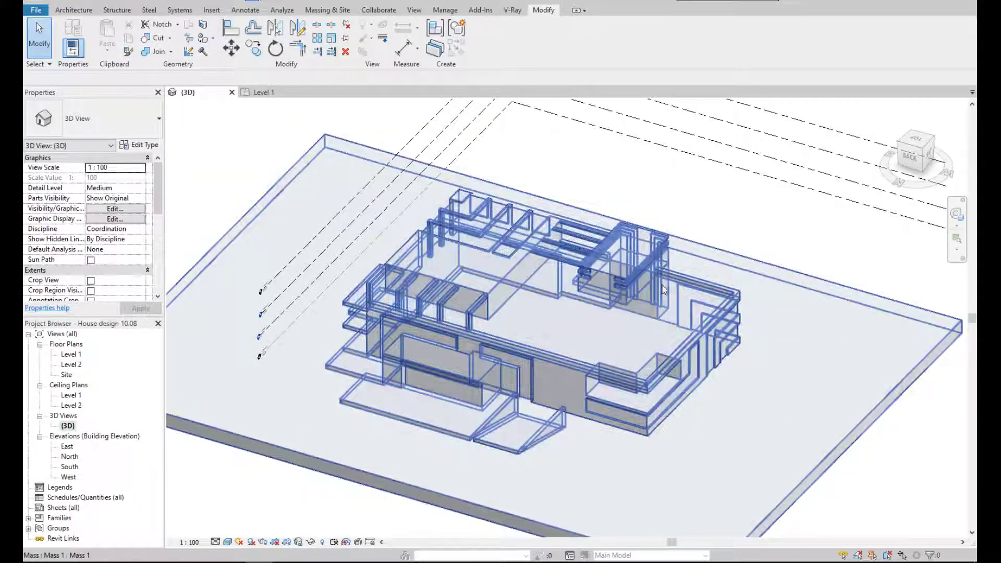
# Step: Start the architectural Wall tool and review the Exterior structural 350+200 layer structure
pyautogui.click(73, 10)
pyautogui.click(70, 53)
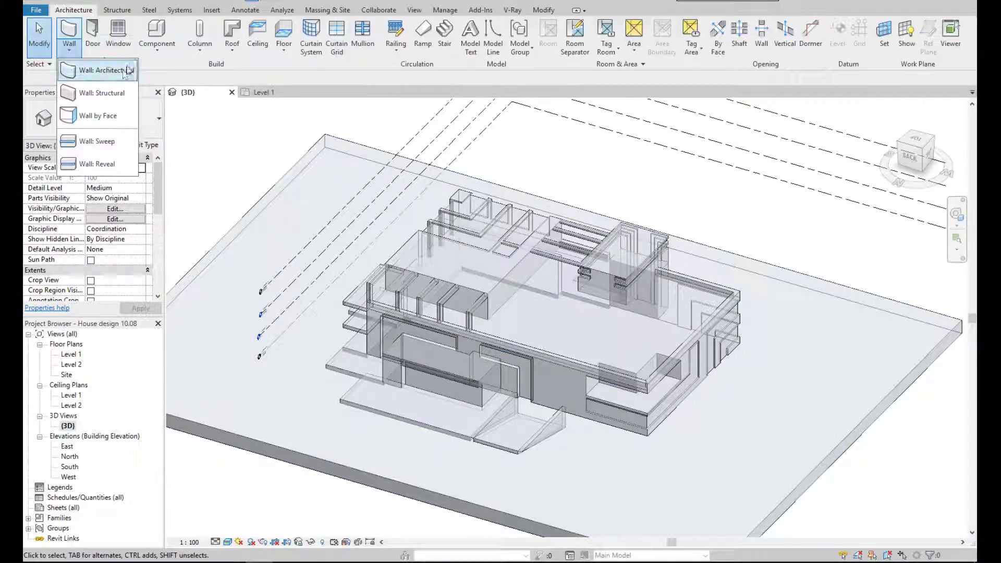
pyautogui.click(102, 68)
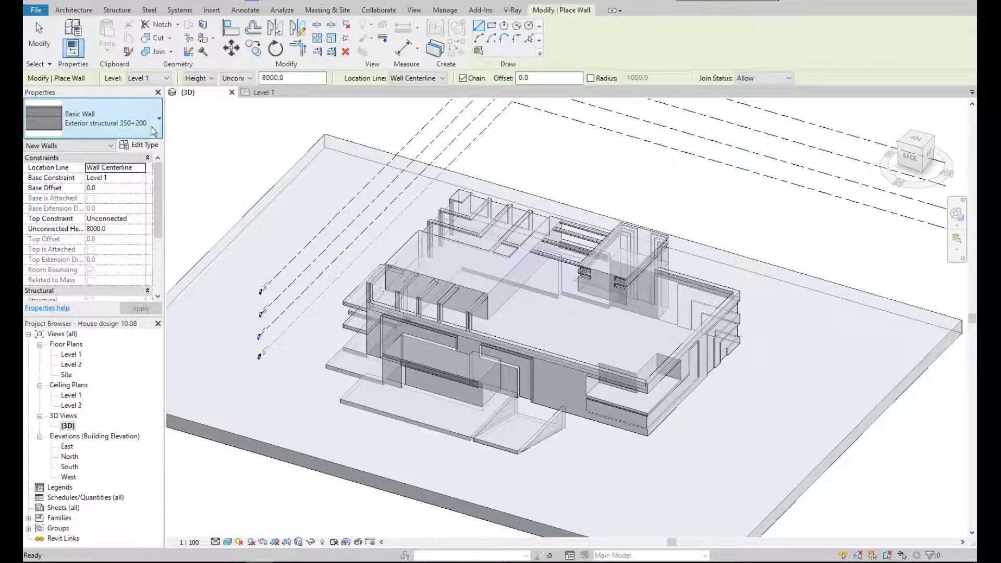
pyautogui.click(139, 145)
pyautogui.click(627, 272)
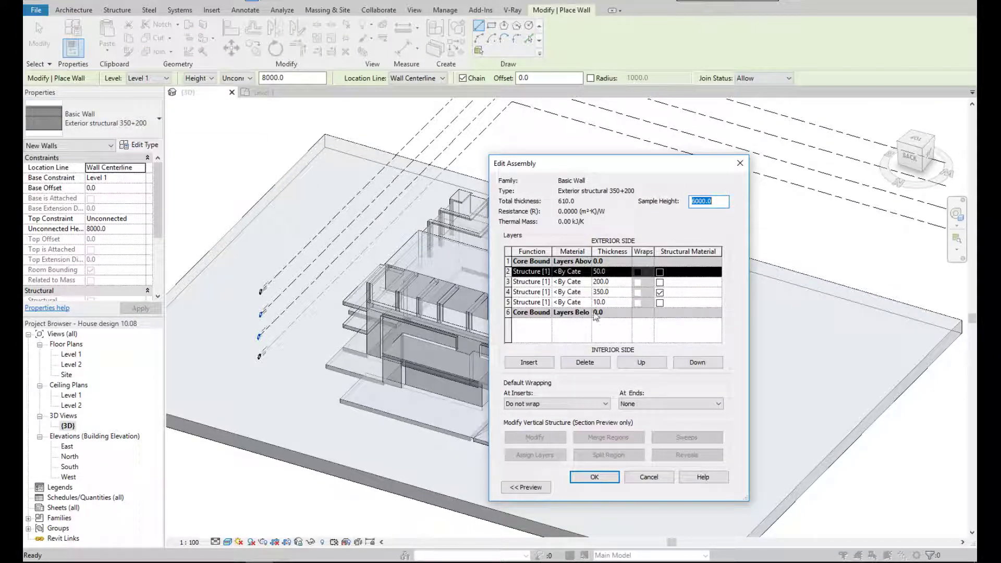
pyautogui.click(612, 477)
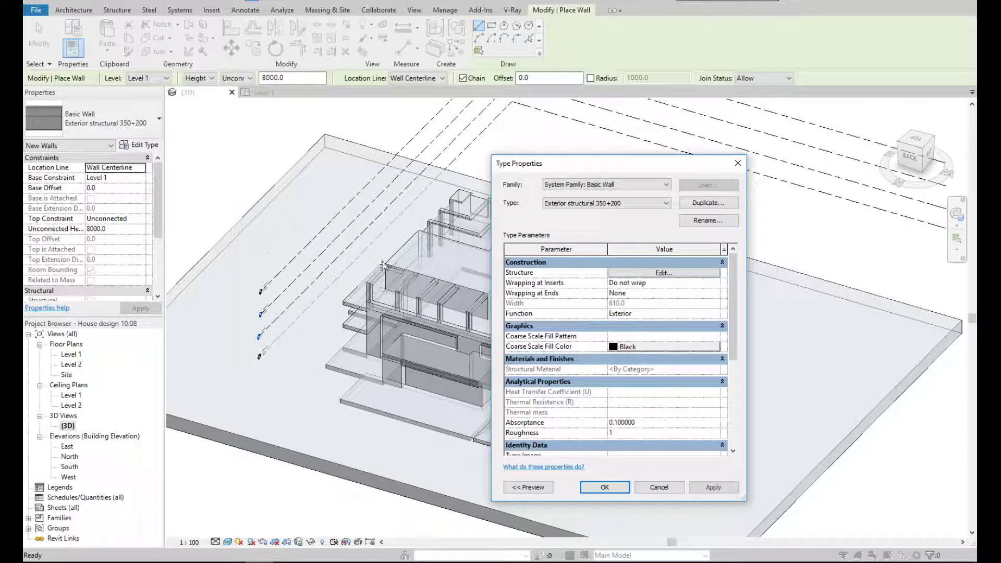
pyautogui.click(618, 491)
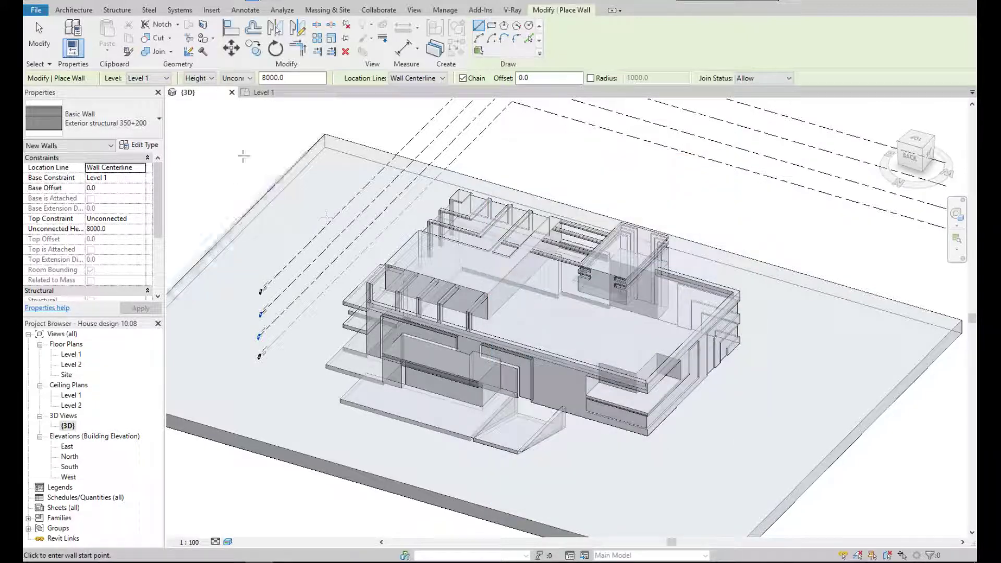
# Step: Switch the active wall type to Interior structural in the Type Selector
pyautogui.click(146, 128)
pyautogui.scroll(-2, 128, 328)
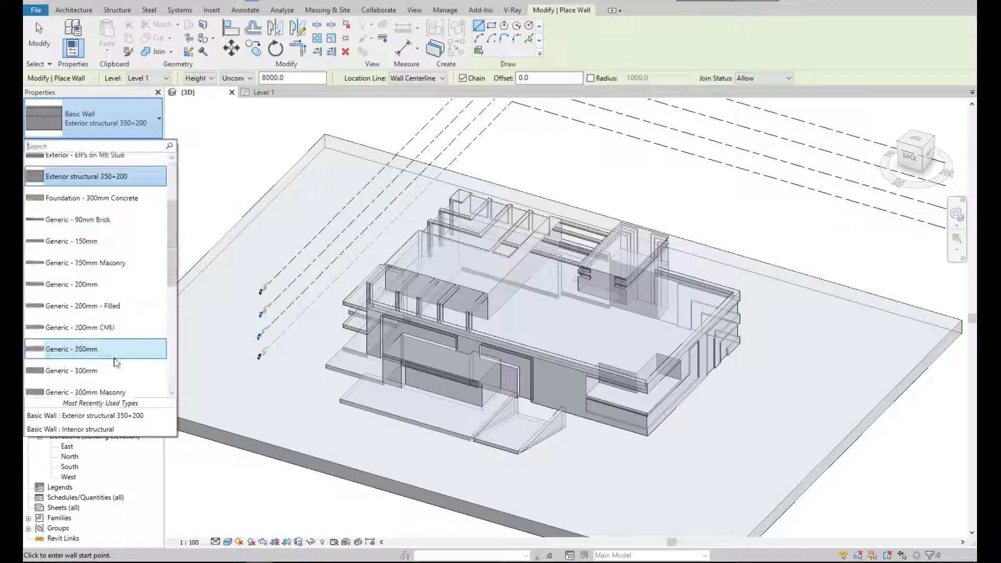
pyautogui.scroll(-2, 126, 326)
pyautogui.scroll(-2, 125, 324)
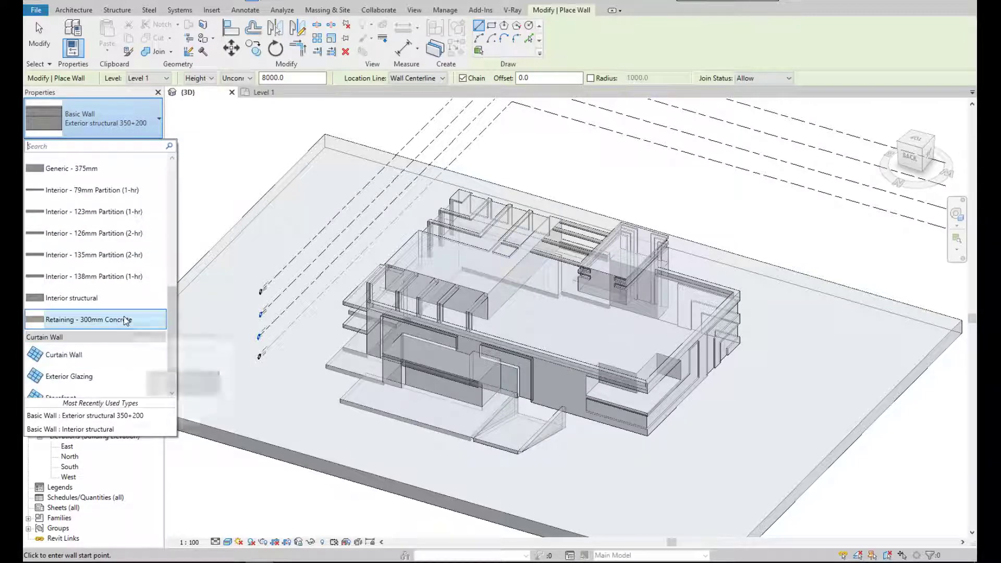
pyautogui.click(125, 300)
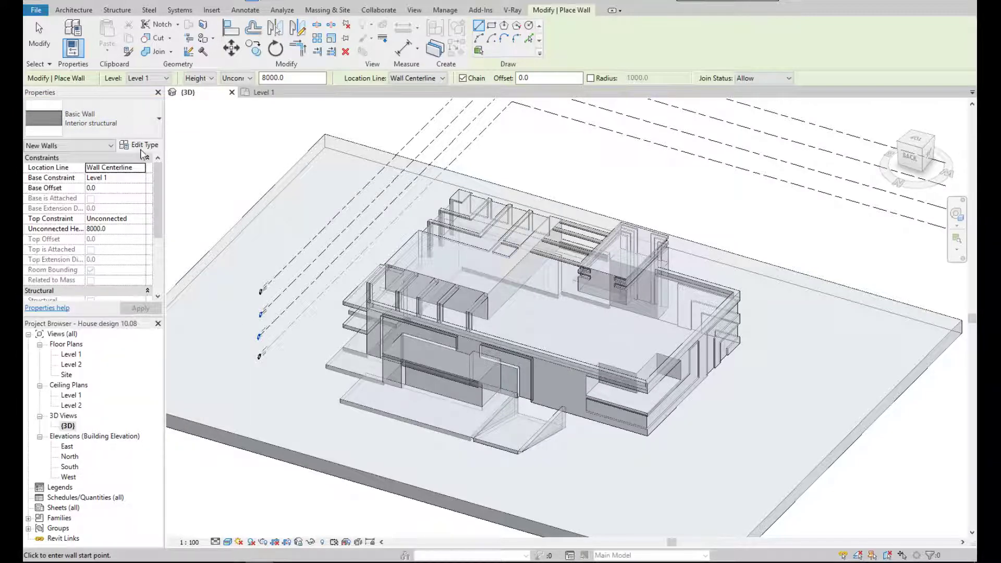
# Step: Duplicate the wall type as 'Interior structural 350', 370 mm thick, and end wall placement
pyautogui.click(140, 146)
pyautogui.click(710, 208)
pyautogui.write('Interior structural 350')
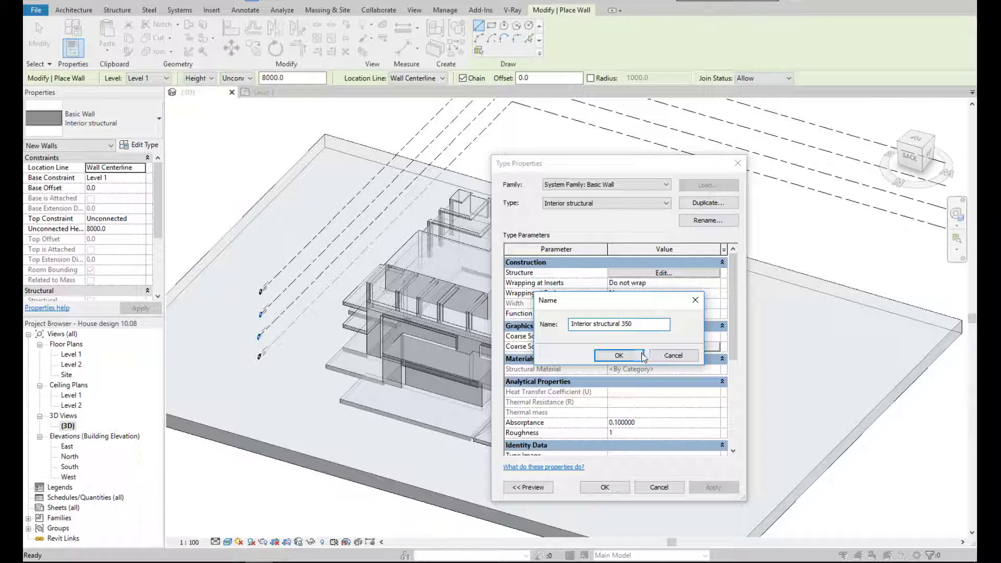
pyautogui.click(642, 357)
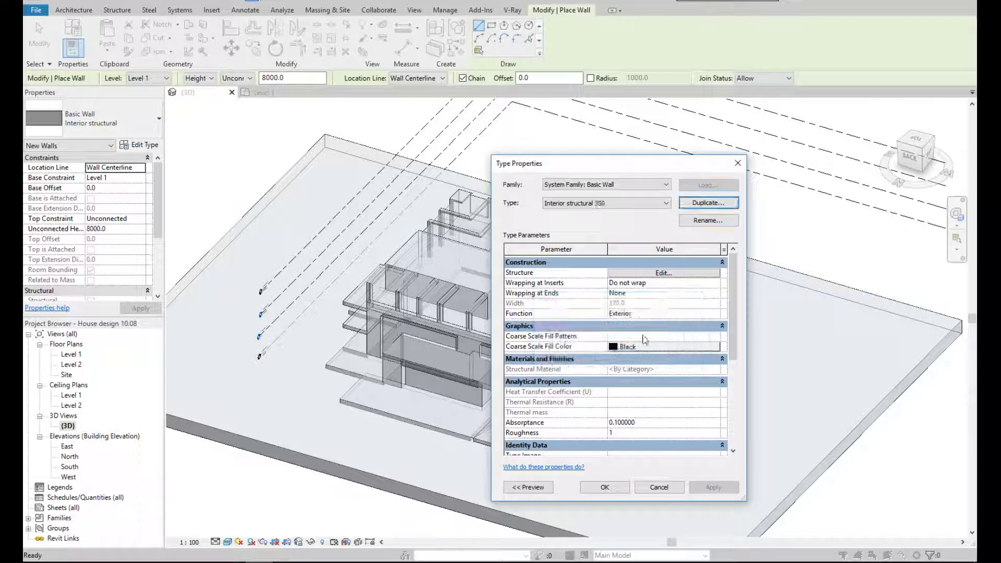
pyautogui.click(664, 273)
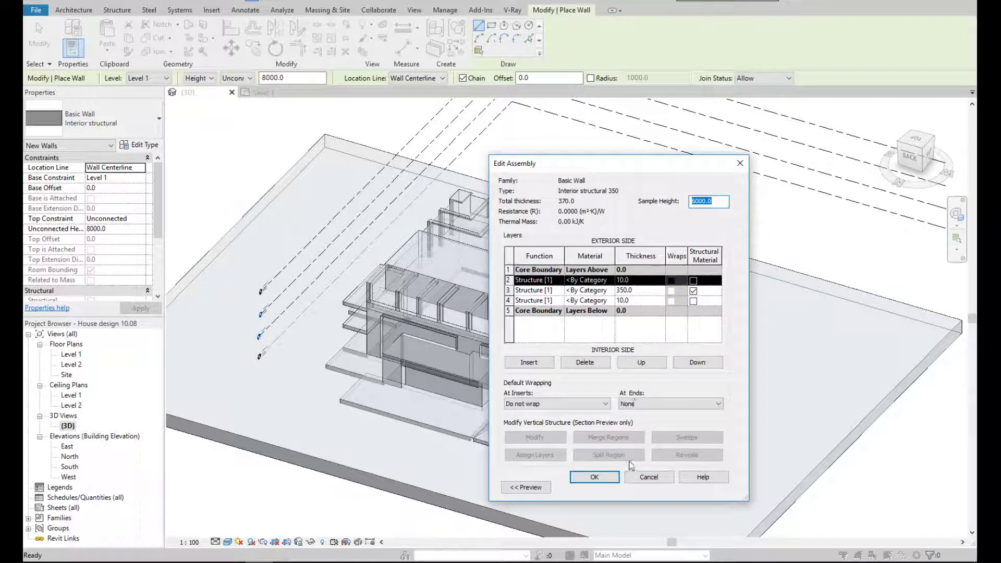
pyautogui.click(595, 478)
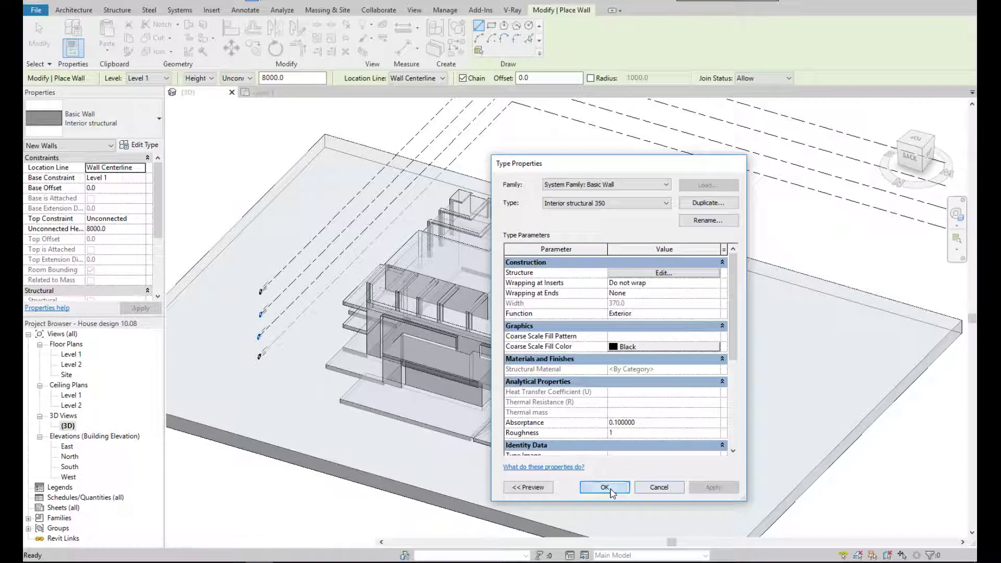
pyautogui.click(605, 487)
pyautogui.scroll(3, 568, 376)
pyautogui.scroll(2, 569, 375)
pyautogui.press('Escape')
pyautogui.press('Escape')
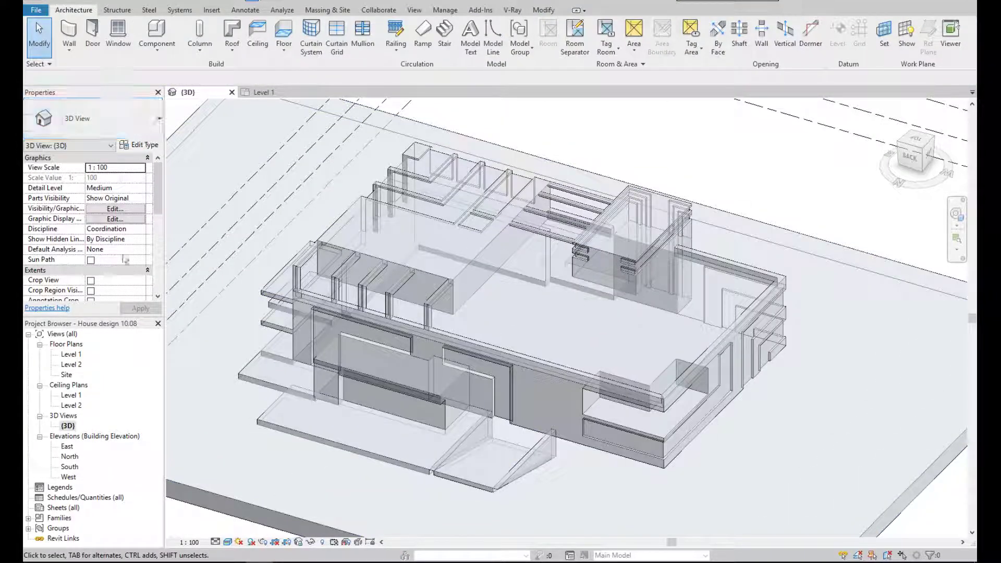
# Step: Open the Level 1 floor plan, then return to the 3D view of the house
pyautogui.doubleClick(73, 355)
pyautogui.scroll(-2, 507, 342)
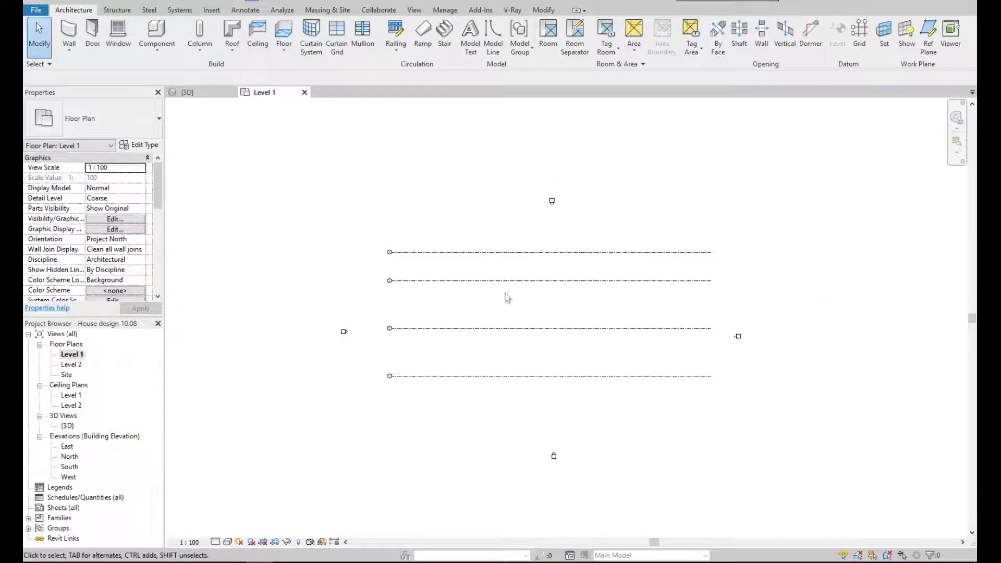
pyautogui.scroll(1, 505, 293)
pyautogui.doubleClick(67, 426)
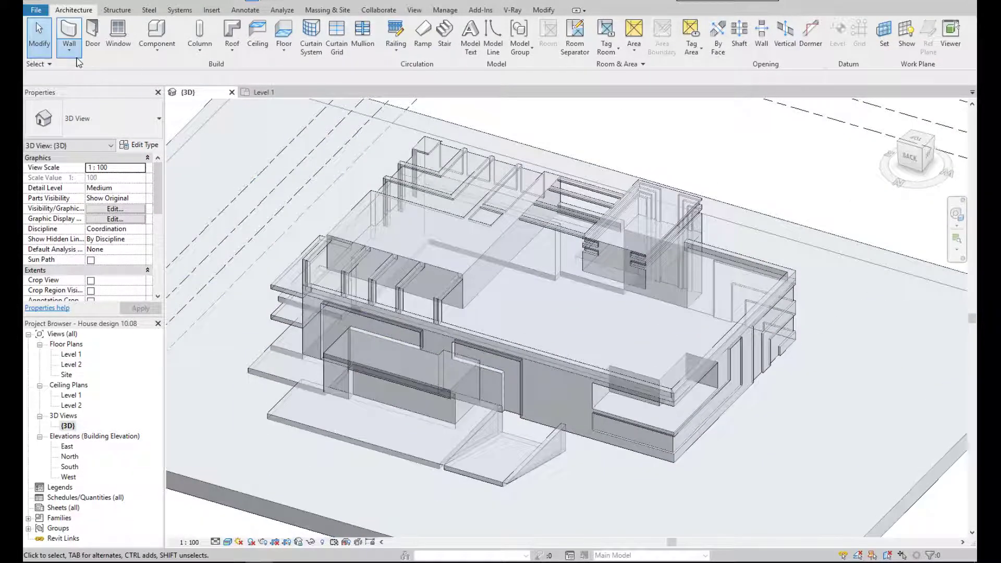
# Step: Start Wall by Face placement and browse the wall type list
pyautogui.click(69, 50)
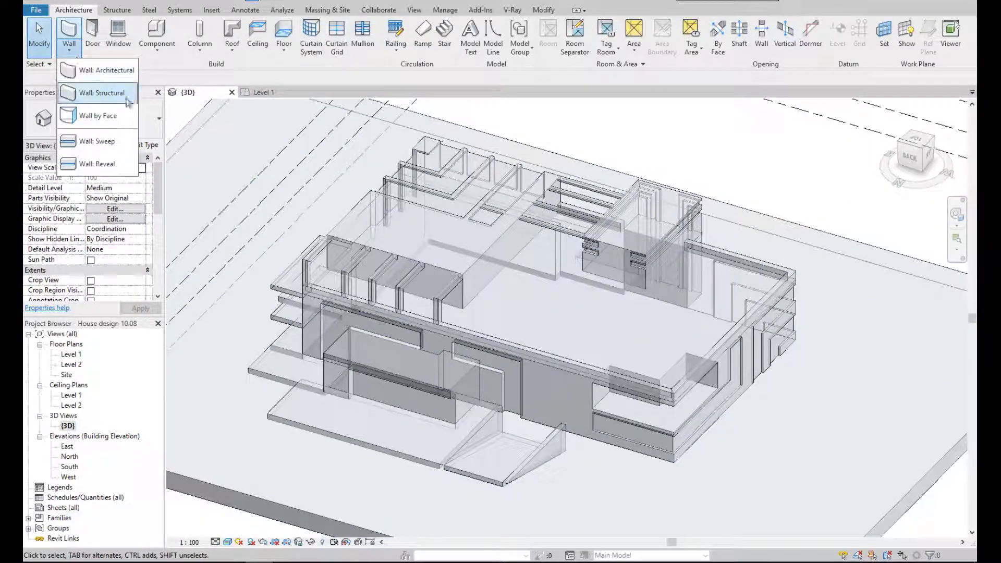
pyautogui.press('Escape')
pyautogui.press('w')
pyautogui.press('a')
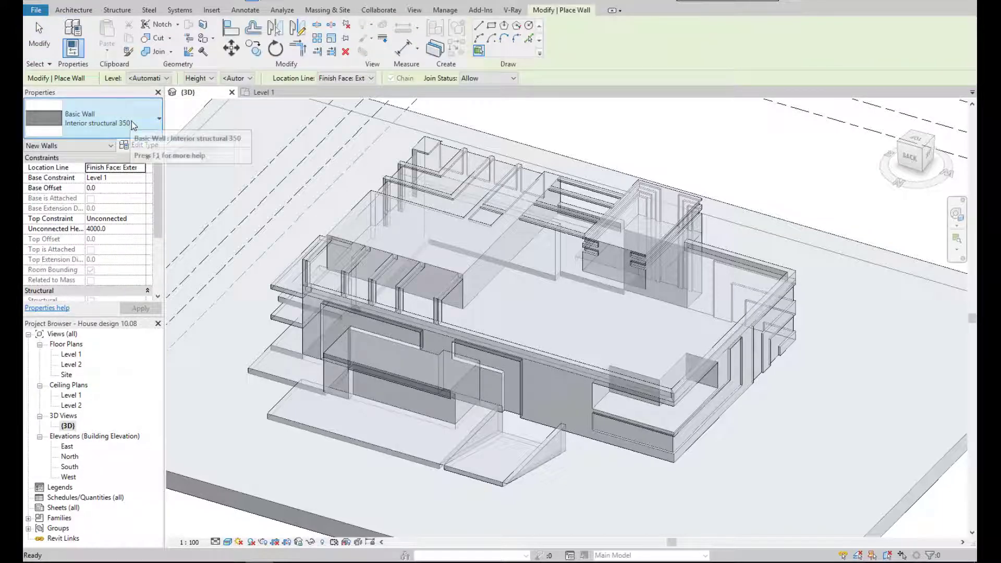
pyautogui.click(148, 116)
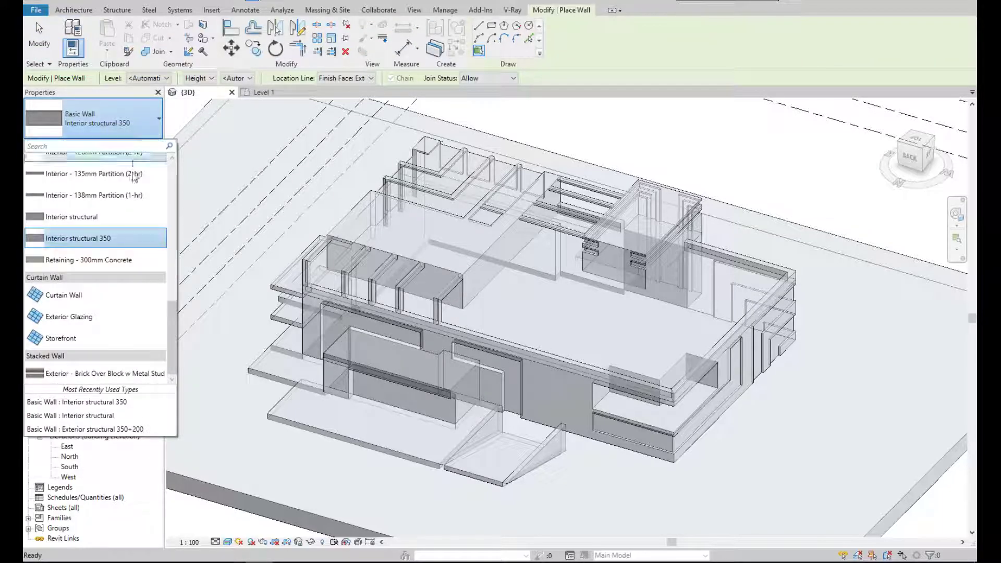
pyautogui.scroll(3, 120, 224)
pyautogui.scroll(2, 120, 224)
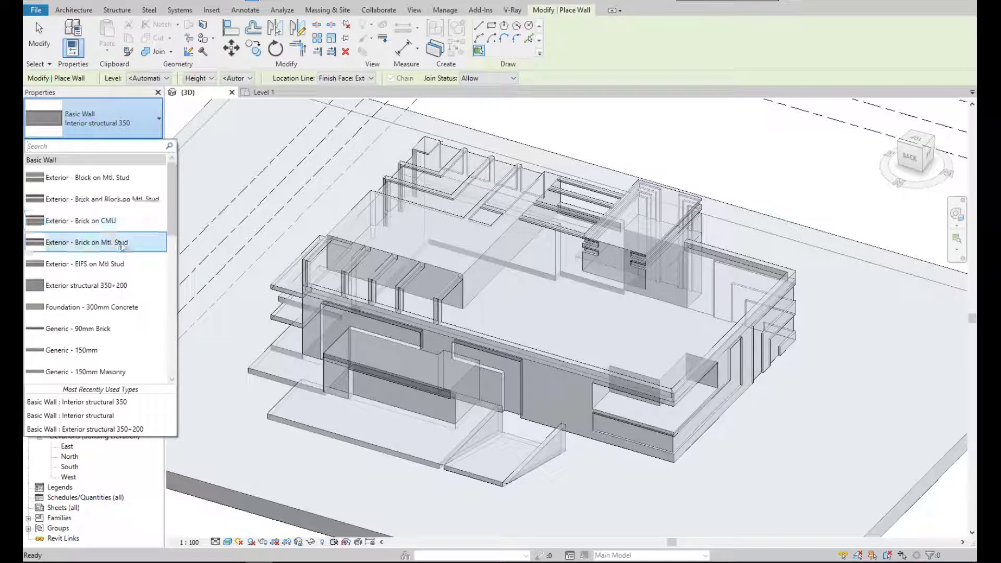
pyautogui.click(104, 285)
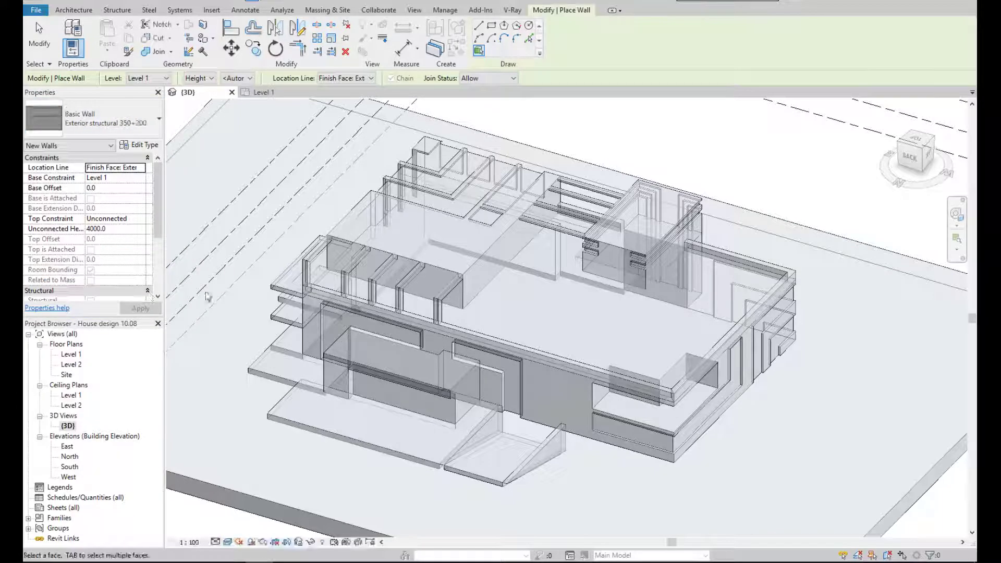
pyautogui.scroll(2, 593, 449)
pyautogui.scroll(3, 593, 450)
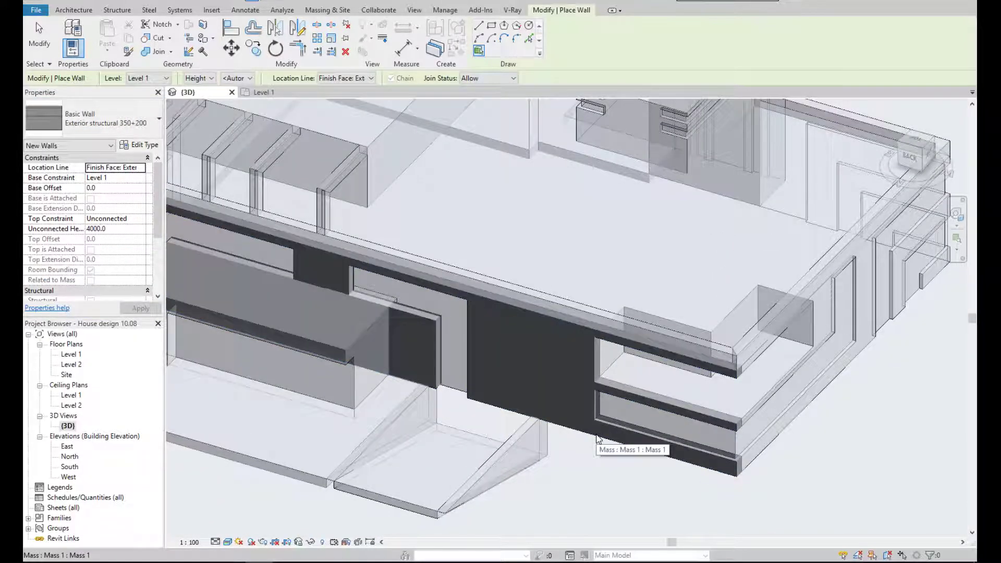
pyautogui.scroll(-2, 606, 424)
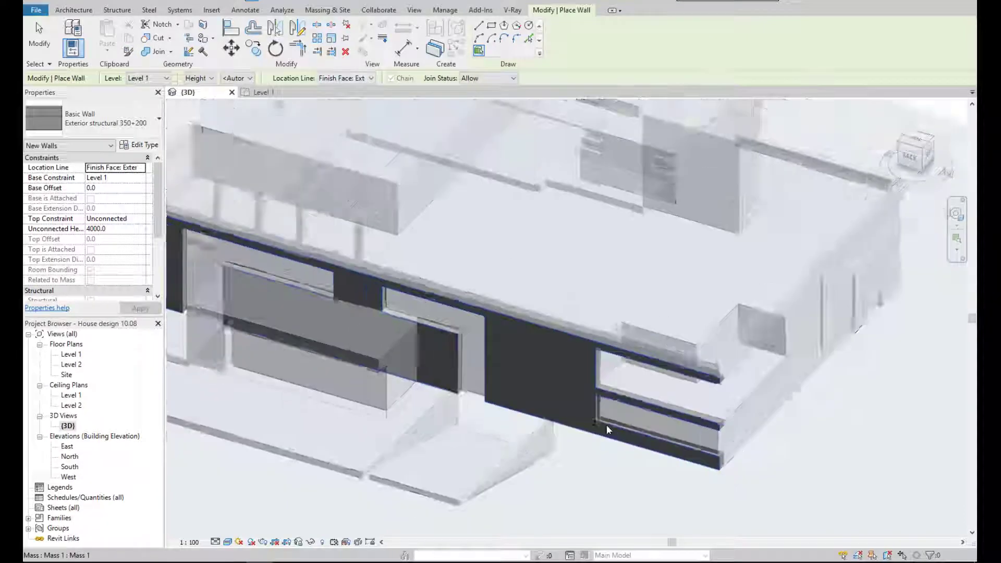
pyautogui.scroll(3, 726, 445)
pyautogui.scroll(-5, 726, 445)
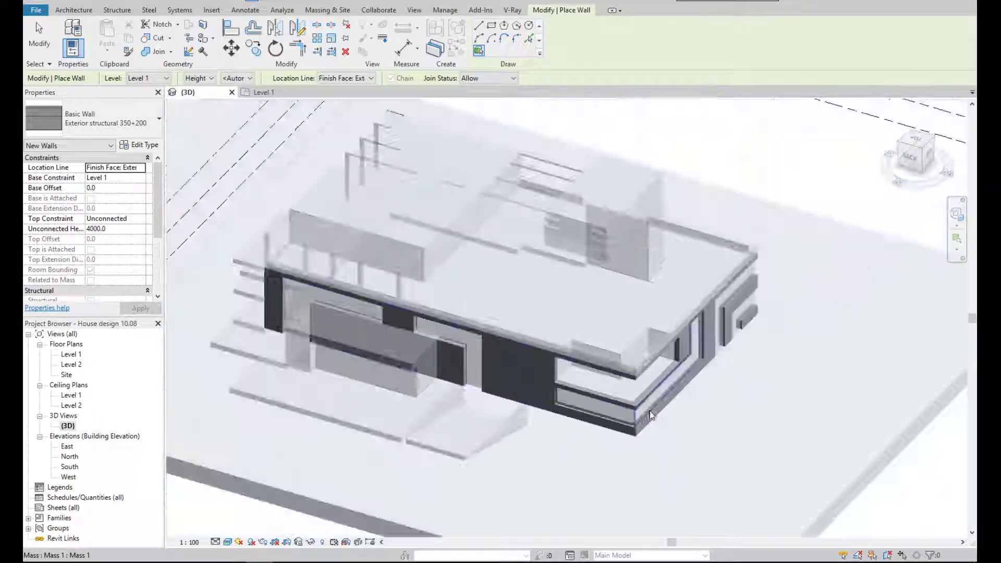
pyautogui.scroll(-2, 726, 445)
pyautogui.scroll(3, 463, 315)
pyautogui.scroll(2, 463, 314)
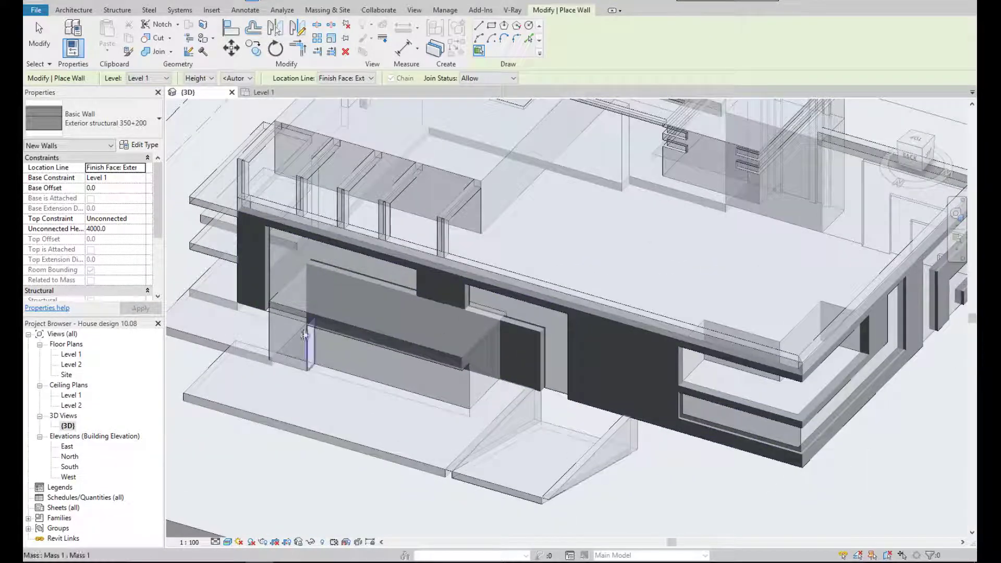
pyautogui.scroll(3, 295, 379)
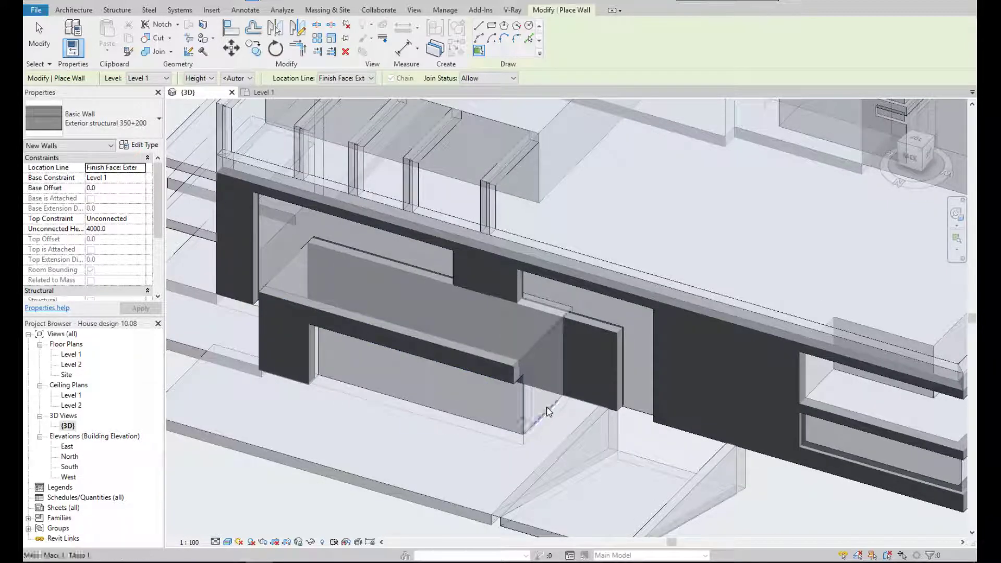
pyautogui.scroll(-3, 550, 407)
pyautogui.scroll(3, 379, 305)
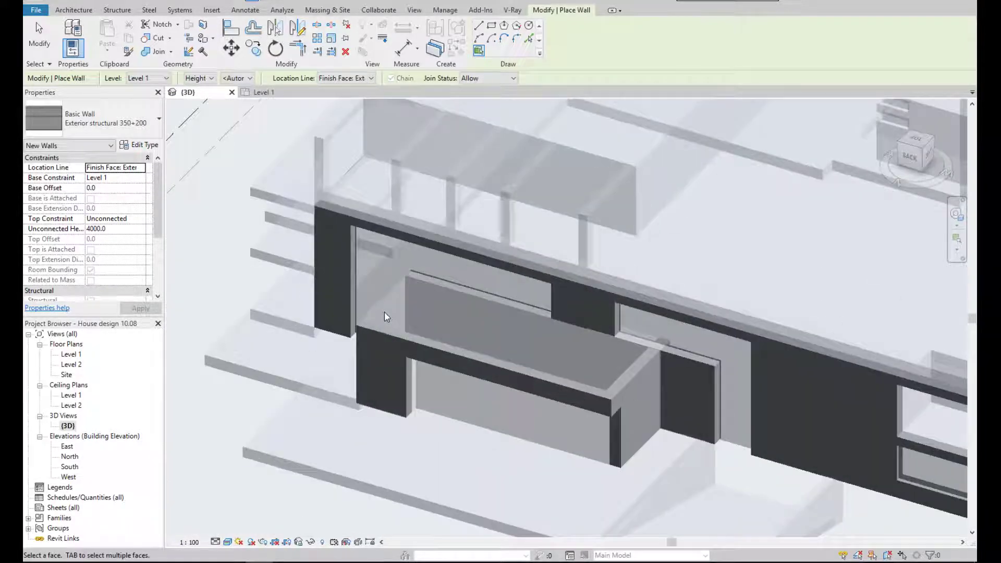
pyautogui.scroll(1, 380, 305)
pyautogui.scroll(-4, 393, 315)
pyautogui.keyDown('shift'); pyautogui.moveTo(392, 315); pyautogui.dragTo(469, 292, button='middle'); pyautogui.keyUp('shift')
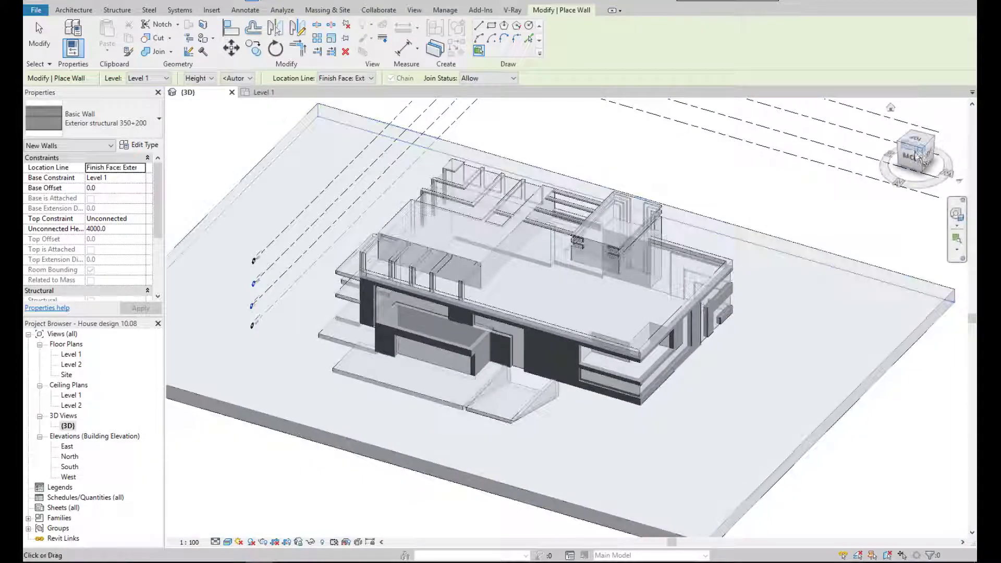
pyautogui.keyDown('shift'); pyautogui.moveTo(552, 253); pyautogui.dragTo(466, 332, button='middle'); pyautogui.keyUp('shift')
pyautogui.scroll(3, 466, 333)
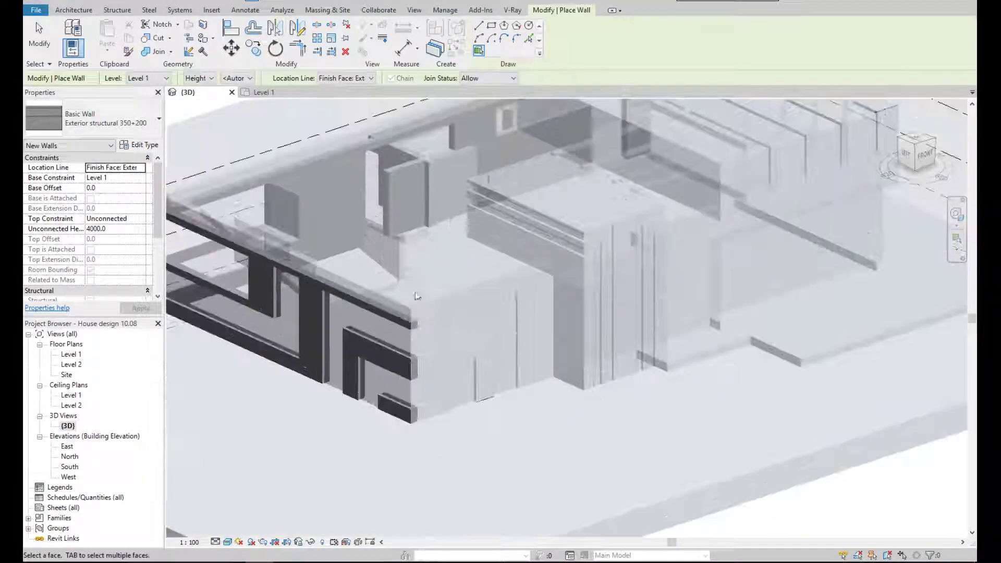
pyautogui.scroll(2, 465, 332)
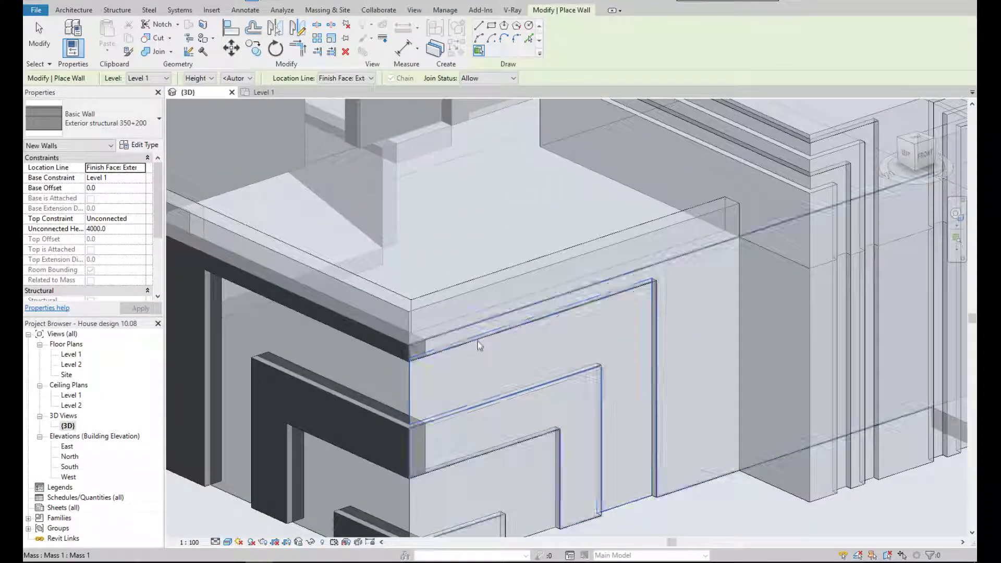
pyautogui.scroll(-2, 478, 347)
pyautogui.scroll(2, 480, 347)
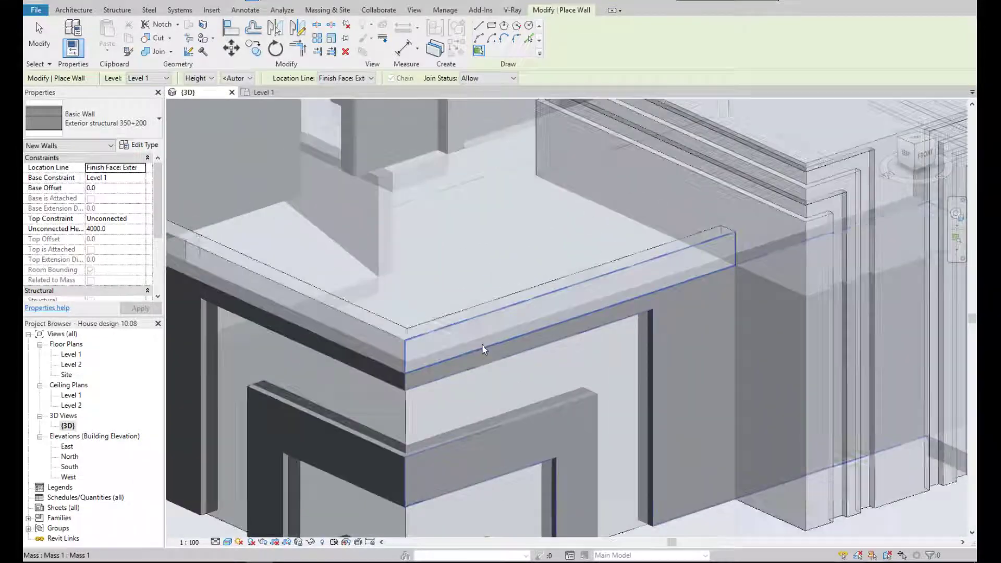
pyautogui.scroll(-2, 481, 346)
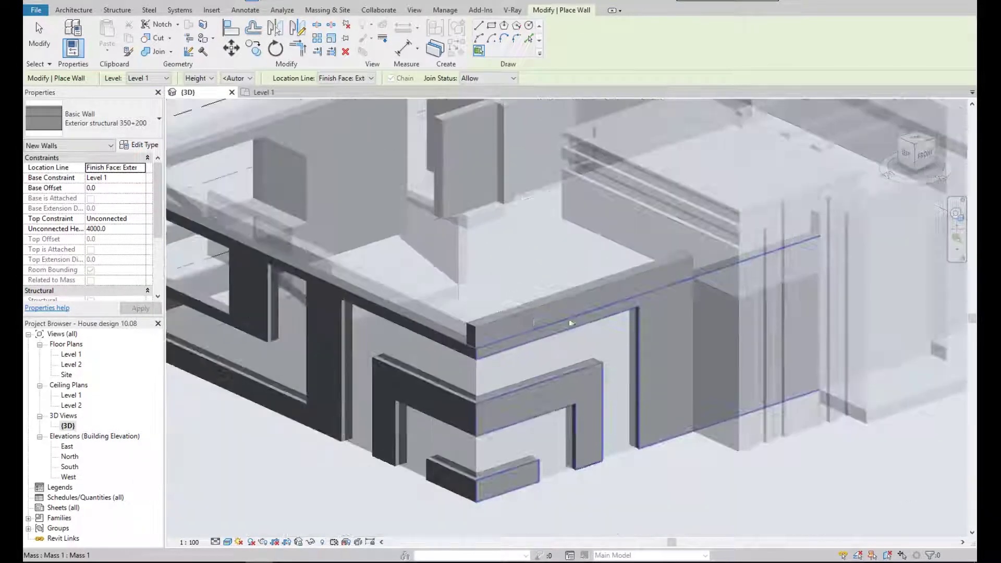
pyautogui.scroll(3, 425, 313)
pyautogui.scroll(-5, 593, 321)
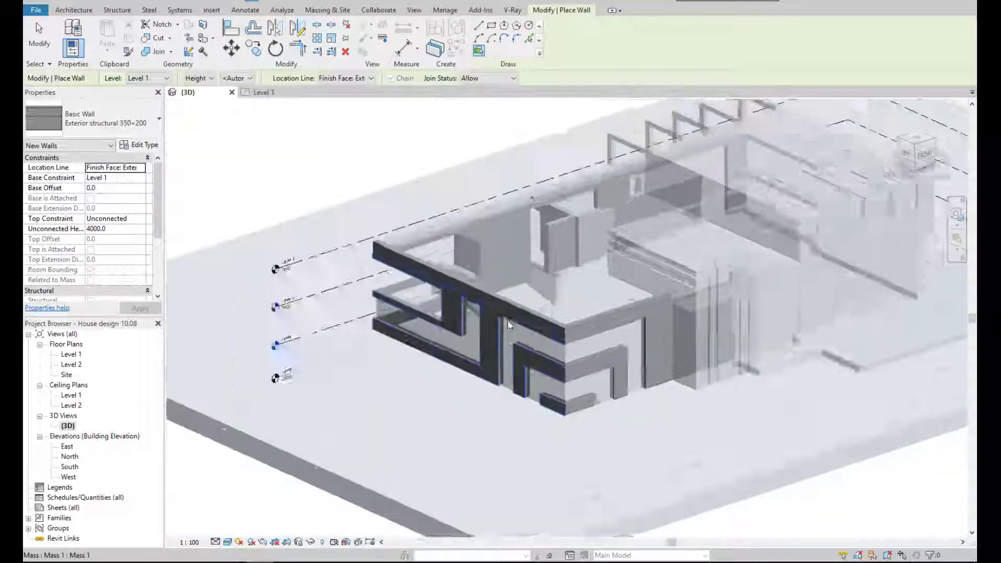
pyautogui.scroll(3, 407, 252)
pyautogui.scroll(-3, 406, 252)
pyautogui.moveTo(406, 252)
pyautogui.keyDown('shift'); pyautogui.mouseDown(button='middle')
pyautogui.moveTo(801, 291)
pyautogui.moveTo(825, 409)
pyautogui.mouseUp(button='middle'); pyautogui.keyUp('shift')
pyautogui.scroll(3, 824, 408)
pyautogui.scroll(2, 825, 409)
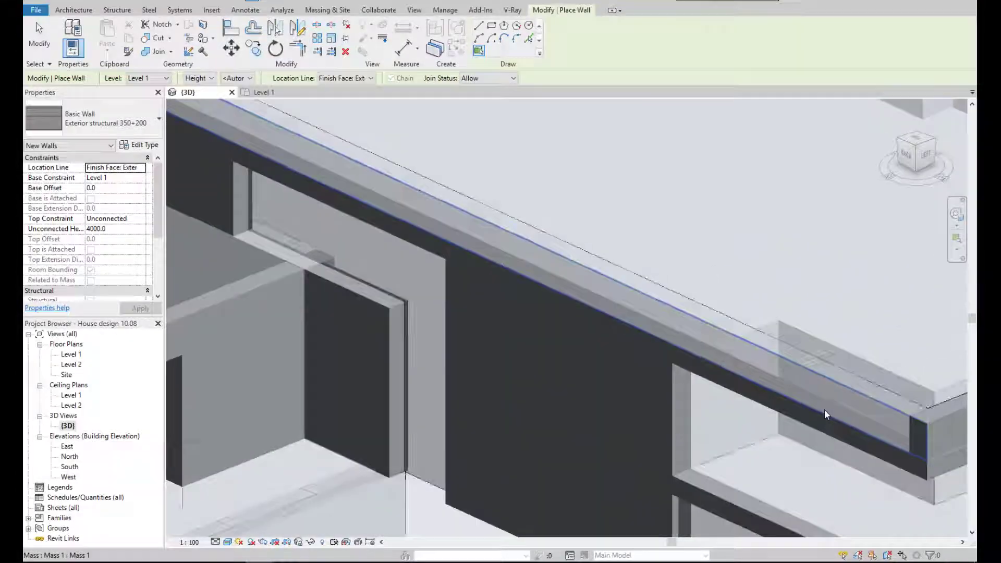
pyautogui.scroll(-1, 823, 414)
pyautogui.scroll(-3, 823, 414)
pyautogui.scroll(-1, 600, 336)
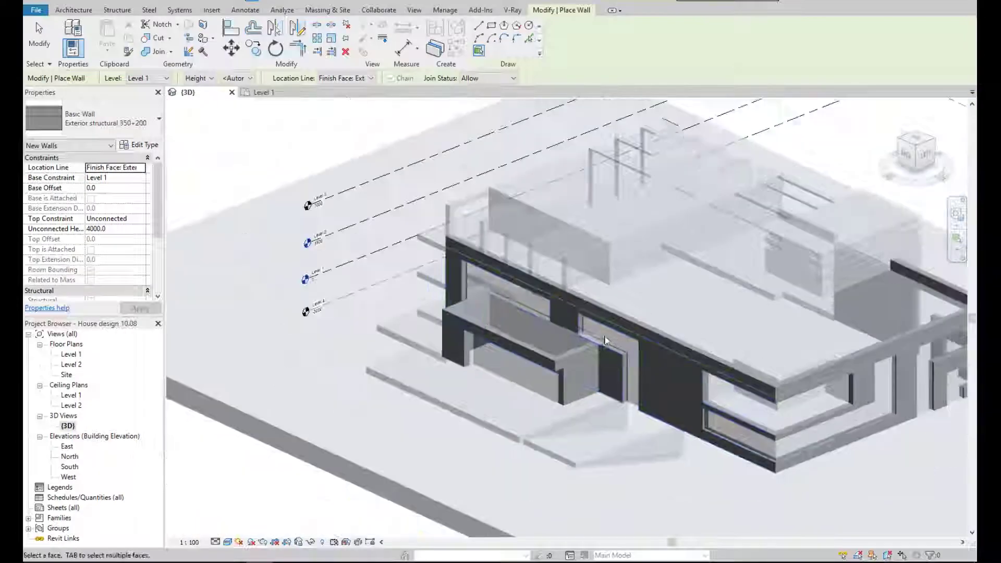
pyautogui.scroll(4, 577, 338)
pyautogui.scroll(-4, 578, 338)
# Step: Orbit behind the house and place an exterior wall on the front mass face
pyautogui.keyDown('shift'); pyautogui.moveTo(577, 338); pyautogui.dragTo(698, 283, button='middle'); pyautogui.keyUp('shift')
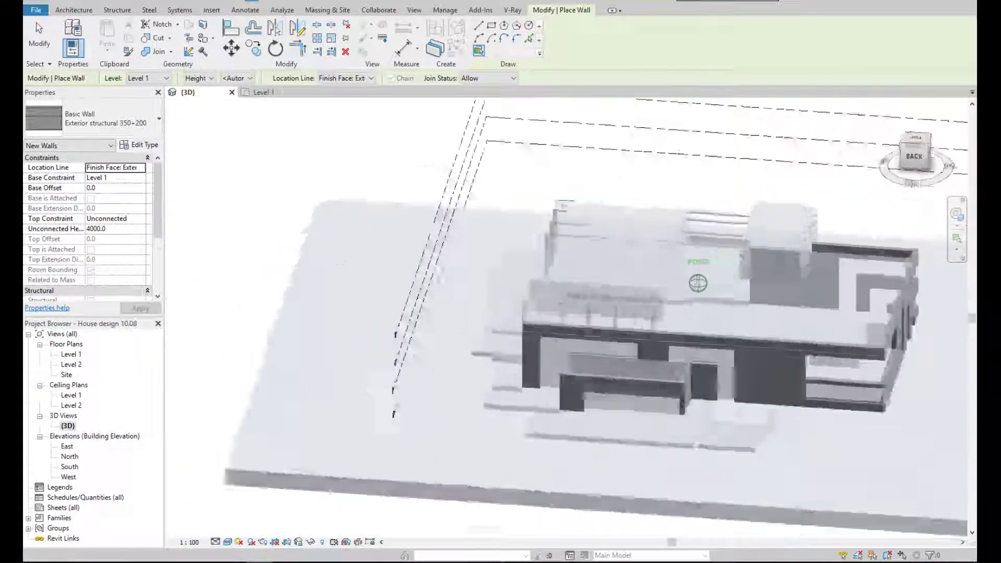
pyautogui.scroll(3, 704, 405)
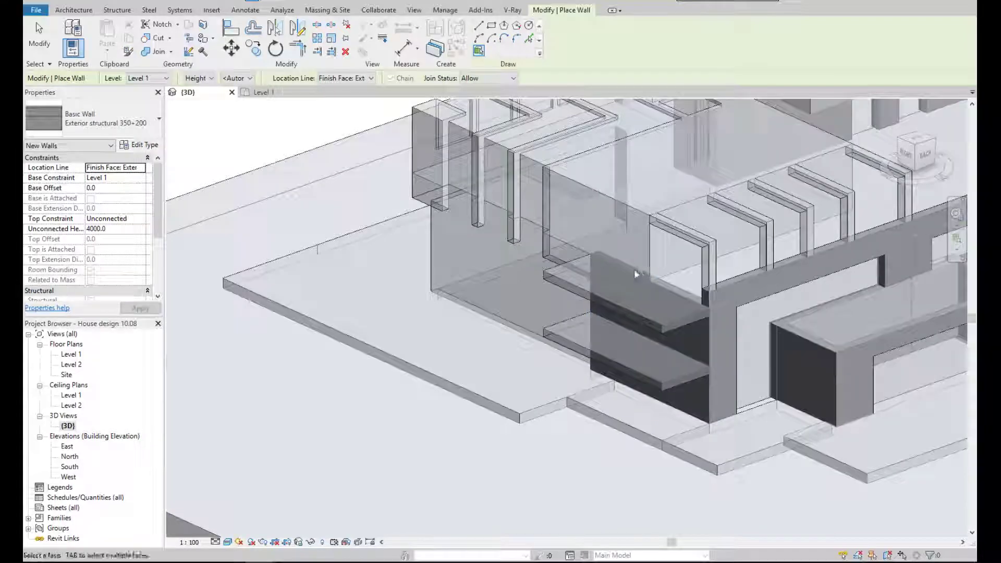
pyautogui.scroll(2, 634, 270)
pyautogui.click(618, 266)
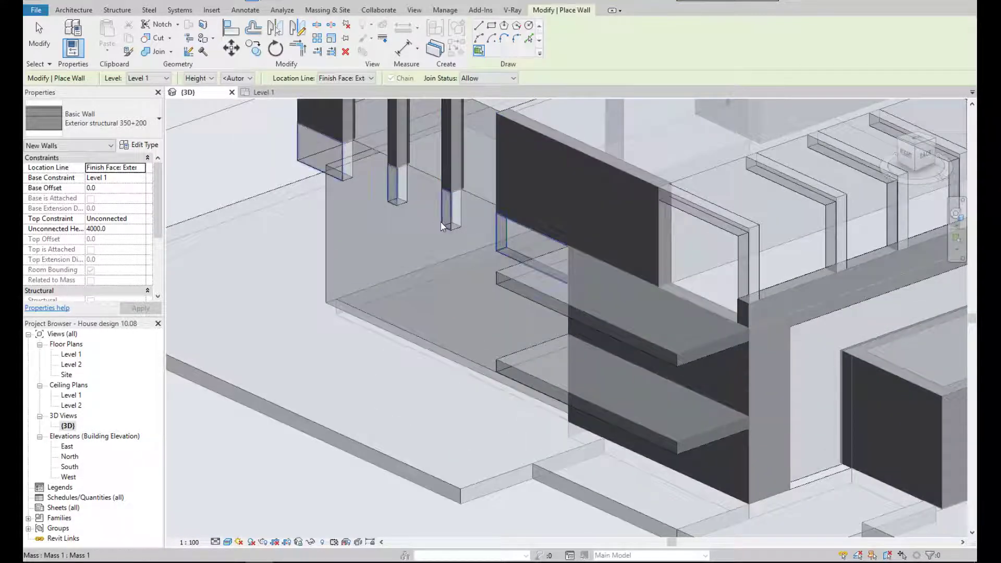
pyautogui.scroll(-5, 389, 243)
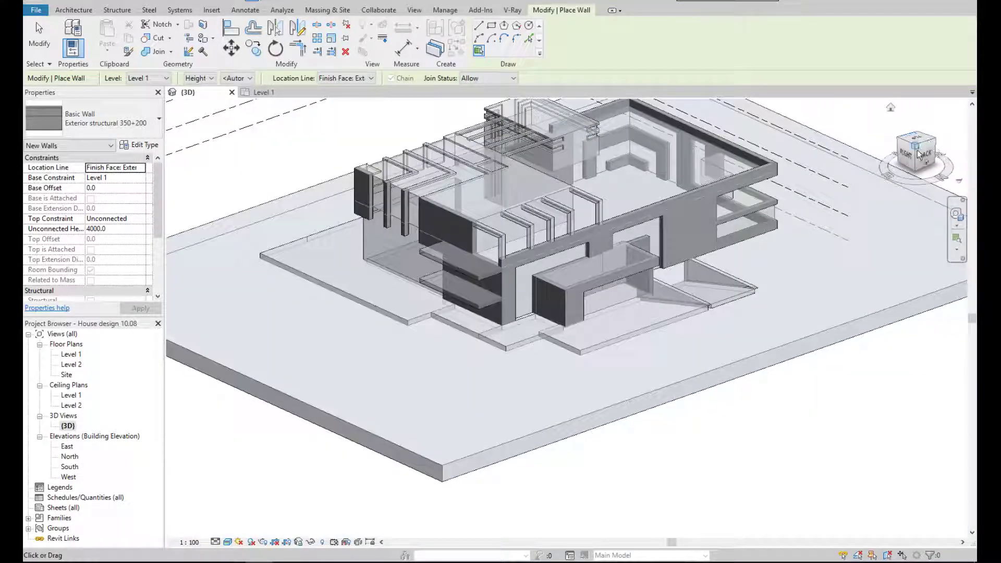
# Step: Wall the upper and lower faces below the windowed parapet and one more mass face
pyautogui.keyDown('shift'); pyautogui.moveTo(389, 243); pyautogui.dragTo(292, 245, button='middle'); pyautogui.keyUp('shift')
pyautogui.scroll(3, 572, 307)
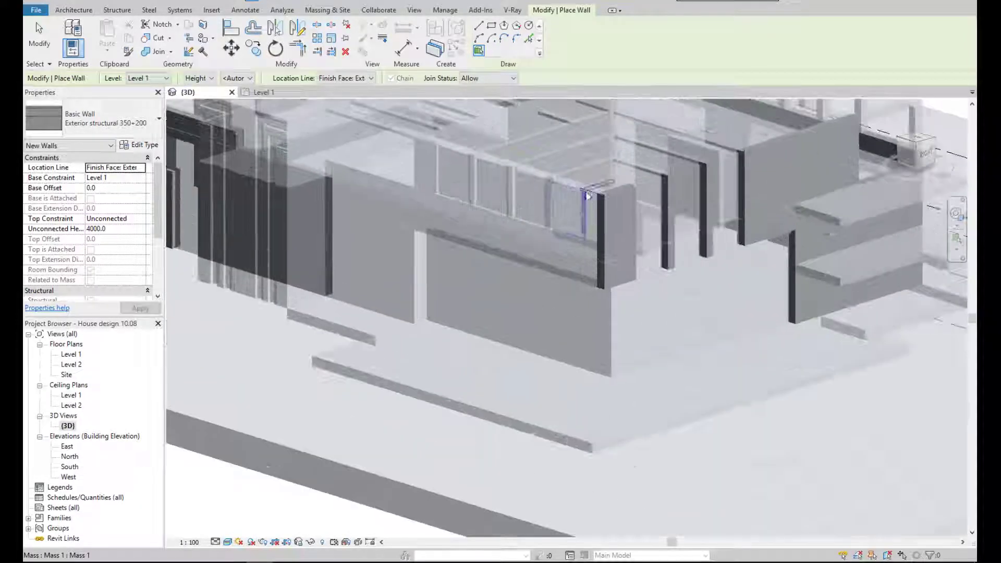
pyautogui.scroll(2, 572, 308)
pyautogui.scroll(1, 572, 308)
pyautogui.click(575, 303)
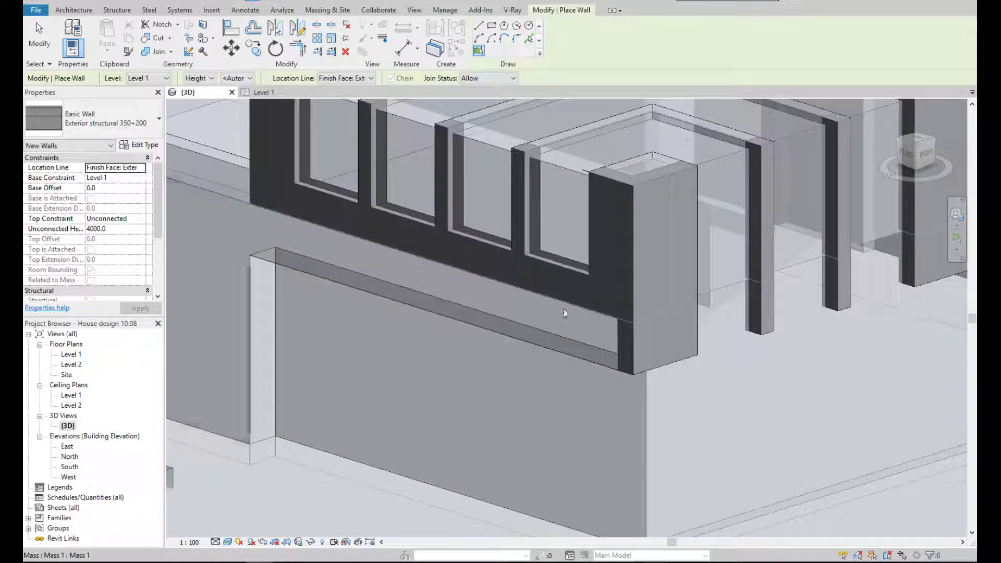
pyautogui.click(538, 348)
pyautogui.scroll(-5, 582, 335)
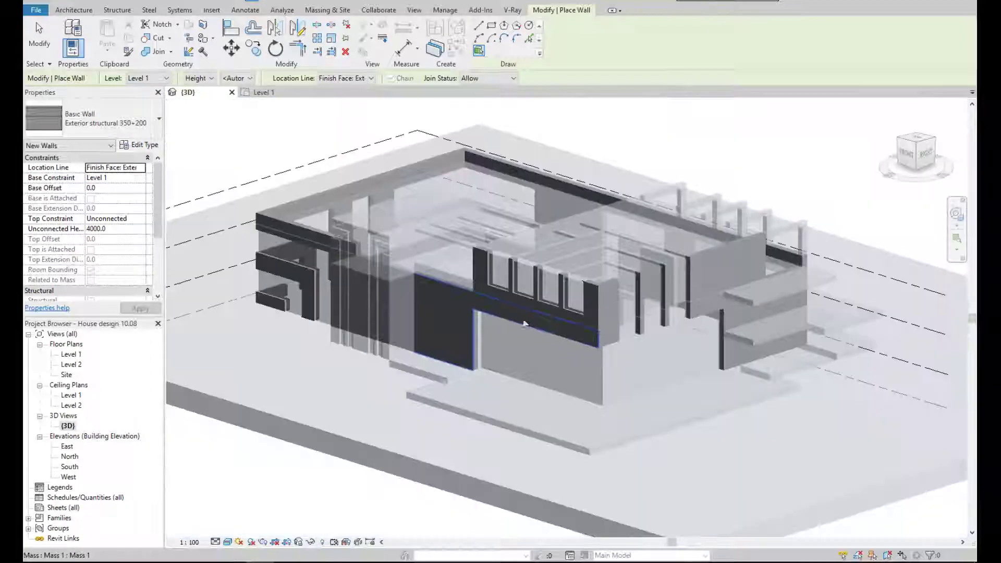
pyautogui.scroll(3, 437, 305)
pyautogui.scroll(2, 437, 305)
pyautogui.click(438, 303)
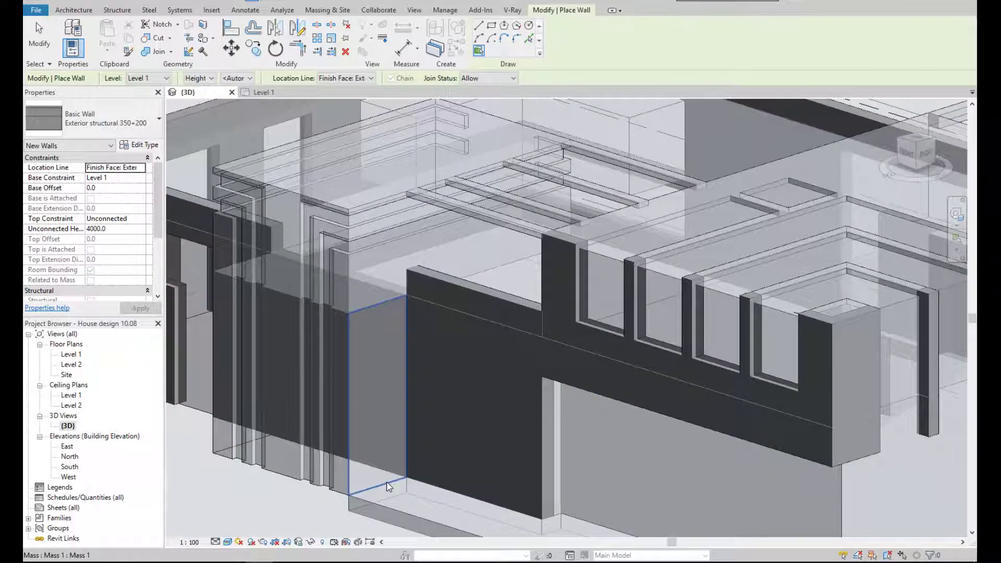
# Step: Wall the side mass face, then snap the view to the front
pyautogui.keyDown('shift'); pyautogui.moveTo(472, 279); pyautogui.dragTo(493, 273, button='middle'); pyautogui.keyUp('shift')
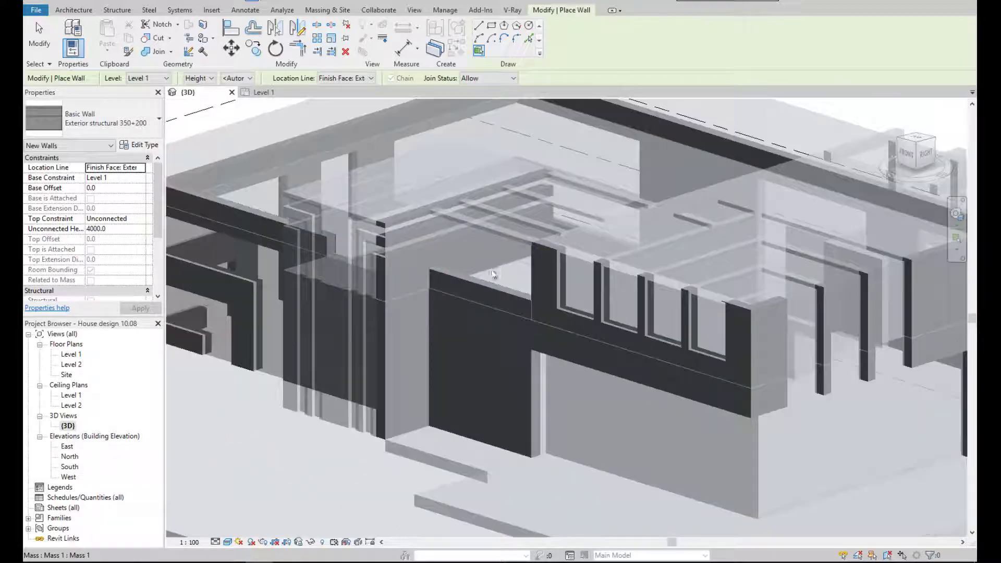
pyautogui.scroll(2, 327, 262)
pyautogui.scroll(2, 329, 315)
pyautogui.scroll(1, 367, 296)
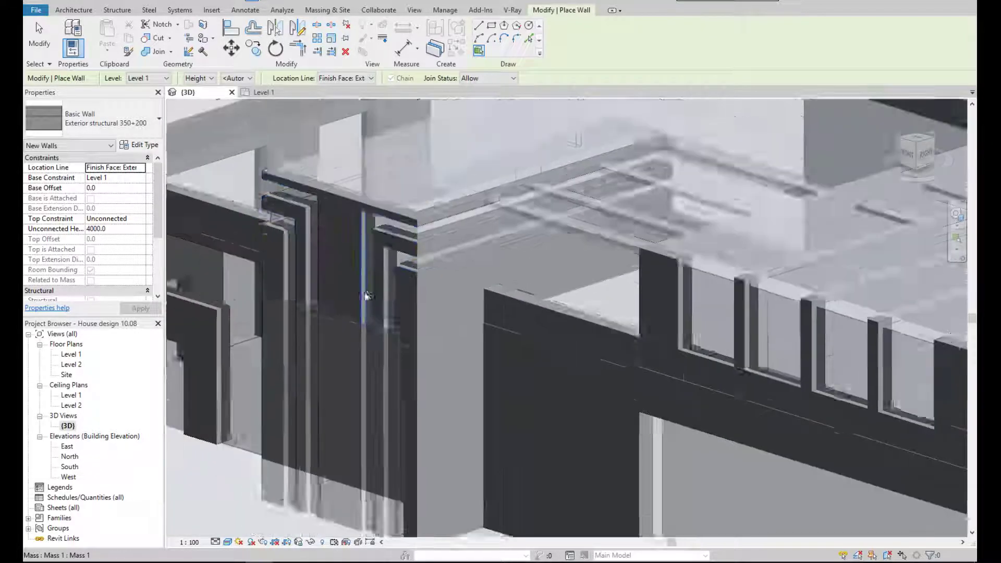
pyautogui.scroll(-2, 367, 295)
pyautogui.scroll(-1, 355, 433)
pyautogui.click(355, 434)
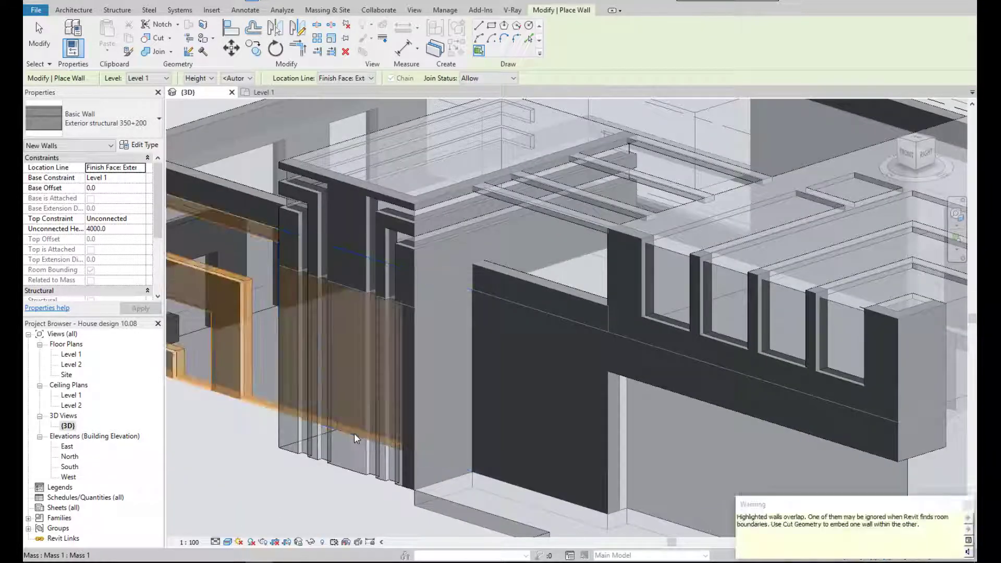
pyautogui.scroll(-3, 453, 271)
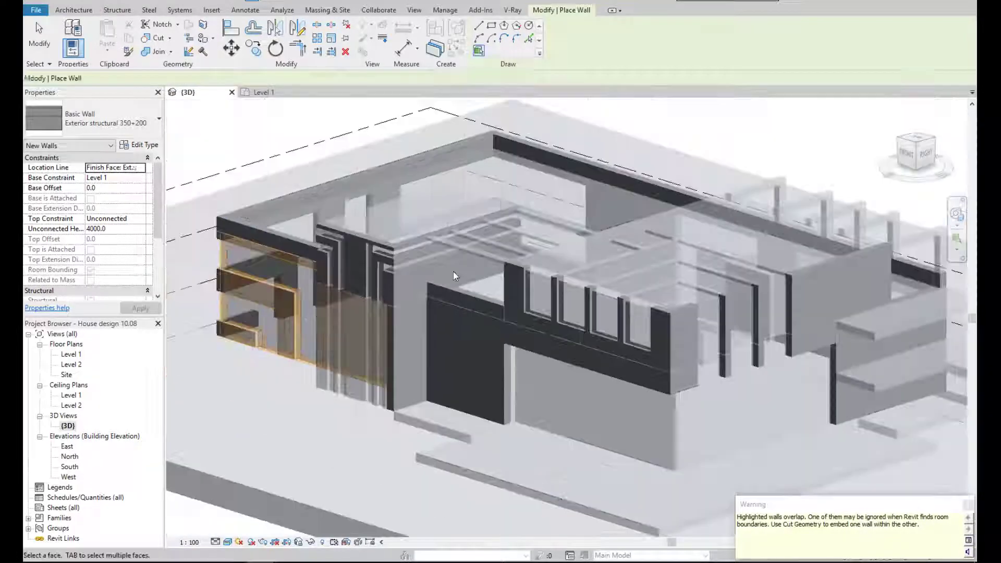
pyautogui.click(919, 151)
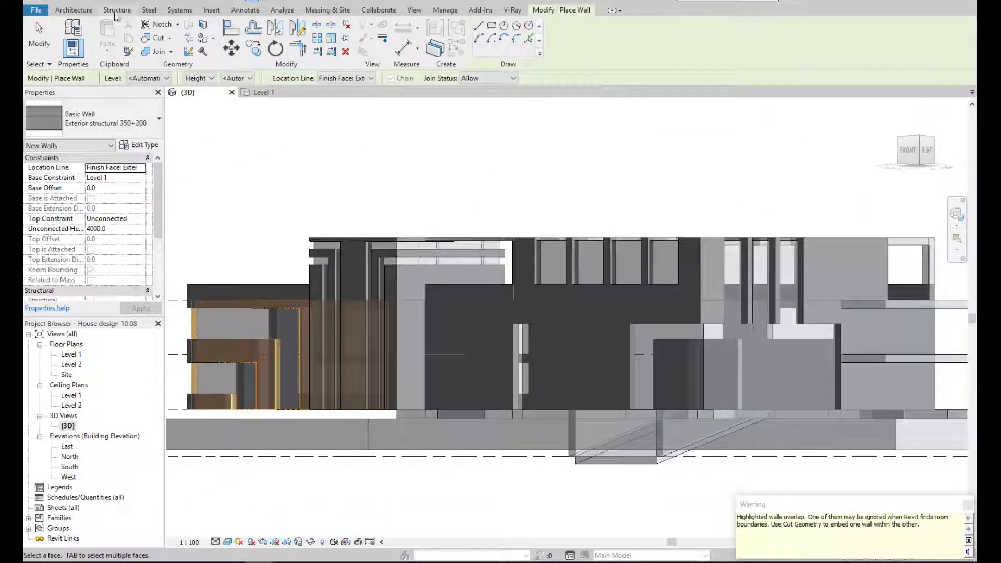
# Step: Reactivate the structural wall option and wall the mass face beside the terrace
pyautogui.click(73, 10)
pyautogui.click(69, 48)
pyautogui.click(106, 100)
pyautogui.scroll(3, 369, 310)
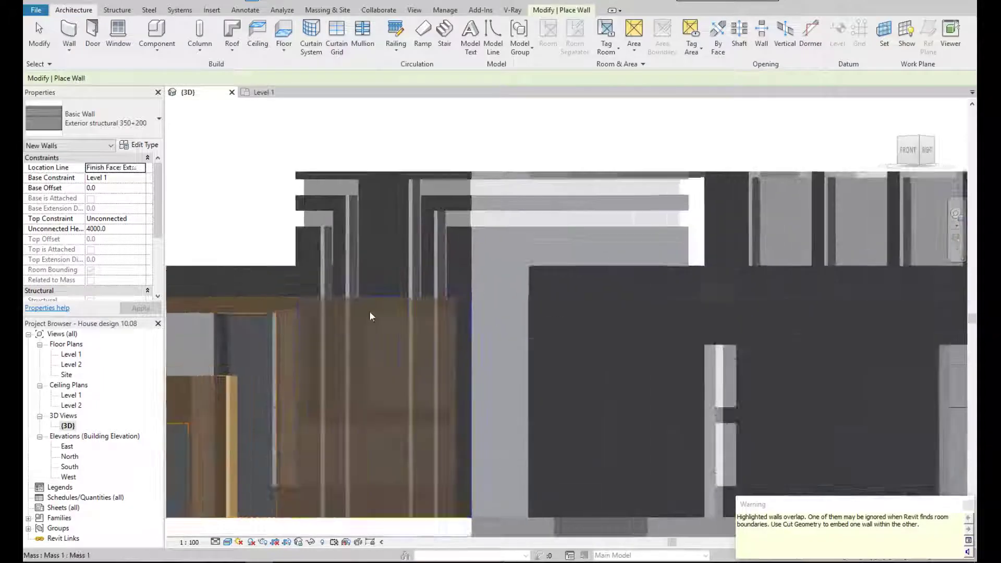
pyautogui.moveTo(939, 179)
pyautogui.keyDown('shift'); pyautogui.mouseDown(button='middle')
pyautogui.moveTo(393, 292)
pyautogui.moveTo(396, 250)
pyautogui.moveTo(479, 360)
pyautogui.mouseUp(button='middle'); pyautogui.keyUp('shift')
pyautogui.scroll(-5, 393, 292)
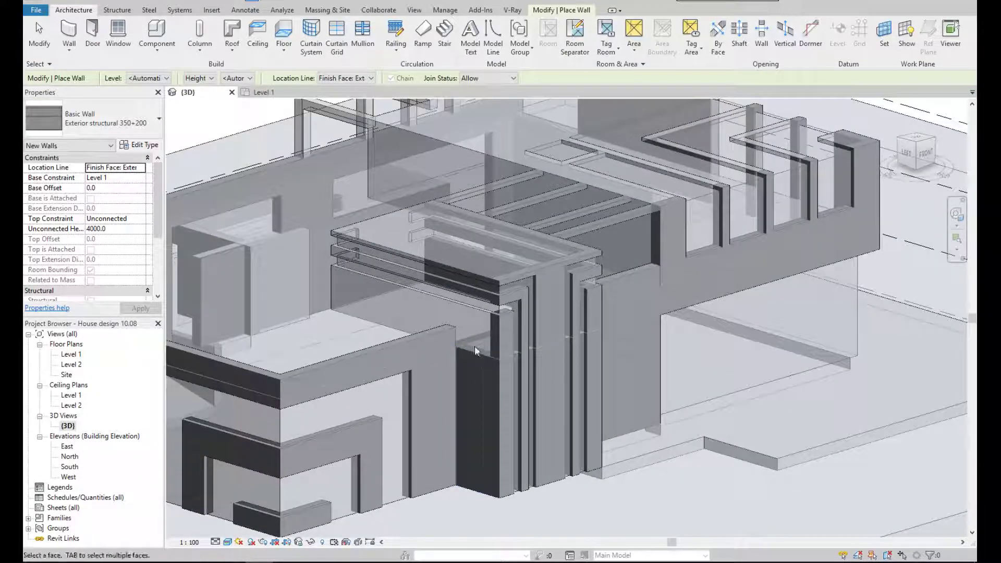
pyautogui.scroll(3, 475, 355)
pyautogui.scroll(-4, 521, 334)
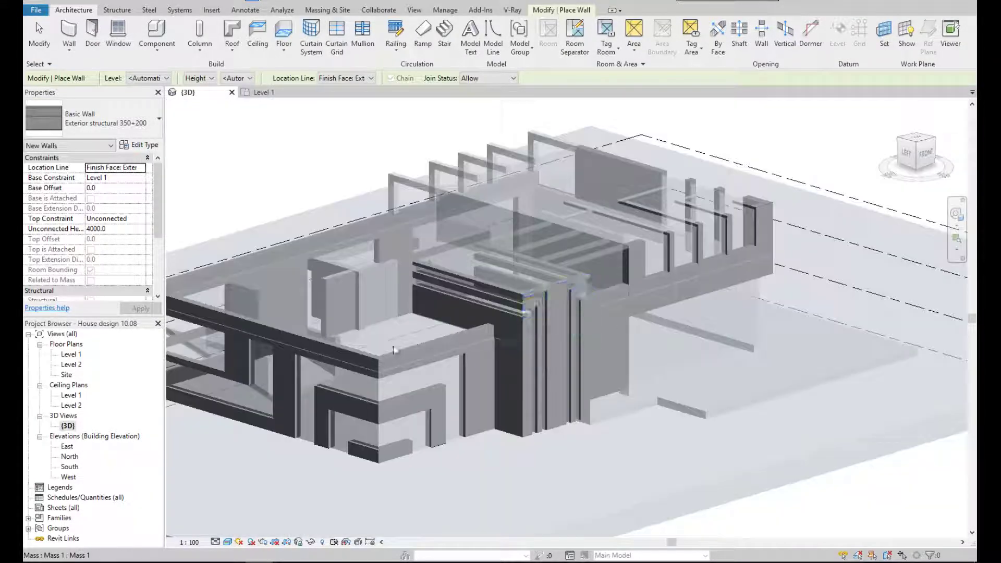
pyautogui.scroll(2, 474, 309)
pyautogui.scroll(-2, 476, 317)
pyautogui.scroll(3, 607, 321)
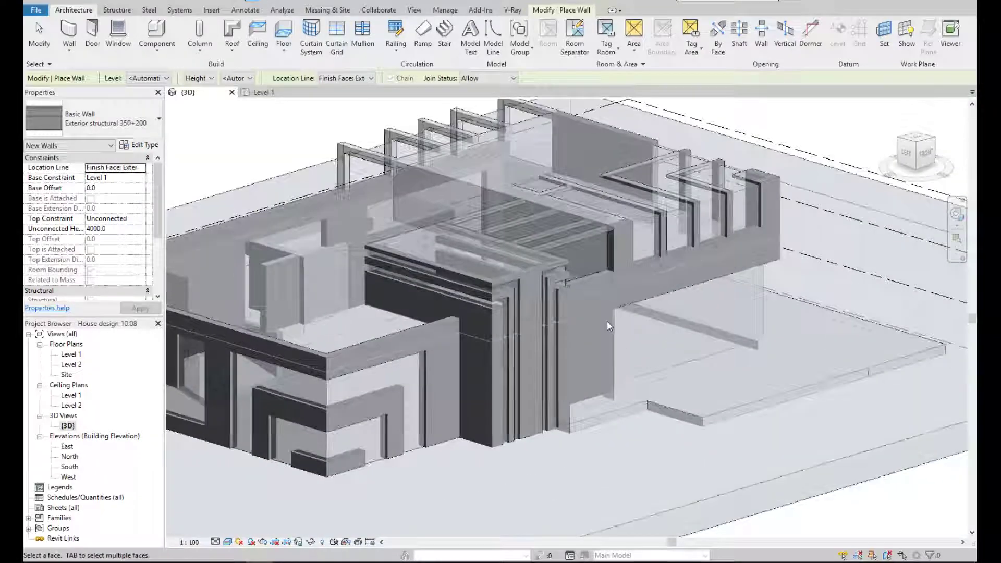
pyautogui.scroll(-2, 607, 321)
pyautogui.scroll(2, 626, 360)
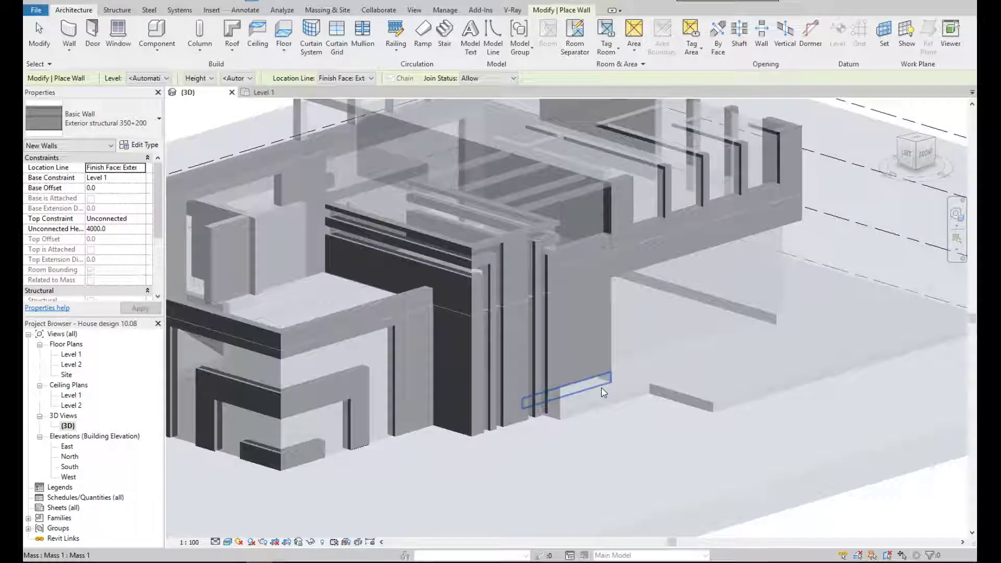
pyautogui.scroll(2, 635, 380)
pyautogui.scroll(-2, 635, 379)
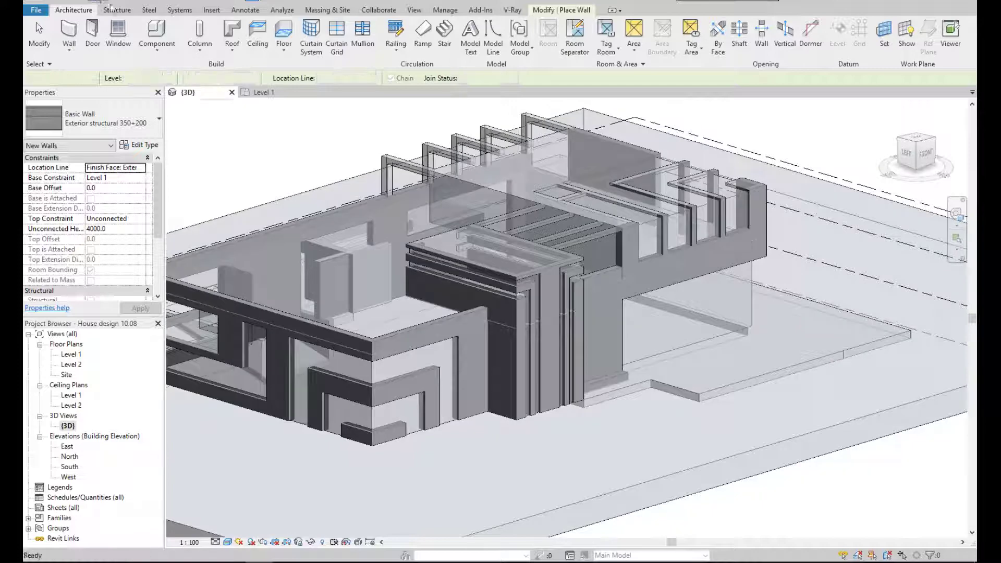
pyautogui.scroll(3, 631, 380)
pyautogui.scroll(2, 595, 378)
pyautogui.click(591, 377)
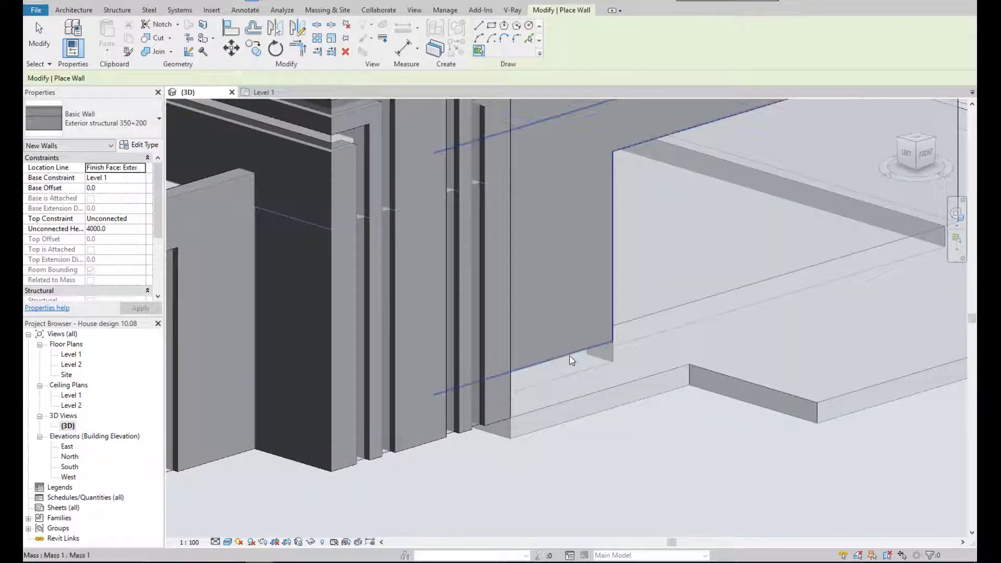
# Step: Orbit to a front-right view and bring up the Roof creation options
pyautogui.scroll(-3, 569, 356)
pyautogui.moveTo(922, 163)
pyautogui.mouseDown()
pyautogui.moveTo(542, 242)
pyautogui.moveTo(680, 393)
pyautogui.mouseUp()
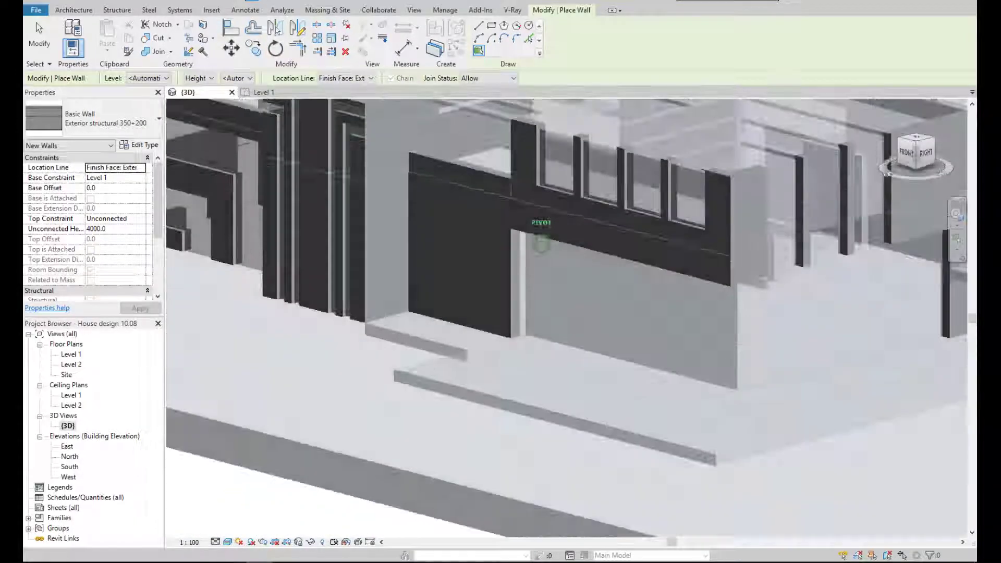
pyautogui.scroll(-3, 681, 393)
pyautogui.scroll(2, 681, 394)
pyautogui.scroll(1, 720, 380)
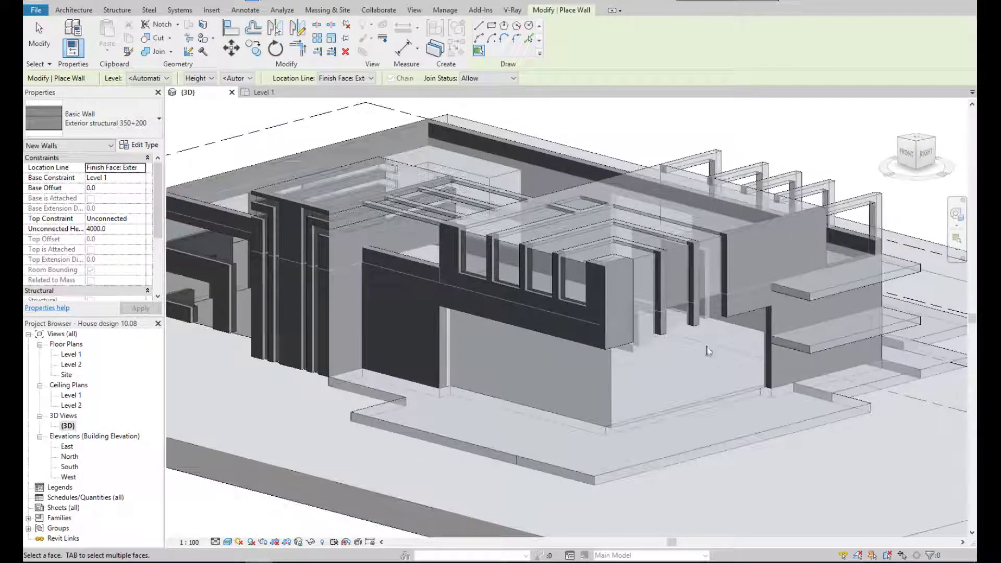
pyautogui.scroll(1, 704, 349)
pyautogui.scroll(2, 659, 180)
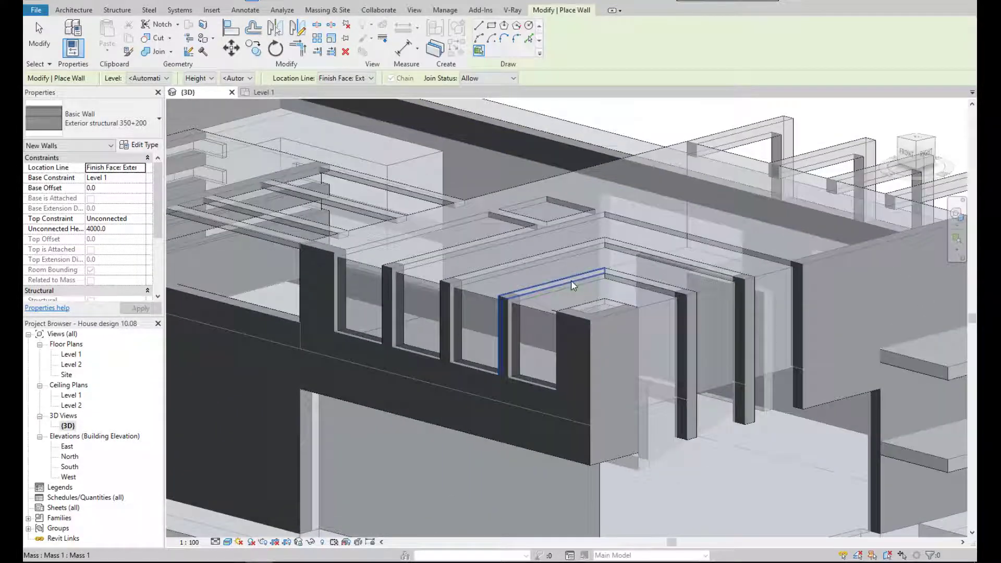
pyautogui.click(73, 10)
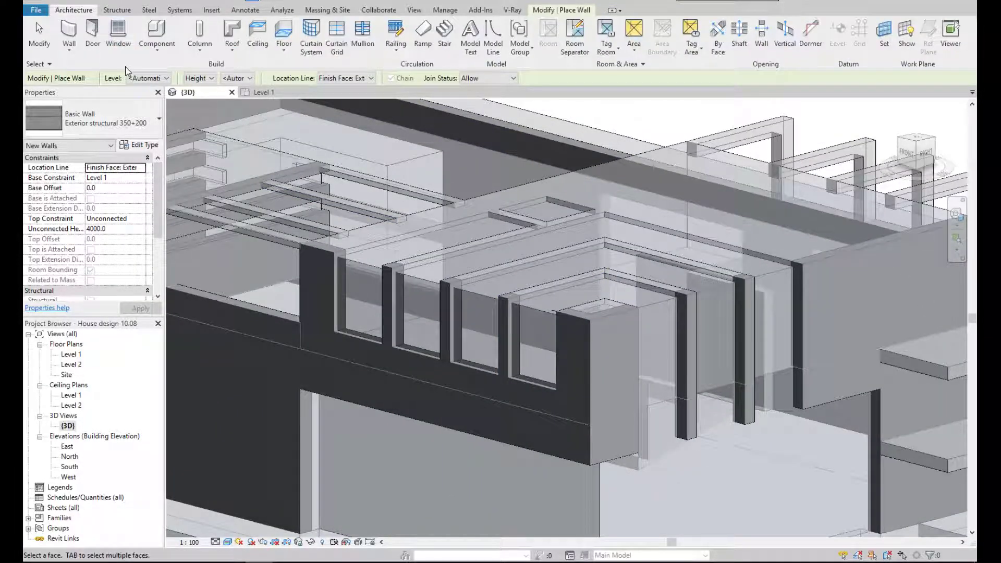
pyautogui.click(237, 50)
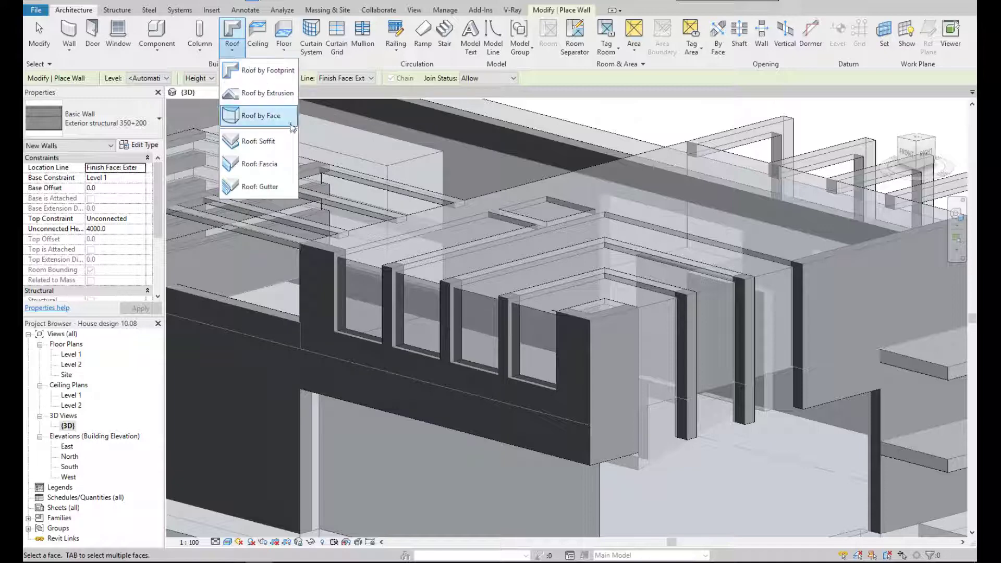
# Step: Start Roof by Face and add a 150 mm layer to the roof type's structure
pyautogui.click(261, 116)
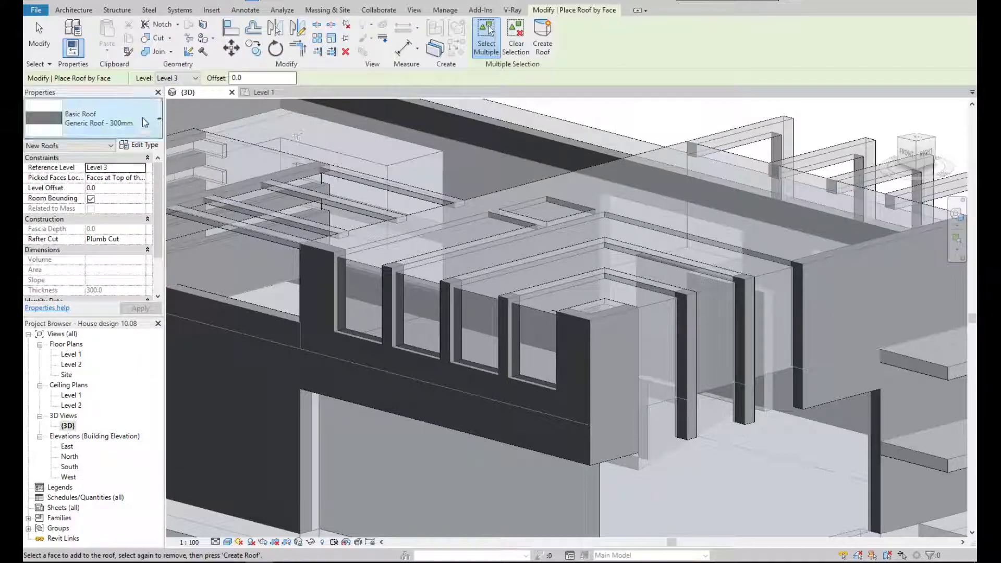
pyautogui.click(140, 145)
pyautogui.click(665, 273)
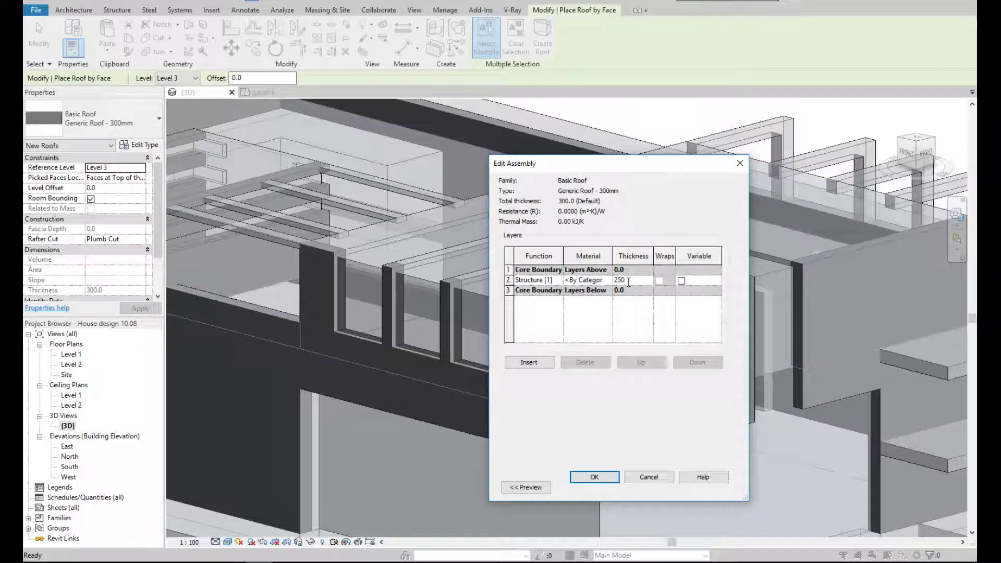
pyautogui.click(540, 365)
pyautogui.click(643, 282)
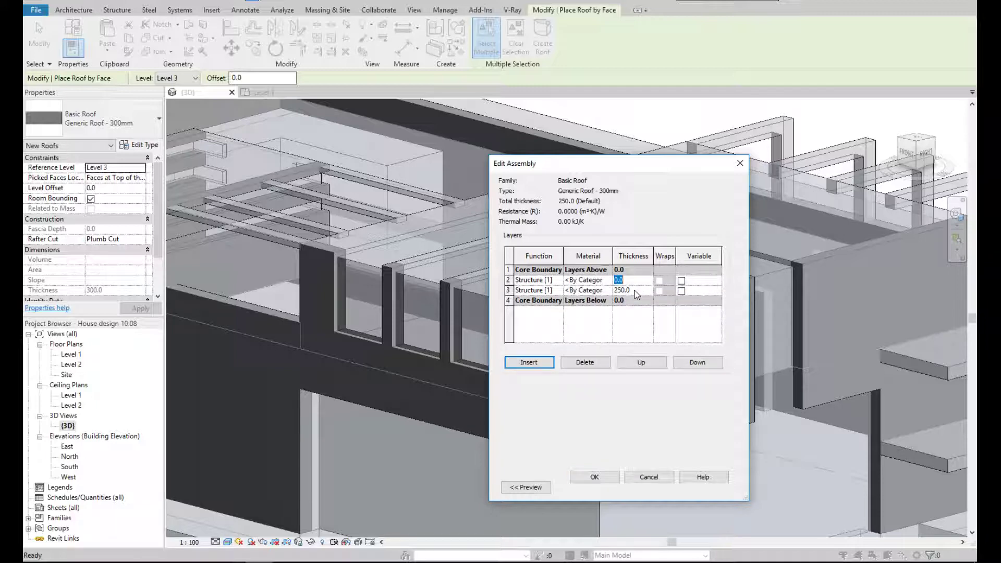
pyautogui.write('150')
pyautogui.click(508, 280)
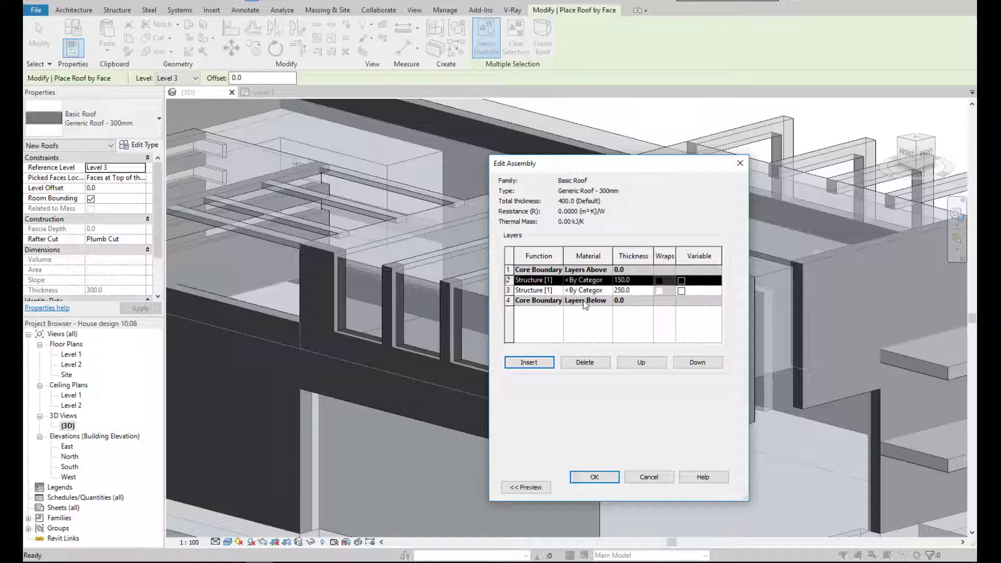
# Step: Add further roof layers, including a 50 mm layer below the top one
pyautogui.click(539, 364)
pyautogui.click(639, 282)
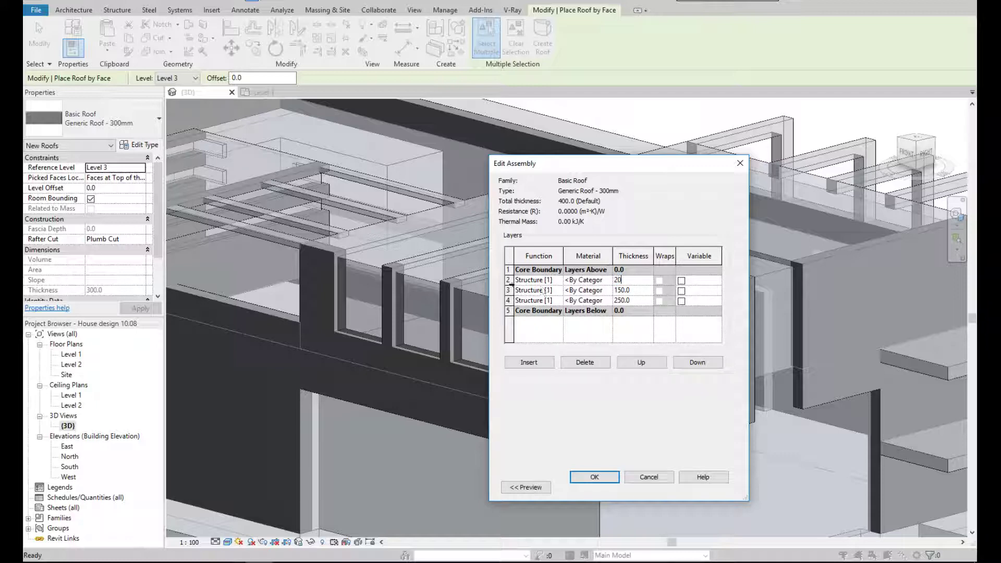
pyautogui.click(516, 295)
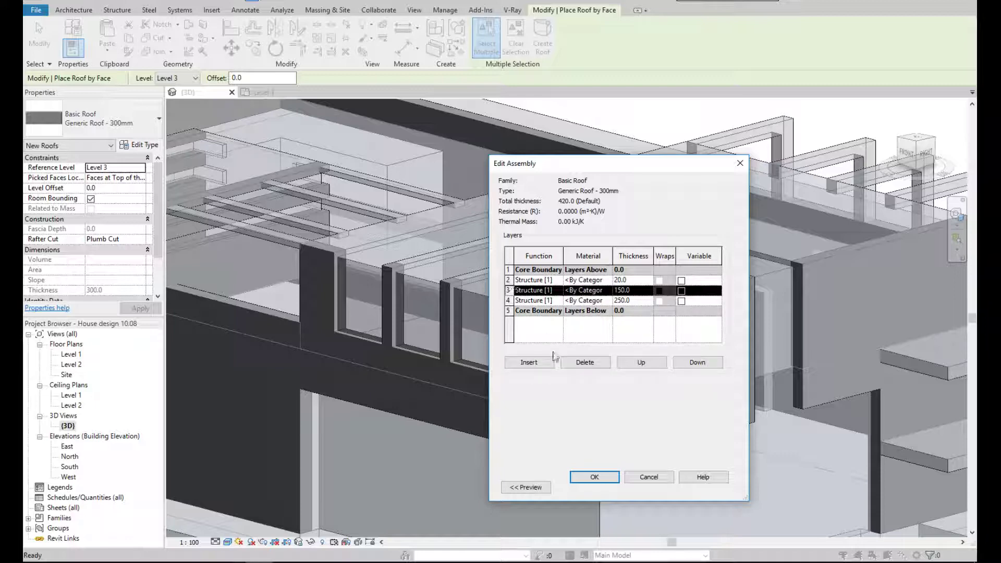
pyautogui.click(529, 362)
pyautogui.click(635, 294)
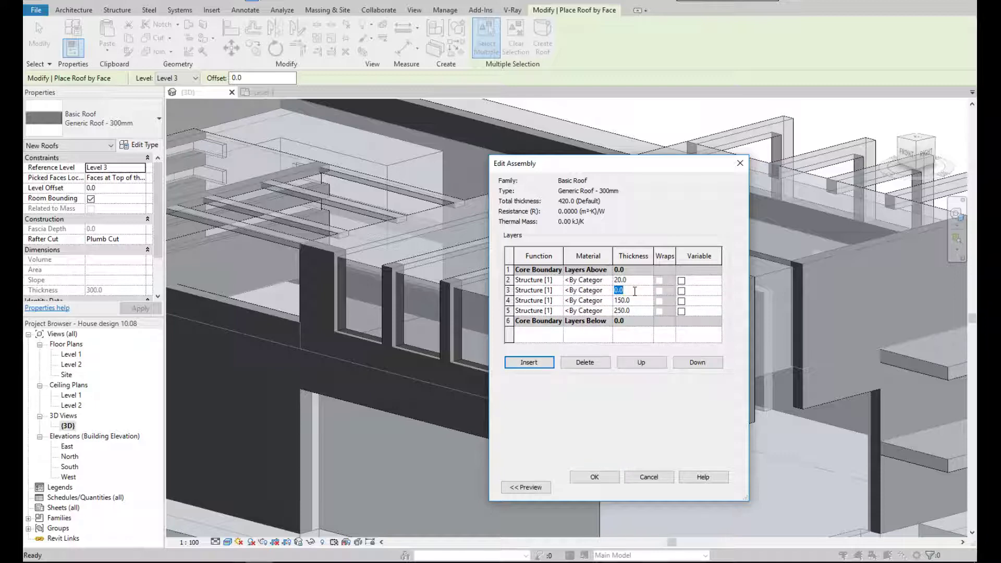
pyautogui.click(510, 280)
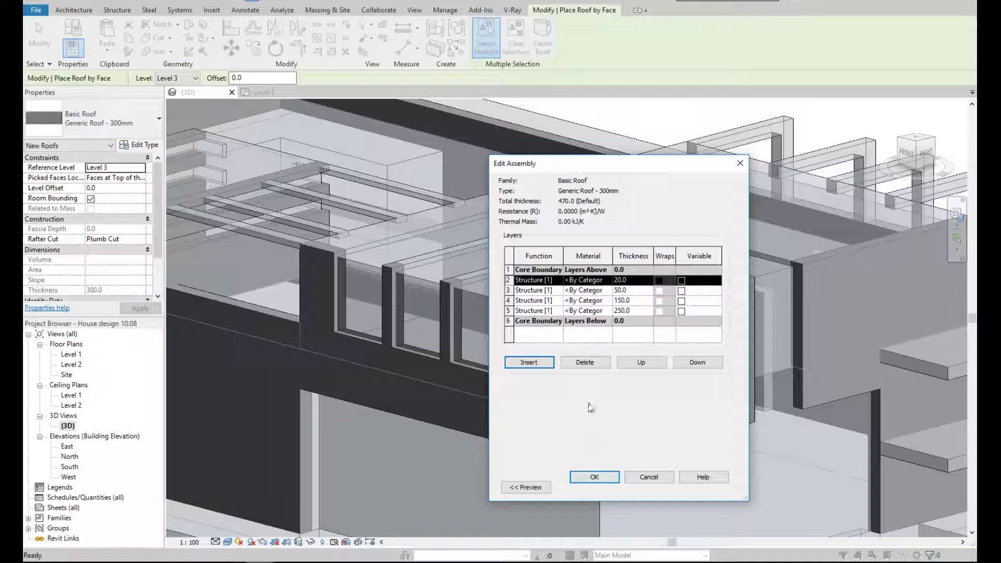
# Step: Add a 20 mm bottom layer below the 250 mm layer and accept the 490 mm structure
pyautogui.click(506, 312)
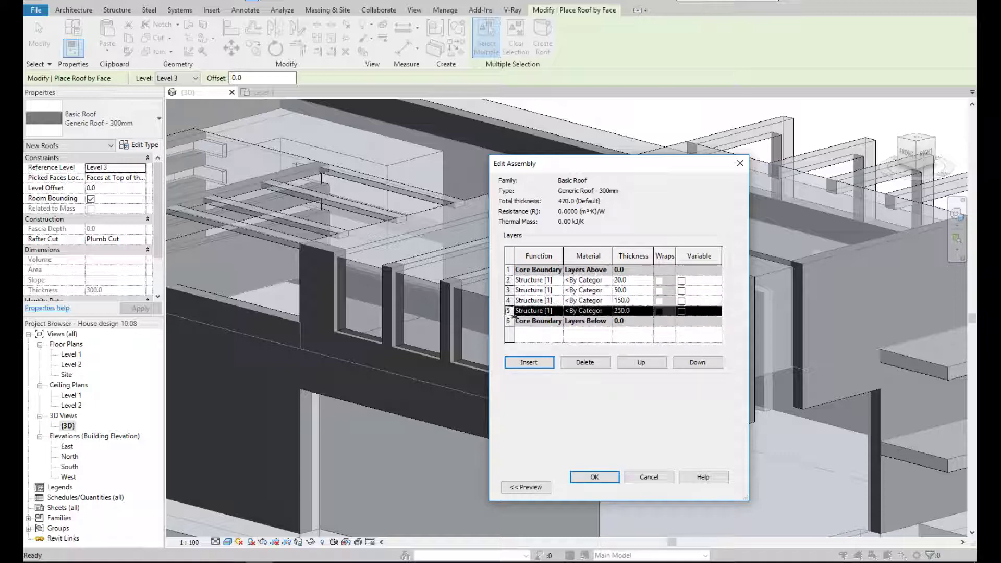
pyautogui.click(528, 363)
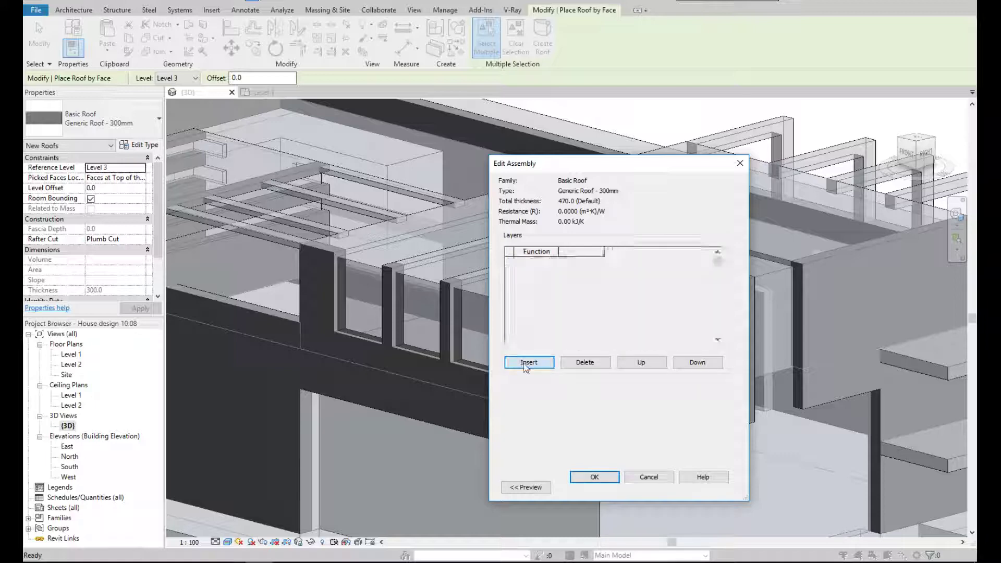
pyautogui.click(689, 364)
pyautogui.click(638, 312)
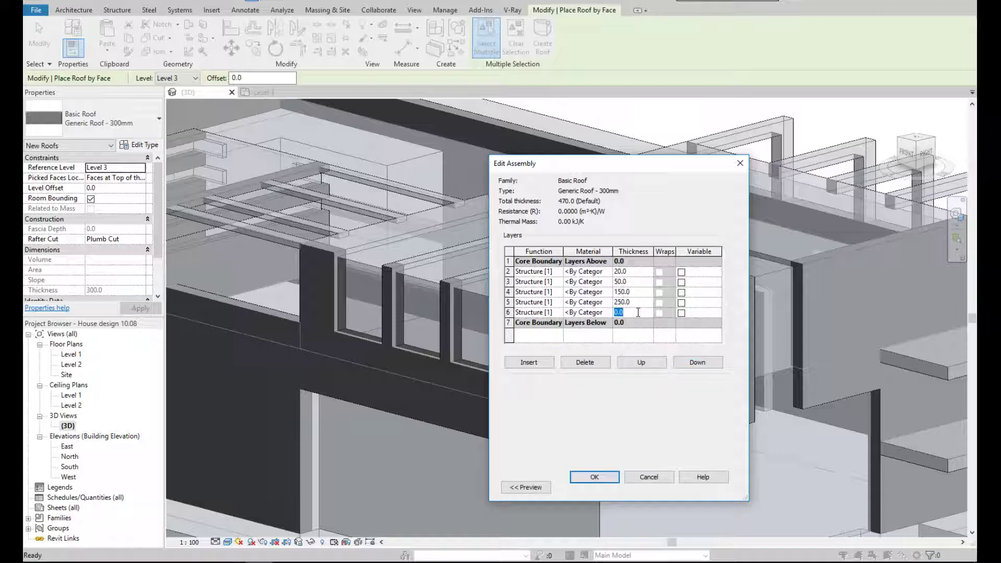
pyautogui.click(607, 480)
pyautogui.click(599, 485)
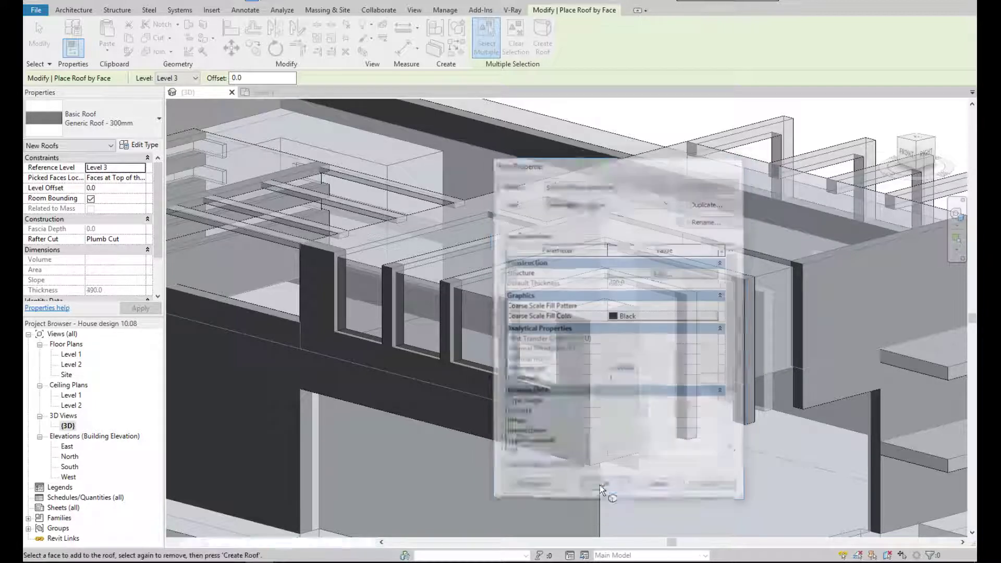
# Step: Duplicate the layered roof type under the name 'Roof RC 250mm + 150mm'
pyautogui.scroll(4, 520, 278)
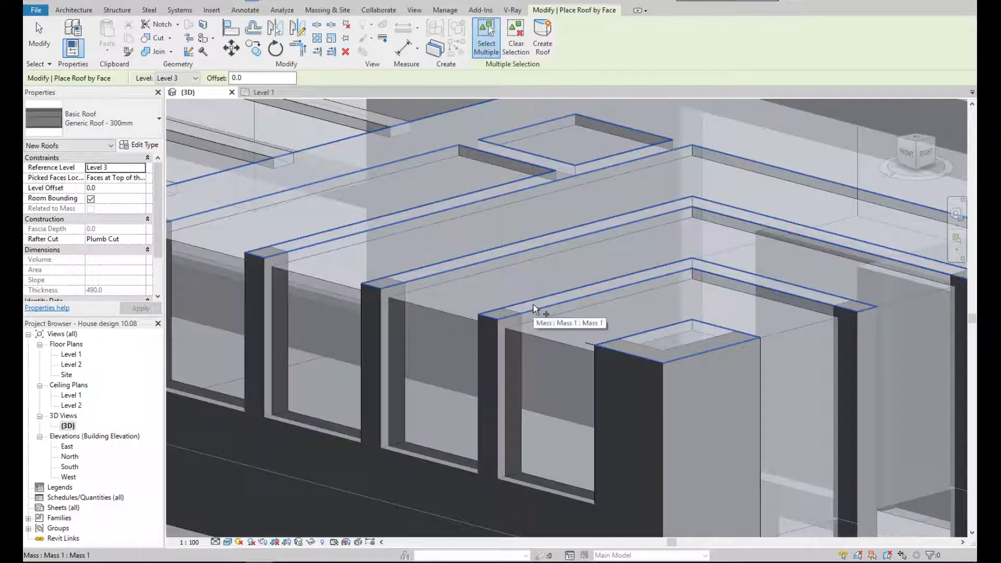
pyautogui.click(139, 145)
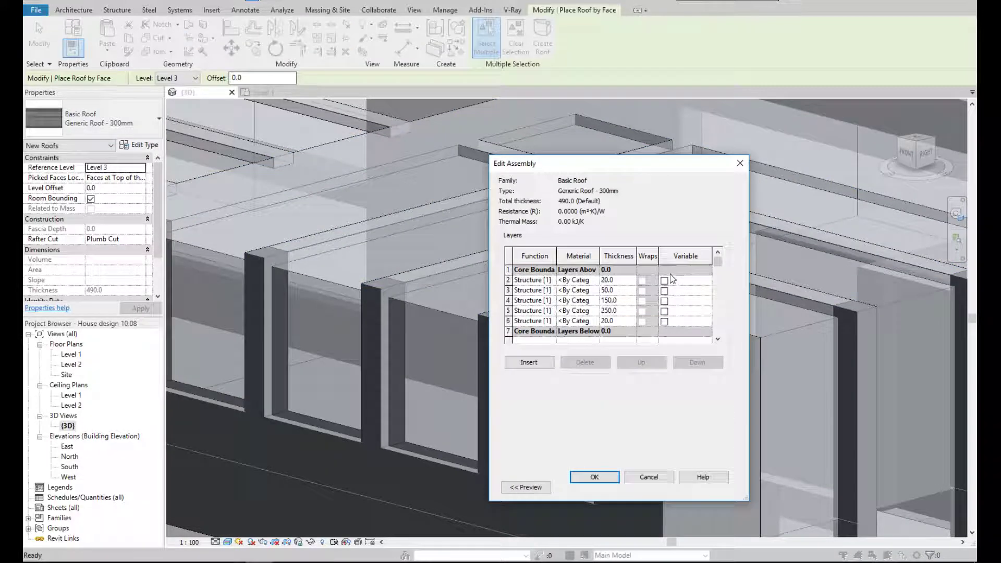
pyautogui.press('Return')
pyautogui.click(715, 204)
pyautogui.write('Roof RC 250mm + 150mm')
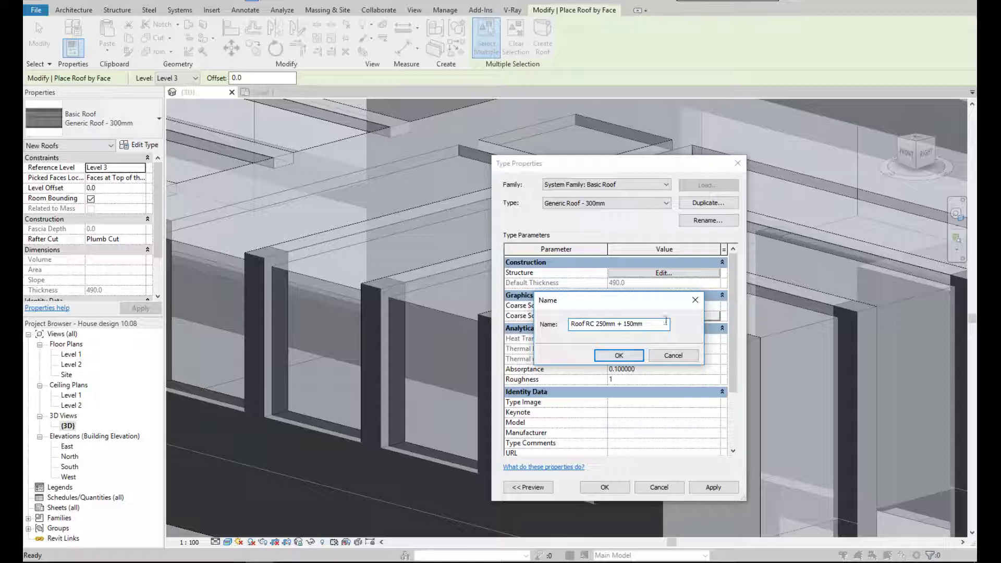
pyautogui.press('Return')
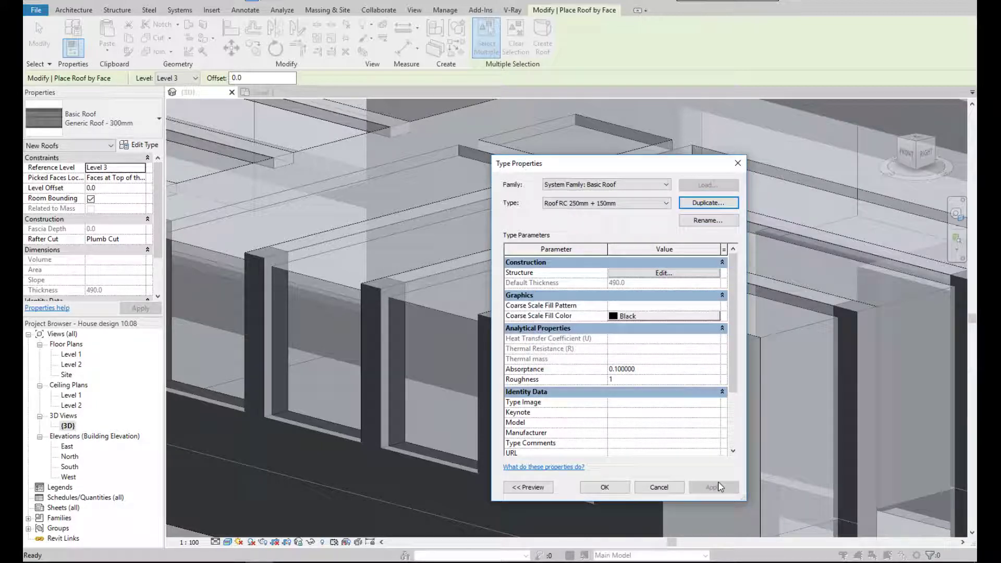
pyautogui.click(612, 485)
pyautogui.click(524, 305)
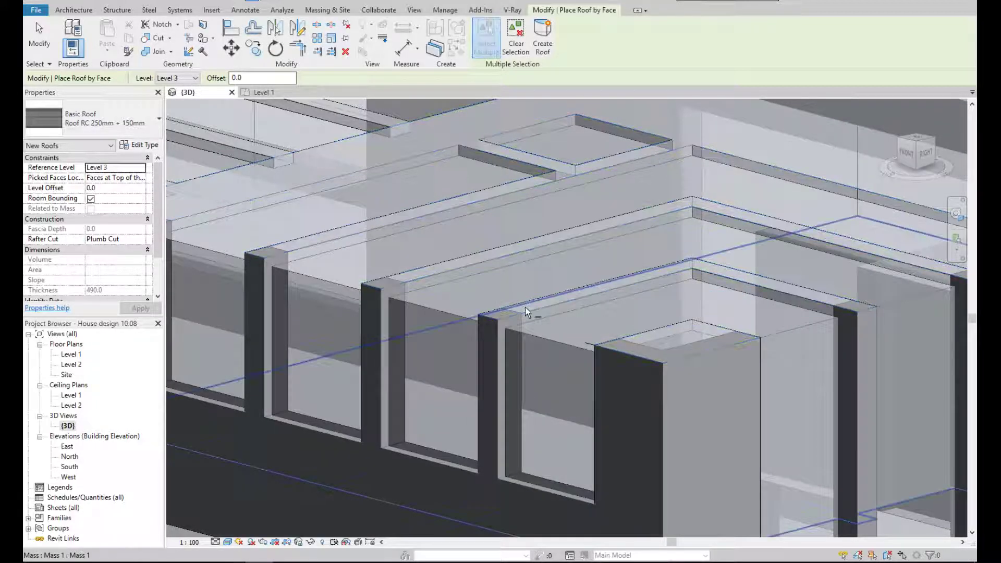
# Step: Undo, pick the mass top faces, and create a roof from them
pyautogui.click(98, 4)
pyautogui.scroll(-2, 531, 333)
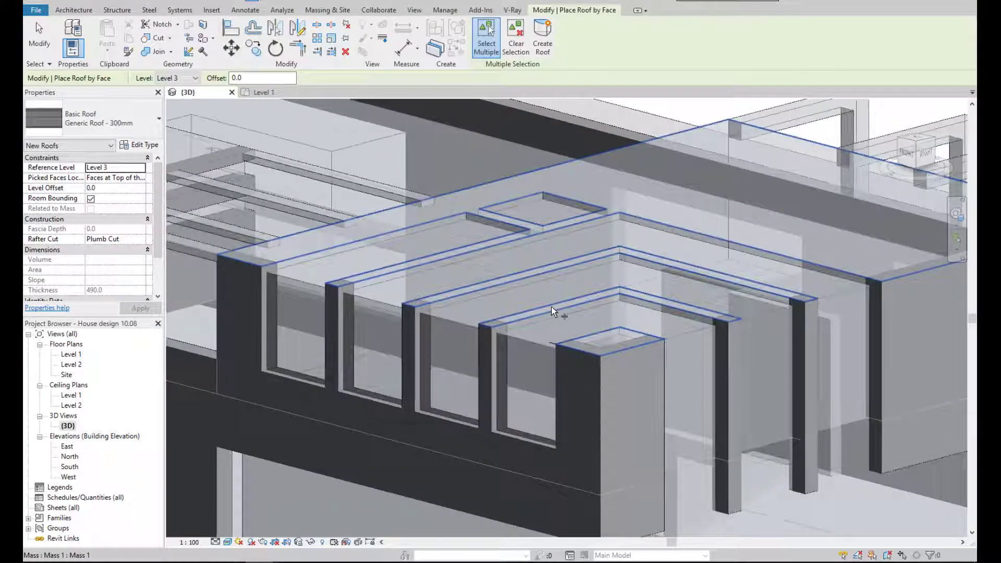
pyautogui.click(552, 307)
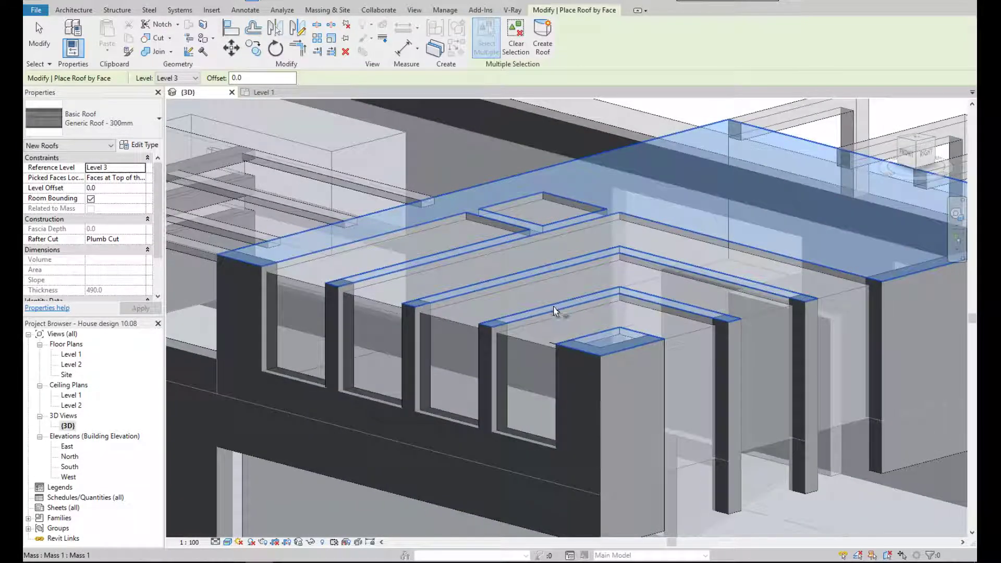
pyautogui.click(547, 52)
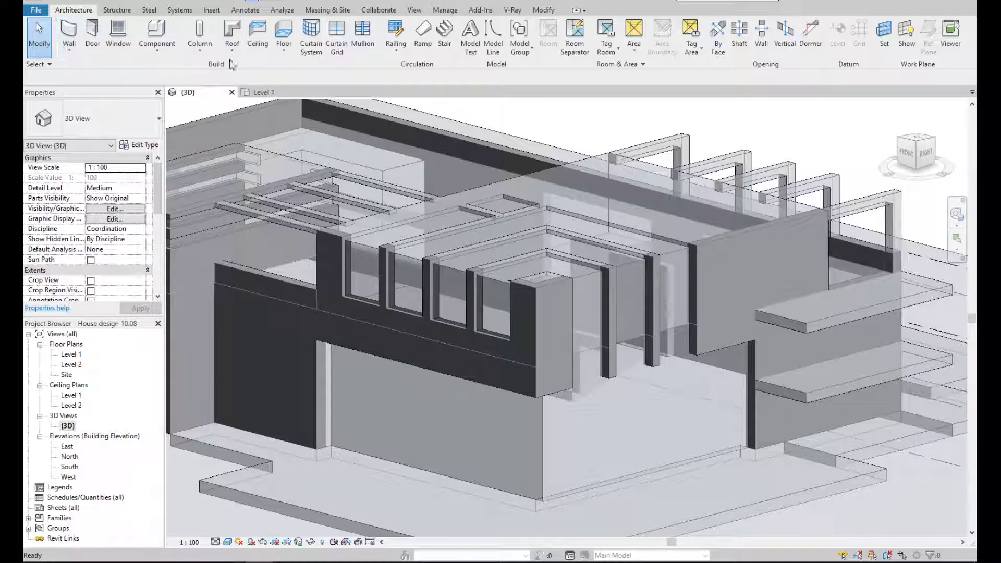
# Step: Restart Roof by Face with 'Roof RC 250mm + 150mm' as the roof type
pyautogui.click(232, 49)
pyautogui.click(271, 116)
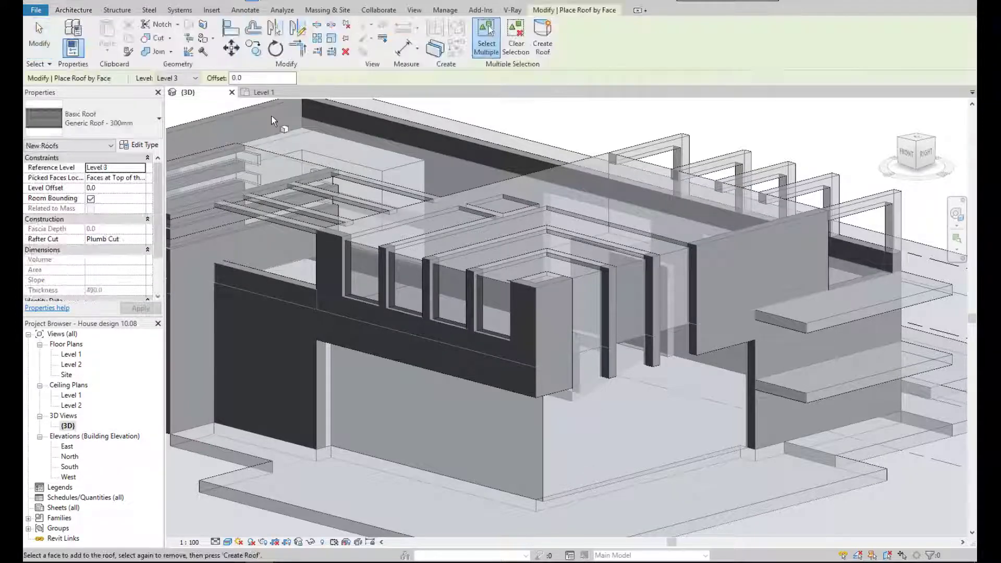
pyautogui.click(99, 119)
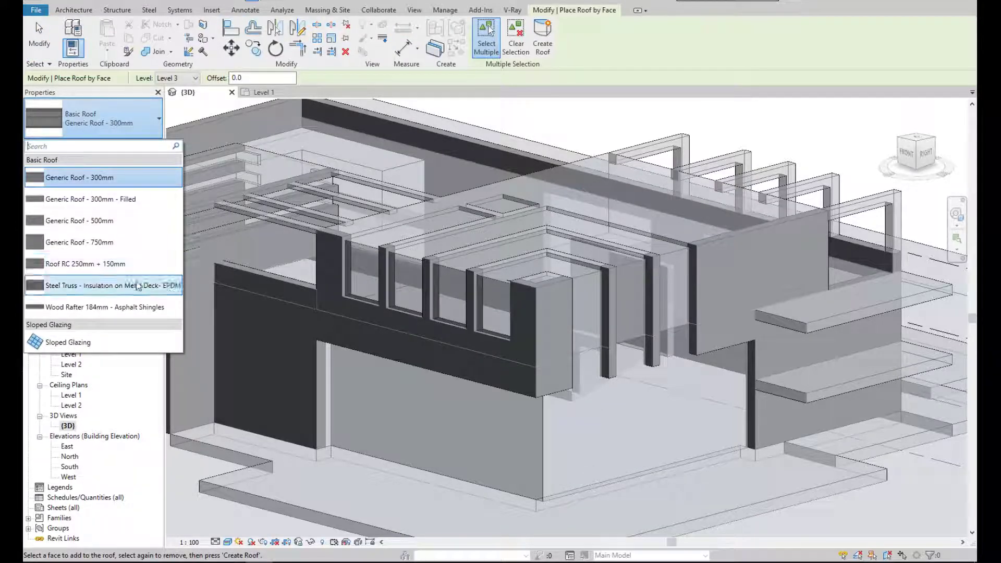
pyautogui.click(147, 264)
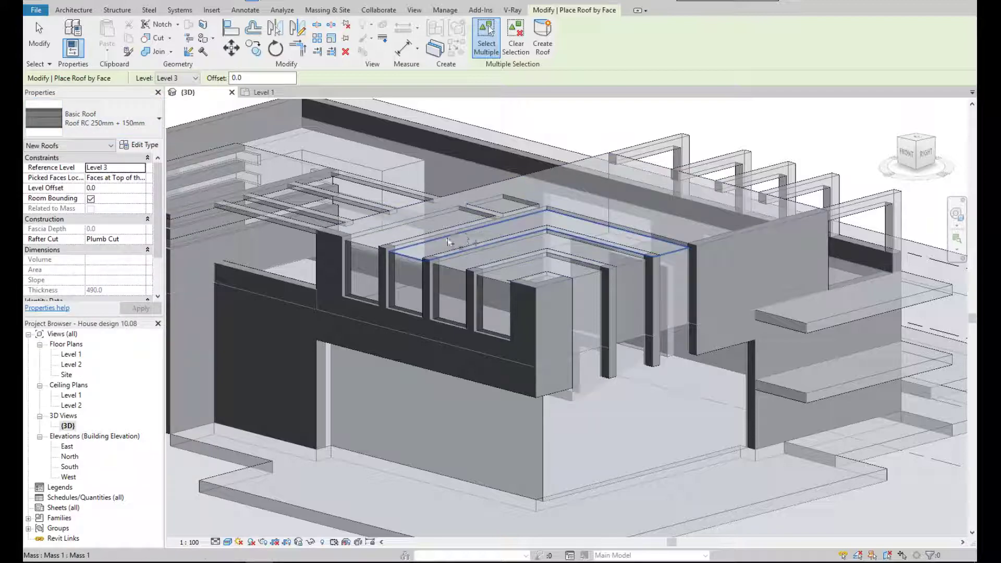
# Step: Set the Roof RC 250mm + 150mm top layer to 30 mm, 500 mm overall
pyautogui.click(149, 144)
pyautogui.click(660, 273)
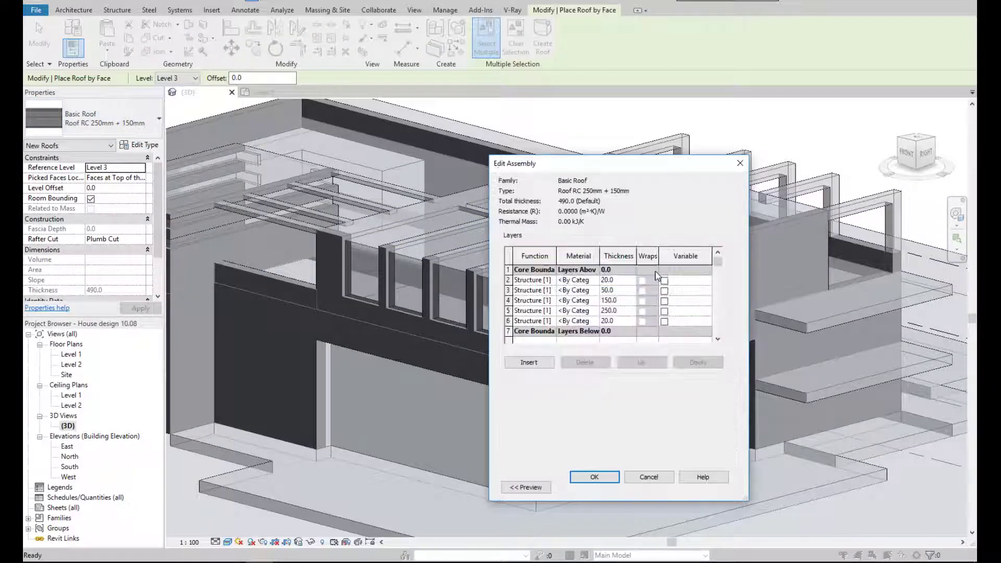
pyautogui.click(656, 274)
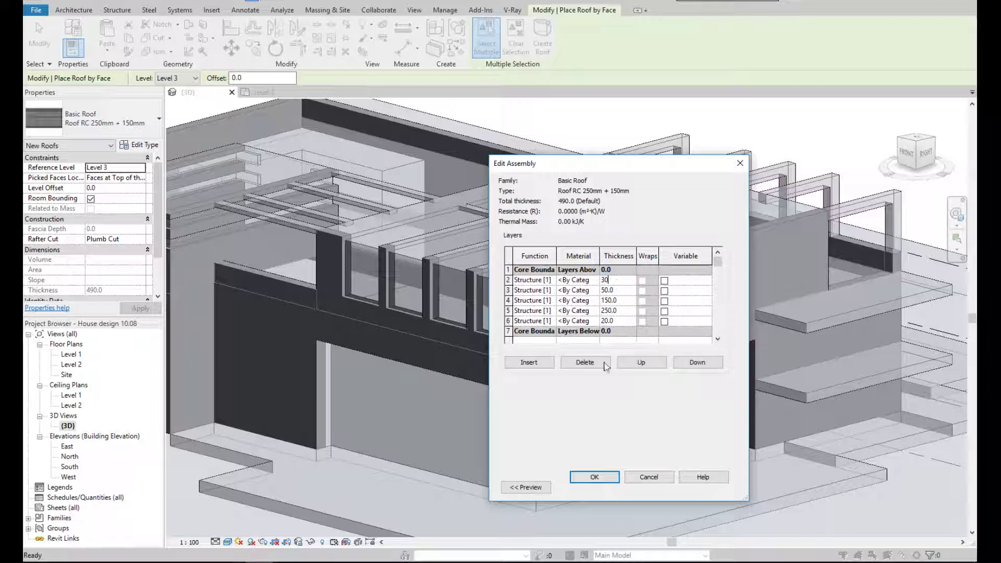
pyautogui.click(608, 479)
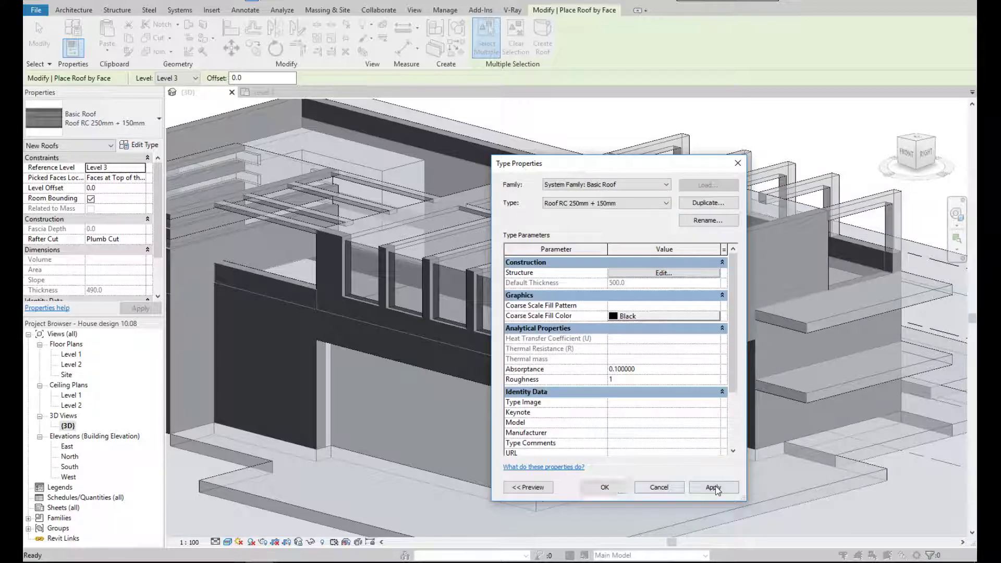
pyautogui.click(625, 493)
pyautogui.scroll(5, 485, 194)
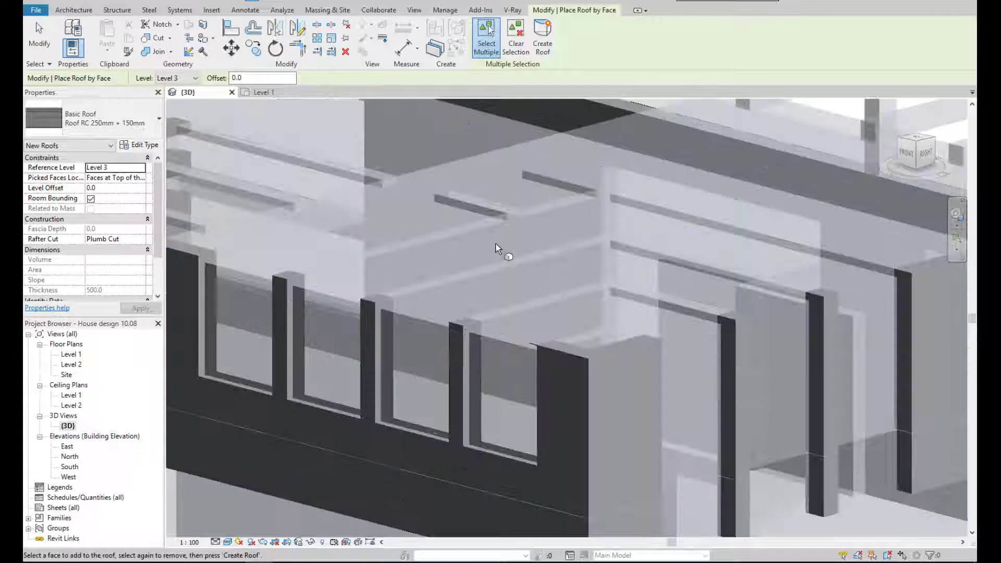
# Step: Create a flat roof by face on the upper mass block's top face
pyautogui.click(466, 283)
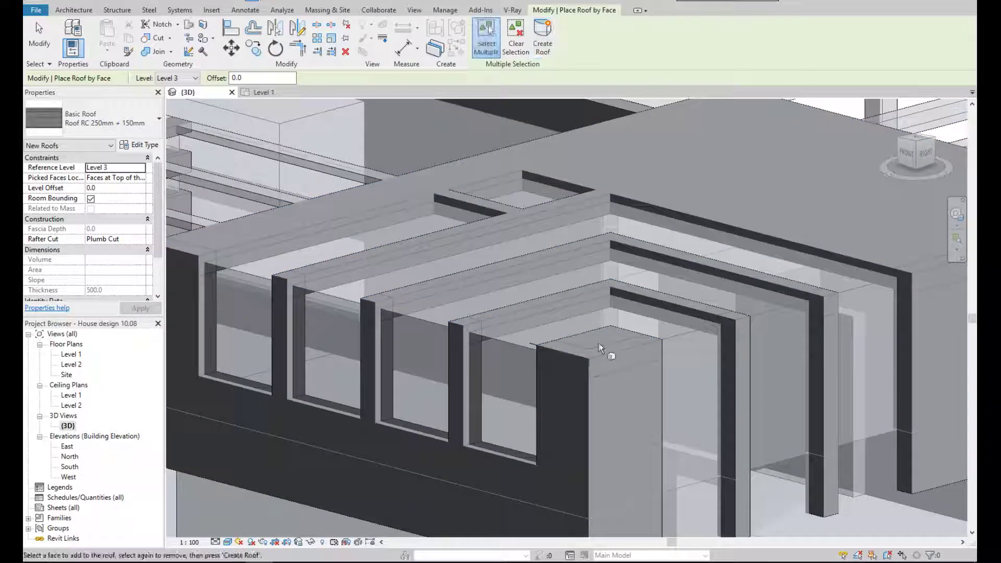
pyautogui.scroll(-4, 741, 347)
pyautogui.scroll(-4, 744, 347)
pyautogui.scroll(4, 759, 357)
pyautogui.scroll(-3, 758, 357)
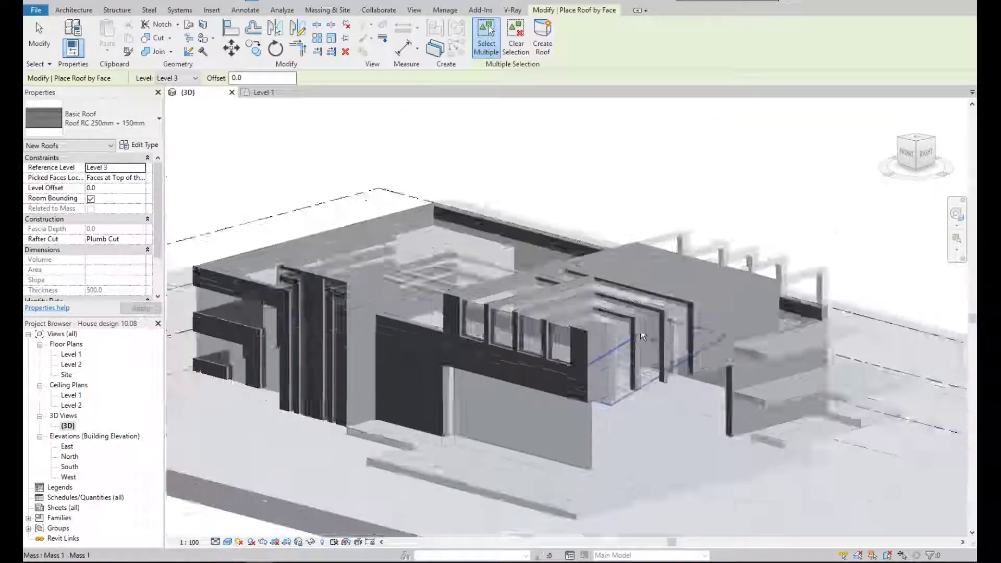
pyautogui.moveTo(918, 153); pyautogui.dragTo(866, 177)
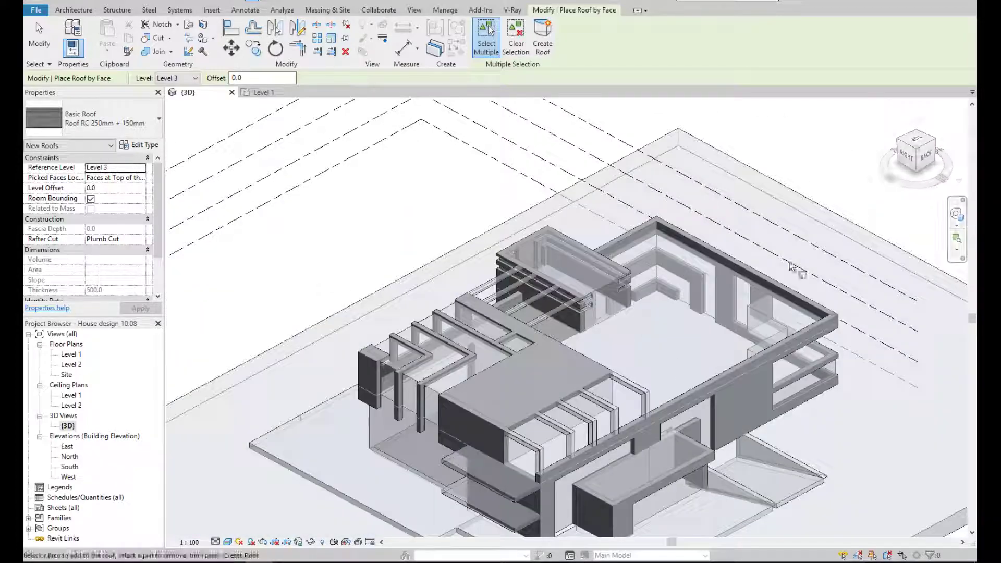
pyautogui.scroll(3, 543, 437)
pyautogui.scroll(-2, 542, 437)
pyautogui.scroll(-3, 649, 362)
pyautogui.scroll(3, 626, 313)
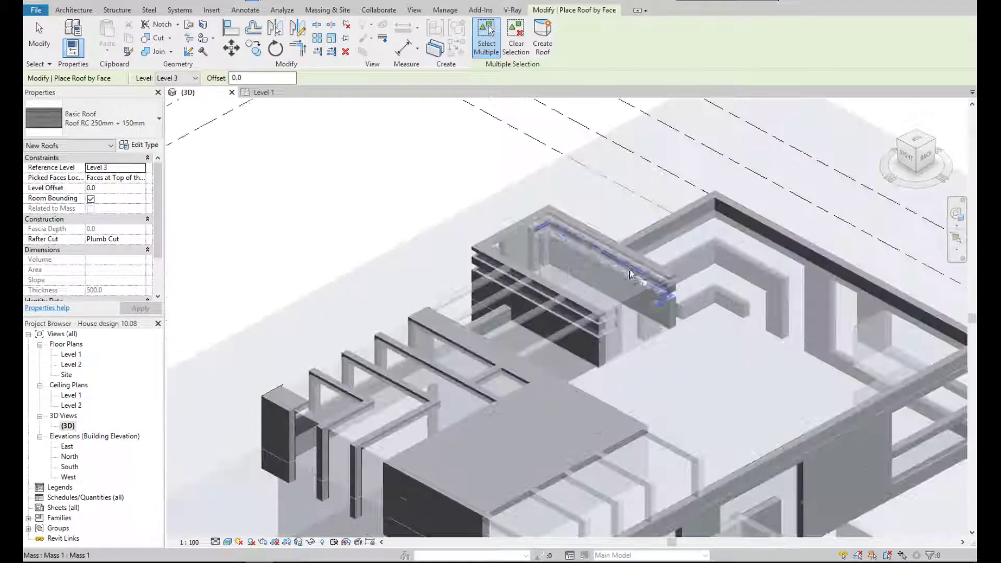
pyautogui.scroll(2, 624, 317)
pyautogui.click(627, 316)
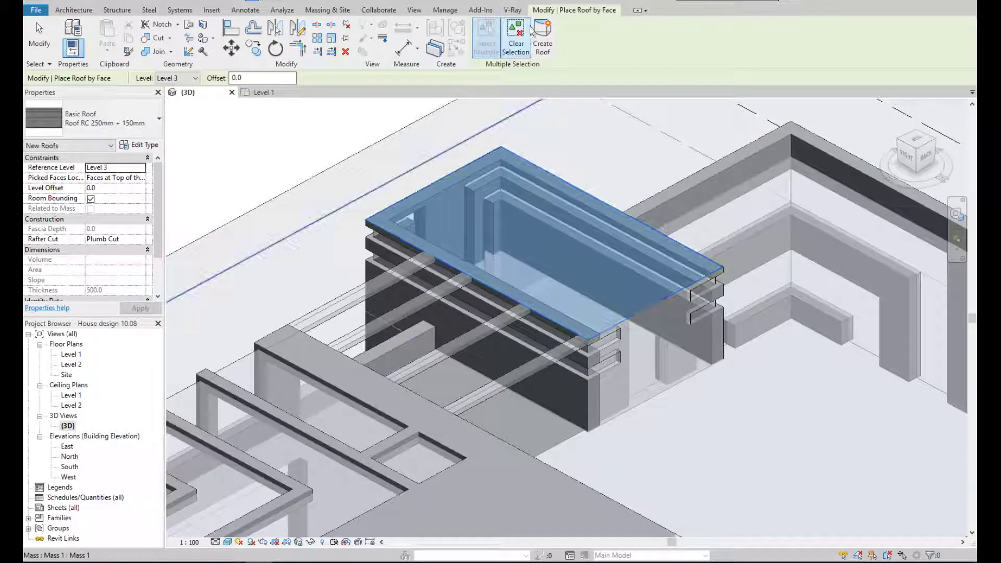
pyautogui.click(545, 41)
# Step: Check the new roof from an elevated back view, then leave roof placement
pyautogui.scroll(2, 608, 313)
pyautogui.scroll(2, 610, 308)
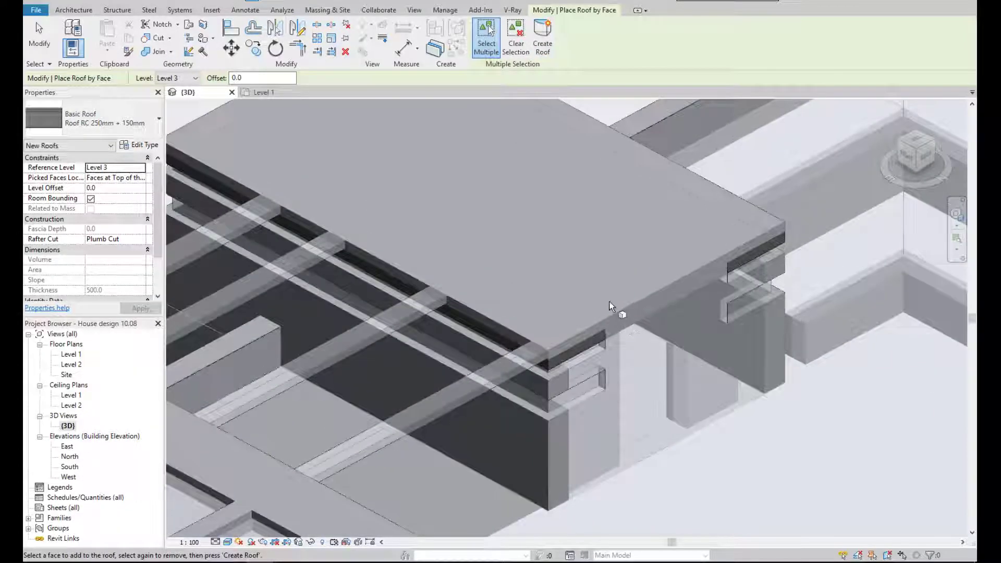
pyautogui.scroll(-1, 605, 328)
pyautogui.scroll(2, 608, 326)
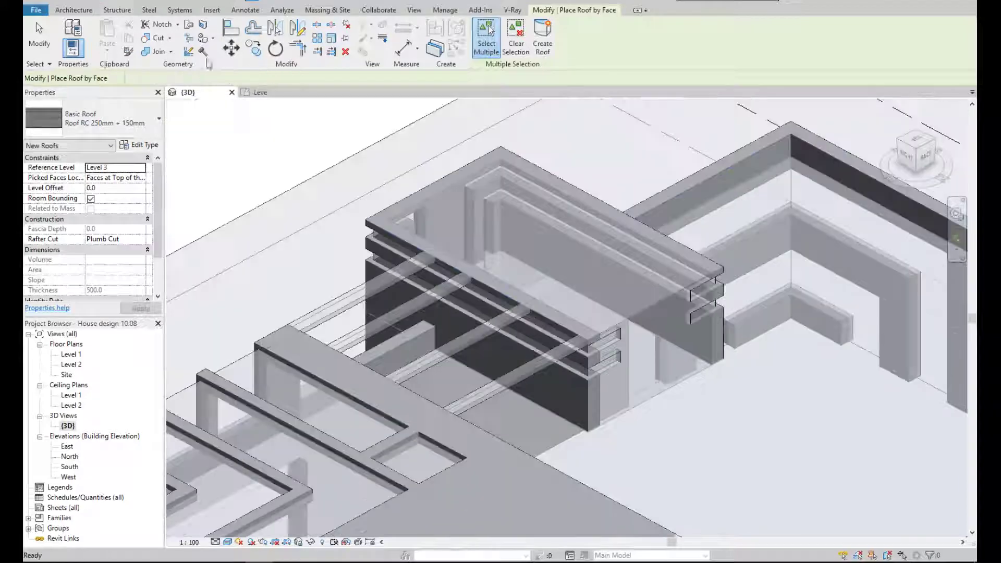
pyautogui.scroll(2, 618, 323)
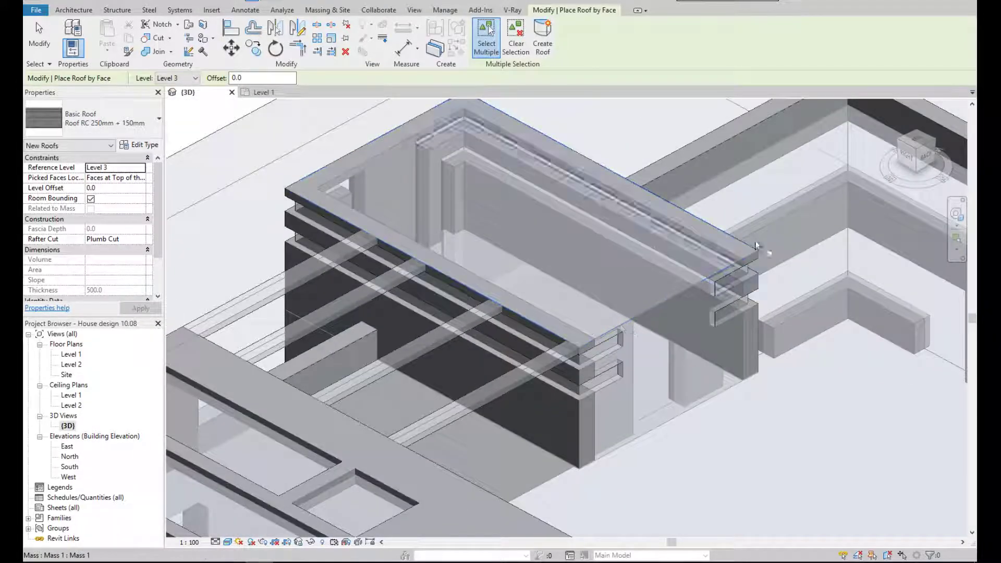
pyautogui.click(925, 155)
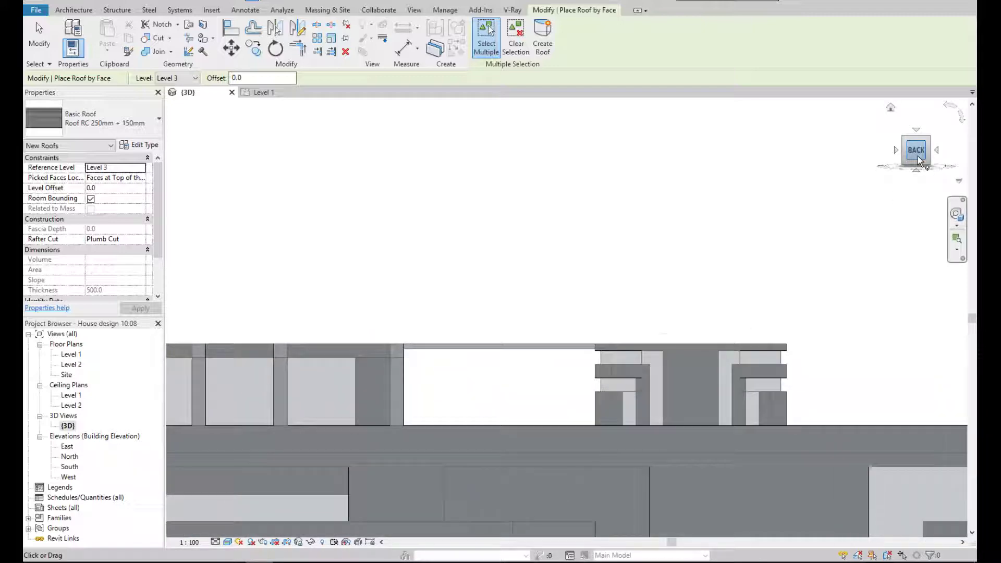
pyautogui.moveTo(919, 162); pyautogui.dragTo(677, 344)
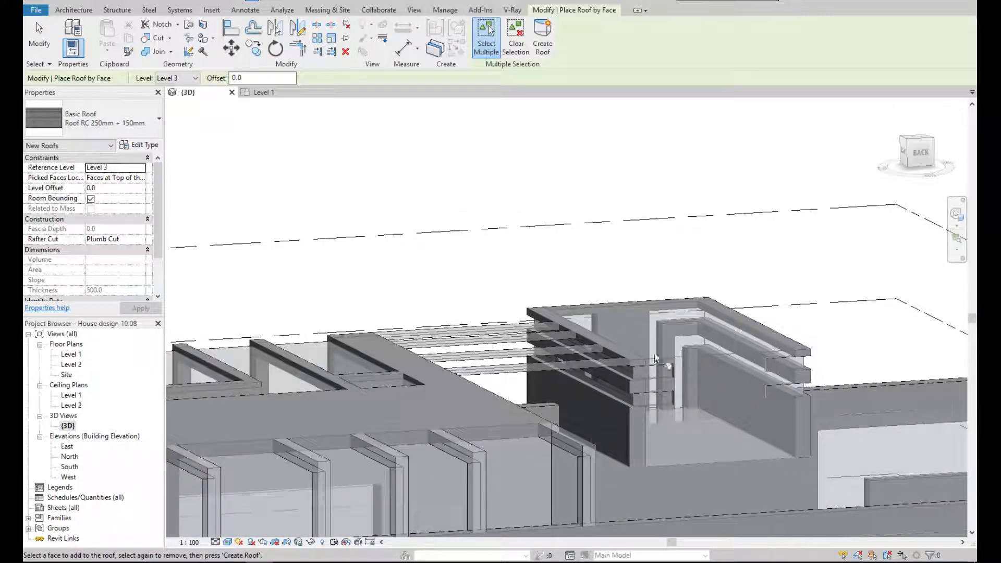
pyautogui.scroll(2, 655, 359)
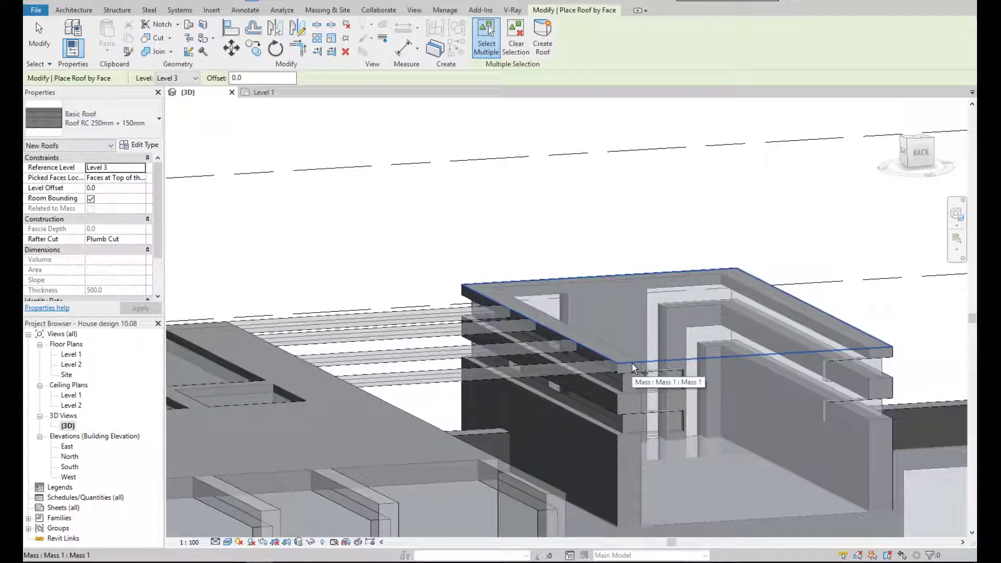
pyautogui.press('Escape')
pyautogui.press('Escape')
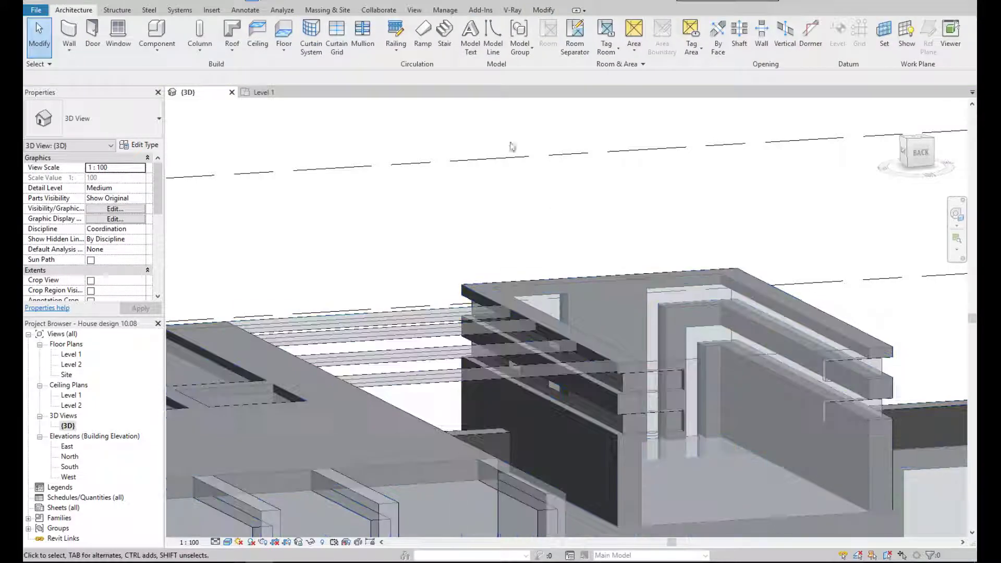
# Step: Edit the mass in place and change the upper form's 4000 height dimension to 4300
pyautogui.click(710, 361)
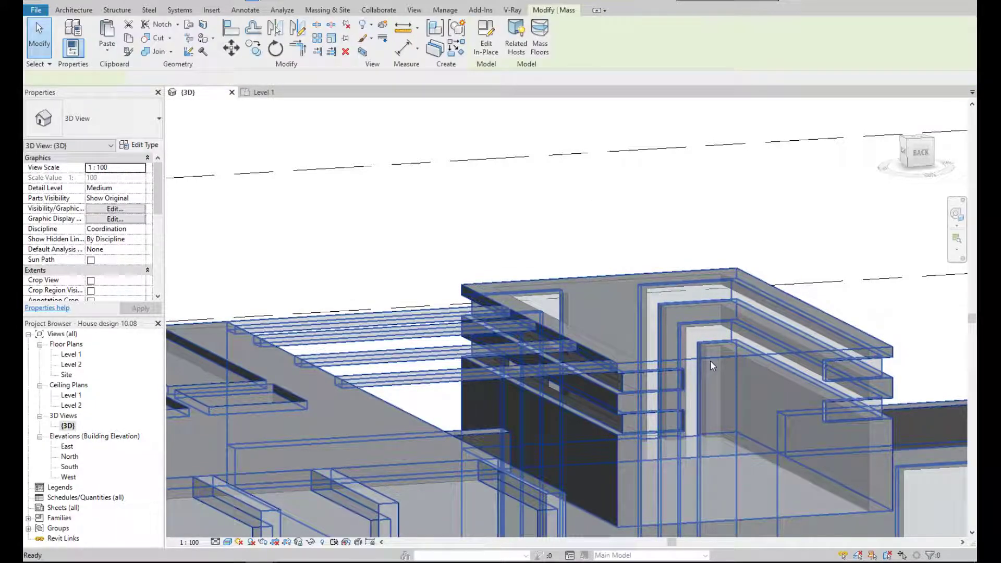
pyautogui.doubleClick(711, 361)
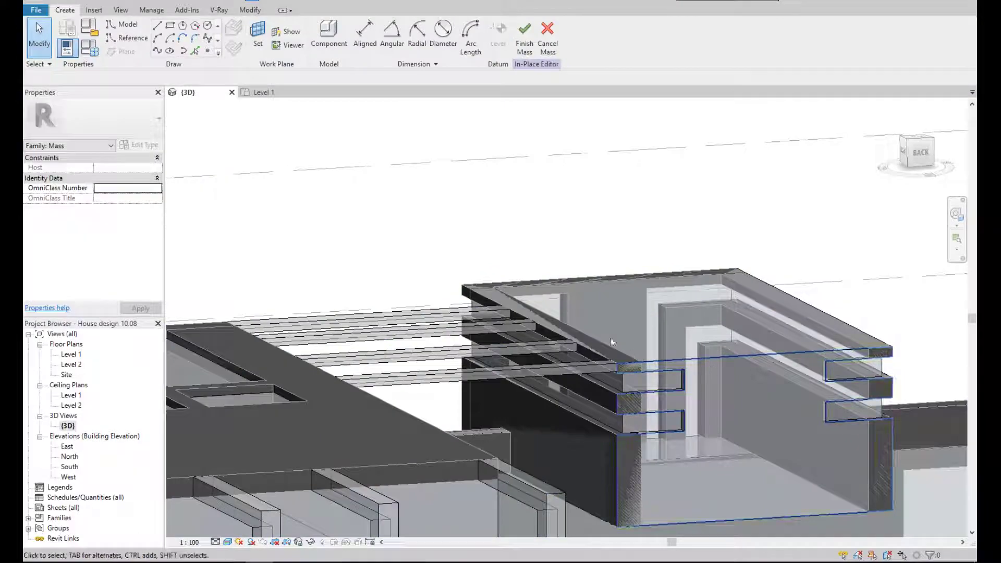
pyautogui.moveTo(612, 341)
pyautogui.keyDown('shift'); pyautogui.mouseDown(button='middle')
pyautogui.moveTo(678, 334)
pyautogui.moveTo(468, 381)
pyautogui.mouseUp(button='middle'); pyautogui.keyUp('shift')
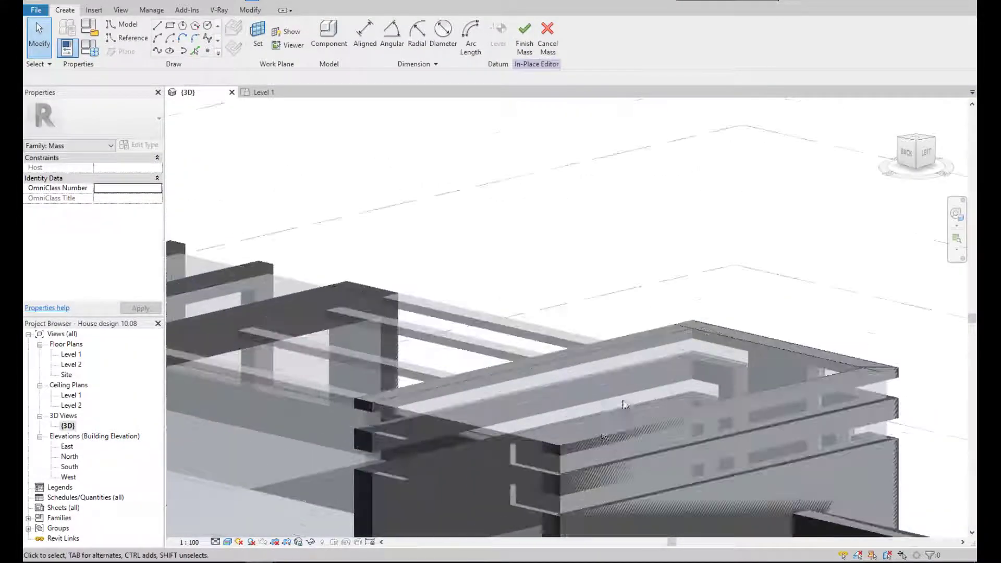
pyautogui.click(466, 376)
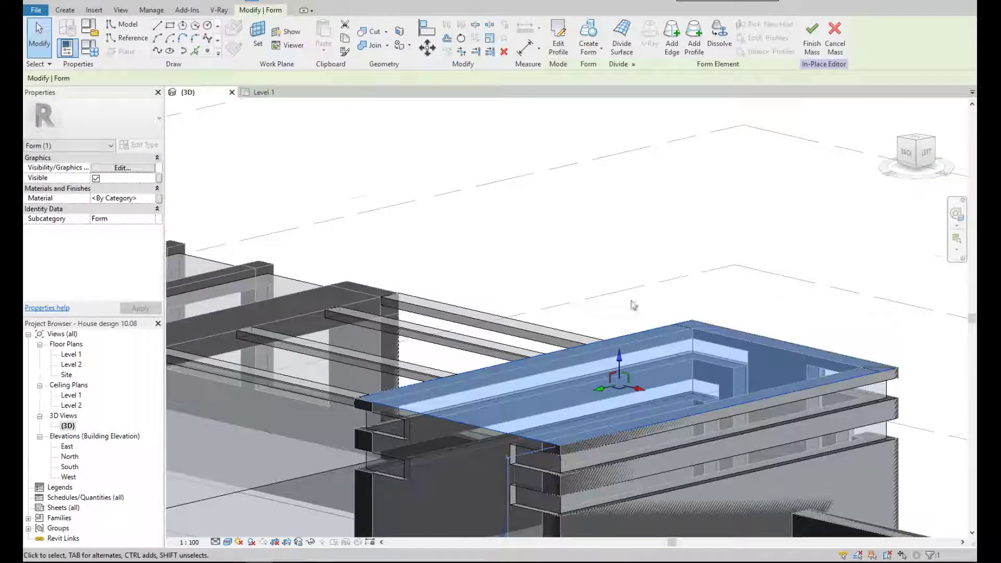
pyautogui.scroll(-2, 597, 375)
pyautogui.click(553, 438)
pyautogui.write('4300')
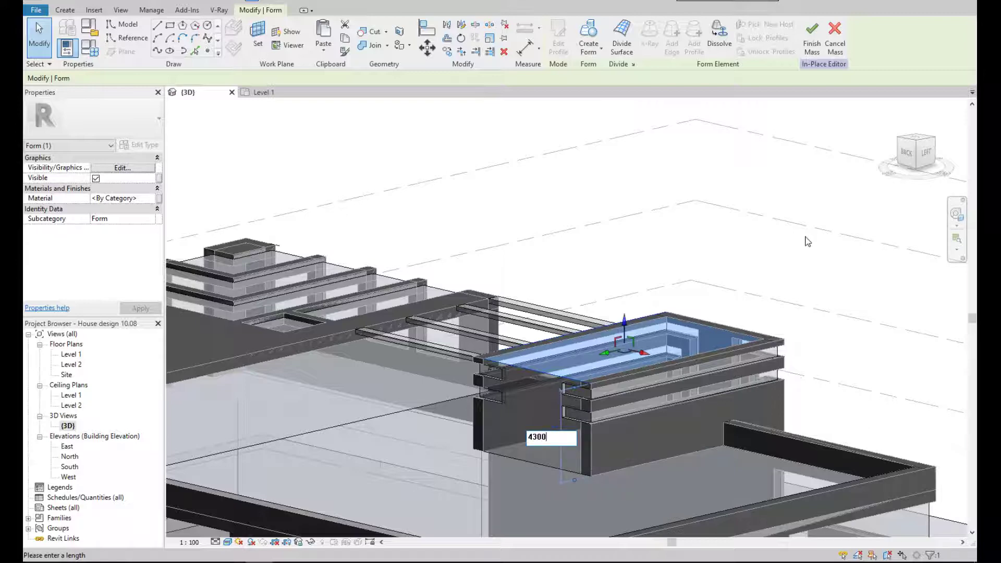
pyautogui.press('Return')
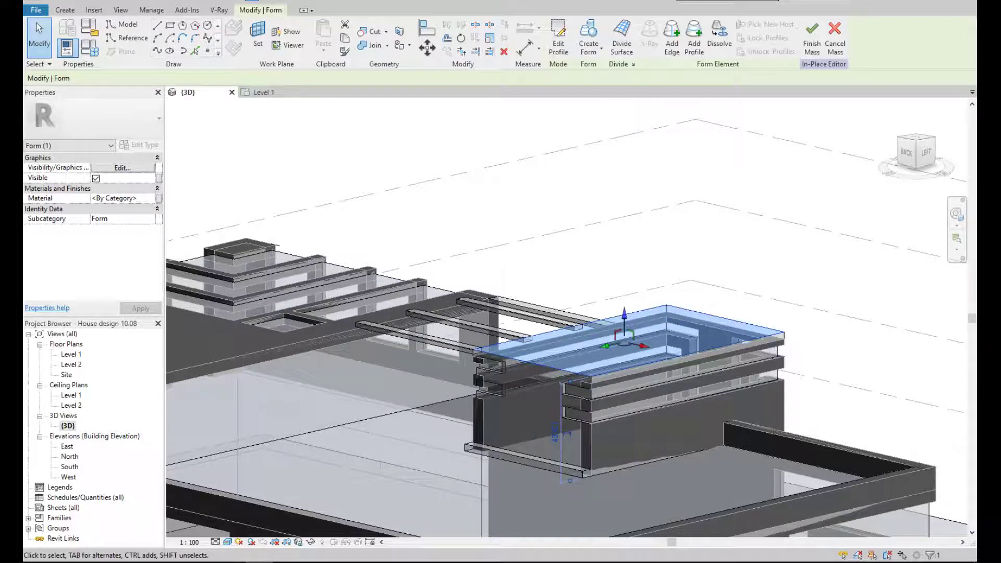
pyautogui.click(392, 149)
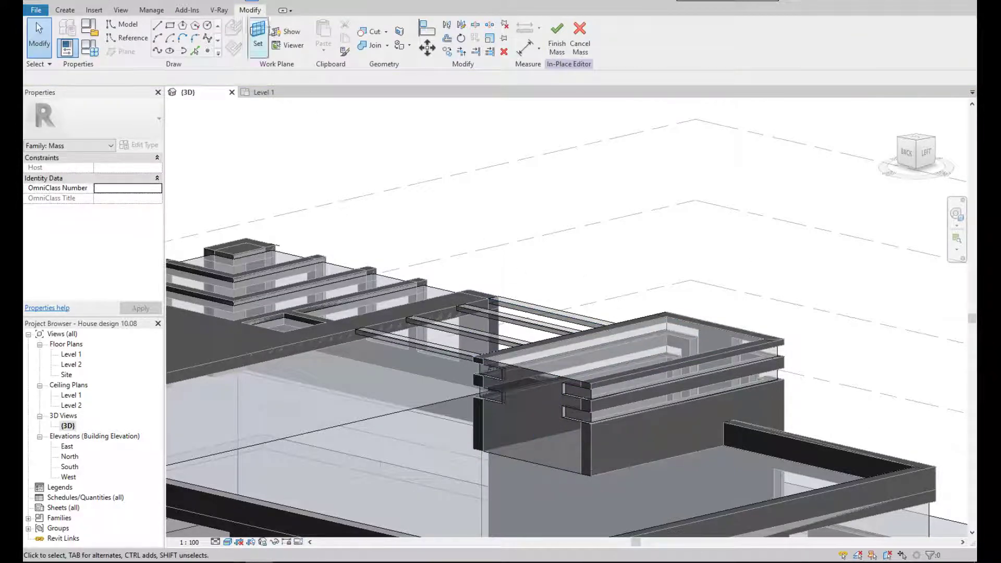
pyautogui.click(257, 40)
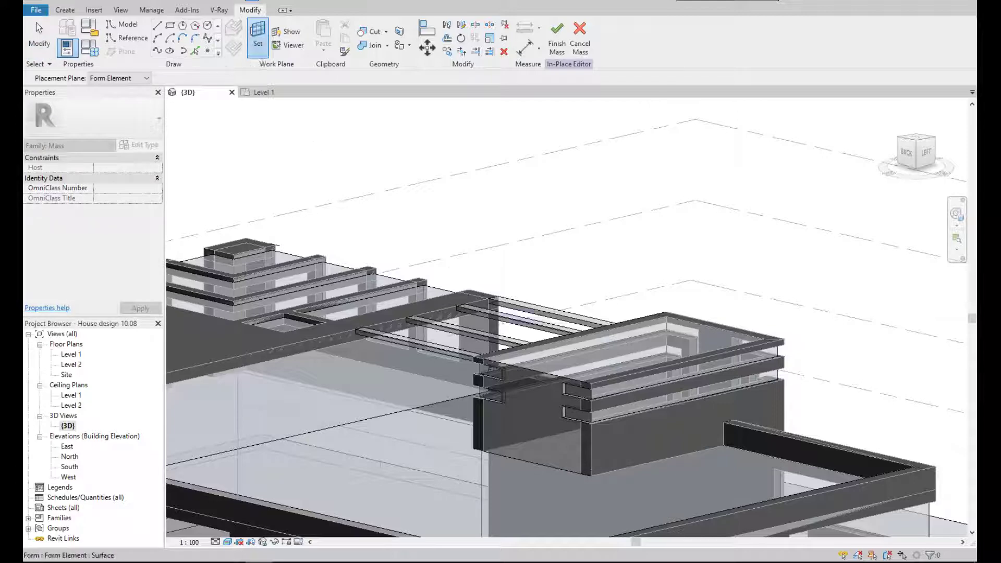
pyautogui.scroll(3, 579, 365)
# Step: Draw a rectangle of model lines on the upper form's top face work plane
pyautogui.click(730, 334)
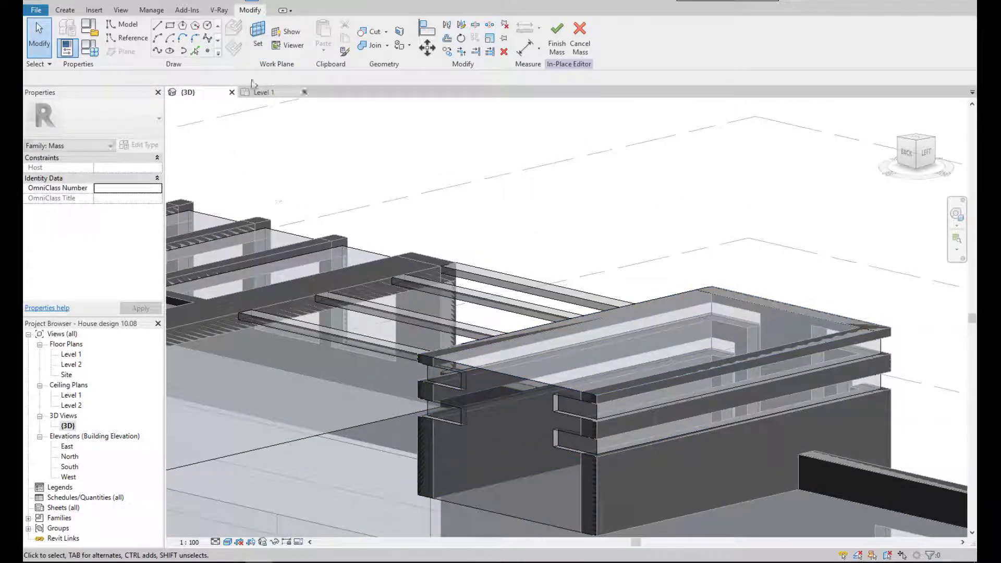
pyautogui.click(171, 27)
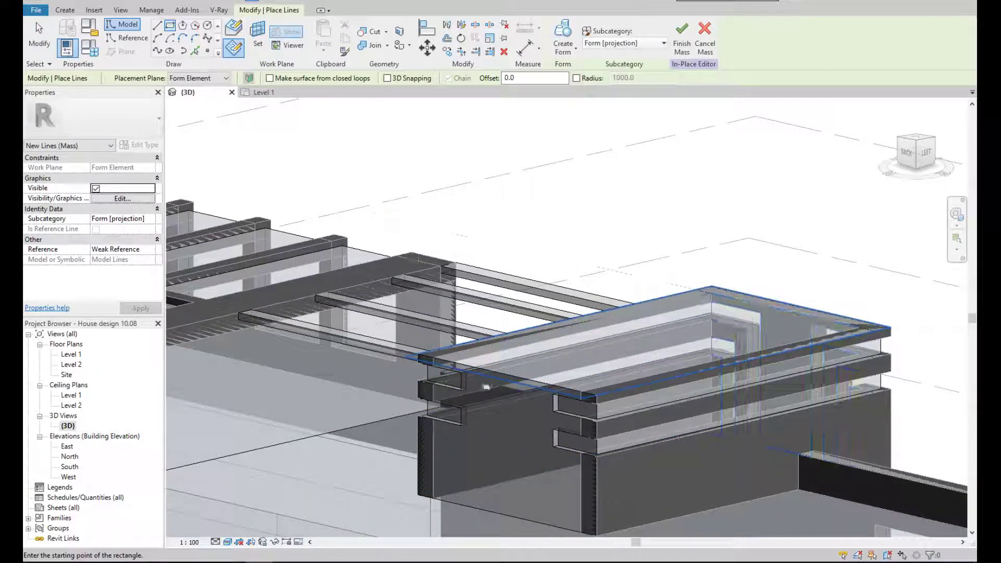
pyautogui.click(422, 359)
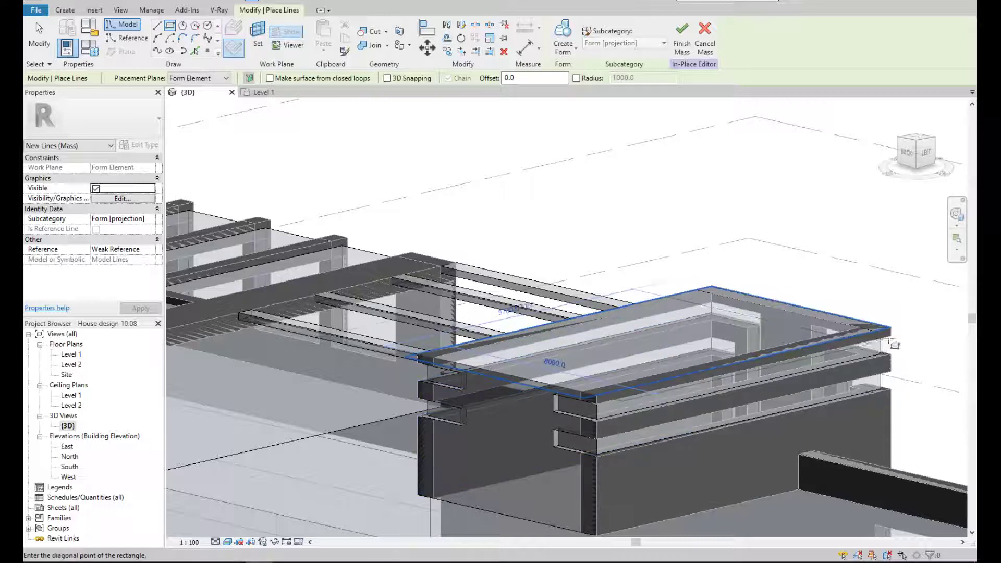
pyautogui.click(892, 328)
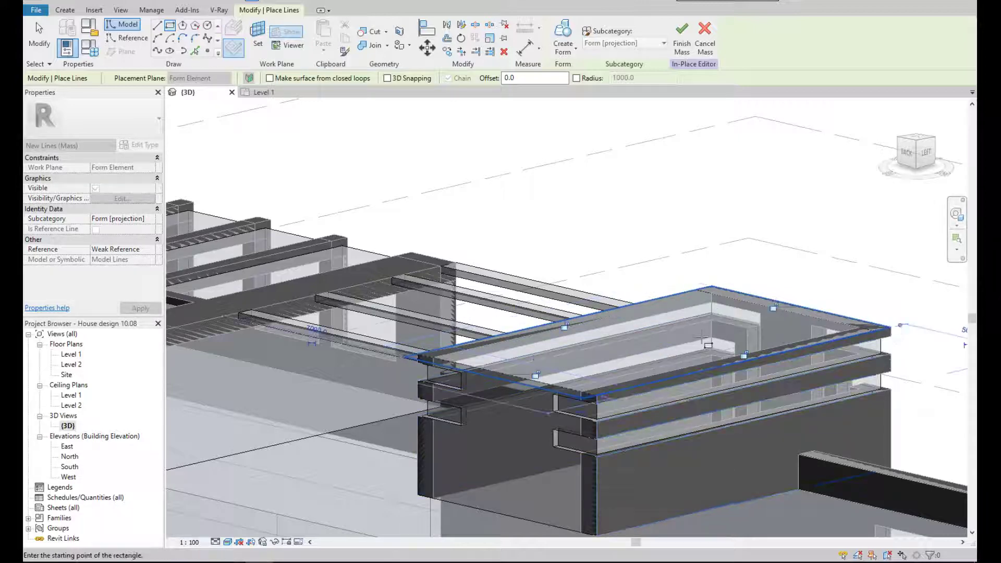
pyautogui.press('Escape')
pyautogui.click(628, 386)
pyautogui.keyDown('shift'); pyautogui.moveTo(628, 386); pyautogui.dragTo(672, 308, button='middle'); pyautogui.keyUp('shift')
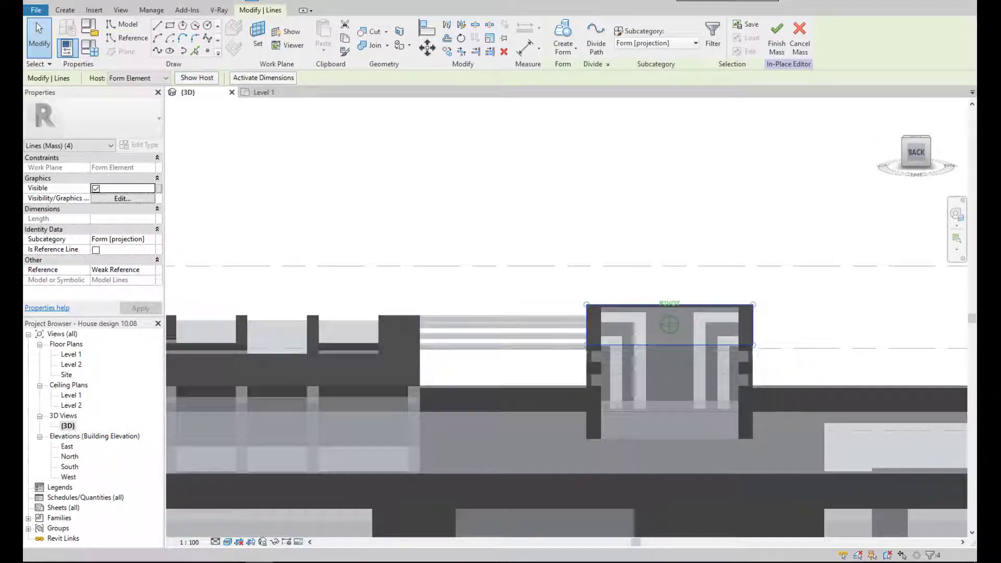
# Step: Turn the rectangle into a solid form and set its thickness to 300
pyautogui.click(563, 46)
pyautogui.click(590, 71)
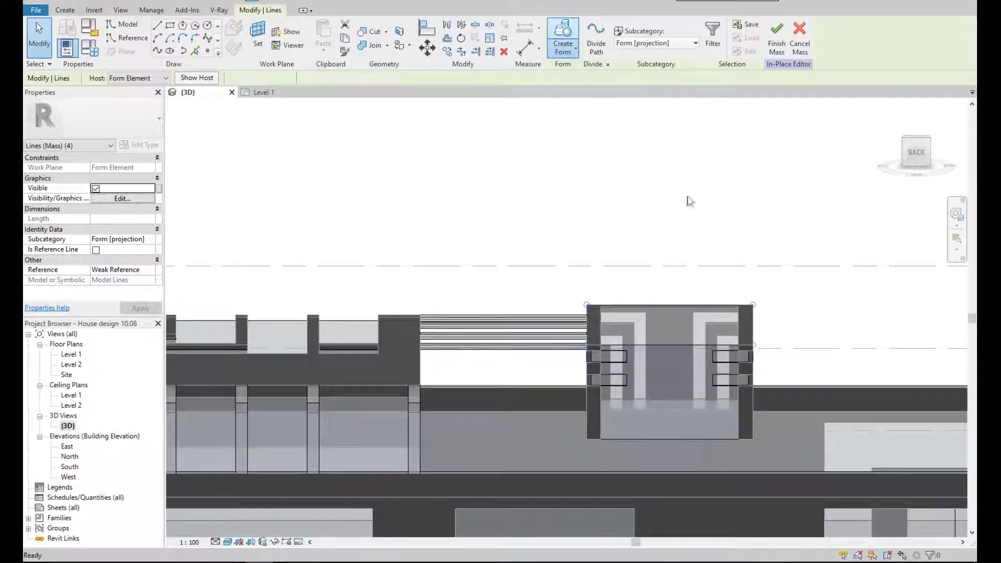
pyautogui.click(916, 152)
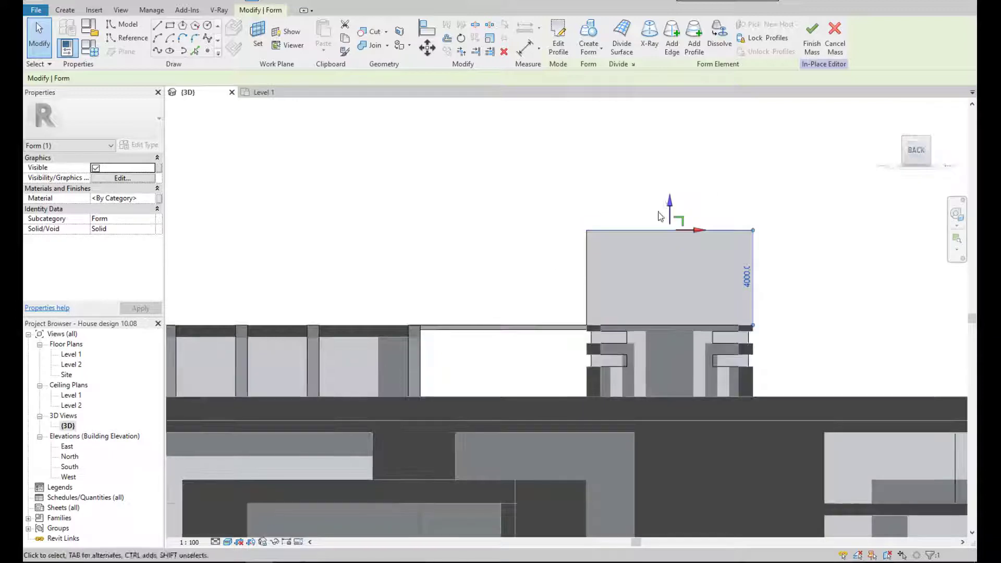
pyautogui.click(652, 308)
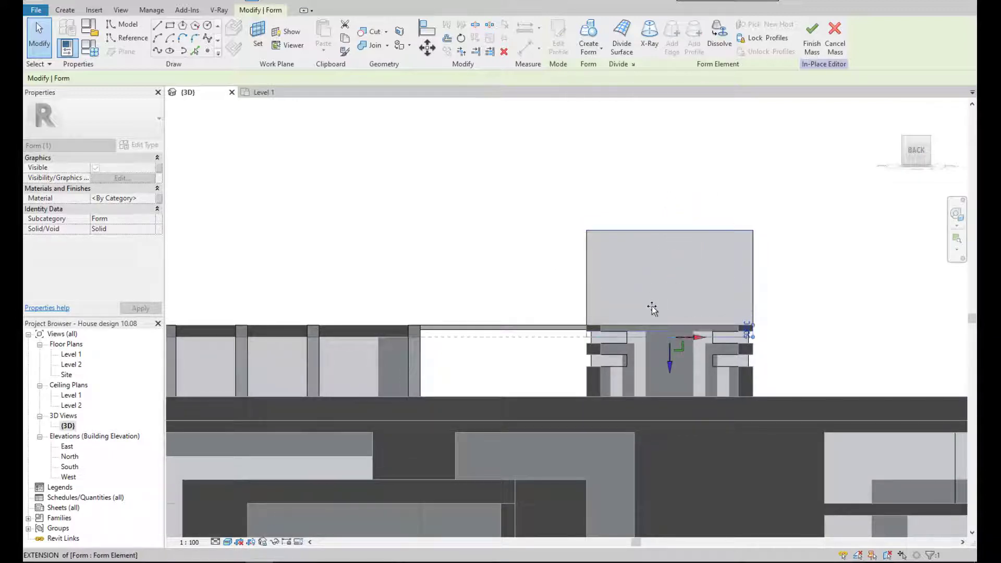
pyautogui.click(652, 291)
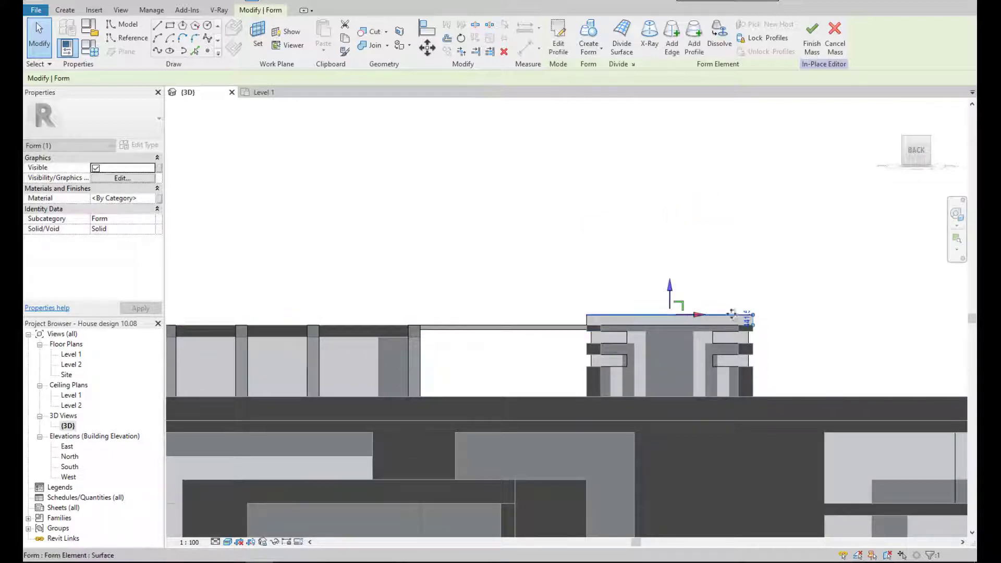
pyautogui.click(748, 319)
pyautogui.write('300')
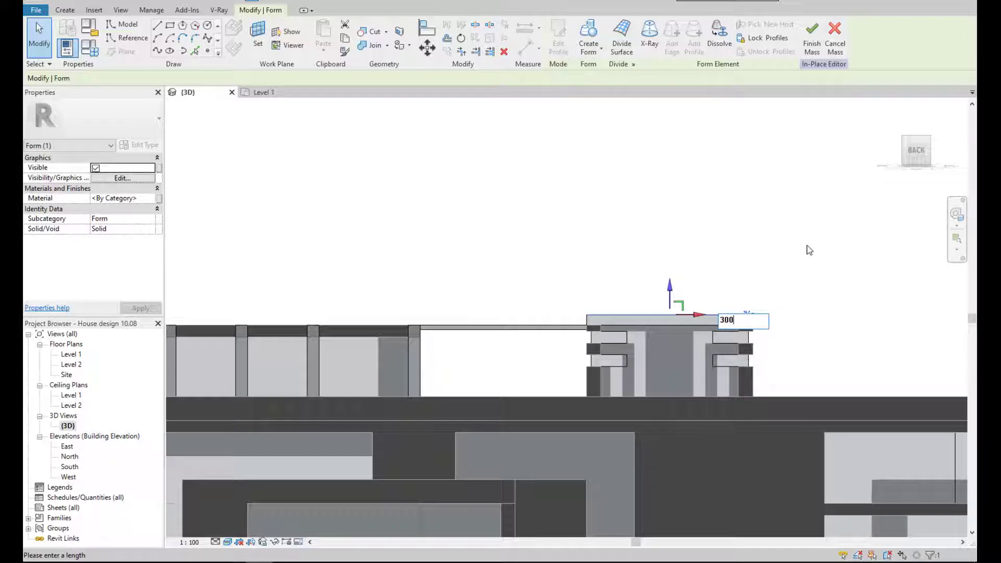
pyautogui.press('Return')
pyautogui.press('Escape')
pyautogui.moveTo(670, 277)
pyautogui.keyDown('shift'); pyautogui.mouseDown(button='middle')
pyautogui.moveTo(625, 281)
pyautogui.moveTo(648, 339)
pyautogui.mouseUp(button='middle'); pyautogui.keyUp('shift')
pyautogui.scroll(2, 555, 337)
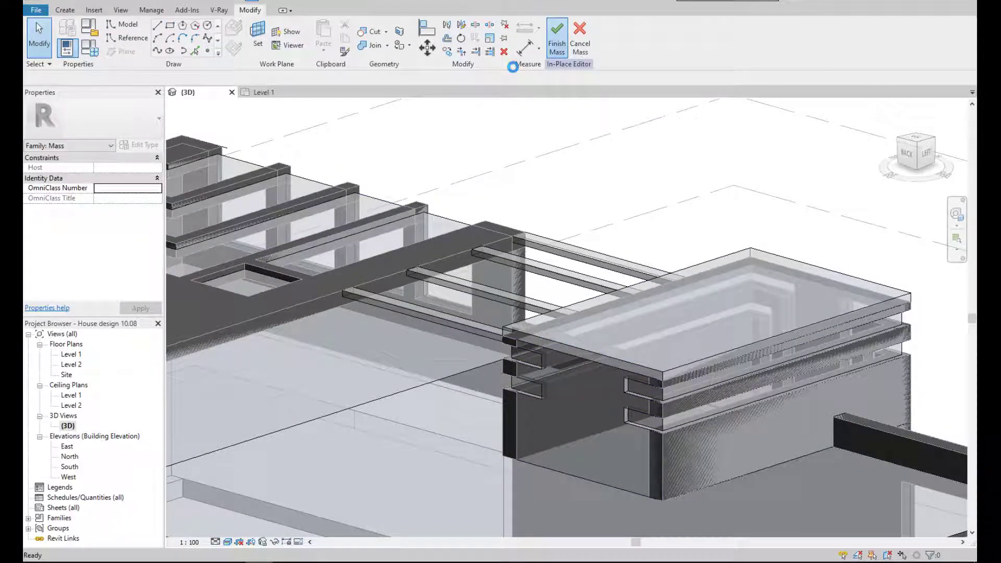
# Step: Finish the mass edit and place a Wall by Face on the upper box's front face
pyautogui.click(77, 10)
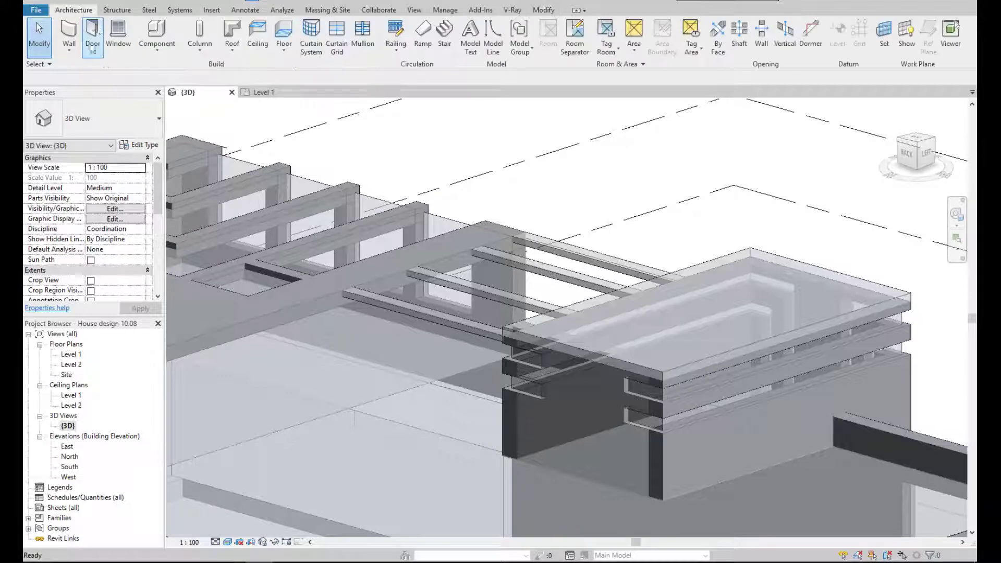
pyautogui.click(69, 48)
pyautogui.click(115, 115)
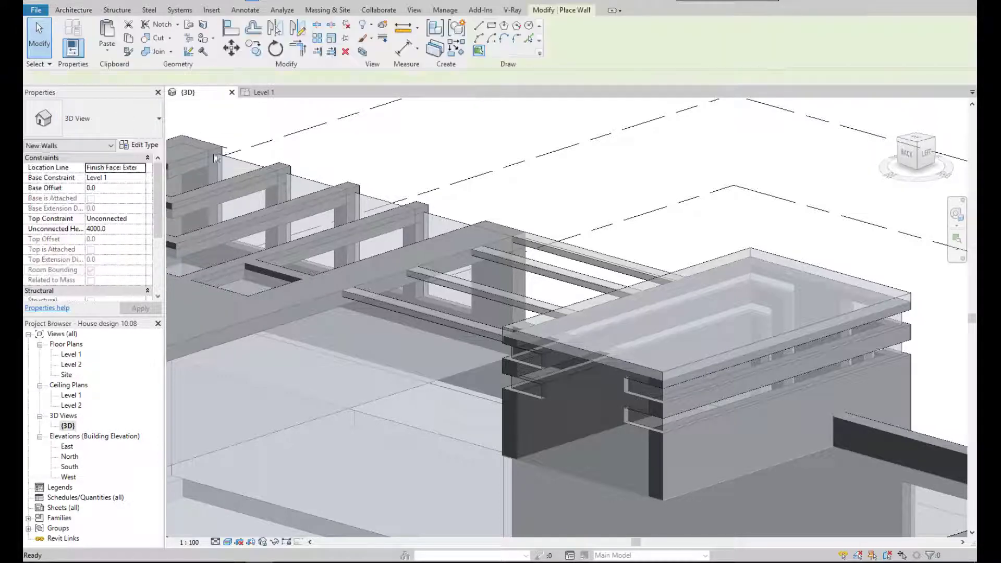
pyautogui.click(556, 470)
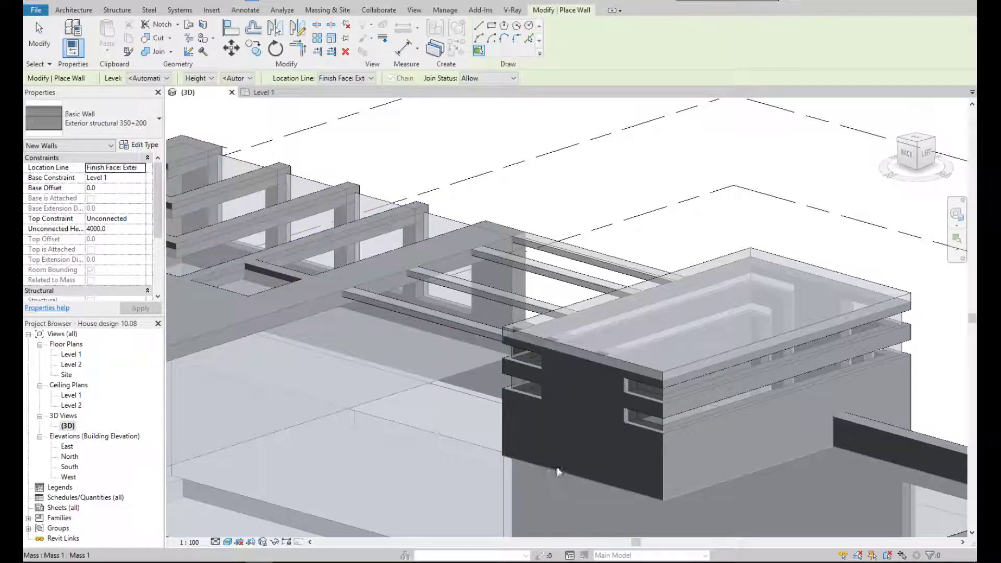
pyautogui.press('Escape')
pyautogui.press('Escape')
pyautogui.scroll(-2, 543, 380)
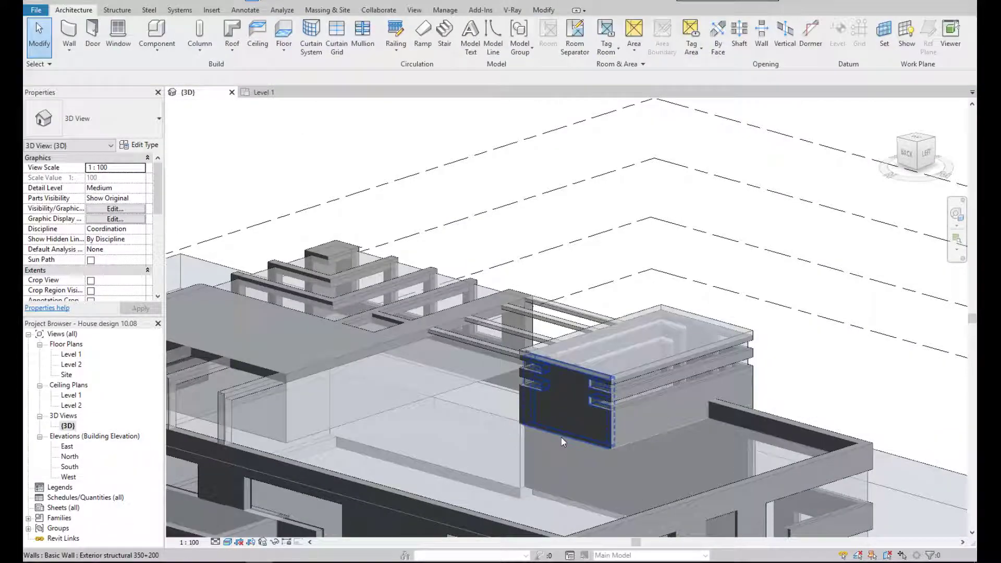
# Step: Open the new wall's profile for editing with the Line sketch tool active
pyautogui.doubleClick(561, 439)
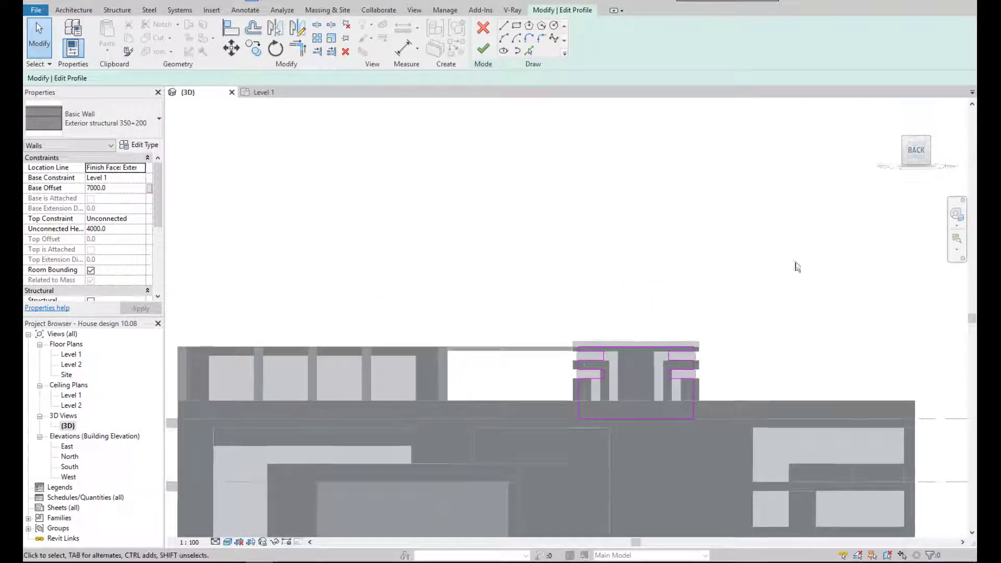
pyautogui.scroll(1, 673, 391)
pyautogui.scroll(2, 678, 397)
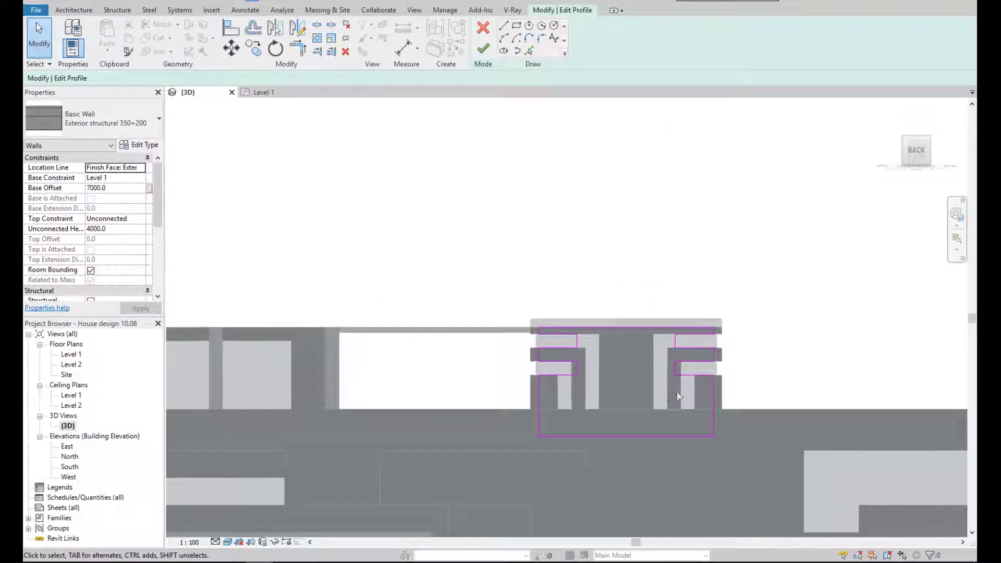
pyautogui.click(516, 26)
pyautogui.click(503, 25)
pyautogui.scroll(1, 647, 379)
pyautogui.scroll(1, 647, 379)
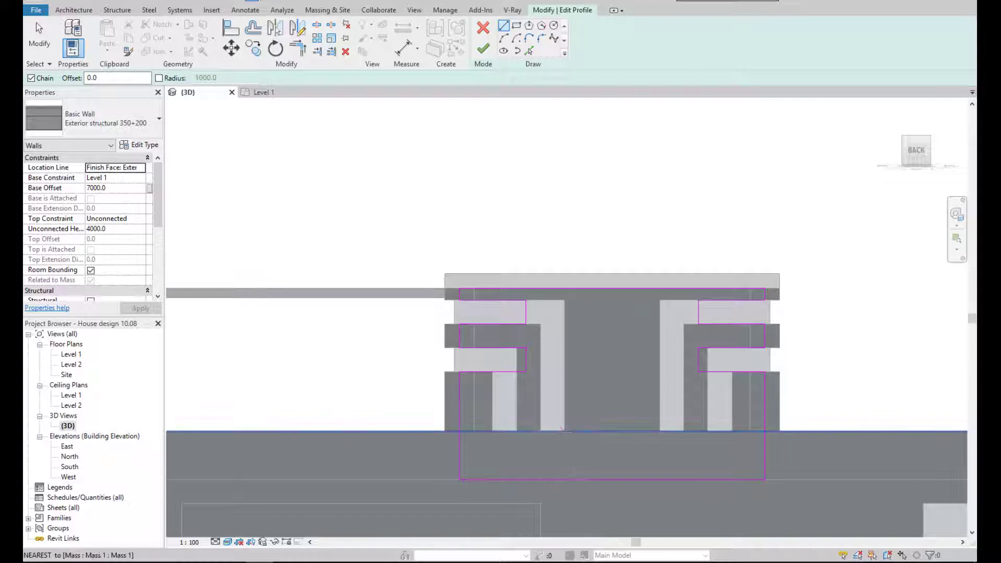
# Step: Sketch a vertical profile line down to the wall bottom and shorten it from the top
pyautogui.click(563, 301)
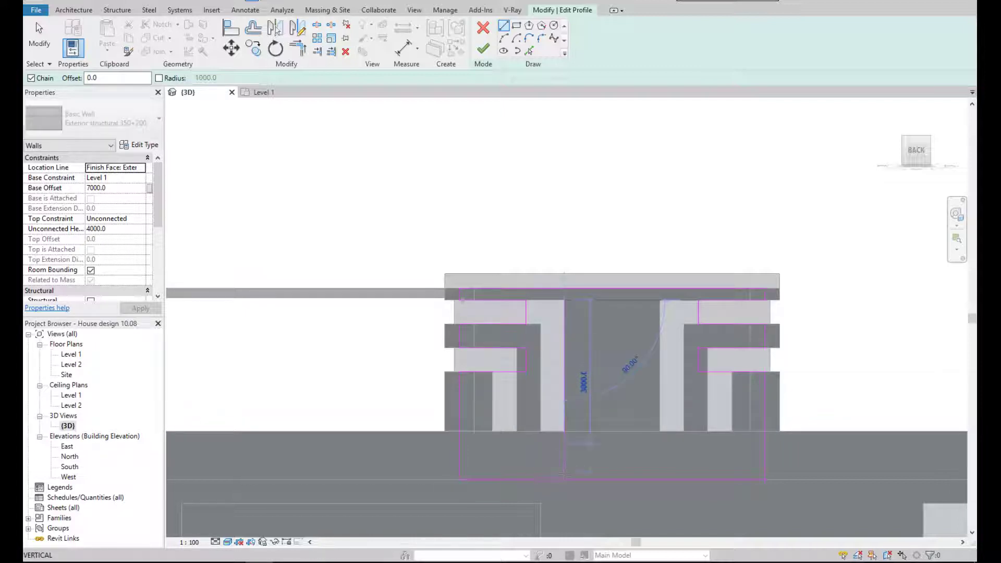
pyautogui.click(564, 479)
pyautogui.press('Escape')
pyautogui.click(564, 456)
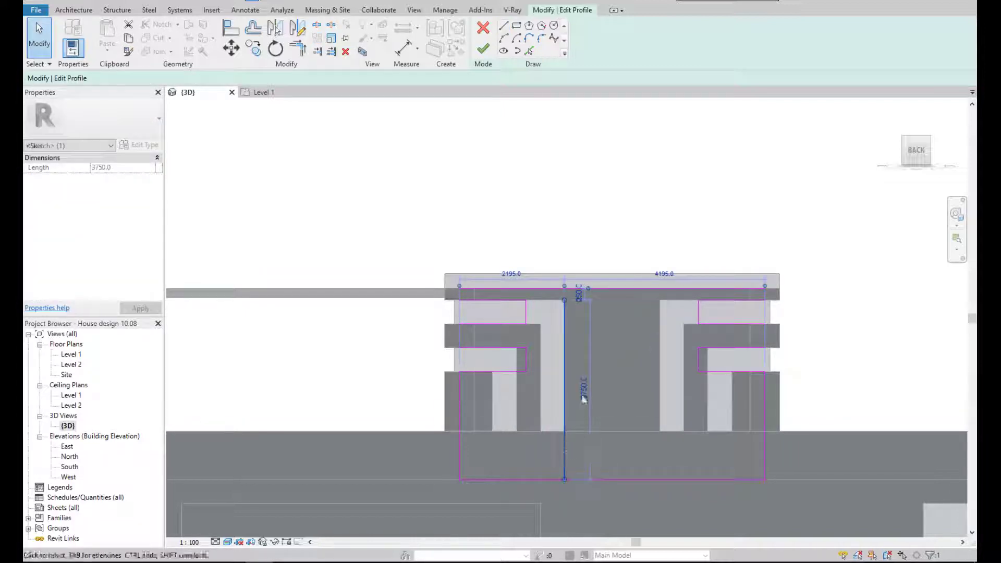
pyautogui.click(586, 391)
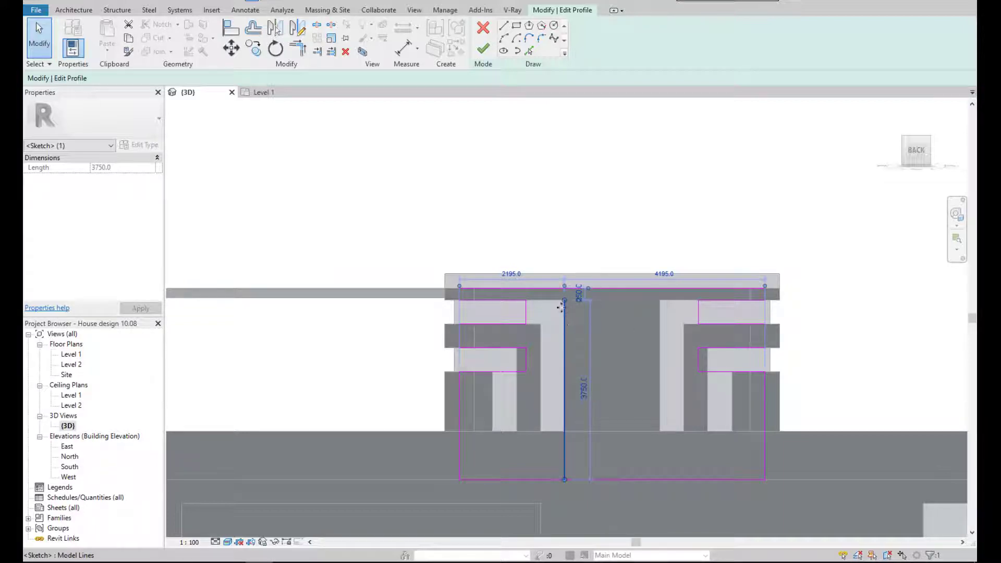
pyautogui.moveTo(565, 301); pyautogui.dragTo(565, 324)
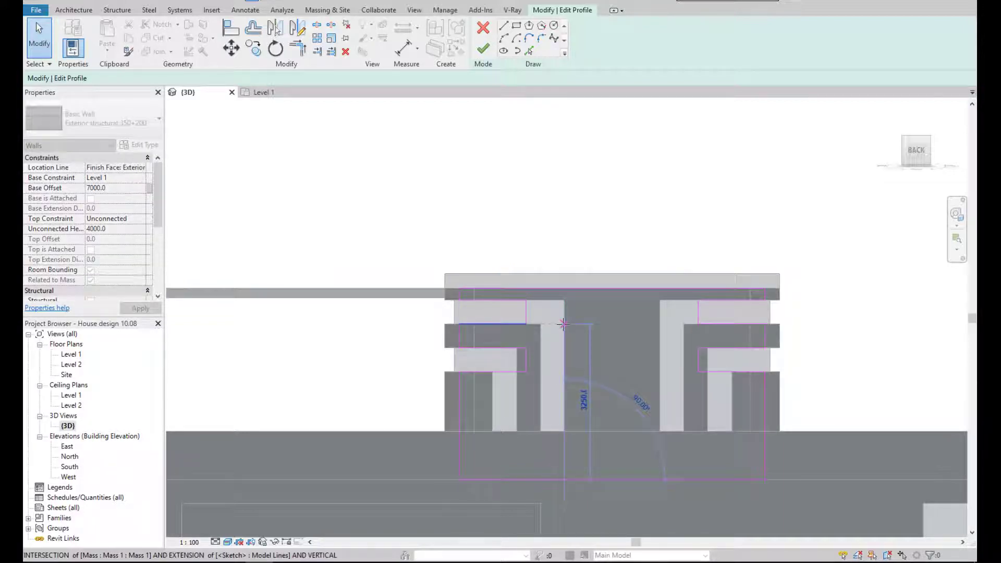
pyautogui.press('Escape')
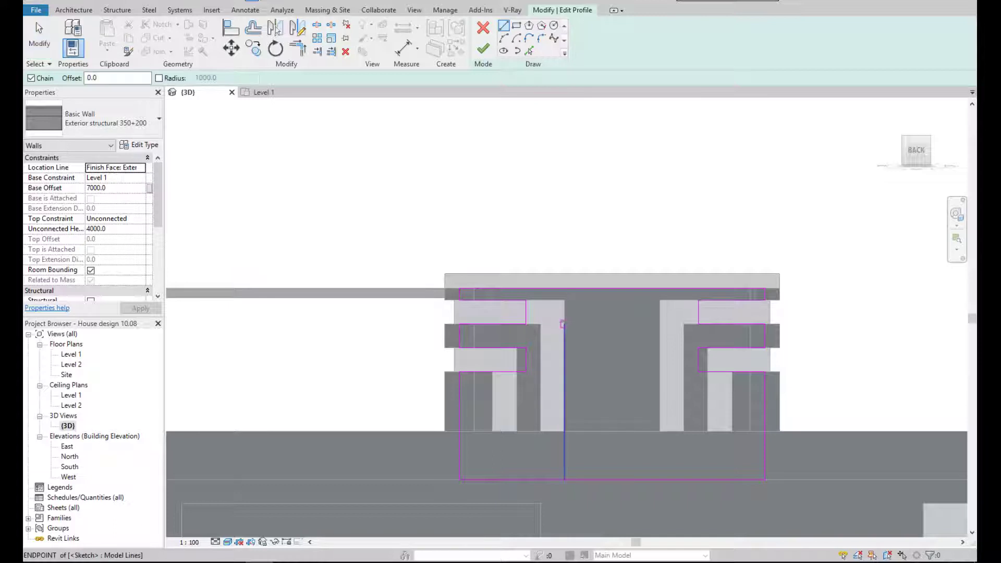
pyautogui.press('Escape')
pyautogui.press('Escape')
pyautogui.click(563, 345)
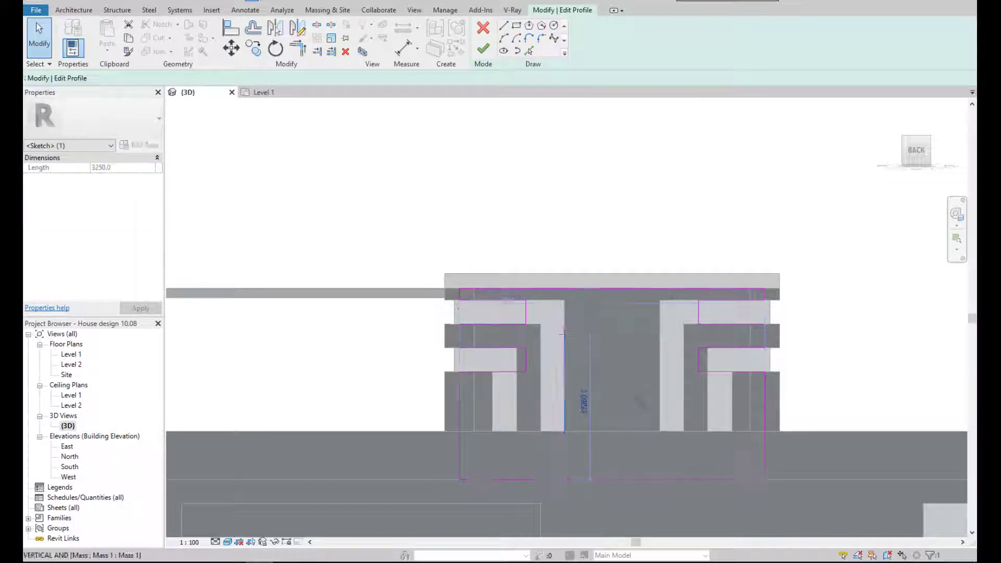
pyautogui.press('Escape')
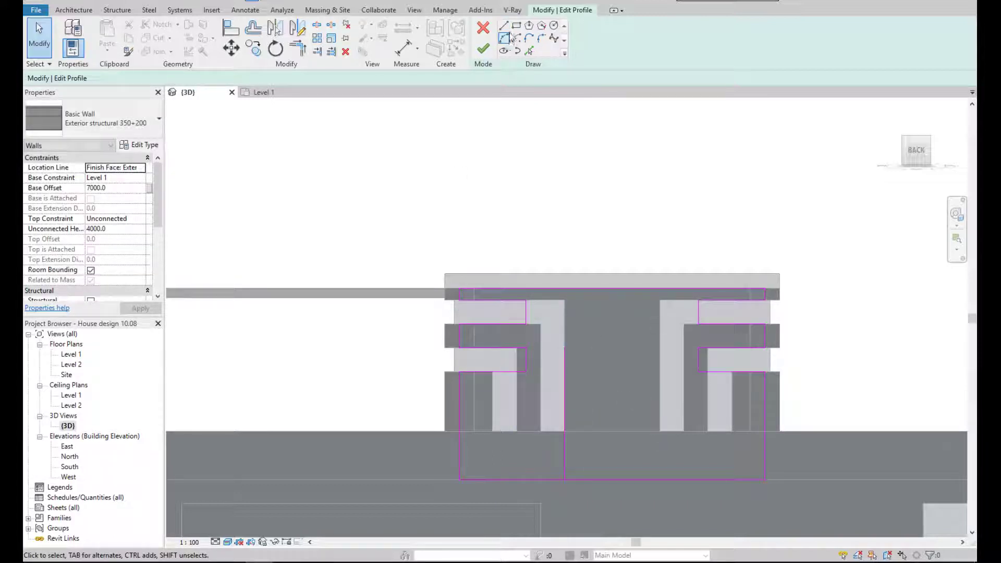
# Step: Trim the profile sketch lines and finish editing the wall profile
pyautogui.click(660, 330)
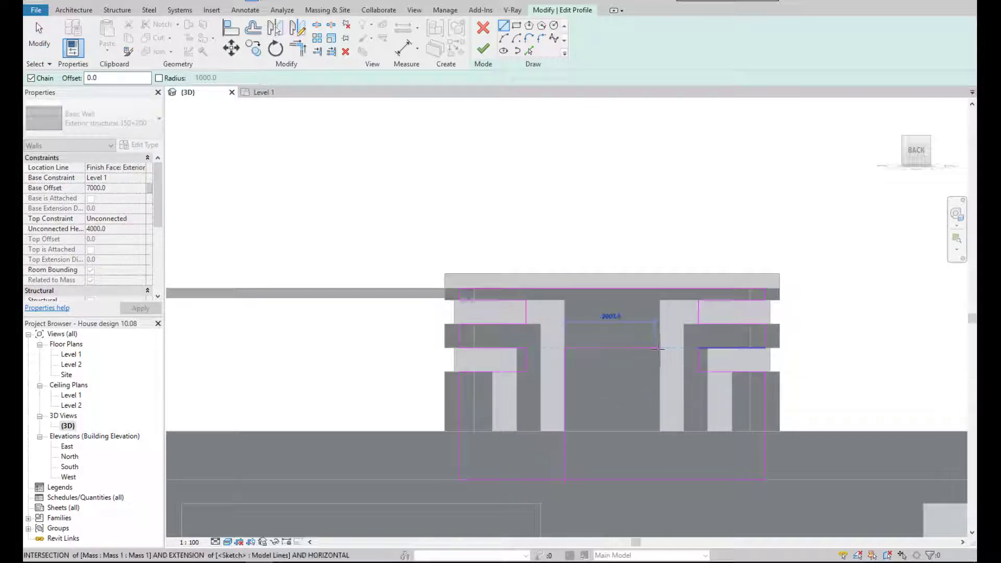
pyautogui.press('Escape')
pyautogui.press('Escape')
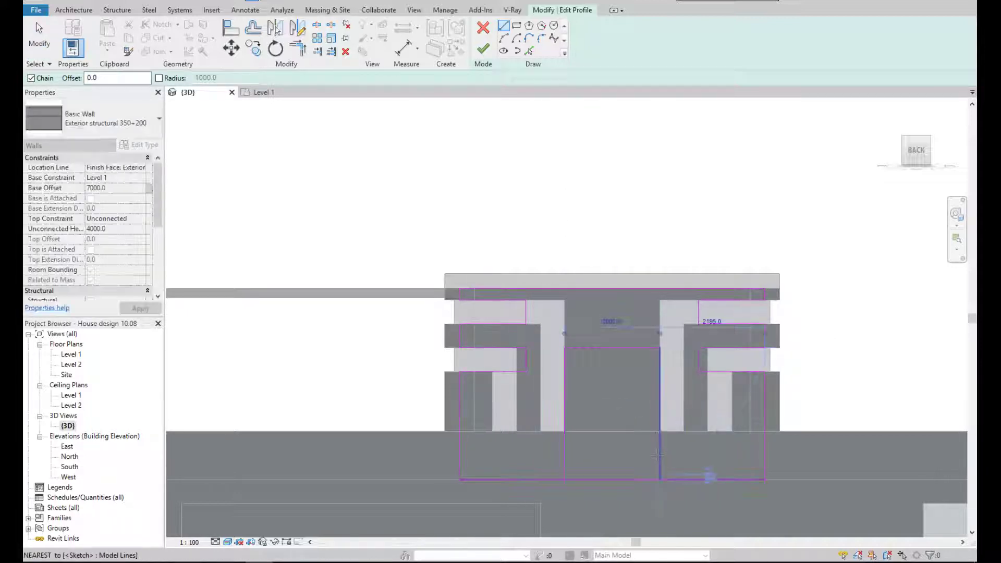
pyautogui.scroll(-2, 625, 417)
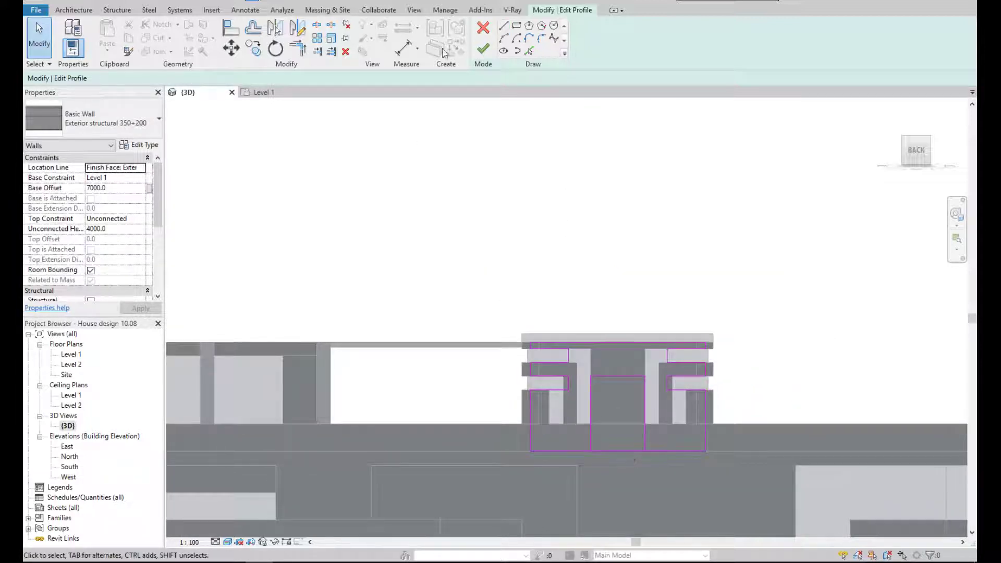
pyautogui.click(298, 49)
pyautogui.click(583, 449)
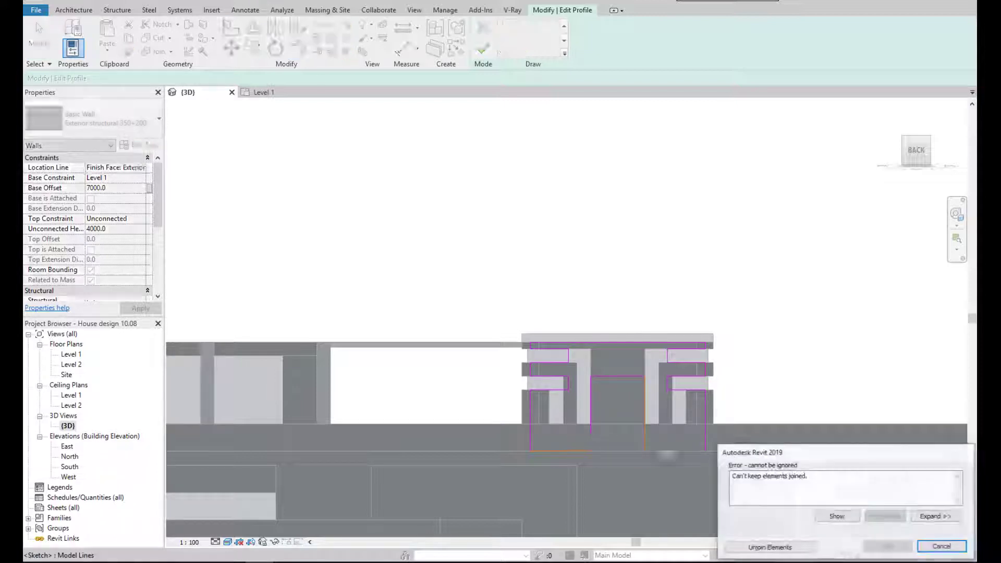
pyautogui.click(812, 547)
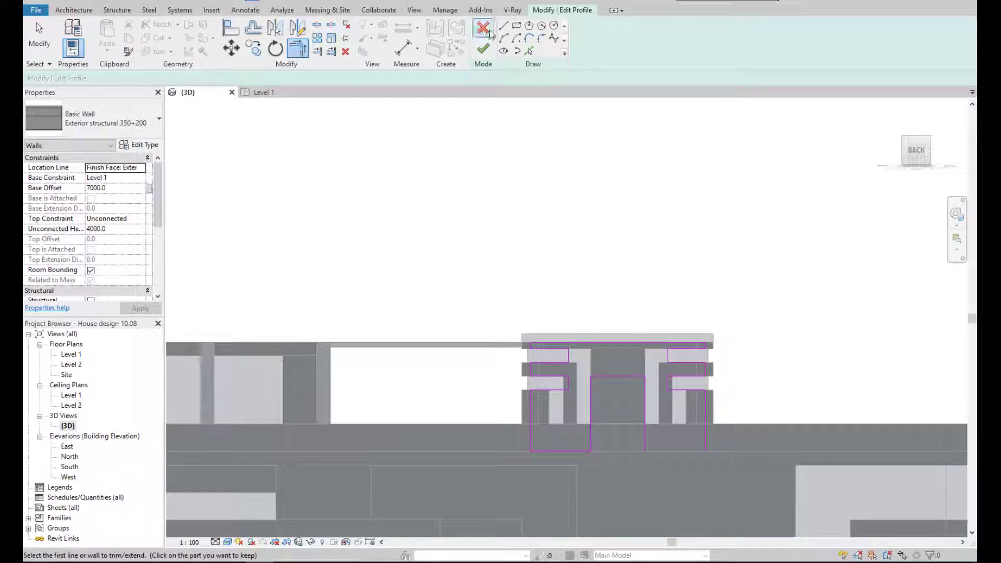
pyautogui.press('Escape')
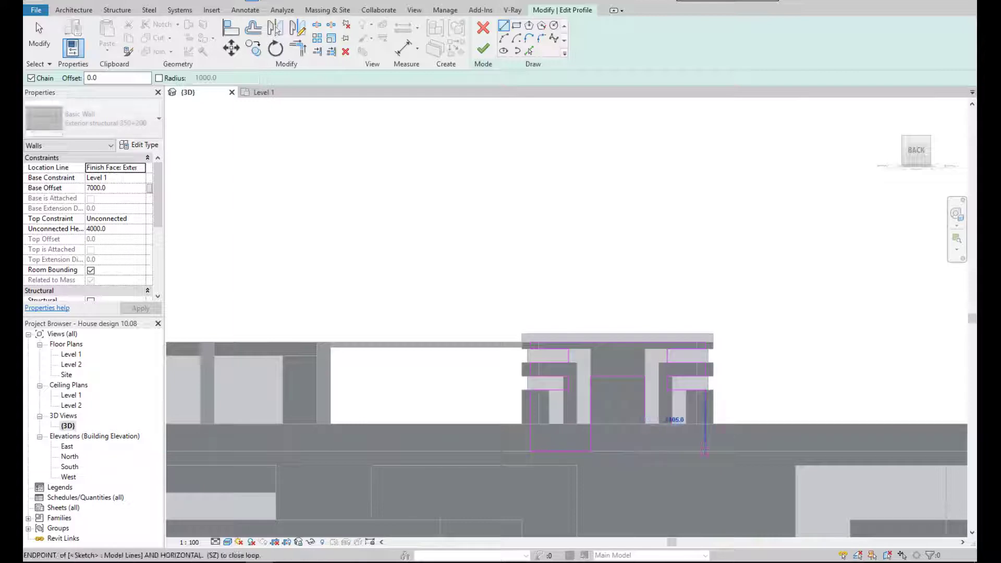
pyautogui.press('Escape')
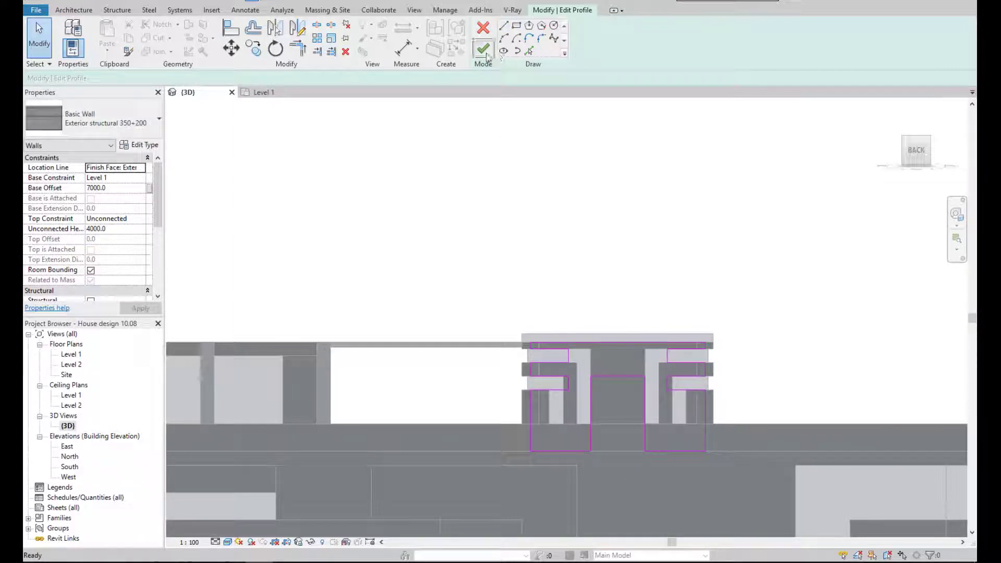
pyautogui.click(486, 57)
pyautogui.keyDown('shift'); pyautogui.moveTo(720, 272); pyautogui.dragTo(678, 313, button='middle'); pyautogui.keyUp('shift')
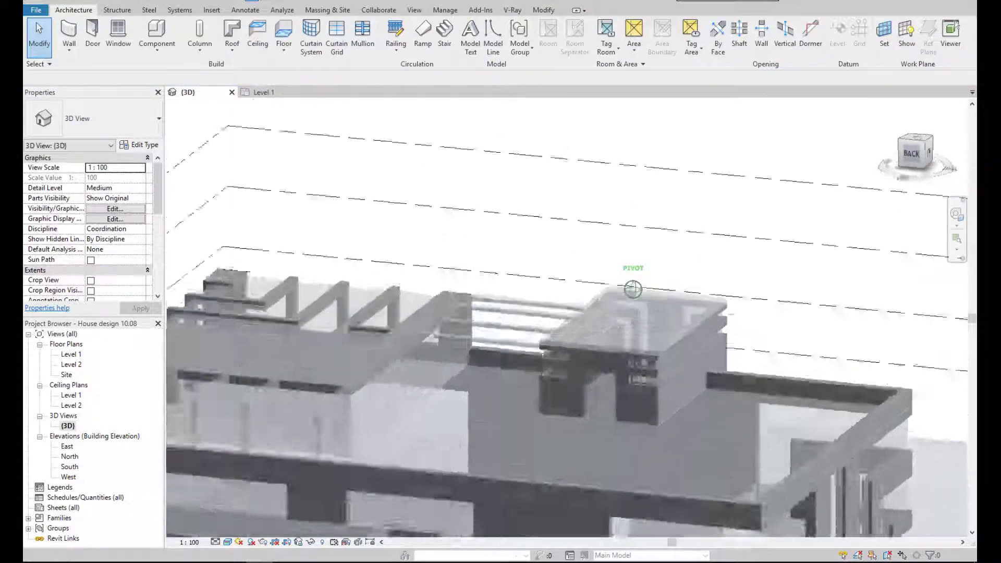
pyautogui.keyDown('shift'); pyautogui.moveTo(633, 289); pyautogui.dragTo(797, 239, button='middle'); pyautogui.keyUp('shift')
pyautogui.scroll(3, 614, 295)
pyautogui.scroll(2, 614, 295)
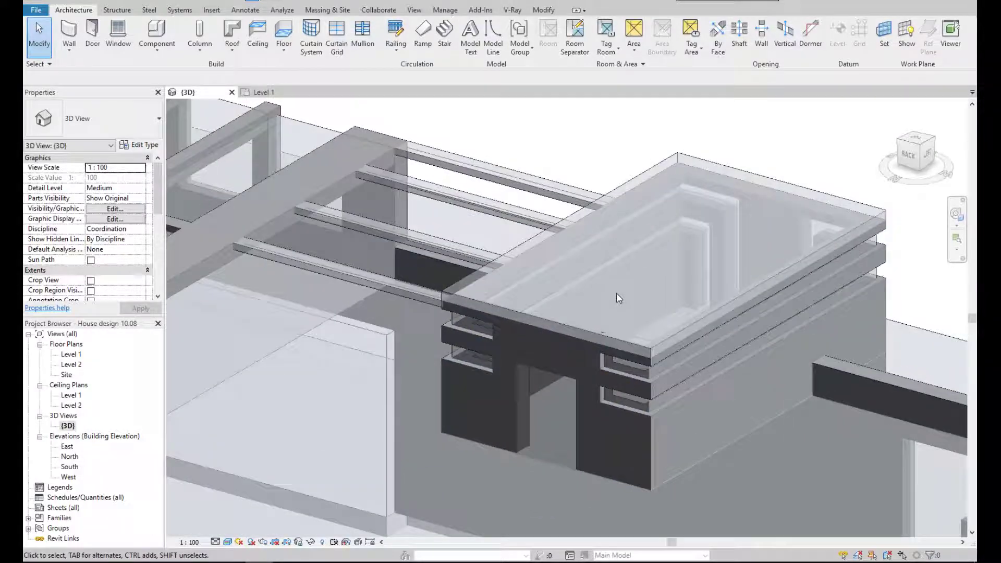
pyautogui.scroll(3, 623, 331)
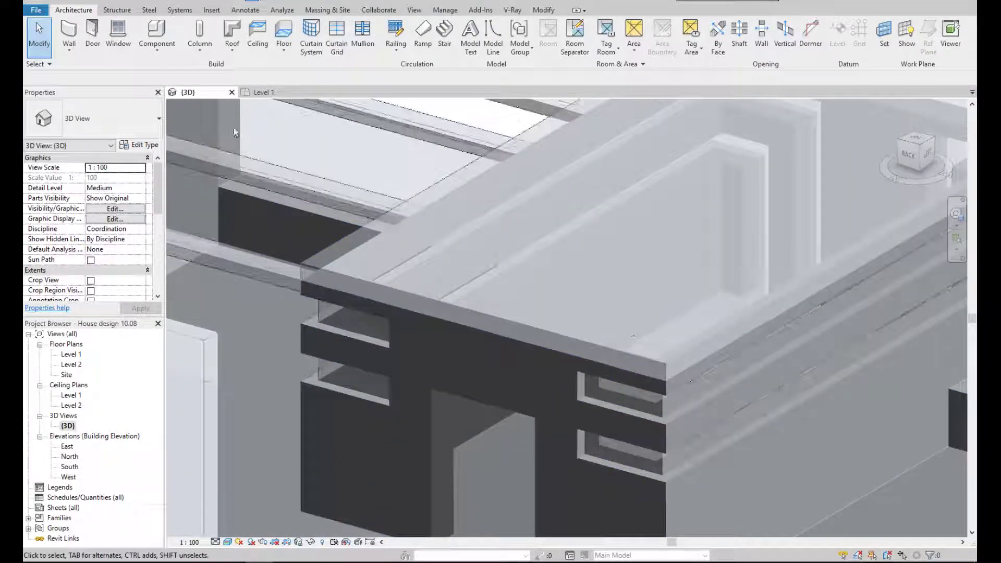
# Step: Add a roof by face on the upper box's top slab face
pyautogui.click(232, 55)
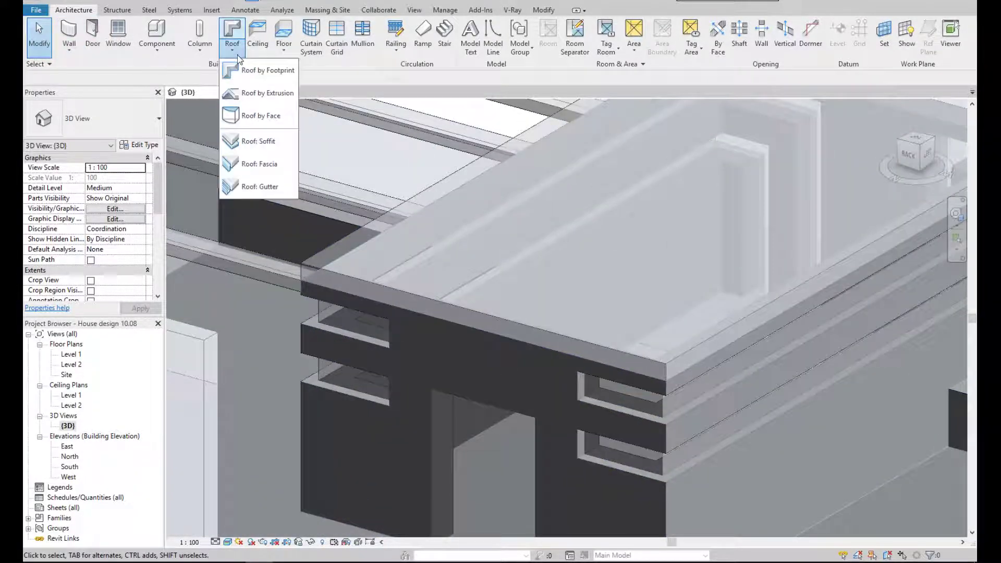
pyautogui.click(263, 115)
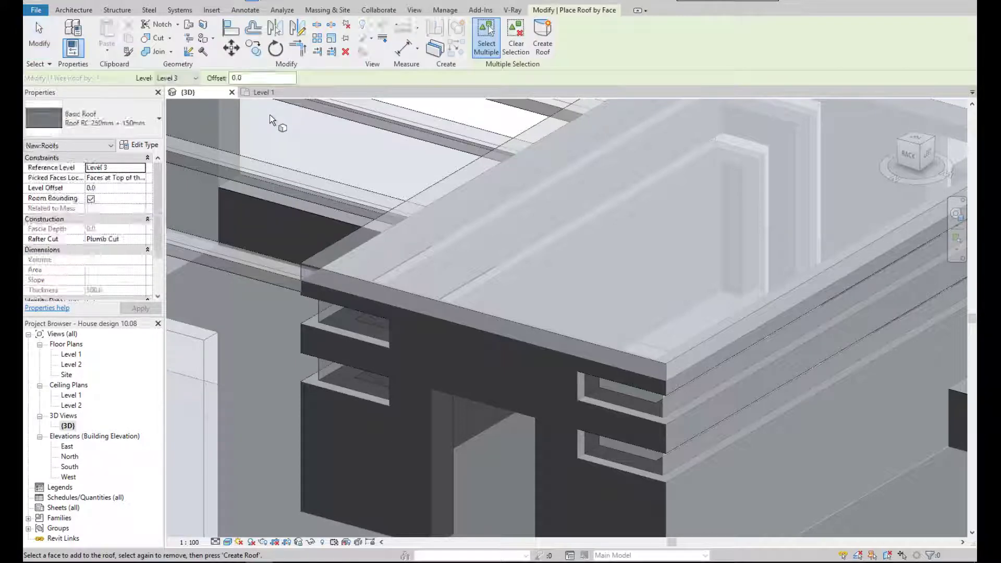
pyautogui.click(479, 311)
pyautogui.click(542, 37)
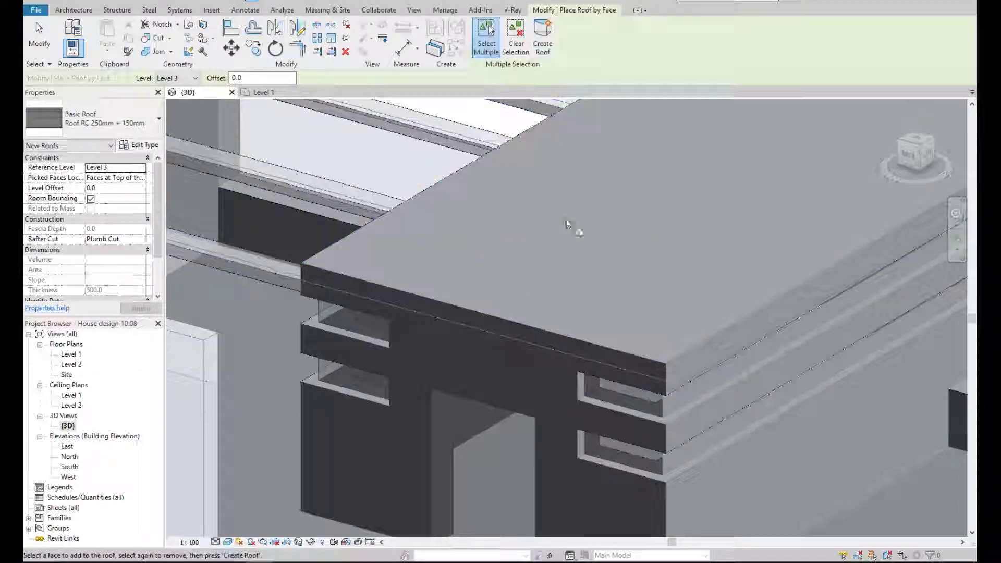
pyautogui.scroll(-3, 556, 346)
pyautogui.scroll(-5, 559, 342)
pyautogui.scroll(2, 511, 260)
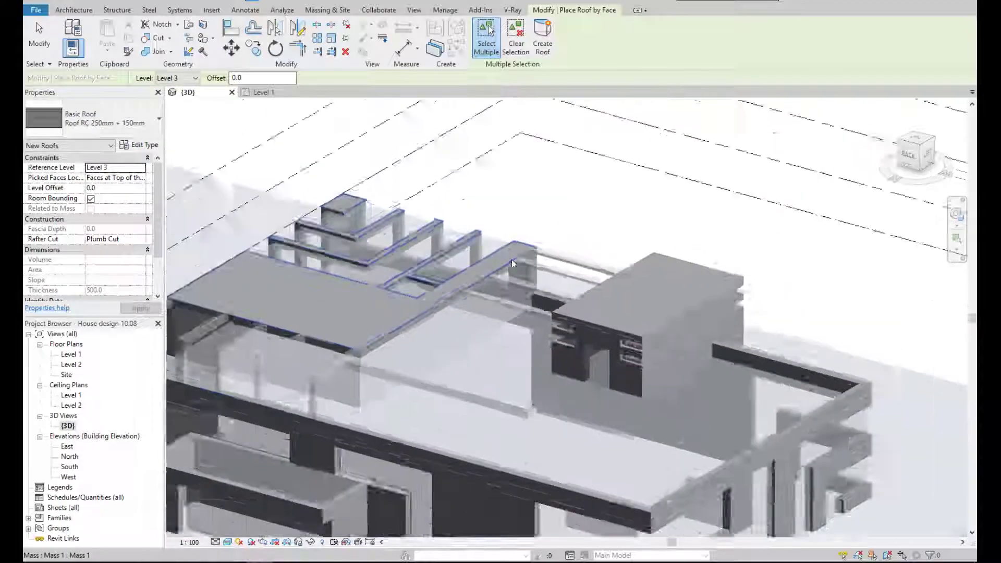
pyautogui.scroll(2, 551, 411)
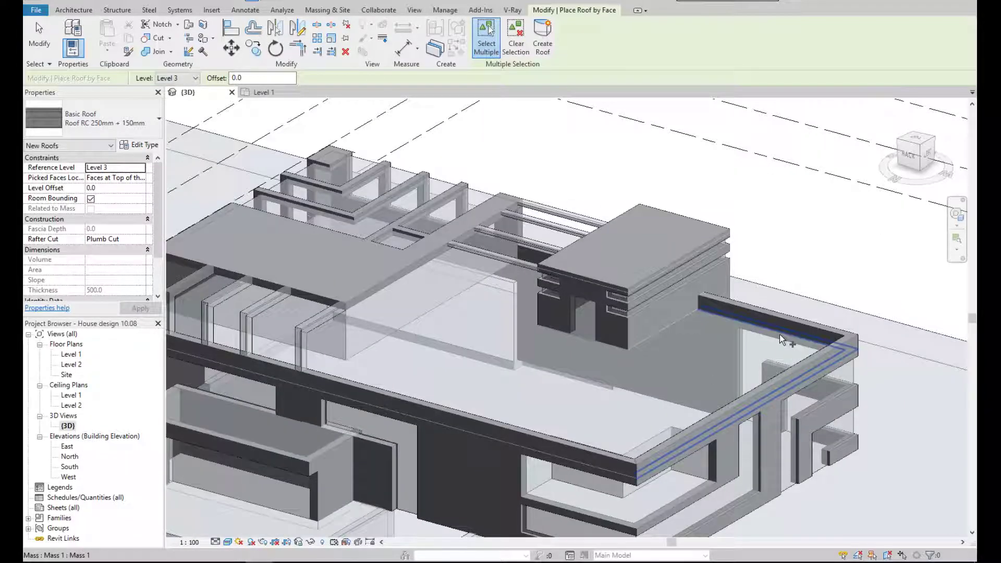
# Step: Check the Roof RC 250mm + 150mm type, then roof the large lower mass face
pyautogui.click(140, 145)
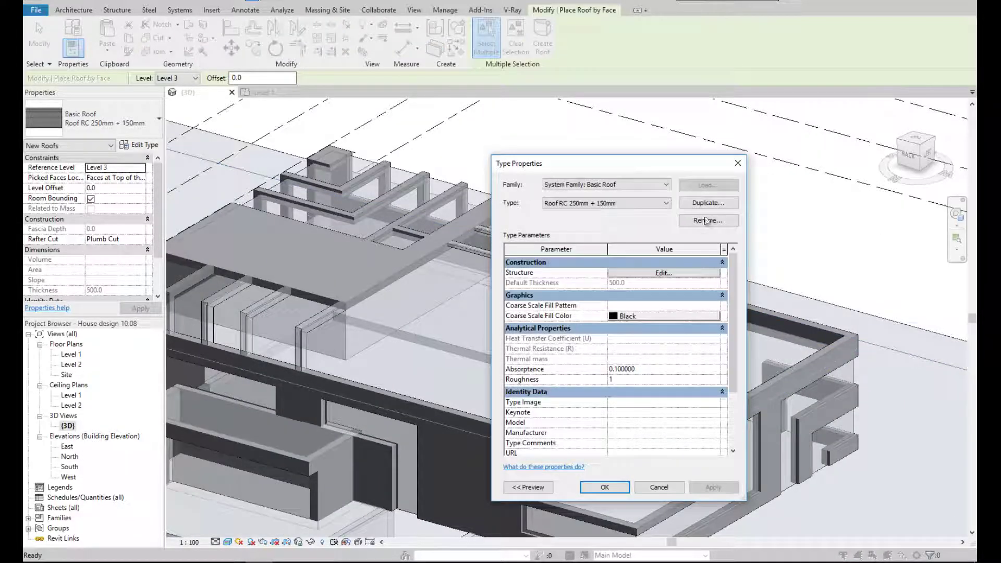
pyautogui.press('Escape')
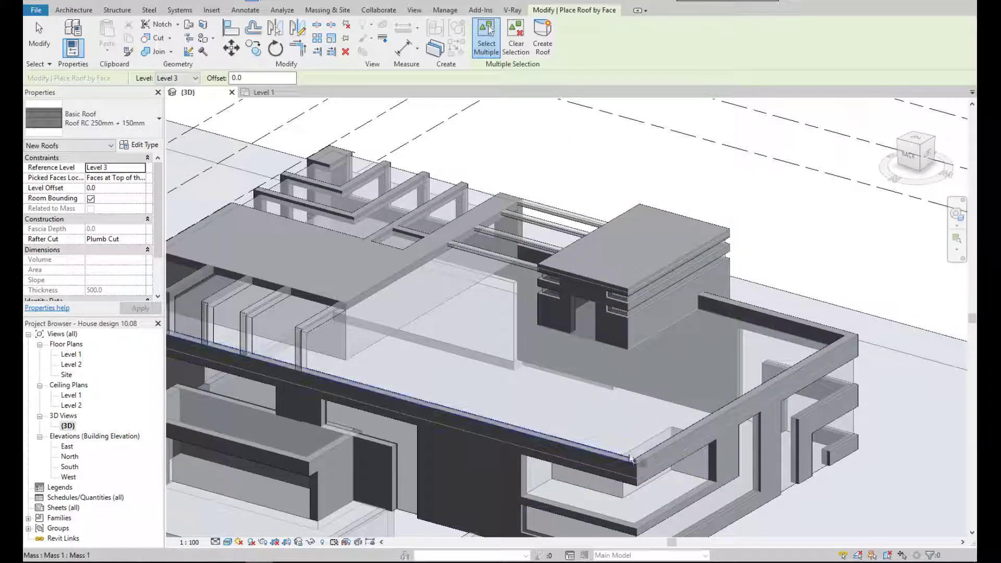
pyautogui.click(594, 468)
pyautogui.scroll(-5, 593, 467)
pyautogui.moveTo(594, 466)
pyautogui.keyDown('shift'); pyautogui.mouseDown(button='middle')
pyautogui.moveTo(600, 532)
pyautogui.moveTo(600, 491)
pyautogui.mouseUp(button='middle'); pyautogui.keyUp('shift')
pyautogui.keyDown('shift'); pyautogui.moveTo(651, 274); pyautogui.dragTo(653, 273, button='middle'); pyautogui.keyUp('shift')
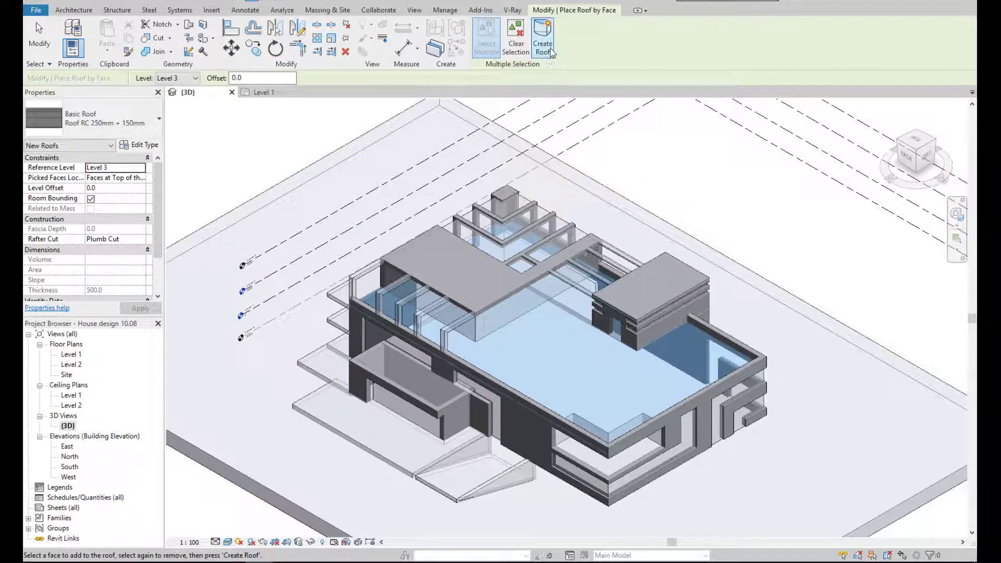
pyautogui.click(542, 35)
pyautogui.press('Escape')
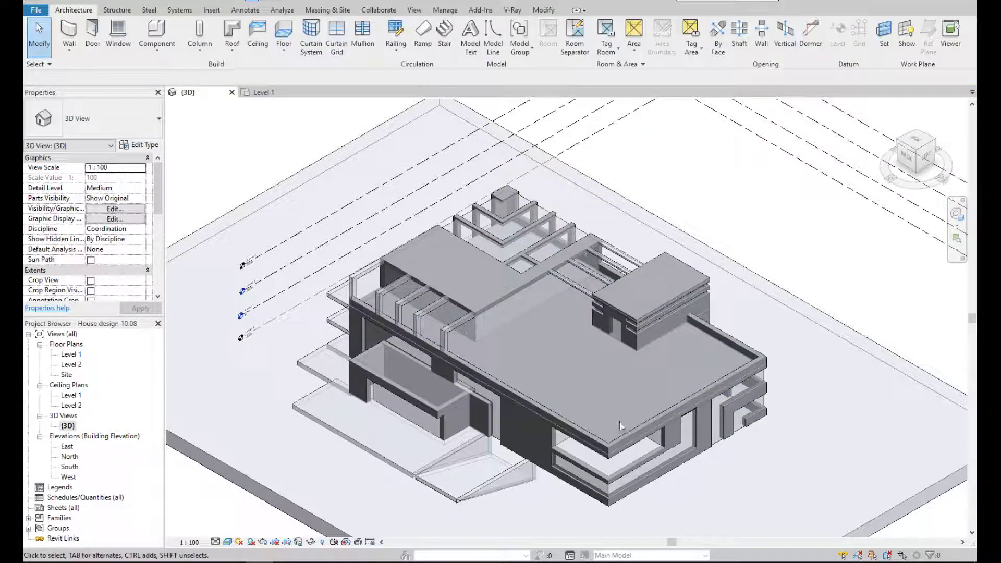
# Step: From the top view, try Roof by Face and dismiss the work-plane error
pyautogui.click(591, 452)
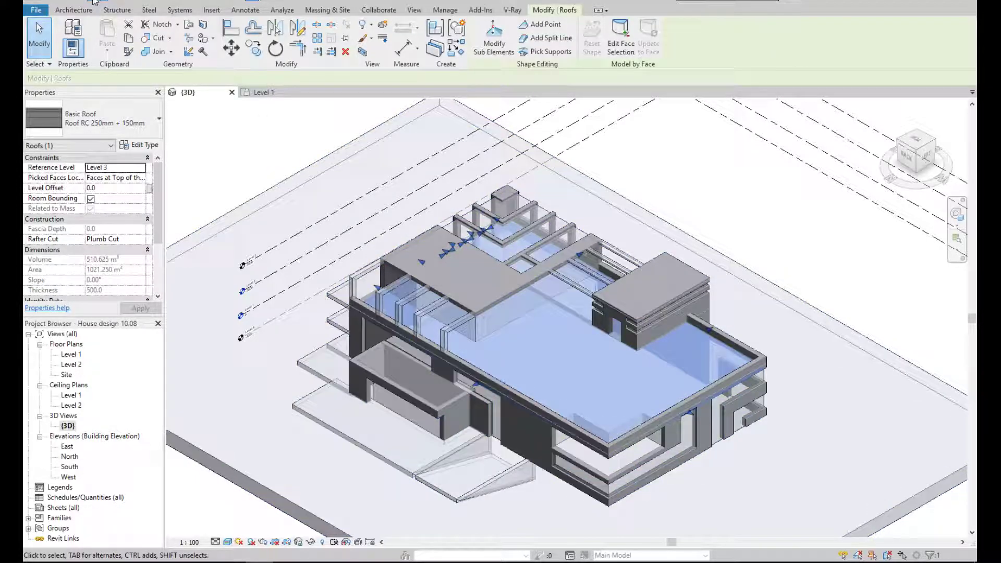
pyautogui.press('Escape')
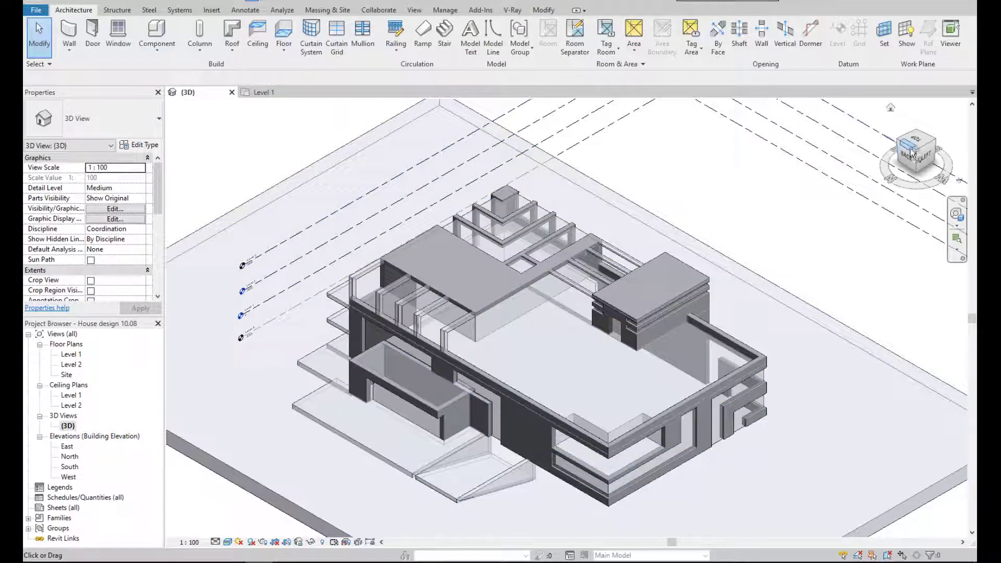
pyautogui.click(911, 152)
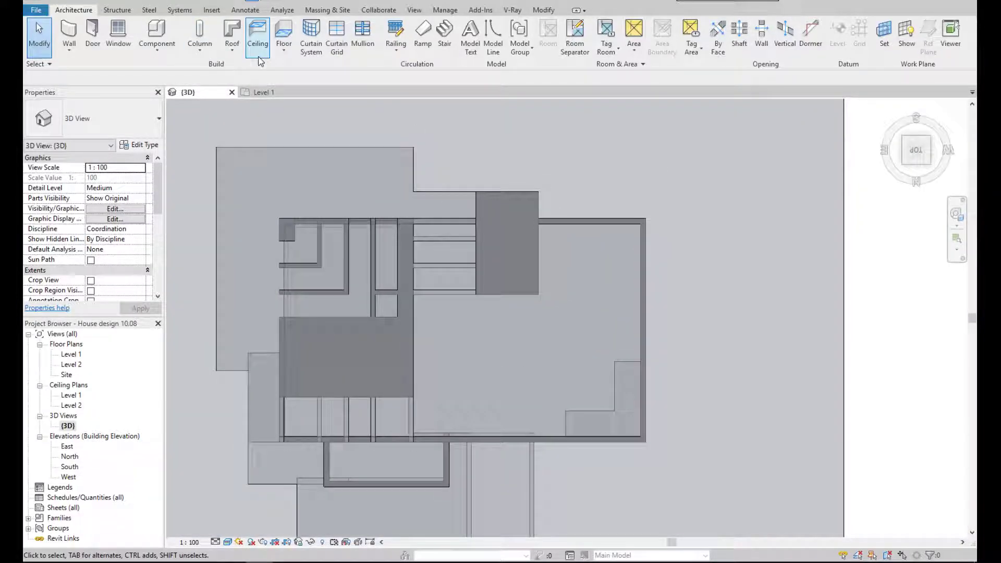
pyautogui.click(240, 52)
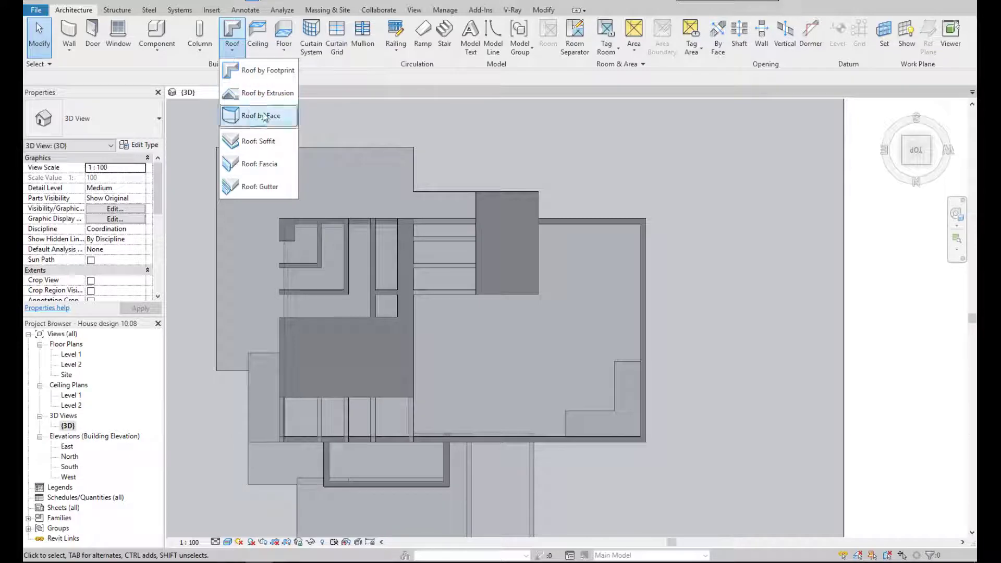
pyautogui.click(267, 69)
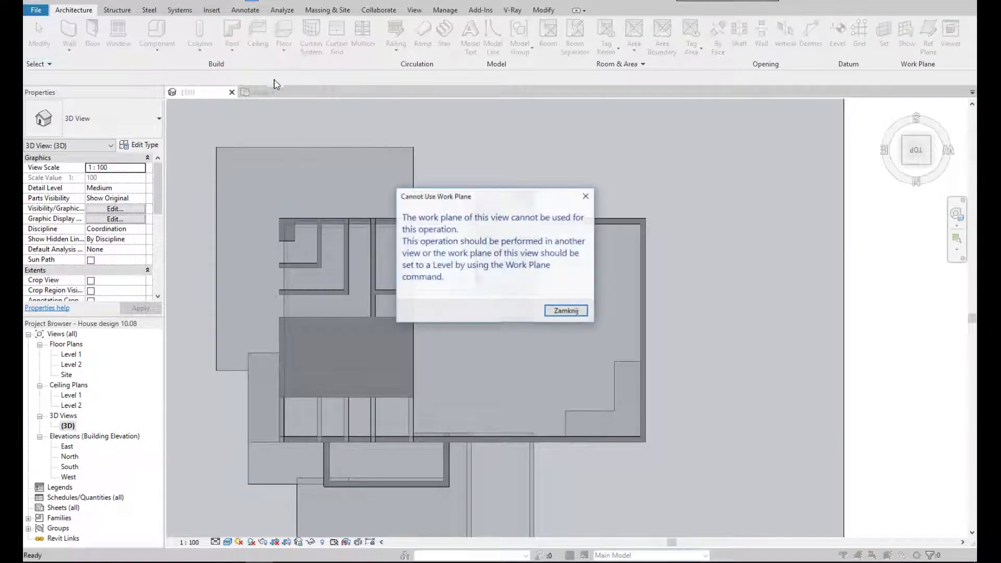
pyautogui.click(575, 311)
# Step: Open the Level 2 and Level 1 plans, then return to an isometric 3D view
pyautogui.doubleClick(71, 365)
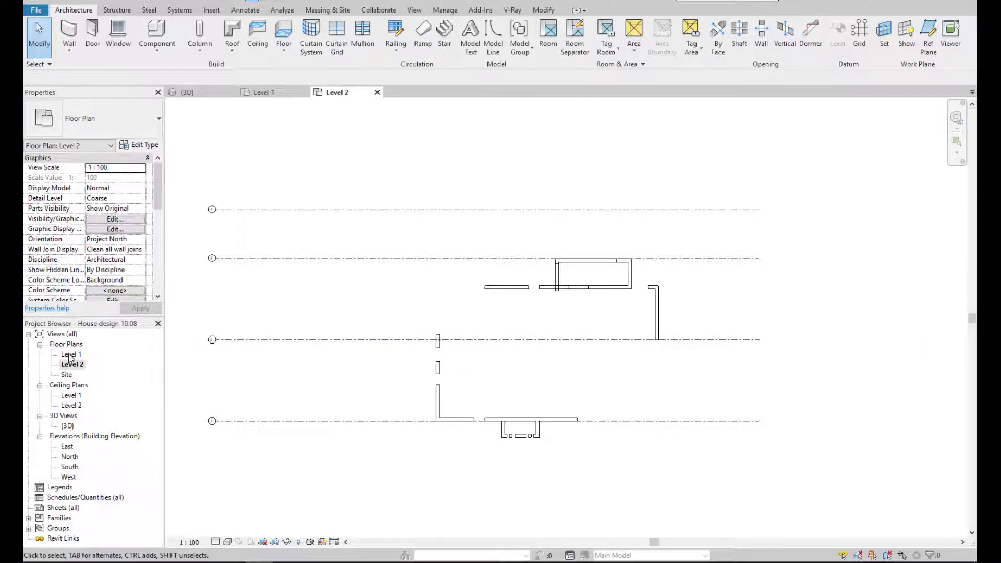
pyautogui.doubleClick(71, 355)
pyautogui.doubleClick(67, 426)
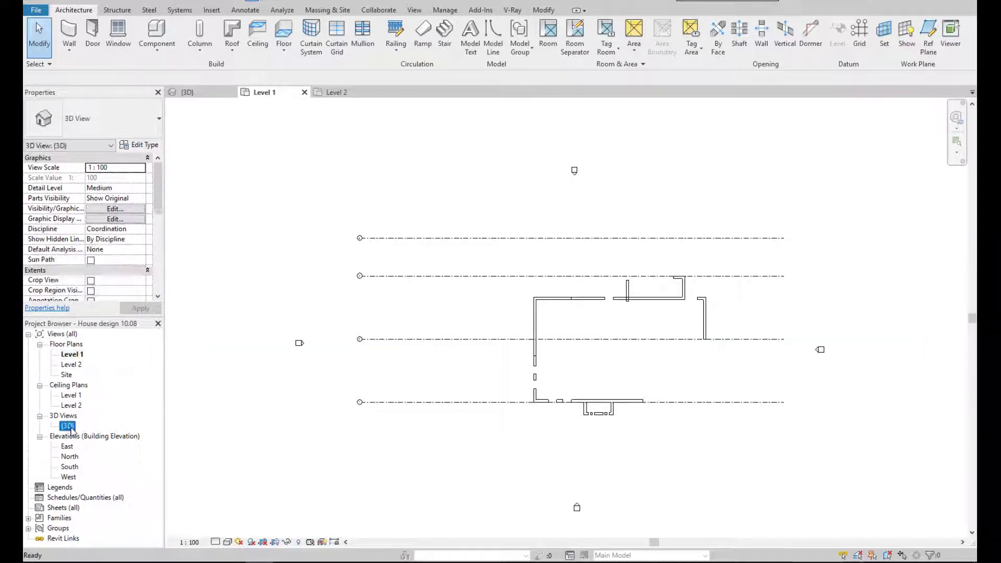
pyautogui.moveTo(905, 121); pyautogui.dragTo(891, 147)
pyautogui.click(891, 148)
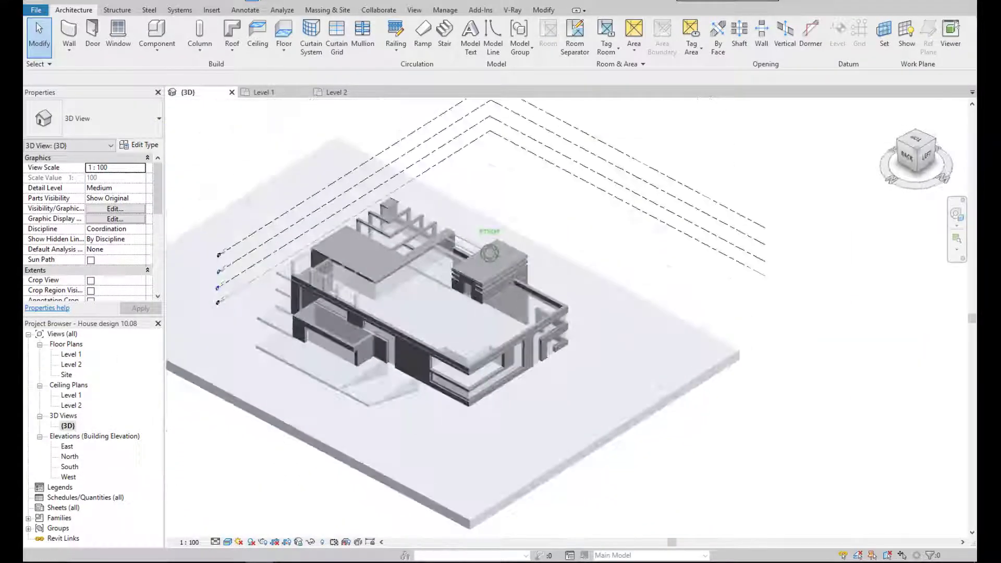
pyautogui.scroll(4, 375, 252)
pyautogui.scroll(3, 375, 252)
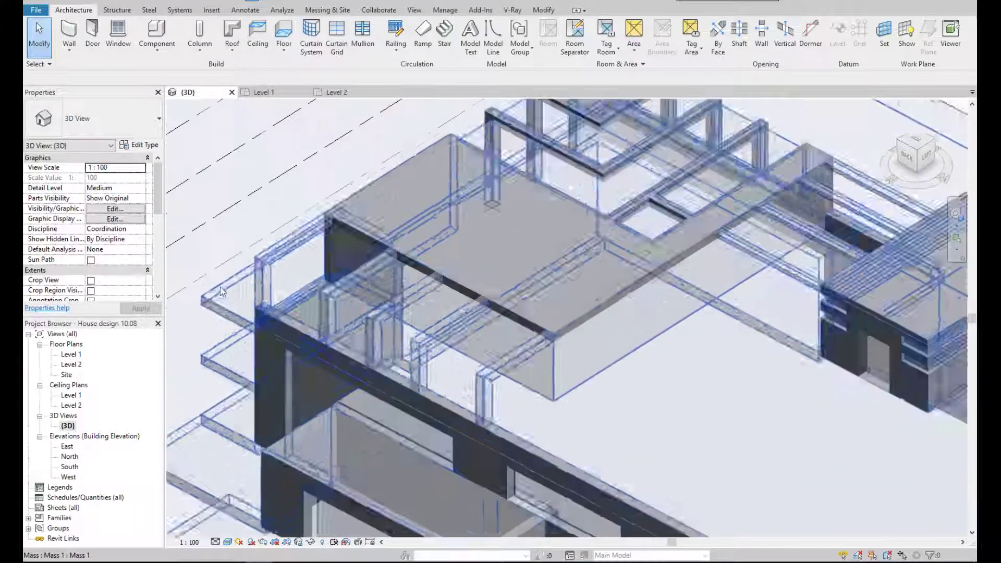
pyautogui.scroll(-3, 330, 244)
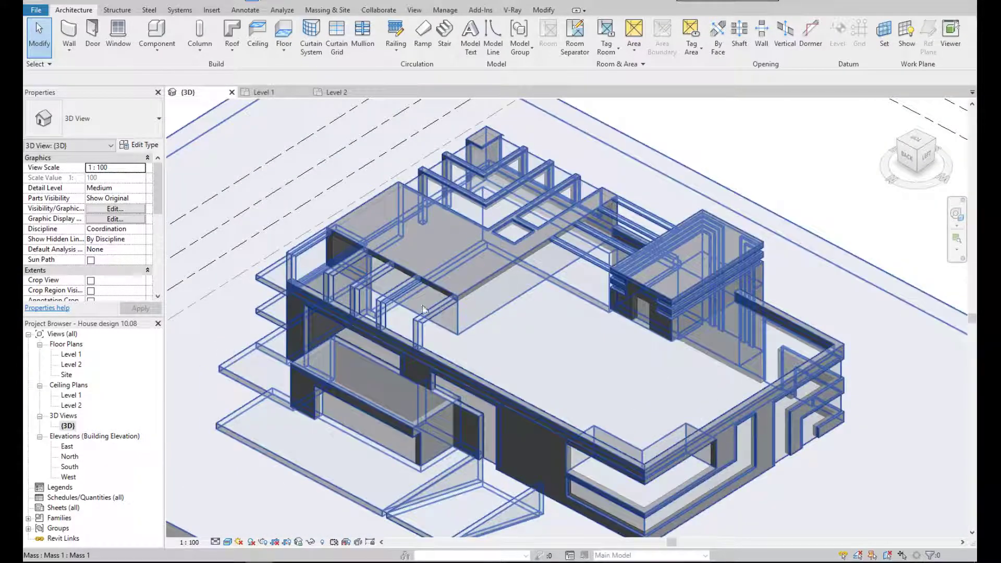
# Step: Start Wall by Face and trial-edit the current wall type's layers, discarding the changes
pyautogui.click(69, 50)
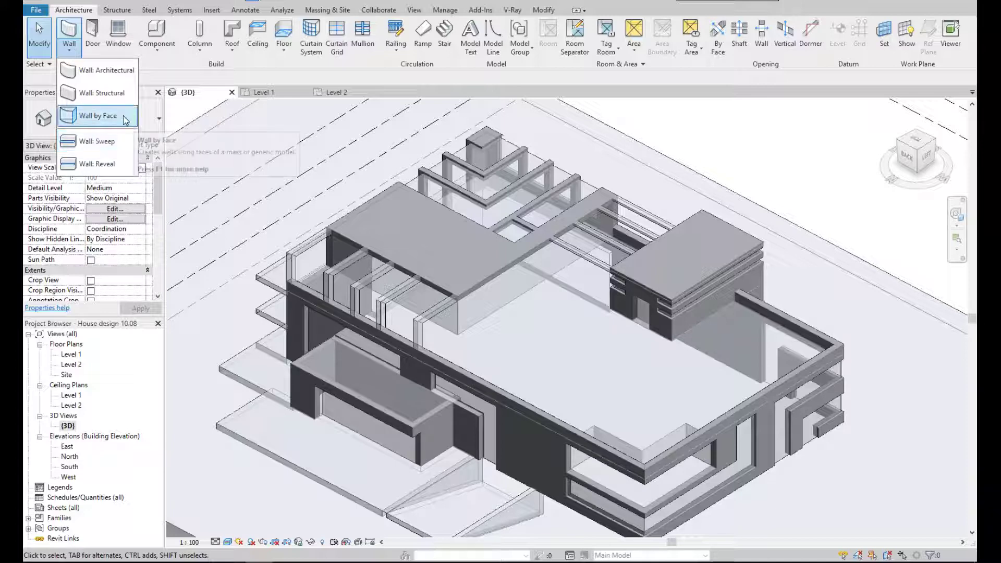
pyautogui.click(104, 70)
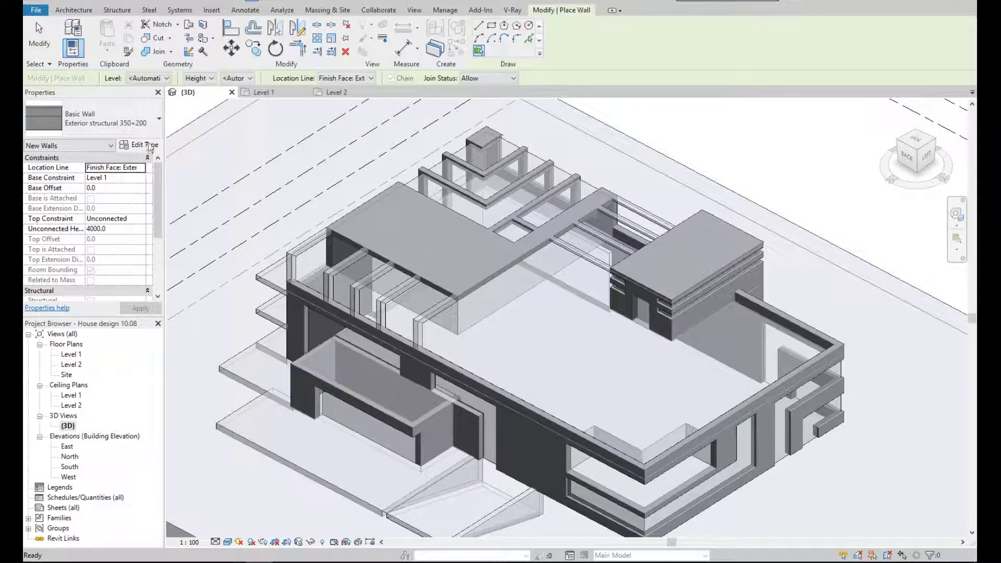
pyautogui.click(146, 145)
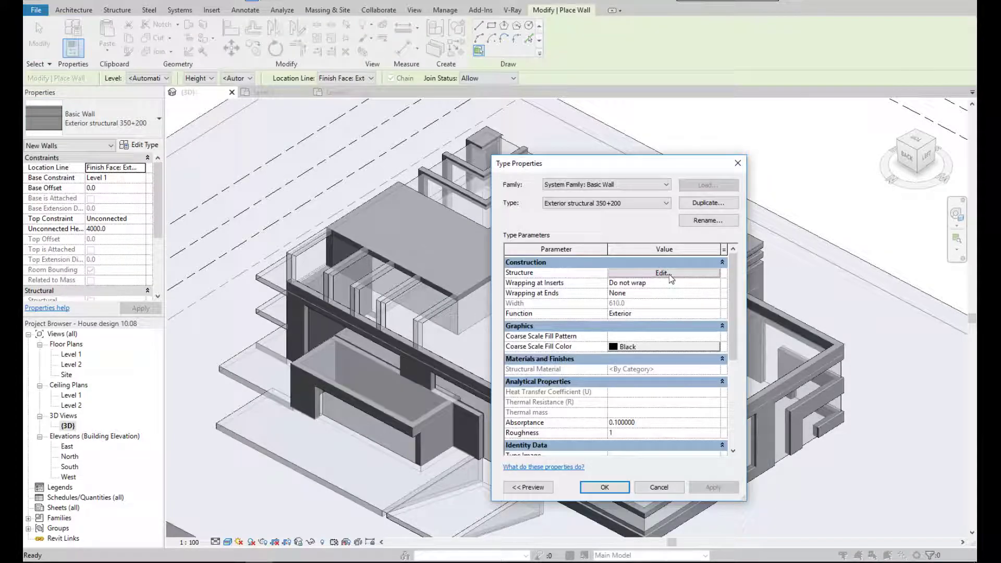
pyautogui.click(669, 274)
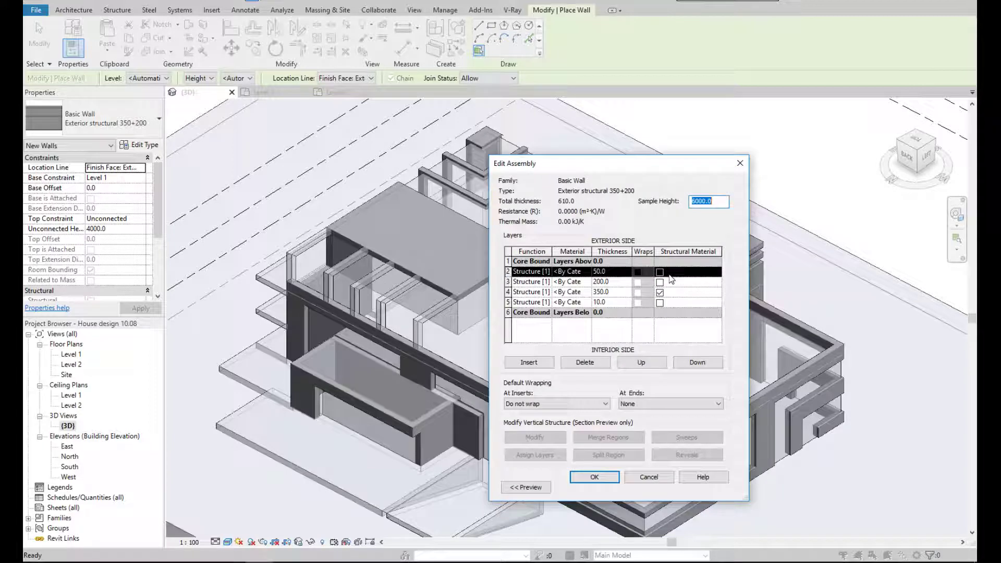
pyautogui.click(510, 282)
pyautogui.click(592, 367)
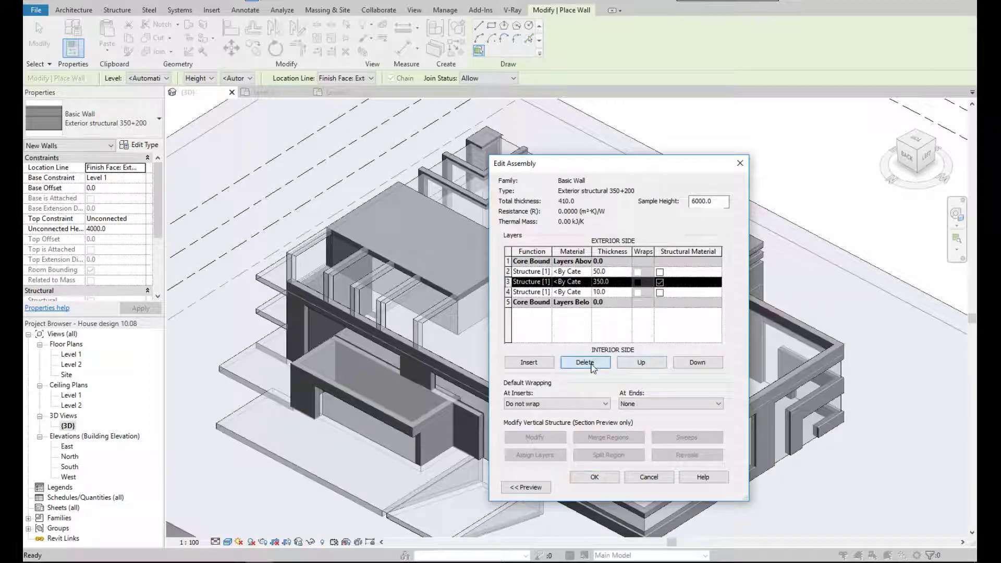
pyautogui.click(509, 271)
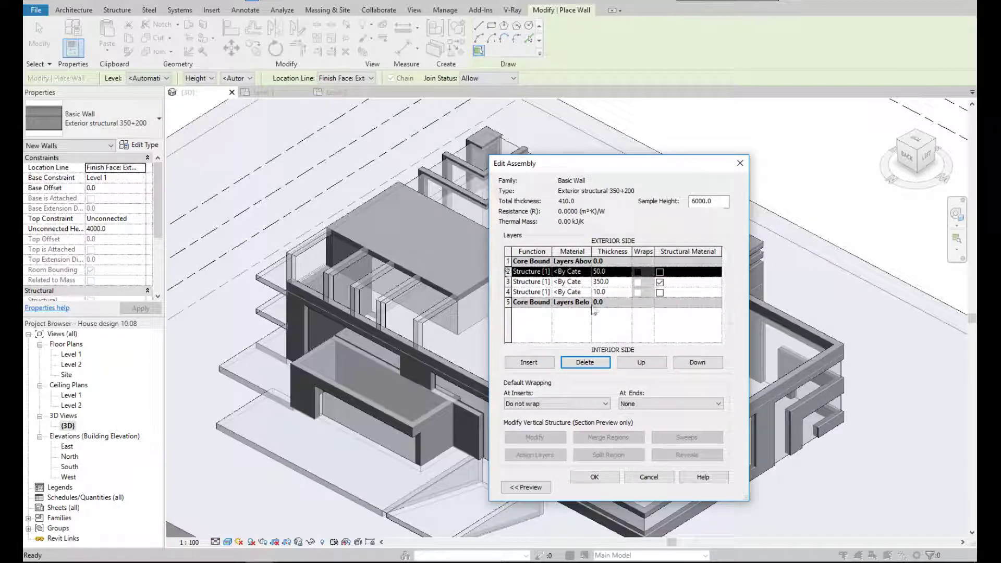
pyautogui.click(619, 272)
pyautogui.write('20')
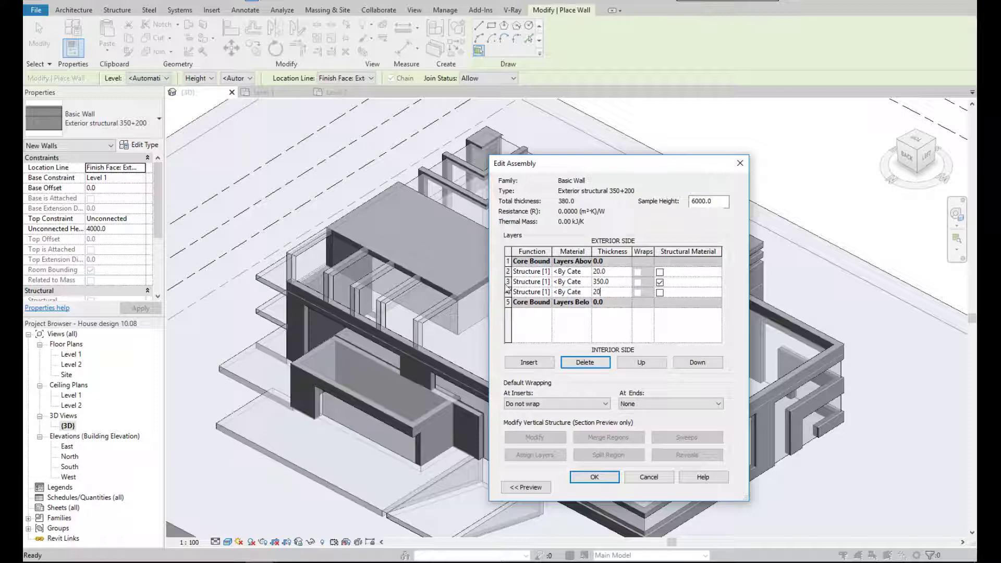
pyautogui.click(570, 282)
pyautogui.click(629, 282)
pyautogui.click(662, 480)
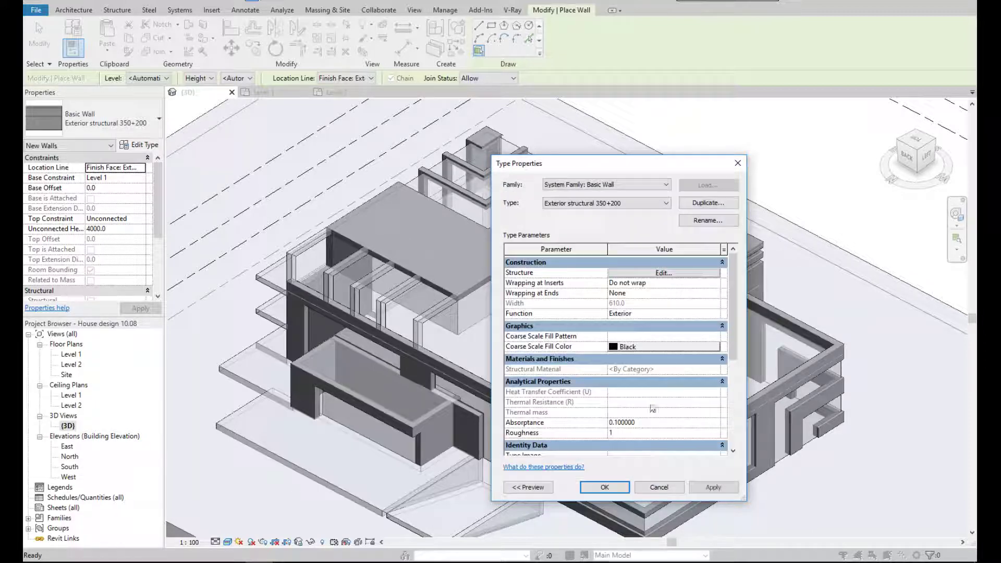
# Step: Duplicate the type as 'Columns roof', dropping the 200 layer for a 20/460/20 mm build-up
pyautogui.click(701, 207)
pyautogui.write('Columns roof')
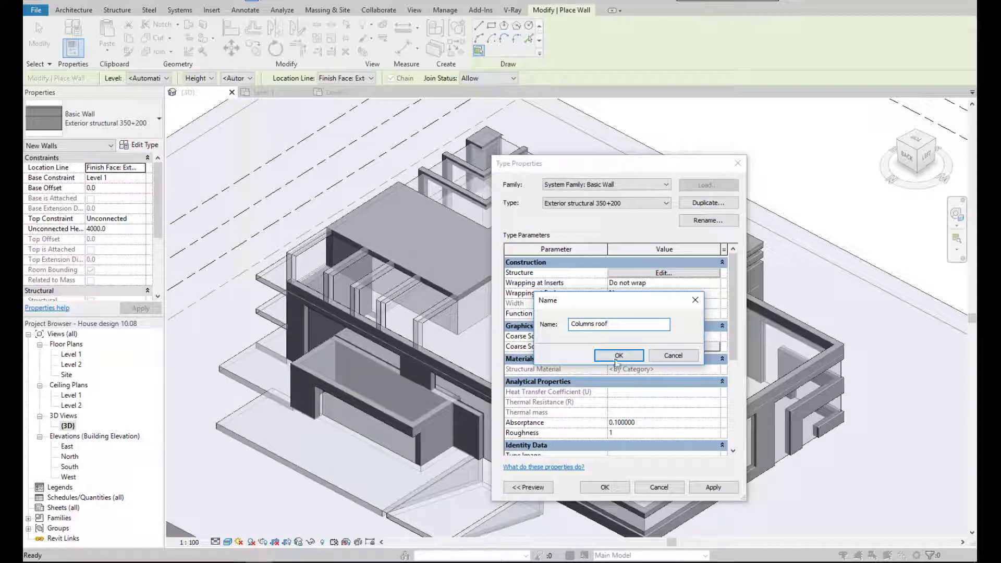
pyautogui.click(616, 356)
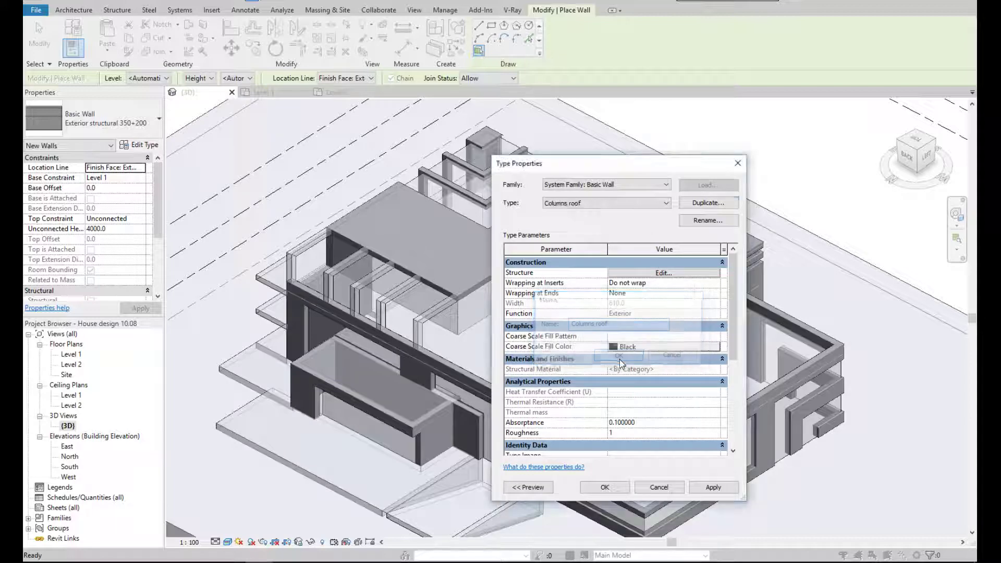
pyautogui.click(633, 273)
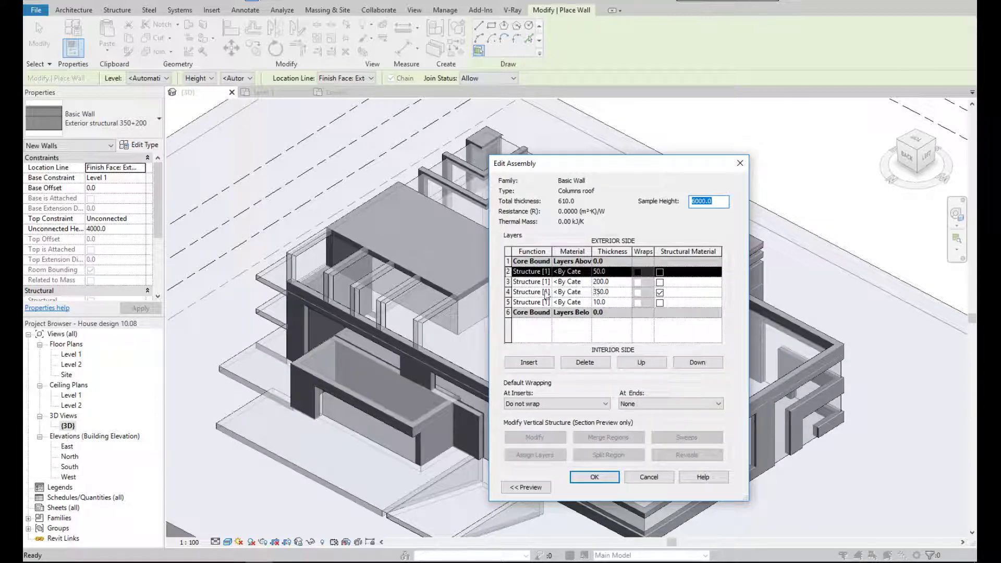
pyautogui.click(507, 281)
pyautogui.click(585, 363)
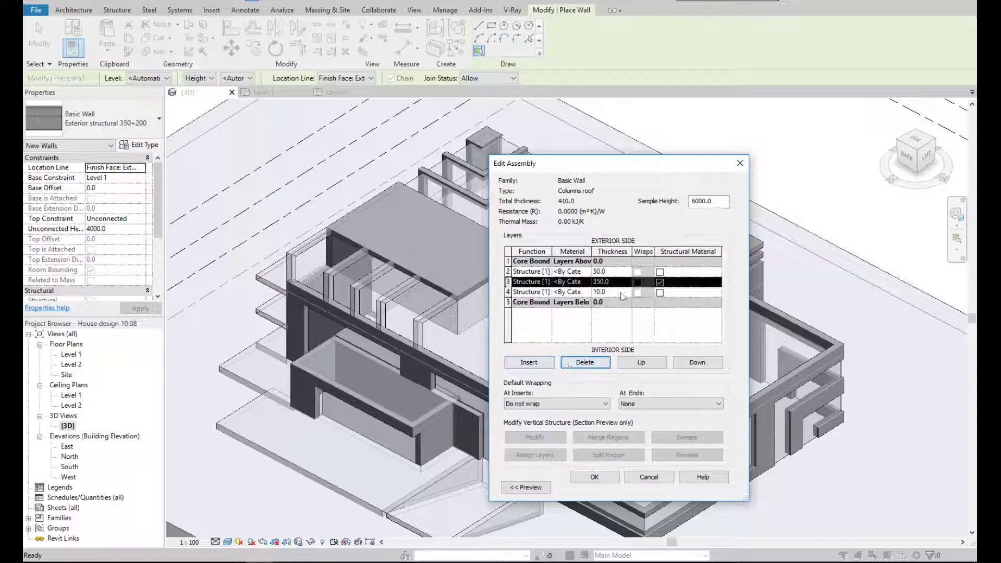
pyautogui.click(621, 285)
pyautogui.write('20')
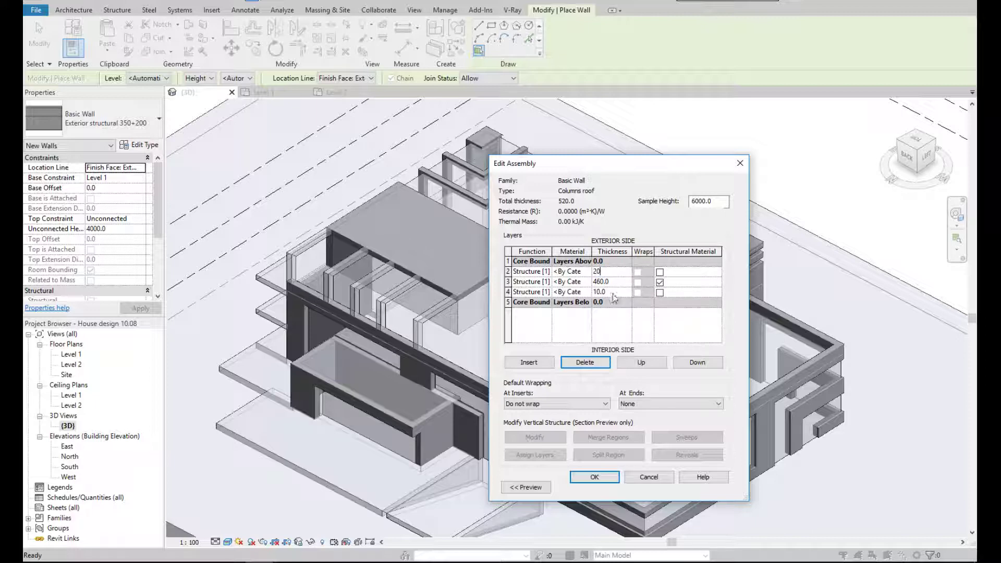
pyautogui.click(614, 479)
pyautogui.click(605, 487)
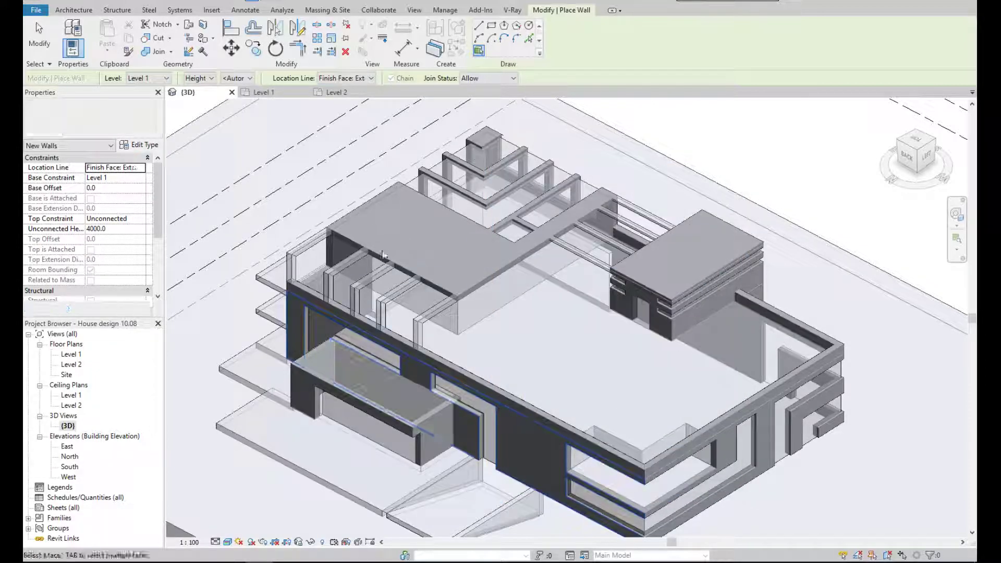
# Step: Place walls on the four remaining column mass faces, ending at the leftmost one
pyautogui.scroll(3, 452, 335)
pyautogui.scroll(3, 452, 334)
pyautogui.click(452, 335)
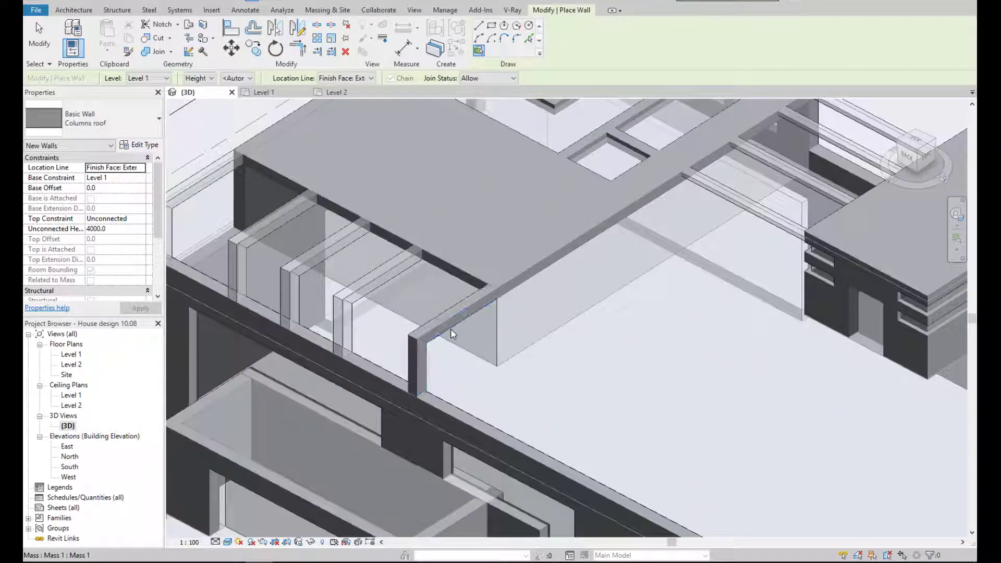
pyautogui.click(384, 284)
pyautogui.click(335, 269)
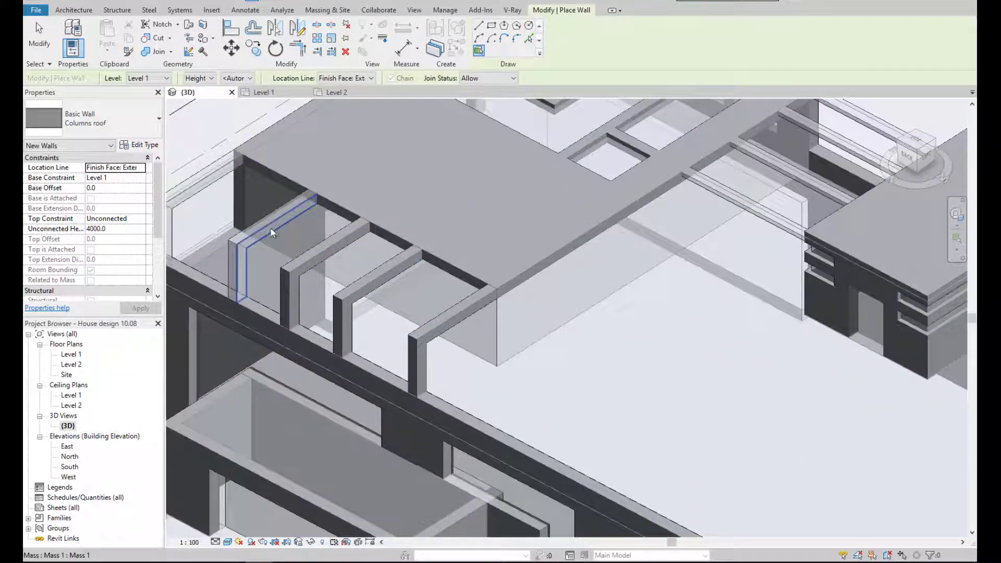
pyautogui.click(225, 209)
pyautogui.scroll(-5, 417, 215)
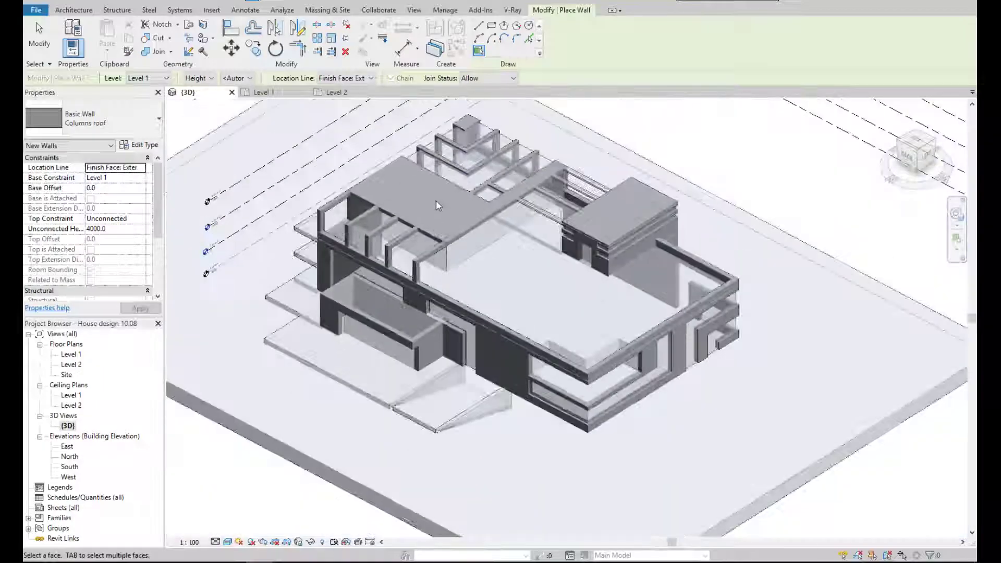
pyautogui.scroll(2, 436, 200)
pyautogui.scroll(2, 586, 381)
pyautogui.scroll(-1, 576, 374)
pyautogui.scroll(2, 615, 440)
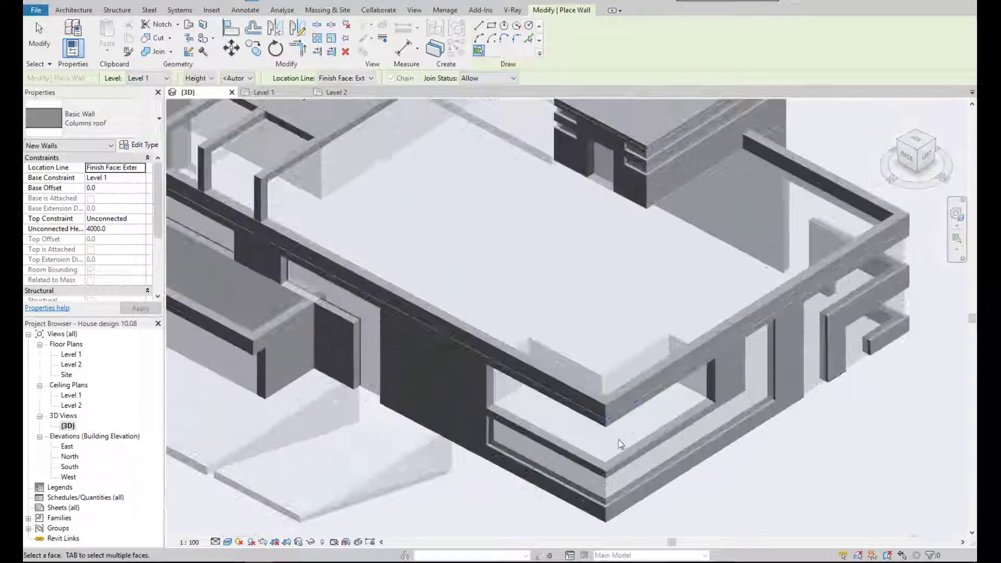
pyautogui.scroll(2, 624, 463)
pyautogui.scroll(-3, 624, 462)
pyautogui.press('Escape')
pyautogui.press('Escape')
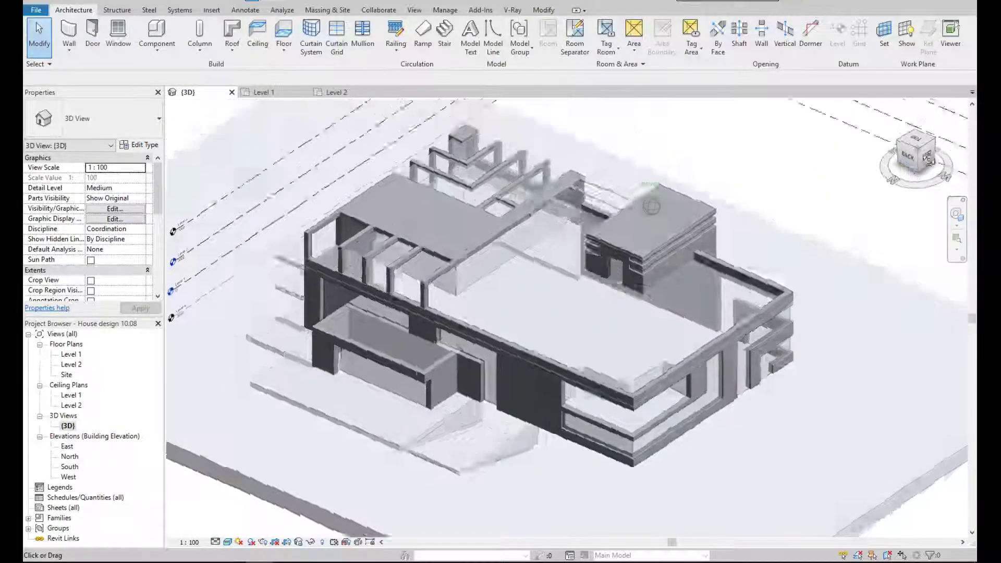
# Step: Turn the model to the back and orbit to an overhead isometric angle
pyautogui.click(910, 156)
pyautogui.keyDown('shift'); pyautogui.moveTo(651, 206); pyautogui.dragTo(665, 342, button='middle'); pyautogui.keyUp('shift')
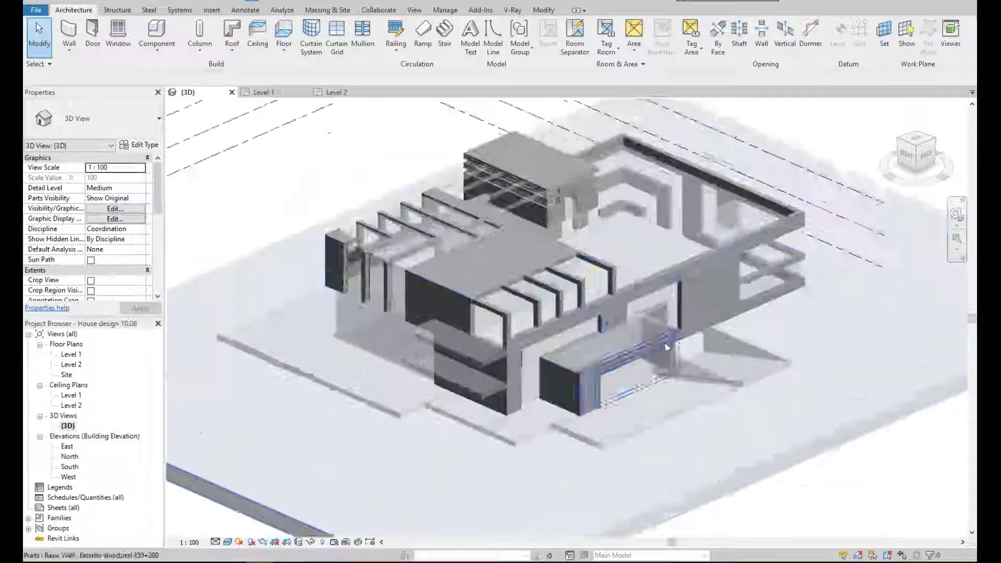
pyautogui.scroll(3, 611, 302)
pyautogui.scroll(1, 388, 267)
pyautogui.scroll(-1, 394, 266)
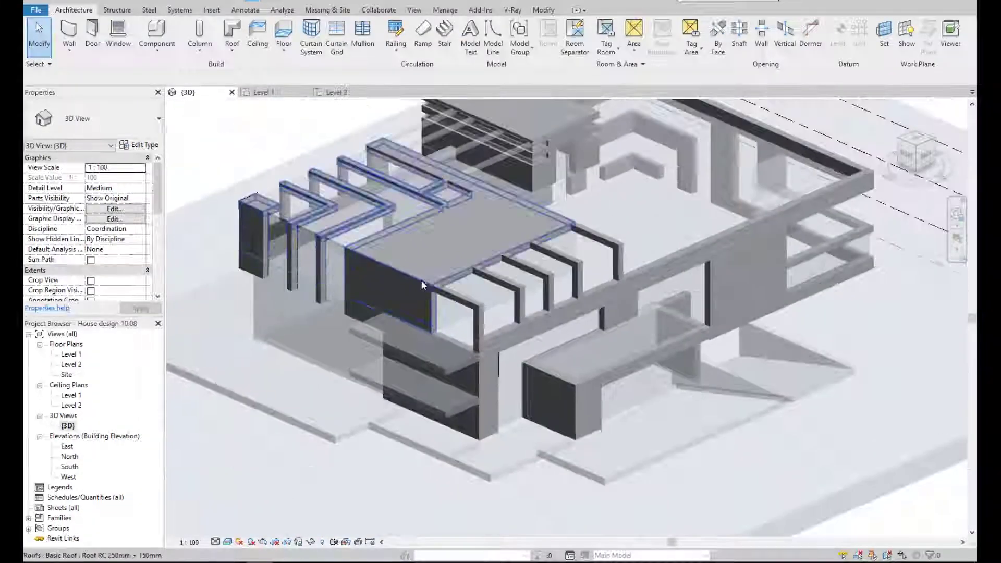
pyautogui.scroll(-1, 422, 285)
pyautogui.scroll(1, 608, 420)
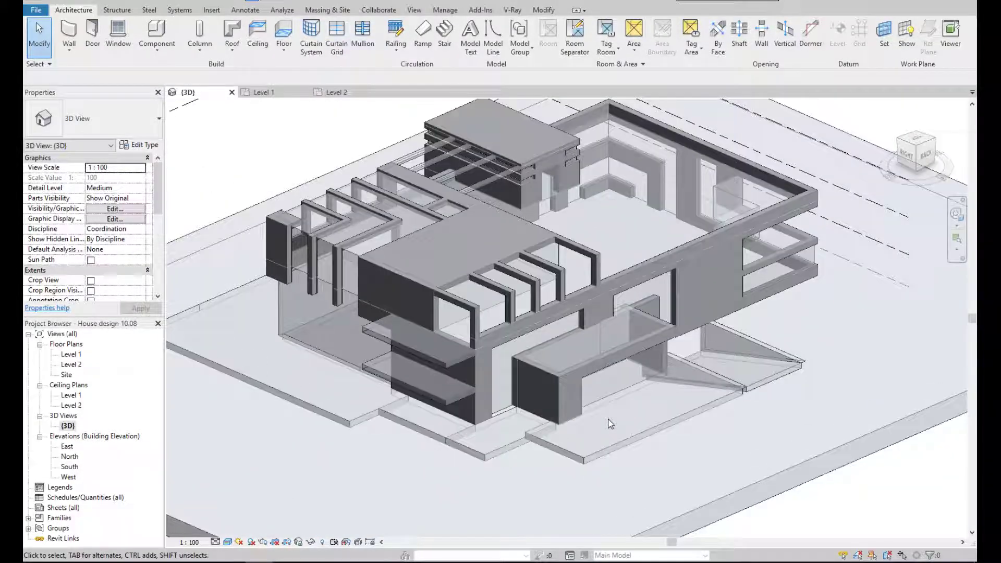
pyautogui.scroll(-2, 633, 421)
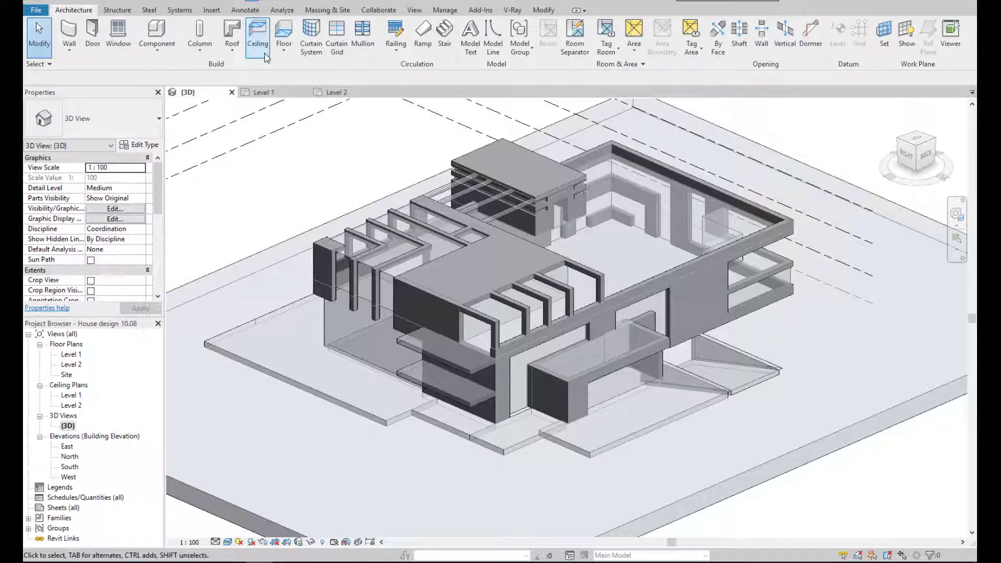
# Step: Start an Architectural floor from the Level 1 plan after the 3D attempt's work-plane warning
pyautogui.click(284, 50)
pyautogui.click(308, 66)
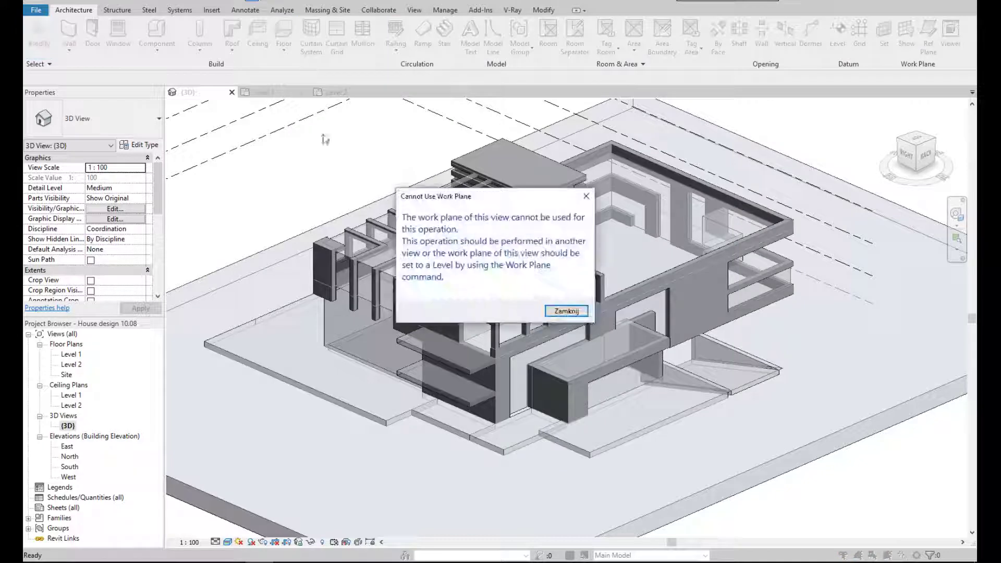
pyautogui.click(558, 313)
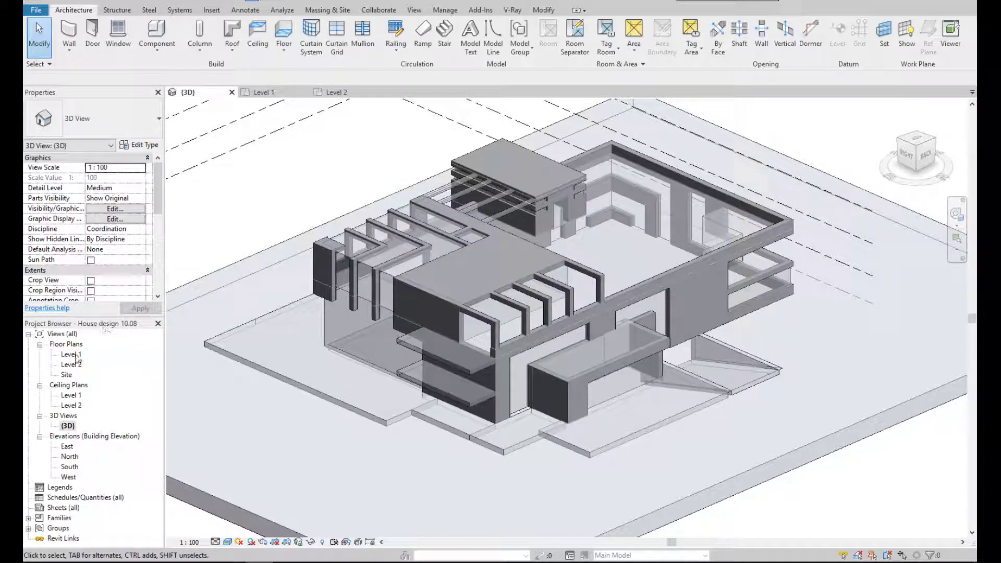
pyautogui.doubleClick(73, 355)
pyautogui.click(284, 50)
pyautogui.click(319, 70)
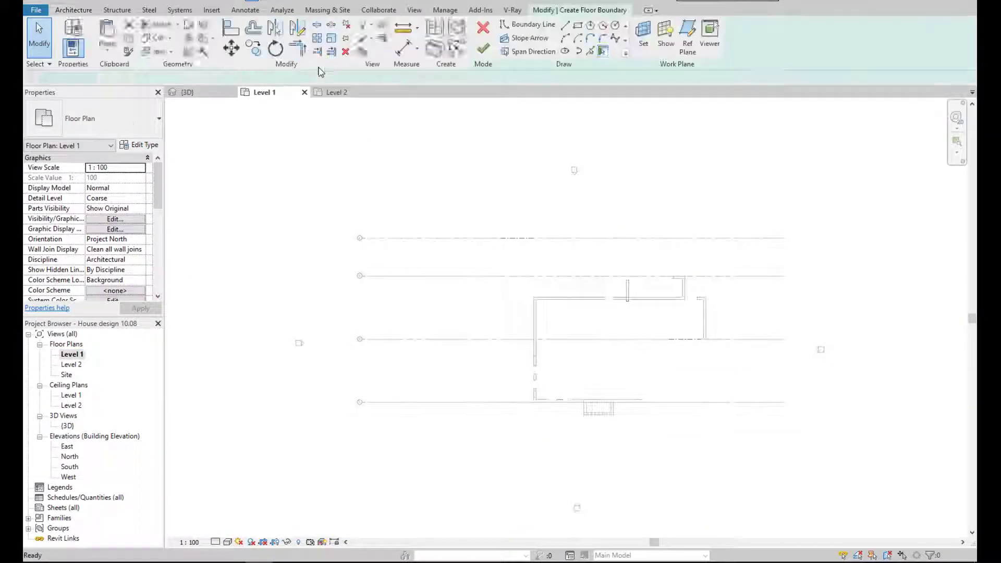
# Step: Duplicate the floor type as 'Terrace 130+20=150mm' with a 20 mm layer over 130 mm
pyautogui.click(140, 147)
pyautogui.click(707, 205)
pyautogui.write('Terrace 130+20=150mm')
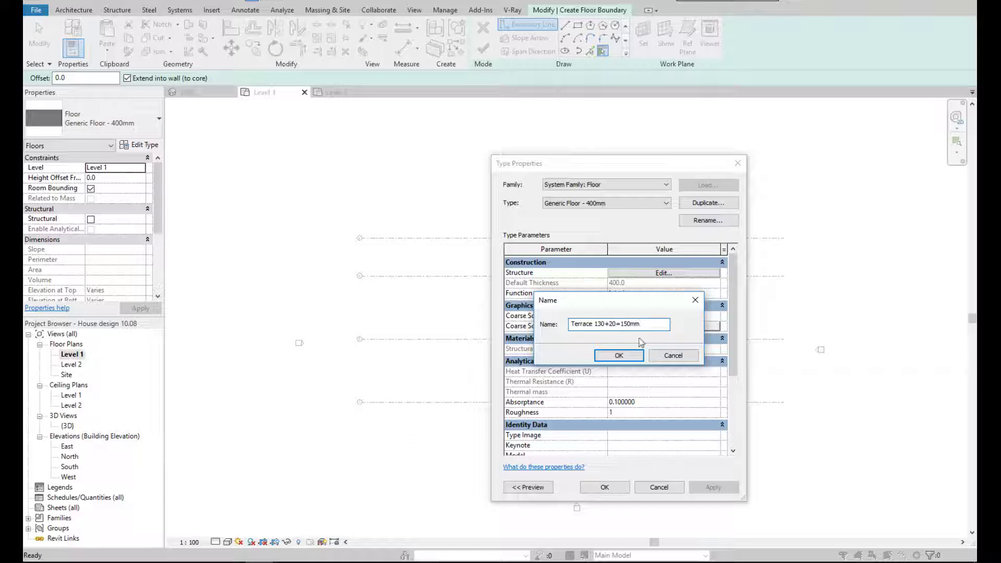
pyautogui.click(626, 355)
pyautogui.click(678, 273)
pyautogui.write('130')
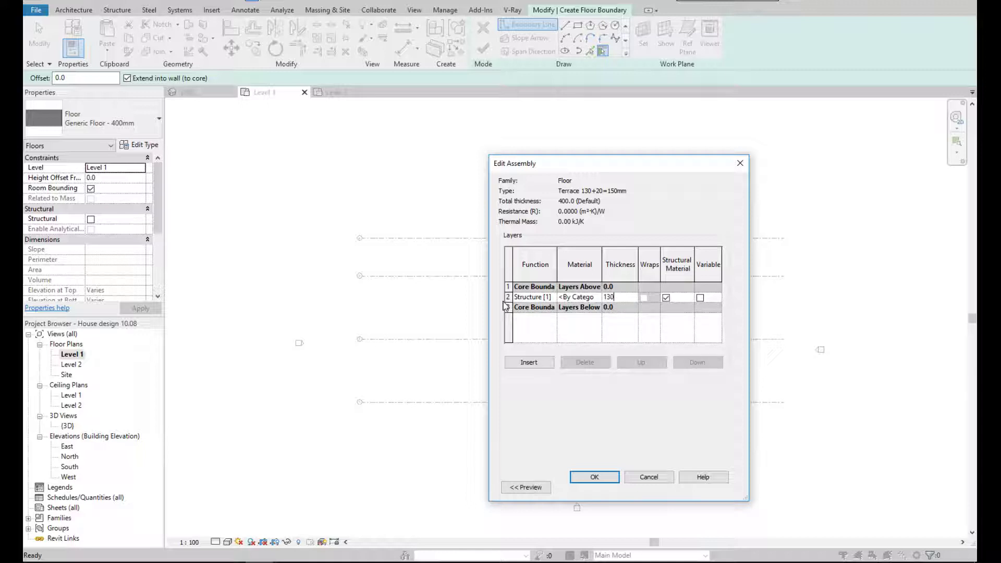
pyautogui.click(504, 300)
pyautogui.click(529, 362)
pyautogui.click(631, 299)
pyautogui.write('20')
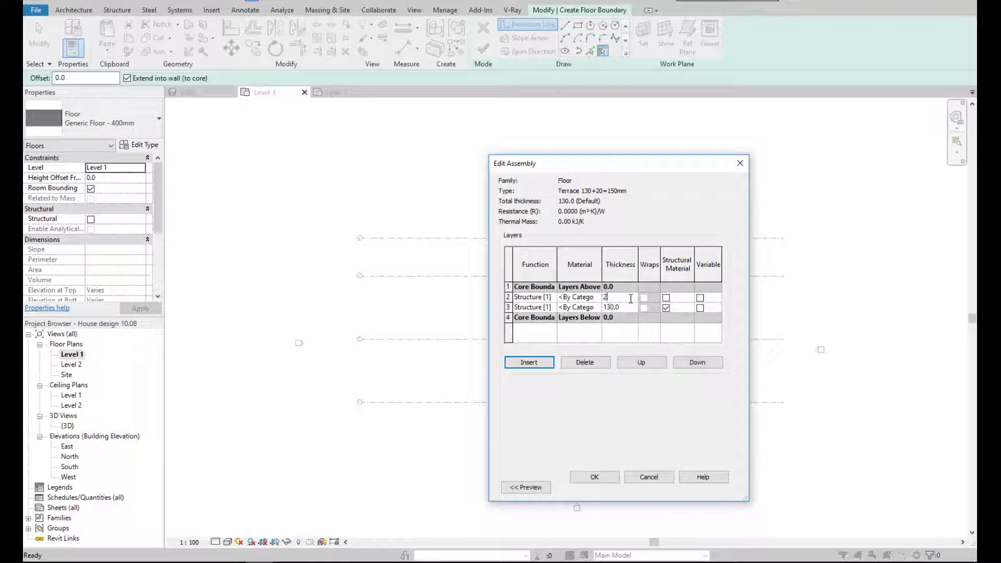
pyautogui.click(596, 477)
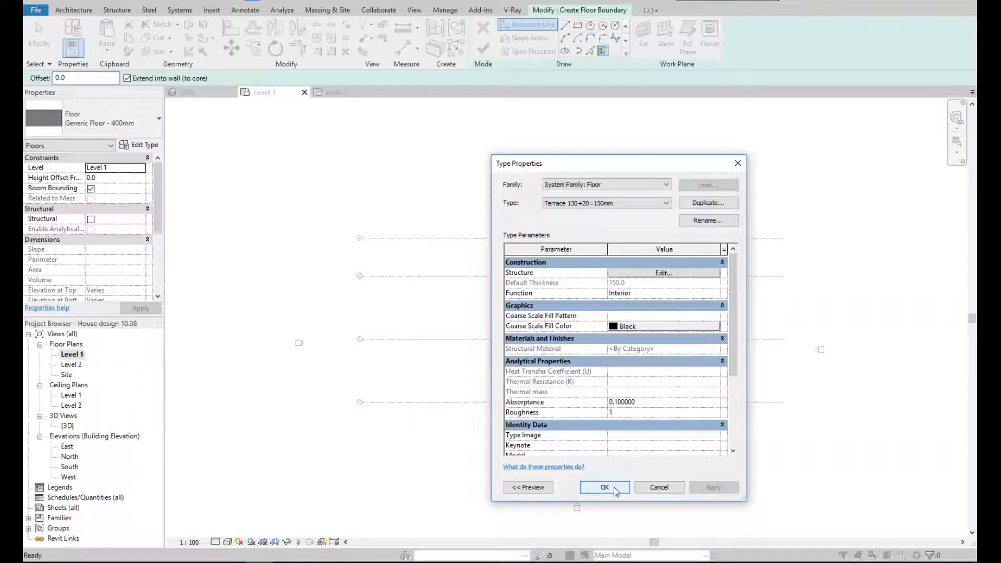
pyautogui.click(614, 489)
# Step: Sketch the terrace floor as a rectangle starting from the wall corner
pyautogui.scroll(2, 708, 246)
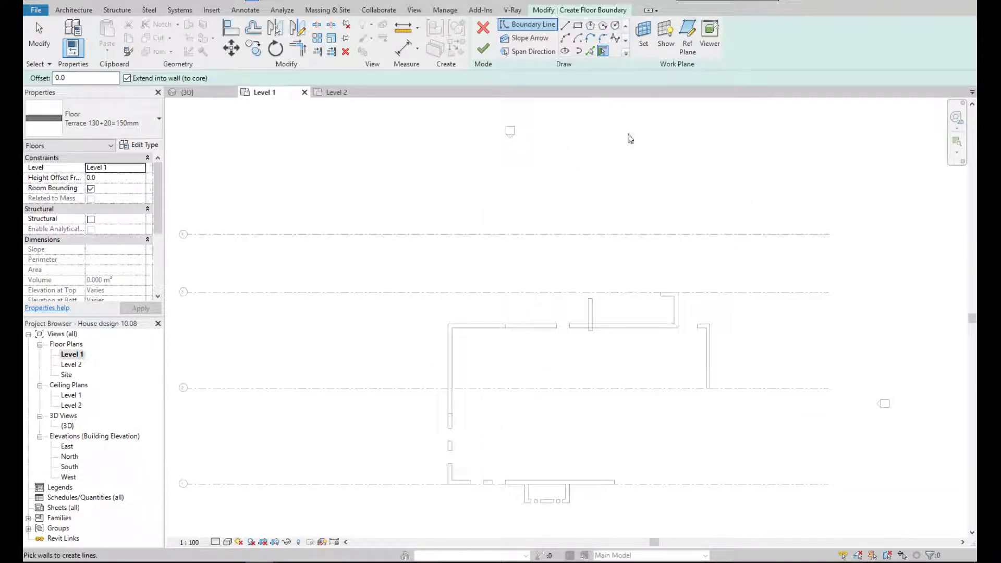
pyautogui.click(578, 27)
pyautogui.click(448, 325)
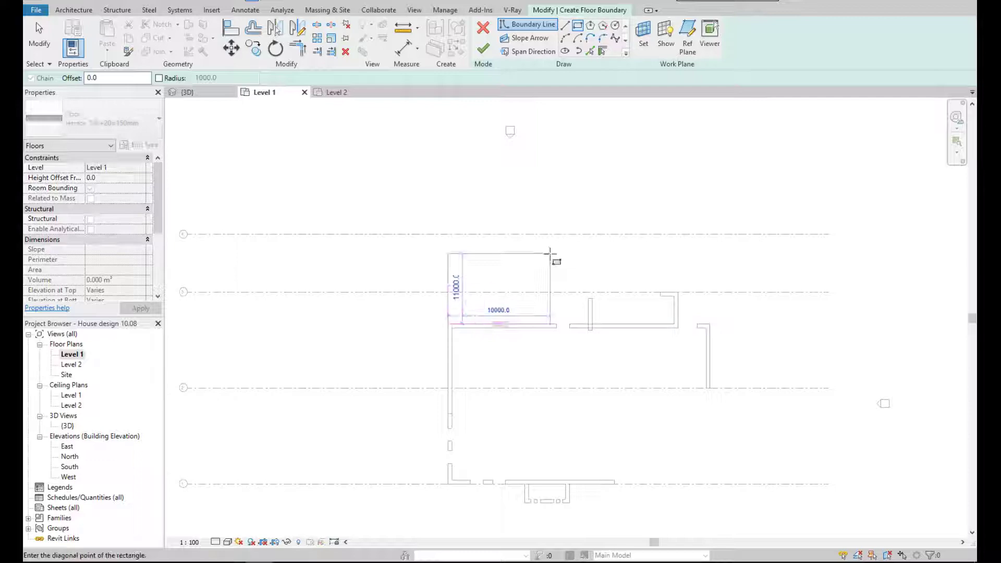
pyautogui.click(587, 259)
pyautogui.press('Escape')
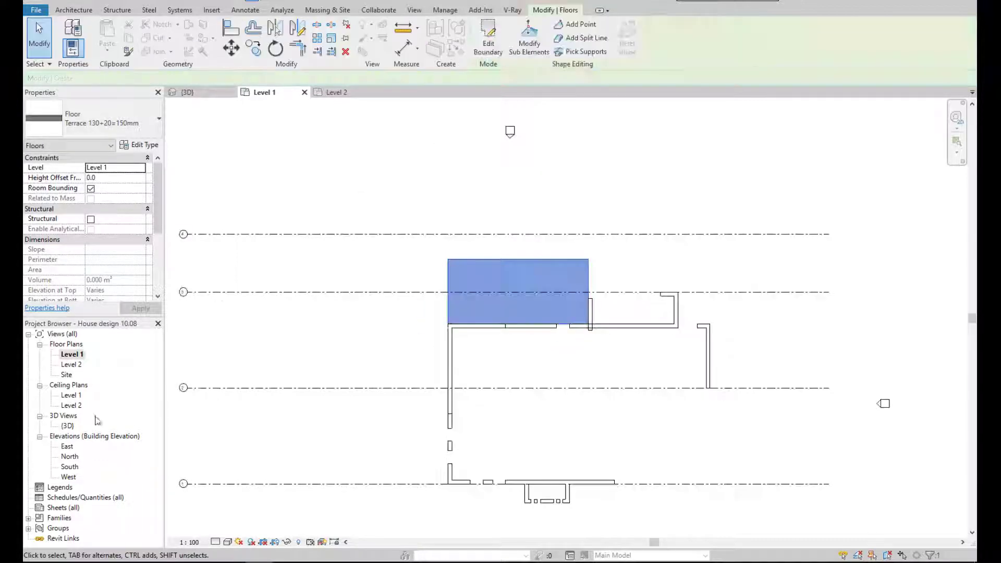
# Step: In the 3D view, open the terrace floor's boundary for editing and view it from the top
pyautogui.doubleClick(67, 425)
pyautogui.scroll(2, 768, 338)
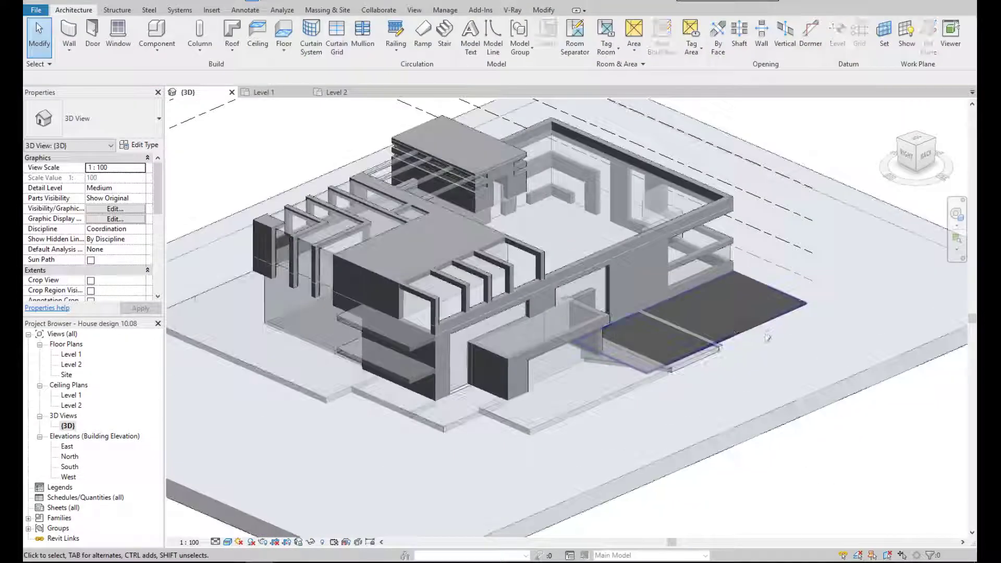
pyautogui.keyDown('shift'); pyautogui.moveTo(767, 338); pyautogui.dragTo(487, 379, button='middle'); pyautogui.keyUp('shift')
pyautogui.scroll(3, 487, 379)
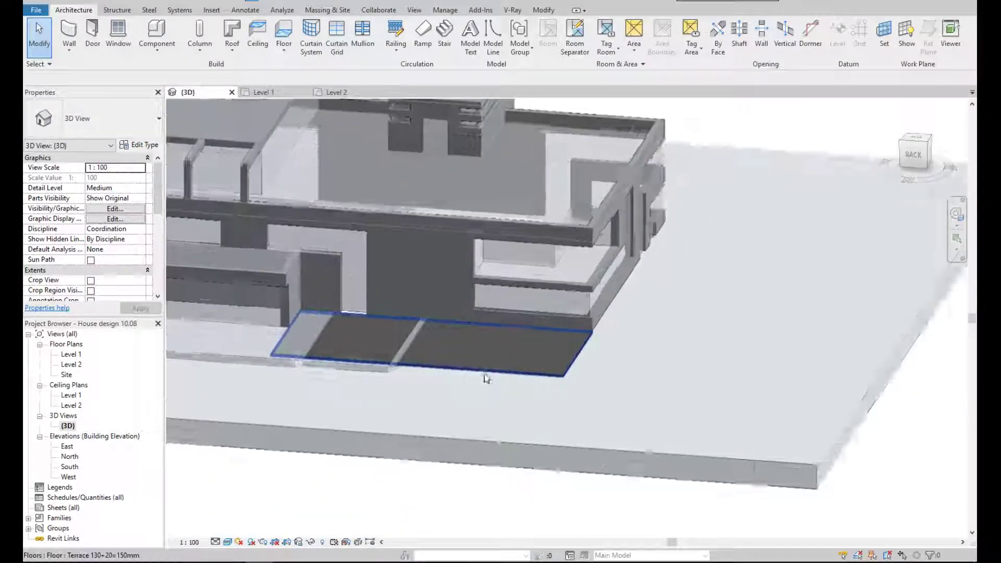
pyautogui.doubleClick(490, 375)
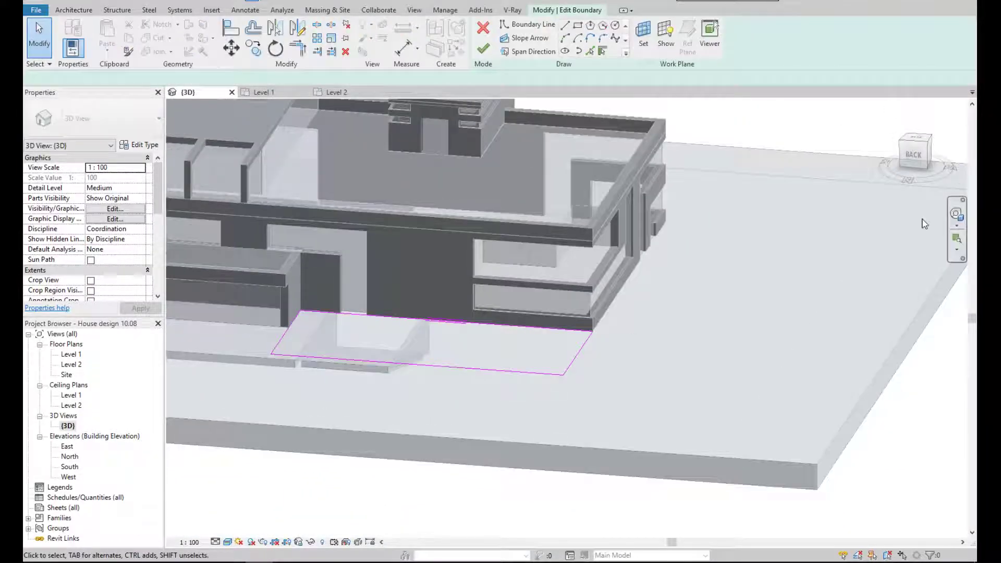
pyautogui.click(919, 139)
pyautogui.scroll(2, 625, 412)
pyautogui.scroll(3, 577, 415)
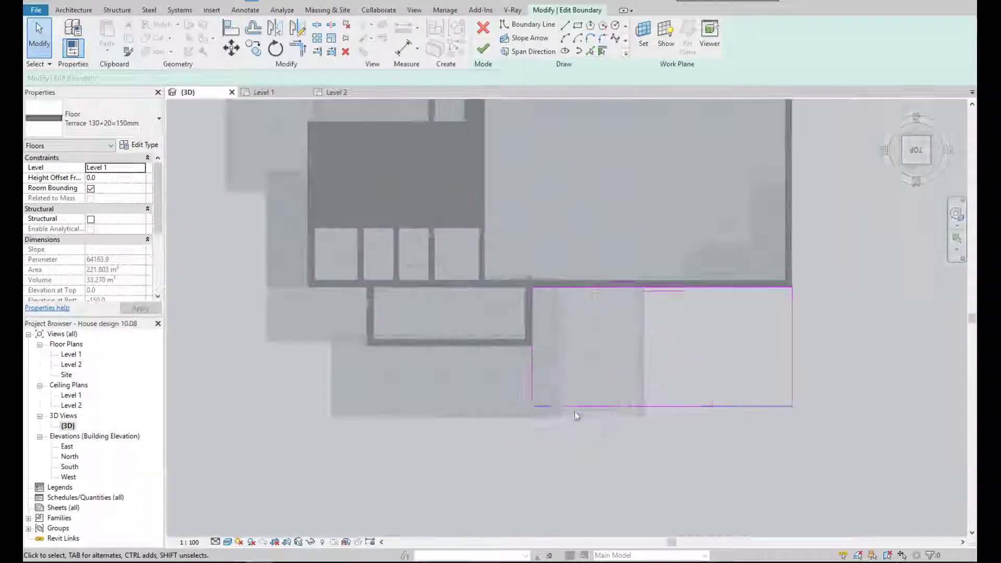
# Step: Drag the left edge further left, the bottom edge down, and the right edge inward
pyautogui.moveTo(532, 376); pyautogui.dragTo(331, 380)
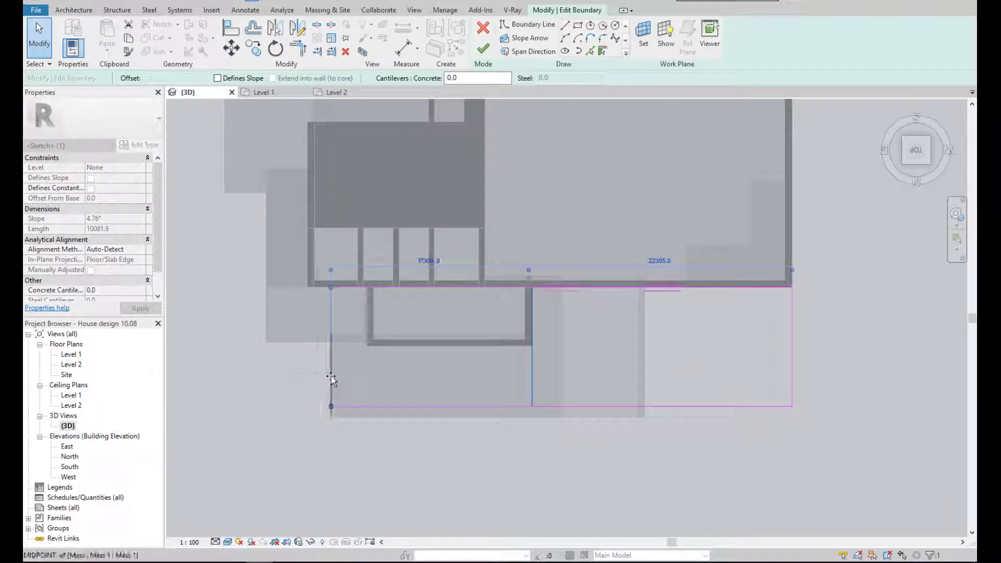
pyautogui.click(403, 407)
pyautogui.moveTo(402, 406); pyautogui.dragTo(402, 416)
pyautogui.click(792, 362)
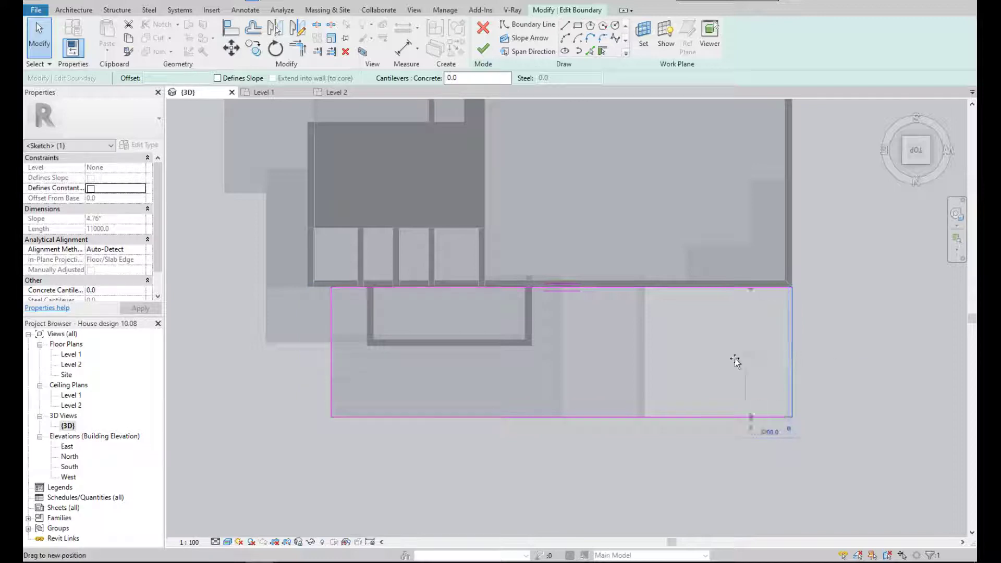
pyautogui.moveTo(735, 361); pyautogui.dragTo(555, 352)
pyautogui.scroll(2, 489, 287)
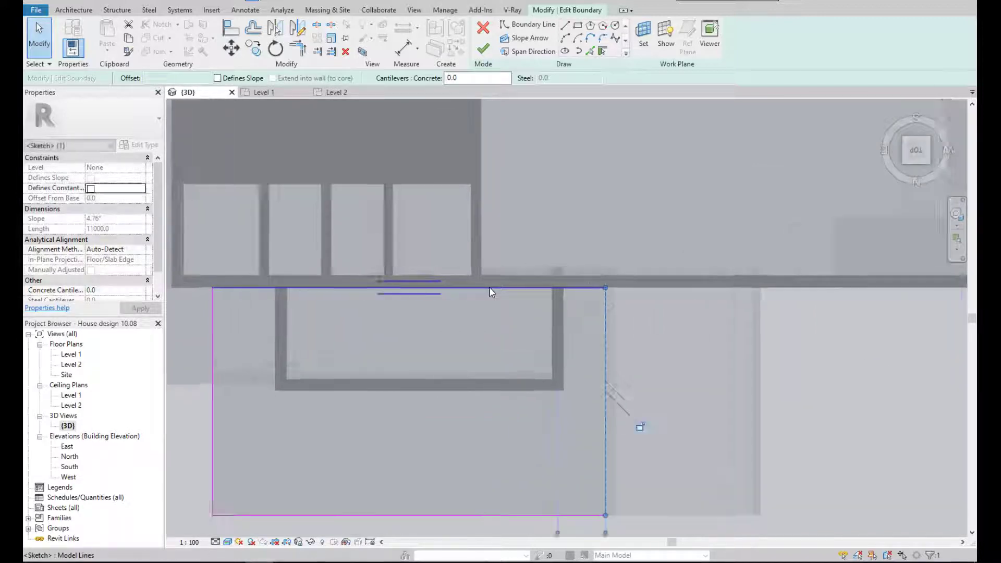
pyautogui.press('Escape')
pyautogui.scroll(-2, 549, 284)
pyautogui.scroll(2, 364, 327)
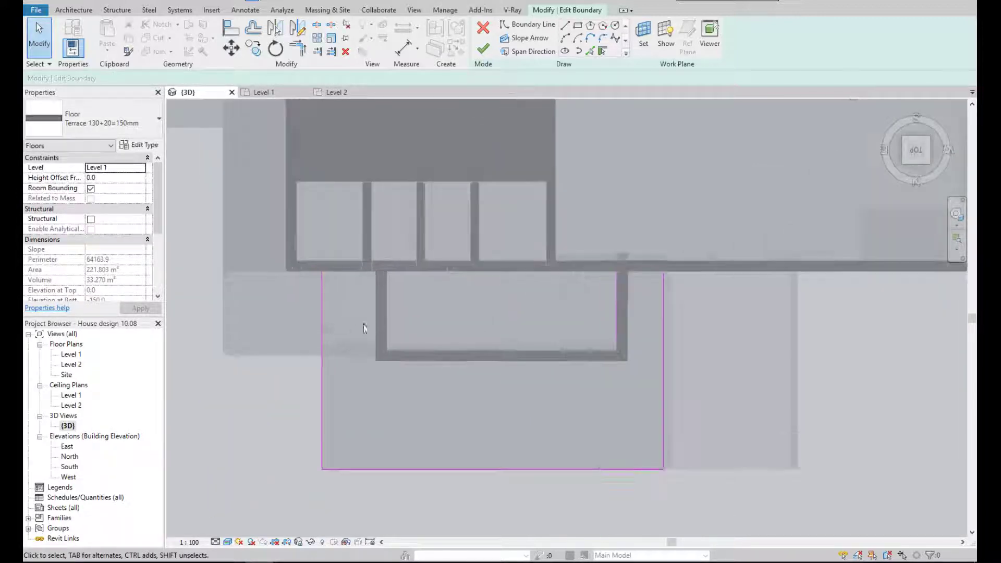
# Step: Draw a horizontal boundary line to the wall, then up to the top wall corner
pyautogui.click(565, 25)
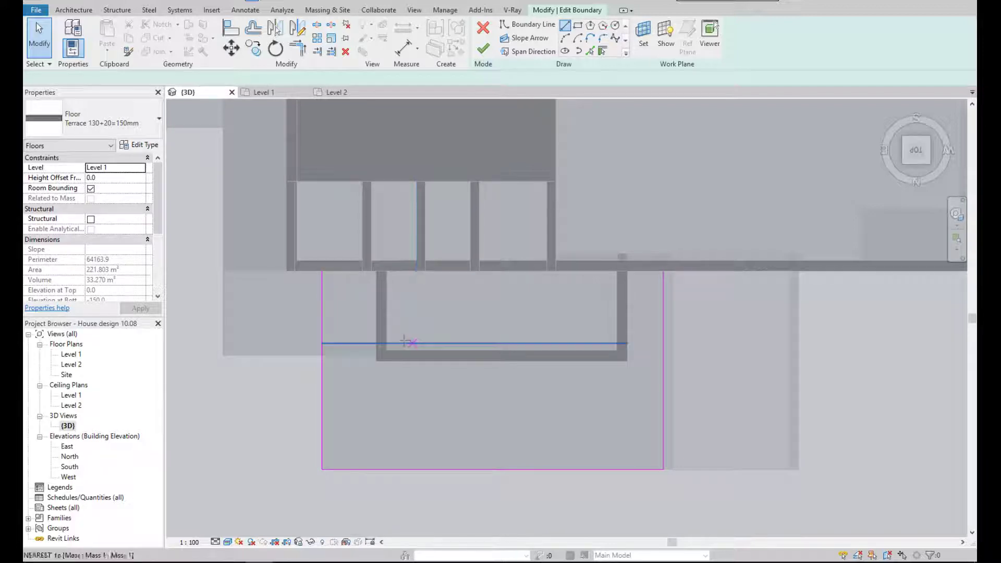
pyautogui.click(377, 360)
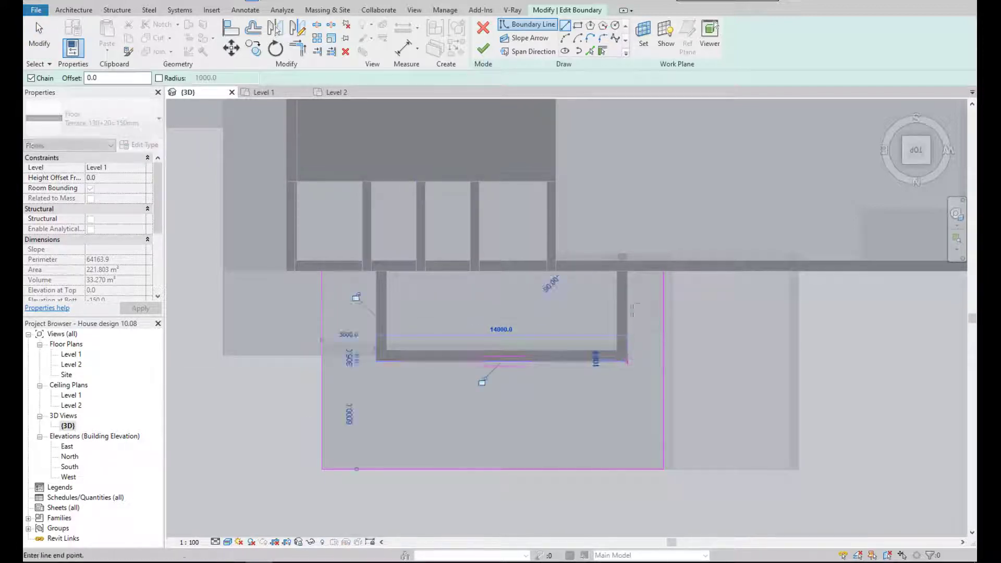
pyautogui.click(627, 360)
pyautogui.click(628, 271)
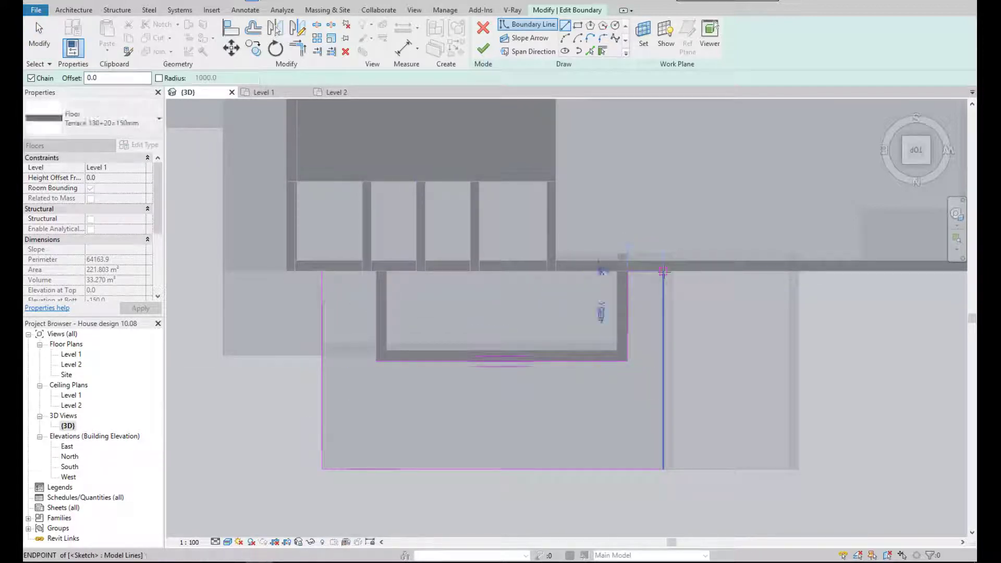
pyautogui.scroll(1, 675, 370)
pyautogui.press('Escape')
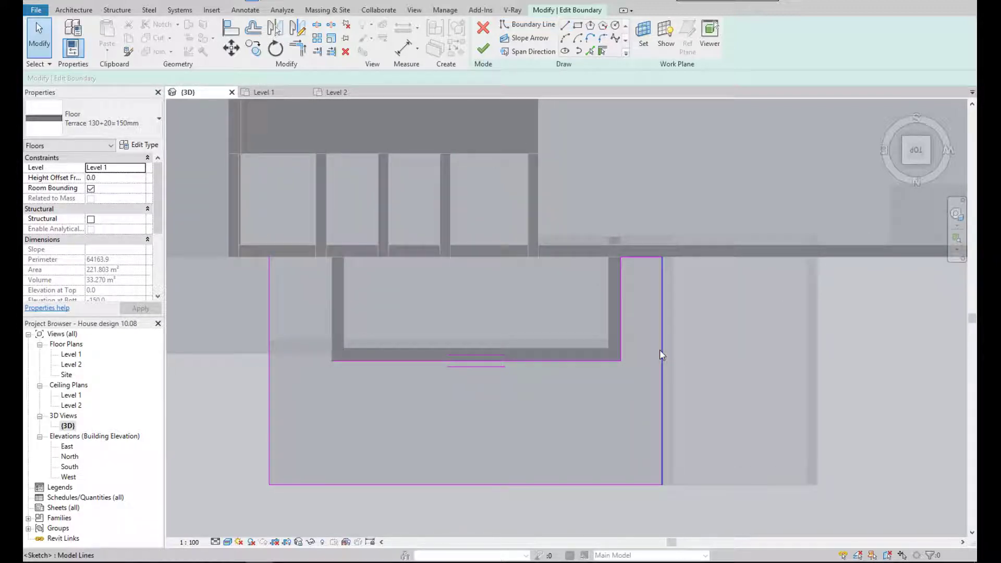
# Step: Start a second boundary chain from the wall endpoint along the lower outline corners
pyautogui.click(565, 25)
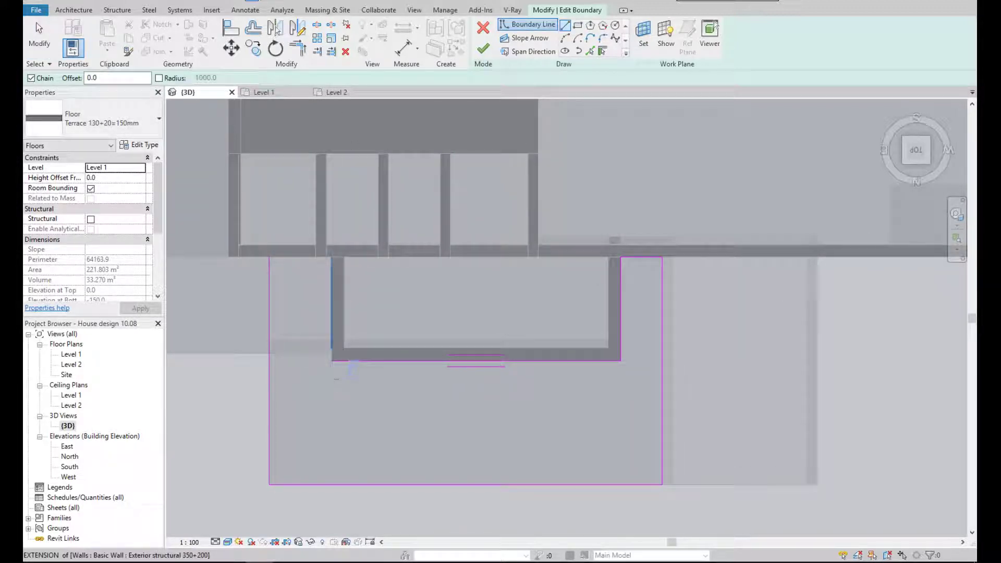
pyautogui.click(332, 360)
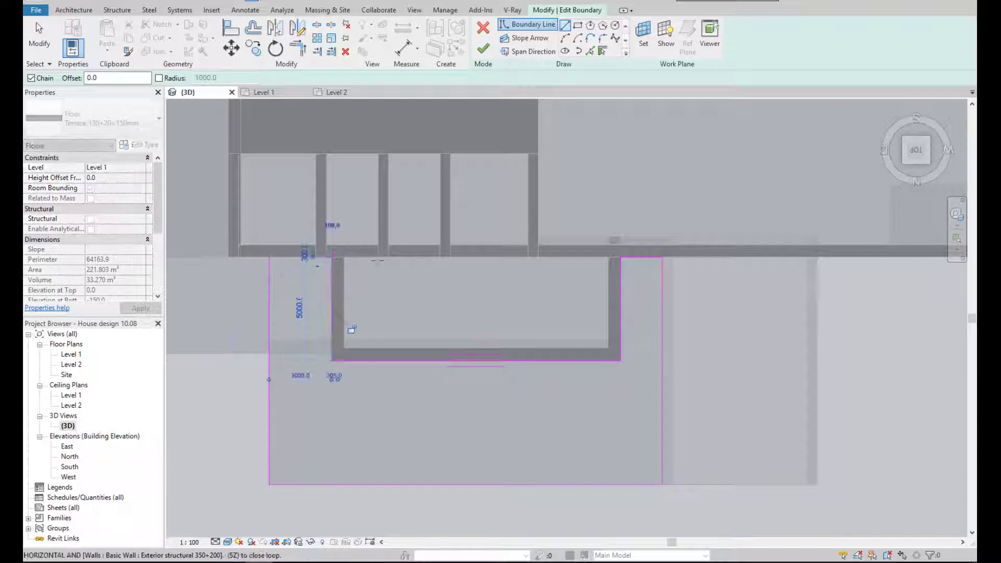
pyautogui.scroll(-3, 330, 290)
pyautogui.scroll(3, 429, 390)
pyautogui.scroll(2, 429, 389)
pyautogui.click(428, 389)
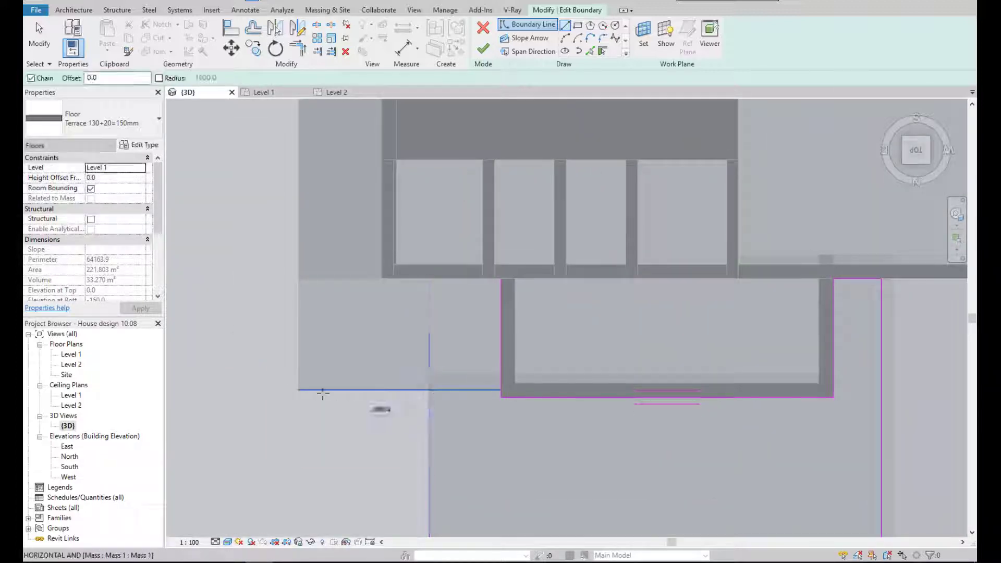
pyautogui.click(297, 386)
pyautogui.scroll(-2, 297, 386)
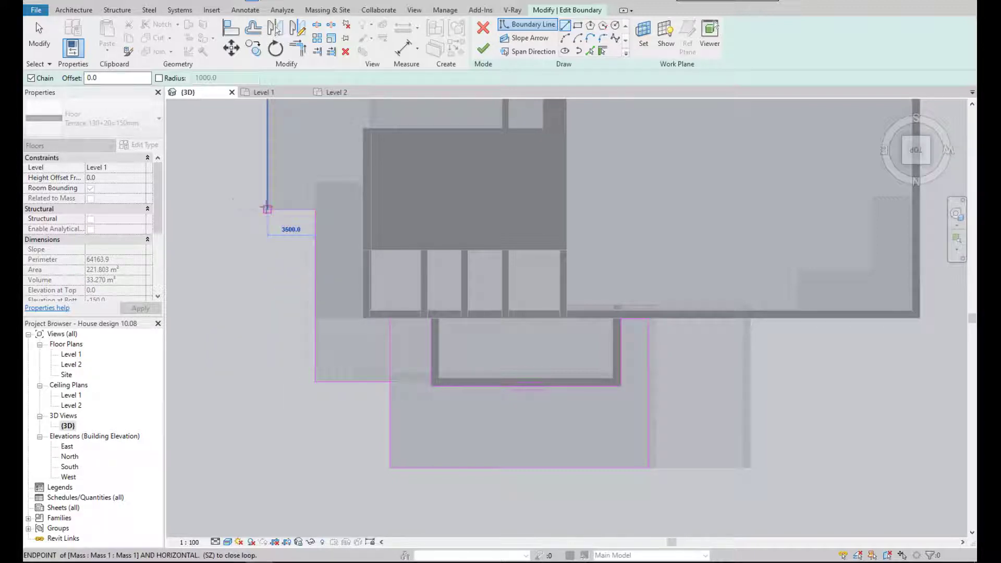
pyautogui.scroll(-4, 348, 190)
pyautogui.scroll(3, 348, 190)
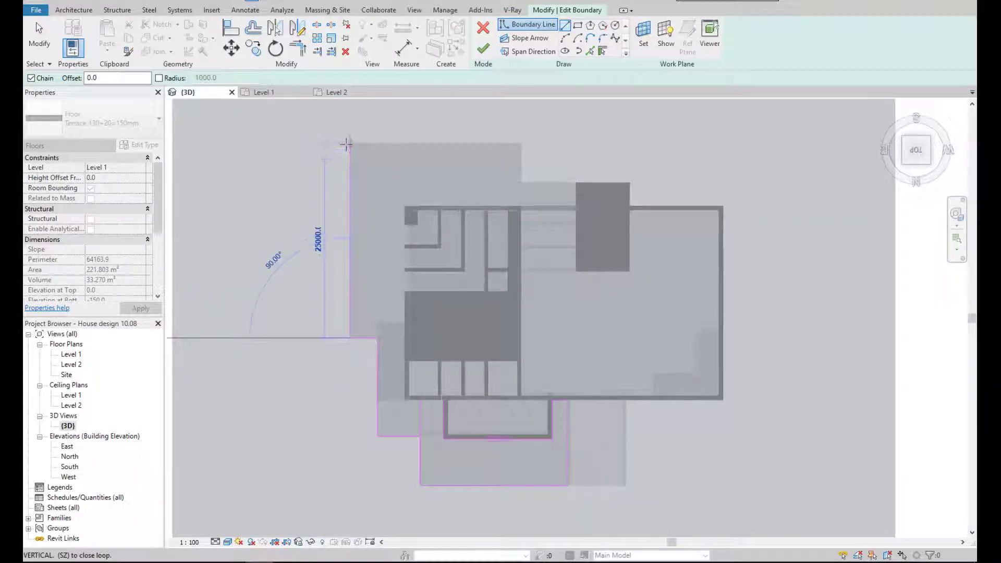
# Step: Complete the stepped outline across the top edge, down, and over to the wall
pyautogui.click(350, 142)
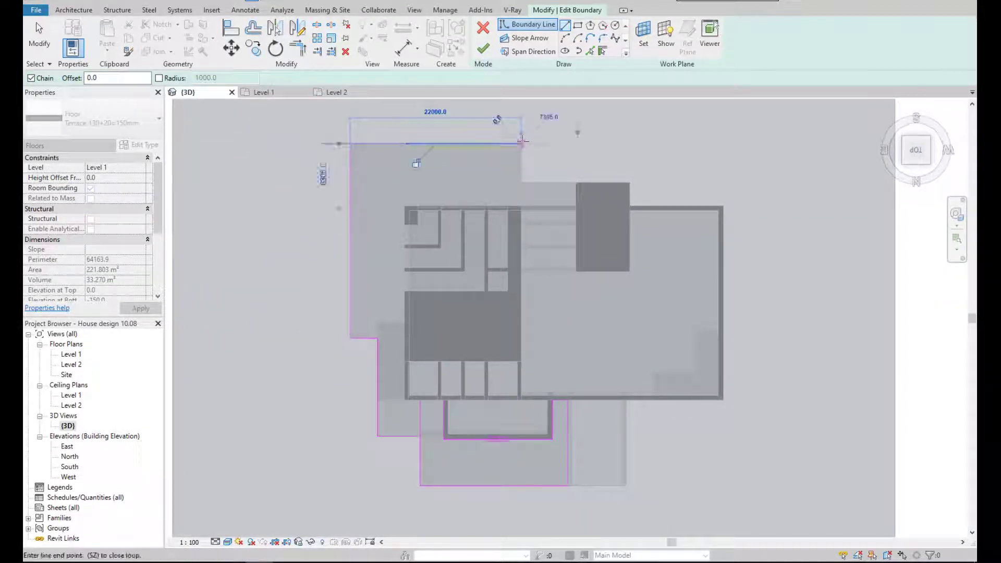
pyautogui.click(521, 142)
pyautogui.click(521, 183)
pyautogui.click(576, 182)
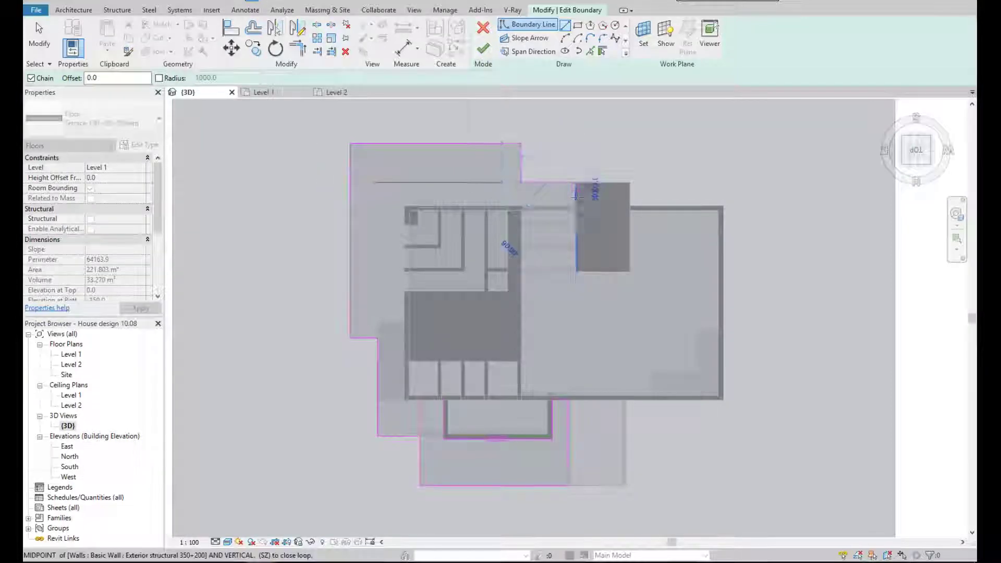
pyautogui.scroll(3, 575, 200)
pyautogui.click(234, 212)
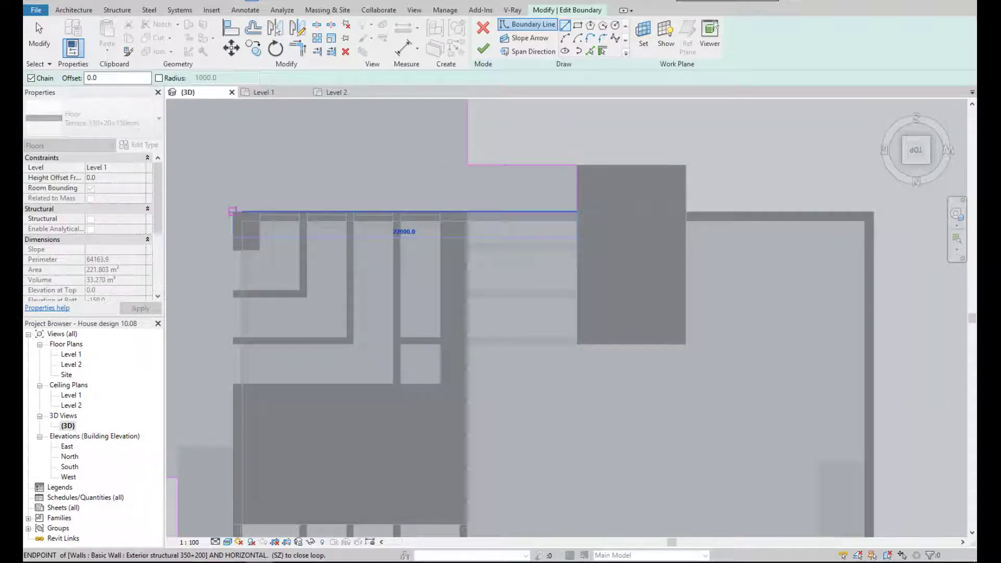
pyautogui.scroll(-4, 356, 223)
pyautogui.scroll(3, 293, 328)
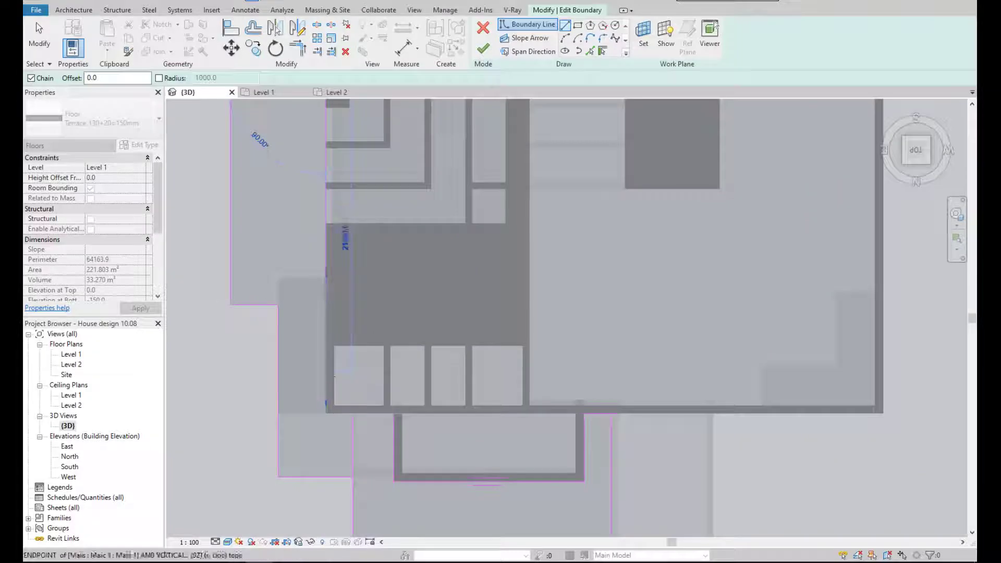
pyautogui.press('Escape')
pyautogui.press('Escape')
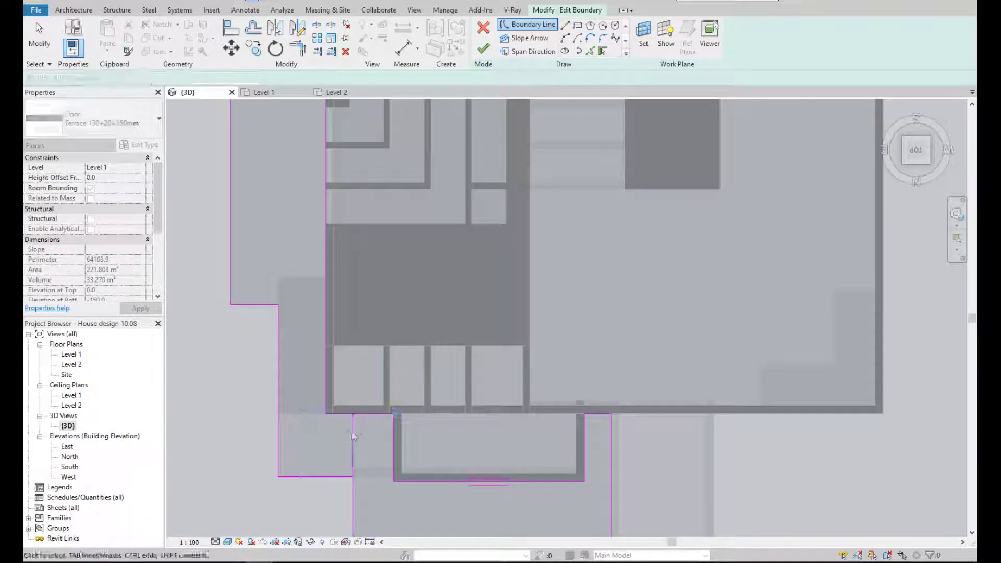
pyautogui.click(353, 427)
pyautogui.press('Escape')
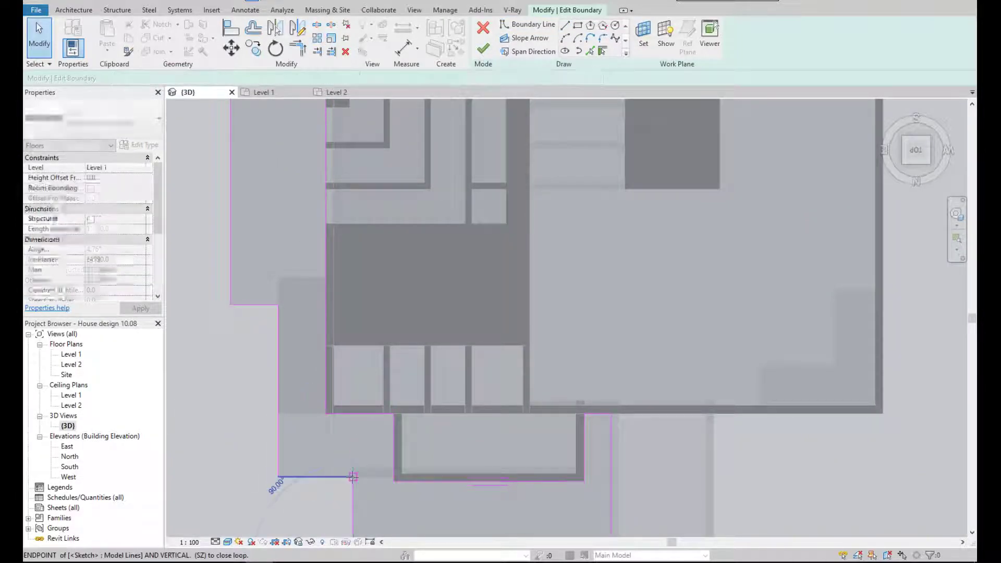
pyautogui.scroll(-2, 436, 454)
# Step: Finish the terrace floor outline, then select the floor and view it from the back
pyautogui.click(484, 51)
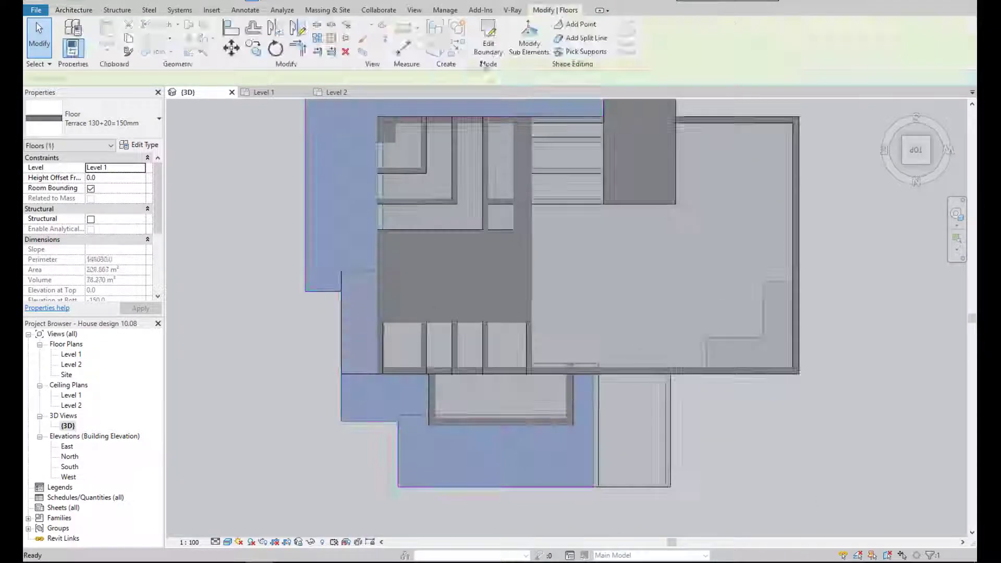
pyautogui.keyDown('shift'); pyautogui.moveTo(522, 208); pyautogui.dragTo(548, 155, button='middle'); pyautogui.keyUp('shift')
pyautogui.scroll(2, 740, 318)
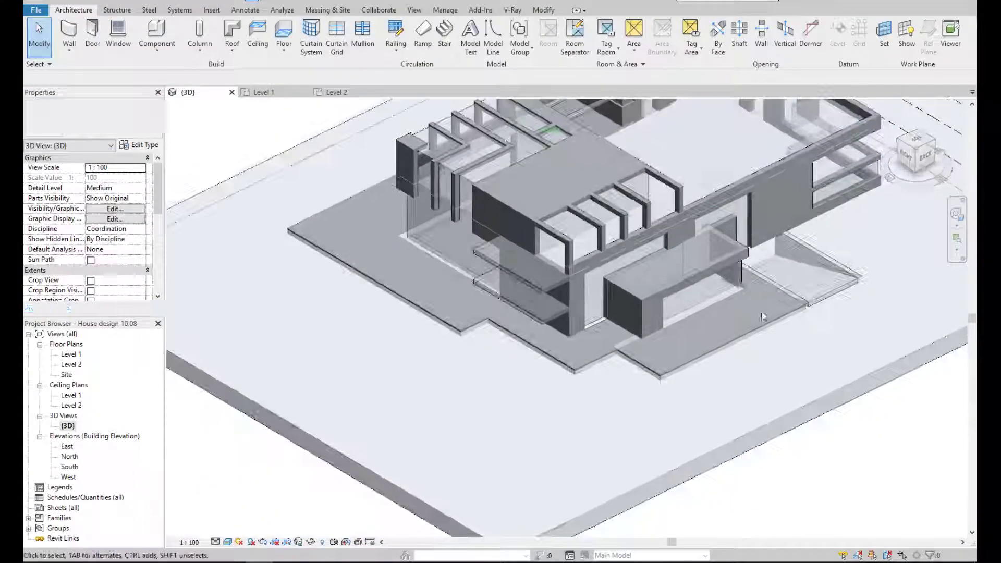
pyautogui.scroll(3, 741, 318)
pyautogui.click(740, 318)
pyautogui.click(924, 162)
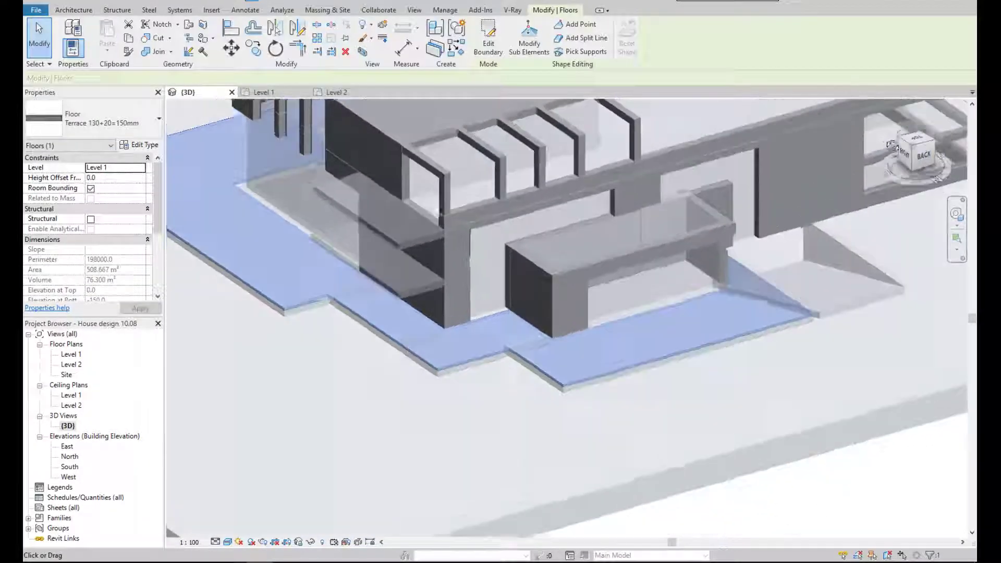
# Step: Align the floor edge twice so its Height Offset drops to -300, then return to a corner view
pyautogui.click(253, 48)
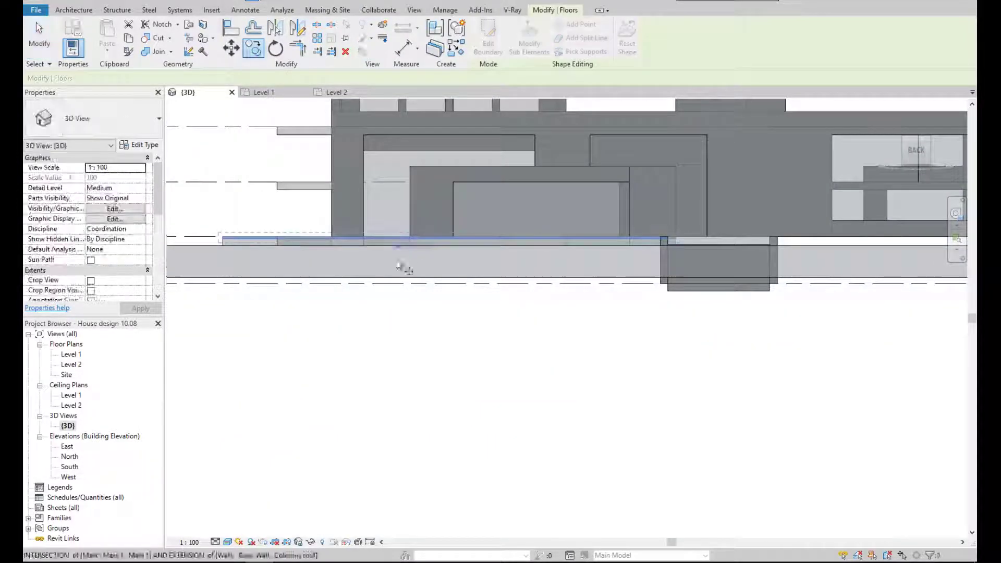
pyautogui.scroll(3, 417, 246)
pyautogui.scroll(2, 440, 224)
pyautogui.click(442, 225)
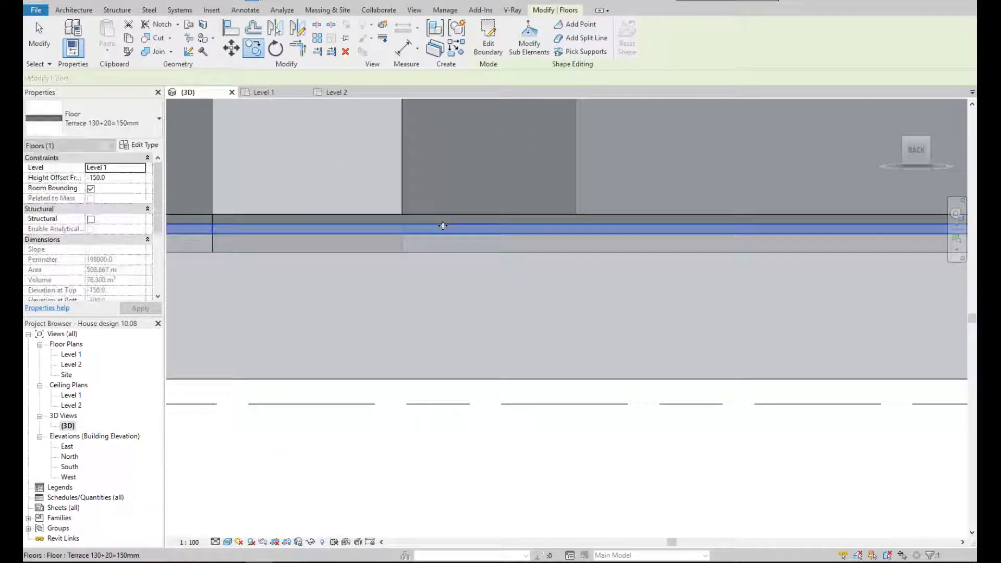
pyautogui.press('Escape')
pyautogui.click(254, 49)
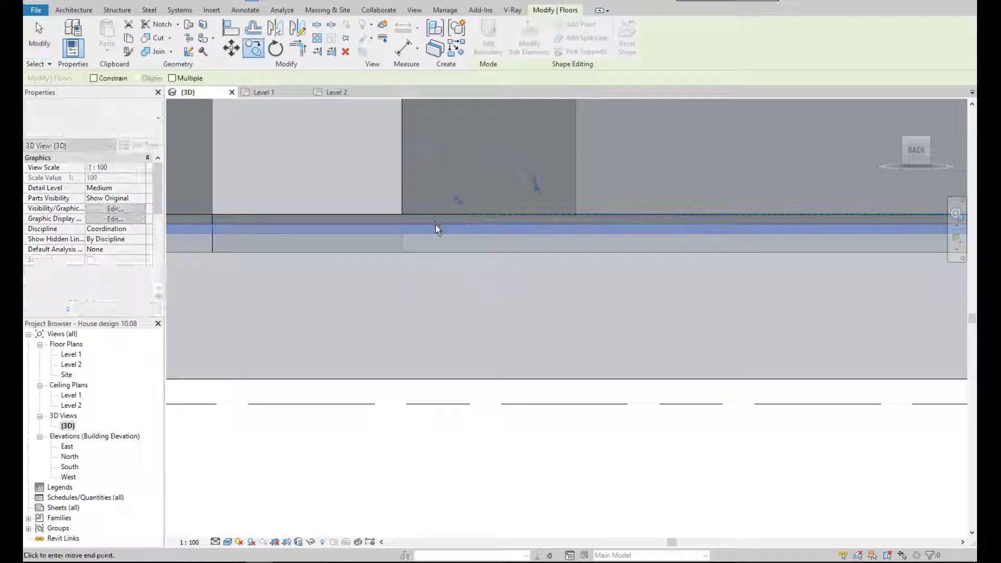
pyautogui.click(437, 238)
pyautogui.press('Escape')
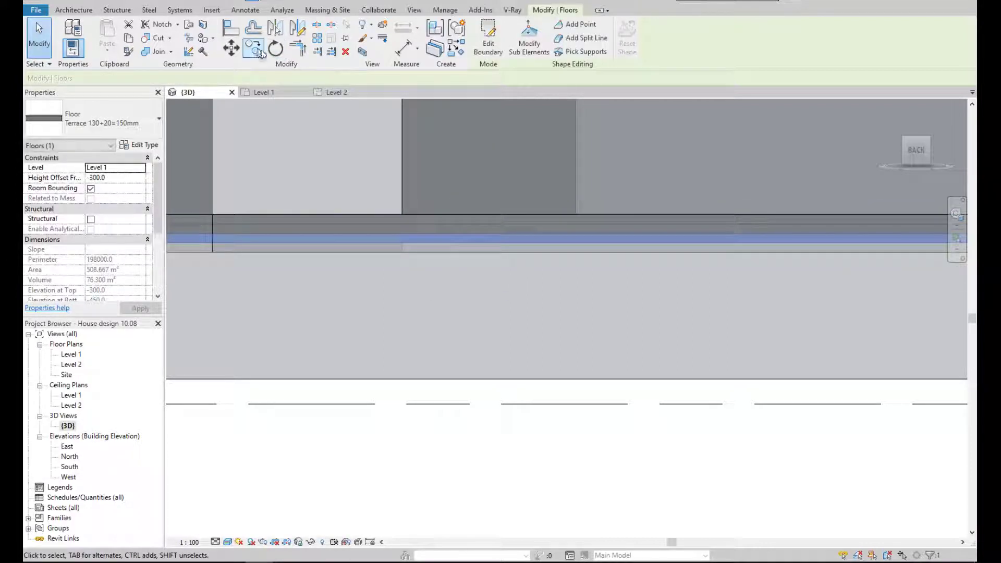
pyautogui.click(254, 49)
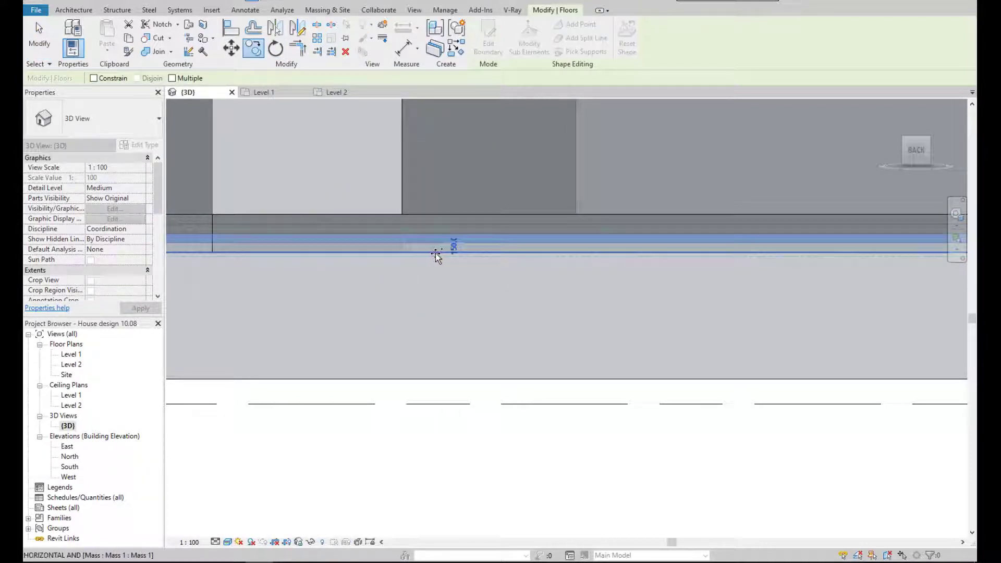
pyautogui.press('Escape')
pyautogui.scroll(-10, 436, 252)
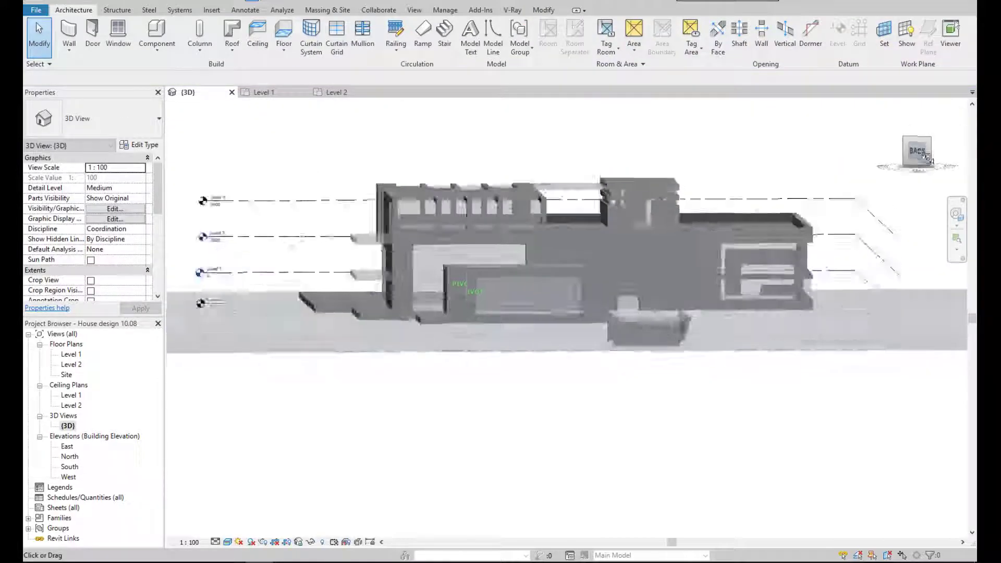
pyautogui.click(927, 159)
pyautogui.scroll(5, 753, 312)
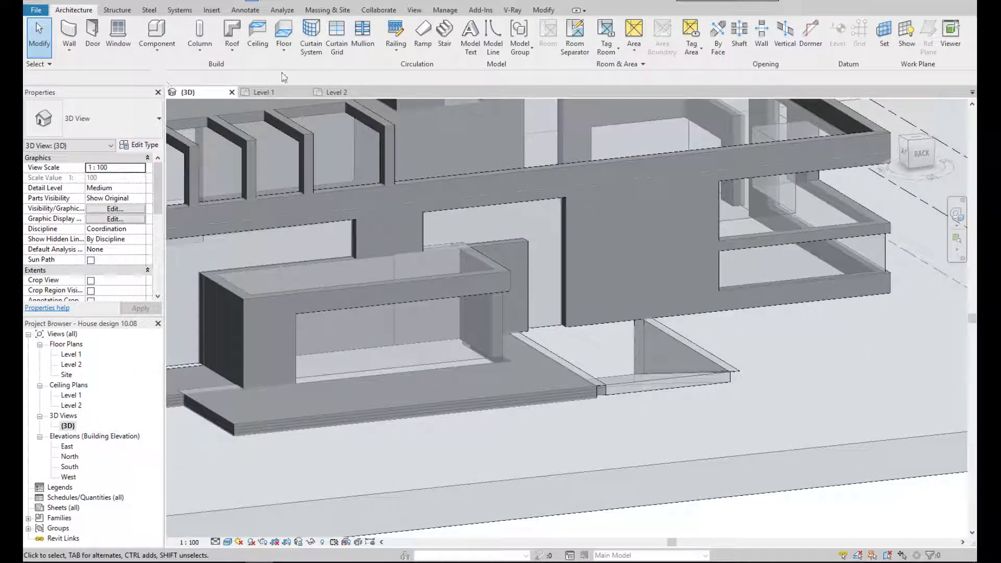
# Step: Start a roof by extrusion on the accepted level and duplicate its type as 'Ramp garage'
pyautogui.click(235, 51)
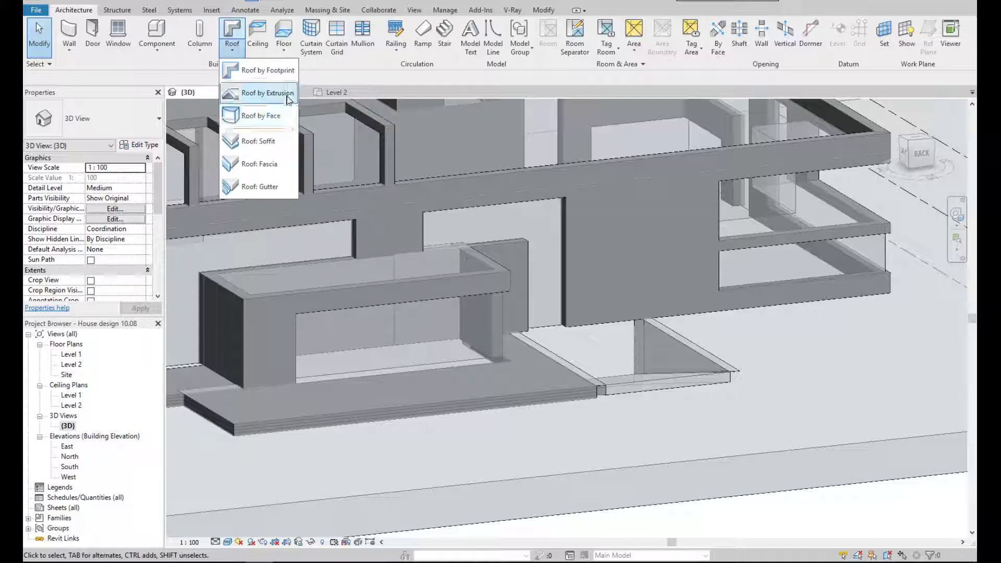
pyautogui.click(286, 95)
pyautogui.click(504, 301)
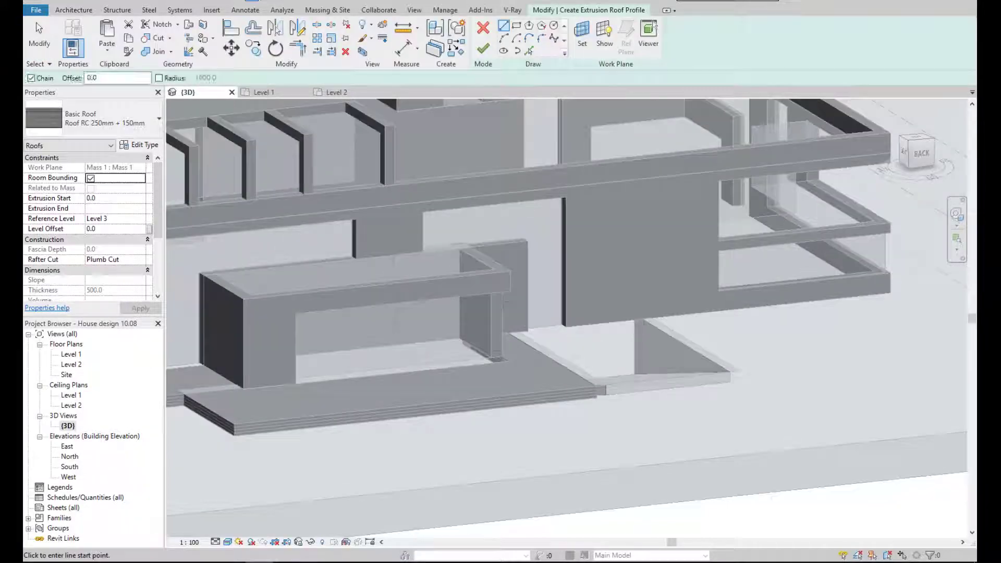
pyautogui.click(151, 150)
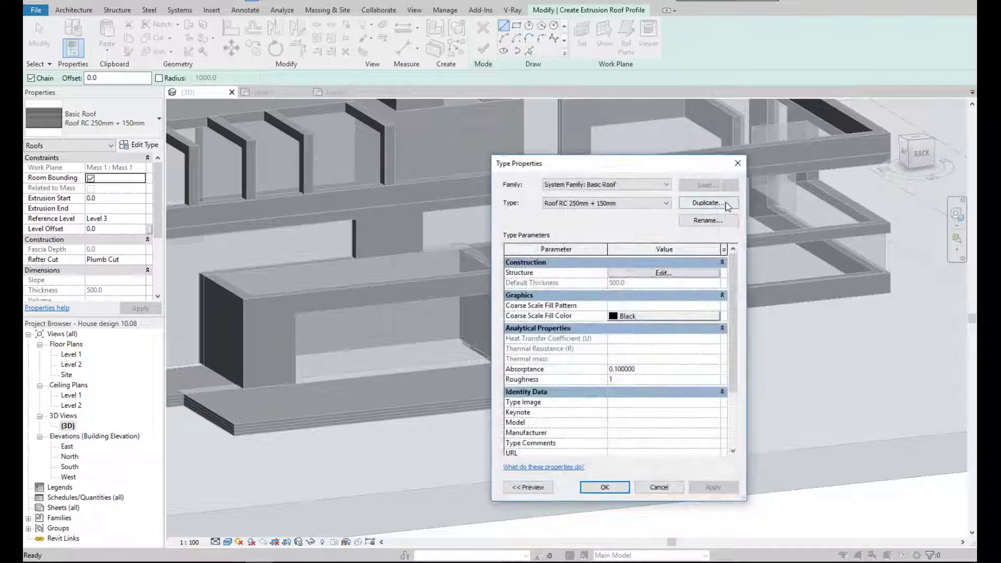
pyautogui.click(724, 206)
pyautogui.write('Ramp garage')
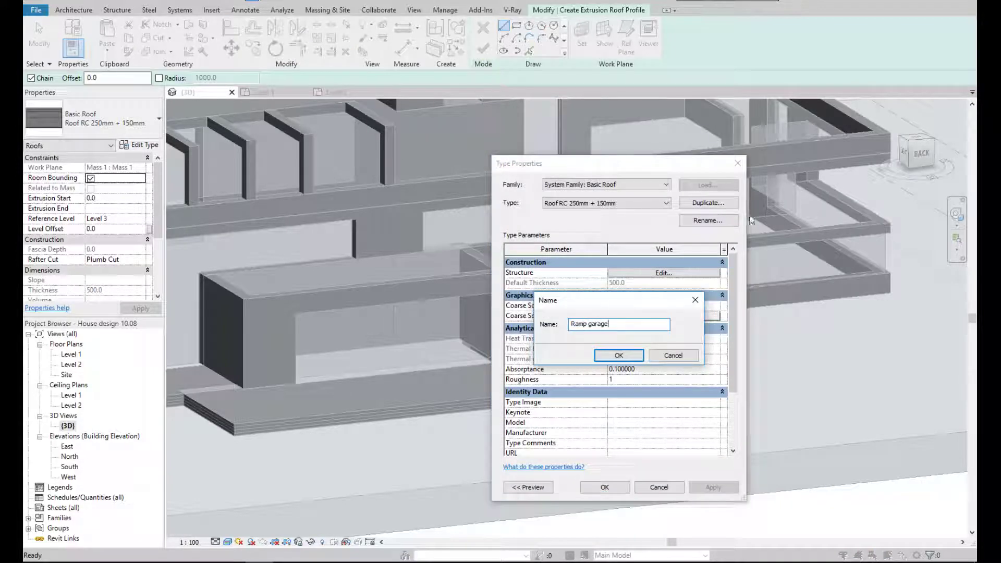
pyautogui.click(636, 357)
# Step: Delete the 150, 20 and 50 mm layers, leaving 30 and 250 mm layers
pyautogui.click(672, 274)
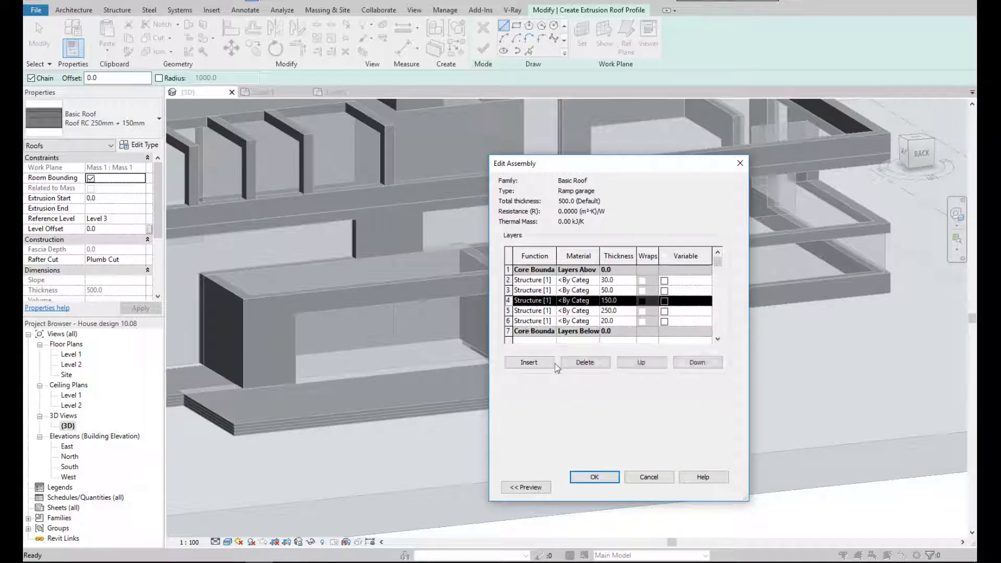
pyautogui.click(604, 367)
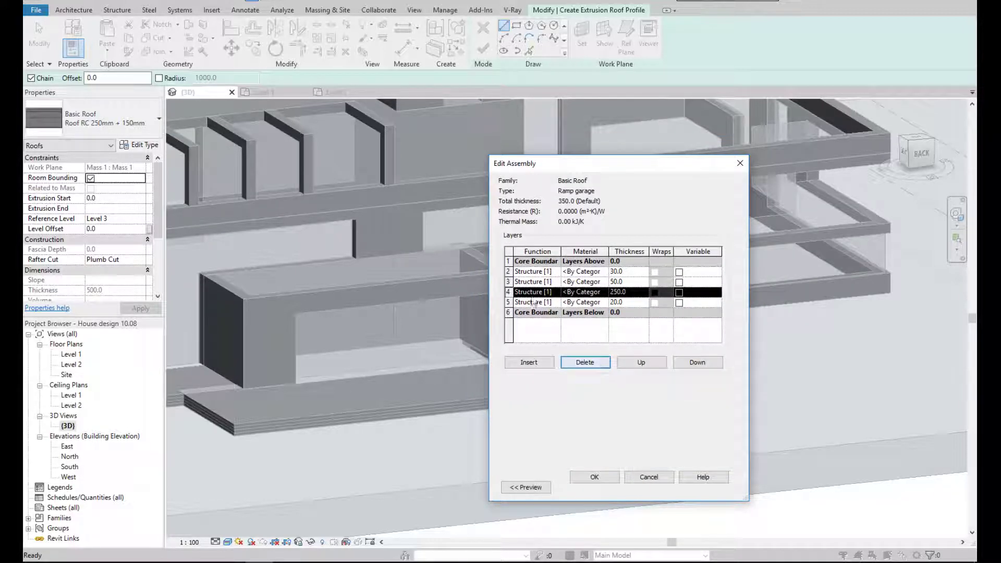
pyautogui.click(509, 302)
pyautogui.click(585, 362)
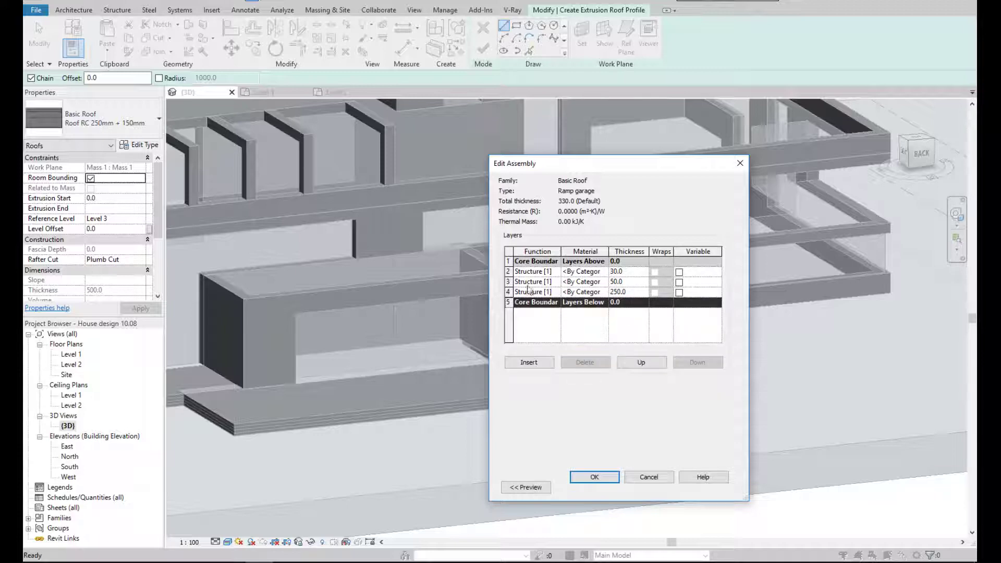
pyautogui.click(519, 286)
pyautogui.click(593, 365)
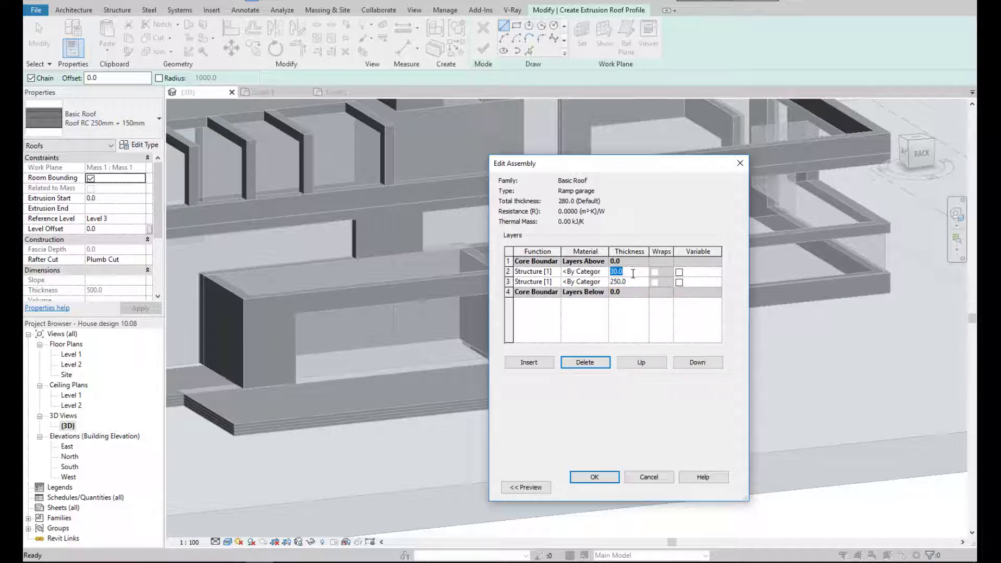
# Step: Confirm the Ramp garage layer thicknesses and apply the type settings
pyautogui.click(595, 477)
pyautogui.click(602, 483)
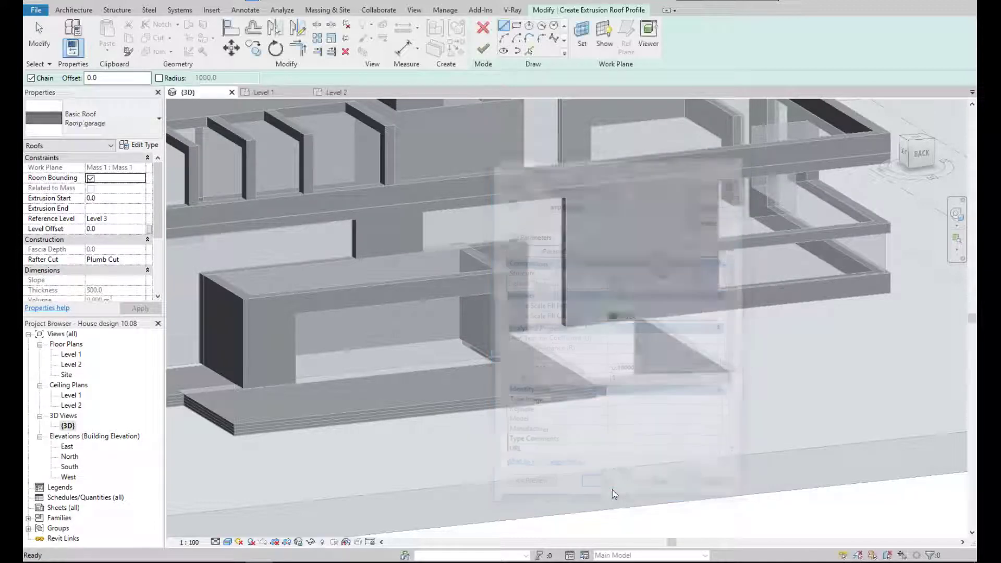
pyautogui.scroll(2, 710, 377)
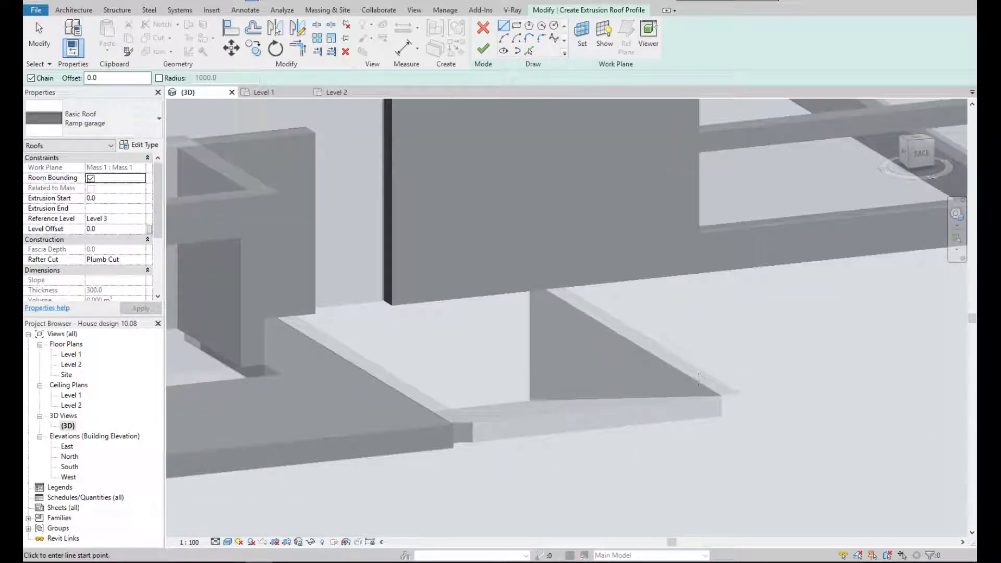
# Step: Start setting a new work plane and orbit to a tilted back view of the model
pyautogui.click(582, 32)
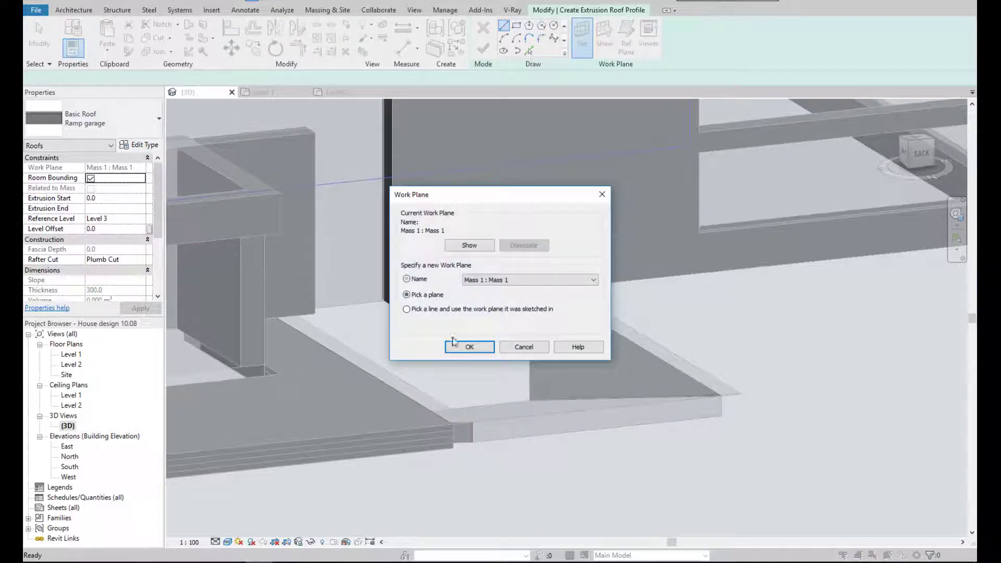
pyautogui.click(466, 347)
pyautogui.click(633, 344)
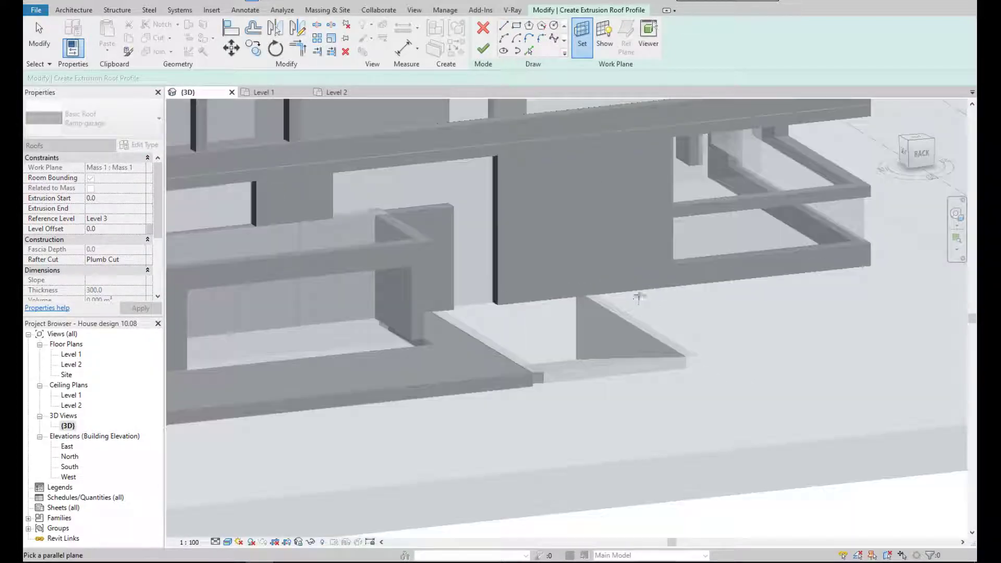
pyautogui.click(917, 158)
pyautogui.moveTo(882, 163)
pyautogui.mouseDown()
pyautogui.moveTo(933, 147)
pyautogui.moveTo(907, 156)
pyautogui.mouseUp()
# Step: Pick the garage wall face as the sketch work plane
pyautogui.click(582, 31)
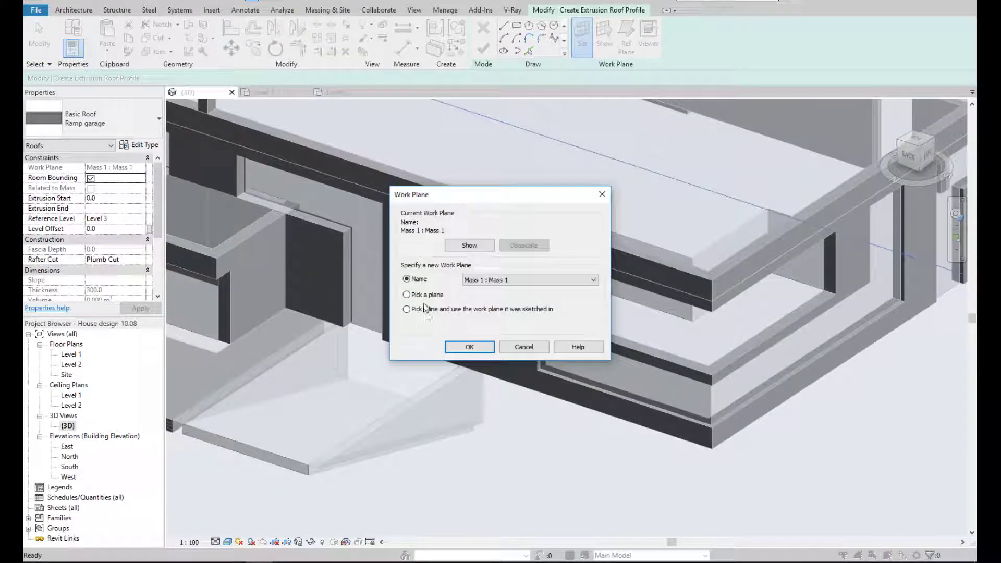
pyautogui.click(469, 347)
pyautogui.scroll(-3, 365, 391)
pyautogui.scroll(5, 297, 425)
pyautogui.scroll(3, 297, 425)
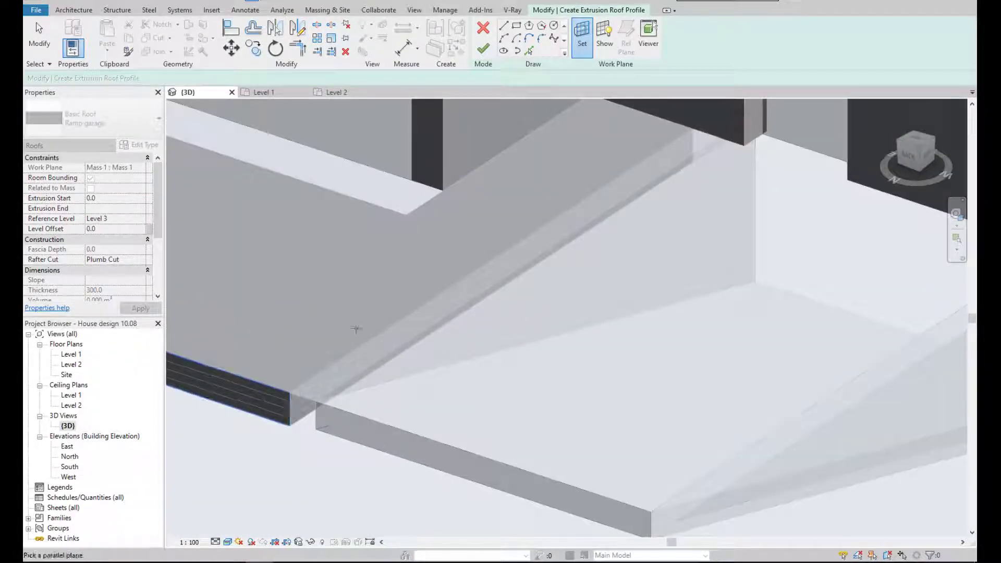
pyautogui.scroll(-2, 474, 289)
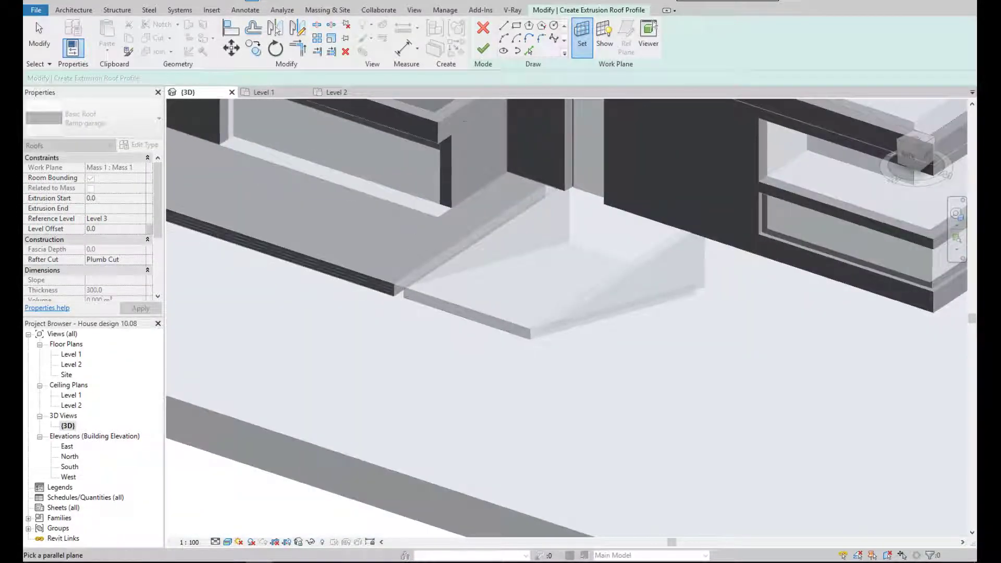
pyautogui.scroll(-3, 455, 107)
pyautogui.scroll(2, 443, 135)
pyautogui.scroll(-2, 433, 167)
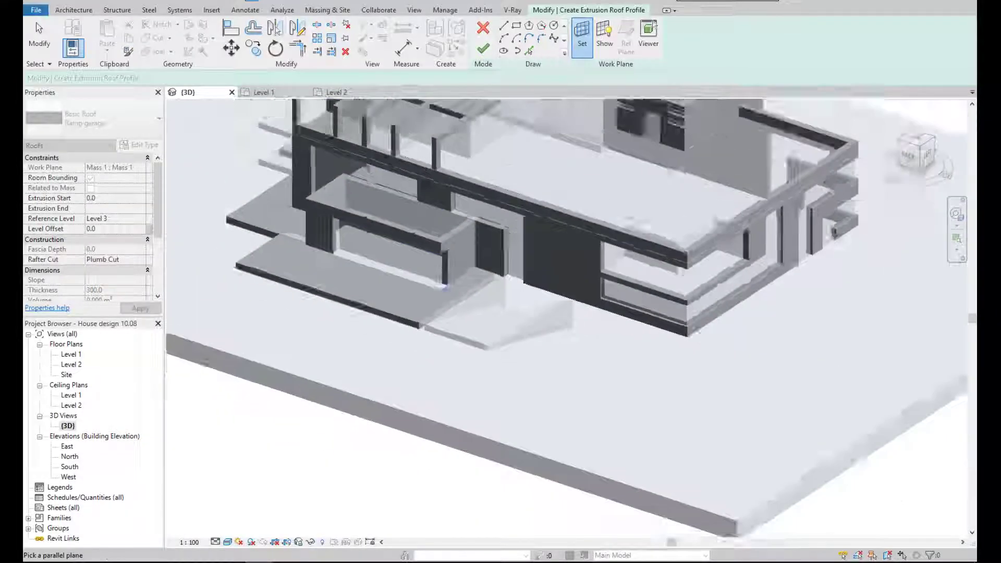
pyautogui.scroll(3, 417, 198)
pyautogui.scroll(3, 449, 267)
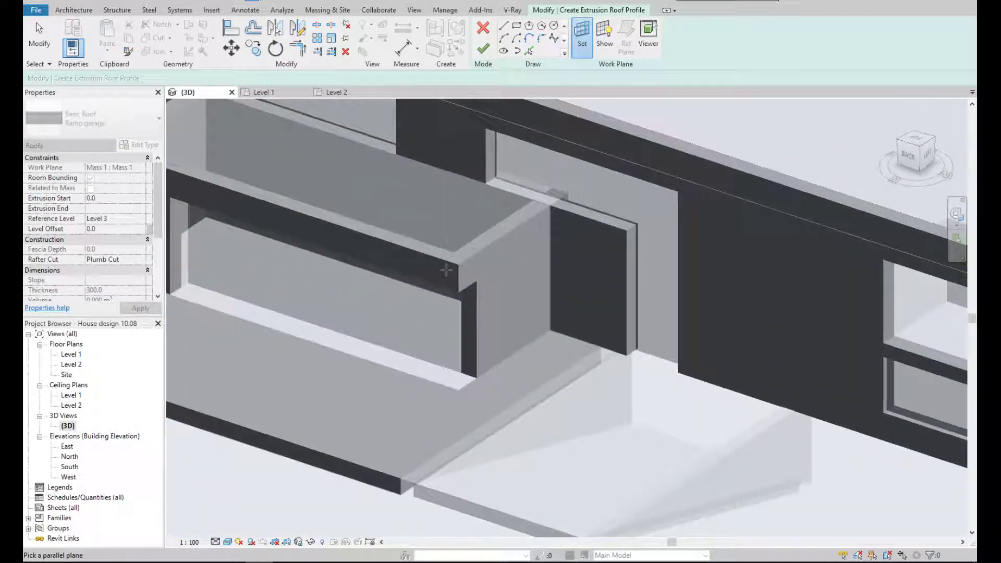
pyautogui.click(451, 268)
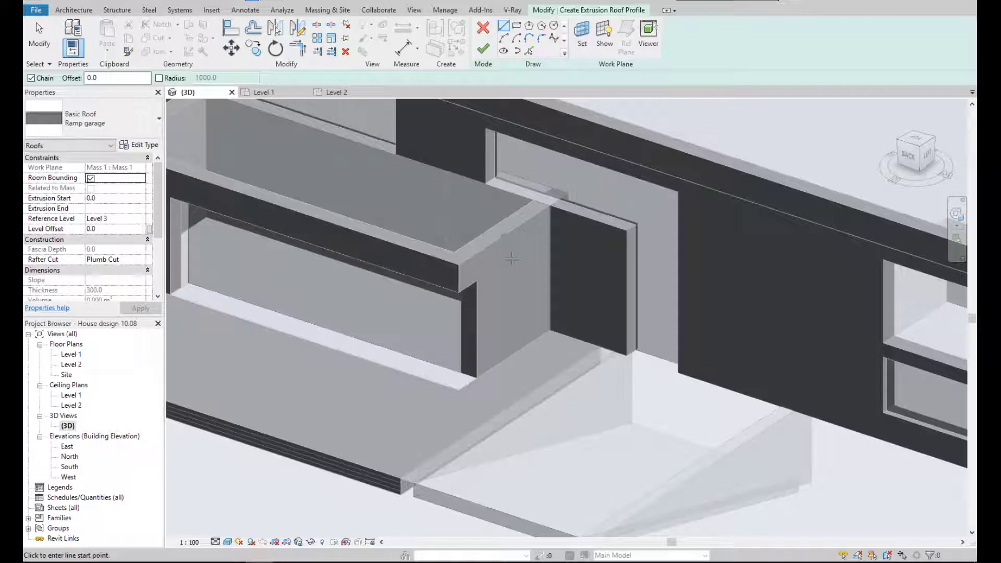
pyautogui.scroll(-1, 509, 261)
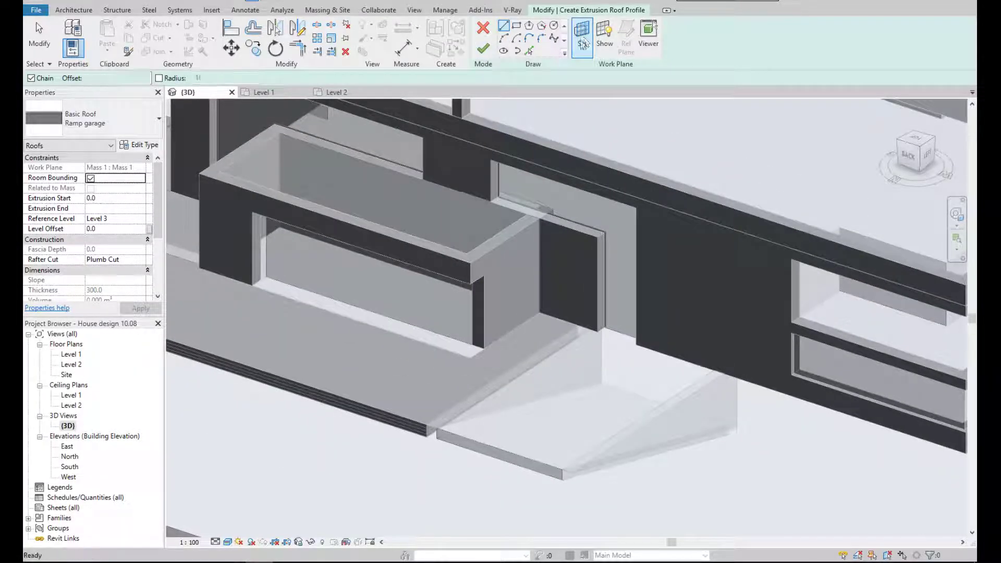
# Step: Confirm the work plane, keep the sketch, draw the sloped ramp profile and finish it
pyautogui.click(583, 43)
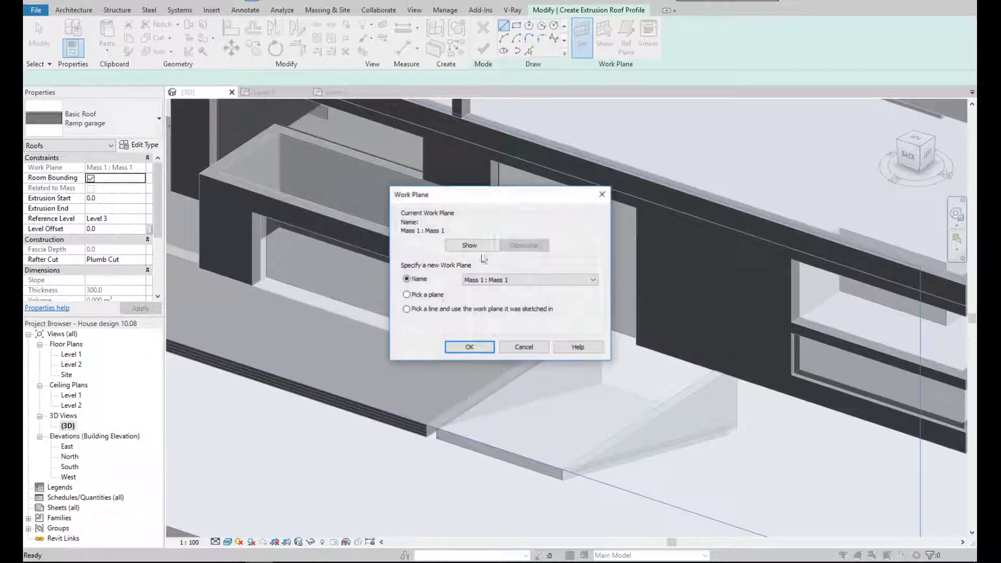
pyautogui.click(470, 346)
pyautogui.scroll(-5, 733, 271)
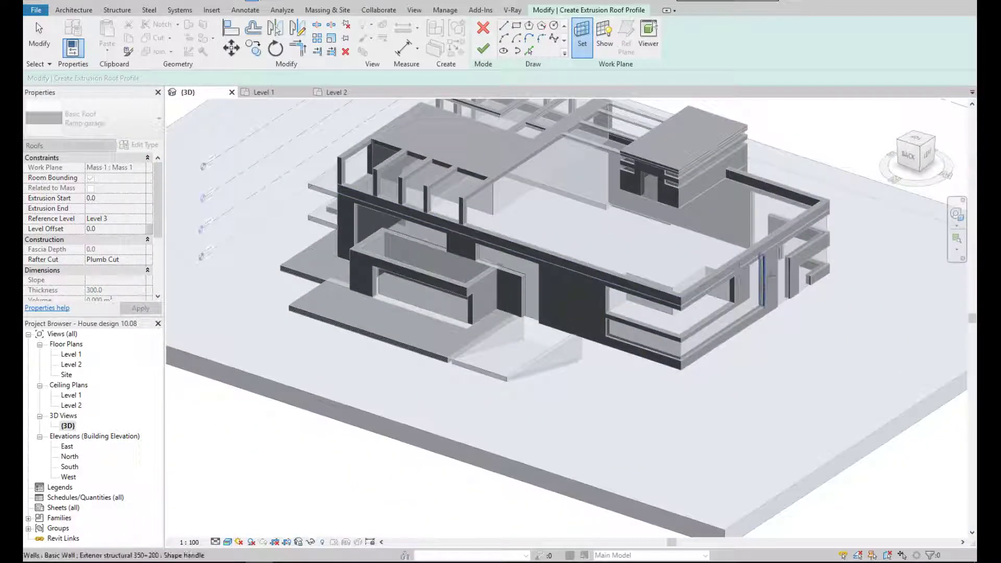
pyautogui.click(483, 30)
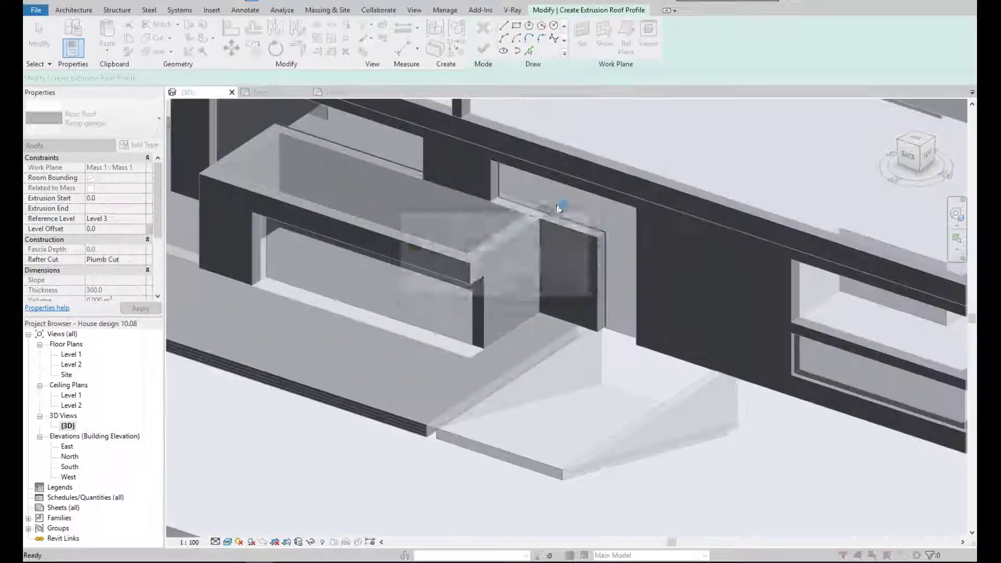
pyautogui.click(568, 291)
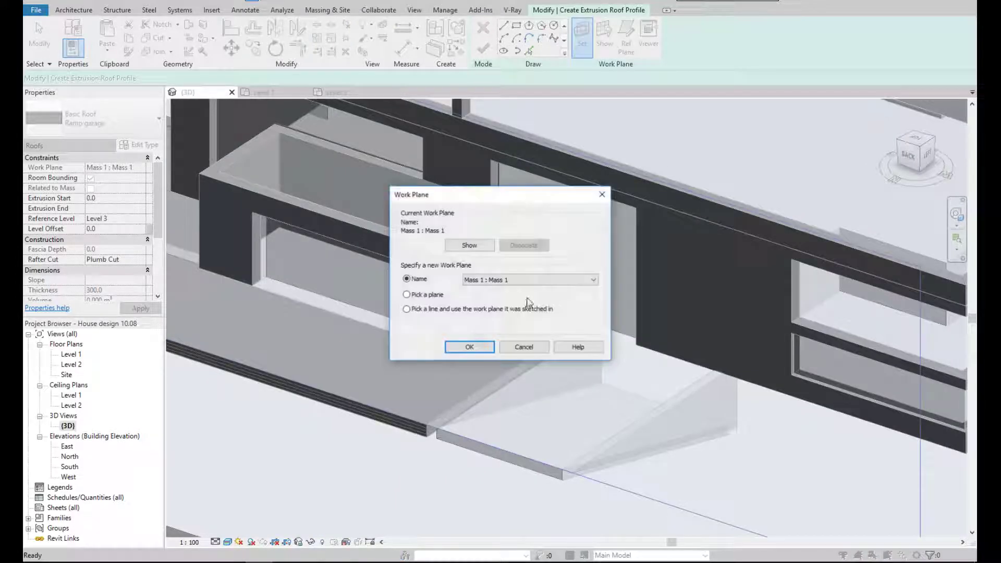
pyautogui.click(471, 347)
pyautogui.scroll(-5, 472, 344)
pyautogui.scroll(4, 472, 345)
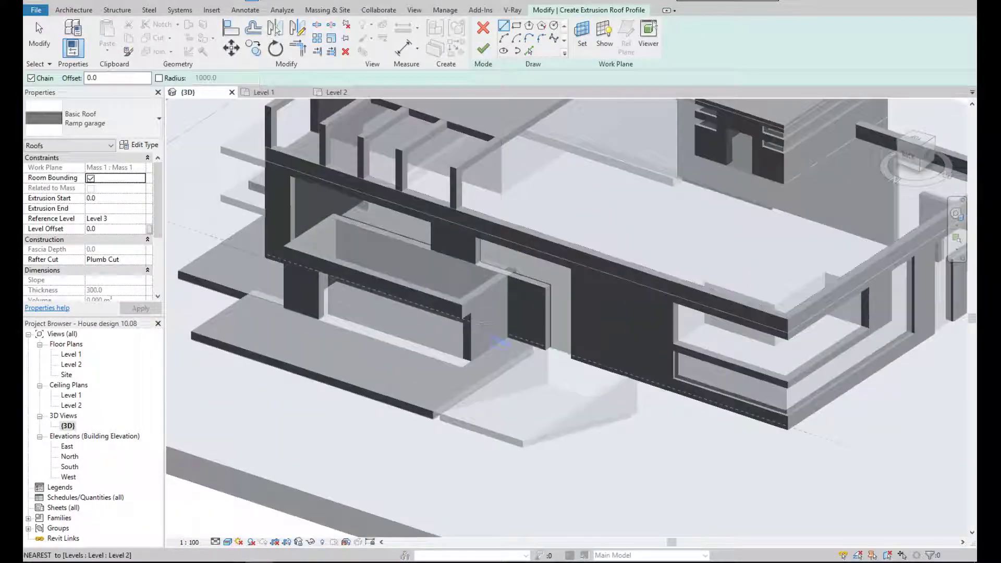
pyautogui.click(471, 361)
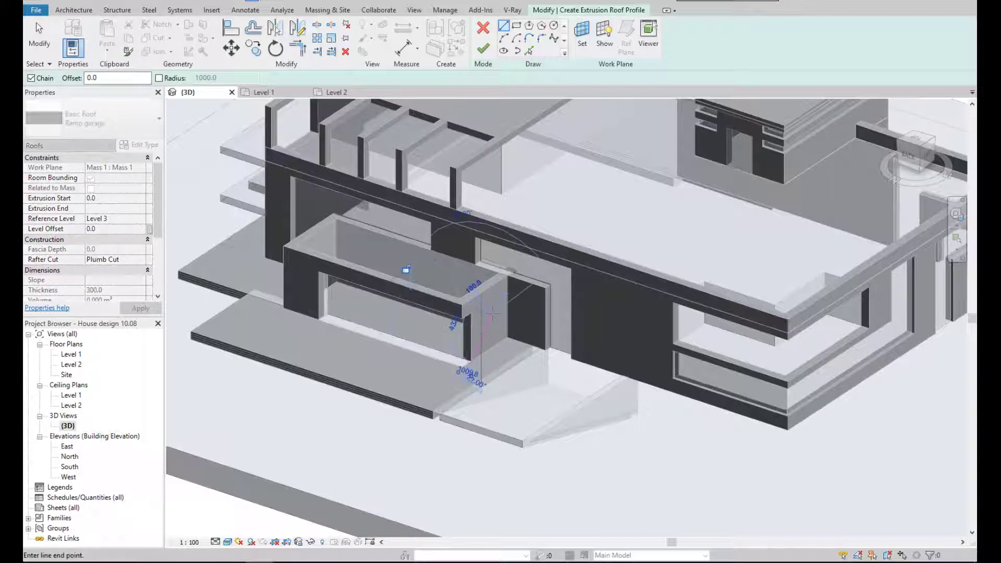
pyautogui.click(484, 48)
pyautogui.scroll(3, 490, 343)
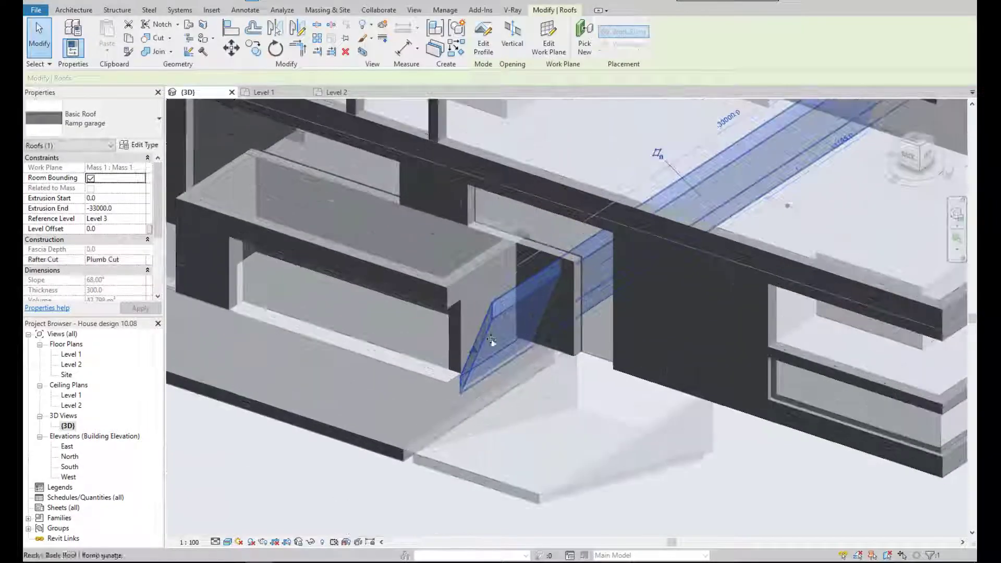
pyautogui.press('Escape')
# Step: Delete the sloped Ramp garage extrusion roof
pyautogui.click(503, 312)
pyautogui.press('Delete')
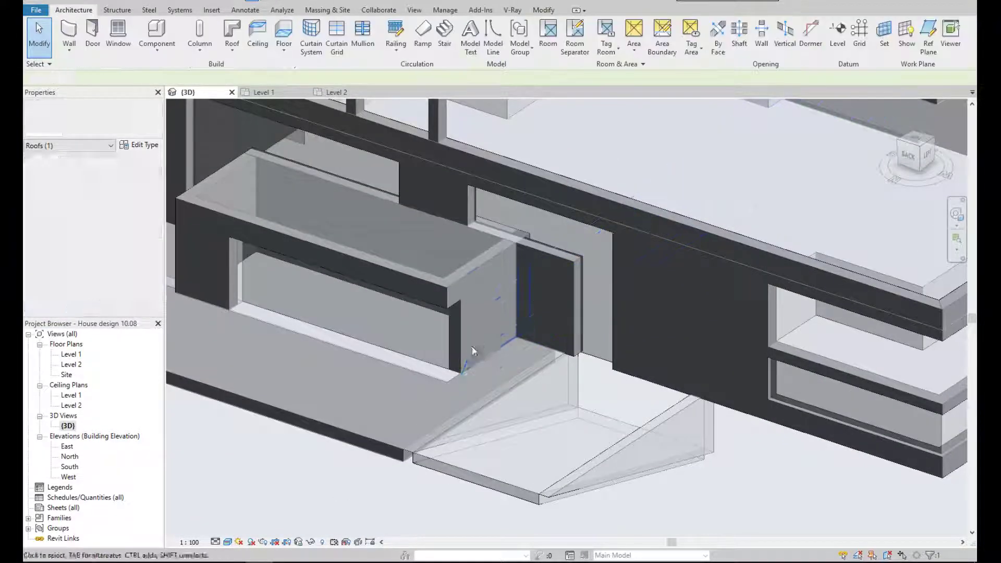
pyautogui.scroll(-5, 469, 324)
pyautogui.scroll(4, 464, 324)
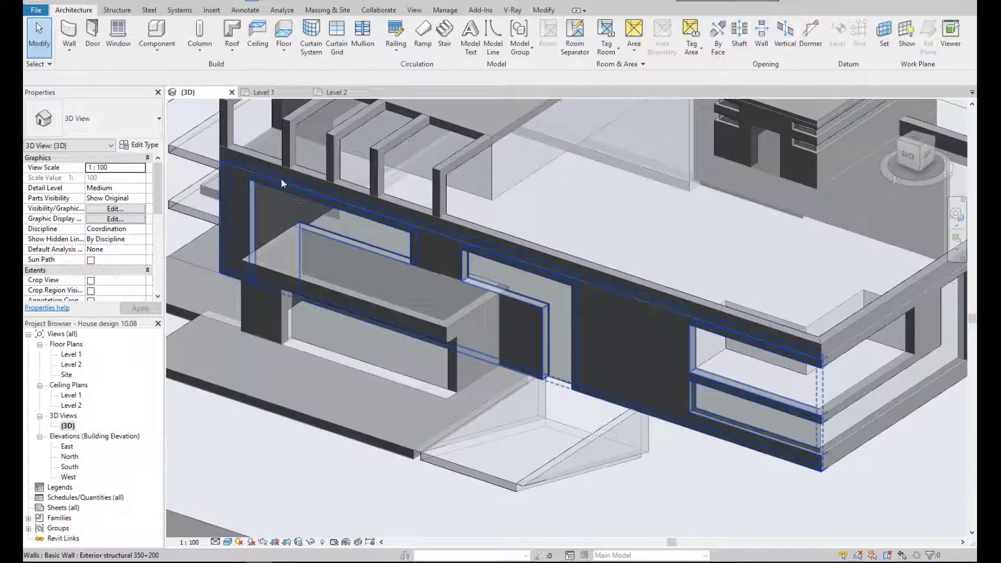
# Step: Start Roof by Face with the Roof RC 250mm + 150mm type
pyautogui.click(70, 49)
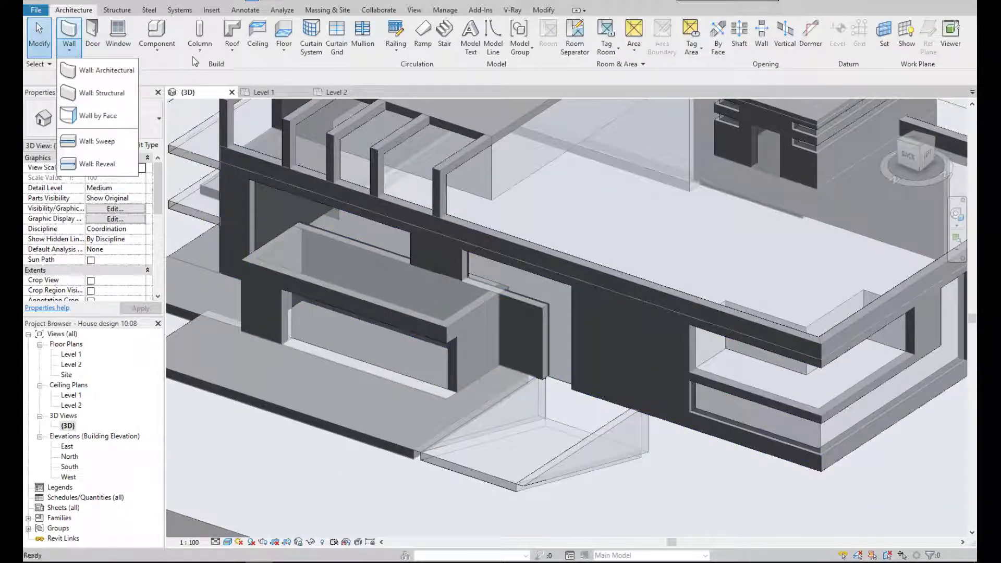
pyautogui.click(240, 54)
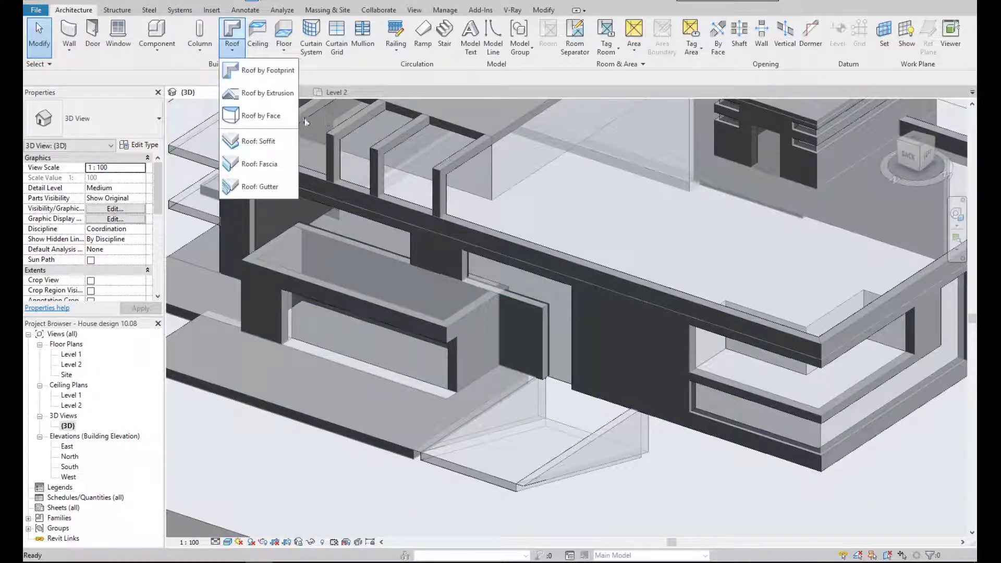
pyautogui.click(282, 123)
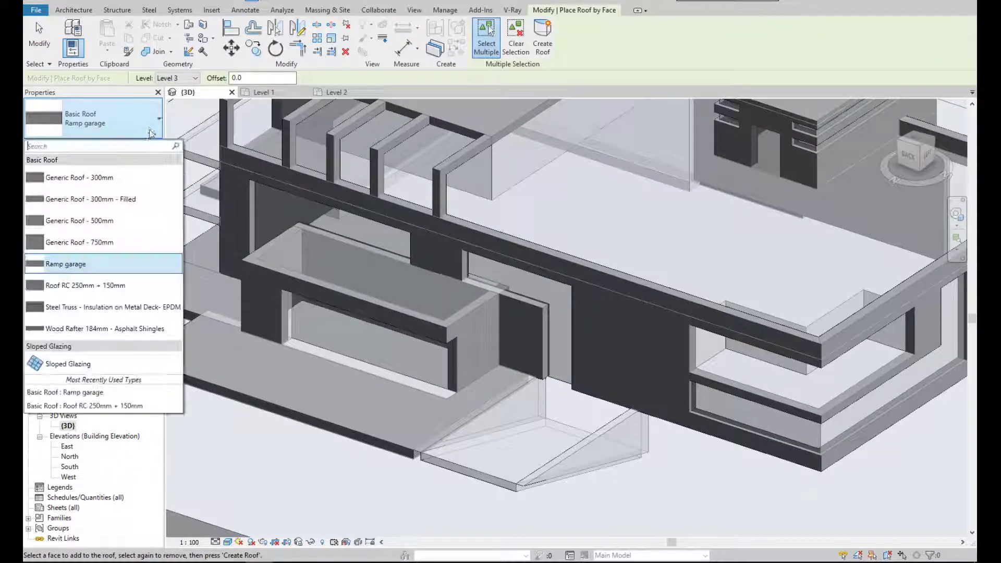
pyautogui.click(148, 125)
pyautogui.click(85, 285)
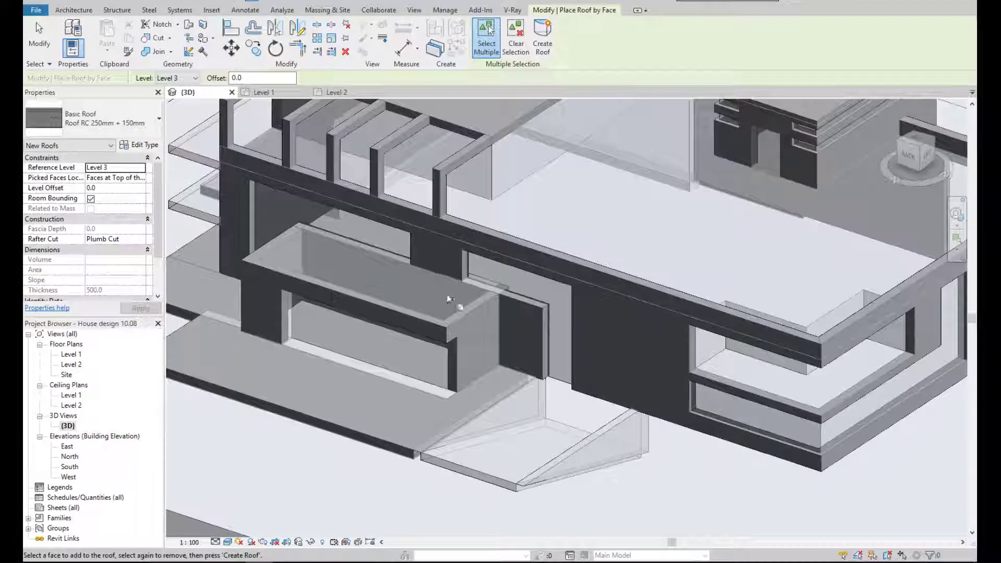
pyautogui.scroll(3, 468, 324)
# Step: Create the roof on the projecting front box's top face
pyautogui.click(468, 326)
pyautogui.scroll(-3, 468, 325)
pyautogui.scroll(-3, 524, 191)
pyautogui.click(542, 42)
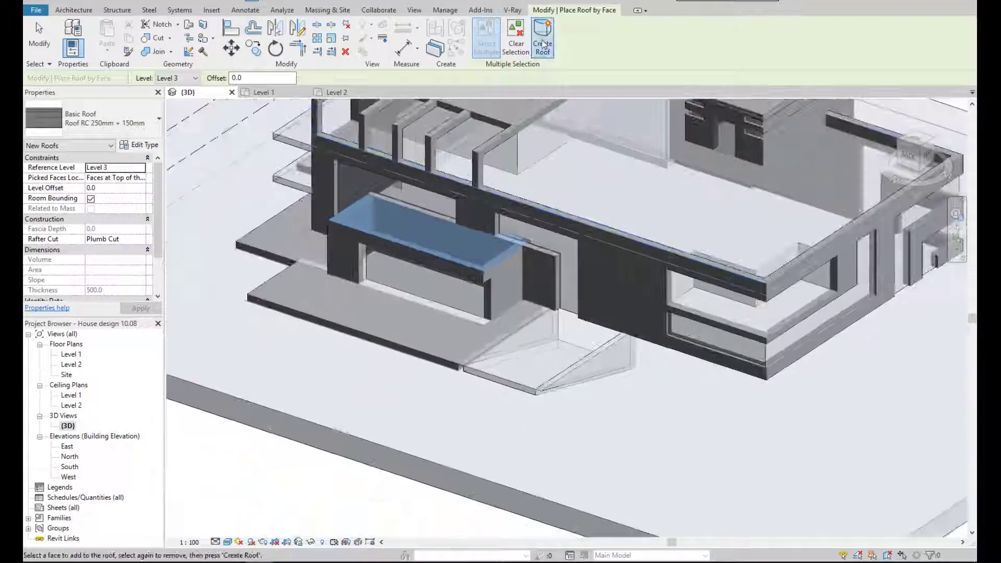
pyautogui.scroll(5, 332, 313)
pyautogui.press('Escape')
pyautogui.scroll(-3, 376, 321)
pyautogui.scroll(-3, 421, 327)
pyautogui.press('Escape')
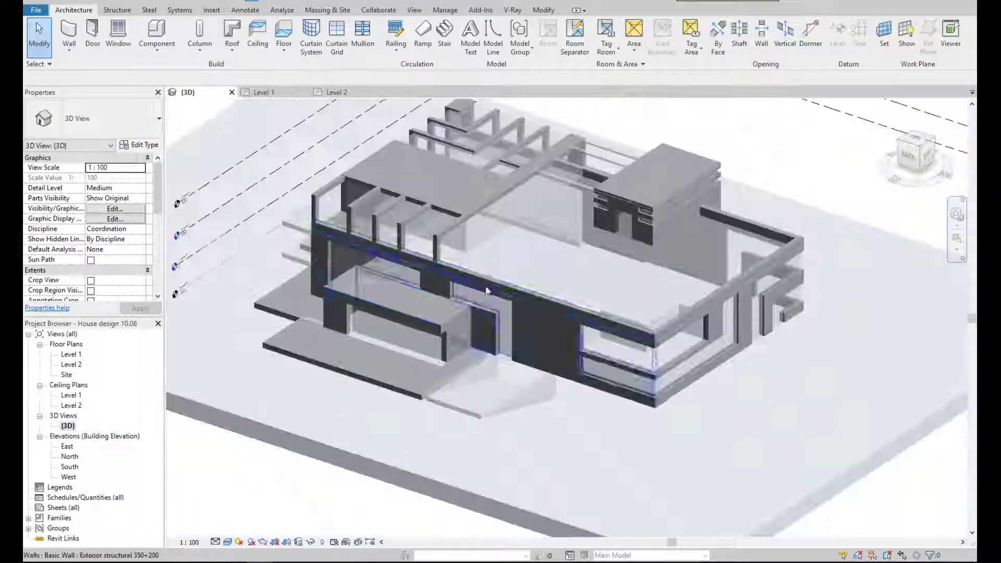
pyautogui.moveTo(914, 166); pyautogui.dragTo(293, 269)
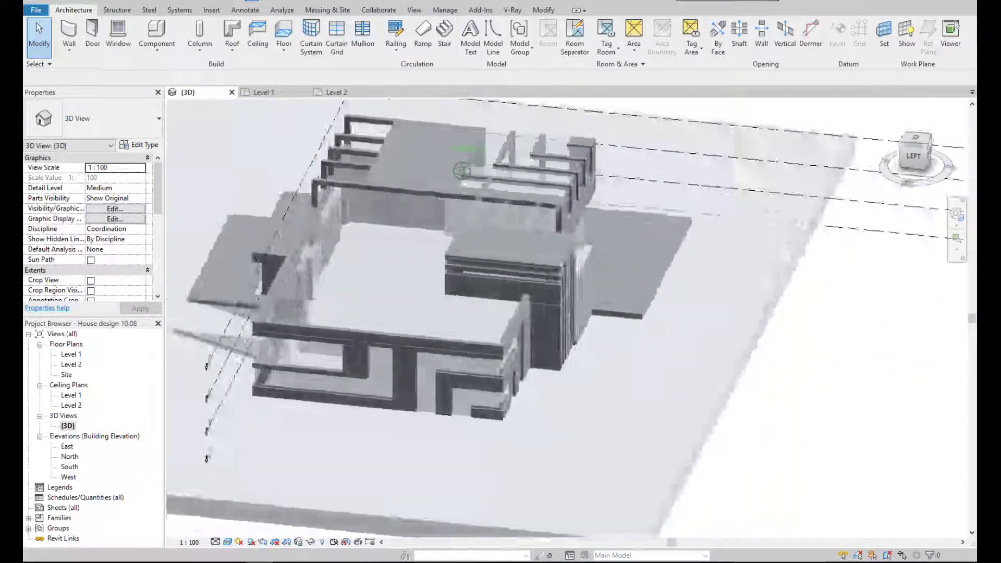
# Step: Zoom and orbit the 3D view in close to the front entrance wall fins
pyautogui.scroll(3, 292, 270)
pyautogui.scroll(-3, 292, 270)
pyautogui.scroll(-2, 417, 250)
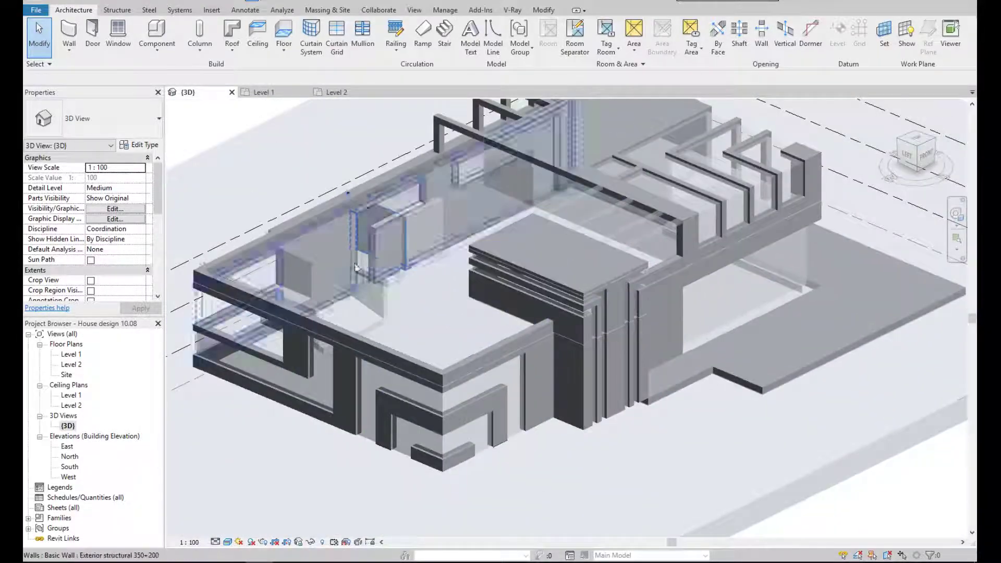
pyautogui.scroll(2, 695, 268)
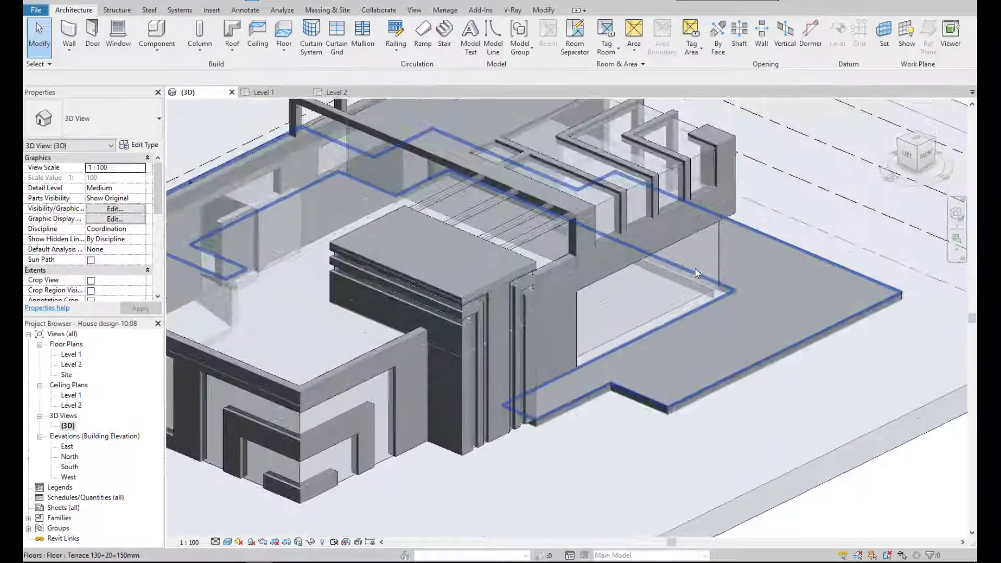
pyautogui.scroll(-2, 696, 268)
pyautogui.scroll(2, 568, 427)
pyautogui.scroll(2, 568, 427)
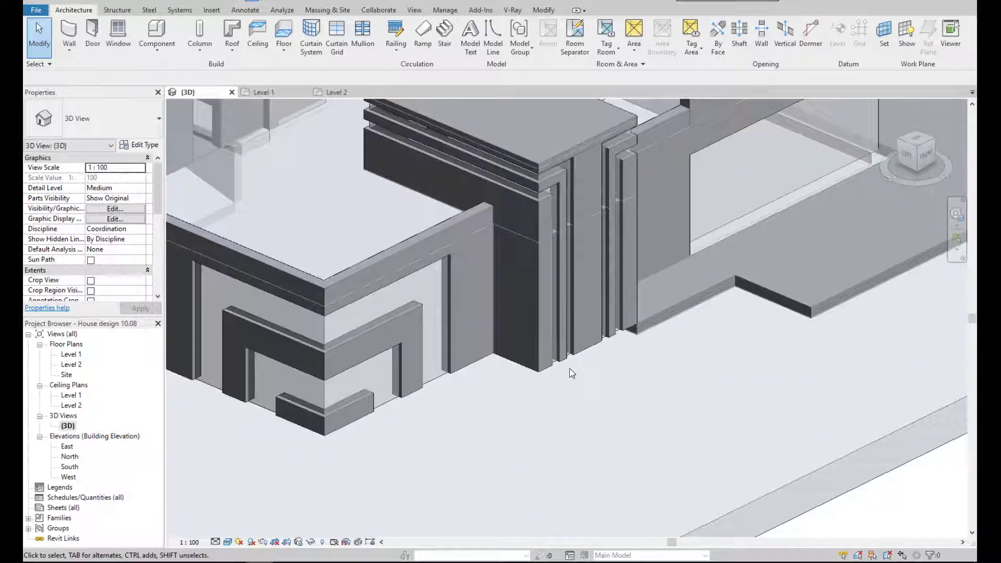
pyautogui.scroll(-2, 570, 368)
pyautogui.scroll(2, 562, 321)
pyautogui.scroll(-1, 562, 321)
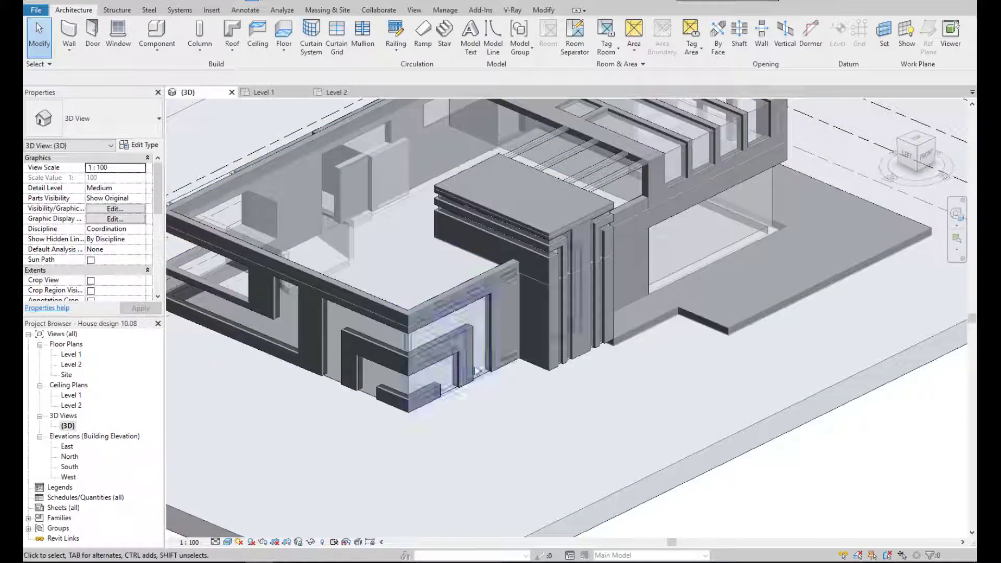
pyautogui.scroll(-3, 522, 261)
pyautogui.scroll(1, 521, 261)
pyautogui.moveTo(912, 159); pyautogui.dragTo(913, 172)
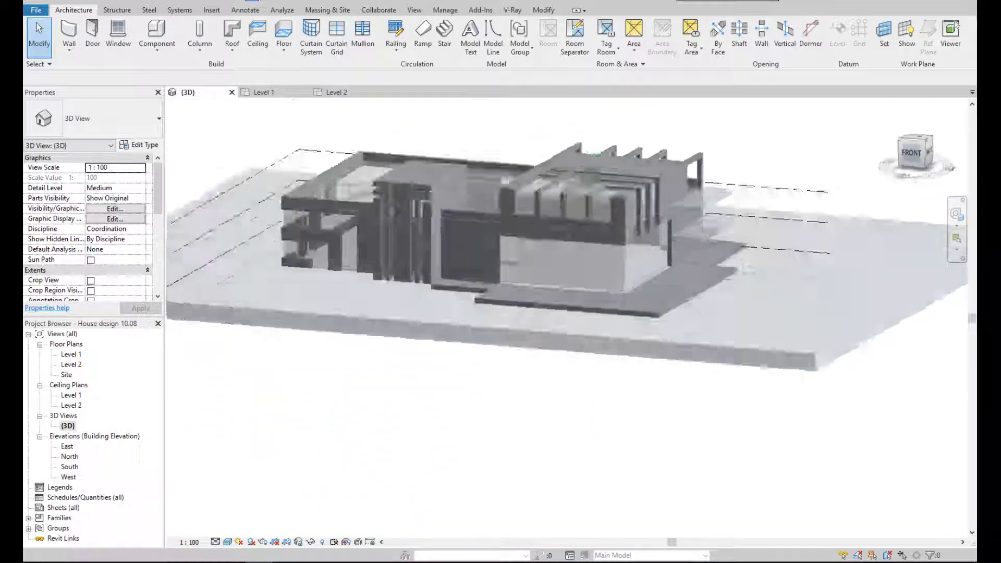
pyautogui.scroll(3, 395, 277)
pyautogui.scroll(3, 395, 277)
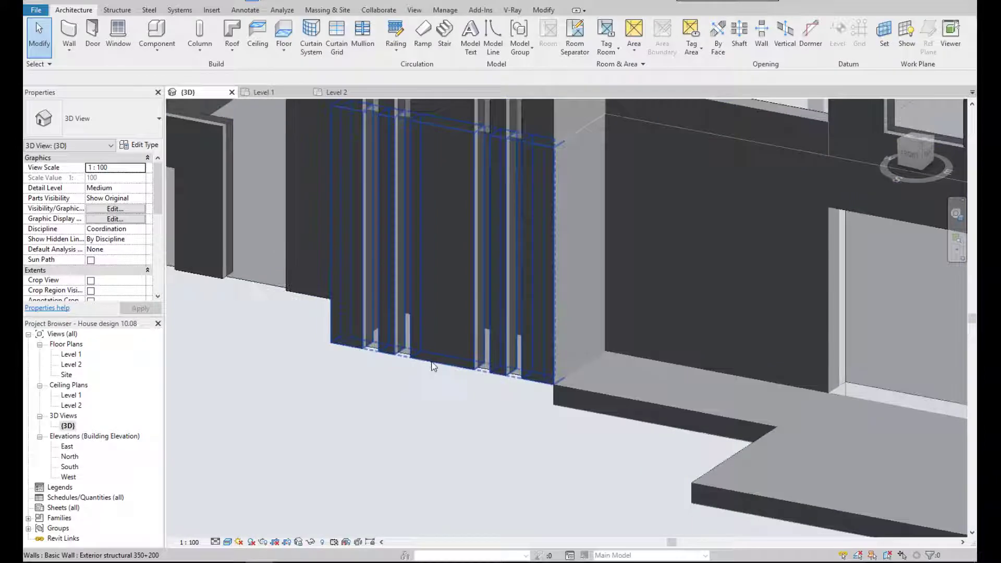
# Step: Move the fin wall's bottom profile lines down with MV, removing constraints
pyautogui.doubleClick(458, 358)
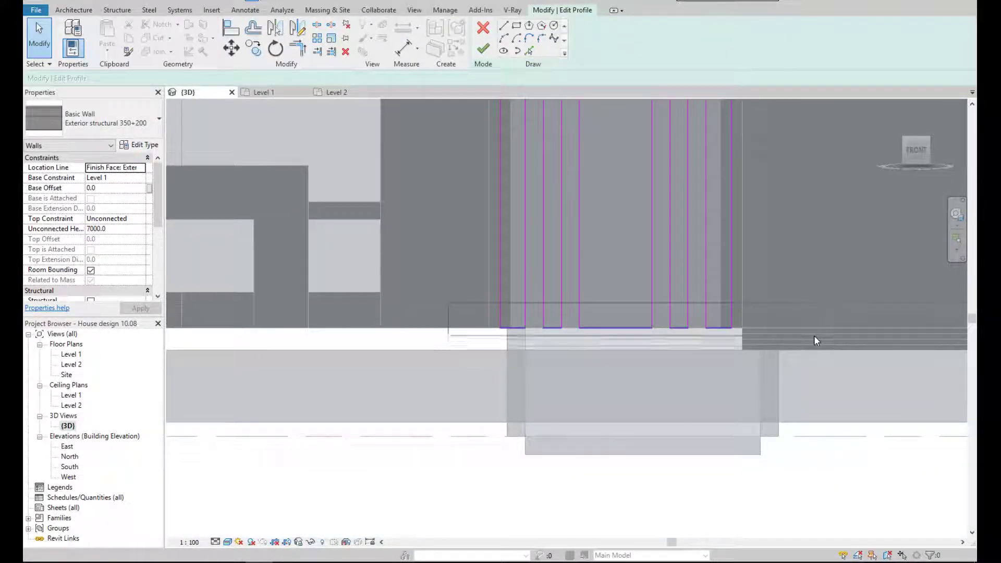
pyautogui.click(658, 239)
pyautogui.press('m')
pyautogui.press('v')
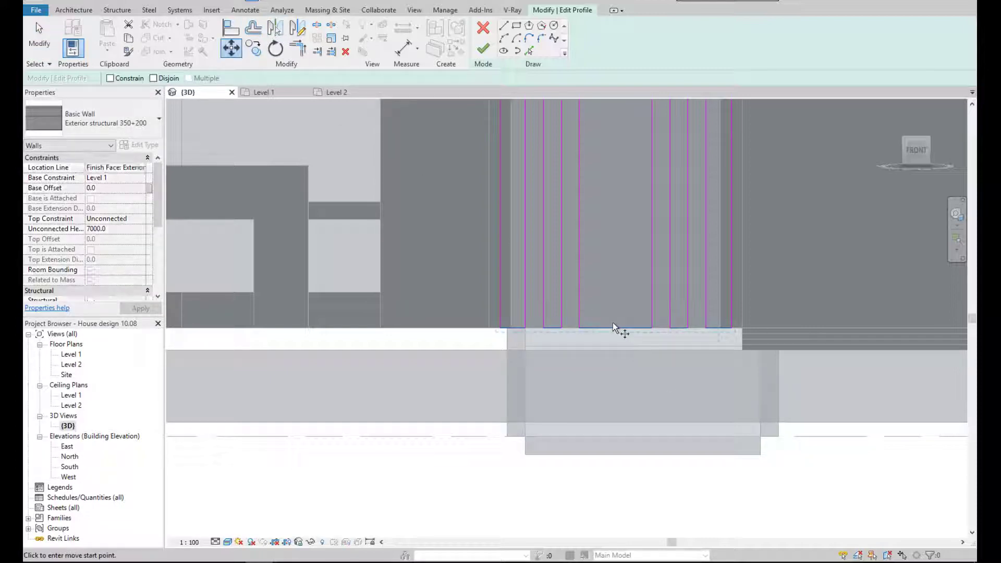
pyautogui.click(615, 329)
pyautogui.click(615, 352)
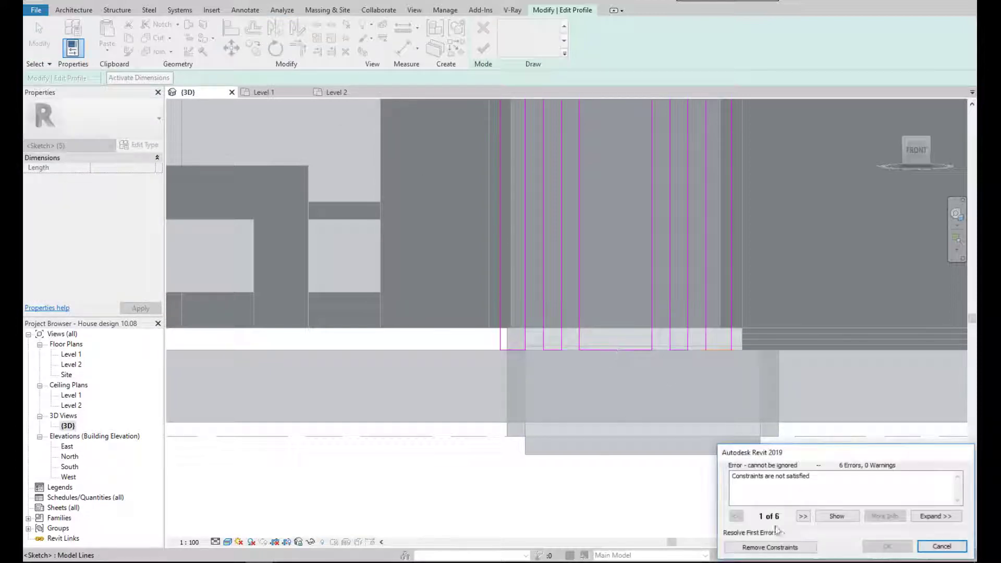
pyautogui.click(771, 547)
pyautogui.click(483, 49)
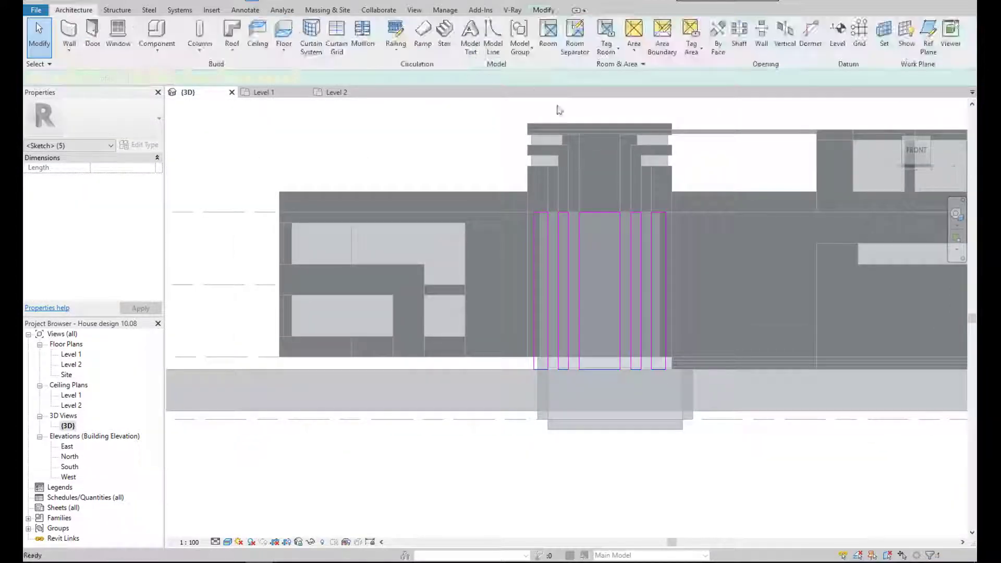
# Step: Edit the profile of the front wall with openings, viewed straight from the front
pyautogui.scroll(-2, 443, 261)
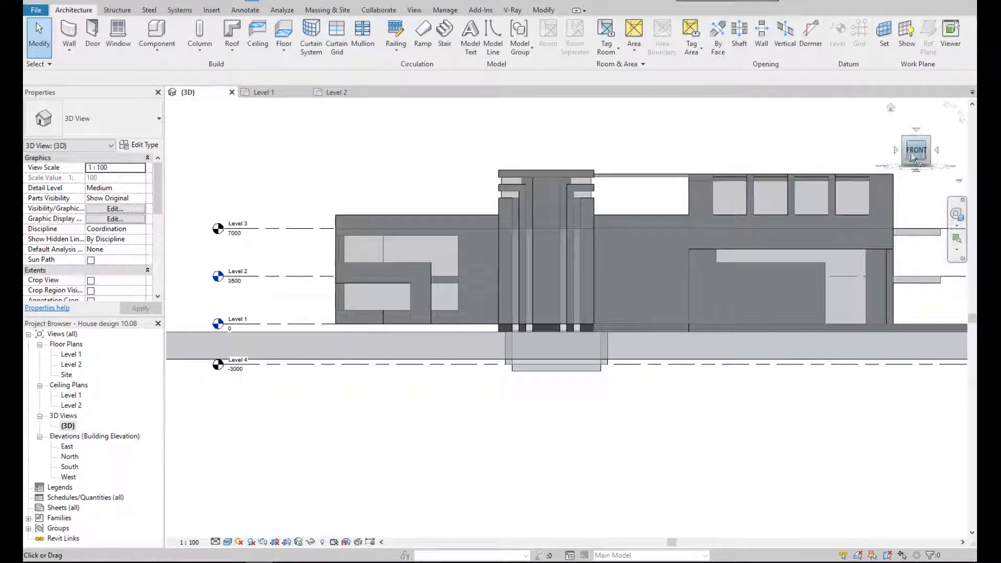
pyautogui.keyDown('shift'); pyautogui.moveTo(889, 168); pyautogui.dragTo(472, 250, button='middle'); pyautogui.keyUp('shift')
pyautogui.scroll(5, 471, 249)
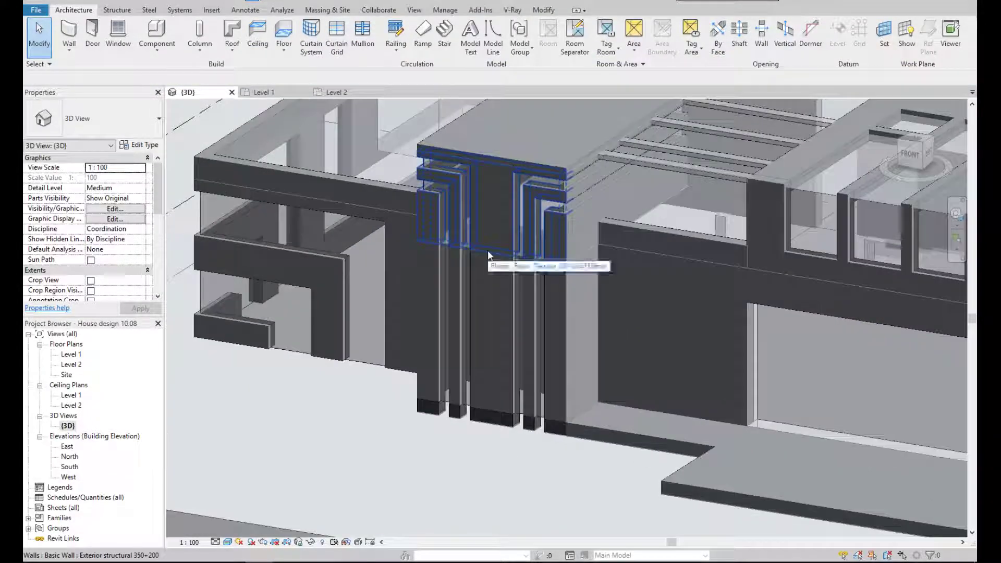
pyautogui.scroll(-3, 487, 251)
pyautogui.scroll(-2, 396, 365)
pyautogui.scroll(-2, 418, 422)
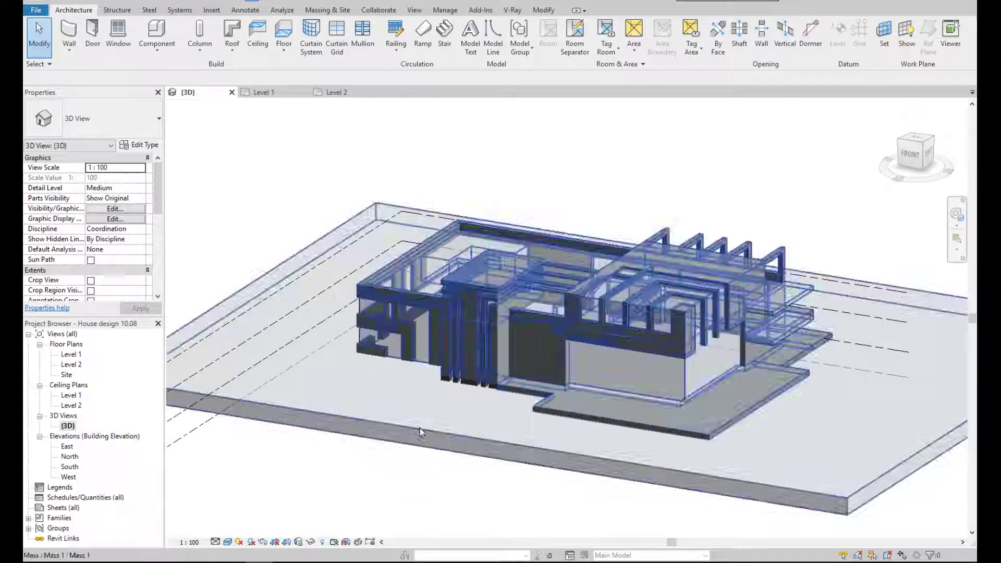
pyautogui.scroll(2, 446, 358)
pyautogui.scroll(2, 449, 355)
pyautogui.scroll(-1, 372, 390)
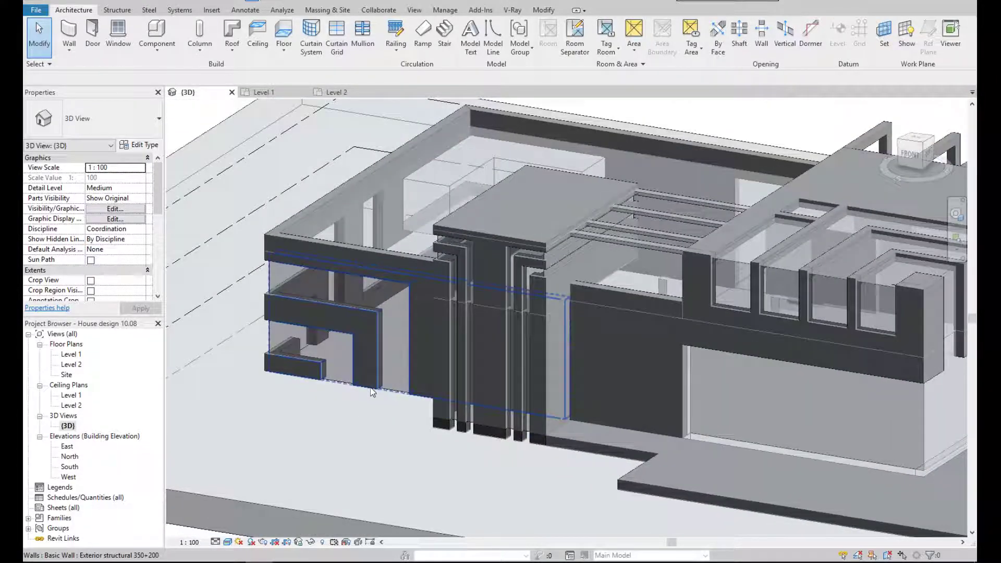
pyautogui.doubleClick(373, 390)
pyautogui.click(914, 157)
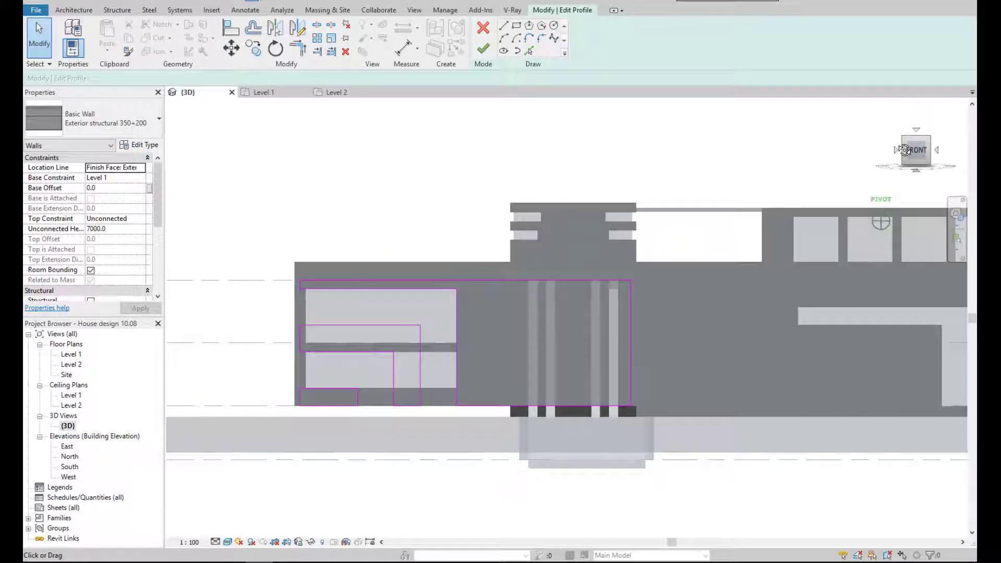
pyautogui.scroll(3, 566, 395)
# Step: Move the front wall's bottom profile line below Level 1, removing blocking constraints
pyautogui.click(566, 385)
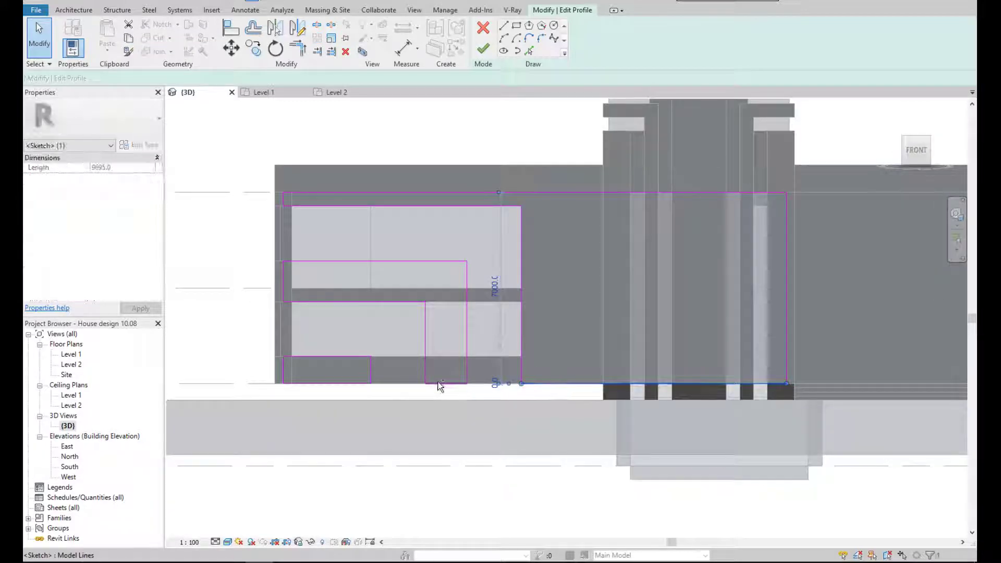
pyautogui.click(231, 49)
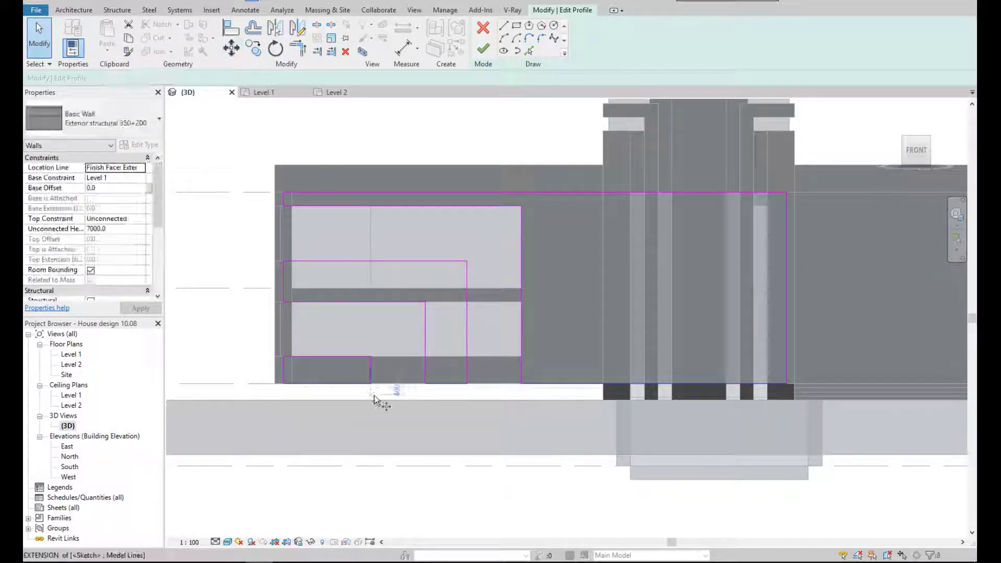
pyautogui.click(371, 383)
pyautogui.click(369, 400)
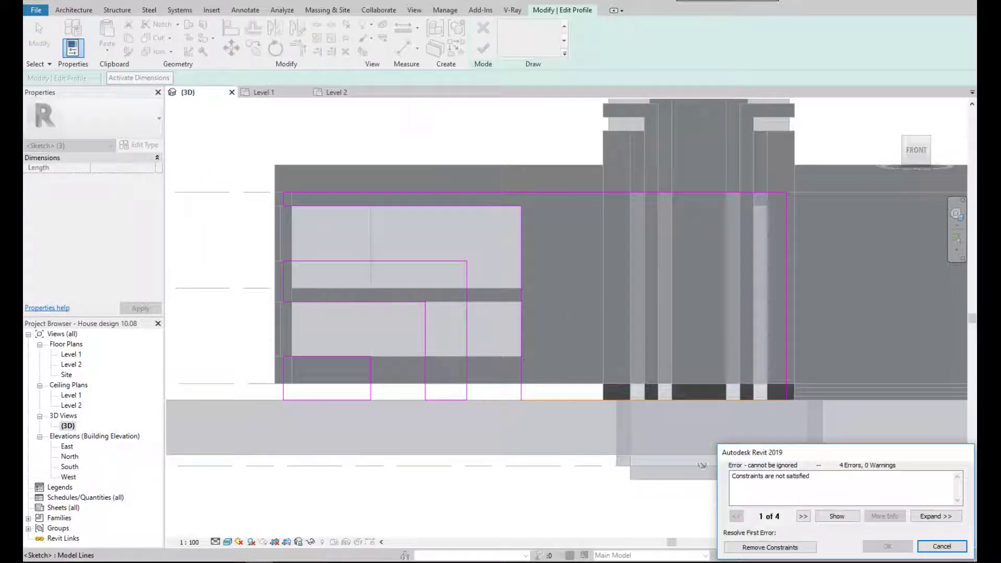
pyautogui.click(792, 548)
pyautogui.click(484, 54)
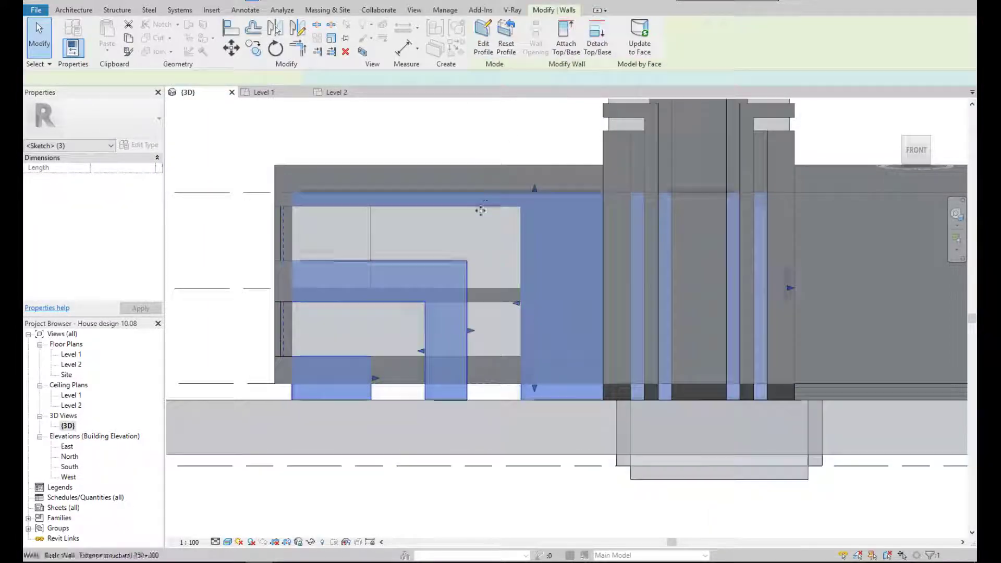
# Step: Recheck the wall profile sketch, then orbit toward the side wall corner
pyautogui.press('Escape')
pyautogui.scroll(-2, 380, 340)
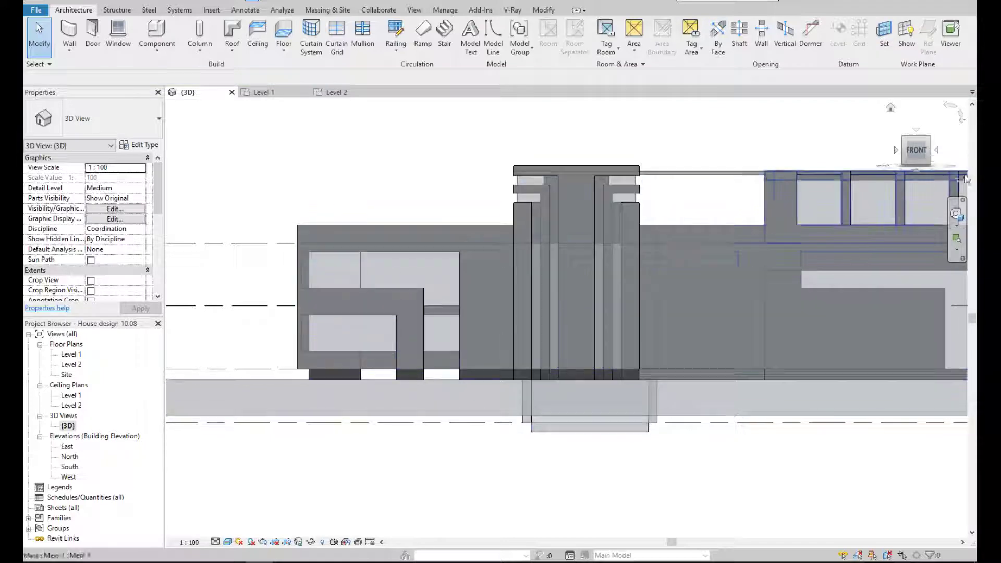
pyautogui.click(101, 1)
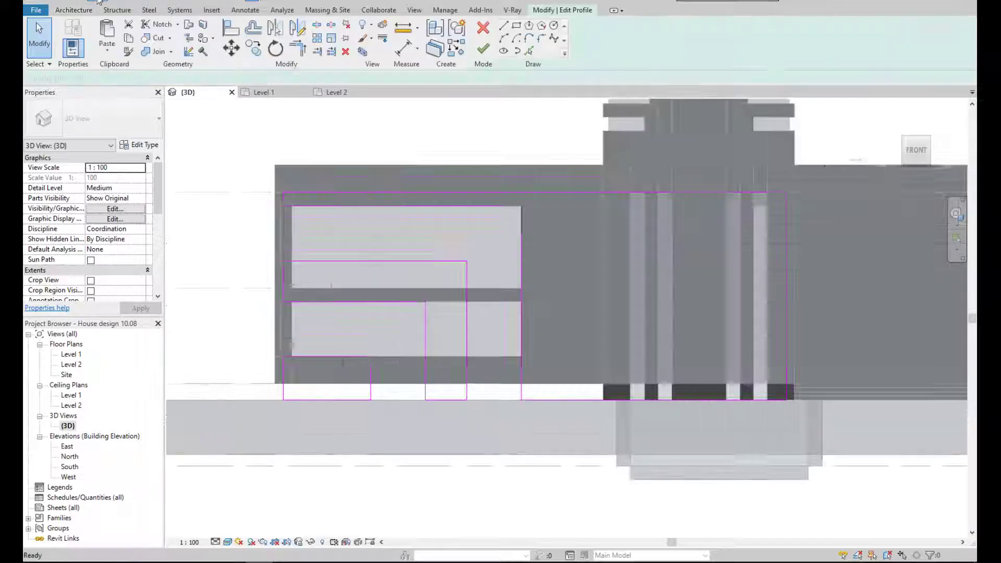
pyautogui.click(112, 1)
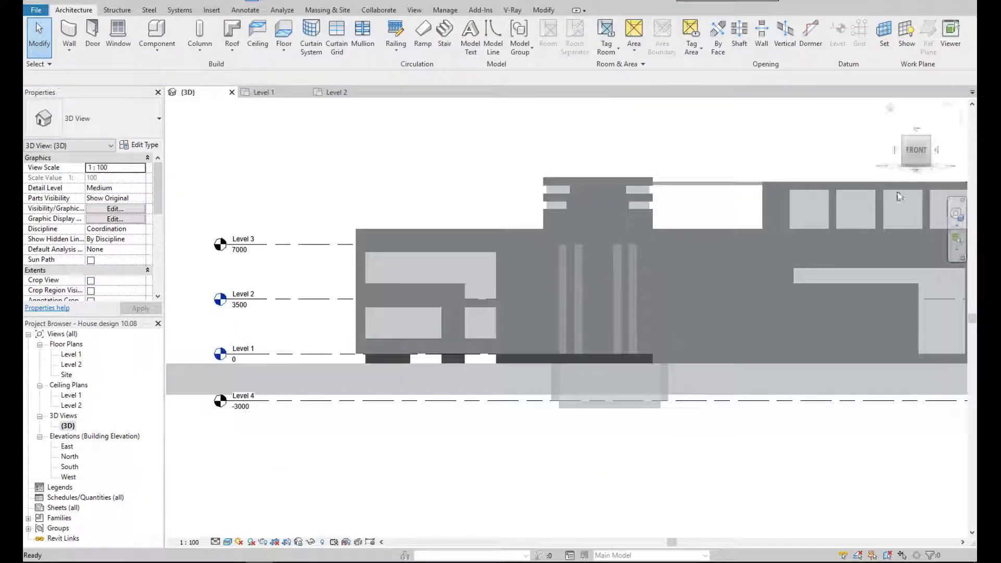
pyautogui.moveTo(920, 162); pyautogui.dragTo(958, 26)
pyautogui.scroll(5, 488, 208)
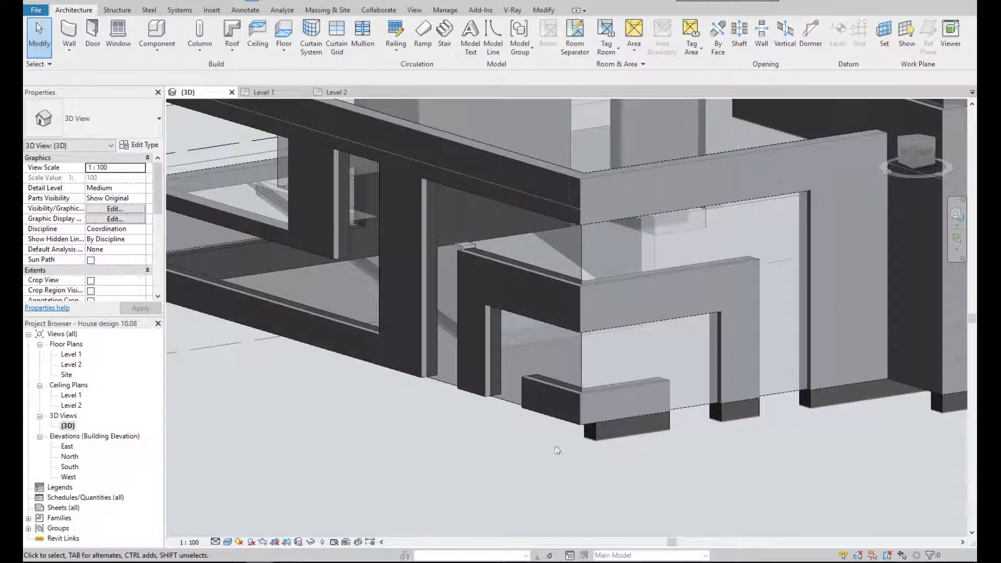
pyautogui.moveTo(504, 411); pyautogui.dragTo(484, 401, button='middle')
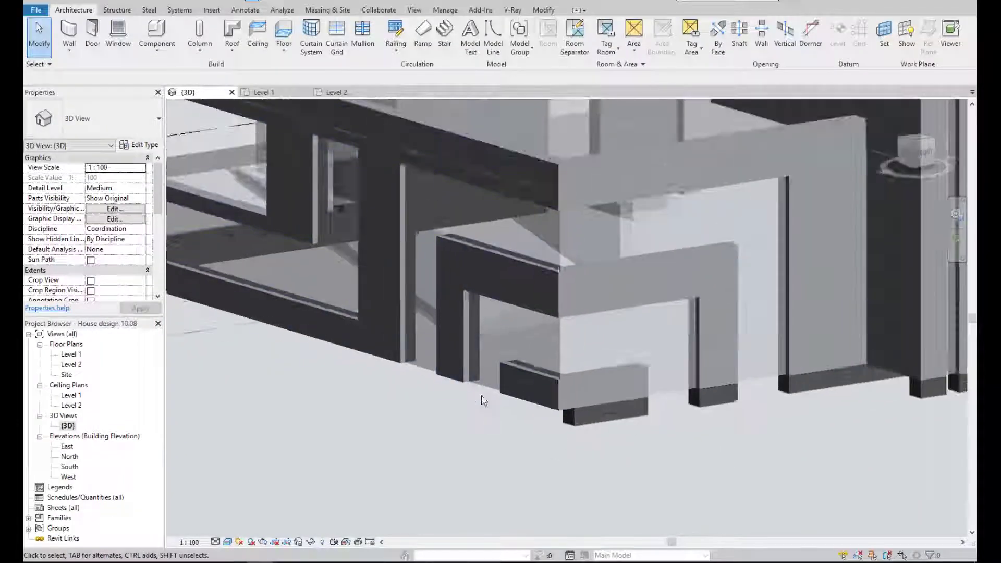
# Step: Open the side wall's profile in the LEFT view and select its bottom line
pyautogui.doubleClick(517, 402)
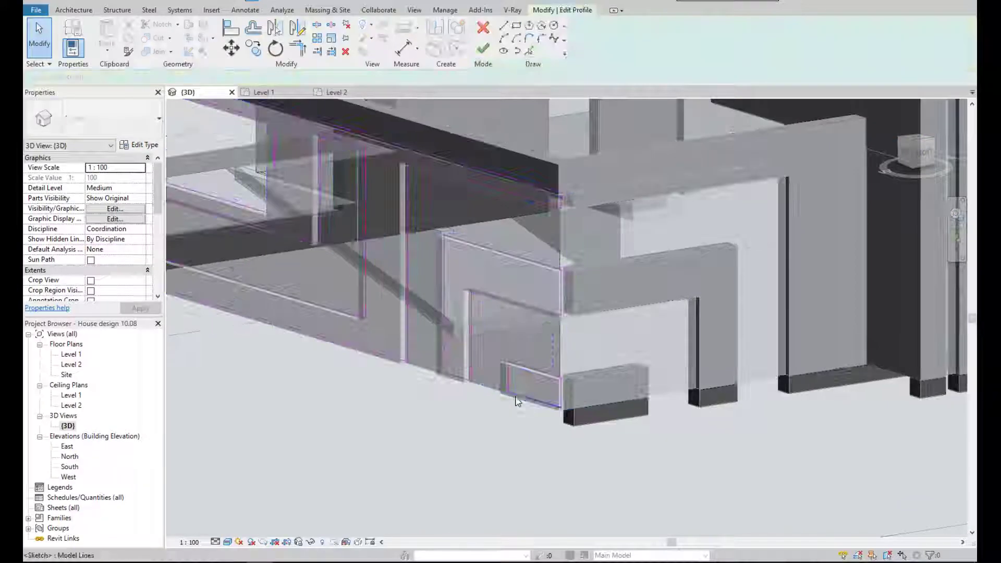
pyautogui.click(904, 151)
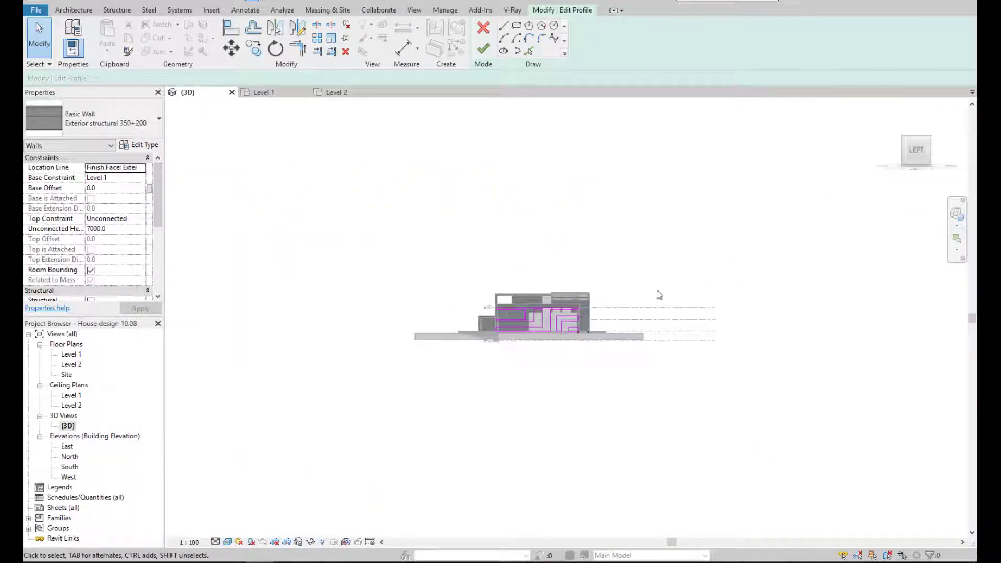
pyautogui.scroll(4, 546, 341)
pyautogui.scroll(1, 546, 341)
pyautogui.click(632, 361)
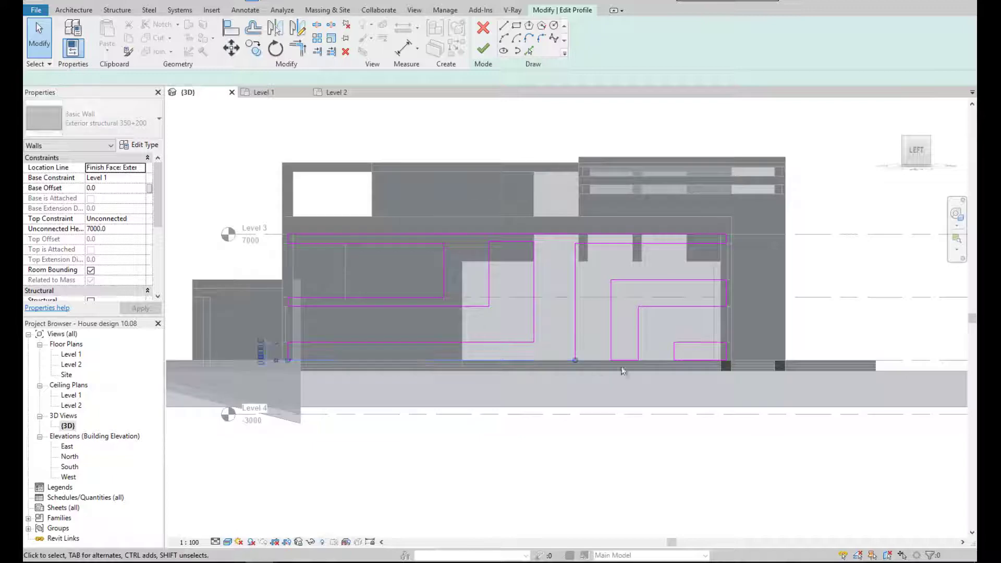
# Step: Move the bottom line below Level 1, dismiss the constraint warning, and finish
pyautogui.click(233, 54)
pyautogui.scroll(3, 538, 368)
pyautogui.click(538, 368)
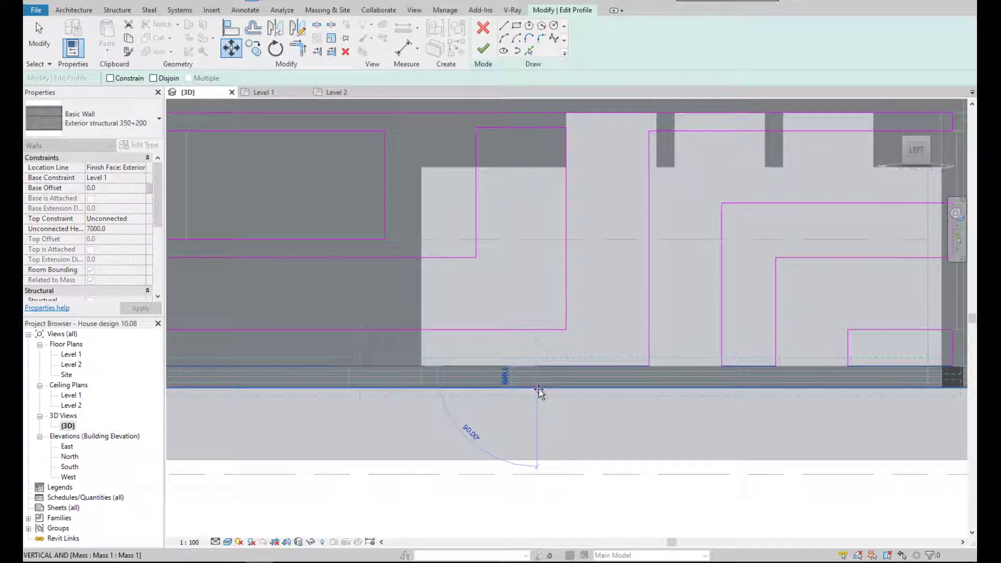
pyautogui.click(538, 391)
pyautogui.click(771, 543)
pyautogui.scroll(-5, 501, 254)
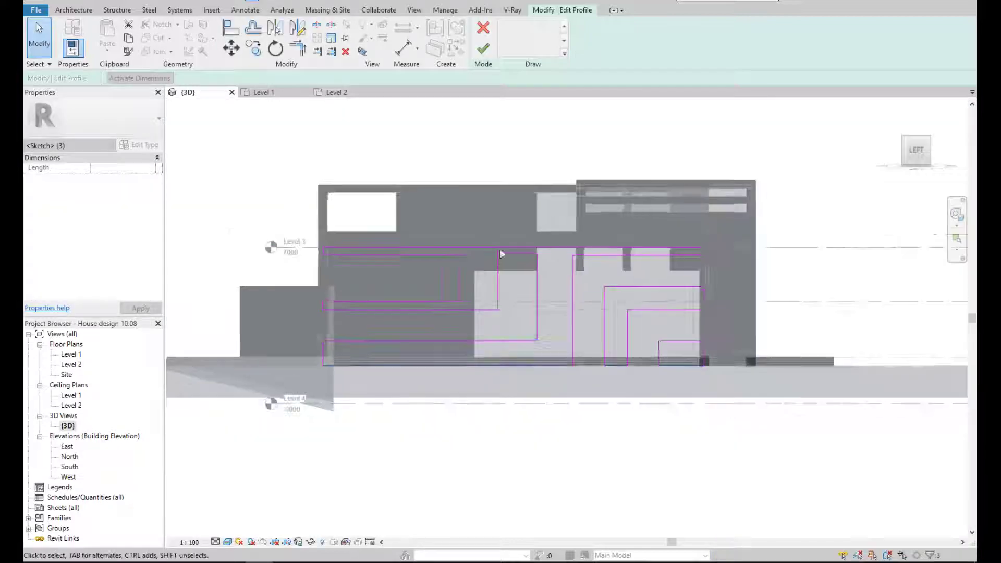
pyautogui.click(483, 49)
pyautogui.press('Escape')
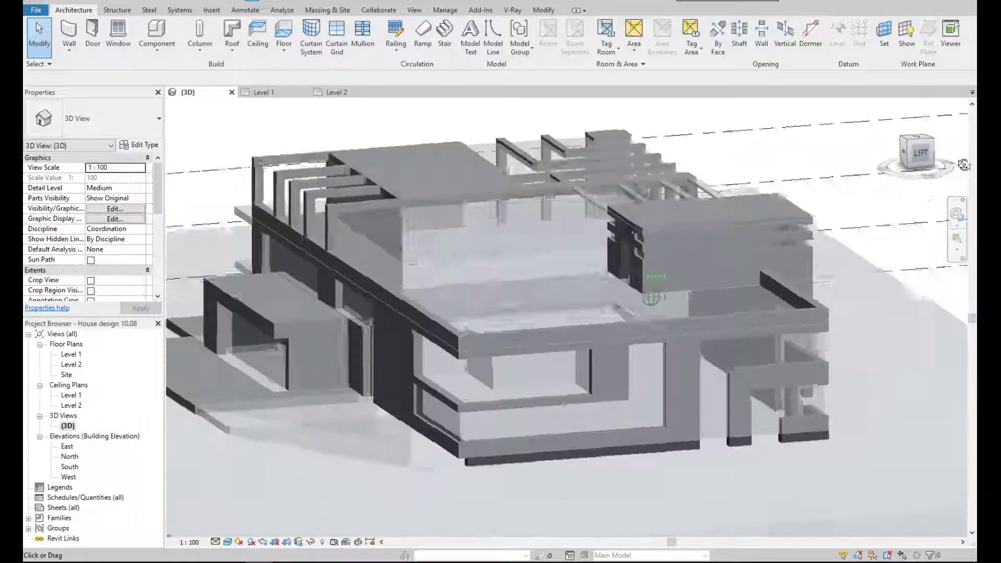
pyautogui.moveTo(921, 154); pyautogui.dragTo(577, 286)
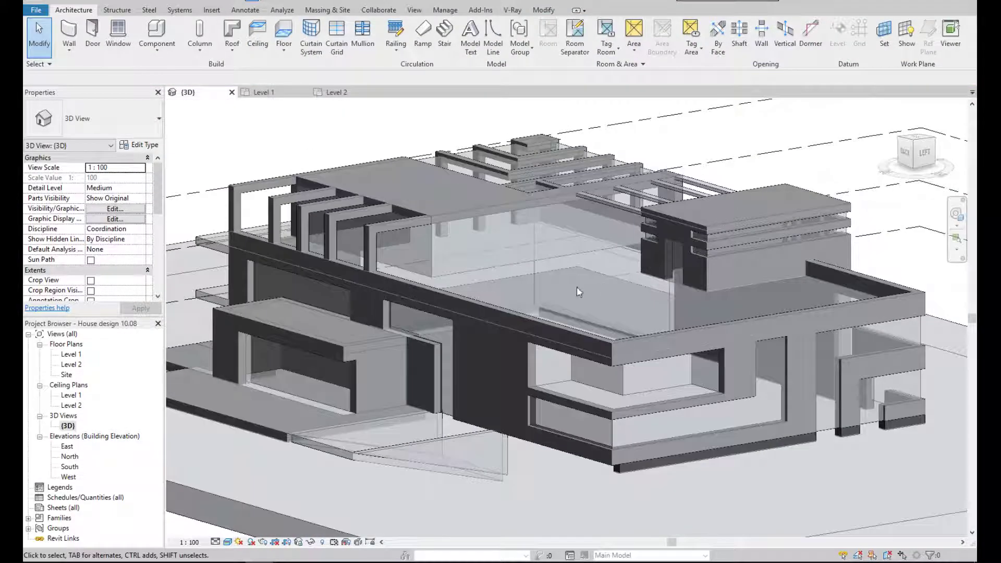
pyautogui.scroll(4, 684, 408)
pyautogui.scroll(3, 537, 425)
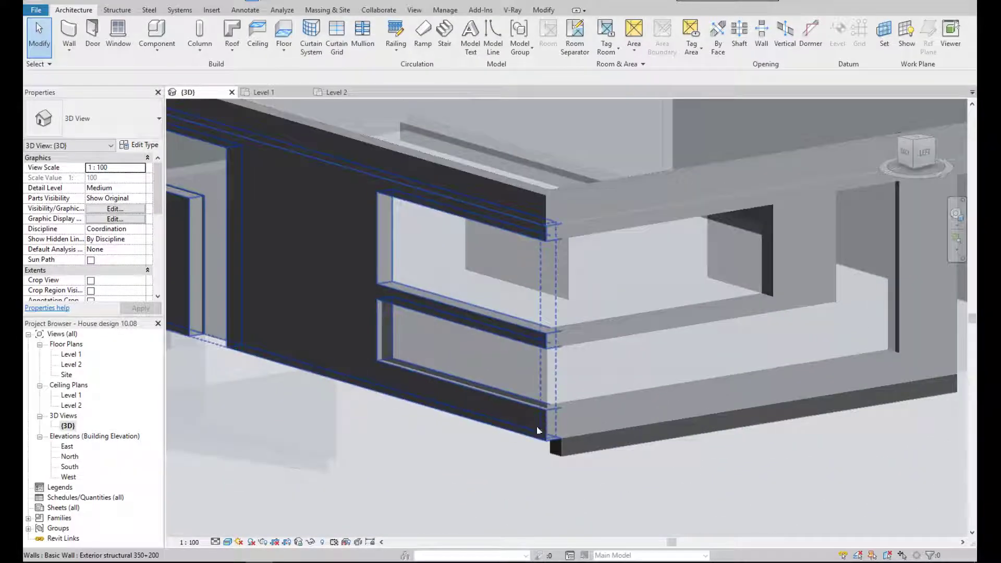
# Step: Open the long exterior wall's profile and select its two bottom edges
pyautogui.doubleClick(514, 433)
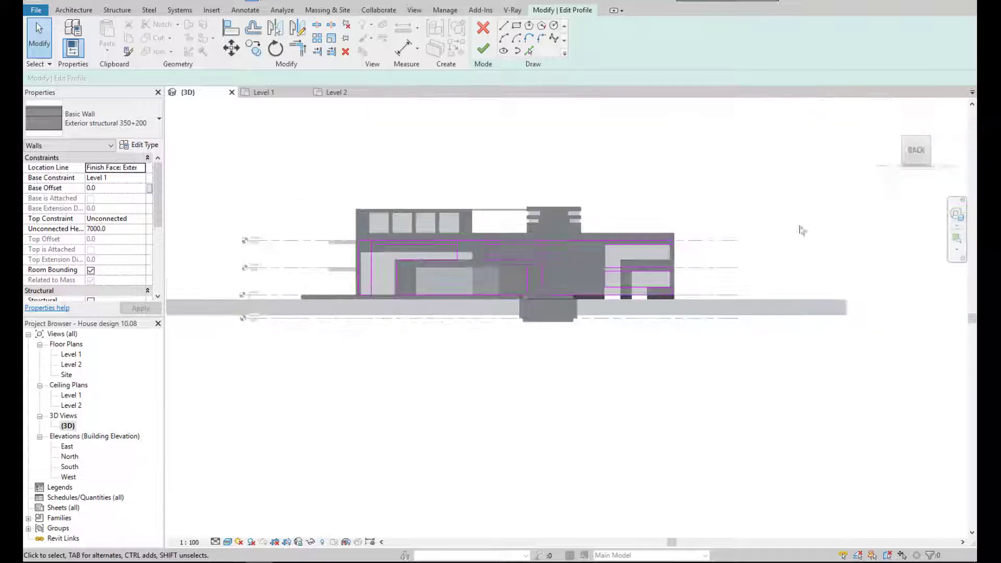
pyautogui.click(459, 344)
pyautogui.scroll(-2, 449, 334)
pyautogui.scroll(4, 443, 323)
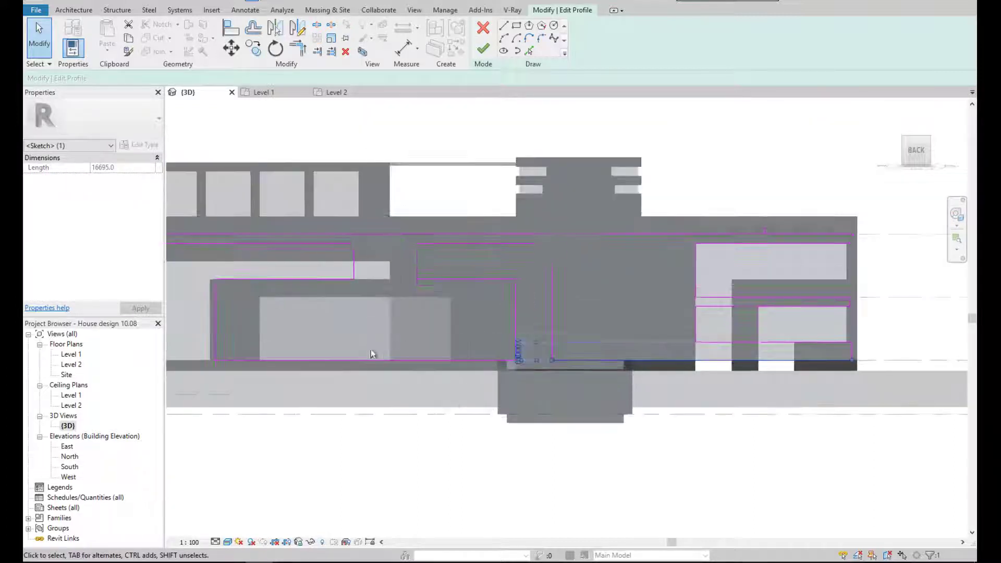
pyautogui.keyDown('ctrl'); pyautogui.click(372, 359); pyautogui.keyUp('ctrl')
pyautogui.scroll(-2, 546, 361)
pyautogui.scroll(2, 287, 359)
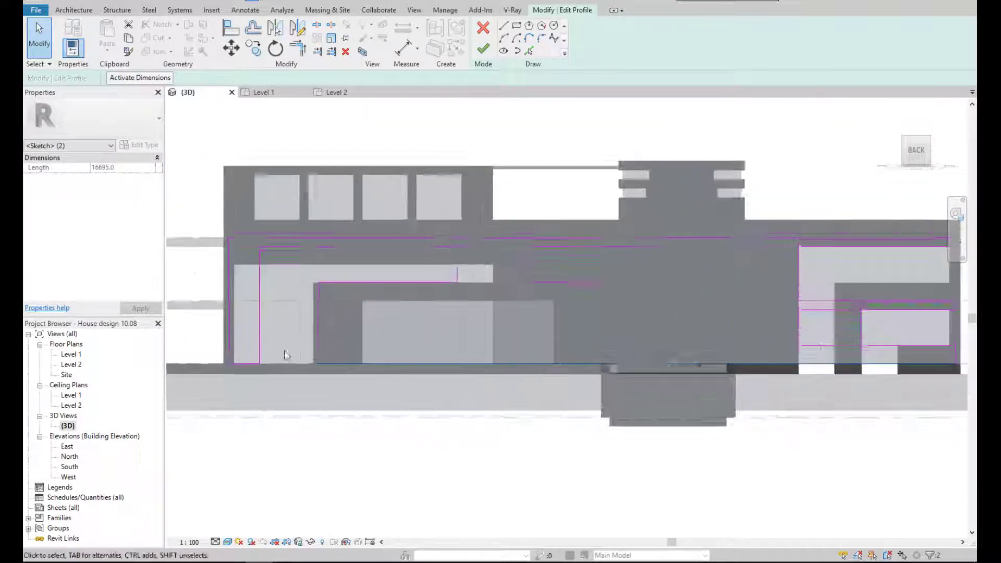
# Step: Move the bottom edges down onto the terrace floor, removing broken constraints
pyautogui.press('Escape')
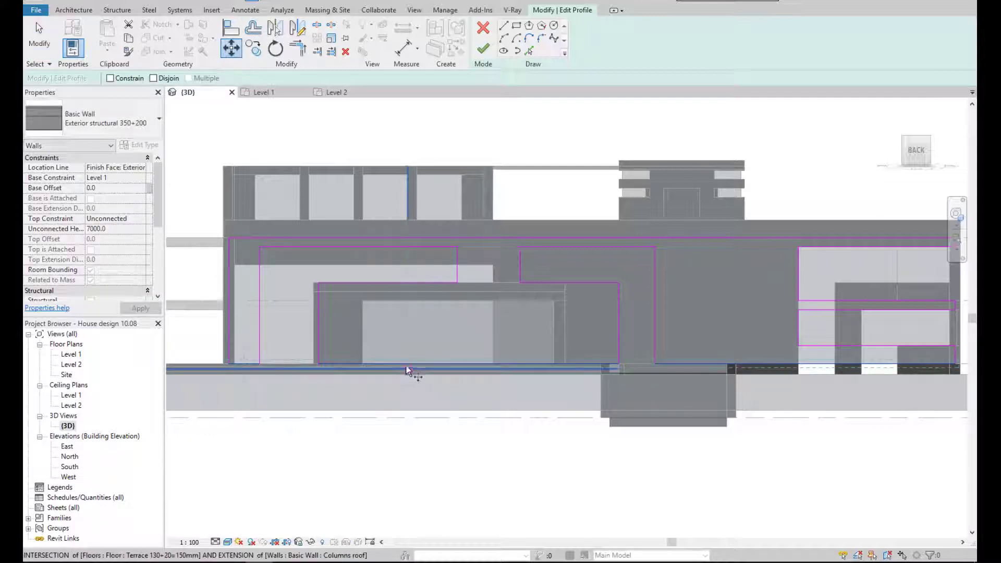
pyautogui.click(409, 370)
pyautogui.click(406, 376)
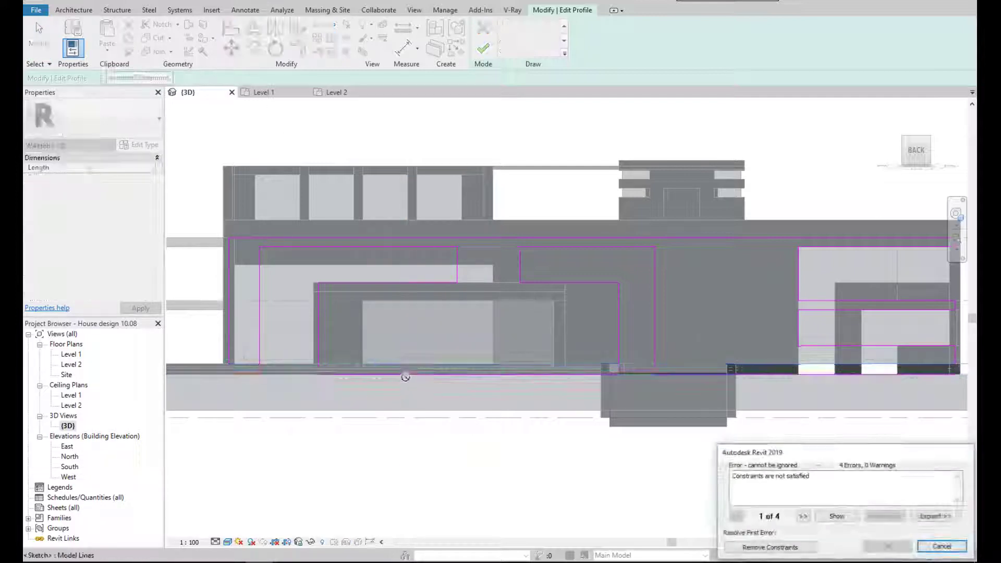
pyautogui.click(767, 547)
pyautogui.click(483, 48)
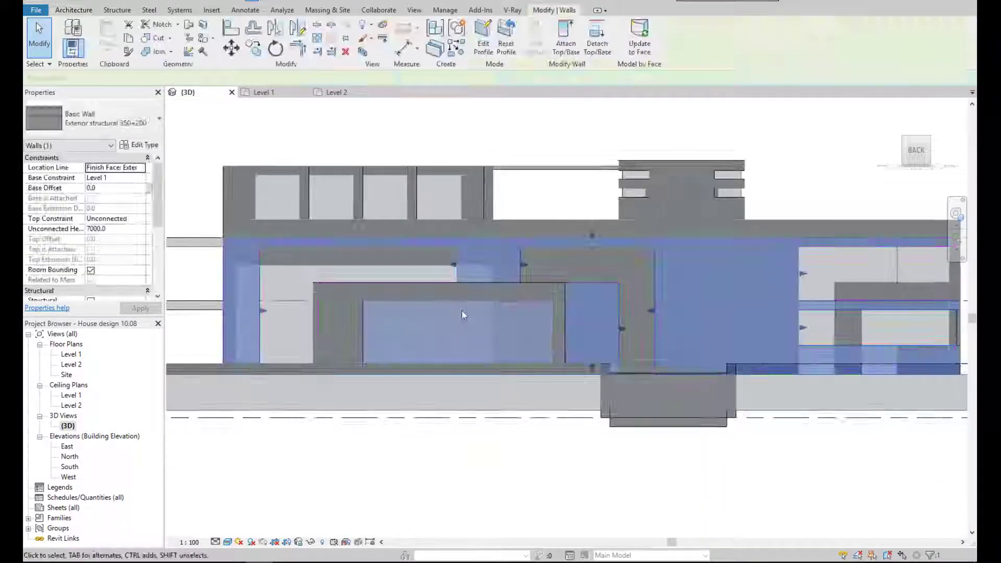
pyautogui.press('Escape')
pyautogui.scroll(-3, 462, 309)
pyautogui.click(901, 161)
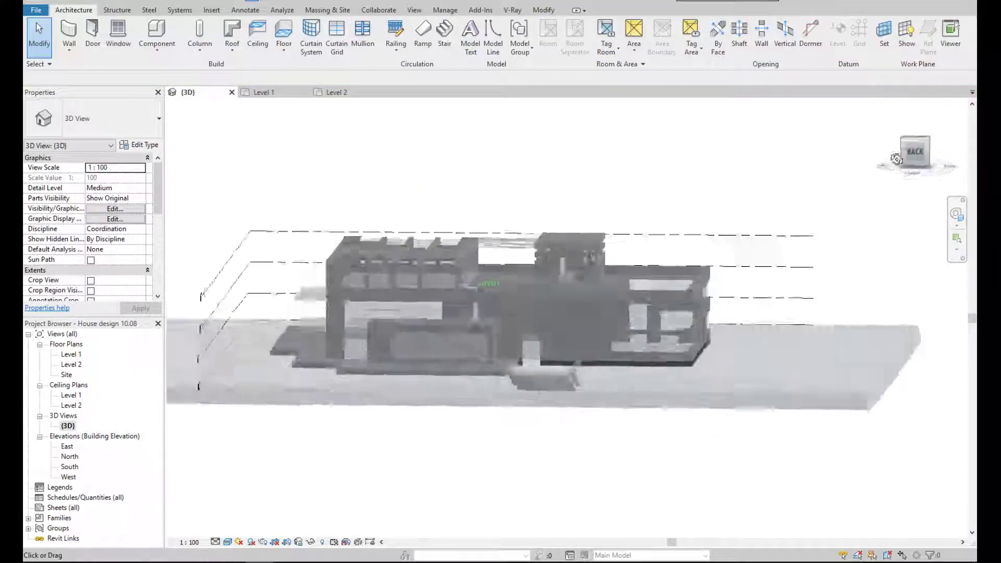
# Step: Open the lower balcony's short wall profile for editing, viewed from the left side
pyautogui.scroll(5, 249, 332)
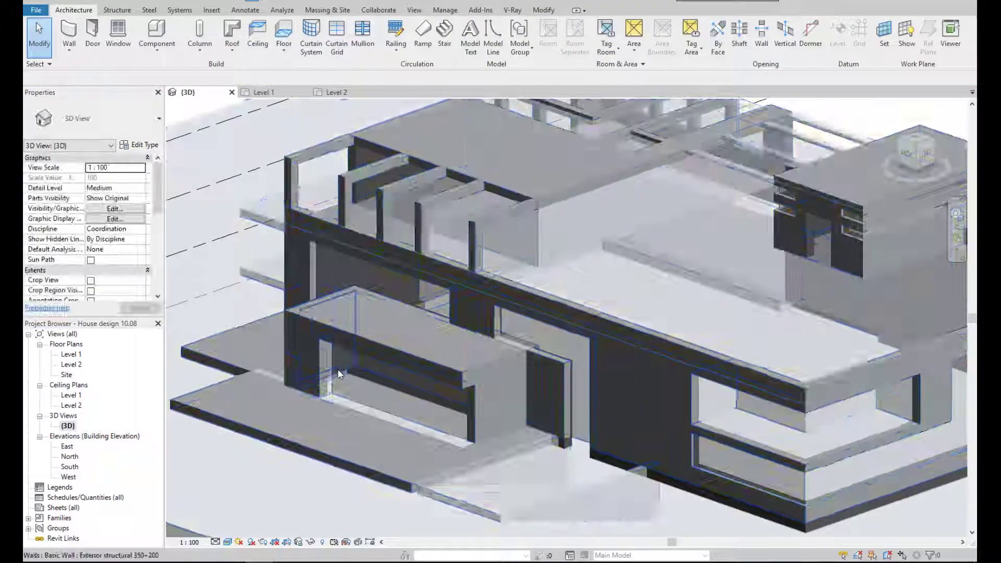
pyautogui.scroll(3, 461, 395)
pyautogui.scroll(-4, 461, 395)
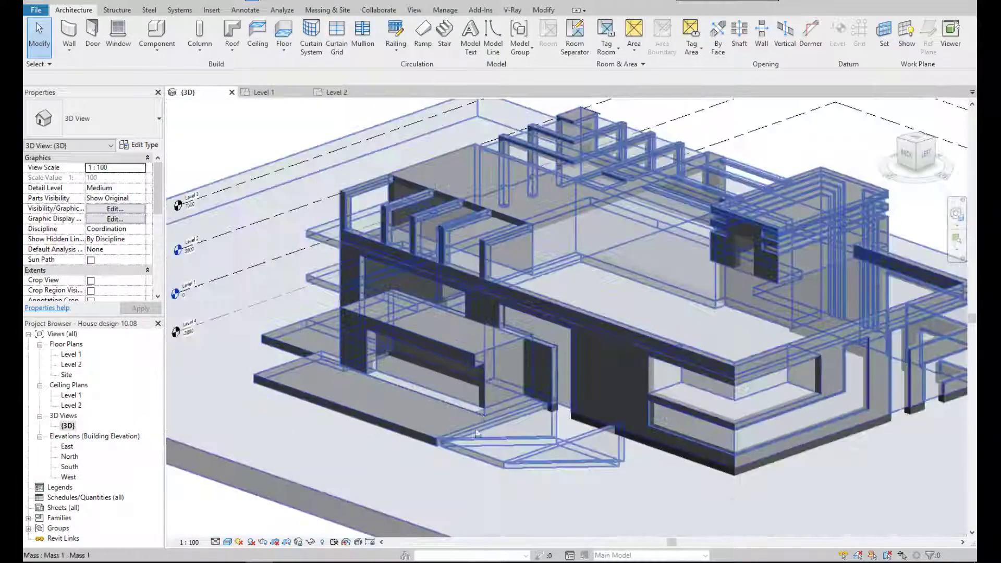
pyautogui.scroll(3, 469, 339)
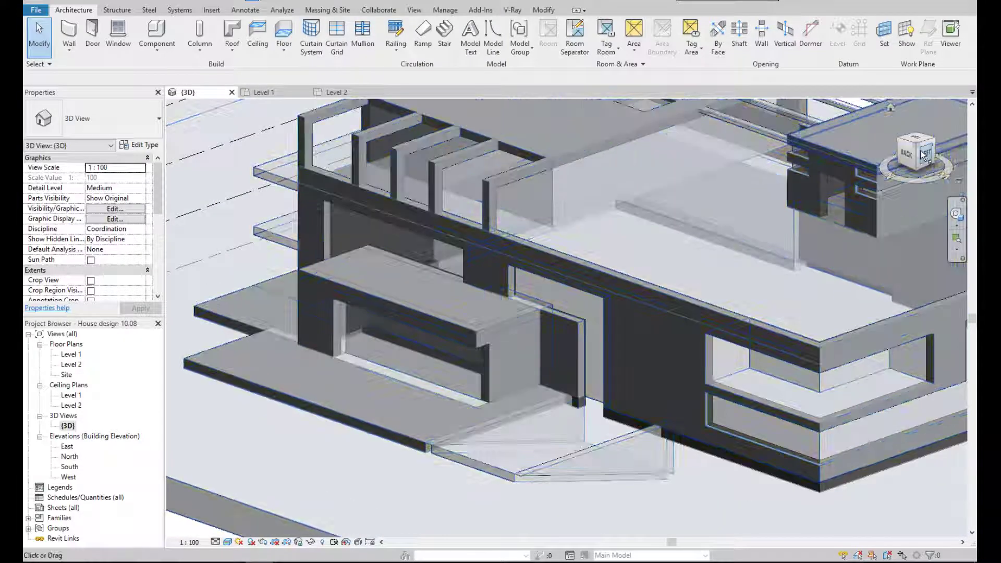
pyautogui.scroll(2, 585, 376)
pyautogui.scroll(2, 585, 377)
pyautogui.scroll(2, 585, 376)
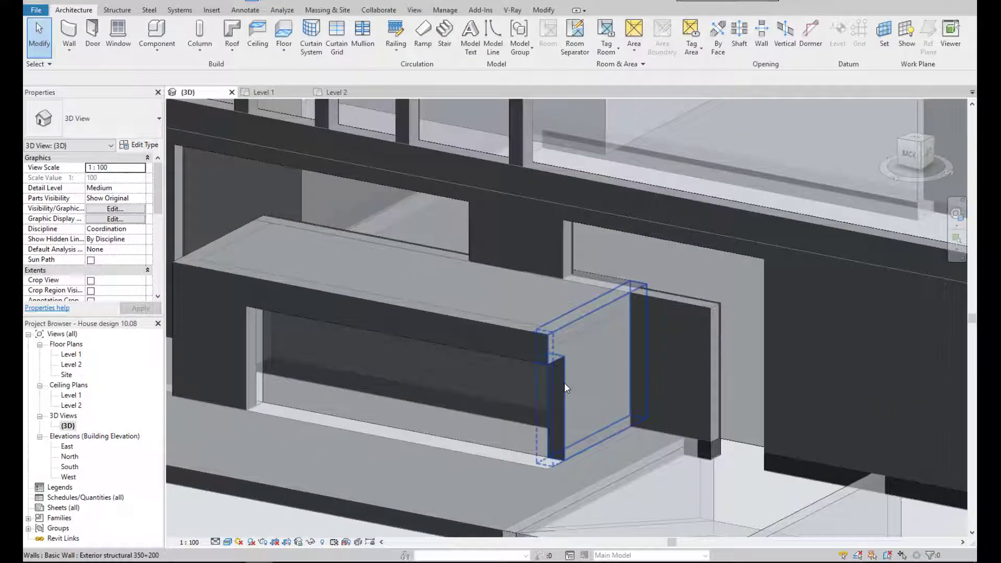
pyautogui.click(565, 387)
pyautogui.doubleClick(564, 383)
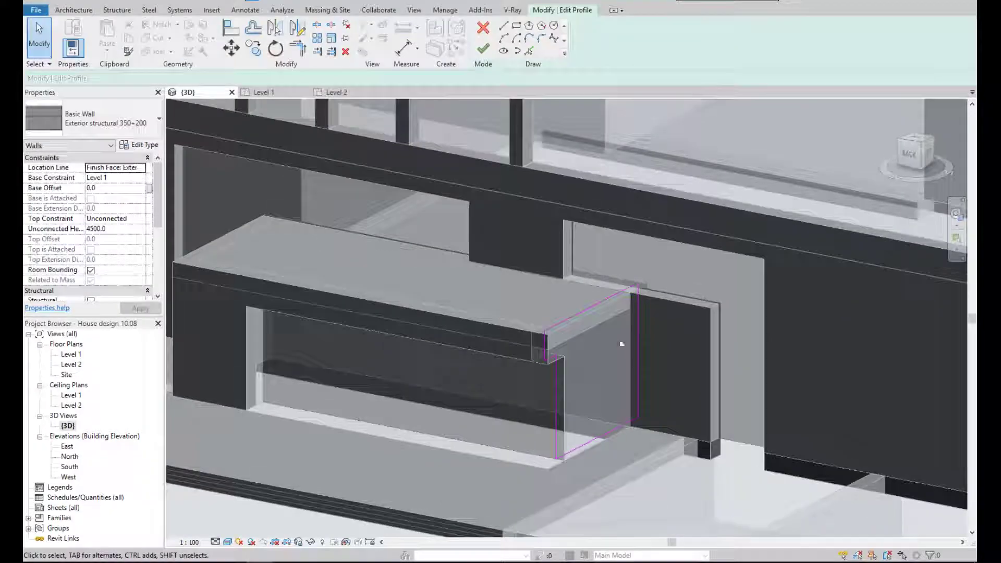
pyautogui.moveTo(565, 383)
pyautogui.keyDown('shift'); pyautogui.mouseDown(button='middle')
pyautogui.moveTo(626, 374)
pyautogui.moveTo(595, 339)
pyautogui.mouseUp(button='middle'); pyautogui.keyUp('shift')
pyautogui.click(922, 152)
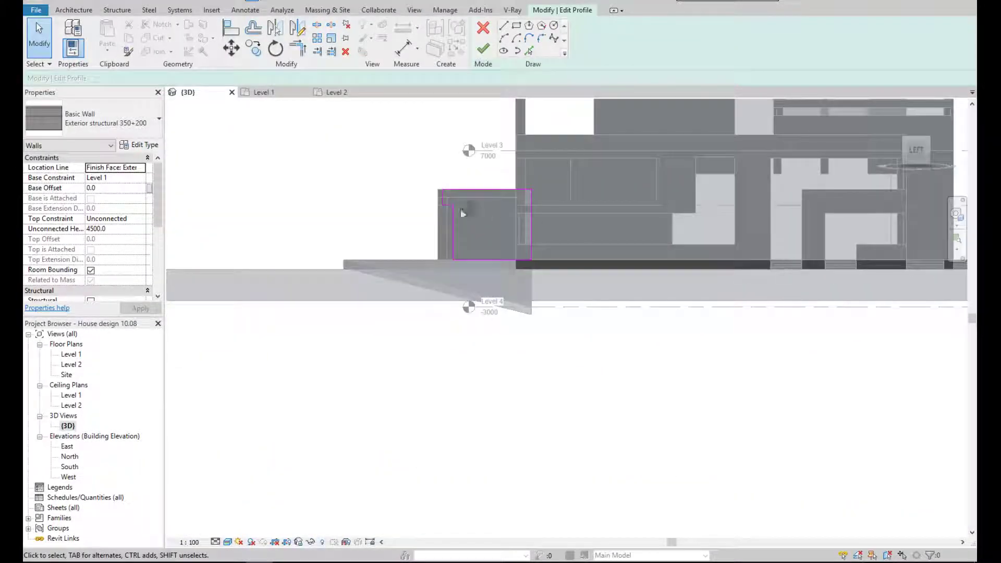
# Step: Move the profile's left vertical edge inward so the lower part narrows, and finish the edit
pyautogui.scroll(3, 486, 213)
pyautogui.scroll(3, 461, 251)
pyautogui.click(458, 267)
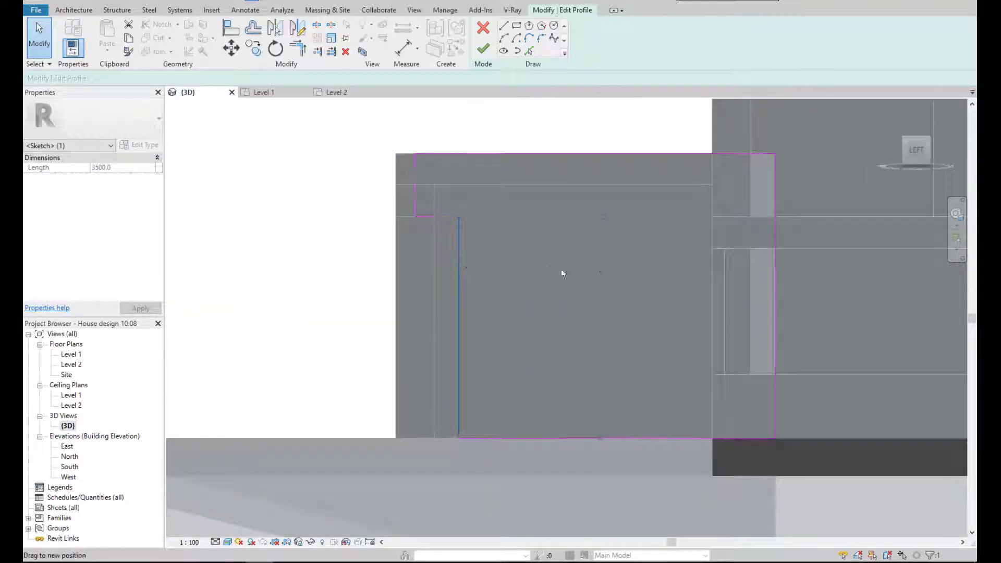
pyautogui.moveTo(563, 274); pyautogui.dragTo(604, 275)
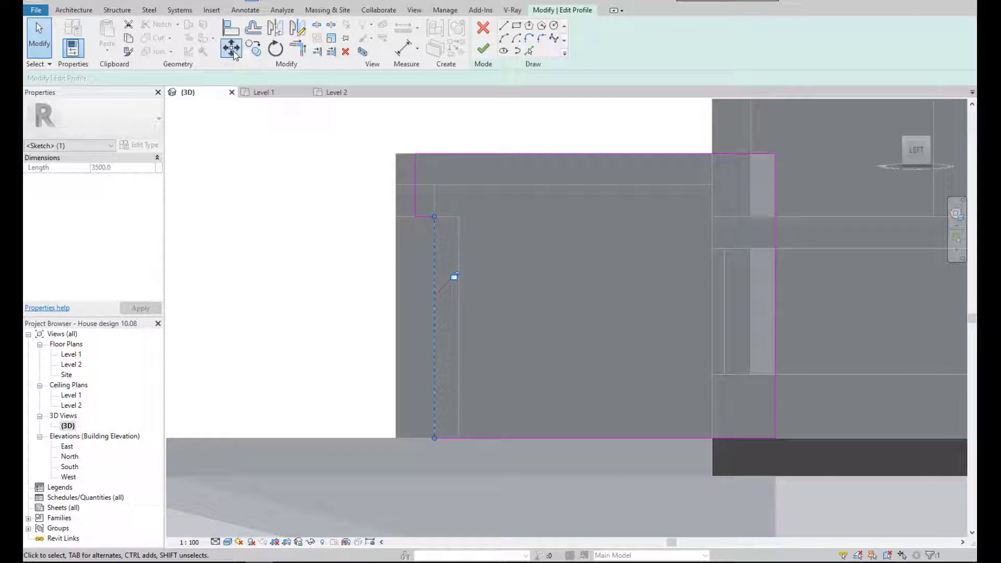
pyautogui.click(437, 217)
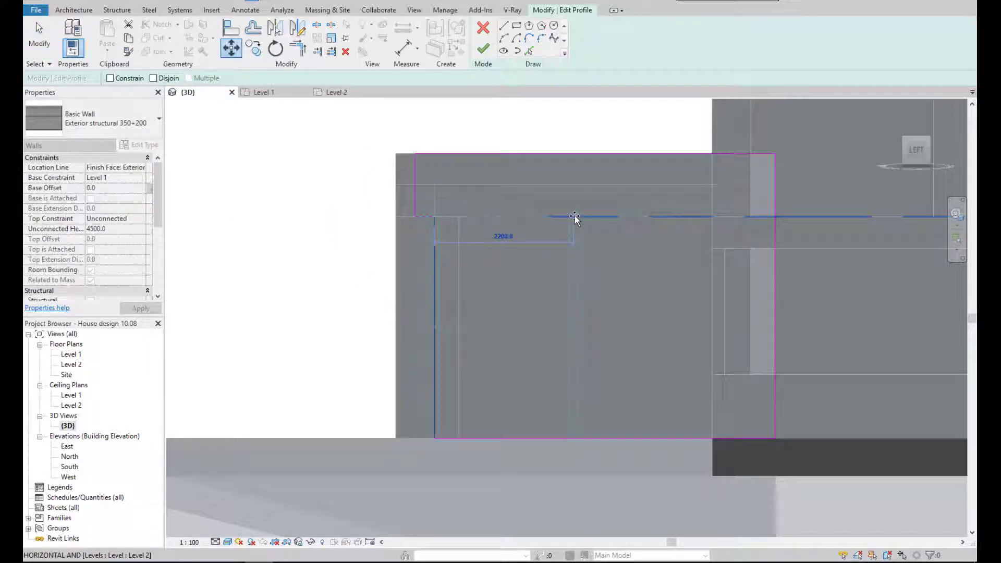
pyautogui.click(565, 218)
pyautogui.scroll(-3, 424, 201)
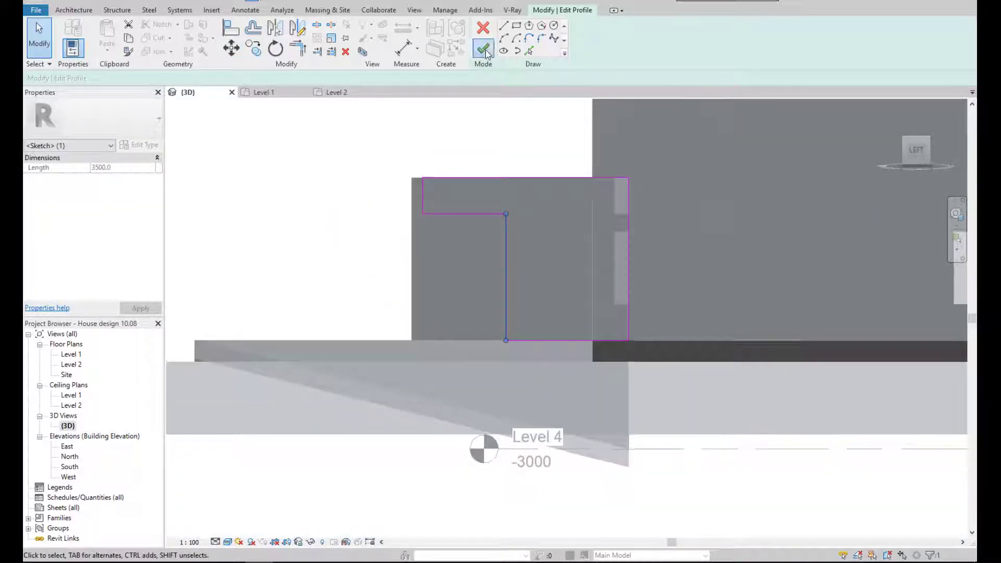
pyautogui.press('Escape')
pyautogui.scroll(-3, 543, 208)
pyautogui.click(901, 154)
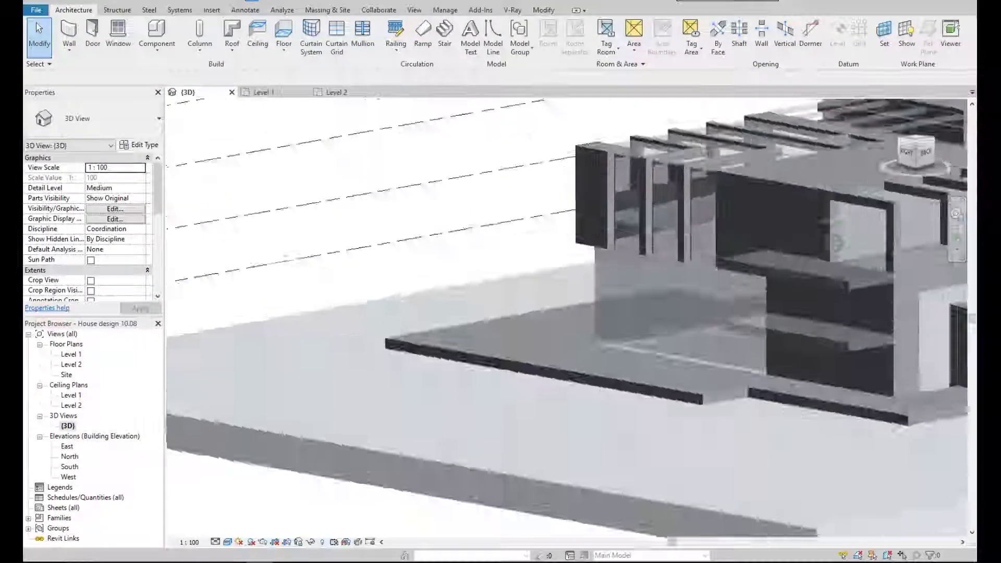
pyautogui.scroll(3, 583, 280)
pyautogui.scroll(3, 631, 316)
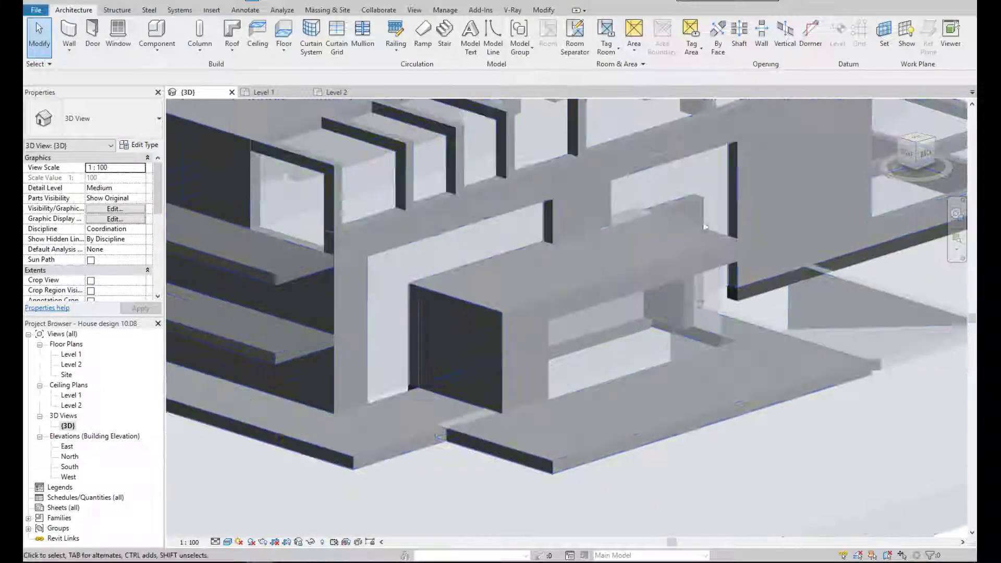
pyautogui.scroll(-3, 430, 269)
pyautogui.scroll(-3, 430, 269)
pyautogui.scroll(-3, 429, 269)
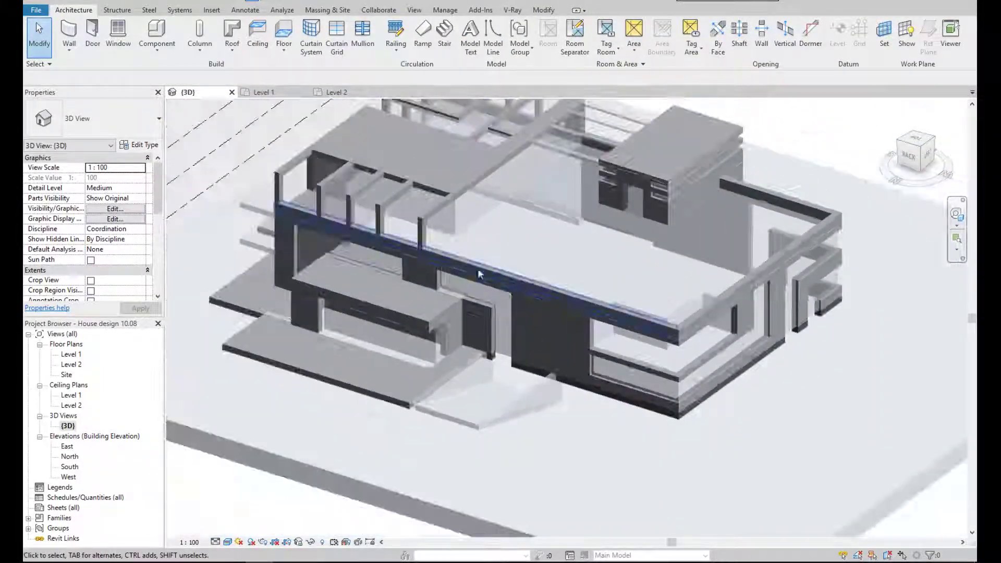
pyautogui.scroll(2, 430, 269)
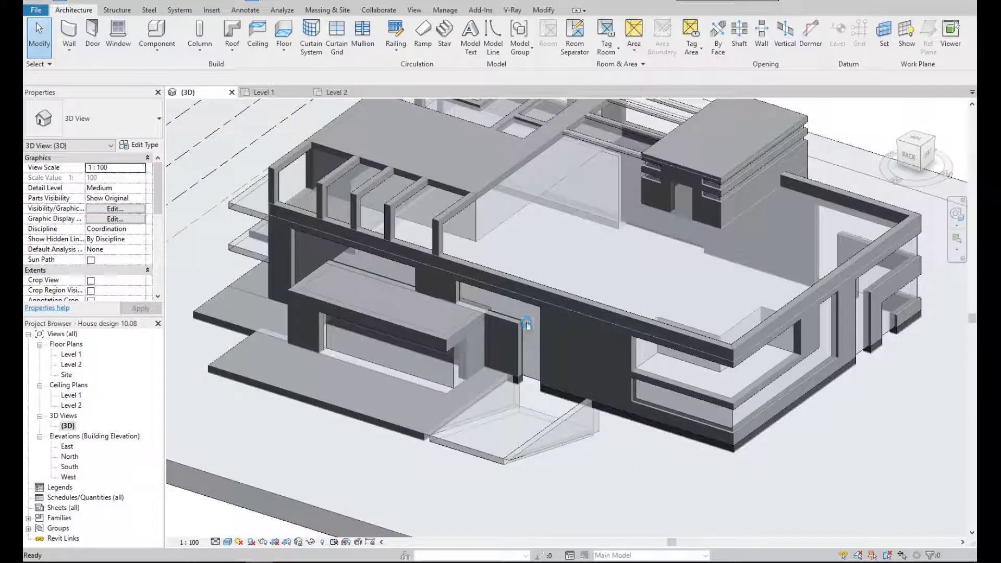
pyautogui.scroll(3, 521, 336)
pyautogui.scroll(-3, 597, 303)
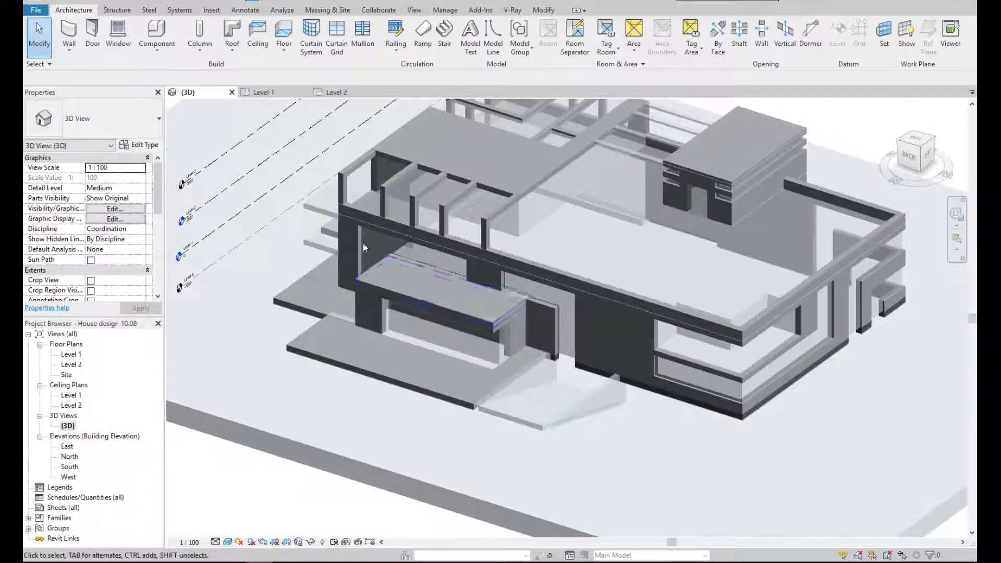
pyautogui.scroll(3, 365, 250)
pyautogui.scroll(-2, 397, 308)
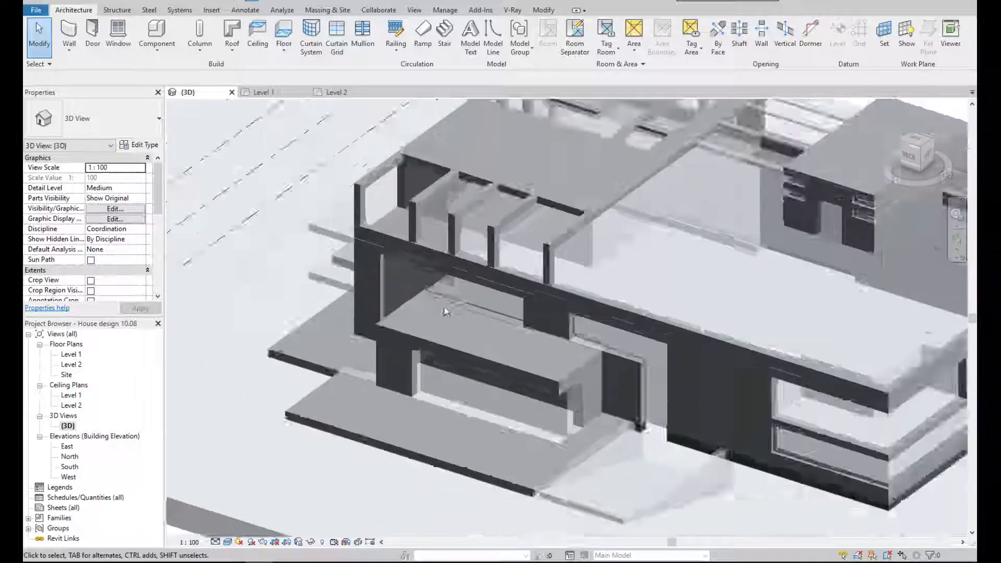
pyautogui.scroll(-5, 446, 311)
pyautogui.scroll(6, 684, 390)
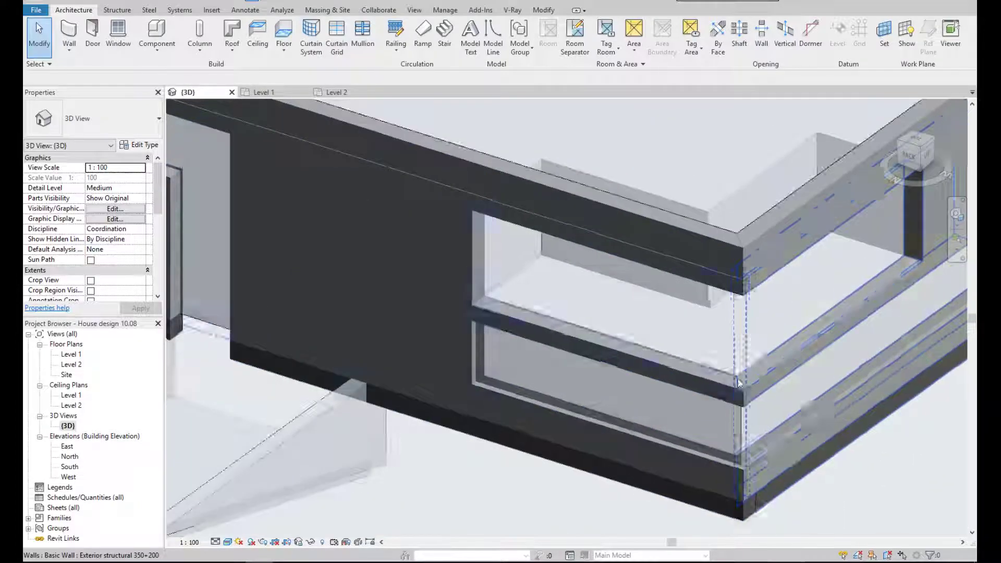
pyautogui.scroll(2, 738, 382)
pyautogui.scroll(-3, 720, 386)
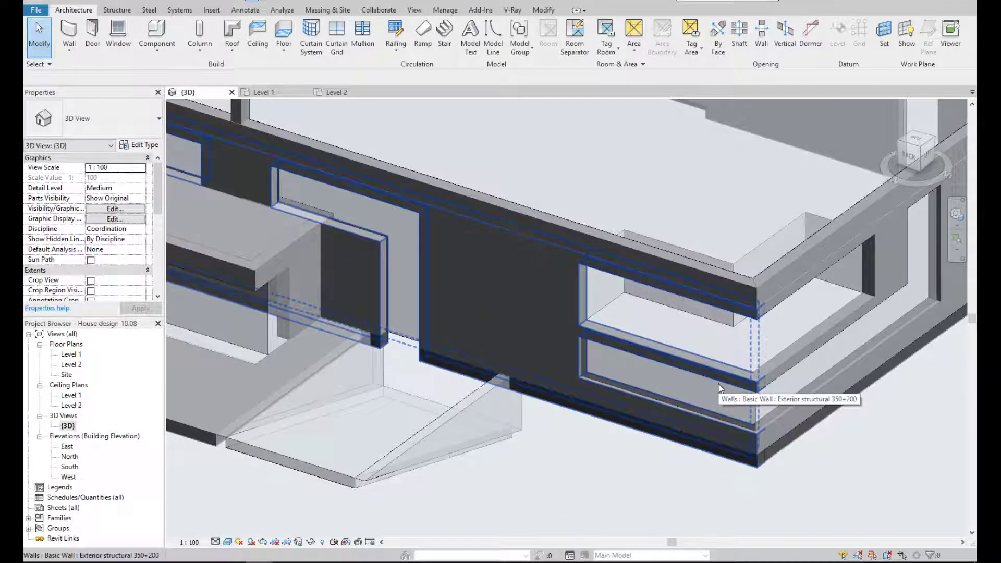
pyautogui.scroll(-5, 719, 388)
pyautogui.scroll(5, 756, 180)
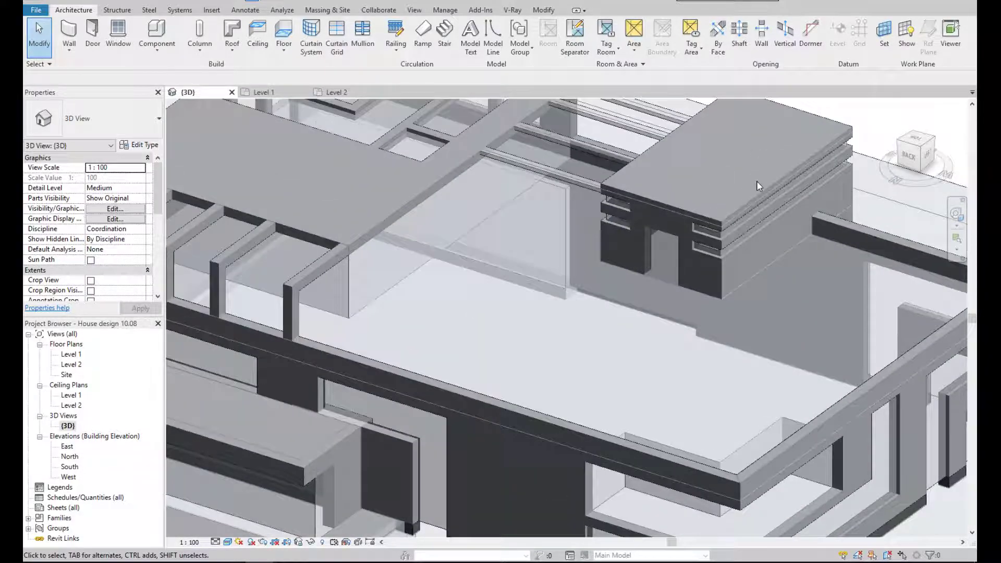
pyautogui.scroll(-5, 756, 180)
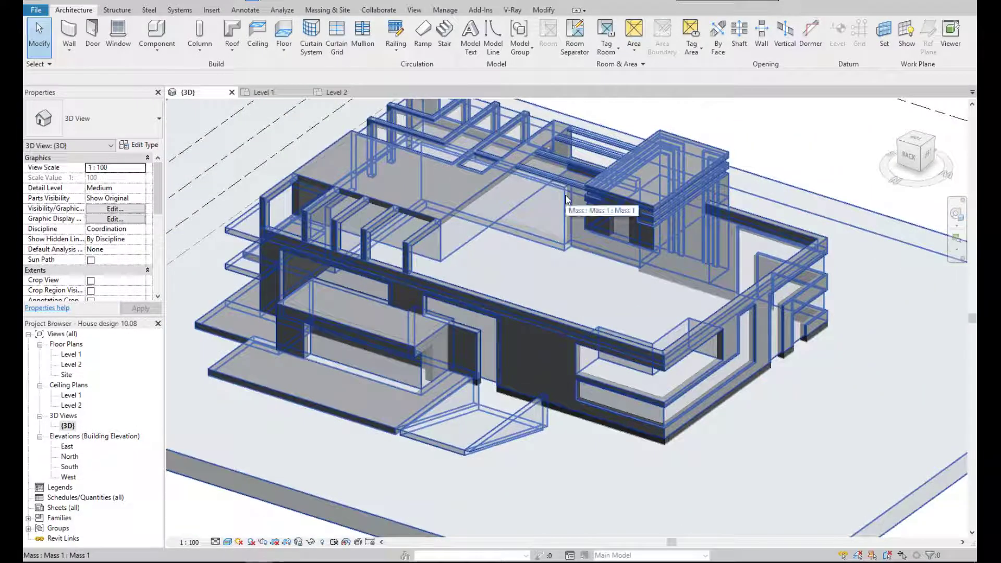
pyautogui.scroll(-1, 565, 195)
pyautogui.keyDown('shift'); pyautogui.moveTo(542, 203); pyautogui.dragTo(541, 224, button='middle'); pyautogui.keyUp('shift')
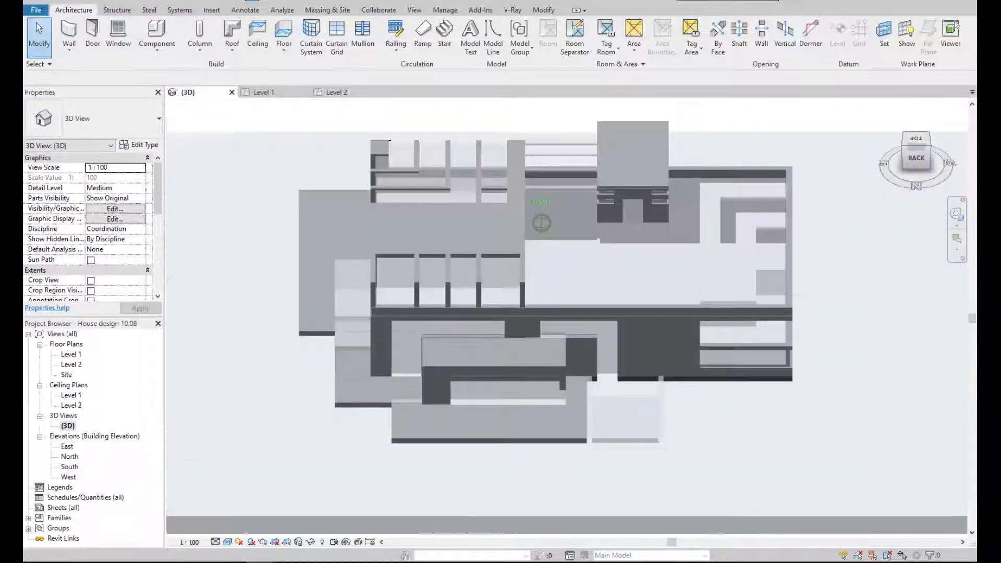
pyautogui.scroll(3, 596, 299)
# Step: Start a floor on the Level 1 plan and duplicate the Terrace type as 'Balcony'
pyautogui.scroll(2, 595, 299)
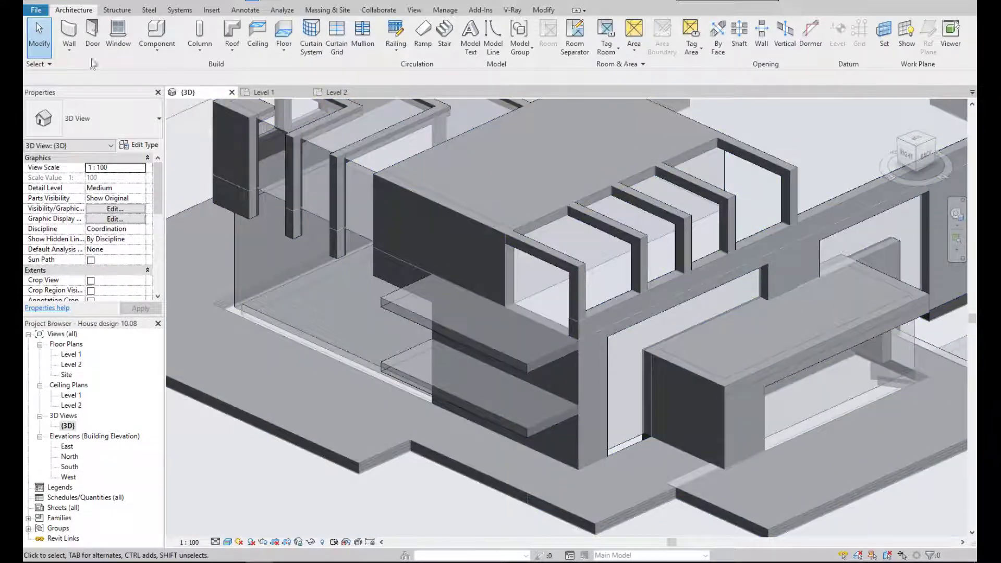
pyautogui.click(284, 48)
pyautogui.click(320, 73)
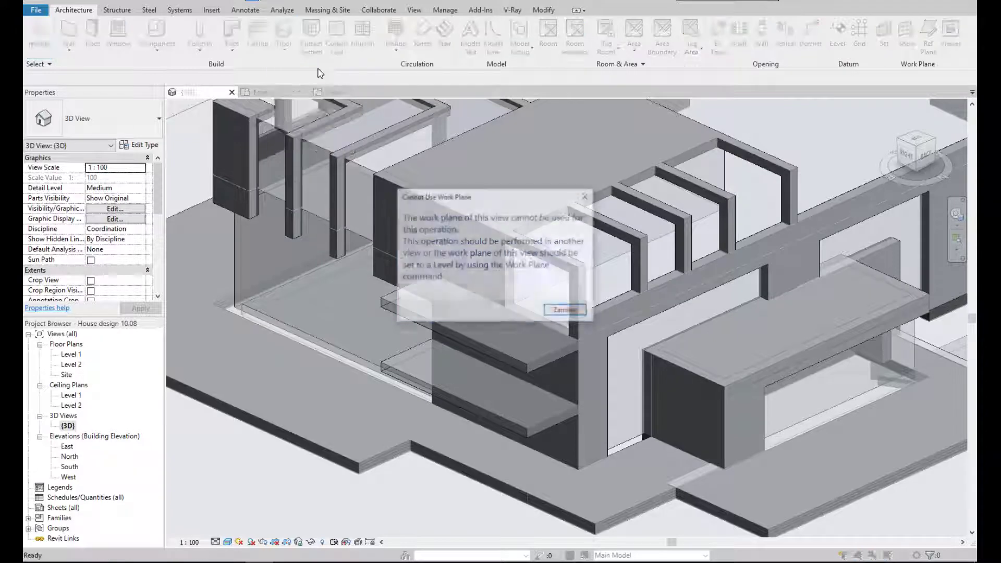
pyautogui.click(552, 311)
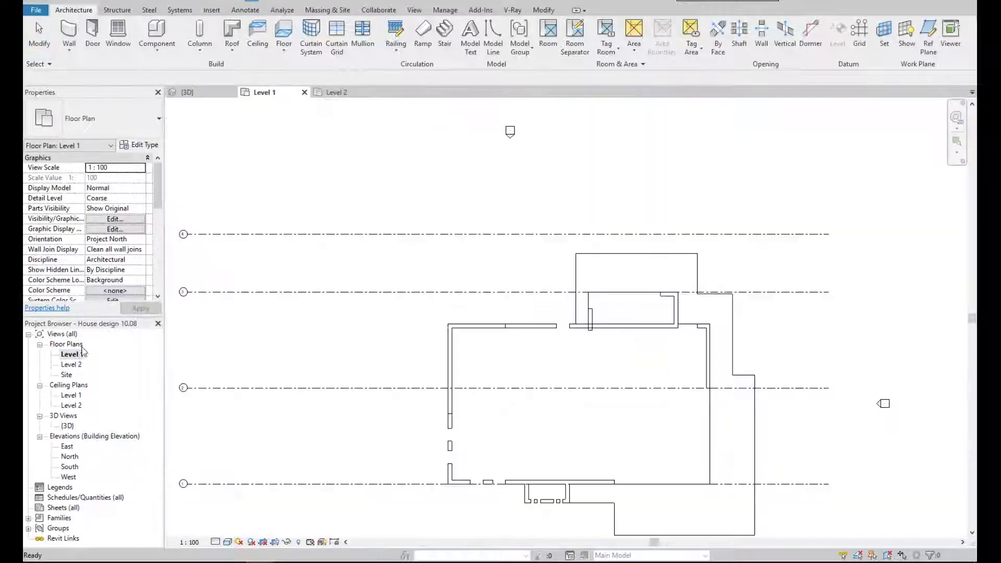
pyautogui.click(259, 92)
pyautogui.click(285, 48)
pyautogui.click(321, 70)
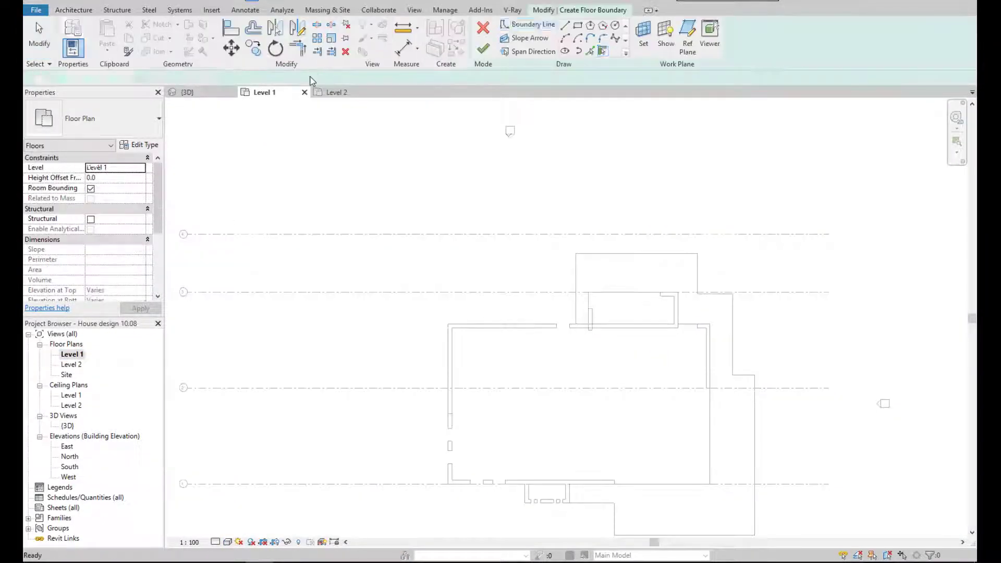
pyautogui.click(154, 148)
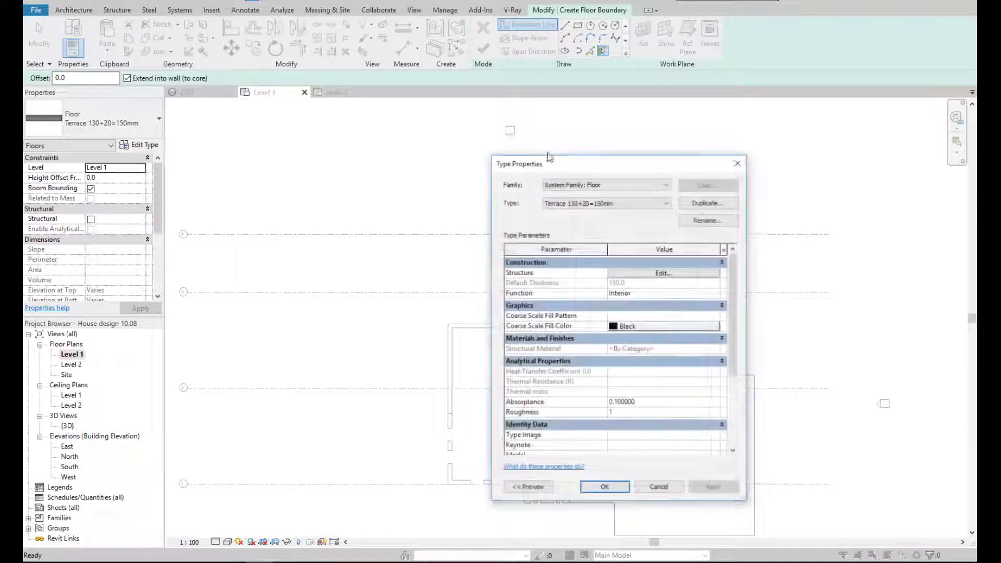
pyautogui.click(707, 203)
pyautogui.write('Balcony')
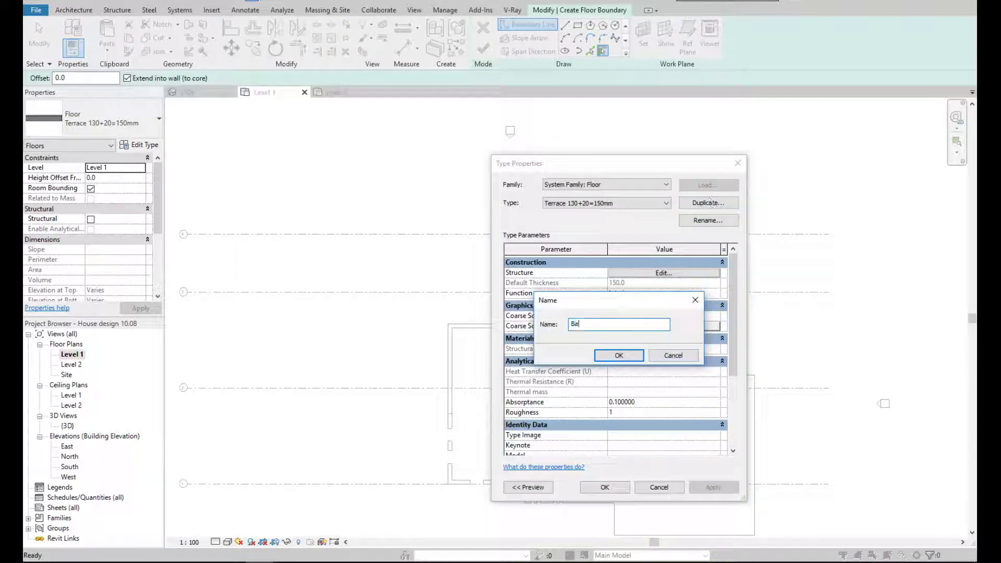
pyautogui.click(619, 356)
# Step: In the Balcony structure, set two 50 mm layers above the main structure layer
pyautogui.click(678, 274)
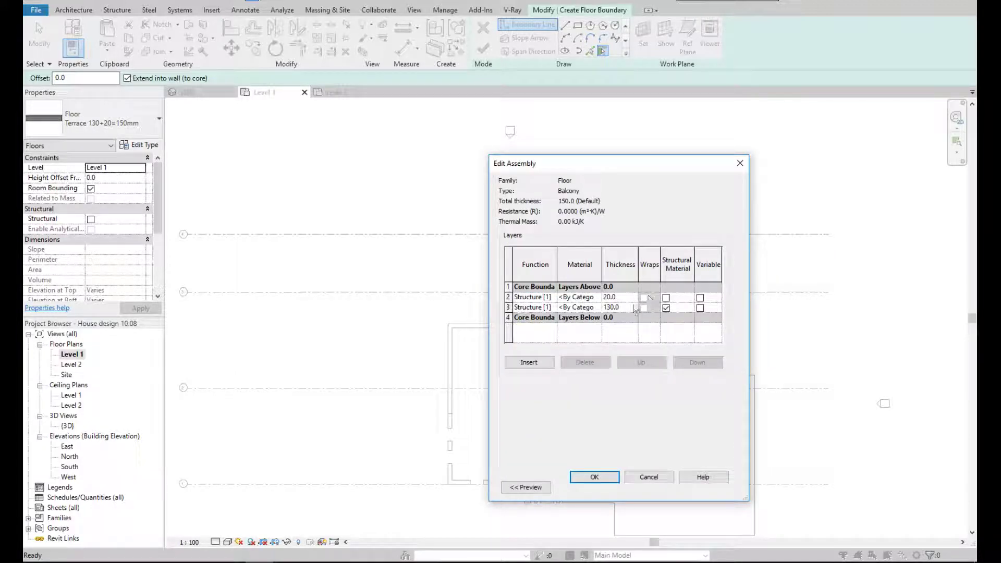
pyautogui.write('0')
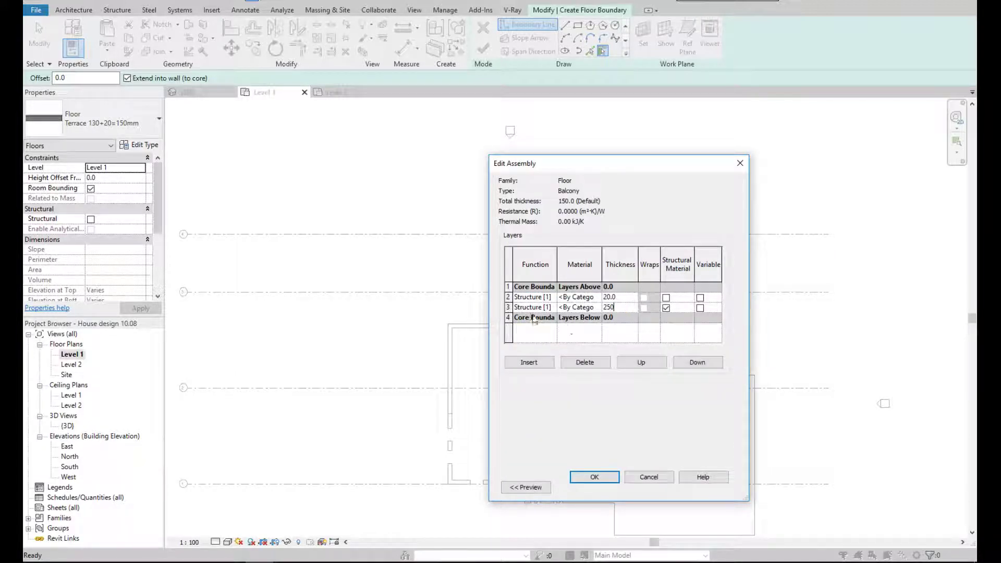
pyautogui.click(509, 307)
pyautogui.click(633, 298)
pyautogui.write('50')
pyautogui.click(515, 297)
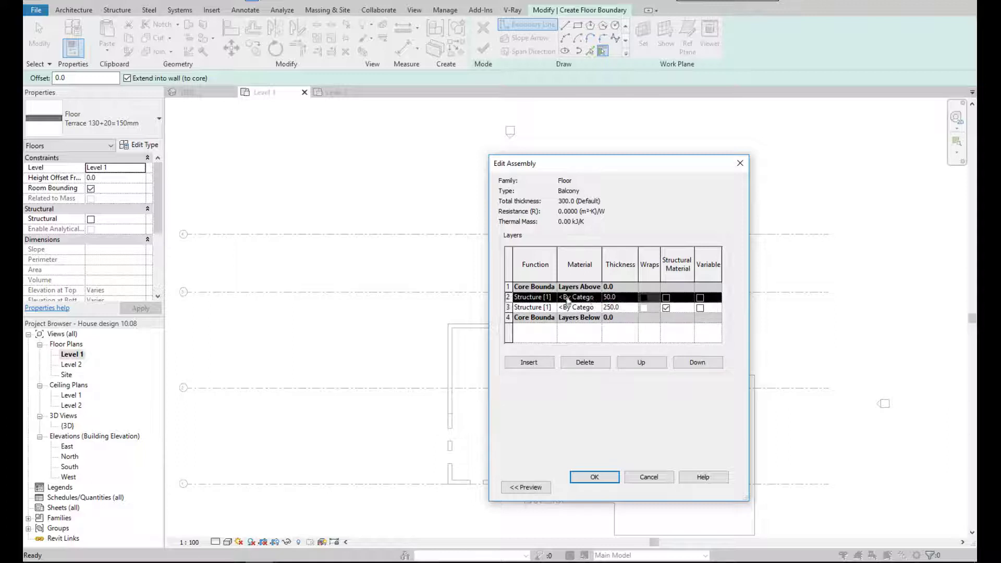
pyautogui.click(528, 362)
pyautogui.click(627, 281)
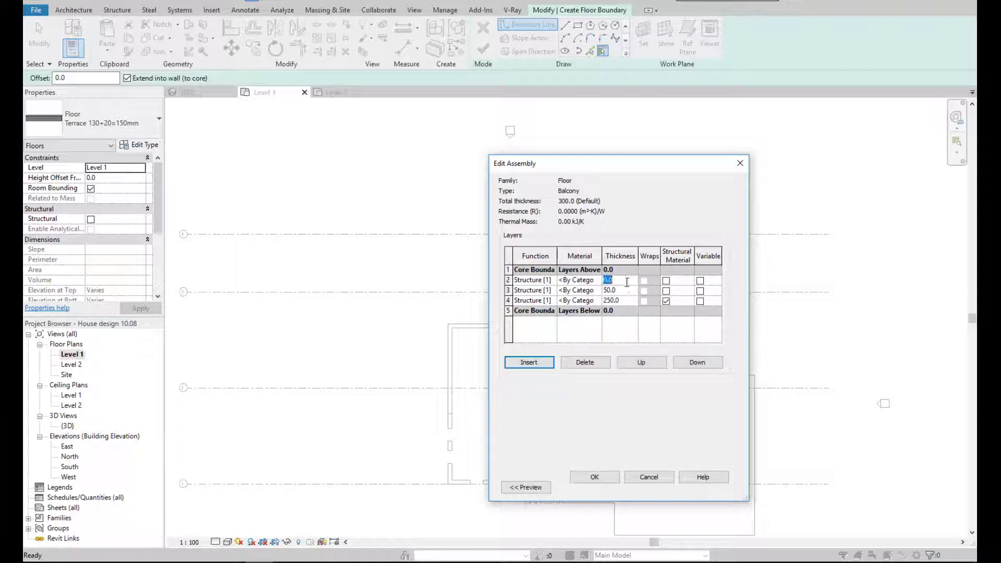
pyautogui.write('50')
pyautogui.click(508, 280)
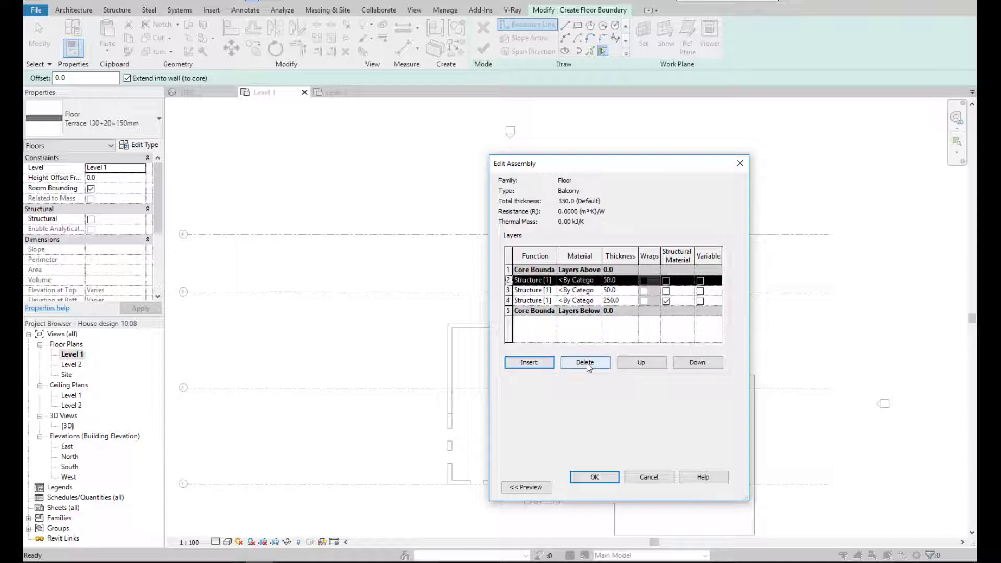
# Step: Add a 20 mm top layer and a 130 mm bottom layer, then confirm the structure
pyautogui.click(529, 362)
pyautogui.click(620, 281)
pyautogui.write('20')
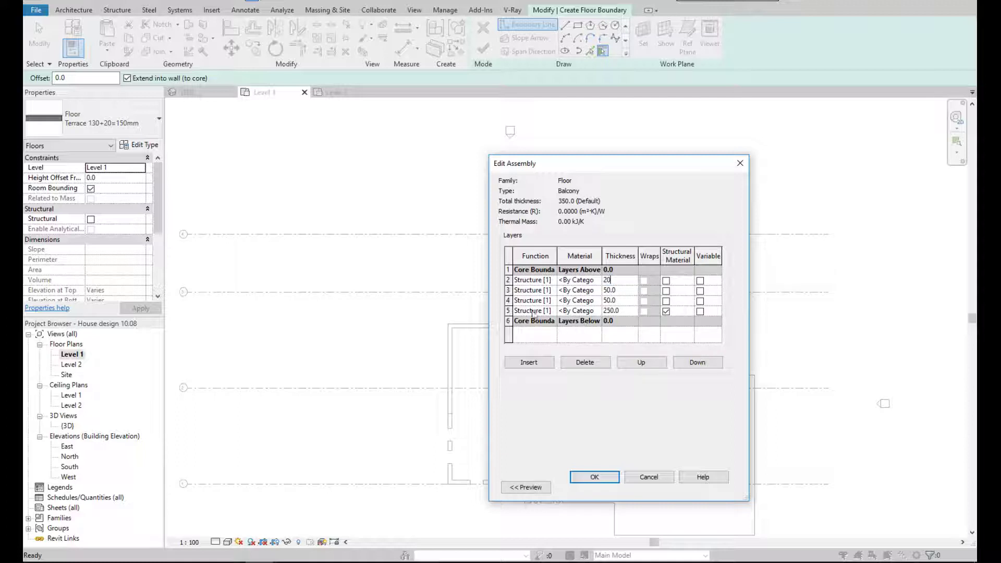
pyautogui.click(508, 311)
pyautogui.click(529, 362)
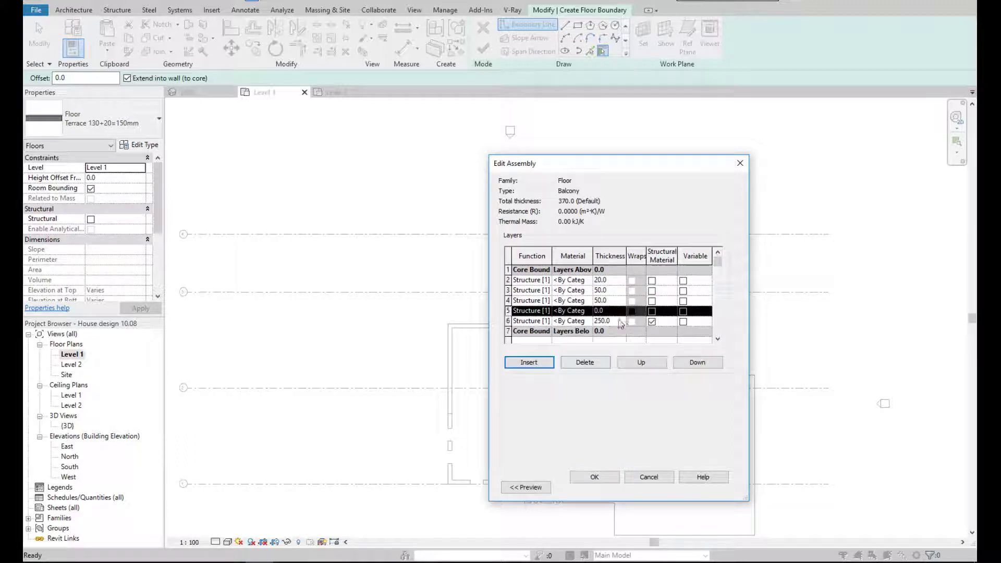
pyautogui.click(702, 364)
pyautogui.click(611, 322)
pyautogui.write('130')
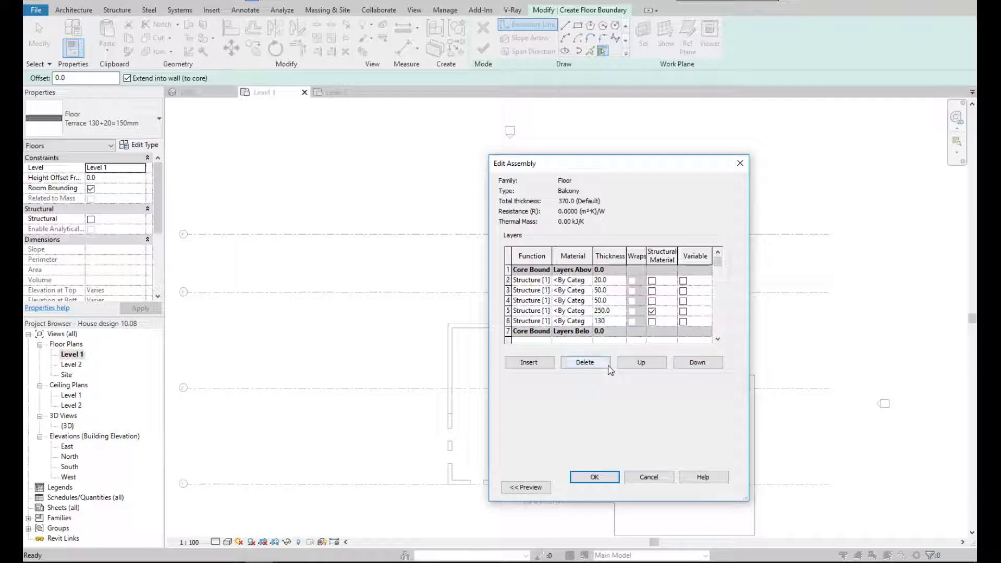
pyautogui.click(607, 482)
# Step: Confirm the Balcony floor type and choose the Rectangle boundary tool
pyautogui.click(605, 487)
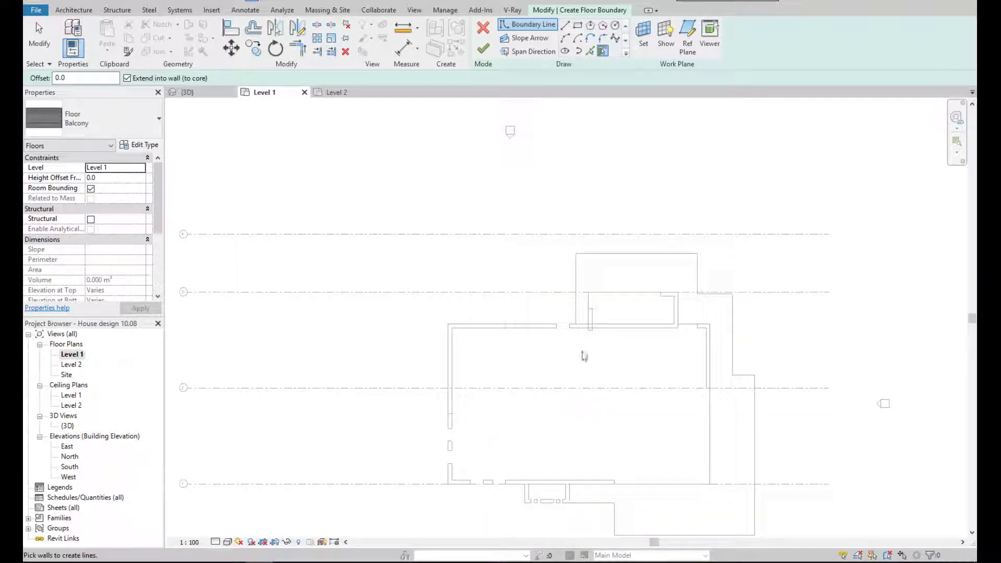
pyautogui.scroll(-3, 579, 376)
pyautogui.scroll(4, 571, 323)
pyautogui.click(578, 25)
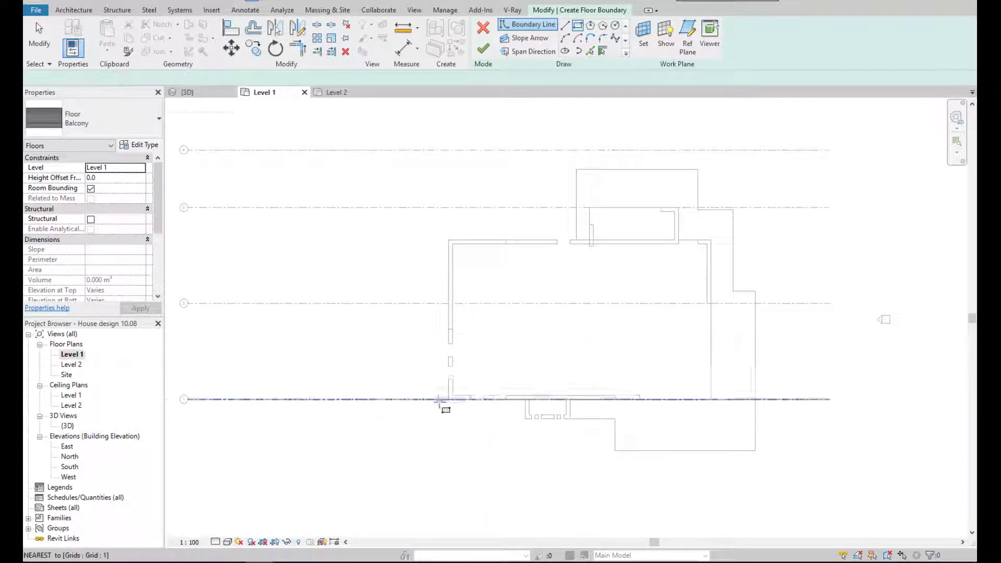
pyautogui.scroll(1, 447, 402)
pyautogui.scroll(1, 445, 406)
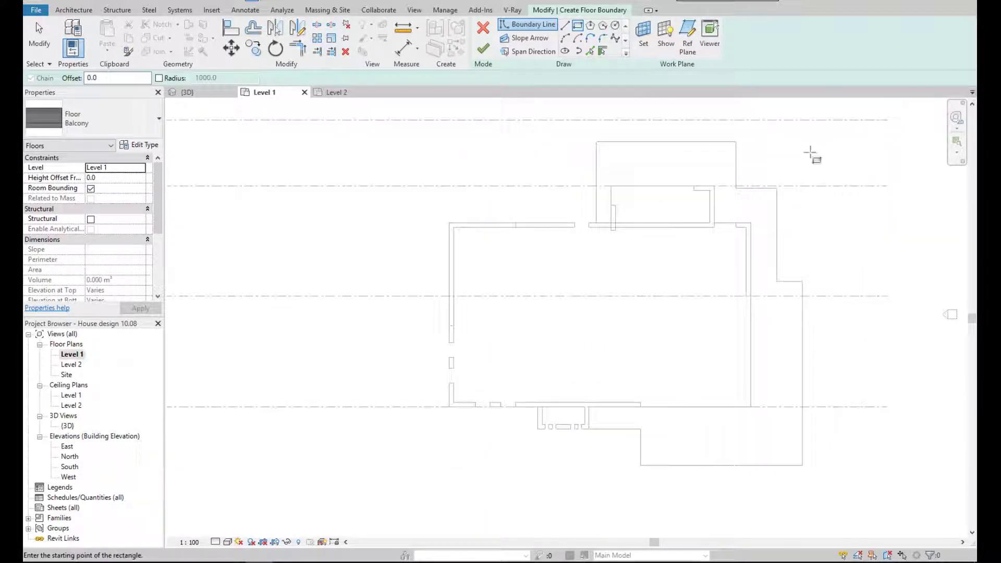
pyautogui.scroll(2, 812, 154)
pyautogui.scroll(-1, 596, 277)
pyautogui.scroll(2, 621, 270)
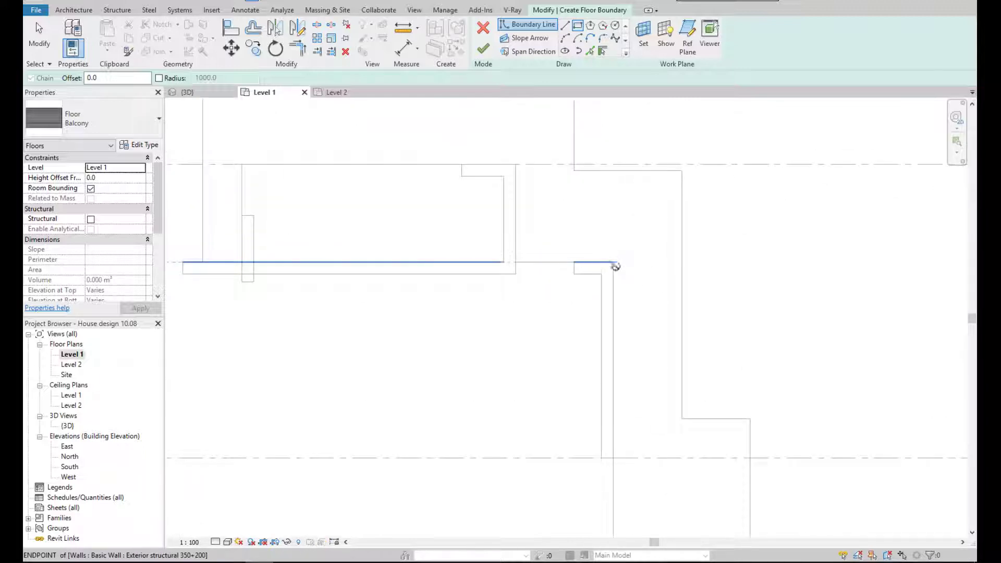
# Step: Sketch the narrow rectangular balcony at the wall corner, finish it, and view it in 3D
pyautogui.click(613, 263)
pyautogui.click(683, 425)
pyautogui.scroll(-3, 602, 292)
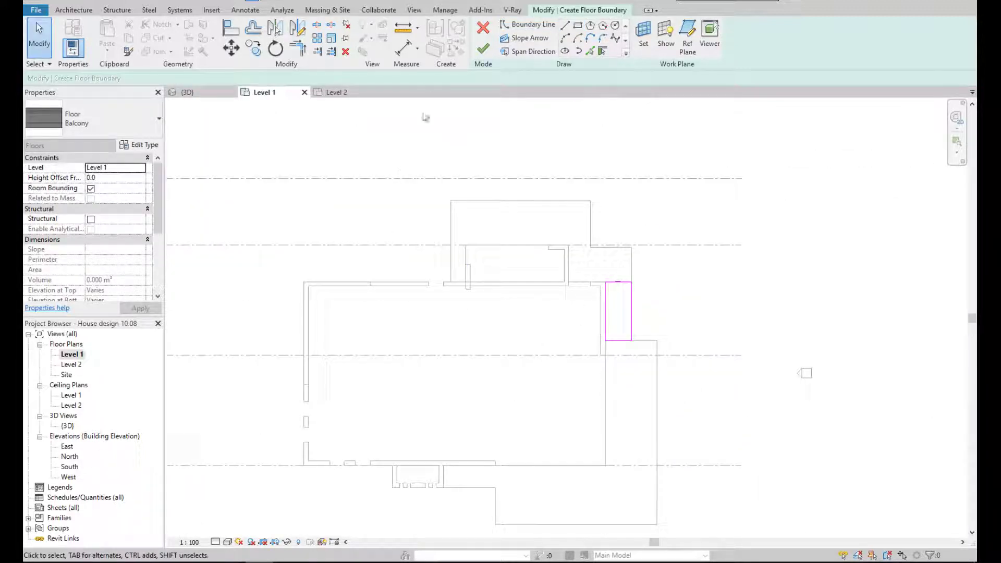
pyautogui.click(483, 48)
pyautogui.doubleClick(68, 426)
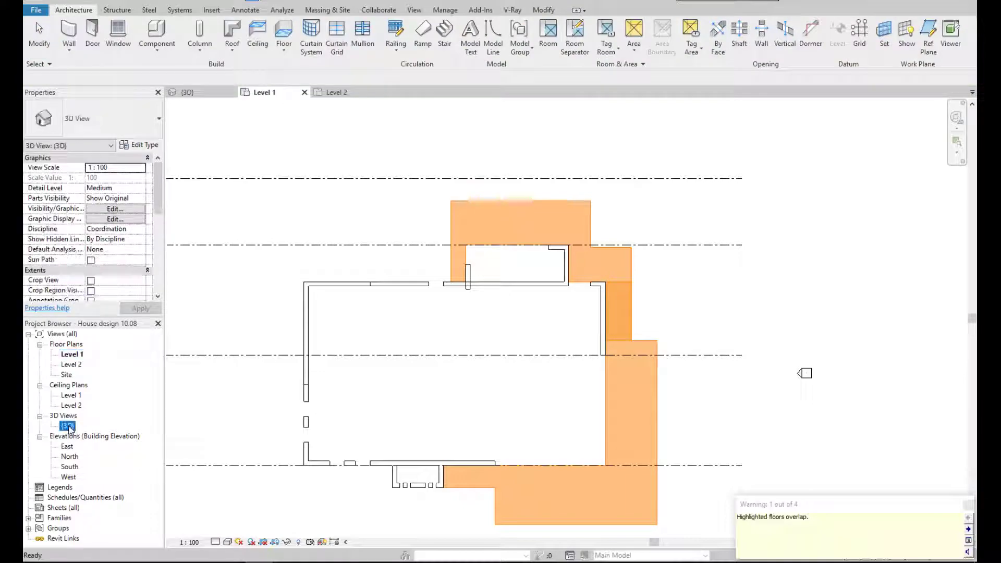
pyautogui.scroll(-3, 471, 270)
pyautogui.scroll(3, 493, 348)
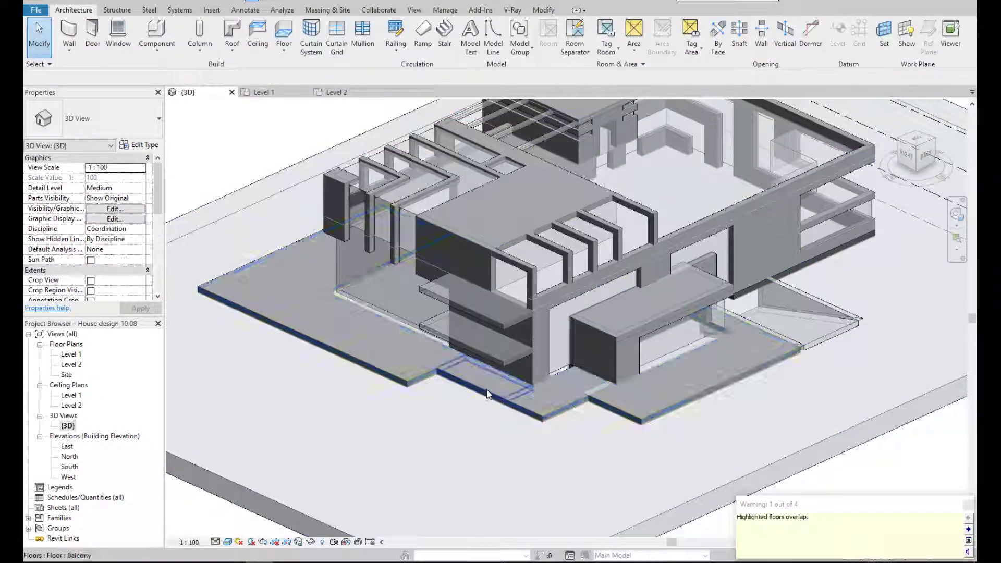
# Step: Set the balcony floor's Level property to Level 2
pyautogui.click(485, 396)
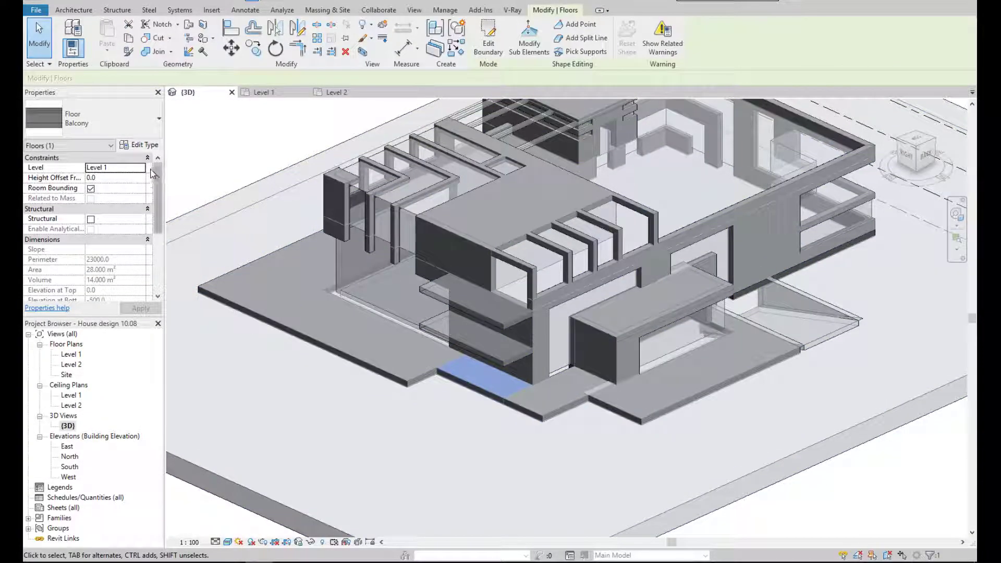
pyautogui.click(142, 168)
pyautogui.click(134, 203)
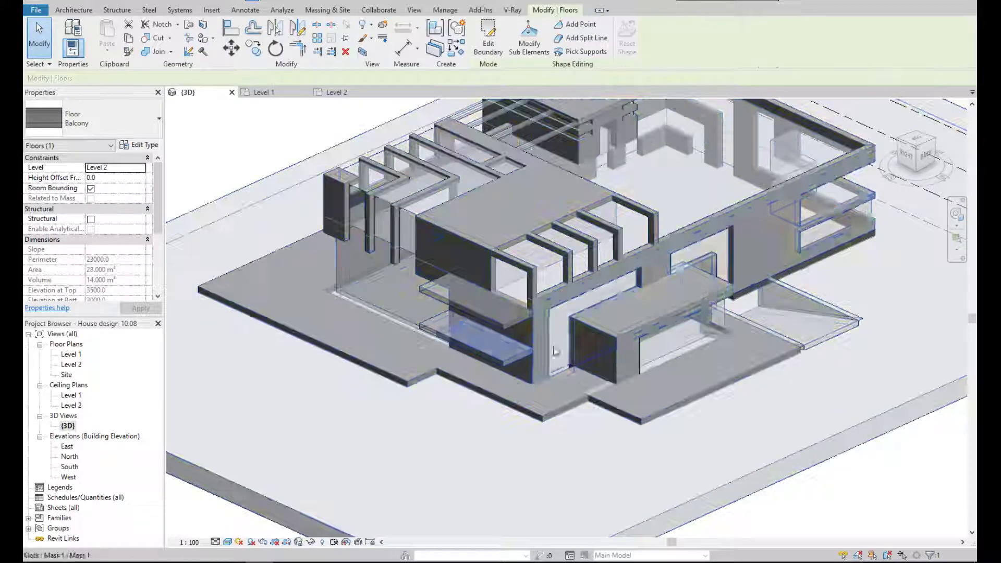
pyautogui.press('Escape')
pyautogui.scroll(2, 527, 367)
pyautogui.click(521, 355)
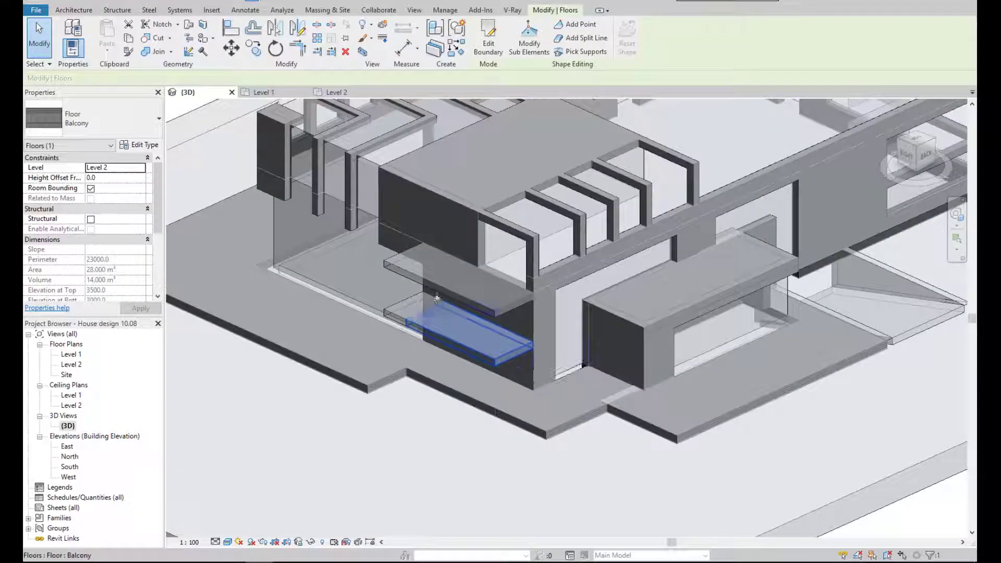
pyautogui.scroll(4, 469, 347)
pyautogui.press('Escape')
# Step: Extend the balcony floor's boundary sketch so its area grows to 35 m²
pyautogui.doubleClick(437, 324)
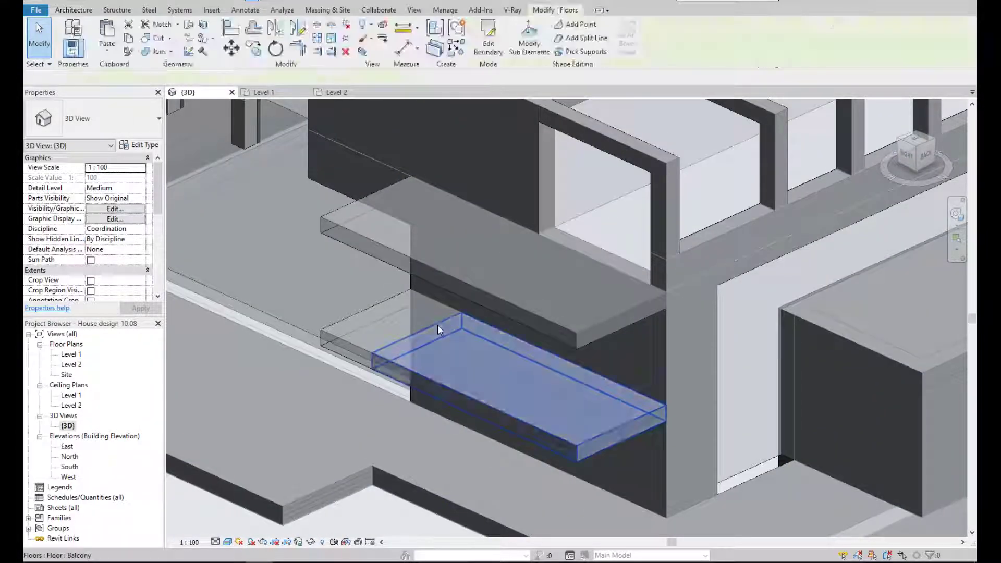
pyautogui.click(436, 325)
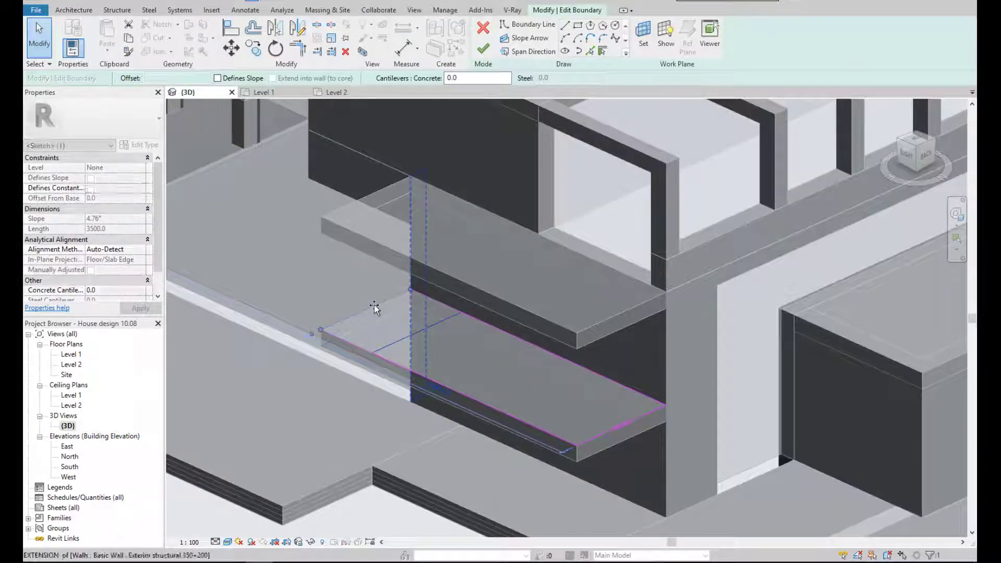
pyautogui.click(483, 49)
pyautogui.press('Escape')
pyautogui.scroll(-2, 484, 312)
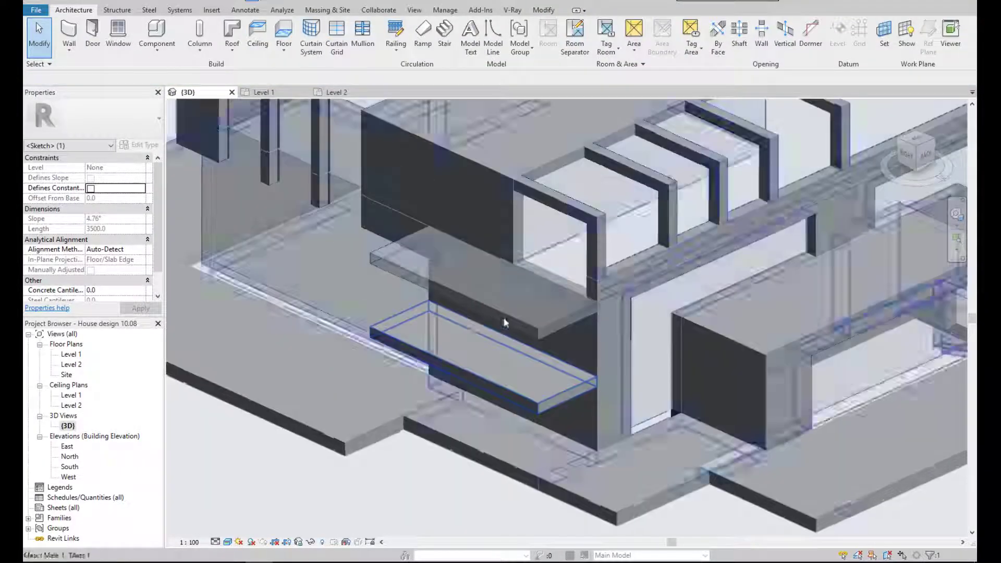
# Step: Begin copying the balcony floor from its corner with CO, then cancel the copy
pyautogui.click(558, 399)
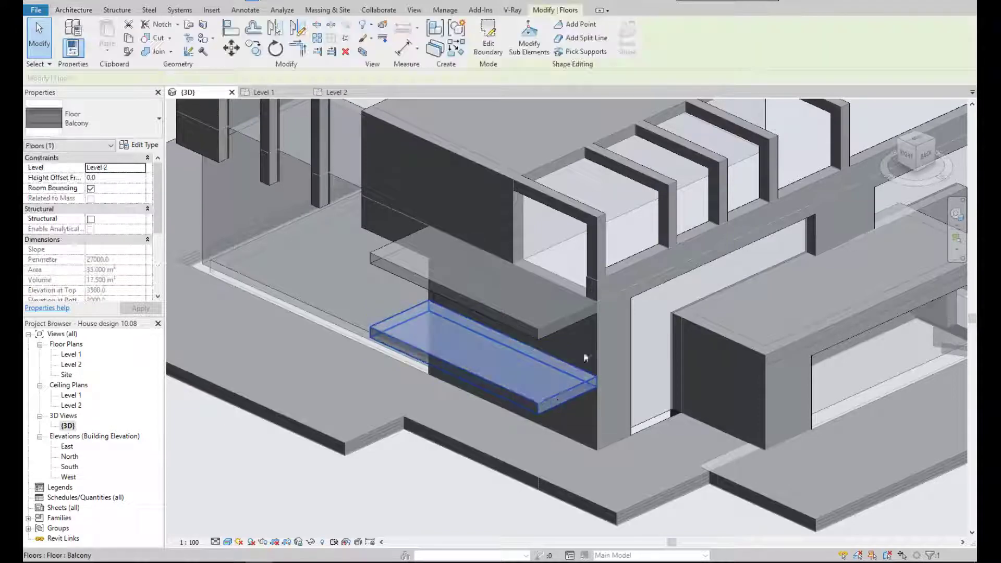
pyautogui.press('m')
pyautogui.press('v')
pyautogui.press('c')
pyautogui.press('o')
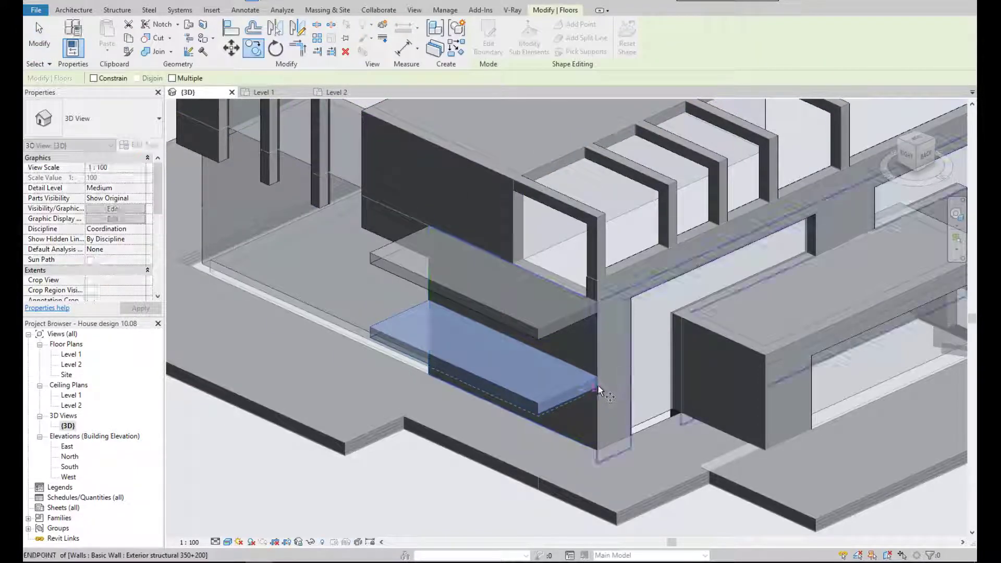
pyautogui.click(598, 395)
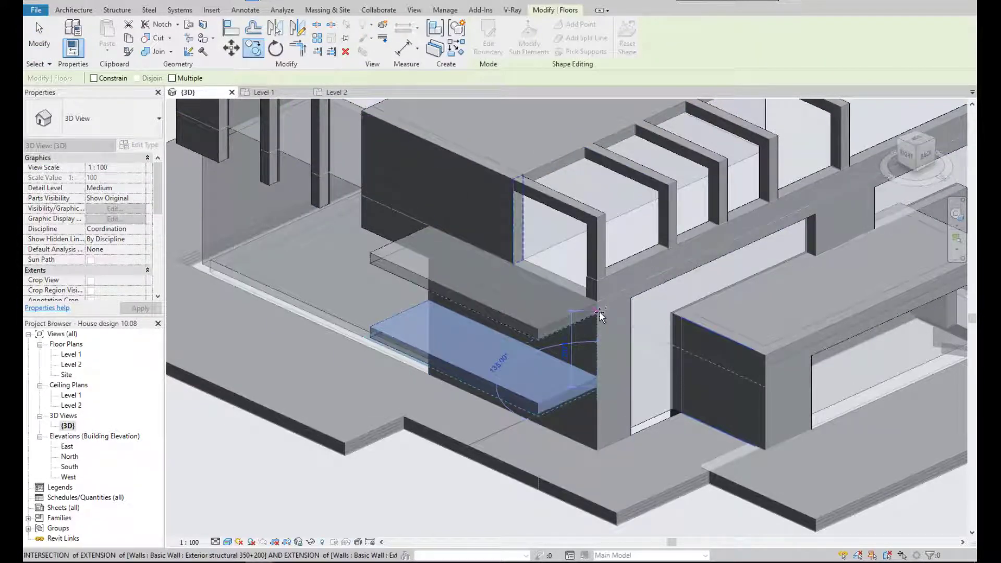
pyautogui.scroll(2, 599, 314)
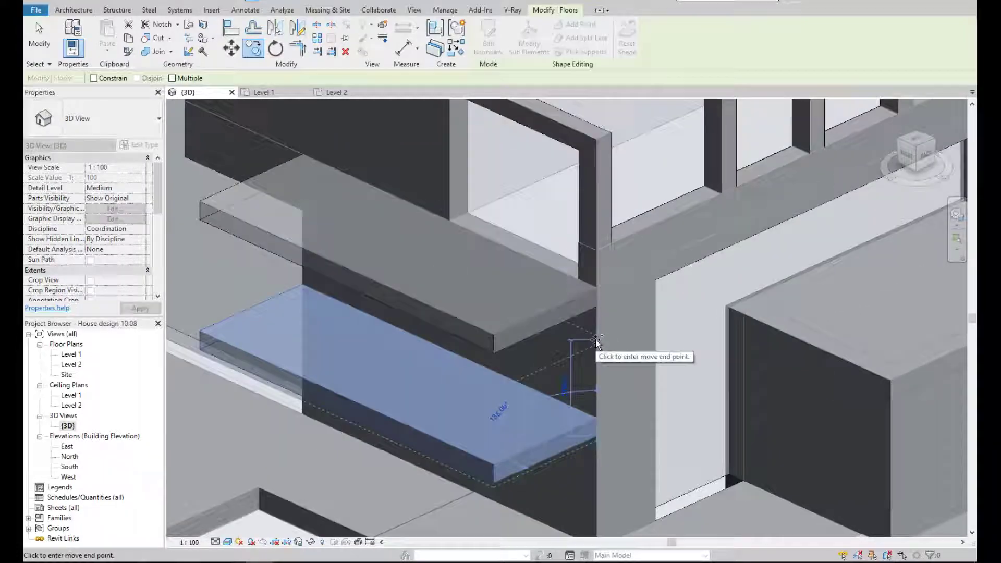
pyautogui.scroll(-3, 597, 342)
pyautogui.press('Escape')
pyautogui.press('Escape')
pyautogui.scroll(-3, 552, 208)
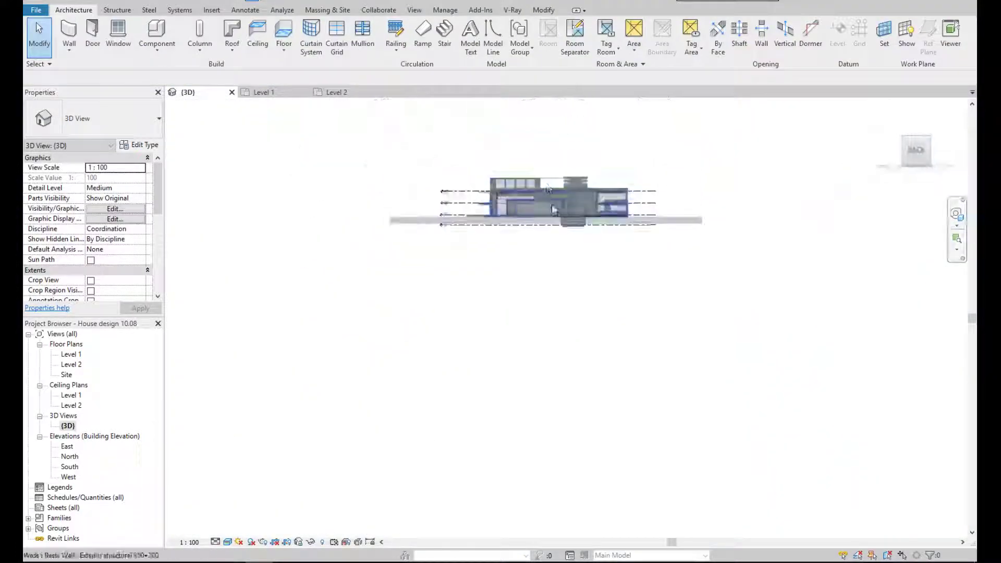
# Step: Copy the balcony floor slab one level up onto Level 3
pyautogui.scroll(3, 511, 167)
pyautogui.scroll(2, 511, 167)
pyautogui.click(414, 315)
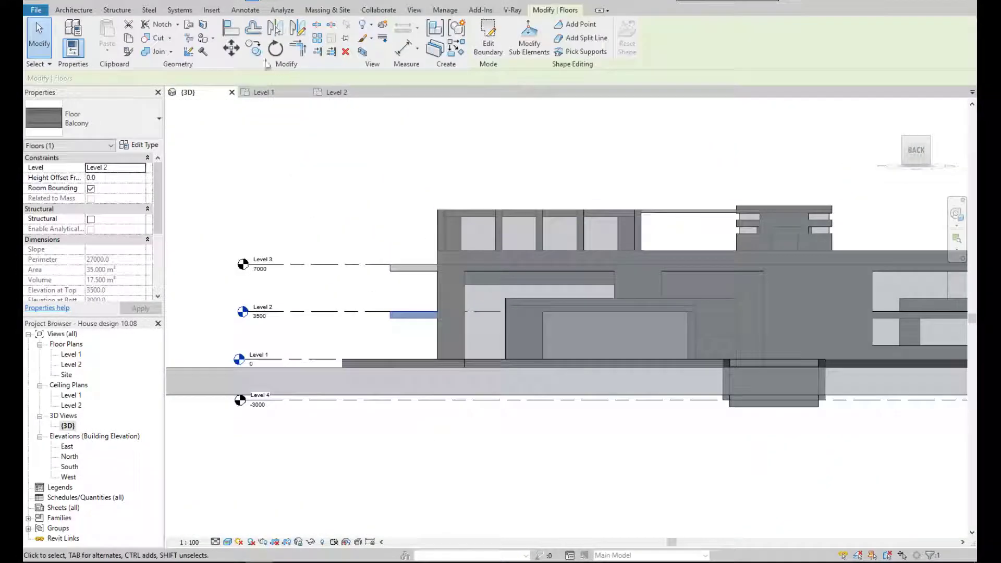
pyautogui.click(252, 48)
pyautogui.scroll(3, 444, 289)
pyautogui.scroll(2, 444, 289)
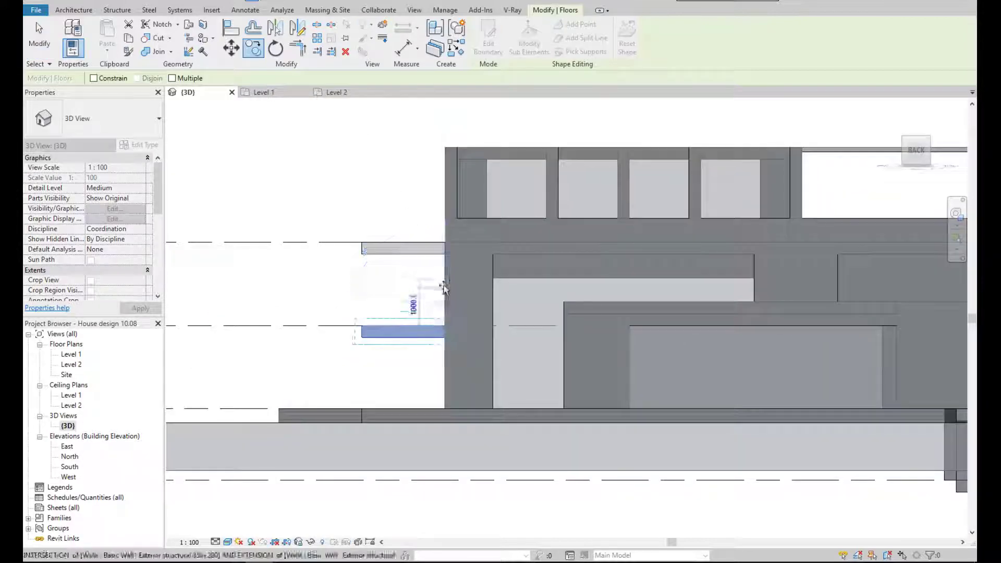
pyautogui.click(443, 256)
# Step: Cancel the follow-up Move, clear the selection, and orbit to an isometric view
pyautogui.scroll(-2, 387, 265)
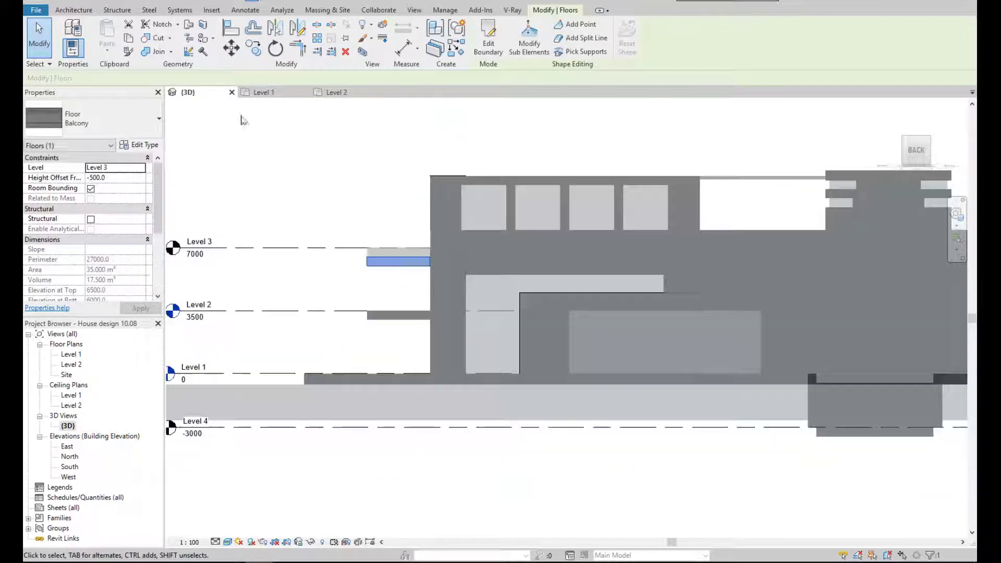
pyautogui.click(231, 48)
pyautogui.scroll(3, 391, 281)
pyautogui.press('Escape')
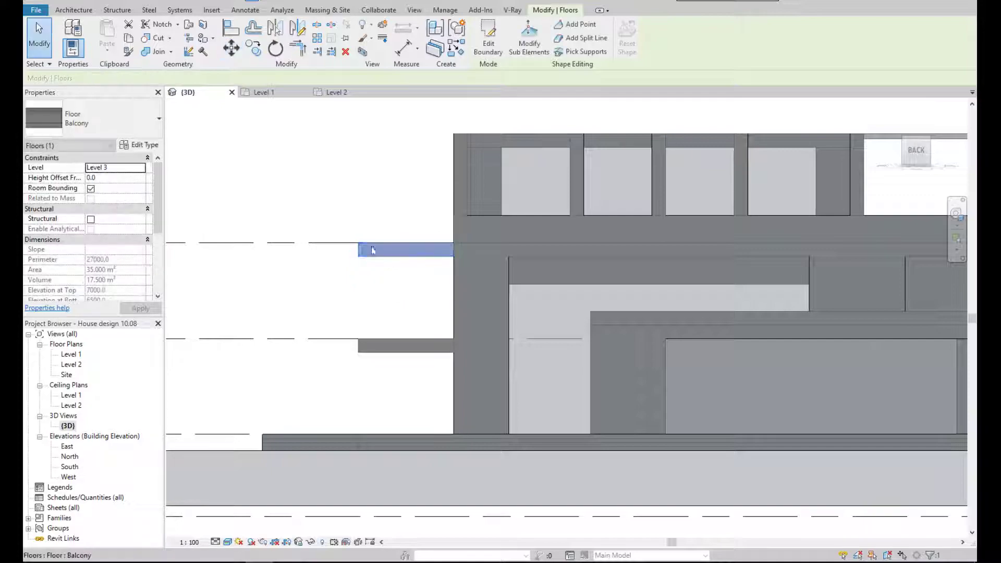
pyautogui.press('Escape')
pyautogui.scroll(-5, 393, 256)
pyautogui.keyDown('shift'); pyautogui.moveTo(560, 272); pyautogui.dragTo(652, 271, button='middle'); pyautogui.keyUp('shift')
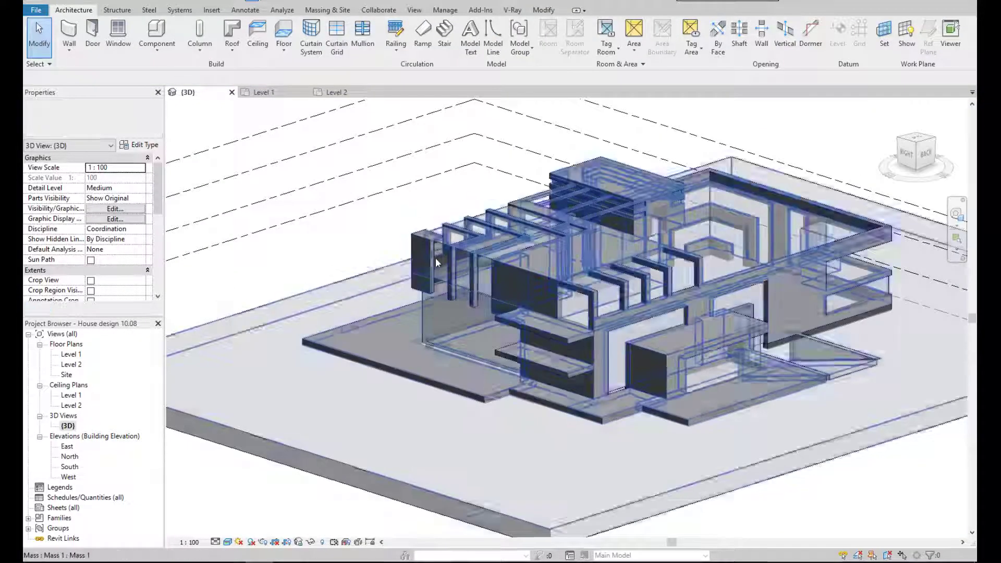
pyautogui.scroll(4, 439, 263)
pyautogui.scroll(-5, 470, 274)
pyautogui.scroll(2, 479, 261)
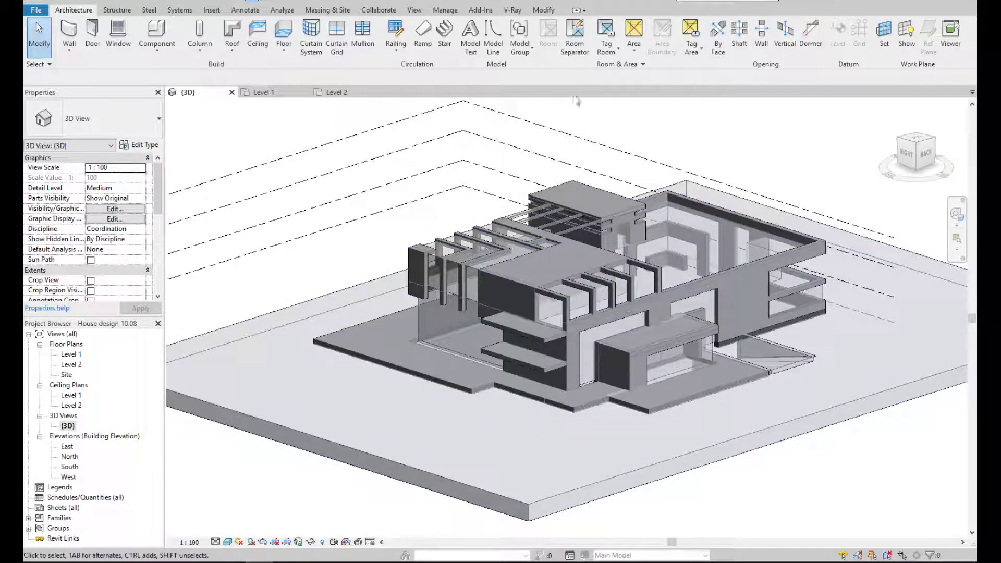
pyautogui.scroll(-3, 631, 237)
pyautogui.moveTo(522, 261)
pyautogui.keyDown('shift'); pyautogui.mouseDown(button='middle')
pyautogui.moveTo(175, 170)
pyautogui.moveTo(313, 219)
pyautogui.mouseUp(button='middle'); pyautogui.keyUp('shift')
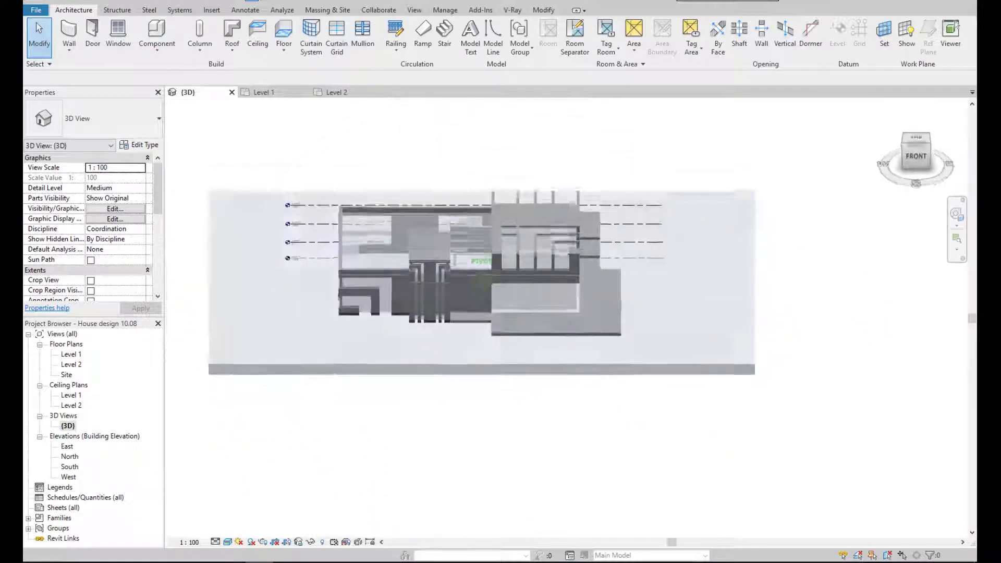
pyautogui.scroll(1, 563, 323)
pyautogui.scroll(2, 560, 315)
pyautogui.scroll(2, 561, 316)
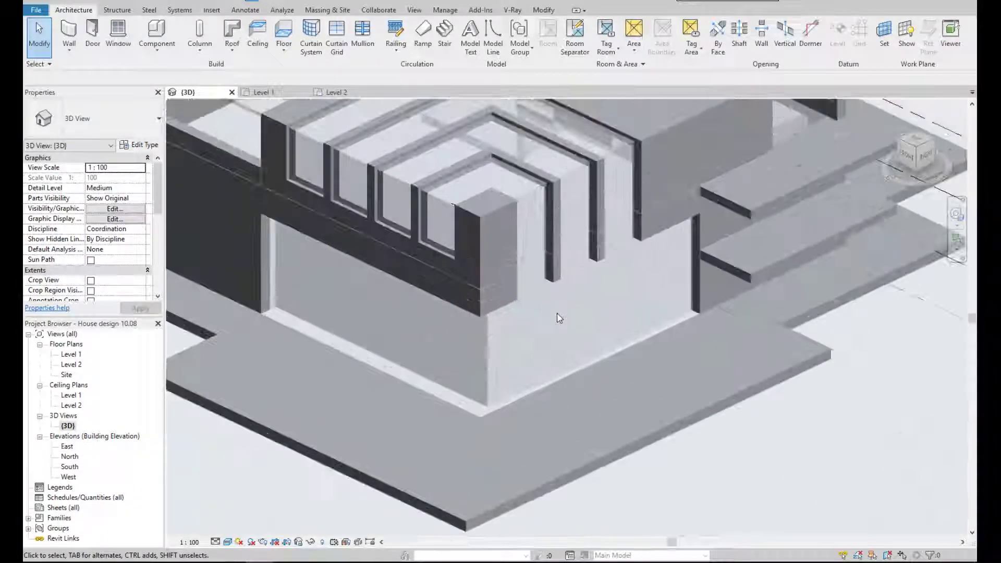
pyautogui.scroll(2, 565, 329)
pyautogui.scroll(2, 483, 328)
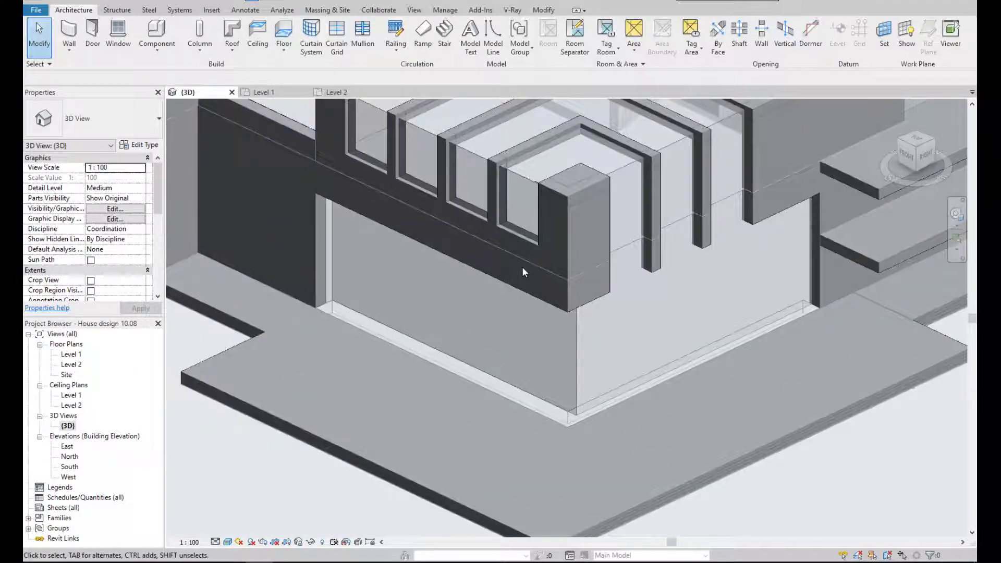
pyautogui.scroll(-2, 564, 273)
pyautogui.scroll(-2, 557, 178)
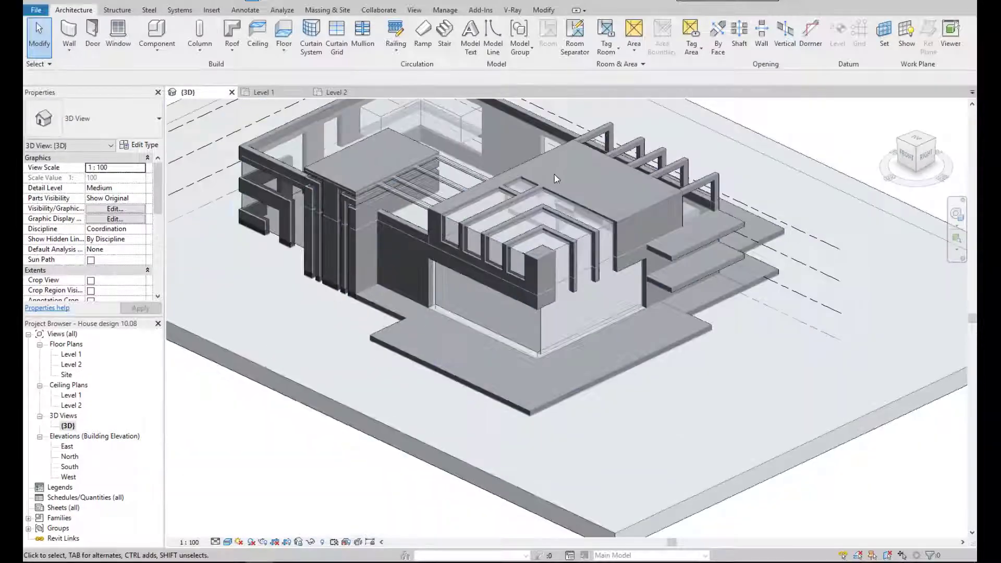
pyautogui.scroll(2, 538, 315)
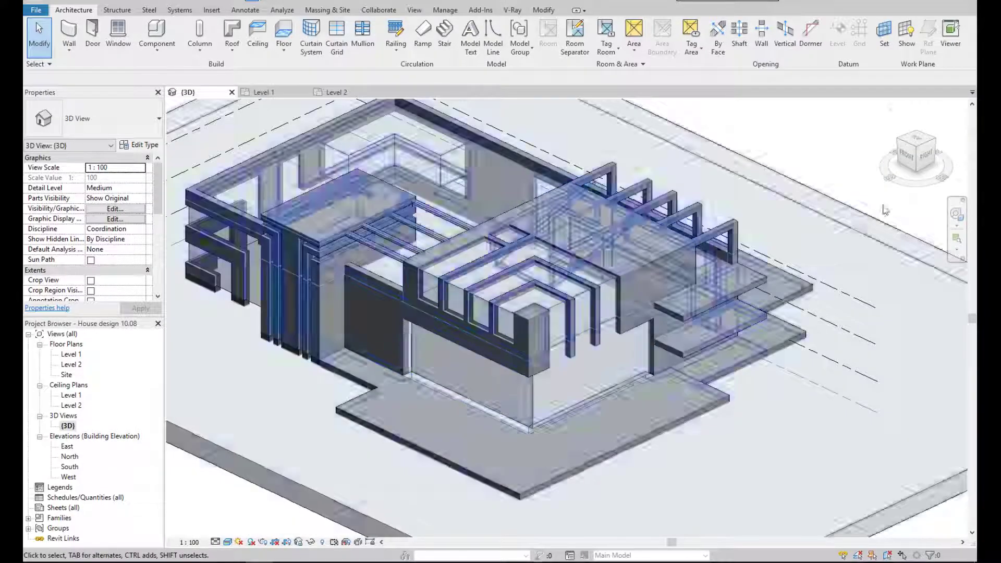
pyautogui.click(926, 157)
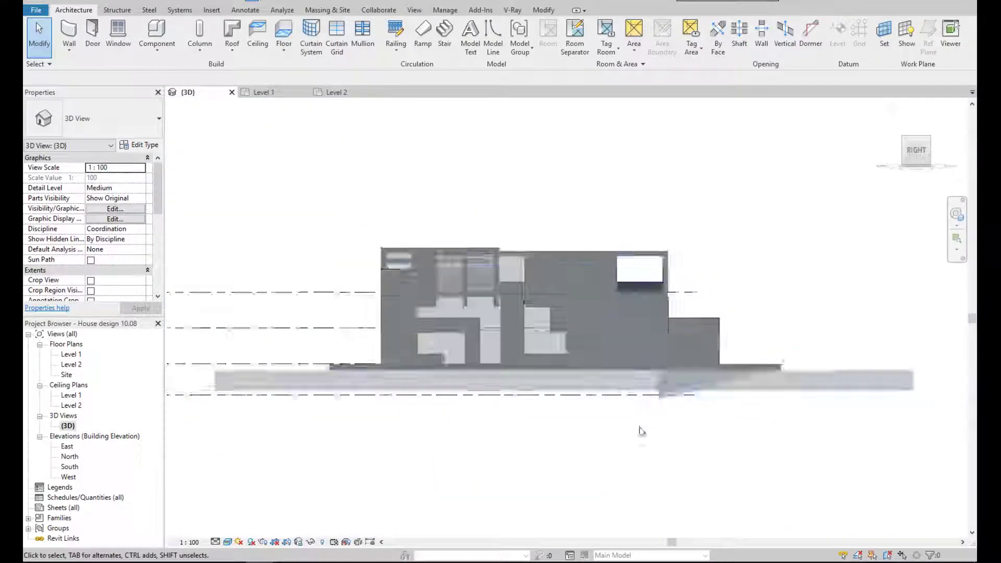
pyautogui.scroll(-2, 642, 430)
pyautogui.scroll(2, 306, 380)
pyautogui.scroll(2, 324, 364)
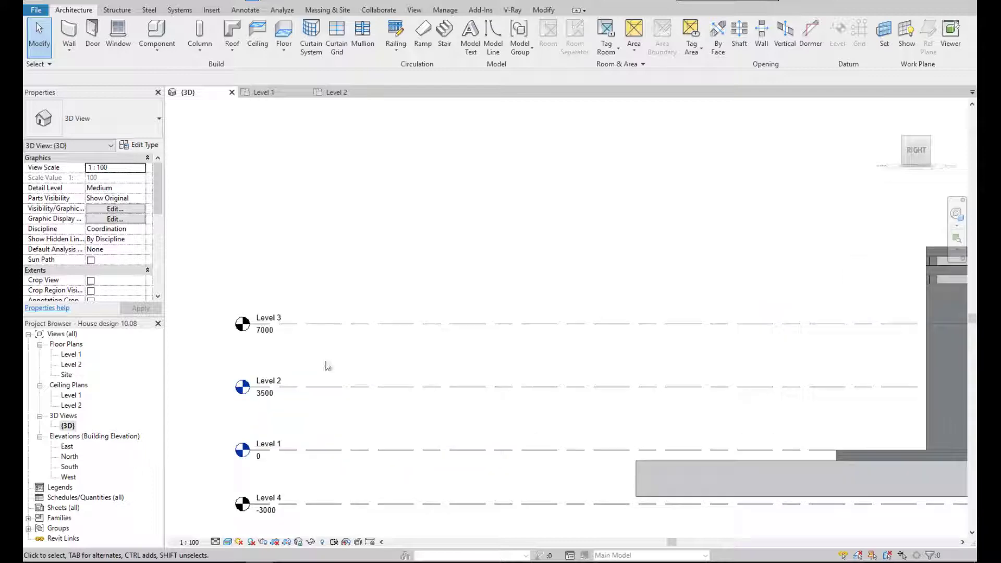
# Step: Inspect the Level 3 level line's elevation of 7000
pyautogui.click(244, 326)
pyautogui.click(302, 373)
pyautogui.click(244, 326)
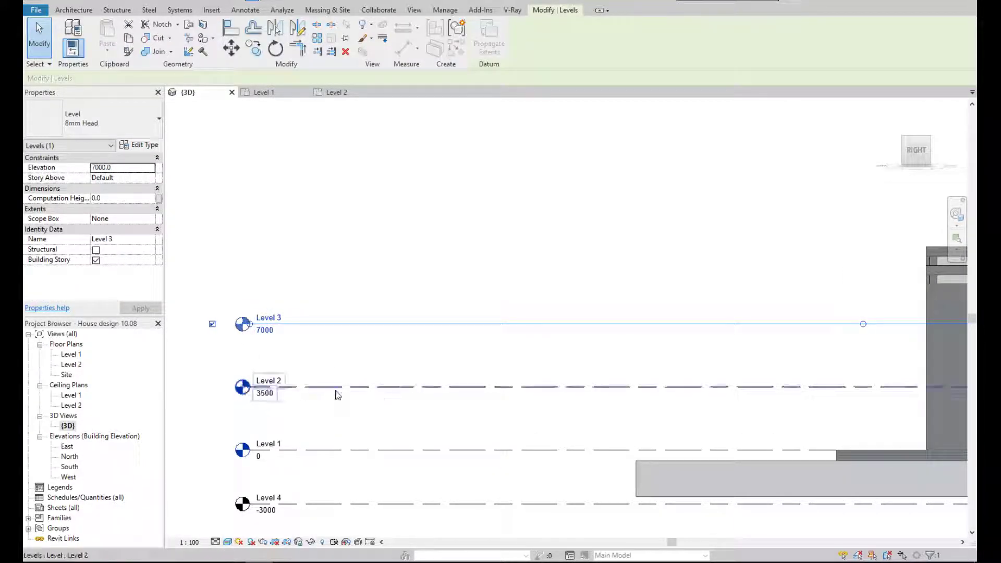
pyautogui.press('Escape')
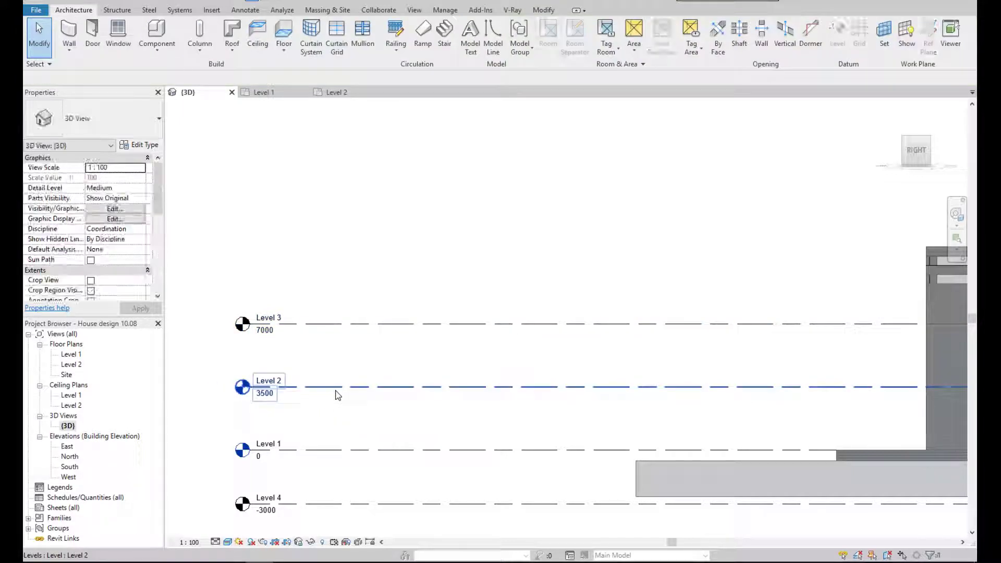
pyautogui.scroll(-2, 327, 337)
pyautogui.click(324, 330)
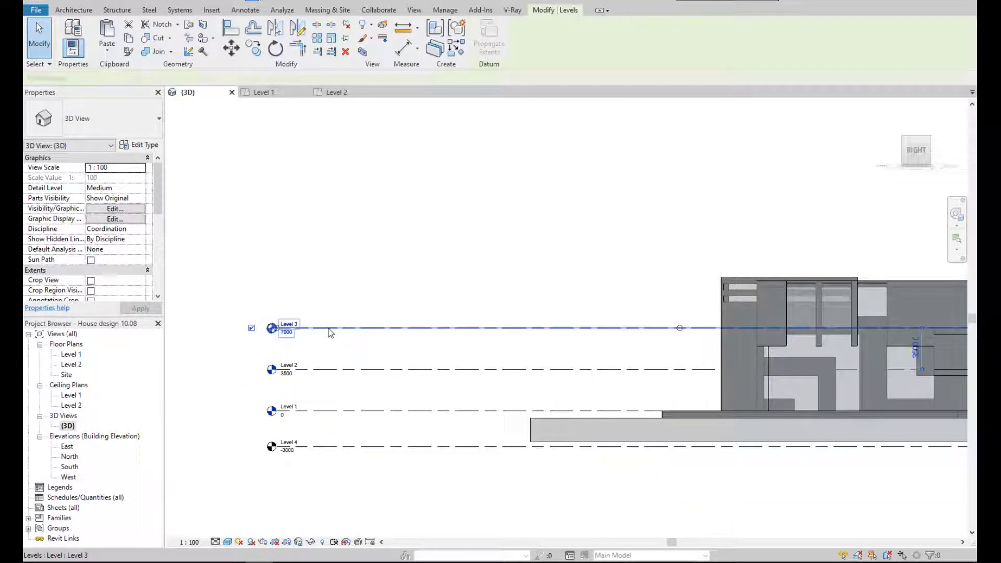
pyautogui.scroll(-2, 173, 386)
pyautogui.press('Escape')
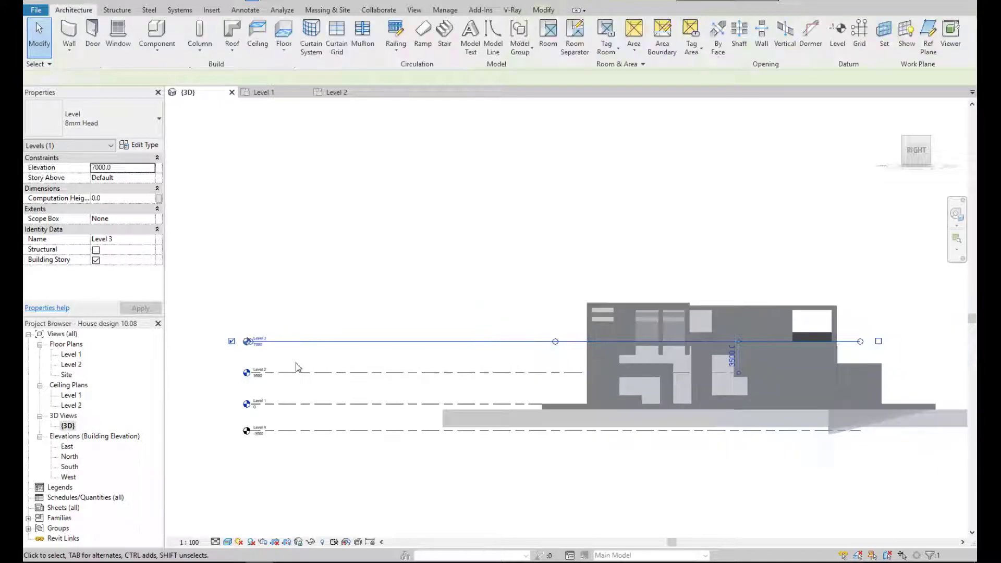
# Step: Check the Level 2 line at 3500, then open the Level 2 floor plan
pyautogui.click(288, 372)
pyautogui.keyDown('shift'); pyautogui.moveTo(927, 183); pyautogui.dragTo(814, 292, button='middle'); pyautogui.keyUp('shift')
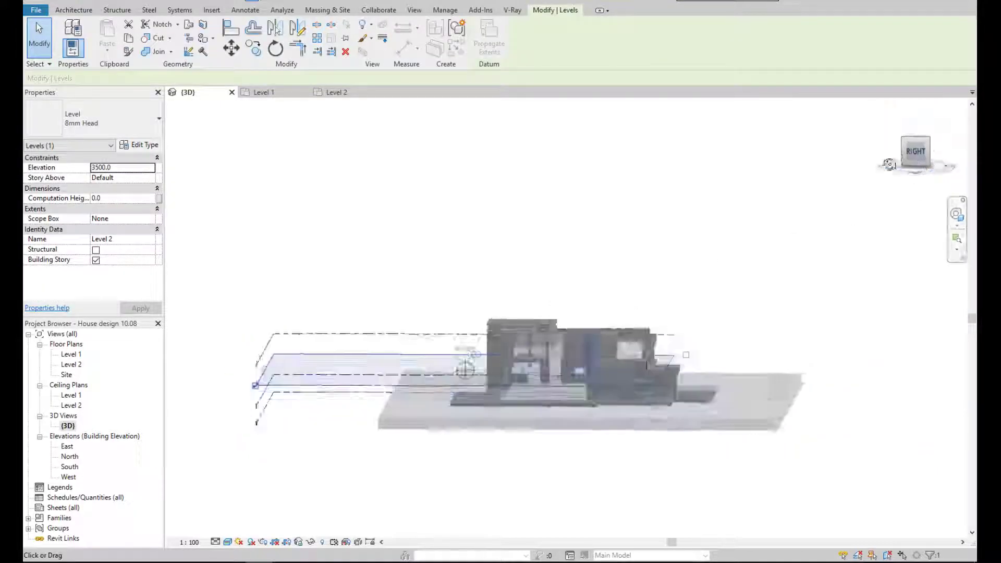
pyautogui.click(911, 156)
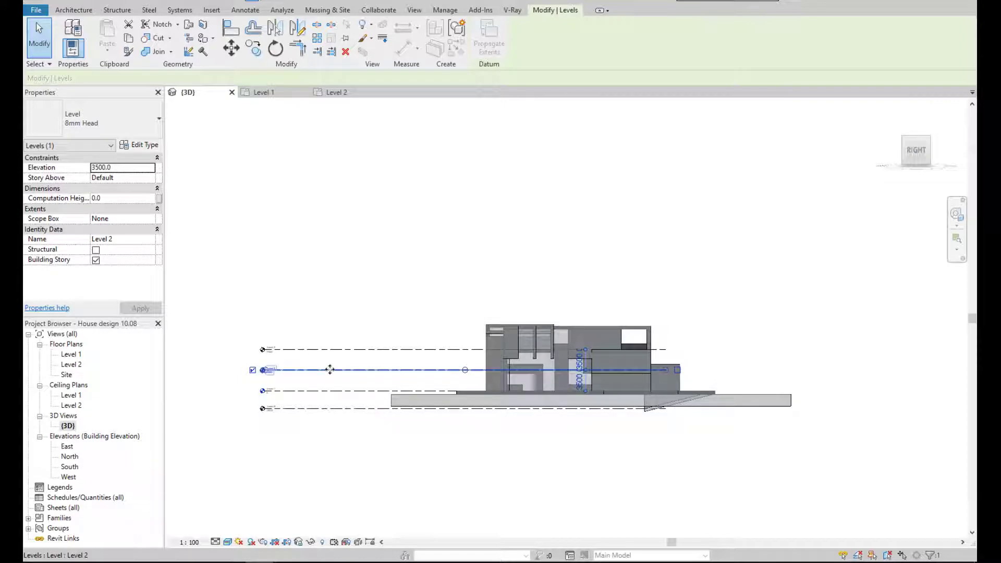
pyautogui.doubleClick(71, 365)
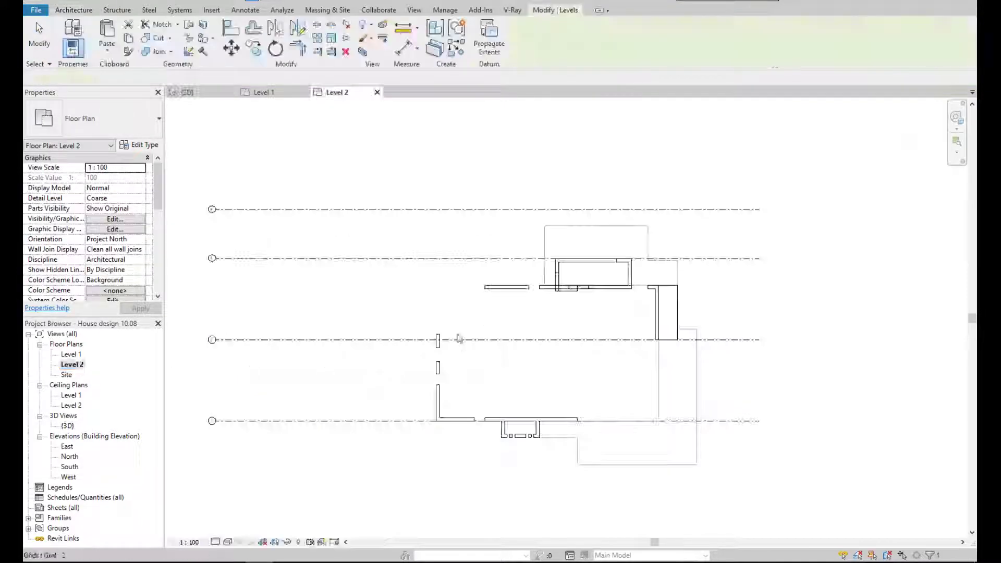
# Step: Start a new floor and duplicate the Balcony type as 'Floor level 2'
pyautogui.scroll(-3, 518, 315)
pyautogui.scroll(2, 372, 354)
pyautogui.scroll(2, 287, 382)
pyautogui.scroll(1, 286, 382)
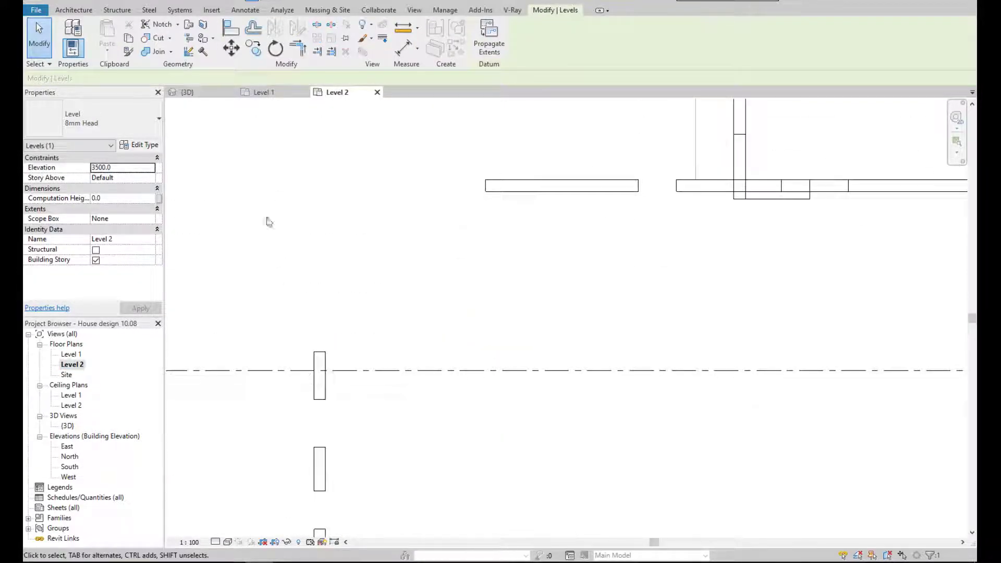
pyautogui.click(82, 10)
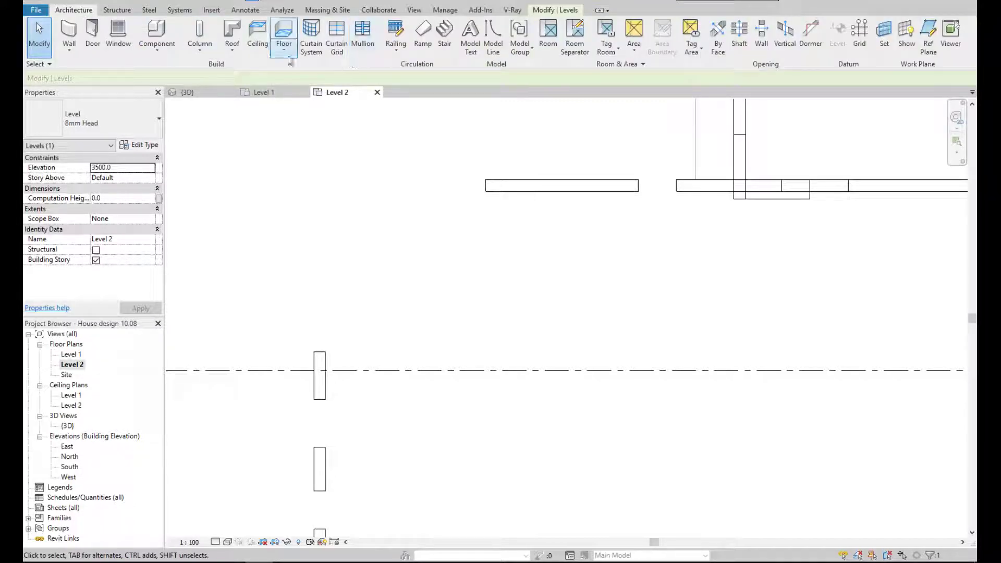
pyautogui.click(290, 62)
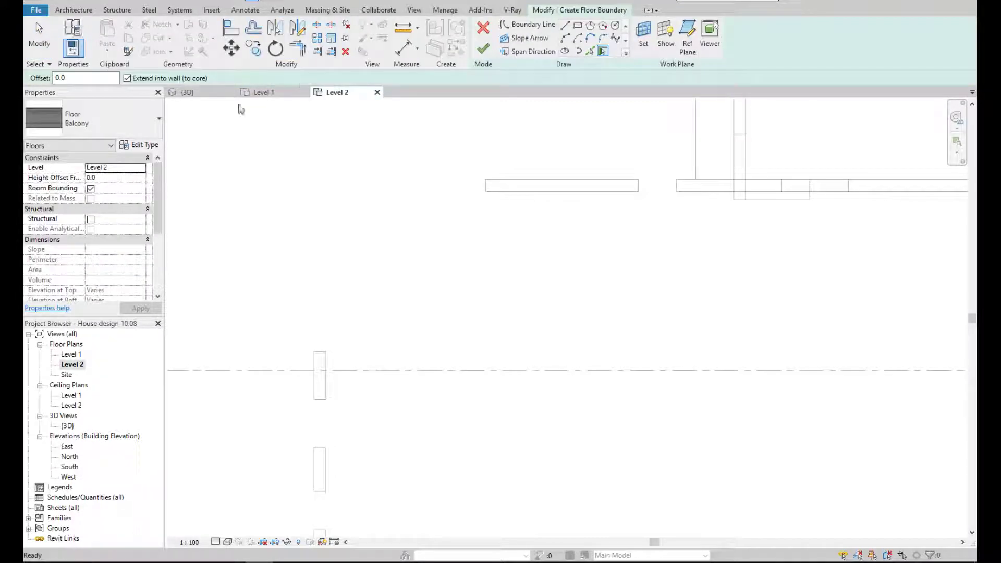
pyautogui.click(144, 146)
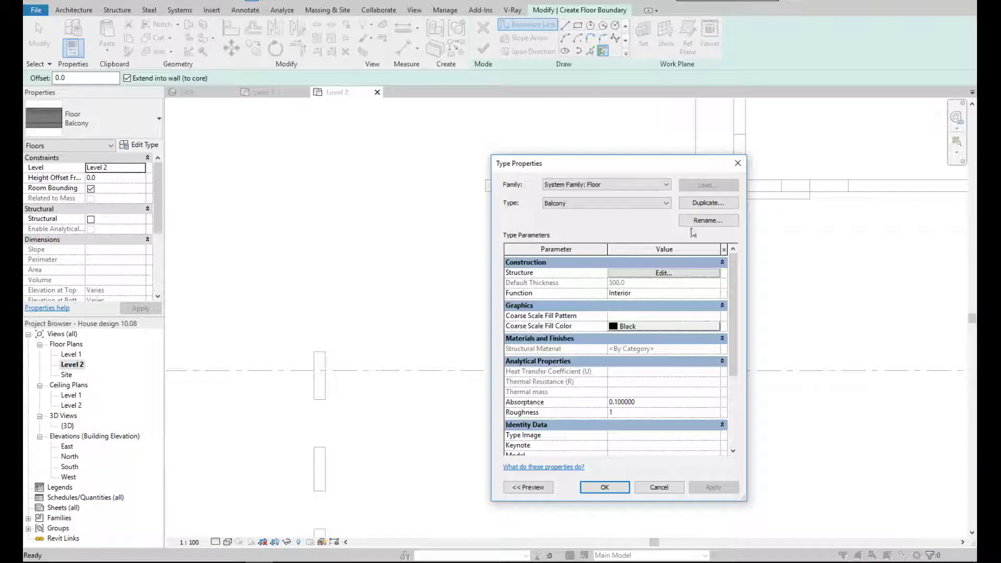
pyautogui.click(720, 205)
pyautogui.write('Floor level 2')
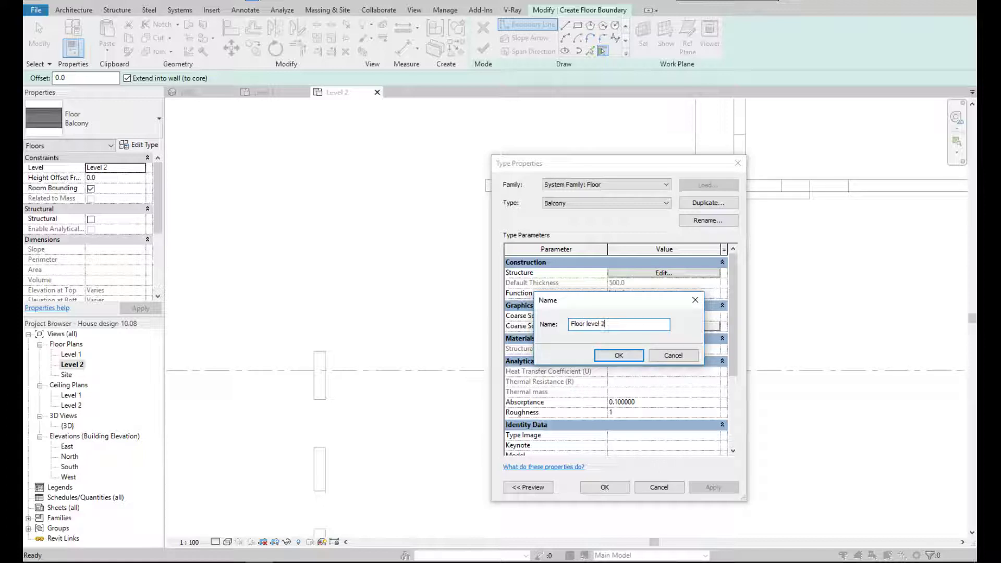
pyautogui.click(642, 354)
# Step: Review the unchanged layer structure and confirm the new type settings
pyautogui.click(695, 273)
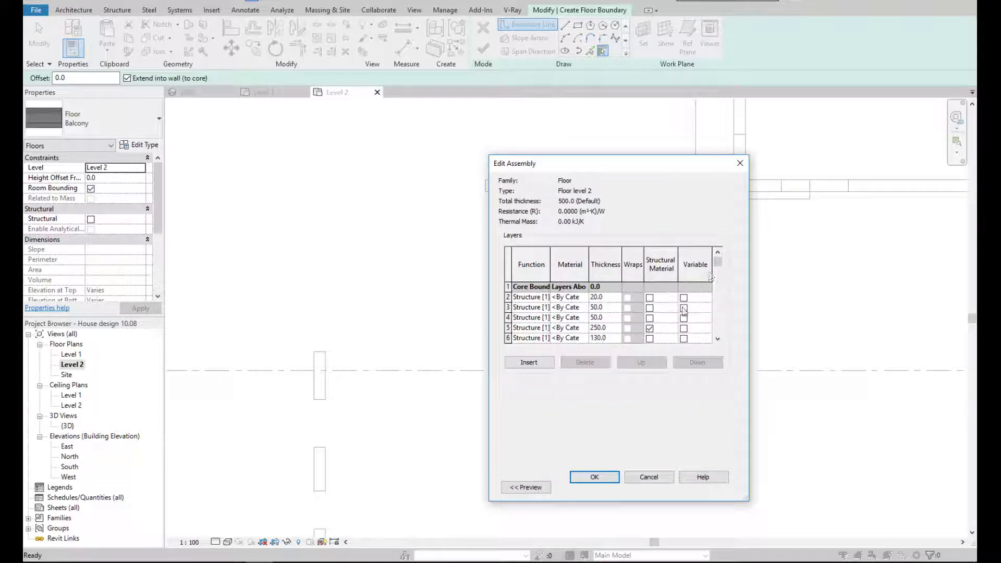
pyautogui.click(612, 480)
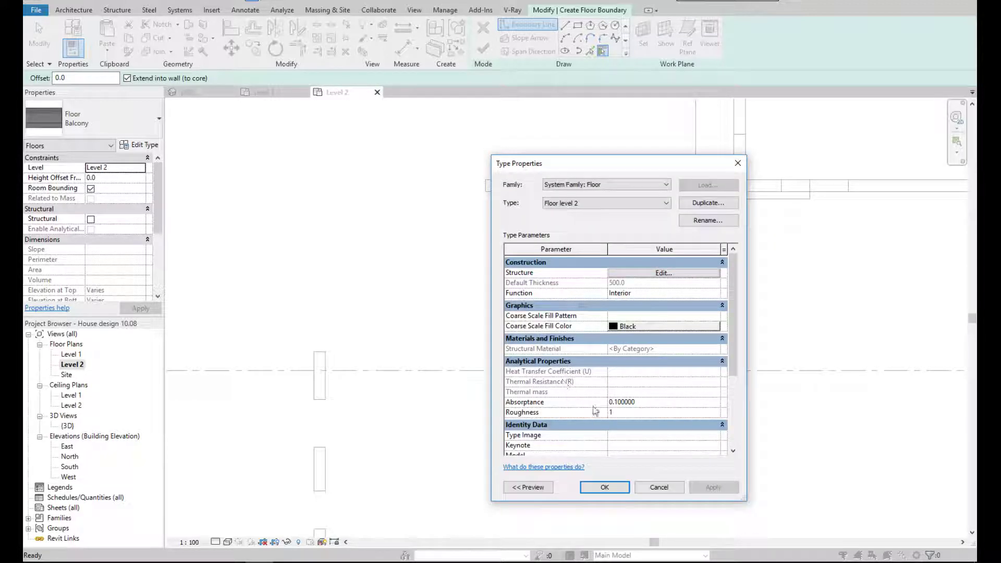
pyautogui.click(605, 487)
pyautogui.scroll(-2, 310, 256)
# Step: Sketch the first Level 2 floor boundary lines along the vertical and top wall edges
pyautogui.scroll(3, 331, 317)
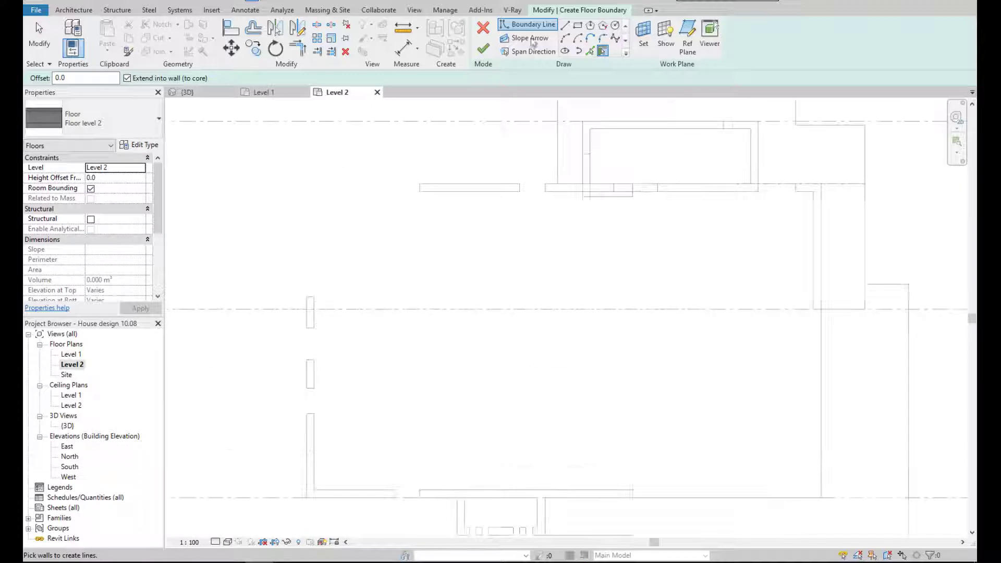
pyautogui.click(566, 26)
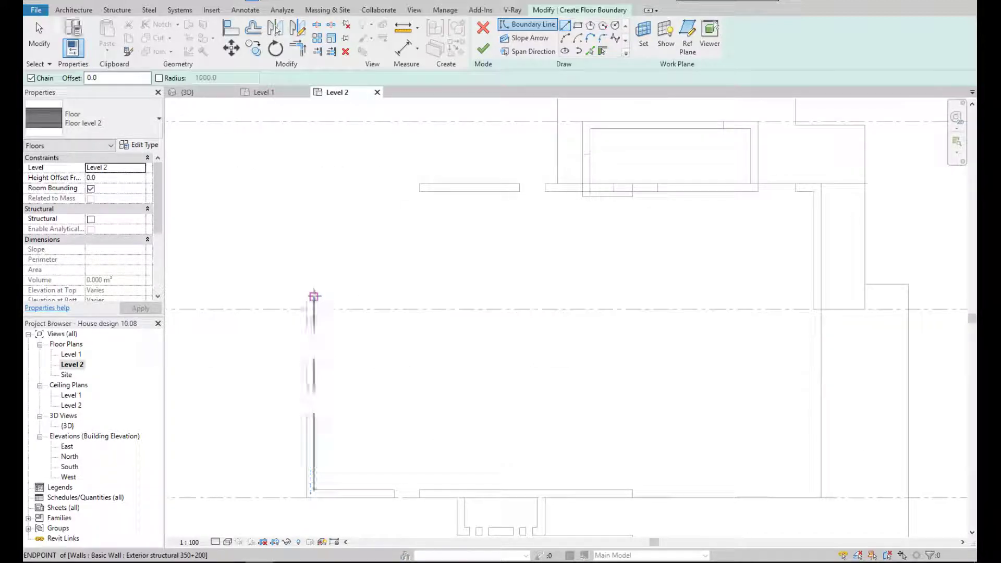
pyautogui.click(313, 296)
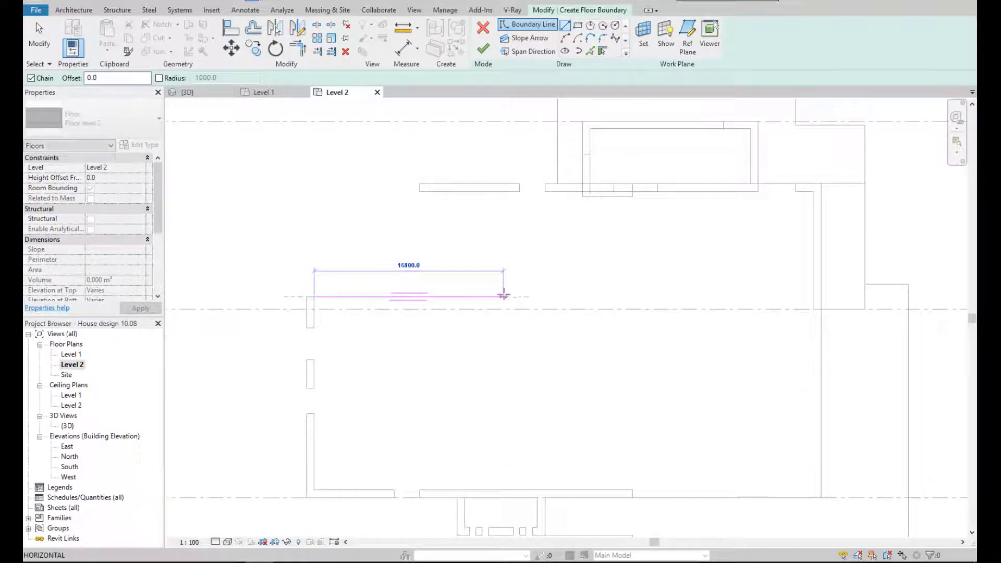
pyautogui.scroll(-3, 504, 295)
pyautogui.press('Escape')
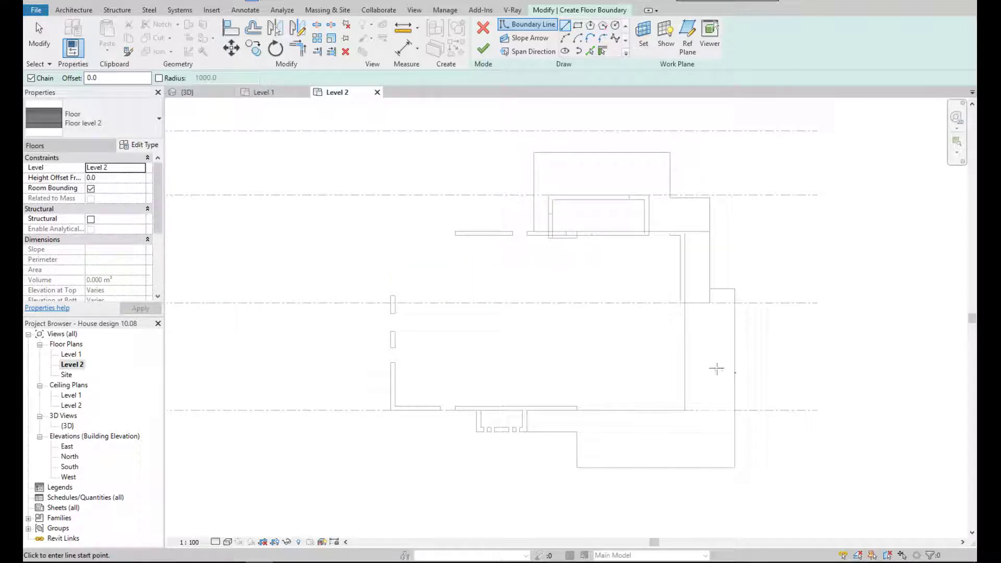
pyautogui.scroll(3, 715, 364)
pyautogui.click(478, 442)
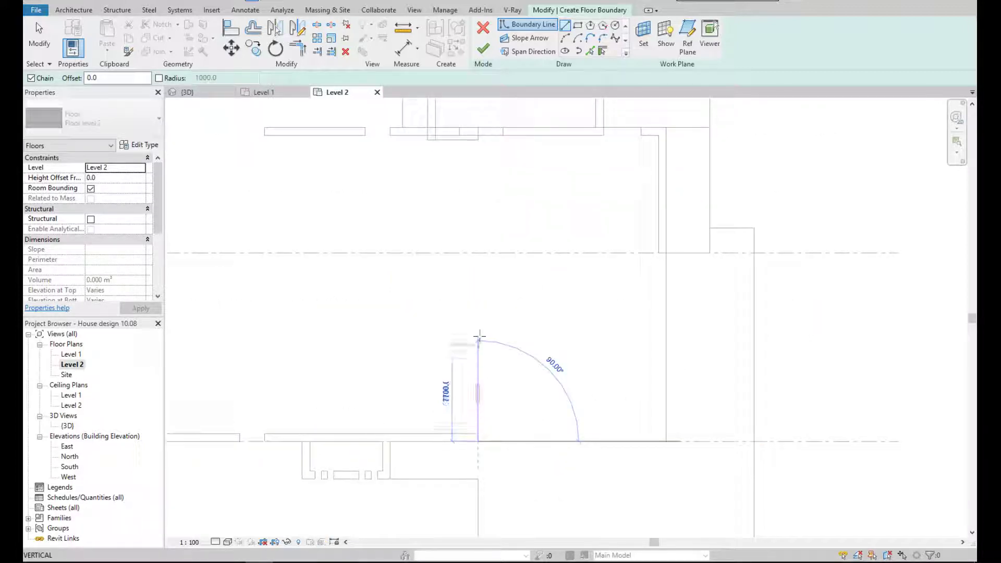
pyautogui.click(479, 253)
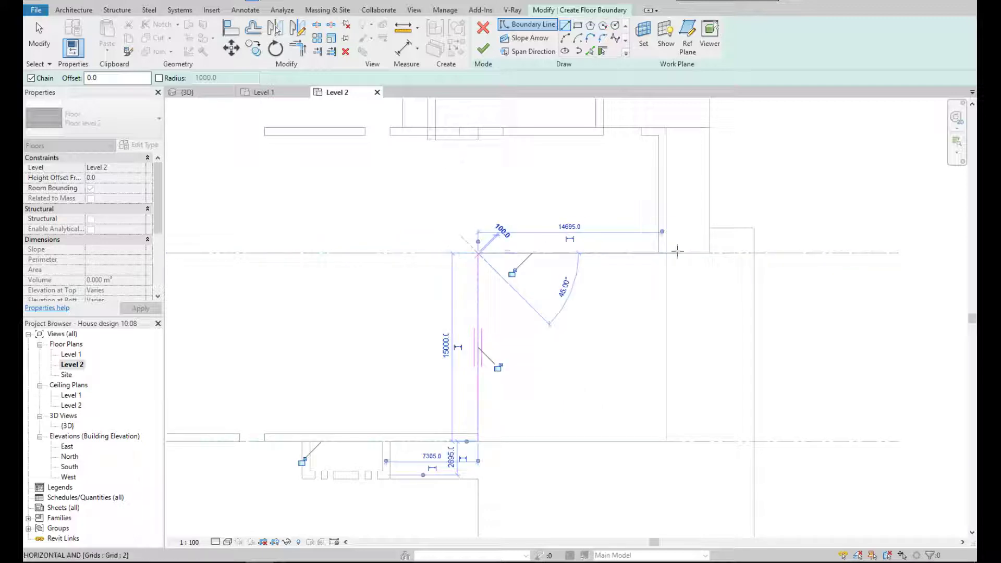
pyautogui.click(665, 253)
pyautogui.press('Escape')
pyautogui.press('Escape')
# Step: Add the bottom edge and right-side boundary lines to complete the L-shaped outline
pyautogui.scroll(2, 443, 351)
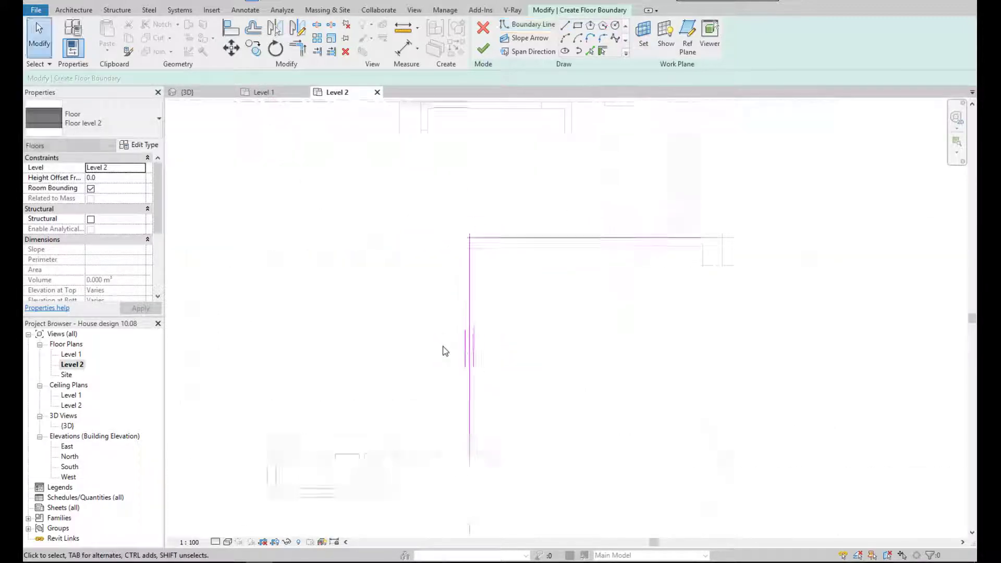
pyautogui.scroll(-4, 562, 271)
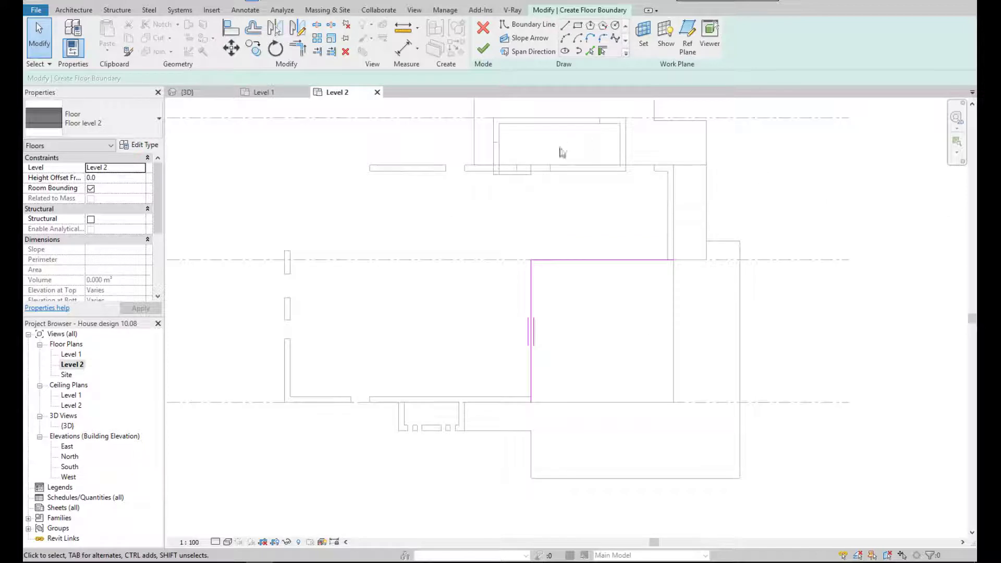
pyautogui.scroll(3, 498, 323)
pyautogui.click(565, 25)
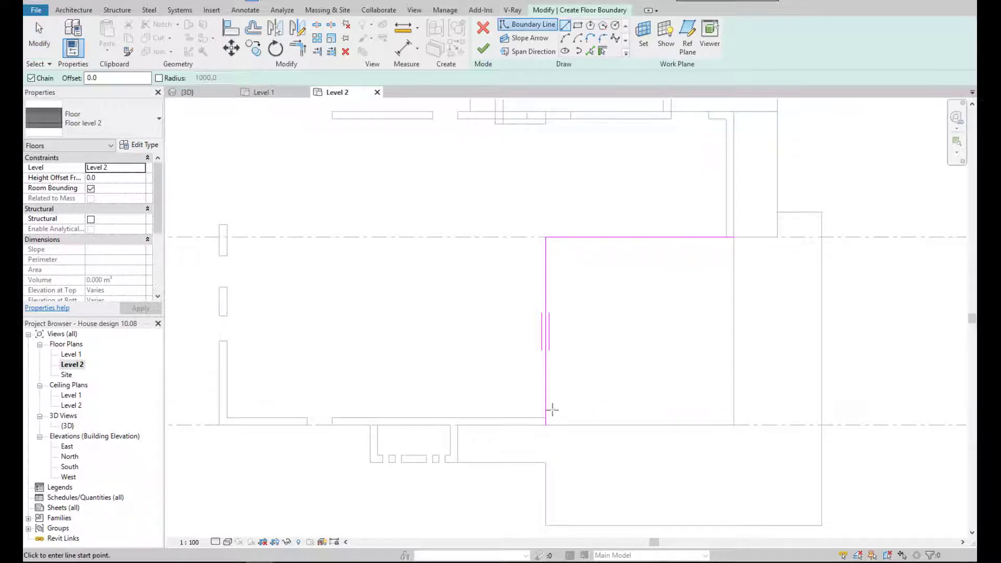
pyautogui.click(546, 417)
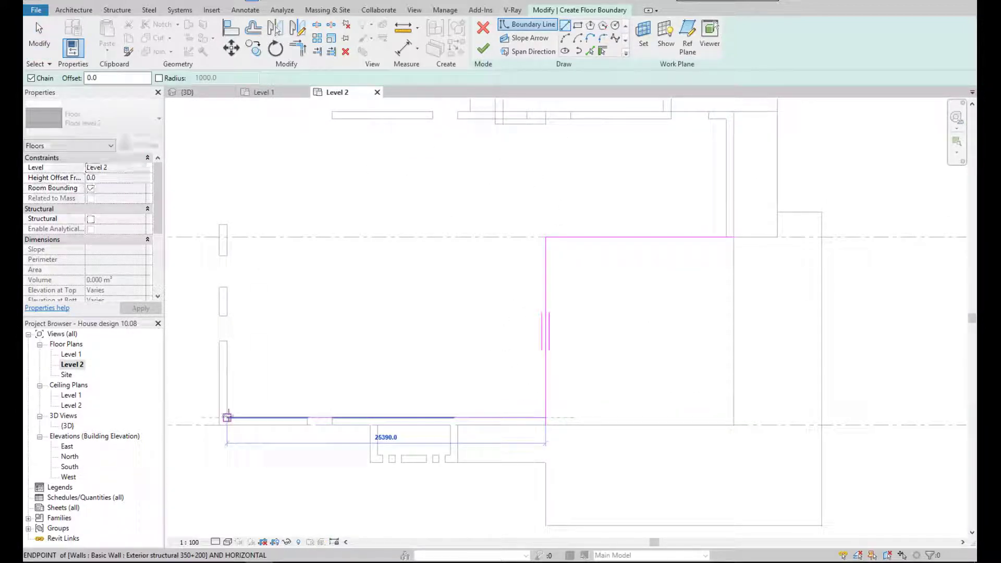
pyautogui.click(225, 417)
pyautogui.scroll(-3, 470, 404)
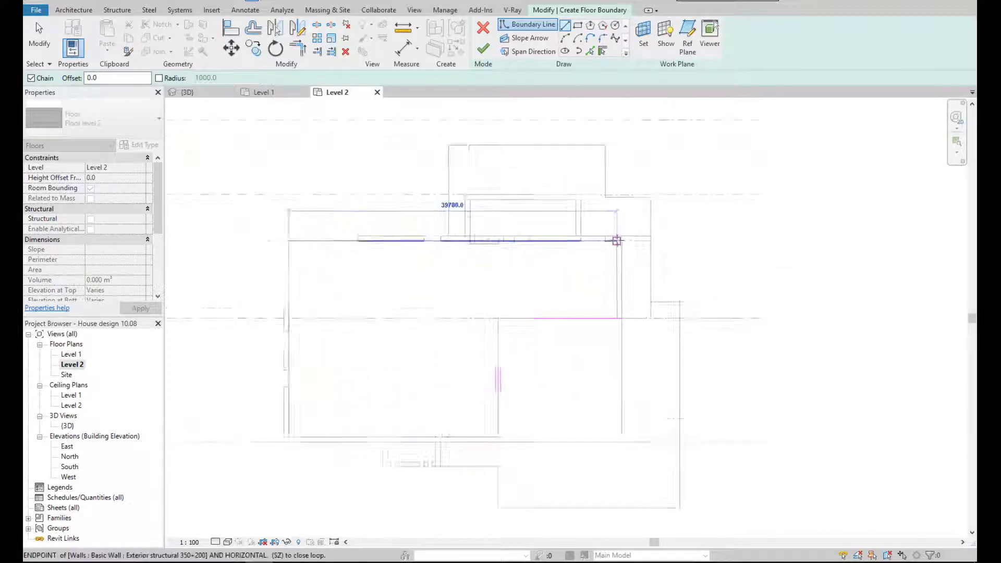
pyautogui.scroll(3, 615, 239)
pyautogui.click(617, 240)
pyautogui.click(617, 376)
pyautogui.press('Escape')
pyautogui.press('Escape')
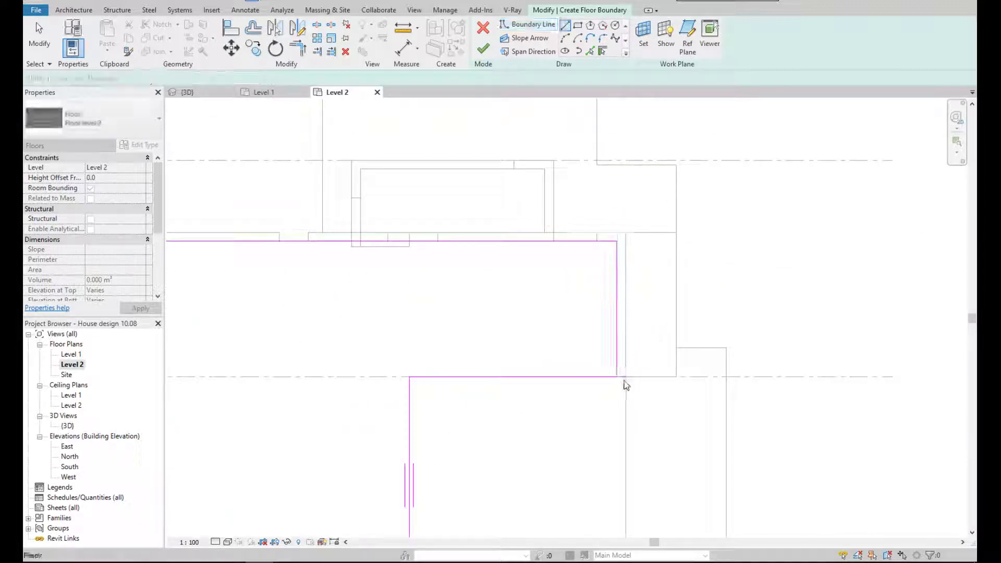
# Step: Draw the three-sided notch into the bottom edge of the floor outline
pyautogui.scroll(-5, 610, 339)
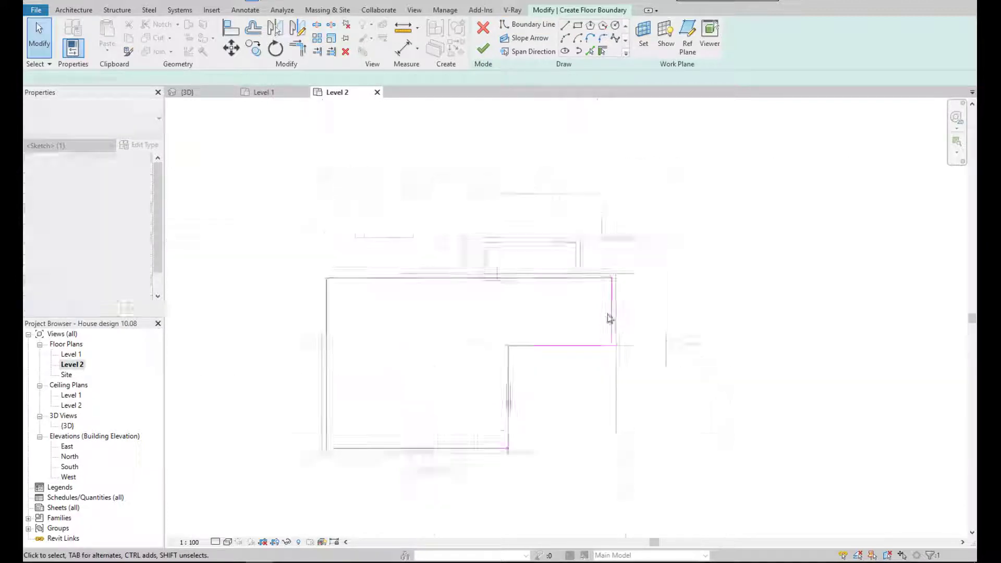
pyautogui.scroll(2, 471, 425)
pyautogui.scroll(3, 423, 456)
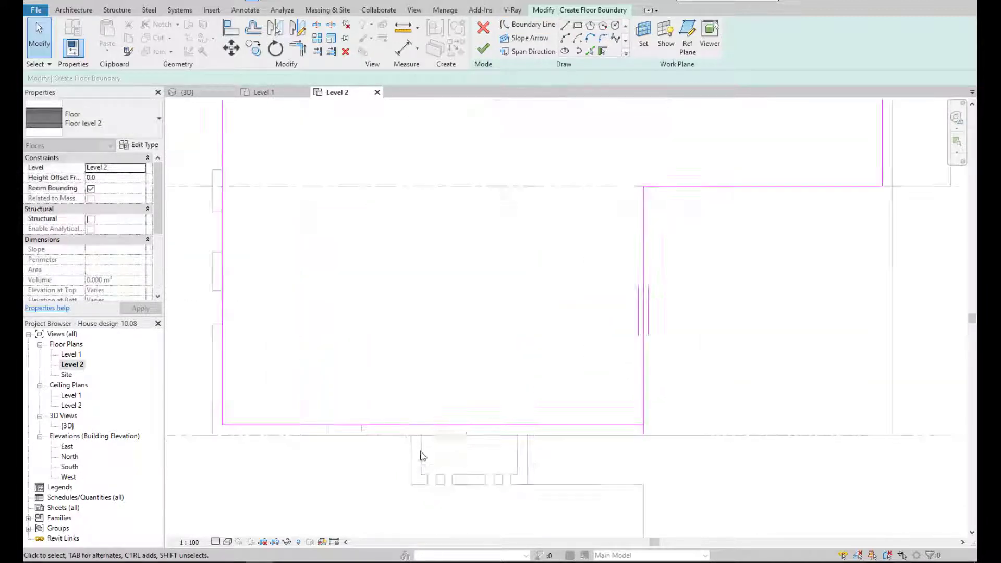
pyautogui.click(459, 430)
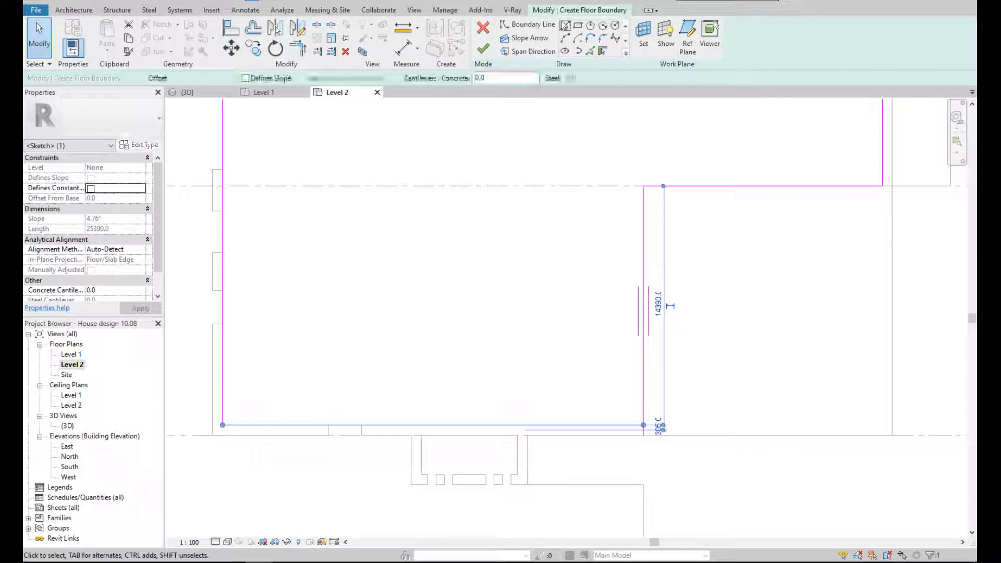
pyautogui.press('Return')
pyautogui.scroll(2, 428, 454)
pyautogui.scroll(1, 429, 454)
pyautogui.click(417, 486)
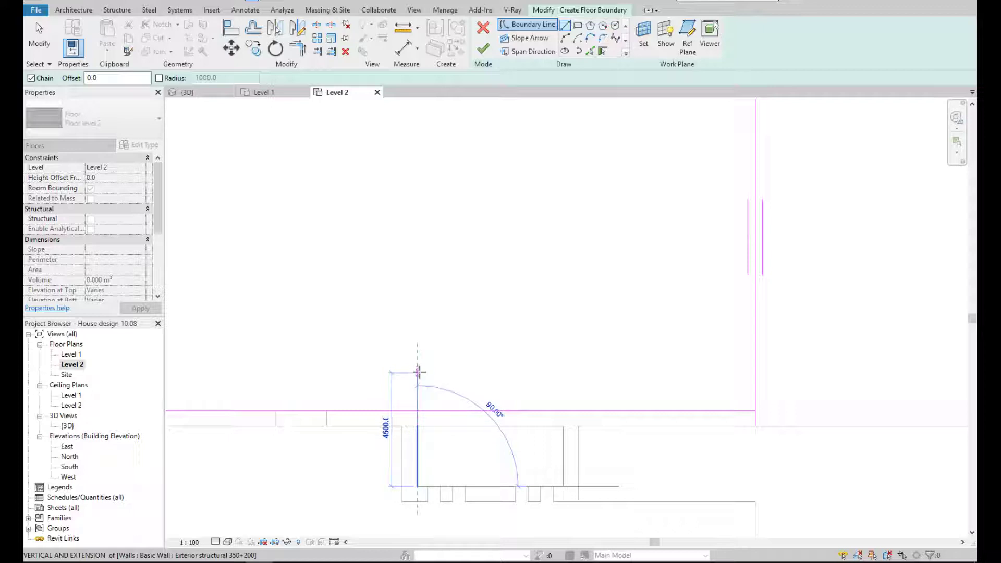
pyautogui.click(418, 372)
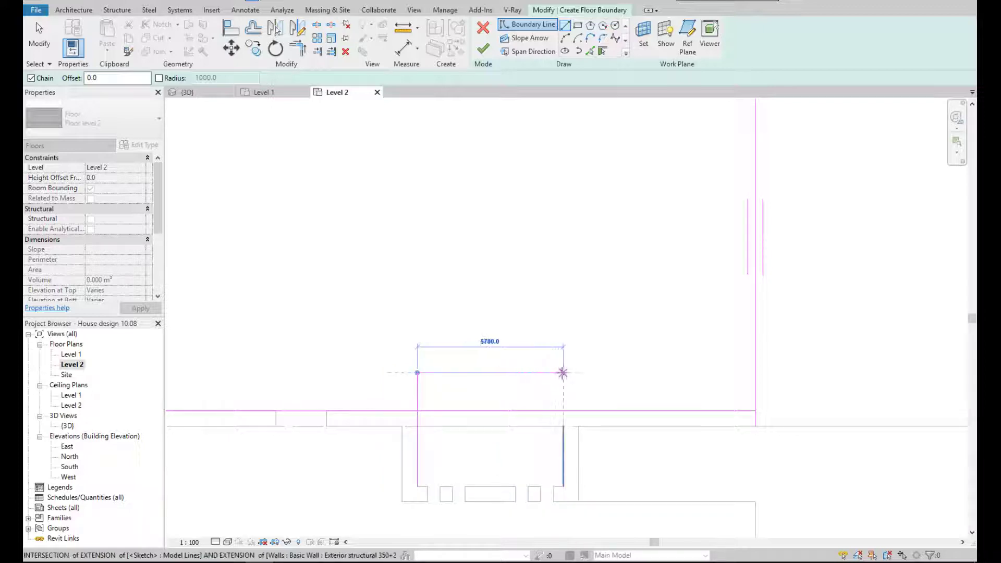
pyautogui.click(564, 372)
pyautogui.click(564, 410)
pyautogui.press('Escape')
pyautogui.press('Escape')
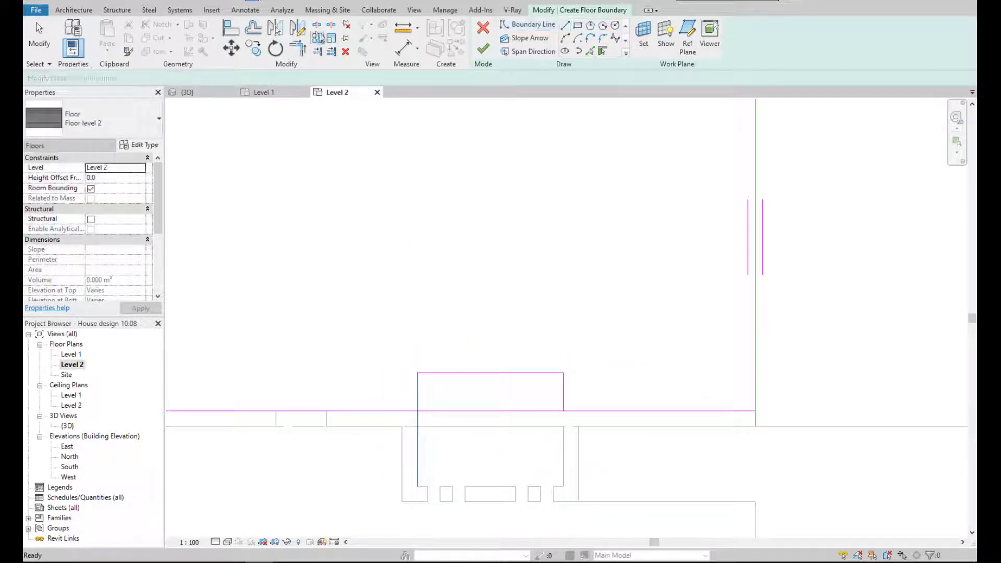
# Step: Trim the overlapping bottom edge at the notch and finish the 'Floor level 2' slab
pyautogui.press('s')
pyautogui.press('l')
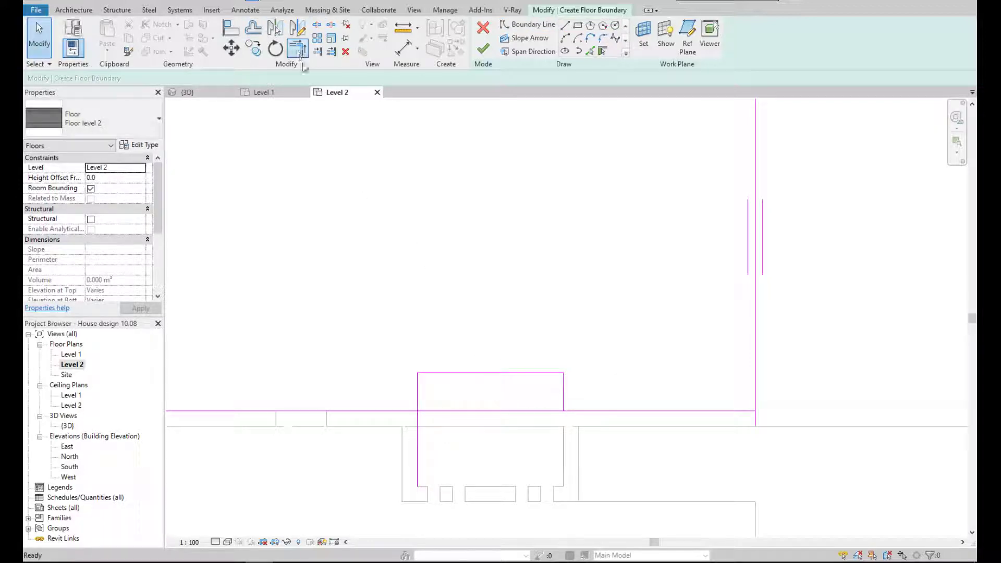
pyautogui.click(297, 48)
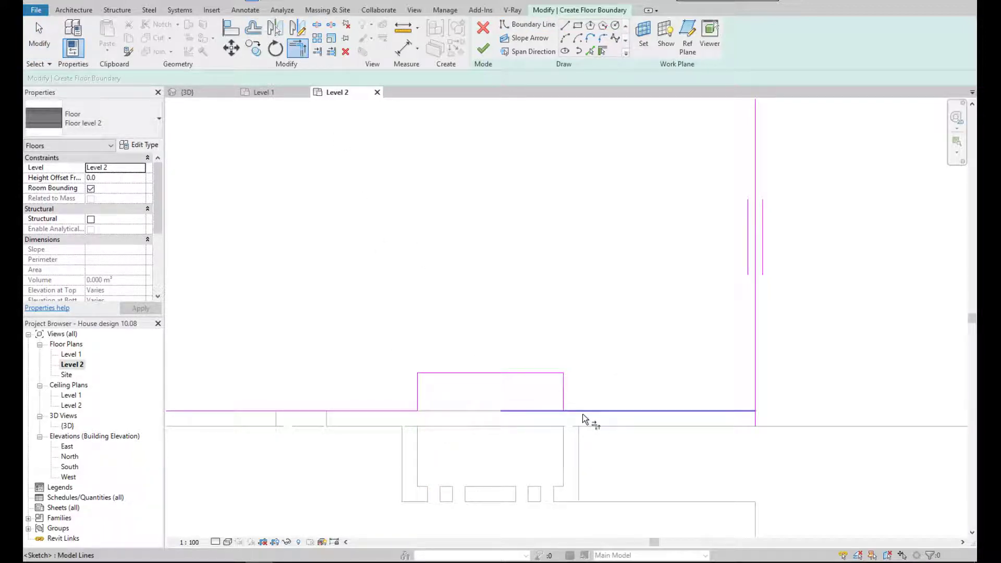
pyautogui.scroll(-2, 521, 396)
pyautogui.scroll(-3, 469, 381)
pyautogui.scroll(4, 485, 396)
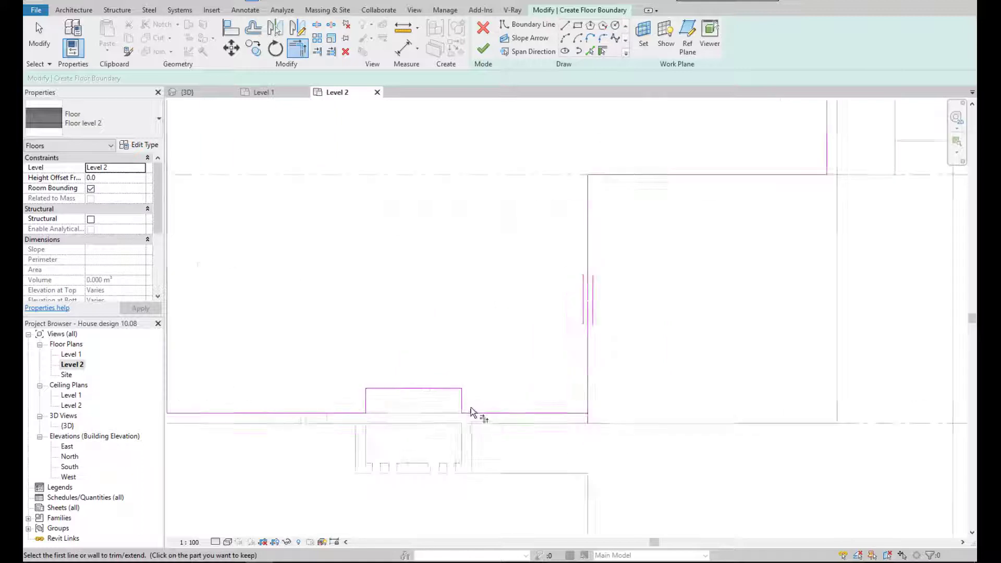
pyautogui.scroll(-2, 474, 410)
pyautogui.click(484, 46)
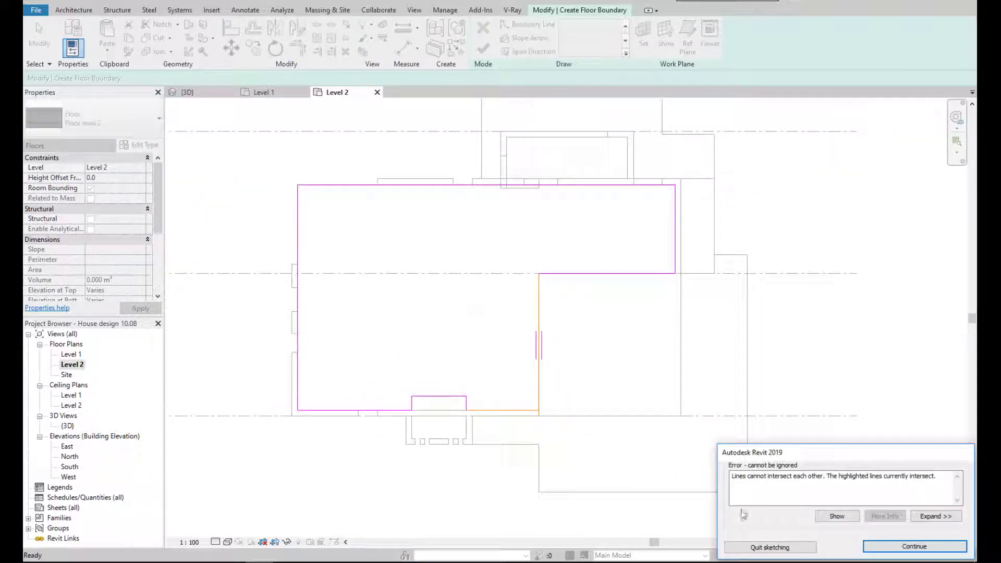
pyautogui.press('Return')
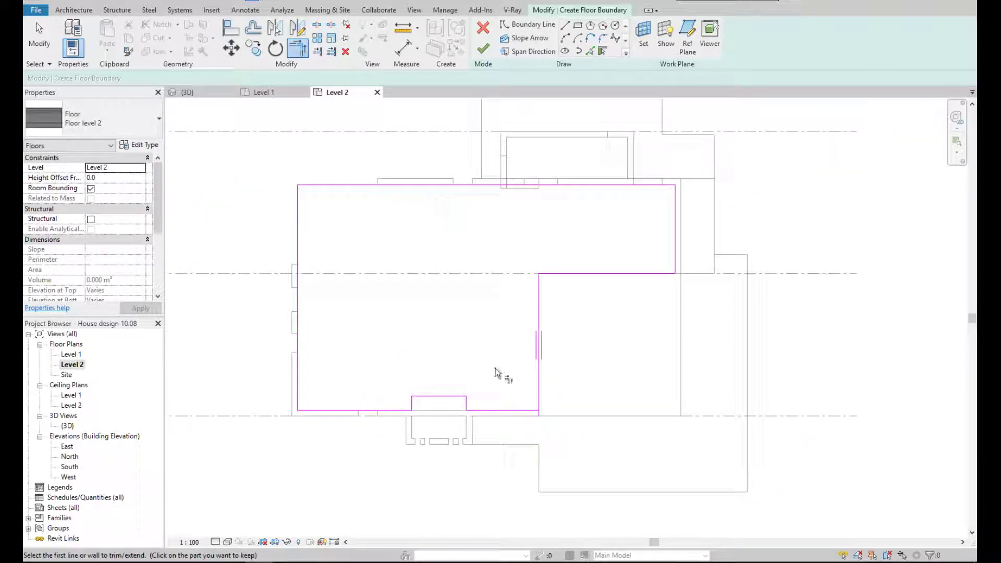
pyautogui.click(514, 410)
pyautogui.click(483, 49)
# Step: Open the 3D view and orbit to a high corner view of the new Level 2 slab
pyautogui.doubleClick(67, 426)
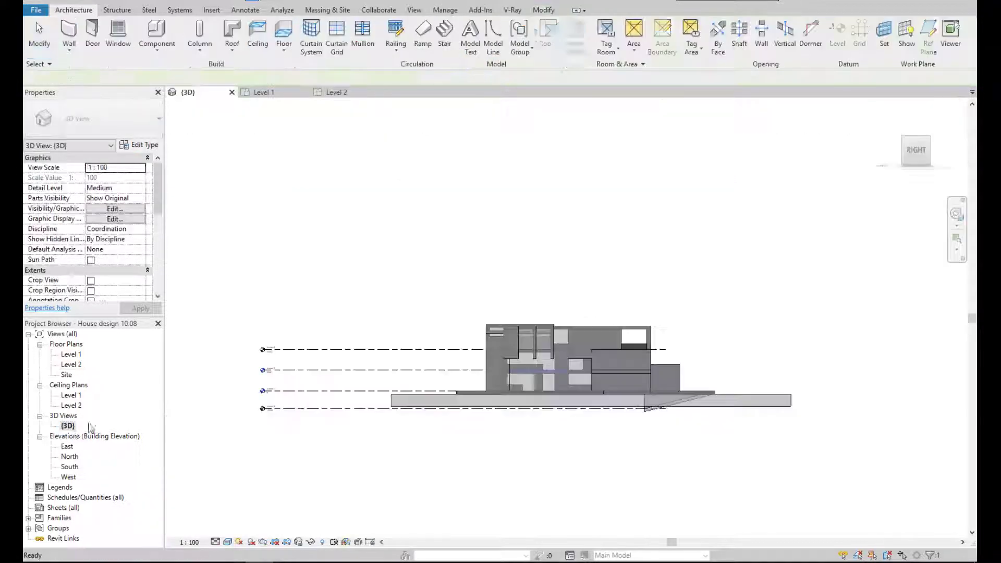
pyautogui.click(916, 150)
pyautogui.moveTo(930, 153); pyautogui.dragTo(519, 319)
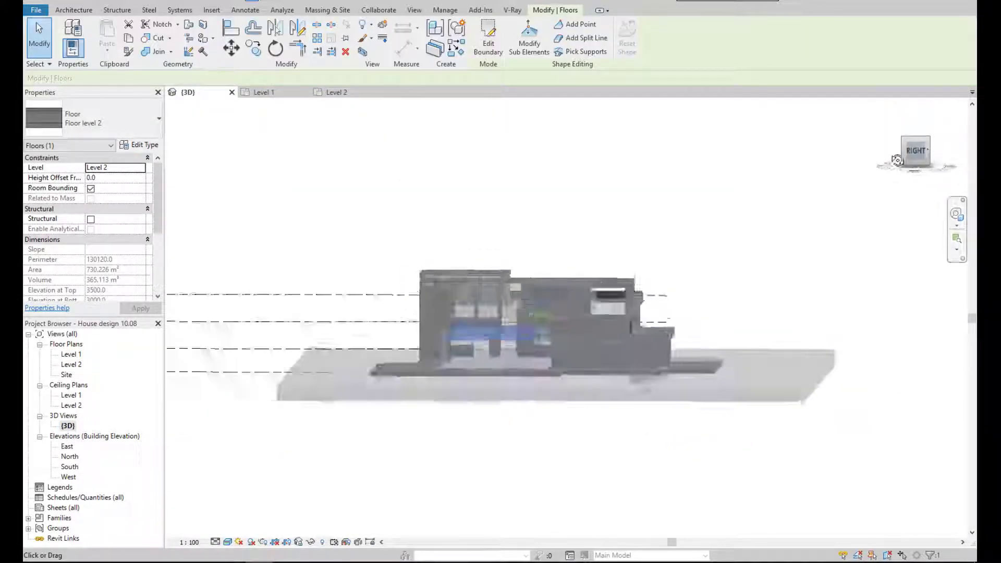
pyautogui.press('Escape')
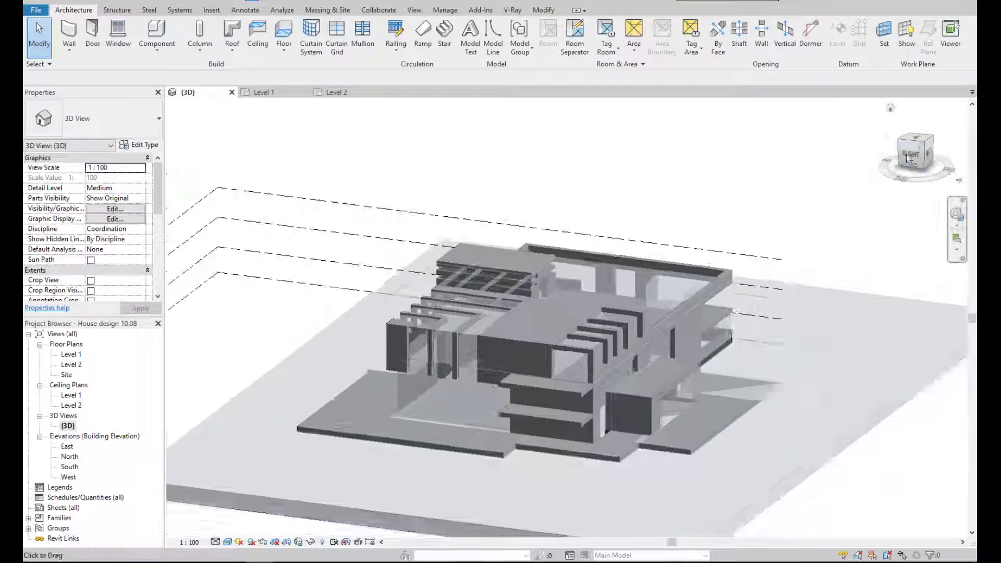
pyautogui.moveTo(519, 319)
pyautogui.keyDown('shift'); pyautogui.mouseDown(button='middle')
pyautogui.moveTo(559, 350)
pyautogui.moveTo(436, 427)
pyautogui.mouseUp(button='middle'); pyautogui.keyUp('shift')
pyautogui.scroll(5, 436, 427)
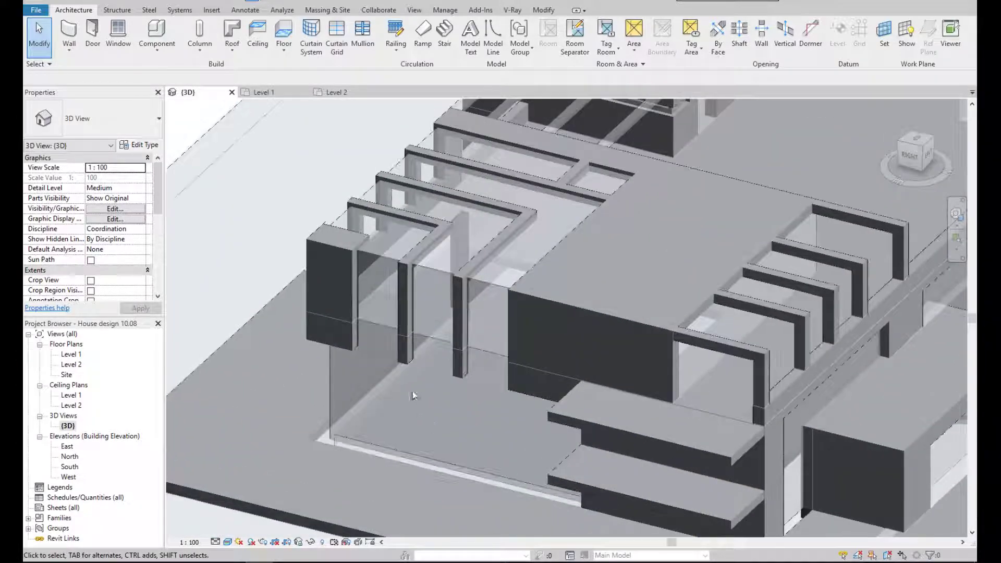
pyautogui.scroll(-3, 436, 397)
pyautogui.scroll(3, 439, 361)
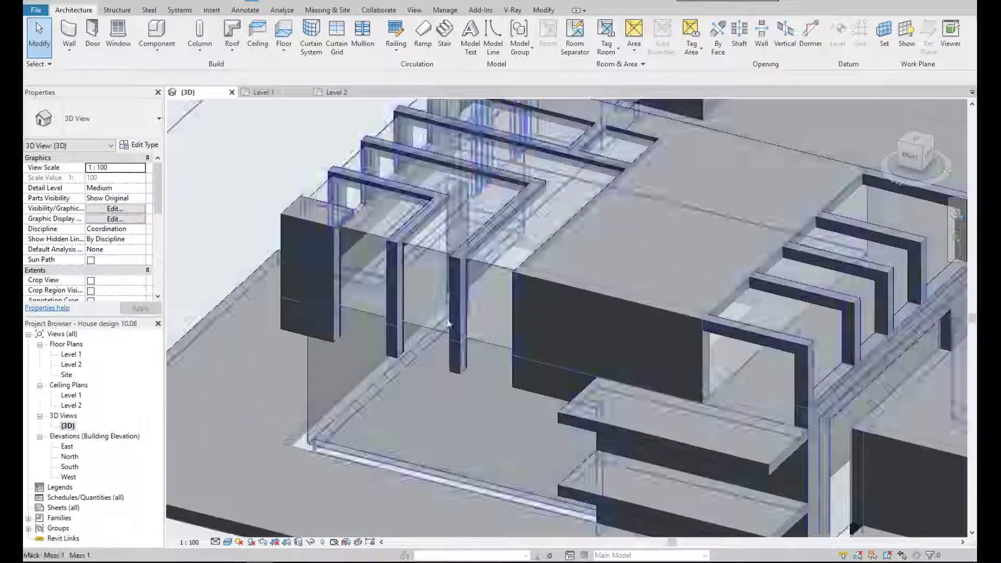
pyautogui.scroll(-4, 431, 347)
pyautogui.scroll(4, 414, 333)
pyautogui.scroll(2, 411, 295)
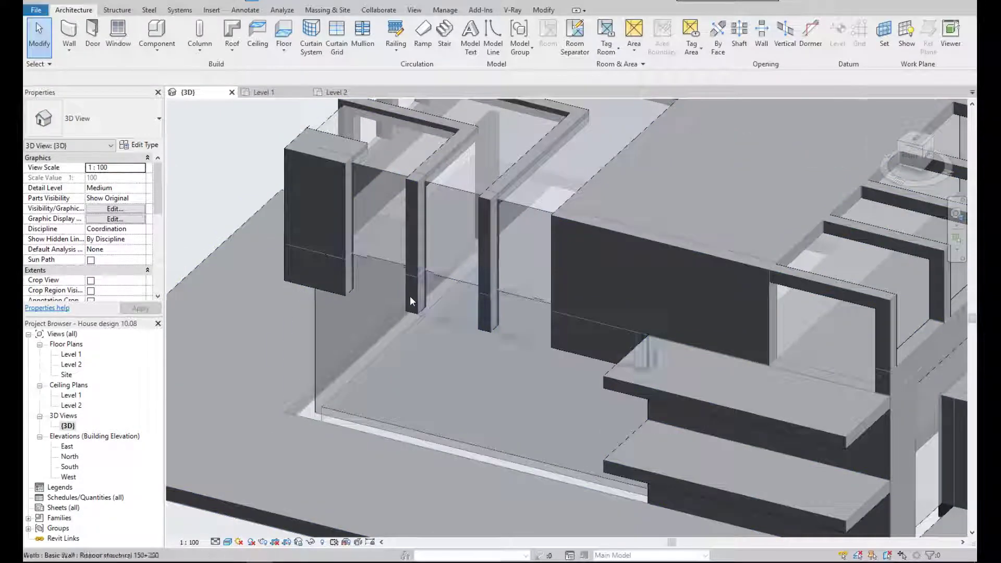
# Step: Orbit and zoom from the right side to inspect the columns
pyautogui.click(916, 150)
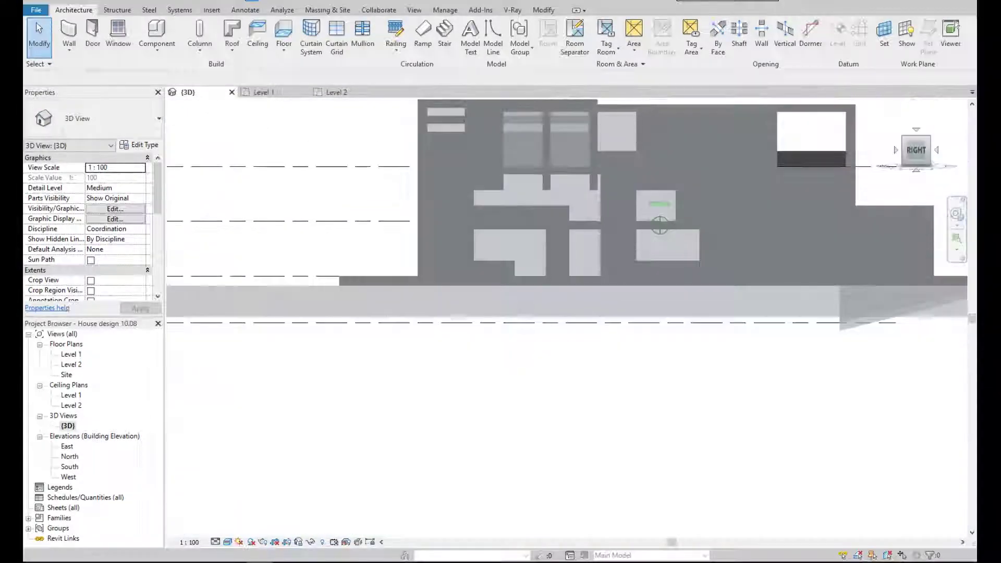
pyautogui.keyDown('shift'); pyautogui.moveTo(660, 226); pyautogui.dragTo(589, 322, button='middle'); pyautogui.keyUp('shift')
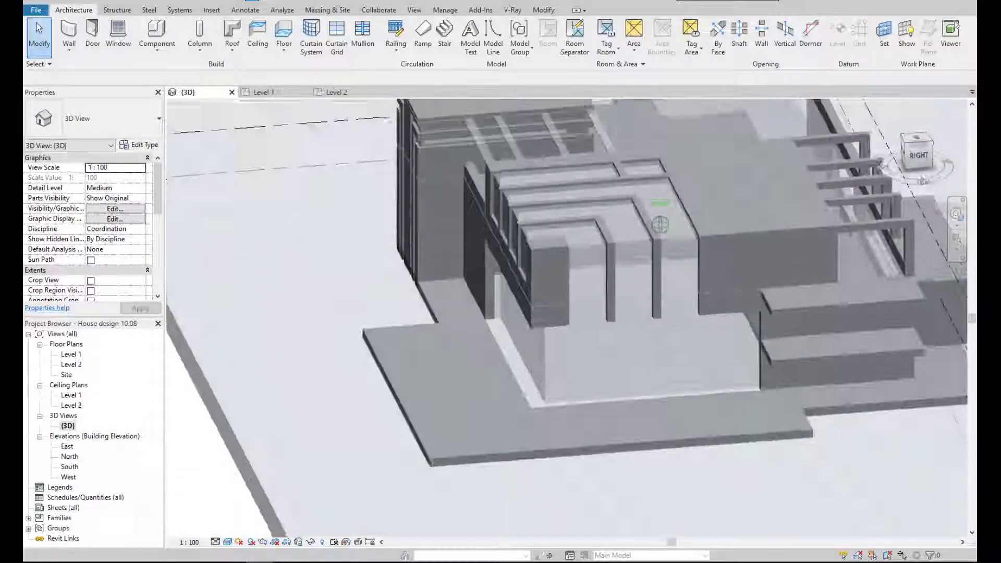
pyautogui.scroll(3, 588, 322)
pyautogui.scroll(-4, 588, 322)
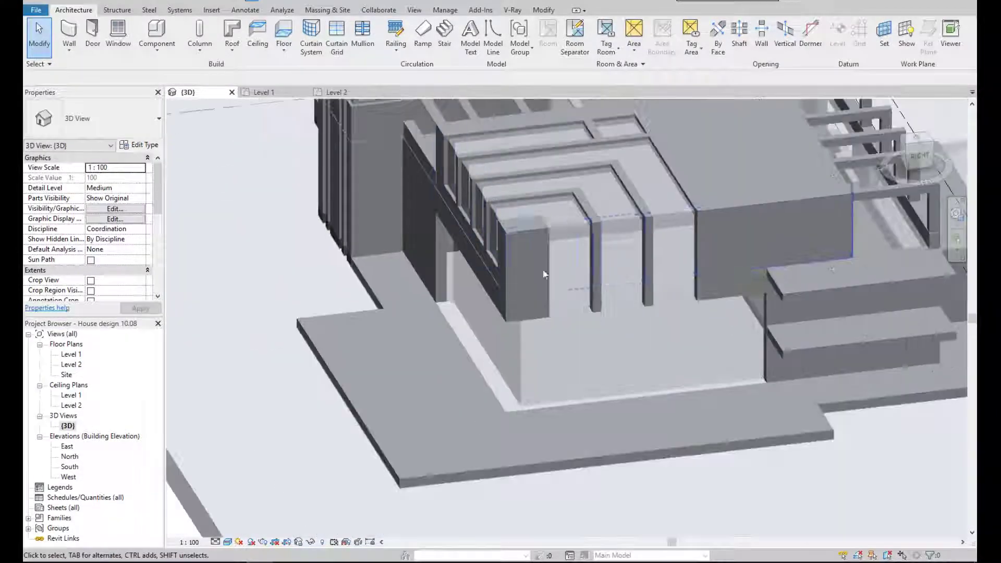
pyautogui.scroll(3, 543, 313)
pyautogui.scroll(2, 408, 388)
pyautogui.scroll(-2, 407, 388)
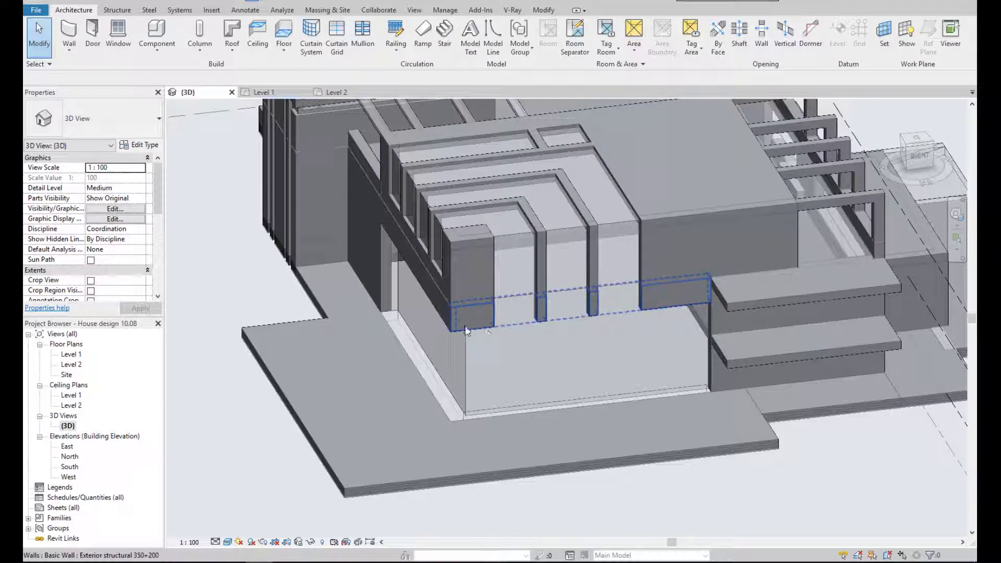
pyautogui.scroll(-1, 467, 330)
pyautogui.scroll(2, 459, 365)
pyautogui.scroll(-1, 462, 365)
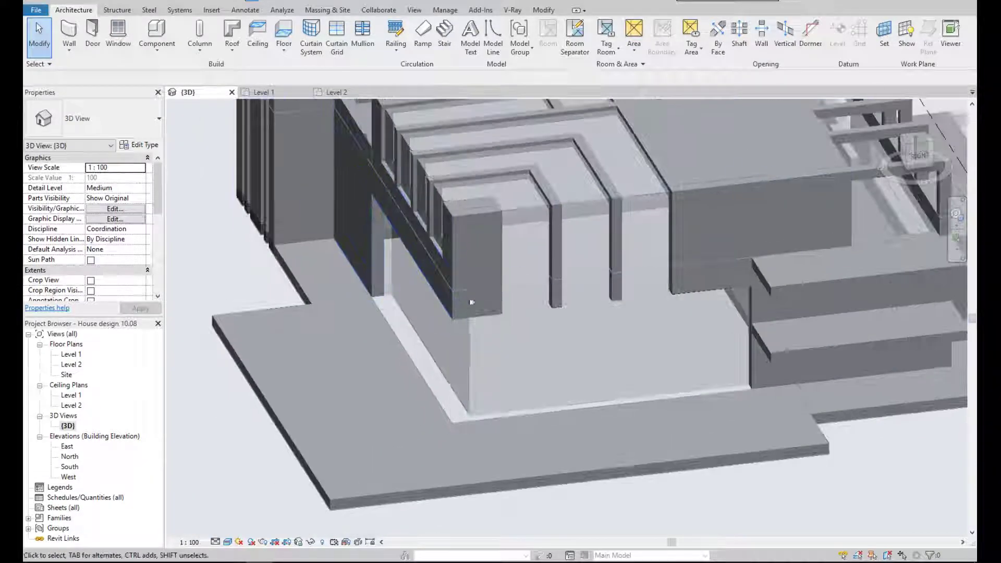
pyautogui.keyDown('shift'); pyautogui.moveTo(468, 296); pyautogui.dragTo(500, 292, button='middle'); pyautogui.keyUp('shift')
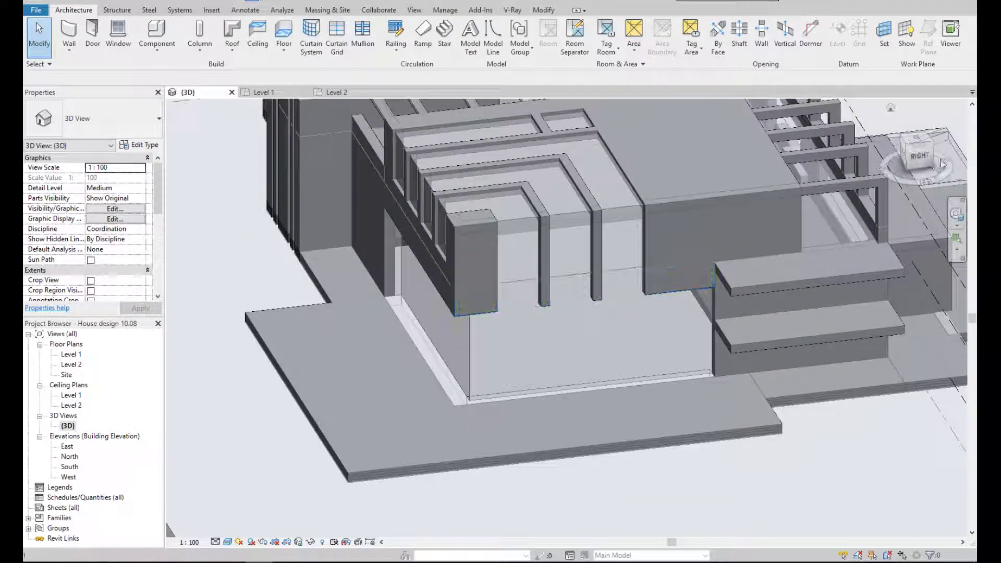
# Step: View the model from above, tilt back to perspective, and zoom around the garage corner to start a wall
pyautogui.click(907, 161)
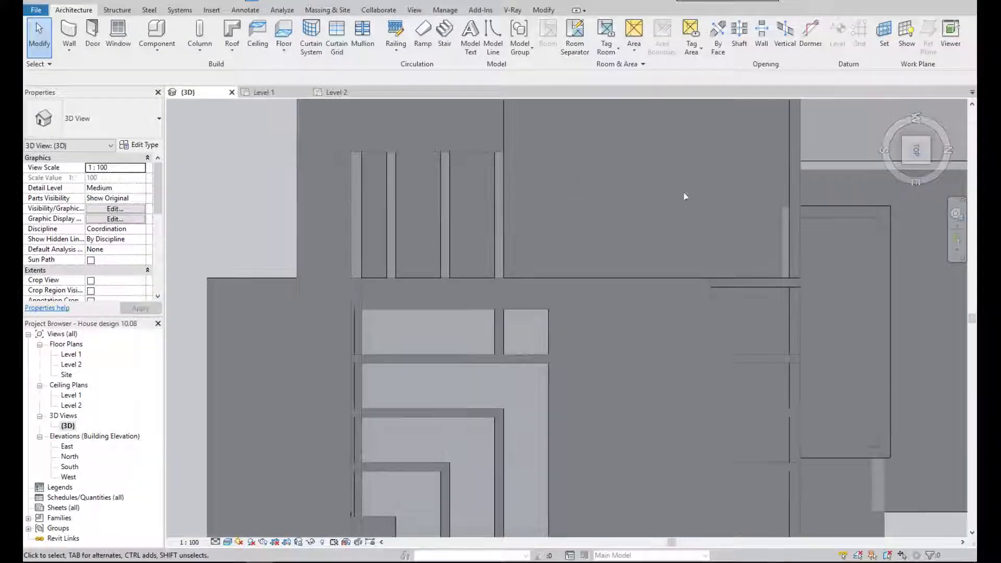
pyautogui.scroll(2, 475, 395)
pyautogui.scroll(-2, 593, 263)
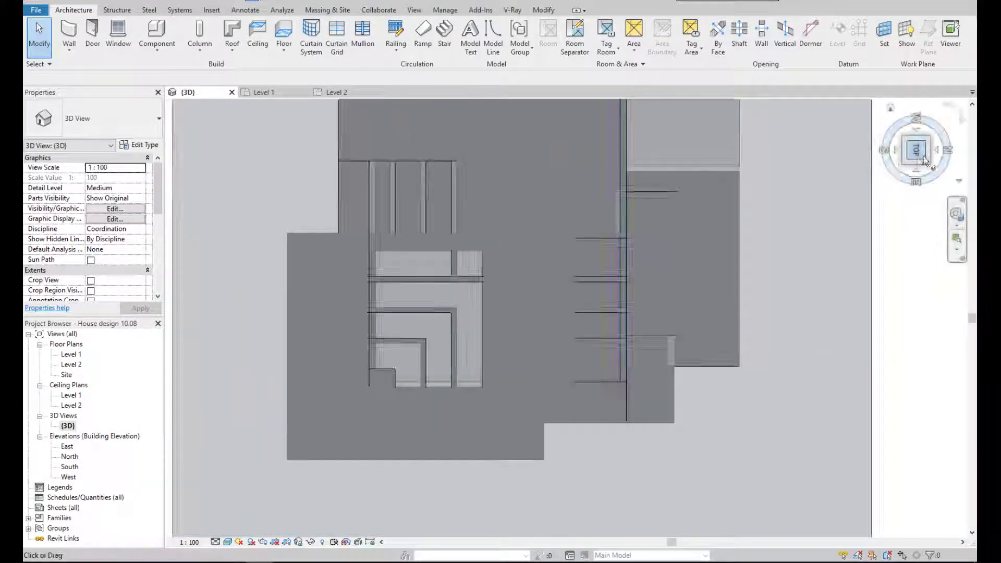
pyautogui.moveTo(594, 264)
pyautogui.keyDown('shift'); pyautogui.mouseDown(button='middle')
pyautogui.moveTo(498, 176)
pyautogui.moveTo(574, 277)
pyautogui.mouseUp(button='middle'); pyautogui.keyUp('shift')
pyautogui.scroll(1, 574, 277)
pyautogui.scroll(2, 575, 277)
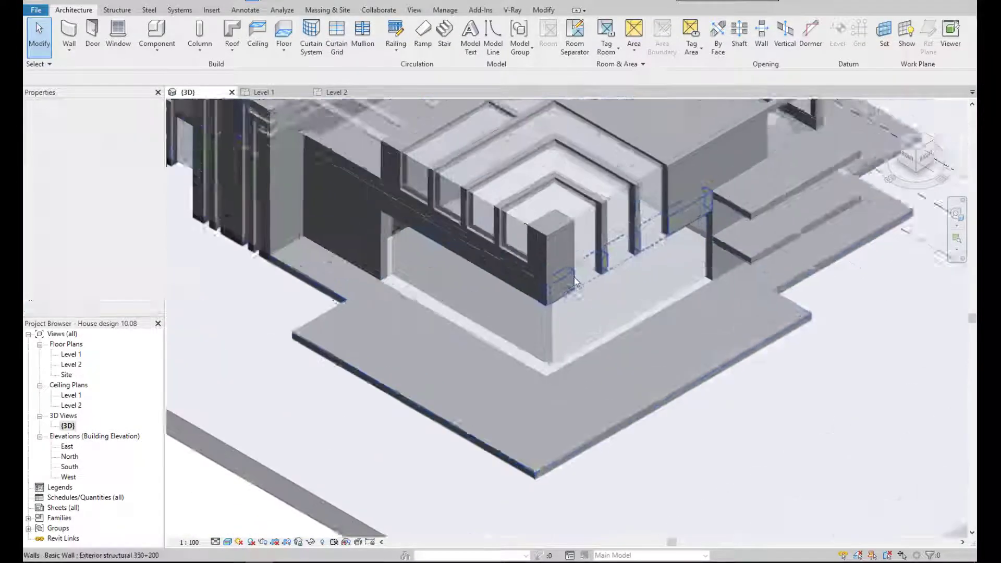
pyautogui.scroll(2, 575, 277)
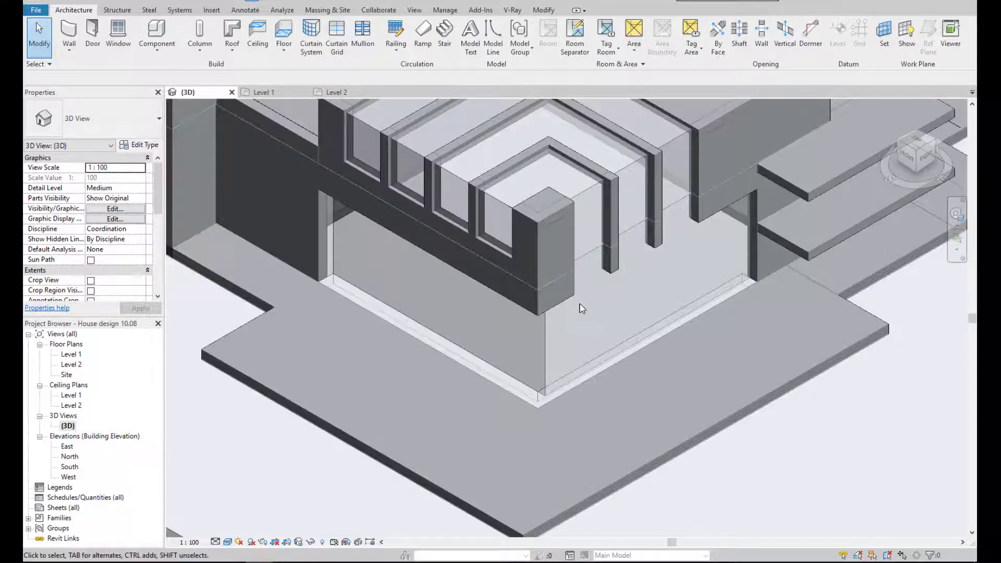
pyautogui.scroll(1, 583, 318)
pyautogui.scroll(1, 584, 328)
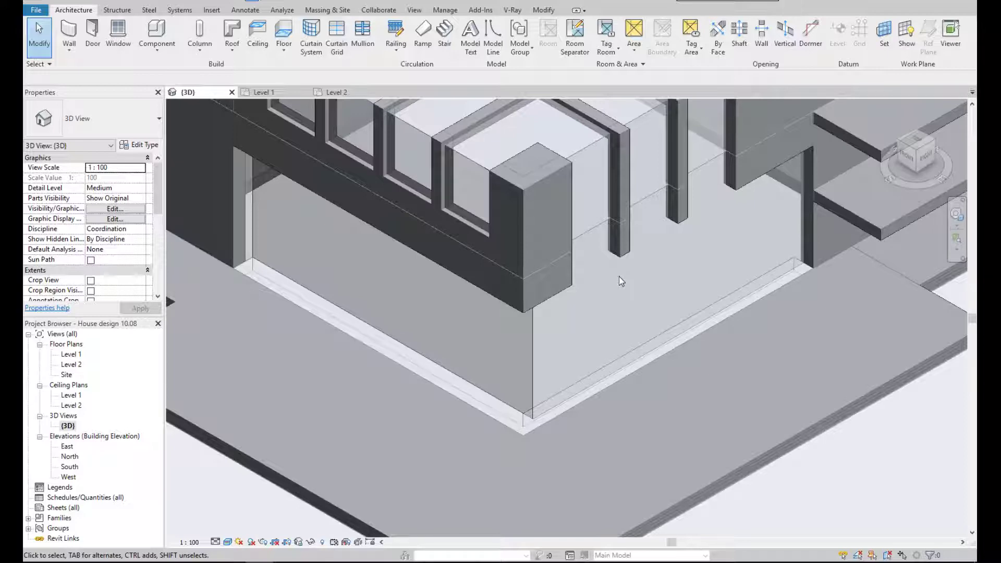
pyautogui.scroll(-1, 623, 236)
pyautogui.scroll(-1, 624, 236)
pyautogui.scroll(-1, 631, 249)
pyautogui.scroll(-1, 631, 248)
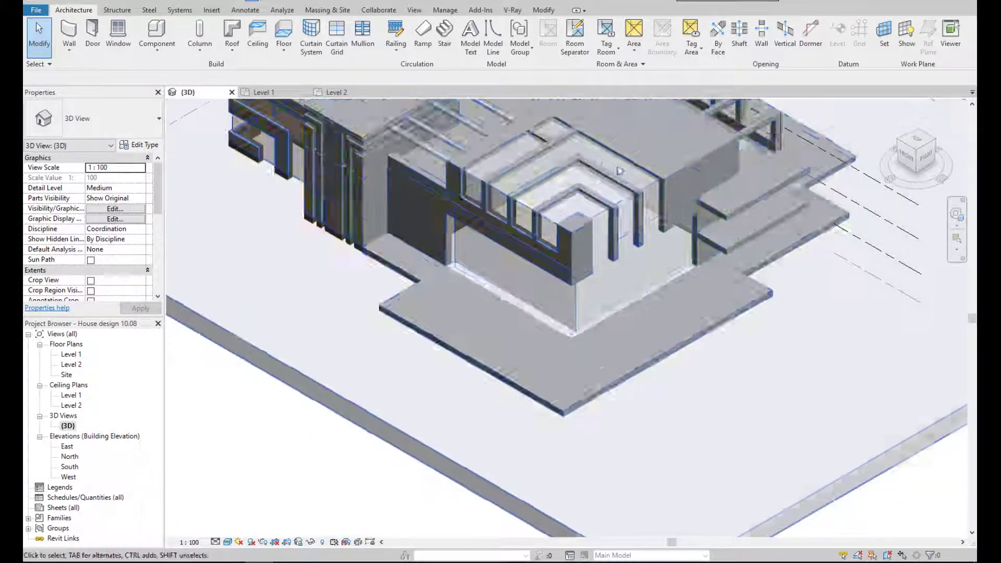
pyautogui.scroll(1, 658, 240)
pyautogui.scroll(1, 690, 229)
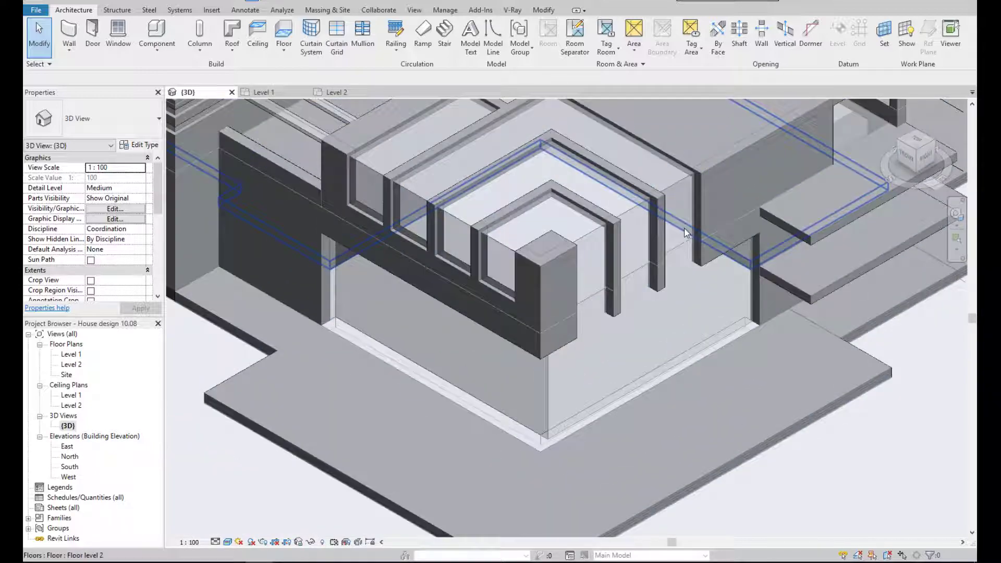
pyautogui.scroll(2, 610, 316)
pyautogui.scroll(-3, 610, 316)
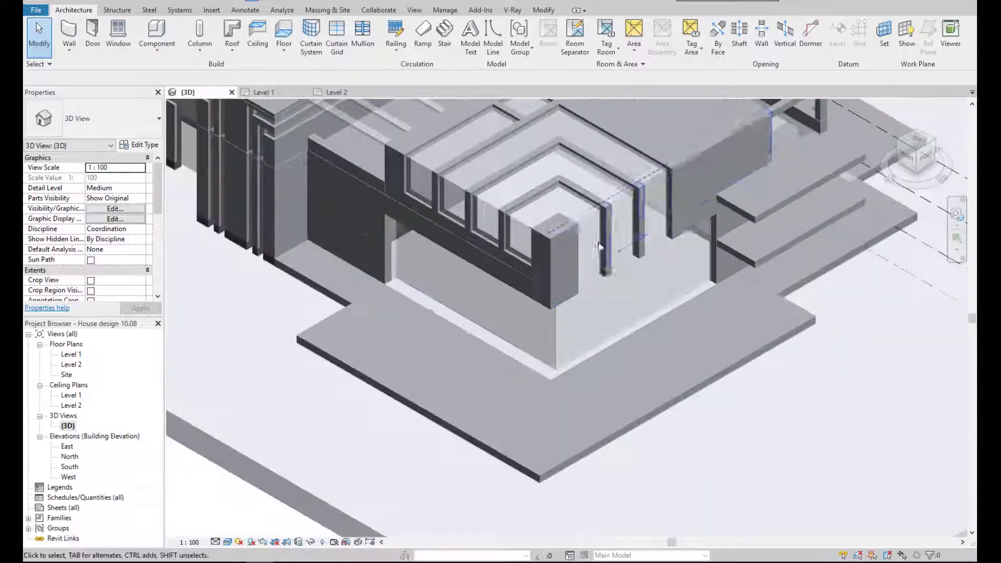
pyautogui.scroll(2, 618, 303)
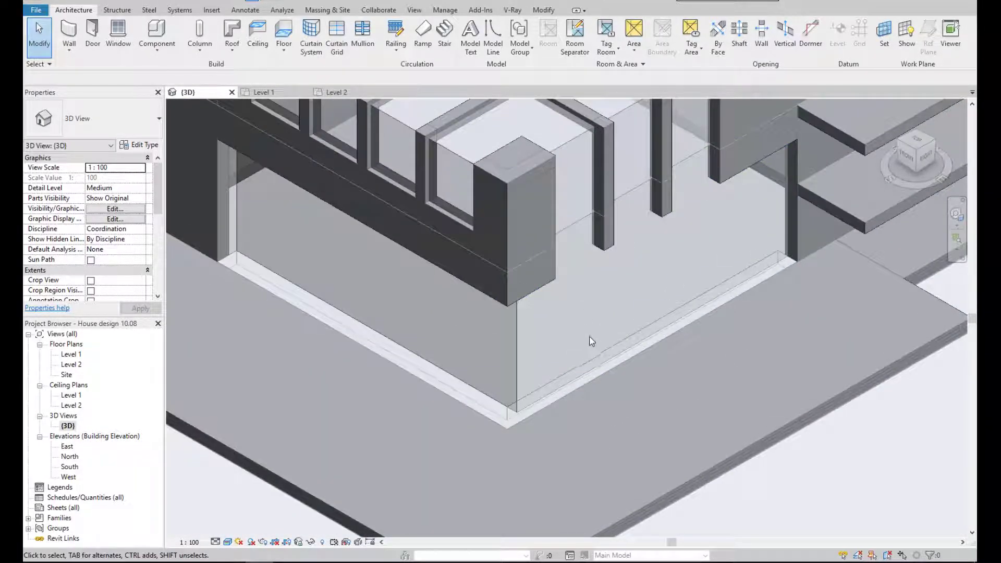
pyautogui.keyDown('shift'); pyautogui.moveTo(592, 341); pyautogui.dragTo(598, 320, button='middle'); pyautogui.keyUp('shift')
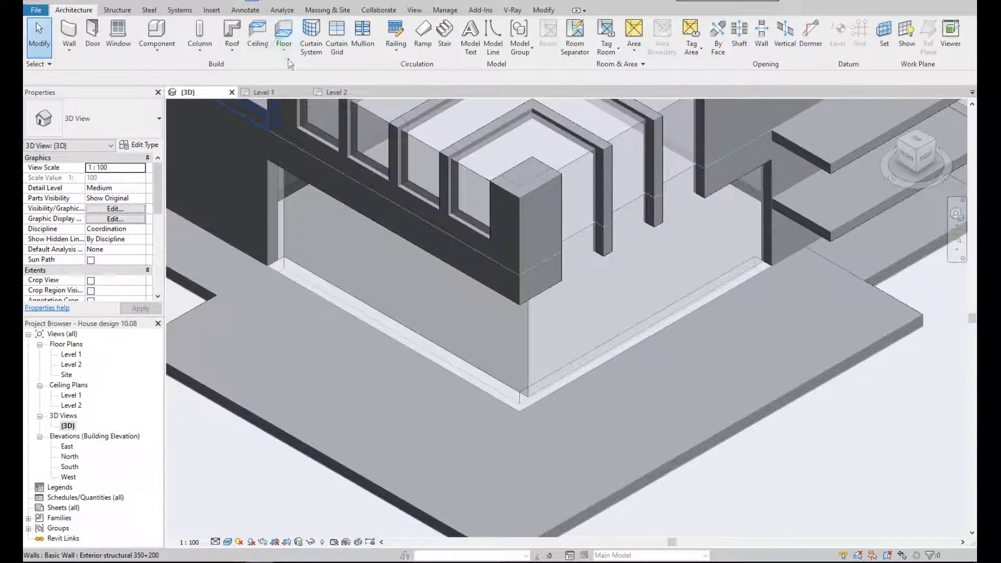
pyautogui.click(69, 49)
# Step: Duplicate the basic wall type as a new type named 'Concept glass wall'
pyautogui.click(86, 71)
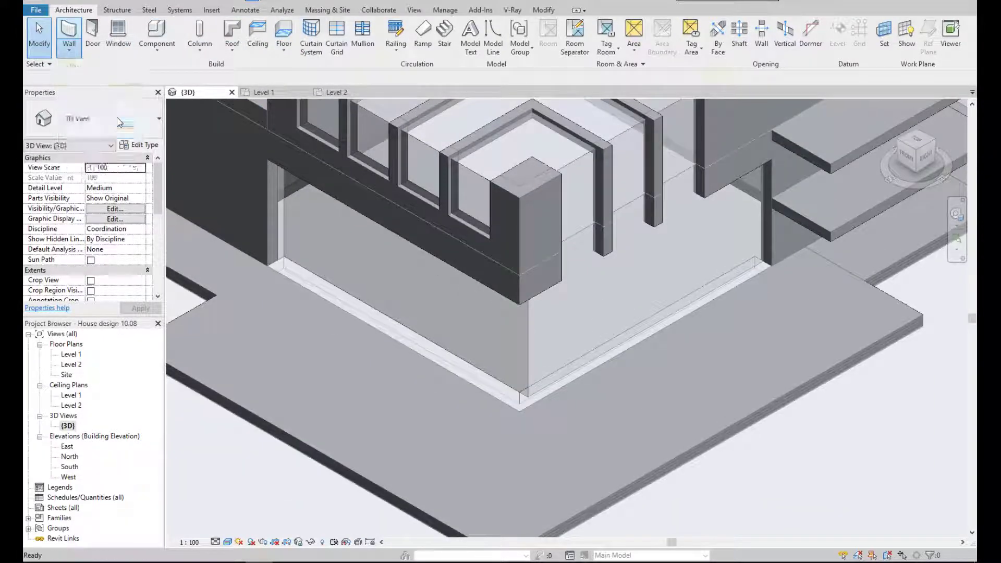
pyautogui.click(139, 145)
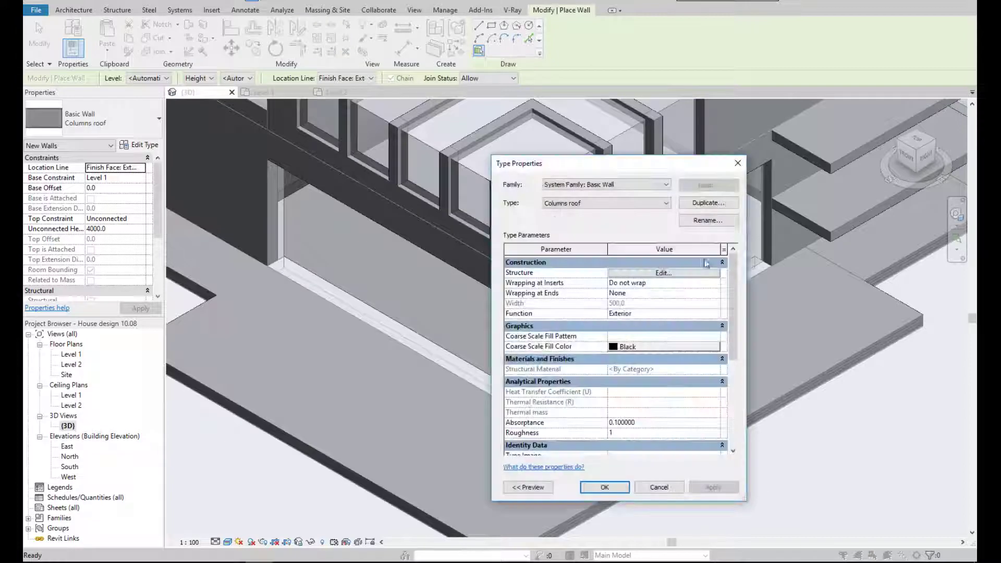
pyautogui.click(722, 207)
pyautogui.write('Concept glass wall')
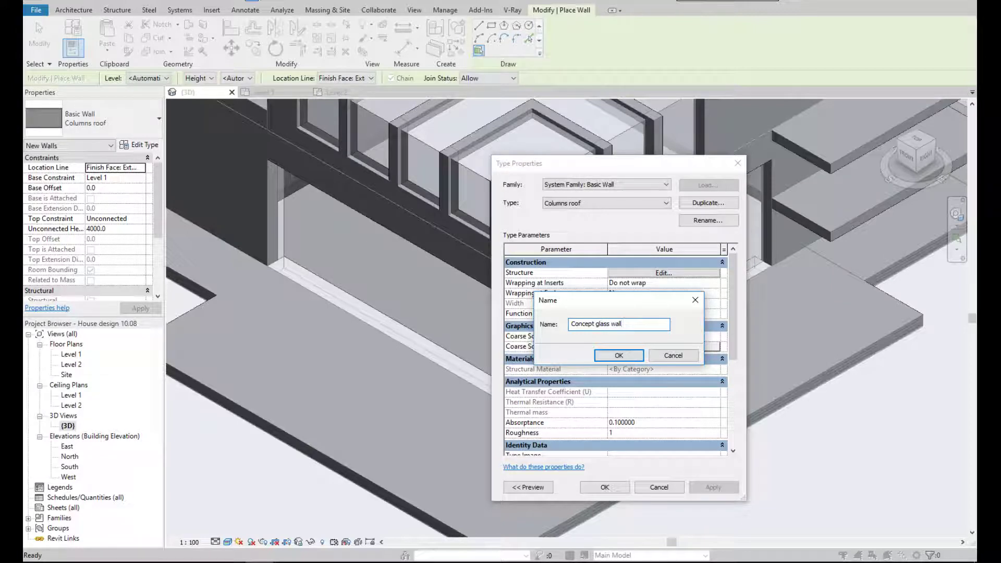
pyautogui.click(631, 355)
# Step: Set the core layer to 50 mm and delete both 20 mm layers, then edit its material
pyautogui.click(684, 272)
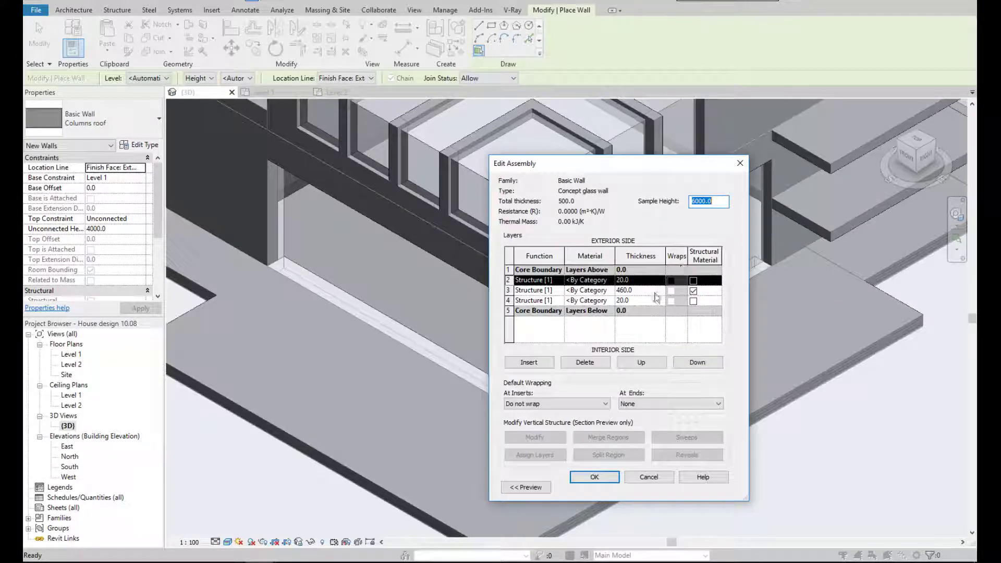
pyautogui.click(508, 300)
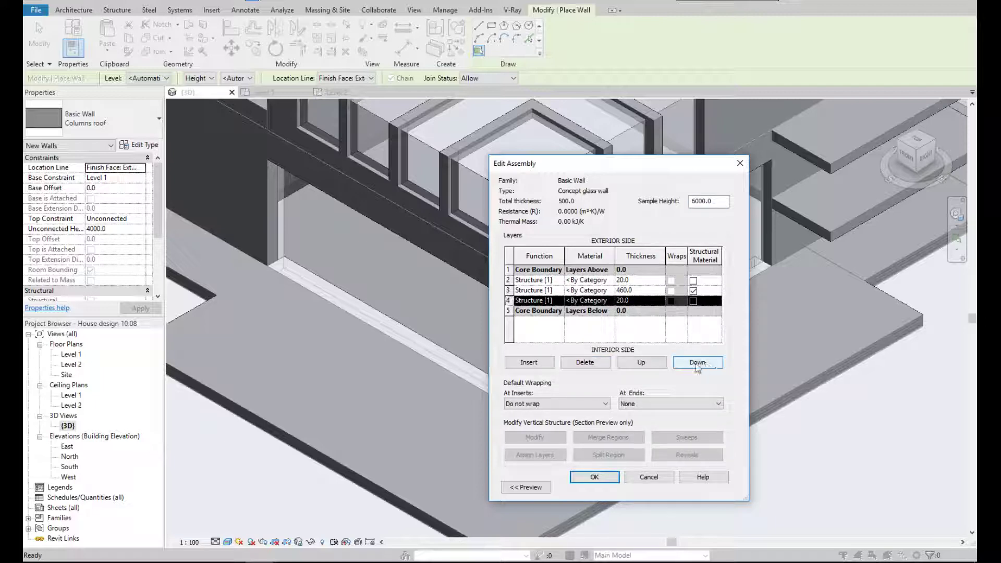
pyautogui.click(651, 290)
pyautogui.write('50')
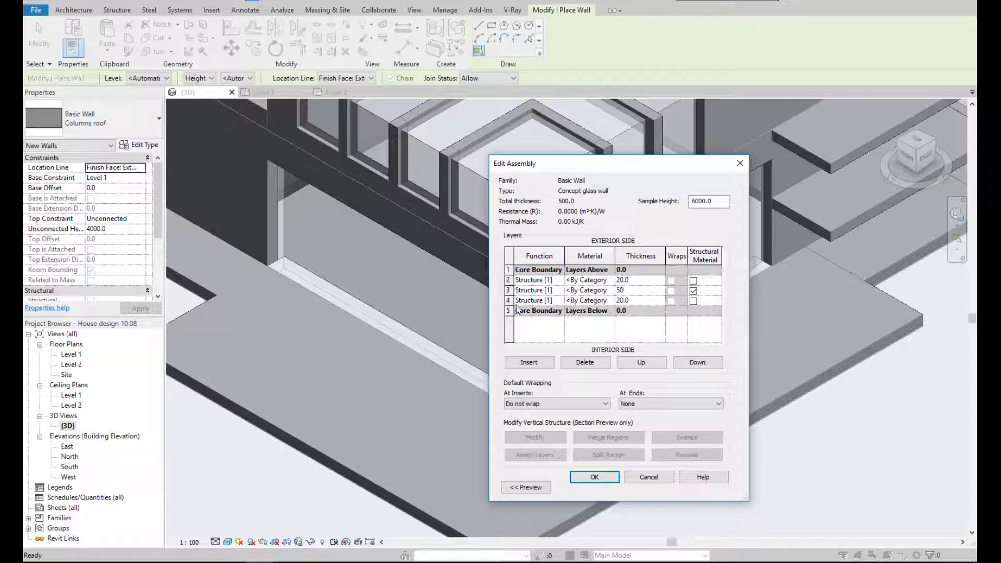
pyautogui.click(517, 301)
pyautogui.click(568, 364)
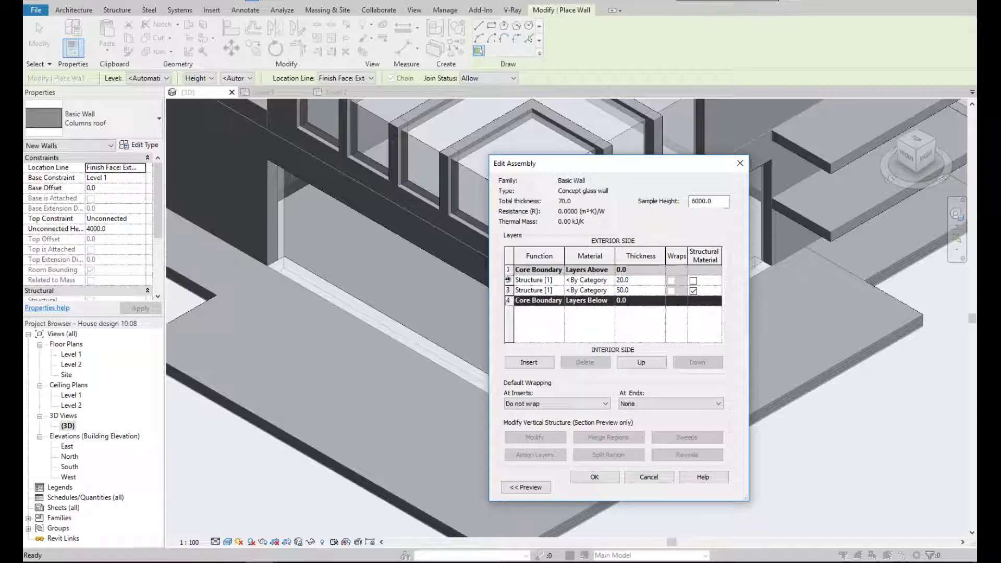
pyautogui.click(508, 280)
pyautogui.click(604, 364)
pyautogui.click(612, 281)
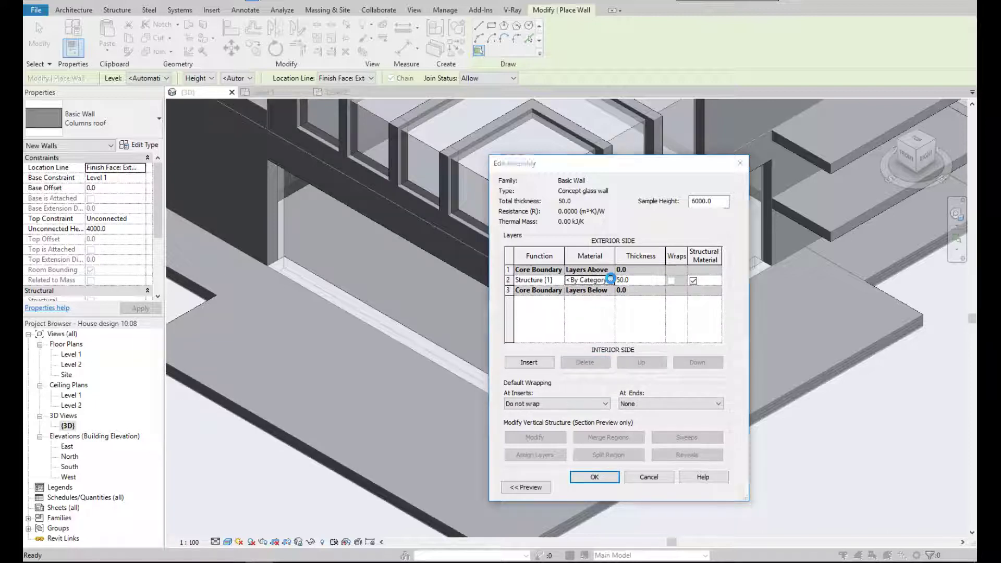
pyautogui.click(610, 280)
# Step: Add the Glass, Cast, Clear library material to the project
pyautogui.click(326, 446)
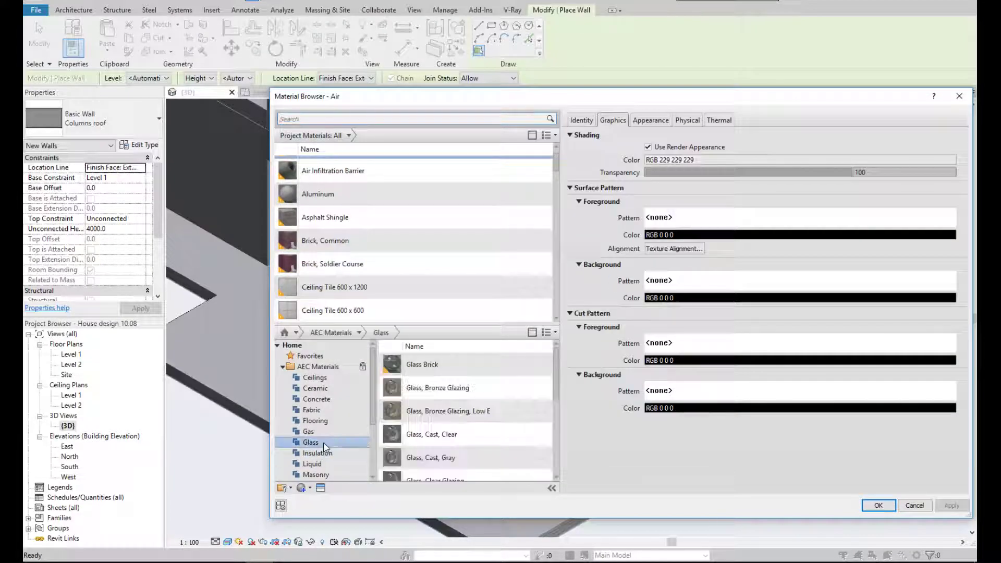
pyautogui.scroll(-1, 505, 435)
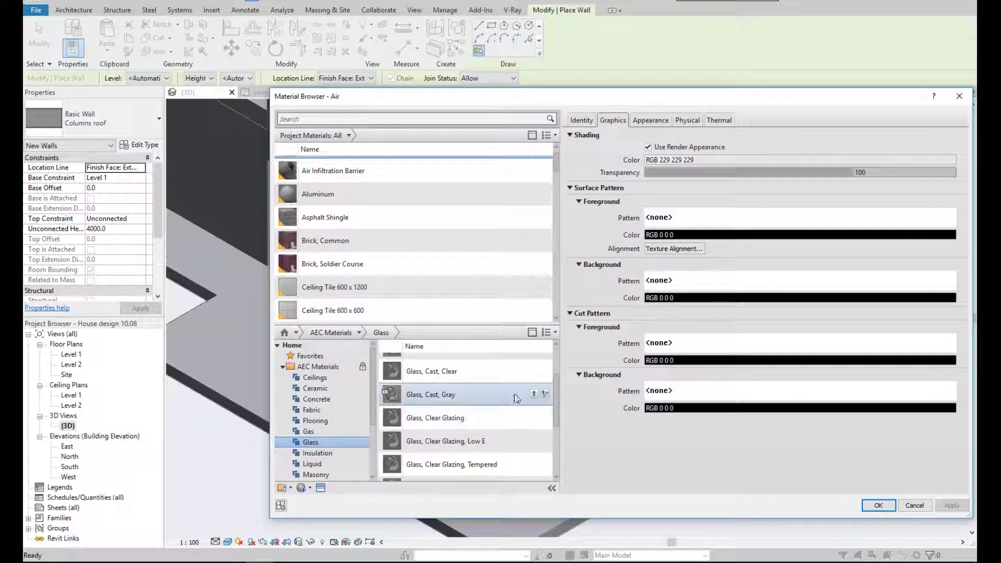
pyautogui.moveTo(556, 402)
pyautogui.mouseDown()
pyautogui.moveTo(556, 452)
pyautogui.moveTo(556, 355)
pyautogui.mouseUp()
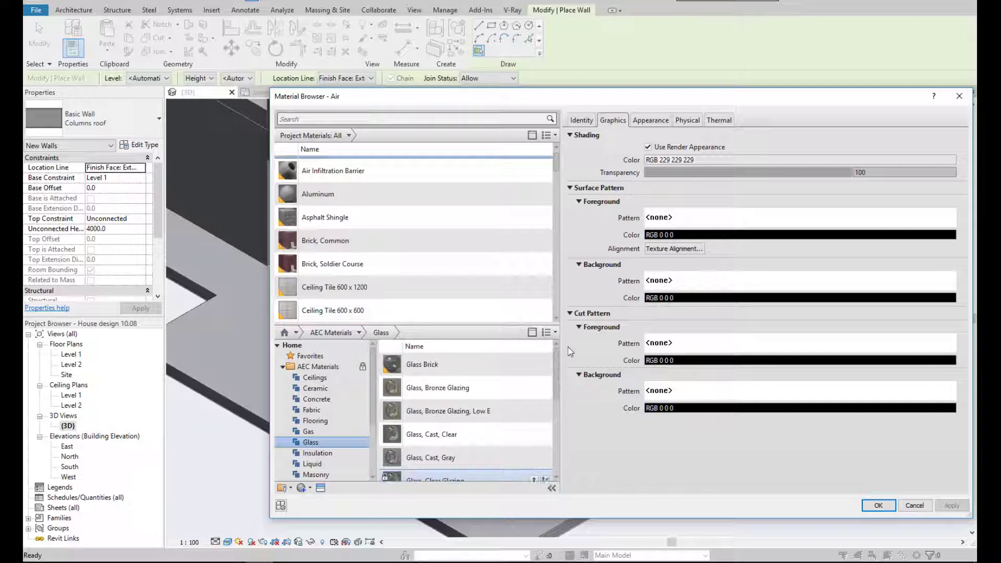
pyautogui.scroll(-1, 479, 434)
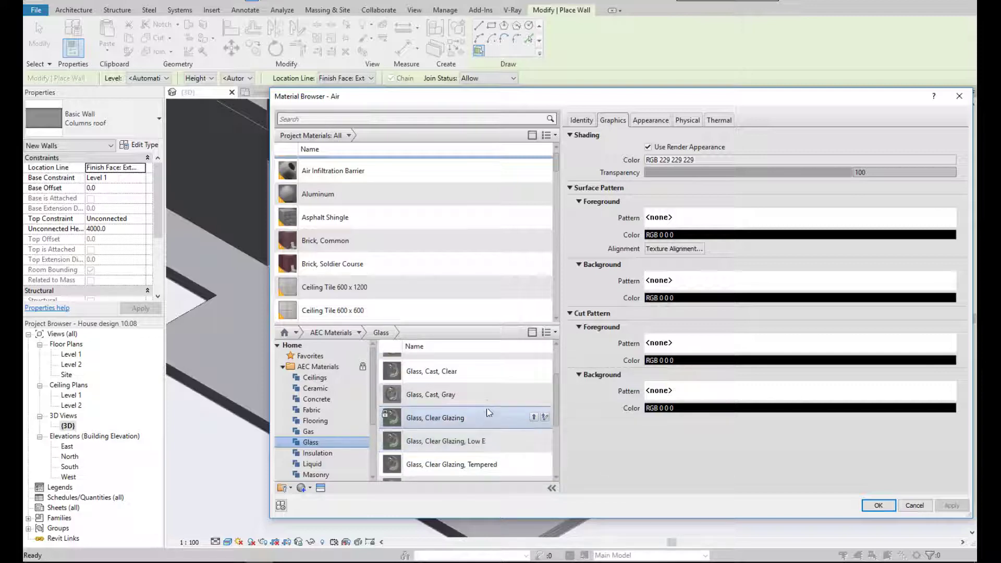
pyautogui.click(535, 371)
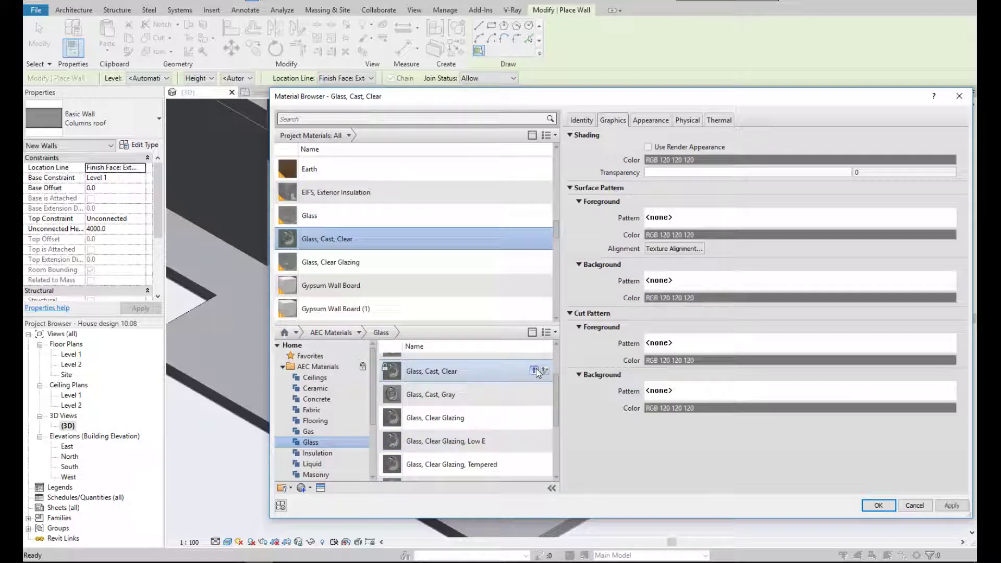
pyautogui.press('Return')
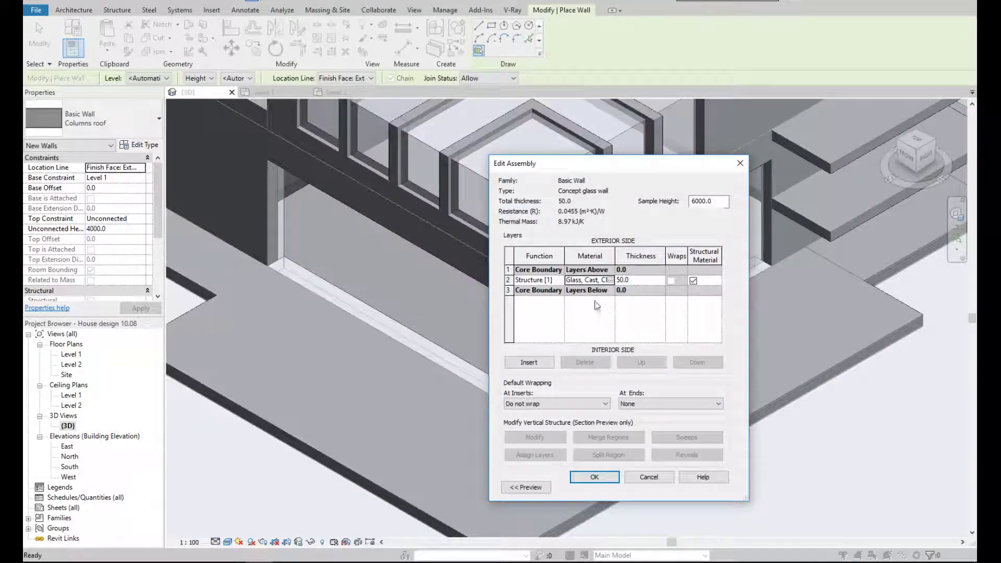
# Step: Assign Glass to the wall's single layer and confirm the layer structure and type
pyautogui.click(610, 280)
pyautogui.click(380, 217)
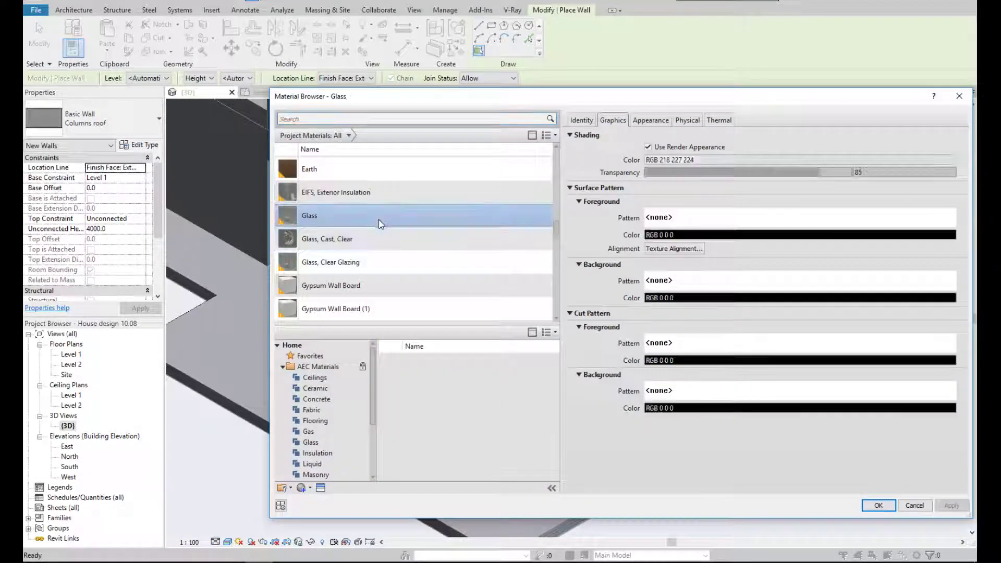
pyautogui.press('Return')
pyautogui.click(612, 481)
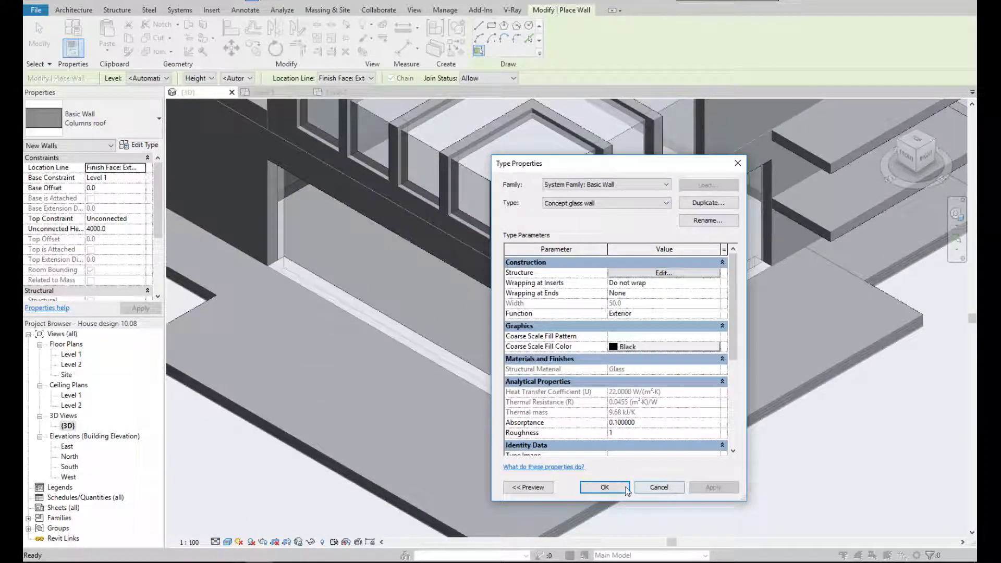
pyautogui.click(618, 486)
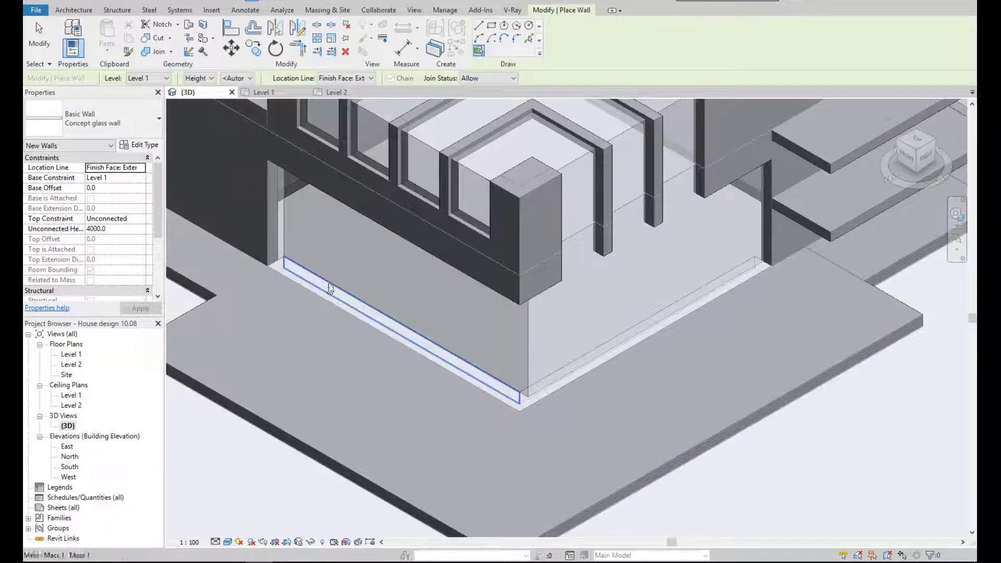
# Step: Place a Concept glass wall on the entrance mass face and orbit to check it
pyautogui.click(289, 258)
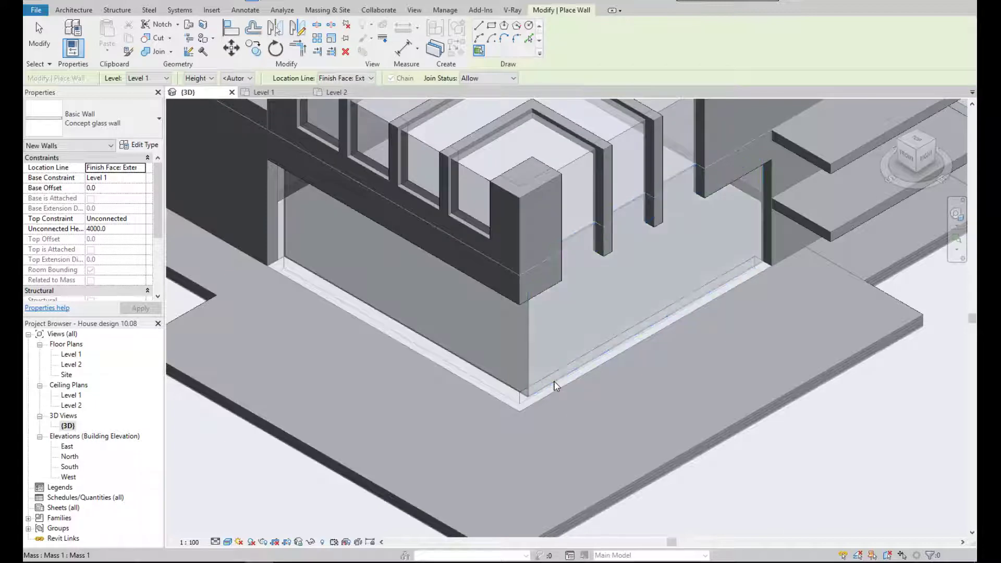
pyautogui.scroll(-3, 573, 365)
pyautogui.scroll(5, 620, 299)
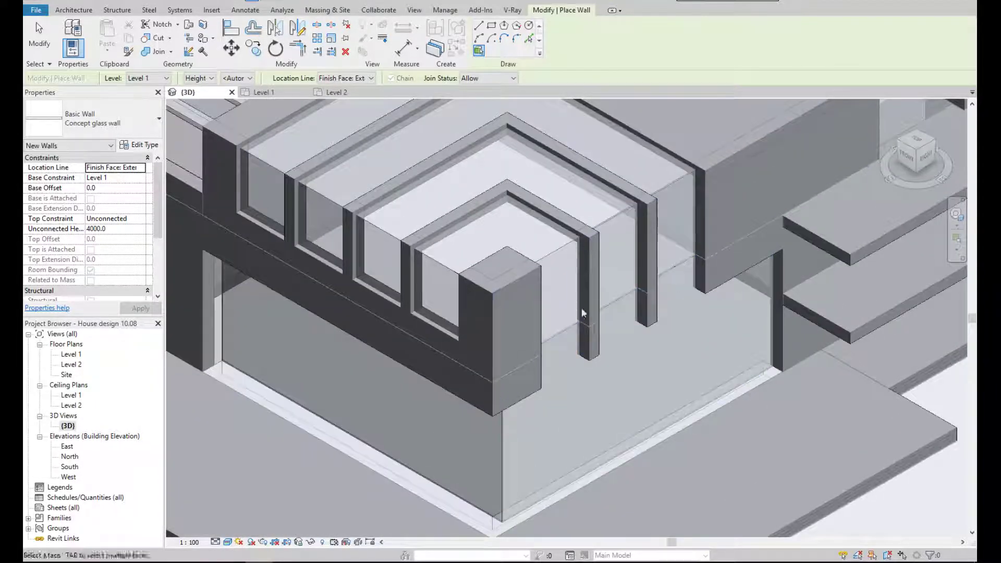
pyautogui.moveTo(510, 331)
pyautogui.keyDown('shift'); pyautogui.mouseDown(button='middle')
pyautogui.moveTo(468, 311)
pyautogui.moveTo(471, 267)
pyautogui.mouseUp(button='middle'); pyautogui.keyUp('shift')
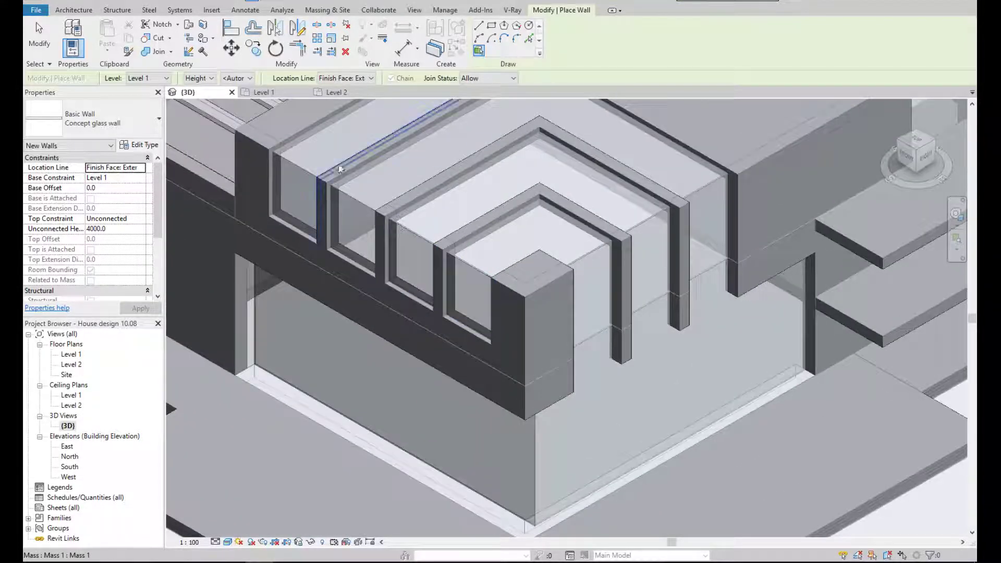
pyautogui.scroll(2, 347, 196)
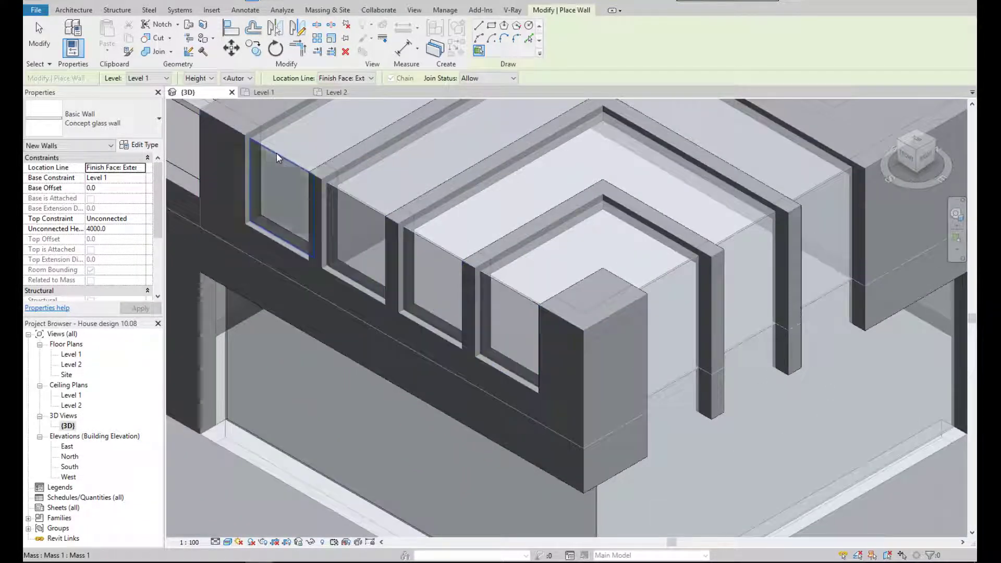
pyautogui.scroll(-3, 334, 172)
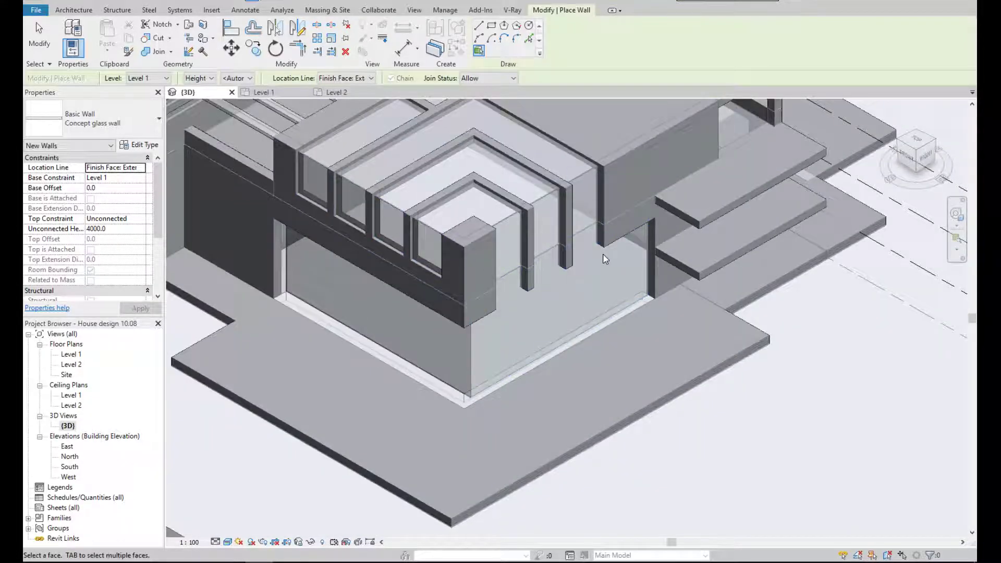
pyautogui.scroll(2, 560, 199)
pyautogui.scroll(-1, 571, 201)
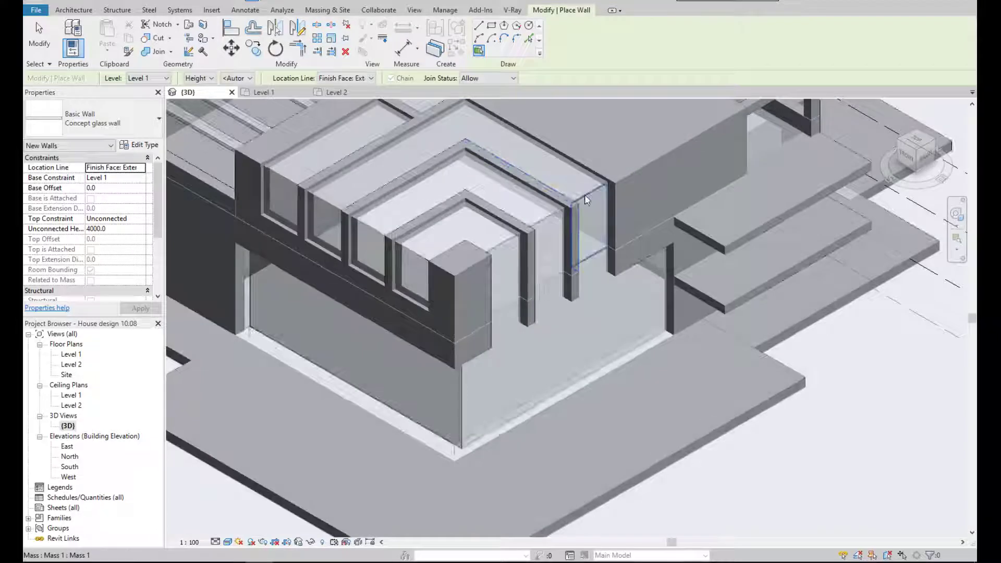
pyautogui.scroll(-2, 583, 195)
pyautogui.scroll(2, 583, 196)
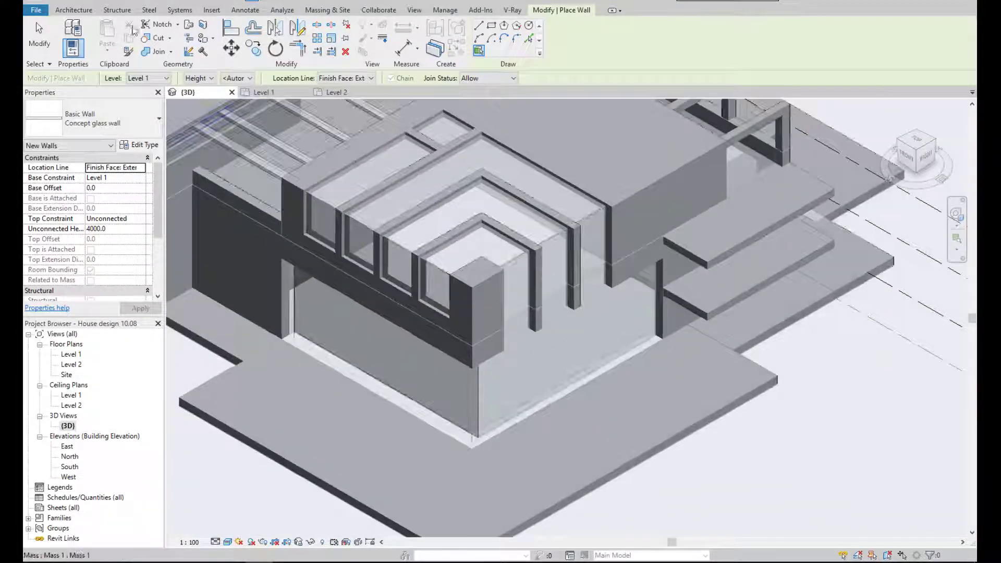
pyautogui.click(69, 10)
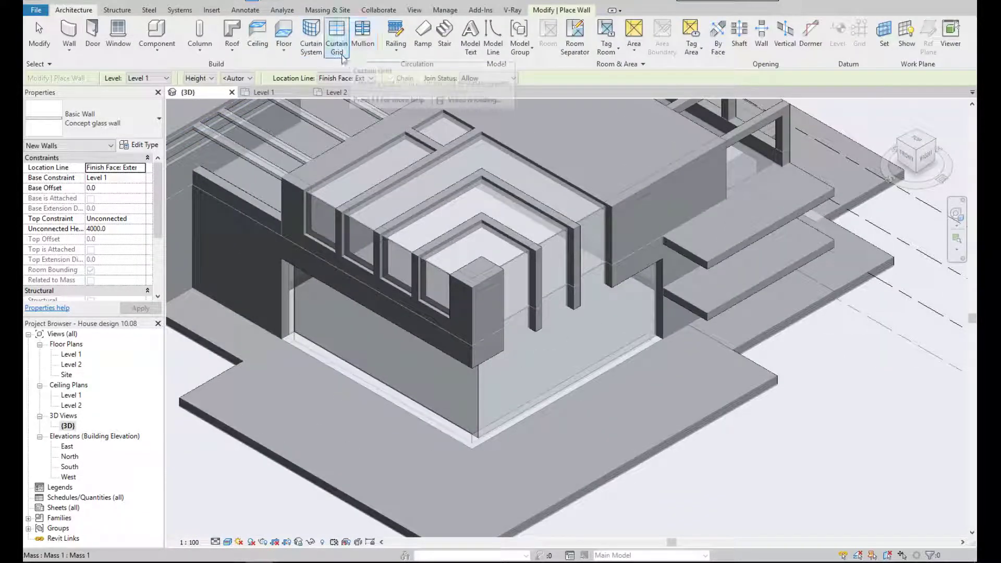
# Step: Start Roof by Face and duplicate the roof type as 'Glass concept roof 50mm'
pyautogui.click(283, 50)
pyautogui.click(232, 50)
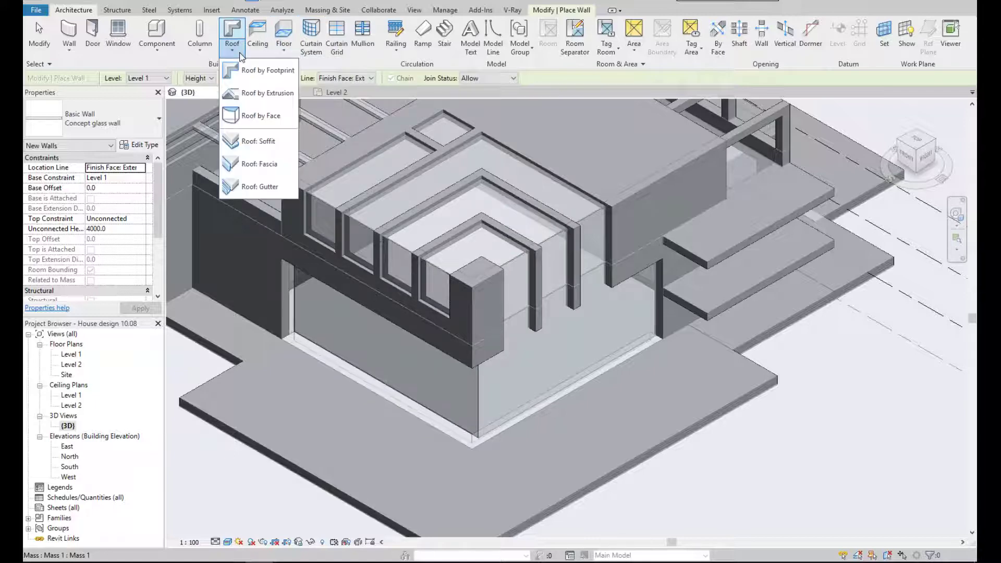
pyautogui.click(279, 117)
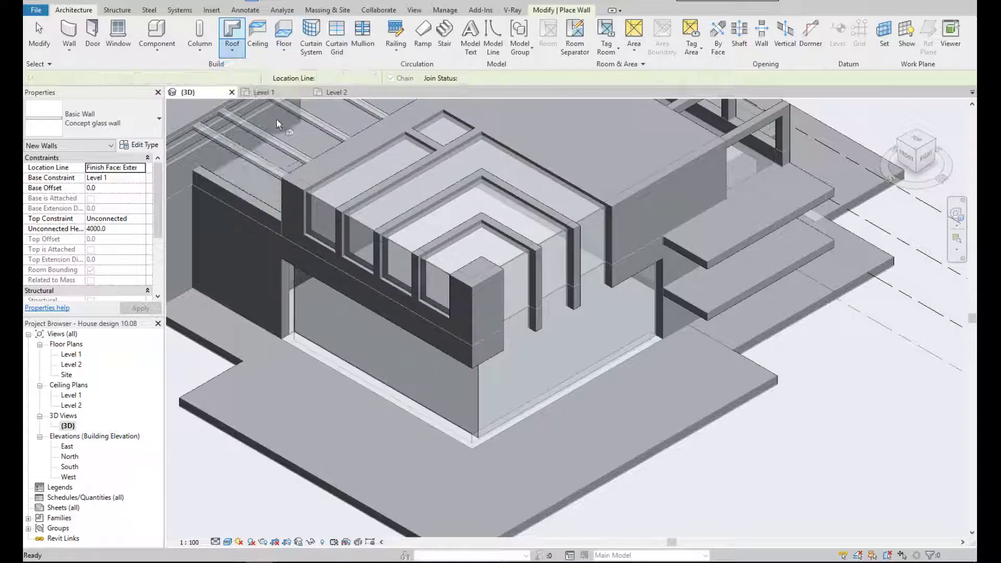
pyautogui.click(140, 146)
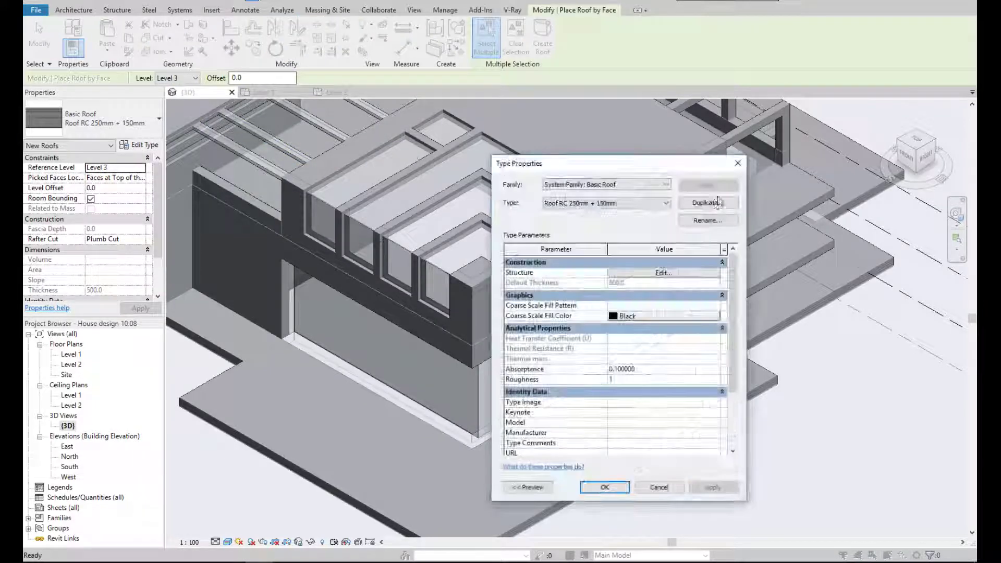
pyautogui.click(708, 204)
pyautogui.write('Glass concept roof 50mm')
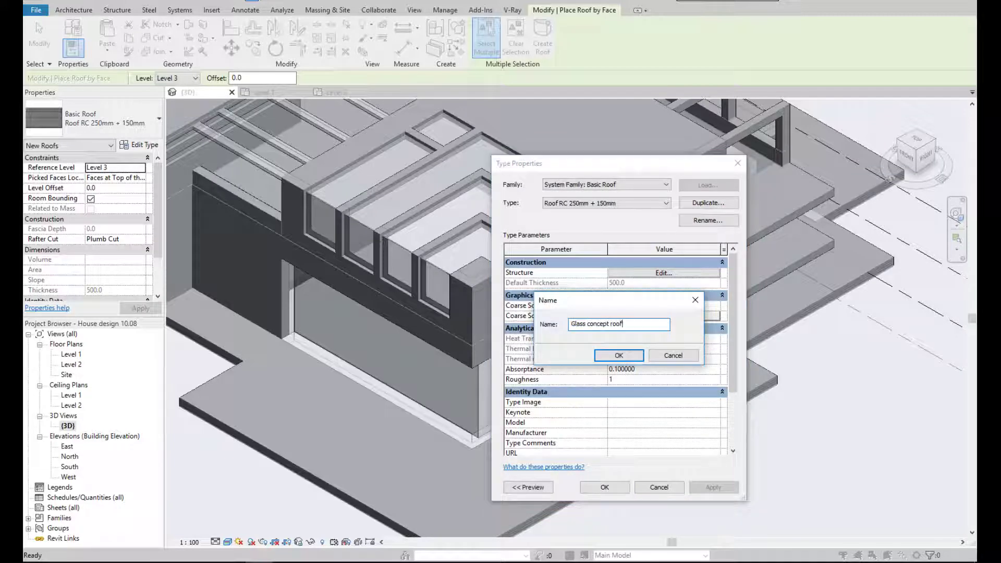
pyautogui.click(638, 355)
# Step: Reduce the roof structure to one 50 mm Glass layer and confirm the type
pyautogui.click(664, 272)
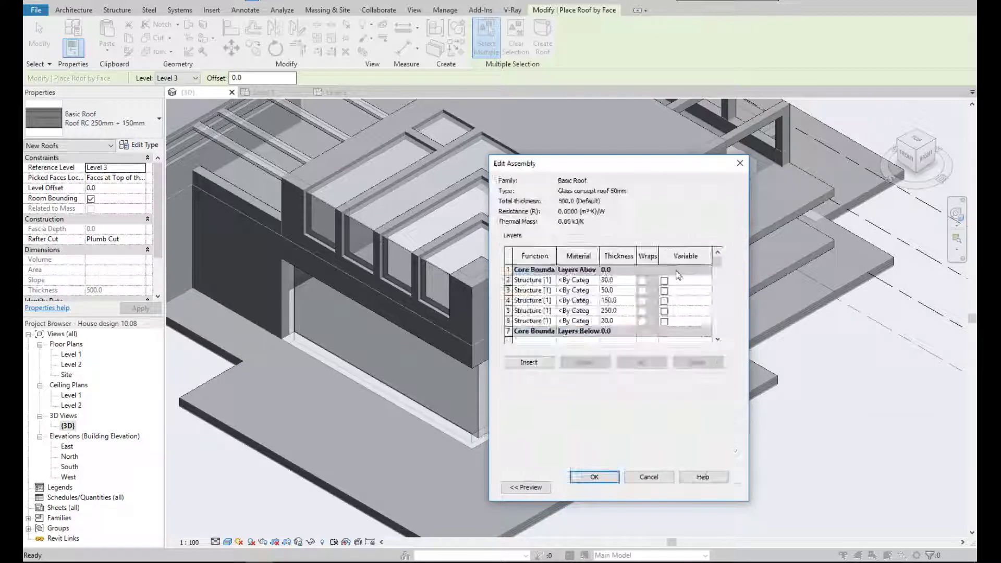
pyautogui.click(508, 321)
pyautogui.click(596, 364)
pyautogui.click(510, 271)
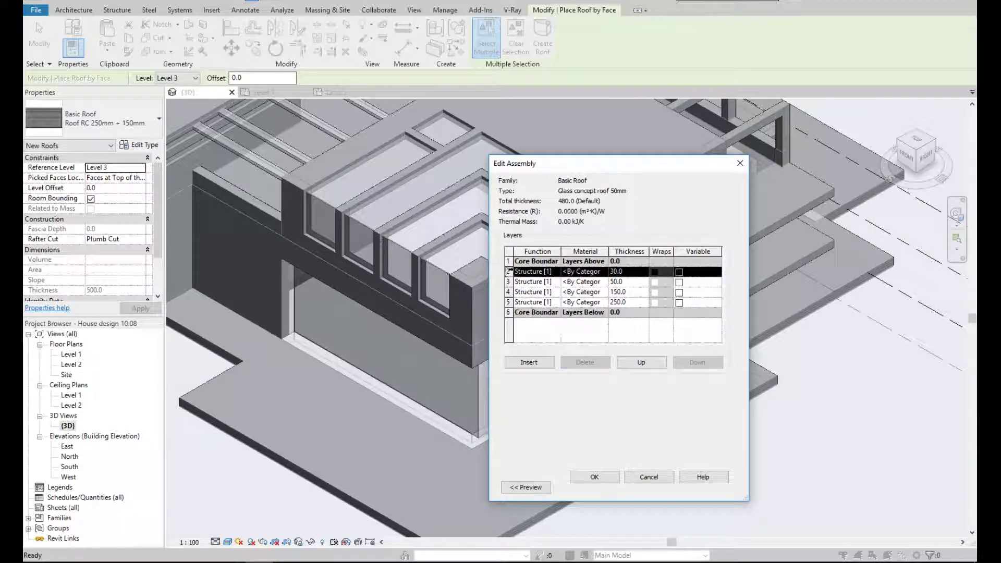
pyautogui.click(596, 364)
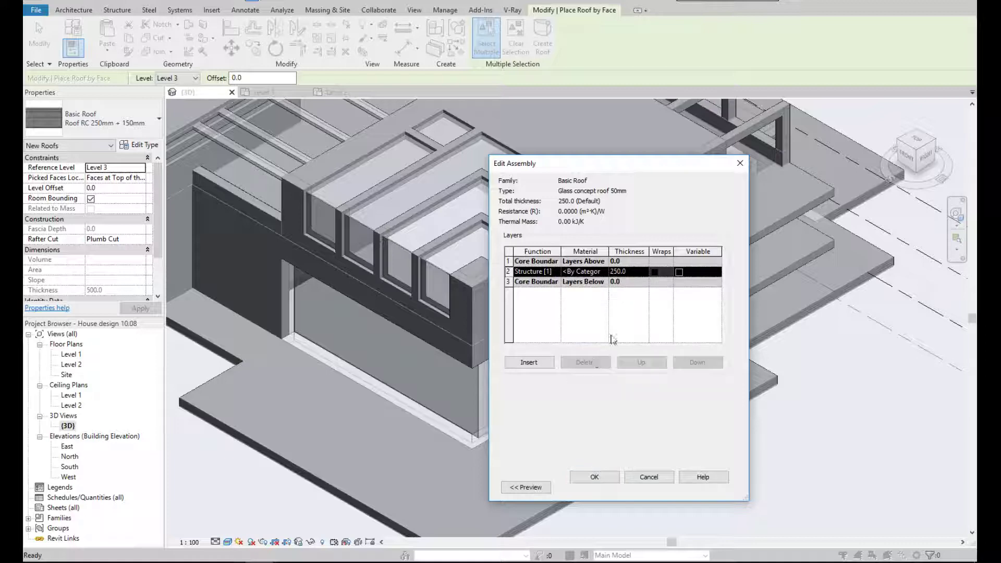
pyautogui.click(630, 272)
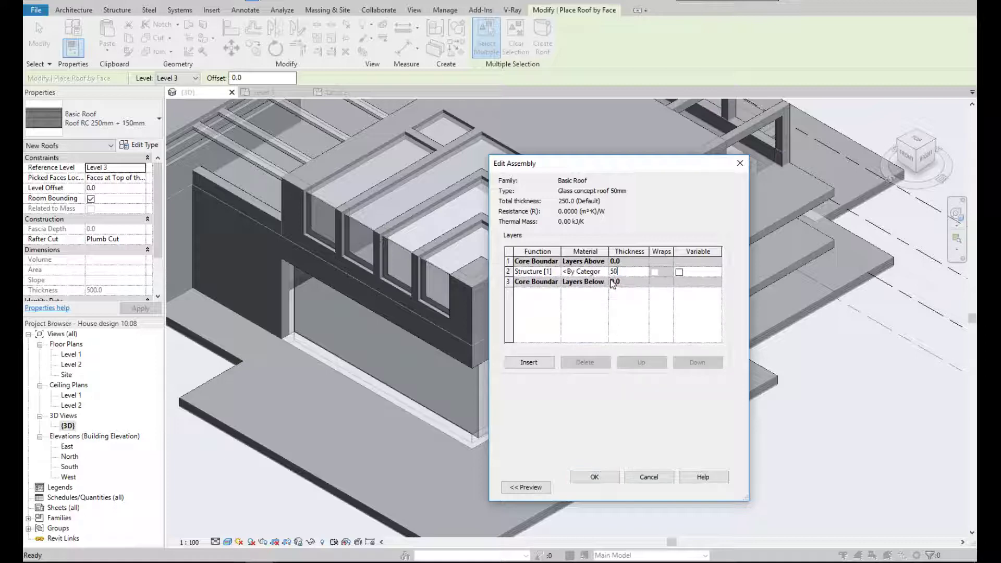
pyautogui.click(604, 271)
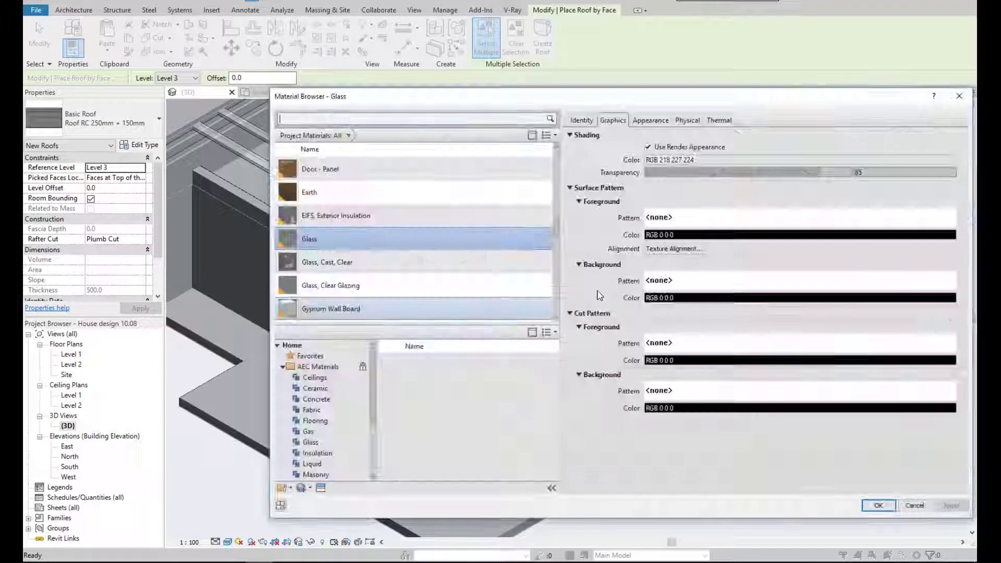
pyautogui.doubleClick(480, 246)
pyautogui.click(595, 477)
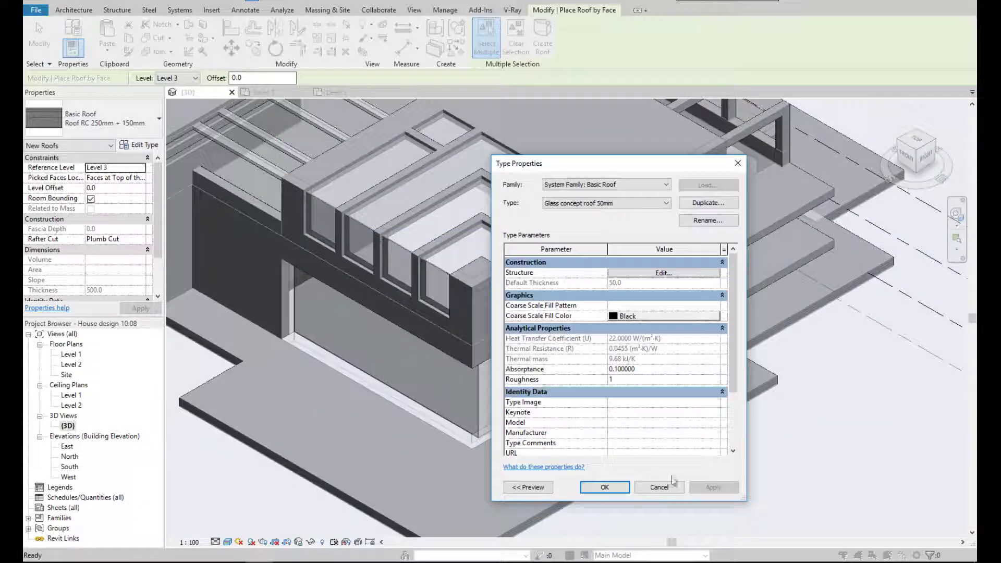
pyautogui.click(615, 488)
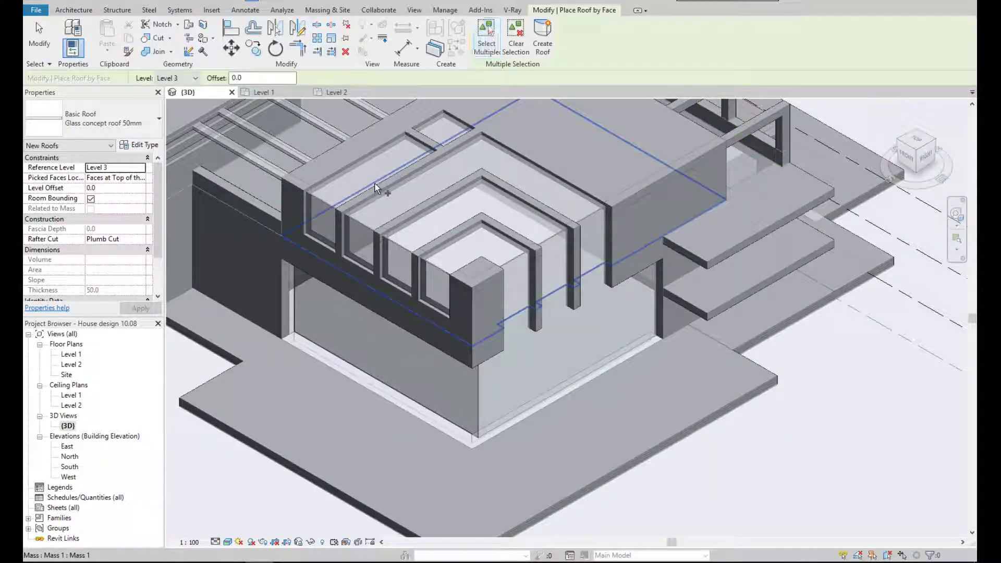
# Step: Pick the four stepped top faces of the mass and create glass roofs on them
pyautogui.scroll(3, 324, 208)
pyautogui.click(384, 201)
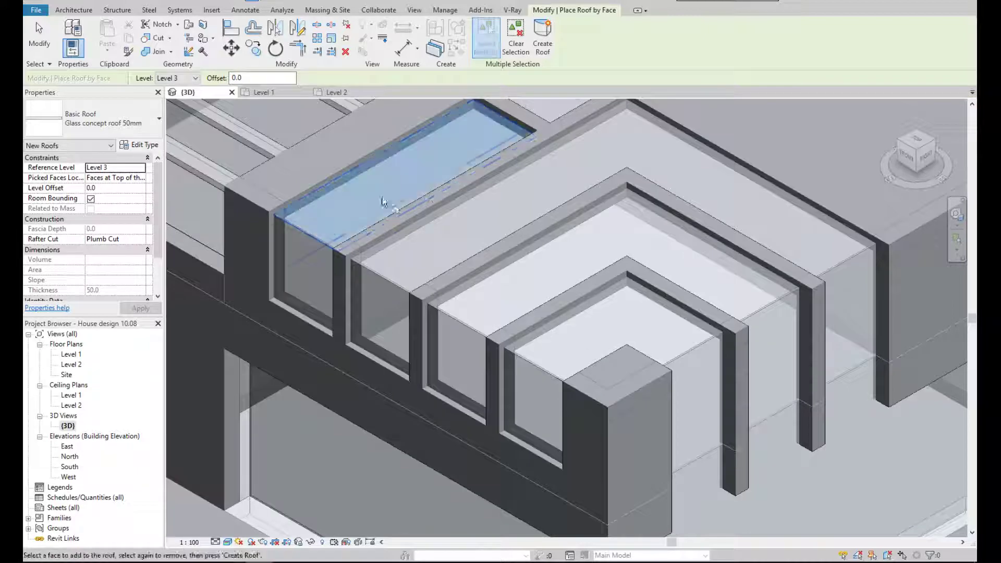
pyautogui.click(434, 243)
pyautogui.click(500, 282)
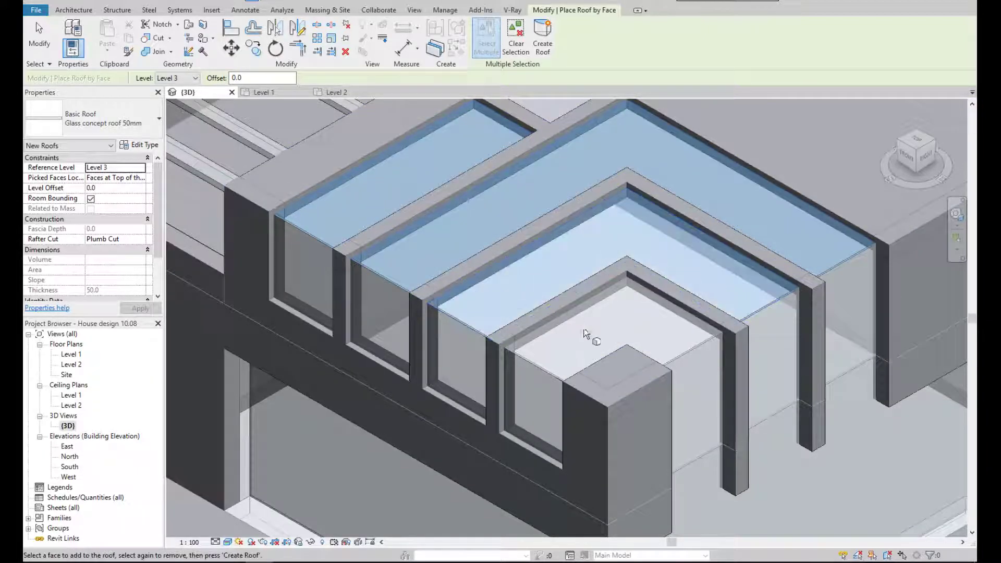
pyautogui.click(551, 320)
pyautogui.click(542, 37)
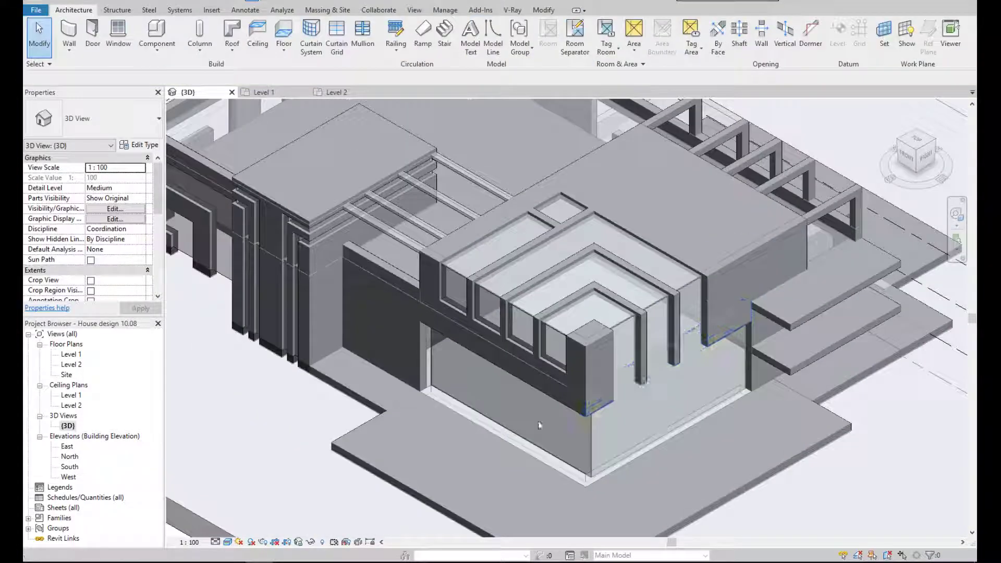
# Step: Check the visual style options unchanged and inspect the concrete roof
pyautogui.click(228, 542)
pyautogui.click(271, 514)
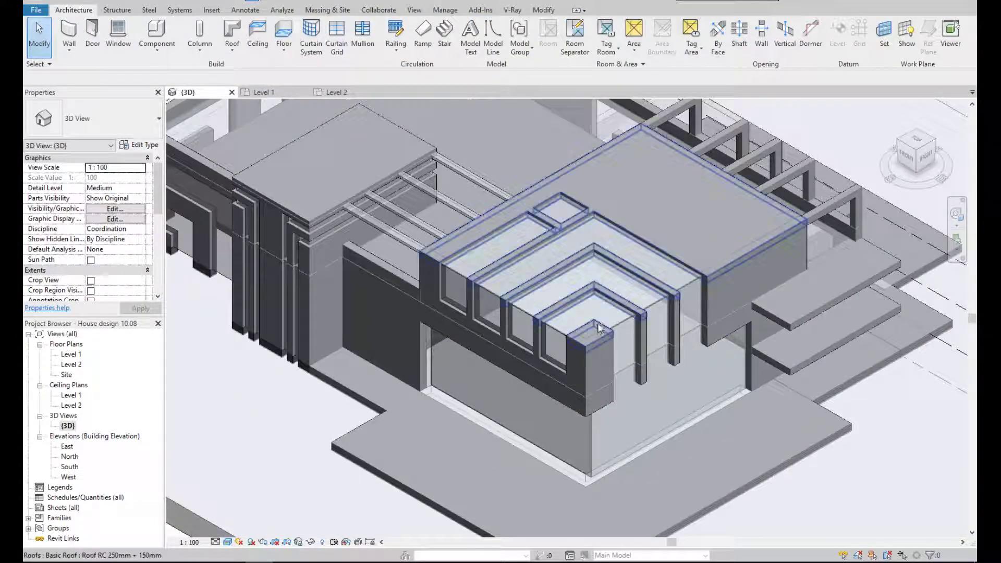
pyautogui.scroll(5, 598, 323)
pyautogui.scroll(-2, 597, 323)
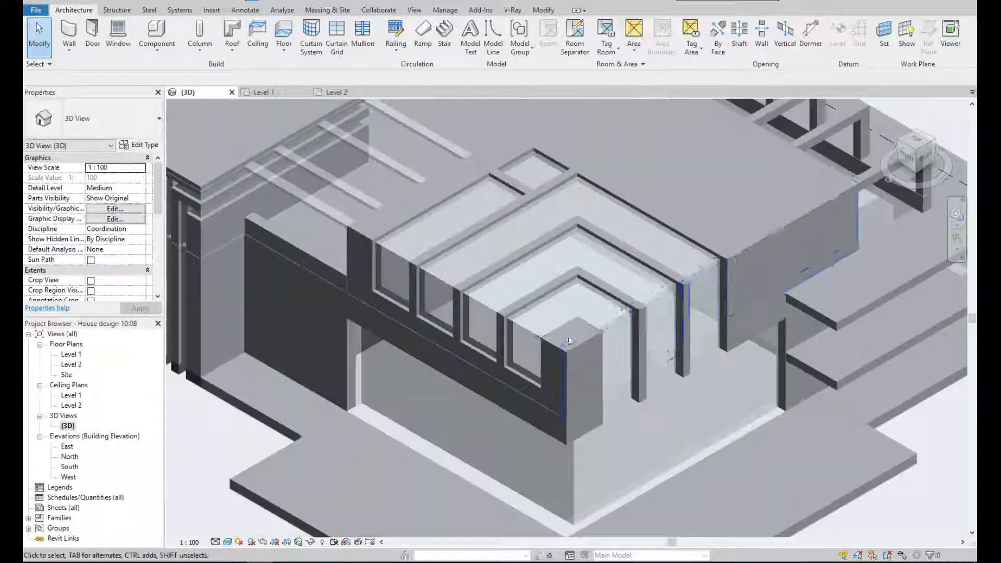
pyautogui.scroll(-3, 594, 312)
pyautogui.click(578, 344)
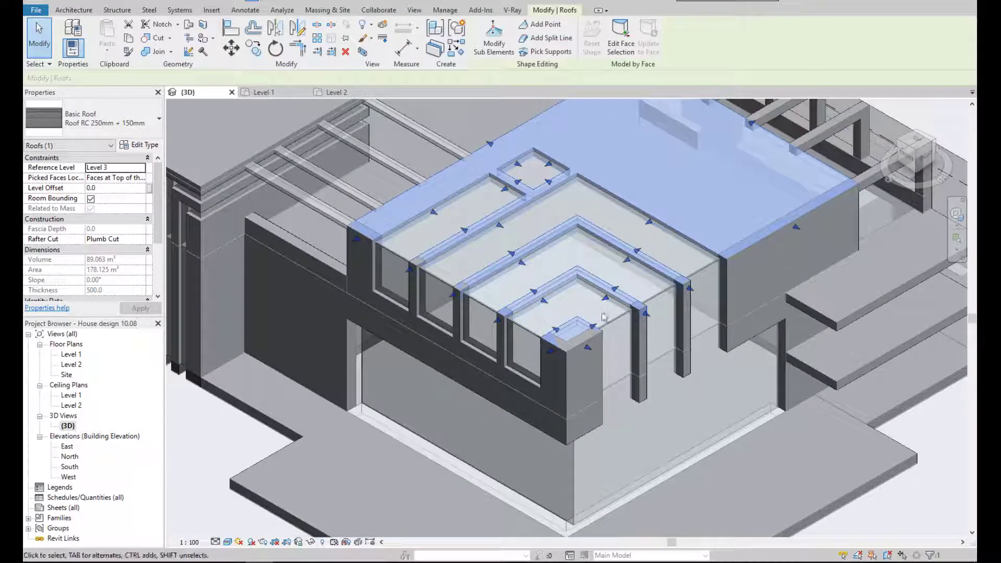
pyautogui.scroll(-2, 511, 429)
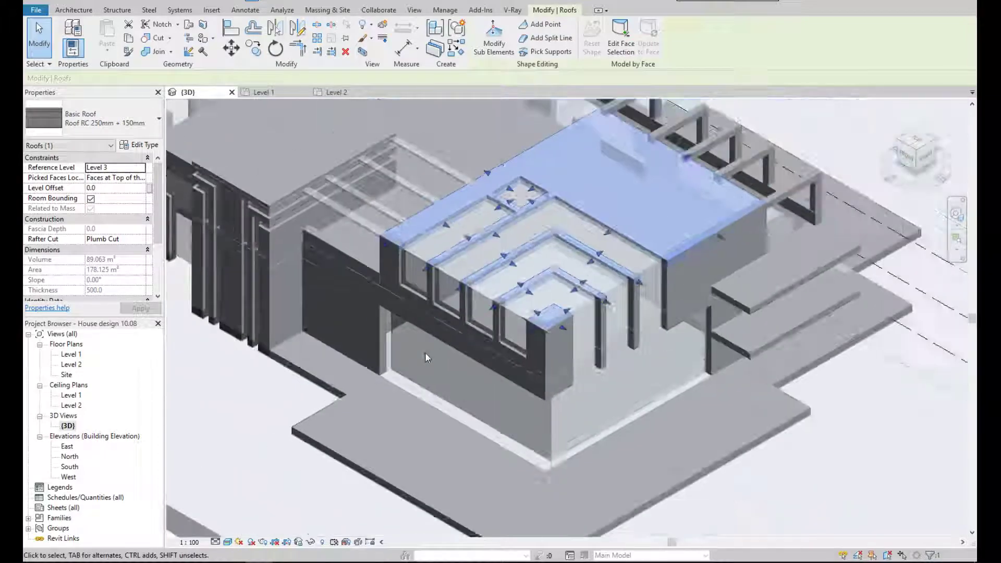
pyautogui.scroll(4, 424, 352)
pyautogui.scroll(2, 399, 365)
pyautogui.press('Escape')
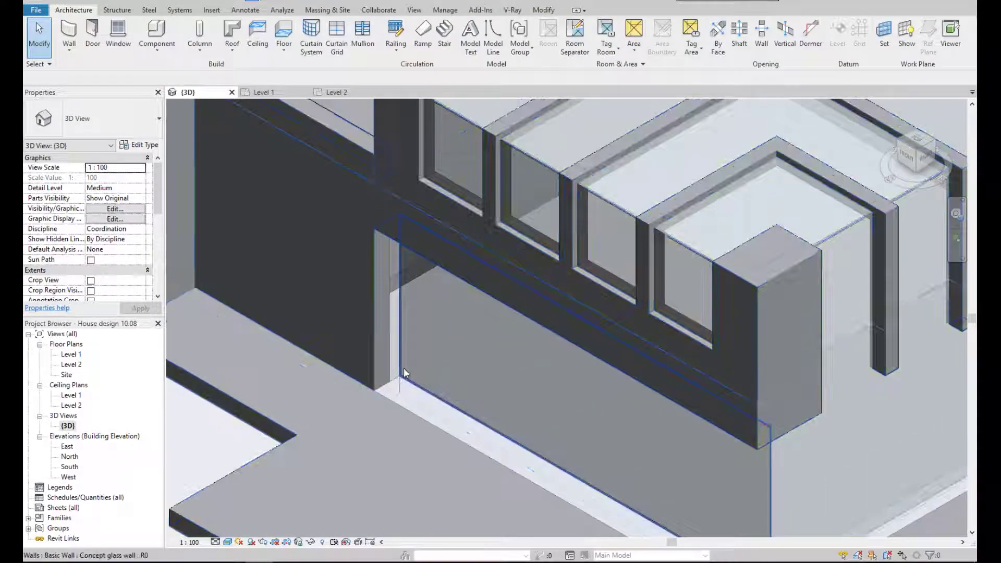
# Step: Inspect the glass wall below the entrance, then clear the selection
pyautogui.click(402, 371)
pyautogui.scroll(-2, 403, 367)
pyautogui.scroll(3, 501, 444)
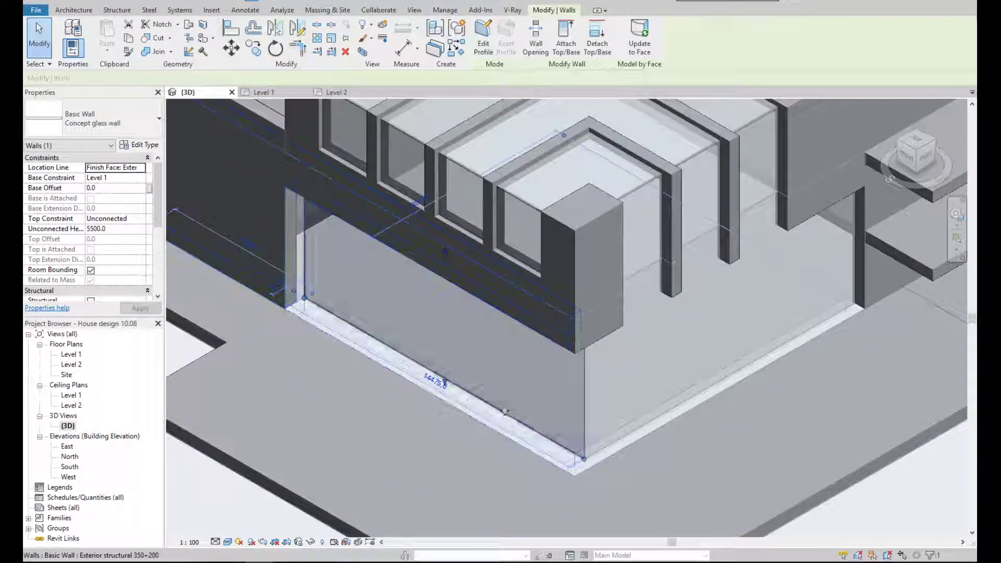
pyautogui.scroll(-2, 512, 443)
pyautogui.scroll(2, 574, 430)
pyautogui.press('Escape')
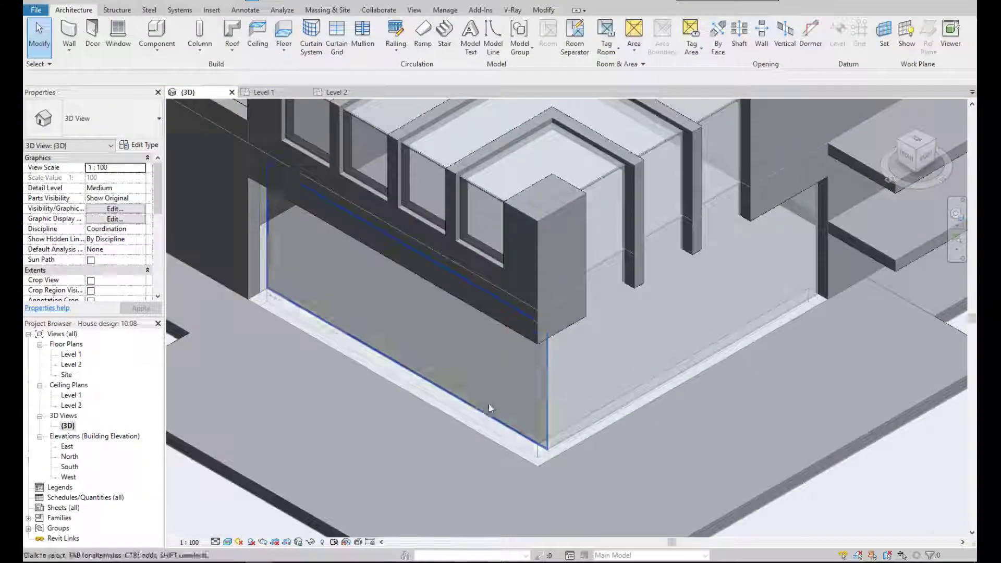
pyautogui.scroll(-3, 489, 403)
pyautogui.scroll(1, 494, 417)
# Step: Select the mass and its face in front of the entrance, then clear the selection
pyautogui.click(496, 417)
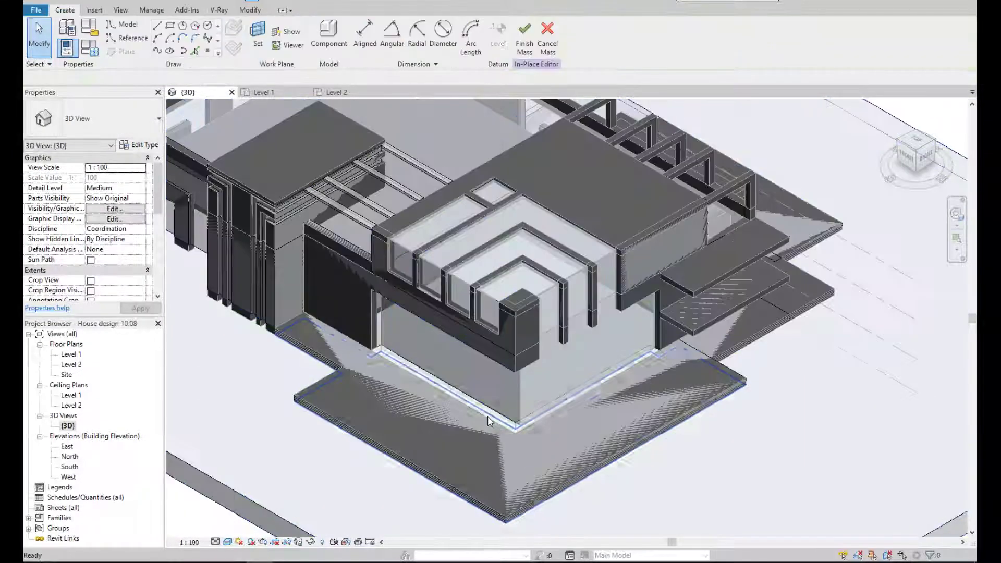
pyautogui.scroll(3, 353, 315)
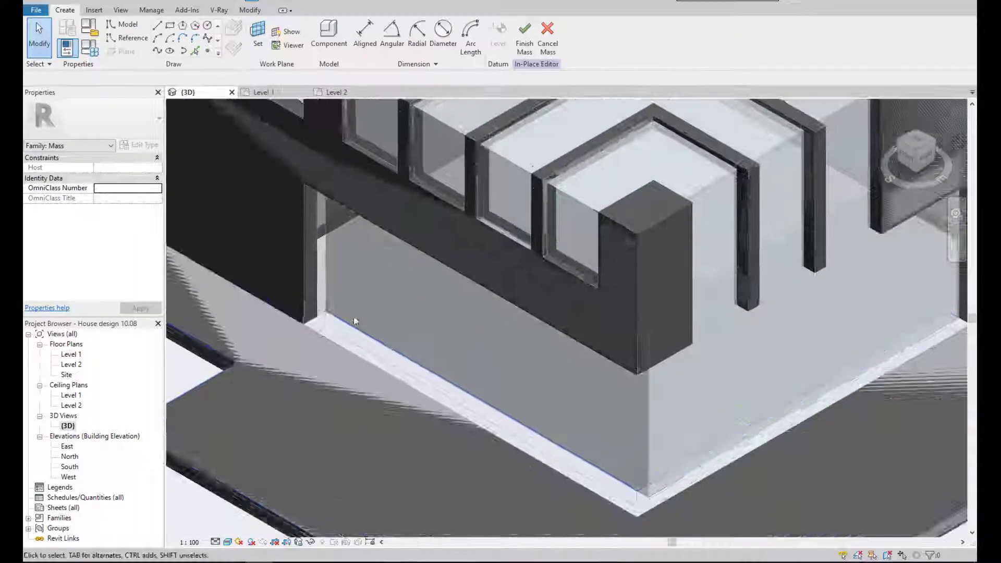
pyautogui.click(329, 300)
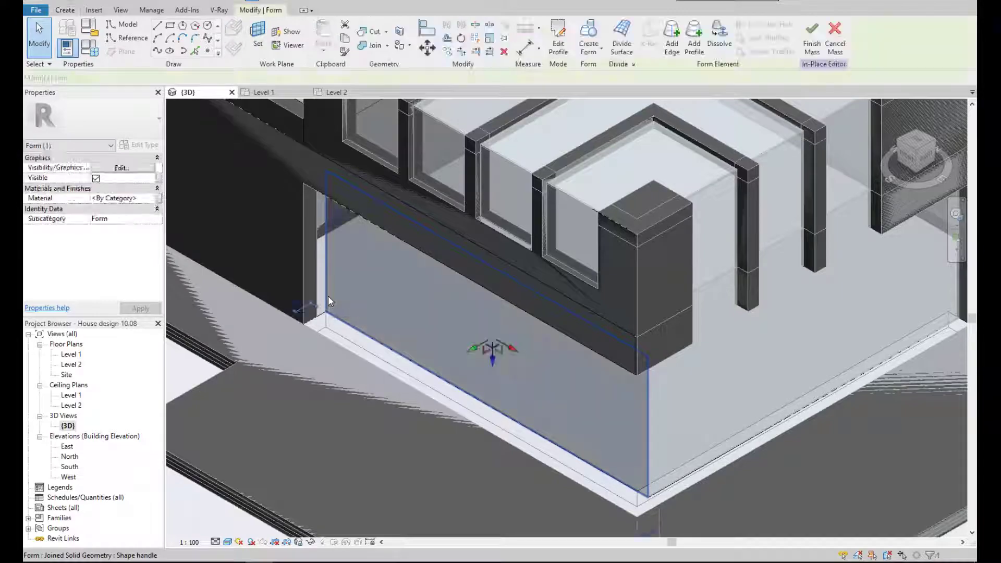
pyautogui.scroll(-3, 463, 307)
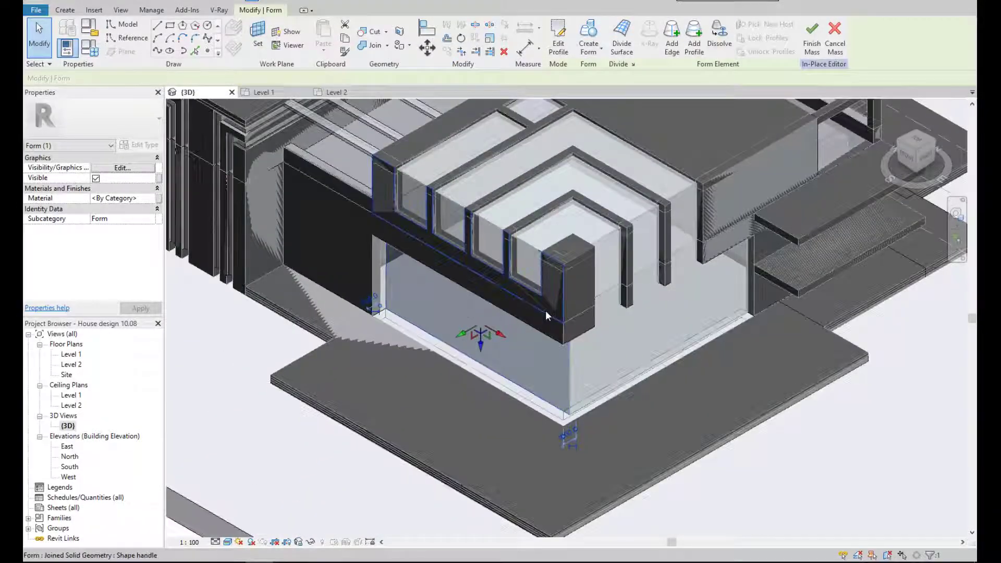
pyautogui.scroll(-5, 580, 348)
pyautogui.press('Escape')
pyautogui.scroll(-3, 794, 389)
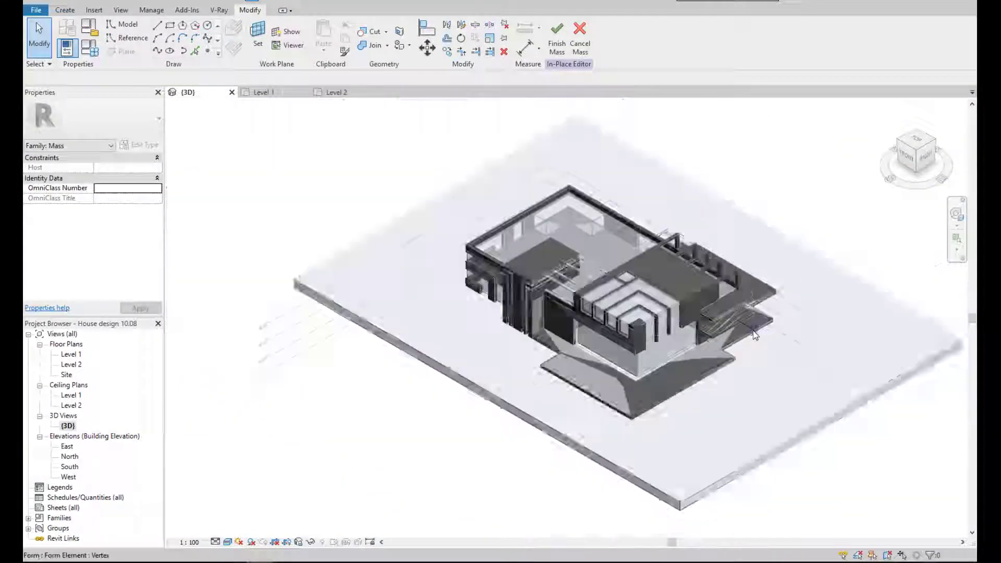
pyautogui.scroll(2, 793, 388)
# Step: Delete the wall-like form face under the stepped frames
pyautogui.click(543, 341)
pyautogui.scroll(3, 546, 320)
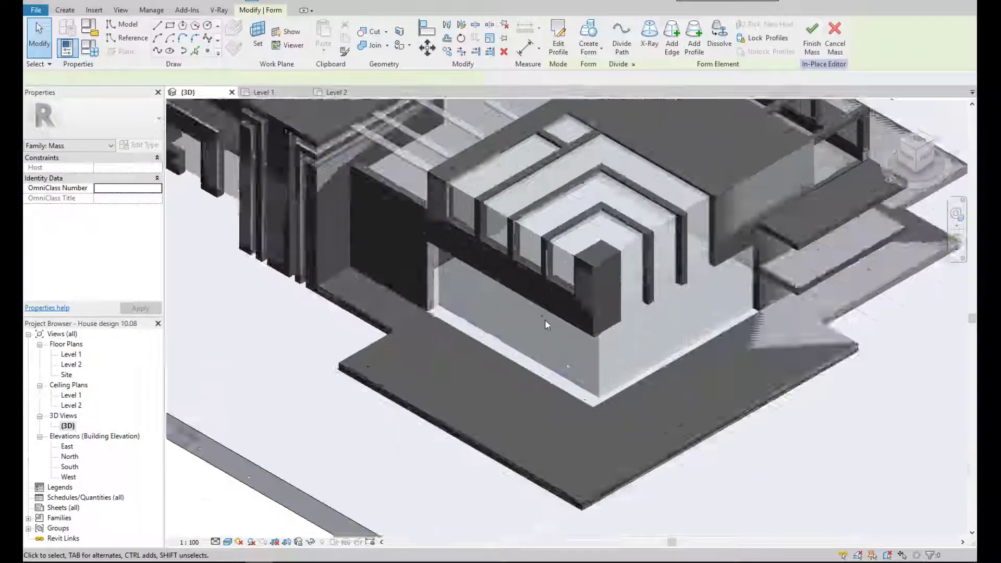
pyautogui.scroll(2, 562, 387)
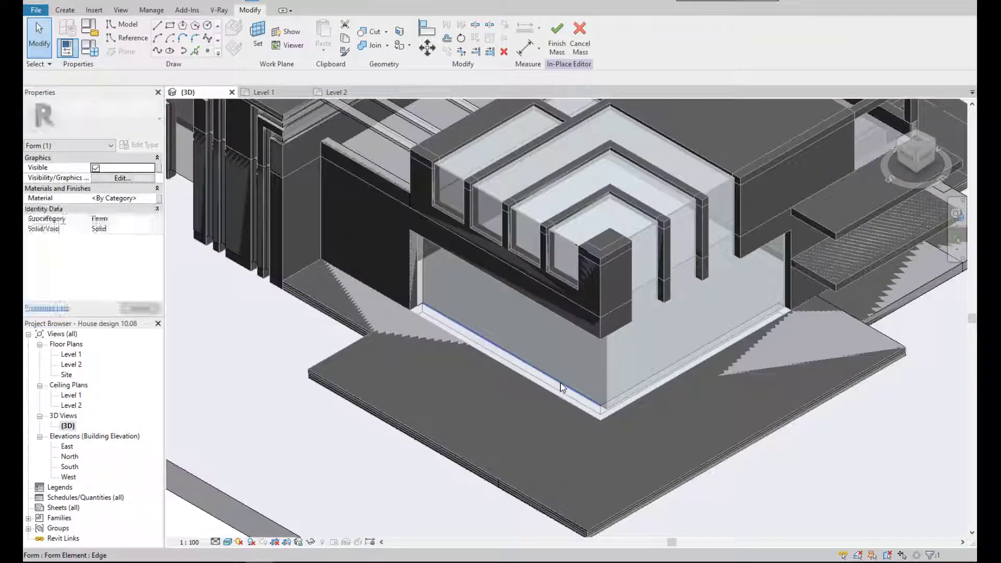
pyautogui.click(606, 364)
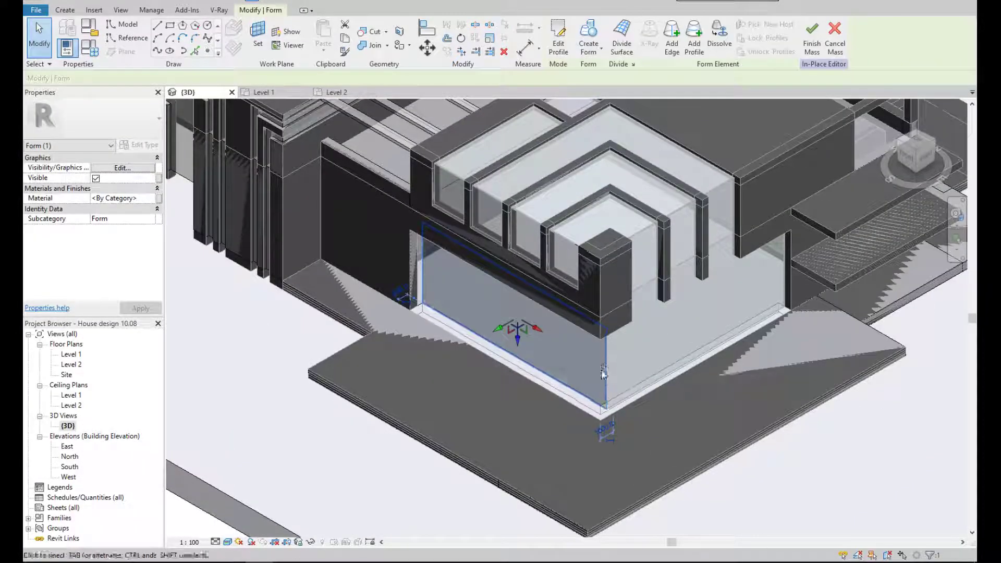
pyautogui.press('Delete')
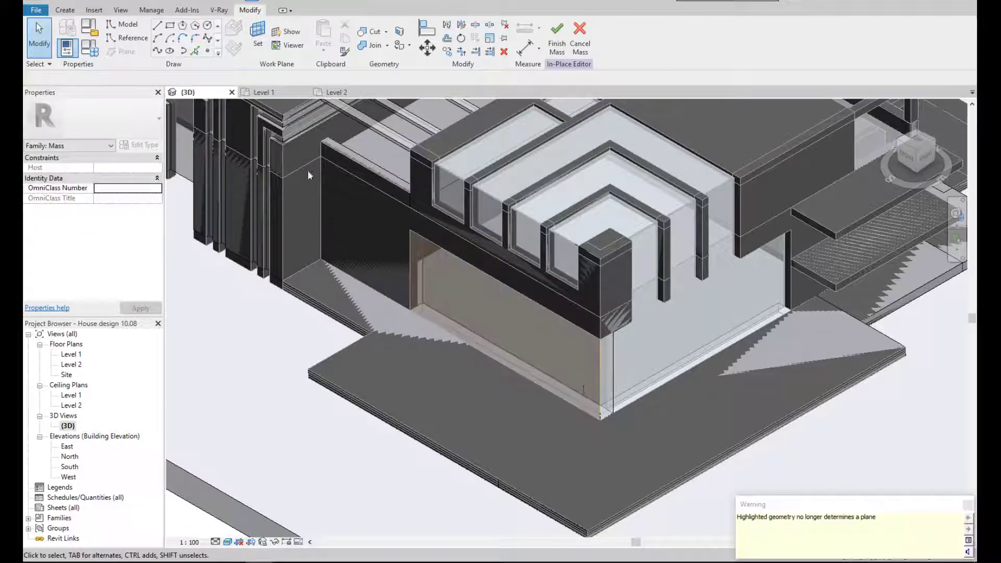
# Step: Cancel the in-place mass edit and confirm quitting without saving changes
pyautogui.click(575, 45)
pyautogui.click(528, 293)
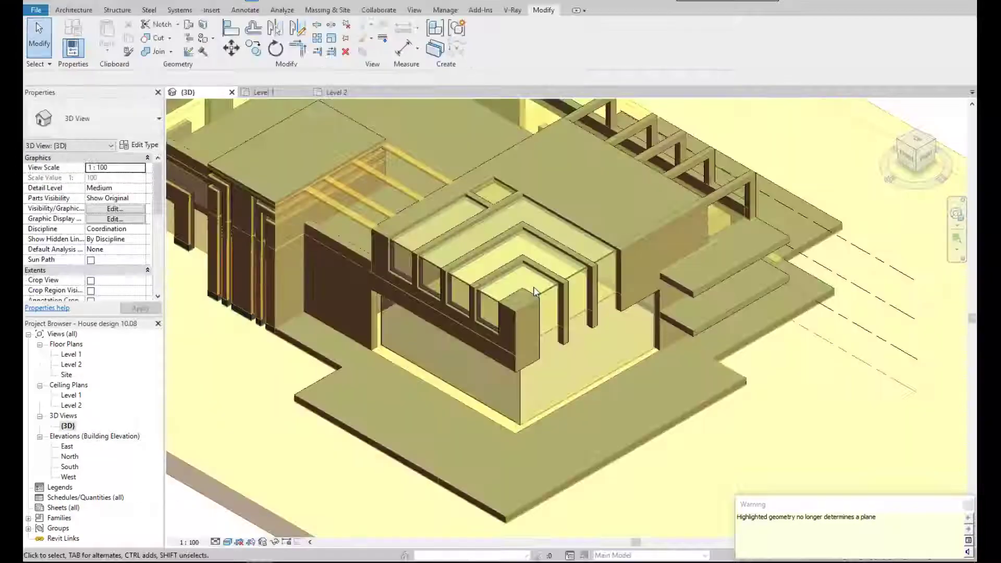
pyautogui.scroll(-3, 728, 275)
pyautogui.scroll(5, 602, 374)
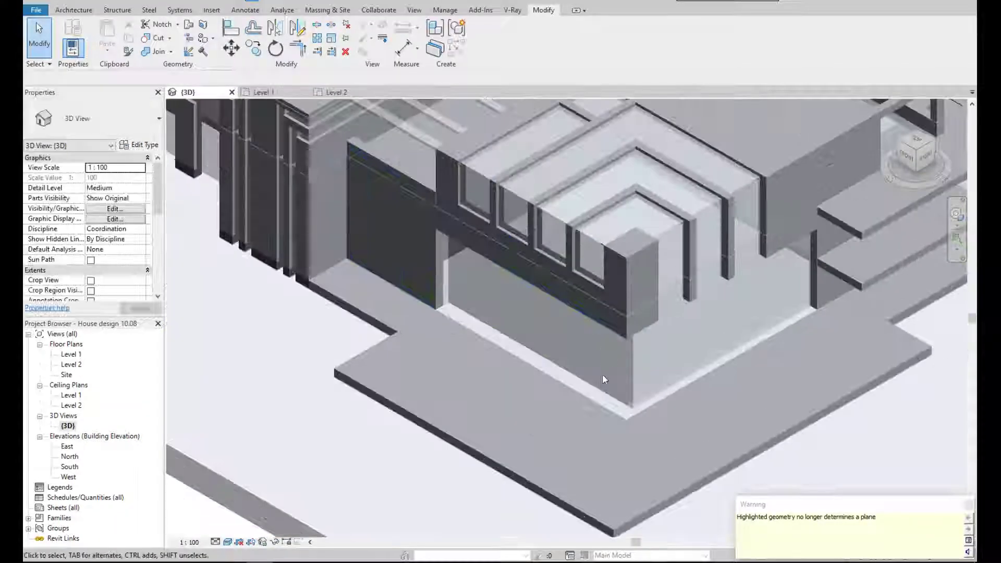
# Step: Inspect the glass walls below the stepped frames and the mass behind them
pyautogui.click(595, 388)
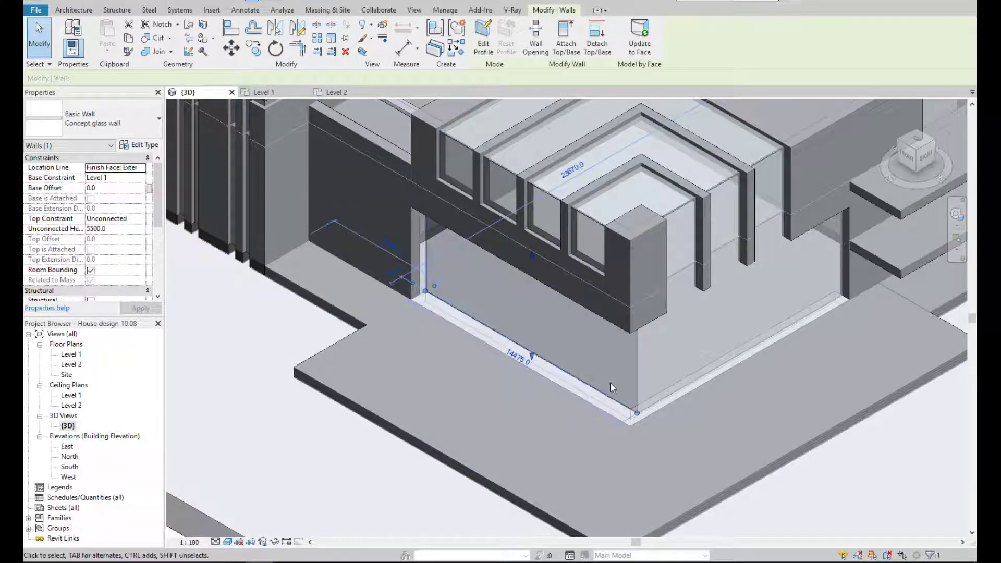
pyautogui.press('Escape')
pyautogui.click(664, 396)
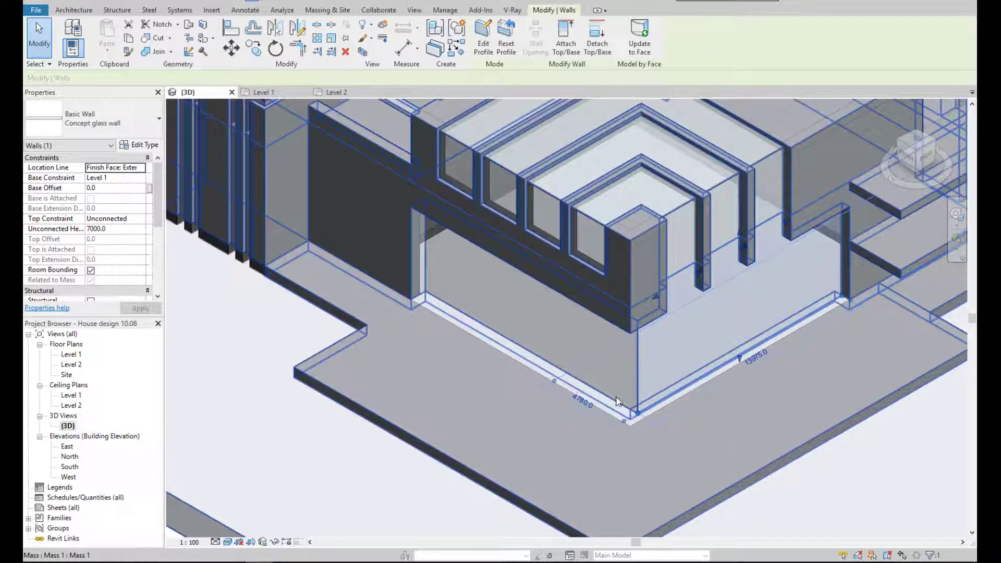
pyautogui.press('Escape')
pyautogui.click(599, 395)
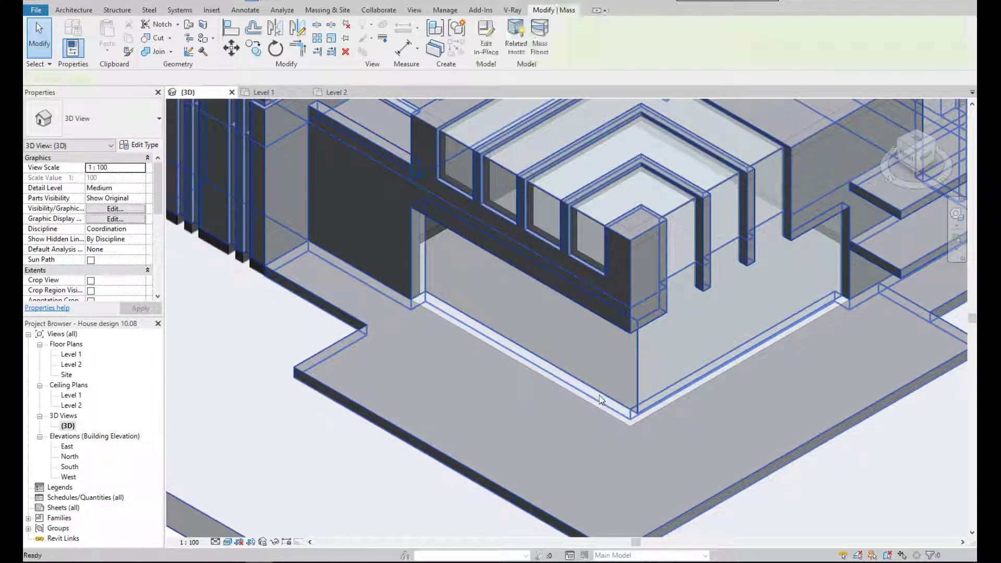
# Step: Open the mass for in-place editing and select its glass form from a front-right view
pyautogui.doubleClick(599, 395)
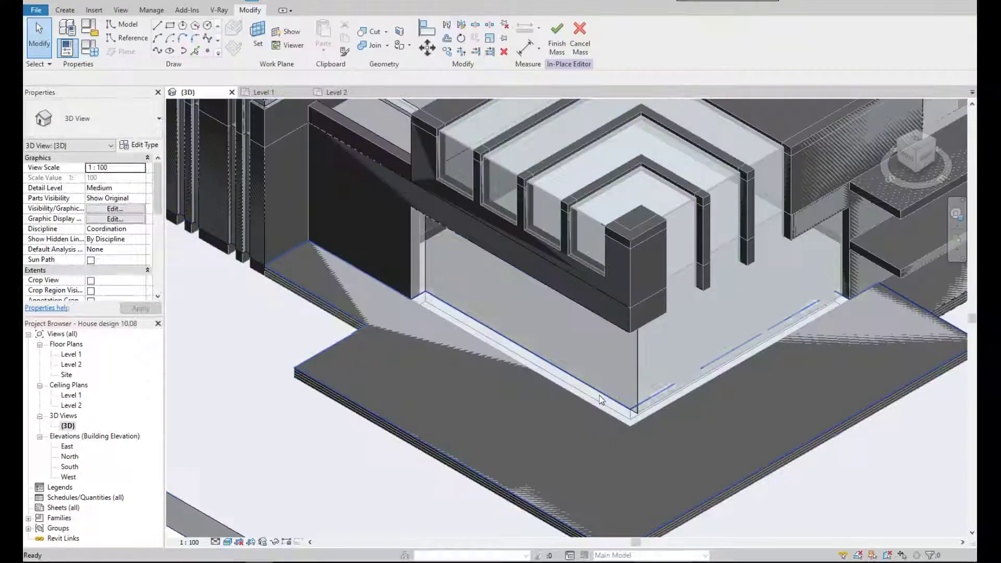
pyautogui.scroll(3, 599, 395)
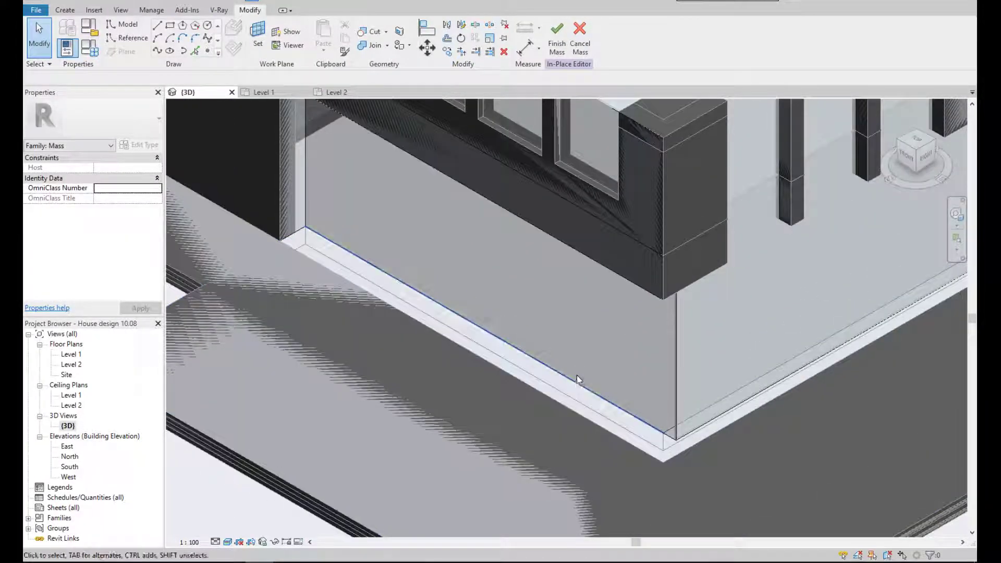
pyautogui.scroll(-1, 667, 437)
pyautogui.scroll(-4, 667, 437)
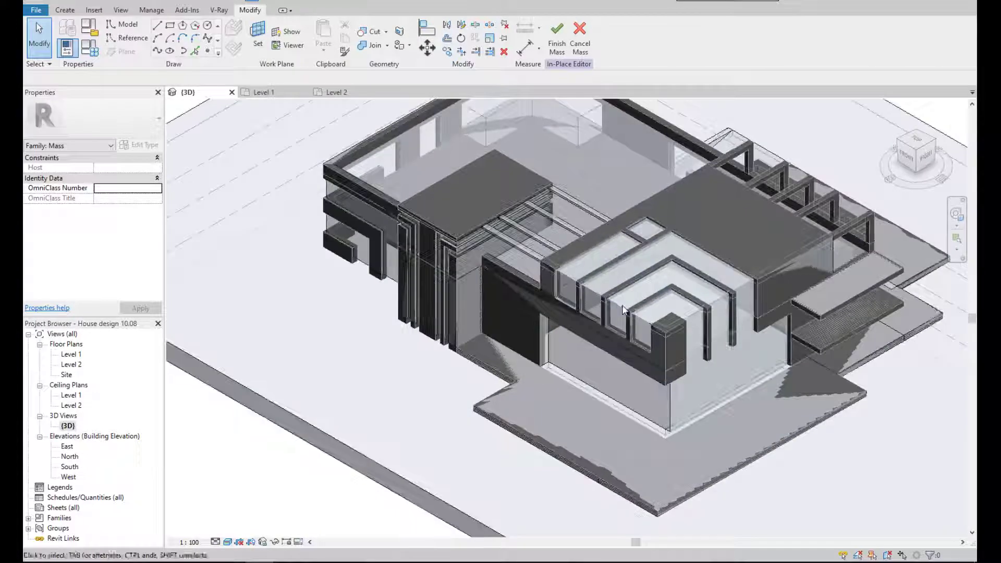
pyautogui.scroll(3, 605, 325)
pyautogui.scroll(-5, 605, 324)
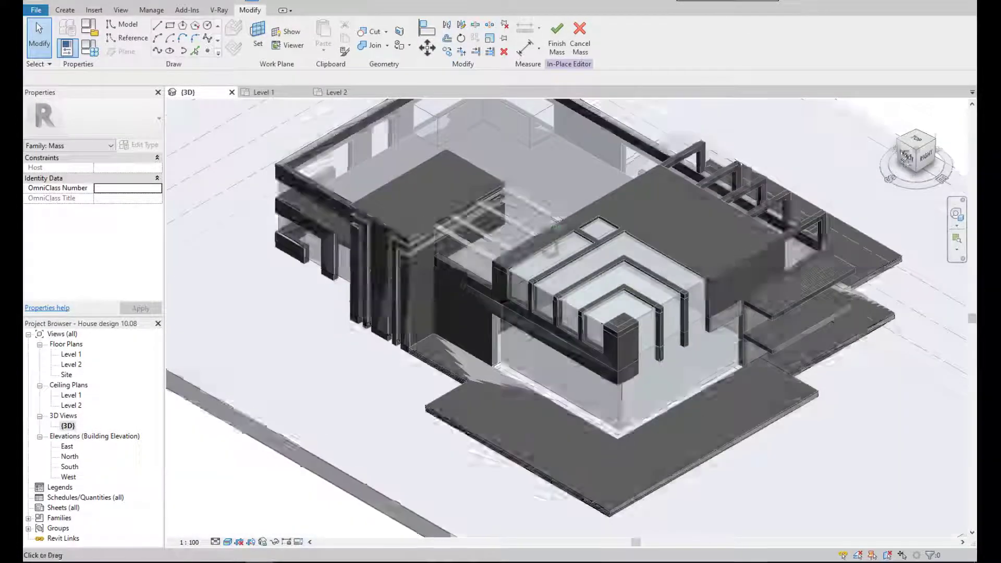
pyautogui.moveTo(915, 157); pyautogui.dragTo(906, 124)
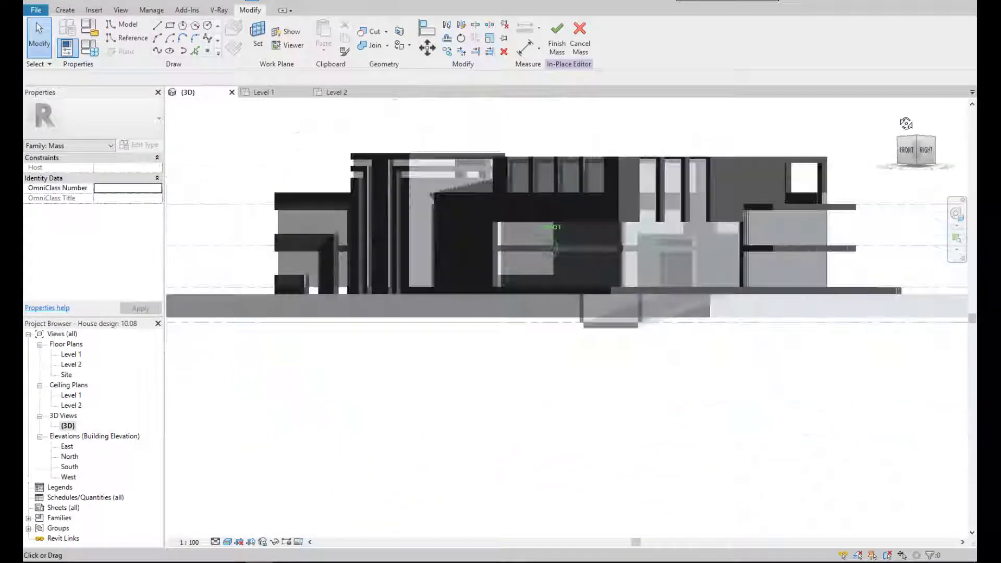
pyautogui.click(504, 236)
# Step: Examine the form's left edge from the Right view, then return to 3D and deselect
pyautogui.moveTo(916, 154)
pyautogui.mouseDown()
pyautogui.moveTo(909, 173)
pyautogui.moveTo(918, 157)
pyautogui.mouseUp()
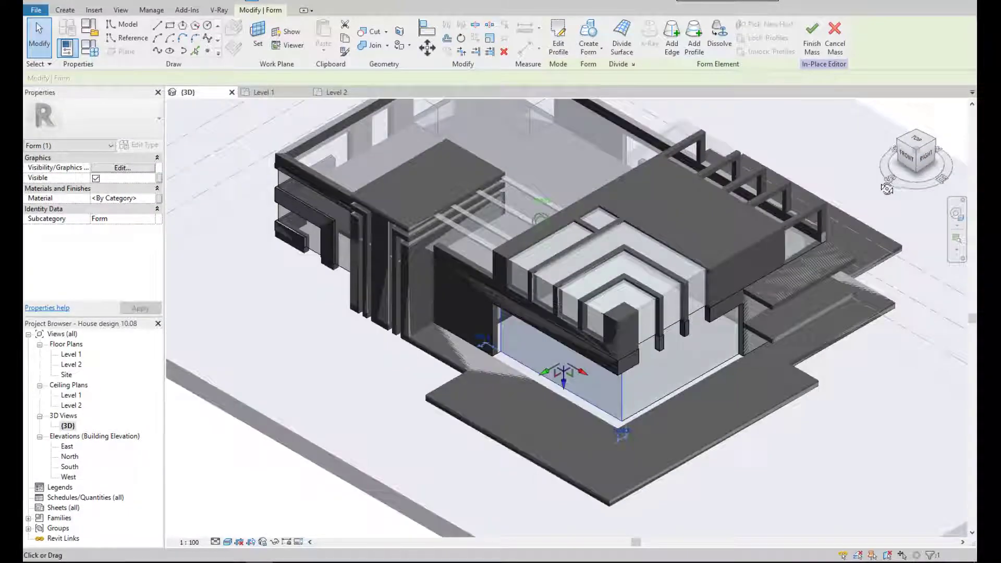
pyautogui.click(926, 152)
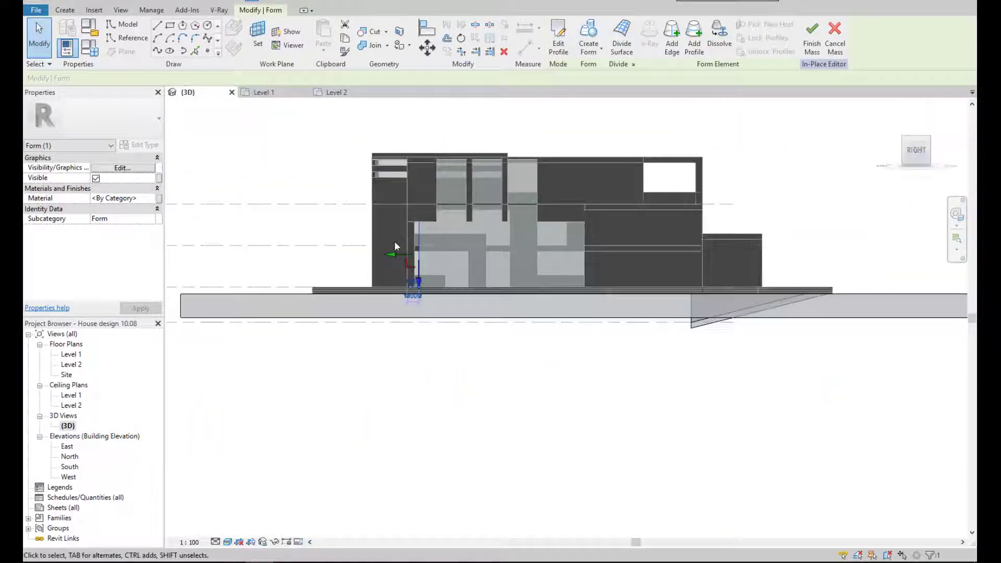
pyautogui.scroll(3, 402, 256)
pyautogui.click(406, 269)
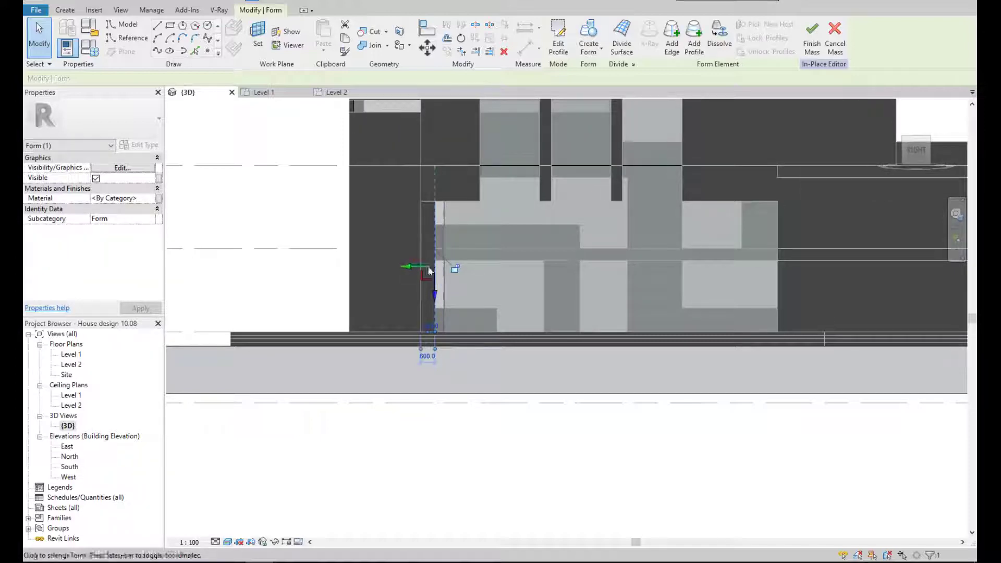
pyautogui.scroll(-3, 401, 266)
pyautogui.moveTo(918, 151)
pyautogui.mouseDown()
pyautogui.moveTo(948, 164)
pyautogui.moveTo(167, 166)
pyautogui.mouseUp()
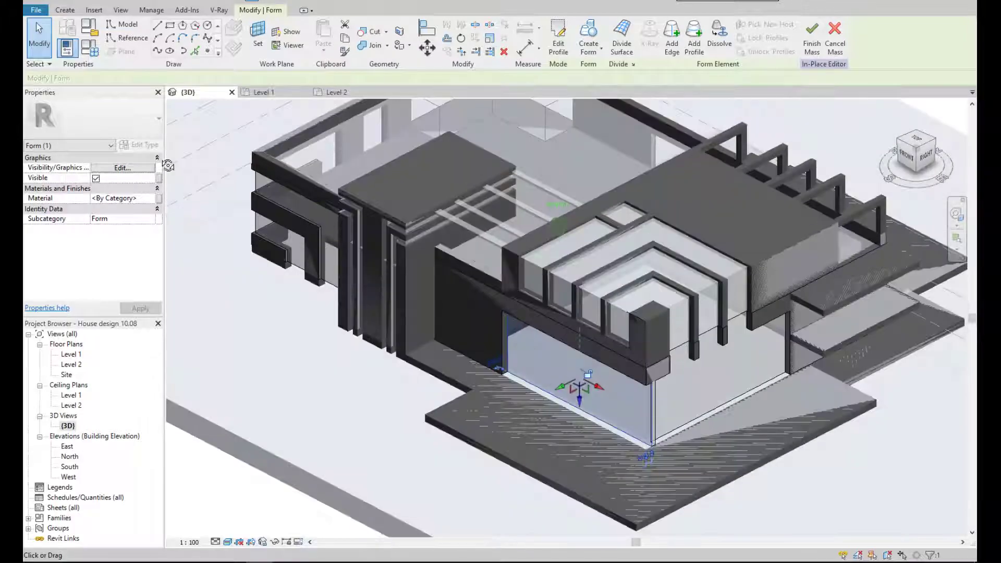
pyautogui.press('Escape')
# Step: Select the glass corner form, finish the mass, and select the glass wall on its face
pyautogui.scroll(2, 678, 433)
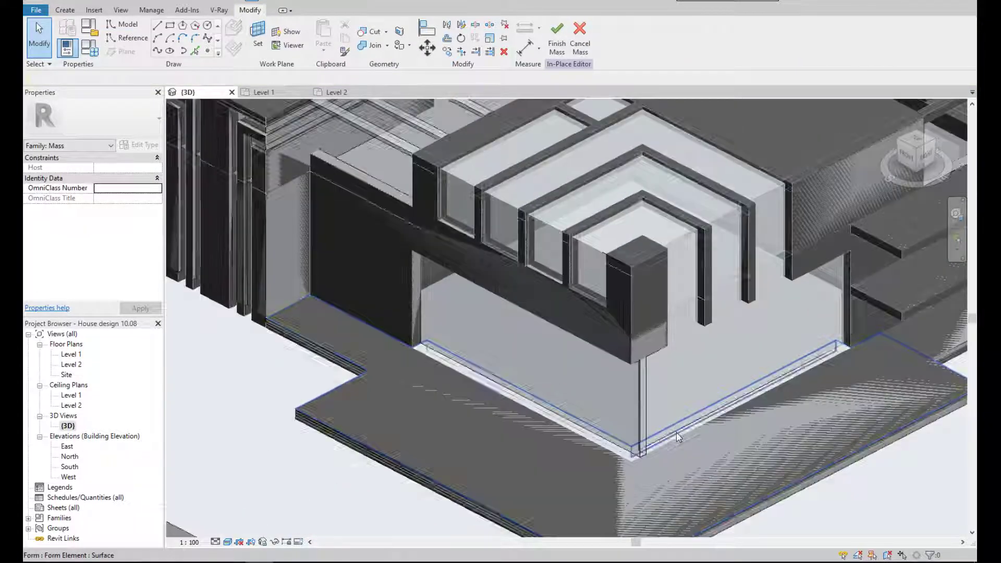
pyautogui.click(677, 433)
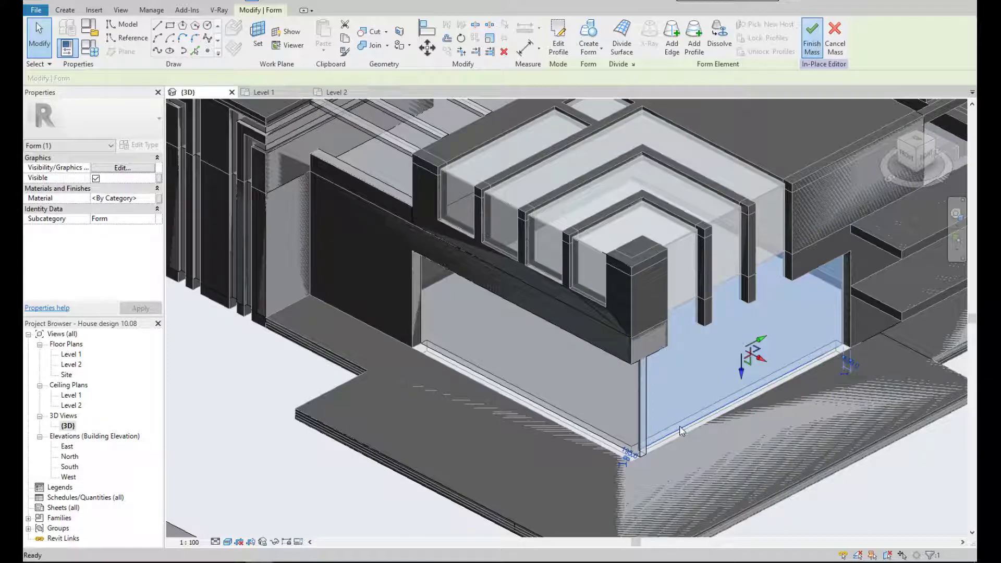
pyautogui.click(812, 36)
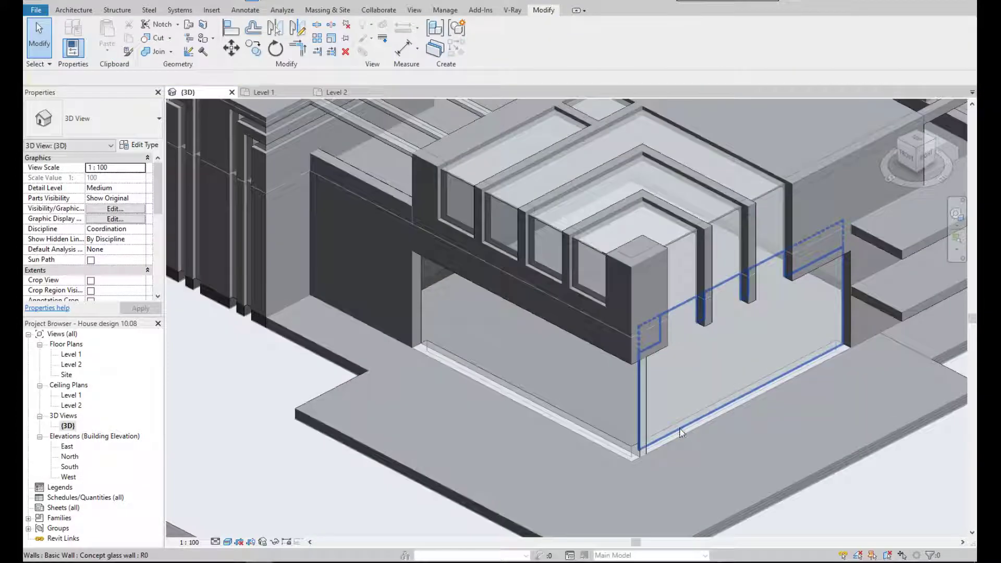
pyautogui.click(681, 433)
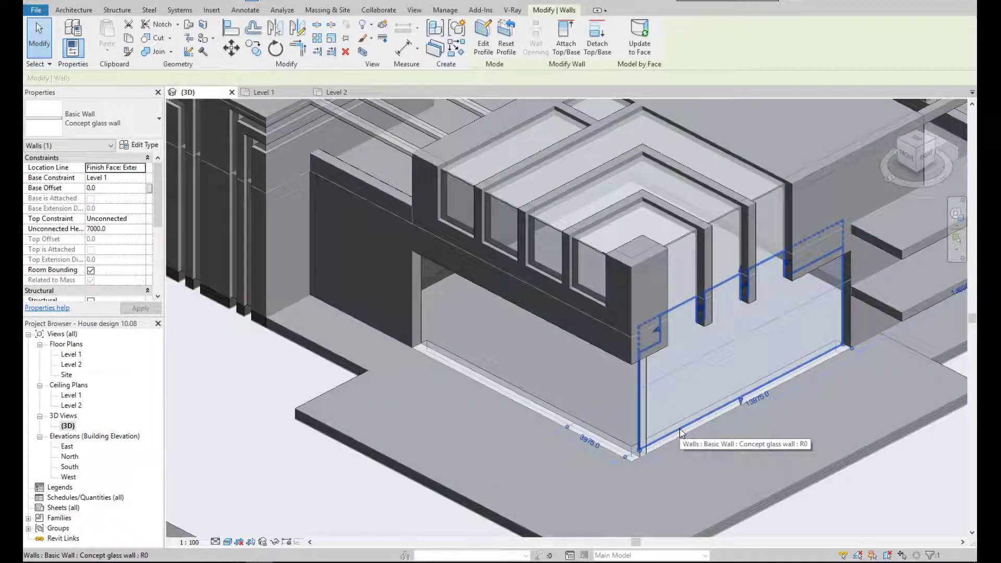
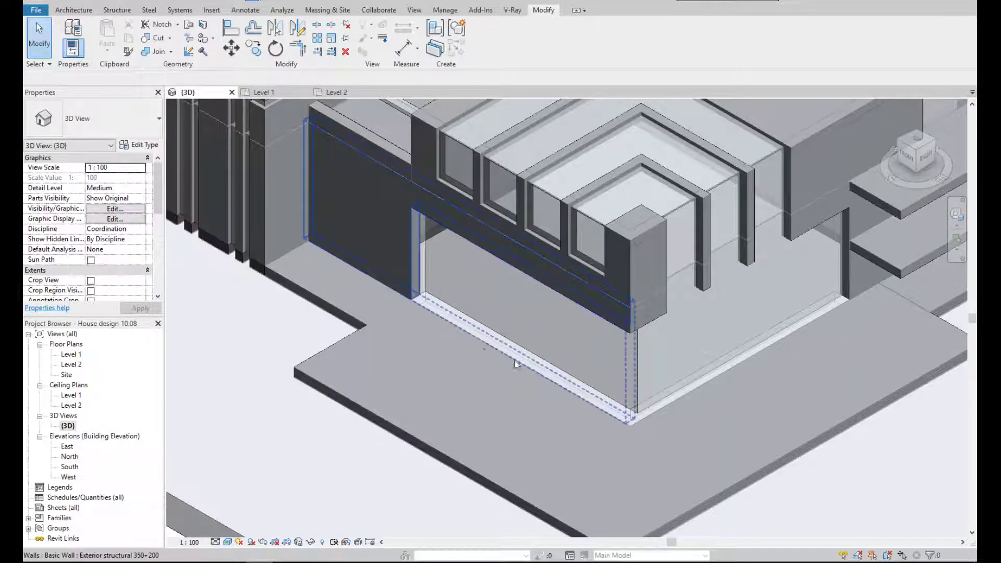
# Step: Zoom in around the terrace roof beams and switch to the Architecture tab
pyautogui.scroll(-3, 574, 363)
pyautogui.scroll(4, 576, 340)
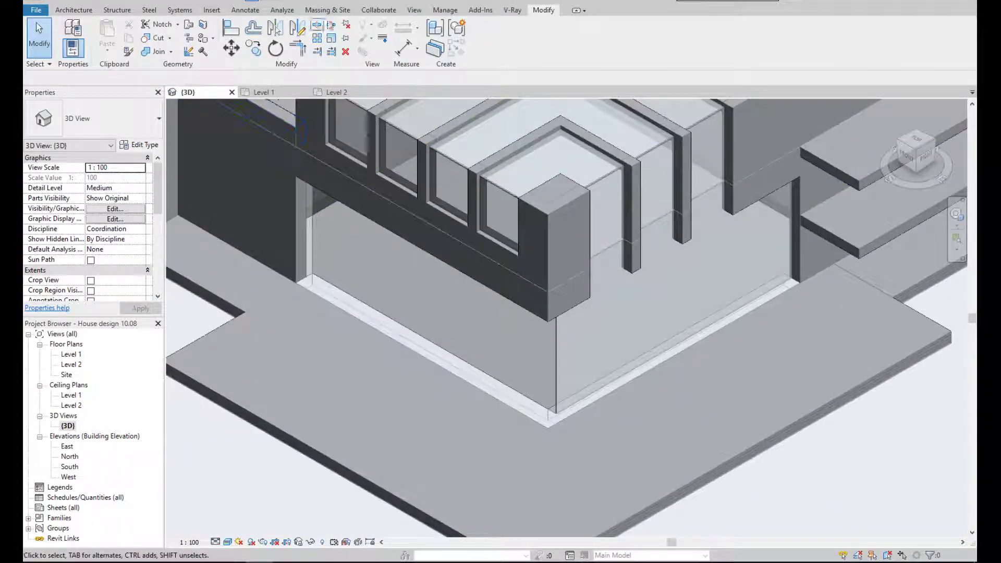
pyautogui.scroll(-2, 537, 299)
pyautogui.scroll(-2, 538, 300)
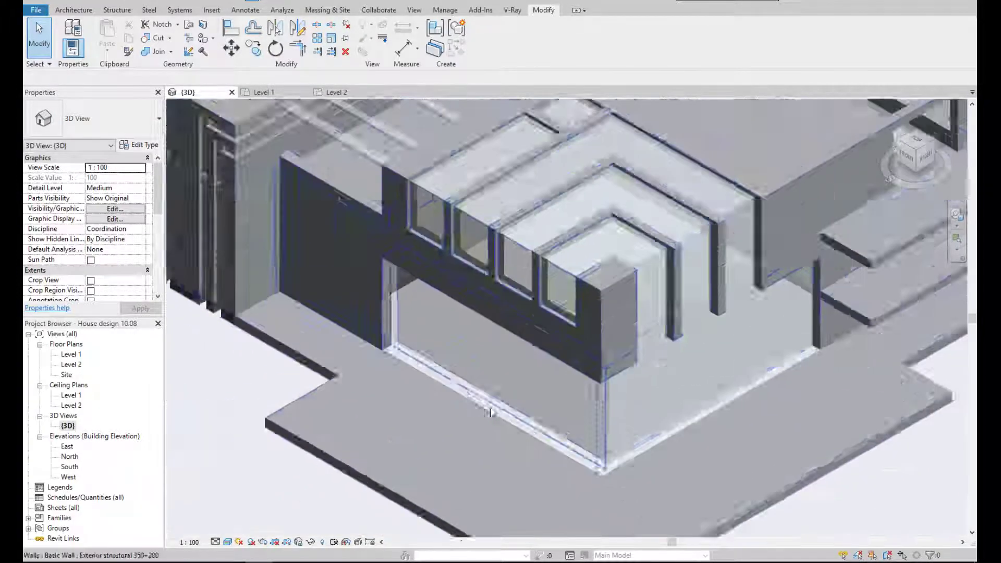
pyautogui.scroll(-3, 390, 251)
pyautogui.scroll(4, 422, 275)
pyautogui.scroll(3, 396, 266)
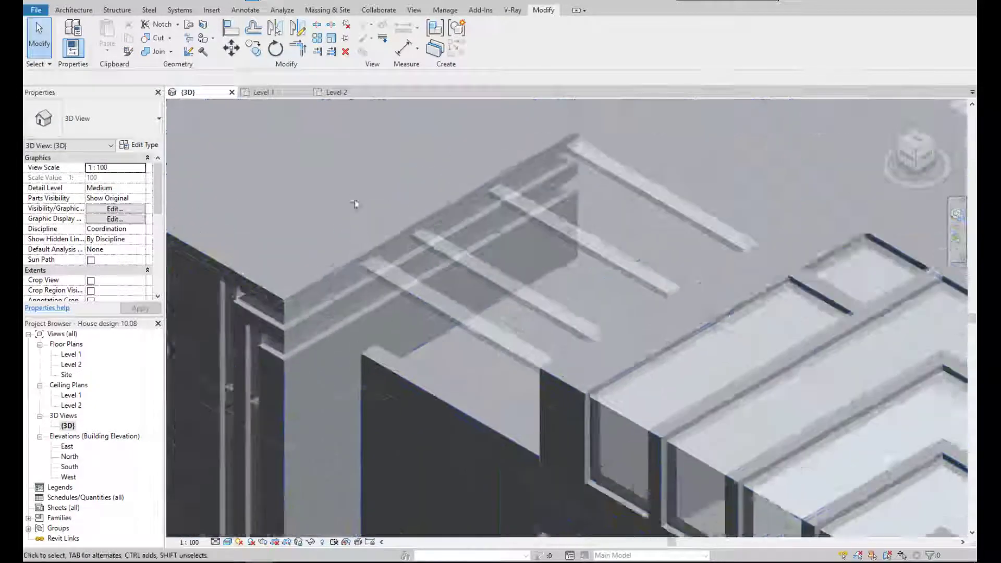
pyautogui.scroll(-2, 390, 263)
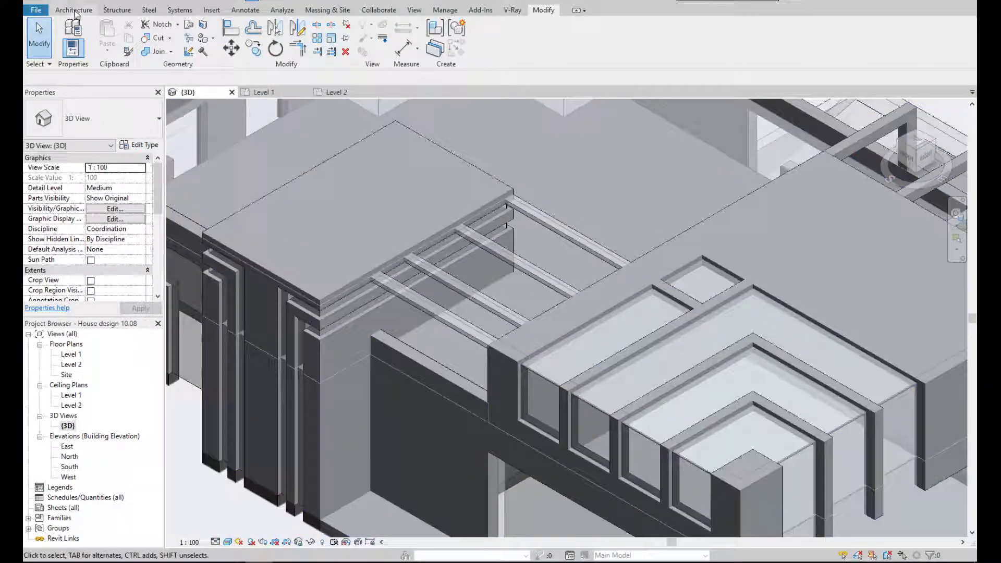
pyautogui.click(74, 9)
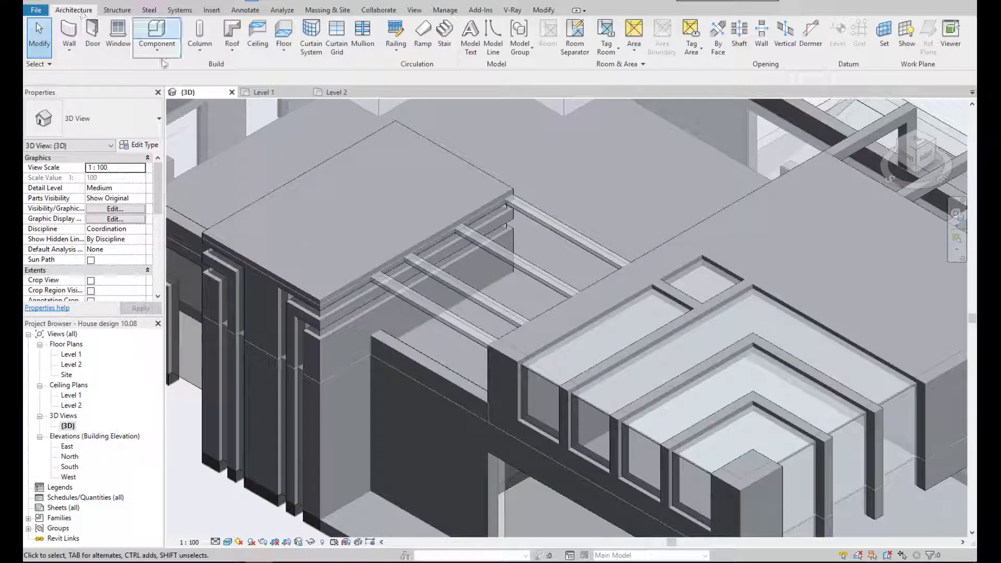
# Step: Start Roof by Face and duplicate the roof type as 'Flat Beams roof'
pyautogui.click(286, 54)
pyautogui.click(240, 54)
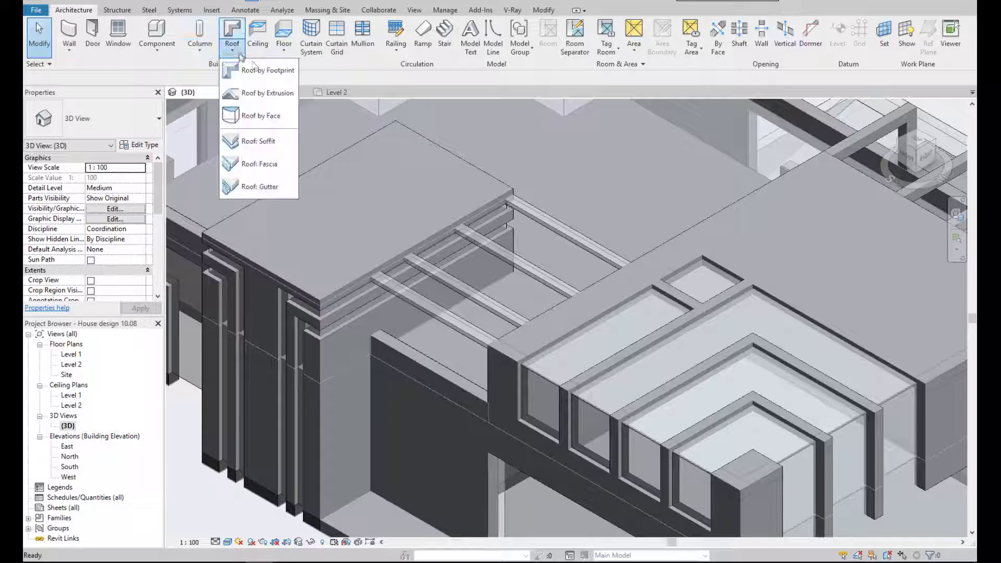
pyautogui.click(282, 115)
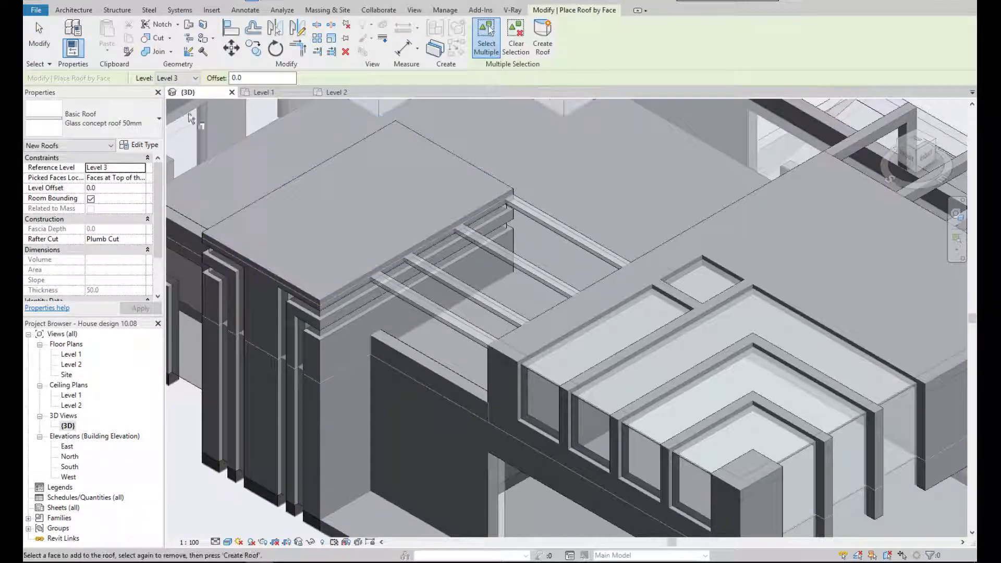
pyautogui.click(142, 145)
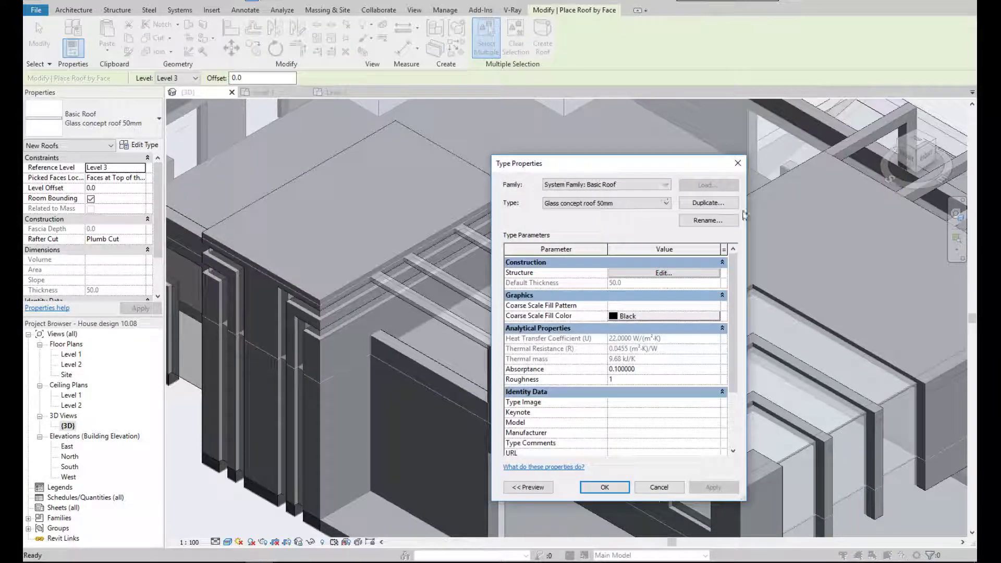
pyautogui.click(718, 205)
pyautogui.write('Flat Beamsroof')
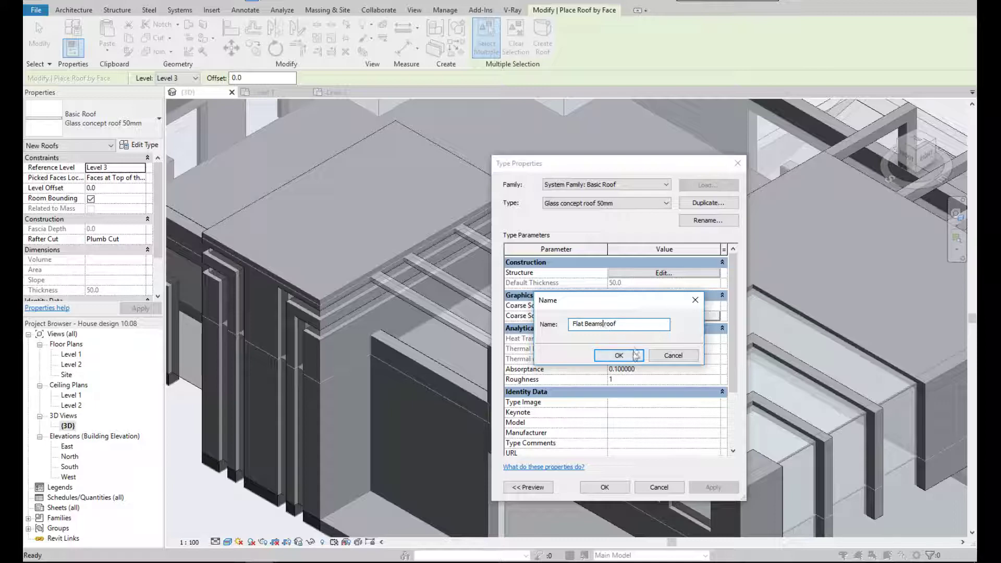
pyautogui.click(621, 356)
# Step: Assign the project's Aluminum material to the 200 mm structure layer
pyautogui.click(671, 274)
pyautogui.write('200')
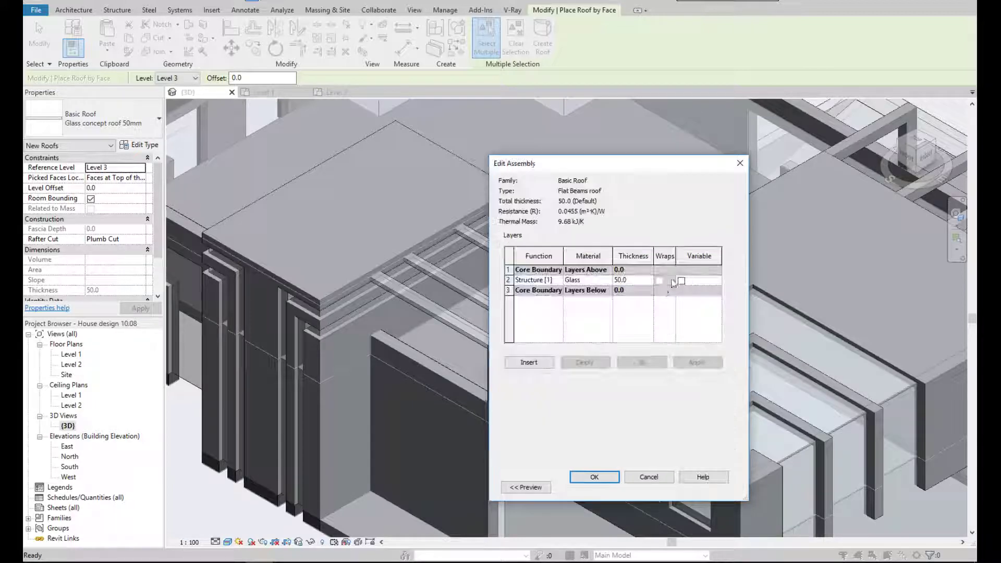
pyautogui.click(608, 280)
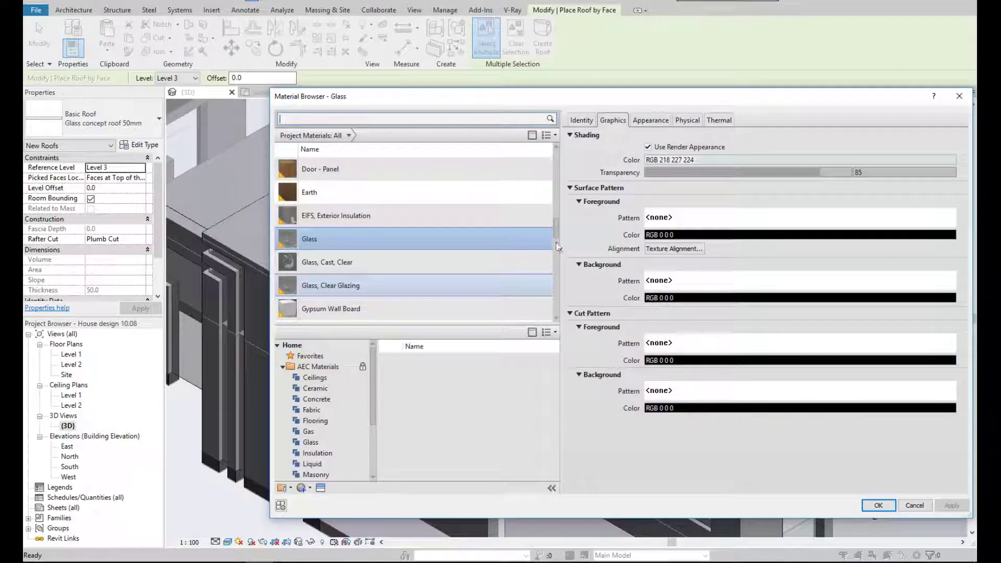
pyautogui.moveTo(556, 230); pyautogui.dragTo(553, 156)
pyautogui.click(405, 216)
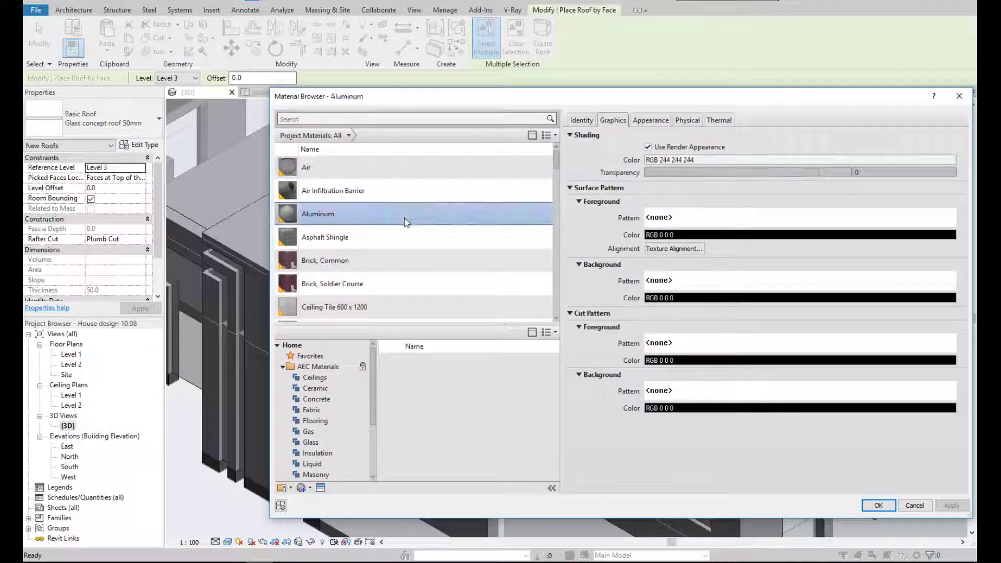
pyautogui.doubleClick(406, 222)
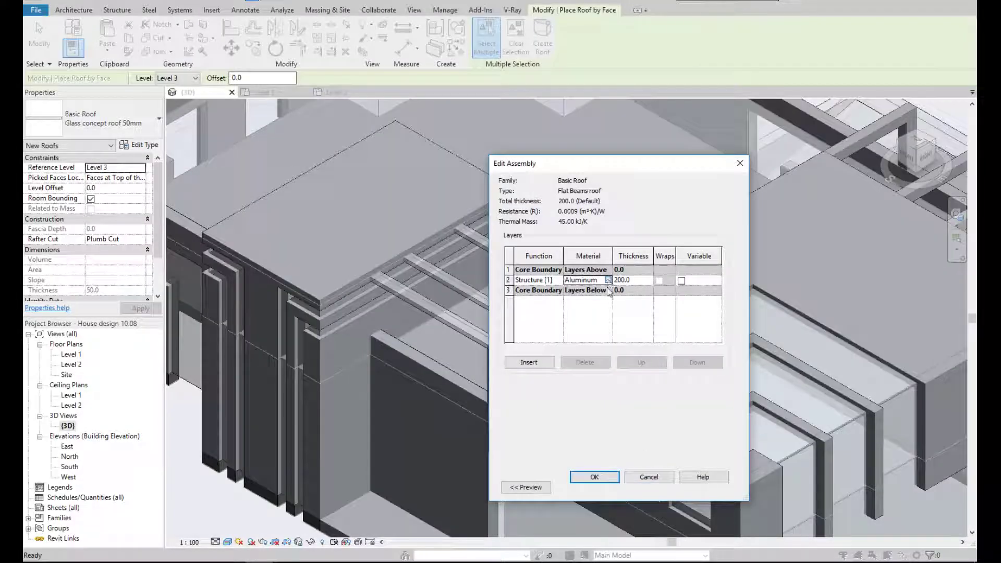
# Step: Replace the layer material with the library Aluminum and confirm the Flat Beams roof type
pyautogui.click(608, 281)
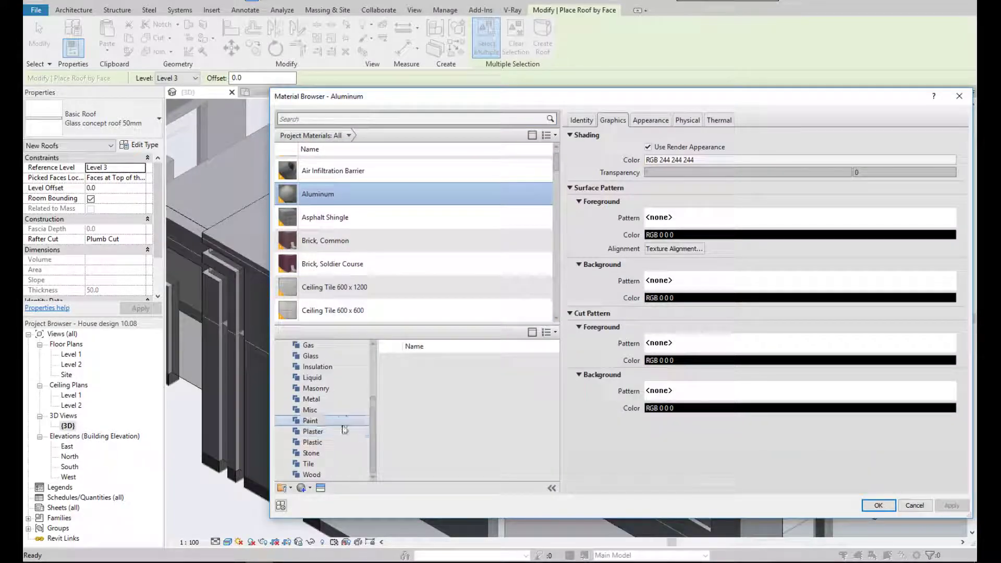
pyautogui.click(340, 400)
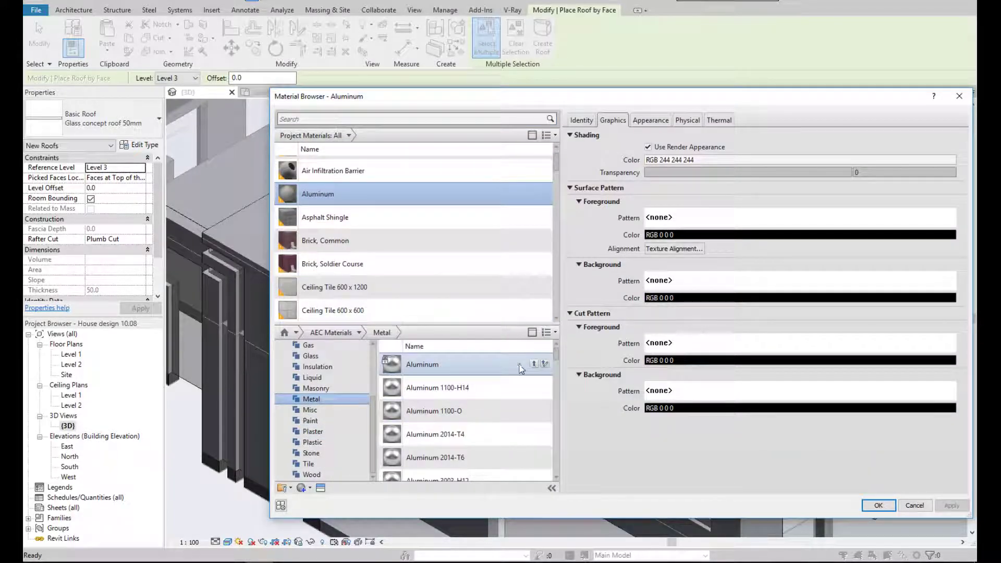
pyautogui.click(533, 364)
pyautogui.click(483, 299)
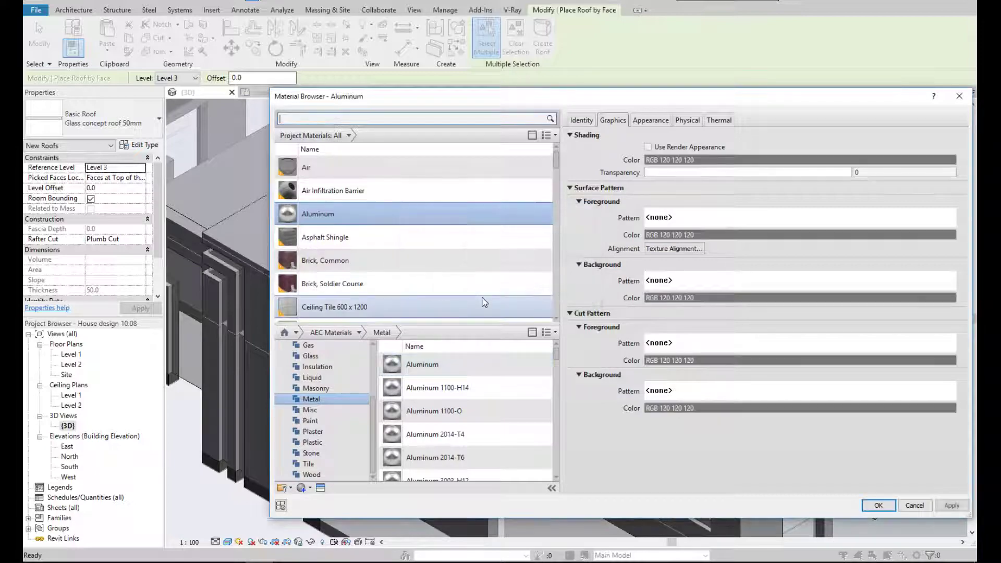
pyautogui.doubleClick(415, 214)
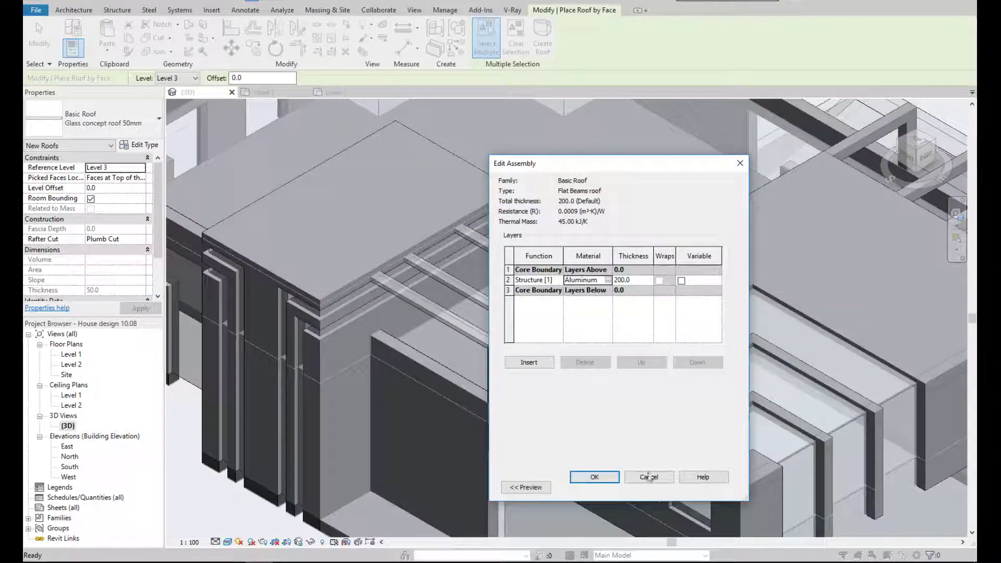
pyautogui.click(610, 479)
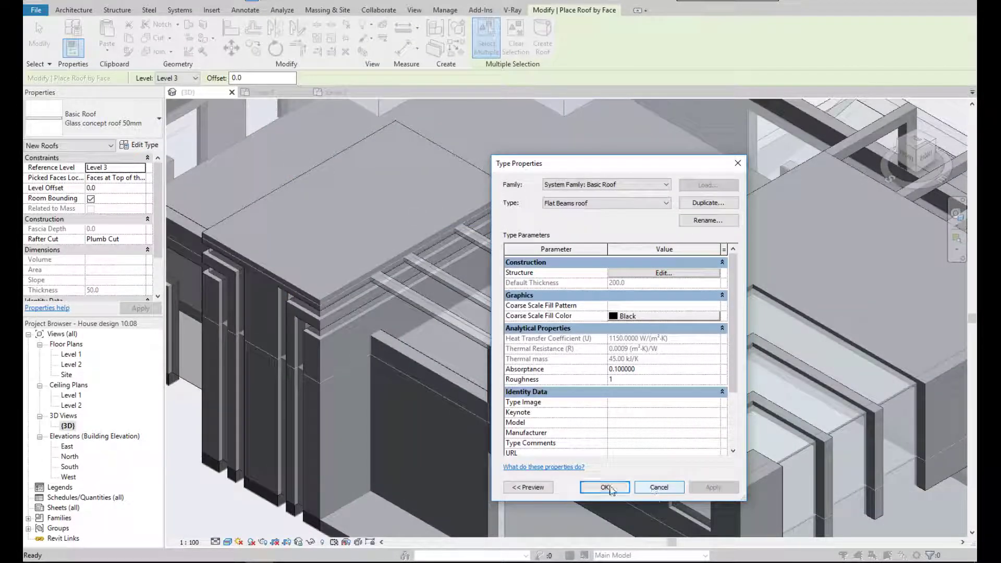
pyautogui.click(605, 488)
# Step: Create Flat Beams roofs on the three picked terrace beam faces
pyautogui.click(439, 314)
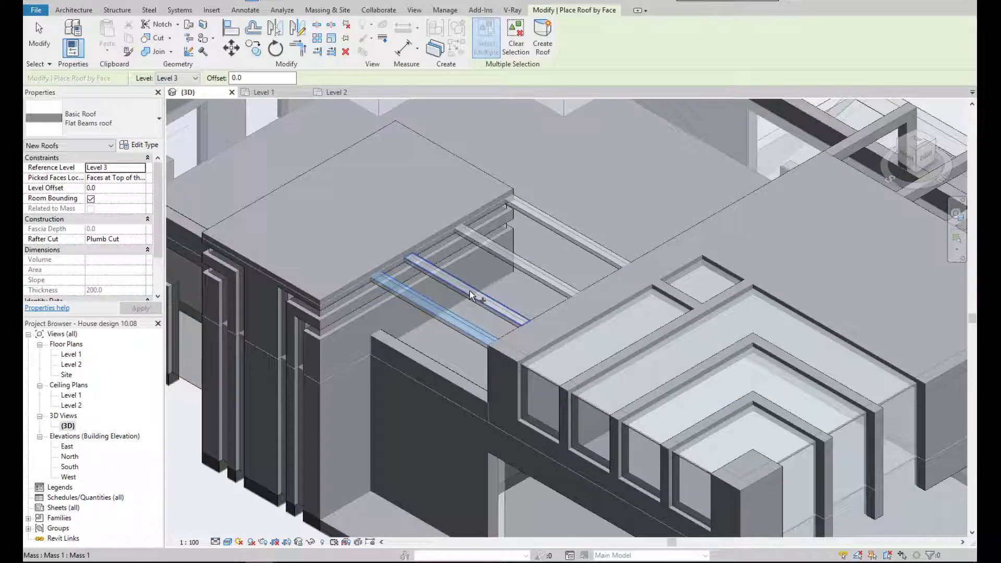
pyautogui.click(523, 265)
pyautogui.click(588, 236)
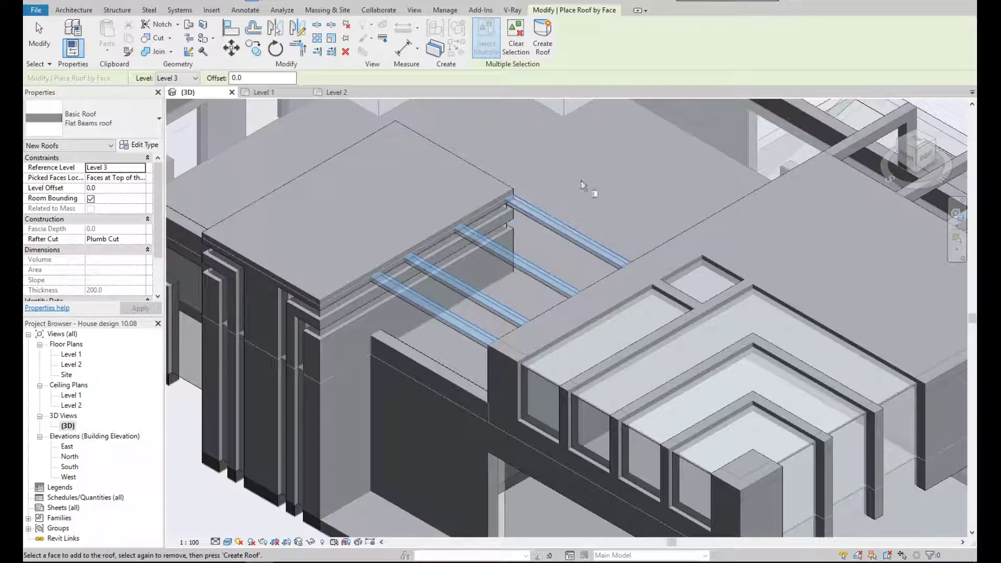
pyautogui.click(544, 32)
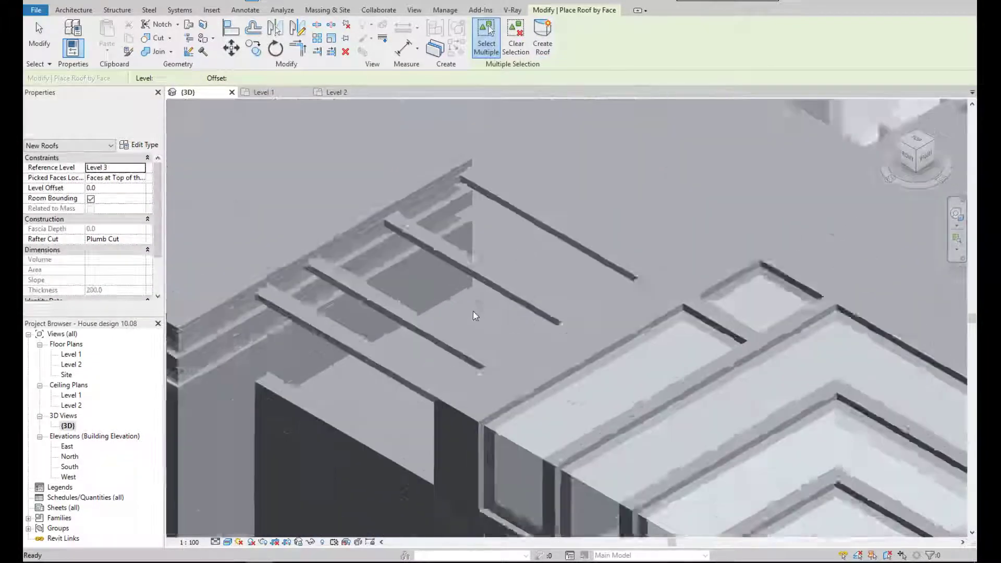
# Step: Orbit and zoom to inspect the new roofs from the front and above
pyautogui.scroll(-5, 398, 305)
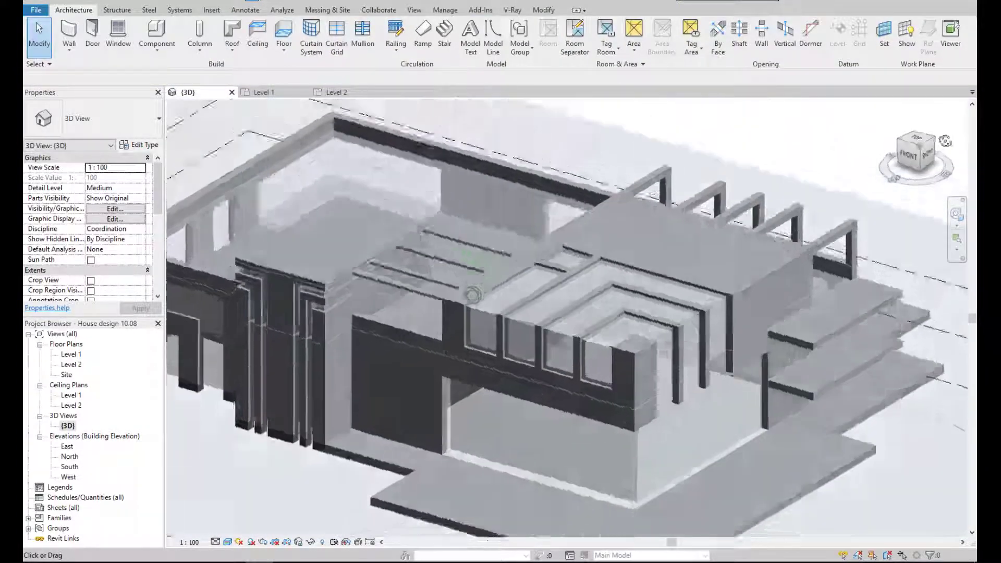
pyautogui.moveTo(474, 290)
pyautogui.keyDown('shift'); pyautogui.mouseDown(button='middle')
pyautogui.moveTo(478, 274)
pyautogui.moveTo(472, 292)
pyautogui.mouseUp(button='middle'); pyautogui.keyUp('shift')
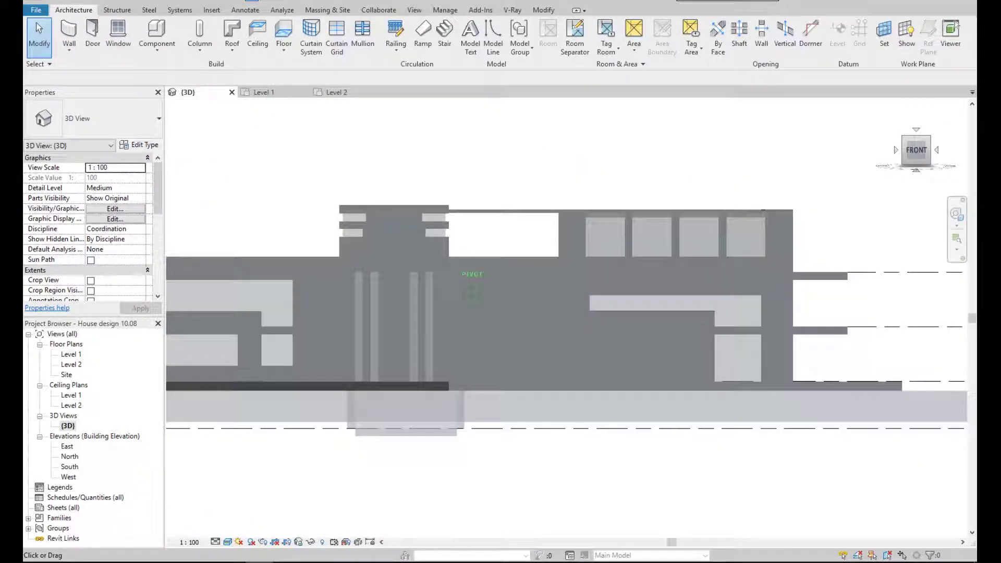
pyautogui.scroll(4, 441, 216)
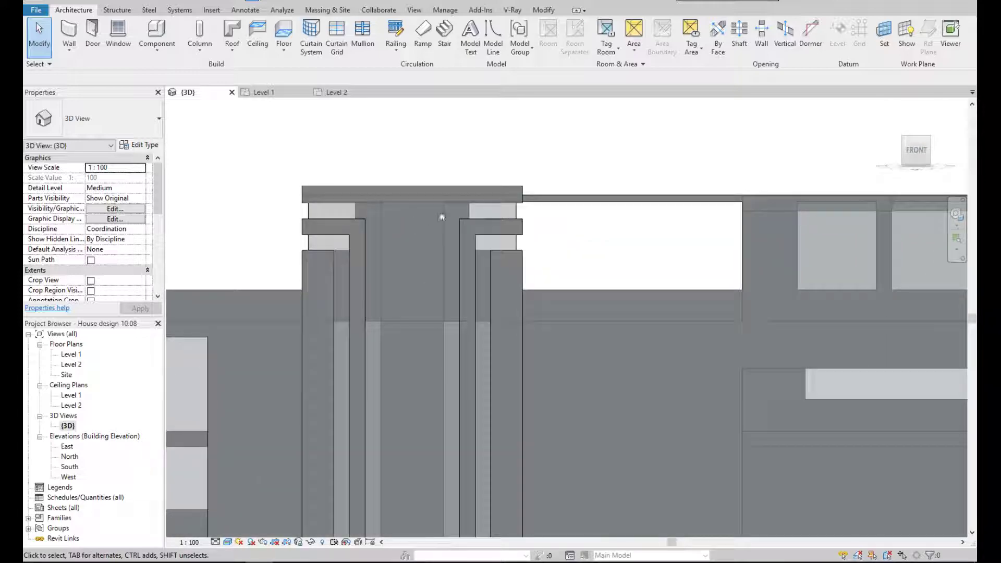
pyautogui.keyDown('shift'); pyautogui.moveTo(913, 125); pyautogui.dragTo(781, 324, button='middle'); pyautogui.keyUp('shift')
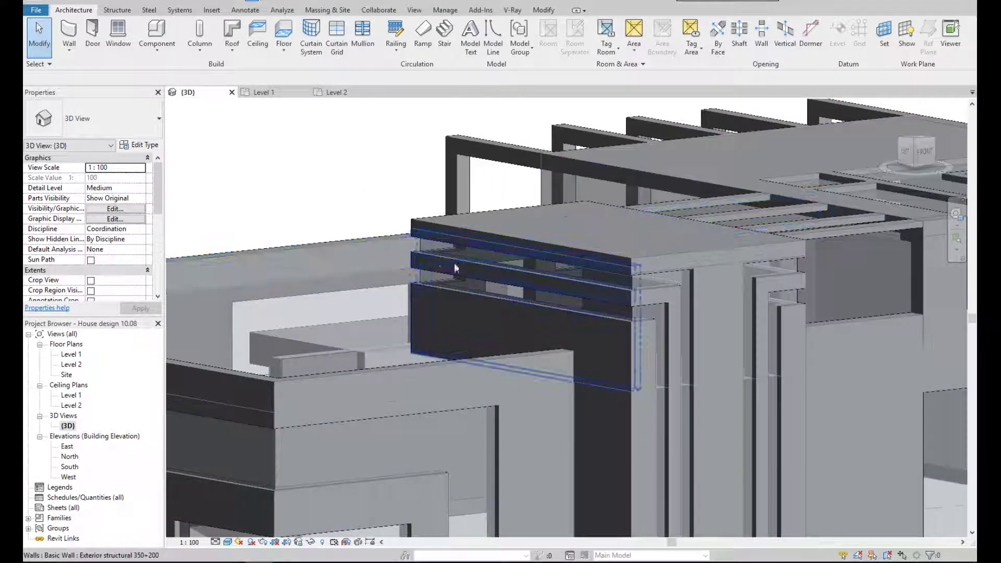
pyautogui.scroll(5, 339, 260)
pyautogui.scroll(3, 315, 283)
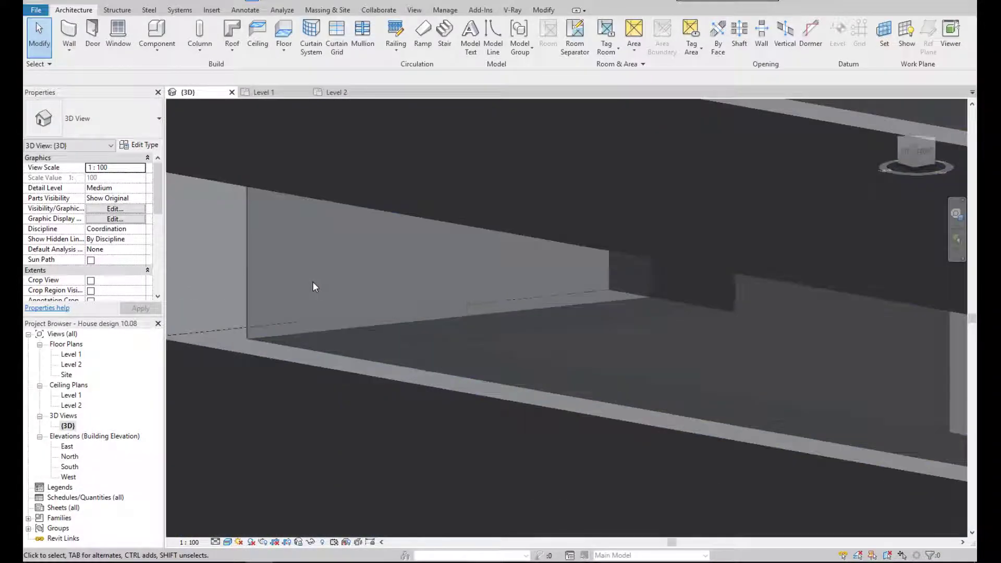
pyautogui.scroll(-3, 313, 282)
pyautogui.scroll(-2, 313, 282)
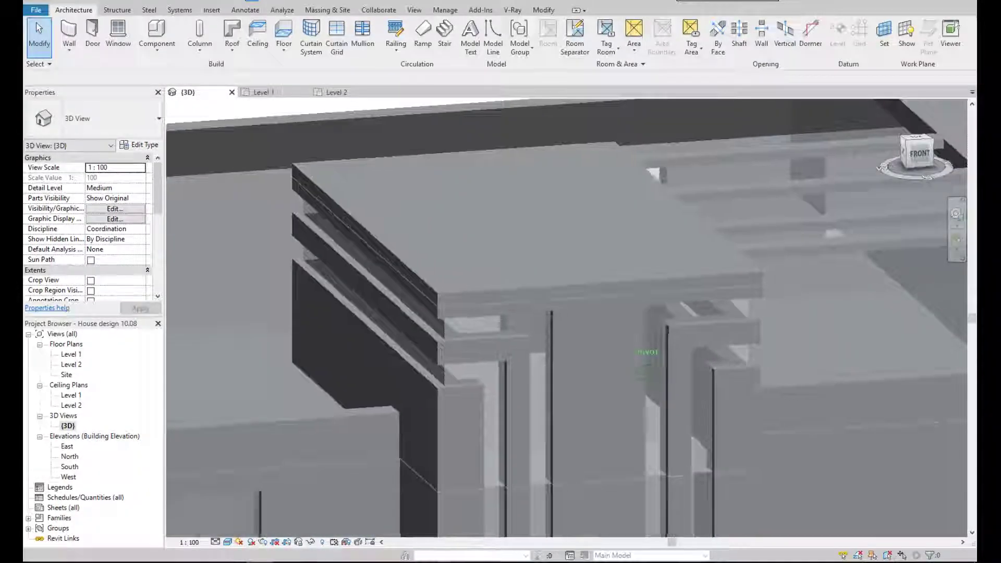
pyautogui.moveTo(313, 282)
pyautogui.keyDown('shift'); pyautogui.mouseDown(button='middle')
pyautogui.moveTo(356, 377)
pyautogui.moveTo(472, 349)
pyautogui.mouseUp(button='middle'); pyautogui.keyUp('shift')
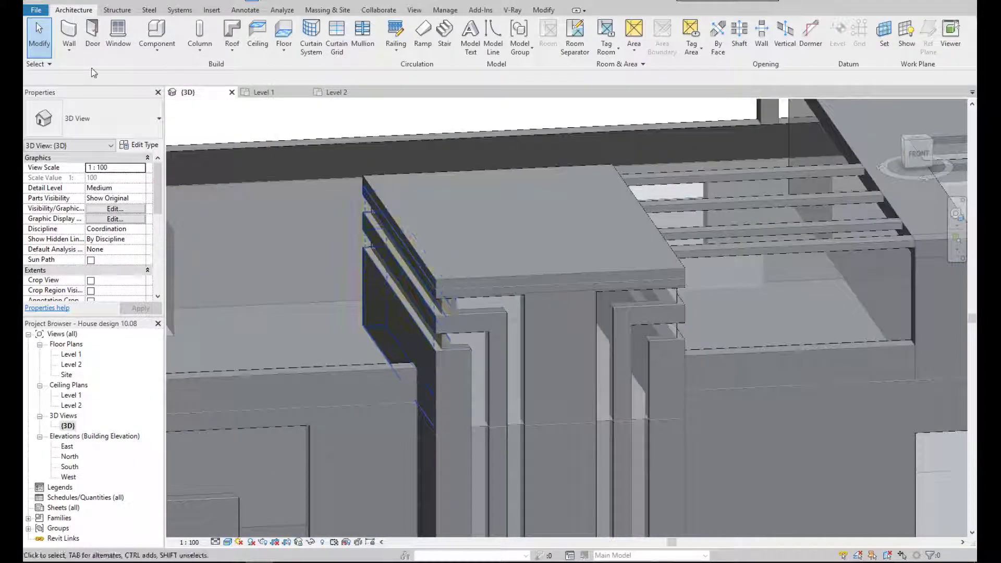
# Step: Switch wall creation to Wall by Face with the Concept glass type
pyautogui.click(70, 48)
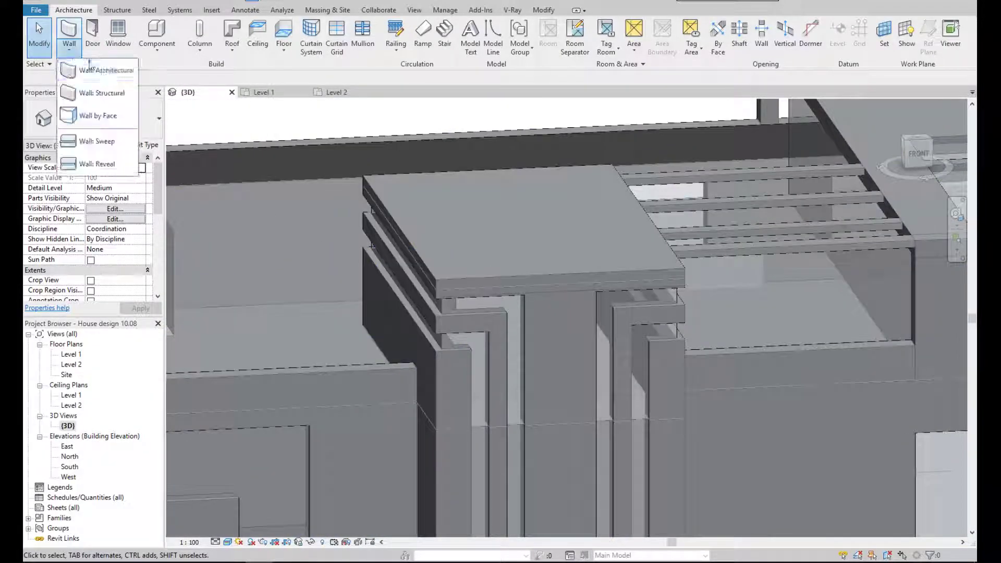
pyautogui.click(123, 78)
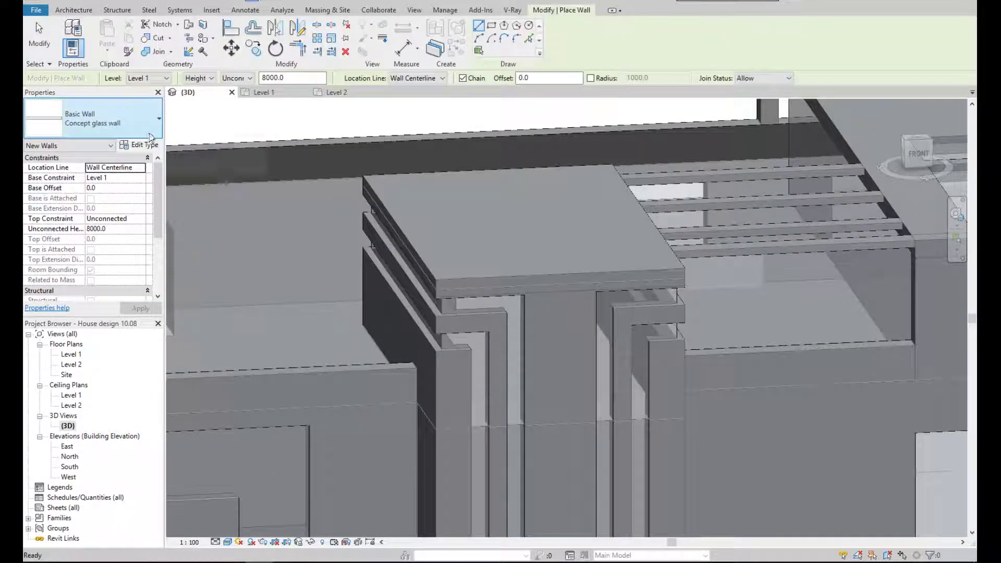
pyautogui.scroll(4, 472, 297)
pyautogui.scroll(2, 472, 297)
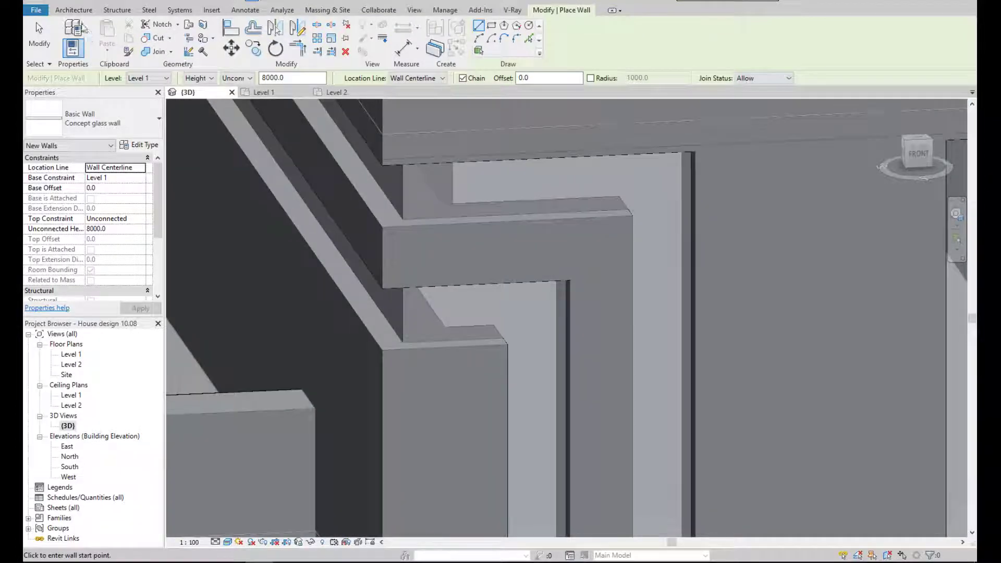
pyautogui.click(74, 10)
pyautogui.click(70, 48)
pyautogui.click(99, 111)
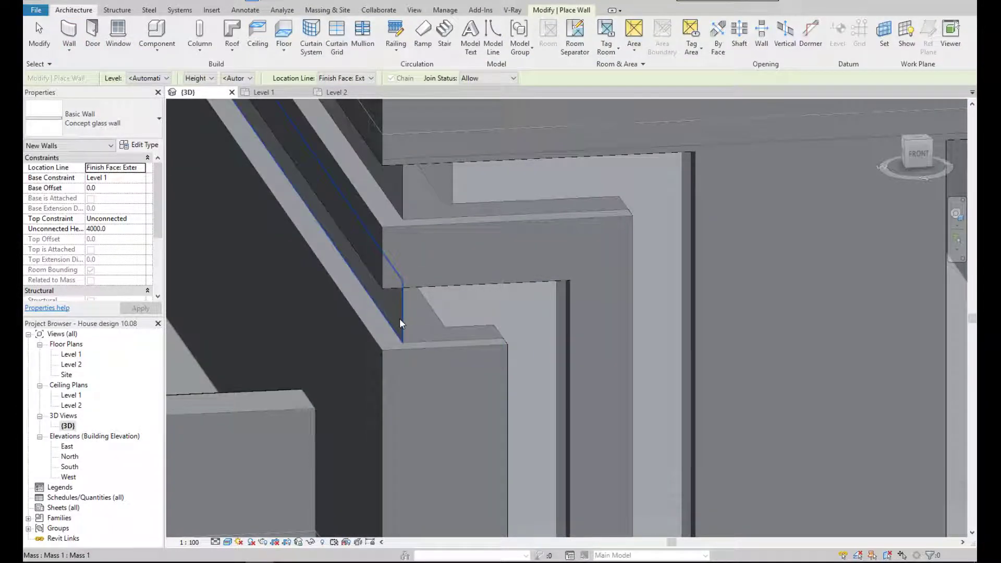
# Step: Place glass walls in the lower and upper openings of the dark wall block
pyautogui.scroll(-2, 480, 293)
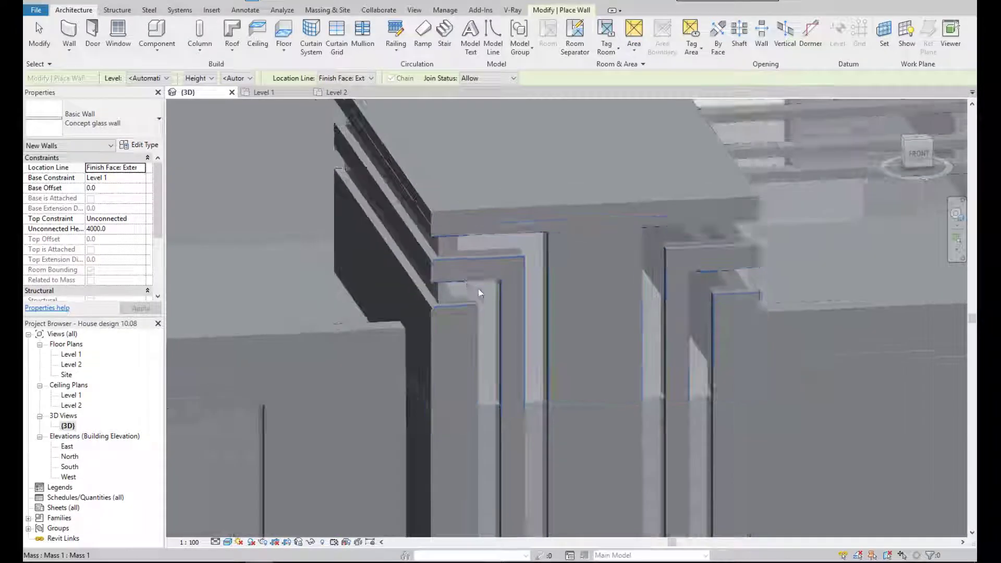
pyautogui.scroll(-2, 482, 293)
pyautogui.scroll(5, 487, 334)
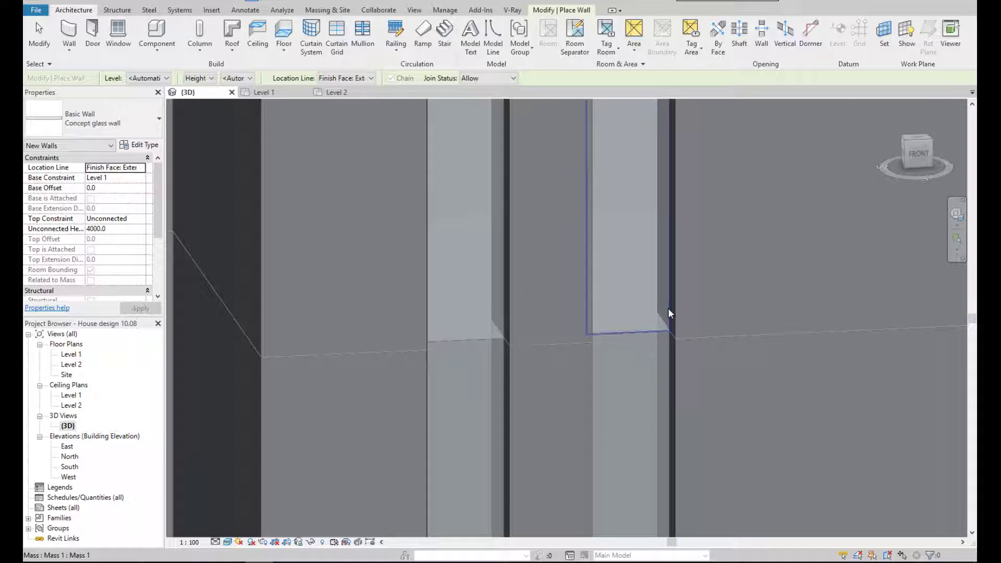
pyautogui.scroll(-3, 669, 312)
pyautogui.scroll(2, 746, 209)
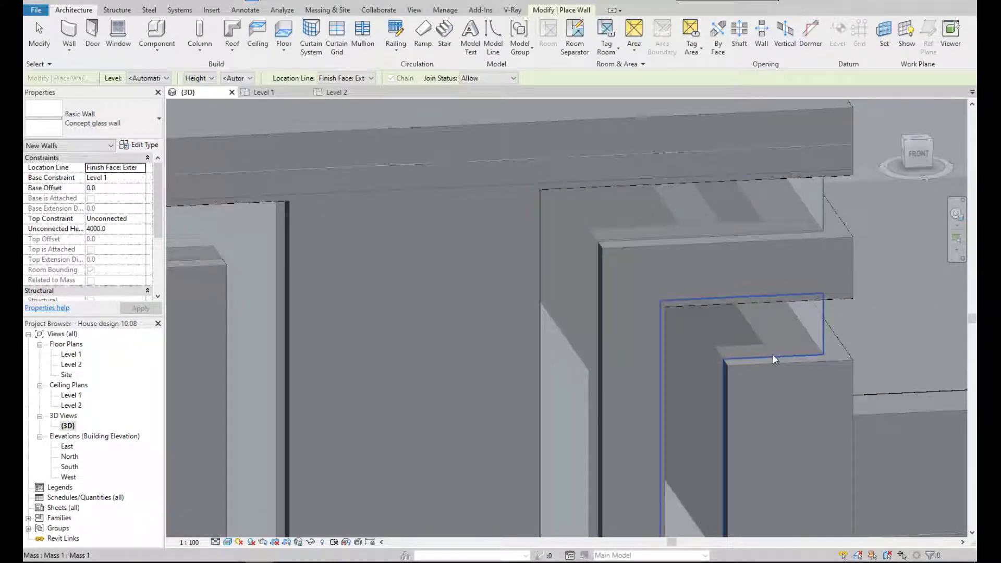
pyautogui.scroll(-1, 674, 247)
pyautogui.scroll(-4, 675, 246)
pyautogui.moveTo(913, 154); pyautogui.dragTo(809, 171)
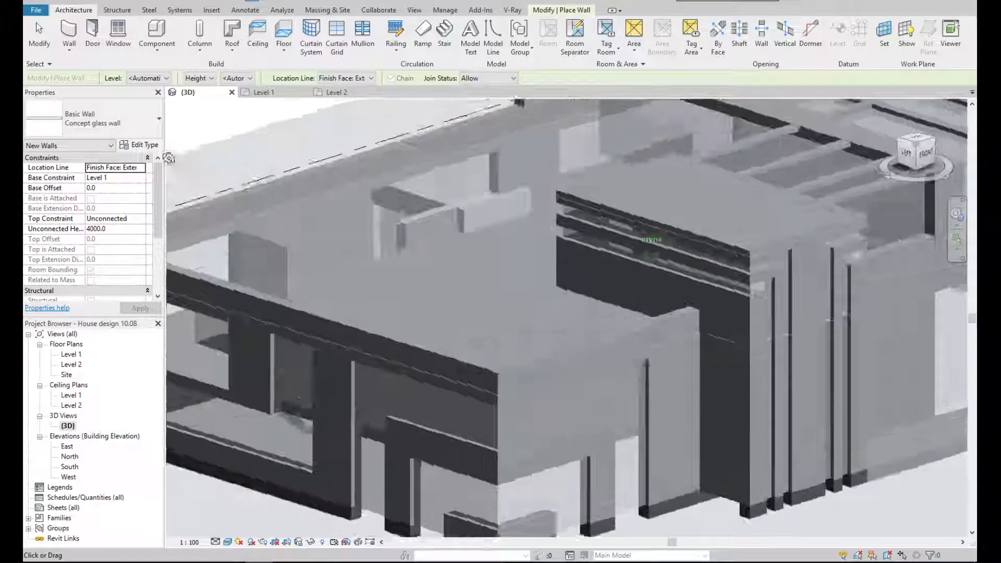
pyautogui.scroll(3, 678, 193)
pyautogui.moveTo(570, 214); pyautogui.dragTo(391, 205, button='middle')
pyautogui.scroll(-3, 391, 204)
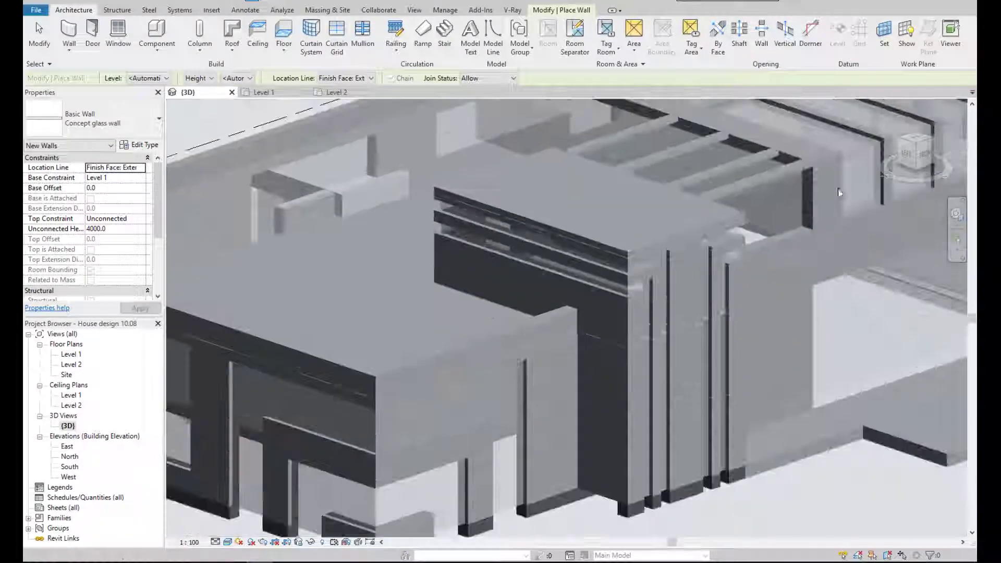
pyautogui.moveTo(913, 162); pyautogui.dragTo(529, 253)
pyautogui.scroll(3, 696, 192)
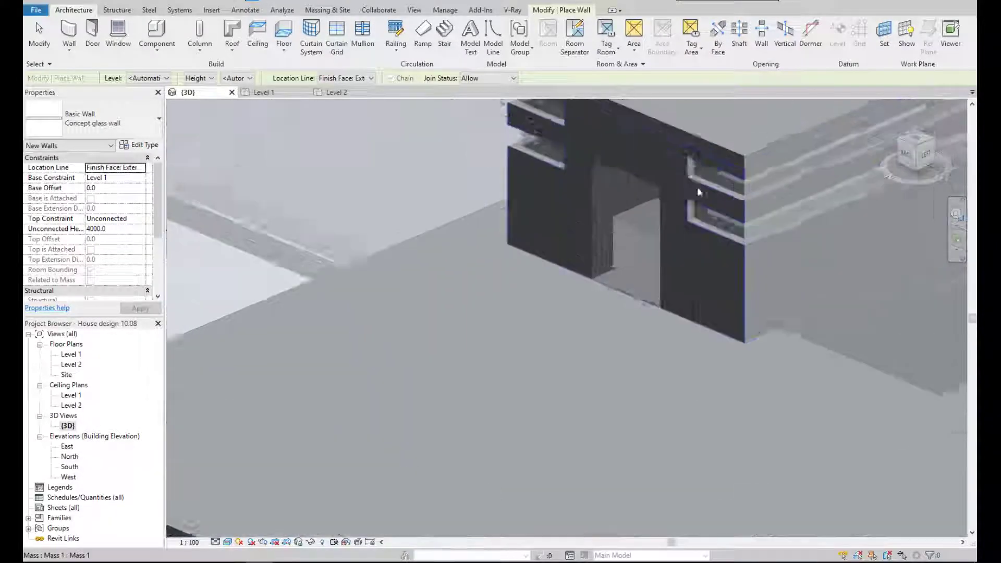
pyautogui.scroll(2, 709, 253)
pyautogui.scroll(-1, 708, 253)
pyautogui.scroll(-3, 647, 280)
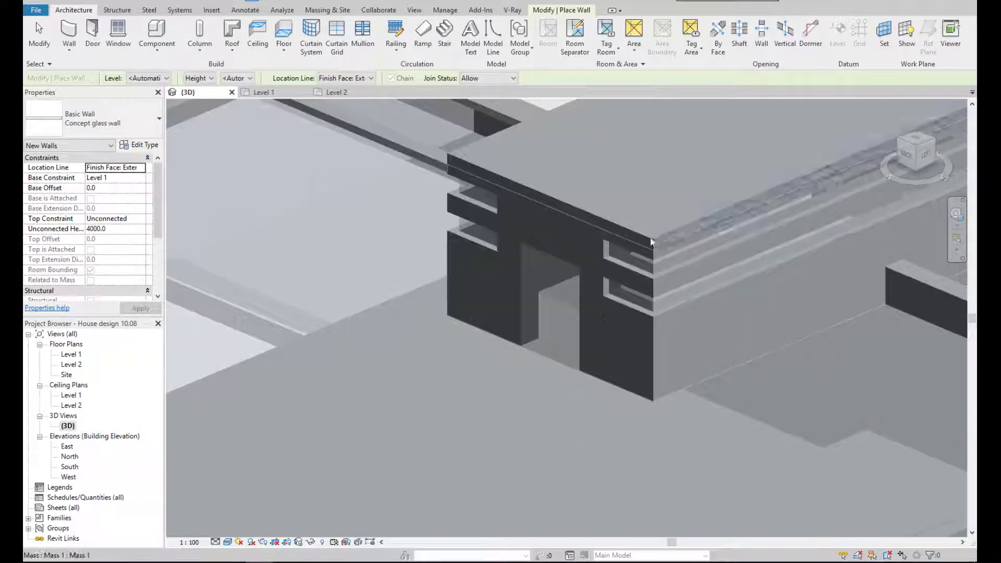
pyautogui.scroll(3, 612, 285)
pyautogui.scroll(-3, 616, 271)
pyautogui.scroll(3, 503, 257)
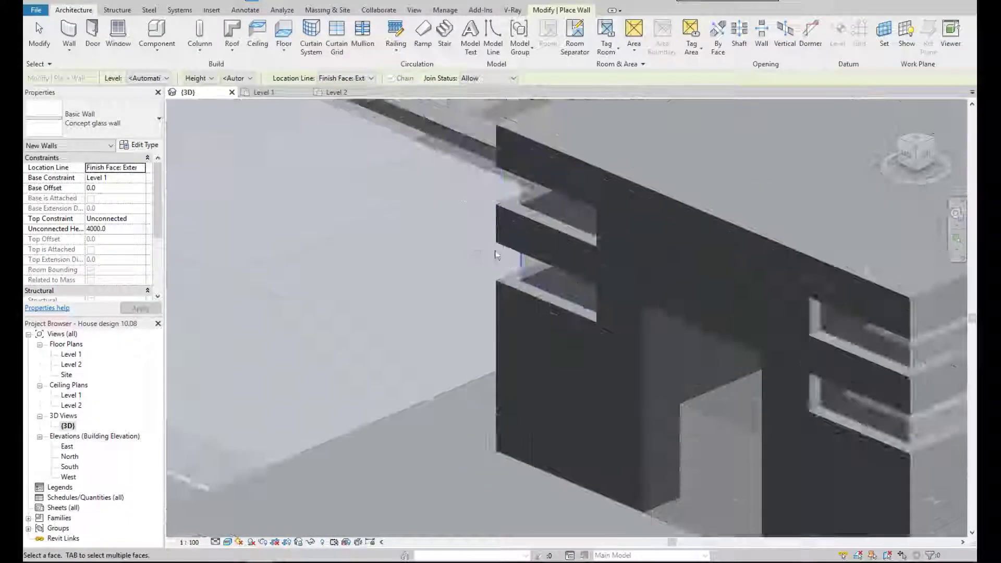
pyautogui.scroll(2, 553, 295)
pyautogui.click(552, 291)
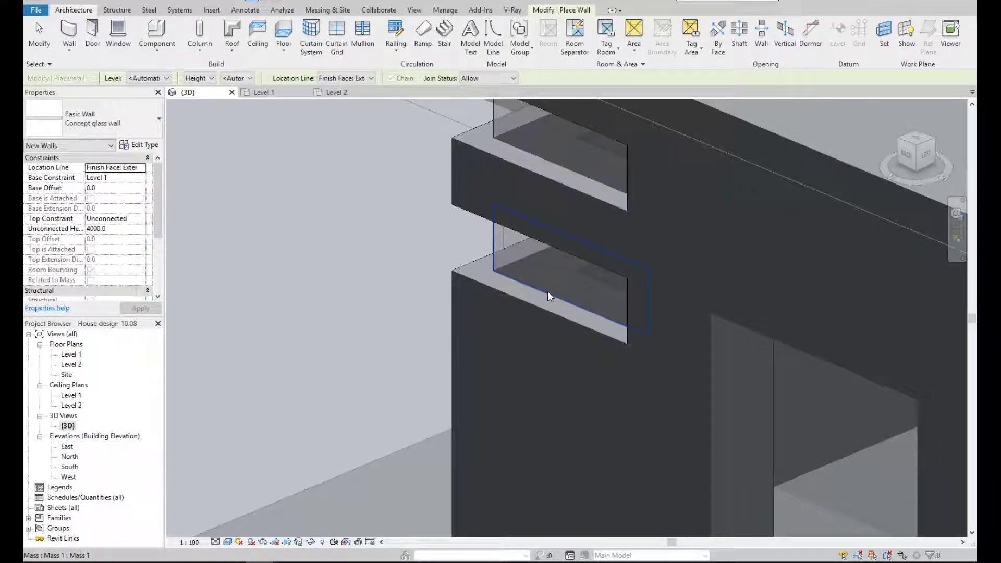
pyautogui.click(552, 164)
# Step: Orbit over the roof and around the back to check the new glass walls
pyautogui.scroll(-3, 353, 219)
pyautogui.scroll(-2, 809, 156)
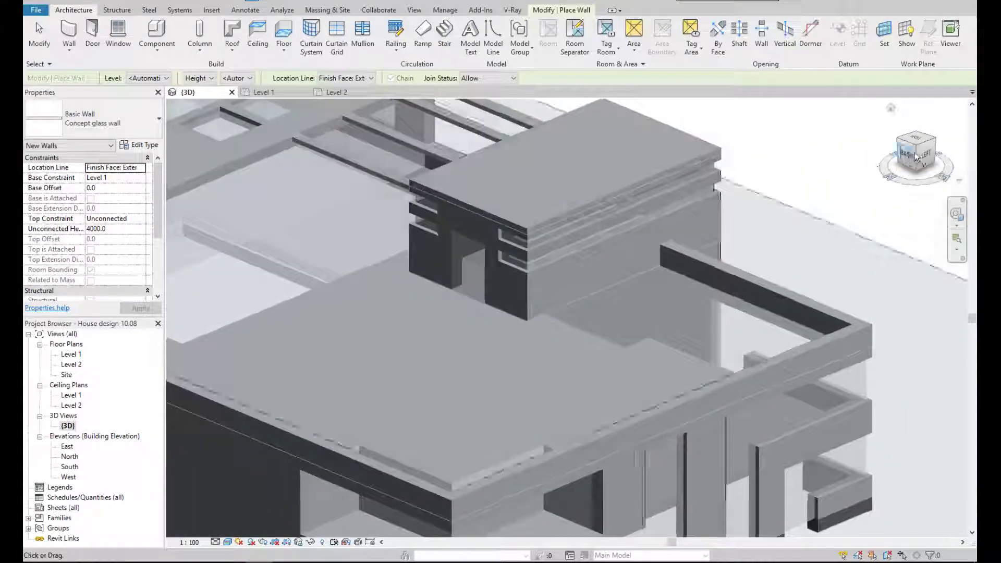
pyautogui.moveTo(809, 156)
pyautogui.keyDown('shift'); pyautogui.mouseDown(button='middle')
pyautogui.moveTo(337, 314)
pyautogui.moveTo(365, 292)
pyautogui.mouseUp(button='middle'); pyautogui.keyUp('shift')
pyautogui.scroll(3, 538, 368)
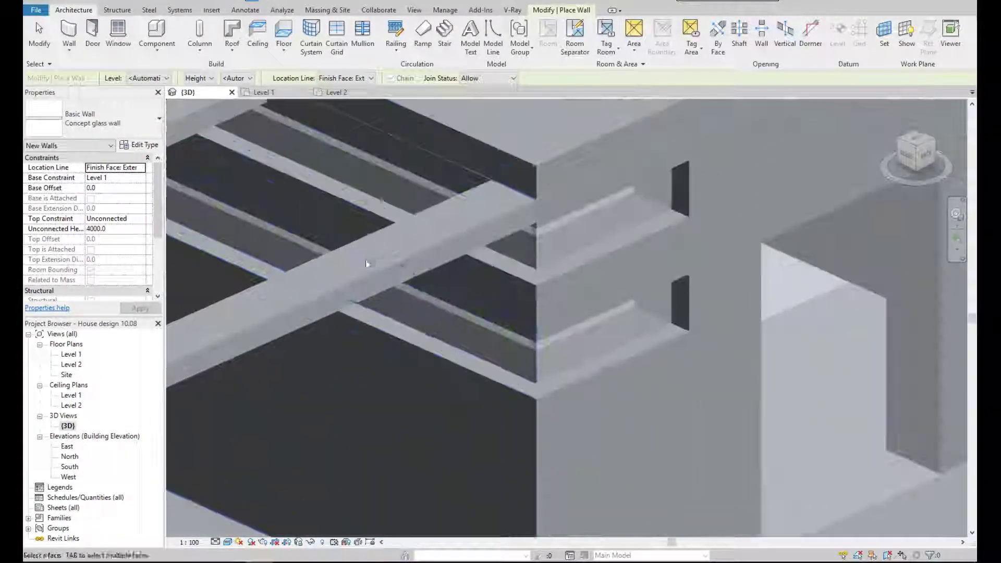
pyautogui.scroll(2, 537, 368)
pyautogui.scroll(-2, 533, 387)
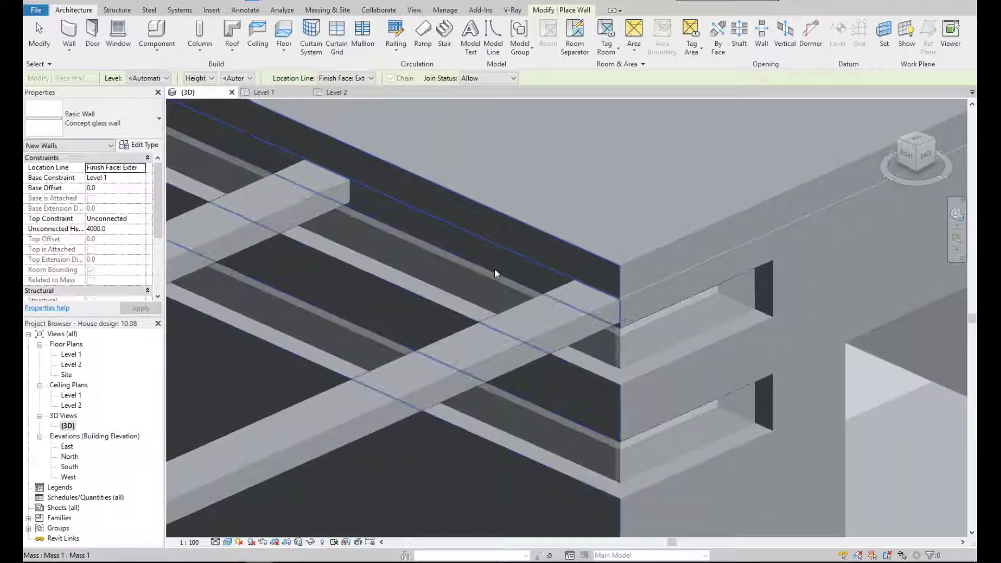
pyautogui.scroll(2, 599, 339)
pyautogui.scroll(2, 646, 371)
pyautogui.scroll(-3, 592, 291)
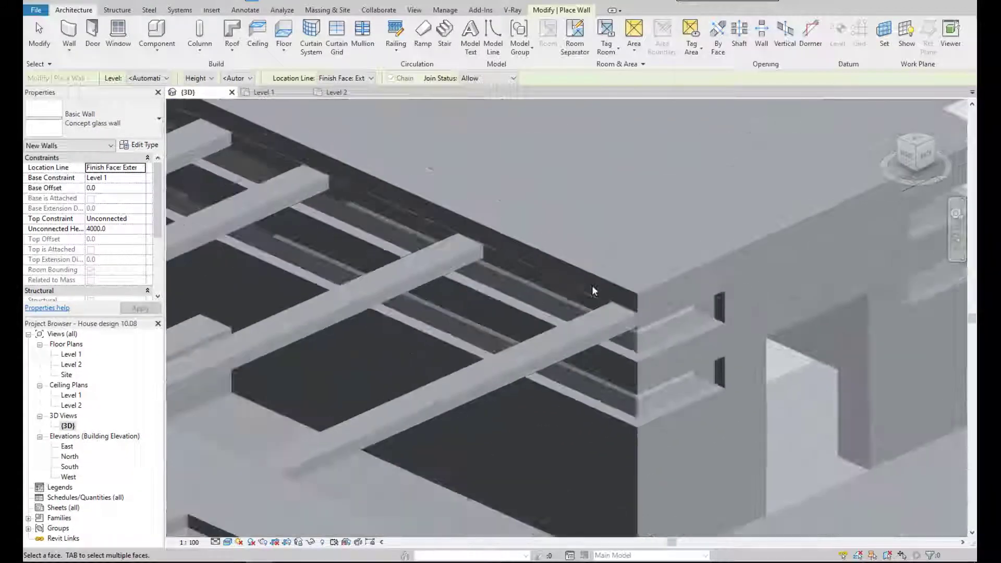
pyautogui.click(936, 170)
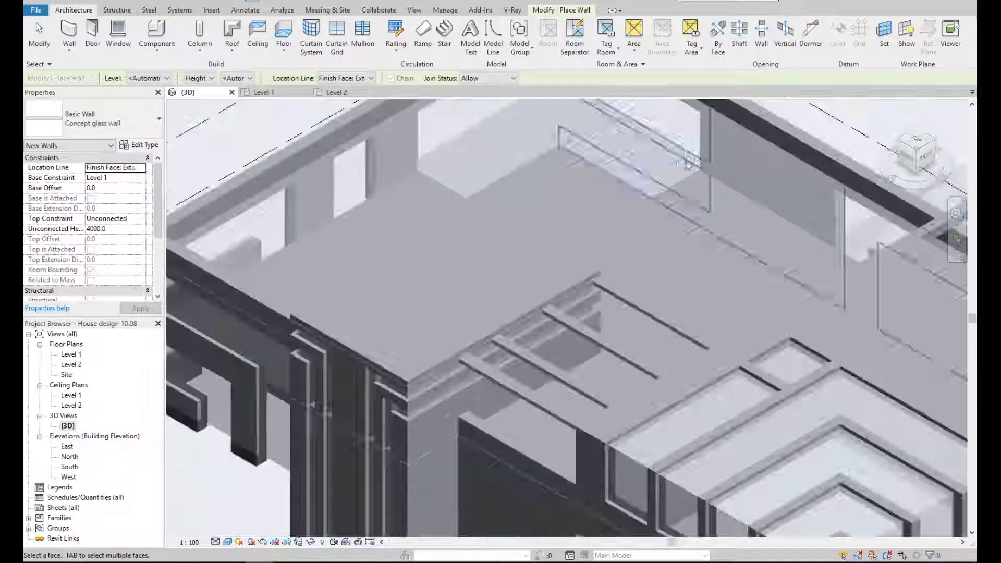
pyautogui.scroll(3, 398, 390)
pyautogui.moveTo(398, 390)
pyautogui.keyDown('shift'); pyautogui.mouseDown(button='middle')
pyautogui.moveTo(961, 120)
pyautogui.moveTo(958, 24)
pyautogui.moveTo(786, 124)
pyautogui.mouseUp(button='middle'); pyautogui.keyUp('shift')
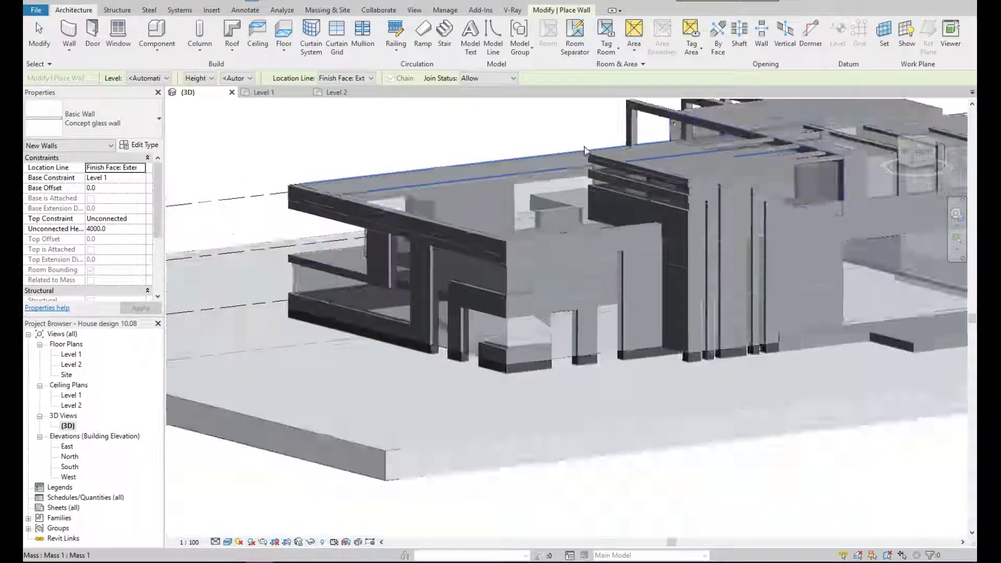
pyautogui.scroll(4, 527, 321)
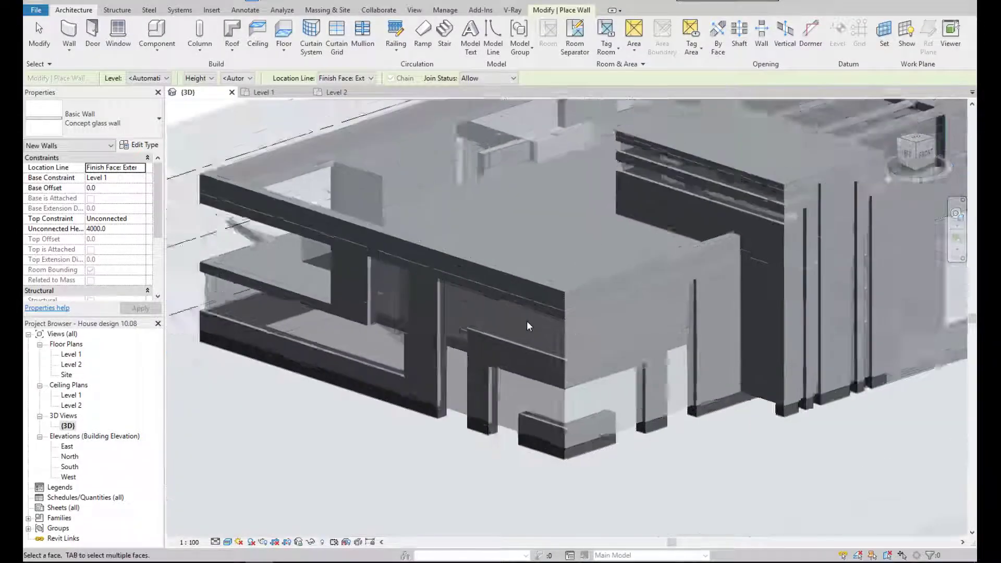
pyautogui.scroll(5, 441, 335)
pyautogui.scroll(-3, 266, 282)
# Step: Activate Wall by Face with Concept glass and zoom onto the lower window openings
pyautogui.click(69, 50)
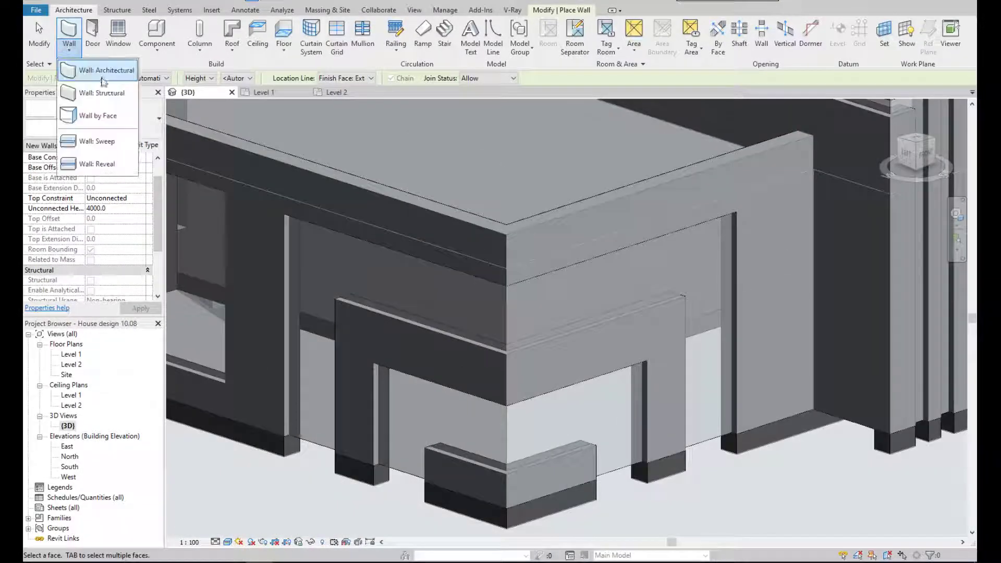
pyautogui.click(105, 70)
pyautogui.scroll(2, 391, 318)
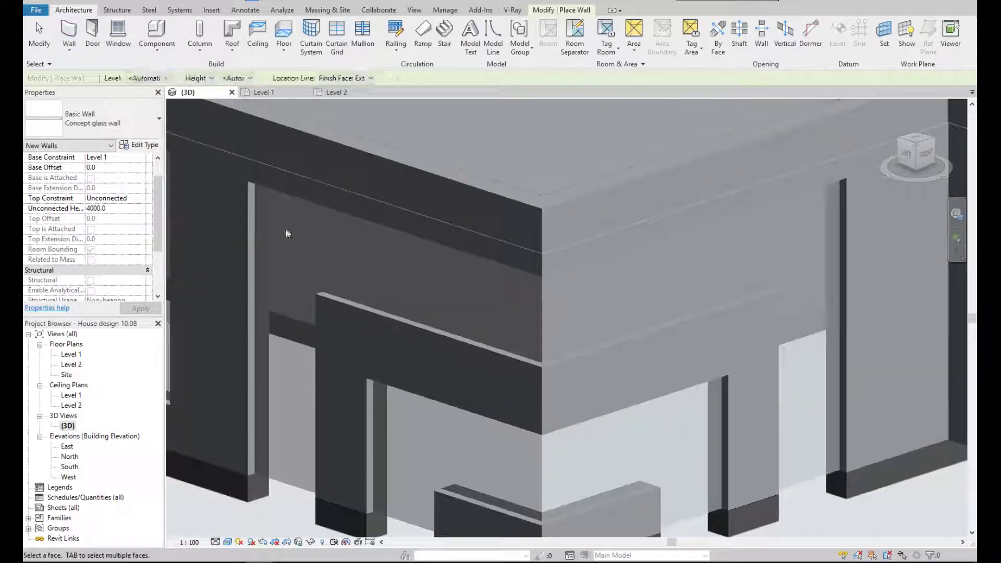
pyautogui.scroll(2, 444, 354)
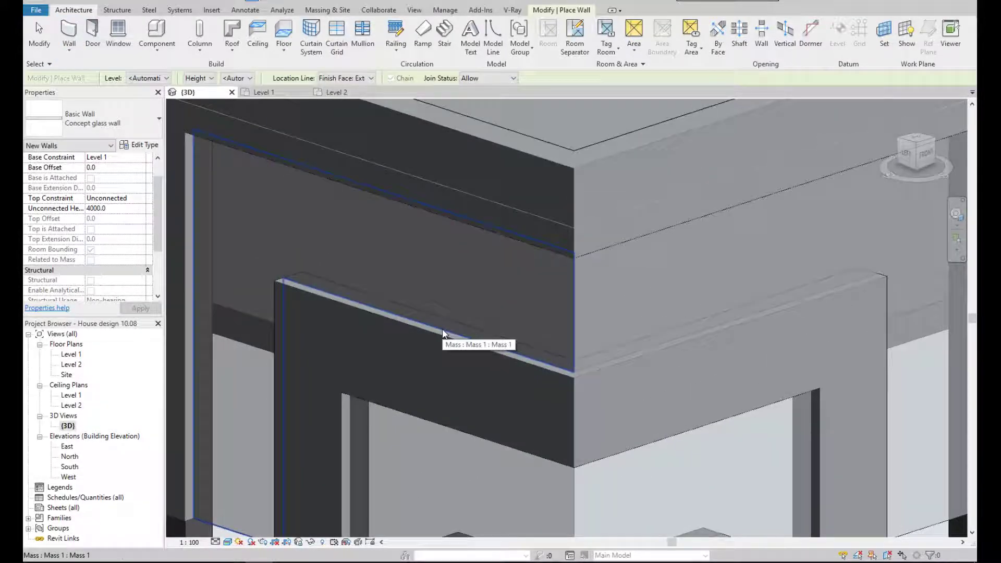
pyautogui.scroll(-3, 637, 348)
pyautogui.scroll(2, 576, 387)
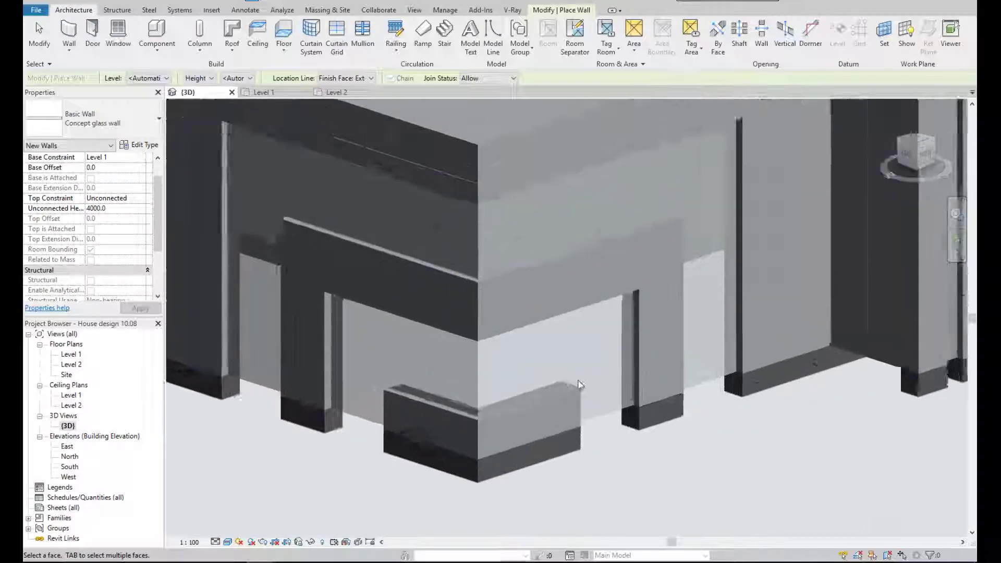
pyautogui.scroll(1, 612, 423)
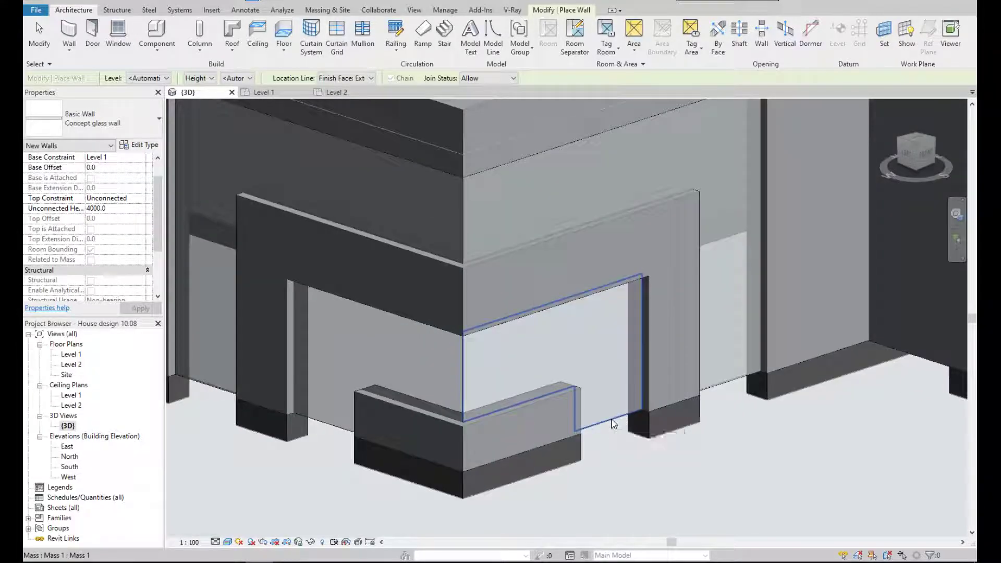
pyautogui.scroll(2, 391, 399)
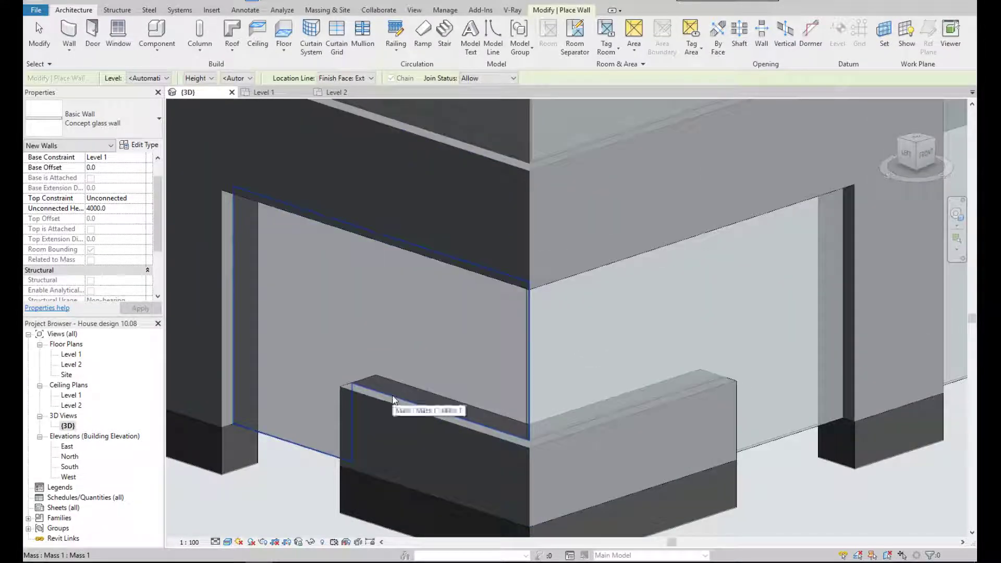
pyautogui.scroll(-2, 392, 394)
pyautogui.scroll(-2, 386, 386)
pyautogui.scroll(1, 380, 380)
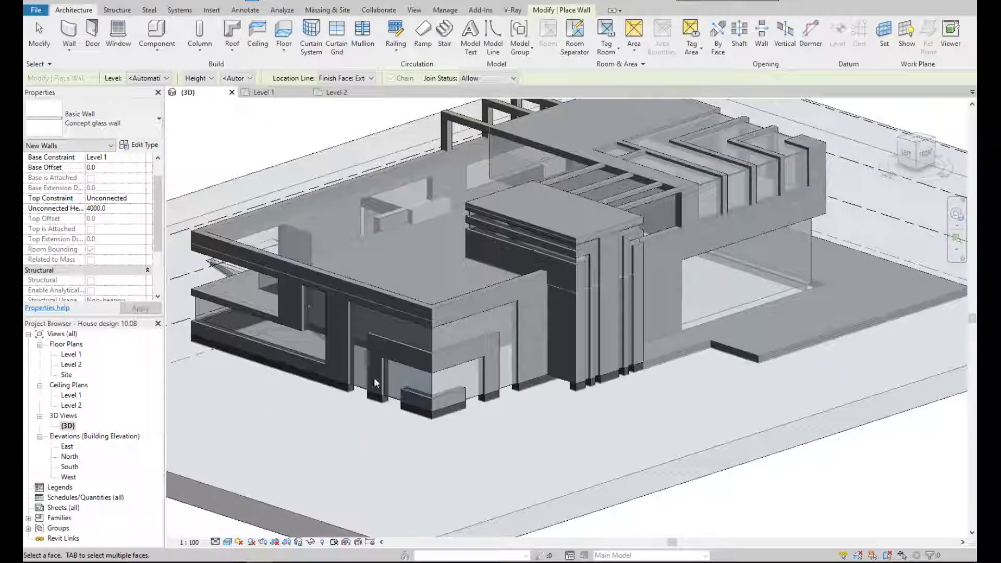
pyautogui.scroll(3, 376, 377)
pyautogui.scroll(-3, 376, 380)
pyautogui.scroll(3, 342, 311)
pyautogui.scroll(2, 285, 375)
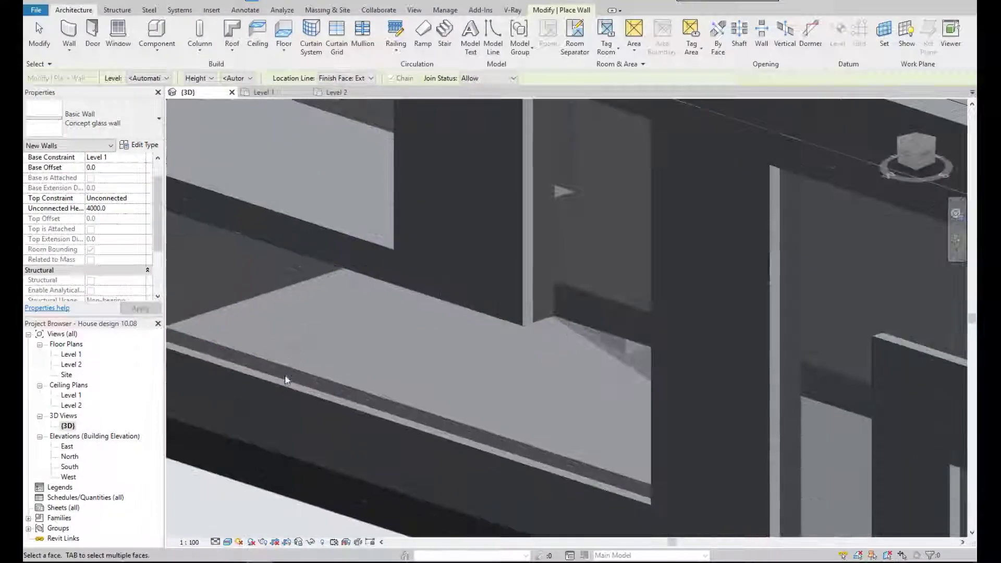
pyautogui.scroll(-1, 285, 384)
pyautogui.scroll(-2, 530, 406)
pyautogui.scroll(-1, 324, 305)
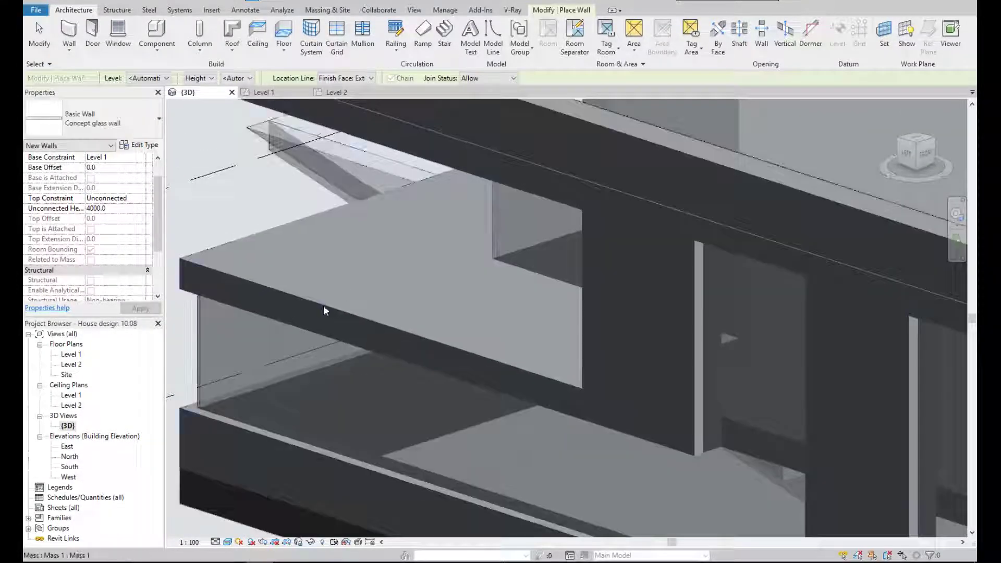
pyautogui.scroll(-2, 324, 305)
# Step: Inspect the lower openings from a corner view and end wall placement
pyautogui.click(913, 159)
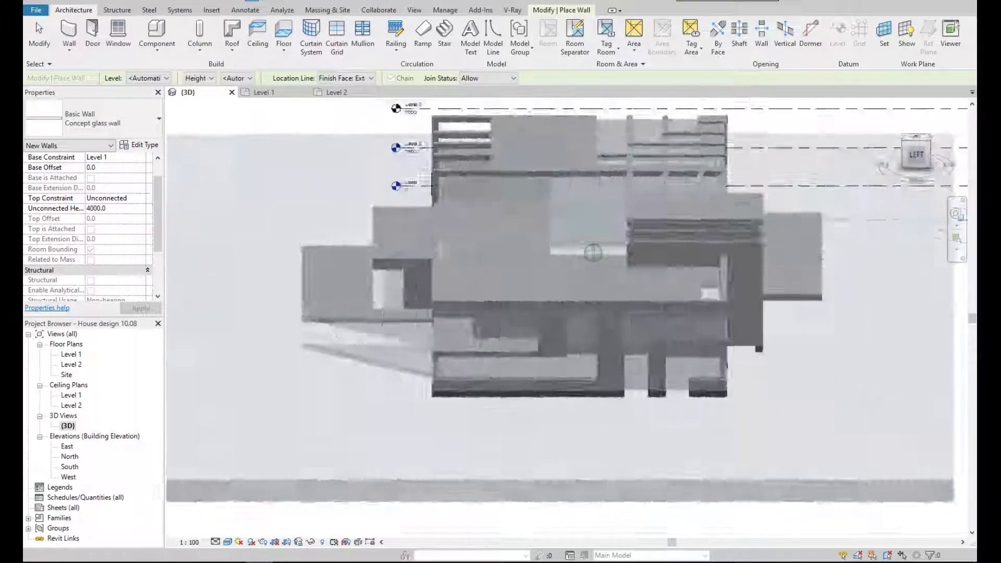
pyautogui.scroll(4, 622, 360)
pyautogui.scroll(2, 577, 350)
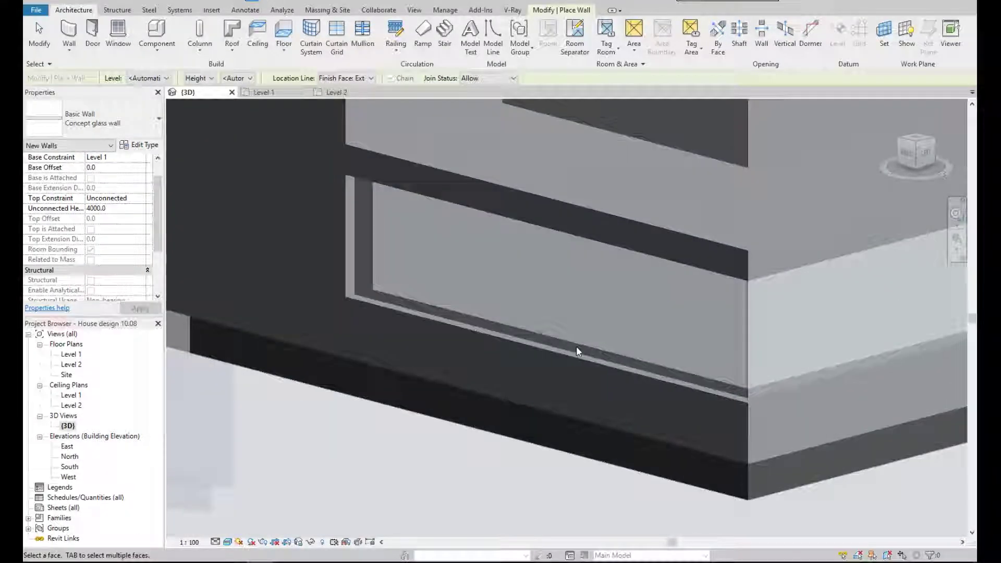
pyautogui.scroll(2, 572, 359)
pyautogui.scroll(-4, 594, 397)
pyautogui.scroll(-4, 602, 411)
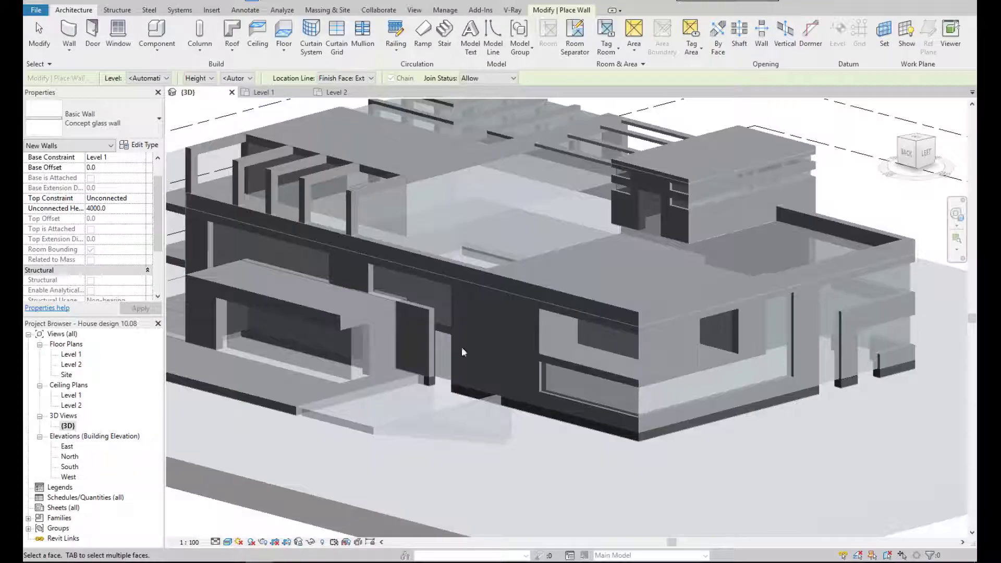
pyautogui.scroll(5, 443, 341)
pyautogui.scroll(-2, 487, 376)
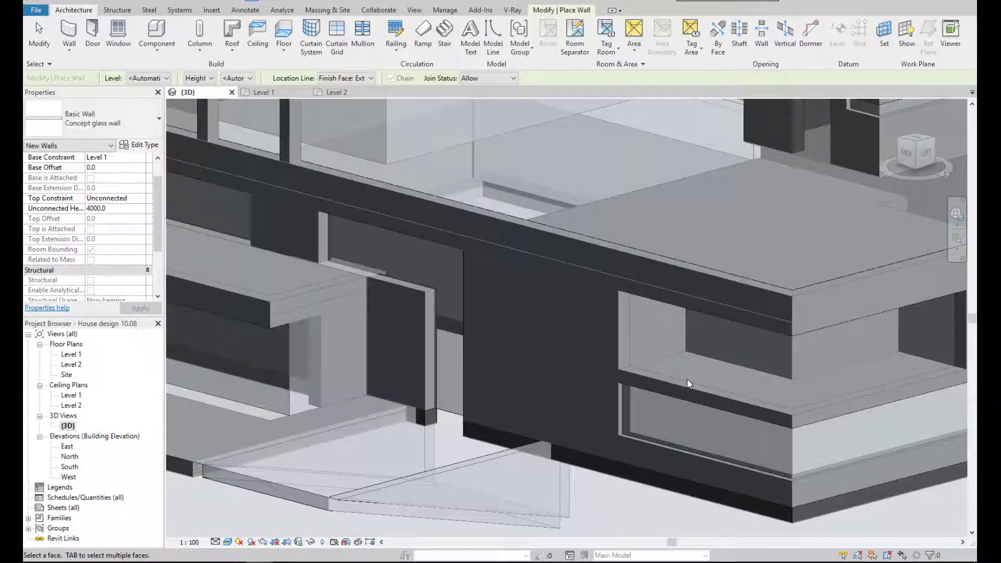
pyautogui.scroll(2, 668, 374)
pyautogui.scroll(-4, 375, 277)
pyautogui.scroll(4, 427, 315)
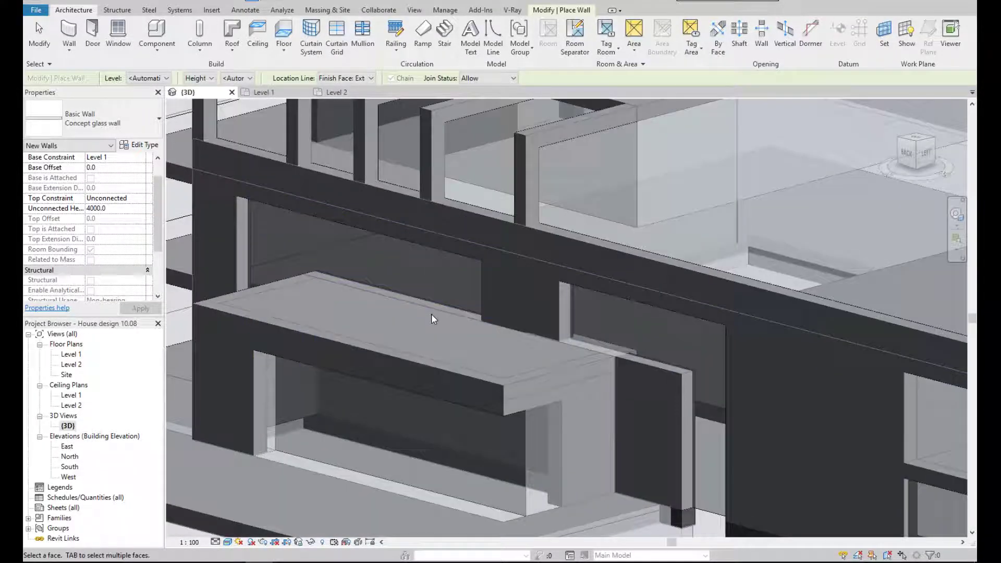
pyautogui.scroll(3, 435, 315)
pyautogui.scroll(-4, 436, 319)
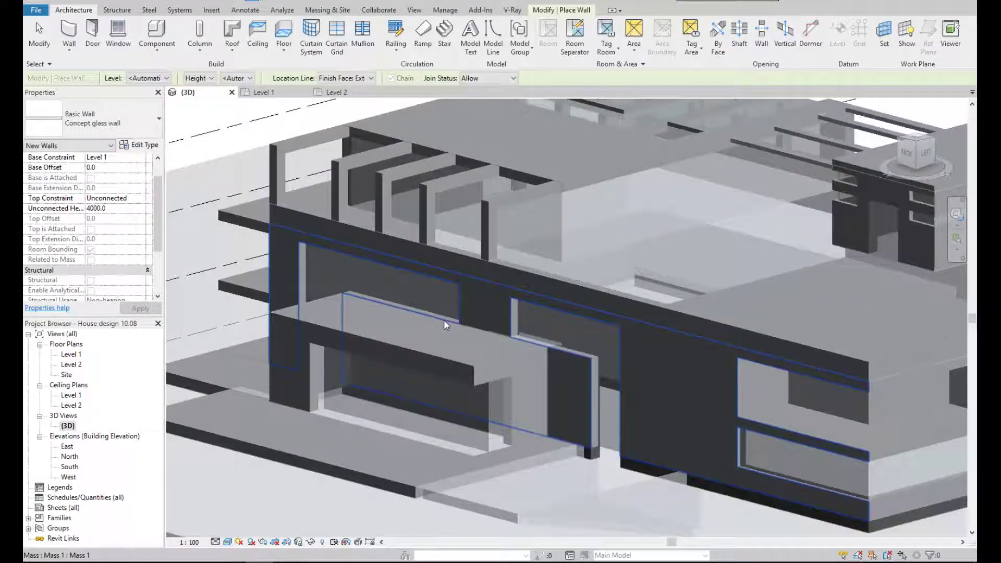
pyautogui.scroll(2, 444, 321)
pyautogui.scroll(2, 378, 332)
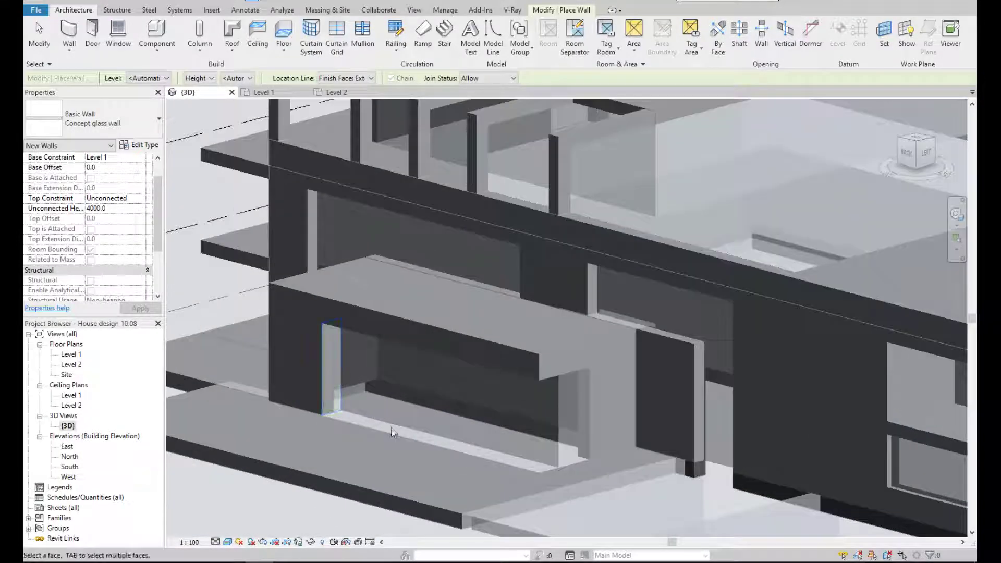
pyautogui.scroll(2, 391, 427)
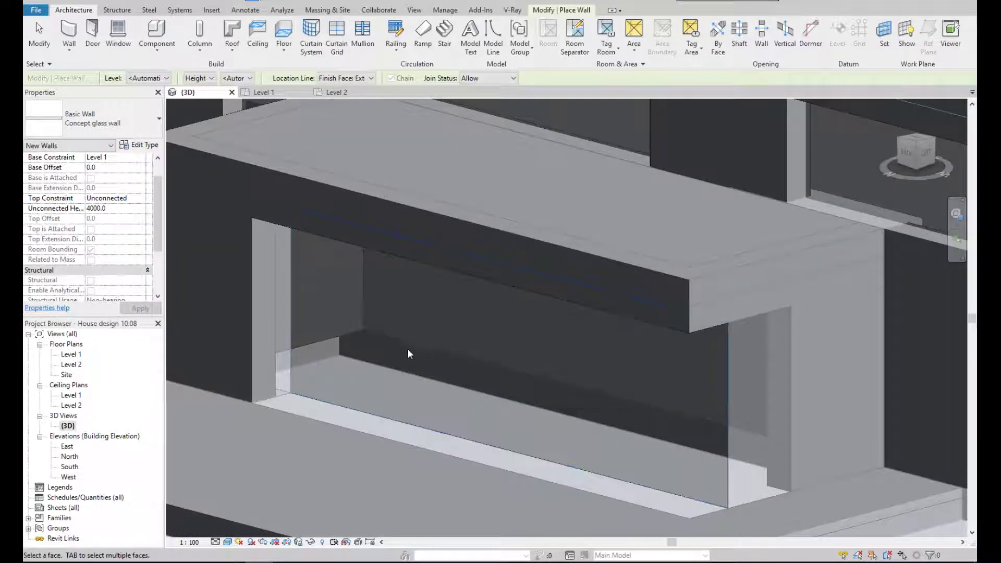
pyautogui.scroll(-2, 407, 354)
pyautogui.press('Escape')
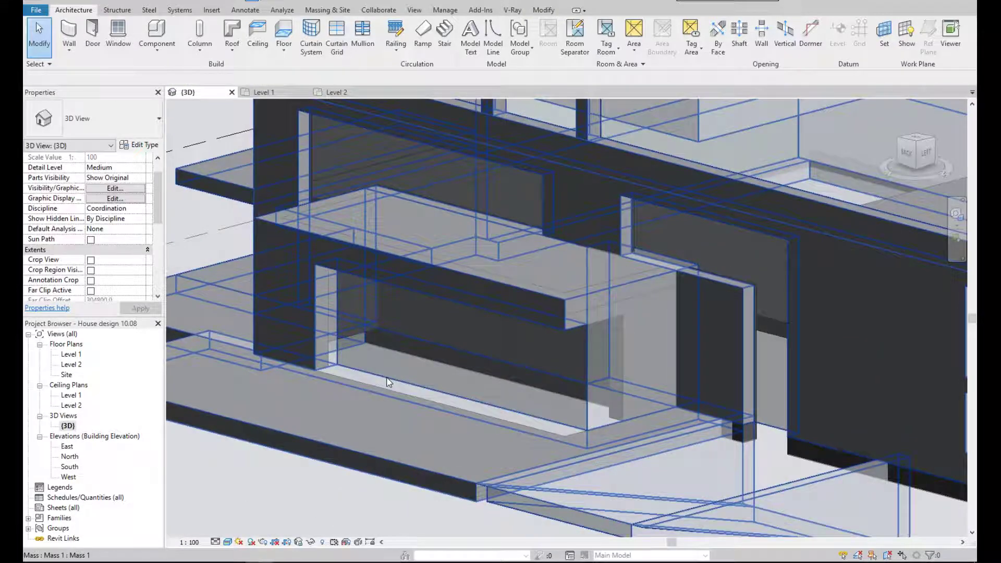
# Step: Select the lower opening's form and set its side dimension to 500
pyautogui.click(389, 382)
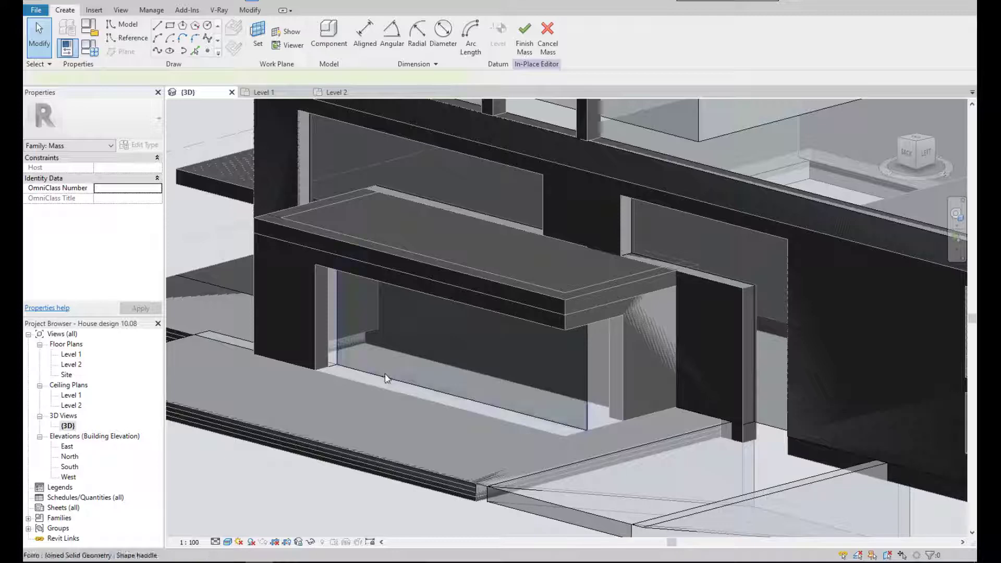
pyautogui.click(386, 378)
pyautogui.scroll(2, 447, 346)
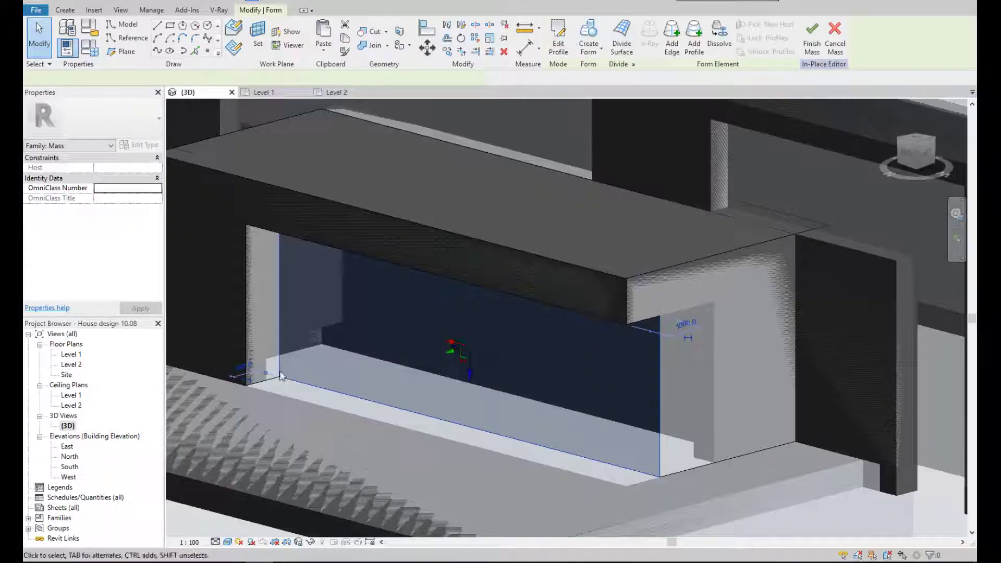
pyautogui.click(239, 368)
pyautogui.write('500')
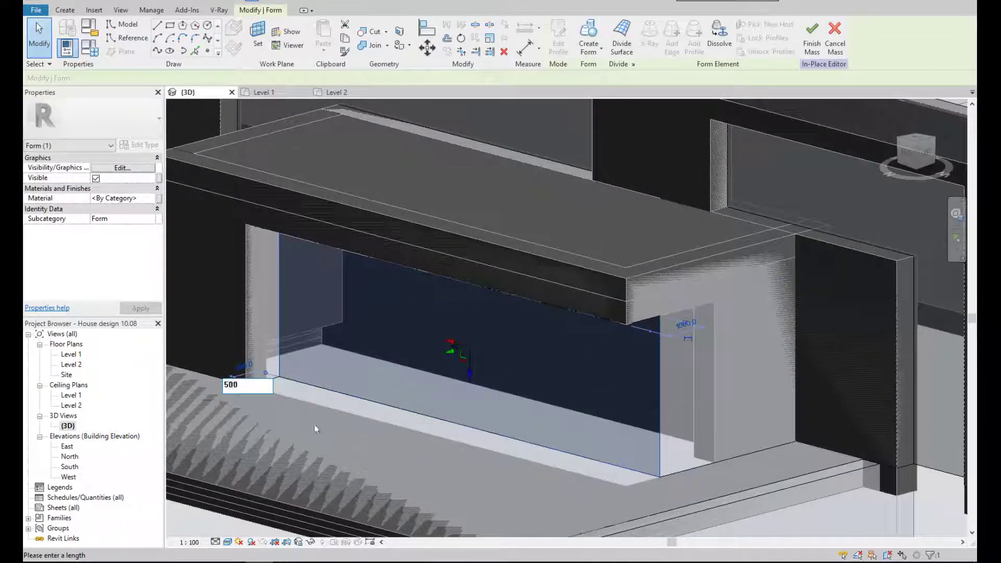
pyautogui.press('Return')
# Step: Drag the form's gizmo to reshape the opening, then check it in side view
pyautogui.scroll(3, 296, 384)
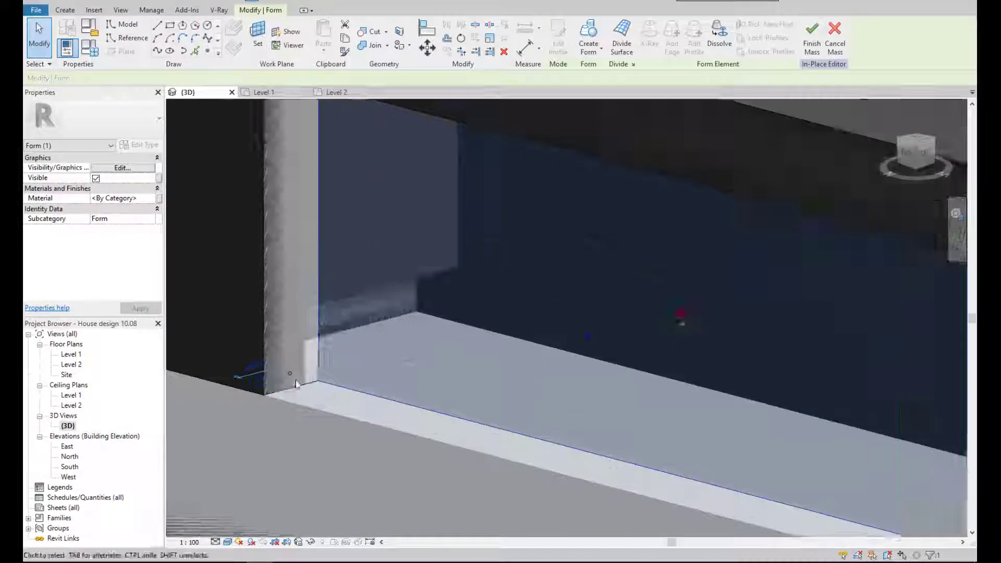
pyautogui.scroll(-3, 296, 384)
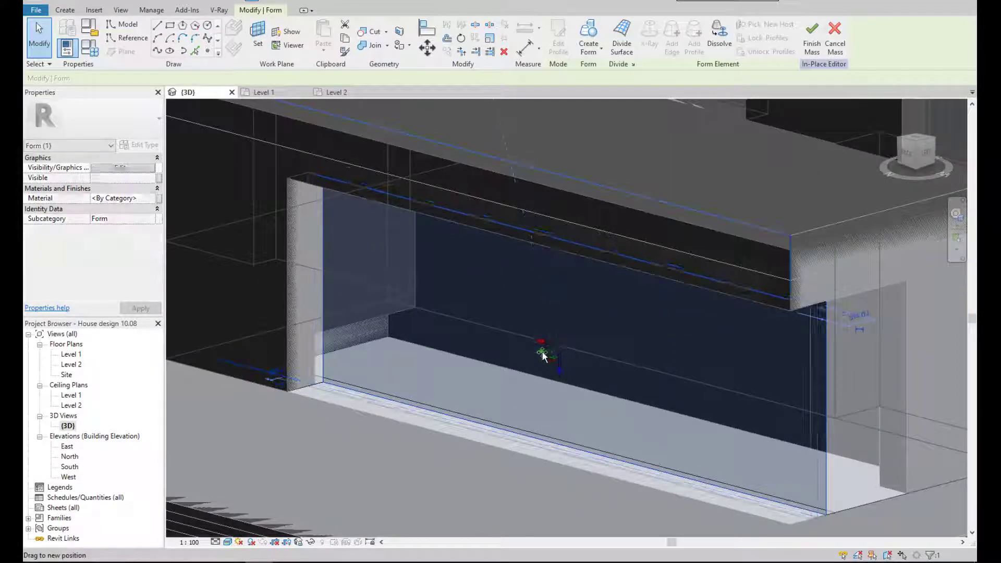
pyautogui.moveTo(543, 355); pyautogui.dragTo(542, 353)
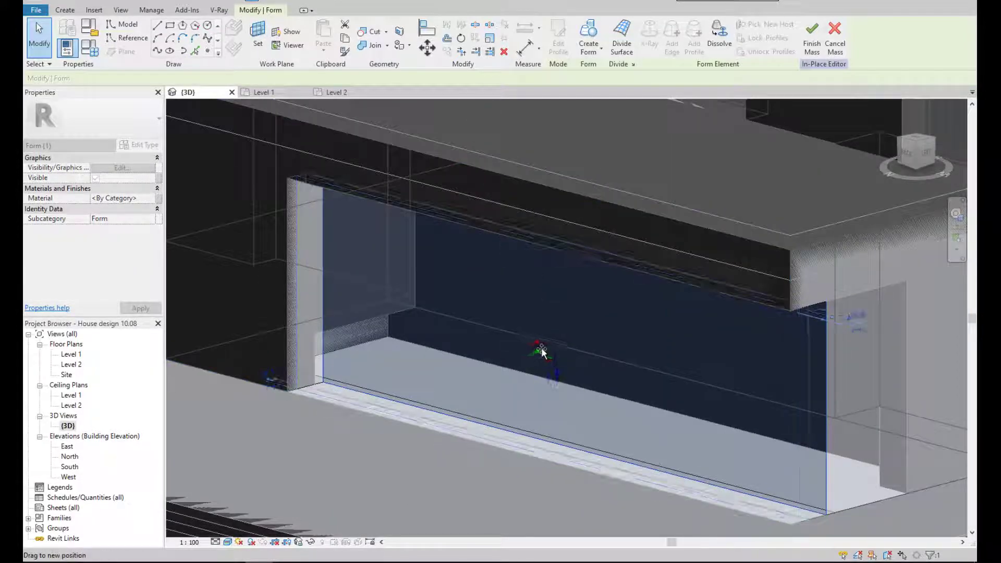
pyautogui.moveTo(543, 353); pyautogui.dragTo(550, 345)
pyautogui.scroll(3, 299, 386)
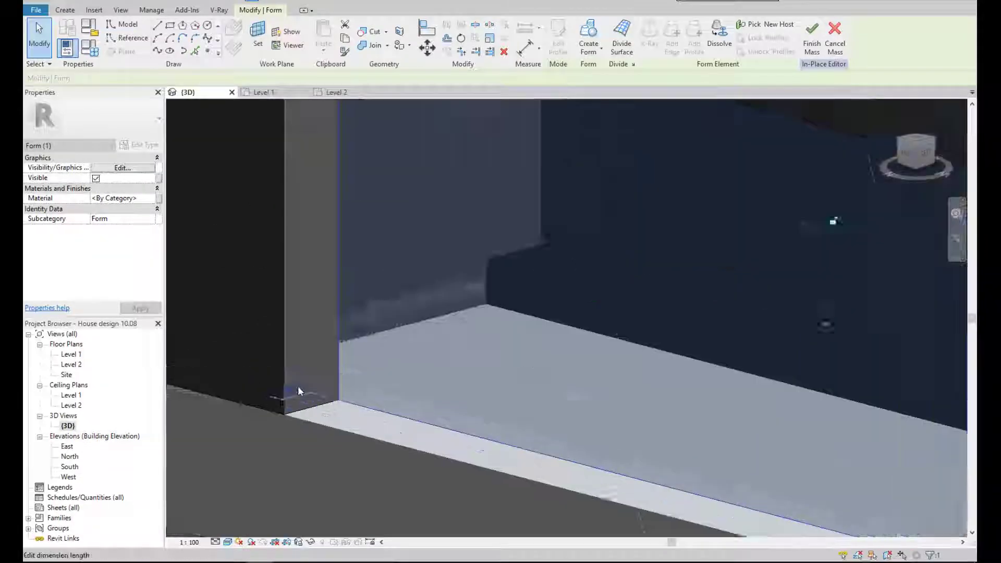
pyautogui.scroll(-2, 333, 367)
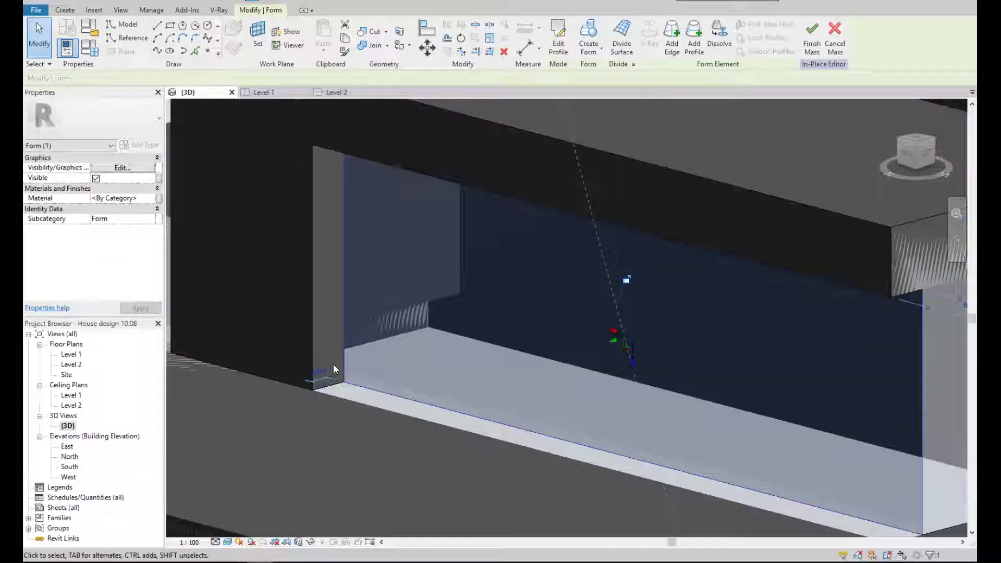
pyautogui.scroll(-2, 334, 364)
pyautogui.click(924, 156)
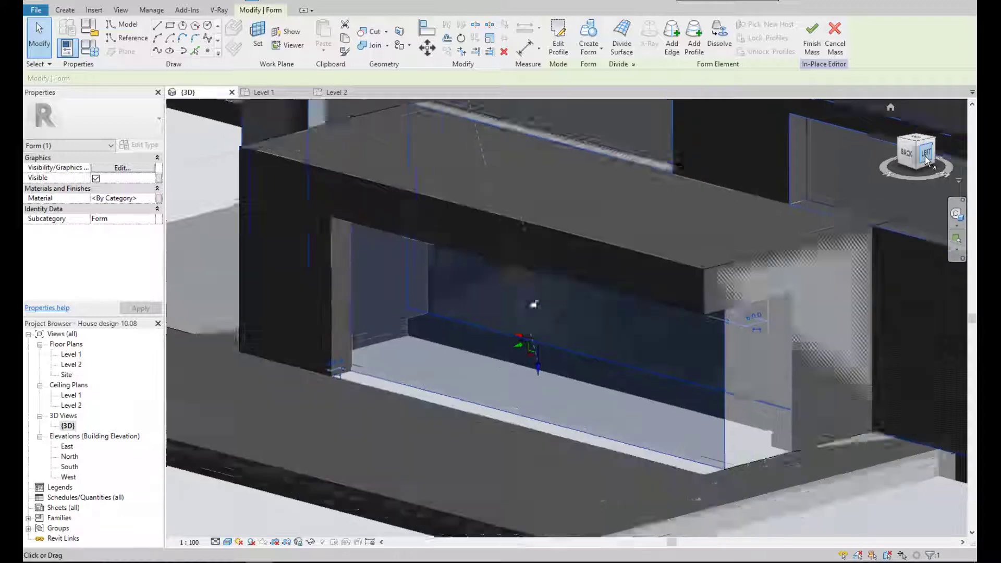
# Step: Zoom on the opening form's side edge, then return to an angled 3D view
pyautogui.scroll(1, 508, 339)
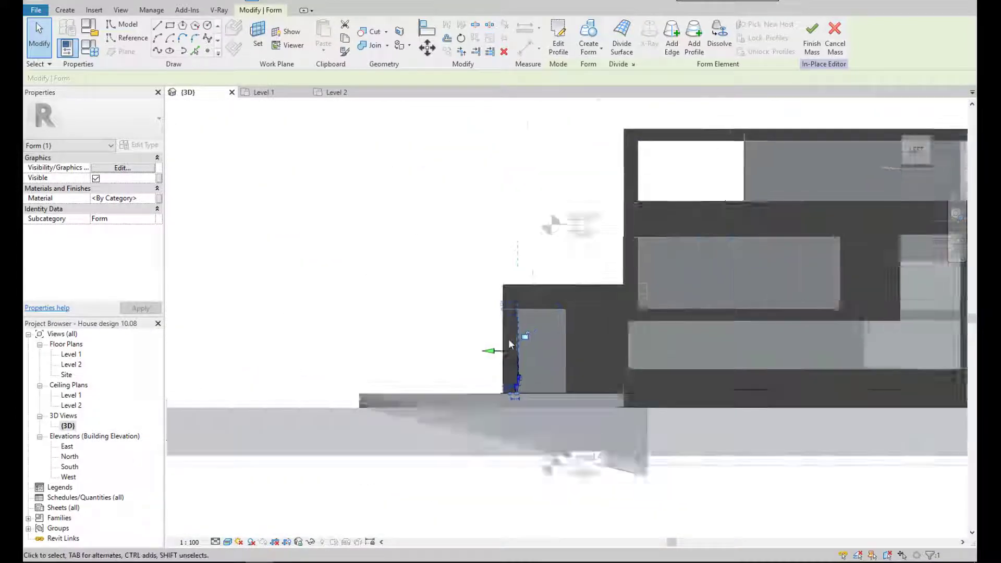
pyautogui.scroll(3, 509, 339)
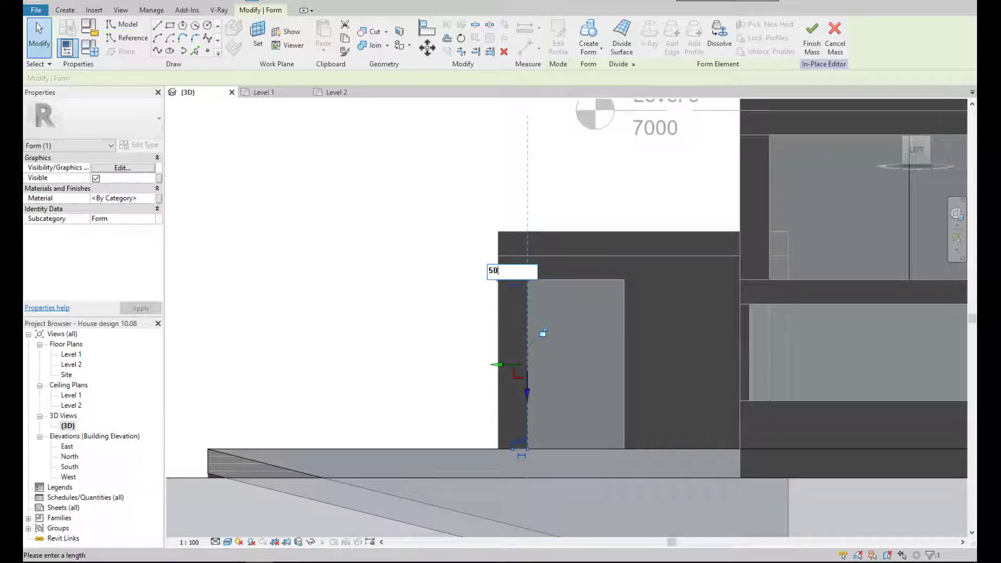
pyautogui.scroll(-2, 415, 202)
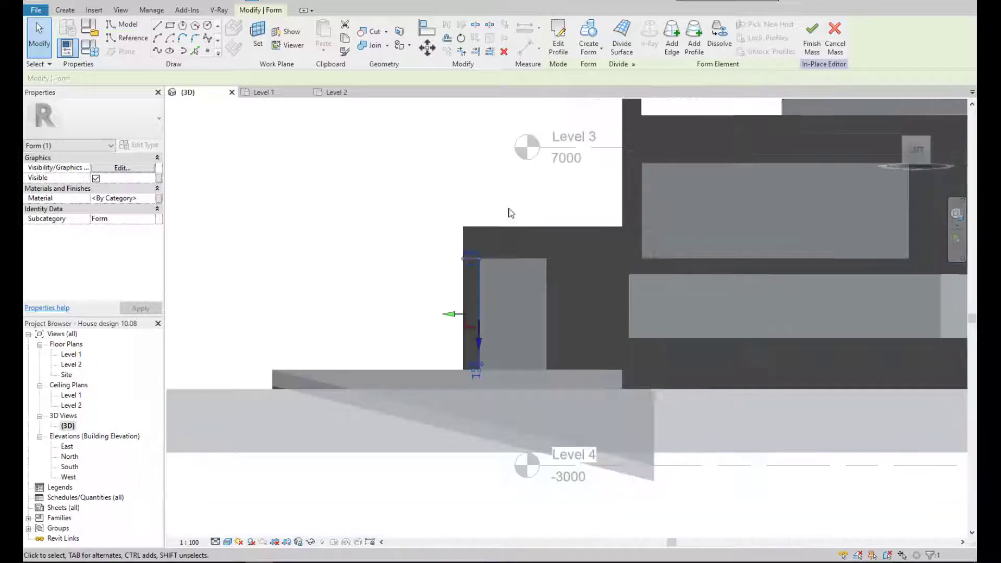
pyautogui.click(916, 150)
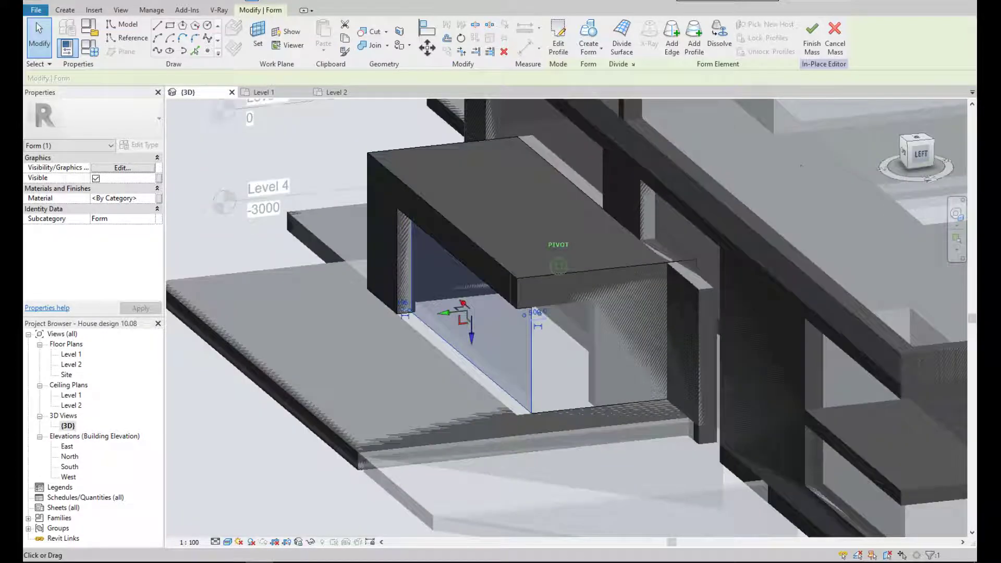
# Step: Check the opening form's visibility settings, then select the exterior wall beside the opening
pyautogui.scroll(3, 415, 357)
pyautogui.press('Escape')
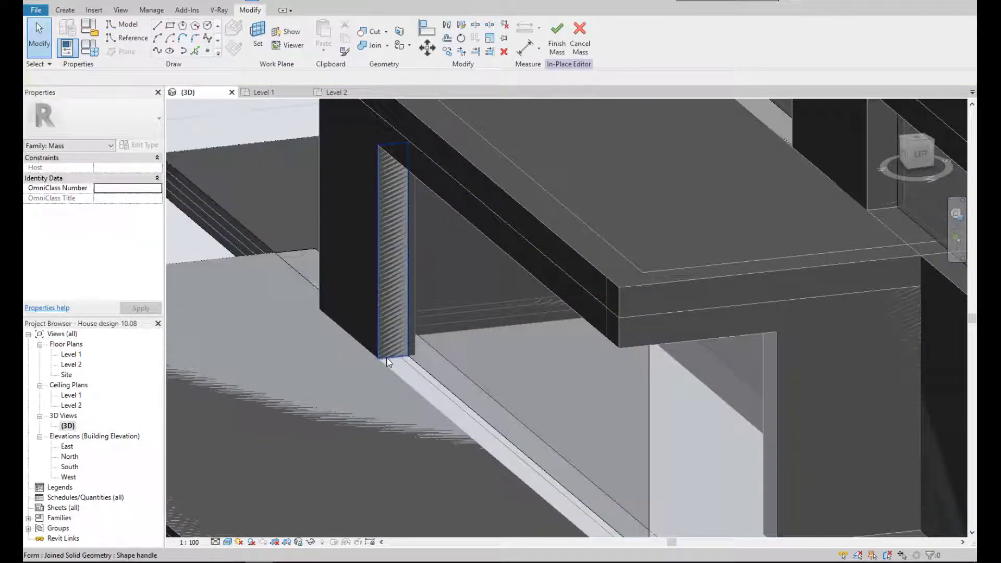
pyautogui.click(387, 362)
pyautogui.press('Escape')
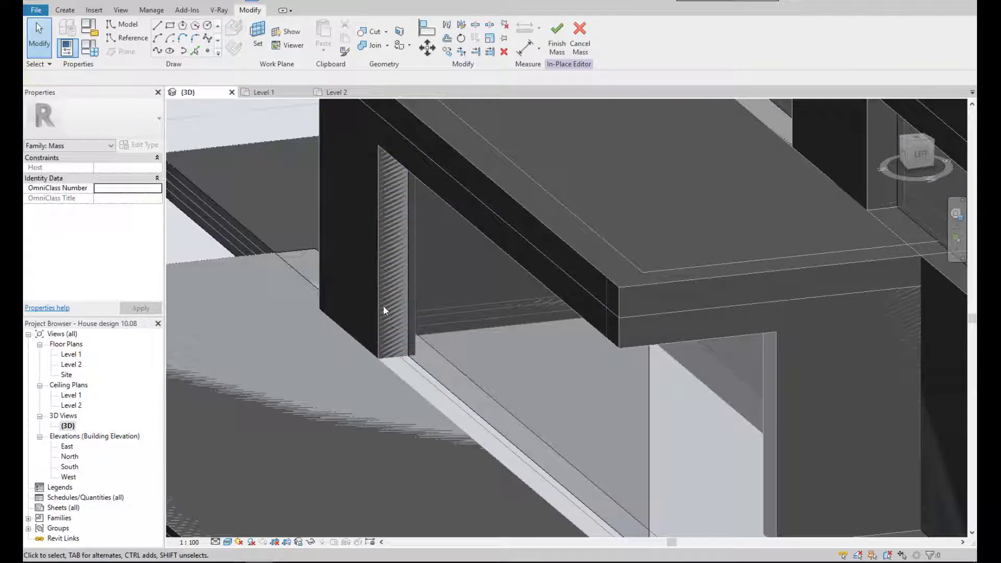
pyautogui.click(376, 277)
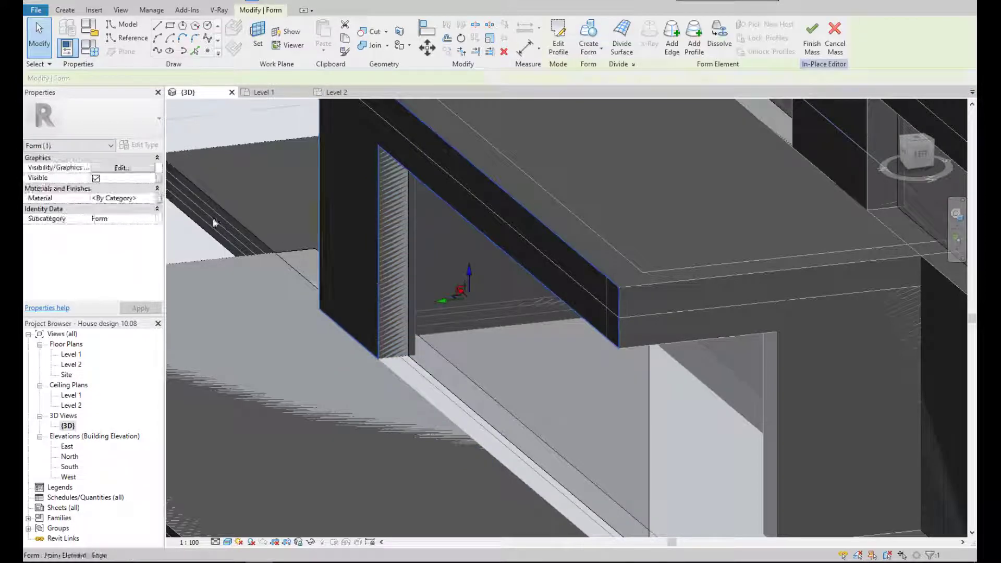
pyautogui.click(139, 169)
pyautogui.press('Return')
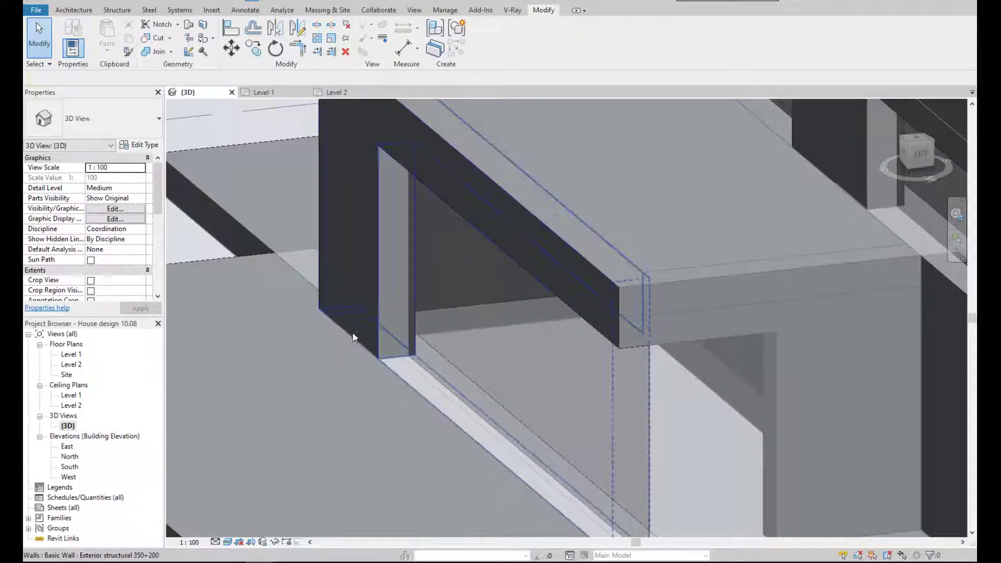
pyautogui.click(352, 338)
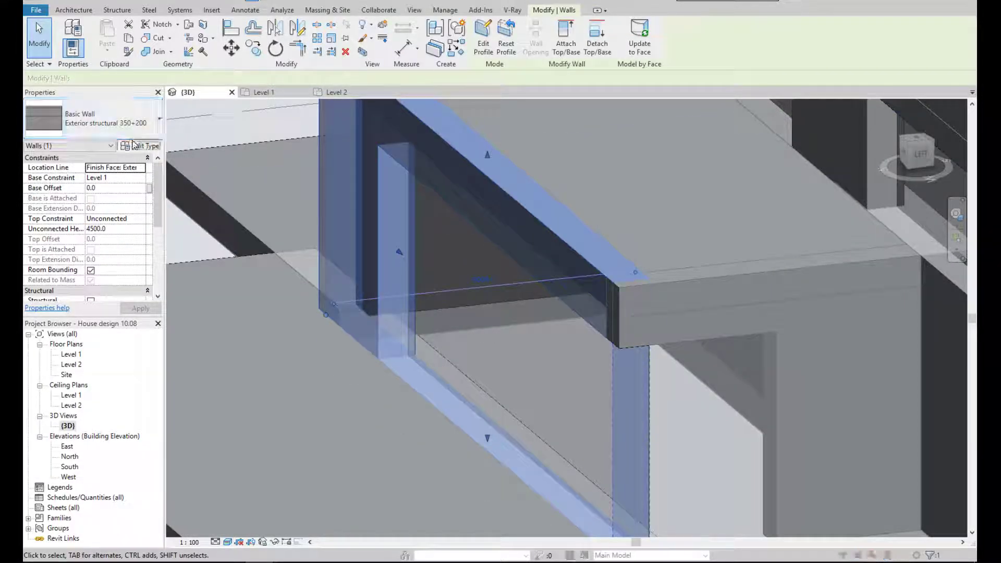
# Step: Inspect the exterior wall type's layer structure without changing it
pyautogui.click(134, 145)
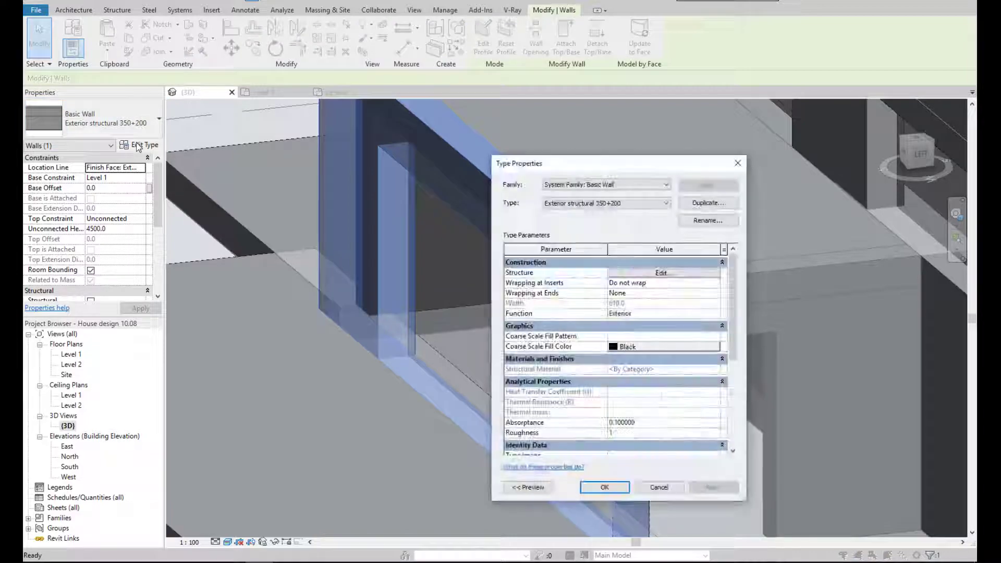
pyautogui.click(686, 274)
pyautogui.press('Return')
pyautogui.press('Return')
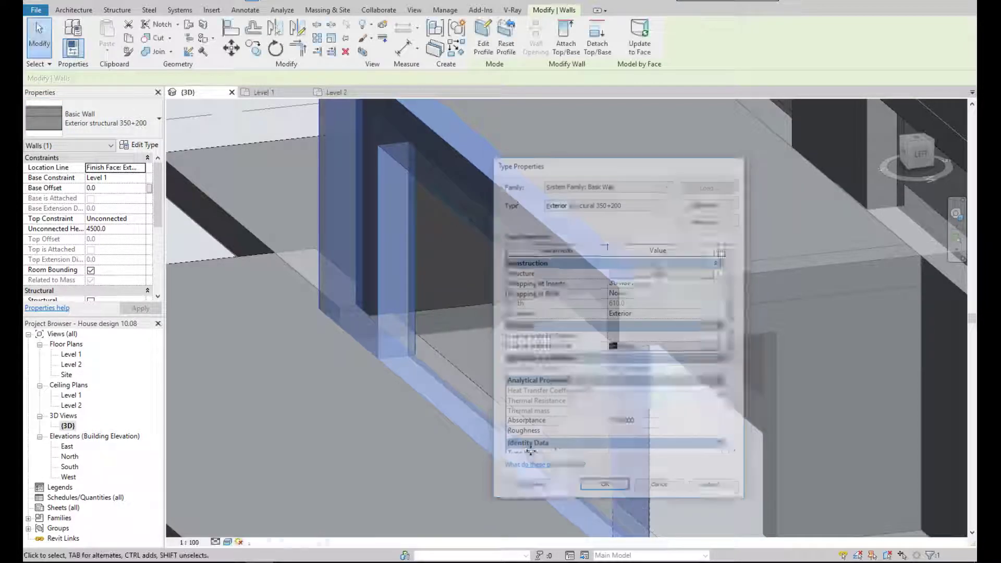
# Step: Select the house mass and orbit the model to a new angle
pyautogui.scroll(5, 388, 384)
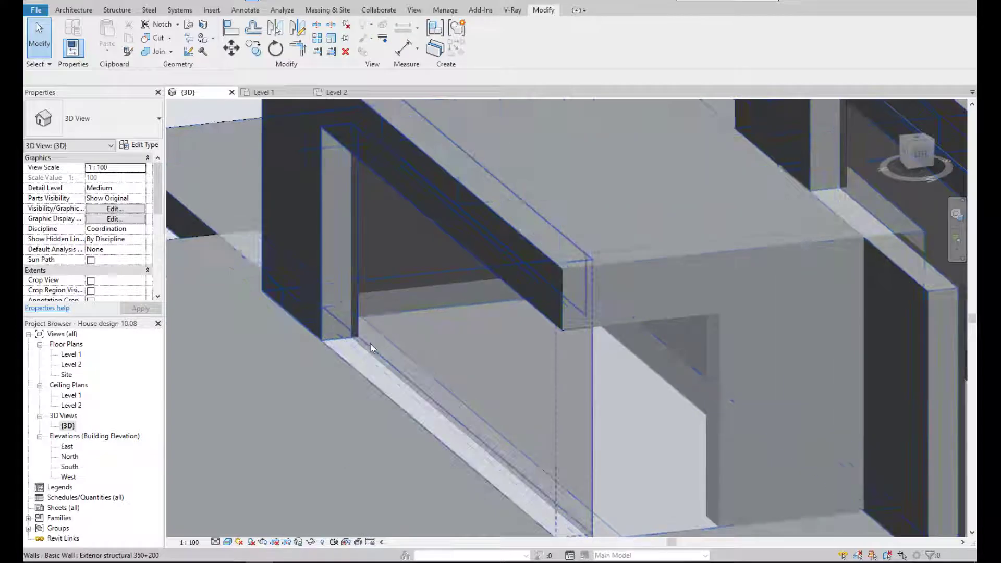
pyautogui.scroll(2, 354, 359)
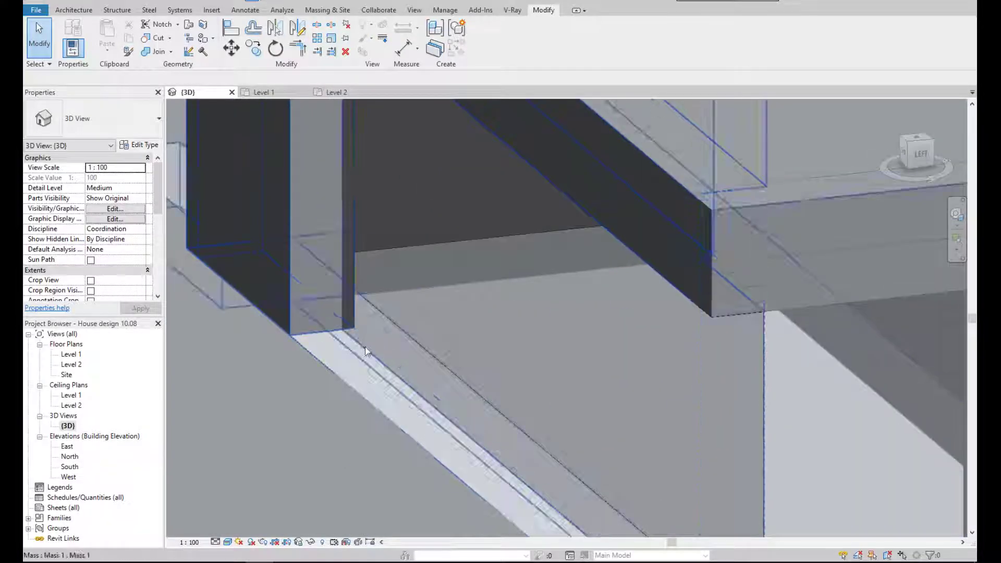
pyautogui.click(365, 347)
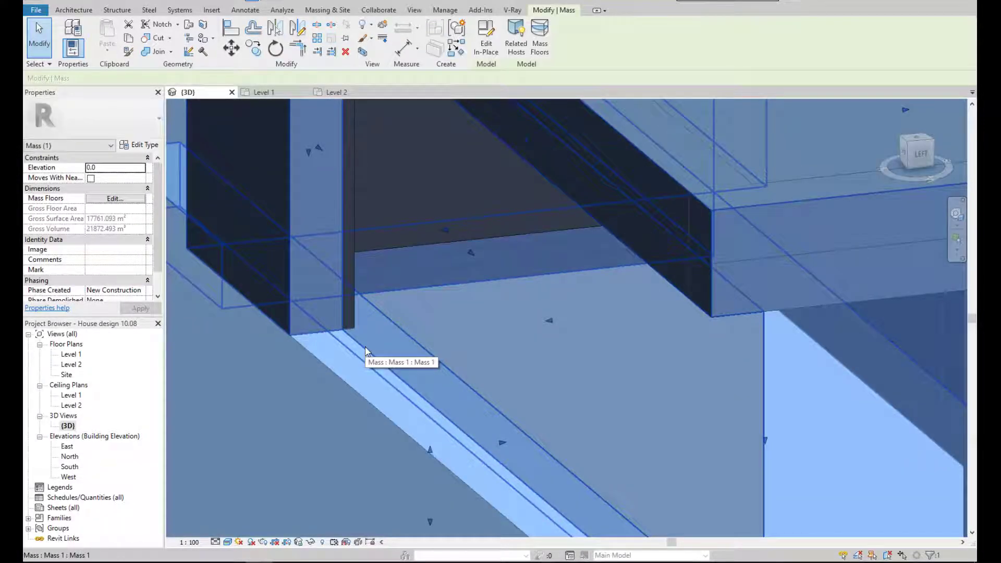
pyautogui.moveTo(365, 347)
pyautogui.keyDown('shift'); pyautogui.mouseDown(button='middle')
pyautogui.moveTo(404, 374)
pyautogui.moveTo(373, 345)
pyautogui.mouseUp(button='middle'); pyautogui.keyUp('shift')
pyautogui.press('Escape')
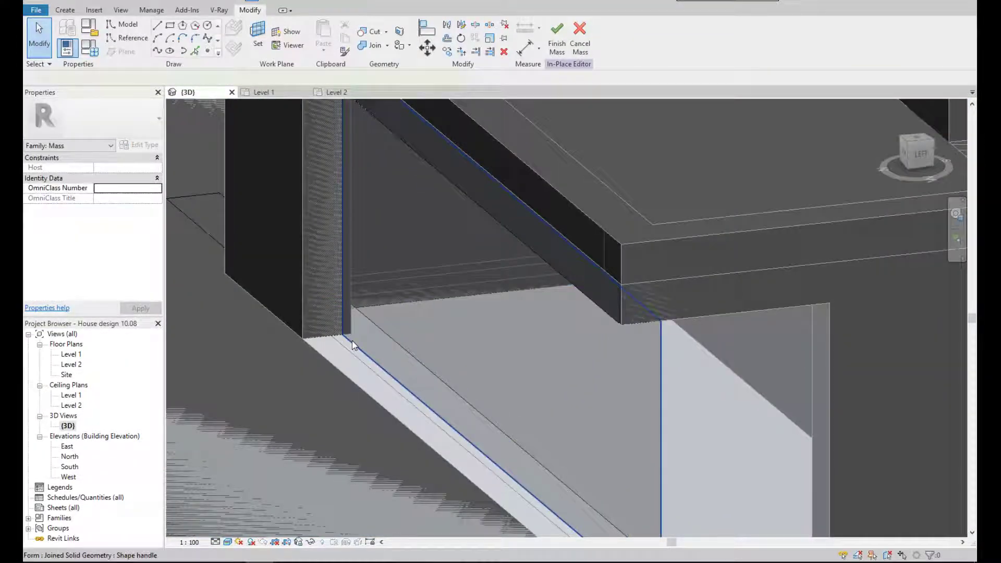
pyautogui.click(352, 340)
pyautogui.click(917, 154)
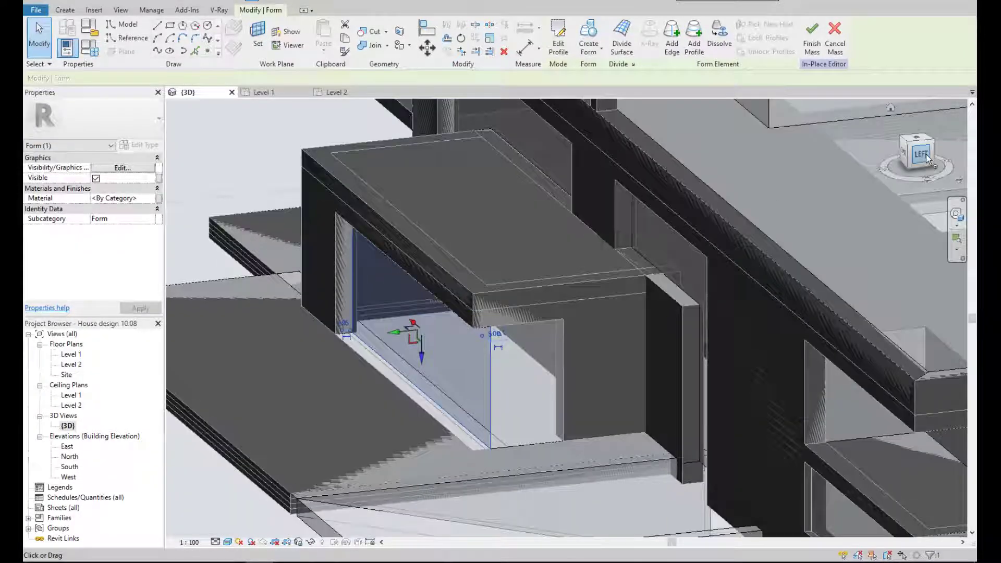
pyautogui.scroll(2, 444, 374)
pyautogui.scroll(2, 445, 374)
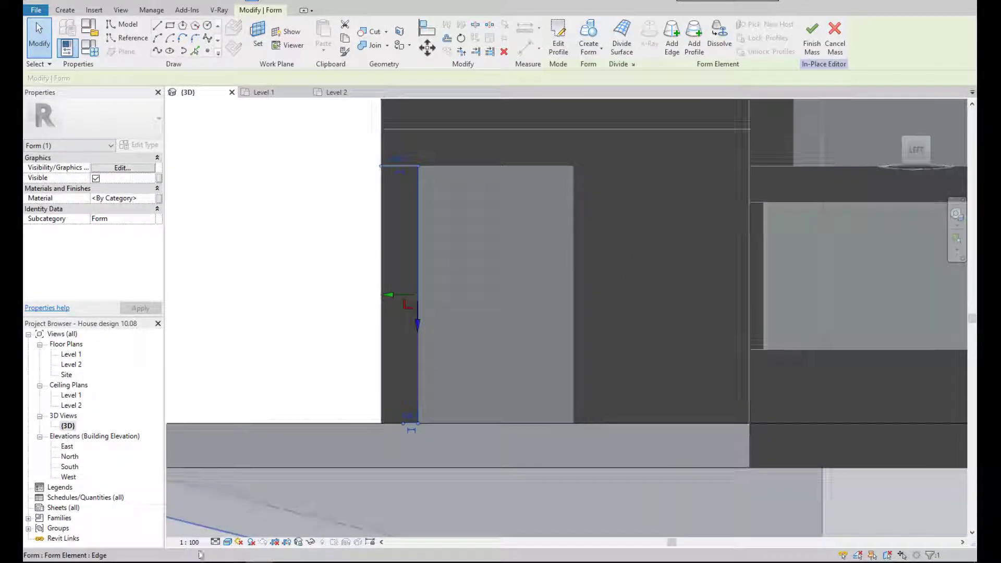
pyautogui.click(229, 542)
pyautogui.click(255, 483)
pyautogui.scroll(1, 395, 387)
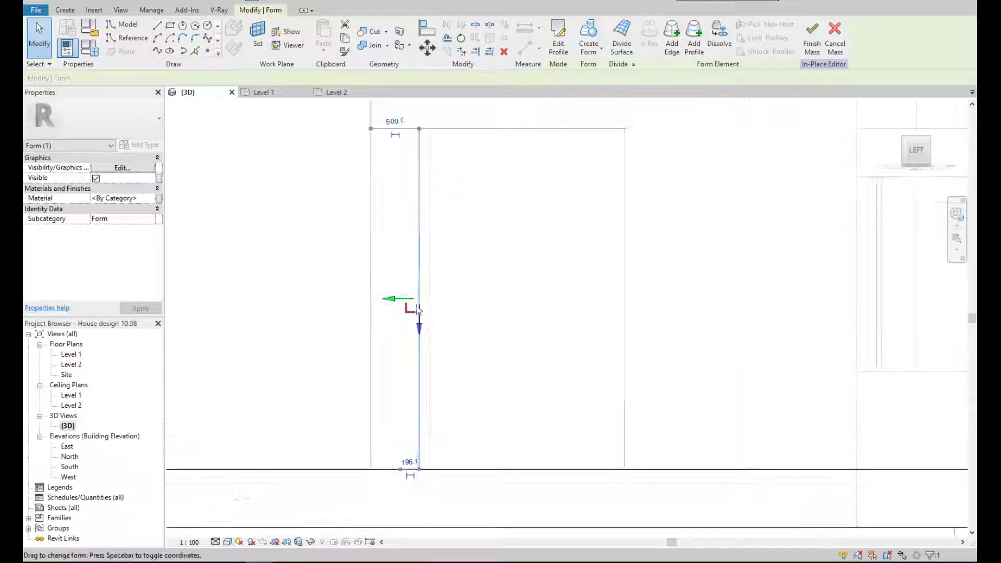
pyautogui.scroll(-3, 395, 387)
pyautogui.press('Escape')
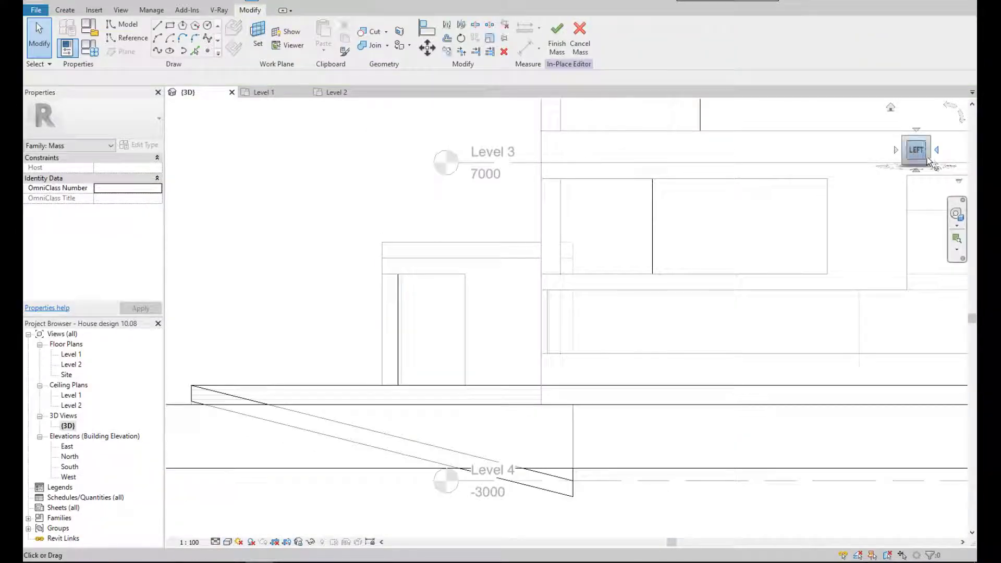
pyautogui.keyDown('shift'); pyautogui.moveTo(917, 151); pyautogui.dragTo(453, 284, button='middle'); pyautogui.keyUp('shift')
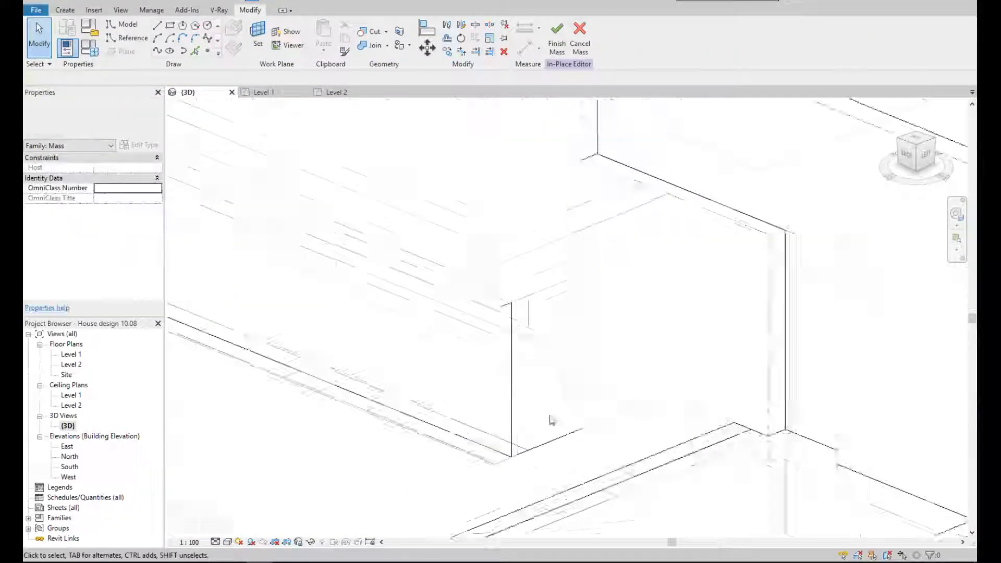
pyautogui.scroll(-2, 548, 440)
pyautogui.scroll(1, 555, 438)
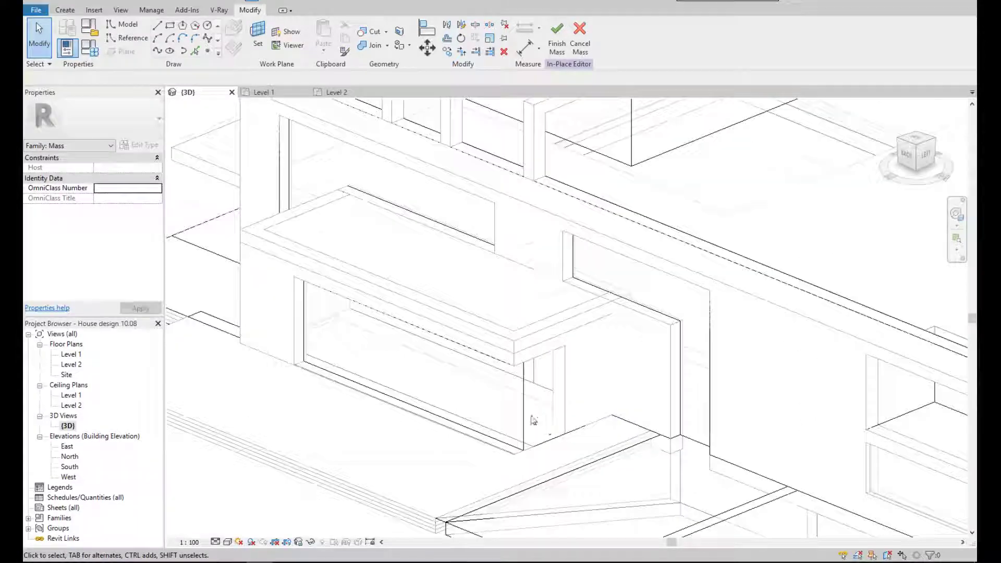
pyautogui.scroll(2, 537, 418)
pyautogui.scroll(-2, 463, 398)
pyautogui.scroll(3, 485, 414)
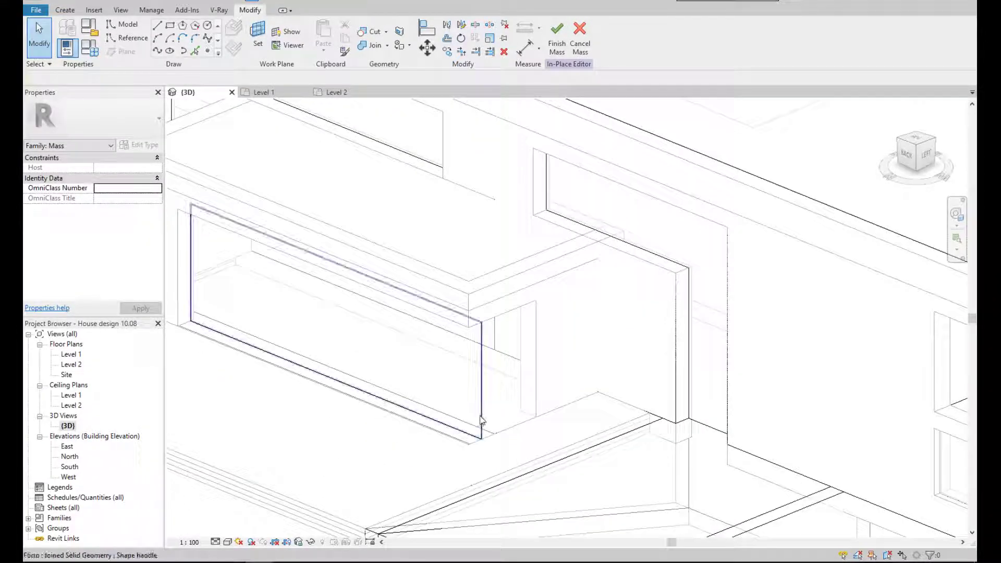
pyautogui.click(480, 418)
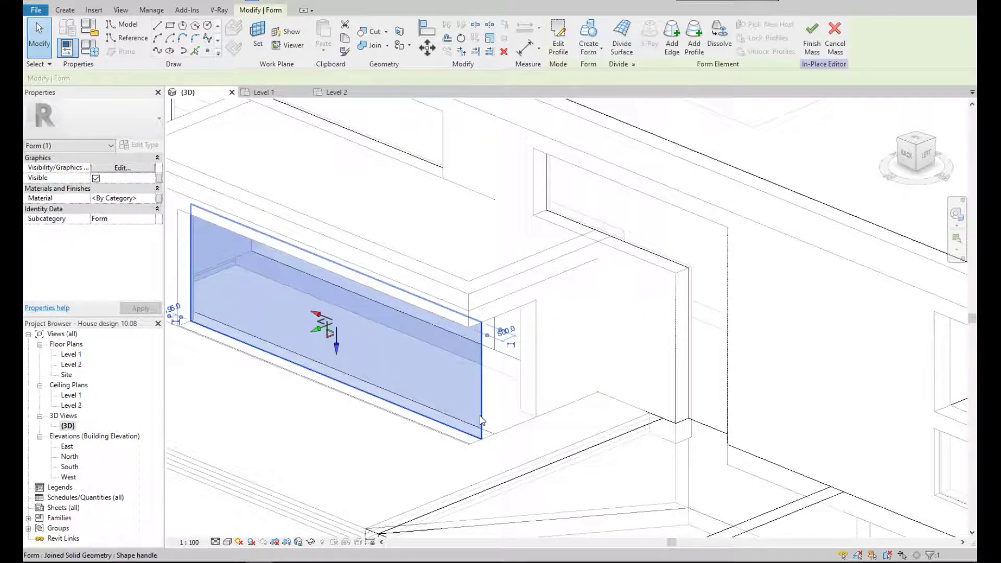
pyautogui.click(490, 448)
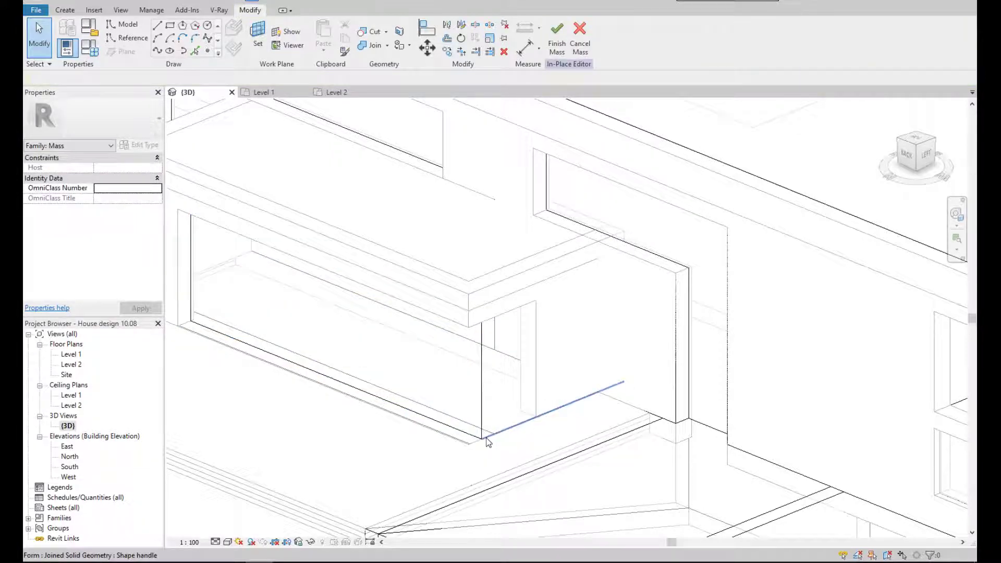
pyautogui.scroll(-4, 488, 441)
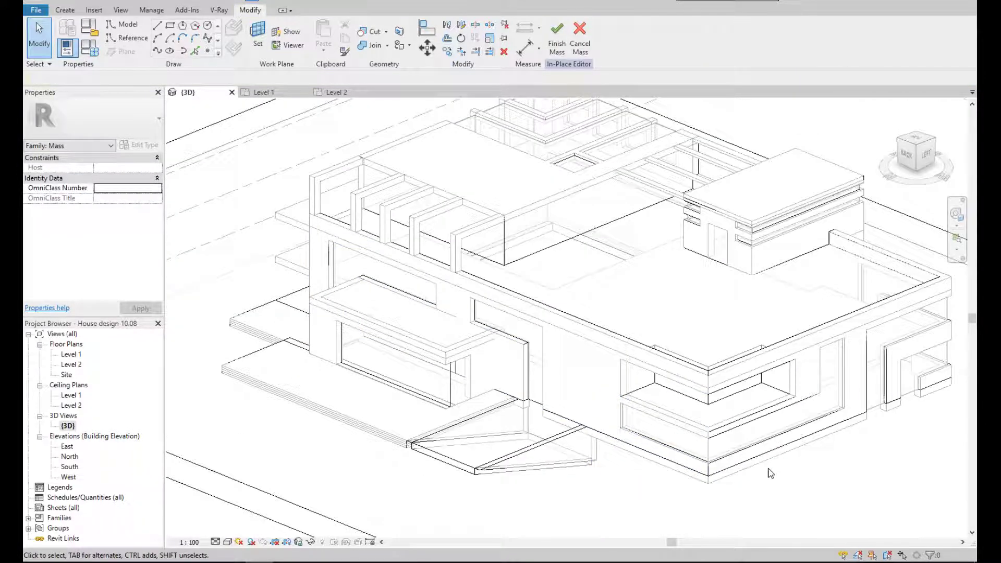
pyautogui.scroll(2, 432, 387)
pyautogui.scroll(2, 432, 387)
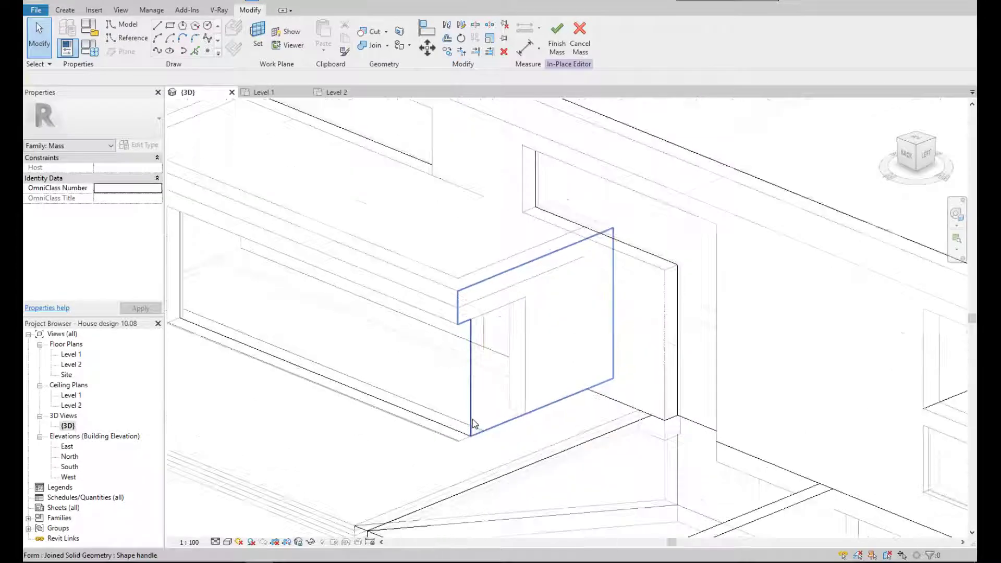
pyautogui.scroll(2, 423, 323)
# Step: Set the work plane on the mass wall face and sketch a rectangle across the corner
pyautogui.click(258, 36)
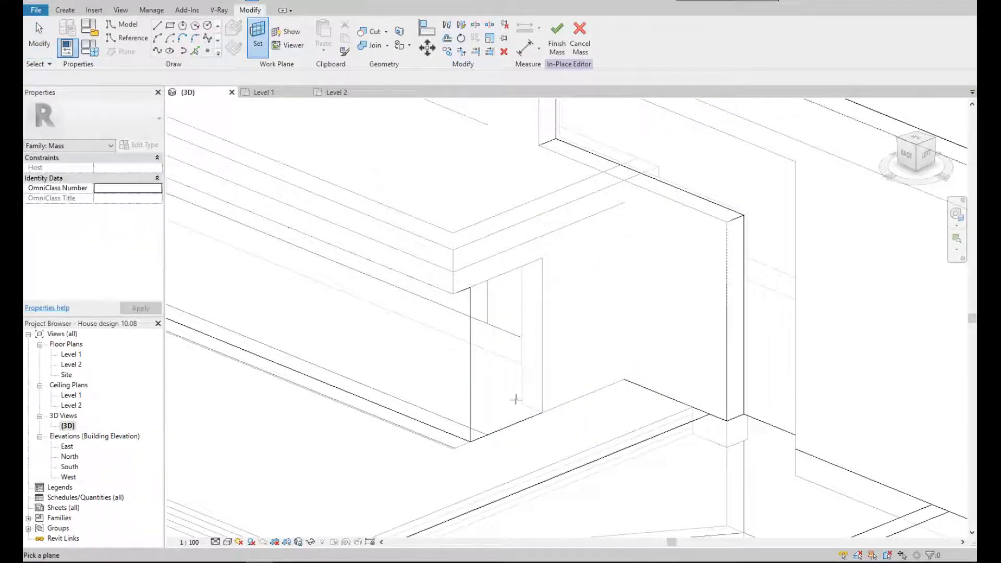
pyautogui.click(516, 425)
pyautogui.click(170, 25)
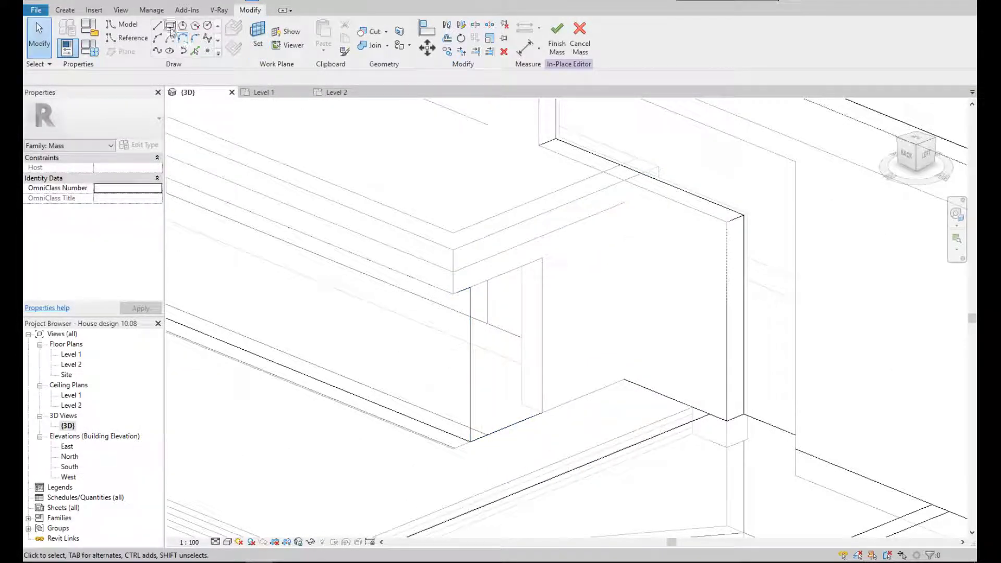
pyautogui.scroll(1, 540, 261)
pyautogui.click(543, 251)
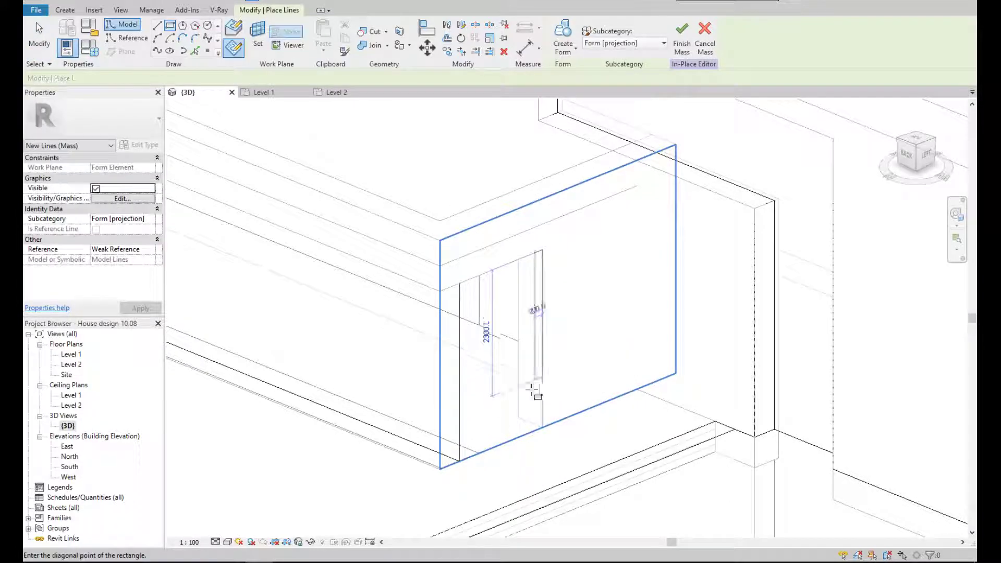
pyautogui.click(459, 461)
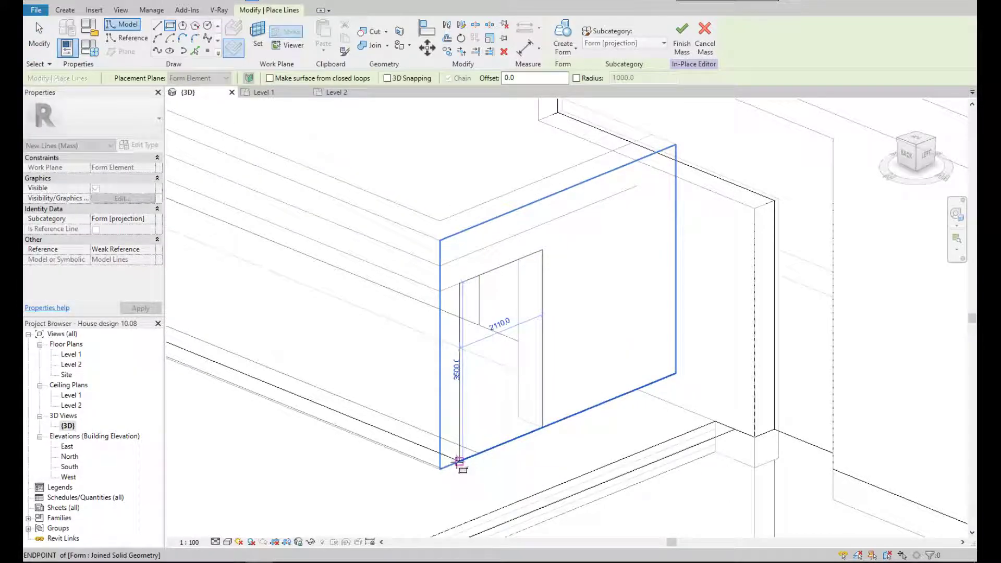
pyautogui.press('Escape')
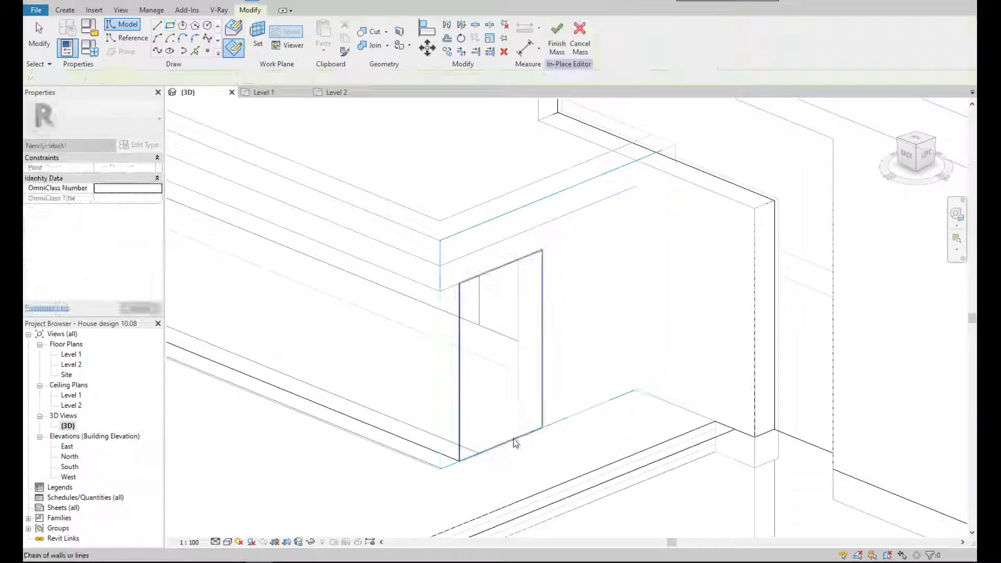
pyautogui.press('Escape')
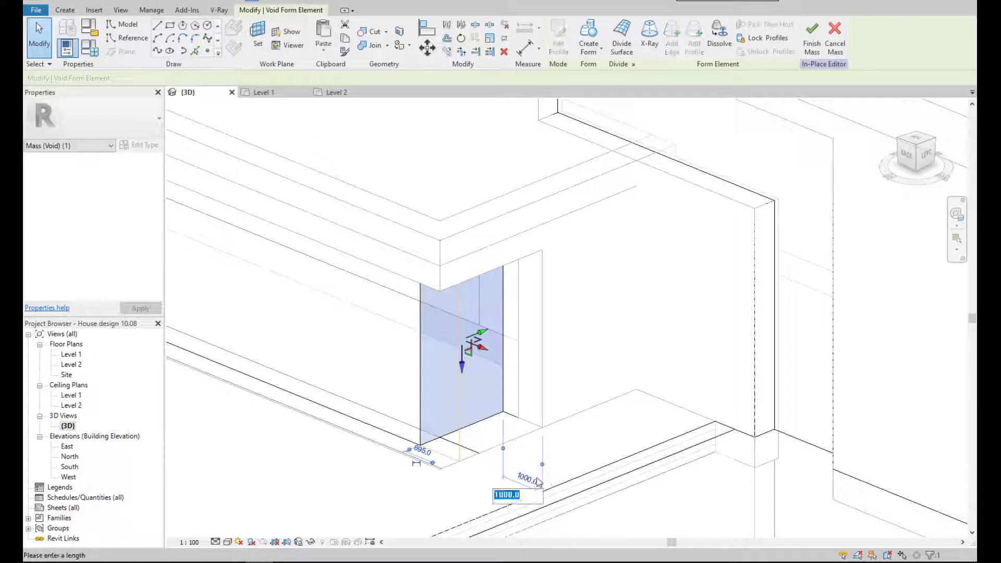
# Step: Create the void form from the rectangle with a 500 depth
pyautogui.press('Return')
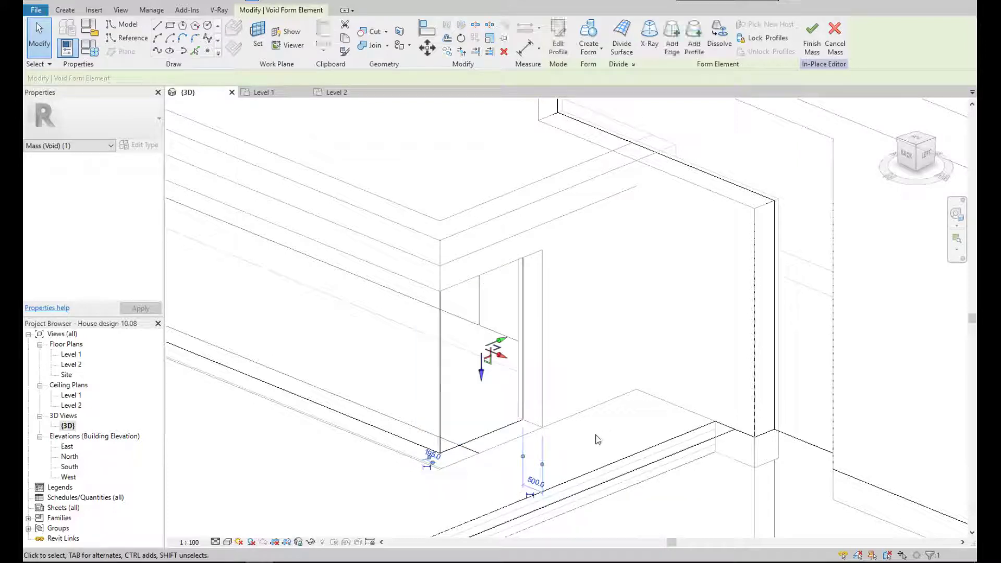
pyautogui.press('Escape')
pyautogui.scroll(-2, 470, 431)
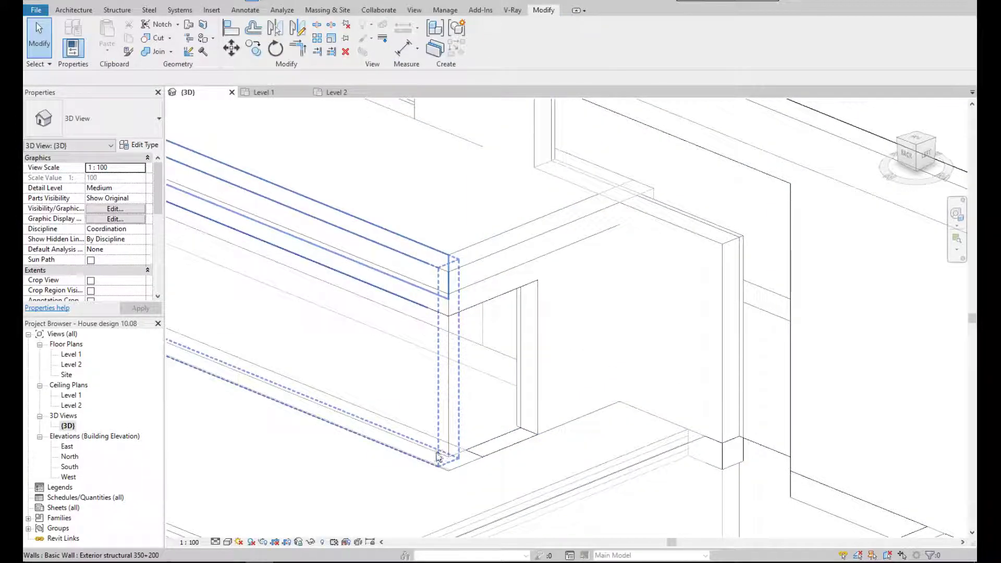
# Step: Switch the visual style to Shaded and orbit to see the wall top
pyautogui.click(228, 542)
pyautogui.click(250, 508)
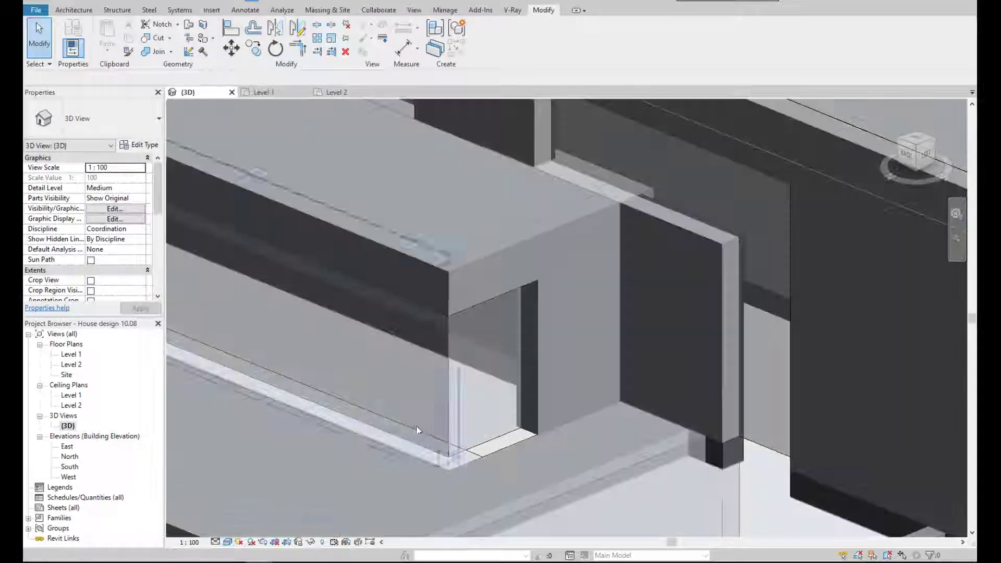
pyautogui.scroll(2, 443, 472)
pyautogui.moveTo(456, 467)
pyautogui.keyDown('shift'); pyautogui.mouseDown(button='middle')
pyautogui.moveTo(521, 466)
pyautogui.moveTo(408, 406)
pyautogui.mouseUp(button='middle'); pyautogui.keyUp('shift')
pyautogui.scroll(3, 521, 466)
pyautogui.scroll(-3, 562, 466)
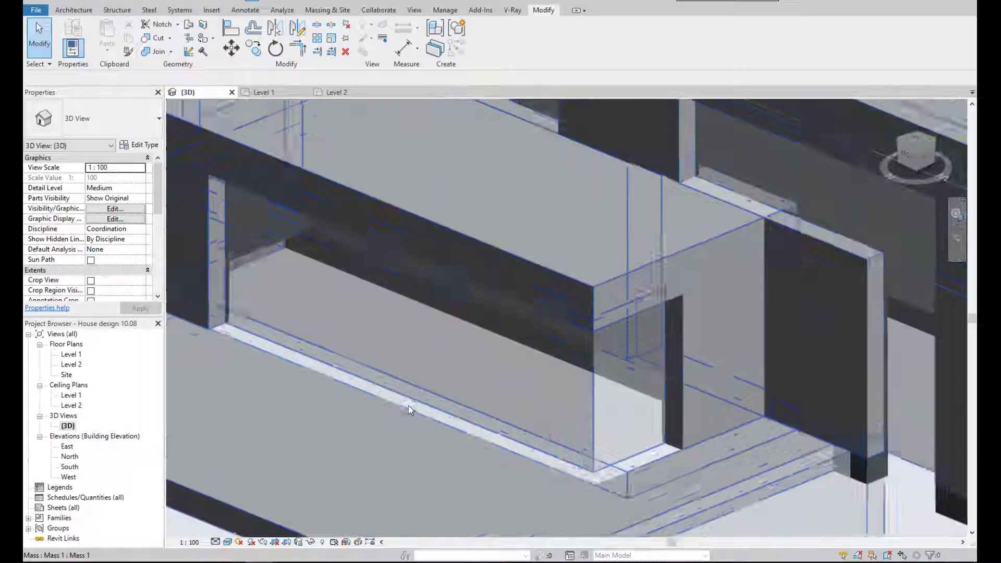
pyautogui.scroll(4, 220, 227)
# Step: Start the Wall tool, then cancel without placing any walls
pyautogui.click(74, 11)
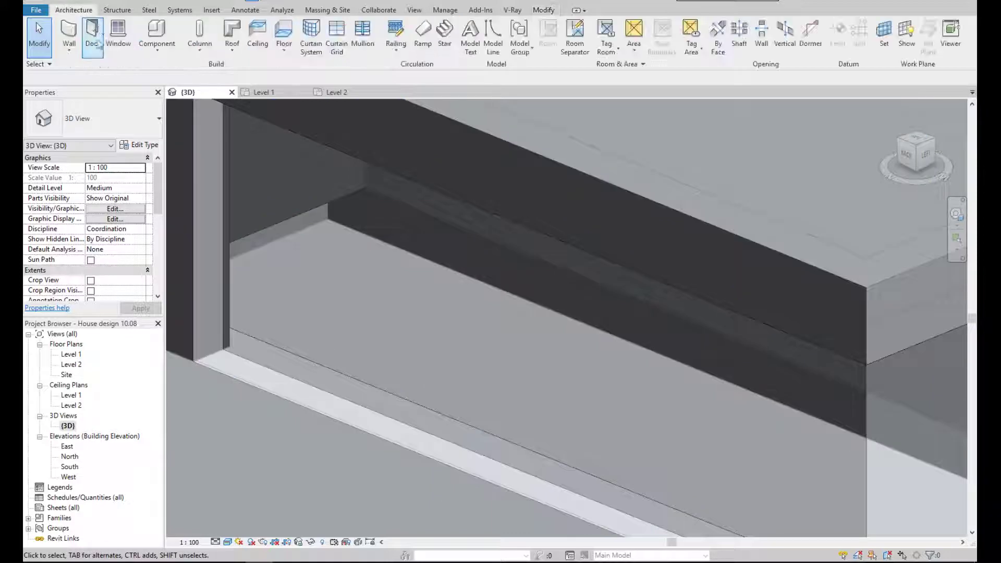
pyautogui.click(67, 54)
pyautogui.scroll(-3, 347, 389)
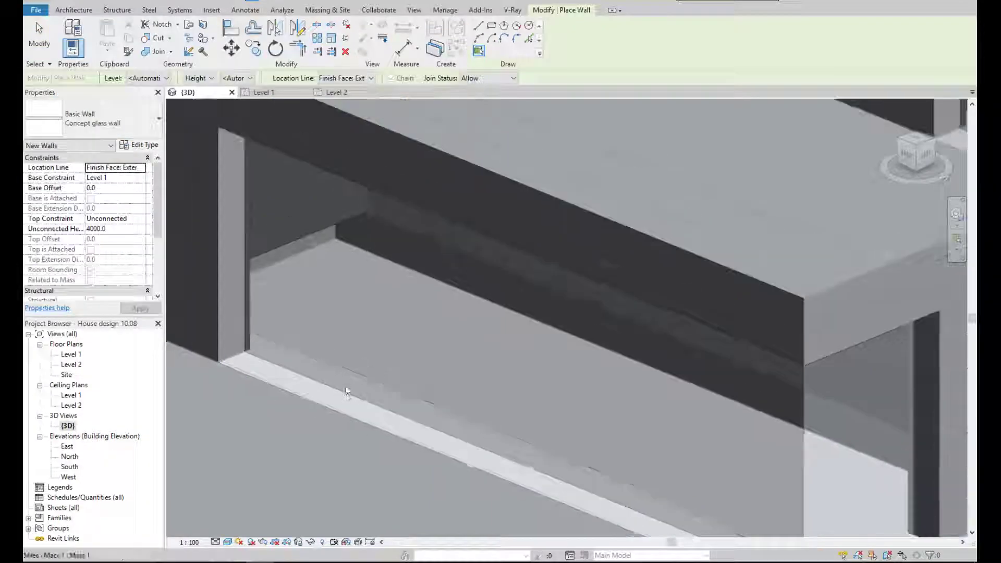
pyautogui.scroll(1, 598, 469)
pyautogui.scroll(1, 599, 470)
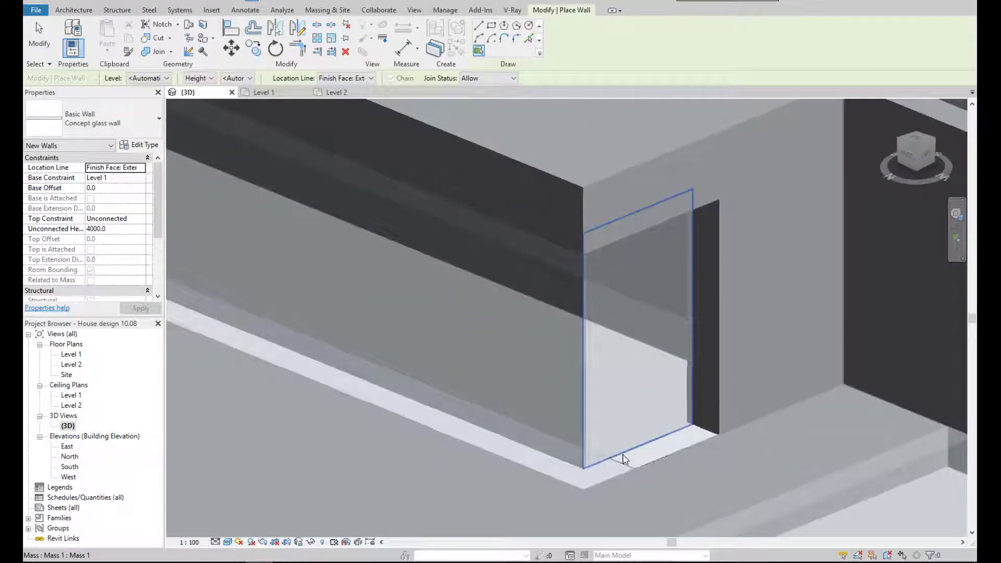
pyautogui.scroll(-3, 597, 409)
pyautogui.scroll(-2, 385, 320)
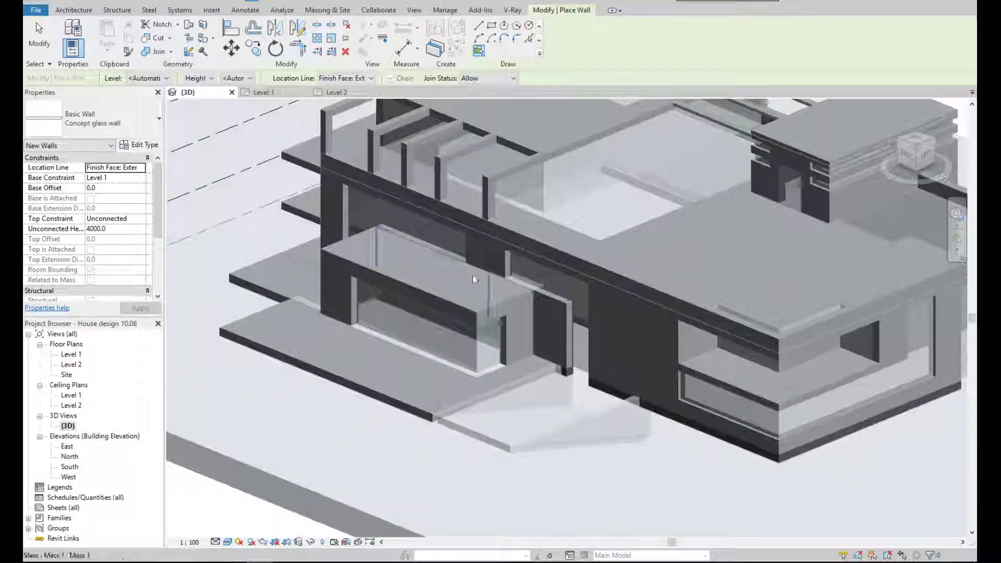
pyautogui.scroll(2, 471, 283)
pyautogui.press('Escape')
# Step: Place Concept glass Wall by Face on the lower opening's mass face
pyautogui.scroll(1, 482, 315)
pyautogui.scroll(3, 537, 254)
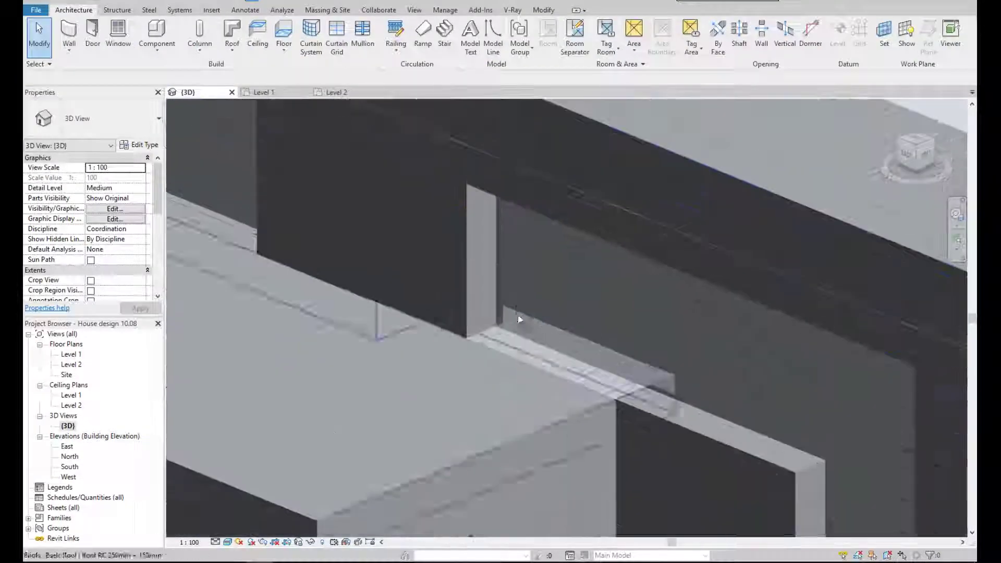
pyautogui.click(75, 53)
pyautogui.click(88, 114)
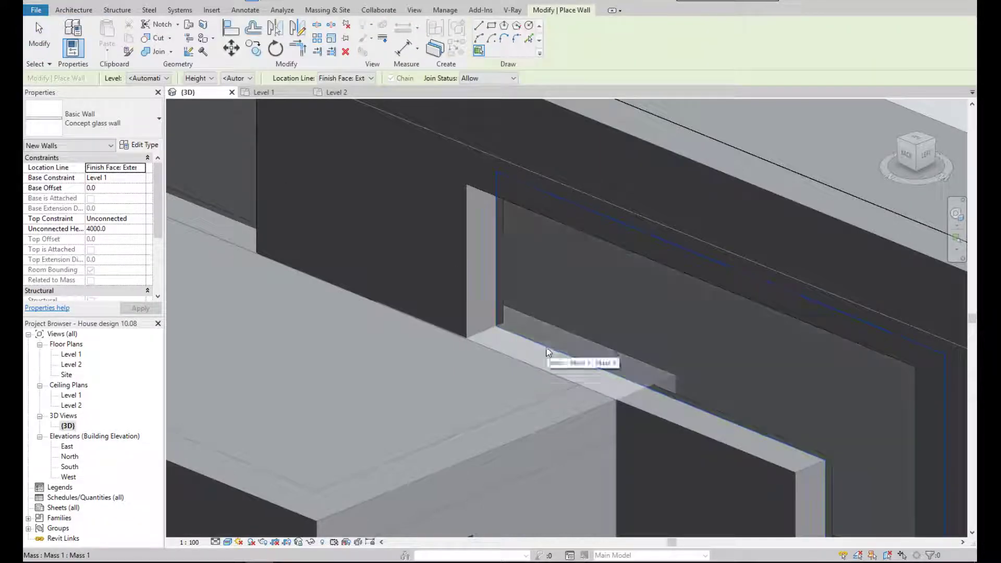
pyautogui.scroll(-3, 537, 339)
pyautogui.scroll(1, 421, 322)
pyautogui.scroll(1, 421, 322)
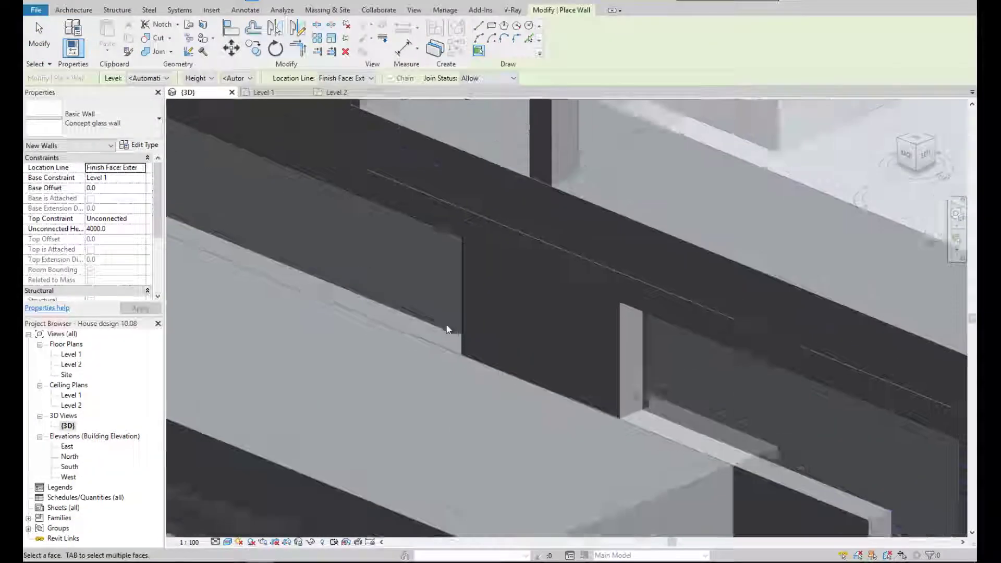
pyautogui.scroll(-3, 447, 328)
pyautogui.scroll(2, 418, 320)
pyautogui.click(410, 315)
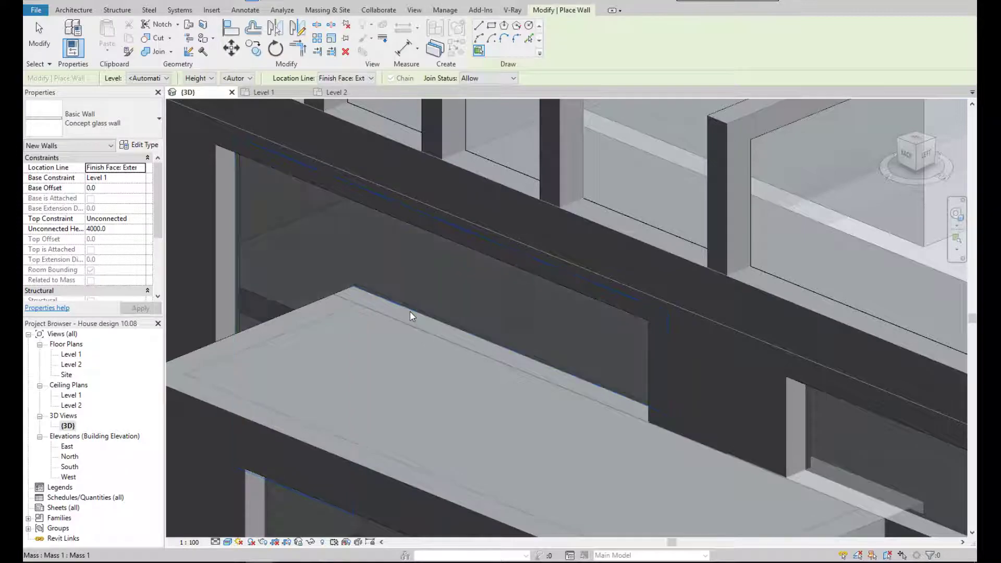
pyautogui.scroll(-4, 324, 242)
pyautogui.press('Escape')
pyautogui.press('Escape')
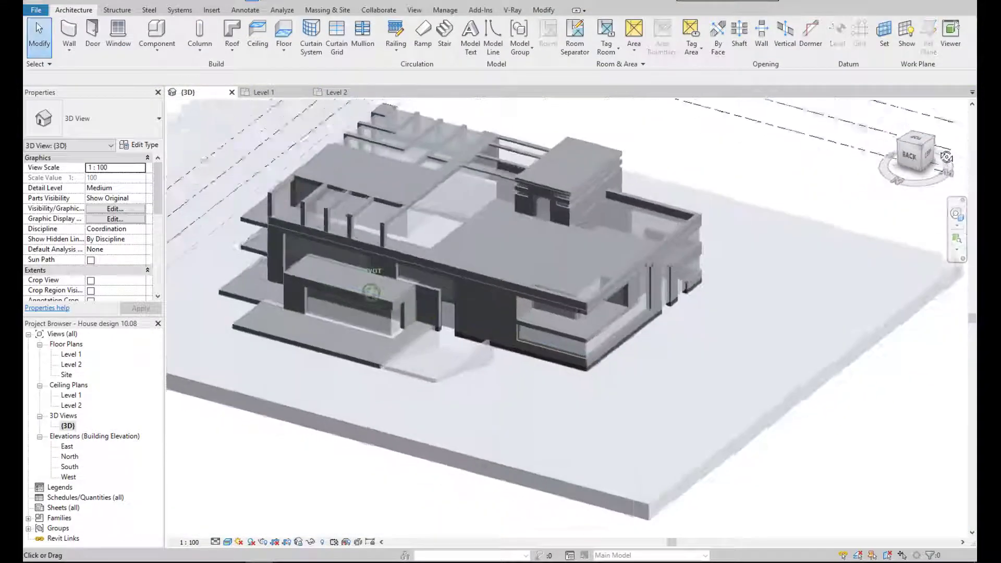
pyautogui.moveTo(914, 155); pyautogui.dragTo(957, 26)
pyautogui.keyDown('shift'); pyautogui.moveTo(371, 292); pyautogui.dragTo(371, 292, button='middle'); pyautogui.keyUp('shift')
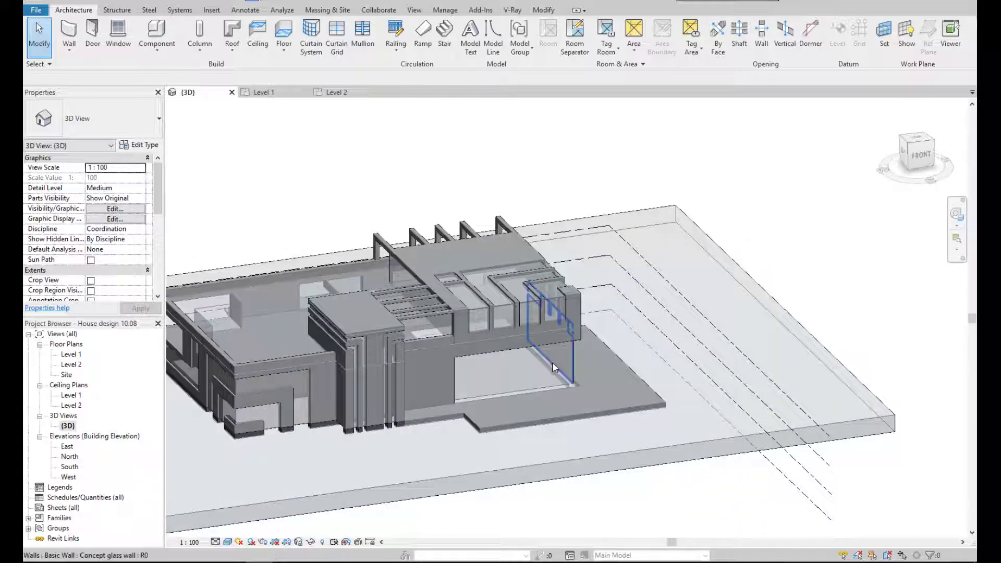
pyautogui.scroll(5, 602, 387)
pyautogui.scroll(-2, 636, 387)
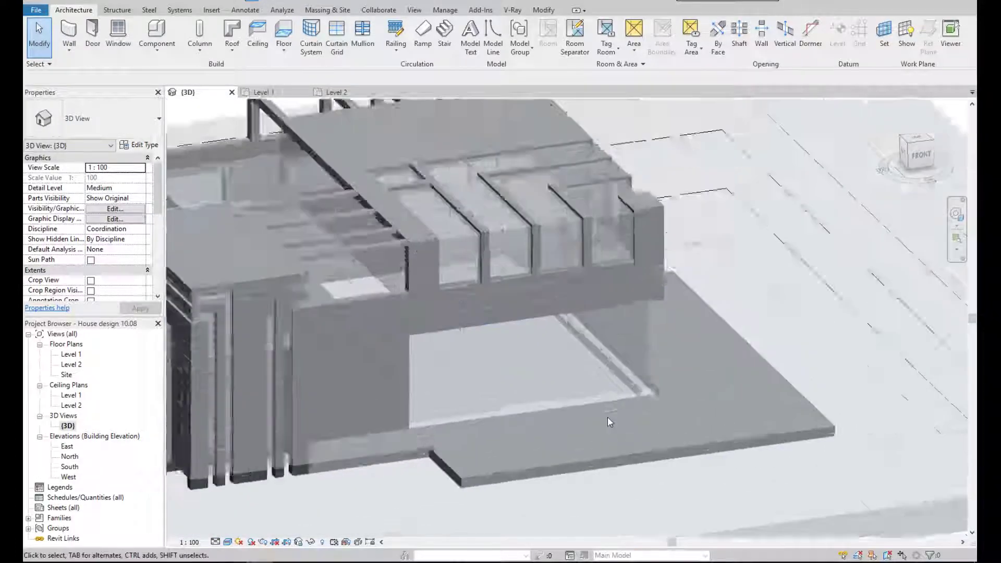
pyautogui.scroll(3, 609, 417)
pyautogui.scroll(1, 650, 390)
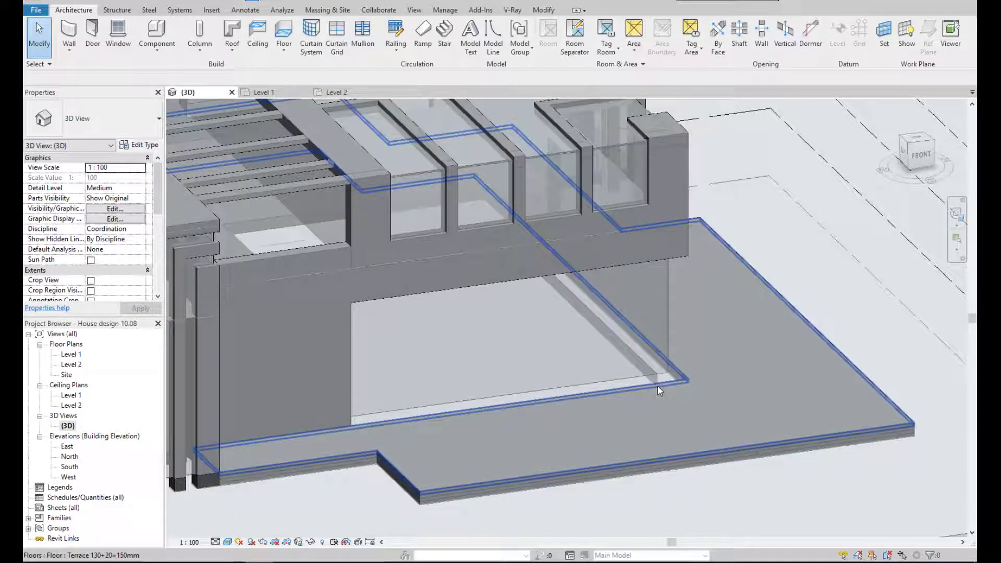
pyautogui.scroll(3, 658, 386)
pyautogui.scroll(-2, 662, 387)
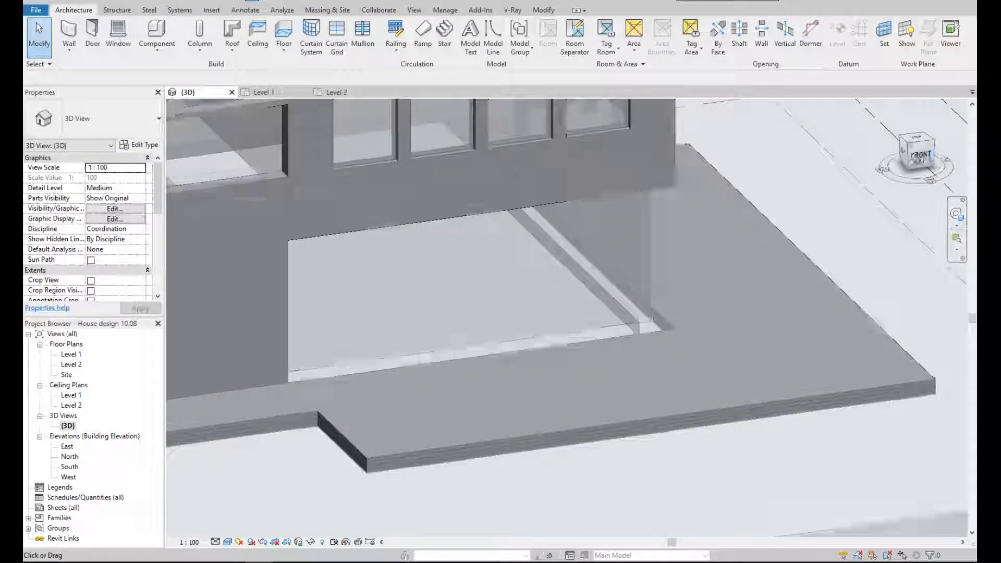
pyautogui.click(919, 157)
# Step: In the Level 1 plan, review the Floor level 2 type's layer build-up
pyautogui.doubleClick(71, 355)
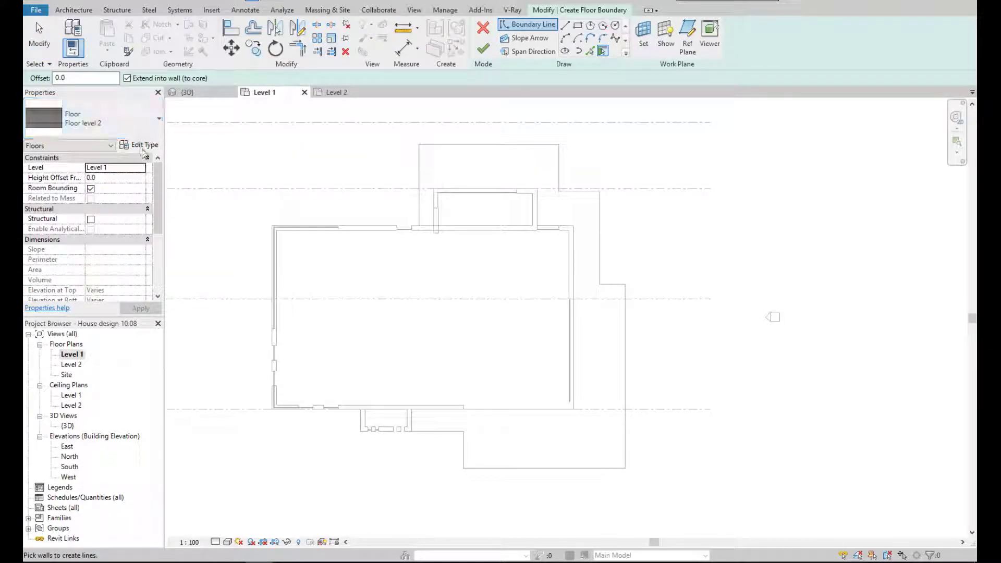
pyautogui.click(146, 147)
pyautogui.click(652, 273)
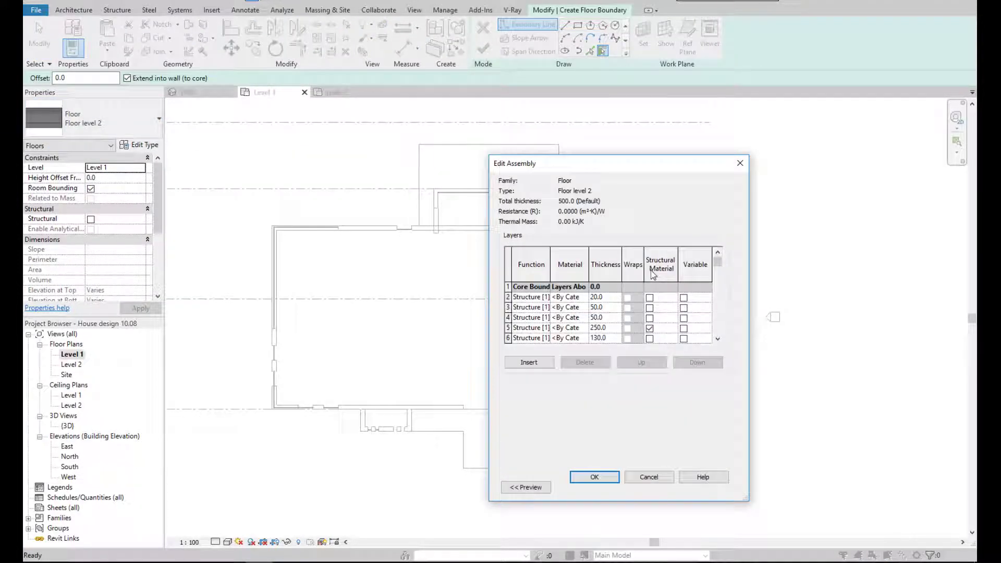
pyautogui.click(584, 475)
pyautogui.scroll(1, 591, 263)
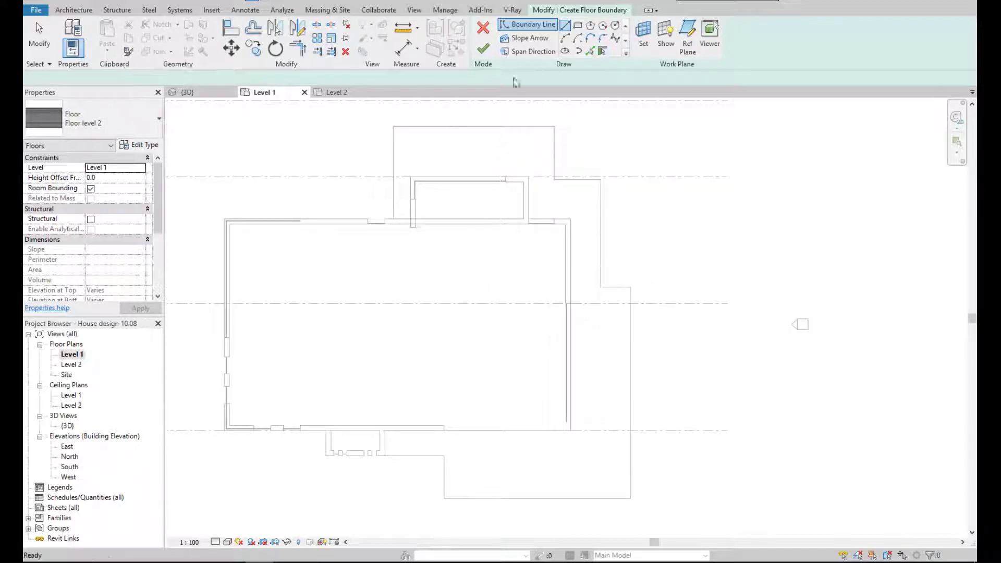
pyautogui.scroll(3, 224, 214)
pyautogui.scroll(2, 228, 227)
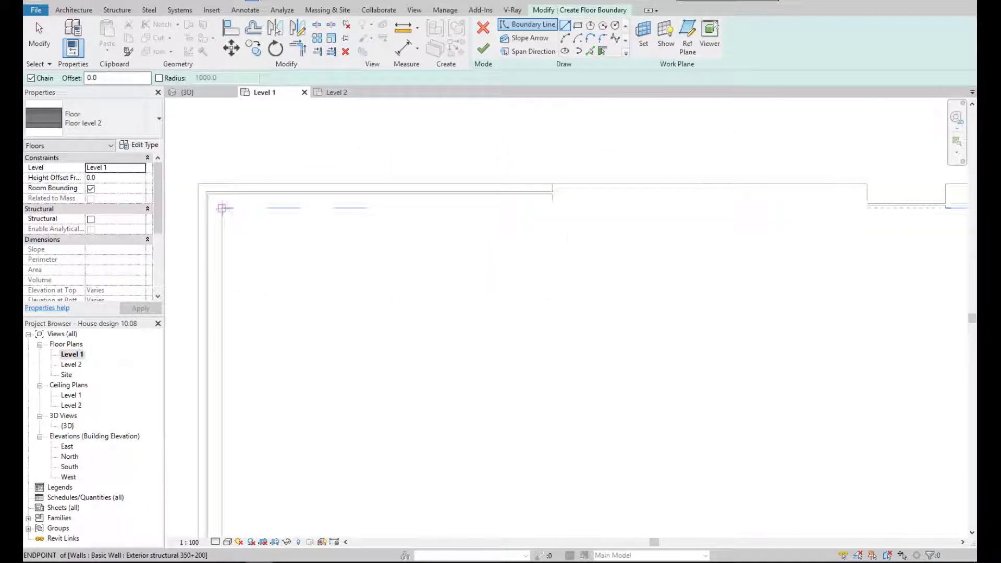
# Step: Sketch floor boundary lines along the top and side wall corners of the main block
pyautogui.click(222, 208)
pyautogui.scroll(-1, 268, 222)
pyautogui.scroll(-1, 647, 228)
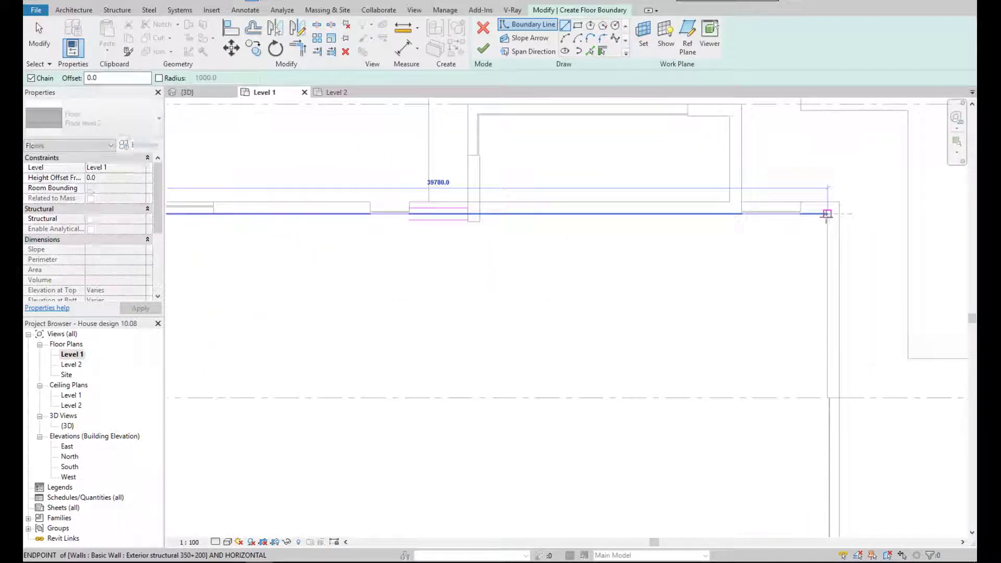
pyautogui.click(827, 213)
pyautogui.scroll(-1, 639, 248)
pyautogui.scroll(2, 656, 390)
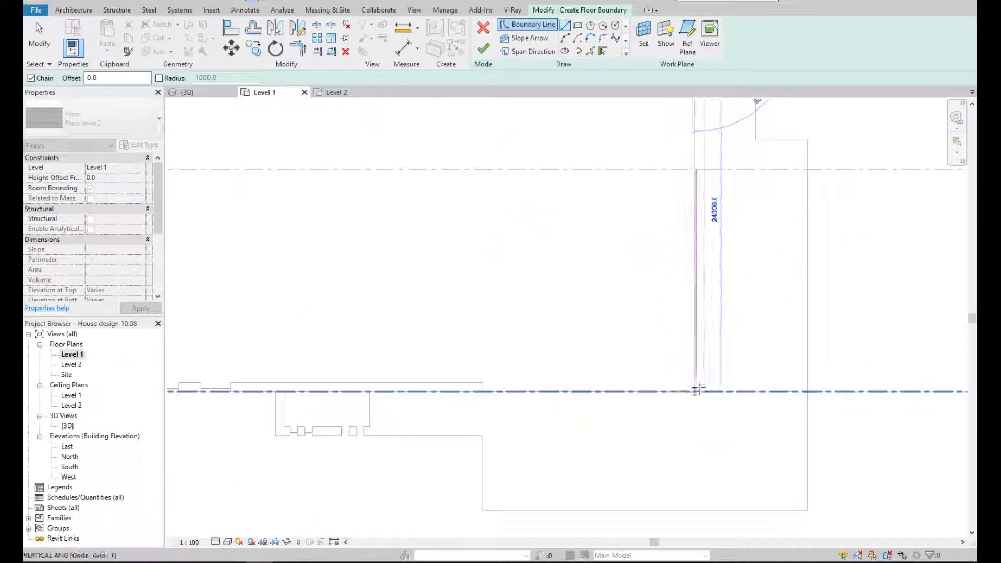
pyautogui.click(695, 383)
pyautogui.scroll(-2, 695, 383)
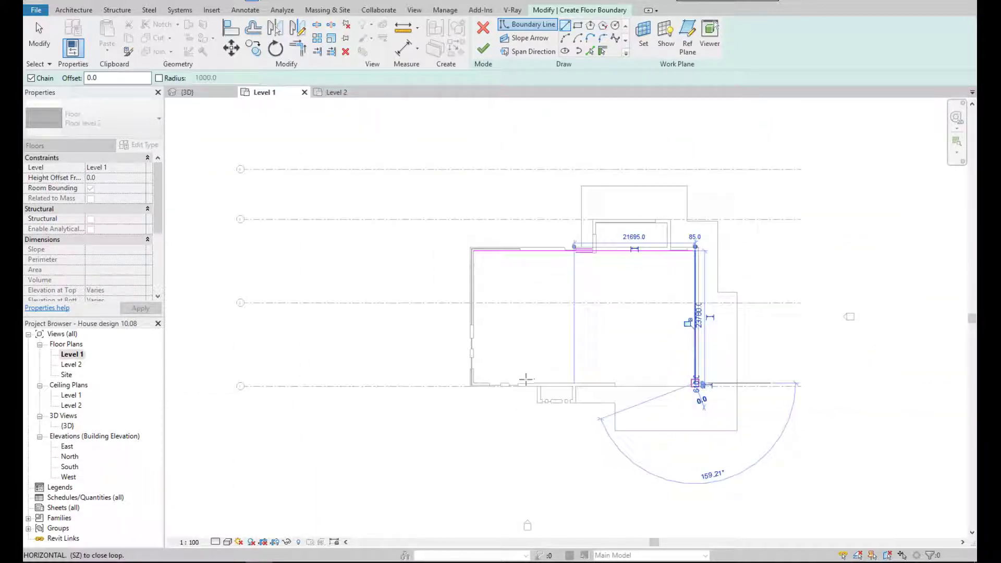
pyautogui.scroll(2, 527, 379)
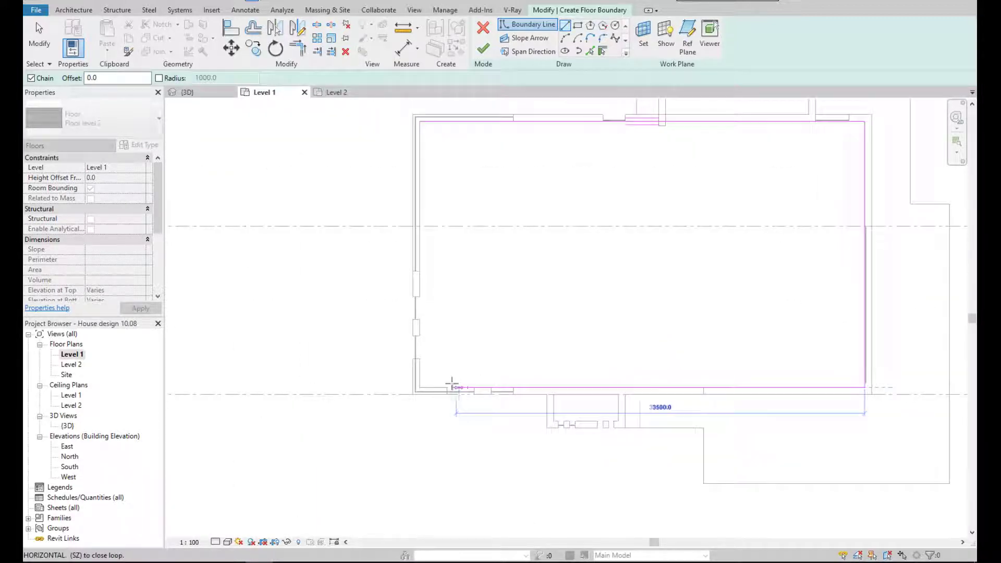
pyautogui.click(419, 122)
pyautogui.scroll(-2, 373, 313)
pyautogui.scroll(2, 519, 354)
pyautogui.scroll(2, 436, 351)
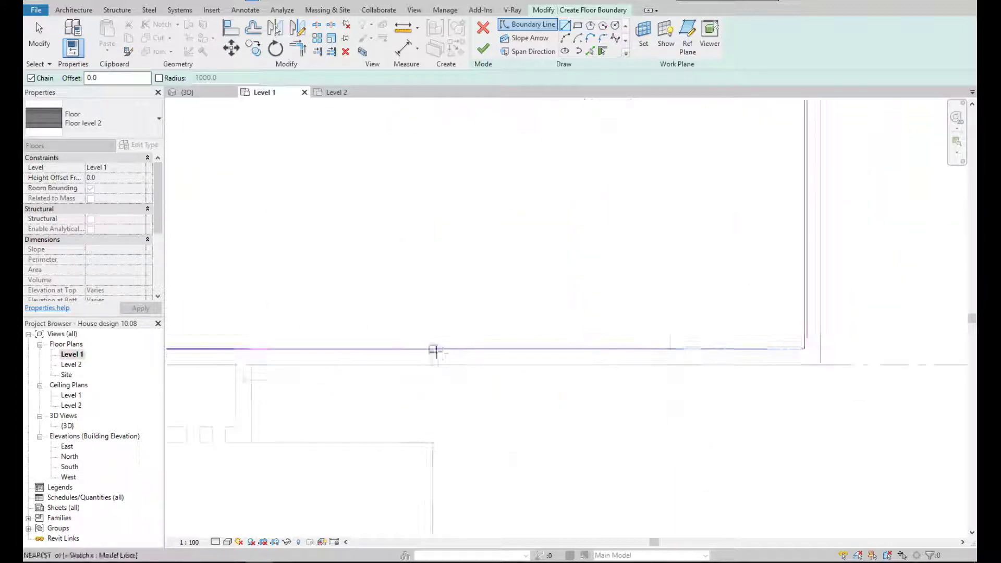
pyautogui.scroll(2, 433, 350)
# Step: Add the bottom and vertical boundary segments to close the sketch loop
pyautogui.click(431, 379)
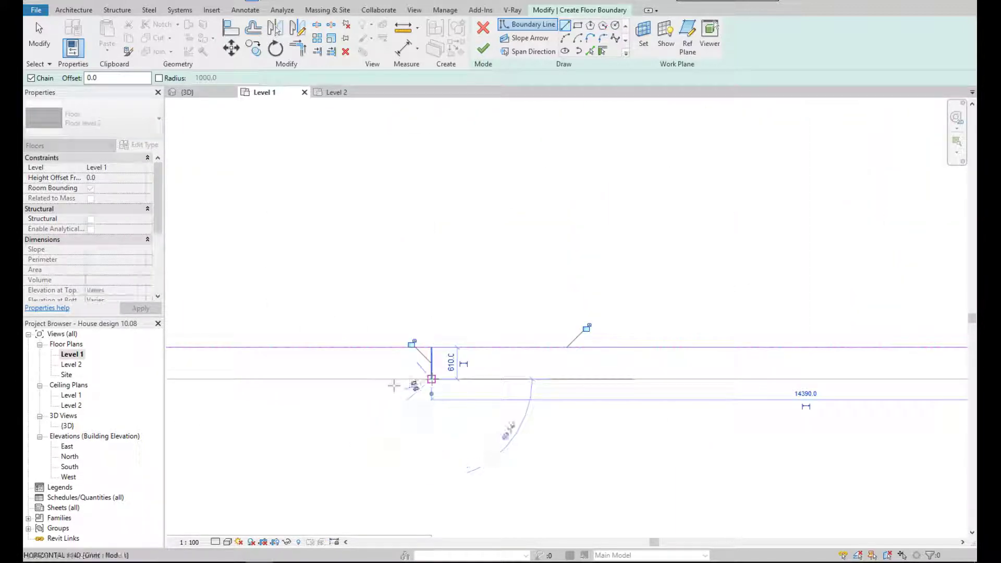
pyautogui.scroll(-2, 490, 391)
pyautogui.scroll(2, 649, 389)
pyautogui.click(646, 389)
pyautogui.scroll(-2, 645, 389)
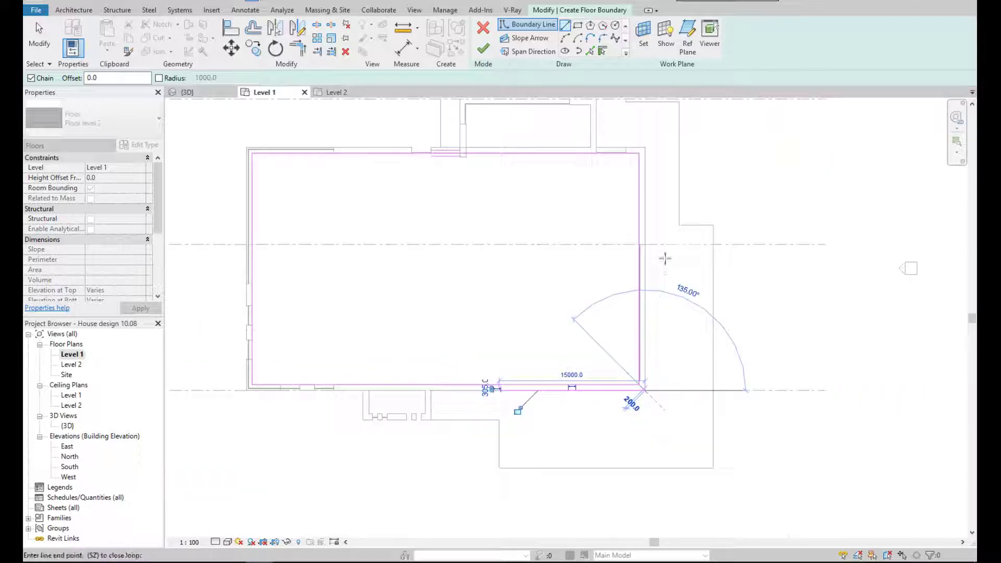
pyautogui.scroll(2, 664, 257)
pyautogui.click(633, 227)
pyautogui.scroll(-2, 633, 227)
pyautogui.scroll(2, 608, 253)
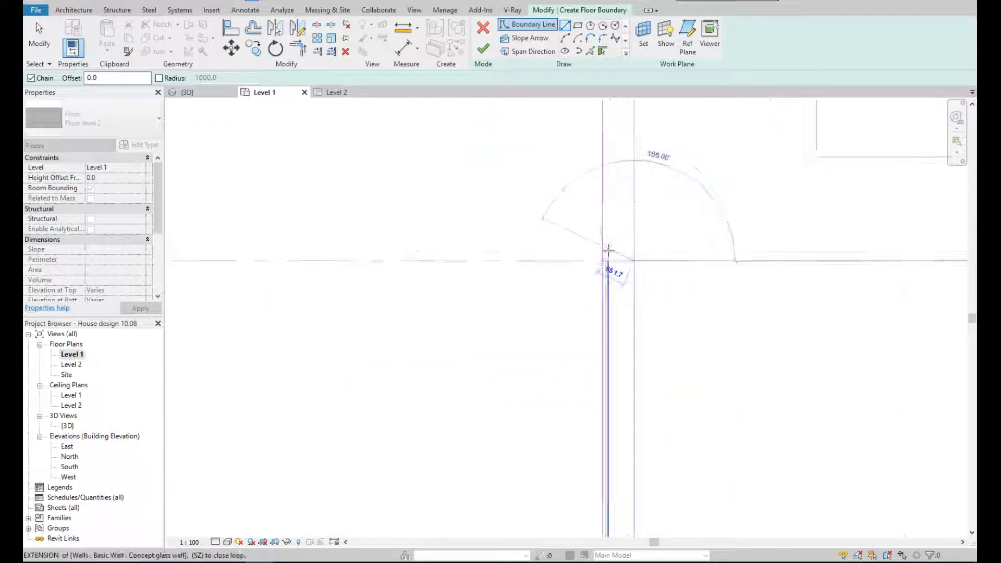
pyautogui.click(602, 261)
pyautogui.scroll(-3, 602, 260)
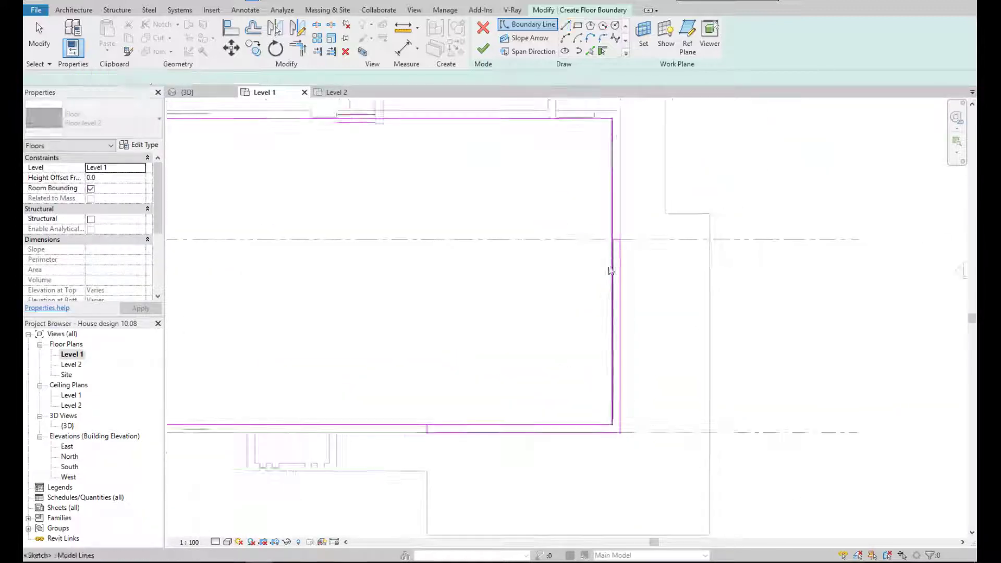
# Step: Tidy the boundary corners with Trim/Extend to Corner
pyautogui.click(303, 54)
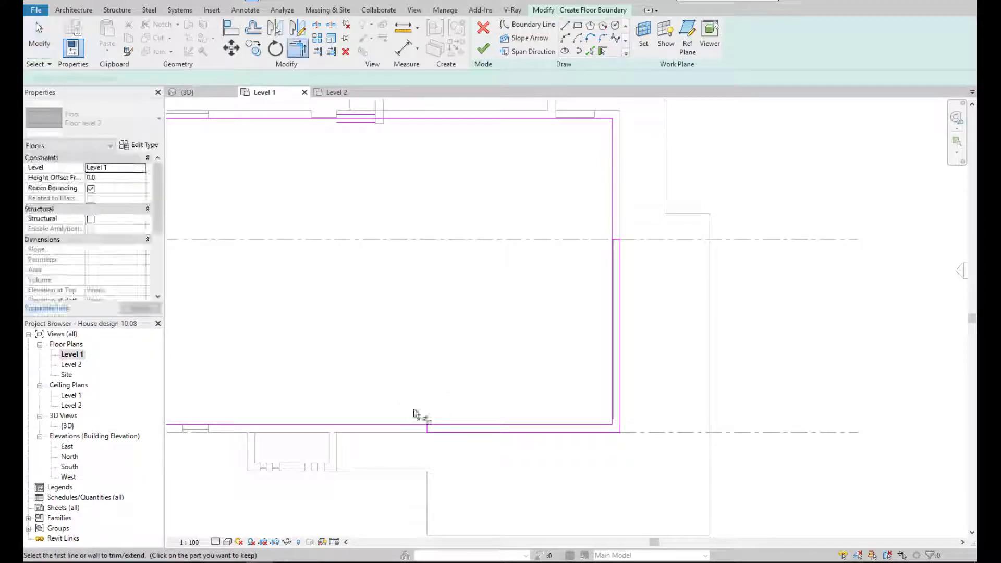
pyautogui.scroll(-2, 571, 378)
pyautogui.scroll(3, 621, 268)
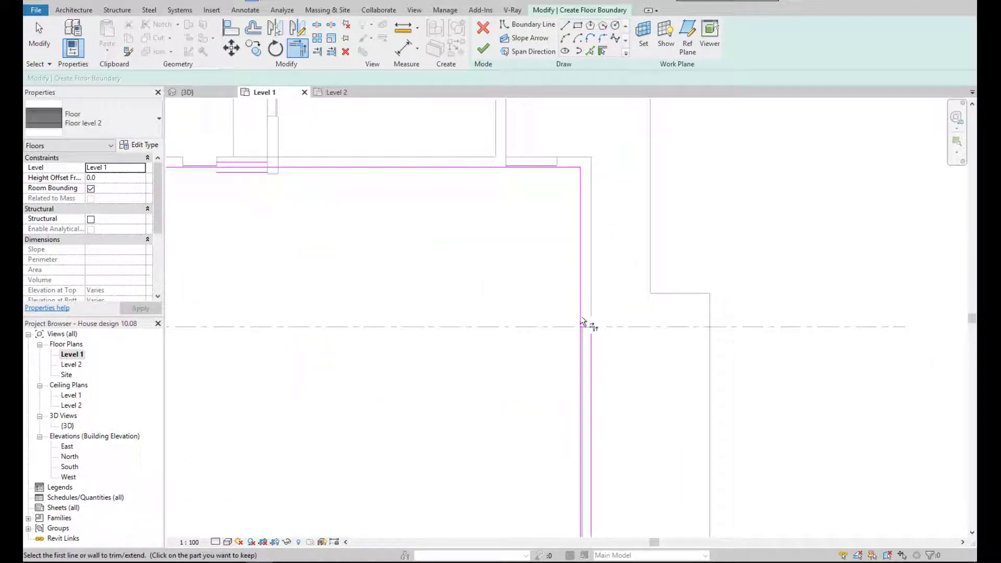
pyautogui.scroll(-3, 591, 327)
# Step: Finish the floor sketch and orbit around the house in the 3D view
pyautogui.click(483, 48)
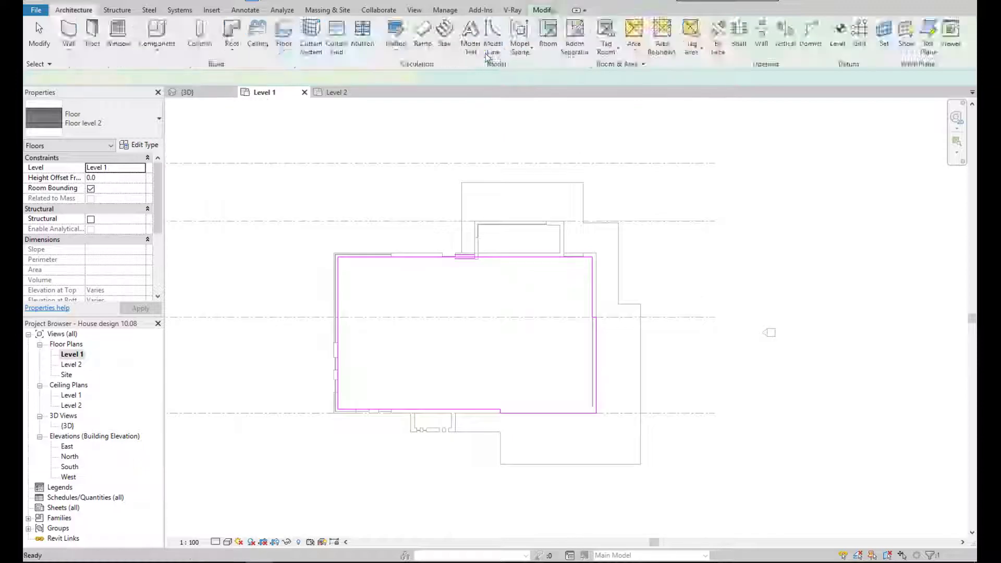
pyautogui.doubleClick(70, 426)
pyautogui.scroll(-3, 290, 365)
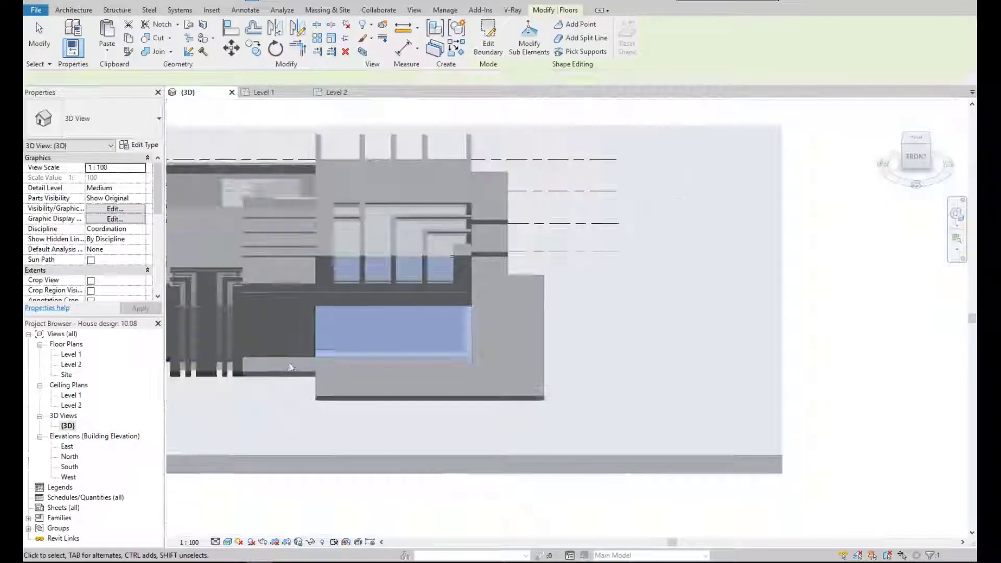
pyautogui.scroll(5, 433, 329)
pyautogui.scroll(3, 558, 334)
pyautogui.scroll(-4, 559, 336)
pyautogui.keyDown('shift'); pyautogui.moveTo(559, 335); pyautogui.dragTo(472, 309, button='middle'); pyautogui.keyUp('shift')
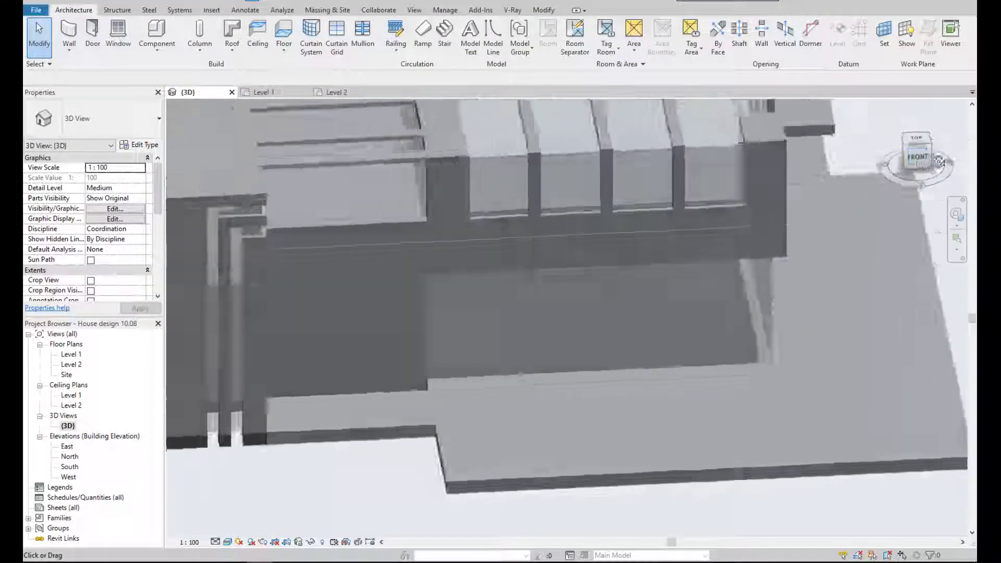
pyautogui.scroll(-4, 470, 318)
pyautogui.scroll(4, 464, 328)
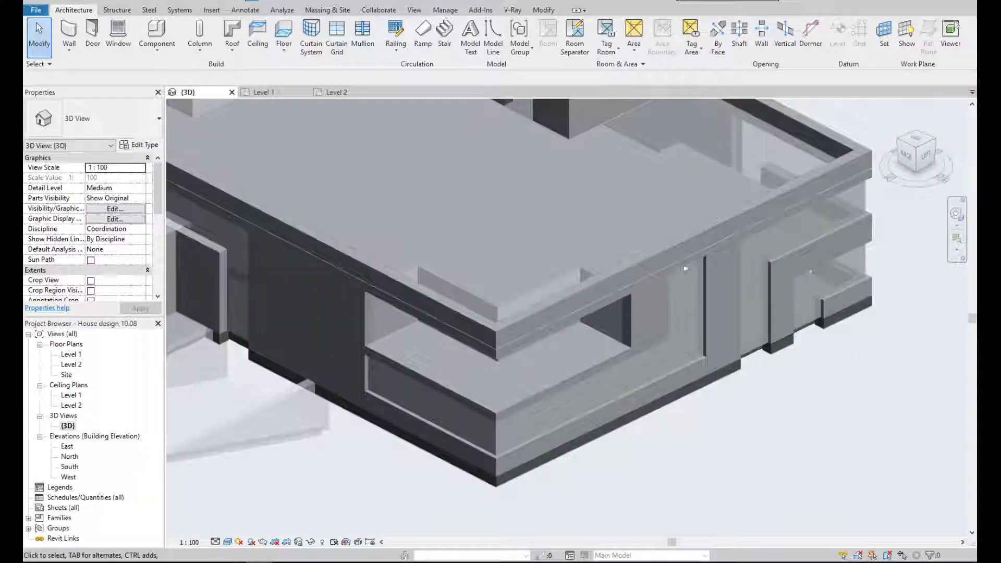
pyautogui.scroll(-3, 456, 342)
pyautogui.scroll(4, 447, 354)
pyautogui.scroll(2, 446, 352)
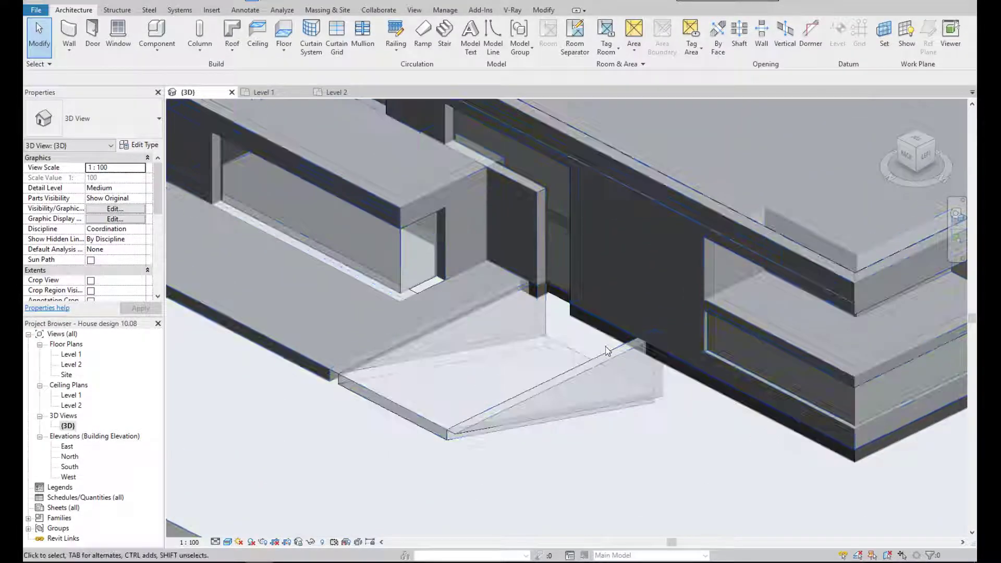
pyautogui.scroll(-3, 593, 347)
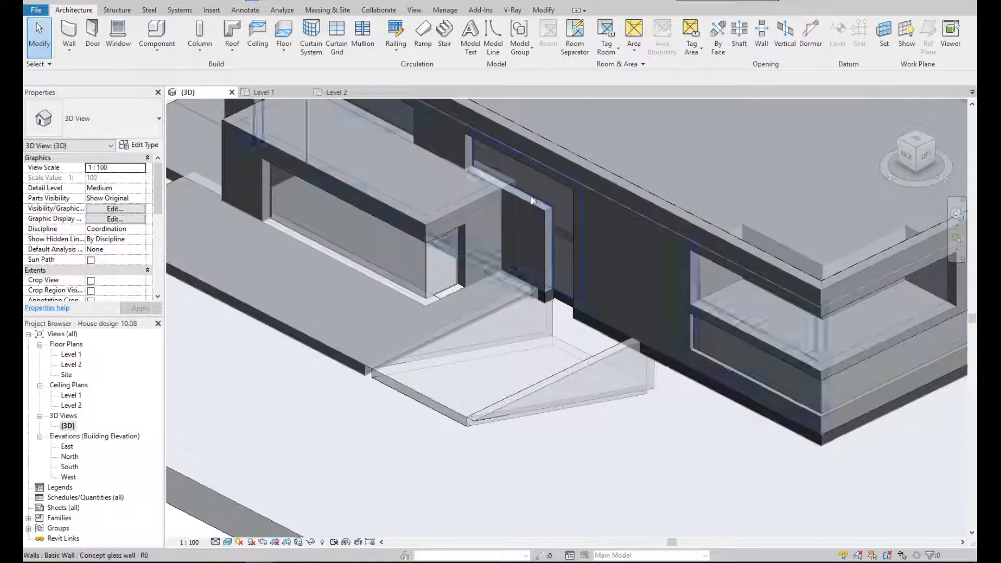
pyautogui.scroll(3, 536, 291)
pyautogui.scroll(-3, 513, 380)
pyautogui.scroll(1, 447, 335)
pyautogui.scroll(2, 309, 318)
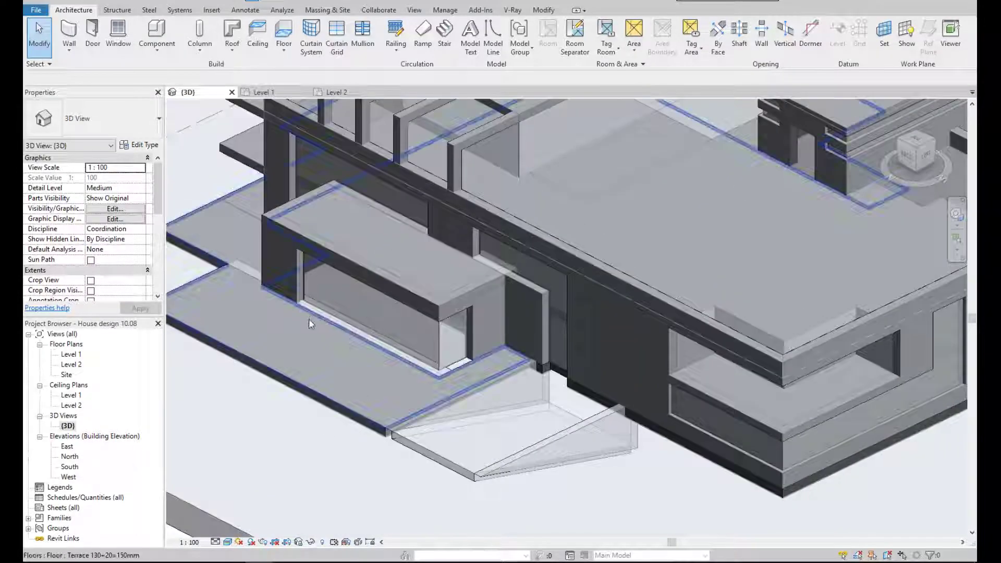
pyautogui.scroll(2, 332, 320)
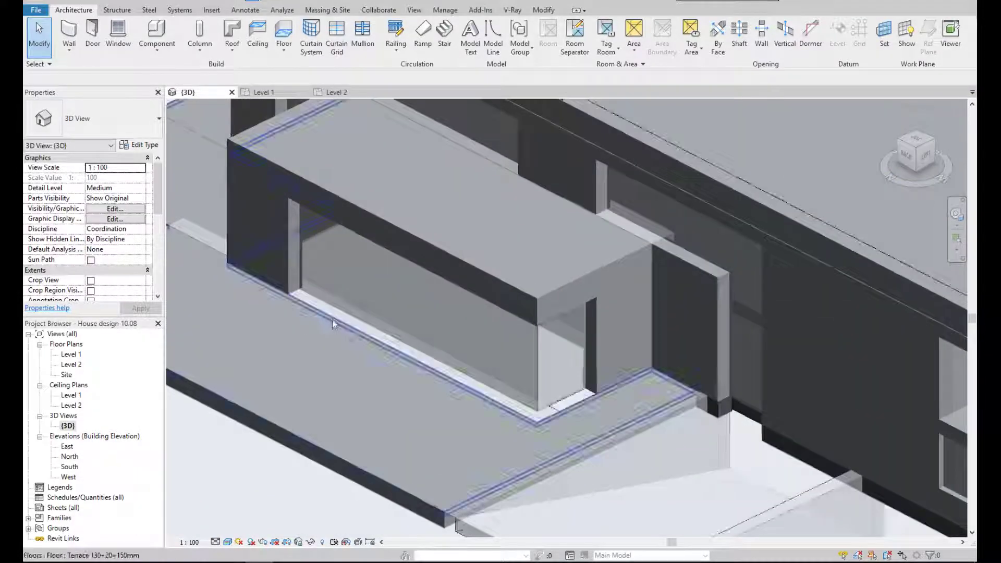
# Step: Check Mass 1, turn to the left-front corner, and reopen the floor's boundary
pyautogui.click(365, 310)
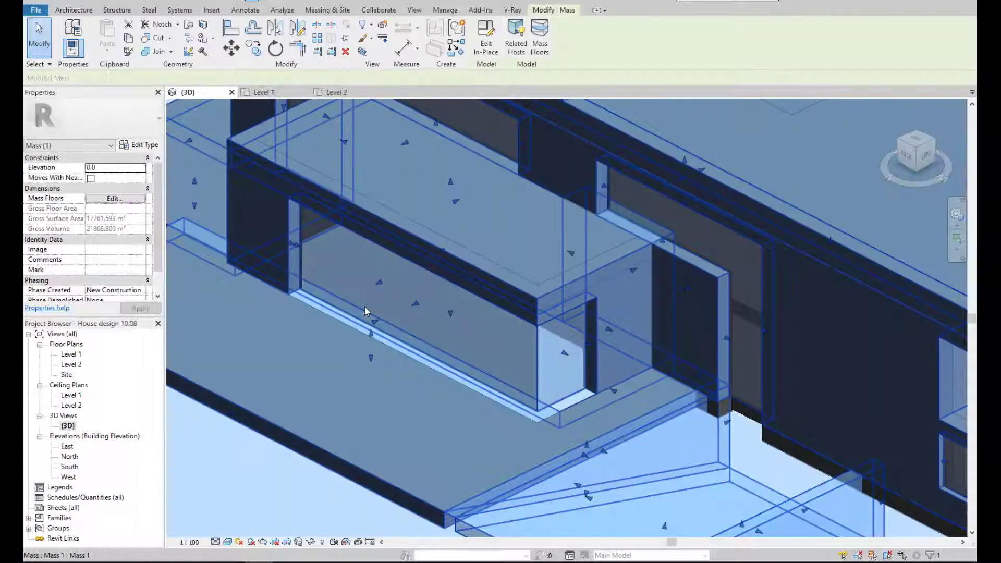
pyautogui.press('Escape')
pyautogui.scroll(-10, 424, 350)
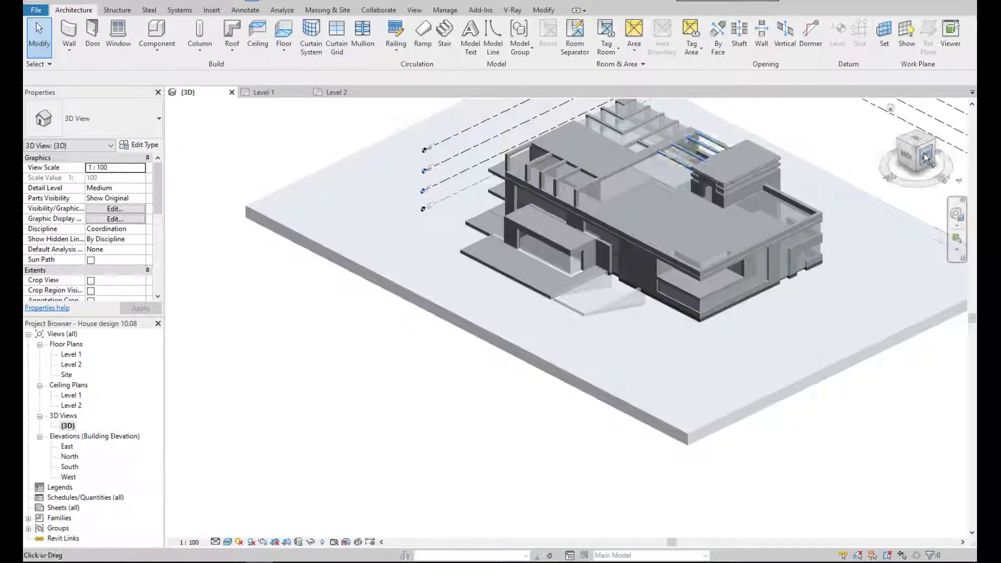
pyautogui.click(926, 158)
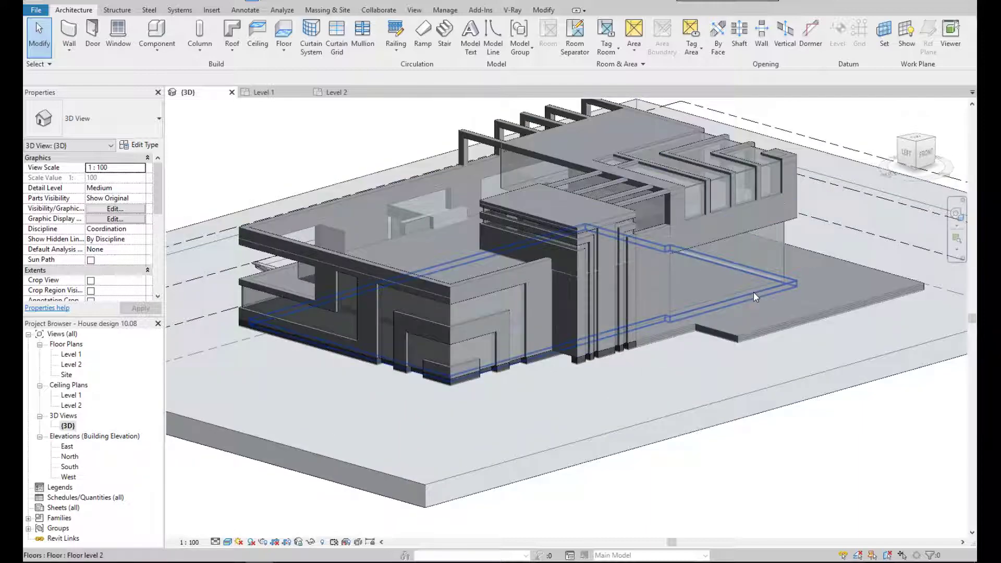
pyautogui.doubleClick(754, 292)
# Step: View the floor from the top in wireframe style
pyautogui.click(920, 139)
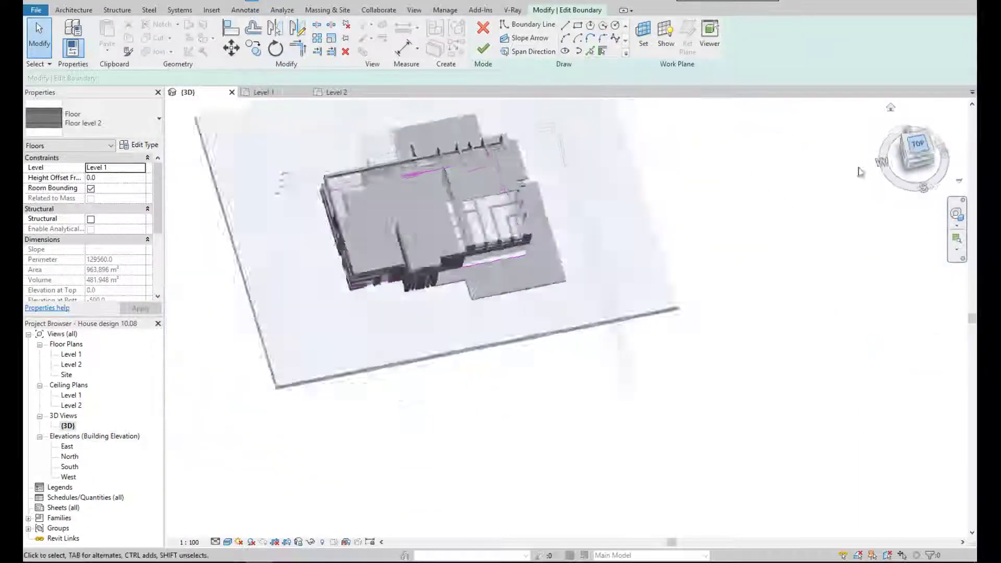
pyautogui.click(232, 542)
pyautogui.click(263, 475)
pyautogui.scroll(2, 493, 201)
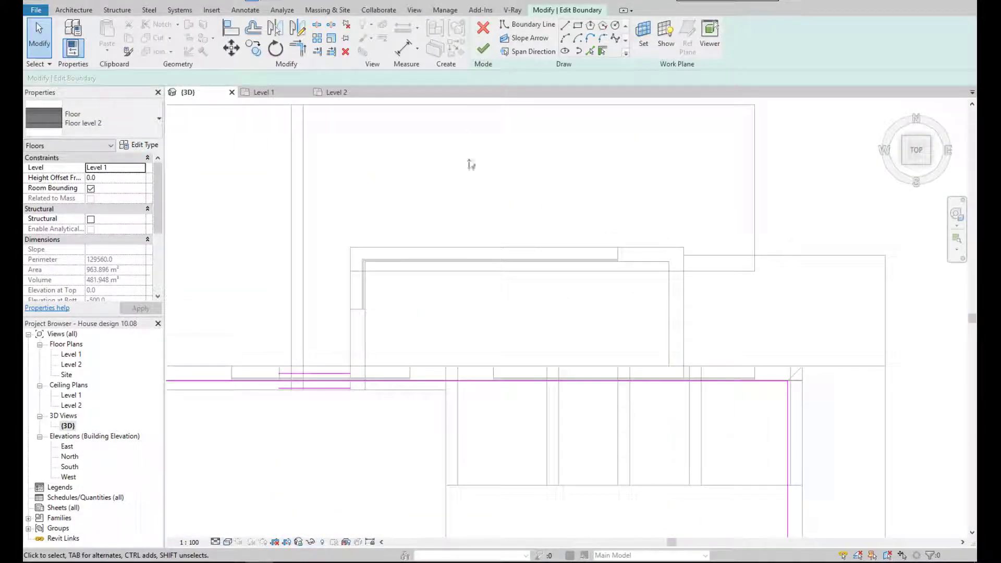
# Step: Draw a vertical boundary line from the wall intersection to the bottom wall
pyautogui.click(528, 25)
pyautogui.scroll(3, 380, 409)
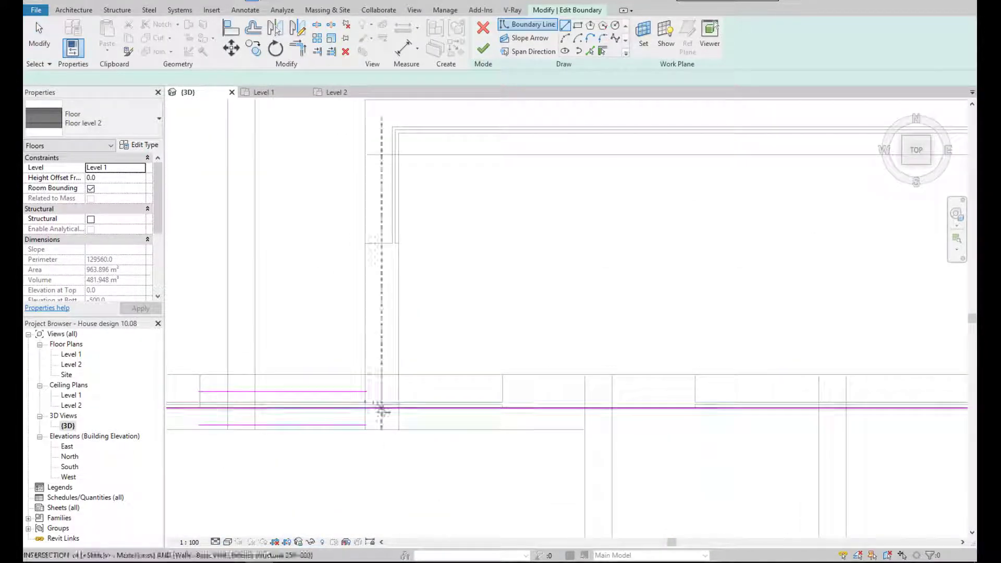
pyautogui.click(398, 408)
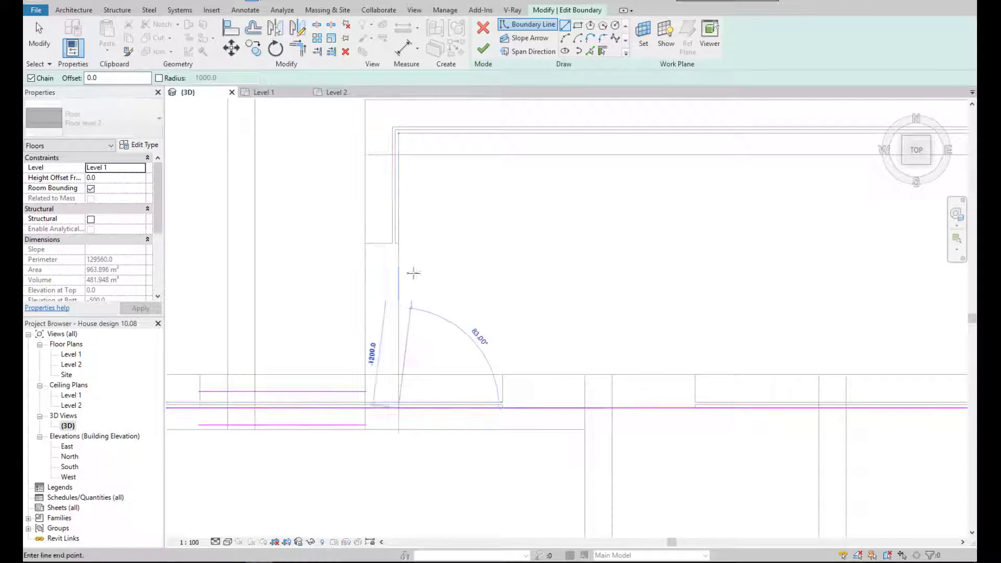
pyautogui.moveTo(399, 134); pyautogui.dragTo(553, 290, button='middle')
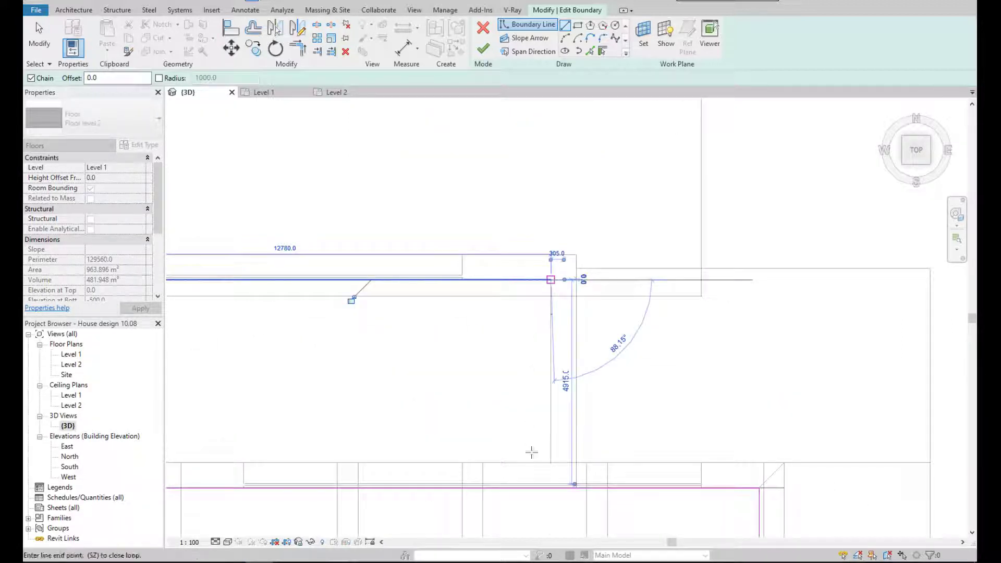
pyautogui.click(551, 486)
pyautogui.press('Escape')
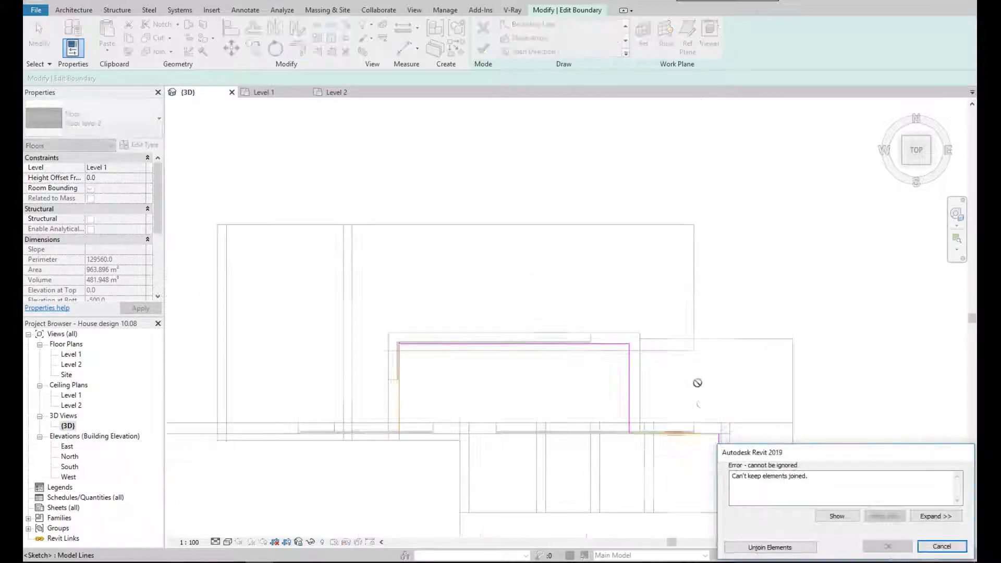
pyautogui.click(787, 548)
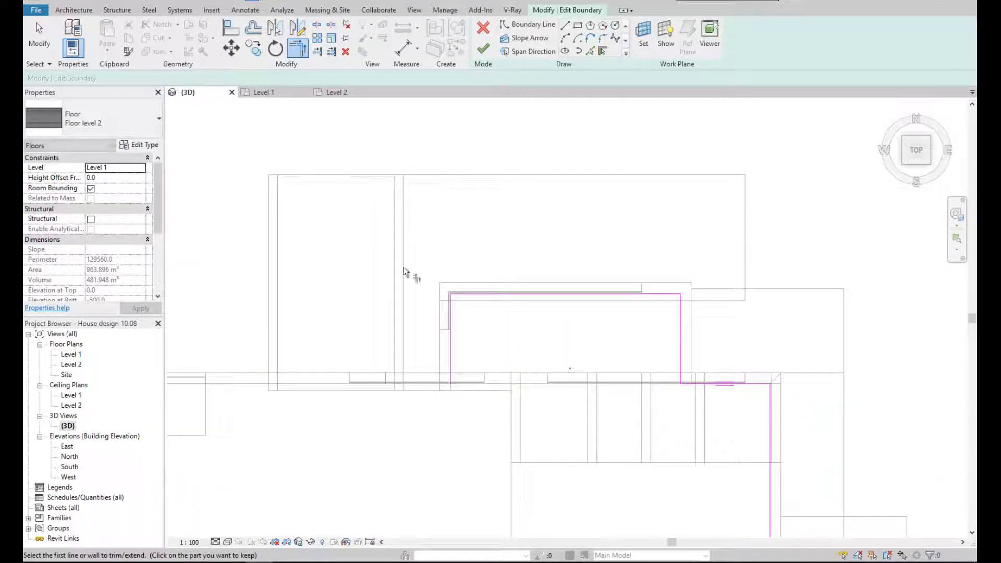
# Step: Split the boundary line at a new point and apply the edited floor outline
pyautogui.click(99, 2)
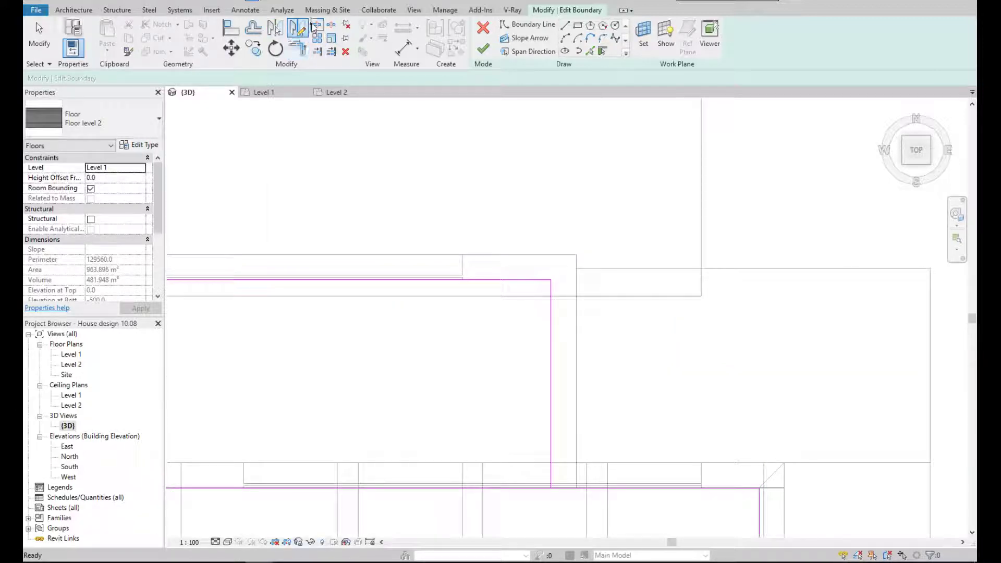
pyautogui.scroll(-2, 600, 282)
pyautogui.scroll(3, 444, 362)
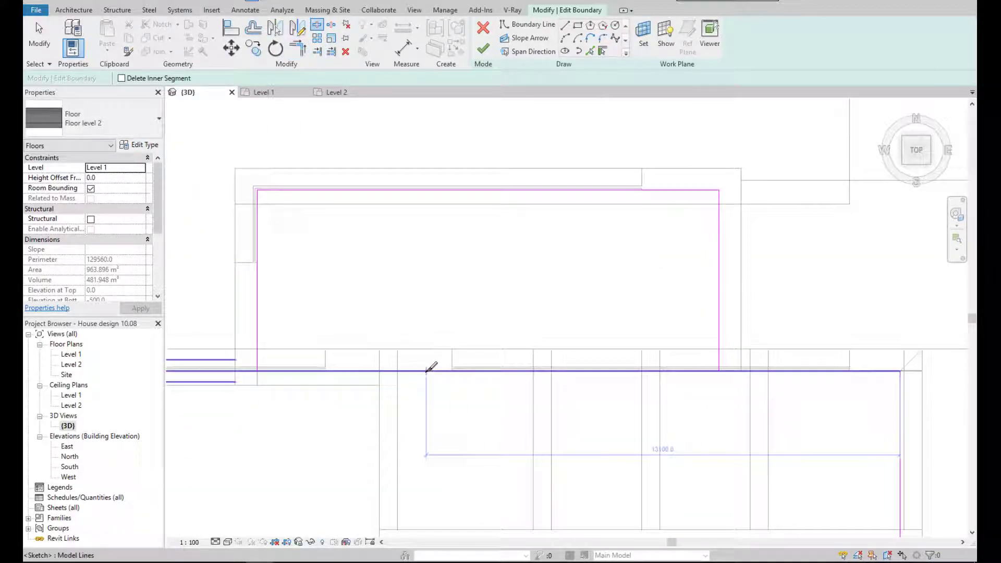
pyautogui.click(432, 367)
pyautogui.scroll(-2, 443, 261)
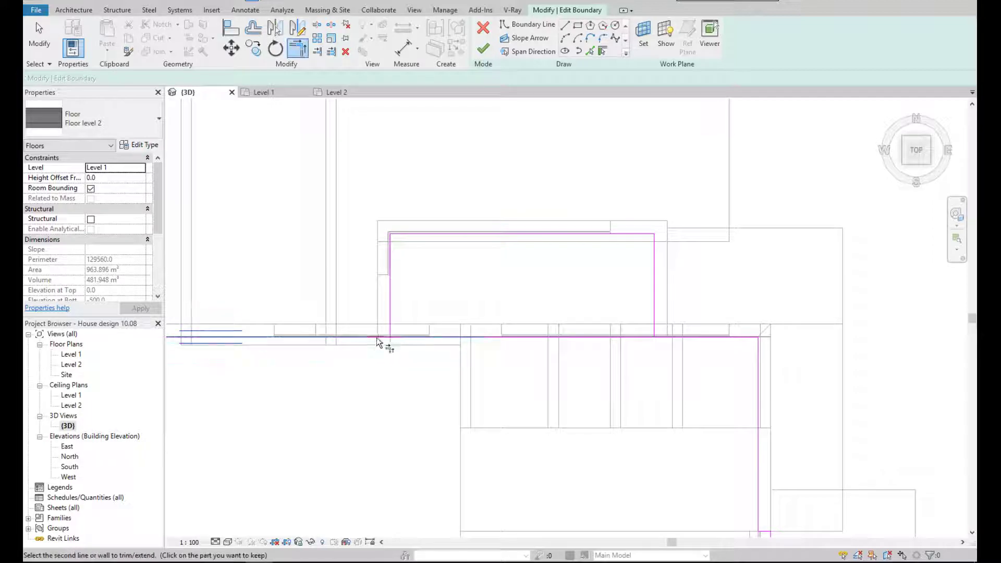
pyautogui.scroll(-2, 631, 309)
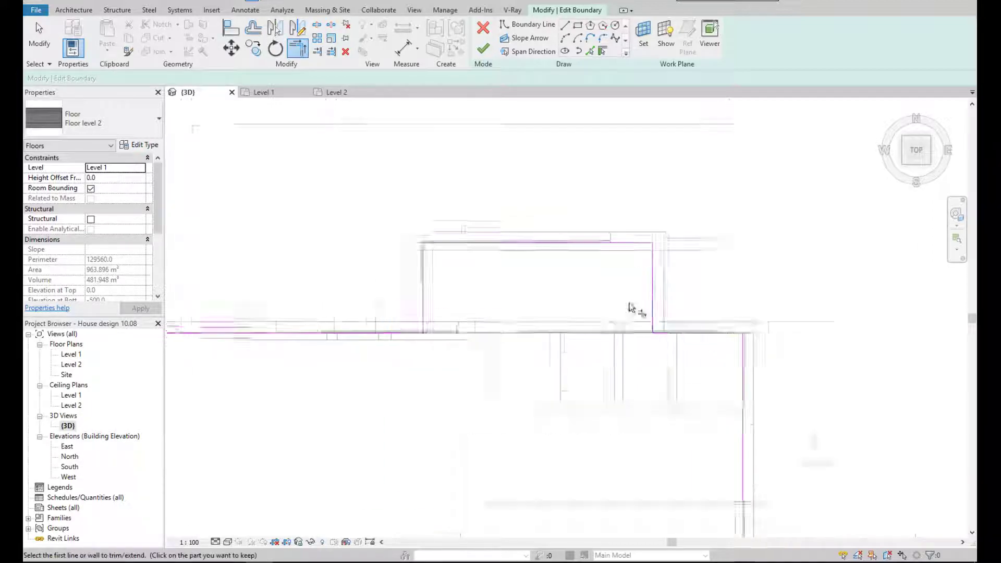
pyautogui.scroll(-3, 547, 339)
pyautogui.click(482, 48)
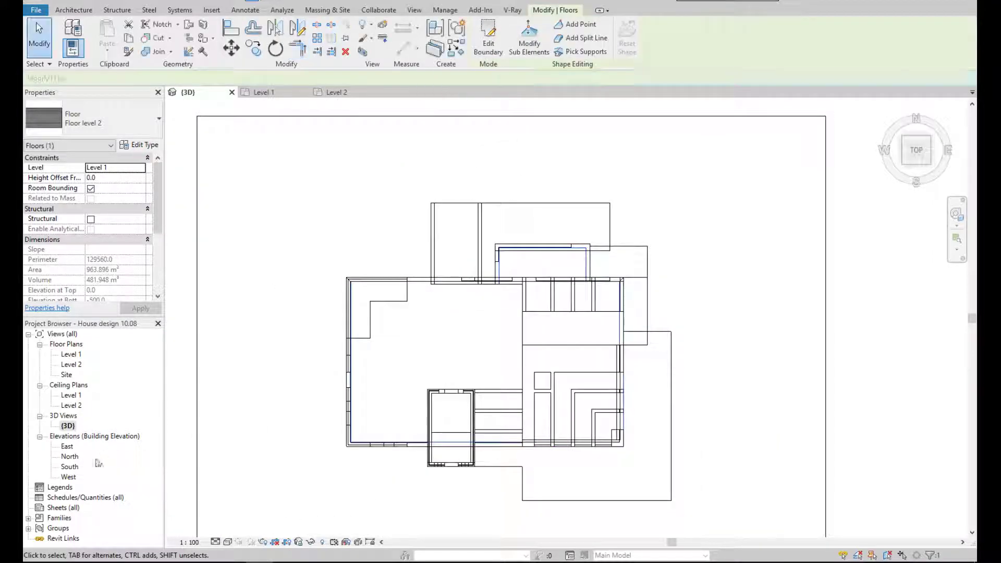
# Step: Turn the 3D view to an isometric corner and switch the visual style to Shaded
pyautogui.click(911, 163)
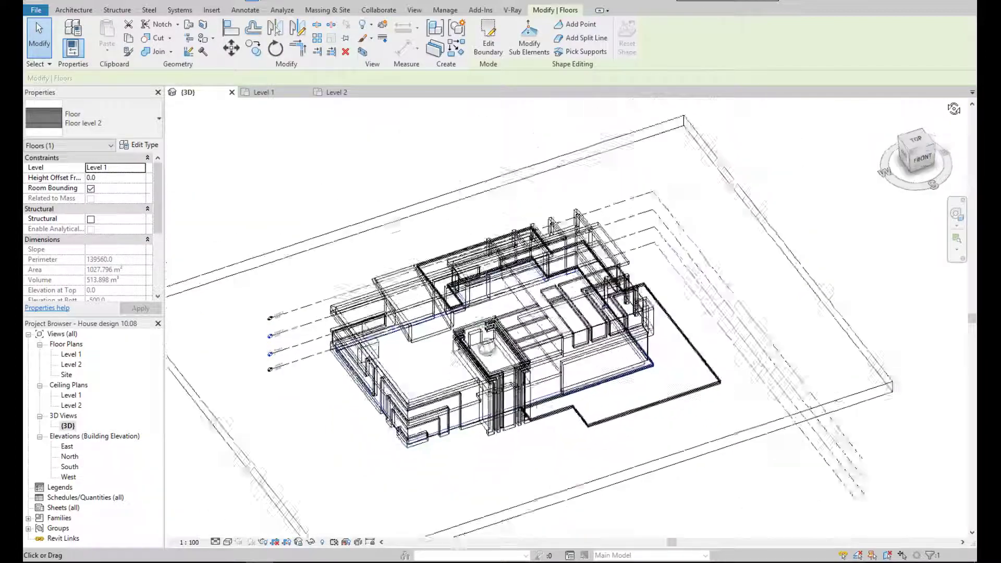
pyautogui.click(228, 543)
pyautogui.click(250, 514)
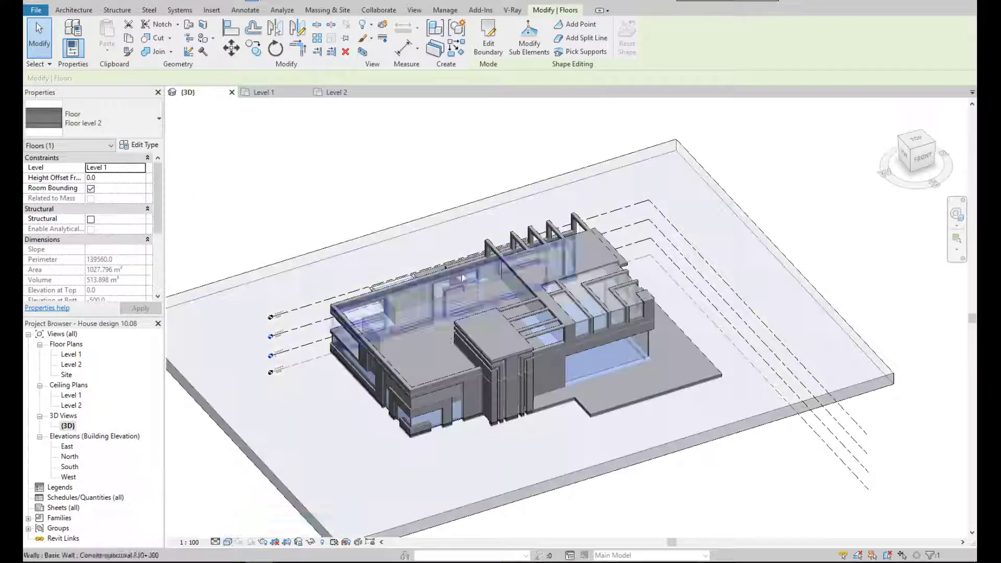
pyautogui.scroll(3, 697, 352)
pyautogui.scroll(-2, 698, 351)
pyautogui.scroll(3, 754, 393)
pyautogui.scroll(4, 755, 355)
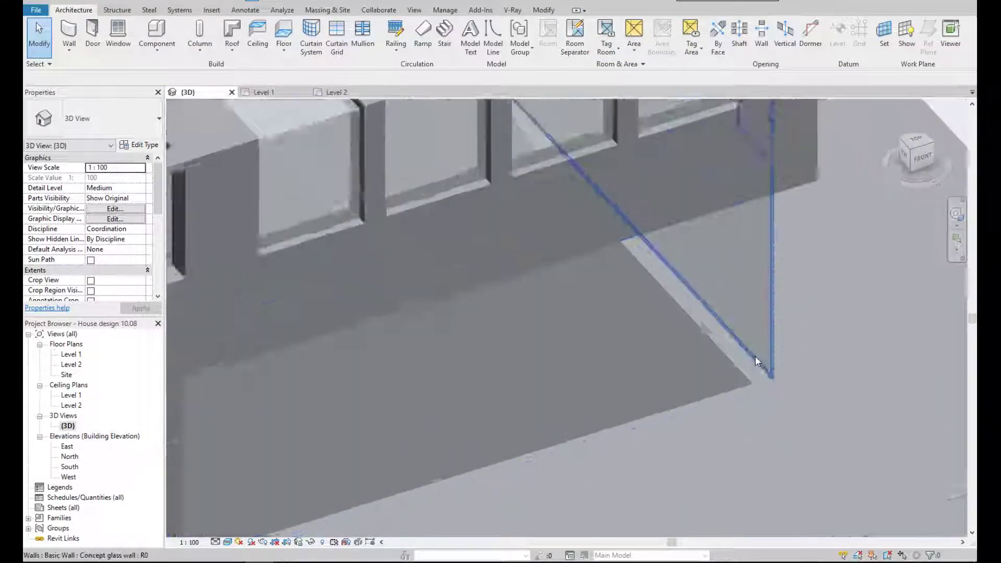
pyautogui.scroll(-6, 757, 386)
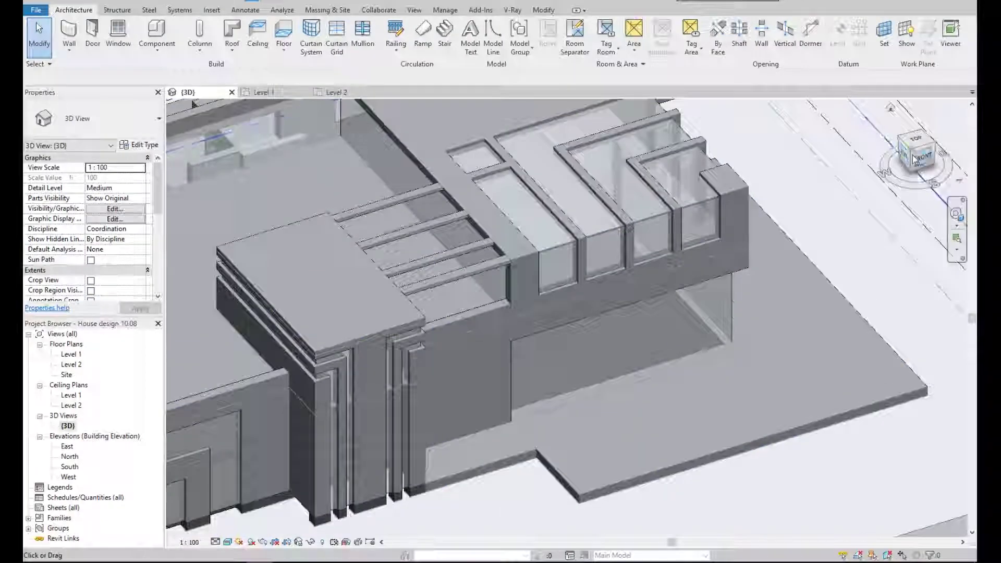
# Step: Orbit and zoom around the front-right side to inspect the reshaped floor slab edges
pyautogui.moveTo(757, 386)
pyautogui.keyDown('shift'); pyautogui.mouseDown(button='middle')
pyautogui.moveTo(304, 313)
pyautogui.moveTo(384, 329)
pyautogui.mouseUp(button='middle'); pyautogui.keyUp('shift')
pyautogui.scroll(3, 384, 328)
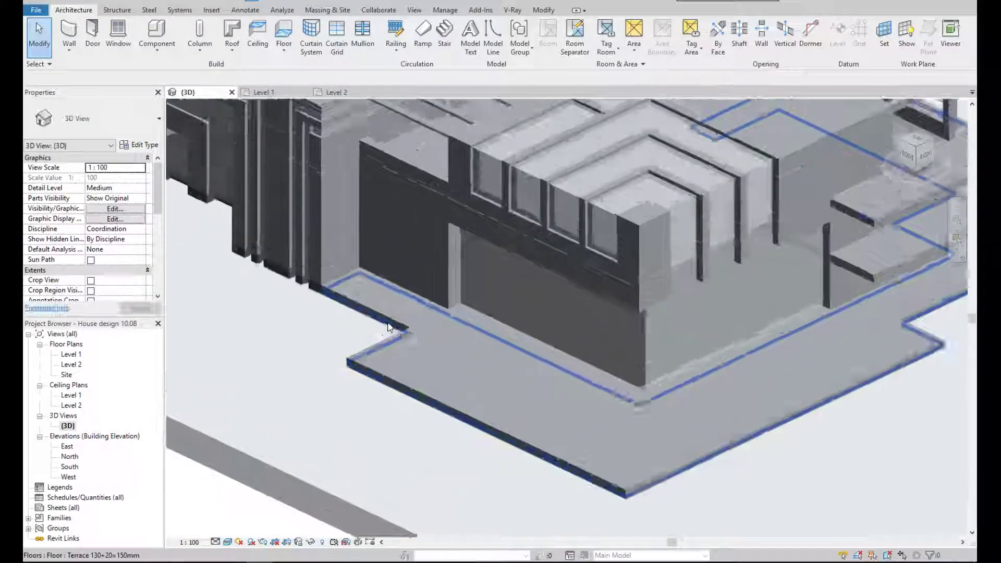
pyautogui.scroll(3, 400, 251)
pyautogui.scroll(2, 376, 327)
pyautogui.scroll(-2, 405, 325)
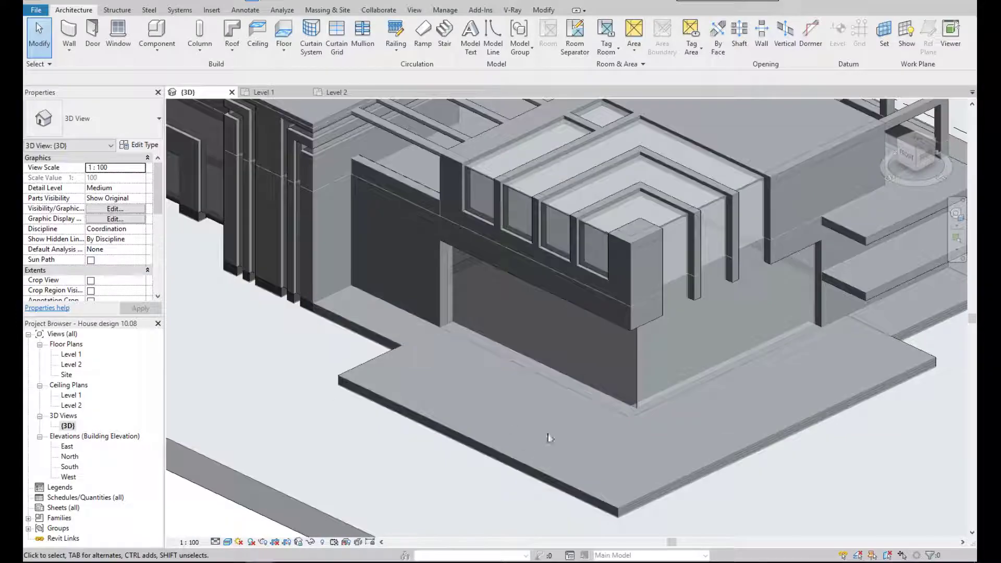
pyautogui.scroll(-5, 504, 358)
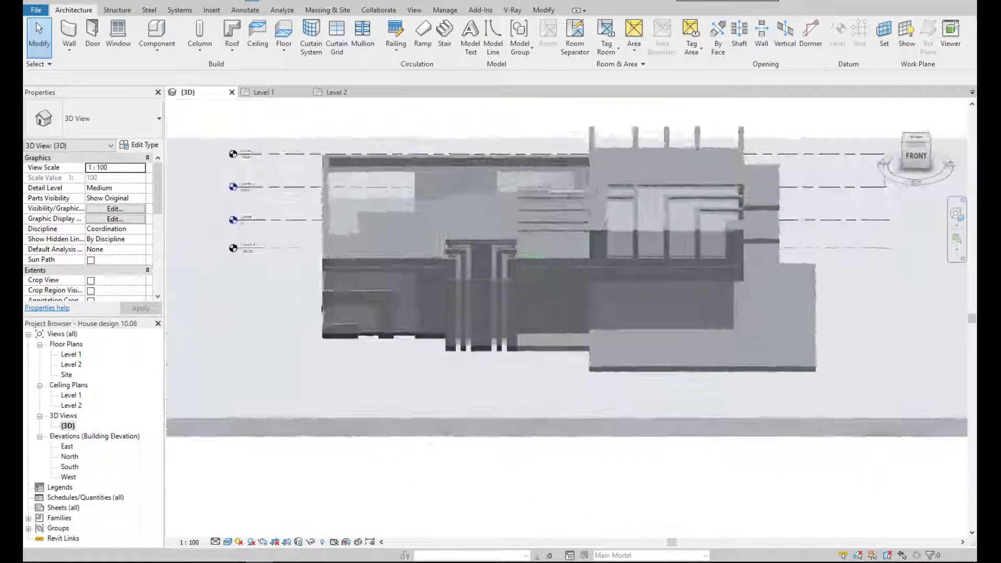
pyautogui.moveTo(922, 159); pyautogui.dragTo(928, 167)
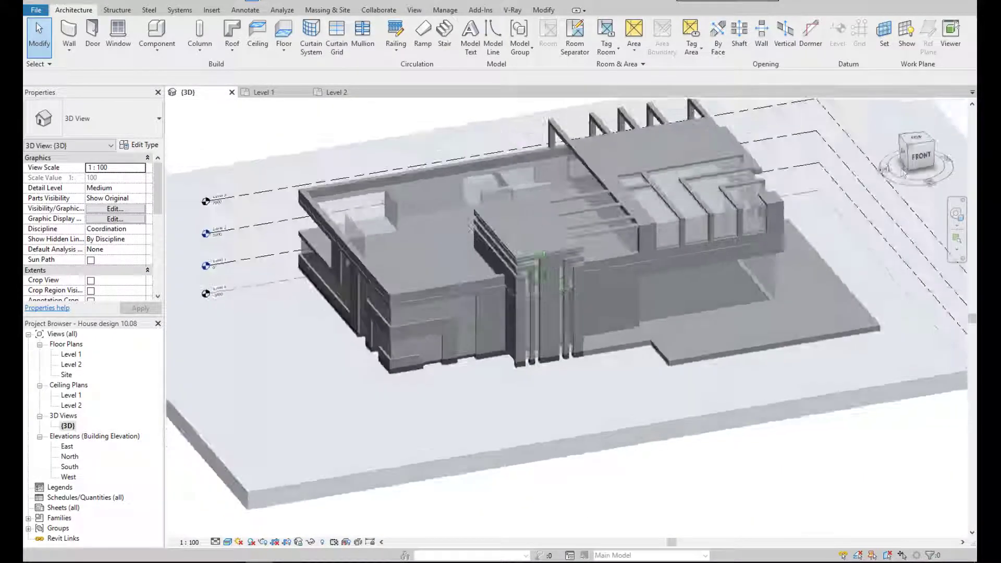
pyautogui.scroll(5, 645, 344)
pyautogui.scroll(3, 645, 344)
pyautogui.scroll(2, 692, 371)
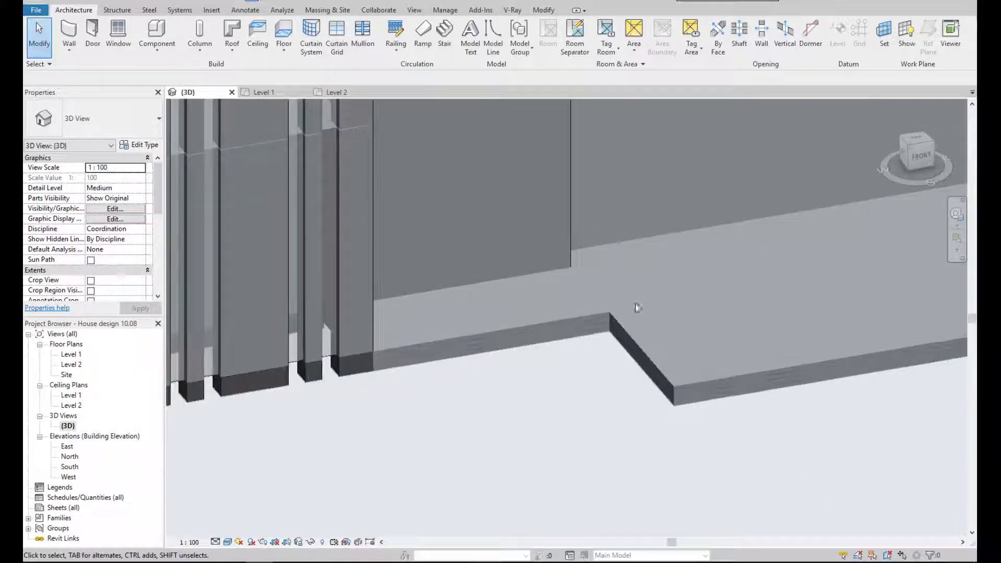
pyautogui.scroll(-4, 547, 356)
pyautogui.scroll(2, 598, 357)
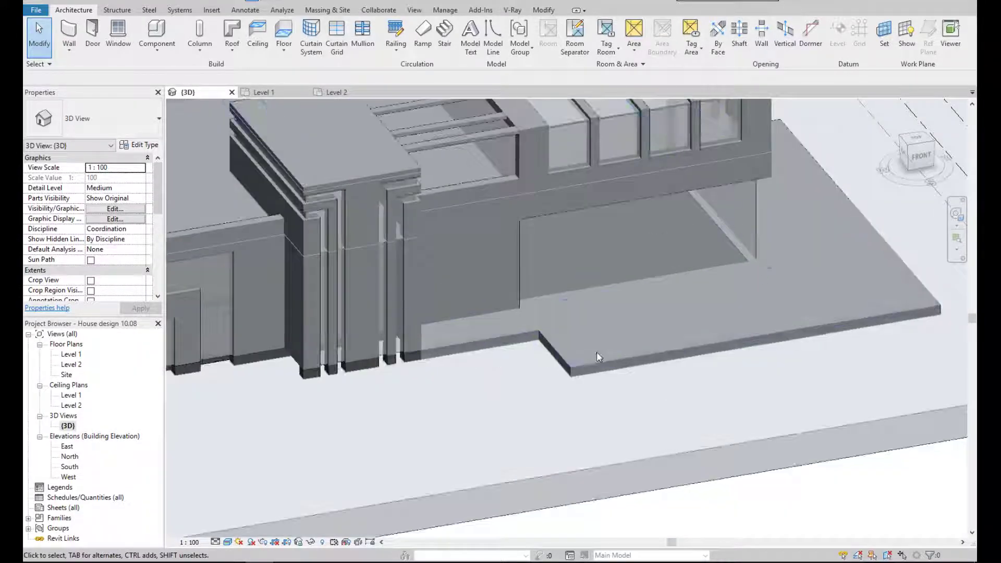
pyautogui.scroll(-4, 533, 320)
pyautogui.scroll(4, 586, 329)
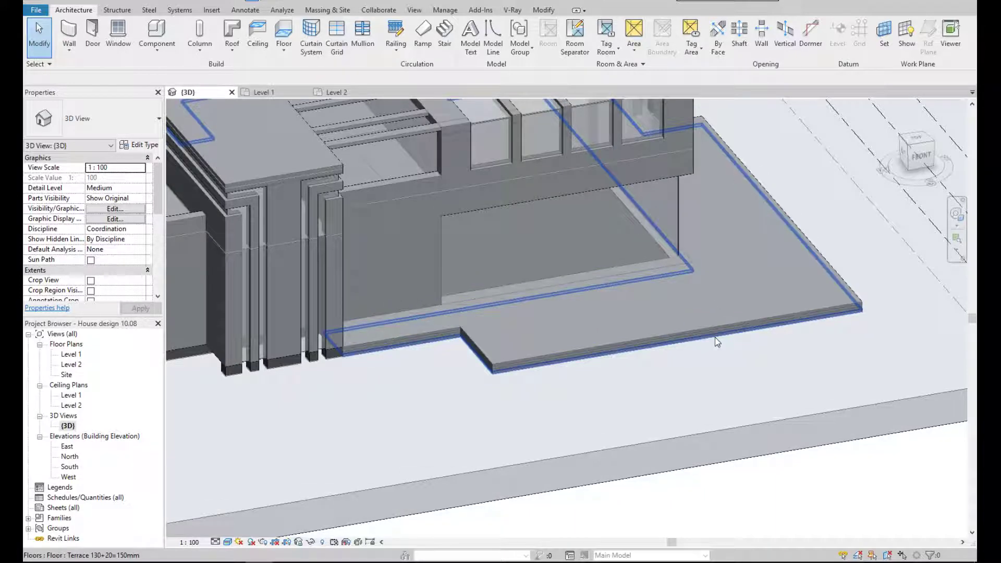
pyautogui.scroll(3, 390, 357)
pyautogui.scroll(2, 388, 357)
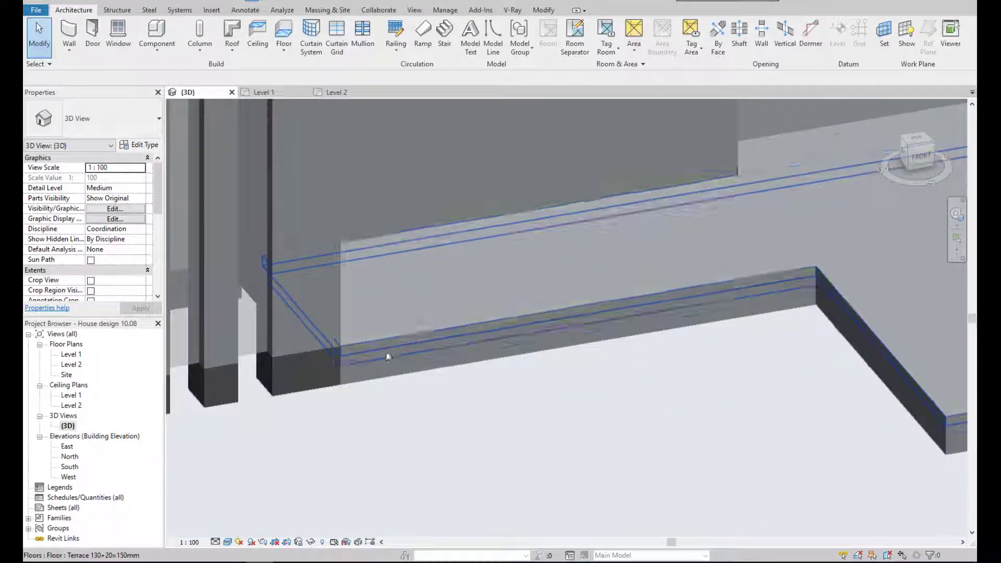
# Step: Orbit to look down on the floor edge, then snap the view to FRONT
pyautogui.keyDown('shift'); pyautogui.moveTo(397, 350); pyautogui.dragTo(905, 176, button='middle'); pyautogui.keyUp('shift')
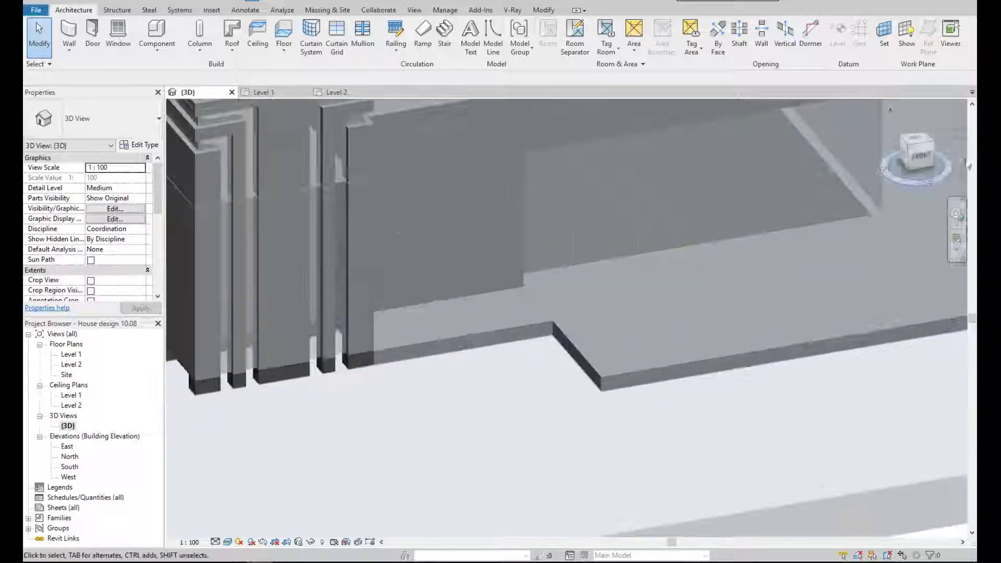
pyautogui.scroll(-5, 623, 328)
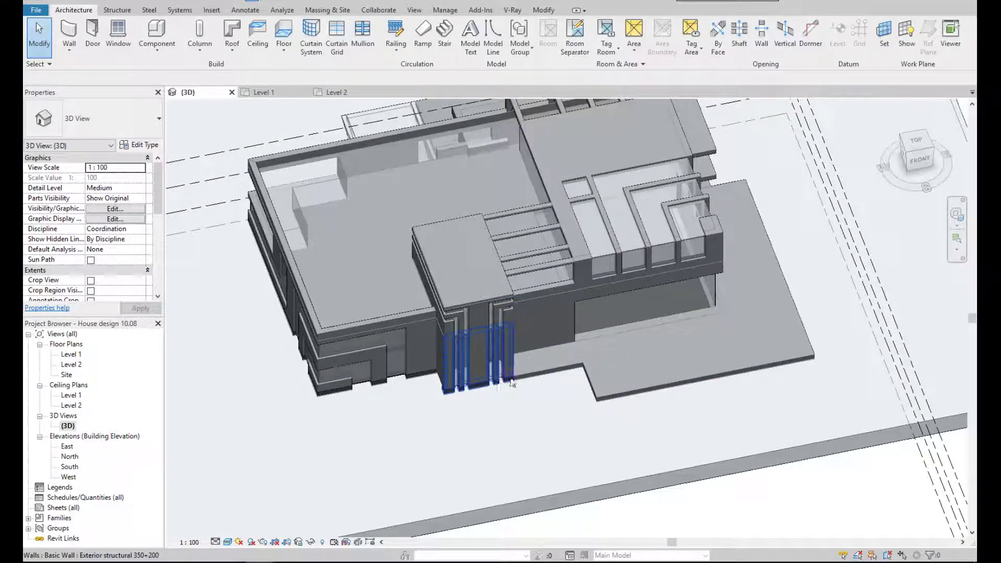
pyautogui.scroll(-3, 599, 448)
pyautogui.scroll(3, 621, 398)
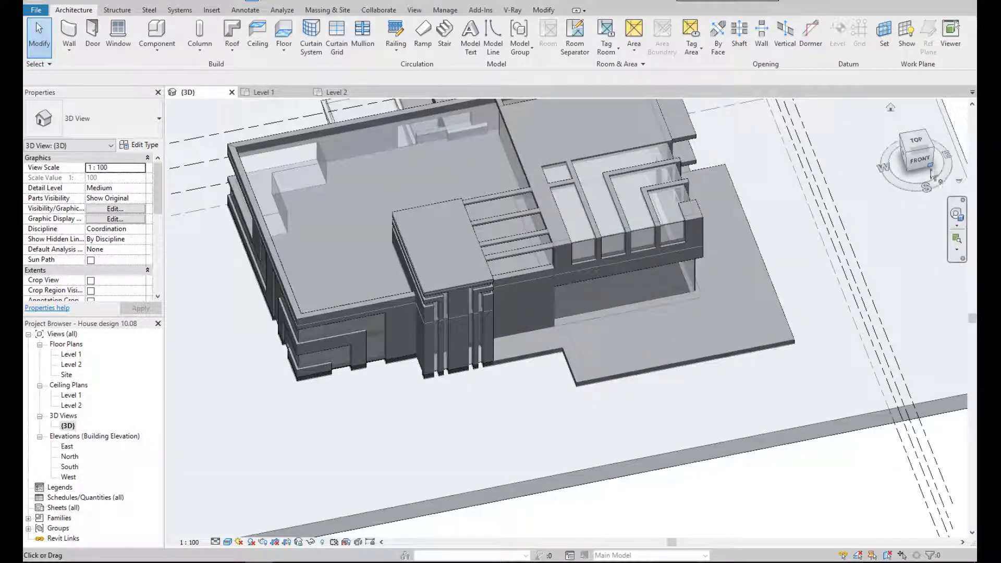
pyautogui.moveTo(918, 151); pyautogui.dragTo(905, 140)
pyautogui.click(918, 158)
pyautogui.scroll(-2, 603, 320)
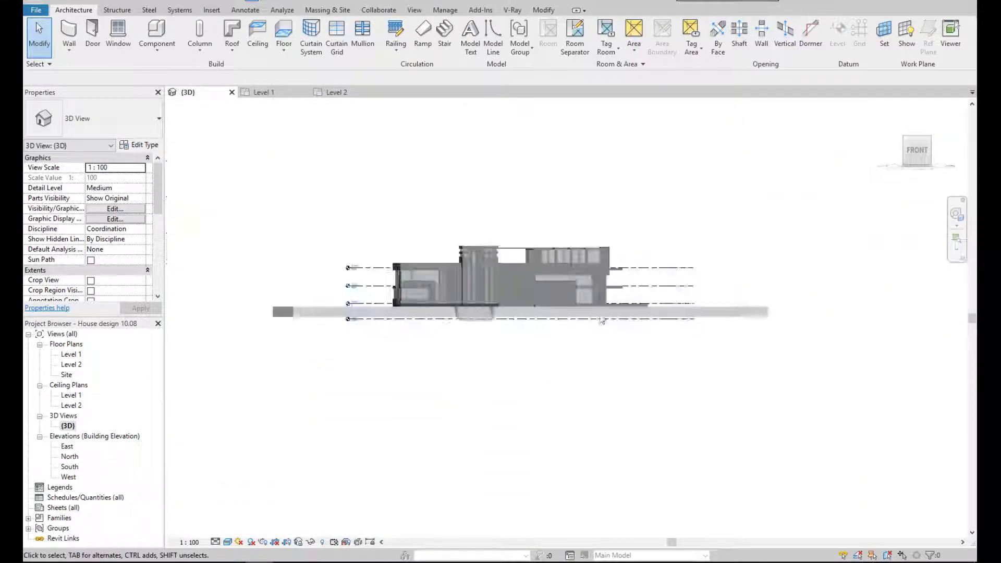
# Step: Open the Site, Level 1 ceiling and Level 1 floor plans, then return to {3D}
pyautogui.doubleClick(66, 375)
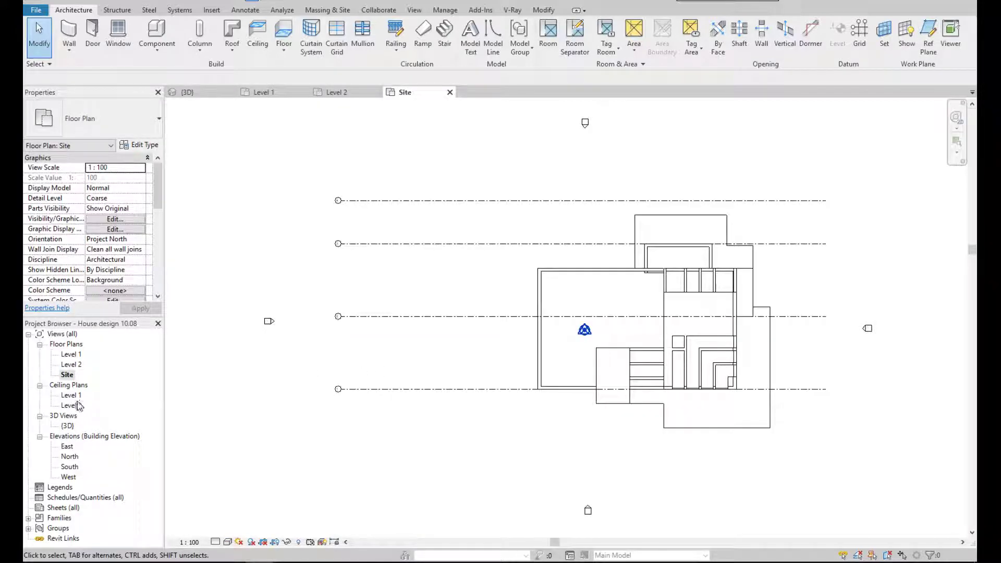
pyautogui.doubleClick(72, 396)
pyautogui.doubleClick(73, 355)
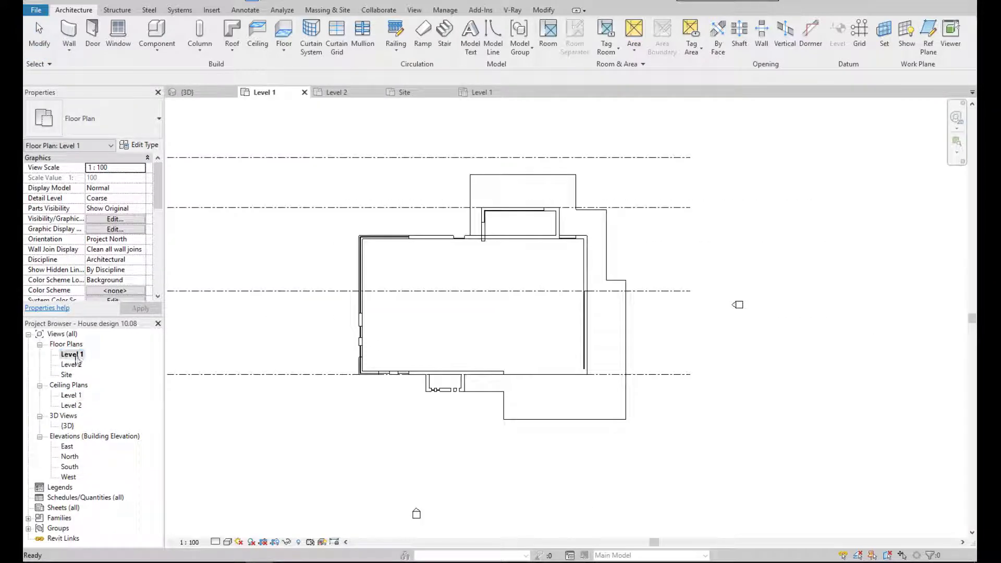
pyautogui.doubleClick(67, 425)
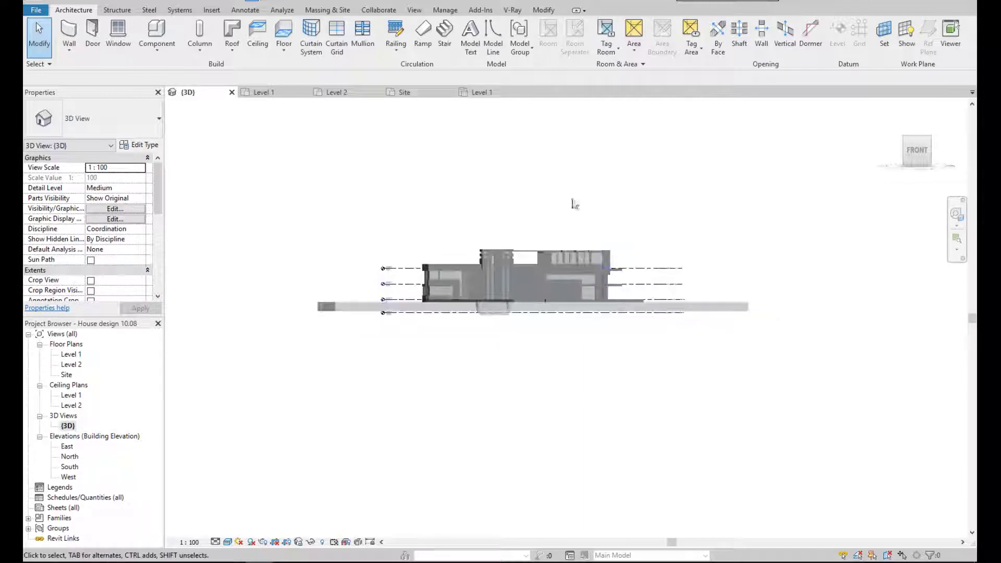
# Step: Orbit the 3D view up to inspect the central block's RC roof slab edges
pyautogui.scroll(3, 480, 290)
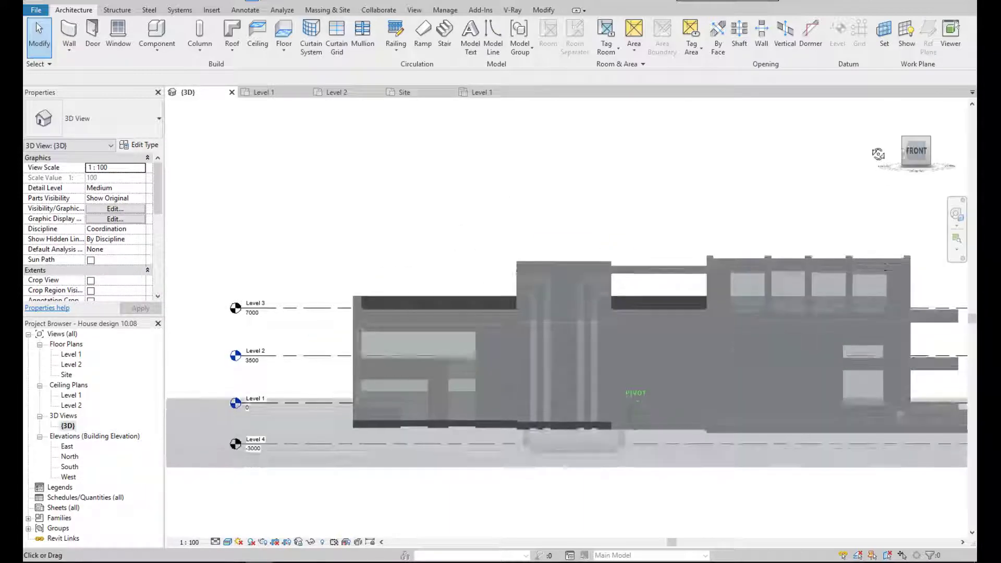
pyautogui.keyDown('shift'); pyautogui.moveTo(636, 418); pyautogui.dragTo(619, 286, button='middle'); pyautogui.keyUp('shift')
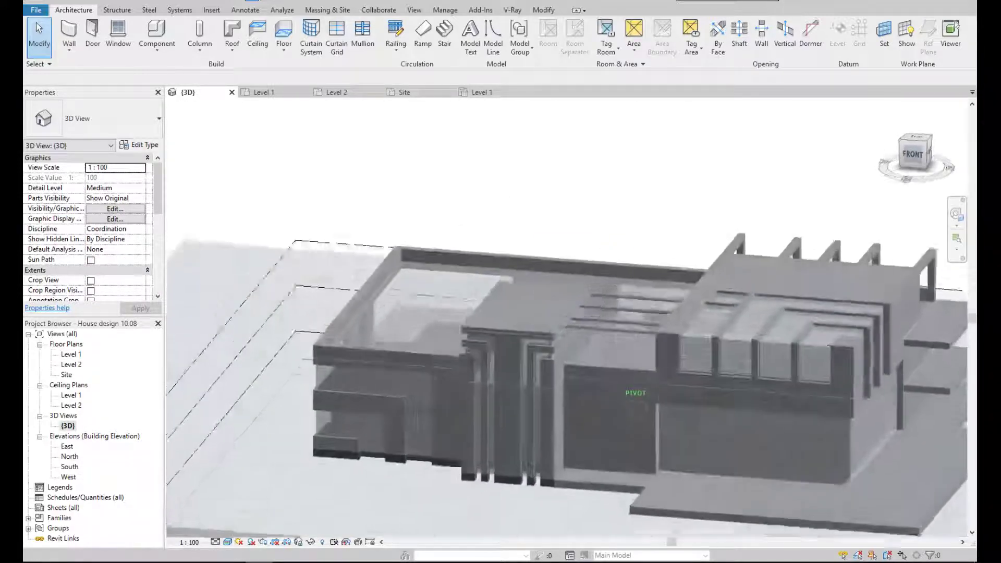
pyautogui.click(912, 155)
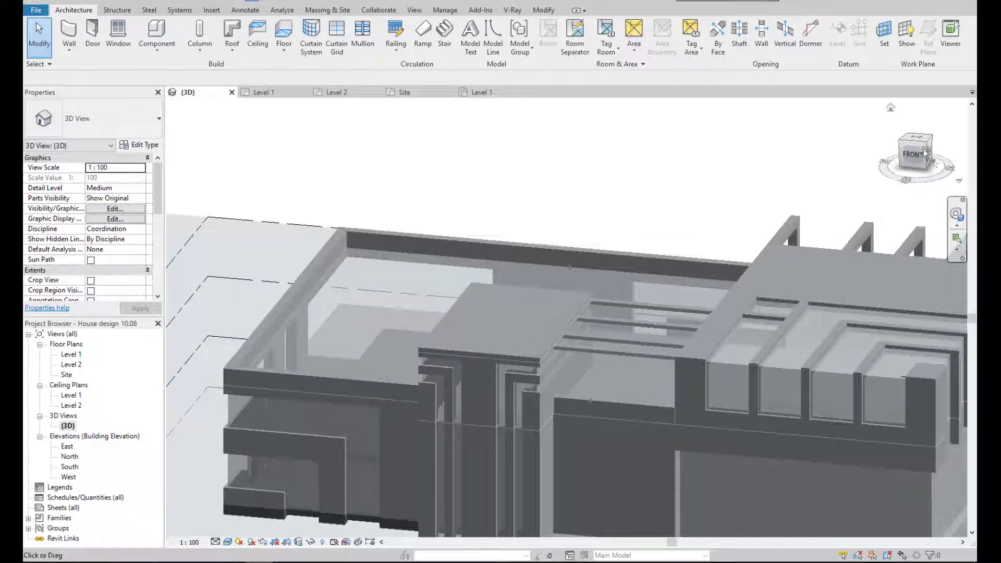
pyautogui.scroll(3, 512, 223)
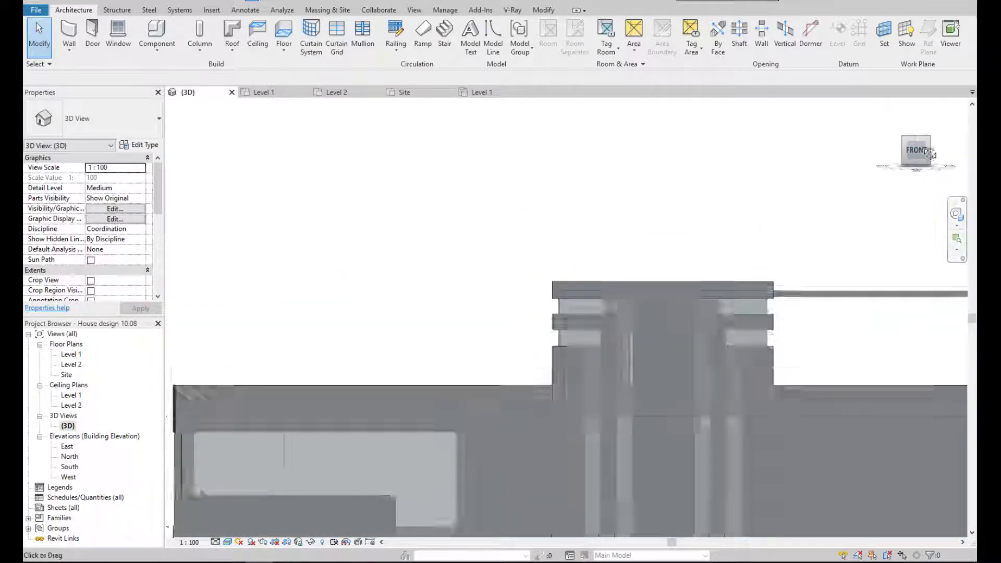
pyautogui.keyDown('shift'); pyautogui.moveTo(815, 208); pyautogui.dragTo(723, 364, button='middle'); pyautogui.keyUp('shift')
pyautogui.scroll(3, 688, 362)
pyautogui.scroll(-3, 659, 358)
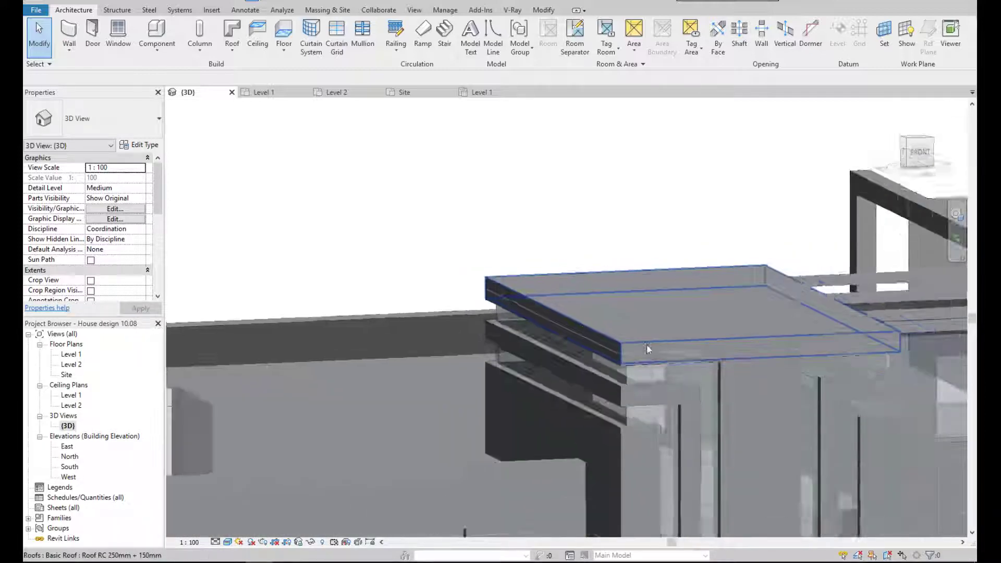
pyautogui.click(646, 346)
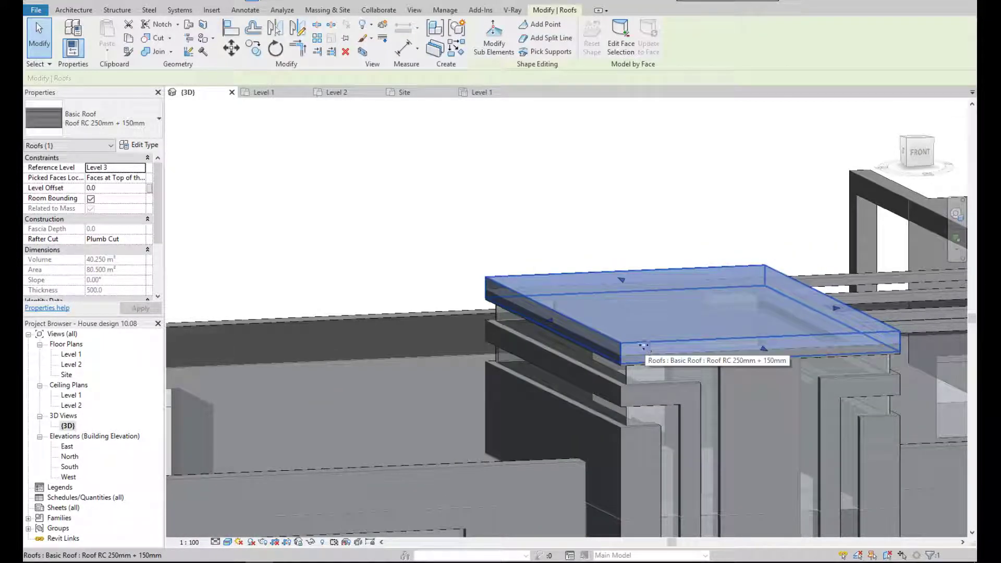
pyautogui.scroll(-2, 645, 345)
pyautogui.click(920, 152)
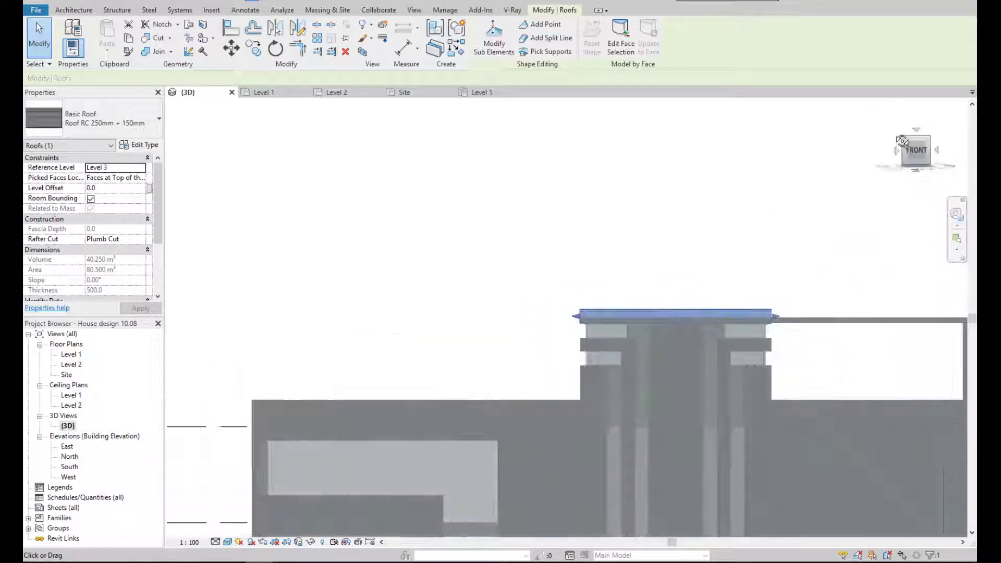
pyautogui.moveTo(576, 316); pyautogui.dragTo(521, 318)
pyautogui.scroll(5, 593, 317)
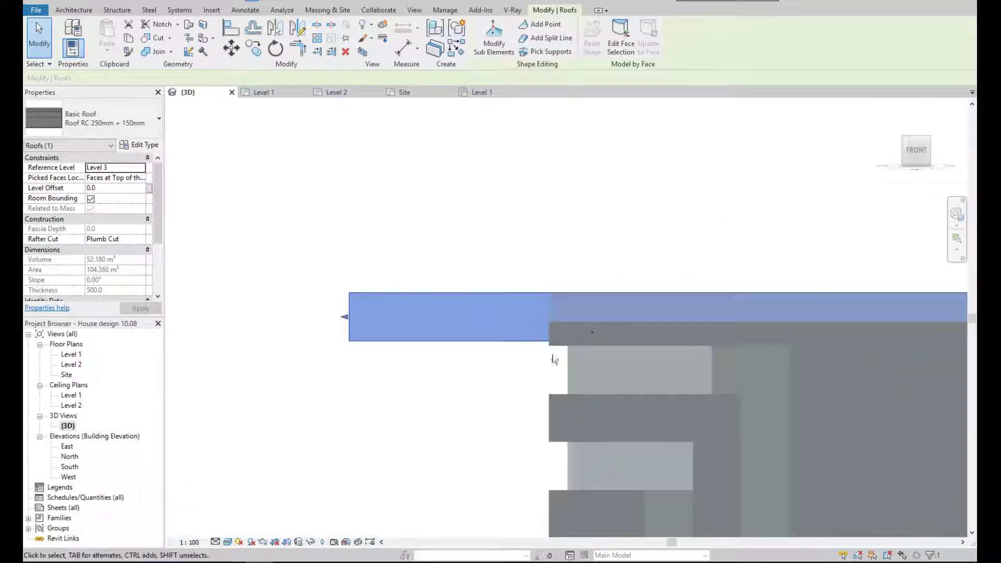
pyautogui.press('Escape')
pyautogui.click(529, 344)
pyautogui.scroll(-3, 439, 329)
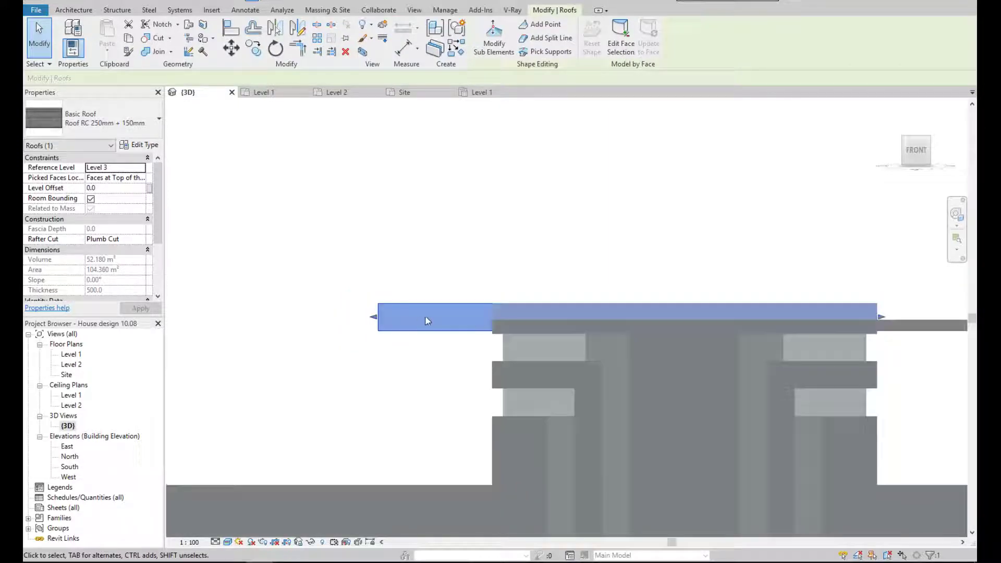
pyautogui.scroll(2, 492, 328)
pyautogui.press('Escape')
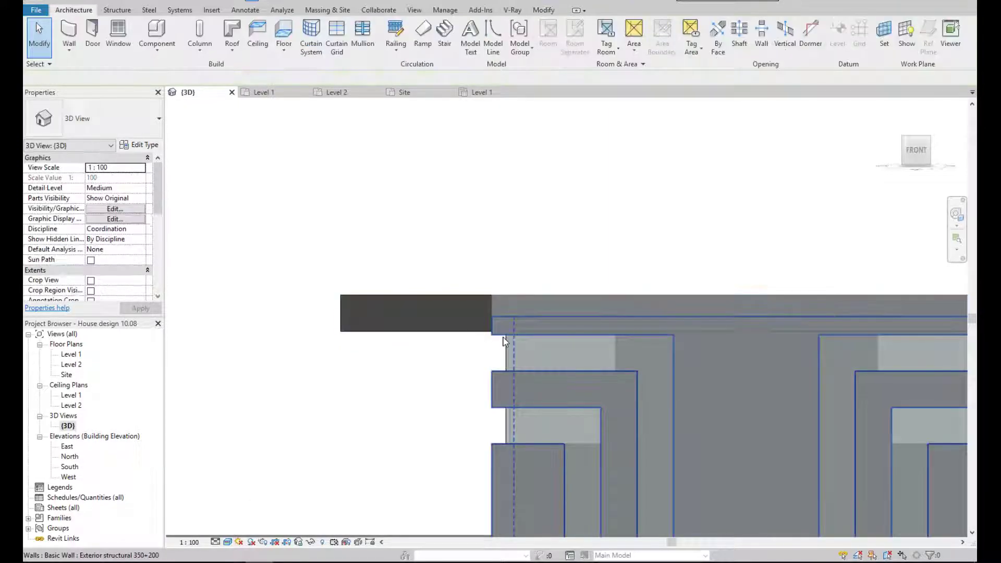
pyautogui.click(503, 340)
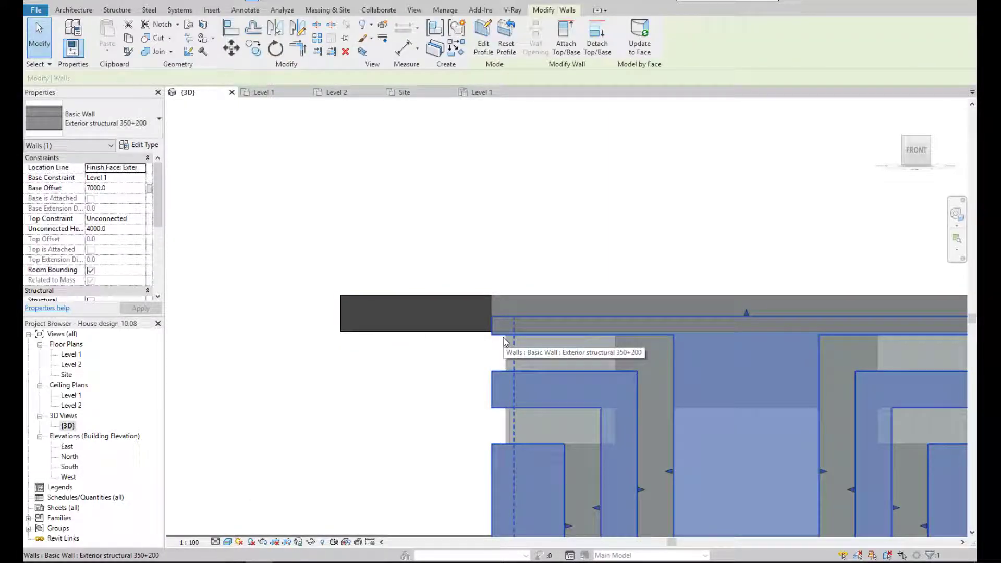
pyautogui.scroll(-2, 388, 327)
pyautogui.press('Escape')
pyautogui.click(383, 330)
pyautogui.press('Escape')
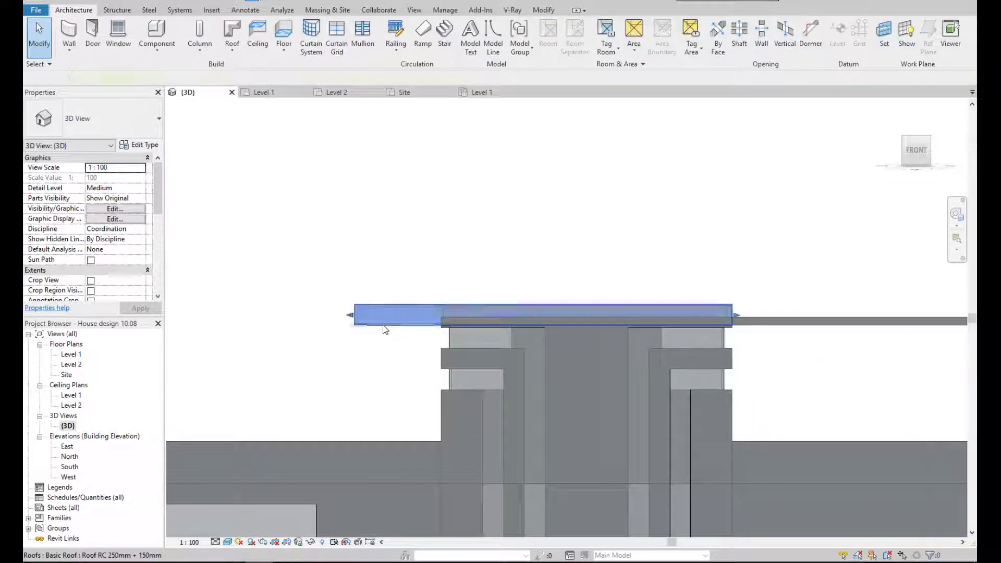
pyautogui.click(385, 329)
pyautogui.click(153, 146)
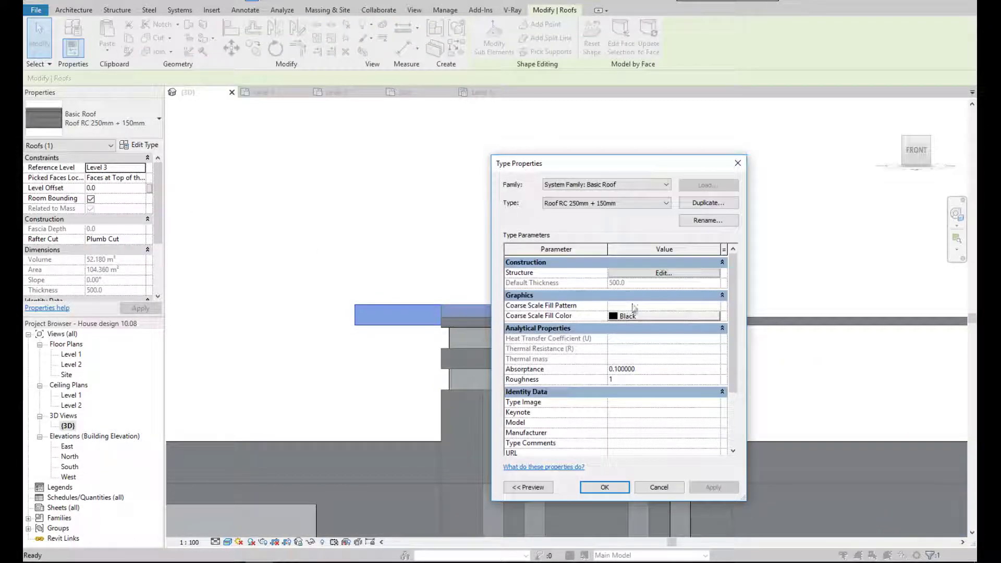
pyautogui.press('Escape')
pyautogui.press('Escape')
pyautogui.scroll(1, 430, 316)
pyautogui.scroll(2, 461, 313)
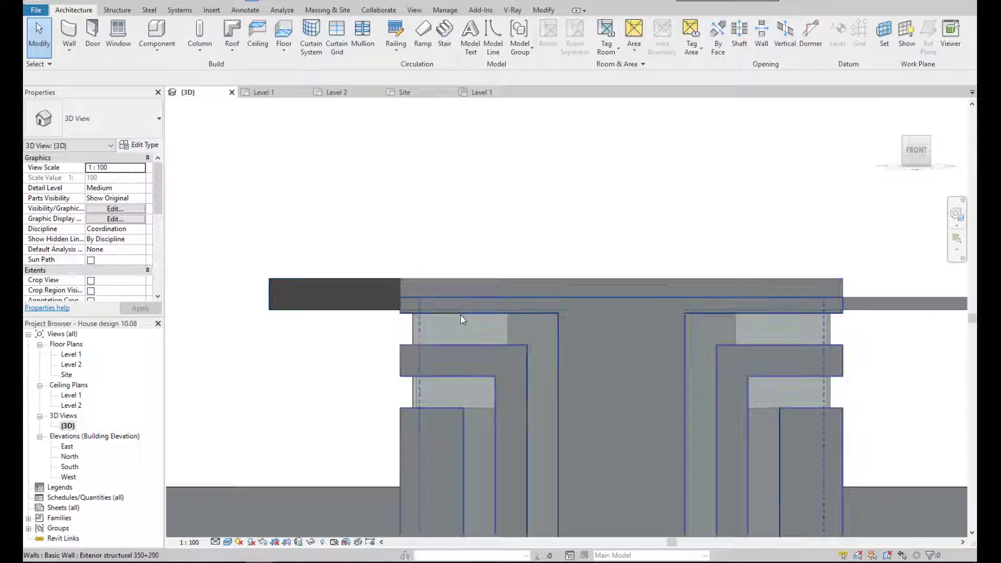
pyautogui.doubleClick(461, 315)
pyautogui.scroll(2, 515, 320)
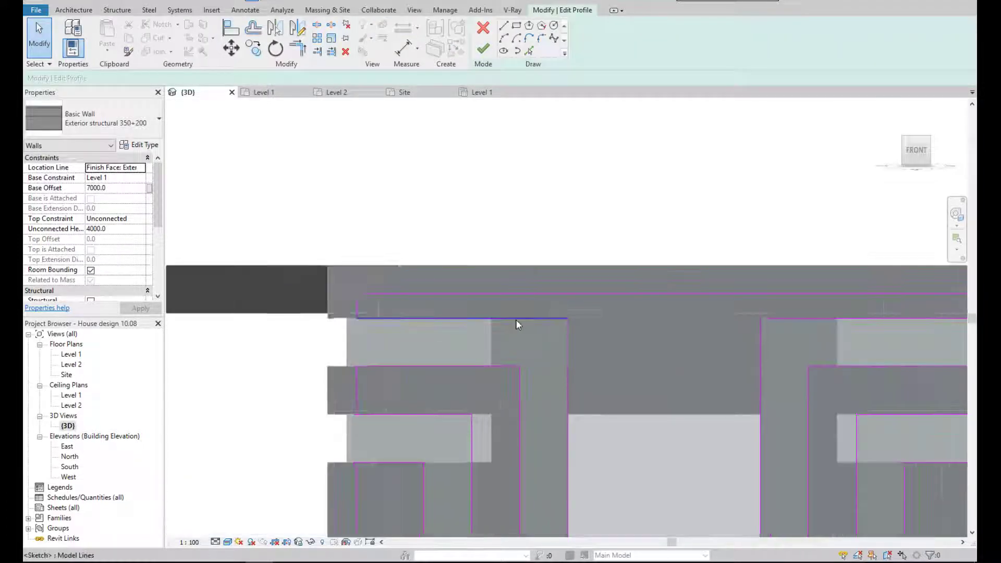
pyautogui.click(518, 324)
pyautogui.keyDown('ctrl'); pyautogui.click(837, 320); pyautogui.keyUp('ctrl')
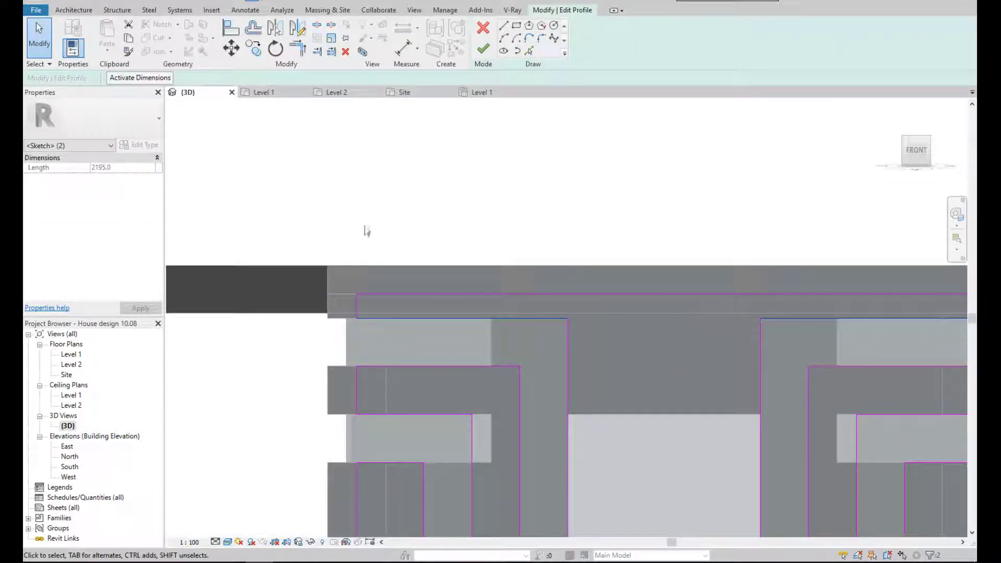
pyautogui.press('Escape')
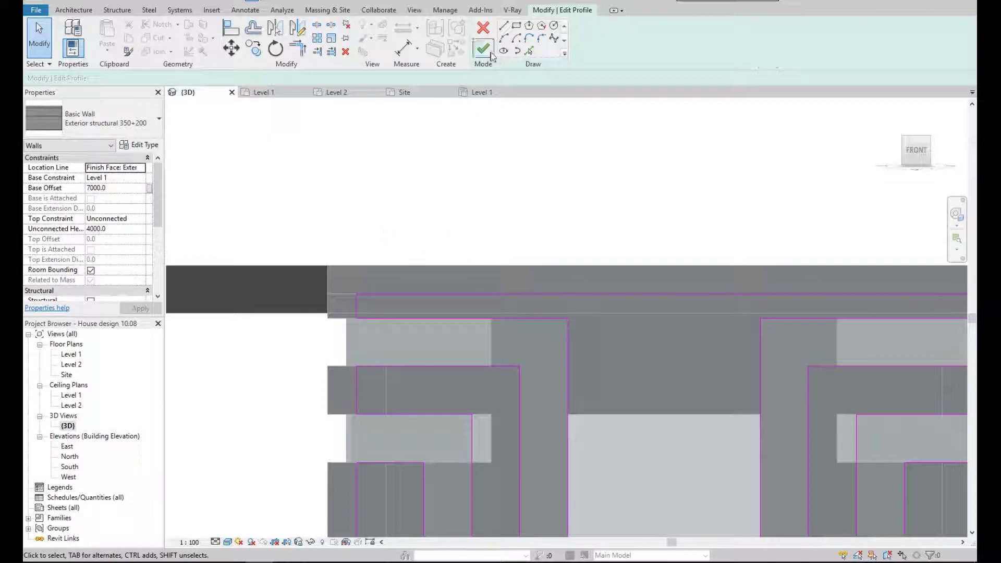
pyautogui.click(491, 54)
pyautogui.scroll(-3, 662, 291)
pyautogui.click(481, 284)
pyautogui.scroll(3, 481, 285)
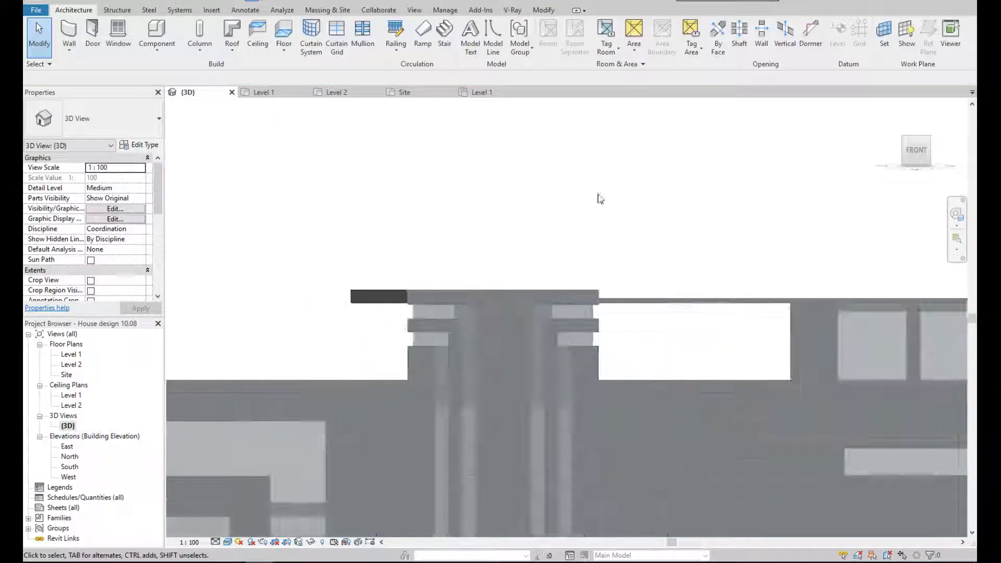
pyautogui.scroll(1, 467, 290)
pyautogui.scroll(-1, 391, 264)
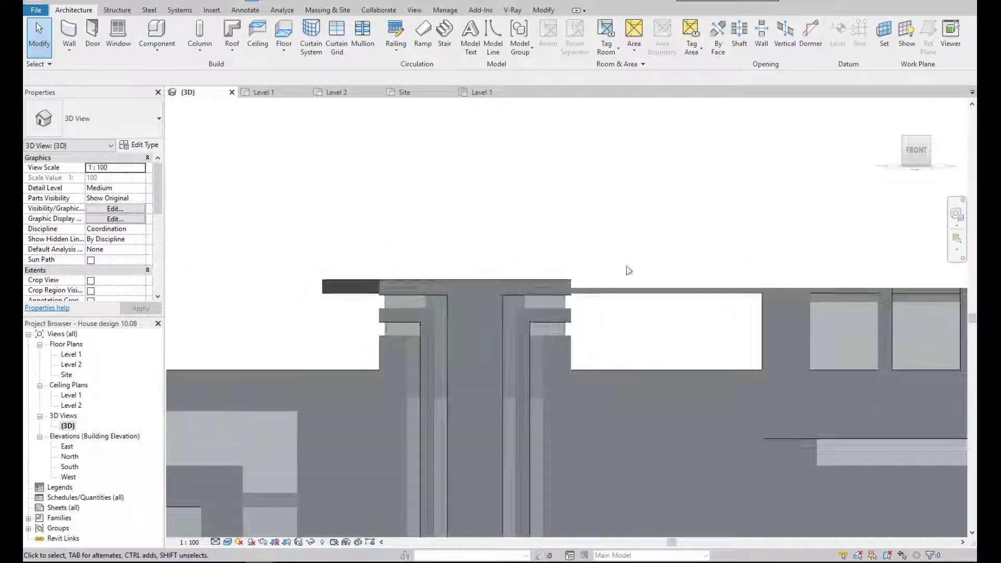
pyautogui.keyDown('shift'); pyautogui.moveTo(628, 270); pyautogui.dragTo(627, 265, button='middle'); pyautogui.keyUp('shift')
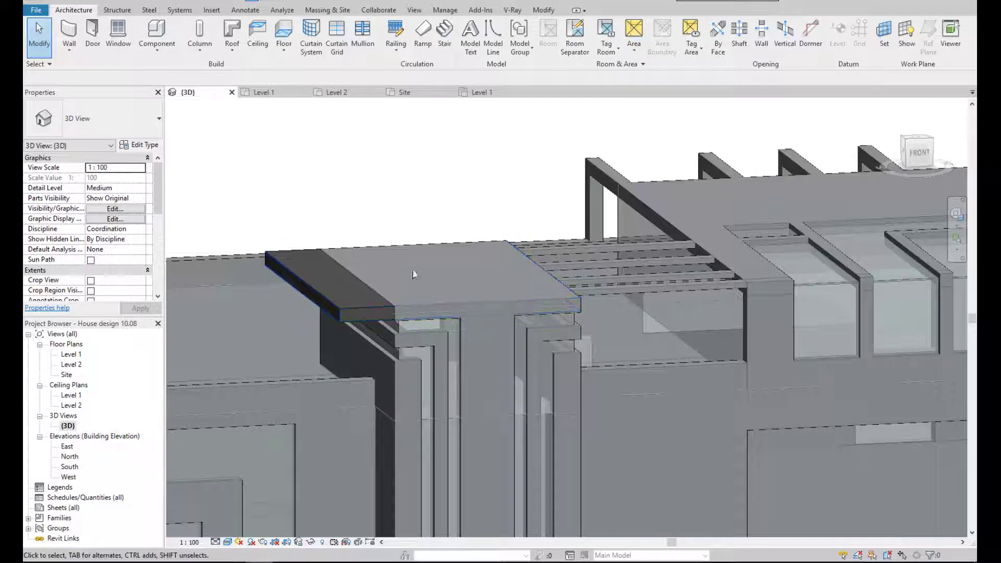
# Step: Select the Flat Beams roof while orbiting the house around the front view
pyautogui.click(921, 154)
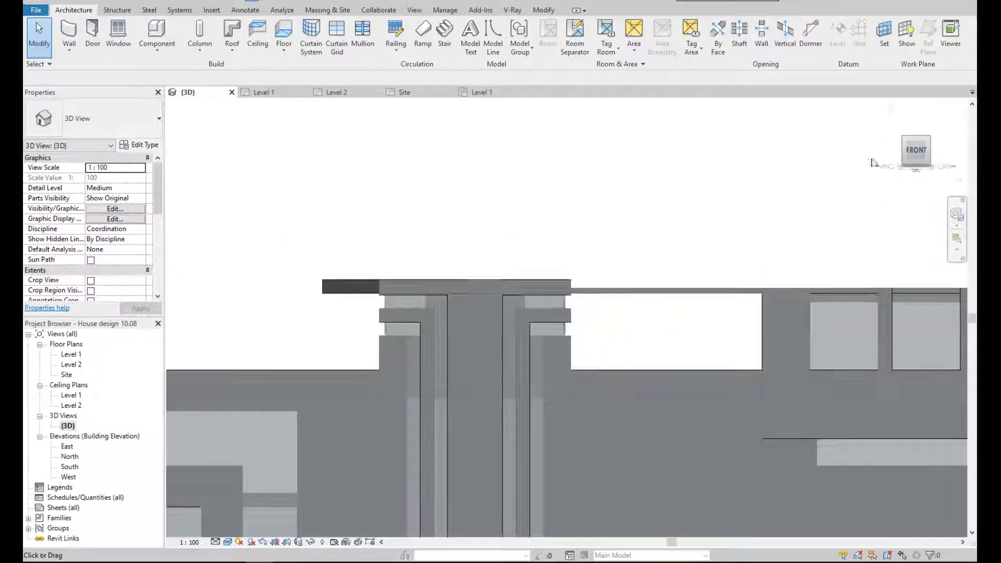
pyautogui.scroll(3, 578, 253)
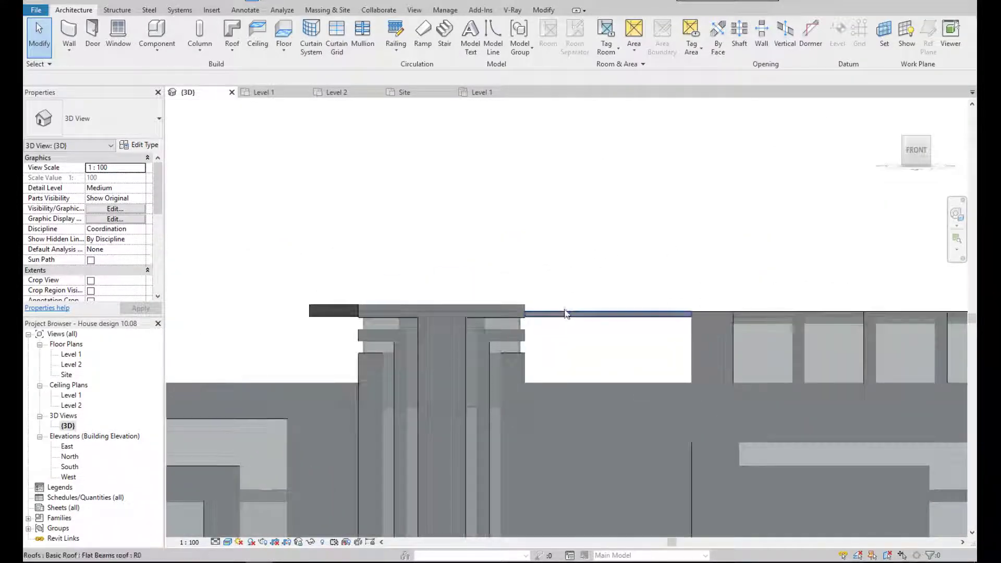
pyautogui.scroll(3, 565, 314)
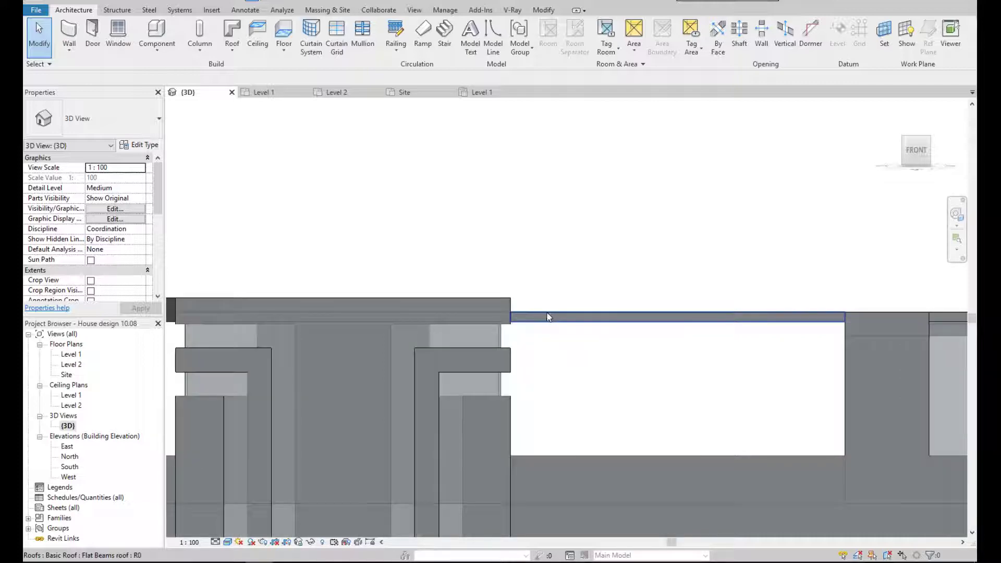
pyautogui.scroll(-3, 547, 317)
pyautogui.click(576, 321)
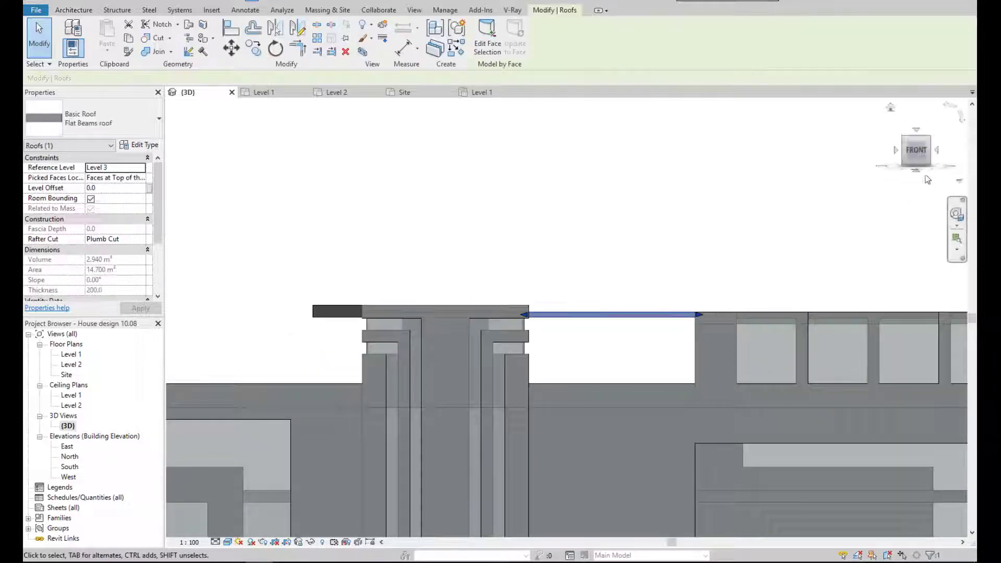
pyautogui.keyDown('shift'); pyautogui.moveTo(576, 321); pyautogui.dragTo(521, 365, button='middle'); pyautogui.keyUp('shift')
pyautogui.click(906, 152)
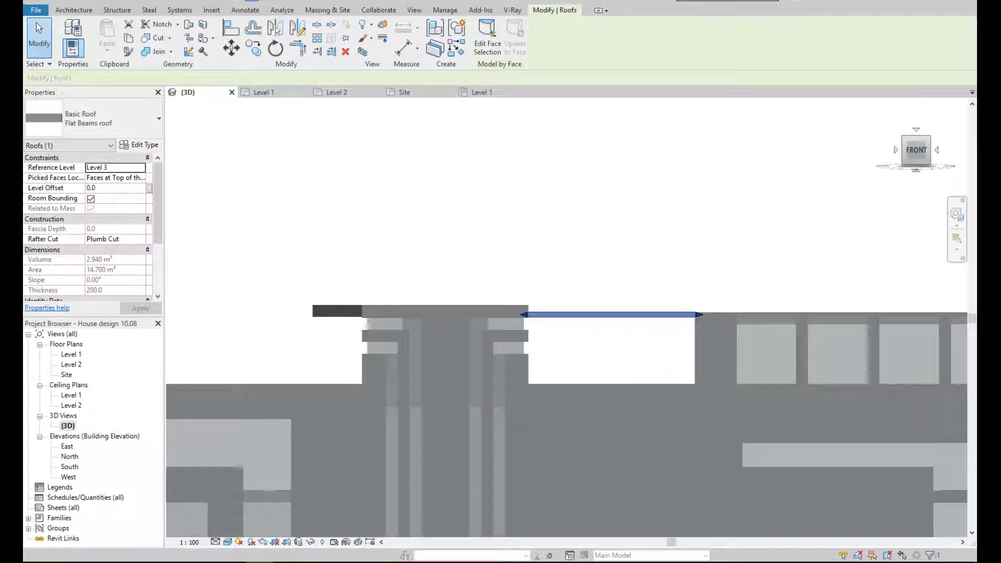
# Step: Select the RC roof slab from above, then open the Level 2 floor plan
pyautogui.keyDown('shift'); pyautogui.moveTo(574, 292); pyautogui.dragTo(478, 327, button='middle'); pyautogui.keyUp('shift')
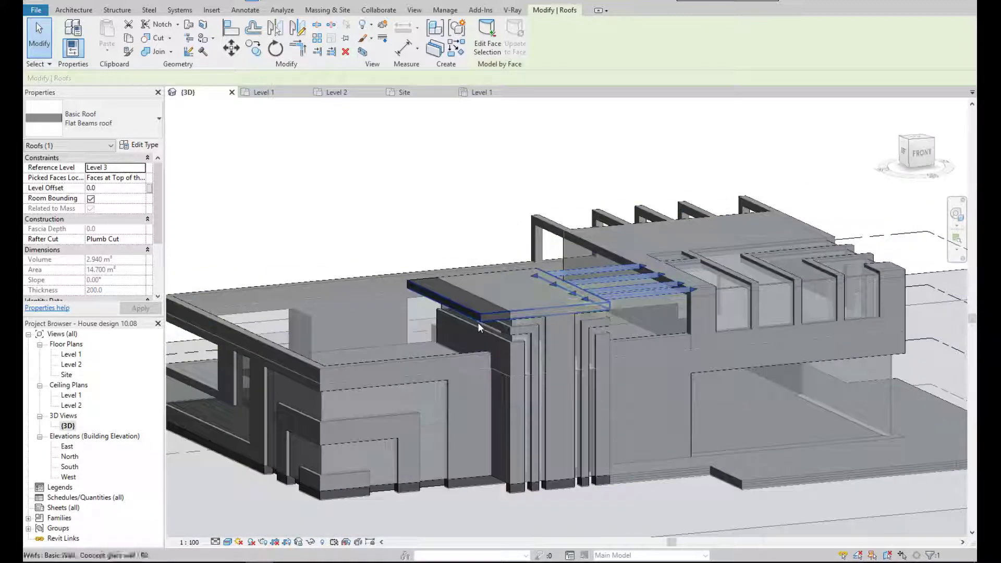
pyautogui.click(483, 316)
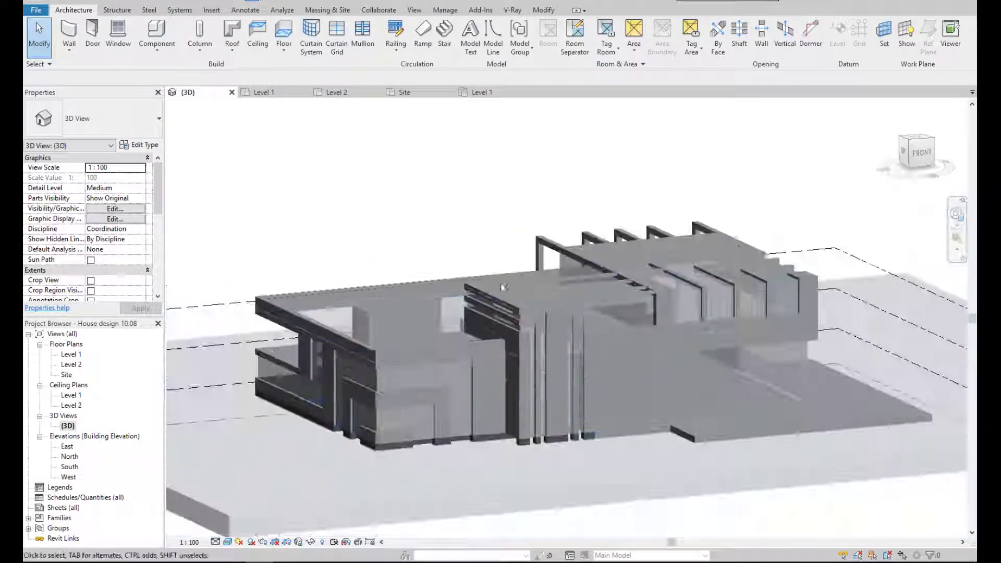
pyautogui.keyDown('shift'); pyautogui.moveTo(503, 287); pyautogui.dragTo(569, 521, button='middle'); pyautogui.keyUp('shift')
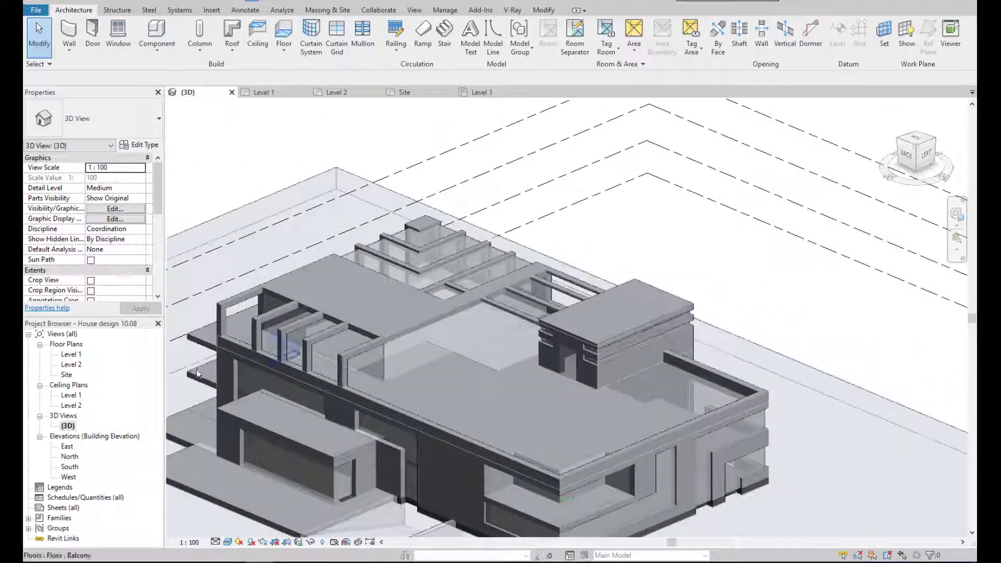
pyautogui.doubleClick(82, 366)
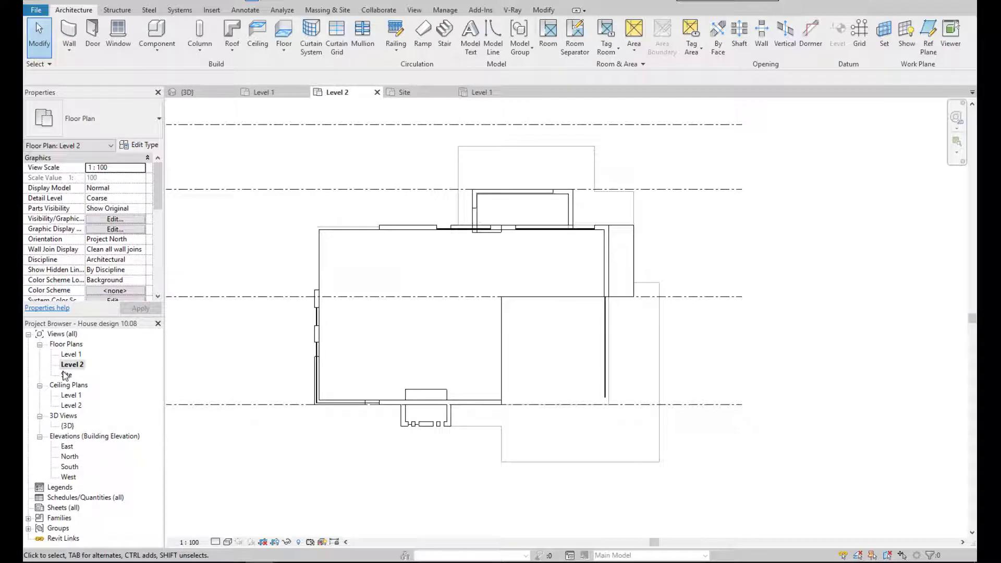
pyautogui.click(277, 51)
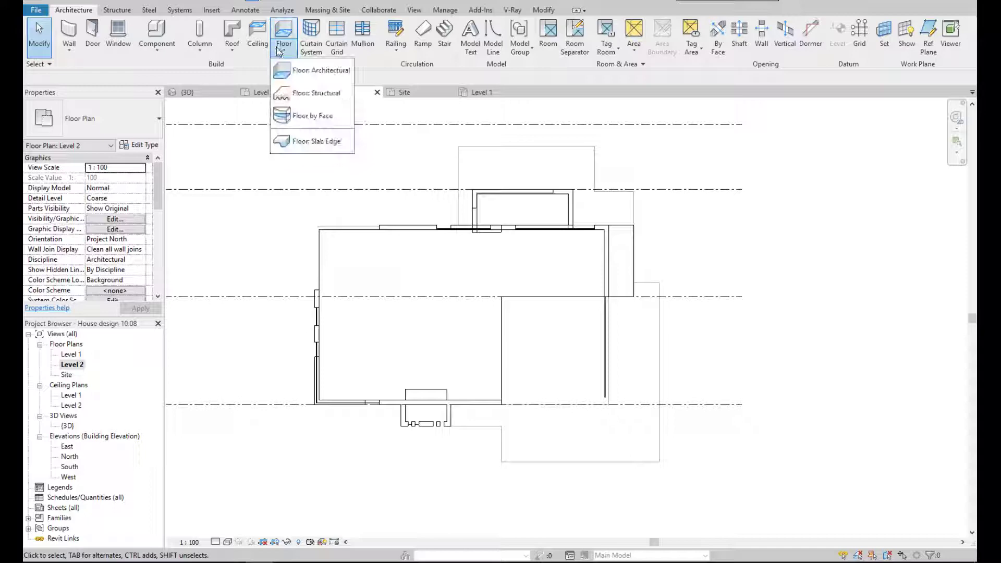
pyautogui.click(306, 73)
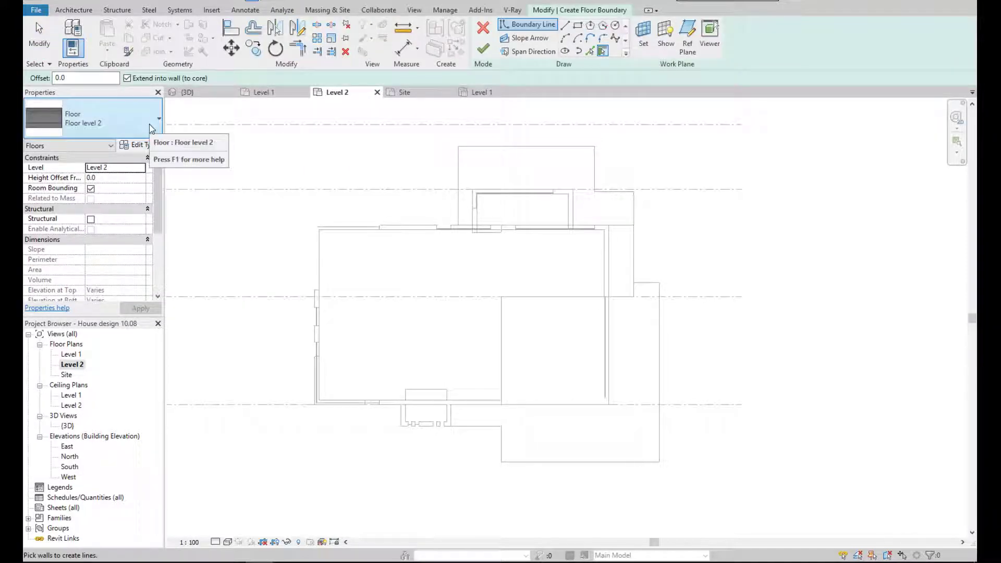
pyautogui.click(70, 11)
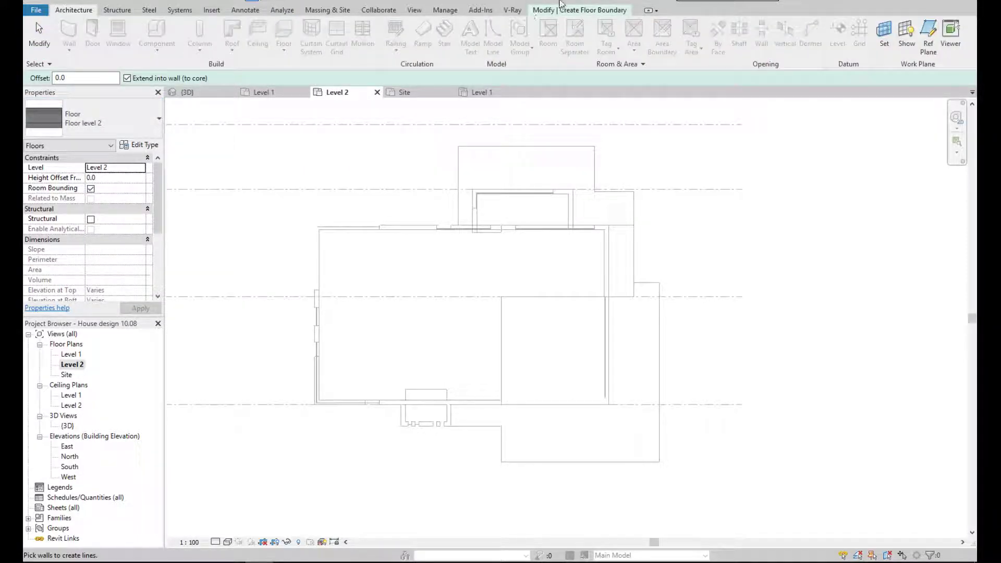
pyautogui.click(558, 10)
pyautogui.click(483, 30)
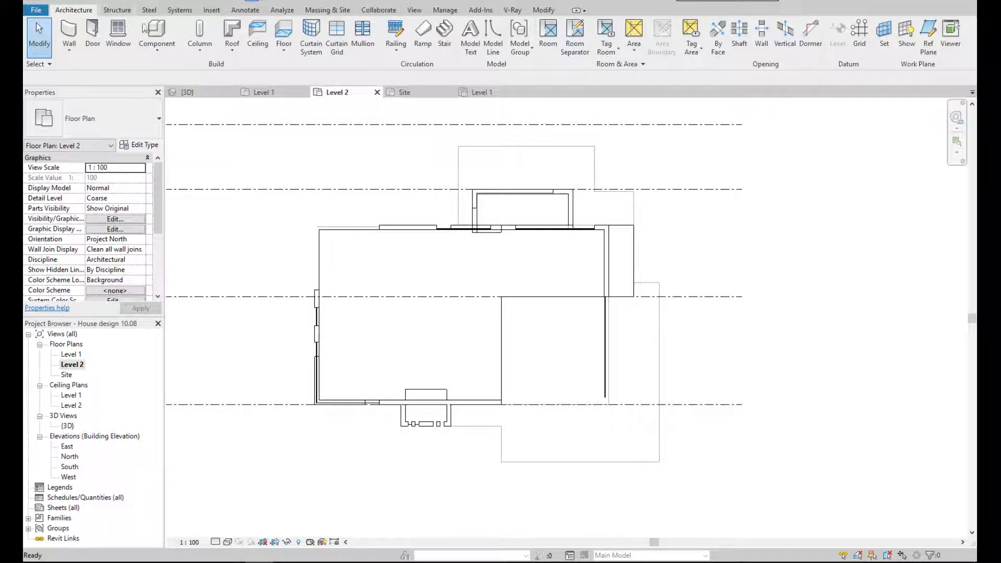
pyautogui.click(232, 47)
# Step: Start a roof by footprint based on Level 3 and sketch the main block's outline
pyautogui.click(275, 73)
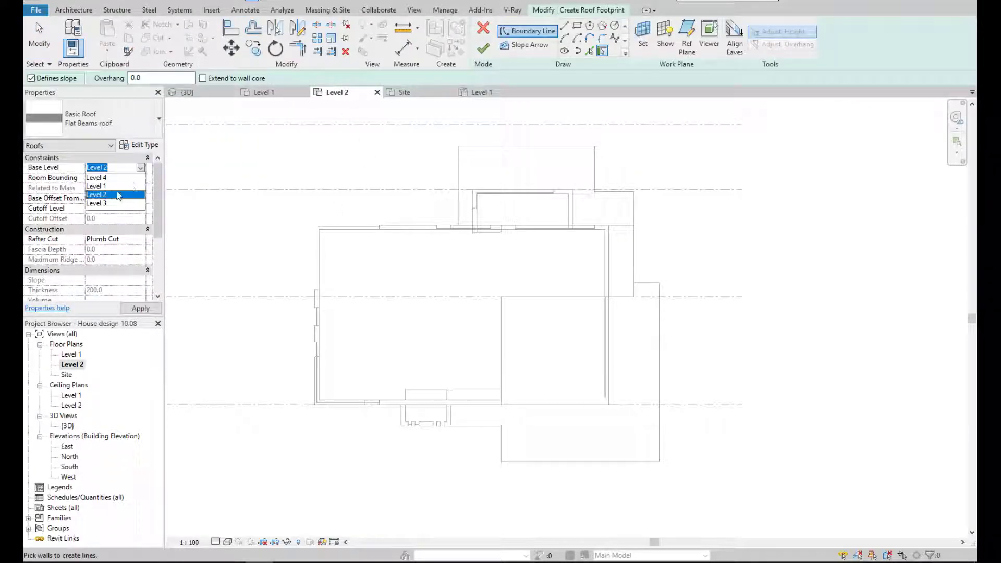
pyautogui.click(102, 204)
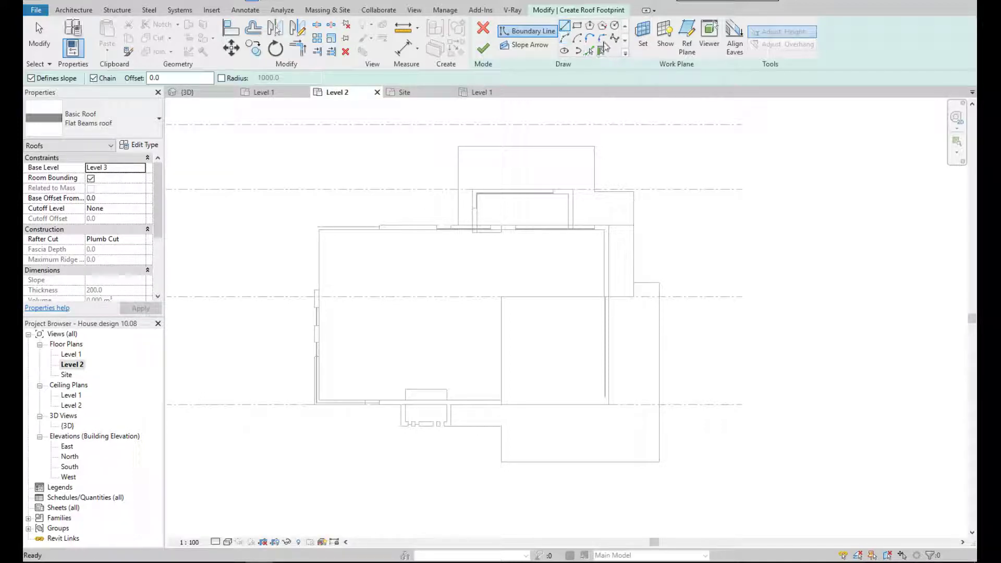
pyautogui.scroll(2, 365, 219)
pyautogui.scroll(2, 320, 257)
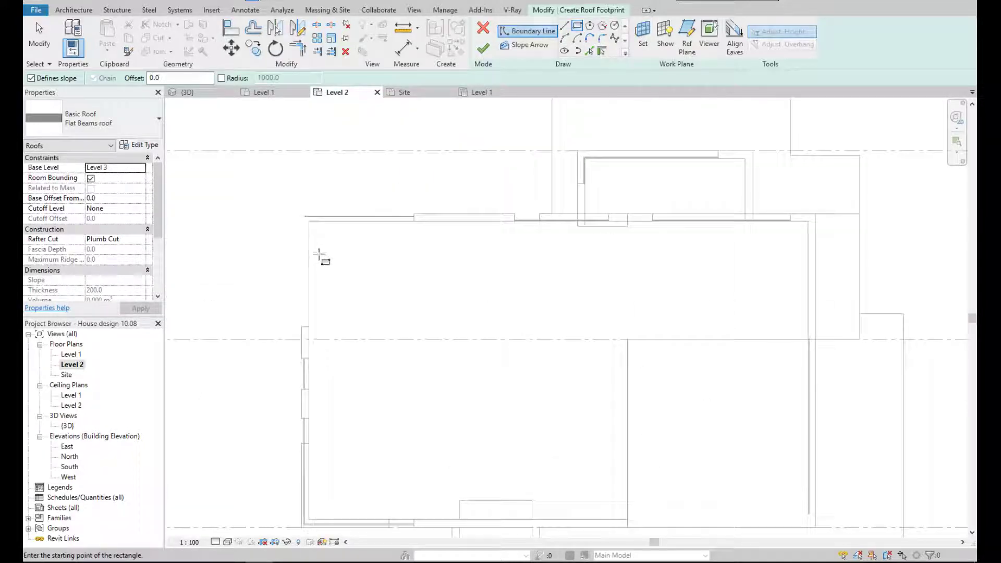
pyautogui.scroll(2, 318, 459)
pyautogui.click(319, 468)
pyautogui.scroll(-3, 469, 454)
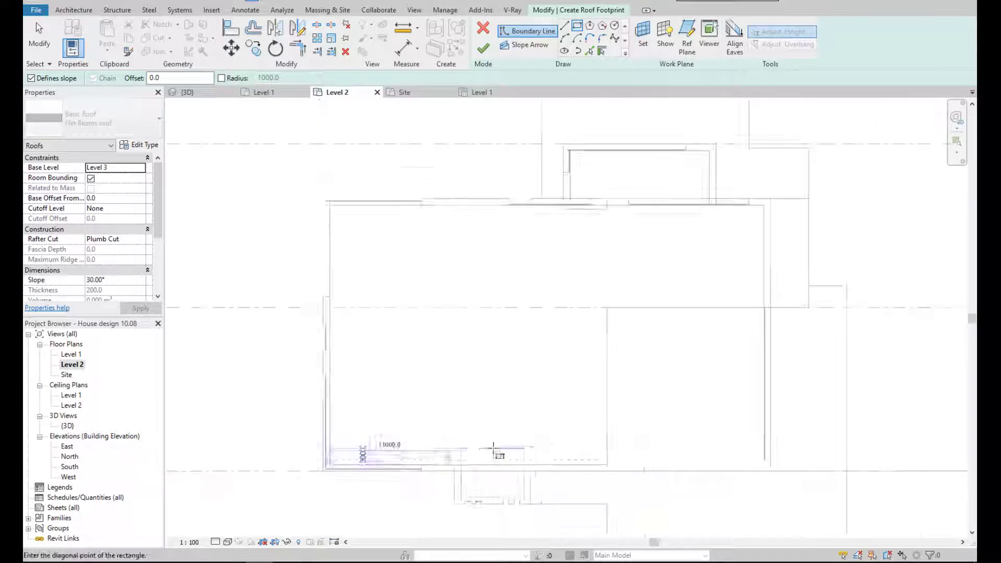
pyautogui.click(787, 463)
pyautogui.scroll(3, 774, 217)
pyautogui.click(756, 199)
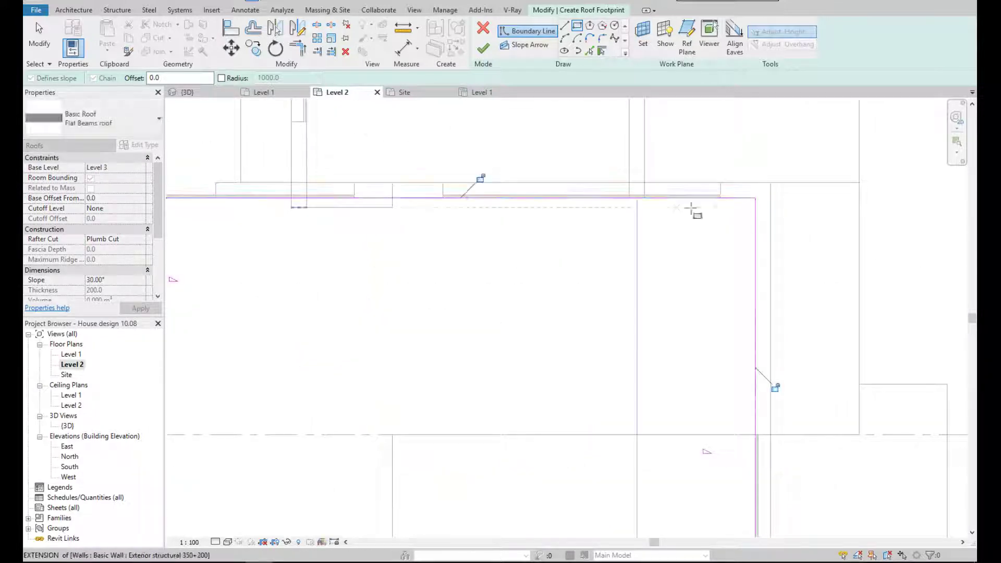
pyautogui.scroll(-2, 775, 384)
pyautogui.scroll(-2, 608, 273)
pyautogui.scroll(2, 574, 357)
pyautogui.press('Escape')
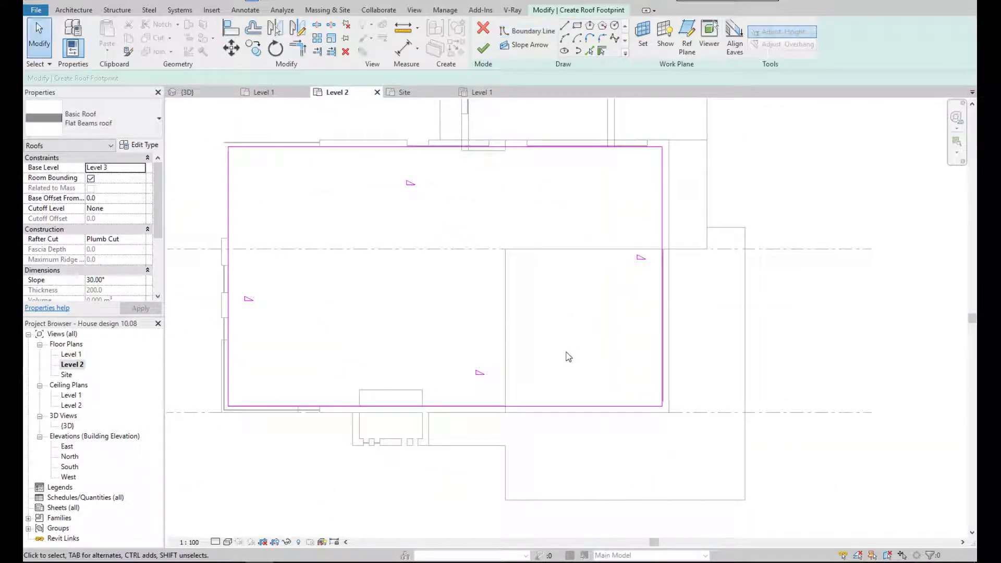
pyautogui.scroll(2, 345, 342)
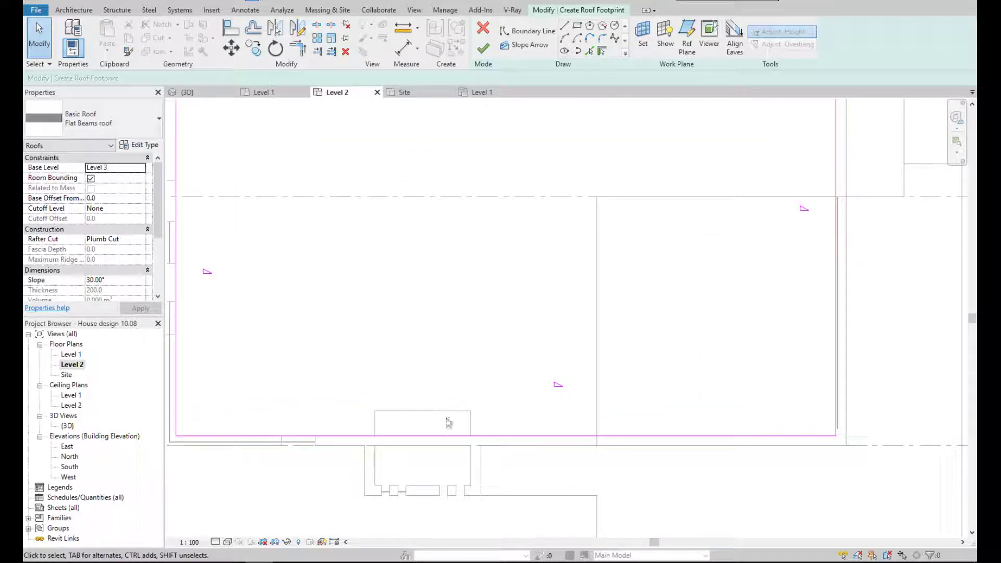
pyautogui.scroll(-3, 438, 435)
pyautogui.scroll(2, 433, 441)
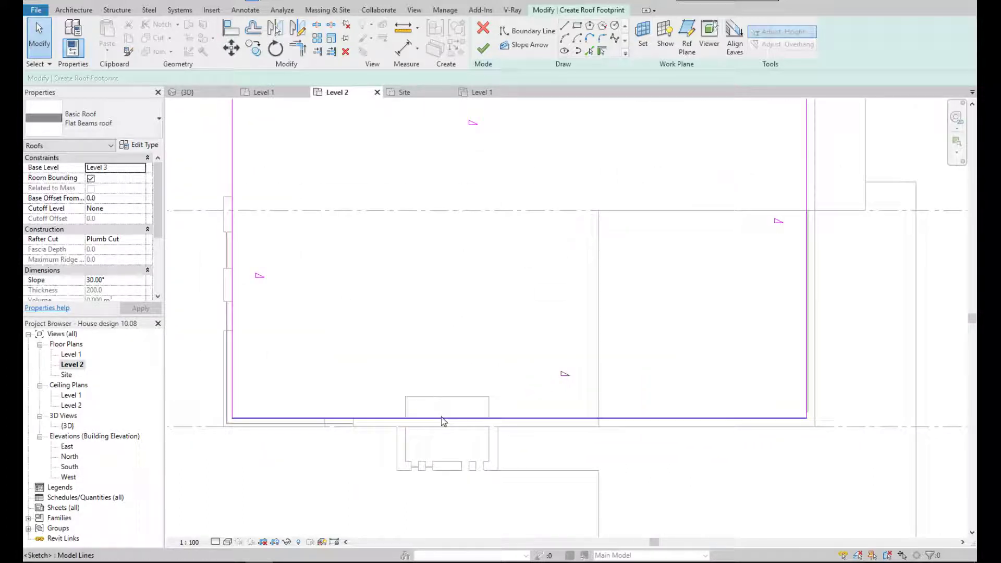
# Step: Sketch a small rectangular boundary projecting from the outline's bottom edge
pyautogui.click(565, 26)
pyautogui.scroll(2, 433, 409)
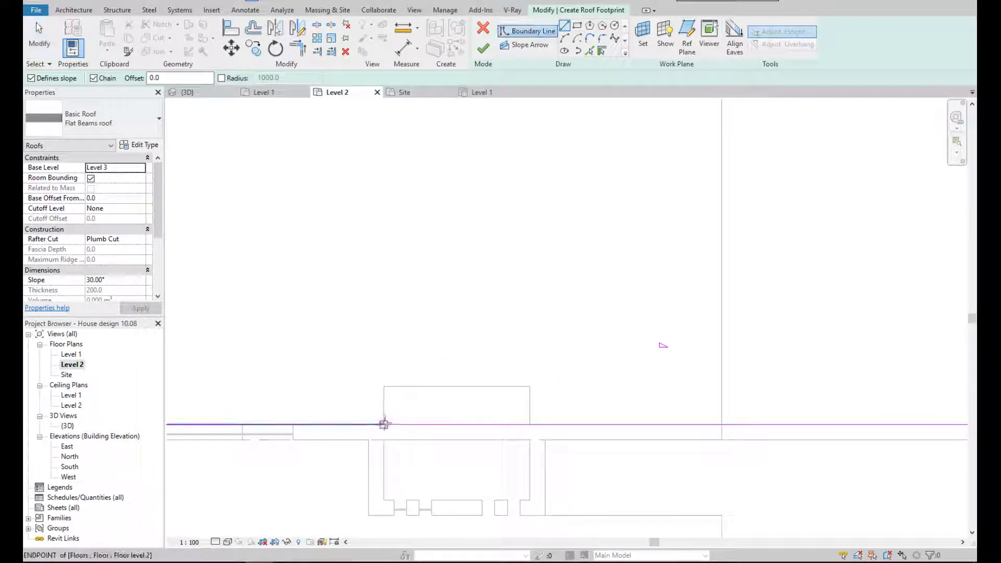
pyautogui.click(385, 423)
pyautogui.click(385, 386)
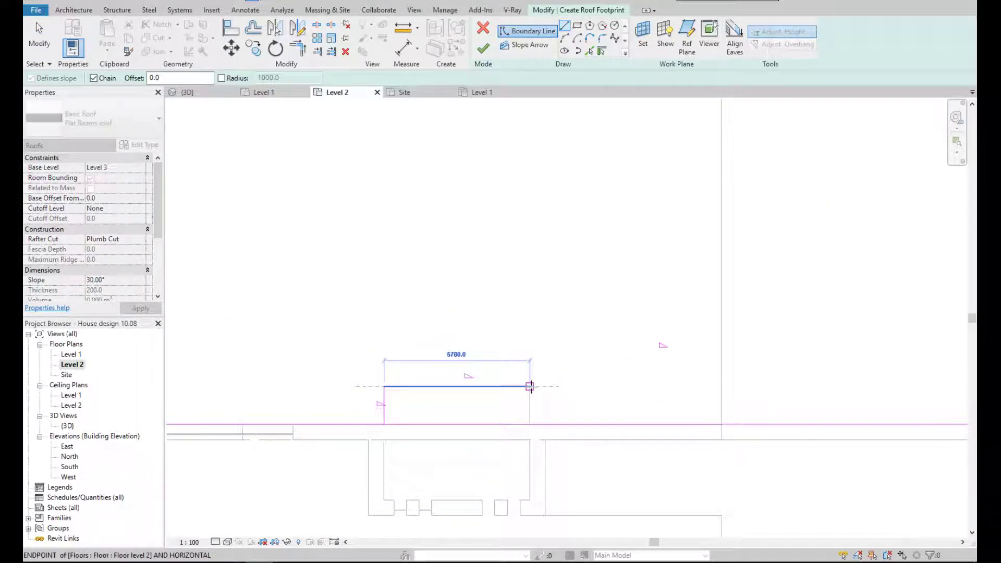
pyautogui.click(530, 386)
pyautogui.click(530, 424)
pyautogui.press('Escape')
pyautogui.press('Escape')
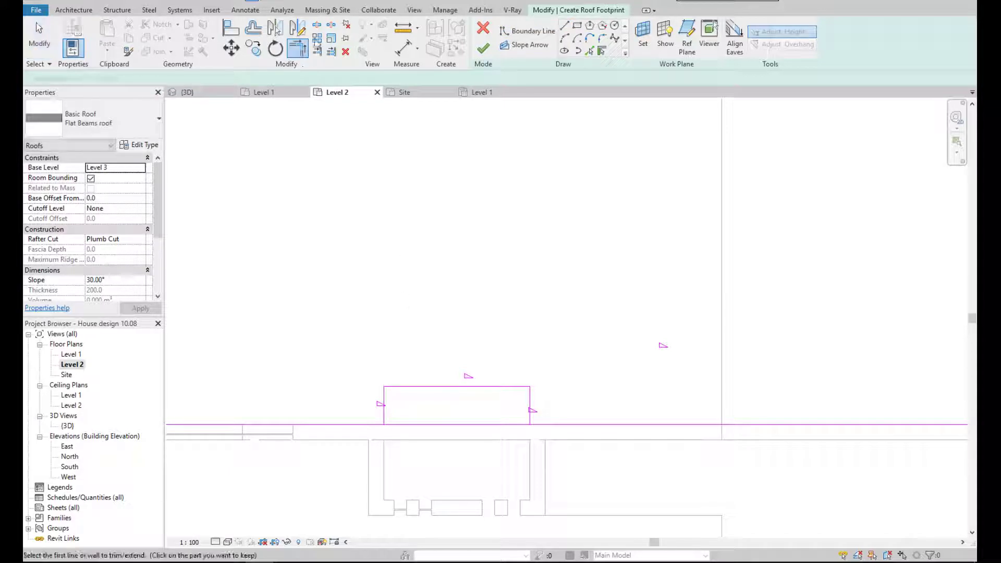
# Step: Split the bottom boundary line at the projection and trim the lines into corners
pyautogui.click(456, 424)
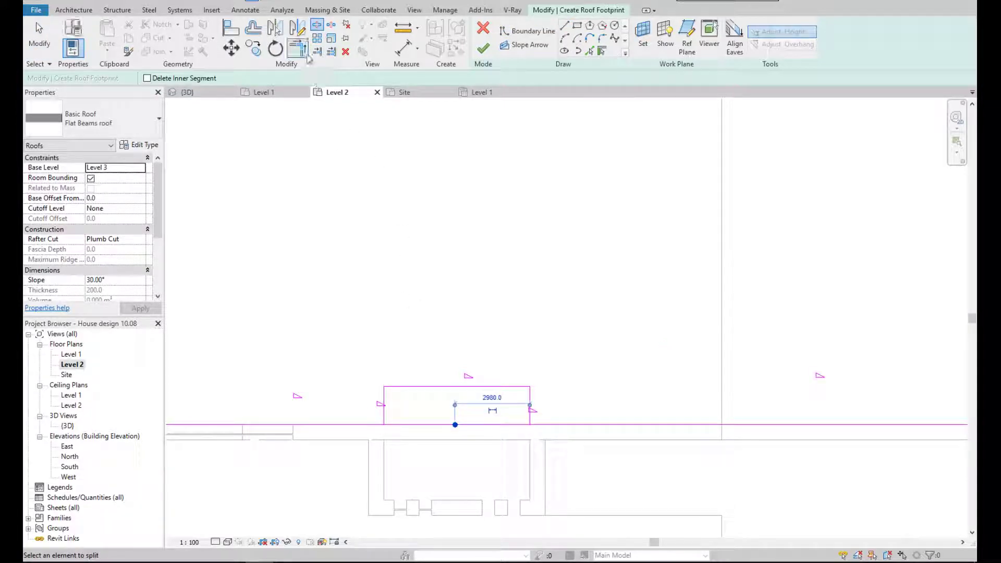
pyautogui.click(306, 56)
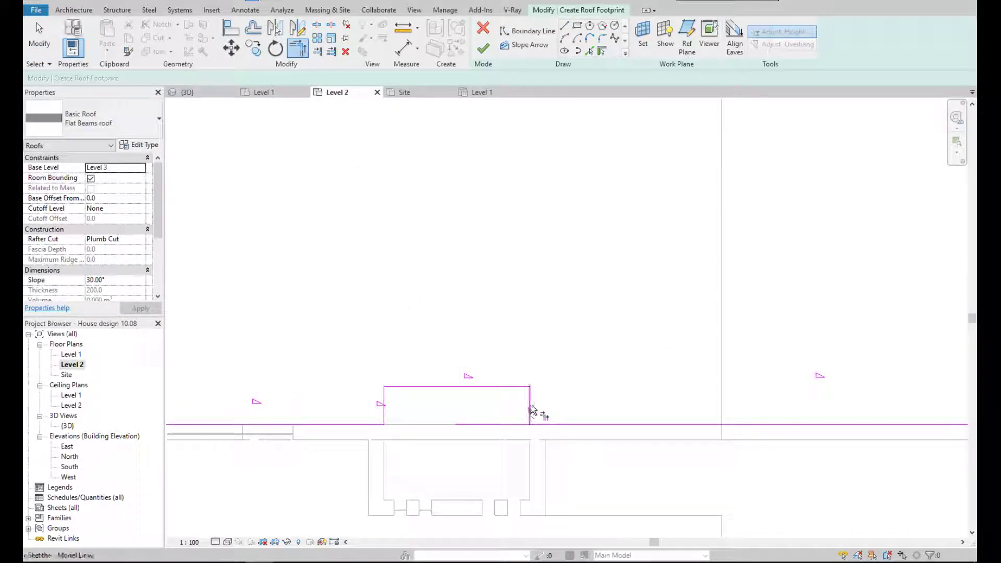
pyautogui.press('Escape')
pyautogui.scroll(-5, 428, 399)
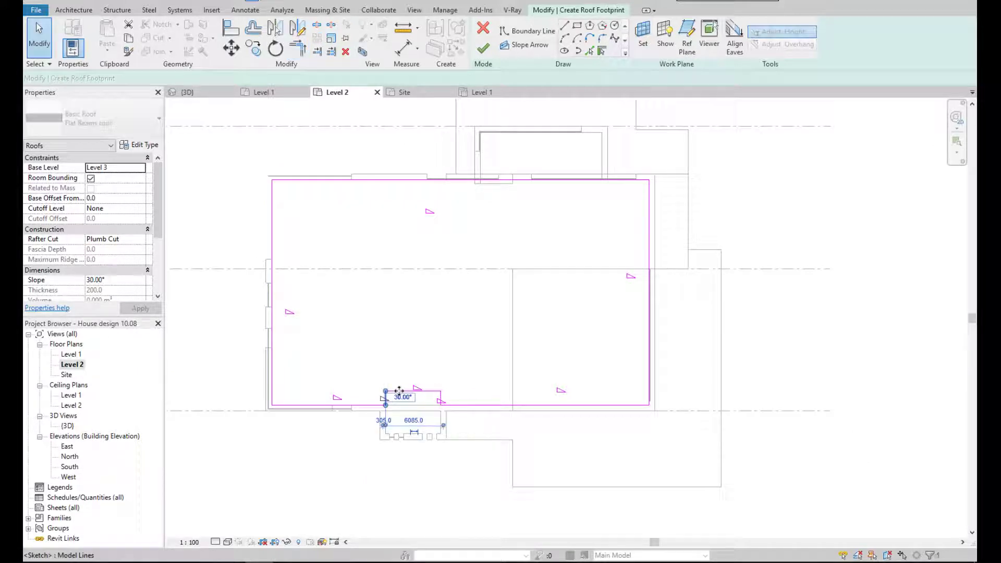
# Step: Clear Defines Roof Slope on the boundary lines and finish the flat roof sketch
pyautogui.click(399, 391)
pyautogui.click(393, 391)
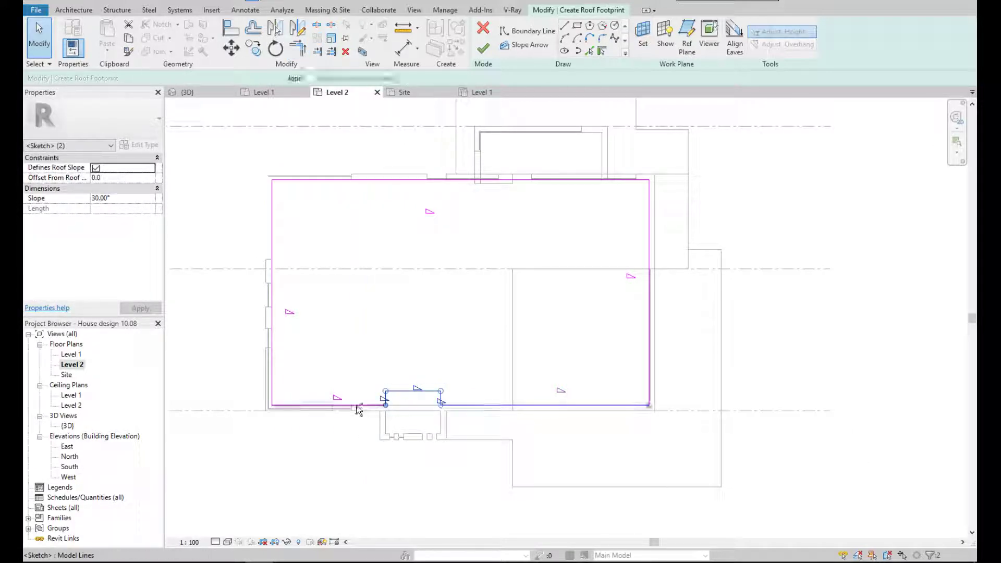
pyautogui.keyDown('ctrl'); pyautogui.click(274, 342); pyautogui.keyUp('ctrl')
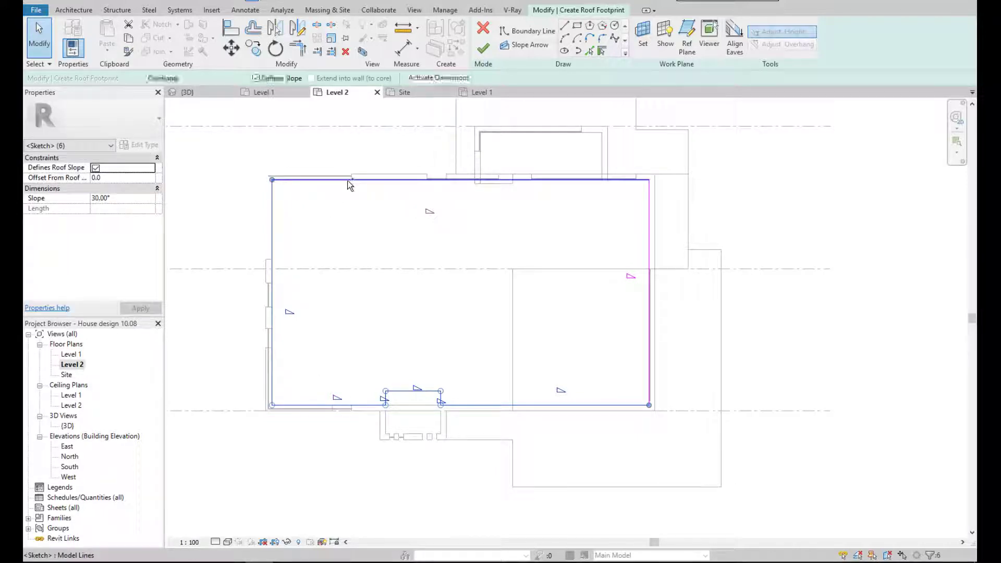
pyautogui.keyDown('ctrl'); pyautogui.click(645, 225); pyautogui.keyUp('ctrl')
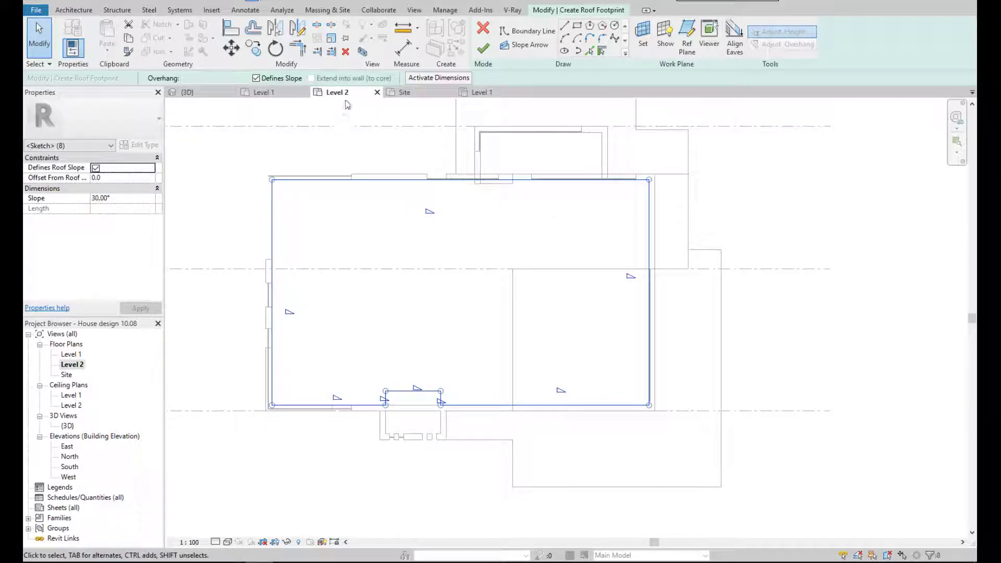
pyautogui.click(490, 49)
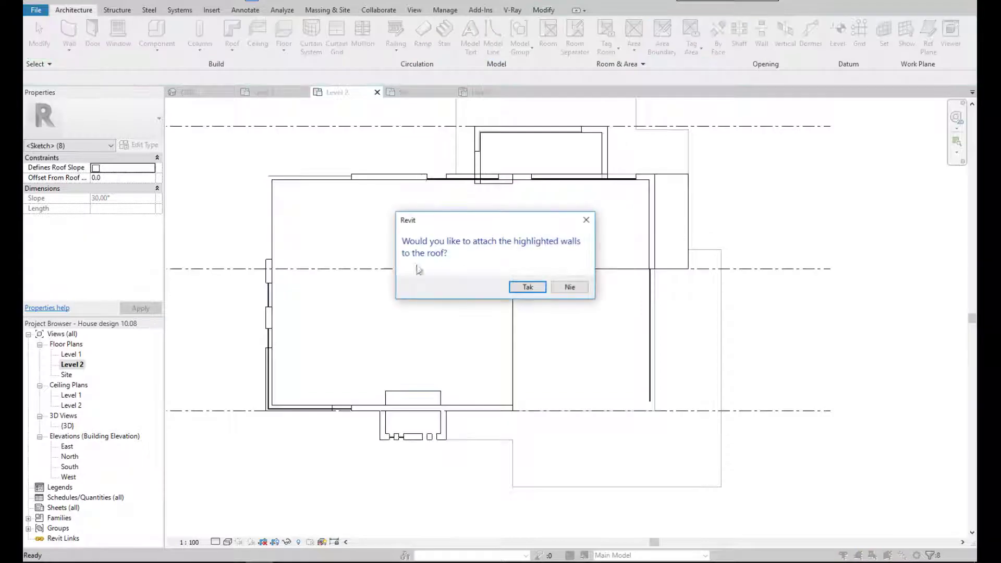
pyautogui.click(543, 287)
# Step: View the house in {3D} from above and behind, and select the new flat roof
pyautogui.click(187, 92)
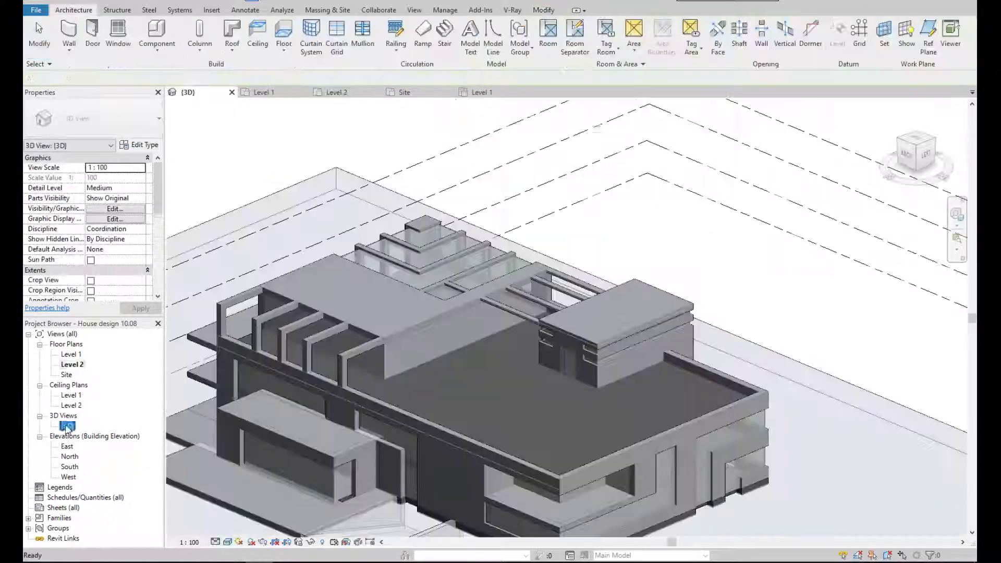
pyautogui.press('Escape')
pyautogui.scroll(-2, 427, 388)
pyautogui.scroll(5, 471, 335)
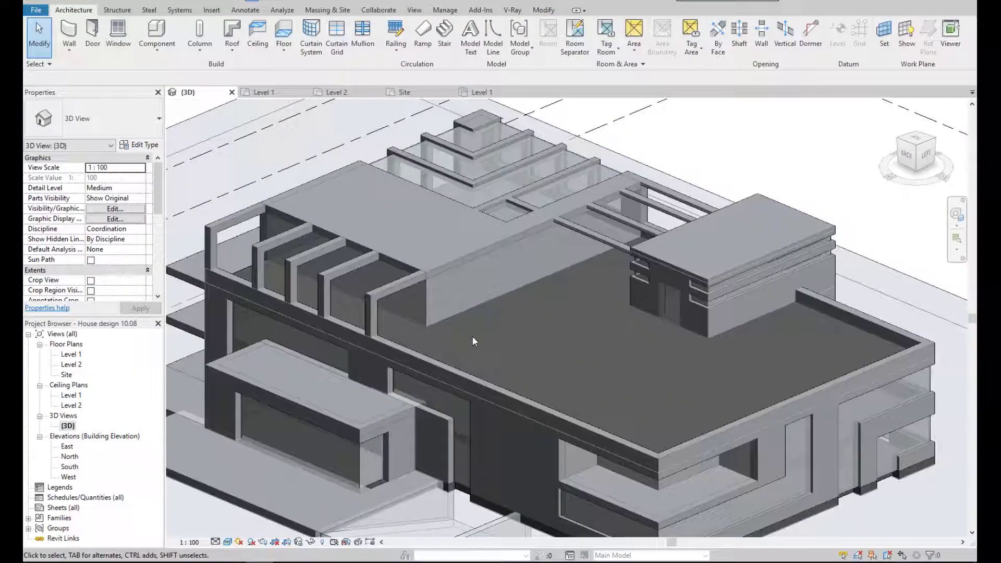
pyautogui.scroll(2, 471, 336)
pyautogui.scroll(-5, 472, 336)
pyautogui.click(910, 149)
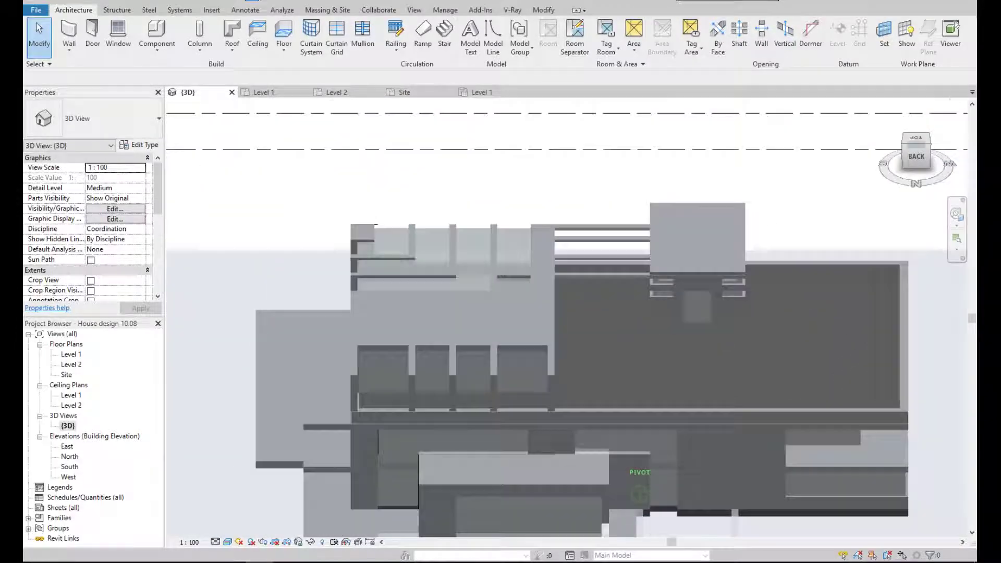
pyautogui.scroll(3, 540, 438)
pyautogui.scroll(2, 496, 434)
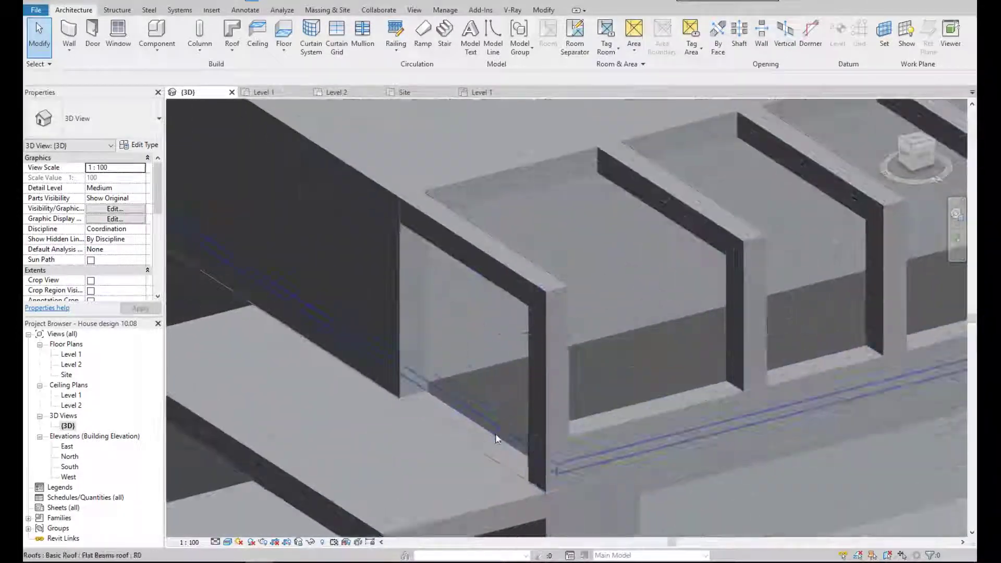
pyautogui.click(495, 430)
pyautogui.scroll(-4, 495, 430)
# Step: Change the selected roof's type to Roof RC 250mm + 150mm
pyautogui.click(940, 132)
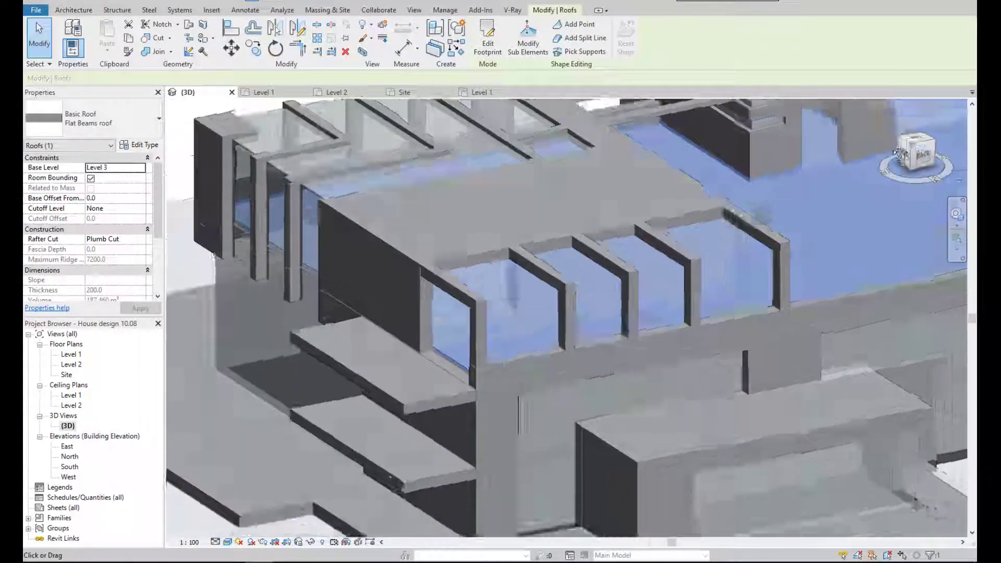
pyautogui.click(141, 125)
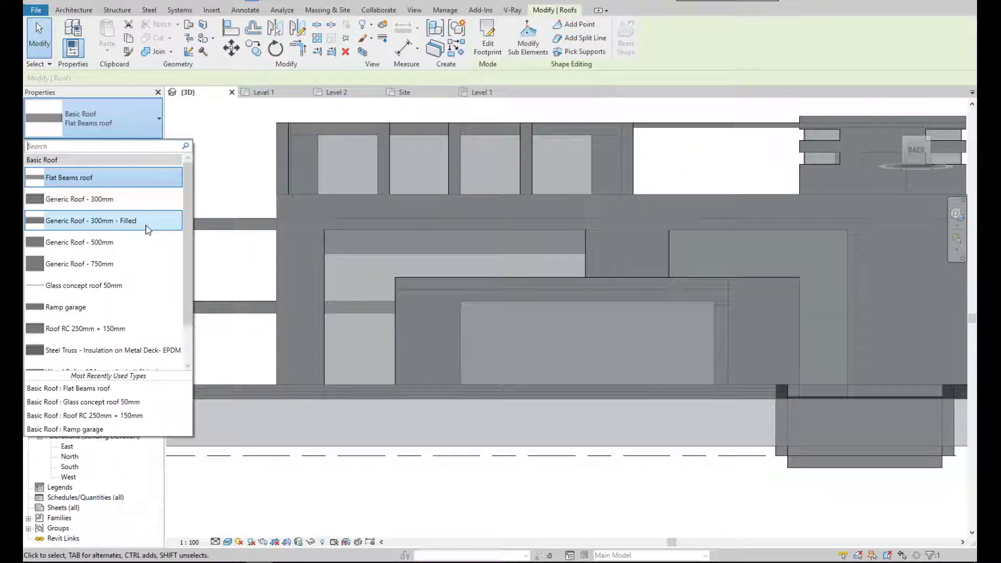
pyautogui.scroll(-3, 148, 229)
pyautogui.click(141, 279)
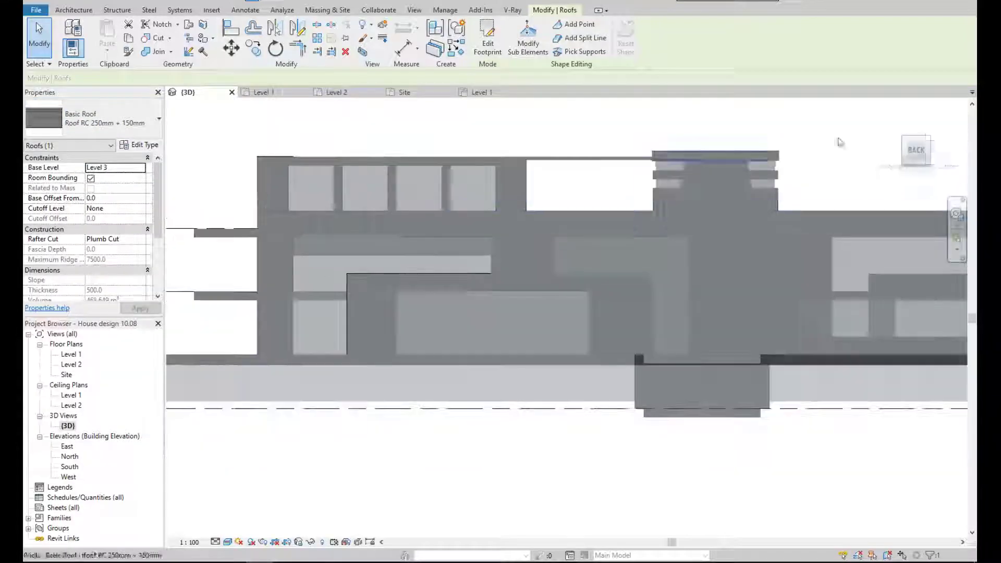
# Step: View the roof from the right side, open its Type Properties, and close them unchanged
pyautogui.moveTo(916, 151); pyautogui.dragTo(963, 165)
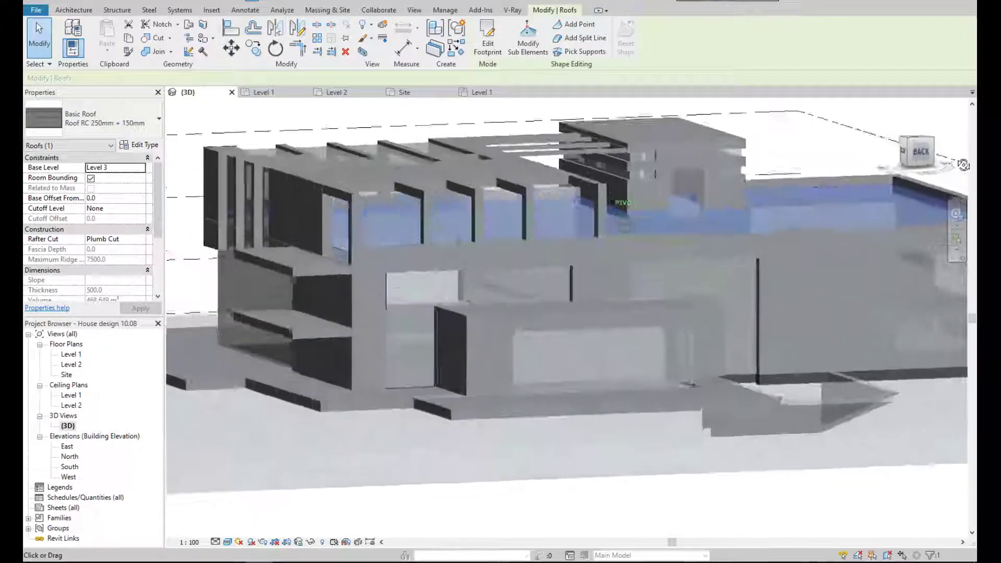
pyautogui.click(904, 152)
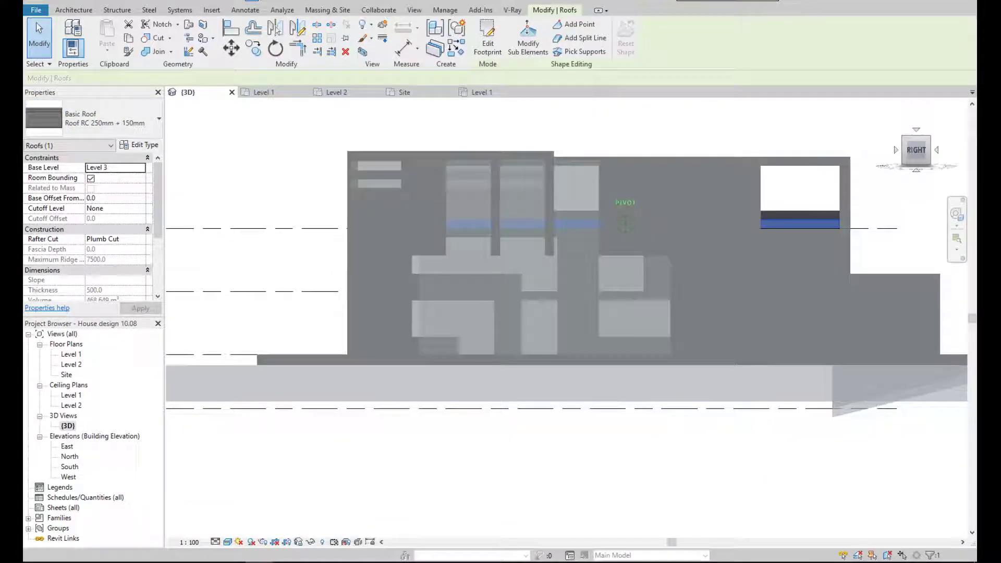
pyautogui.scroll(-3, 677, 227)
pyautogui.scroll(3, 753, 228)
pyautogui.scroll(3, 753, 228)
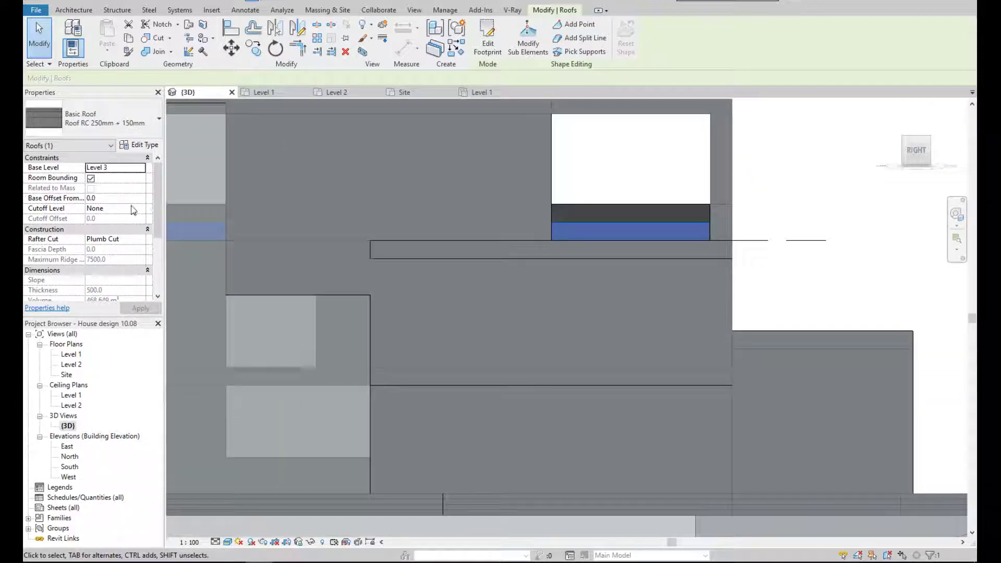
pyautogui.click(145, 147)
pyautogui.press('Escape')
# Step: Apply the -500 base offset and reopen the RC roof's footprint sketch from the right view
pyautogui.click(133, 312)
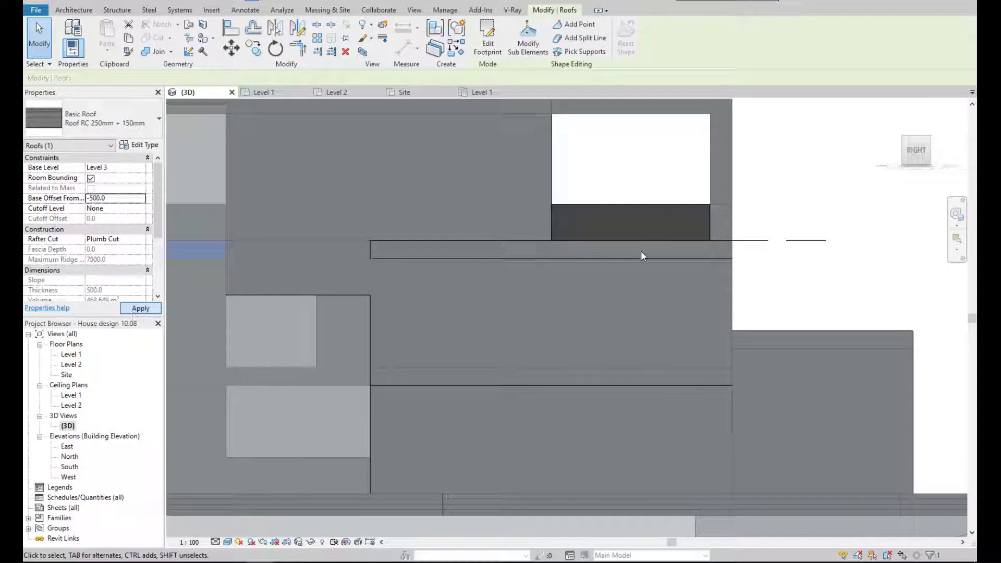
pyautogui.moveTo(916, 151); pyautogui.dragTo(887, 175)
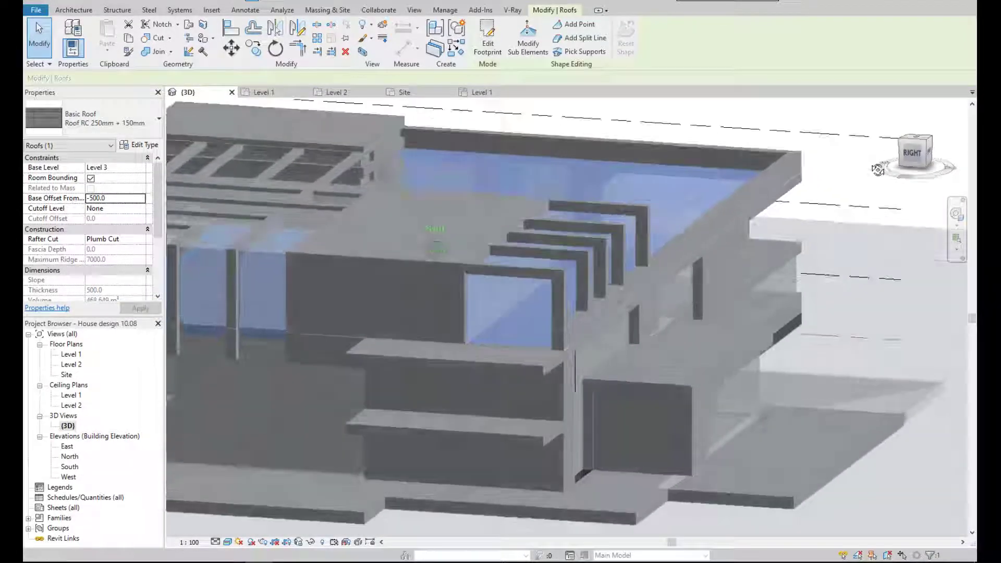
pyautogui.scroll(4, 358, 295)
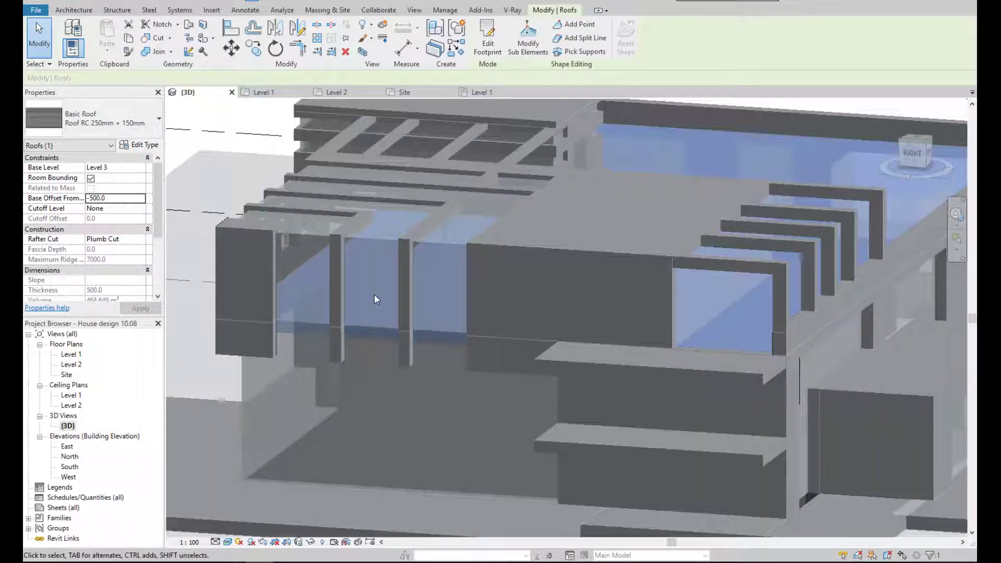
pyautogui.scroll(-2, 374, 293)
pyautogui.click(917, 155)
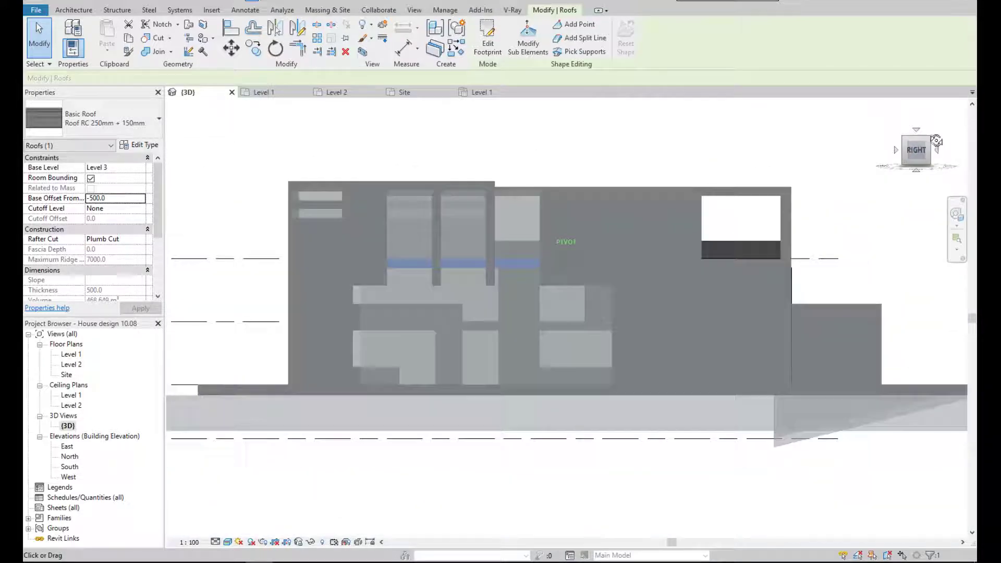
pyautogui.scroll(2, 530, 259)
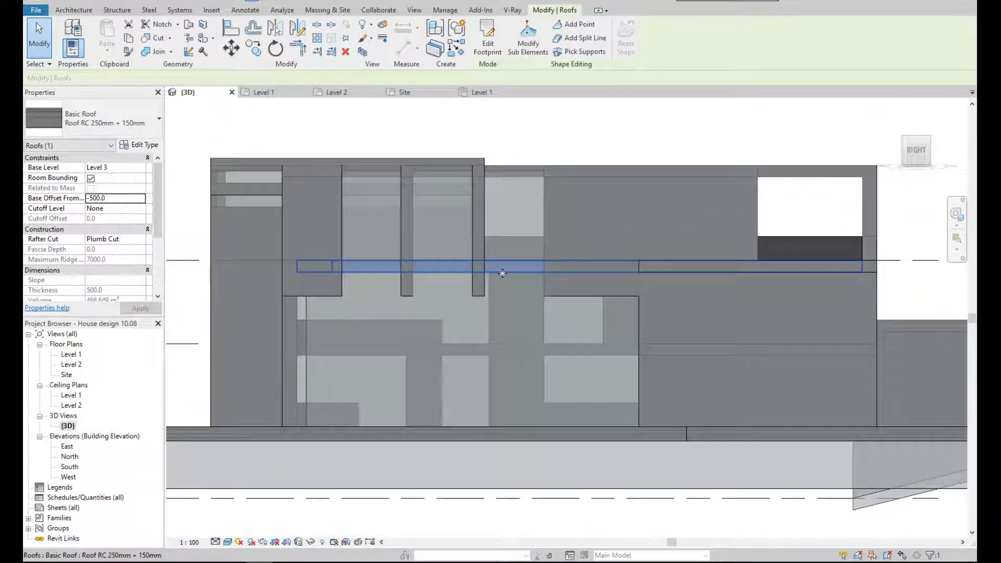
pyautogui.doubleClick(502, 274)
pyautogui.moveTo(916, 154); pyautogui.dragTo(898, 168)
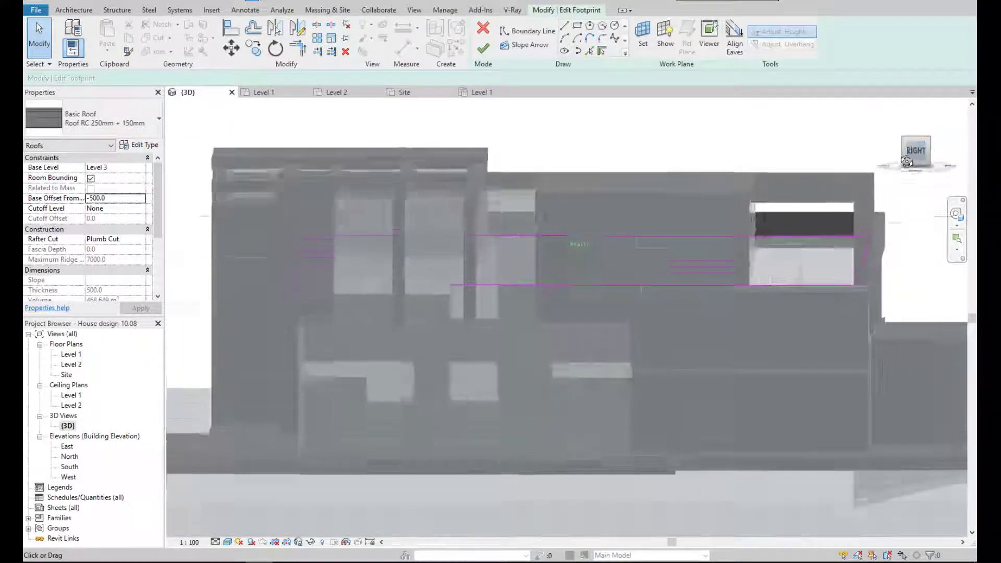
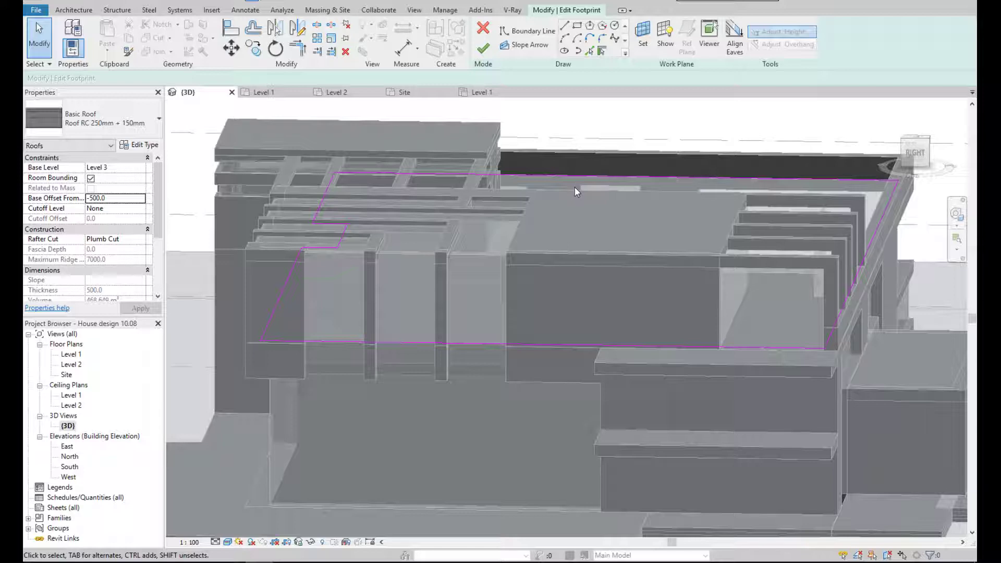
# Step: Switch the footprint sketch to a straight-on Wireframe view
pyautogui.click(919, 170)
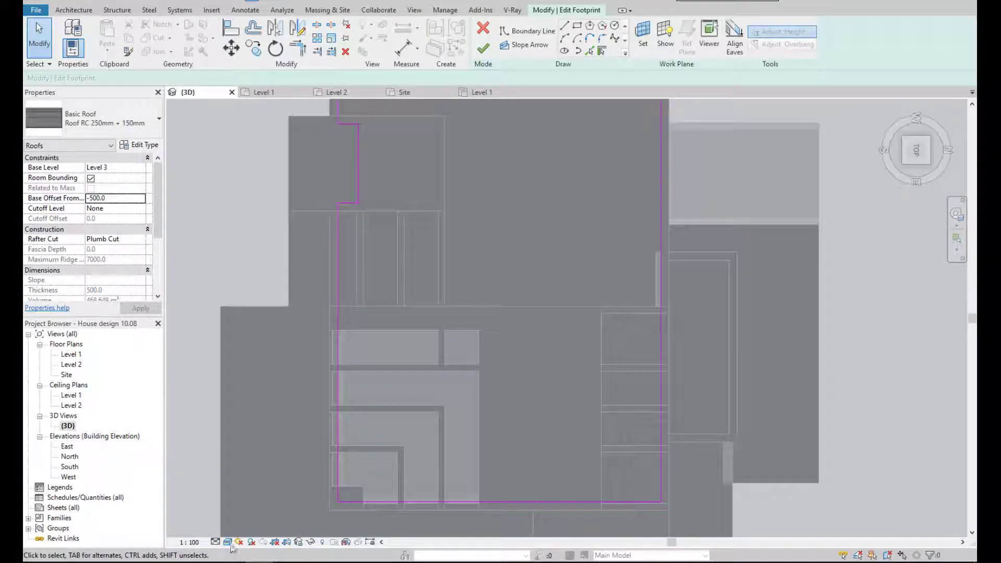
pyautogui.click(227, 543)
pyautogui.click(268, 471)
pyautogui.scroll(2, 511, 371)
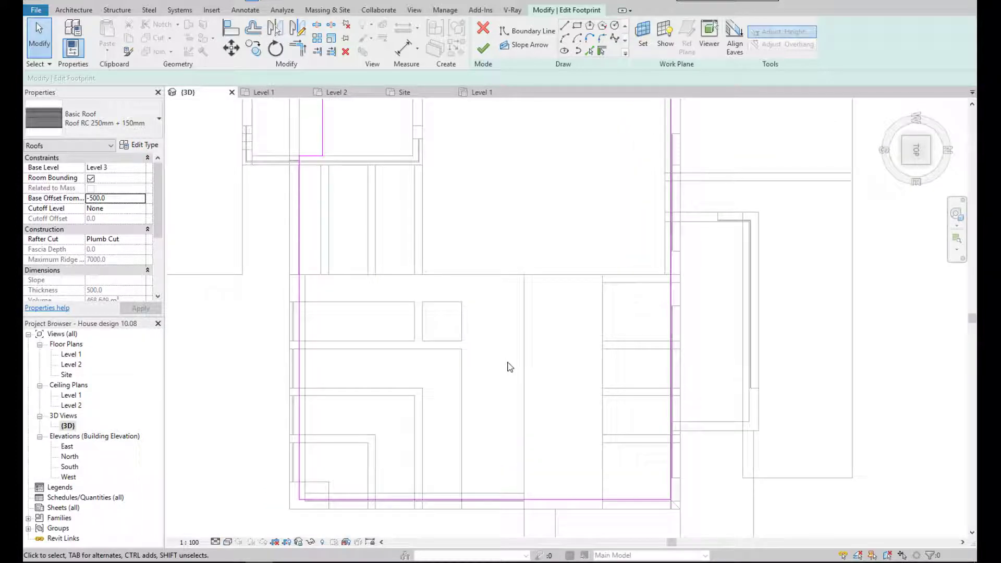
pyautogui.scroll(-3, 485, 367)
pyautogui.scroll(3, 446, 458)
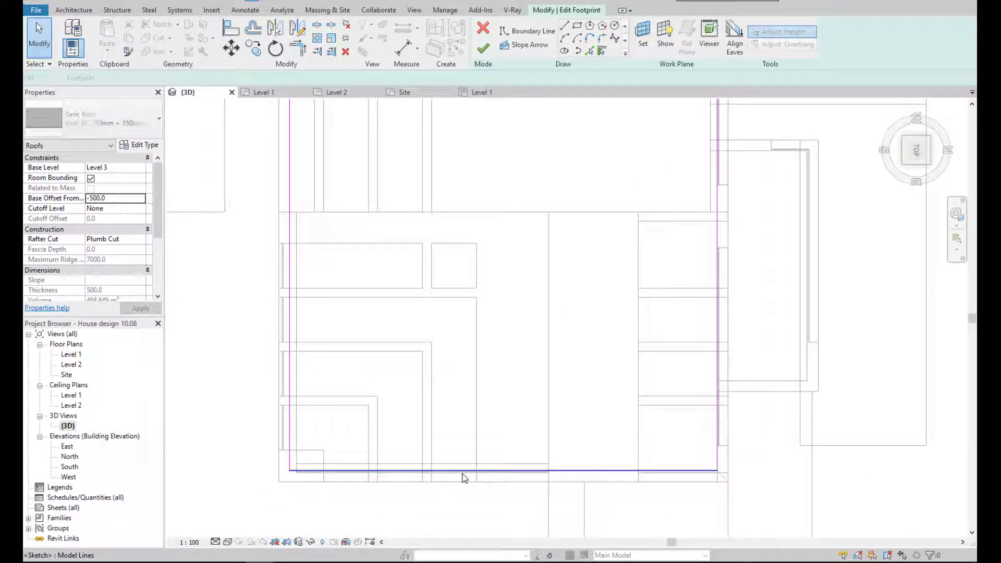
# Step: Shorten the left edge of the roof footprint upward
pyautogui.click(464, 477)
pyautogui.scroll(-2, 433, 439)
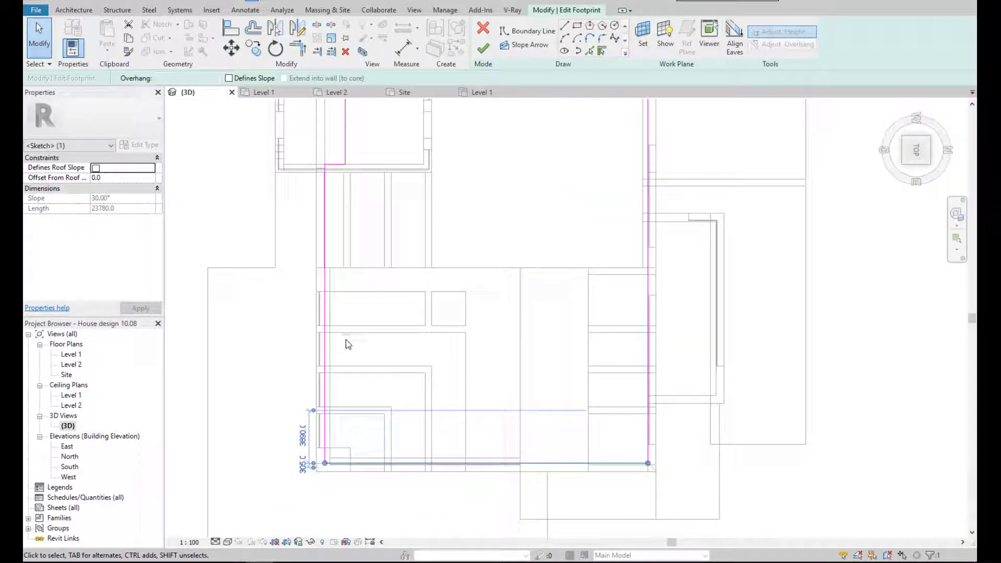
pyautogui.click(326, 354)
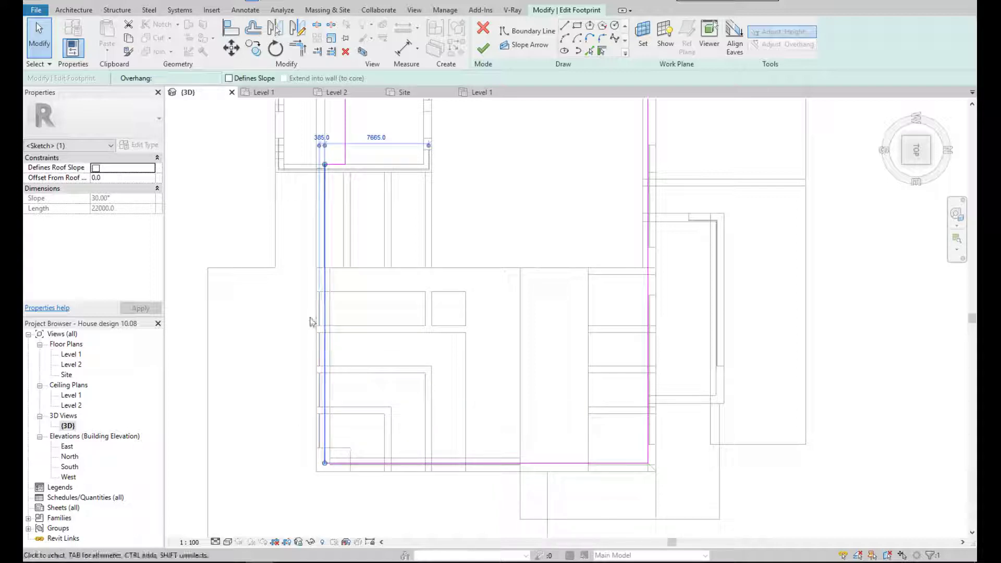
pyautogui.moveTo(325, 463); pyautogui.dragTo(324, 269)
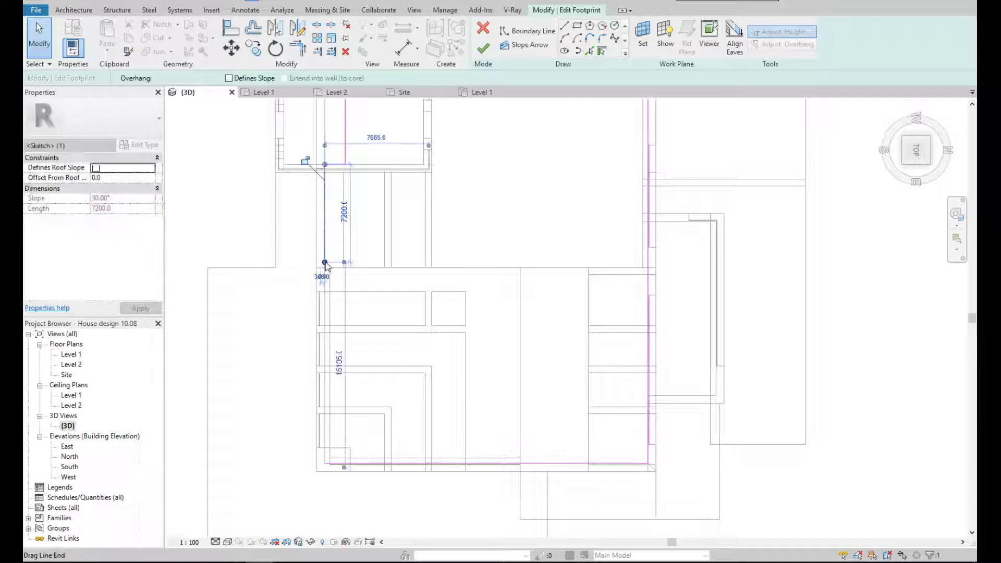
pyautogui.click(309, 261)
pyautogui.scroll(5, 334, 263)
pyautogui.scroll(3, 350, 267)
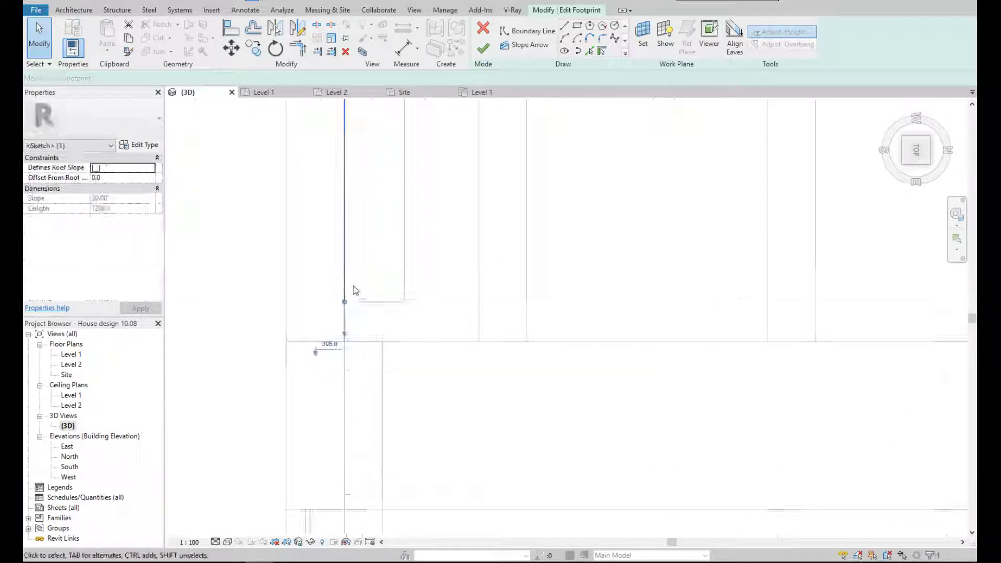
pyautogui.scroll(2, 338, 326)
# Step: Drag the footprint line ends, including the bottom edge, to the new corners
pyautogui.moveTo(335, 328); pyautogui.dragTo(336, 401)
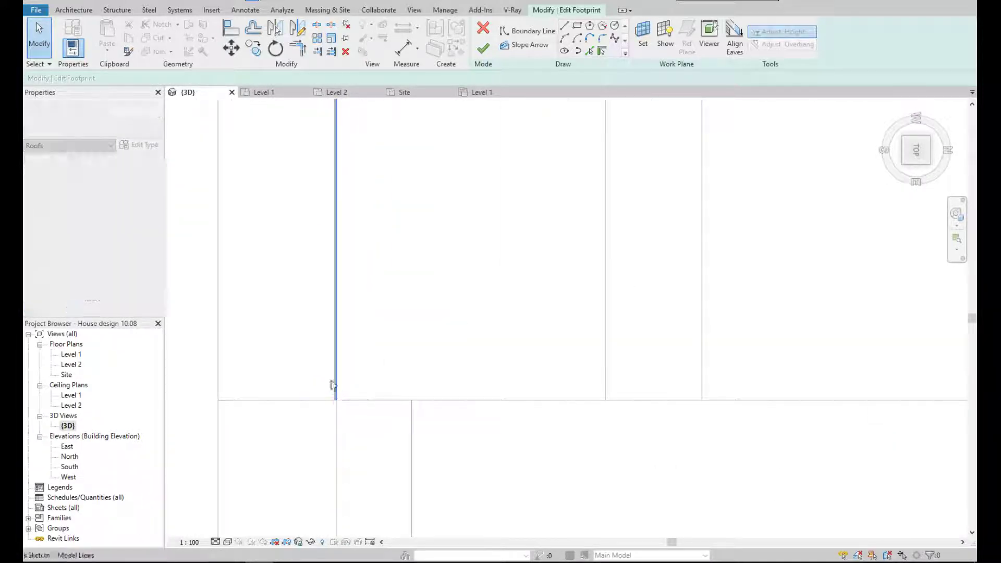
pyautogui.scroll(-3, 328, 360)
pyautogui.scroll(-3, 390, 373)
pyautogui.scroll(3, 397, 469)
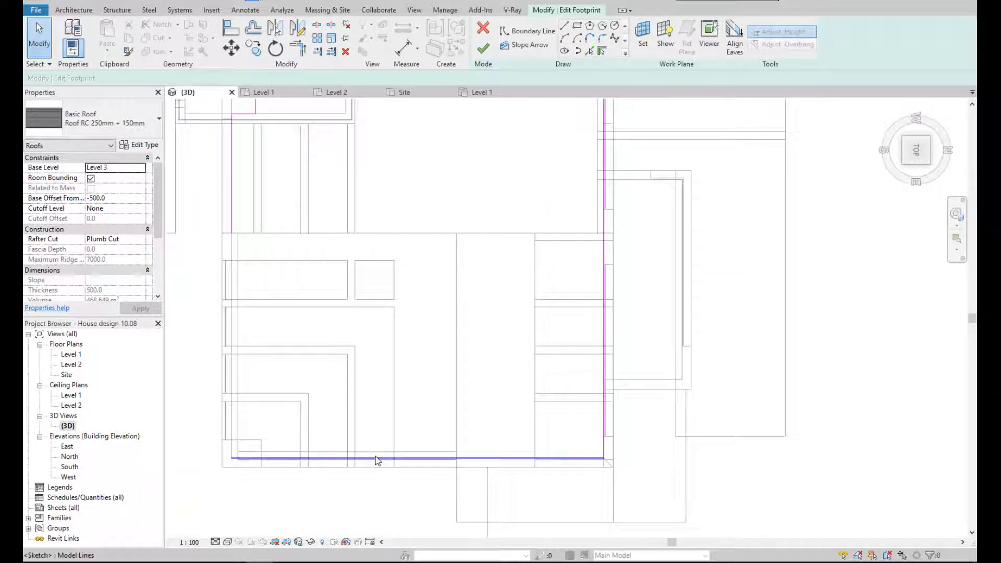
pyautogui.click(230, 457)
pyautogui.scroll(2, 230, 458)
pyautogui.moveTo(230, 458); pyautogui.dragTo(615, 458)
pyautogui.press('Escape')
pyautogui.scroll(-3, 444, 410)
pyautogui.moveTo(444, 409); pyautogui.dragTo(407, 413, button='middle')
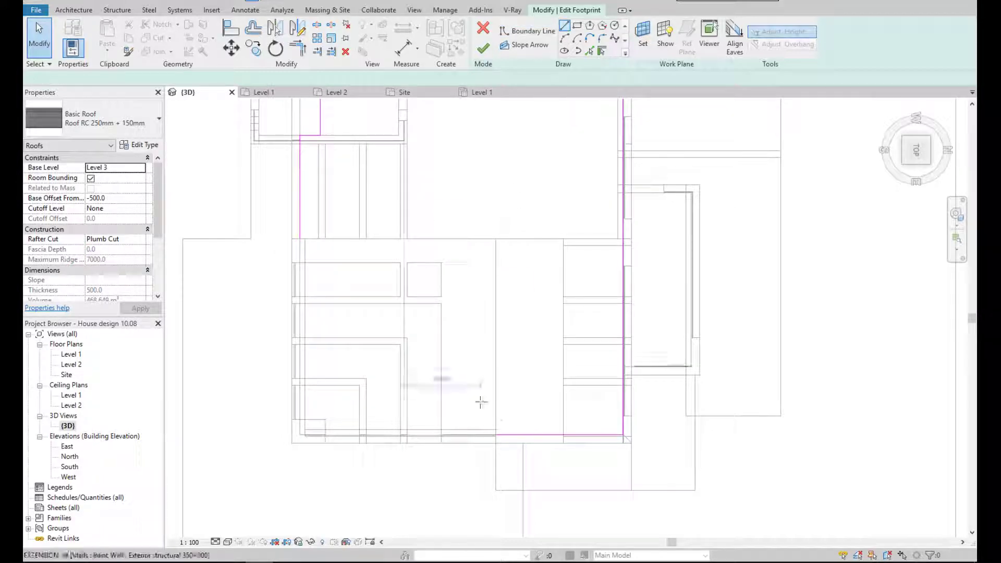
pyautogui.scroll(5, 495, 423)
# Step: Draw vertical and horizontal boundary lines (LI) closing the rectangle, then finish the footprint sketch
pyautogui.press('l')
pyautogui.press('i')
pyautogui.click(496, 464)
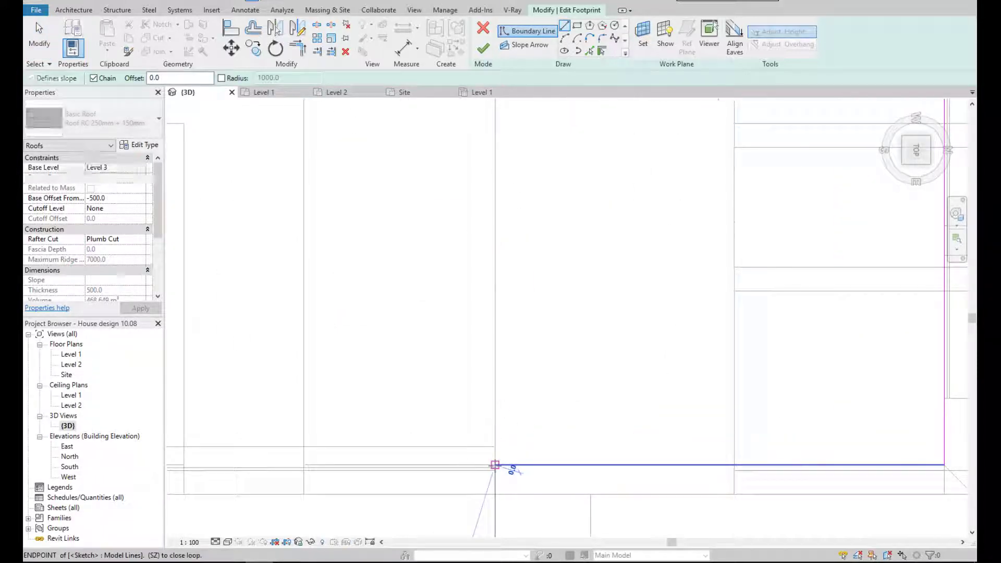
pyautogui.scroll(-3, 495, 464)
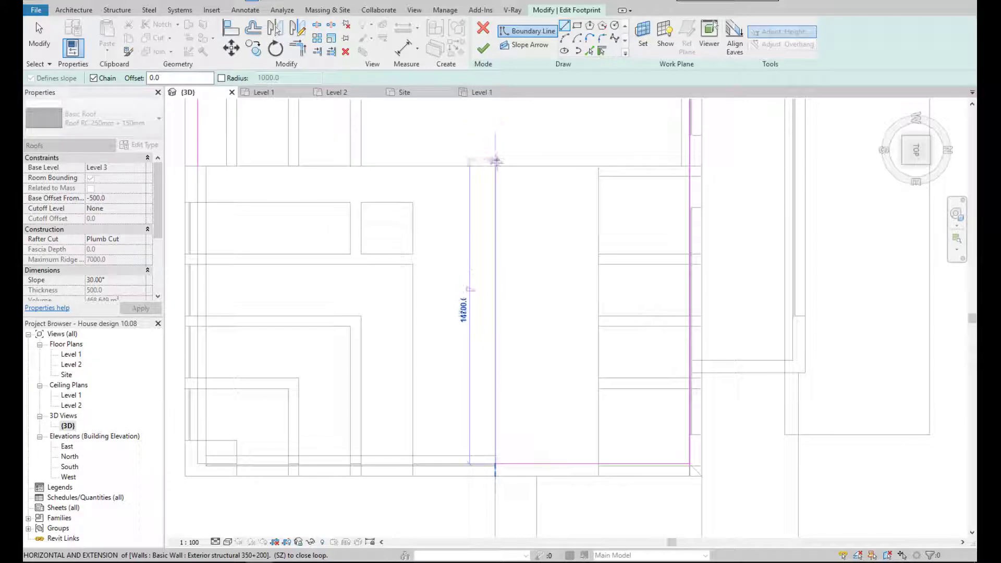
pyautogui.click(496, 166)
pyautogui.click(197, 164)
pyautogui.scroll(-4, 465, 272)
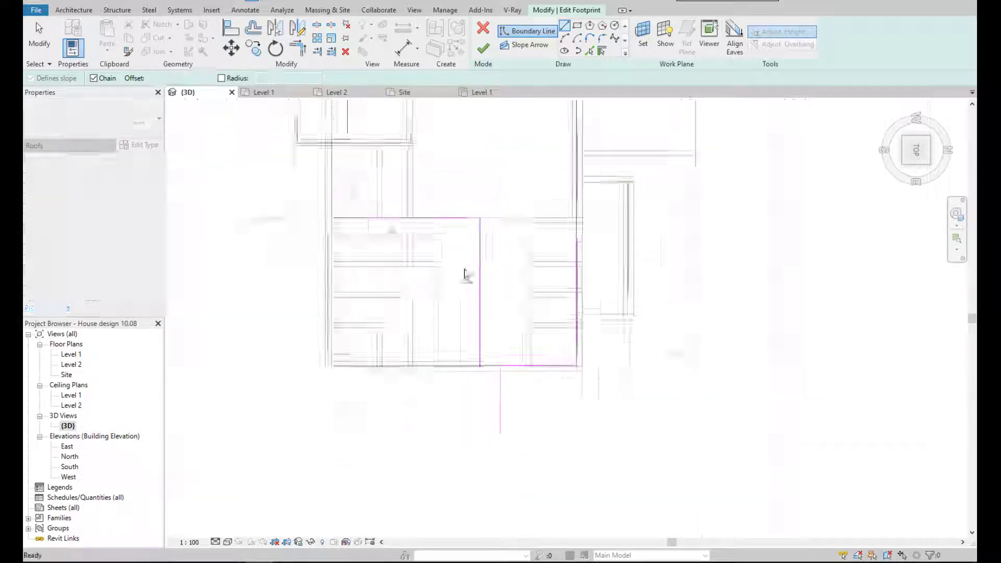
pyautogui.press('Escape')
pyautogui.press('Escape')
pyautogui.click(447, 224)
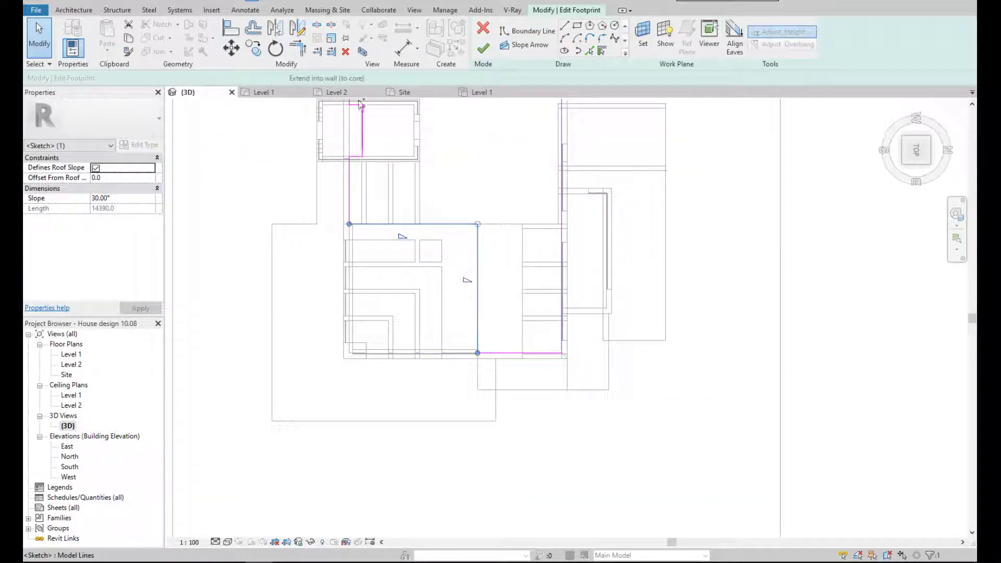
pyautogui.click(480, 51)
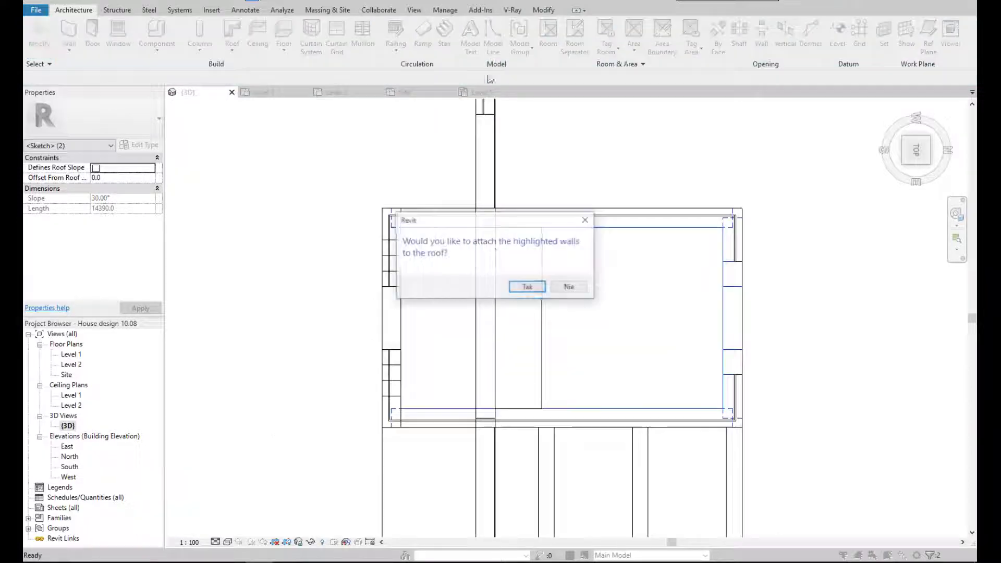
# Step: Decline attaching walls to the roof and show the house Shaded in an isometric view
pyautogui.click(570, 287)
pyautogui.press('Escape')
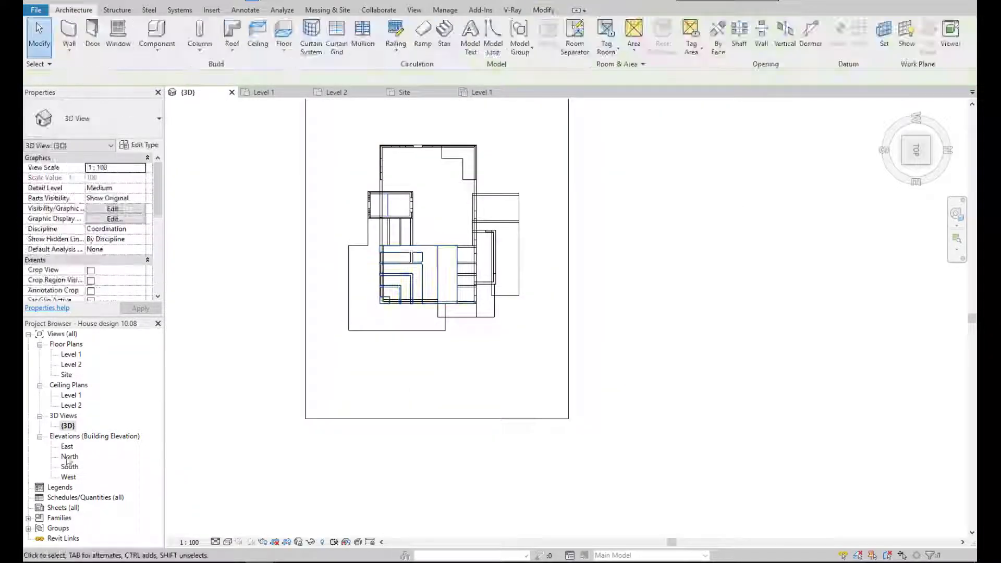
pyautogui.keyDown('shift'); pyautogui.moveTo(392, 298); pyautogui.dragTo(736, 225, button='middle'); pyautogui.keyUp('shift')
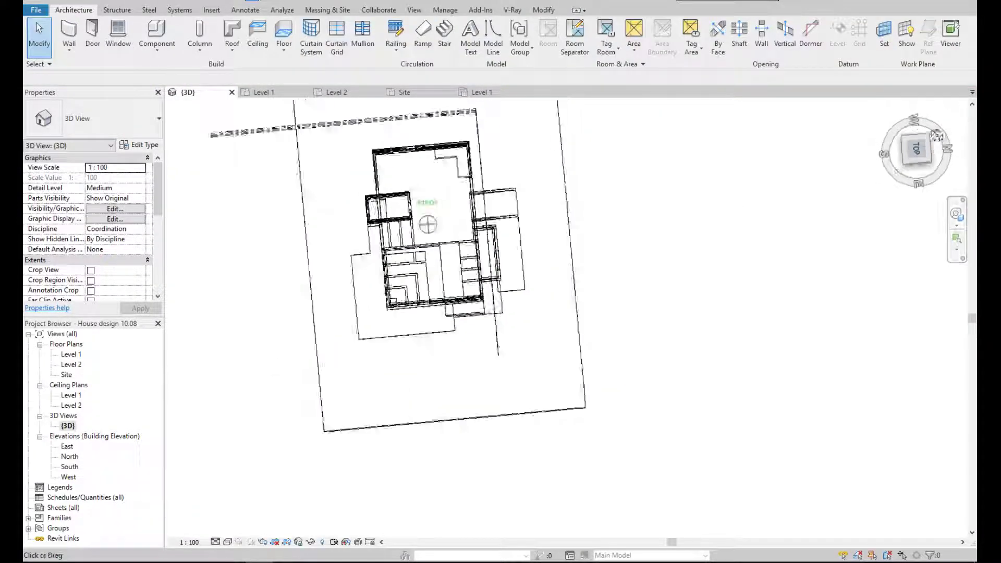
pyautogui.click(228, 541)
pyautogui.click(256, 519)
pyautogui.scroll(5, 466, 241)
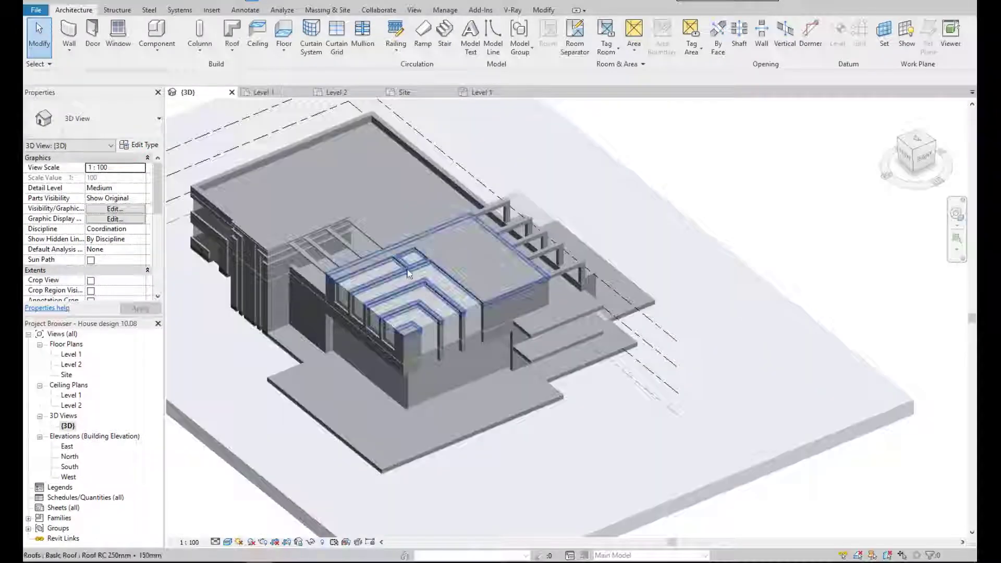
pyautogui.scroll(3, 466, 241)
# Step: Inspect the roof over the glass section and the Level 2 floor from low angles
pyautogui.moveTo(861, 147)
pyautogui.keyDown('shift'); pyautogui.mouseDown(button='middle')
pyautogui.moveTo(895, 125)
pyautogui.moveTo(580, 288)
pyautogui.mouseUp(button='middle'); pyautogui.keyUp('shift')
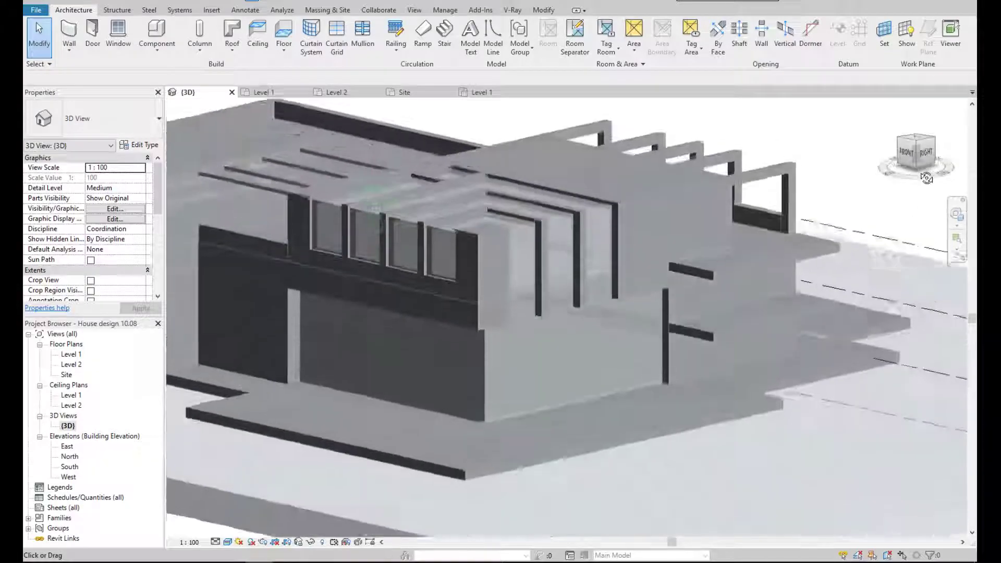
pyautogui.scroll(4, 580, 289)
pyautogui.click(596, 264)
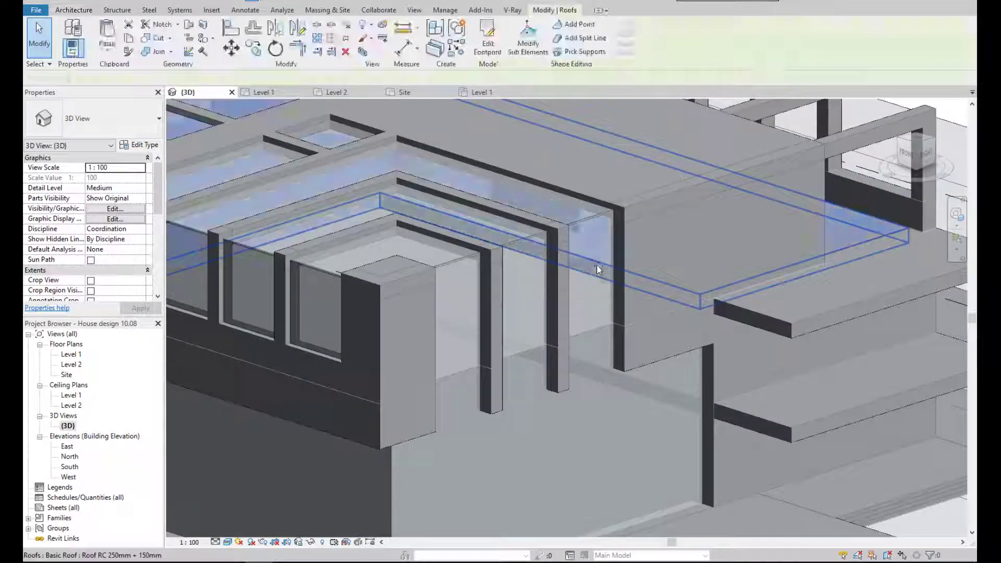
pyautogui.press('Escape')
pyautogui.click(665, 391)
pyautogui.scroll(-3, 665, 391)
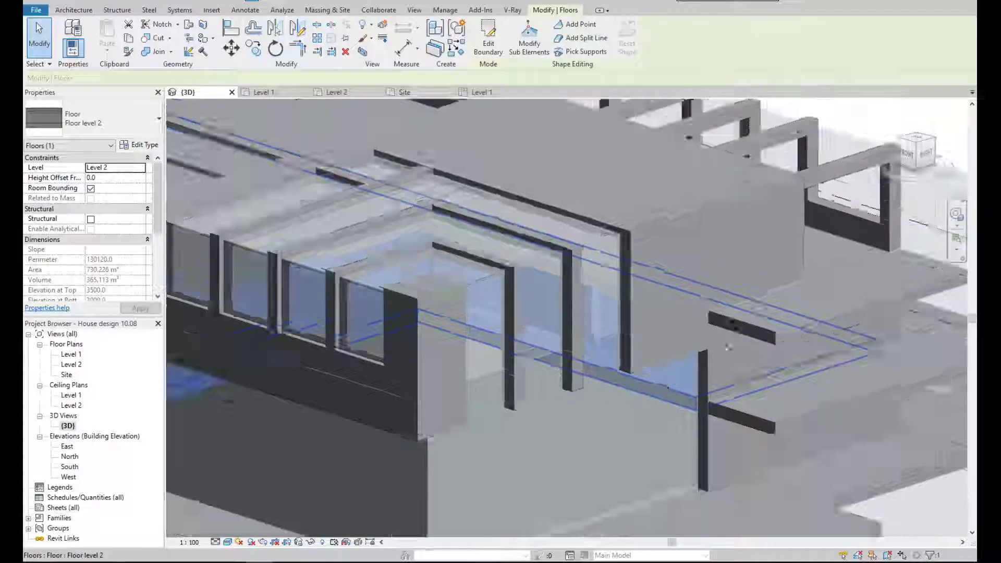
pyautogui.moveTo(929, 159)
pyautogui.mouseDown()
pyautogui.moveTo(920, 133)
pyautogui.moveTo(919, 155)
pyautogui.mouseUp()
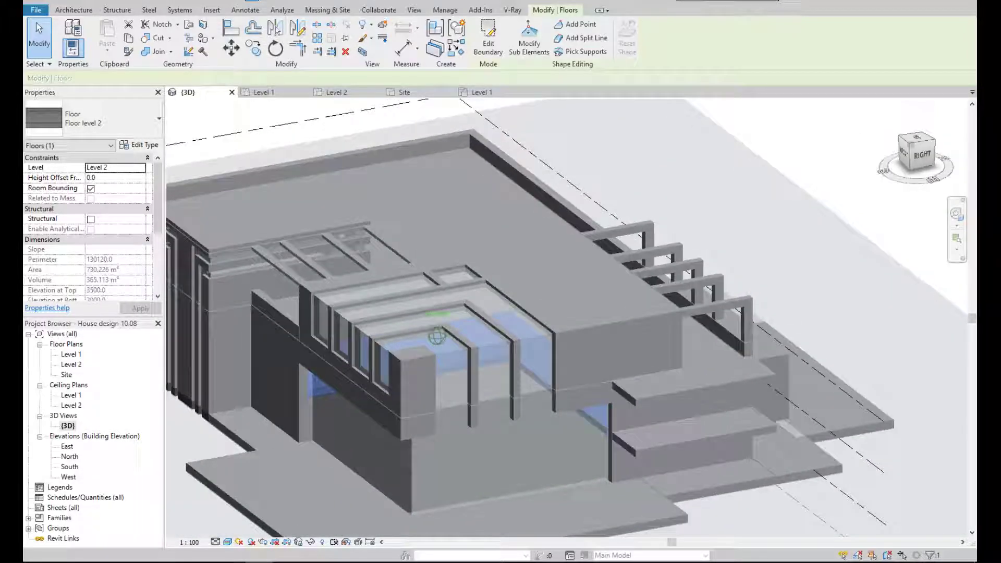
pyautogui.scroll(-3, 467, 323)
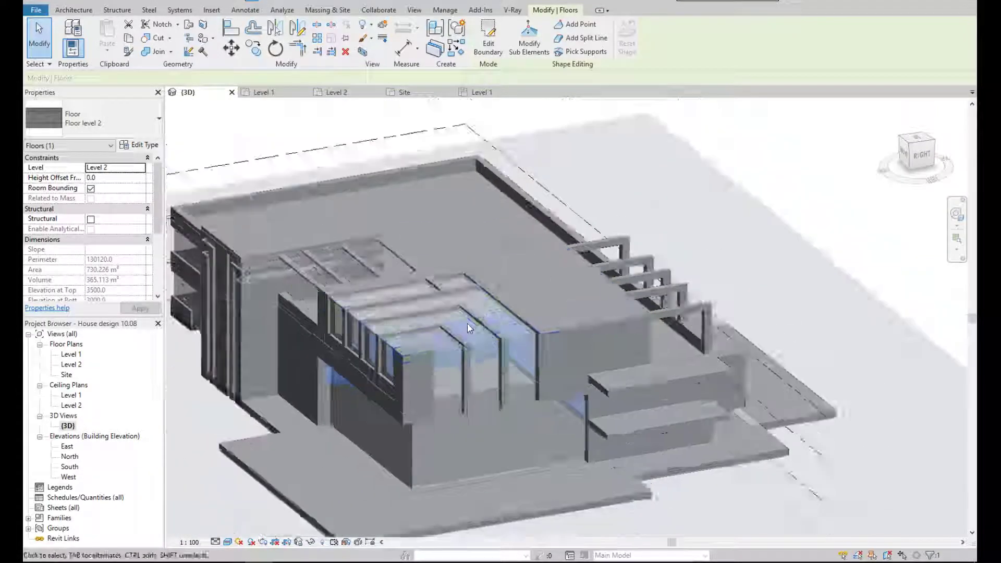
pyautogui.scroll(3, 505, 380)
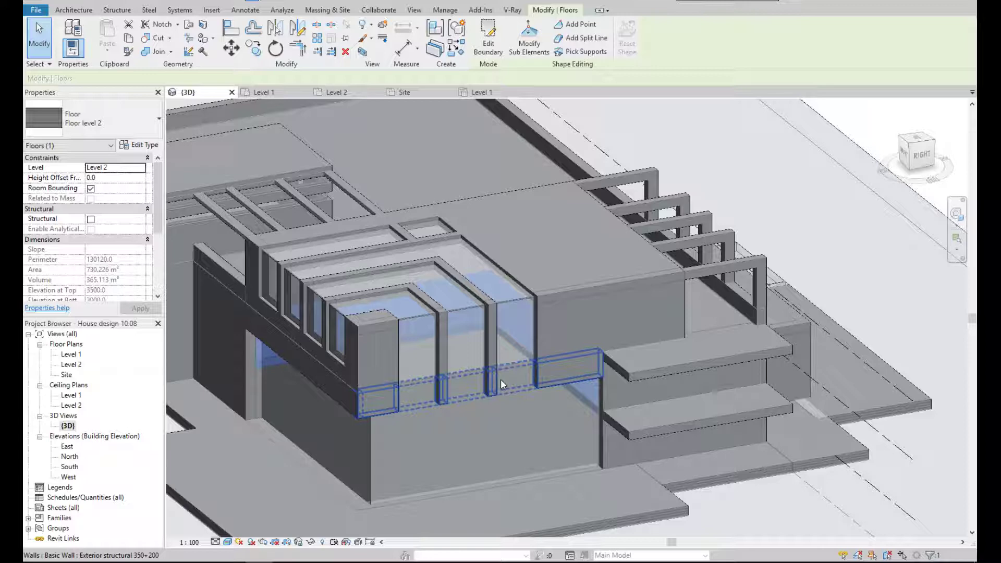
pyautogui.scroll(-3, 500, 380)
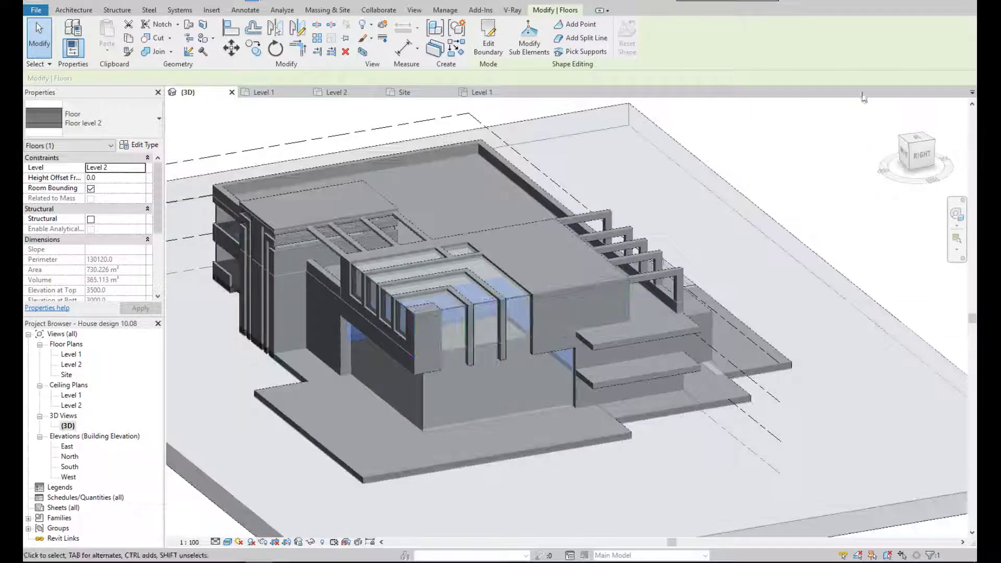
pyautogui.click(939, 162)
pyautogui.scroll(5, 489, 334)
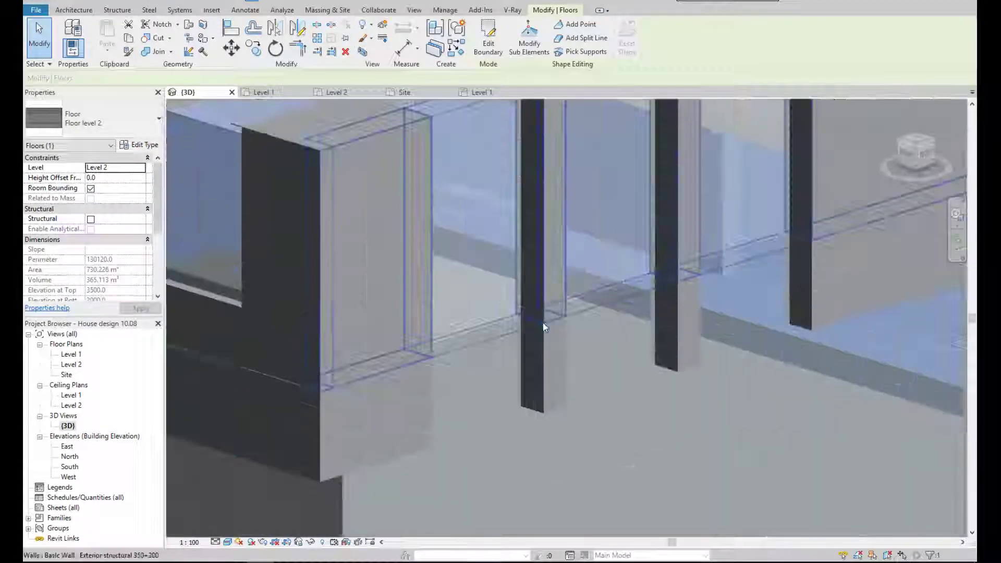
# Step: Select and deselect the glass walls at the lower corner to inspect them
pyautogui.click(474, 330)
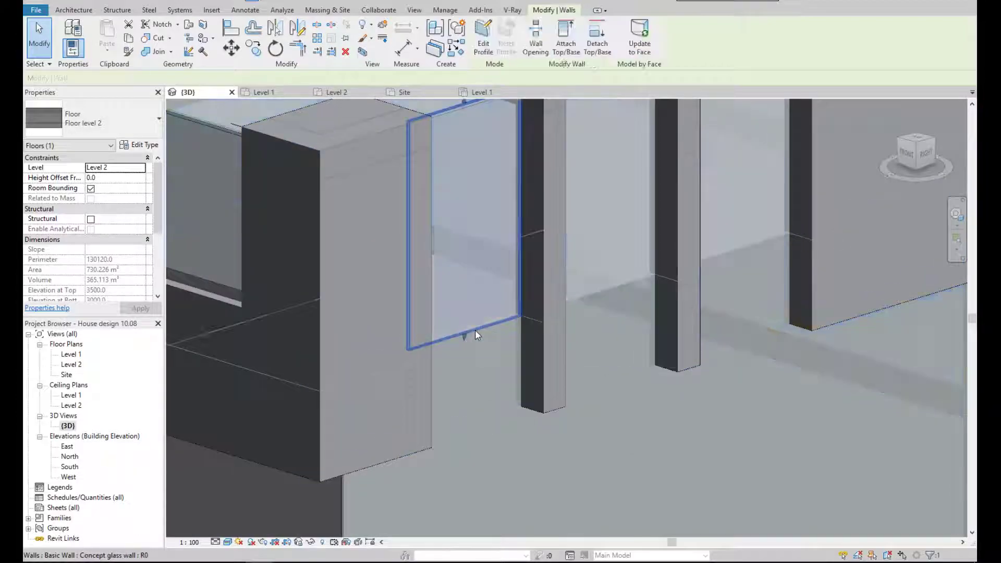
pyautogui.scroll(3, 531, 337)
pyautogui.press('Escape')
pyautogui.scroll(-3, 636, 505)
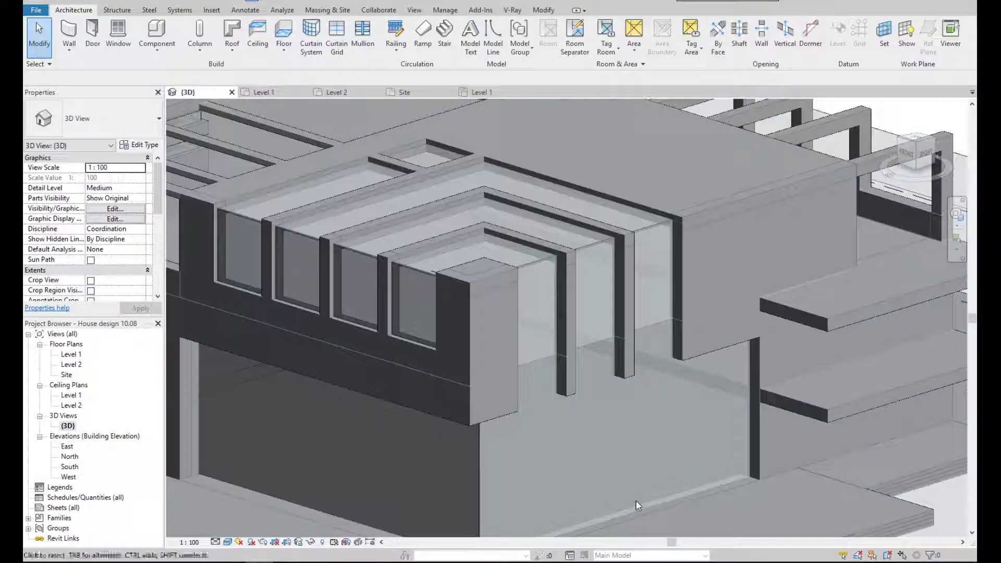
pyautogui.scroll(-5, 594, 504)
pyautogui.scroll(5, 542, 495)
pyautogui.scroll(3, 532, 492)
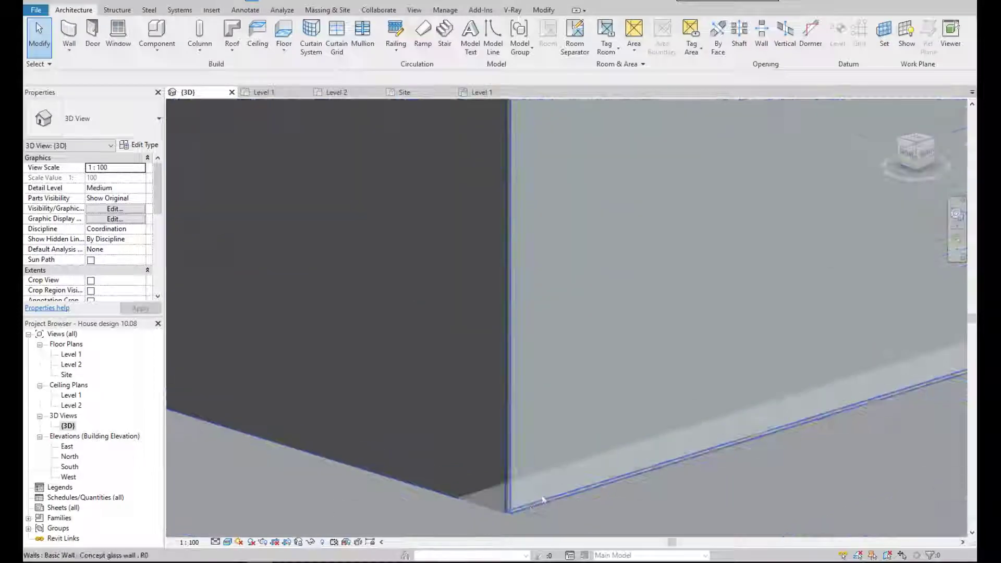
pyautogui.click(533, 504)
pyautogui.press('Escape')
pyautogui.scroll(-2, 521, 483)
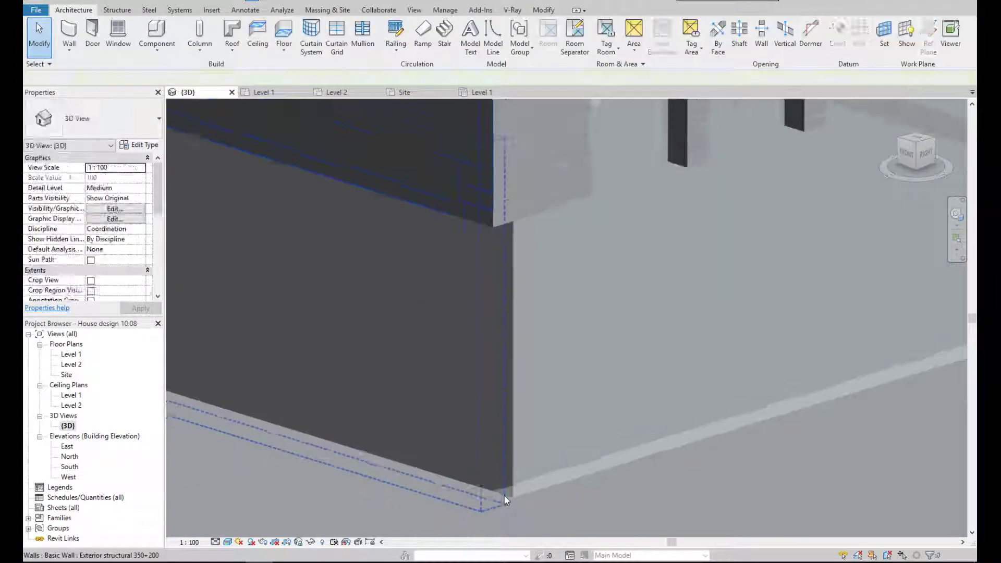
pyautogui.scroll(-2, 510, 493)
pyautogui.scroll(-5, 510, 492)
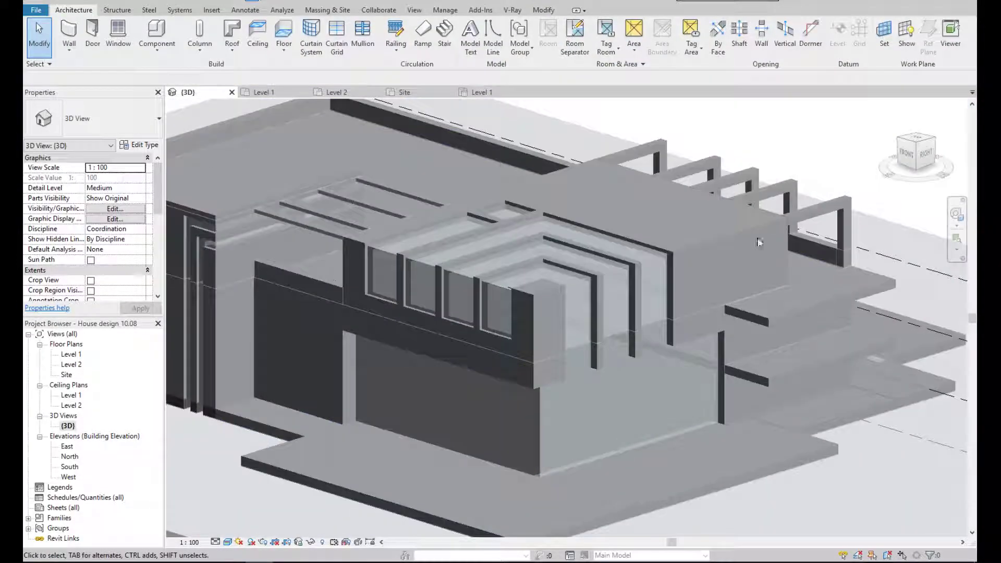
# Step: Turn to a corner 3D view, then select and deselect the surrounding mass
pyautogui.click(912, 151)
pyautogui.click(895, 134)
pyautogui.scroll(2, 354, 441)
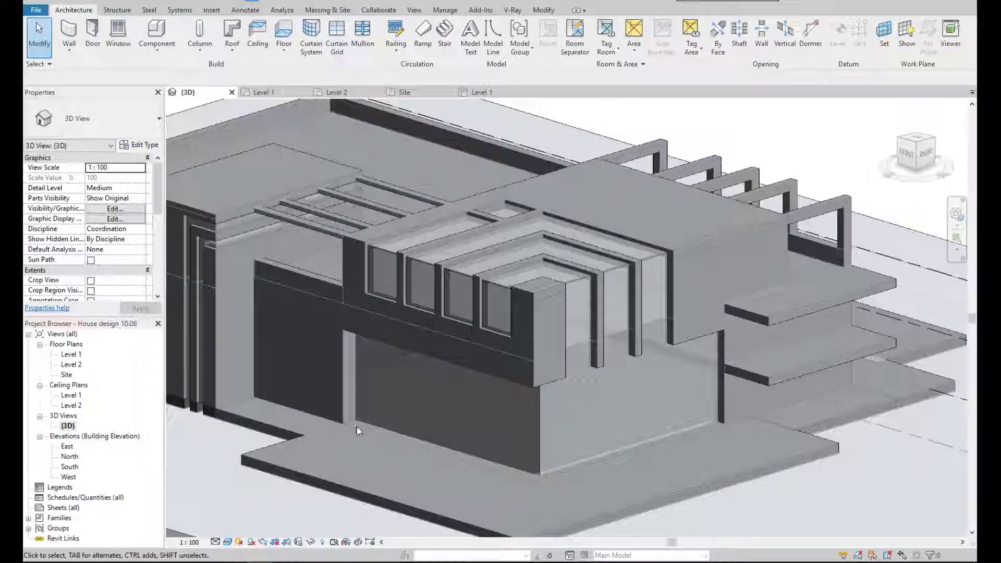
pyautogui.scroll(4, 339, 433)
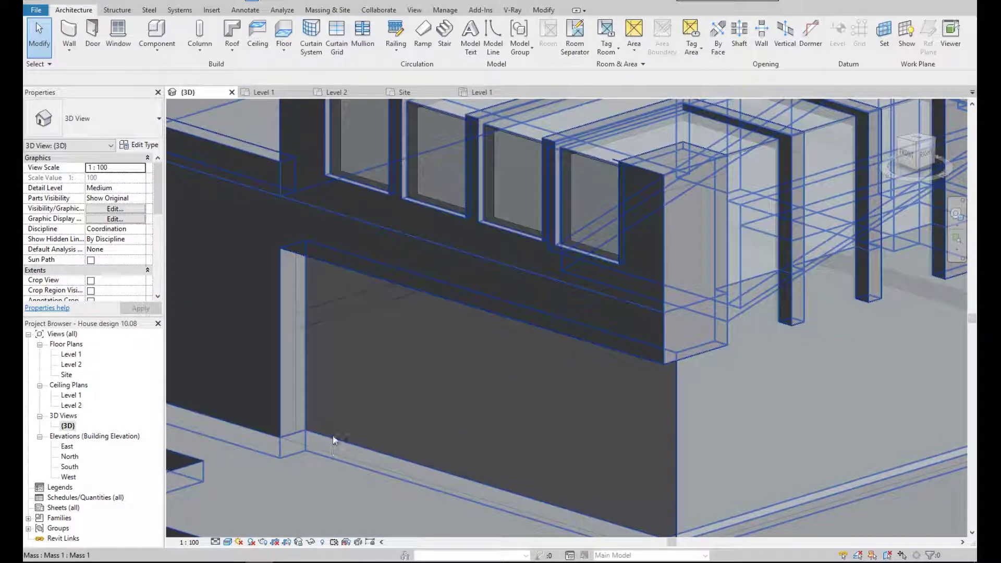
pyautogui.click(333, 436)
pyautogui.press('Escape')
pyautogui.scroll(-4, 325, 437)
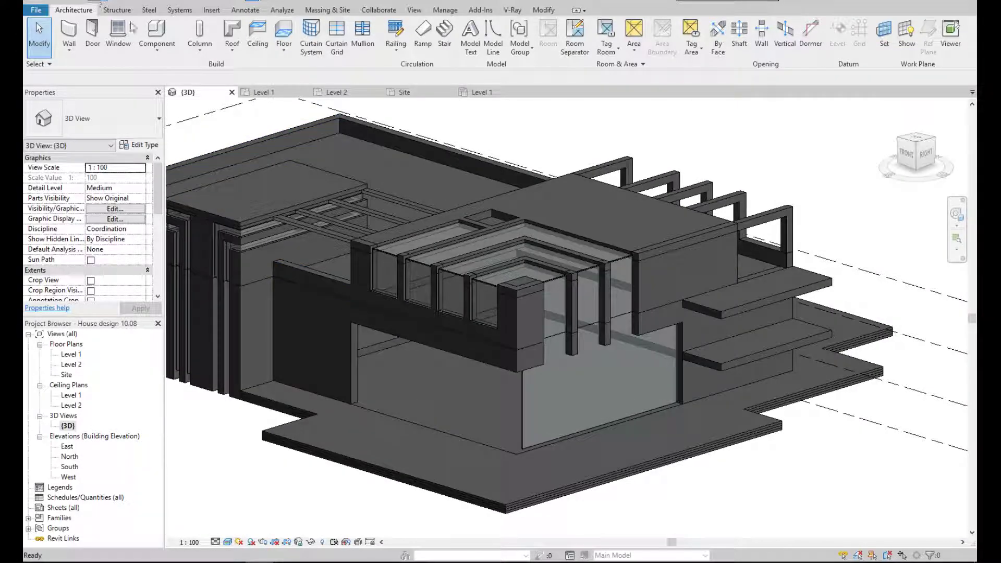
pyautogui.scroll(4, 396, 312)
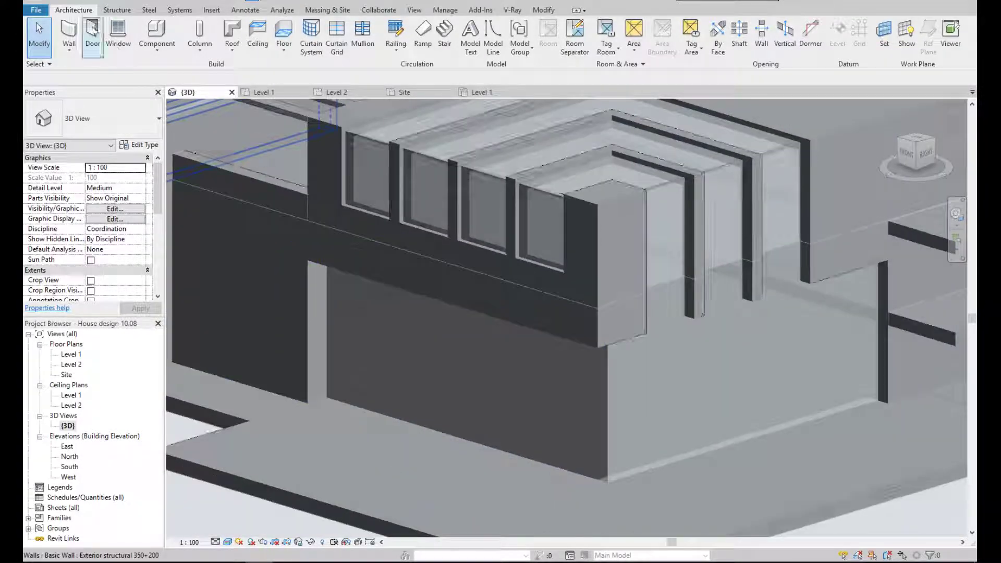
pyautogui.click(69, 48)
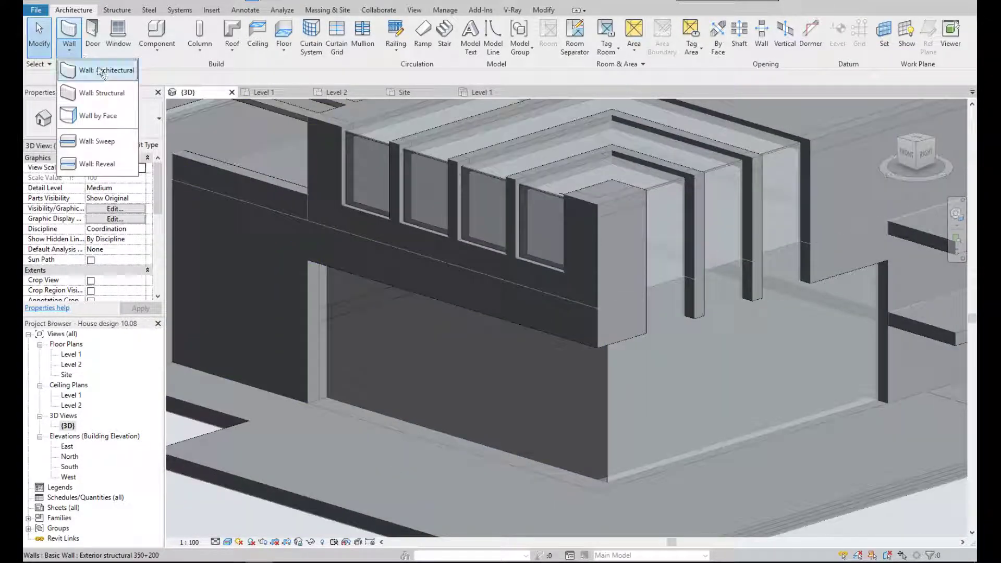
pyautogui.click(103, 73)
pyautogui.click(64, 12)
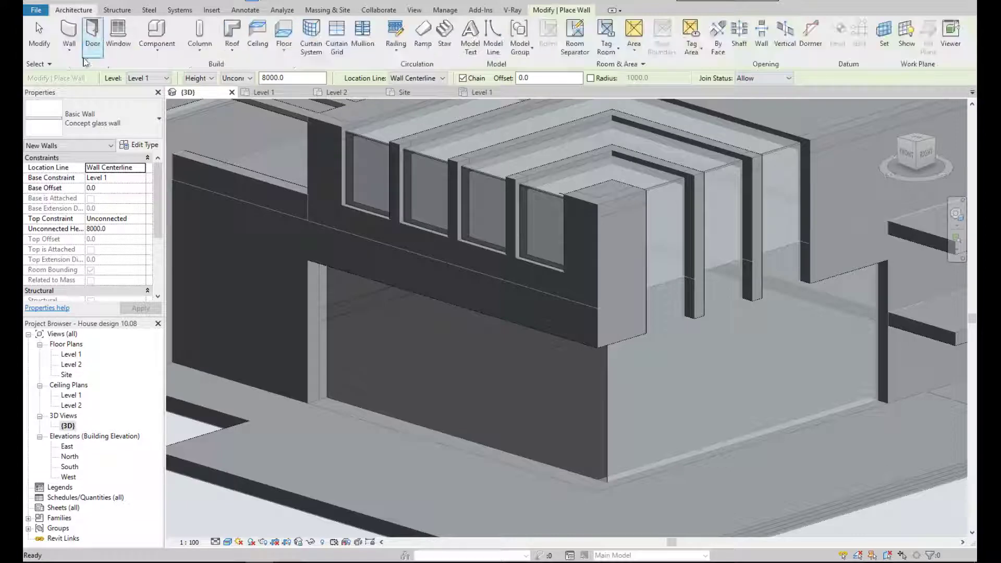
pyautogui.click(69, 49)
pyautogui.click(78, 69)
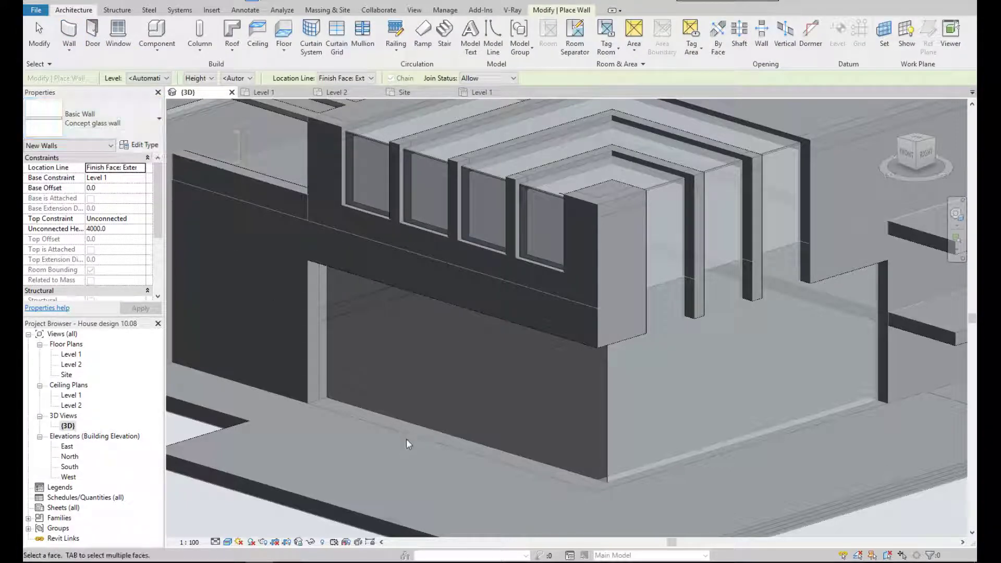
pyautogui.scroll(3, 406, 439)
pyautogui.scroll(-5, 425, 419)
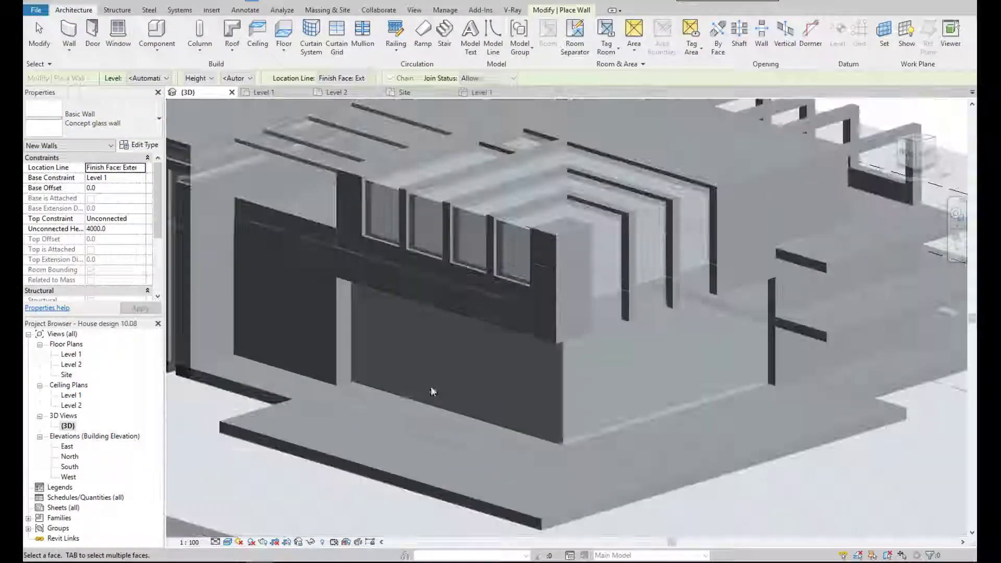
pyautogui.press('Escape')
pyautogui.moveTo(910, 153)
pyautogui.mouseDown()
pyautogui.moveTo(891, 158)
pyautogui.moveTo(886, 172)
pyautogui.mouseUp()
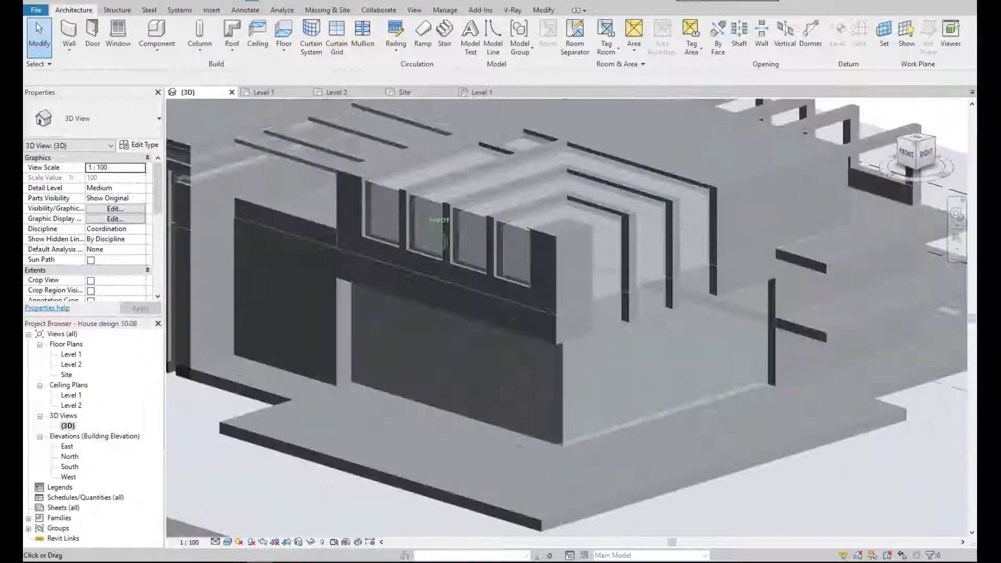
pyautogui.keyDown('shift'); pyautogui.moveTo(441, 240); pyautogui.dragTo(898, 168, button='middle'); pyautogui.keyUp('shift')
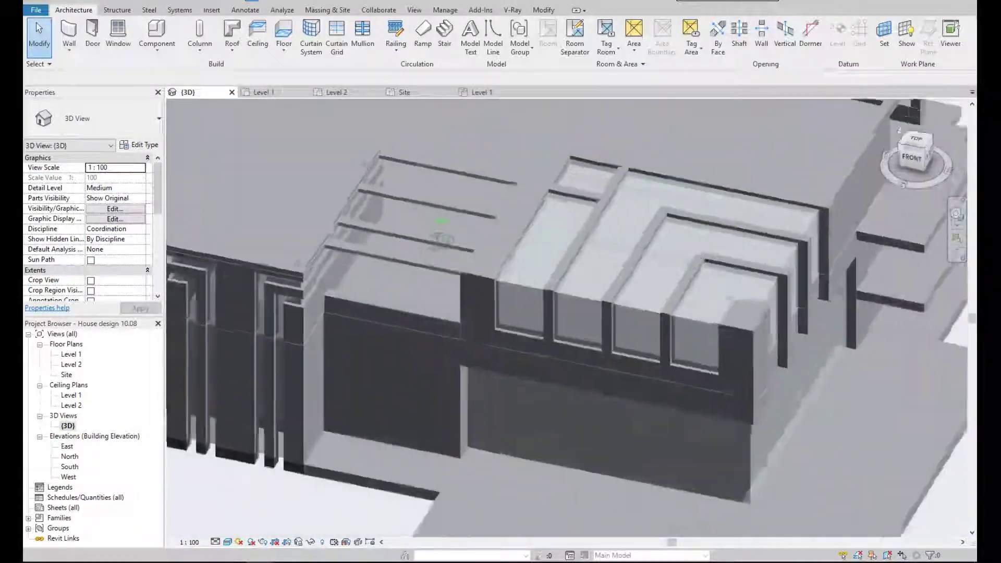
pyautogui.scroll(5, 397, 208)
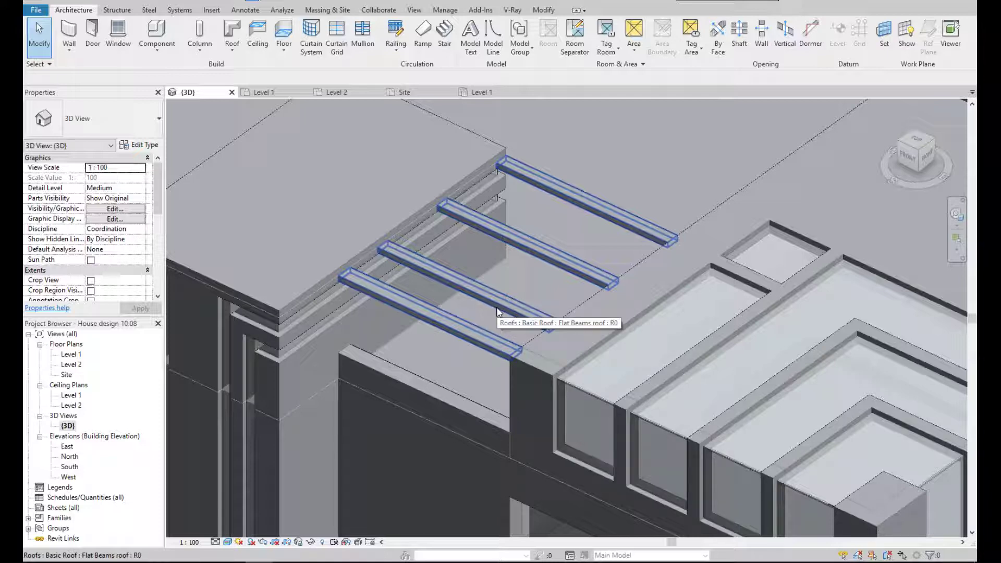
pyautogui.click(498, 312)
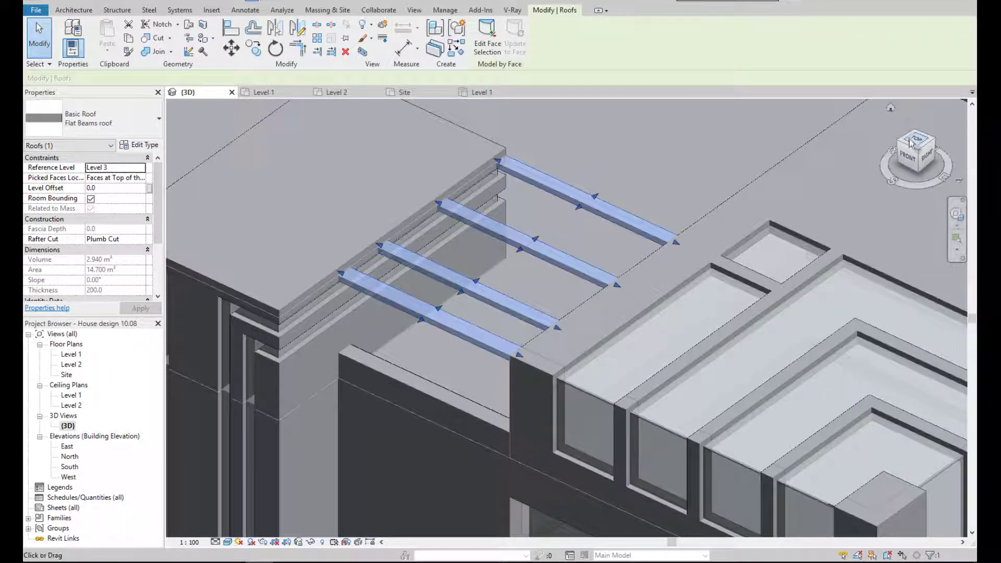
pyautogui.click(487, 47)
pyautogui.scroll(-3, 457, 269)
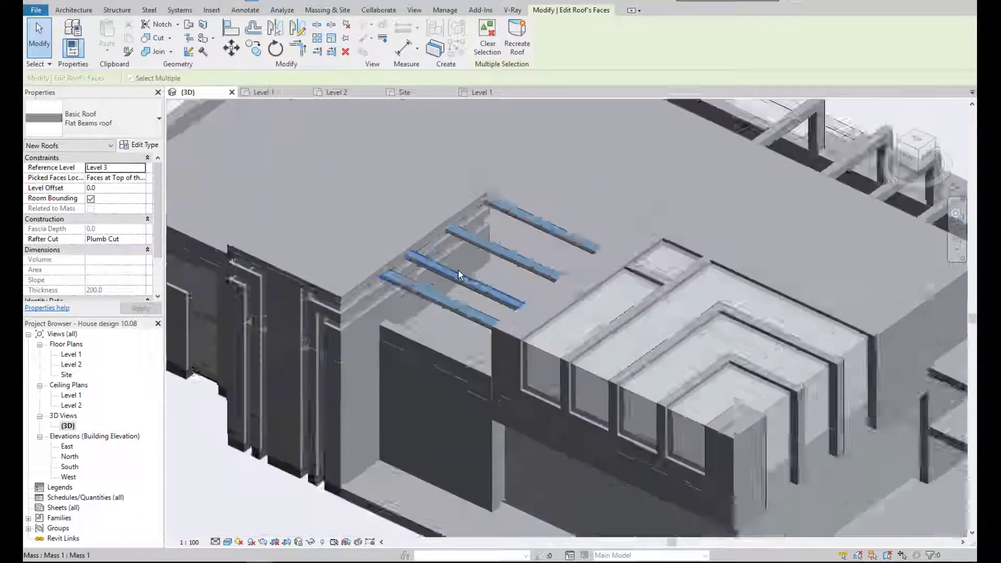
pyautogui.press('Escape')
pyautogui.scroll(5, 460, 285)
pyautogui.click(469, 271)
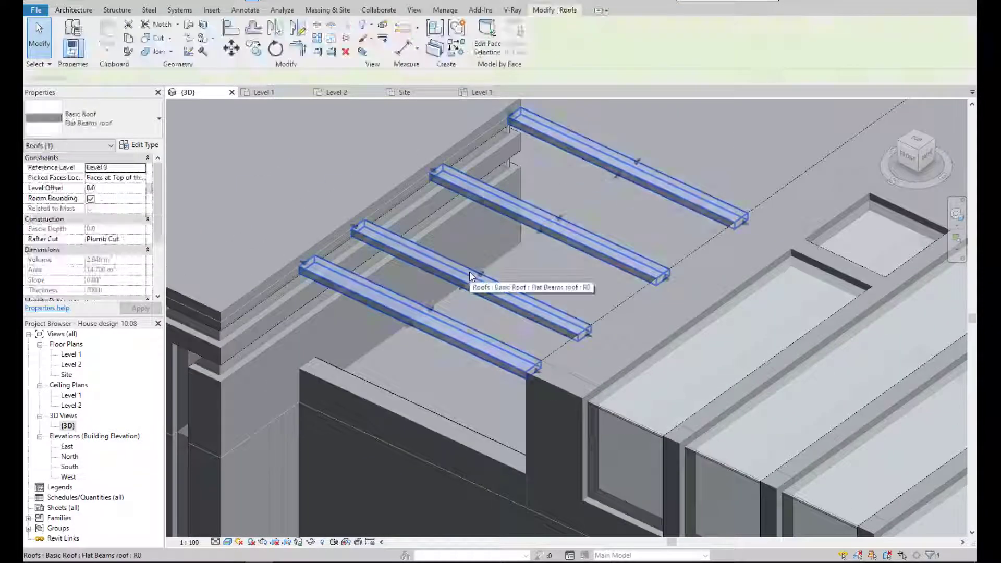
pyautogui.press('Escape')
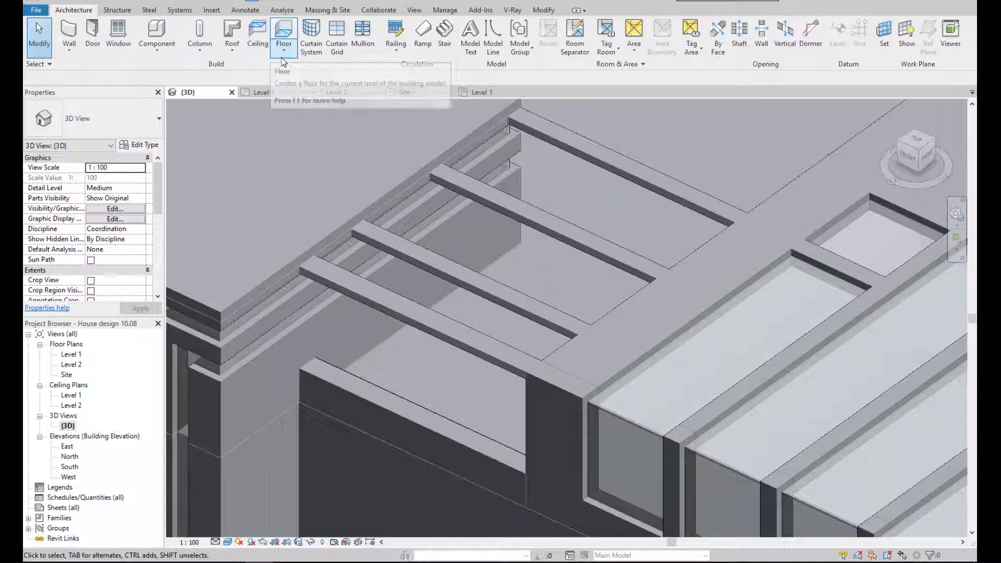
pyautogui.scroll(-5, 507, 272)
pyautogui.click(912, 159)
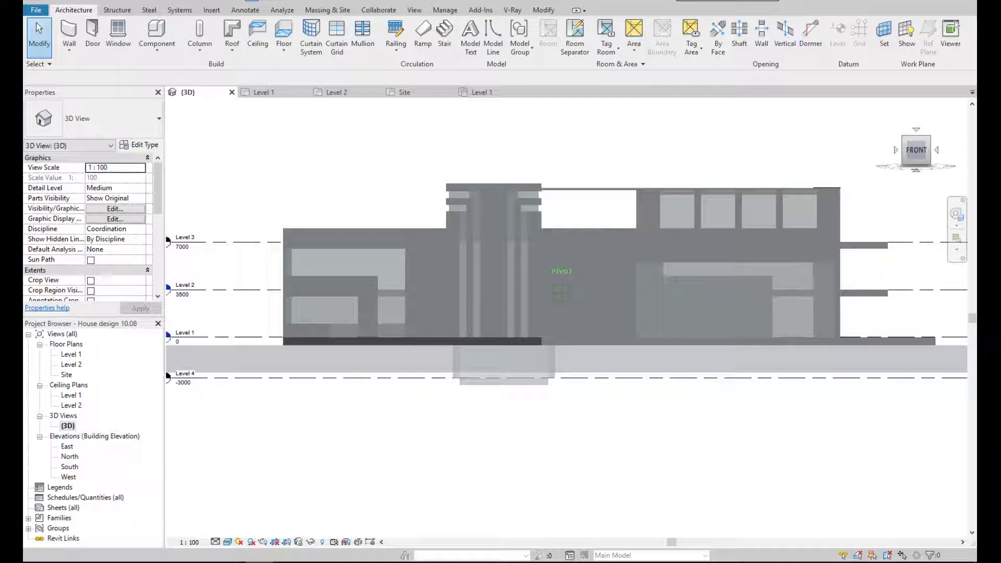
pyautogui.keyDown('shift'); pyautogui.moveTo(561, 271); pyautogui.dragTo(615, 189, button='middle'); pyautogui.keyUp('shift')
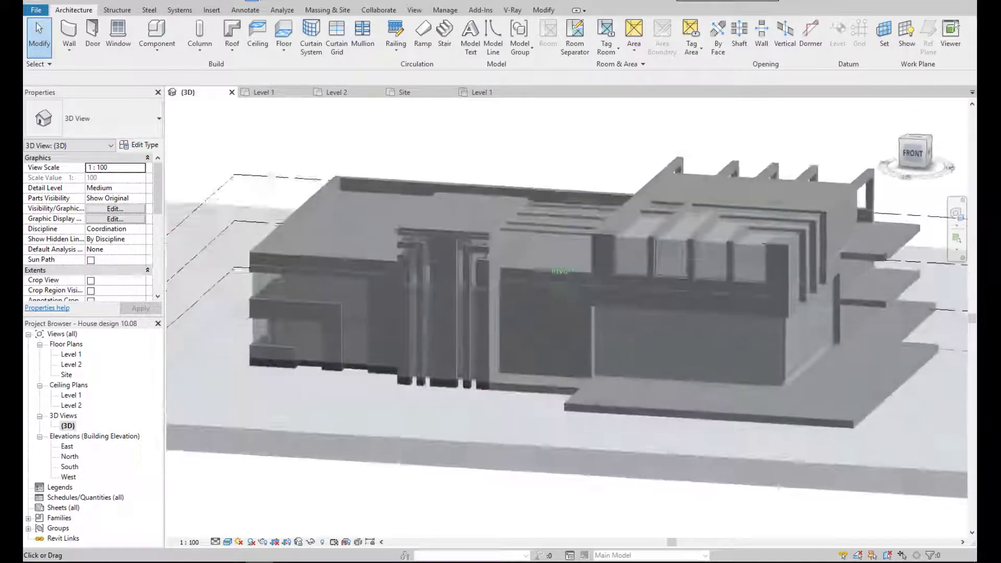
pyautogui.scroll(3, 615, 189)
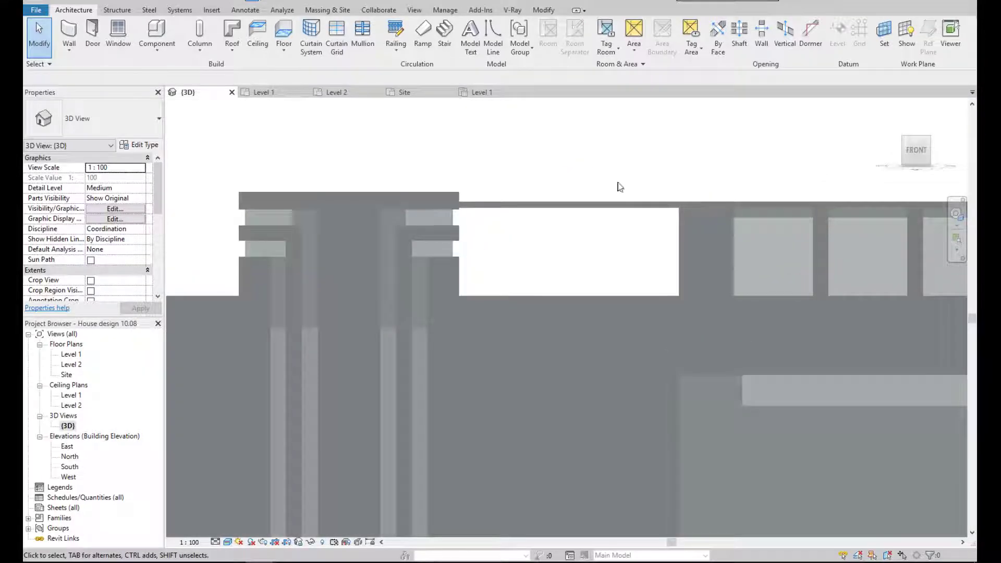
pyautogui.scroll(1, 617, 187)
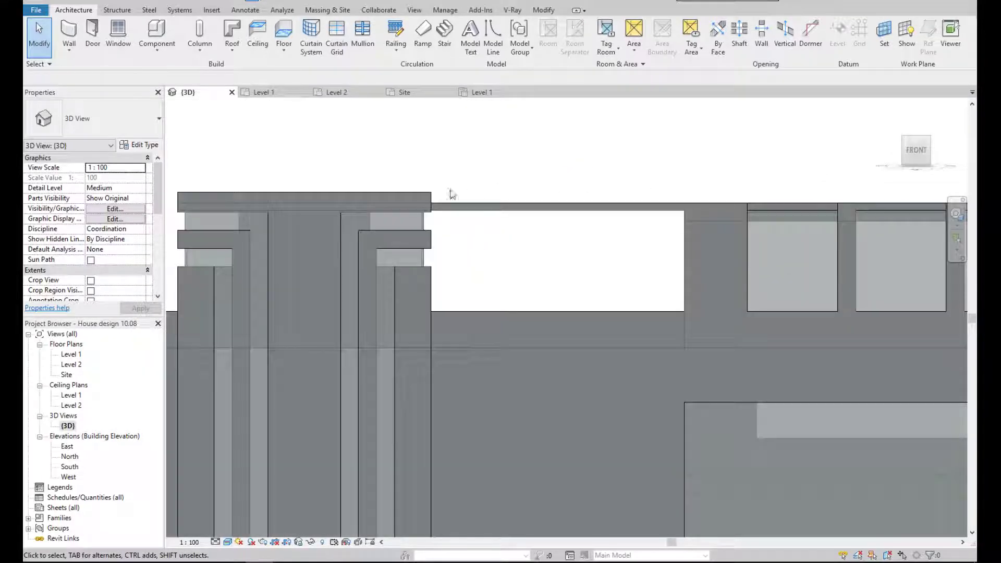
pyautogui.scroll(-3, 450, 194)
pyautogui.keyDown('shift'); pyautogui.moveTo(450, 195); pyautogui.dragTo(521, 172, button='middle'); pyautogui.keyUp('shift')
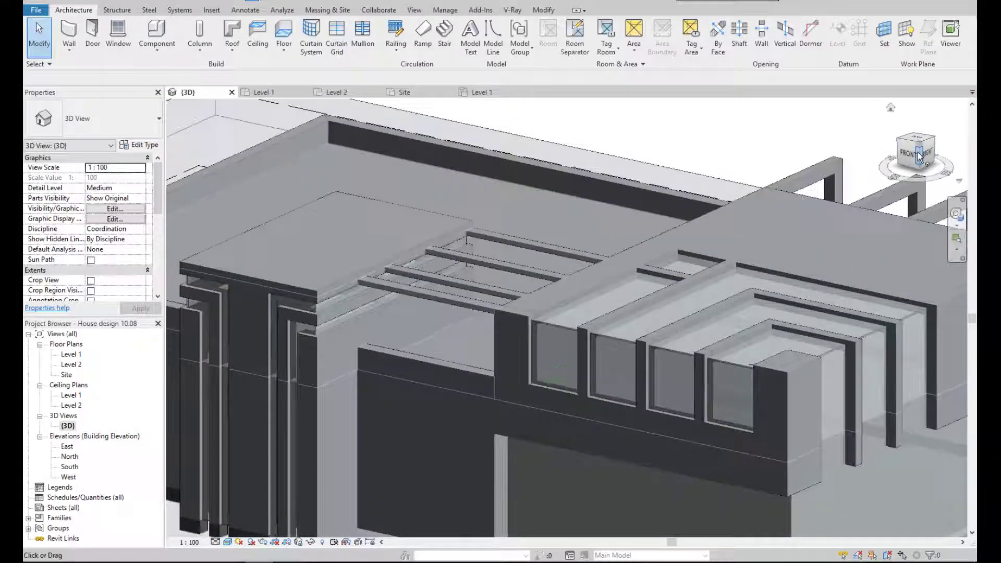
pyautogui.scroll(3, 362, 268)
pyautogui.click(393, 296)
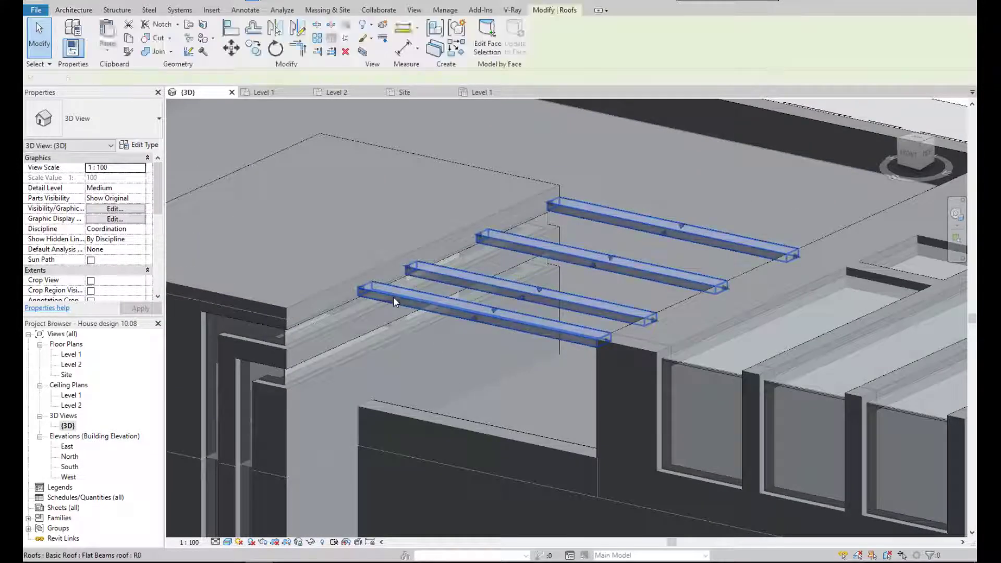
# Step: Make the roof type's structure layer 500 thick
pyautogui.click(144, 146)
pyautogui.click(678, 273)
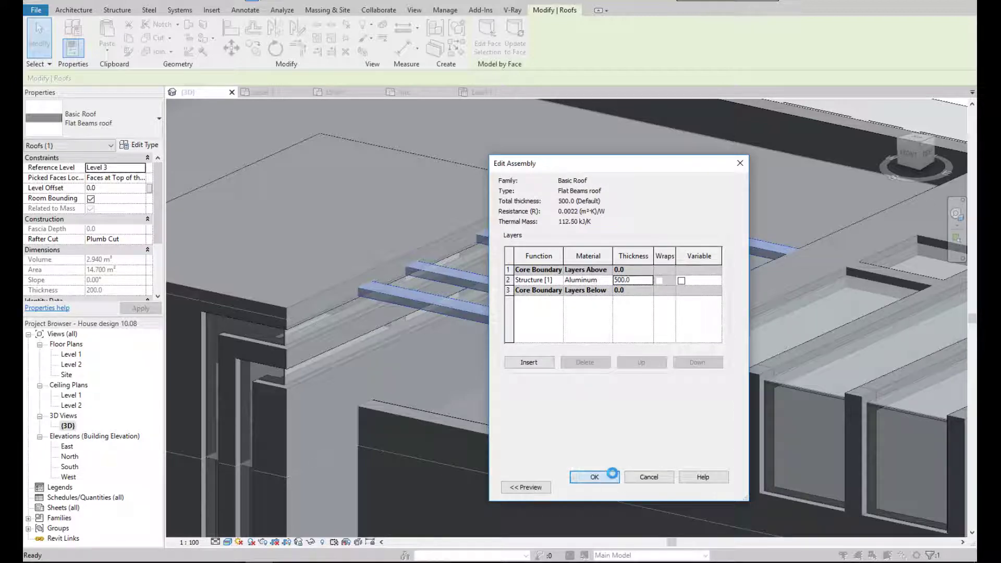
pyautogui.click(612, 474)
pyautogui.click(605, 487)
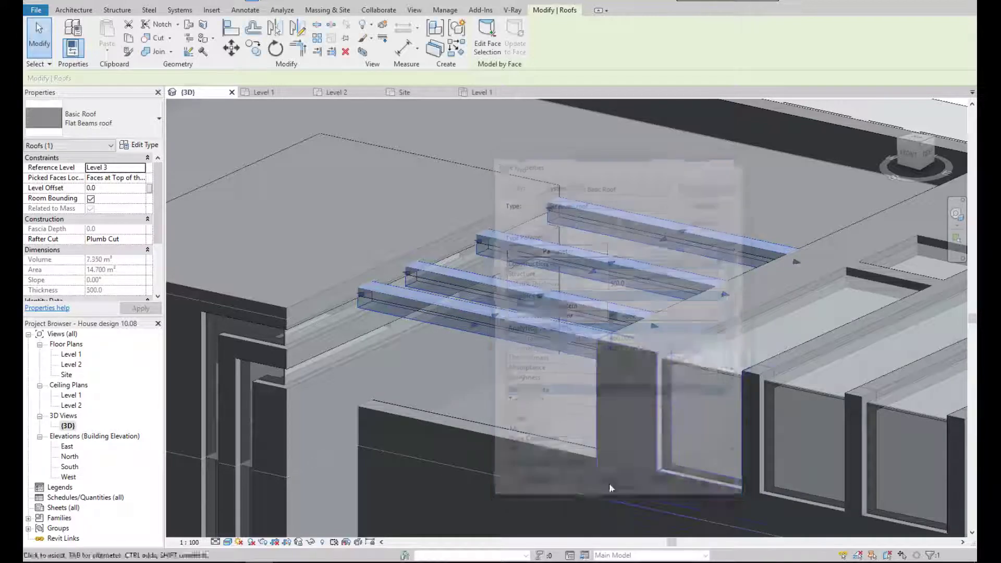
# Step: Raise the roof beams to a 300 offset above Level 3 and check them from the front
pyautogui.click(909, 155)
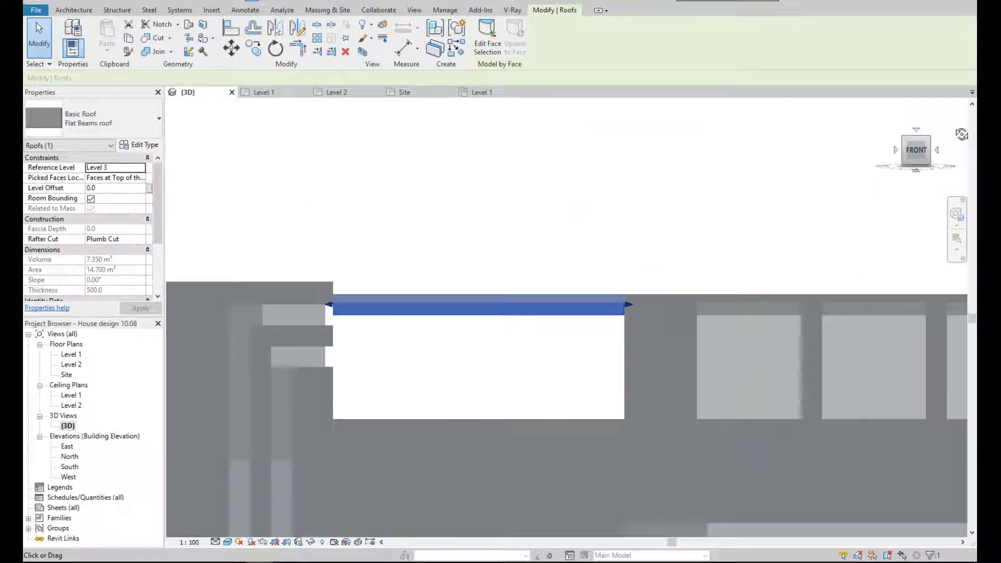
pyautogui.click(125, 190)
pyautogui.write('2')
pyautogui.press('Return')
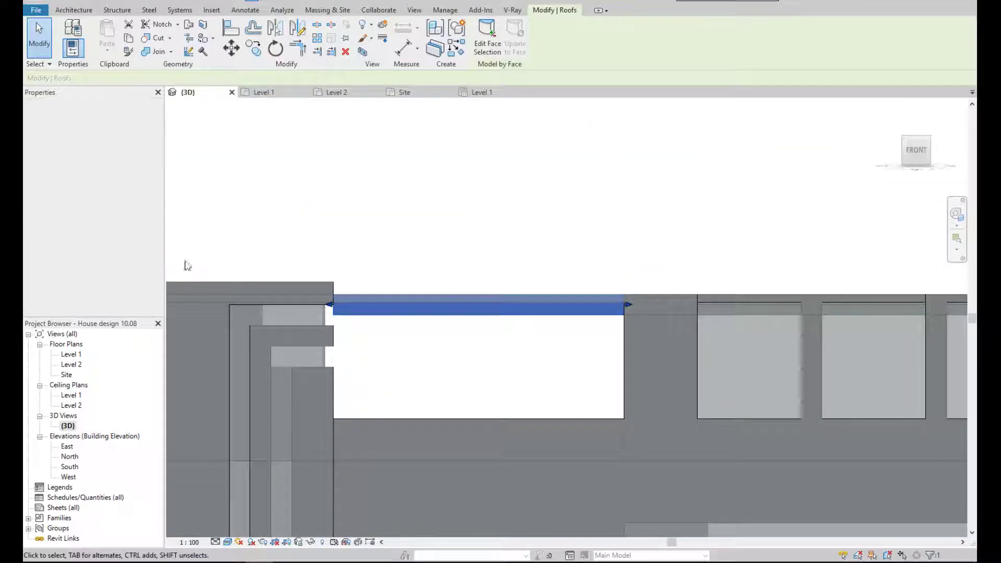
pyautogui.press('Escape')
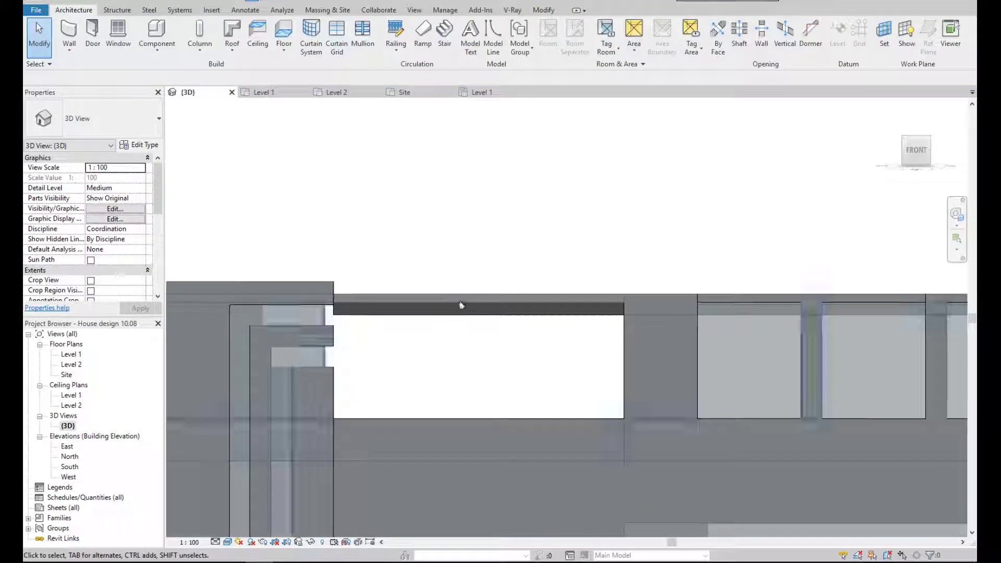
pyautogui.moveTo(910, 152); pyautogui.dragTo(918, 172)
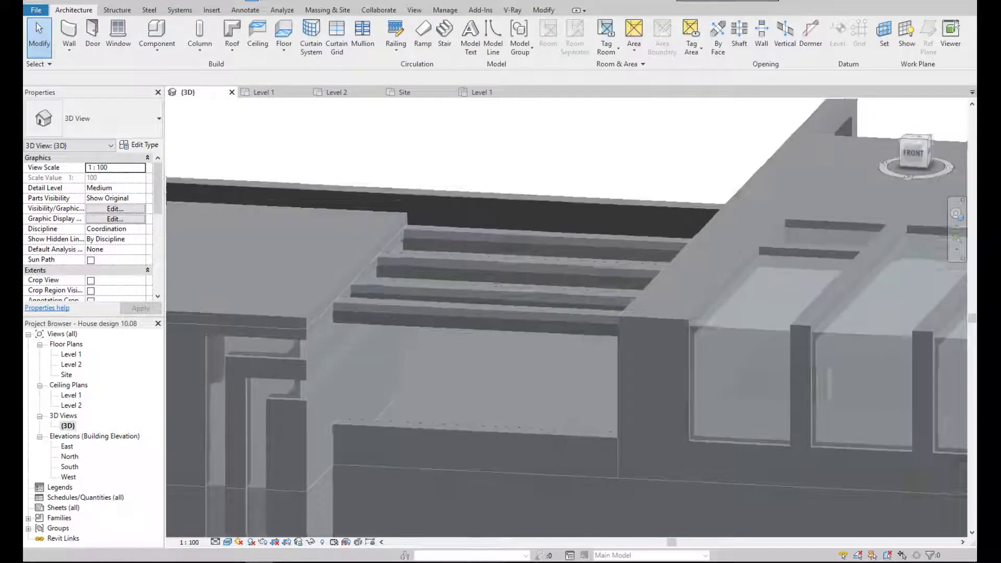
pyautogui.click(456, 327)
pyautogui.write('200')
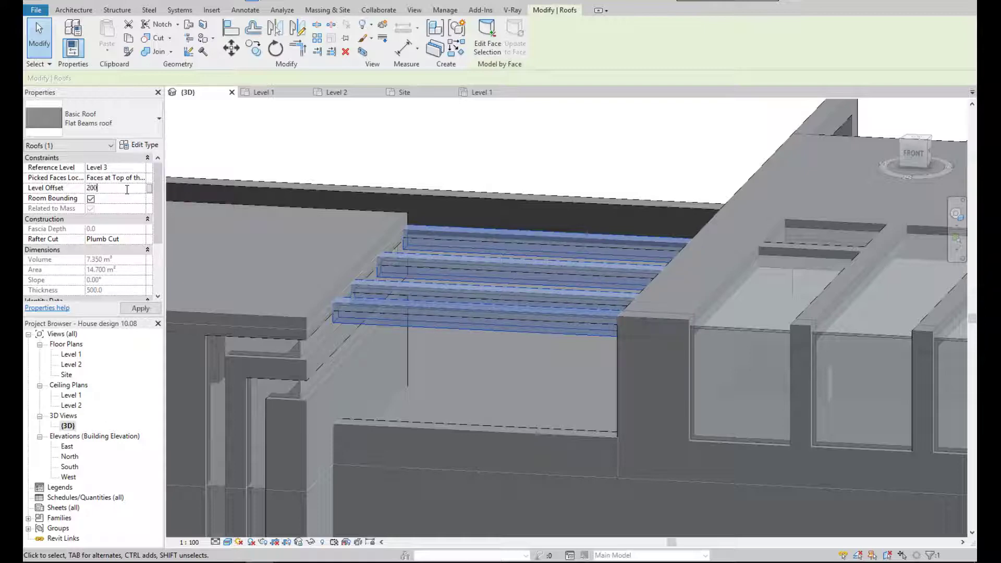
pyautogui.click(149, 311)
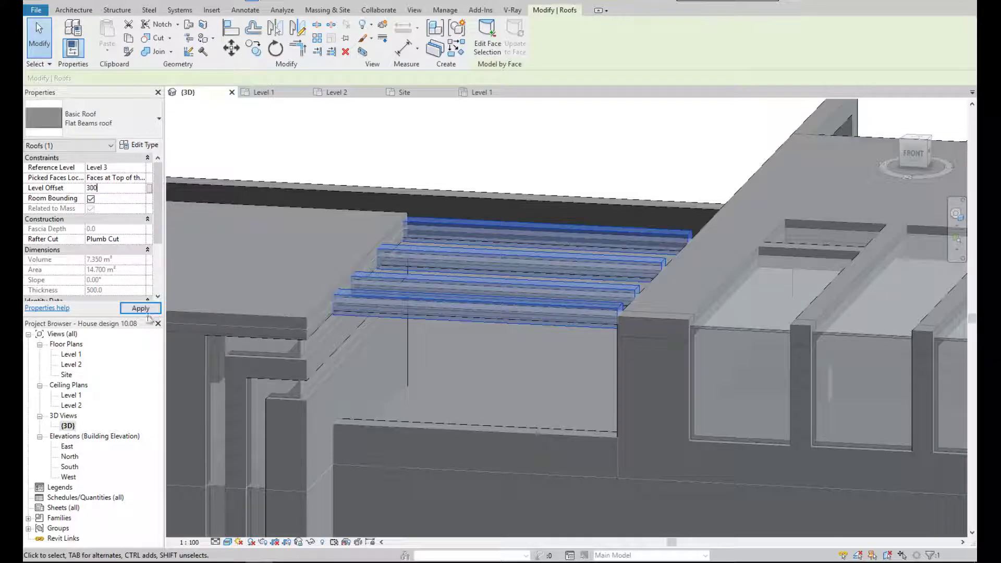
pyautogui.click(146, 310)
pyautogui.click(927, 145)
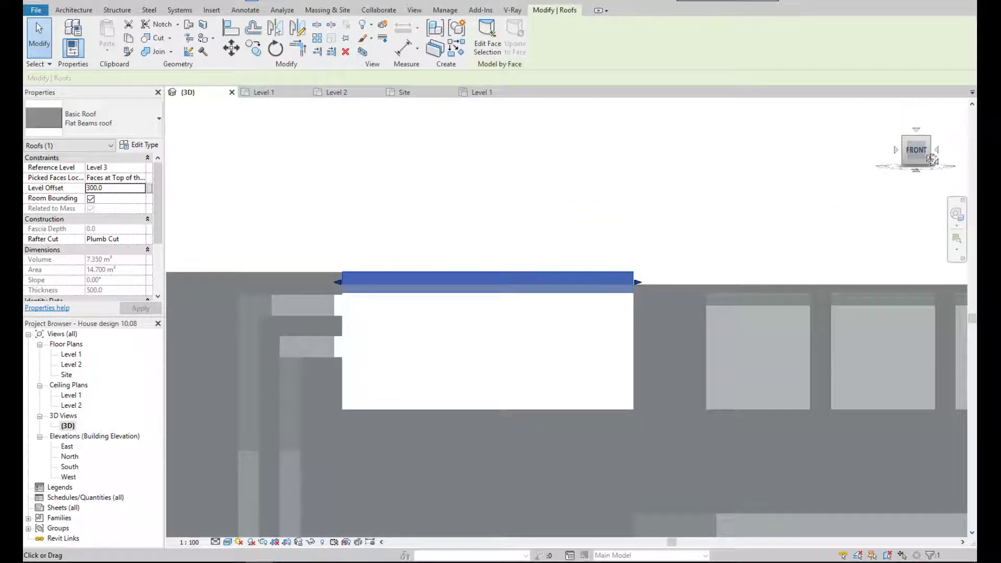
pyautogui.press('Escape')
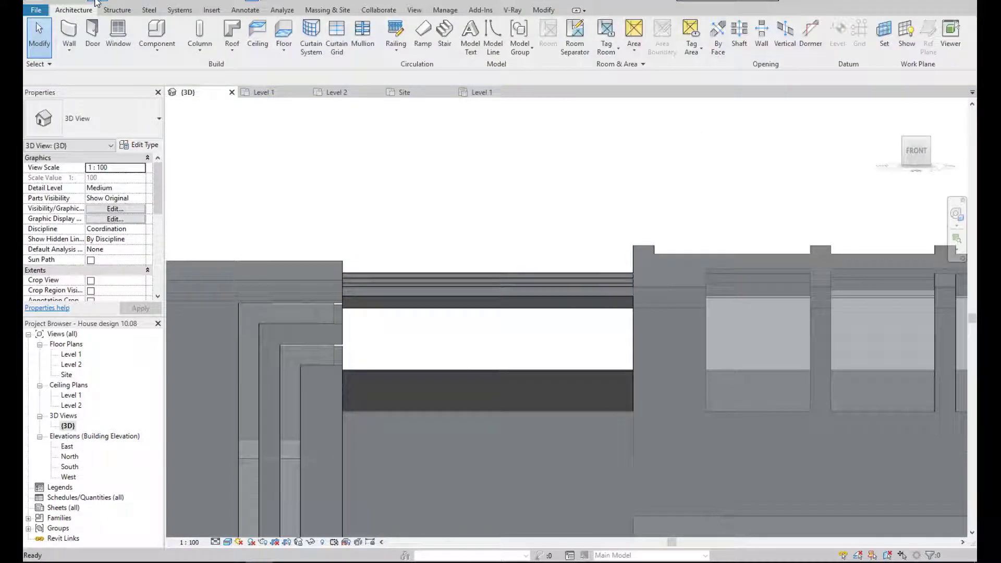
pyautogui.scroll(-3, 624, 221)
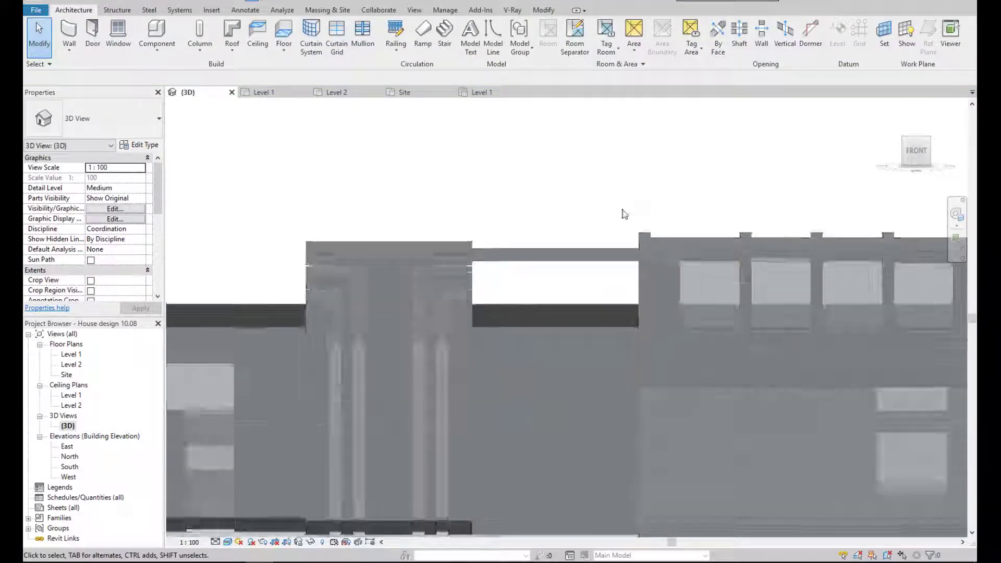
pyautogui.moveTo(921, 153); pyautogui.dragTo(861, 159)
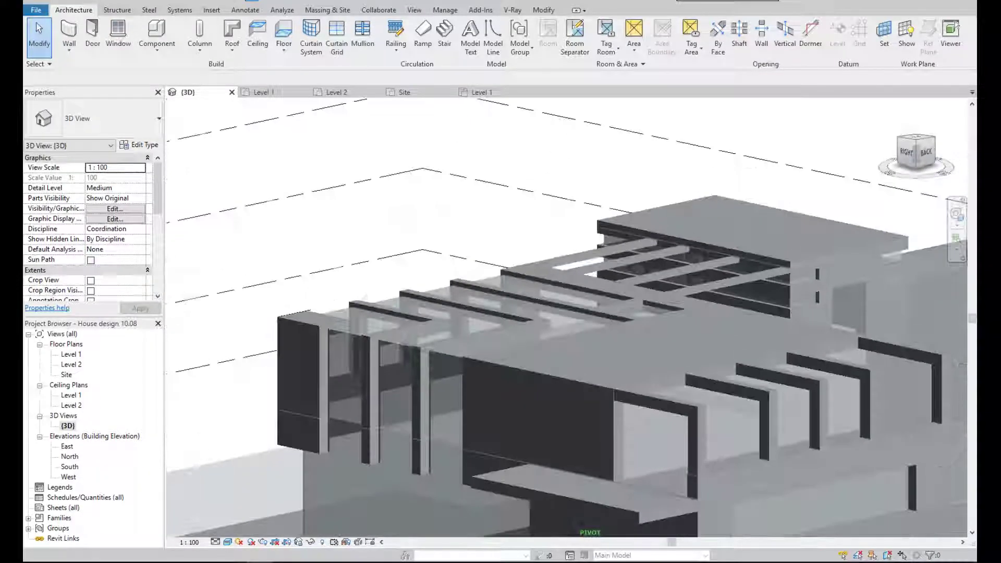
pyautogui.scroll(-2, 746, 327)
pyautogui.scroll(2, 746, 327)
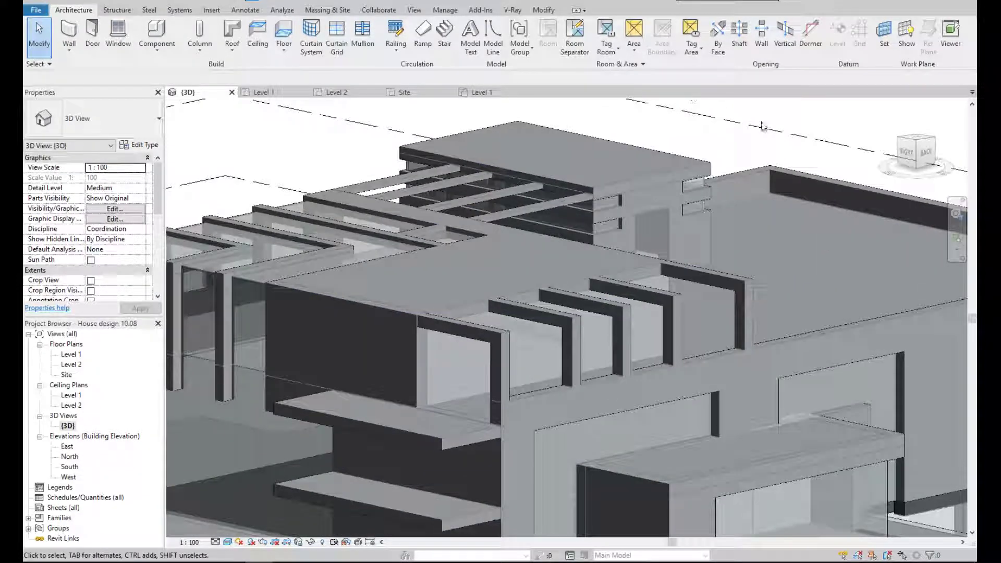
pyautogui.moveTo(916, 152); pyautogui.dragTo(914, 166)
pyautogui.scroll(-3, 676, 355)
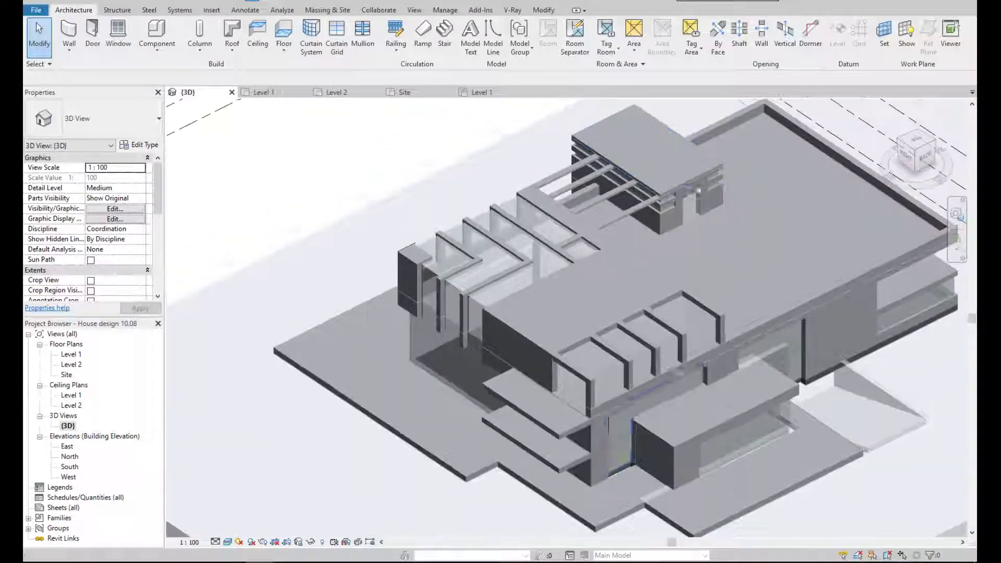
pyautogui.scroll(5, 676, 354)
pyautogui.scroll(2, 673, 338)
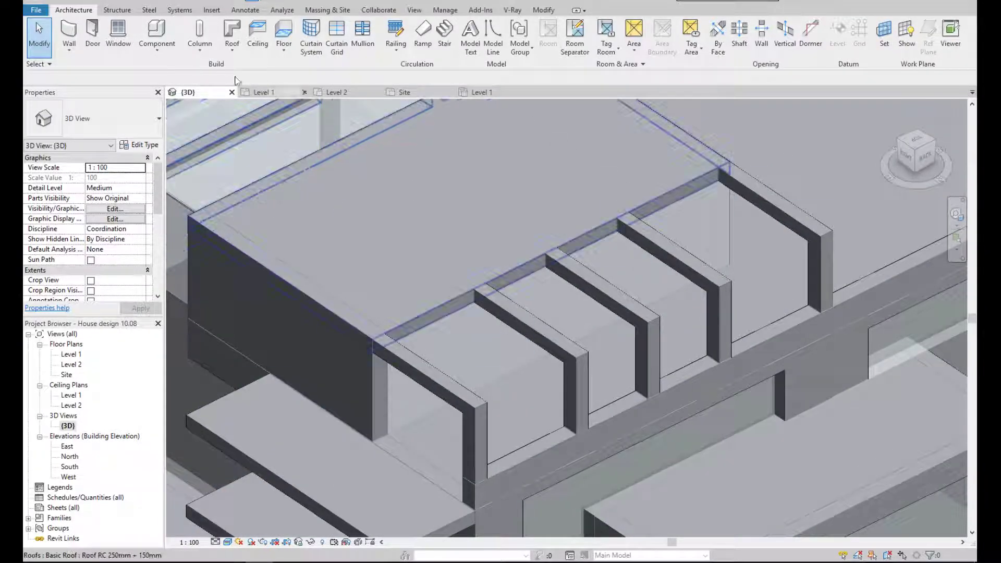
pyautogui.click(233, 44)
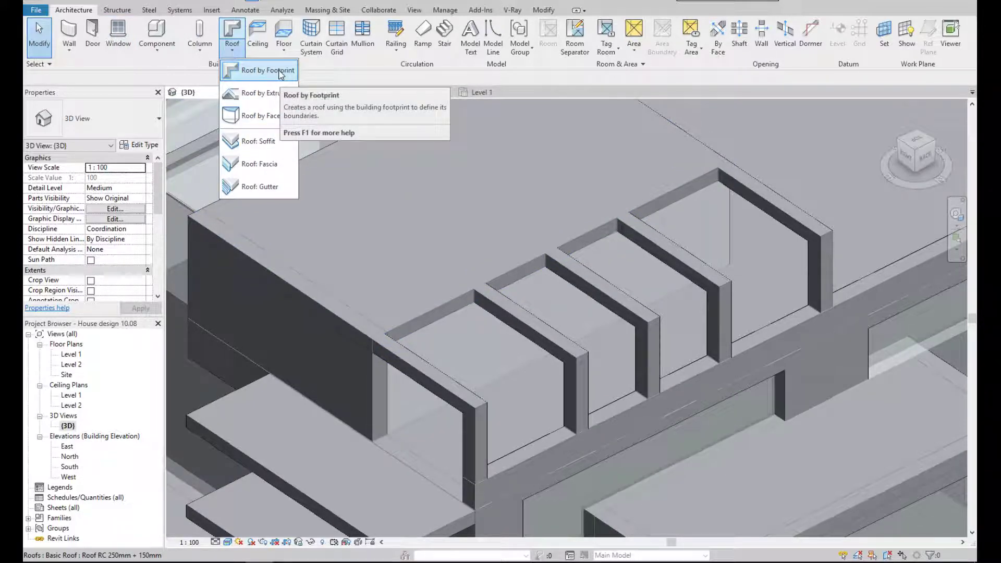
pyautogui.click(267, 125)
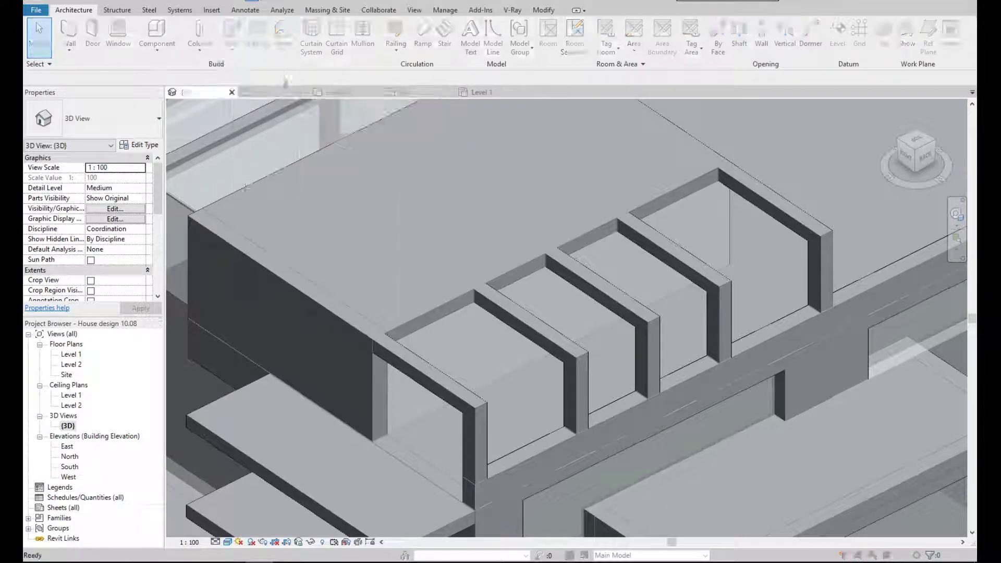
pyautogui.click(564, 312)
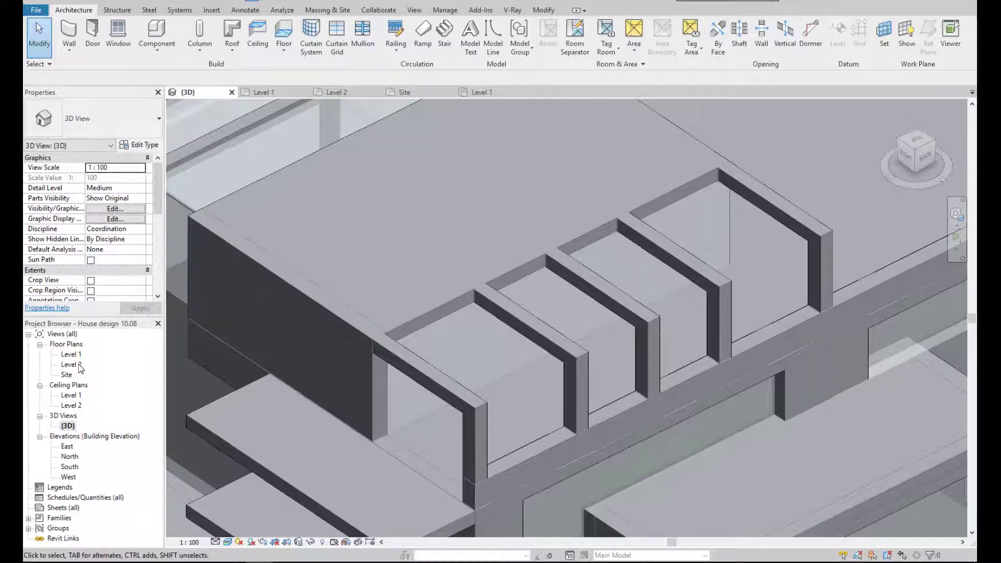
# Step: View the roofs from directly above, then orbit back to an angled 3D view
pyautogui.moveTo(916, 154)
pyautogui.click(916, 142)
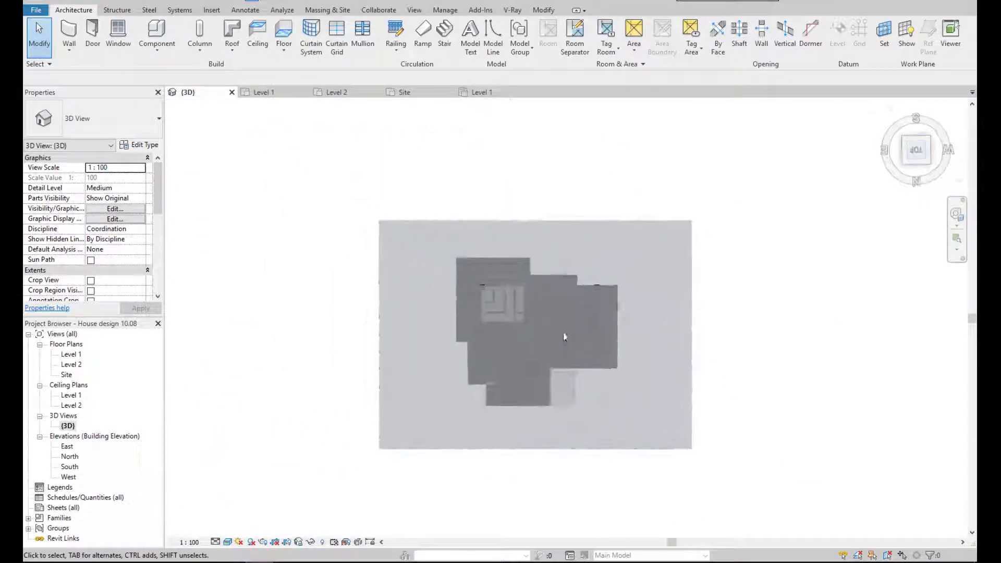
pyautogui.scroll(3, 563, 334)
pyautogui.scroll(3, 522, 380)
pyautogui.scroll(3, 501, 365)
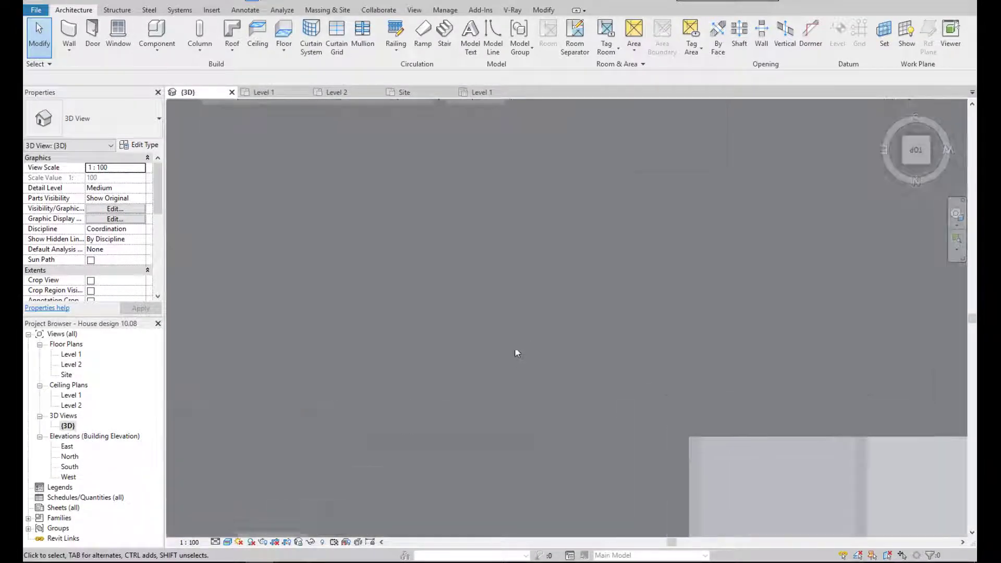
pyautogui.scroll(-3, 515, 347)
pyautogui.moveTo(919, 150); pyautogui.dragTo(897, 177)
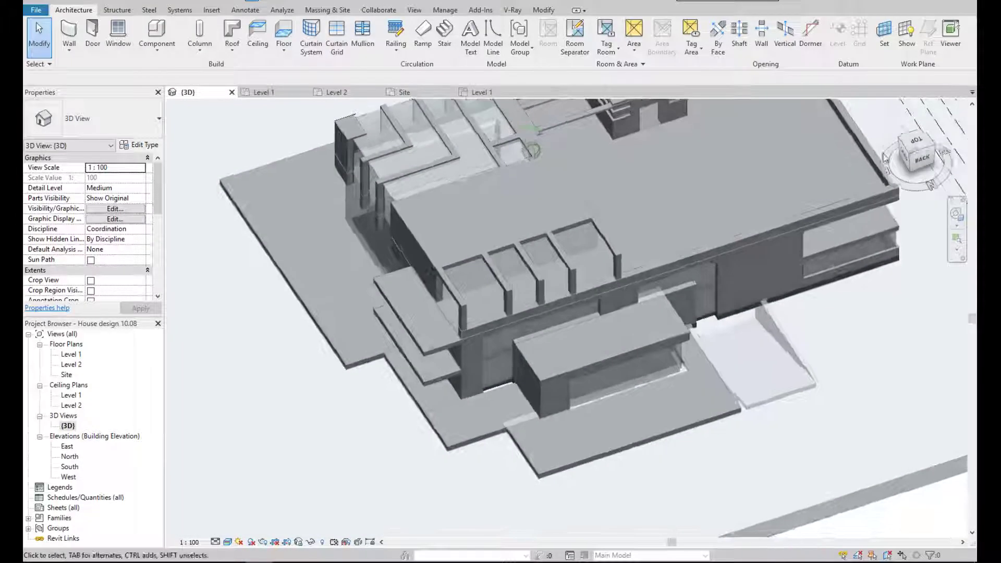
pyautogui.scroll(4, 423, 171)
pyautogui.scroll(2, 522, 167)
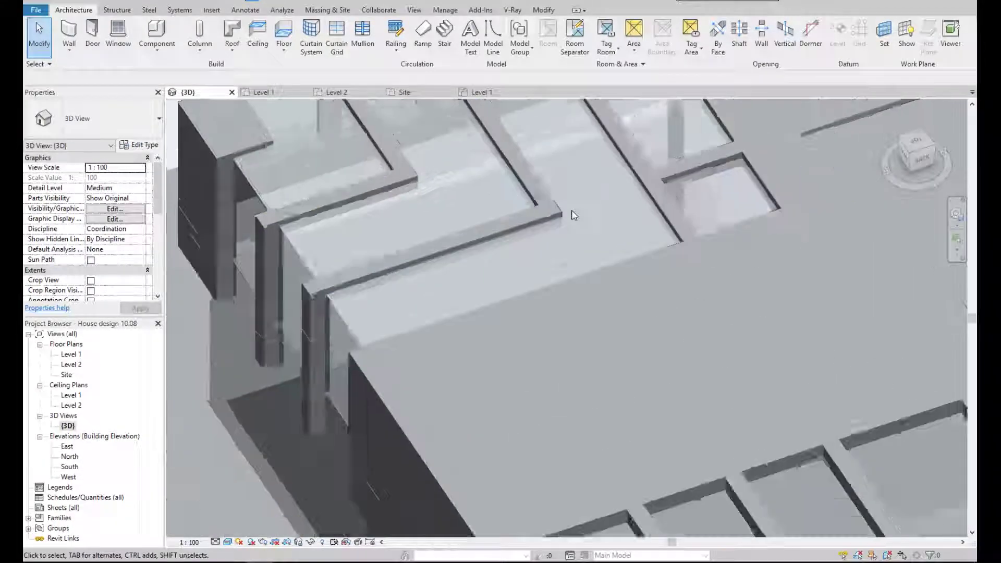
pyautogui.scroll(2, 526, 163)
pyautogui.scroll(-3, 420, 271)
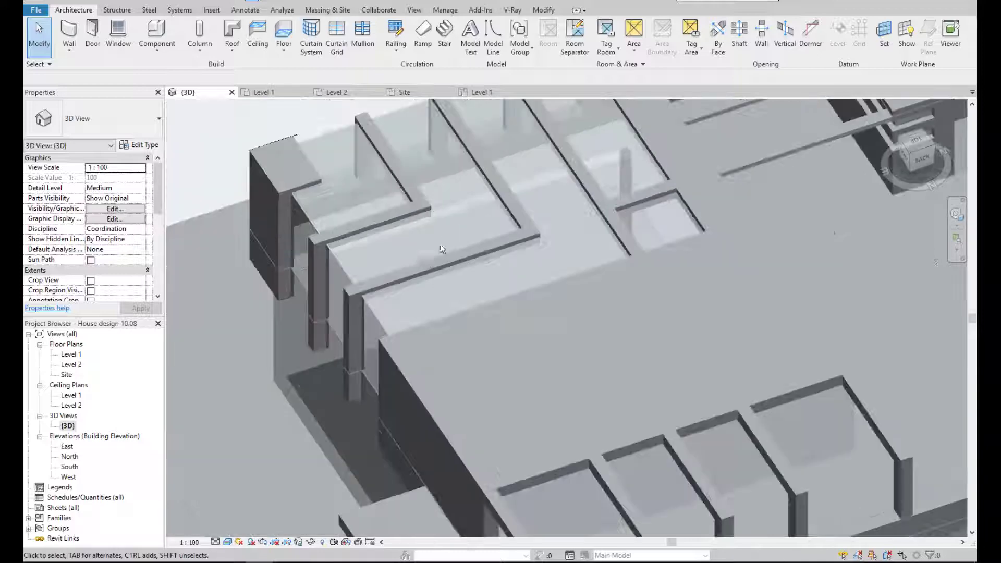
pyautogui.scroll(2, 418, 279)
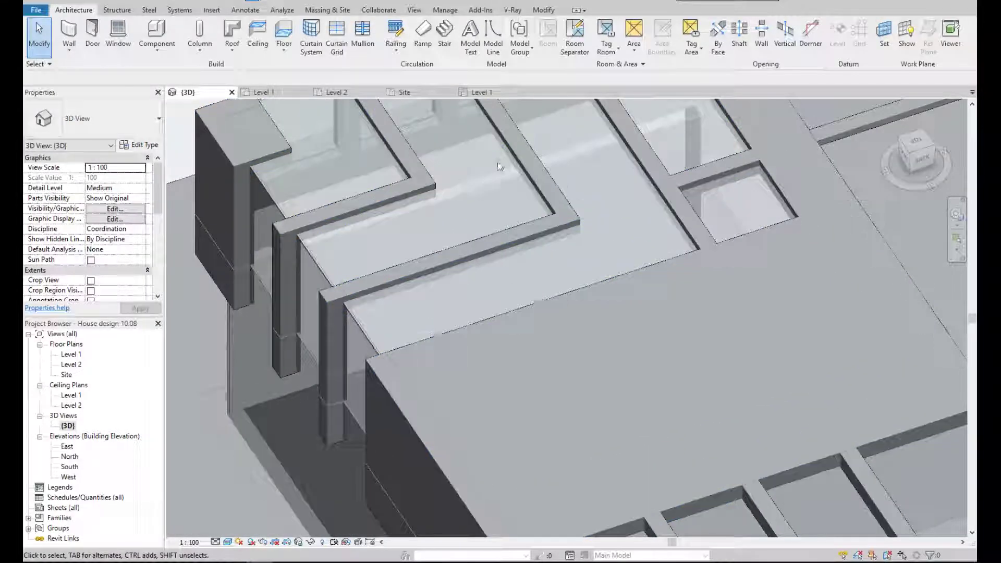
pyautogui.scroll(2, 498, 161)
pyautogui.scroll(2, 489, 214)
# Step: Orbit around the roofs, view them from the top again, and switch to the Level 1 plan
pyautogui.moveTo(489, 214)
pyautogui.keyDown('shift'); pyautogui.mouseDown(button='middle')
pyautogui.moveTo(711, 210)
pyautogui.moveTo(806, 190)
pyautogui.mouseUp(button='middle'); pyautogui.keyUp('shift')
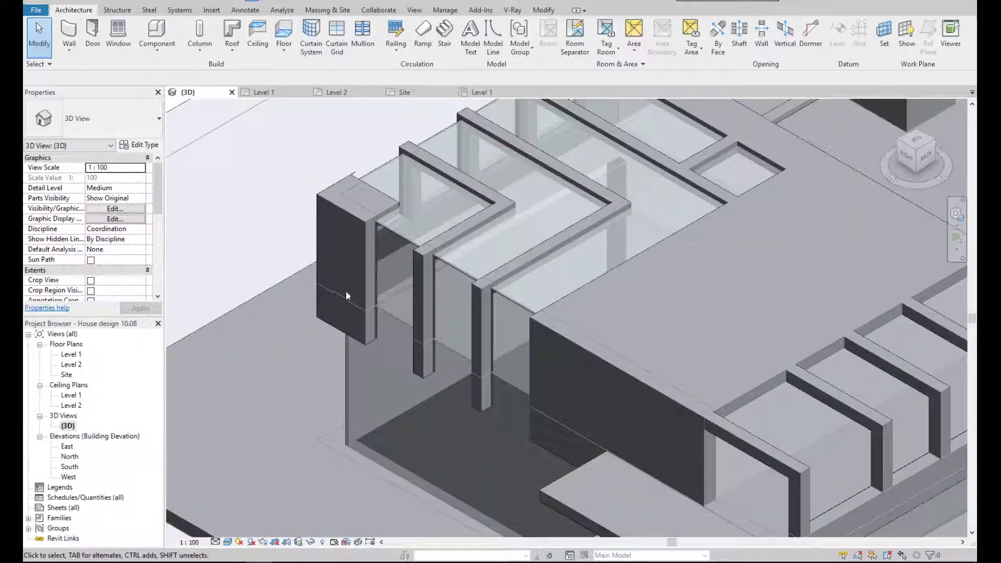
pyautogui.scroll(-3, 346, 290)
pyautogui.scroll(4, 373, 289)
pyautogui.scroll(-3, 373, 289)
pyautogui.scroll(2, 373, 289)
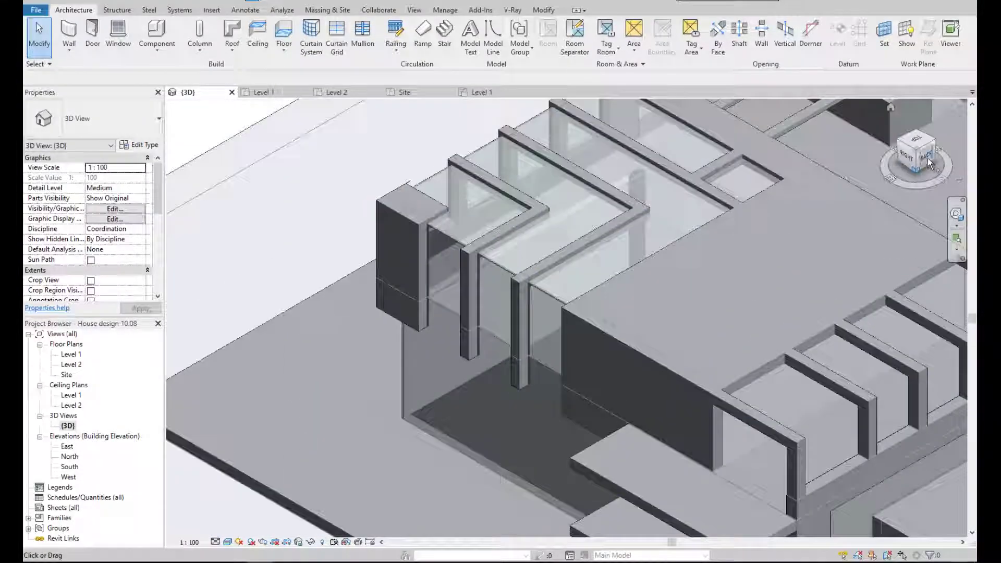
pyautogui.click(926, 156)
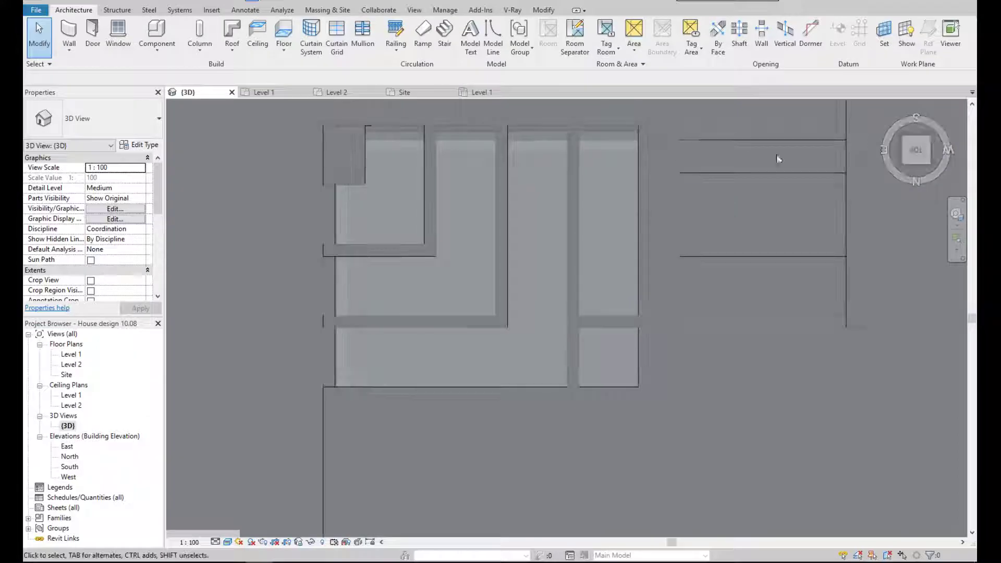
pyautogui.scroll(2, 358, 135)
pyautogui.scroll(2, 355, 140)
pyautogui.scroll(3, 365, 157)
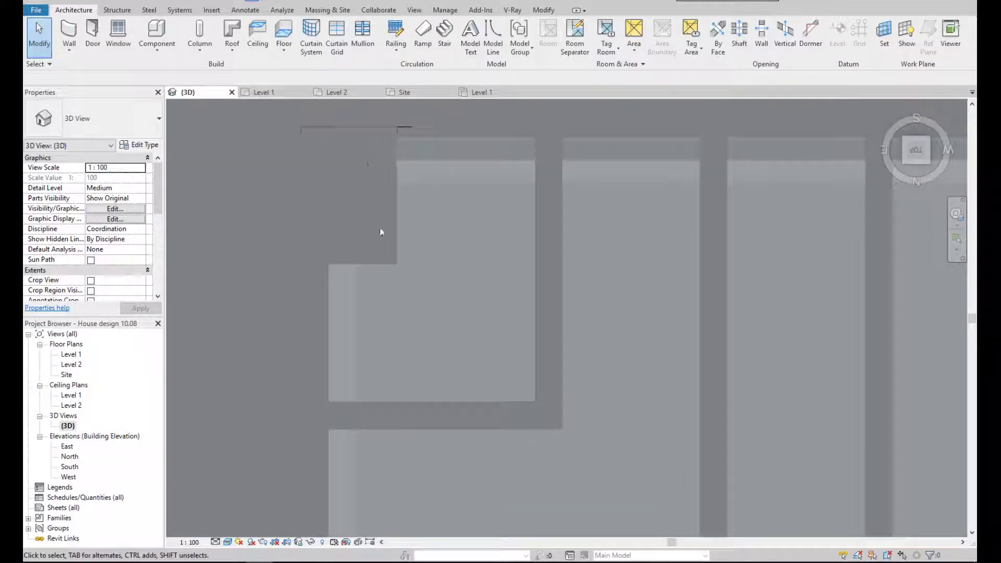
pyautogui.scroll(-2, 396, 235)
pyautogui.scroll(2, 337, 203)
pyautogui.scroll(2, 353, 217)
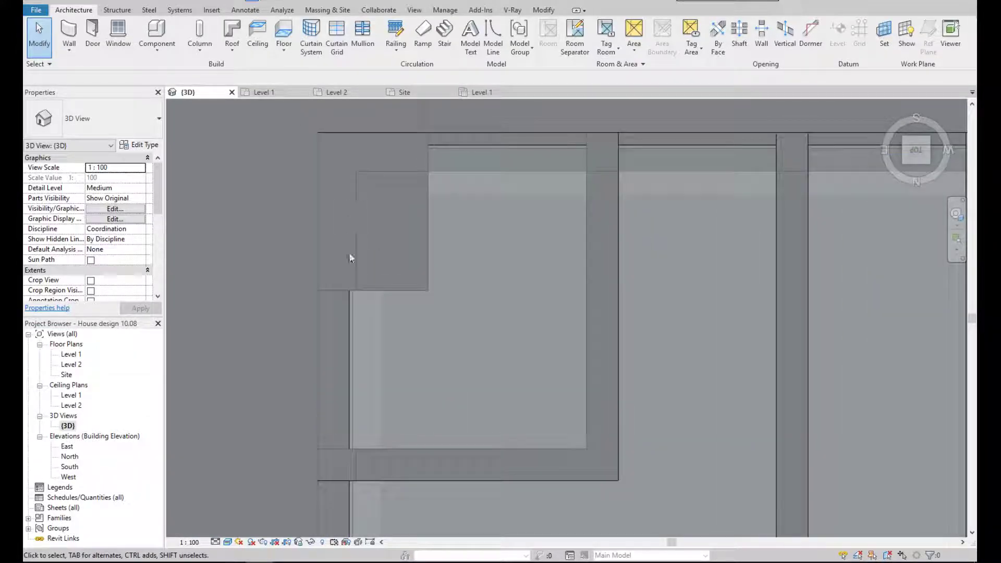
pyautogui.scroll(-2, 411, 277)
pyautogui.moveTo(917, 151); pyautogui.dragTo(892, 172)
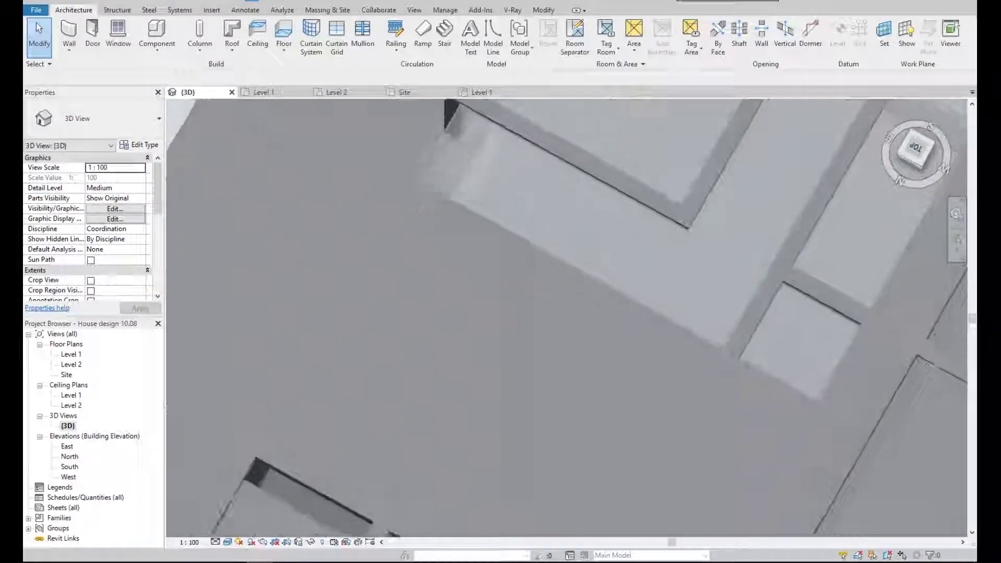
pyautogui.click(261, 91)
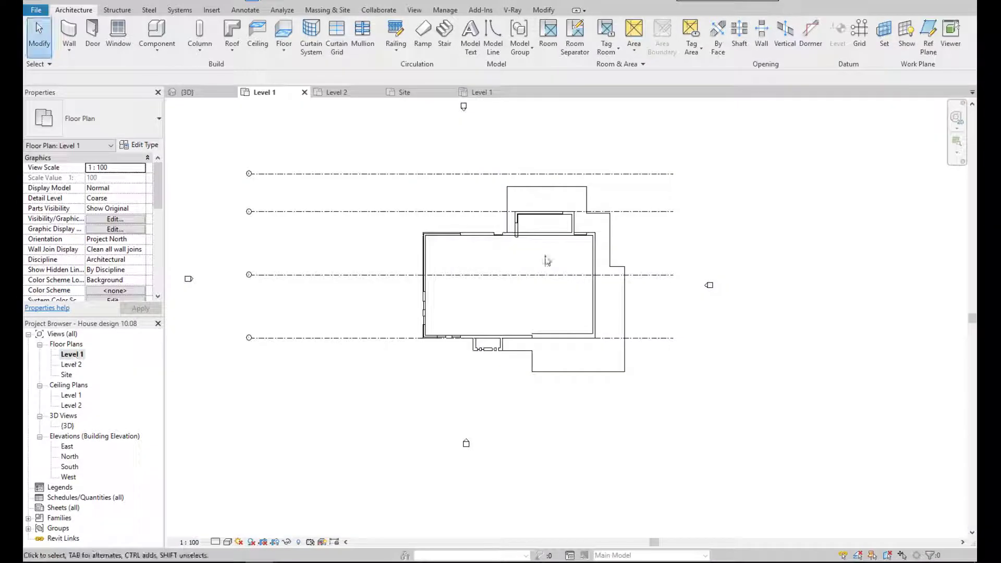
# Step: Open the Level 2 plan and start placing architectural columns
pyautogui.scroll(2, 546, 261)
pyautogui.scroll(-1, 527, 226)
pyautogui.doubleClick(72, 365)
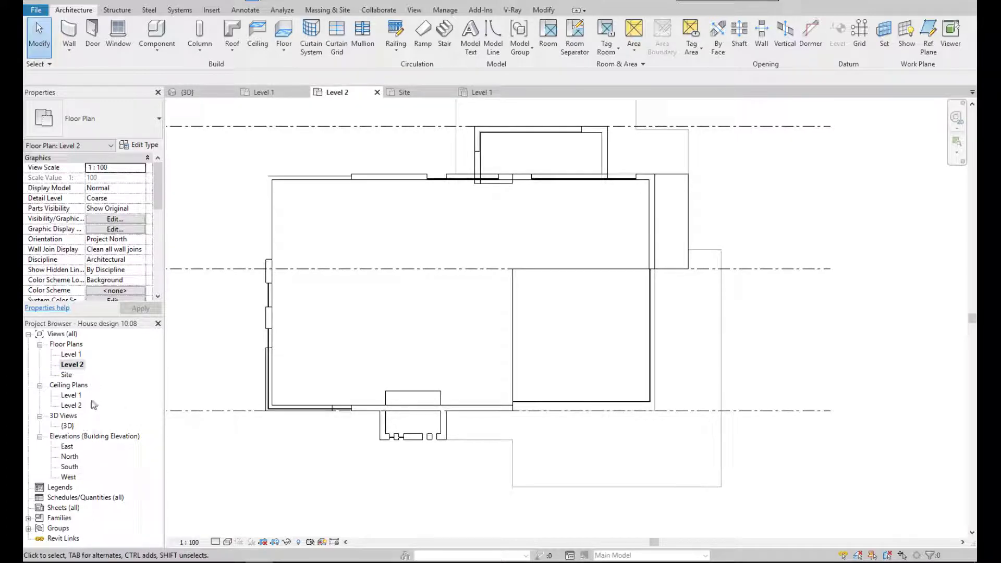
pyautogui.scroll(1, 604, 268)
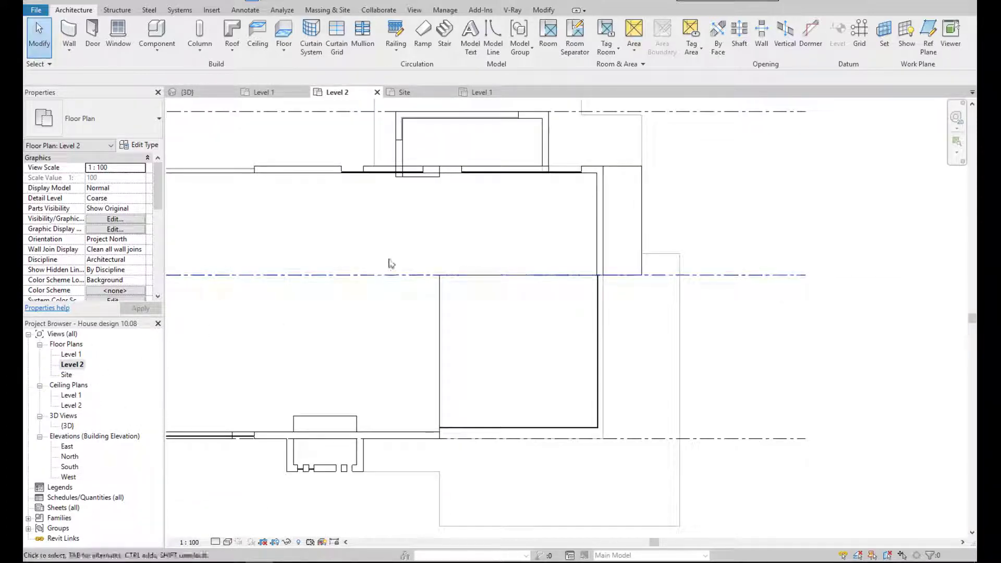
pyautogui.click(202, 53)
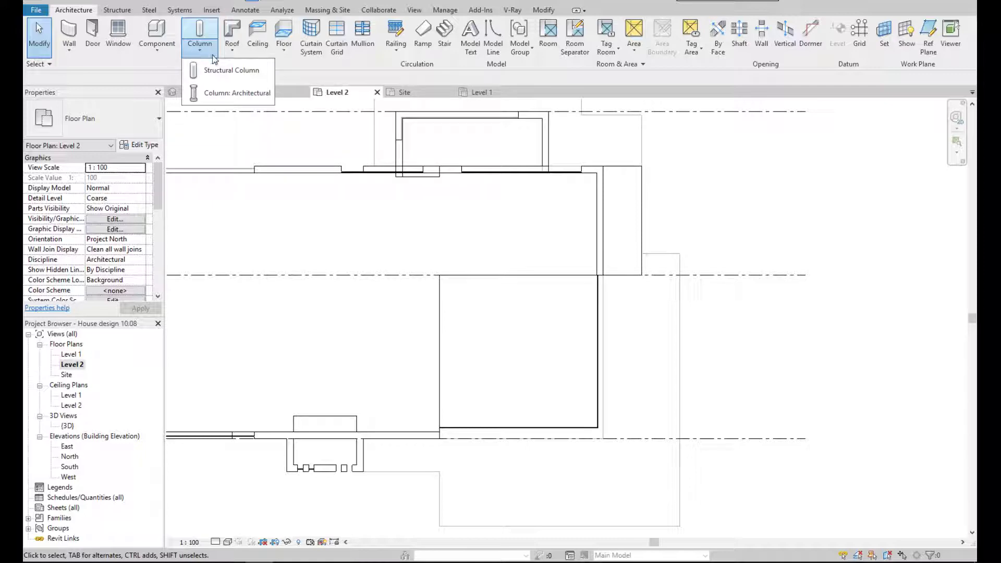
pyautogui.click(236, 94)
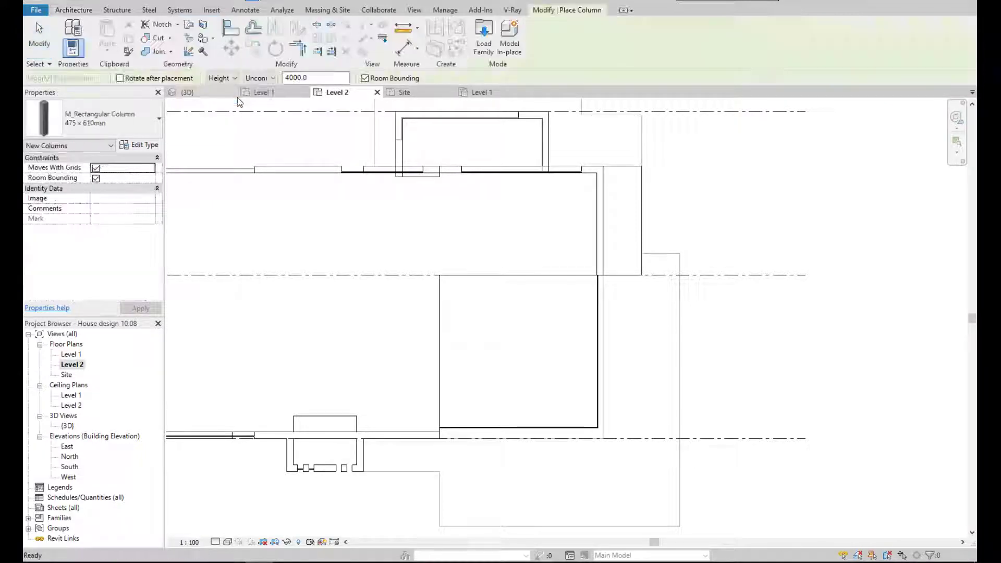
# Step: Duplicate the column type as a new 400x400 type
pyautogui.click(149, 146)
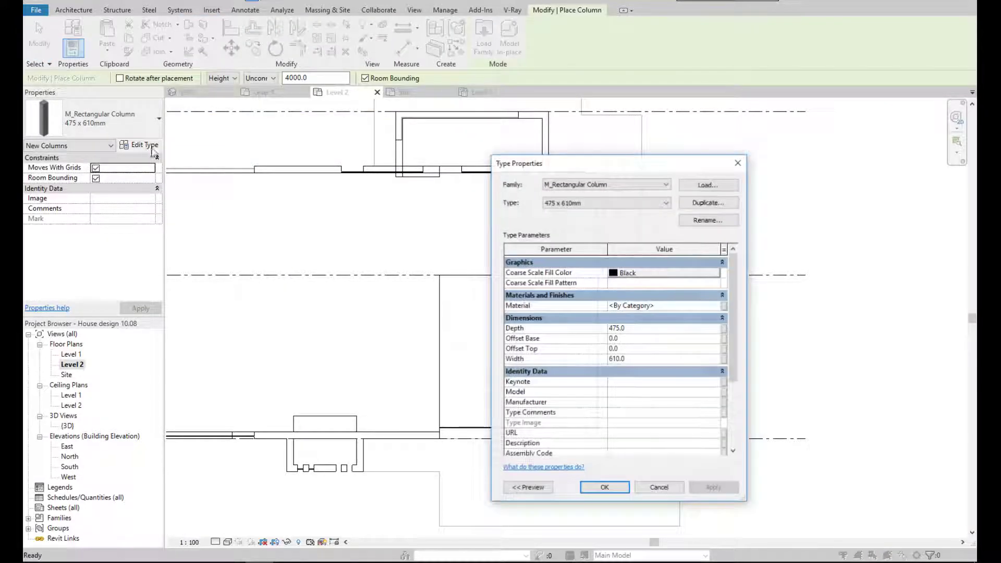
pyautogui.click(721, 205)
pyautogui.write('400x400')
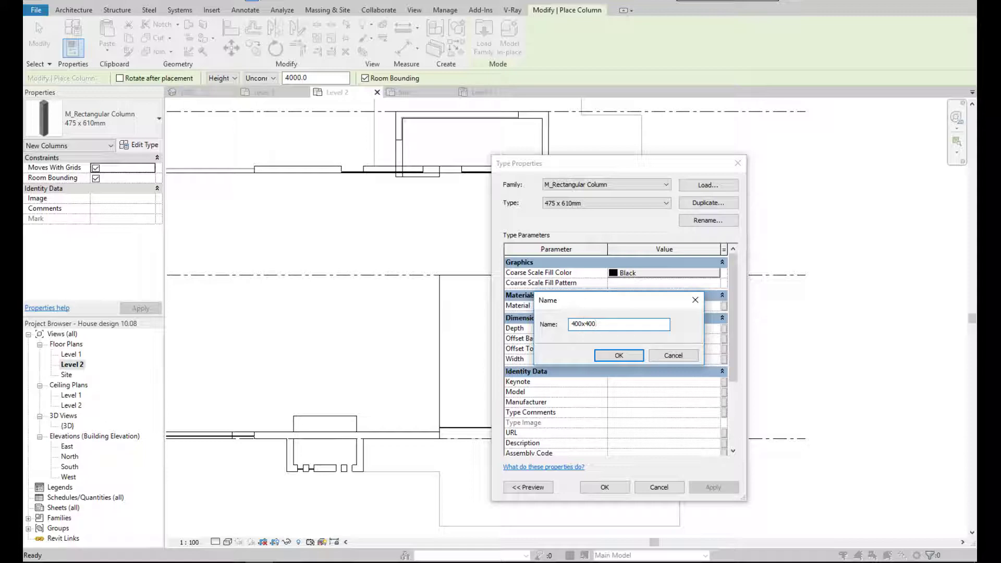
pyautogui.click(623, 357)
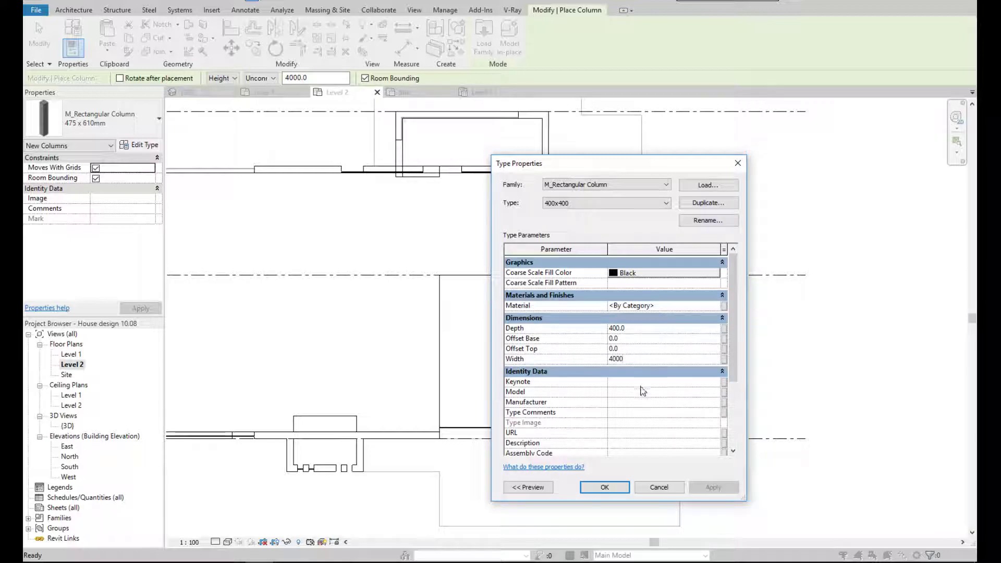
pyautogui.click(621, 487)
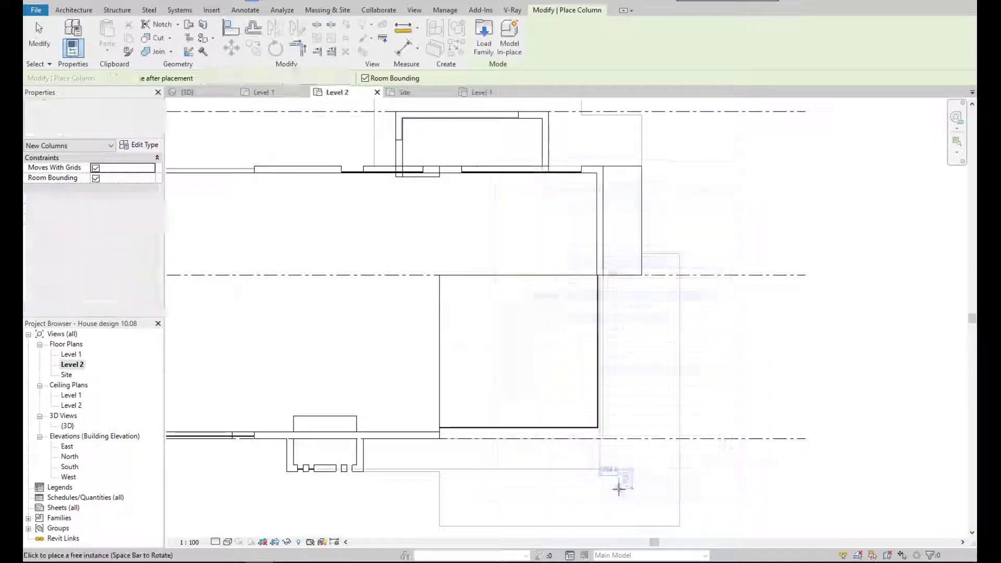
pyautogui.scroll(3, 447, 273)
pyautogui.scroll(3, 427, 316)
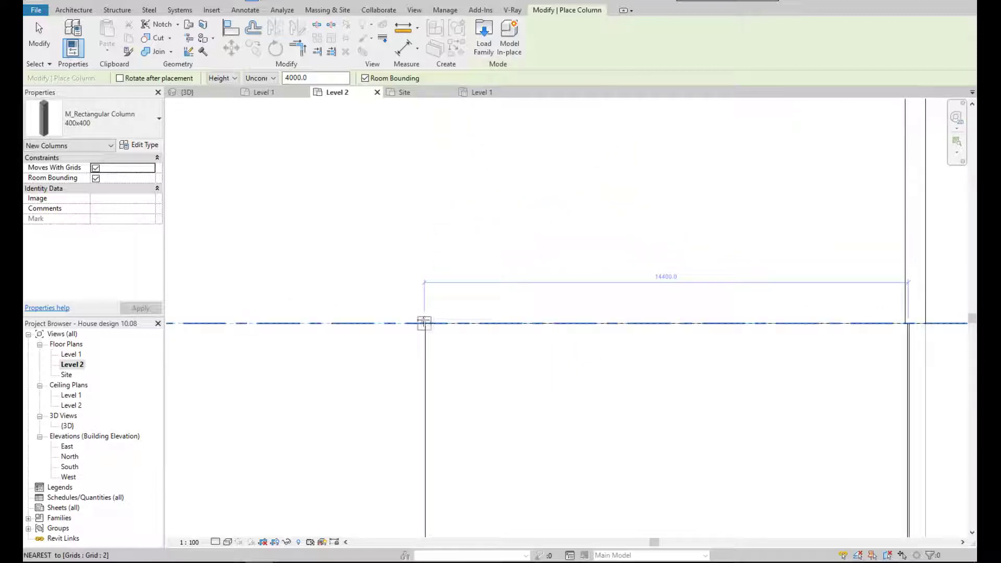
pyautogui.scroll(-3, 448, 321)
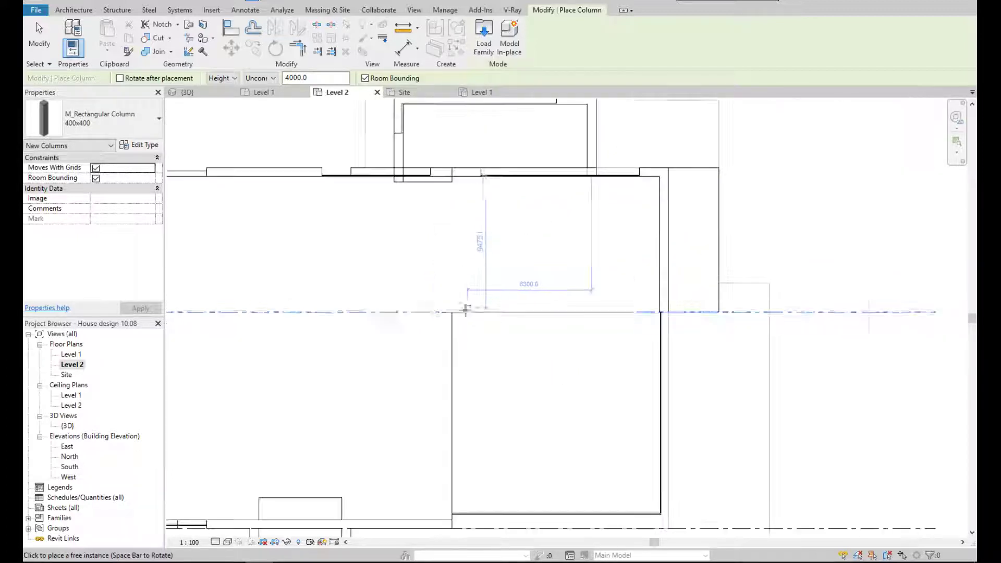
pyautogui.press('Escape')
# Step: Return to the Level 1 plan and start an architectural wall with its type list showing
pyautogui.scroll(-2, 455, 327)
pyautogui.scroll(1, 455, 327)
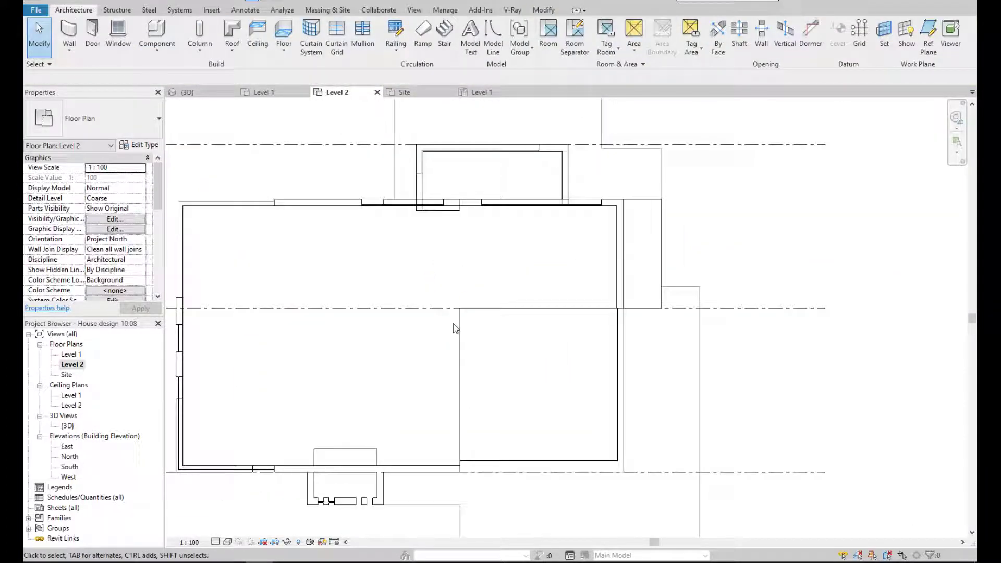
pyautogui.doubleClick(71, 354)
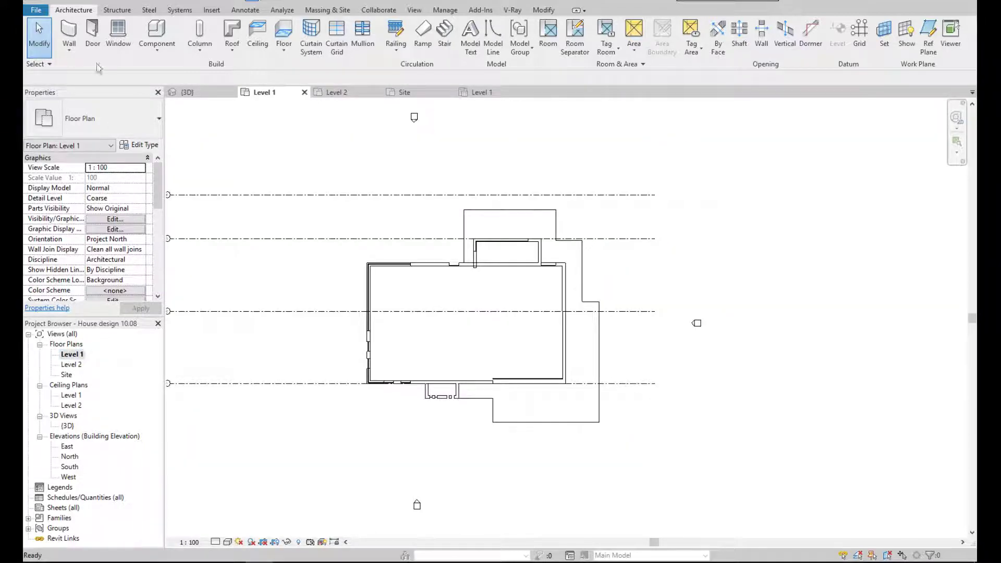
pyautogui.click(69, 48)
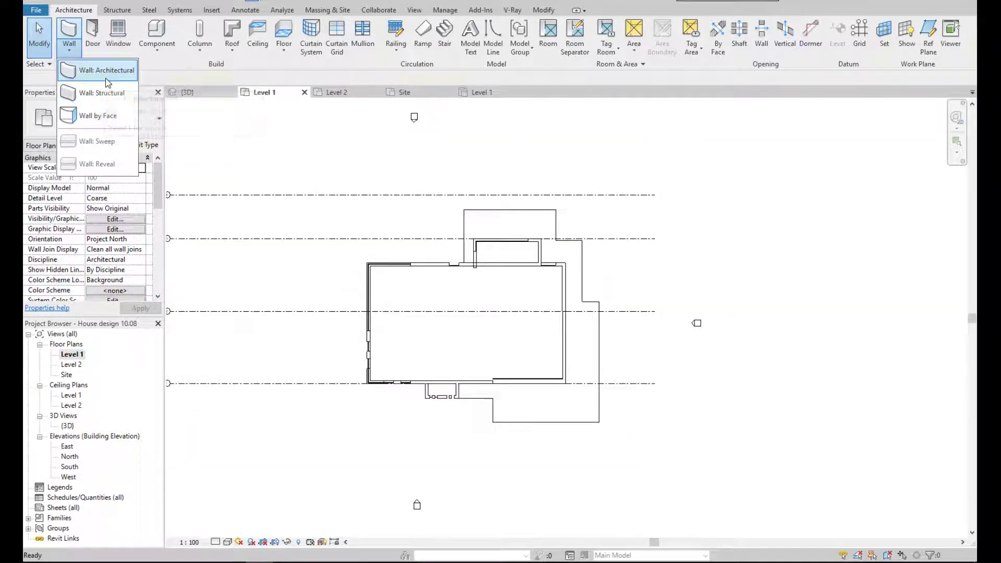
pyautogui.click(108, 71)
pyautogui.click(151, 124)
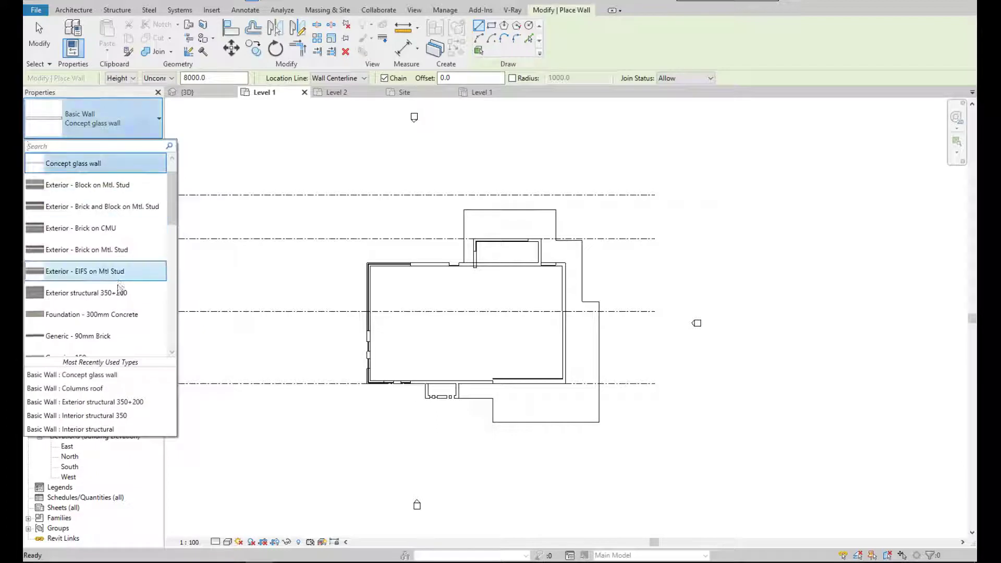
# Step: Choose the Interior structural 350 wall type with Location Line set to Finish Face: Exterior
pyautogui.scroll(-2, 118, 286)
pyautogui.scroll(-2, 119, 288)
pyautogui.scroll(-2, 119, 291)
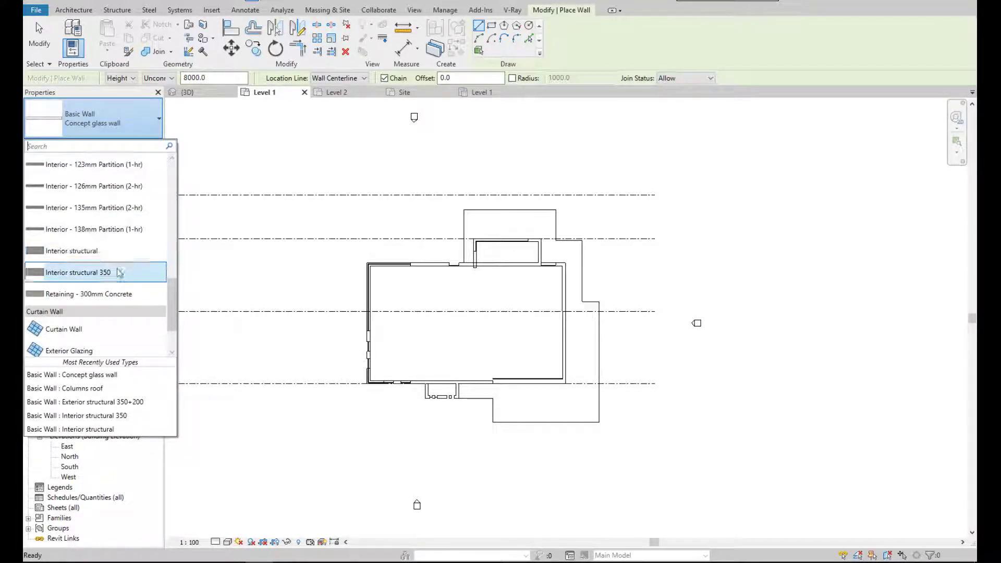
pyautogui.click(85, 272)
pyautogui.click(363, 80)
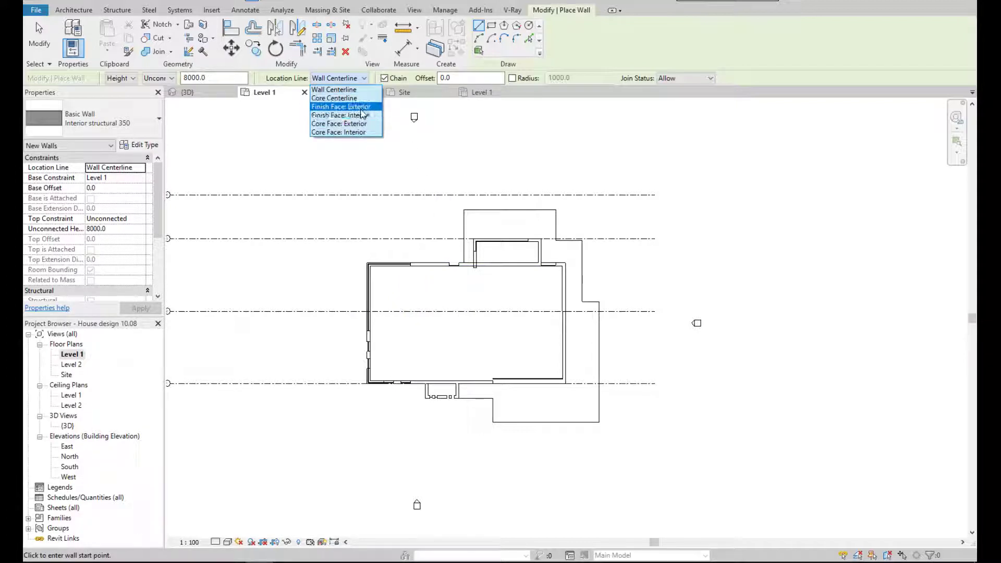
pyautogui.click(345, 106)
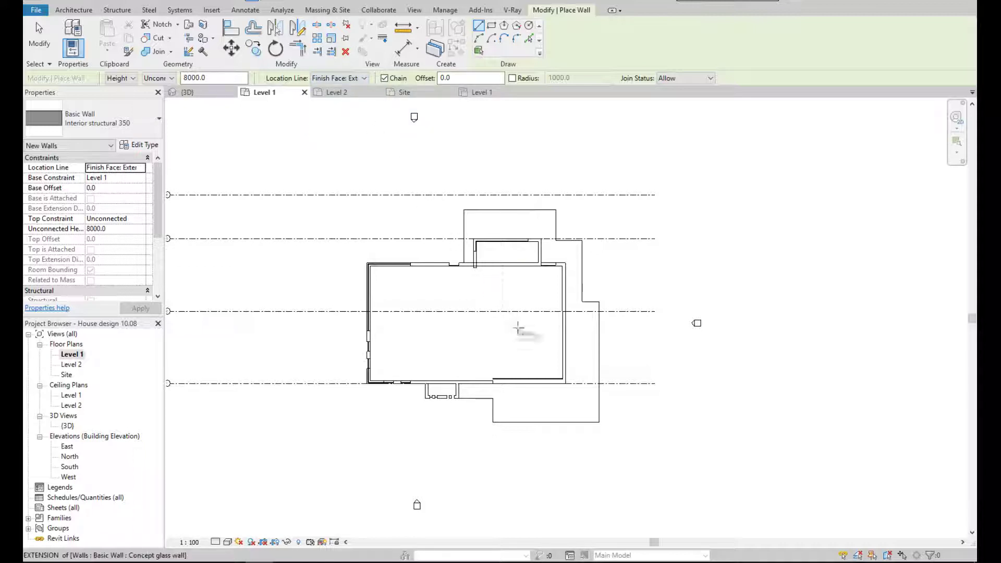
# Step: Draw two Level 1 walls from the building corner, forming an L that meets the existing wall
pyautogui.scroll(2, 433, 339)
pyautogui.scroll(1, 469, 369)
pyautogui.scroll(3, 469, 458)
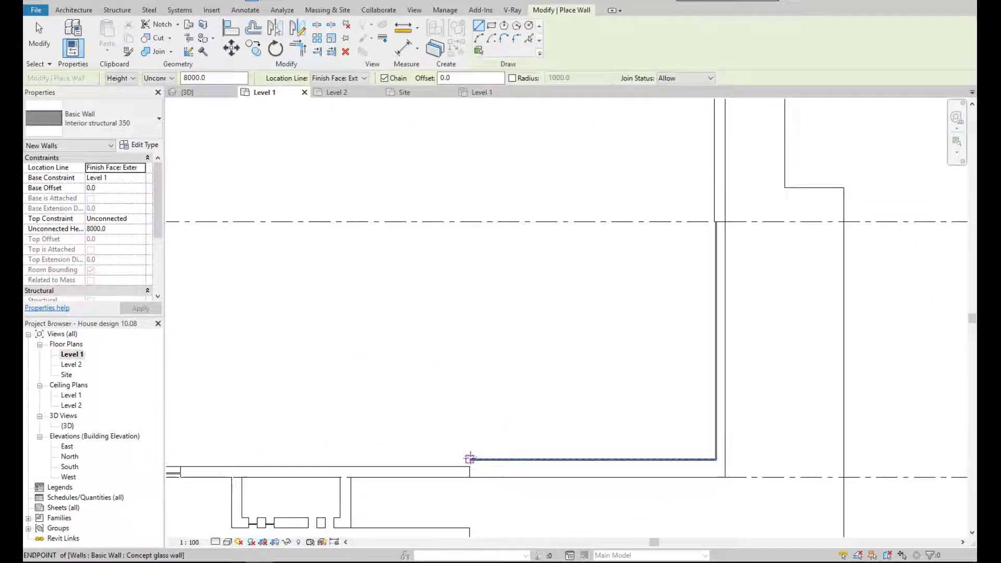
pyautogui.scroll(2, 469, 455)
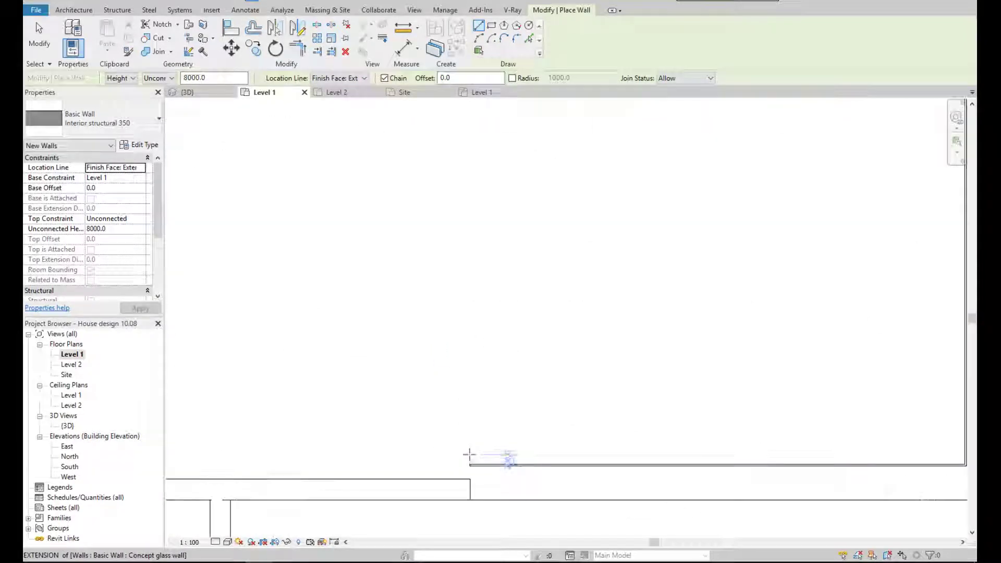
pyautogui.click(471, 421)
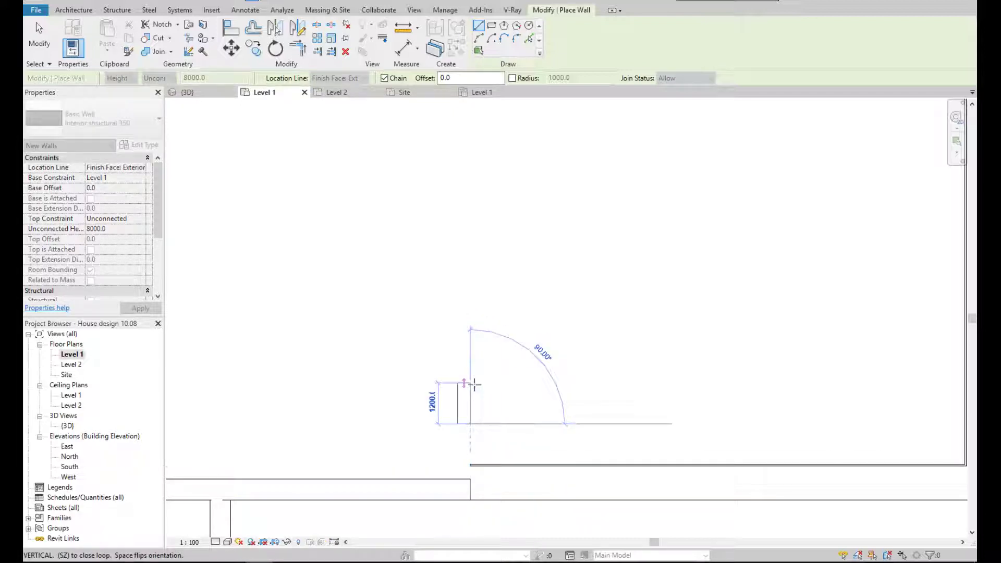
pyautogui.scroll(-2, 471, 386)
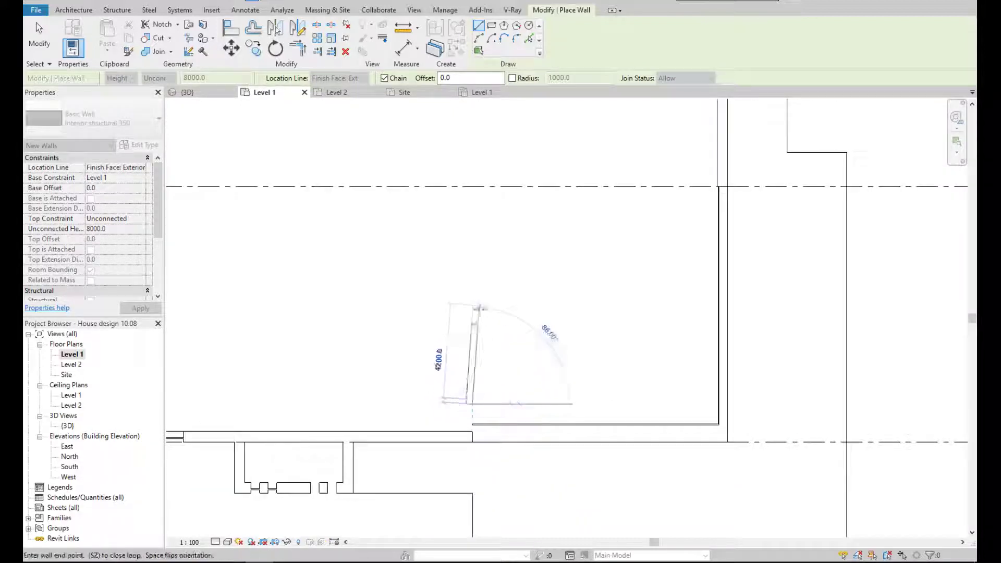
pyautogui.click(473, 185)
pyautogui.scroll(2, 730, 186)
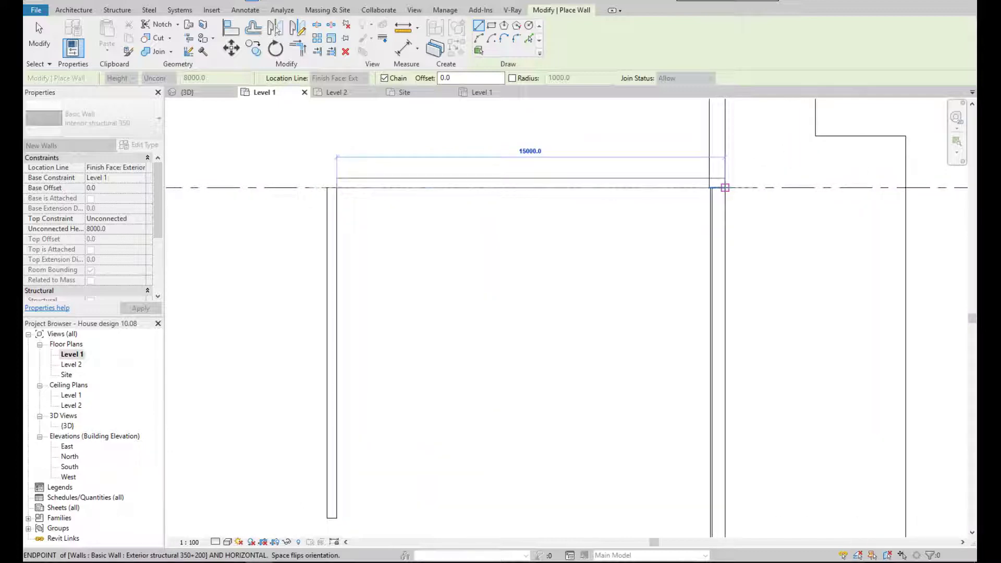
pyautogui.scroll(2, 712, 186)
pyautogui.click(626, 184)
pyautogui.scroll(-3, 652, 264)
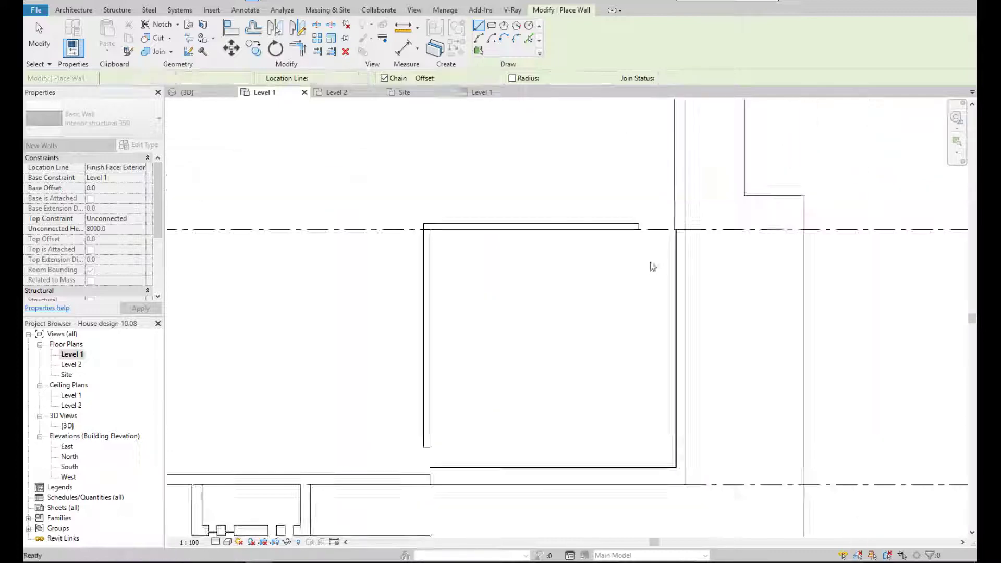
pyautogui.press('Escape')
pyautogui.press('Escape')
# Step: Set the horizontal and vertical new walls each to 1200 long
pyautogui.click(460, 226)
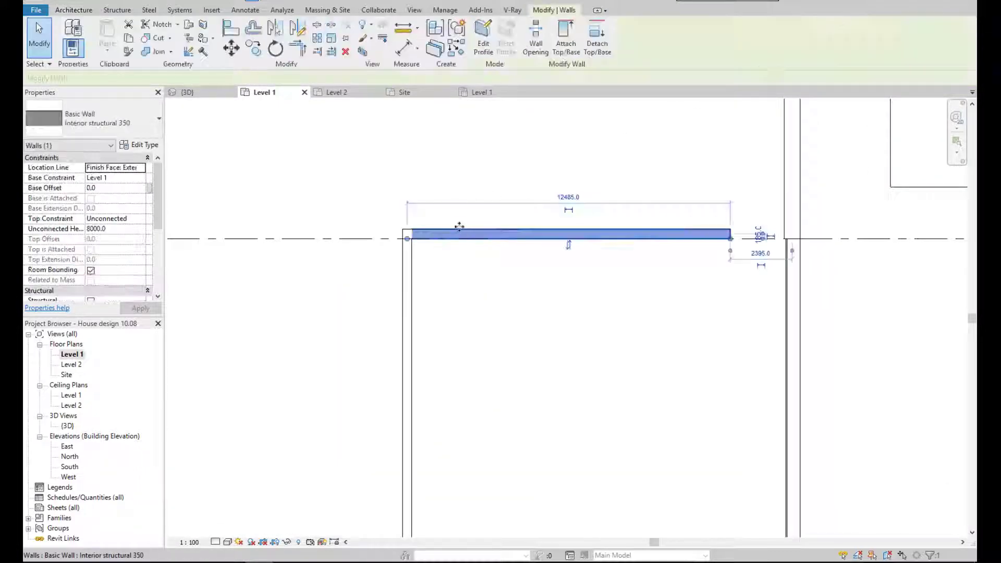
pyautogui.click(564, 197)
pyautogui.write('1200')
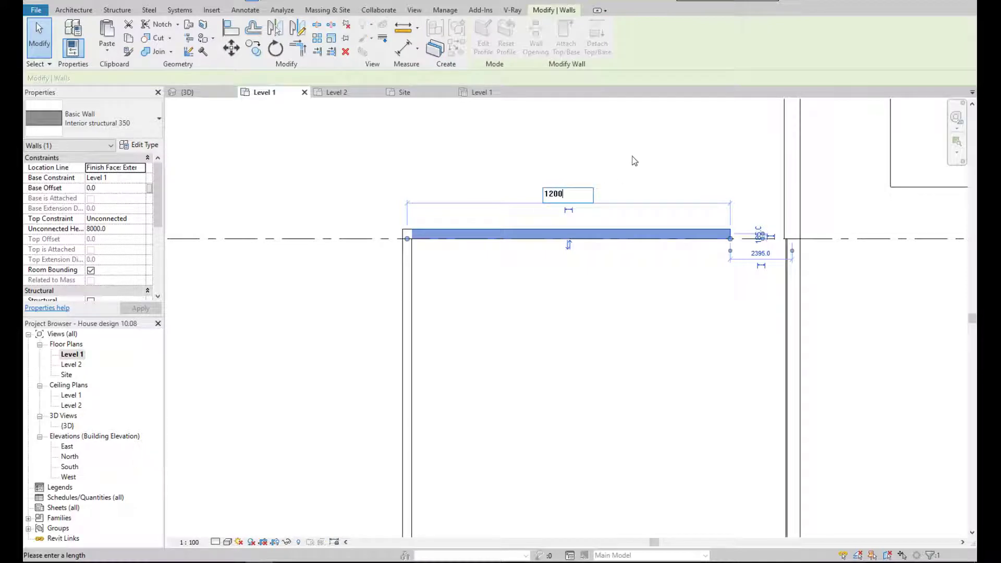
pyautogui.press('Return')
pyautogui.press('Escape')
pyautogui.scroll(-2, 504, 222)
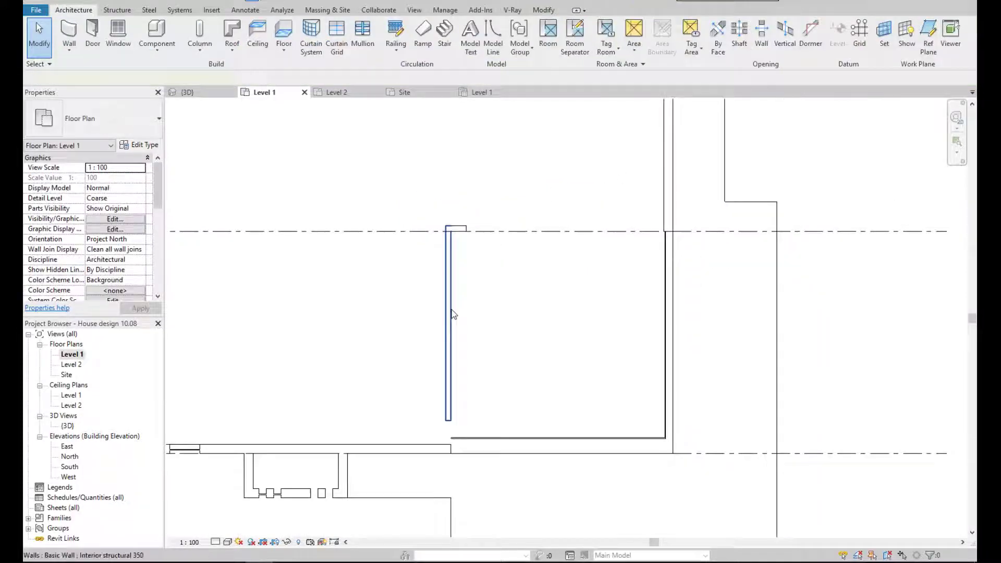
pyautogui.click(443, 375)
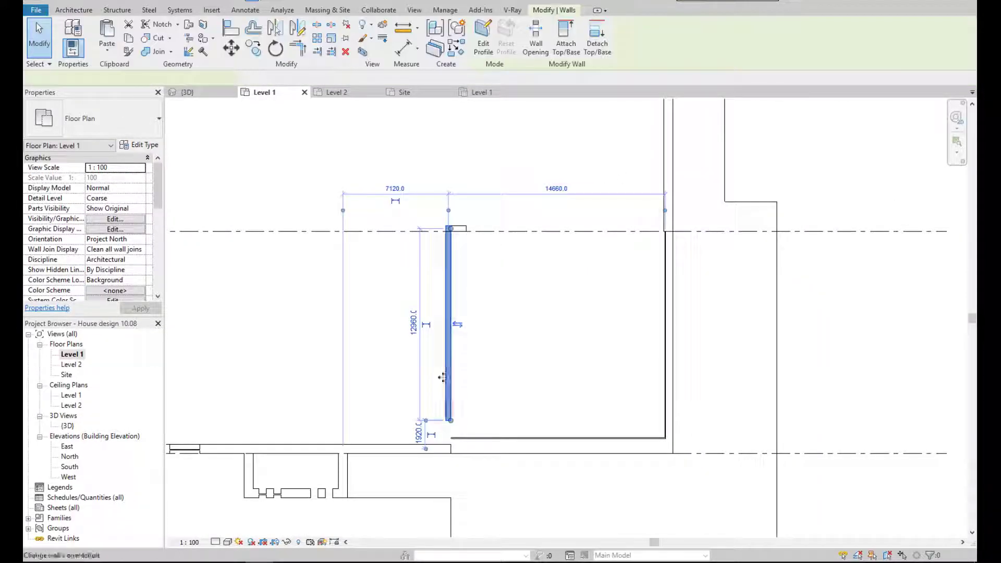
pyautogui.click(411, 330)
pyautogui.write('1200')
pyautogui.press('Return')
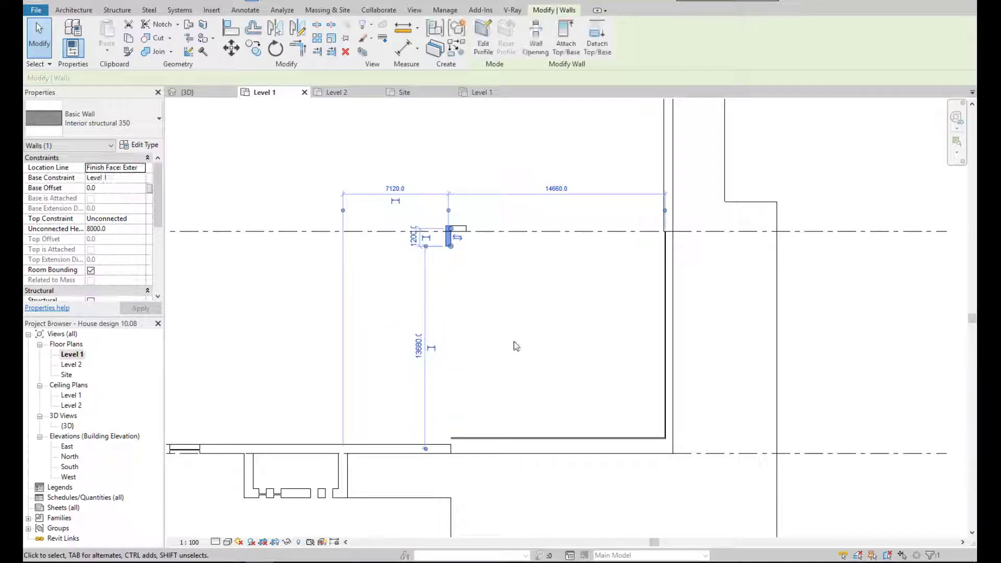
pyautogui.press('Escape')
# Step: Check the top horizontal wall, then switch to the 3D view
pyautogui.scroll(-2, 466, 240)
pyautogui.scroll(-1, 496, 331)
pyautogui.scroll(3, 515, 308)
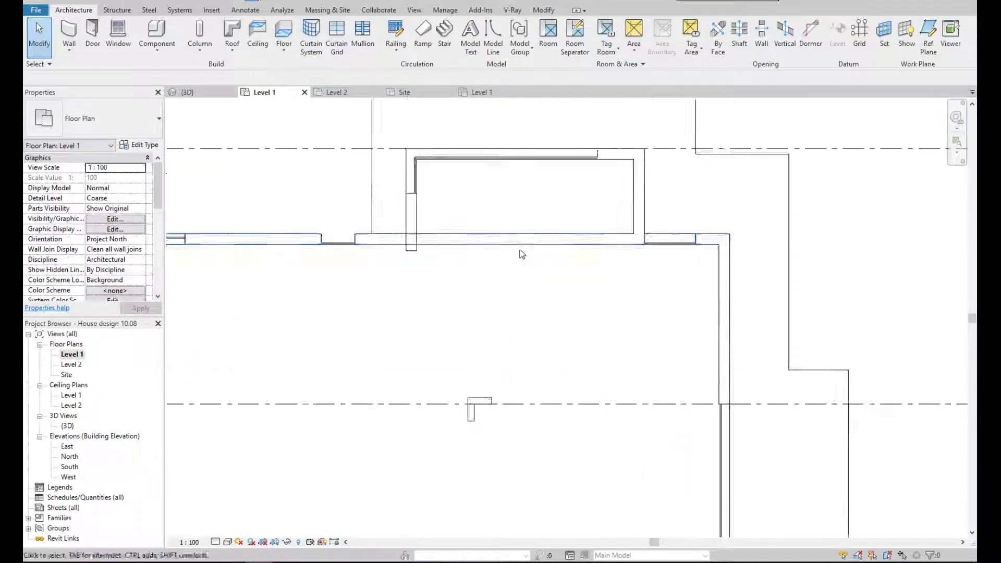
pyautogui.click(524, 243)
pyautogui.press('Escape')
pyautogui.scroll(-3, 493, 271)
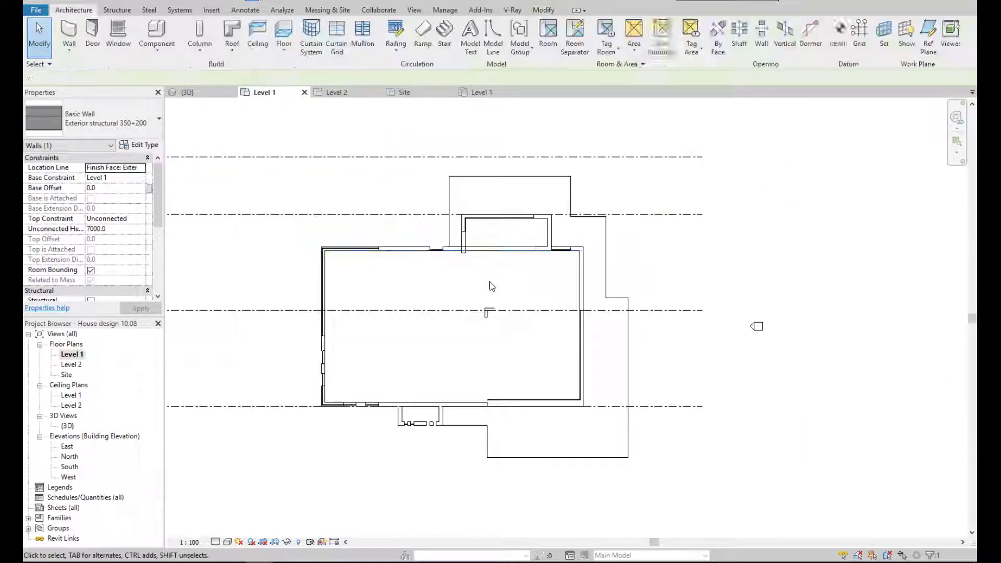
pyautogui.hotkey('ctrl', 'Tab')
# Step: Orbit to a back view of the house, briefly opening and closing the front wall's profile edit
pyautogui.scroll(-5, 486, 275)
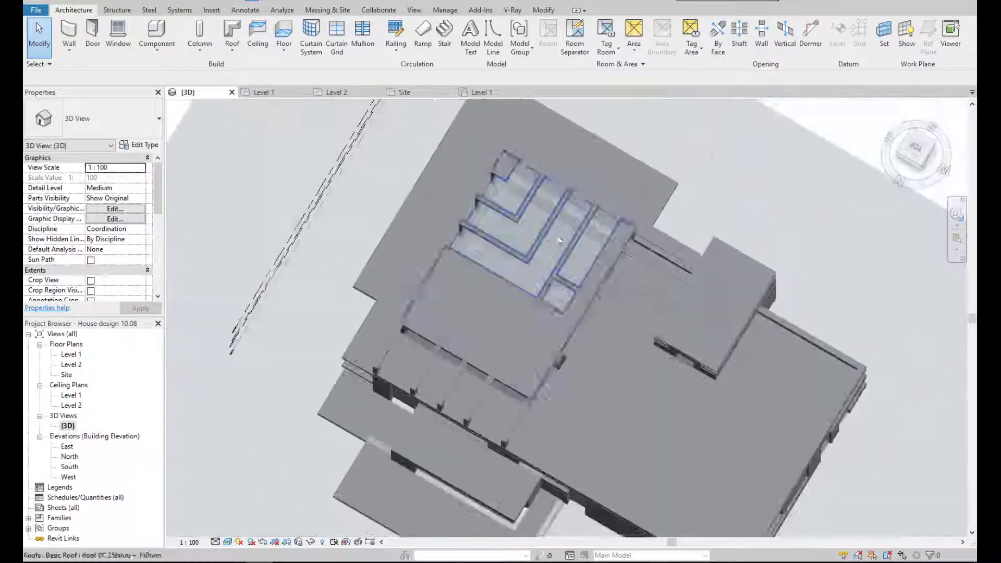
pyautogui.click(913, 157)
pyautogui.moveTo(914, 156); pyautogui.dragTo(890, 165)
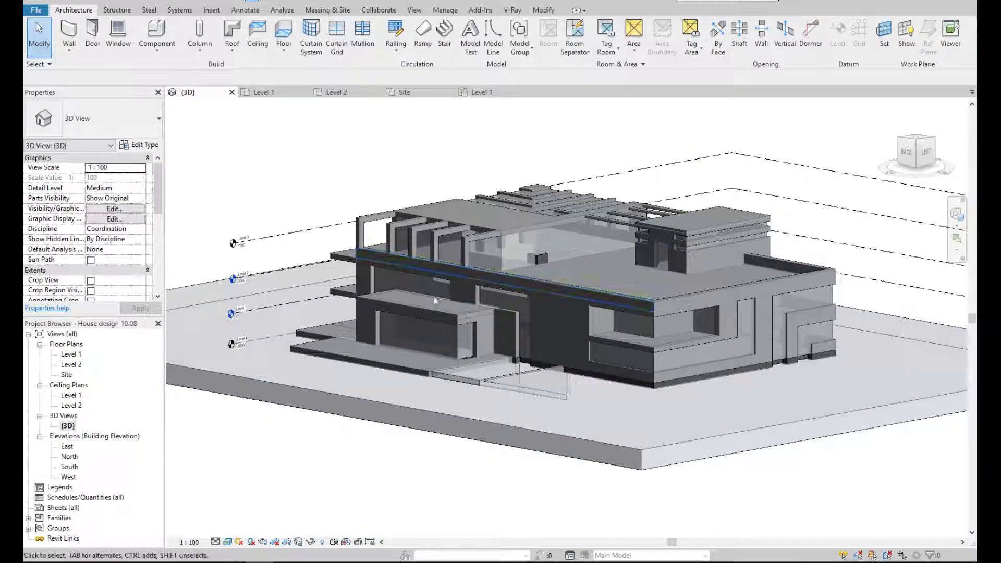
pyautogui.scroll(4, 524, 308)
pyautogui.doubleClick(523, 308)
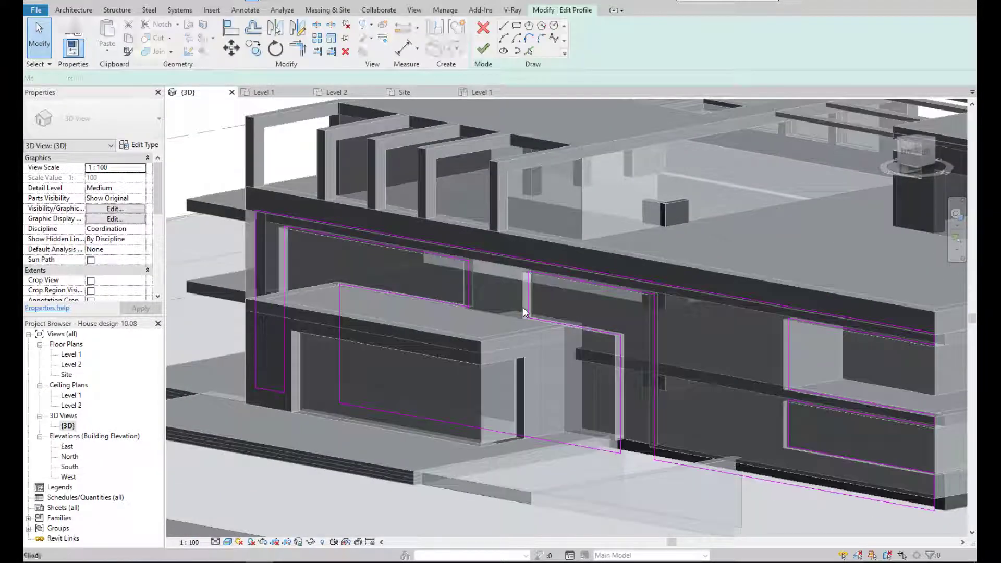
pyautogui.click(910, 153)
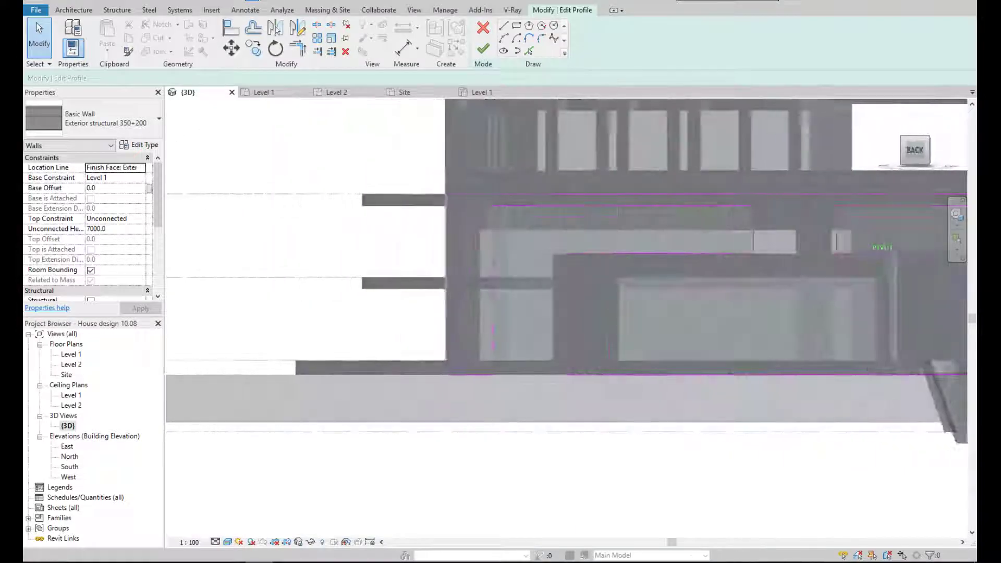
pyautogui.scroll(-3, 337, 286)
pyautogui.scroll(3, 679, 264)
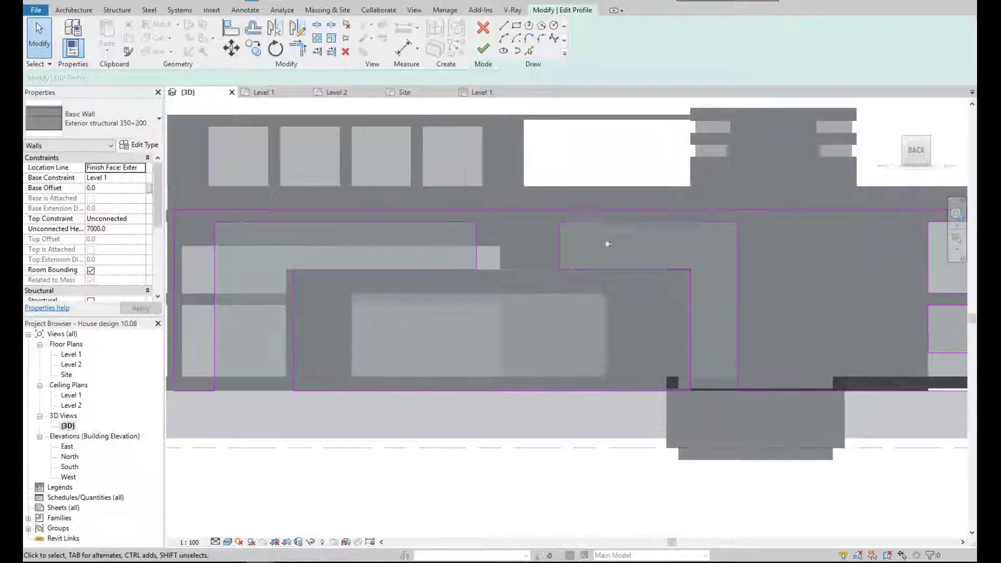
pyautogui.click(919, 157)
pyautogui.moveTo(920, 160); pyautogui.dragTo(939, 166)
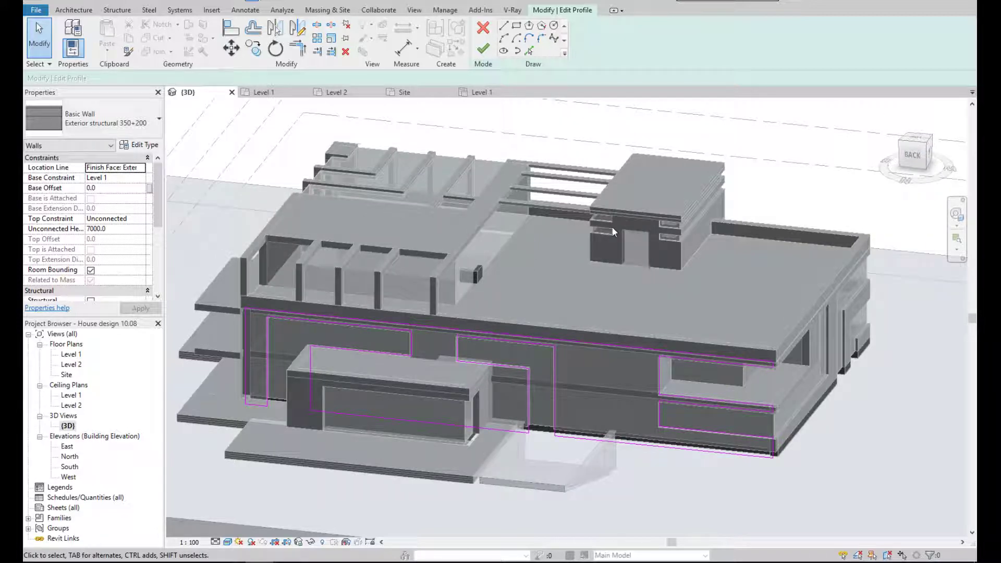
pyautogui.click(922, 141)
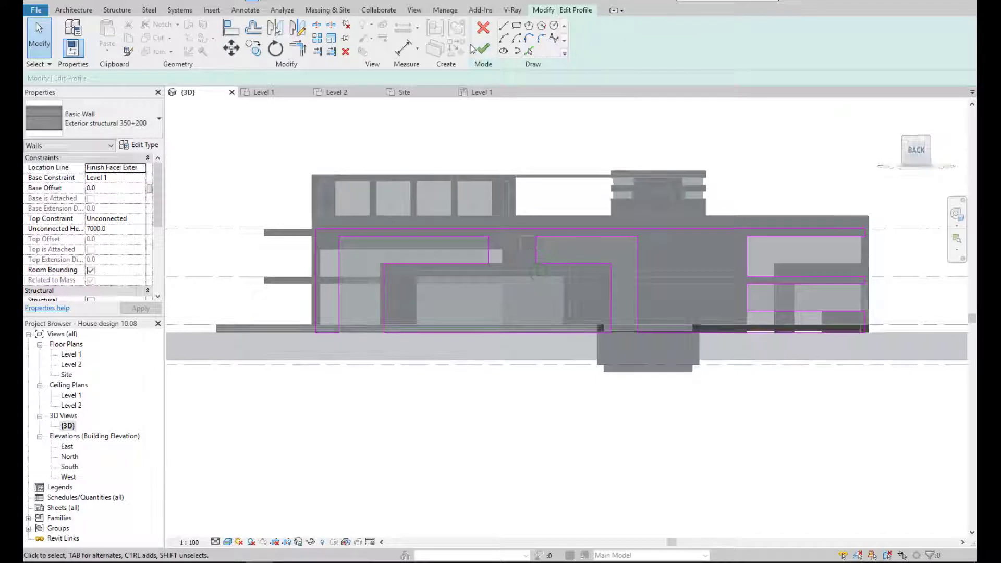
pyautogui.click(480, 50)
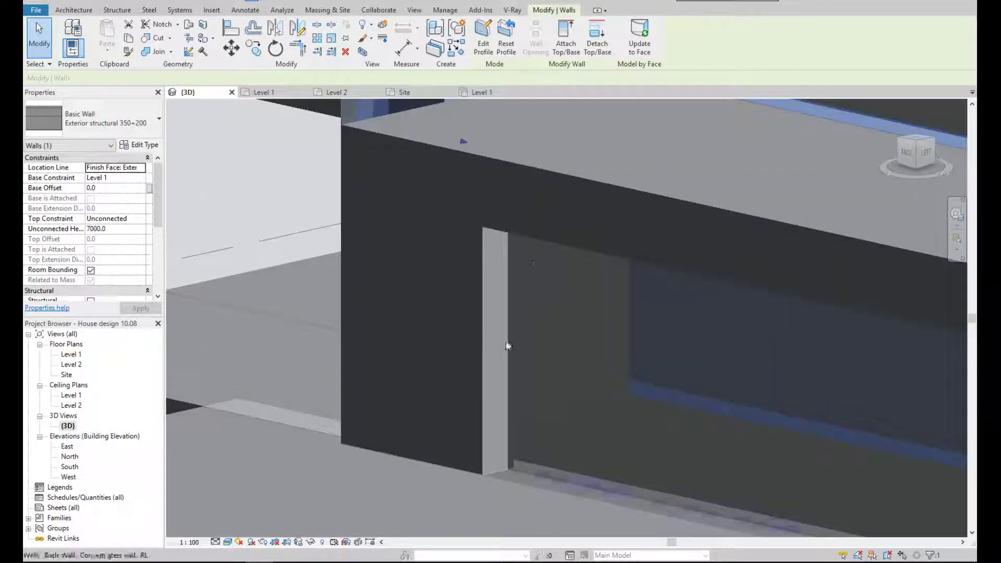
# Step: Move the glass wall profile's left edge further right, dismissing the constraint error, and finish
pyautogui.doubleClick(514, 406)
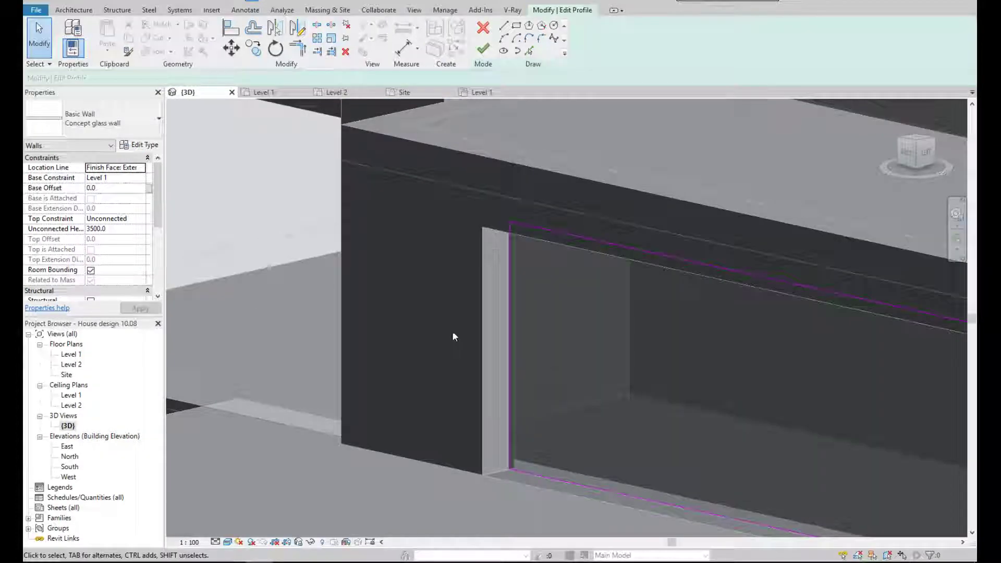
pyautogui.scroll(-5, 452, 330)
pyautogui.click(919, 168)
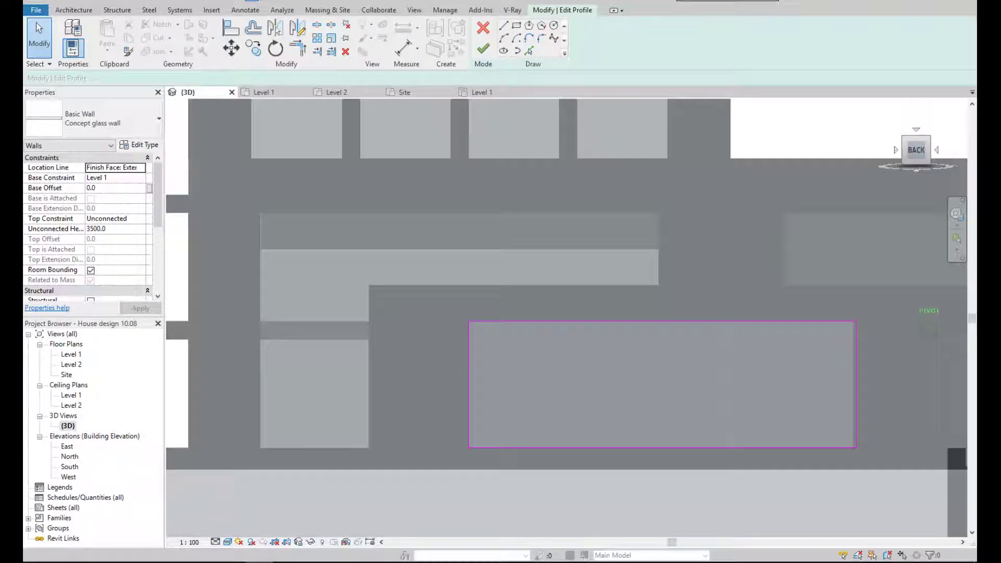
pyautogui.click(469, 355)
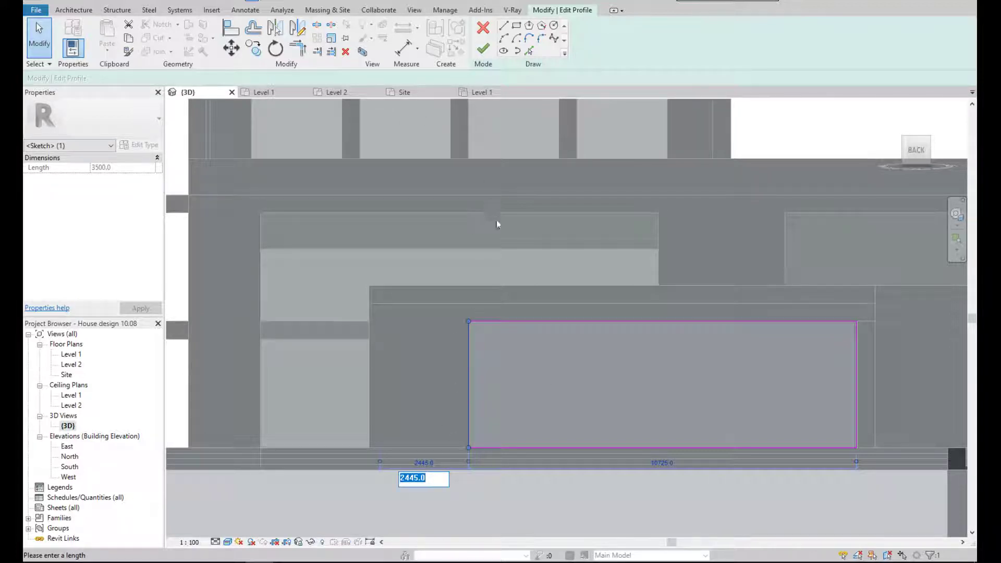
pyautogui.press('Escape')
pyautogui.click(231, 48)
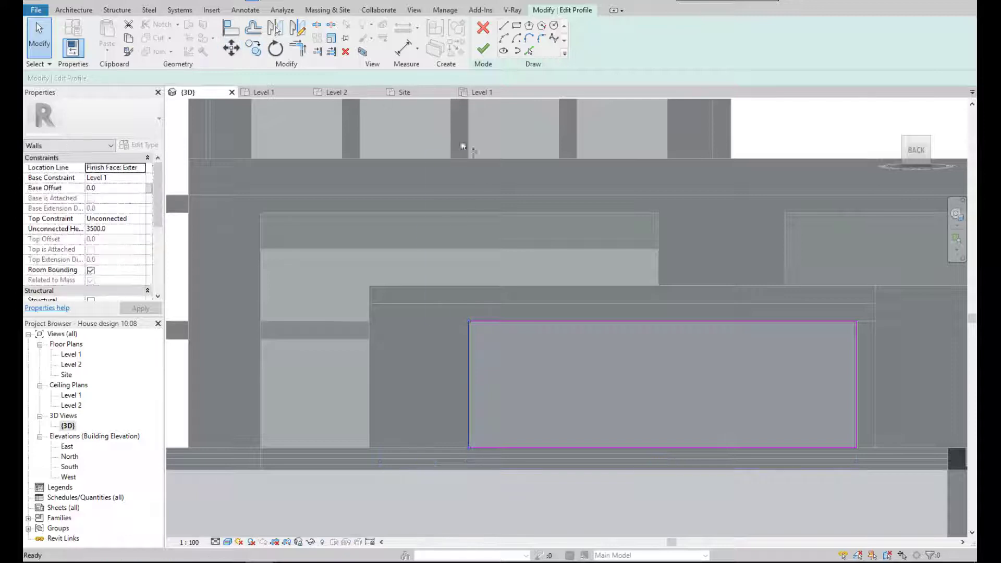
pyautogui.click(467, 158)
pyautogui.click(577, 158)
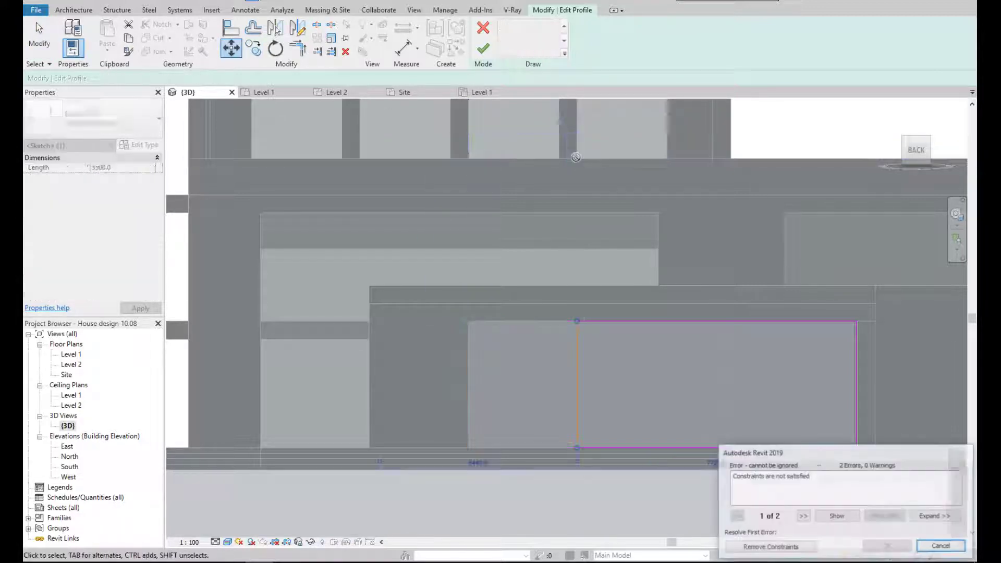
pyautogui.click(786, 548)
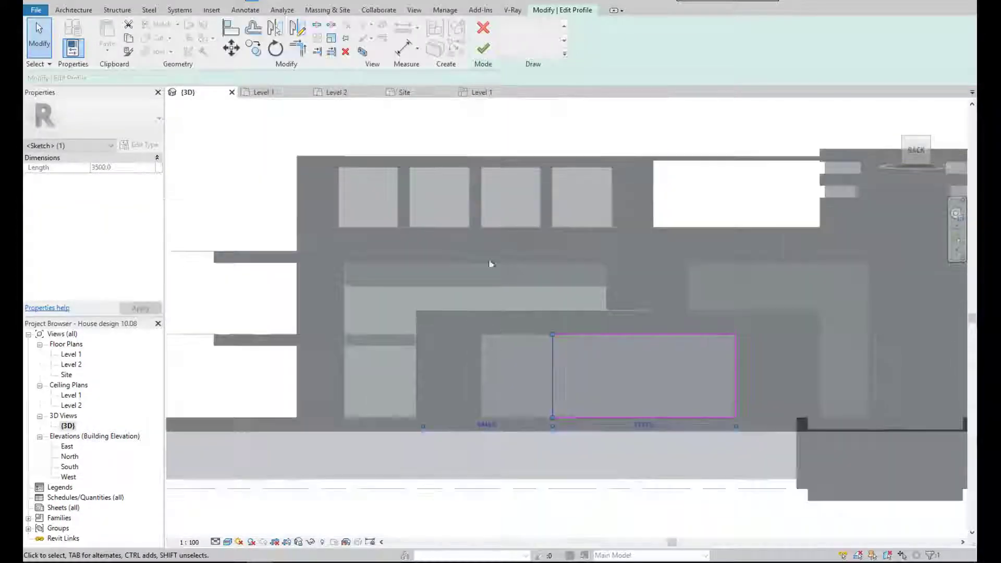
pyautogui.scroll(-2, 490, 264)
pyautogui.click(483, 48)
pyautogui.scroll(-1, 580, 188)
# Step: Select the garage-front walls and close the glass wall's profile edit
pyautogui.press('Escape')
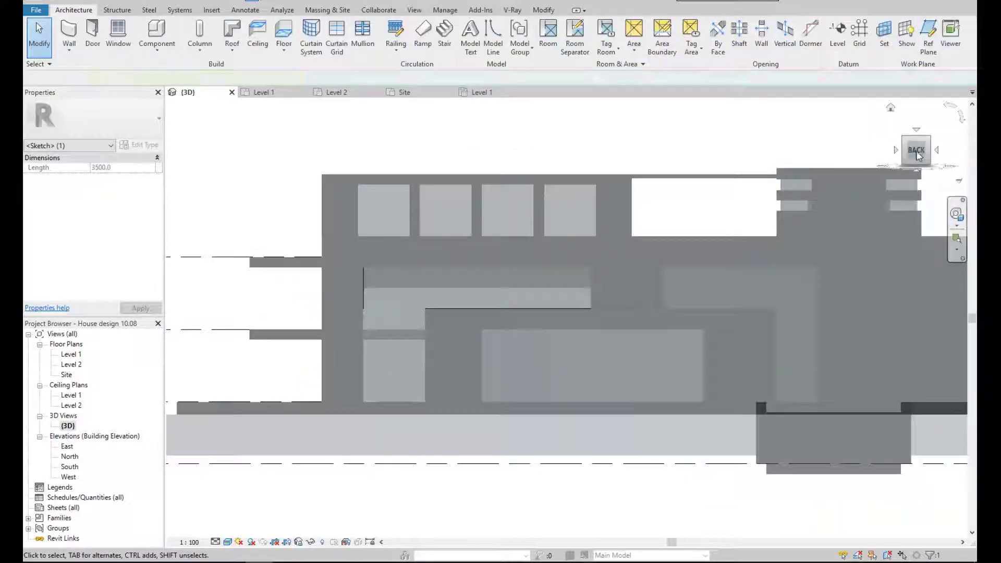
pyautogui.click(859, 176)
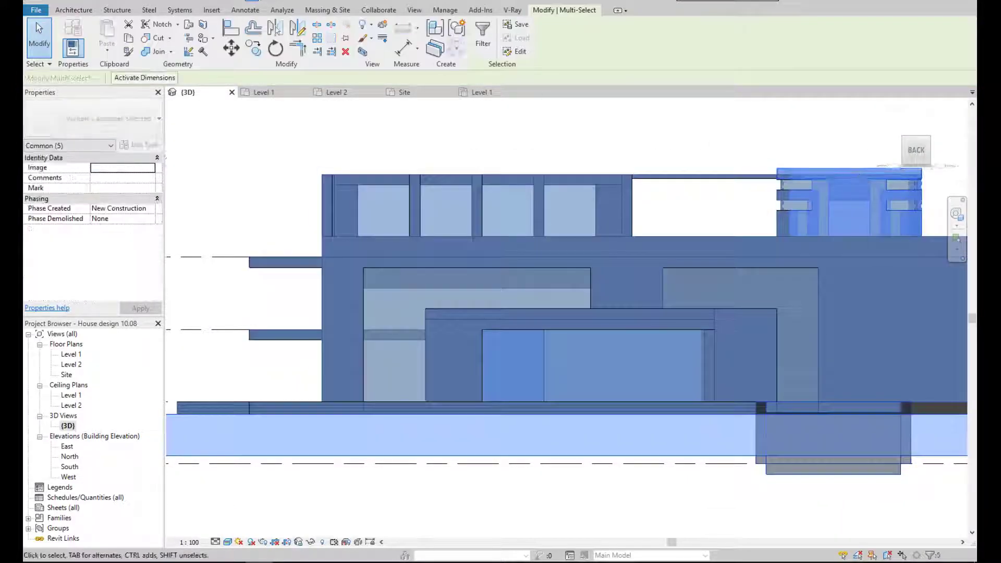
pyautogui.click(99, 2)
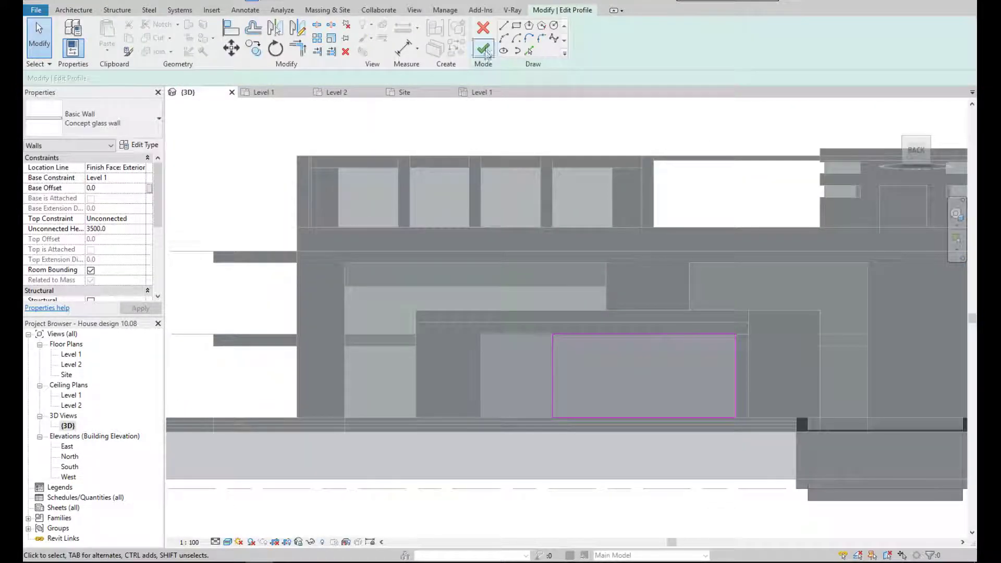
pyautogui.click(484, 50)
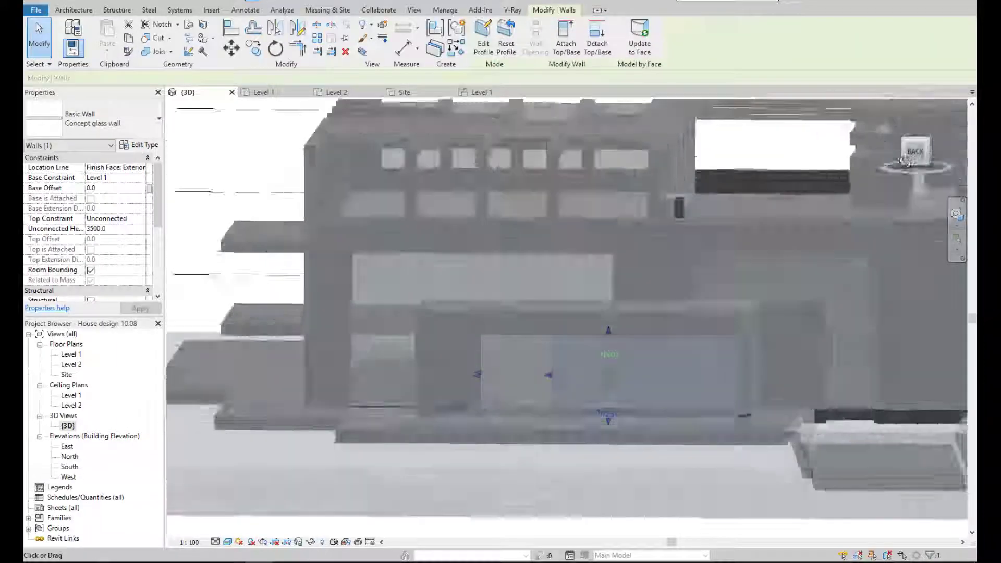
pyautogui.moveTo(917, 150); pyautogui.dragTo(897, 172)
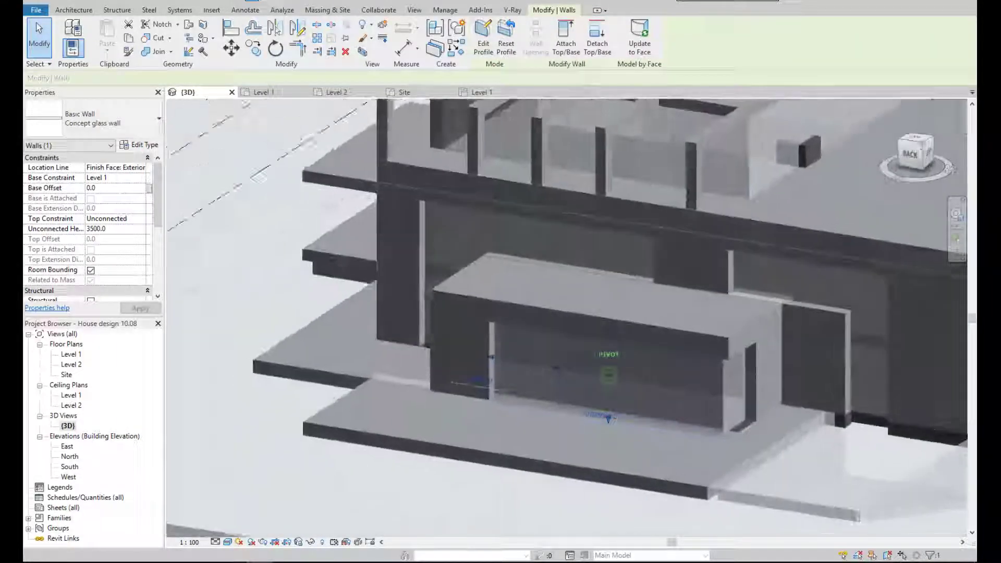
pyautogui.press('Escape')
pyautogui.scroll(3, 518, 343)
# Step: Drag the garage-front wall's vertical profile line right, narrowing the opening, and finish
pyautogui.doubleClick(505, 311)
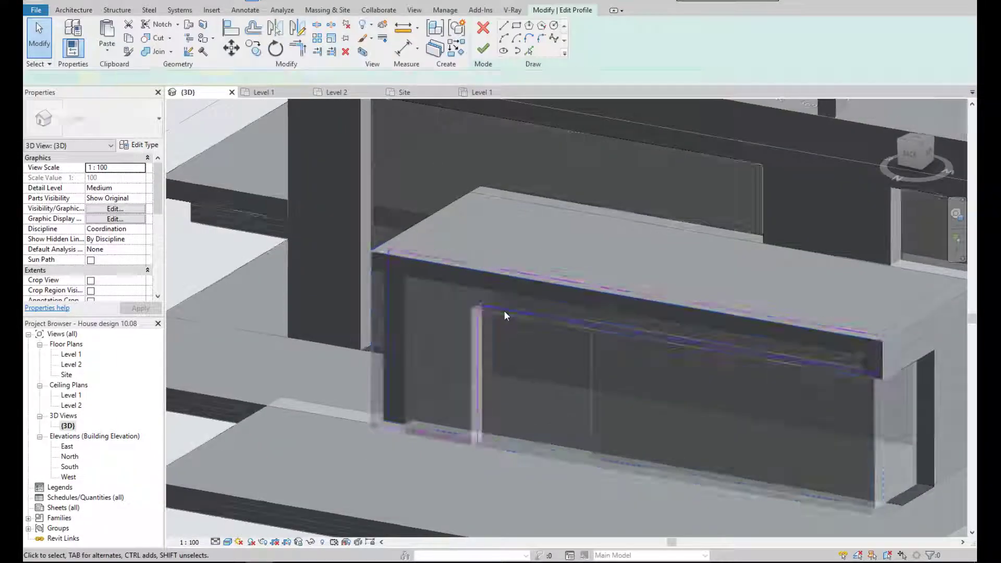
pyautogui.click(911, 161)
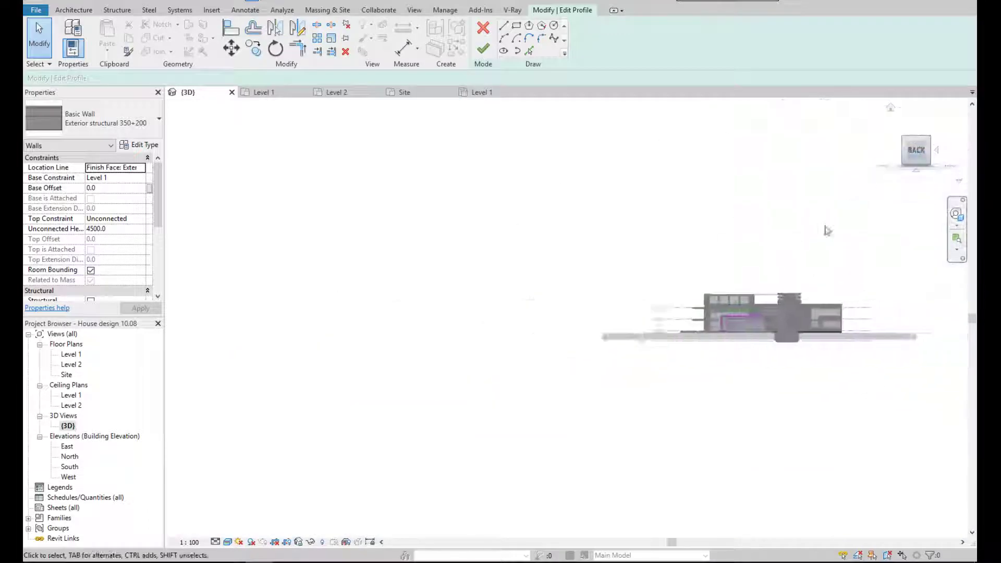
pyautogui.scroll(2, 553, 315)
pyautogui.scroll(3, 530, 330)
pyautogui.scroll(3, 431, 394)
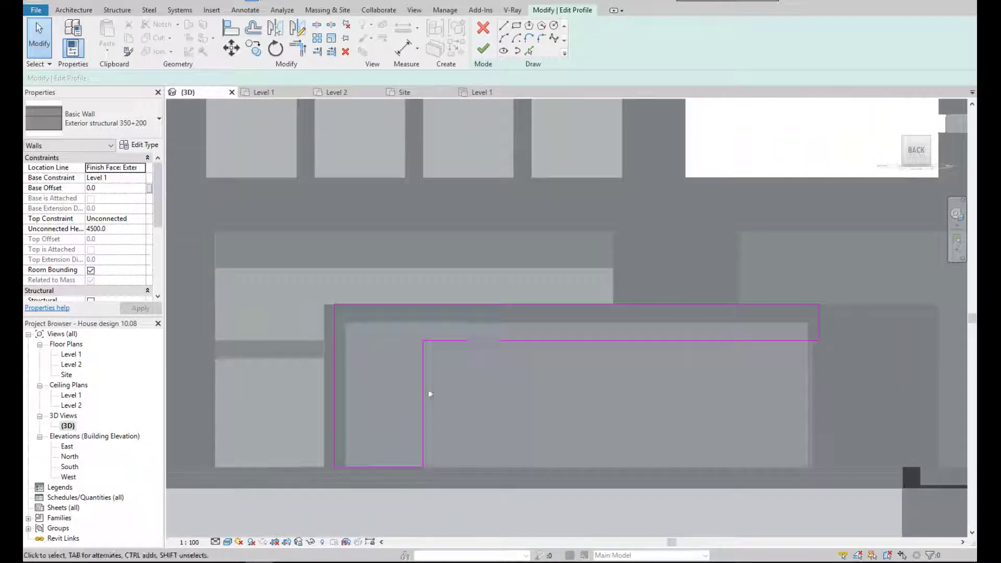
pyautogui.click(425, 389)
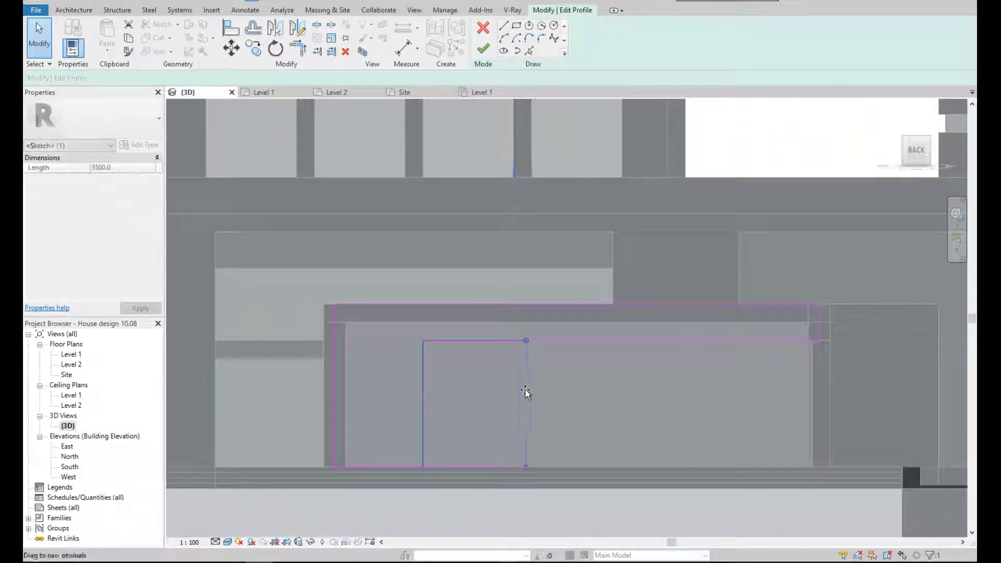
pyautogui.moveTo(480, 395); pyautogui.dragTo(531, 393)
pyautogui.click(483, 48)
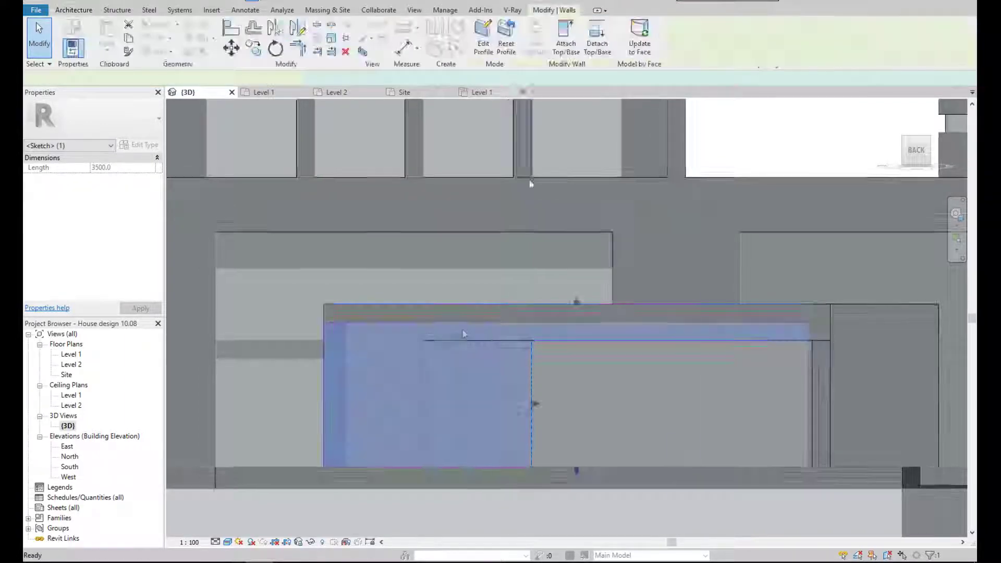
pyautogui.scroll(-5, 483, 332)
pyautogui.press('Escape')
# Step: Orbit and zoom the 3D view toward the lower entrance block and canopy
pyautogui.click(892, 167)
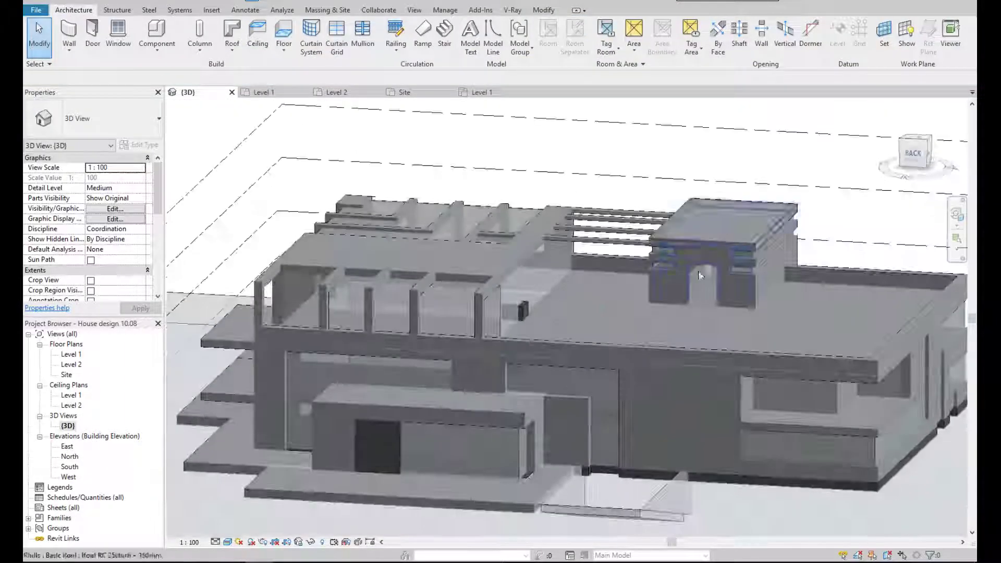
pyautogui.scroll(3, 368, 444)
pyautogui.scroll(-3, 474, 344)
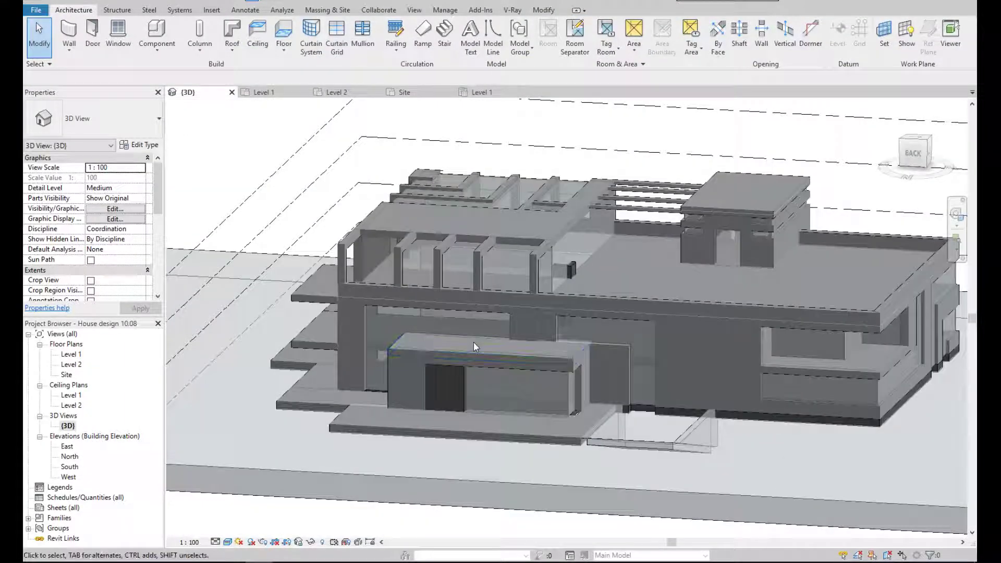
pyautogui.scroll(-4, 476, 349)
pyautogui.click(921, 156)
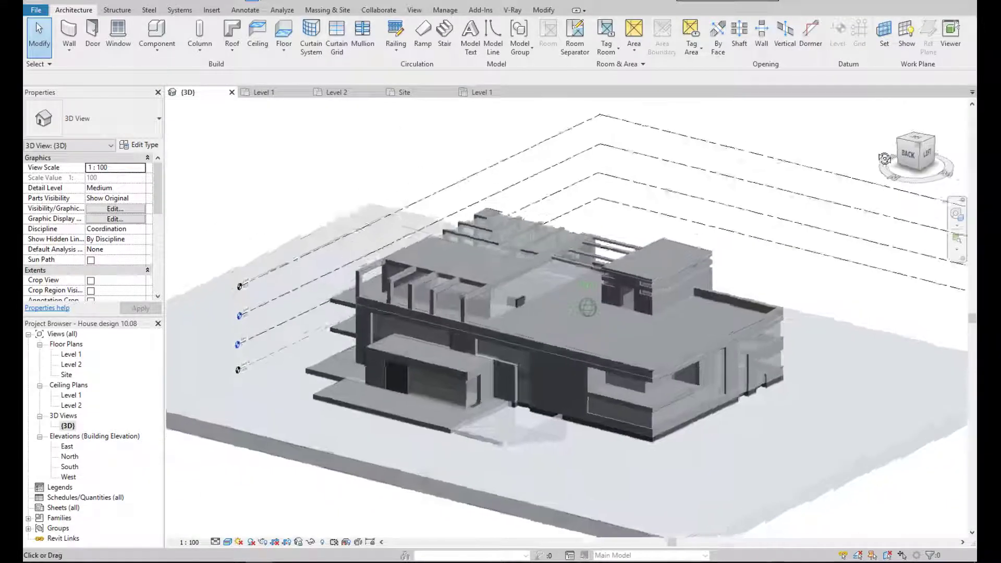
pyautogui.scroll(3, 479, 432)
pyautogui.scroll(2, 480, 431)
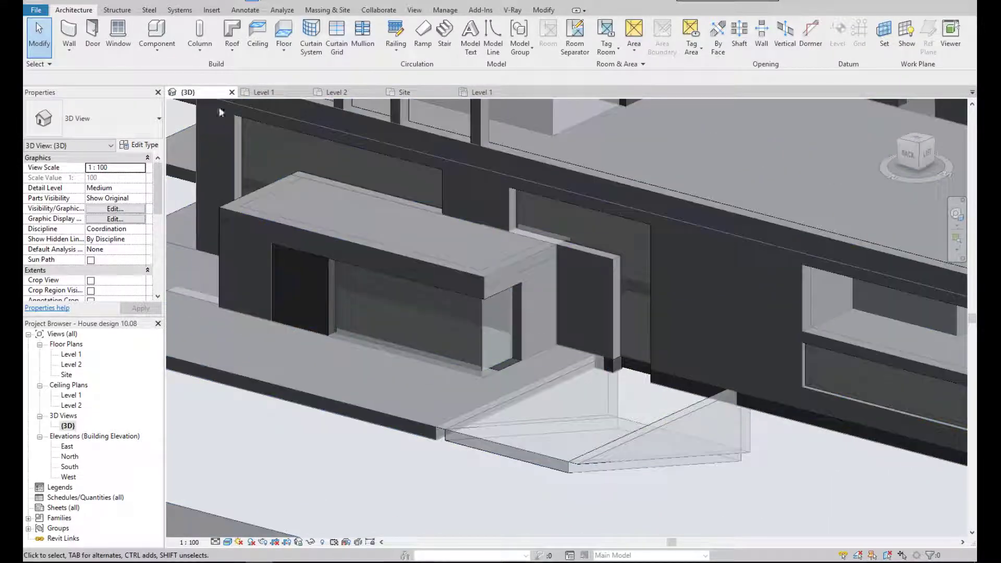
pyautogui.scroll(2, 296, 383)
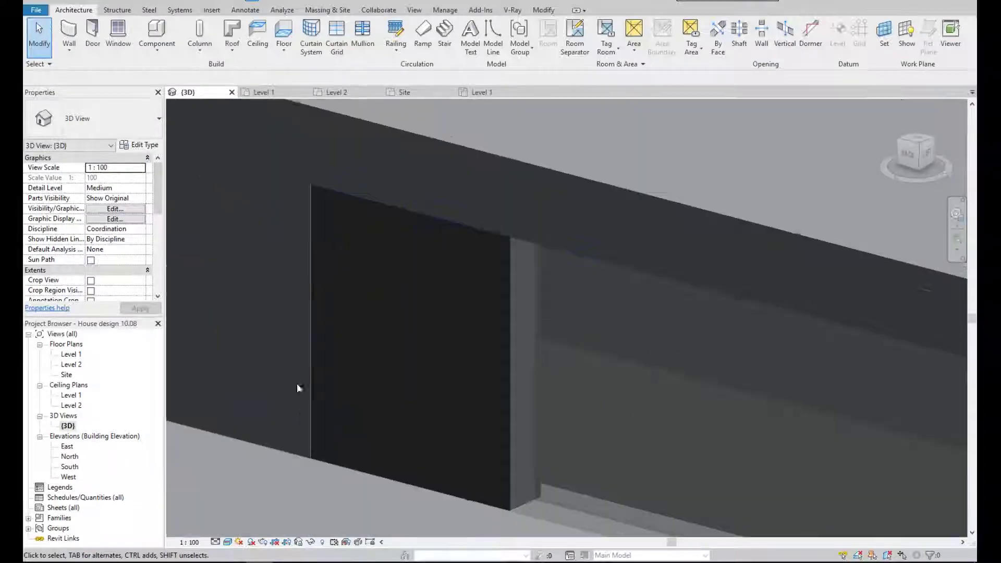
pyautogui.scroll(-1, 312, 421)
pyautogui.scroll(-4, 319, 427)
pyautogui.scroll(3, 319, 427)
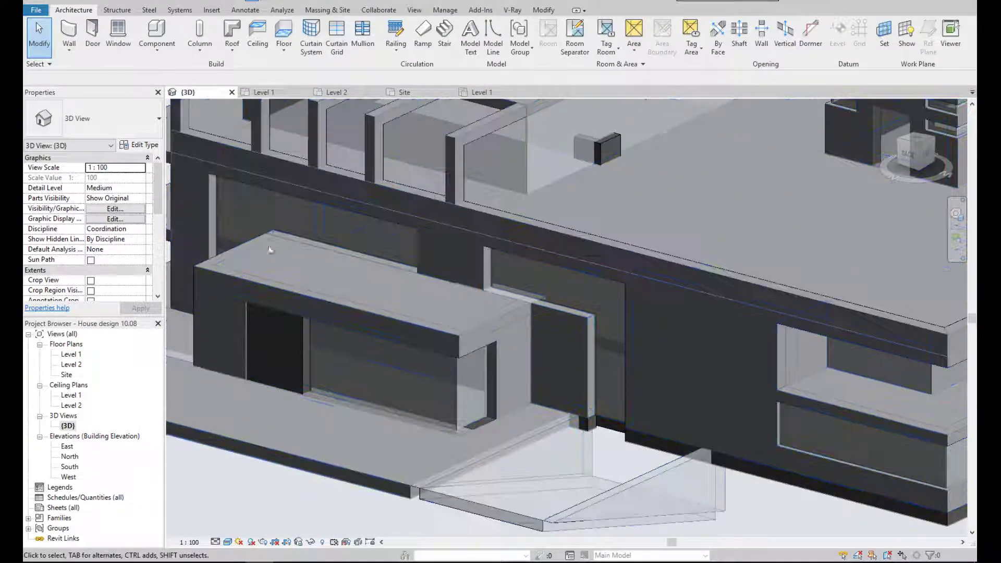
# Step: Duplicate the architectural wall type as 'Wall garage ramp'
pyautogui.click(73, 57)
pyautogui.click(99, 74)
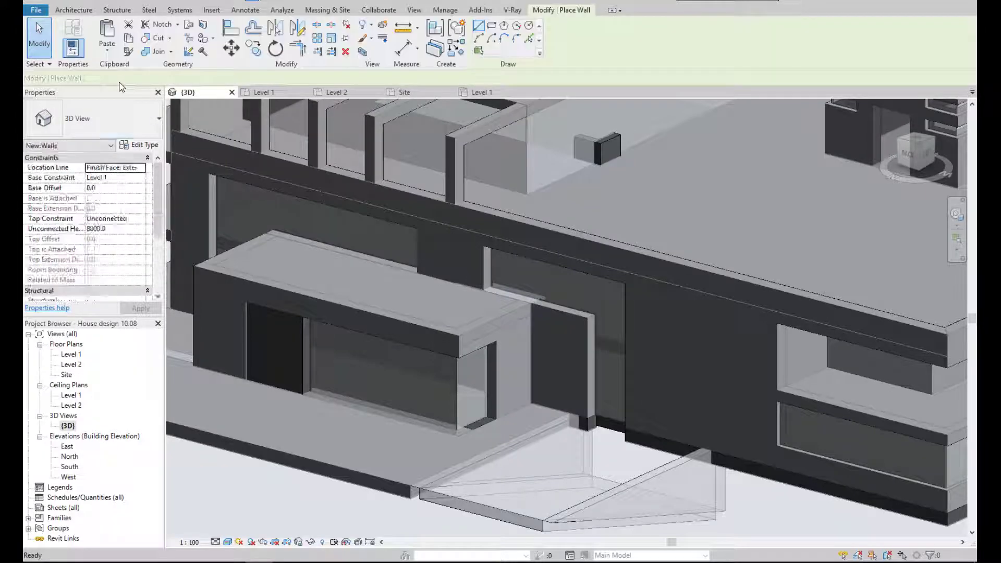
pyautogui.click(139, 145)
pyautogui.click(692, 204)
pyautogui.write('Wall garage ramp')
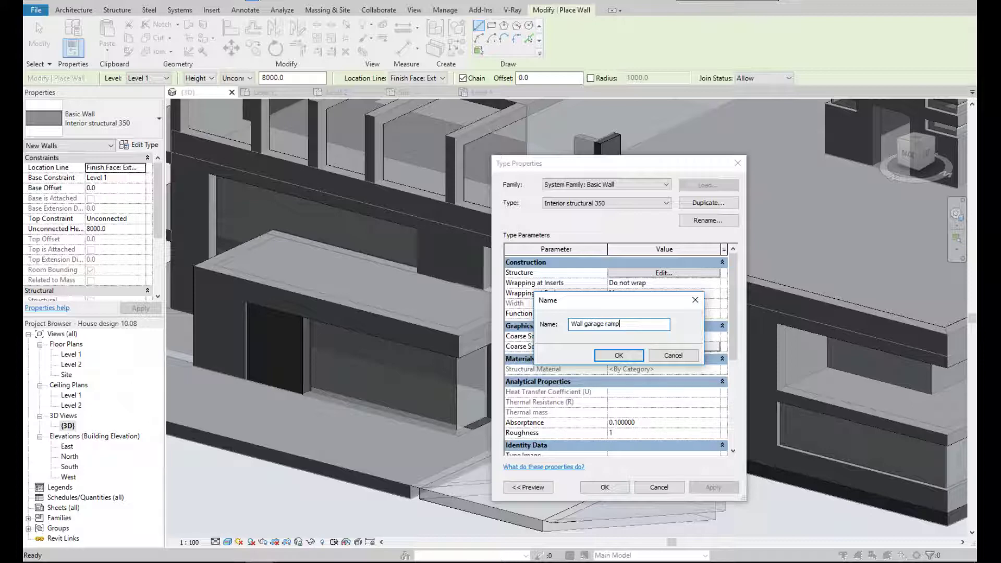
pyautogui.click(637, 354)
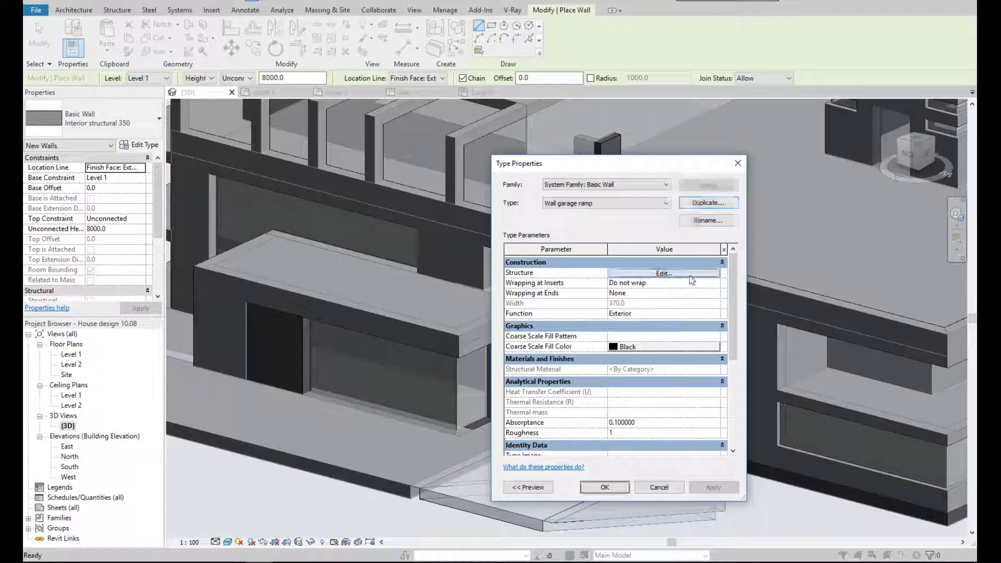
# Step: Thicken its three structure layers to about 500 total and apply the type
pyautogui.click(691, 275)
pyautogui.click(650, 291)
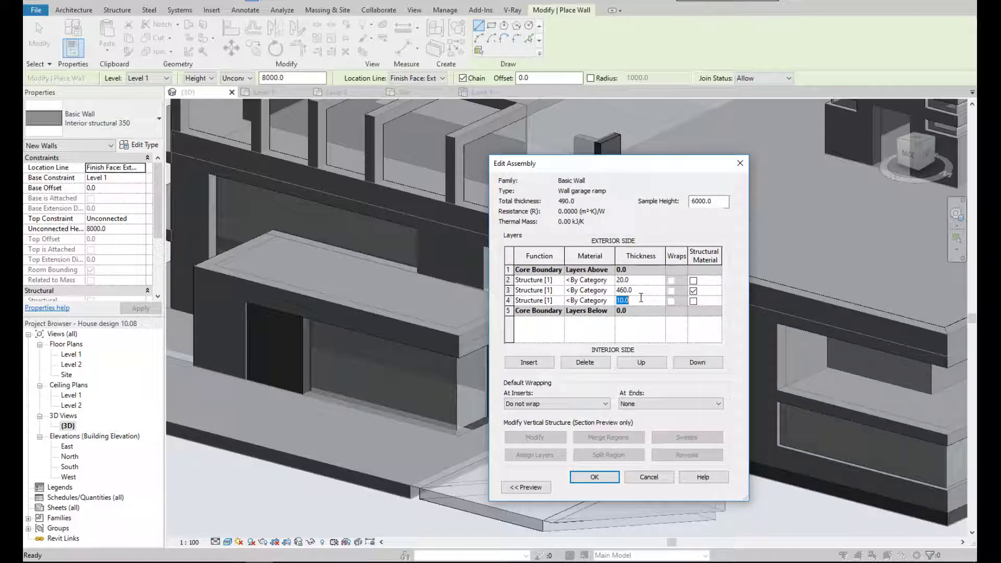
pyautogui.click(606, 477)
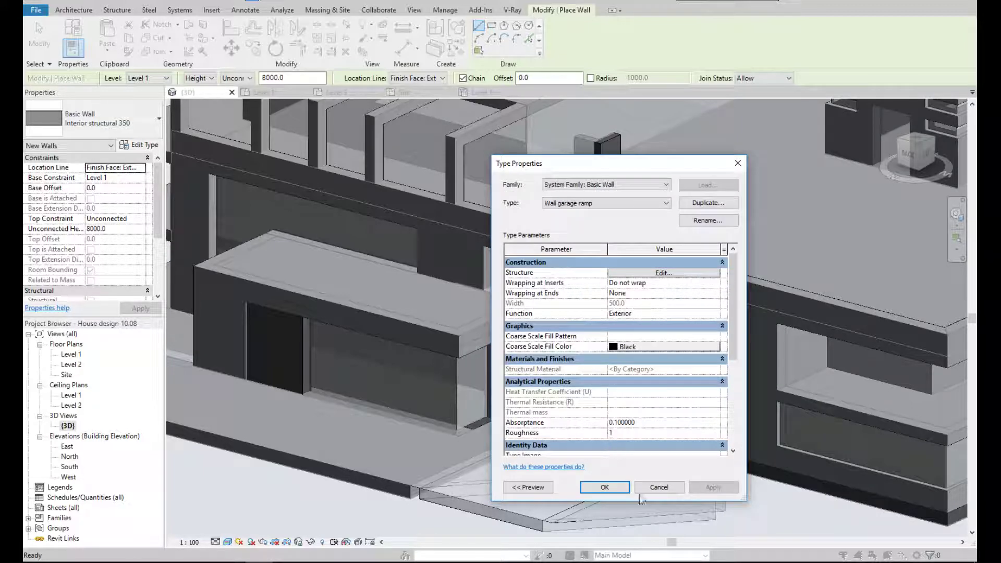
pyautogui.click(605, 487)
pyautogui.scroll(3, 521, 418)
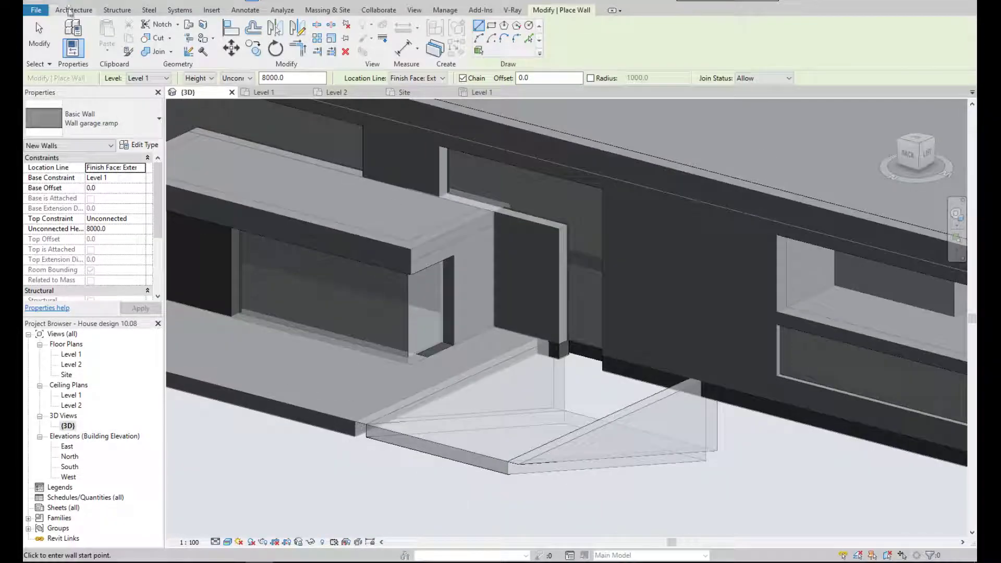
pyautogui.click(69, 10)
# Step: Place a Wall garage ramp wall by face on the sloped ramp mass face
pyautogui.click(70, 50)
pyautogui.click(99, 115)
pyautogui.scroll(2, 413, 442)
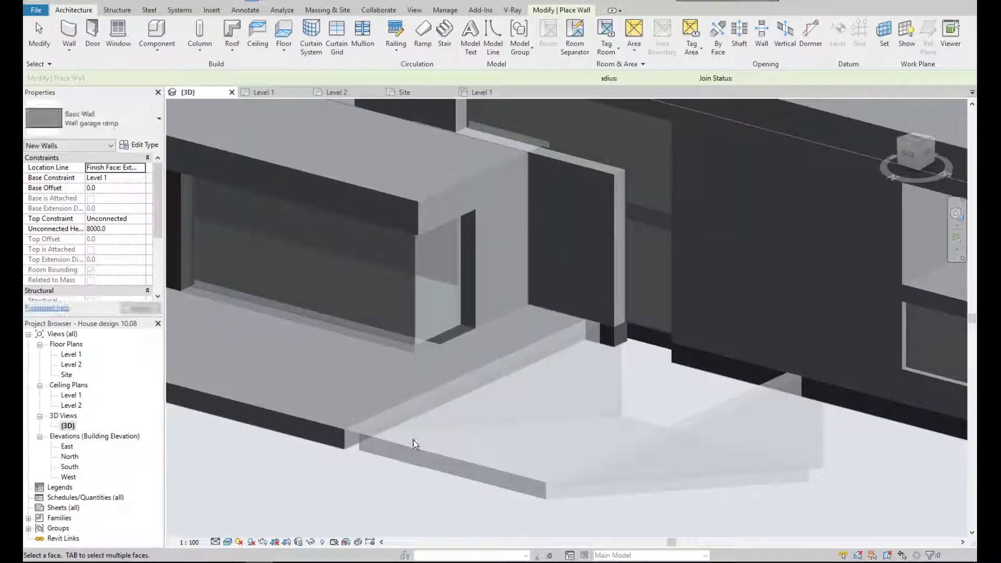
pyautogui.click(454, 433)
pyautogui.moveTo(454, 433)
pyautogui.keyDown('shift'); pyautogui.mouseDown(button='middle')
pyautogui.moveTo(605, 441)
pyautogui.moveTo(603, 431)
pyautogui.mouseUp(button='middle'); pyautogui.keyUp('shift')
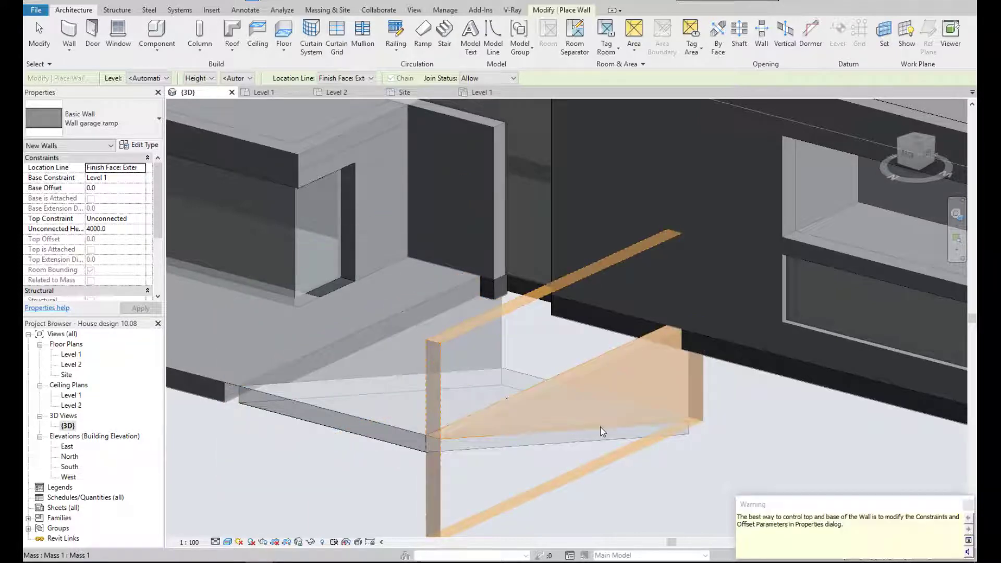
pyautogui.press('Escape')
pyautogui.press('Escape')
# Step: Orbit and zoom around the house to check the new ramp wall
pyautogui.keyDown('shift'); pyautogui.moveTo(339, 355); pyautogui.dragTo(346, 360, button='middle'); pyautogui.keyUp('shift')
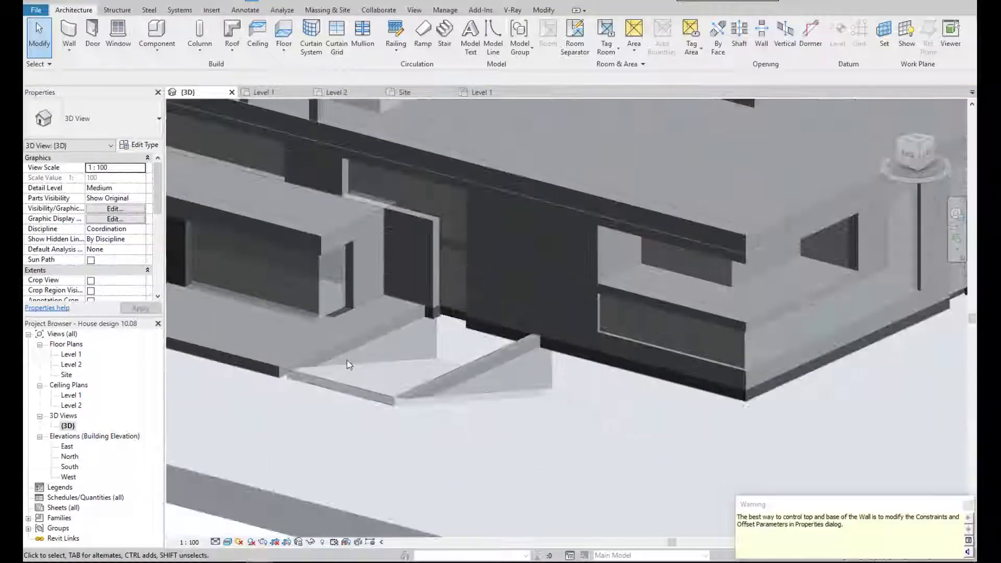
pyautogui.click(912, 146)
pyautogui.keyDown('shift'); pyautogui.moveTo(433, 272); pyautogui.dragTo(431, 238, button='middle'); pyautogui.keyUp('shift')
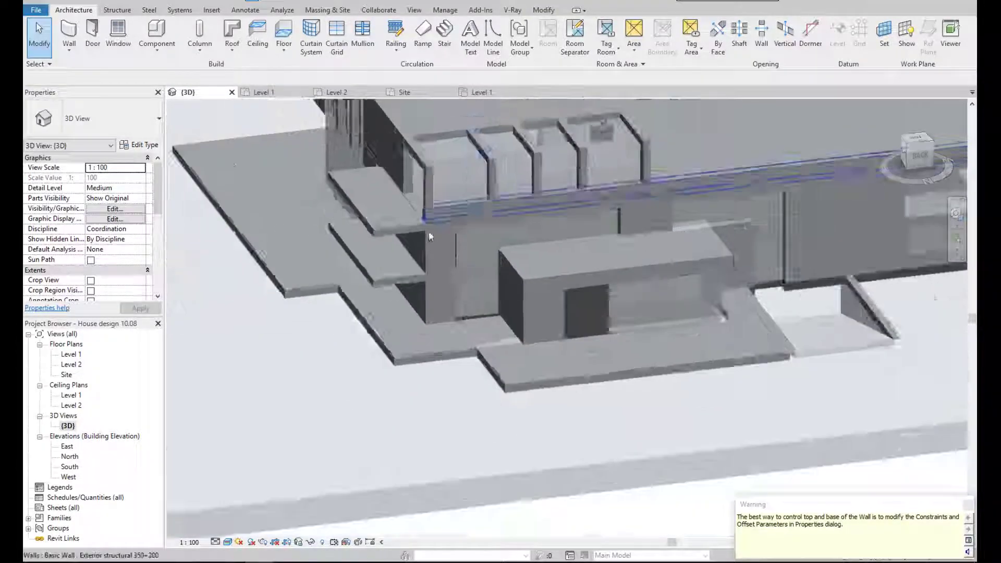
pyautogui.scroll(3, 521, 250)
pyautogui.scroll(3, 650, 264)
pyautogui.scroll(3, 649, 264)
pyautogui.scroll(2, 649, 264)
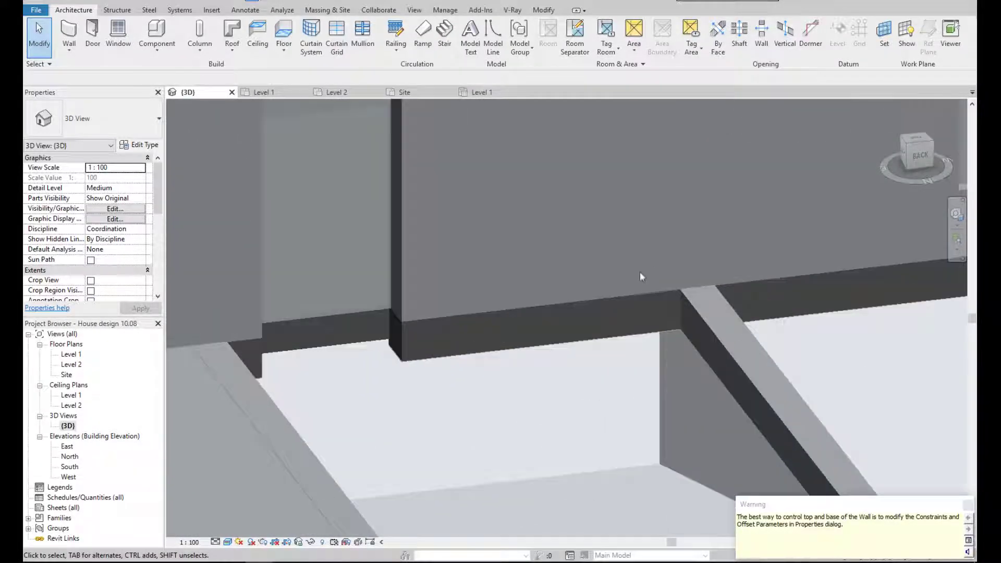
pyautogui.scroll(-4, 640, 271)
pyautogui.scroll(2, 636, 278)
pyautogui.scroll(2, 557, 277)
pyautogui.scroll(1, 766, 216)
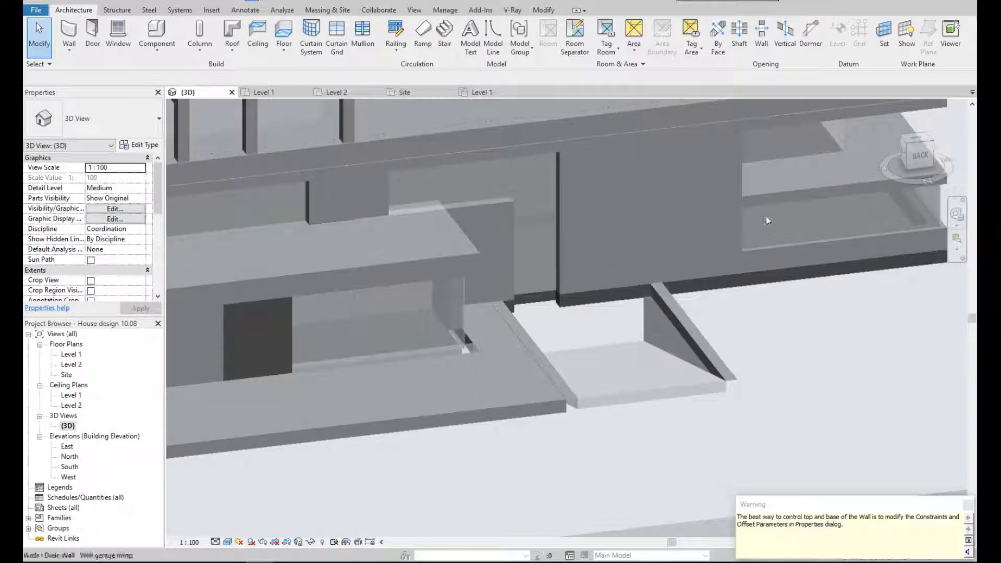
pyautogui.click(918, 154)
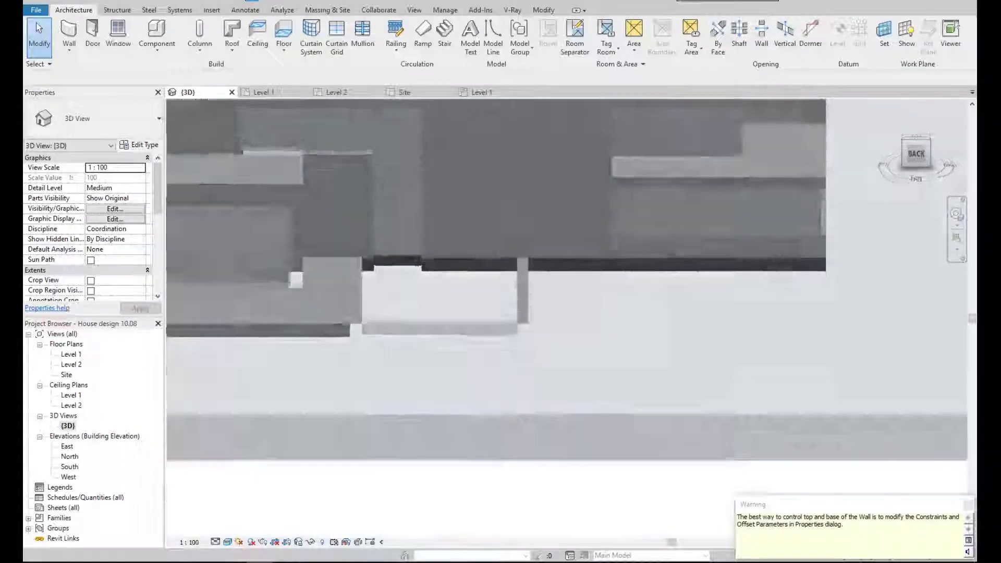
pyautogui.keyDown('shift'); pyautogui.moveTo(521, 235); pyautogui.dragTo(427, 317, button='middle'); pyautogui.keyUp('shift')
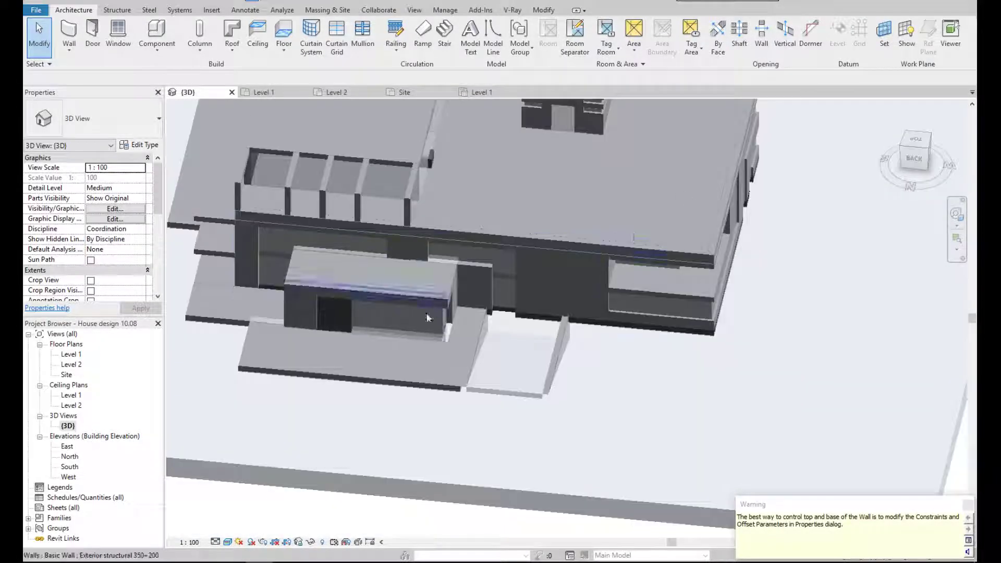
pyautogui.scroll(3, 443, 313)
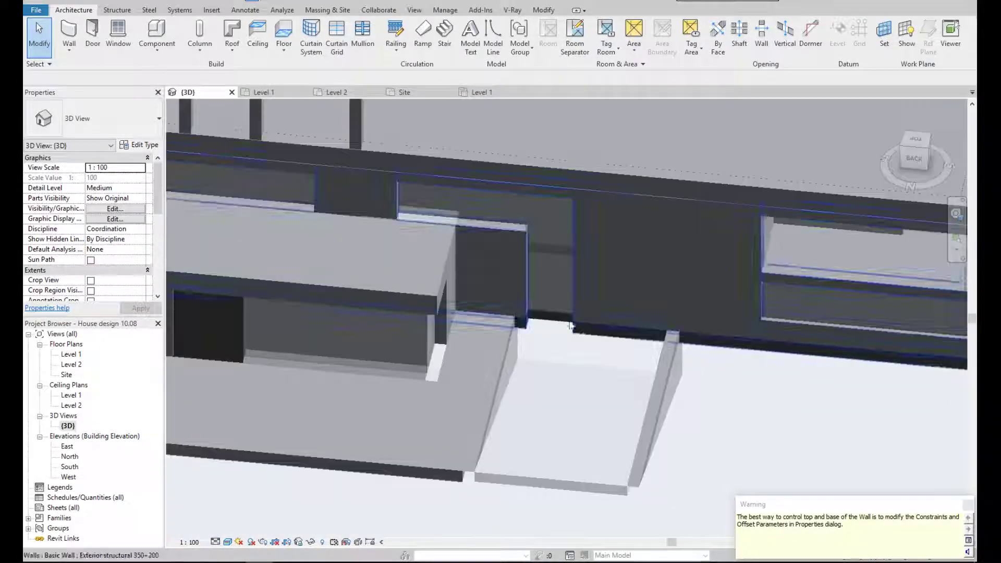
# Step: In the back wall's profile, sketch lines around the ramp opening, dropping 2000 to the left edge
pyautogui.doubleClick(590, 339)
pyautogui.click(912, 162)
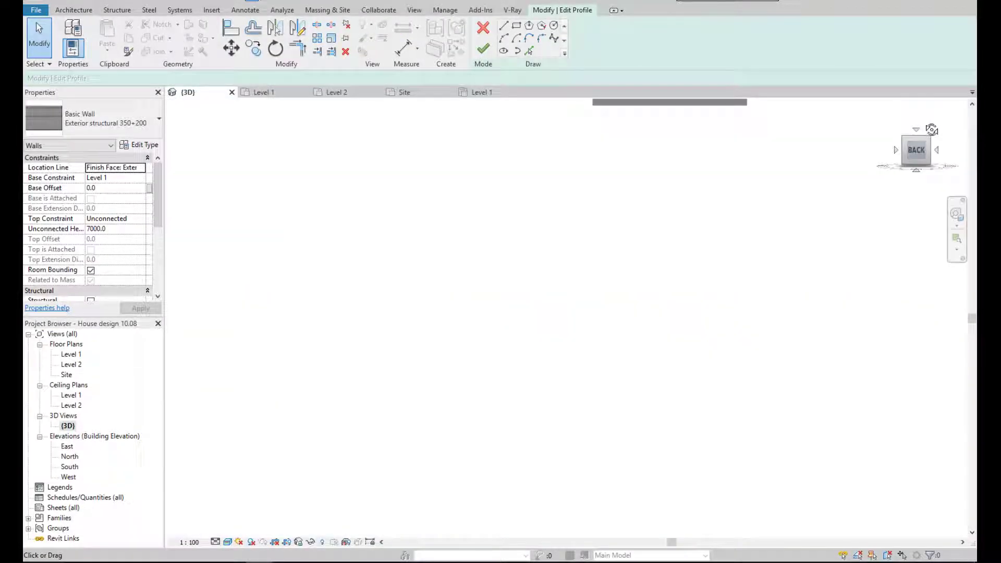
pyautogui.scroll(4, 514, 272)
pyautogui.scroll(2, 496, 290)
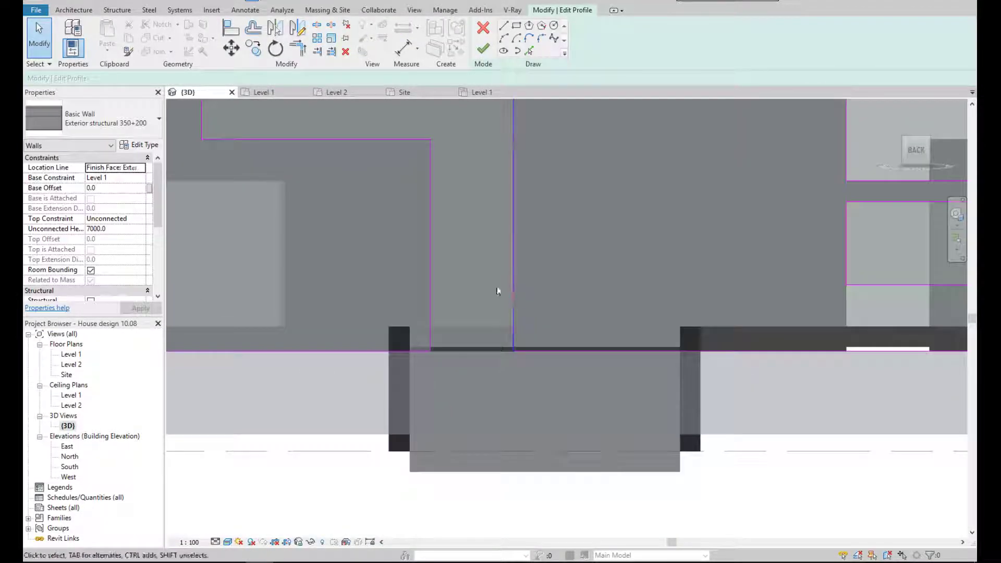
pyautogui.scroll(2, 465, 330)
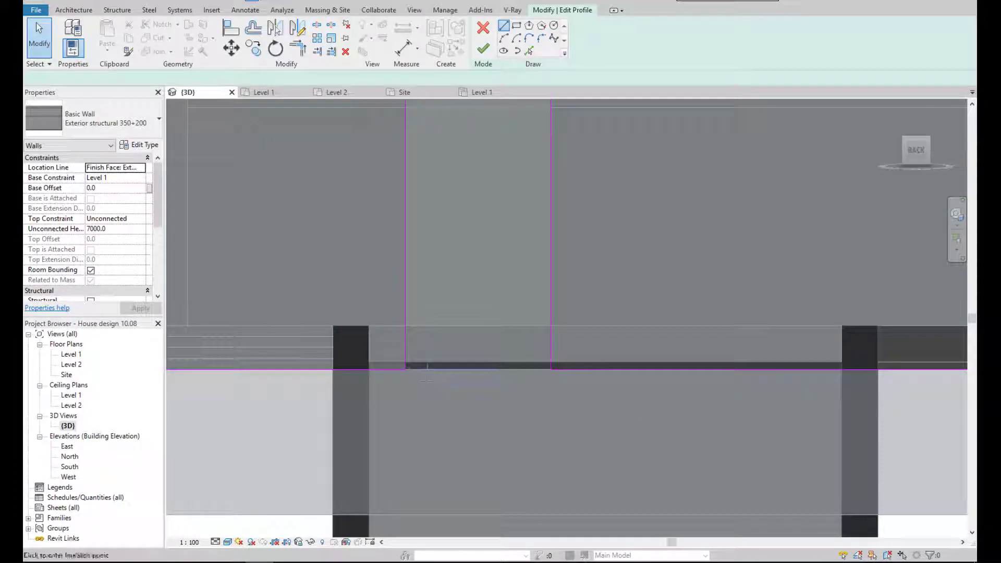
pyautogui.click(406, 369)
pyautogui.click(551, 369)
pyautogui.scroll(-1, 641, 351)
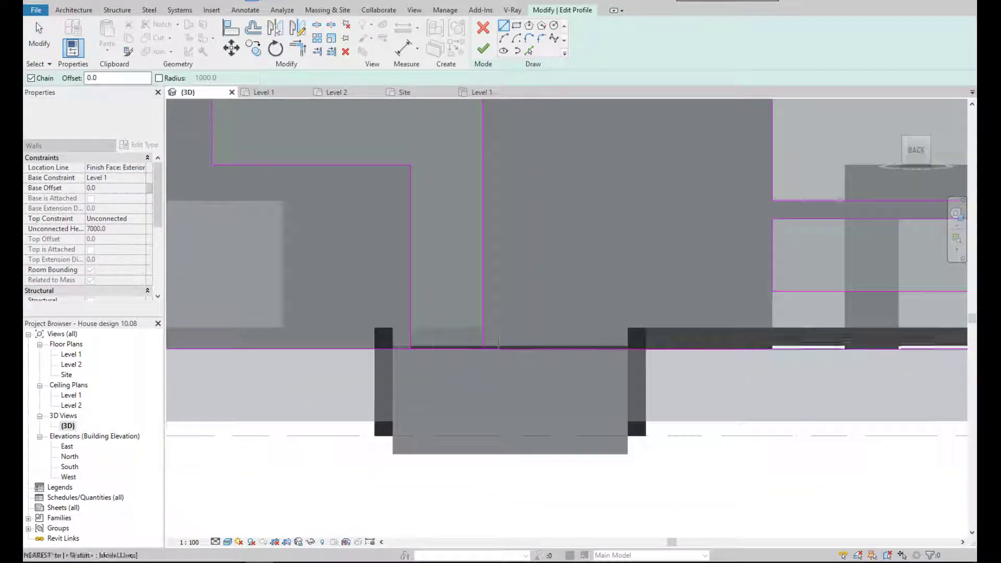
pyautogui.click(639, 340)
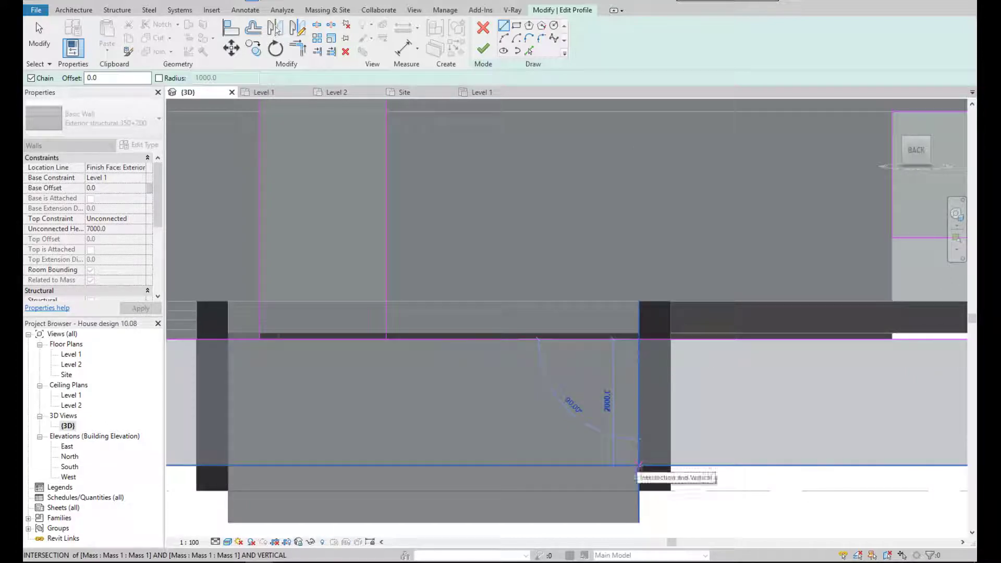
pyautogui.scroll(-1, 640, 466)
pyautogui.scroll(-1, 633, 457)
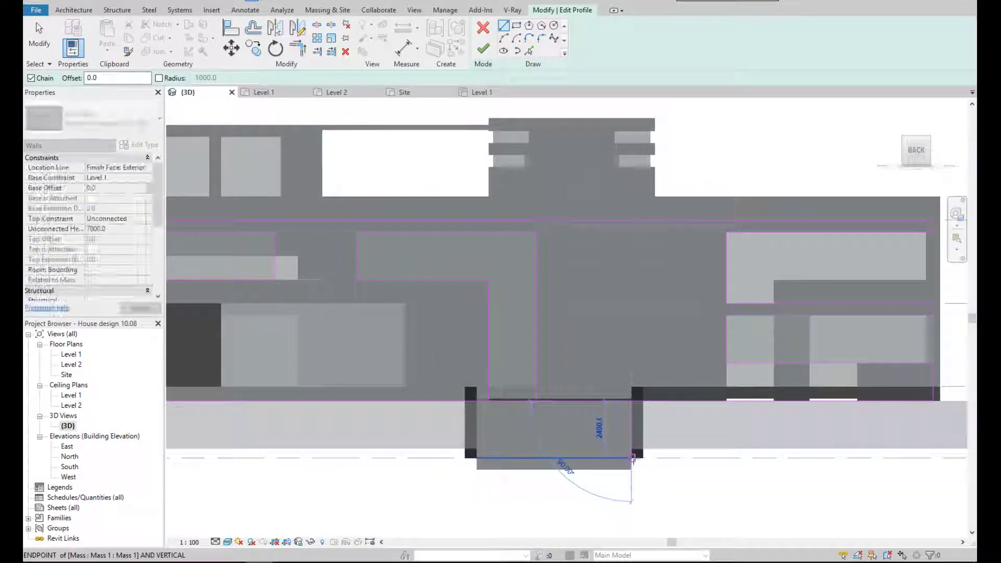
pyautogui.scroll(2, 633, 448)
pyautogui.scroll(1, 633, 412)
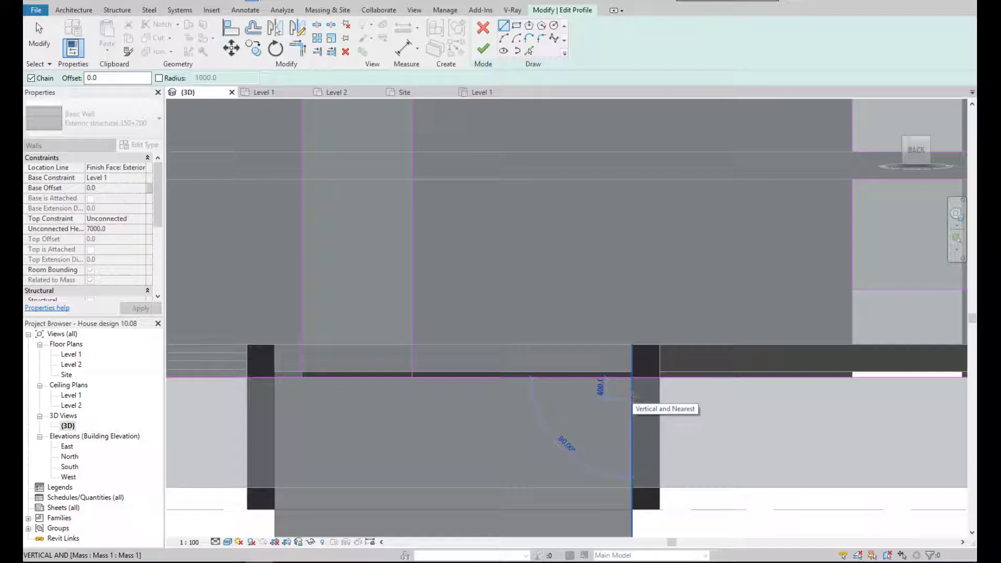
pyautogui.click(634, 399)
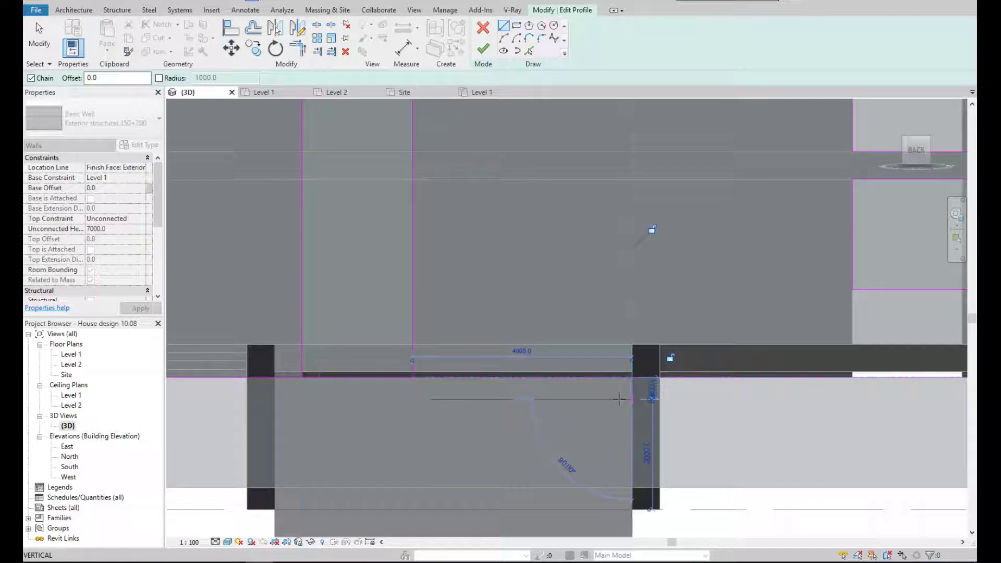
pyautogui.click(274, 398)
pyautogui.scroll(3, 273, 383)
pyautogui.press('Escape')
pyautogui.press('Escape')
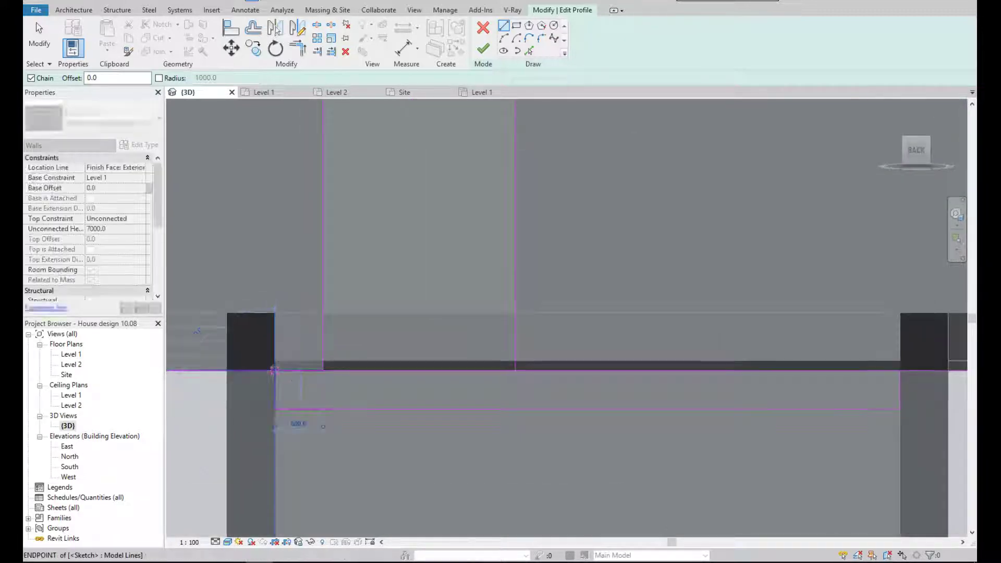
# Step: Align the new horizontal sketch line's end points and finish the wall profile edit
pyautogui.click(315, 371)
pyautogui.moveTo(323, 375); pyautogui.dragTo(324, 372)
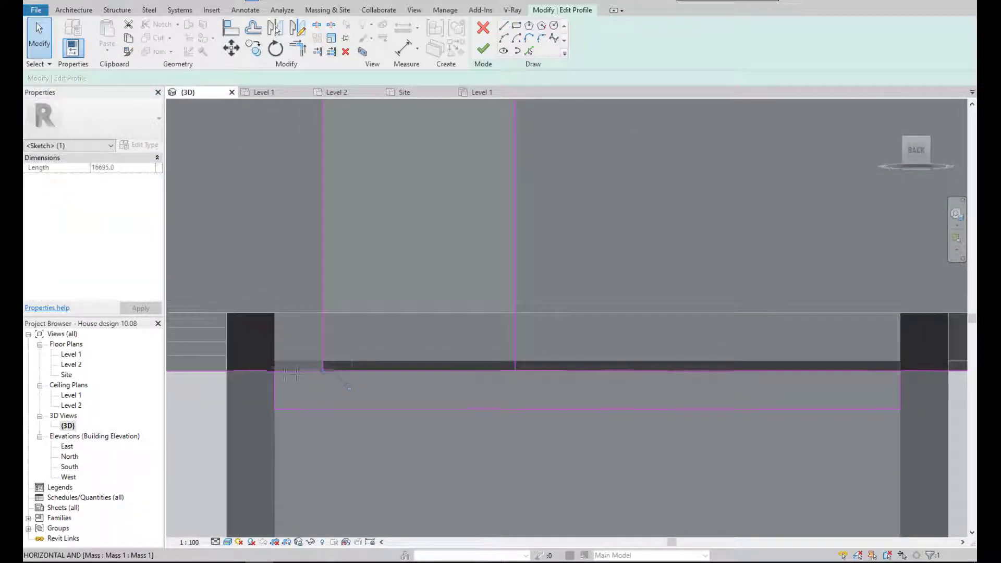
pyautogui.press('Escape')
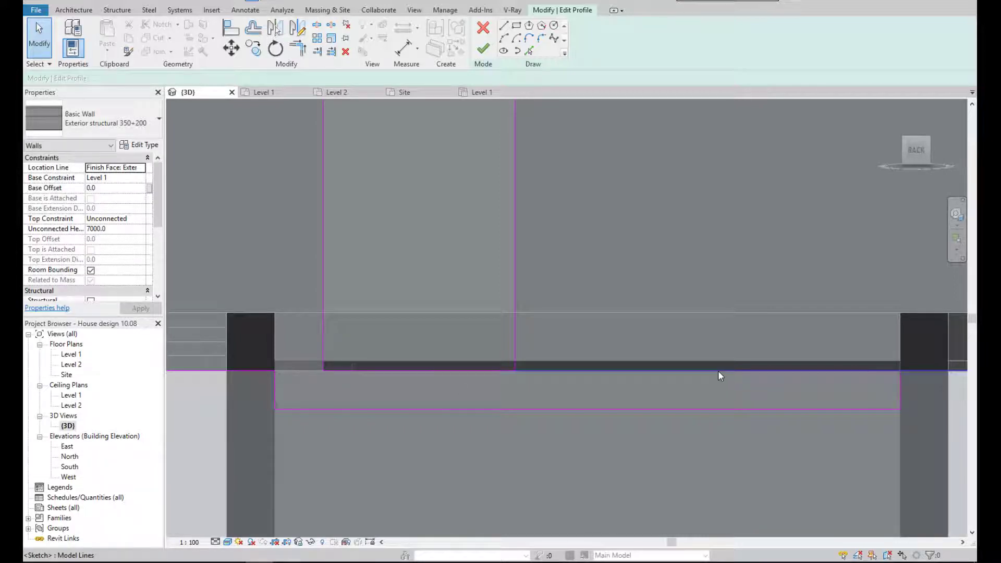
pyautogui.moveTo(718, 371); pyautogui.dragTo(514, 367)
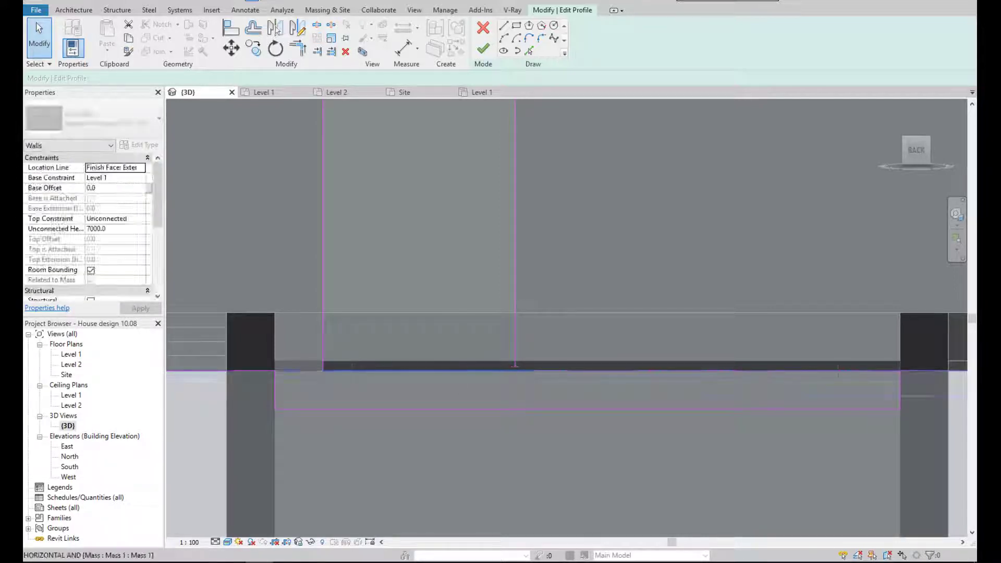
pyautogui.scroll(-3, 518, 354)
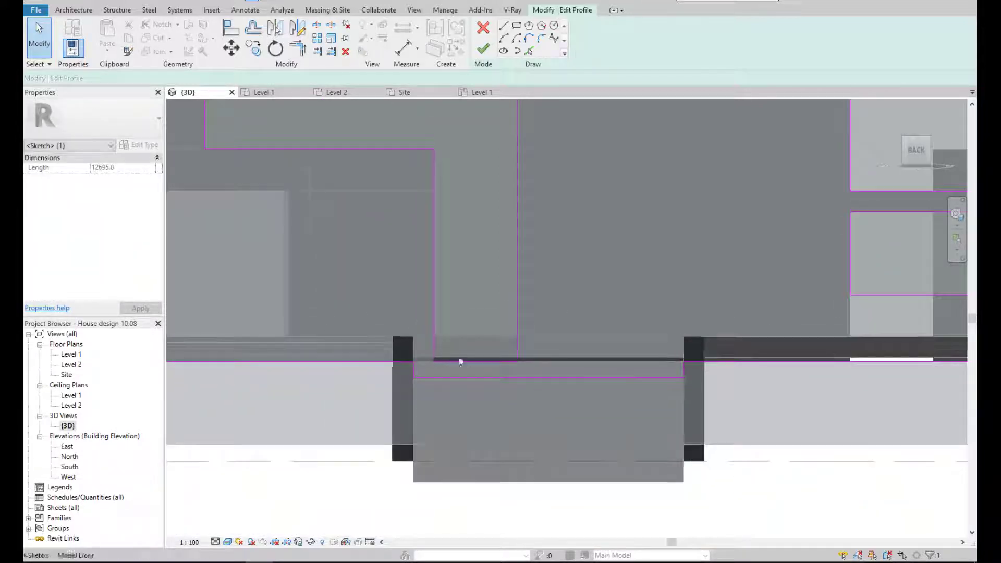
pyautogui.click(483, 49)
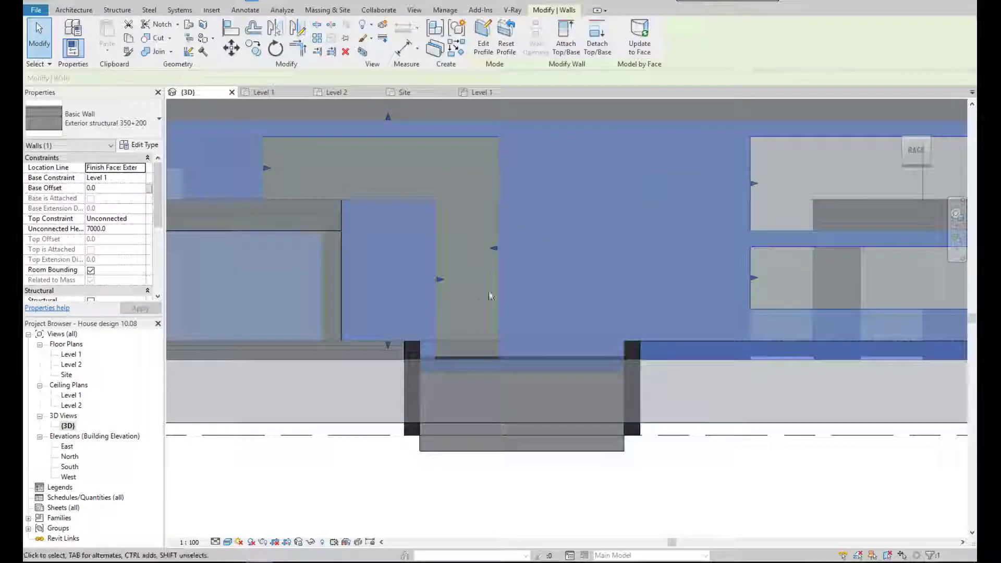
pyautogui.press('Escape')
pyautogui.scroll(-5, 490, 296)
pyautogui.keyDown('shift'); pyautogui.moveTo(491, 296); pyautogui.dragTo(637, 417, button='middle'); pyautogui.keyUp('shift')
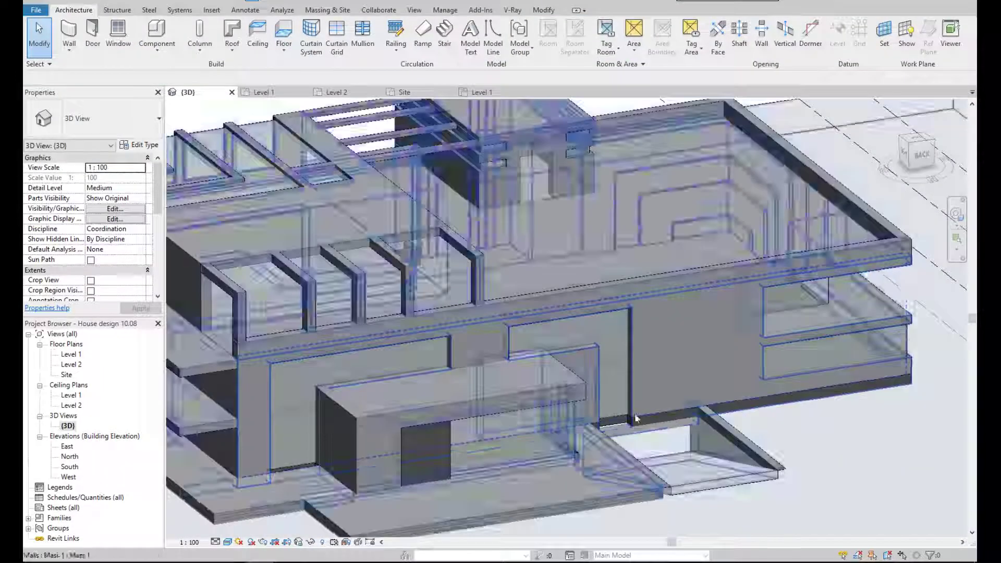
pyautogui.scroll(5, 637, 417)
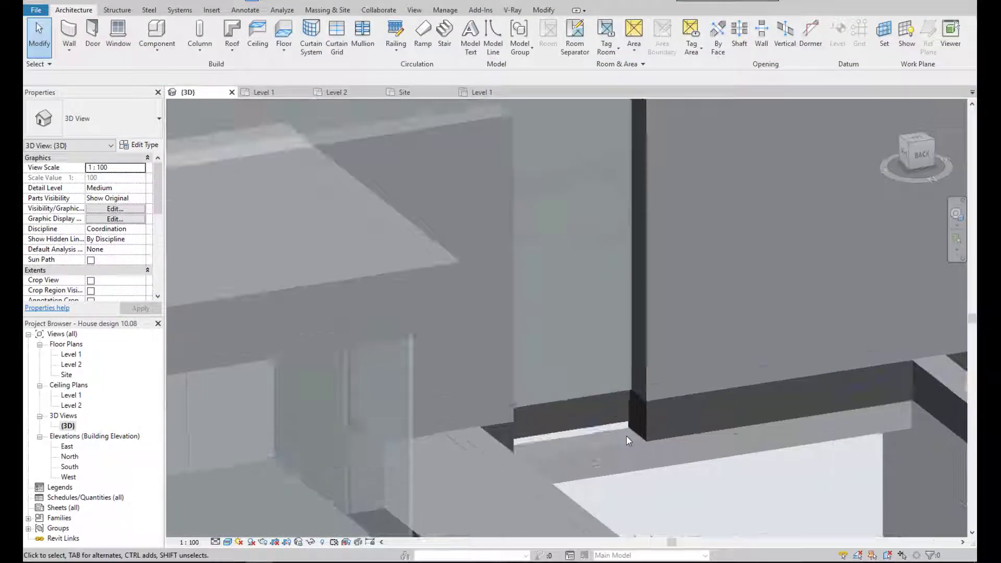
pyautogui.doubleClick(618, 387)
pyautogui.scroll(2, 675, 346)
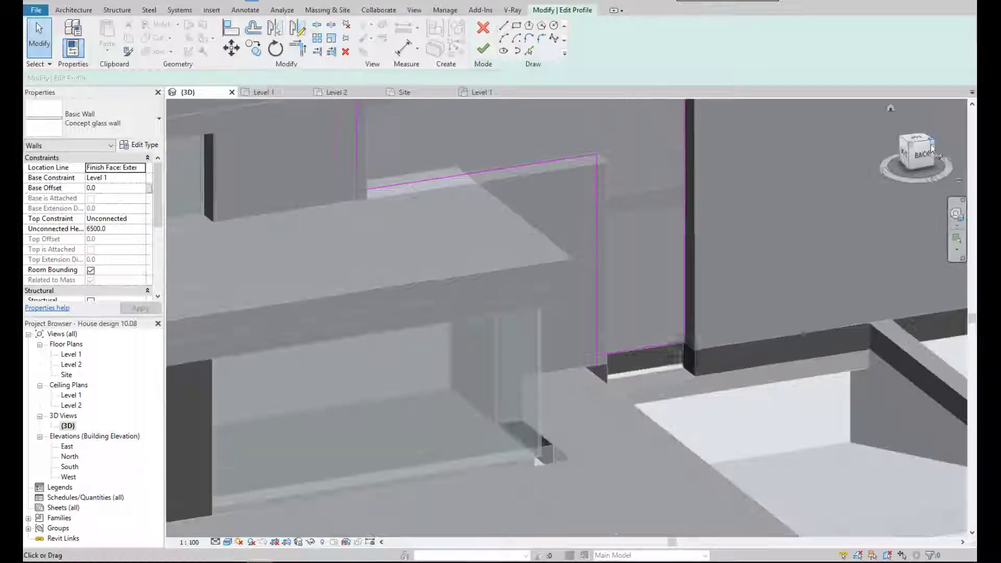
pyautogui.scroll(2, 674, 346)
pyautogui.click(906, 145)
pyautogui.scroll(2, 452, 168)
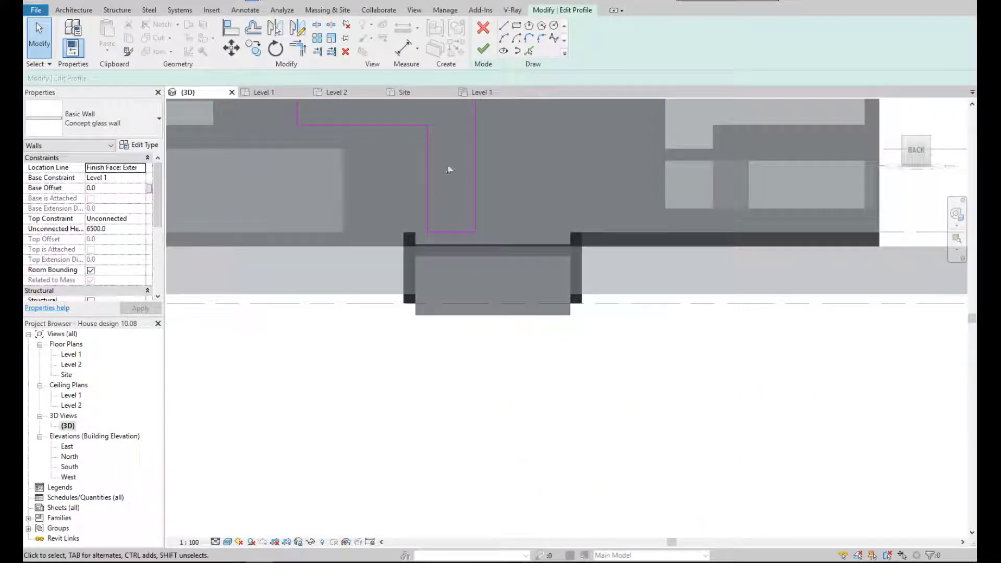
pyautogui.scroll(2, 459, 288)
pyautogui.click(464, 281)
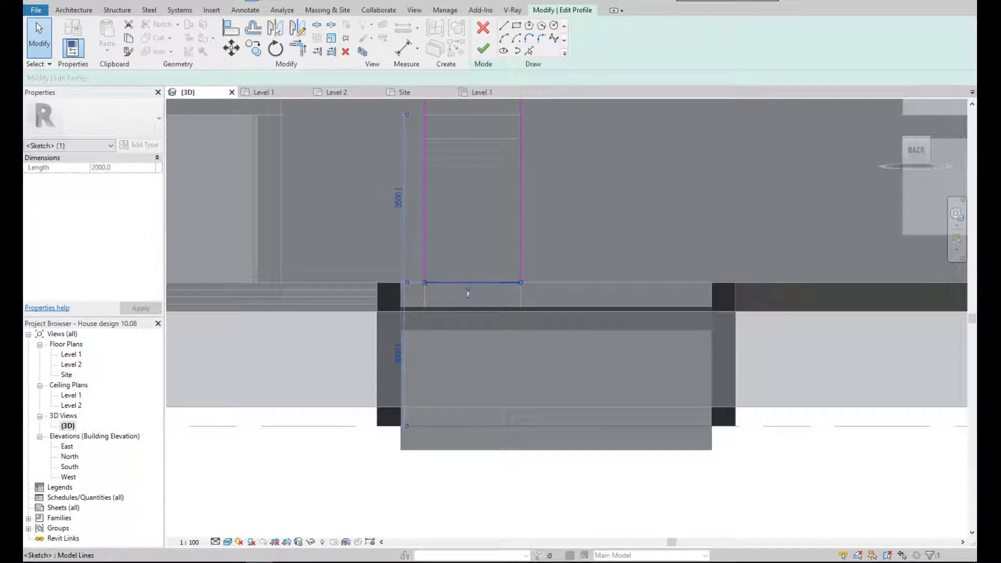
pyautogui.moveTo(467, 307); pyautogui.dragTo(537, 327)
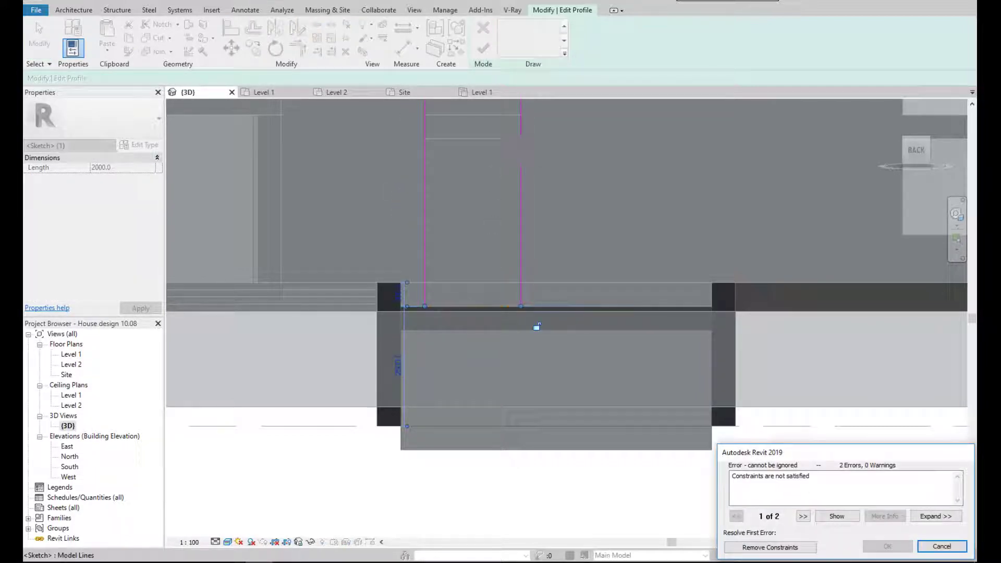
pyautogui.press('Escape')
pyautogui.press('Escape')
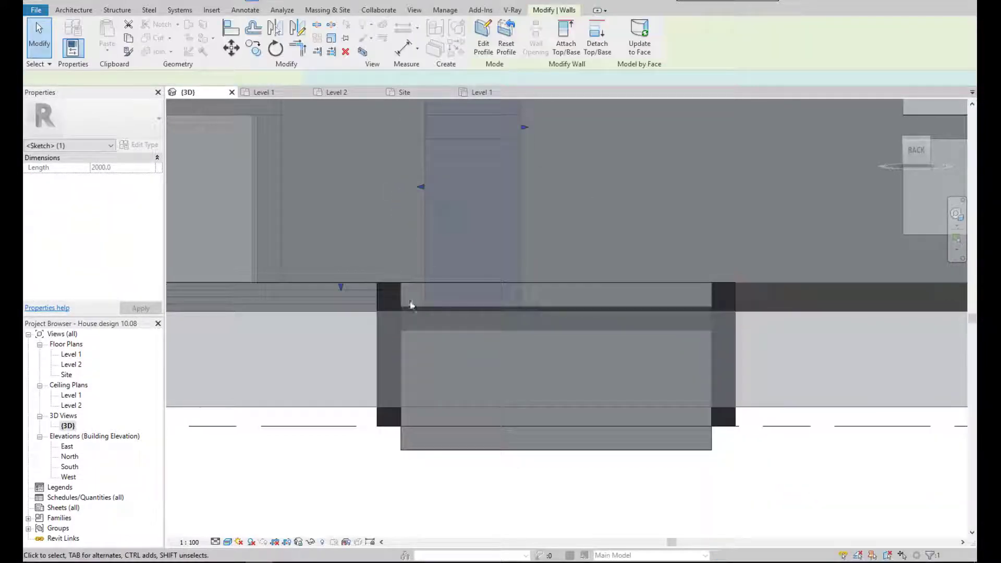
pyautogui.press('Escape')
pyautogui.keyDown('shift'); pyautogui.moveTo(411, 305); pyautogui.dragTo(320, 224, button='middle'); pyautogui.keyUp('shift')
# Step: Orbit the 3D house from the back to look down on the roof beams
pyautogui.keyDown('shift'); pyautogui.moveTo(470, 313); pyautogui.dragTo(448, 303, button='middle'); pyautogui.keyUp('shift')
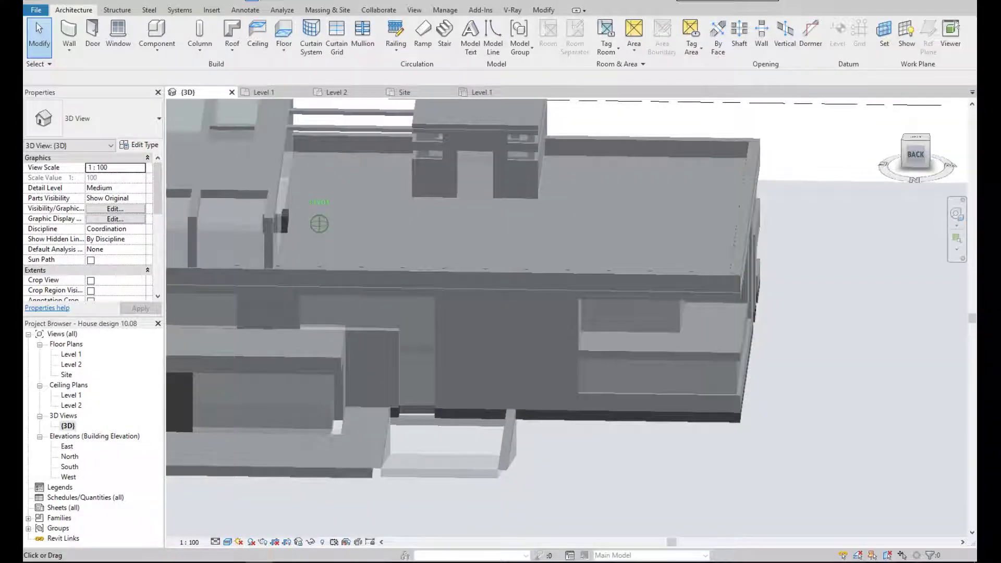
pyautogui.click(916, 154)
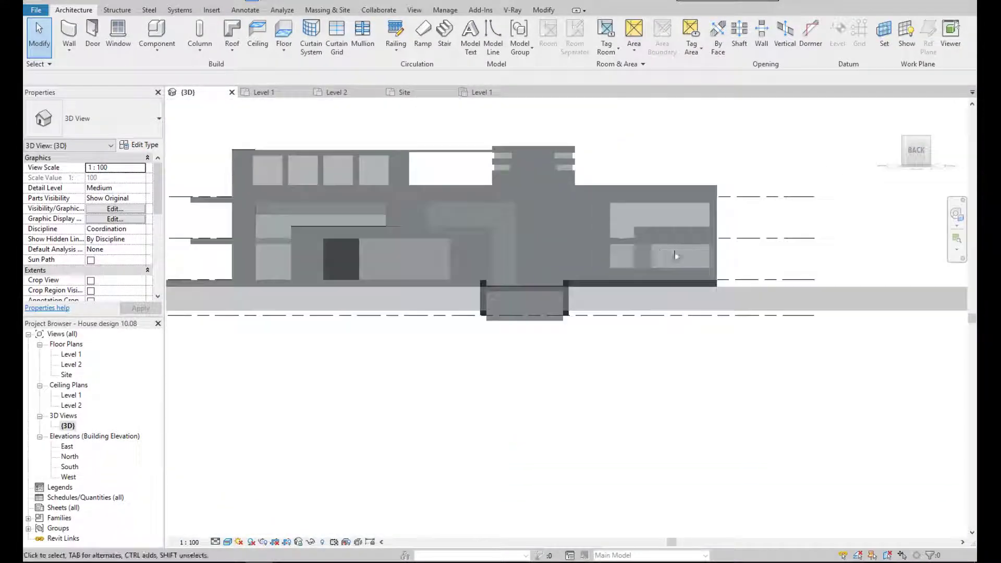
pyautogui.keyDown('shift'); pyautogui.moveTo(676, 255); pyautogui.dragTo(589, 230, button='middle'); pyautogui.keyUp('shift')
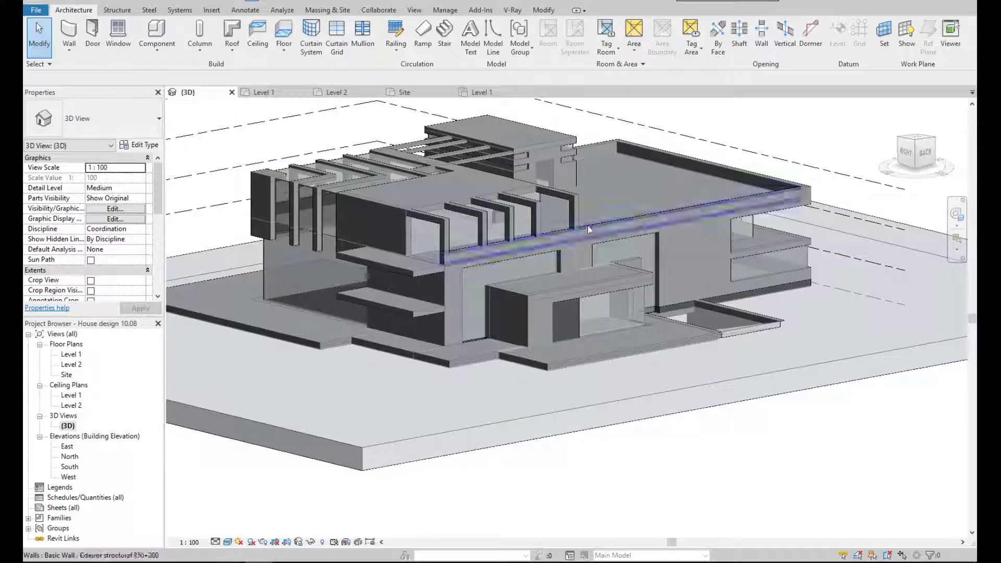
pyautogui.scroll(5, 389, 264)
pyautogui.scroll(-5, 390, 264)
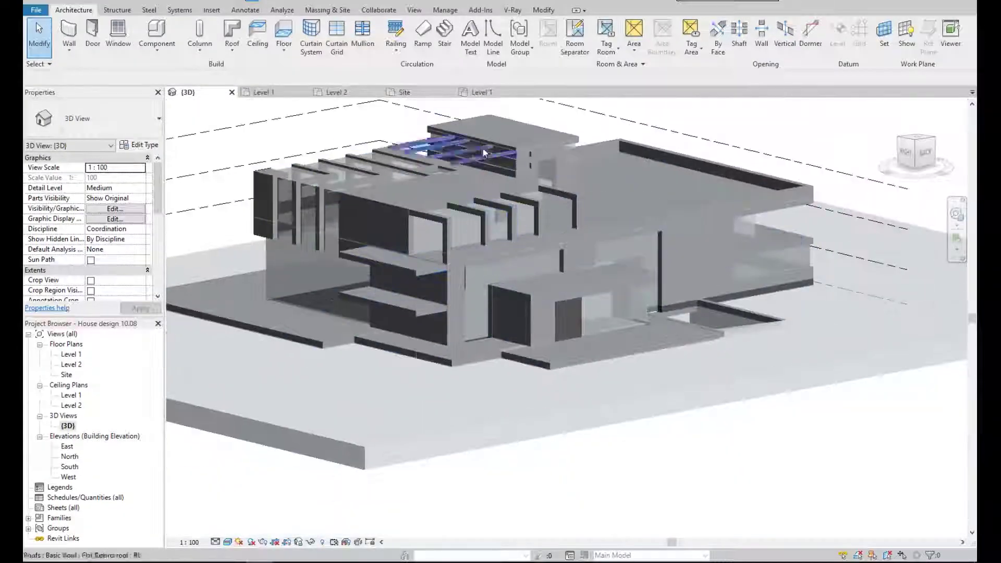
pyautogui.scroll(3, 483, 151)
pyautogui.keyDown('shift'); pyautogui.moveTo(483, 151); pyautogui.dragTo(480, 371, button='middle'); pyautogui.keyUp('shift')
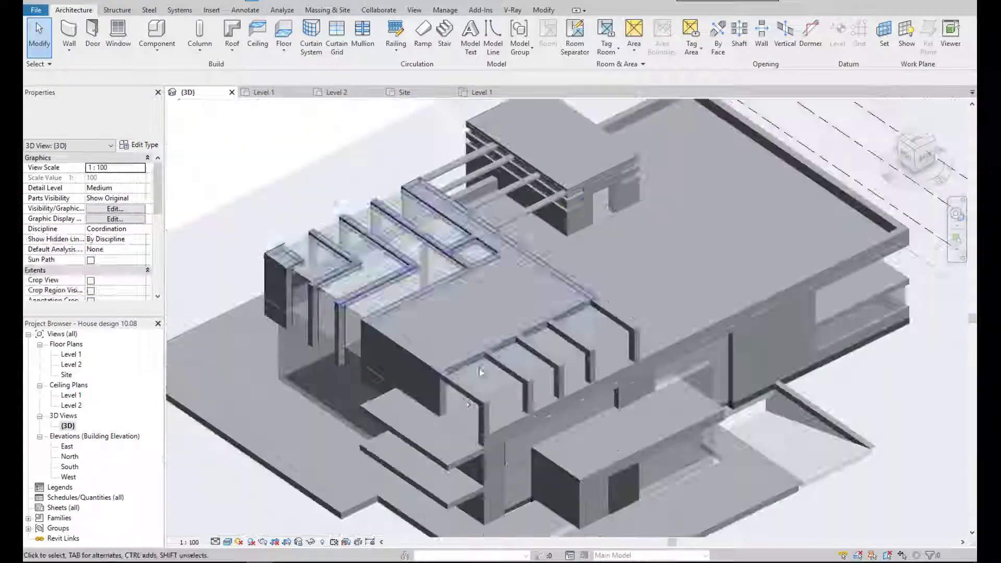
pyautogui.scroll(3, 481, 371)
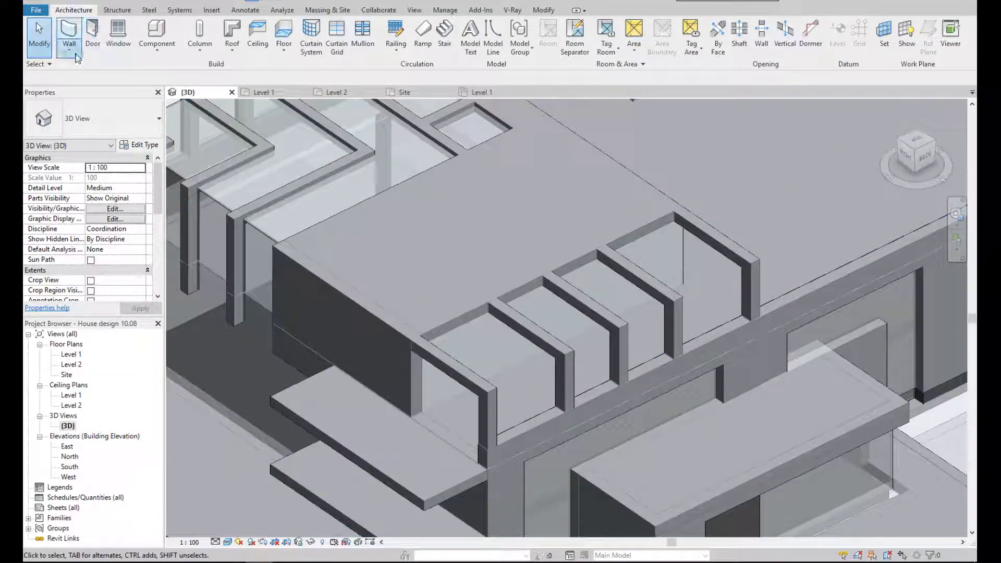
# Step: Place architectural walls using the Exterior structural 350+200 wall type
pyautogui.click(73, 55)
pyautogui.click(100, 69)
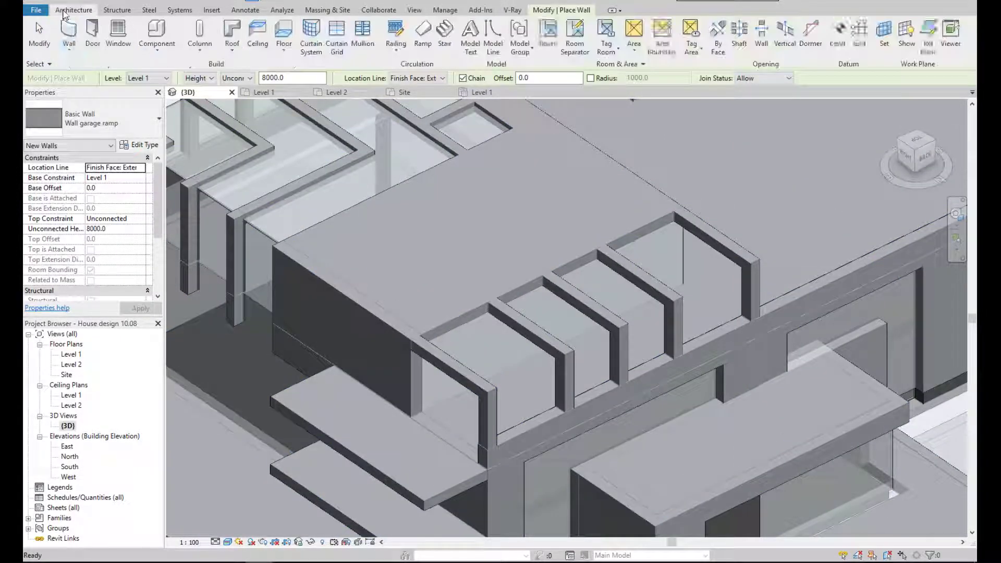
pyautogui.click(69, 50)
pyautogui.click(100, 82)
pyautogui.click(156, 125)
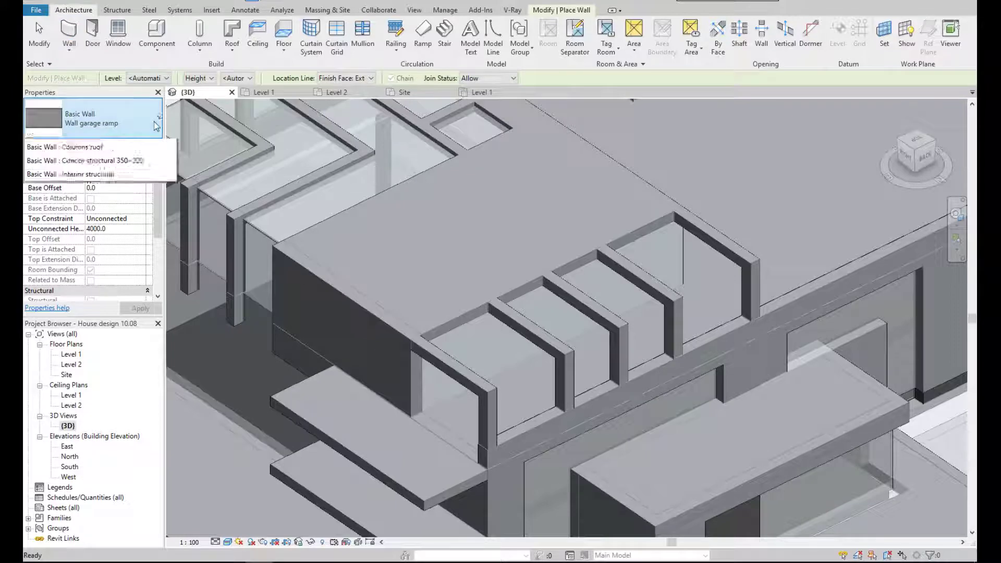
pyautogui.scroll(3, 133, 217)
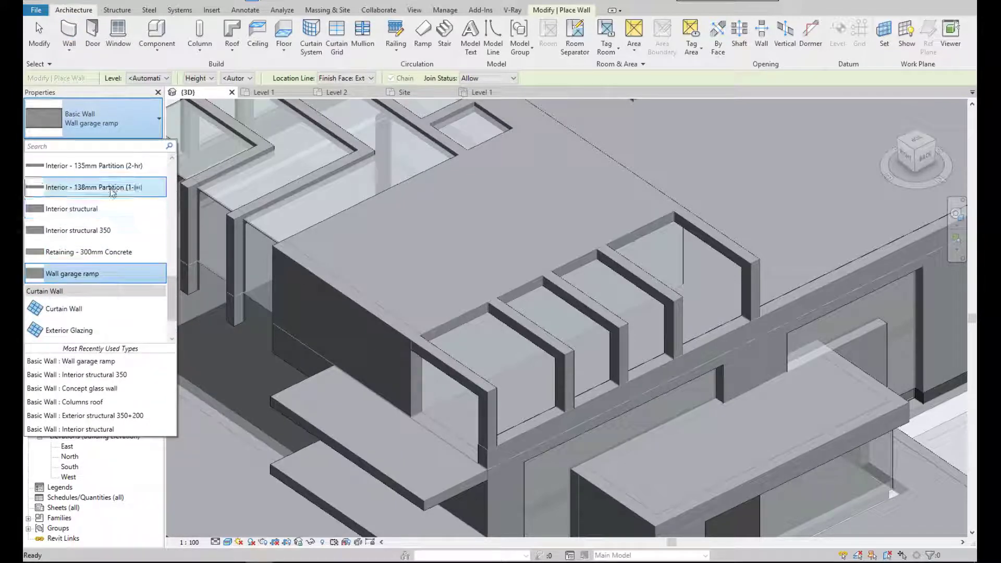
pyautogui.scroll(3, 125, 259)
pyautogui.scroll(2, 125, 259)
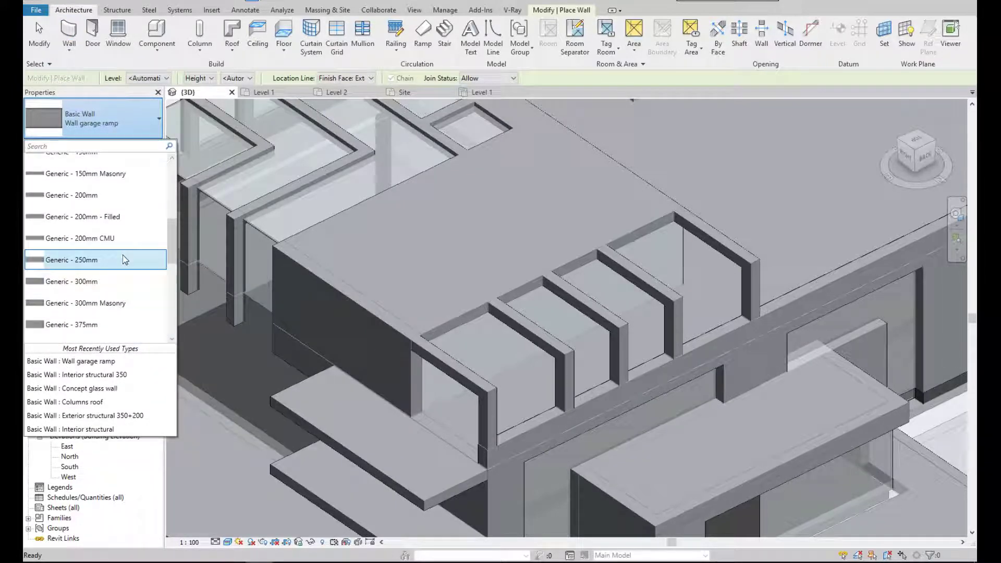
pyautogui.scroll(2, 126, 259)
pyautogui.scroll(2, 125, 261)
pyautogui.scroll(-3, 125, 260)
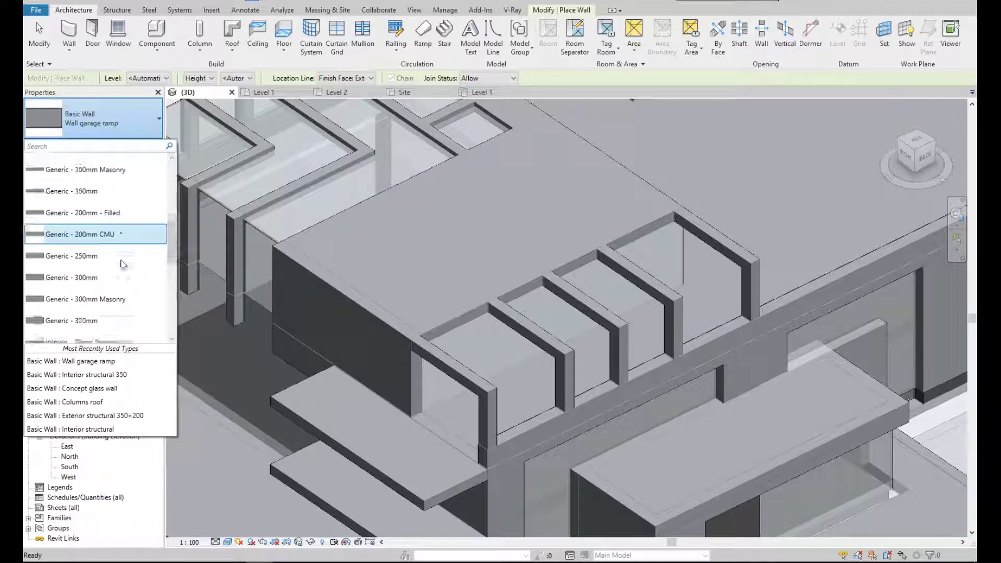
pyautogui.scroll(-3, 124, 263)
pyautogui.scroll(-3, 123, 264)
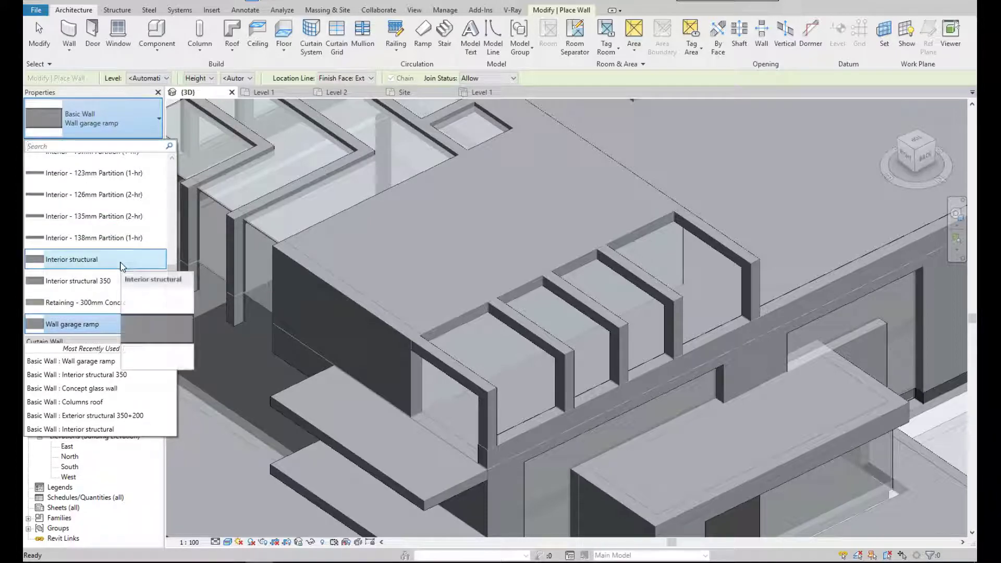
pyautogui.scroll(3, 122, 266)
pyautogui.scroll(3, 123, 266)
pyautogui.scroll(2, 123, 266)
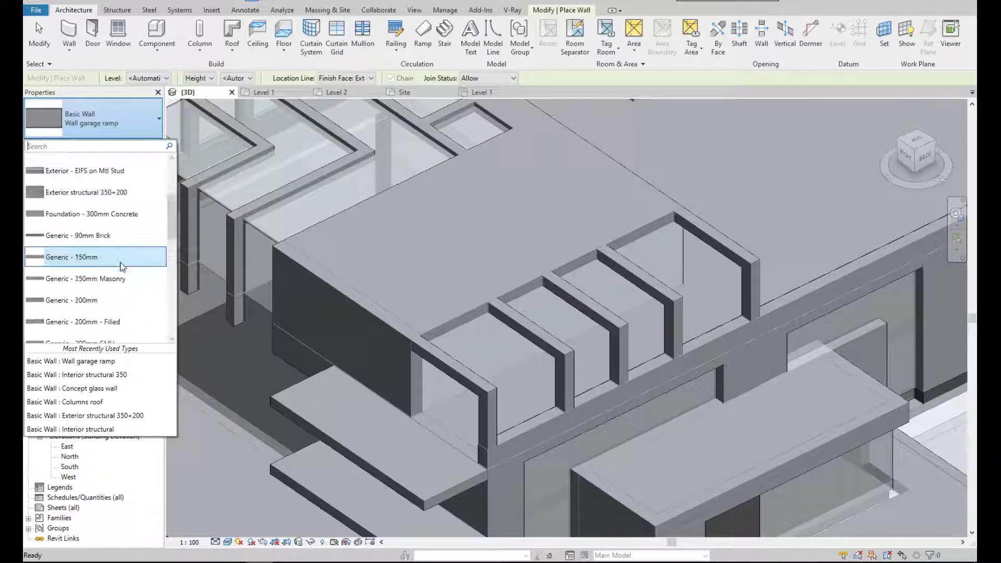
pyautogui.click(126, 196)
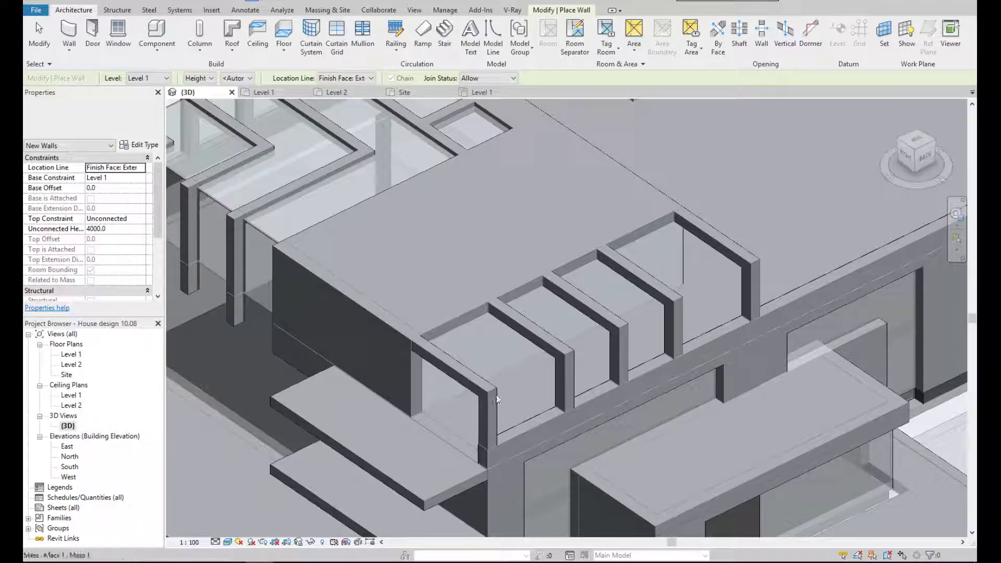
# Step: Reorient the 3D view onto the stray wall stub and end wall placement
pyautogui.moveTo(915, 156); pyautogui.dragTo(923, 161)
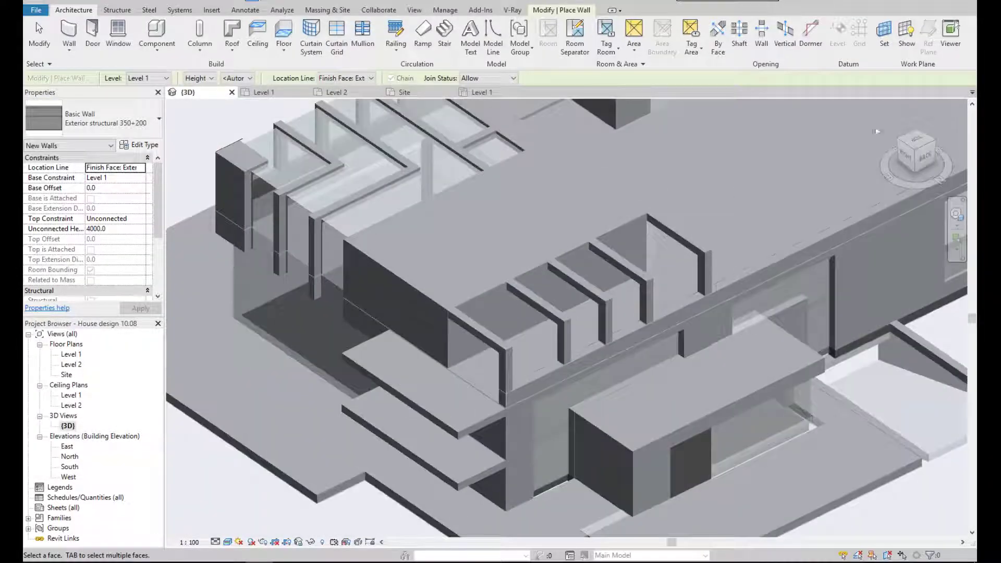
pyautogui.scroll(3, 480, 167)
pyautogui.scroll(3, 480, 167)
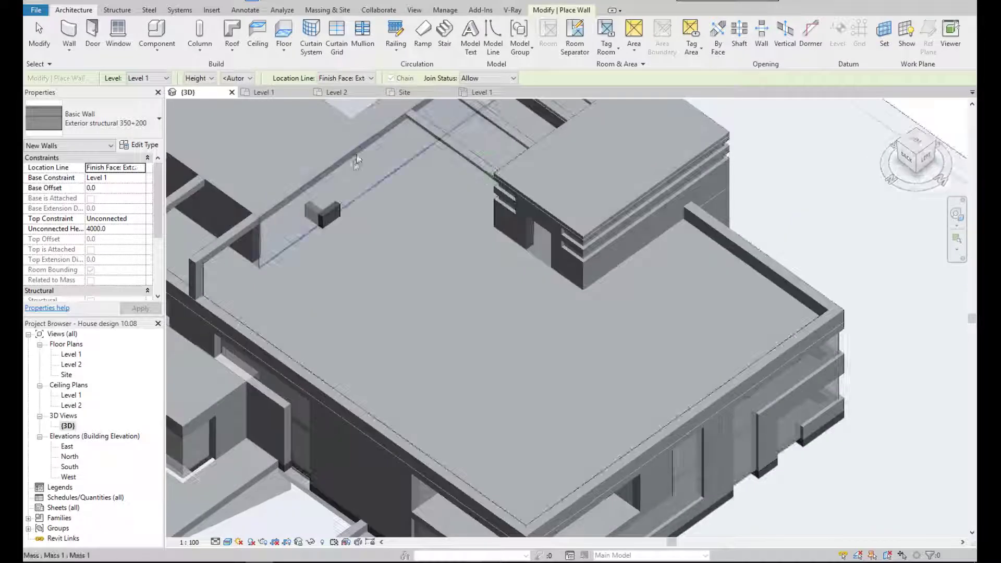
pyautogui.scroll(3, 285, 275)
pyautogui.scroll(-2, 285, 276)
pyautogui.scroll(-2, 277, 277)
pyautogui.scroll(-2, 517, 234)
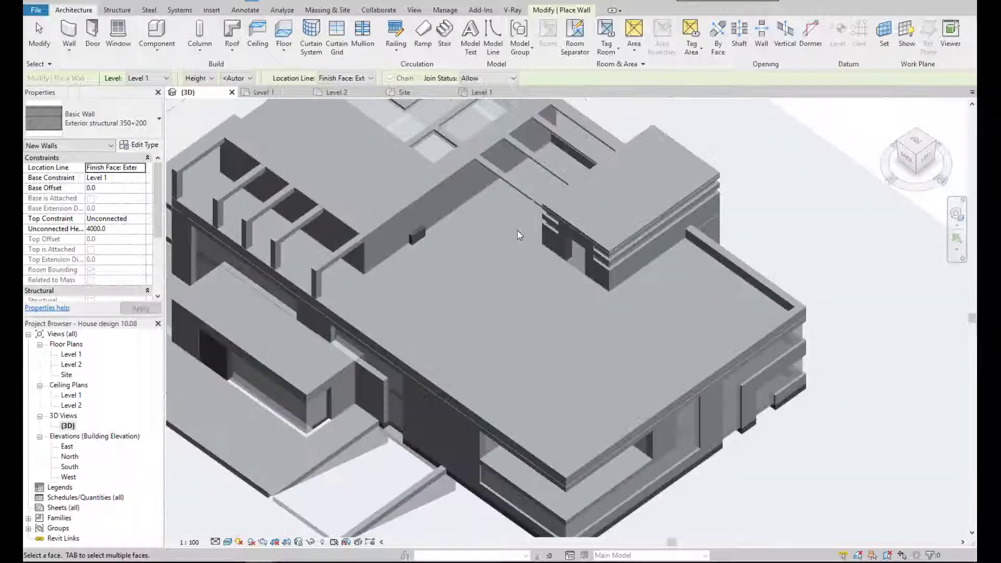
pyautogui.scroll(3, 373, 170)
pyautogui.press('Escape')
# Step: From the top view, move the stray wall stub onto the vertical wall line with MV
pyautogui.click(474, 307)
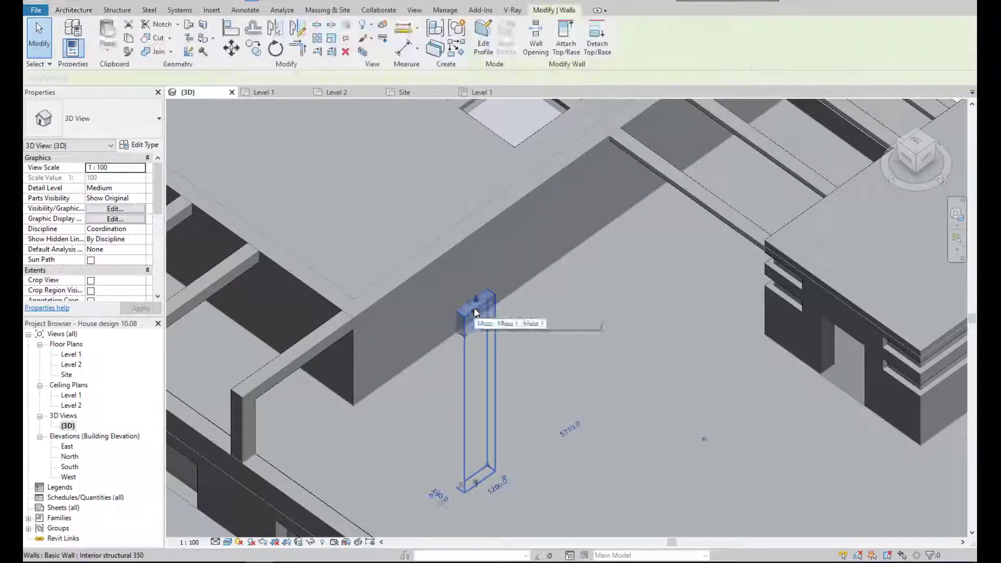
pyautogui.click(917, 150)
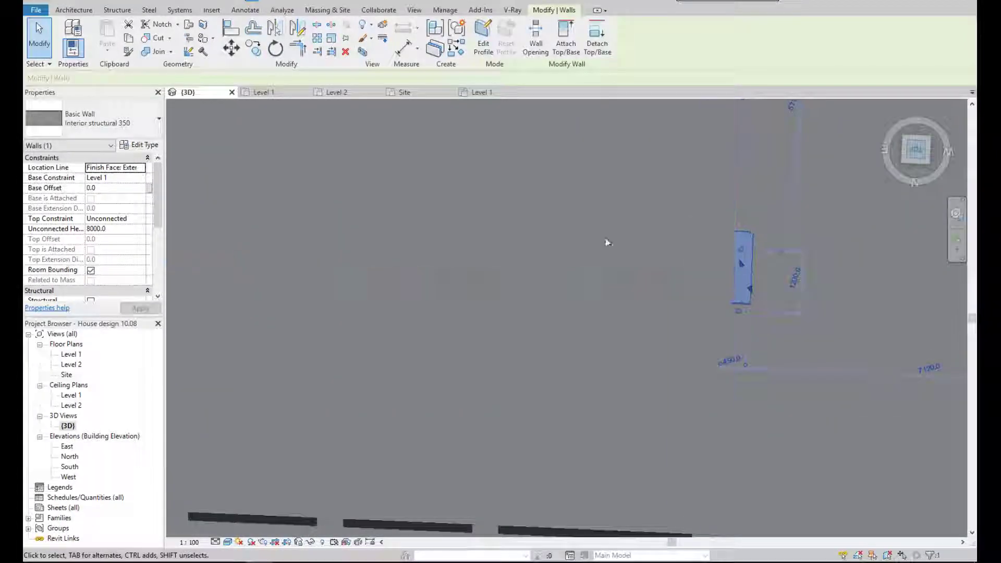
pyautogui.press('m')
pyautogui.press('v')
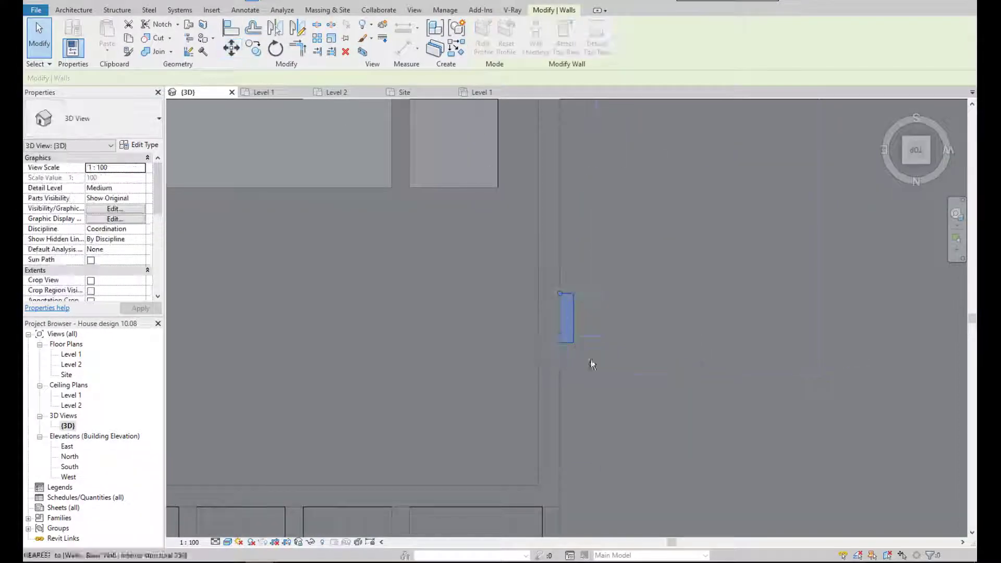
pyautogui.scroll(2, 563, 336)
pyautogui.scroll(2, 566, 333)
pyautogui.click(568, 333)
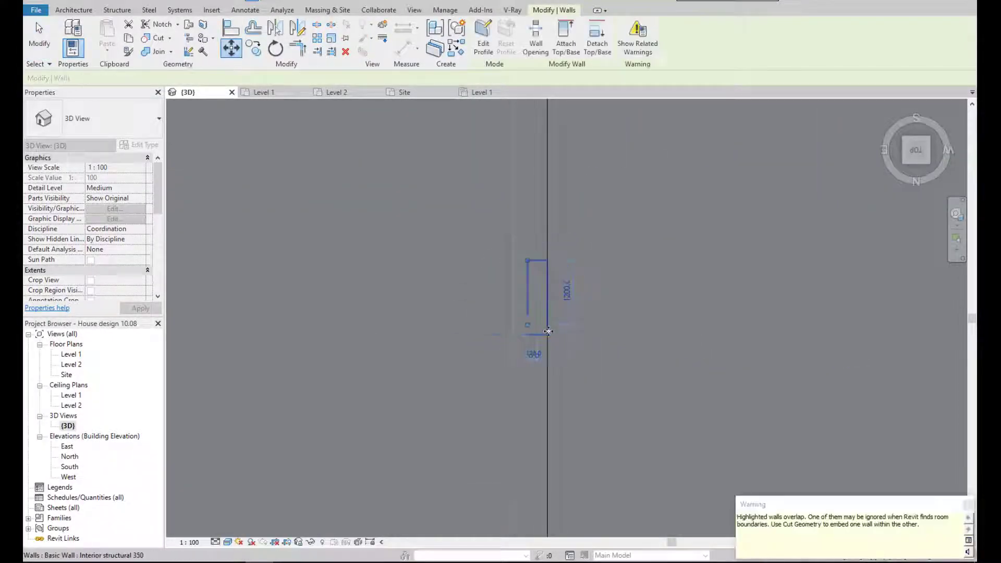
pyautogui.press('Escape')
pyautogui.scroll(-3, 398, 326)
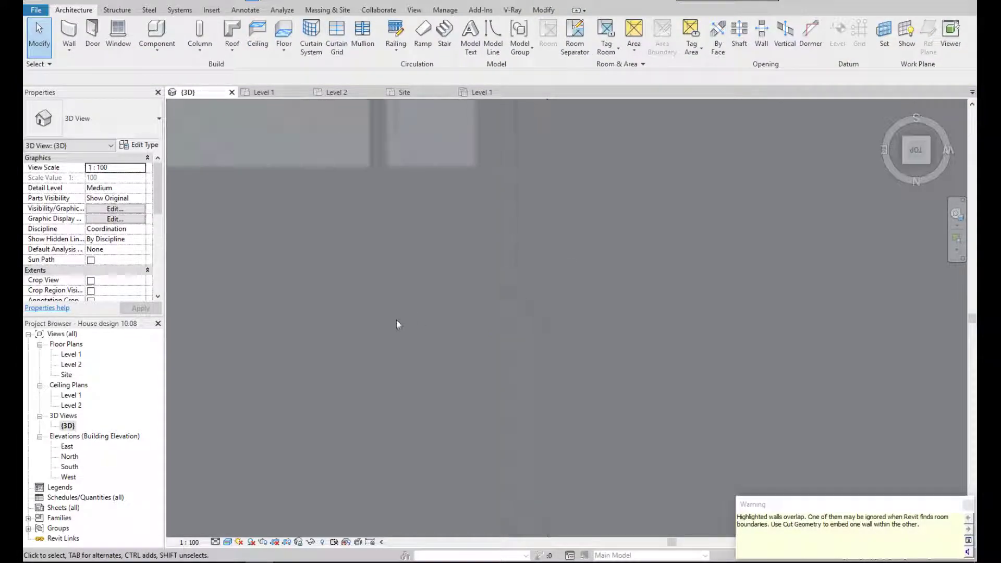
pyautogui.scroll(-2, 405, 328)
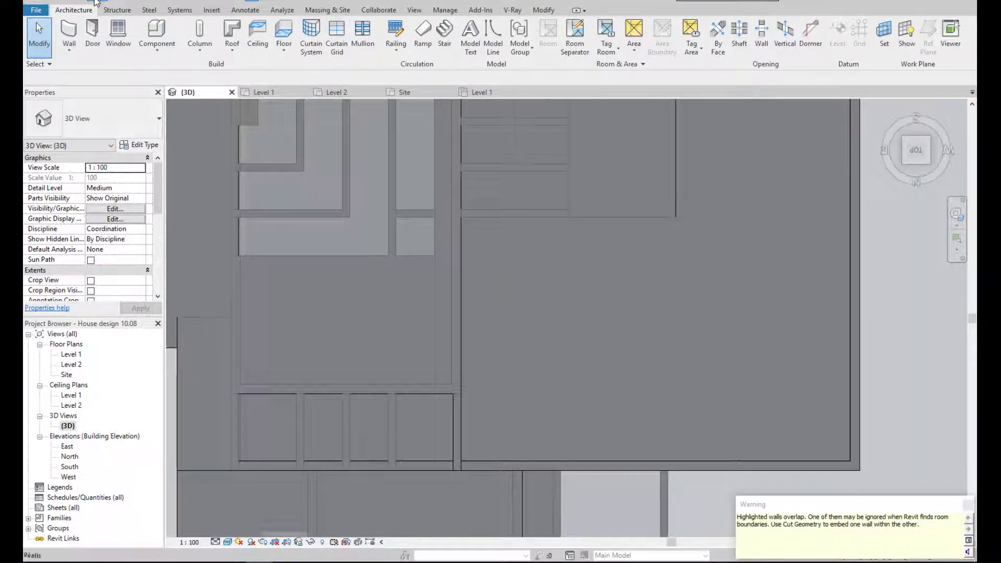
pyautogui.scroll(5, 421, 289)
# Step: Check the L-shaped stub walls in the Level 1 plan, then return to 3D
pyautogui.doubleClick(80, 354)
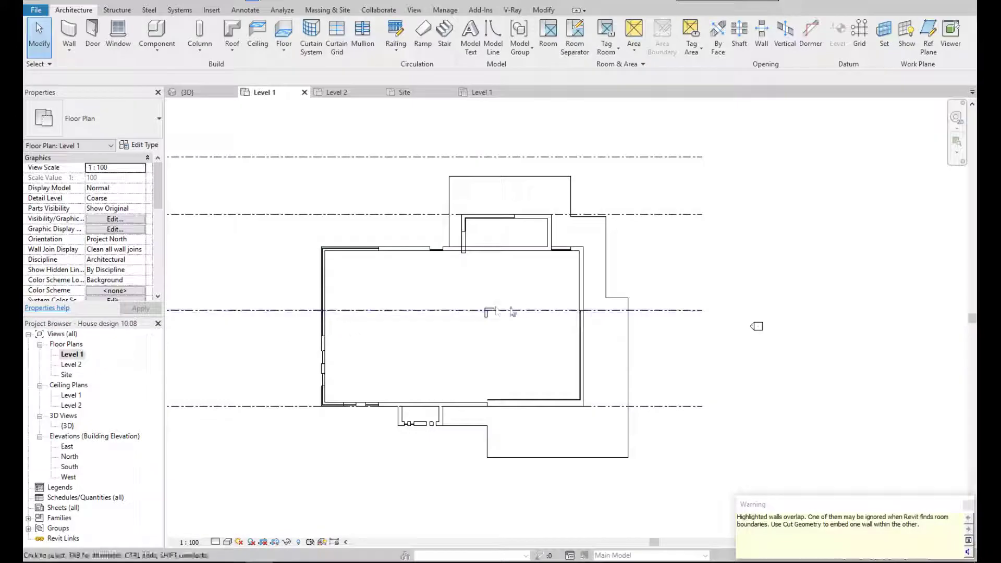
pyautogui.scroll(3, 513, 312)
pyautogui.click(475, 326)
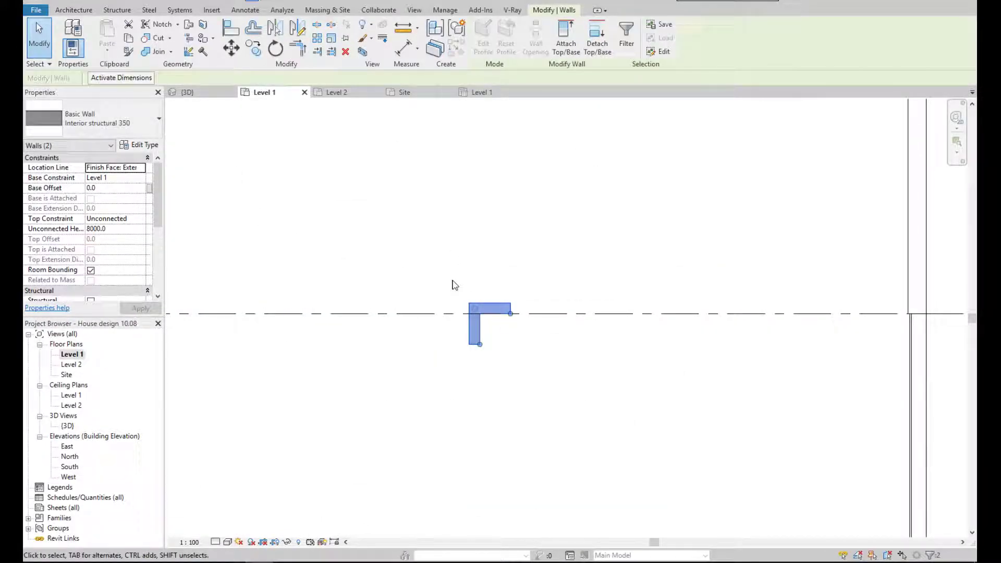
pyautogui.scroll(-3, 453, 284)
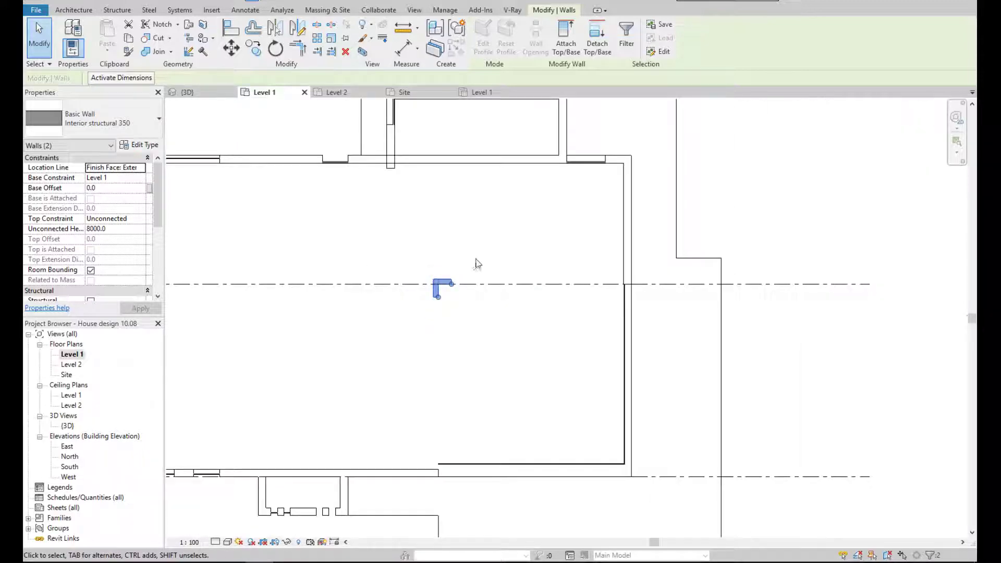
pyautogui.scroll(1, 458, 269)
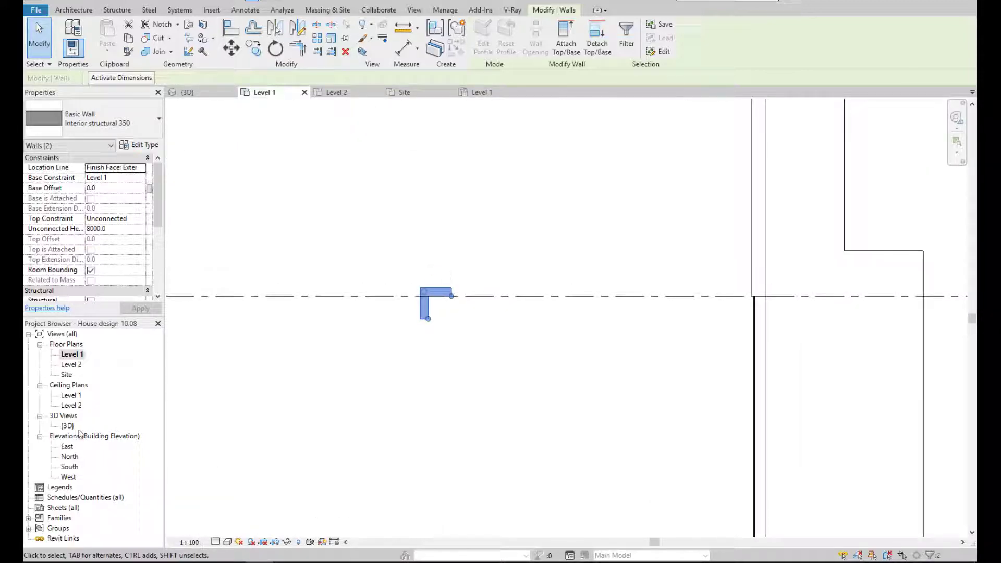
pyautogui.doubleClick(67, 426)
# Step: Set the 3D view's visual style to Wireframe
pyautogui.click(215, 543)
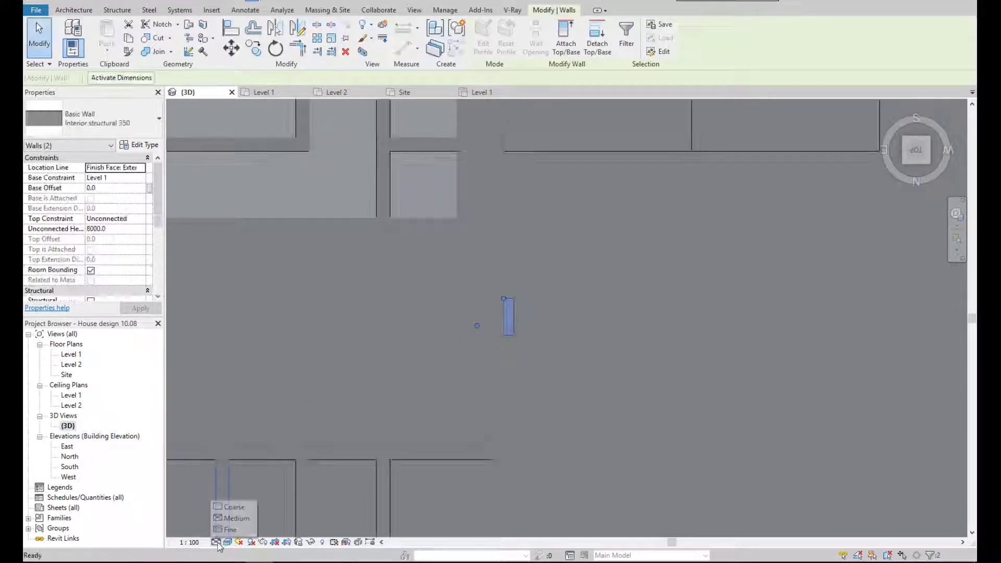
pyautogui.click(227, 542)
pyautogui.click(245, 473)
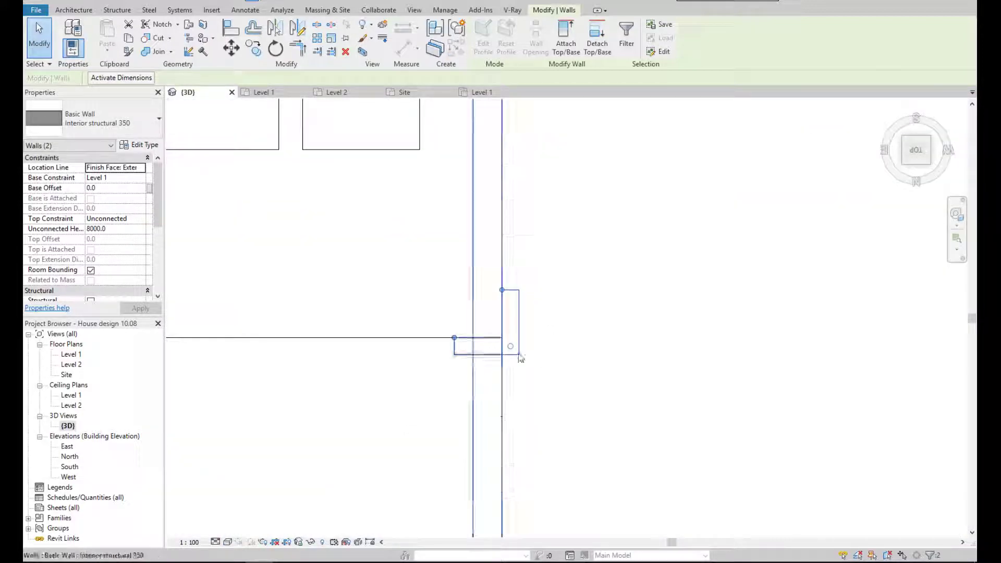
pyautogui.scroll(-3, 520, 358)
pyautogui.scroll(3, 518, 347)
pyautogui.scroll(1, 509, 351)
pyautogui.scroll(-1, 572, 322)
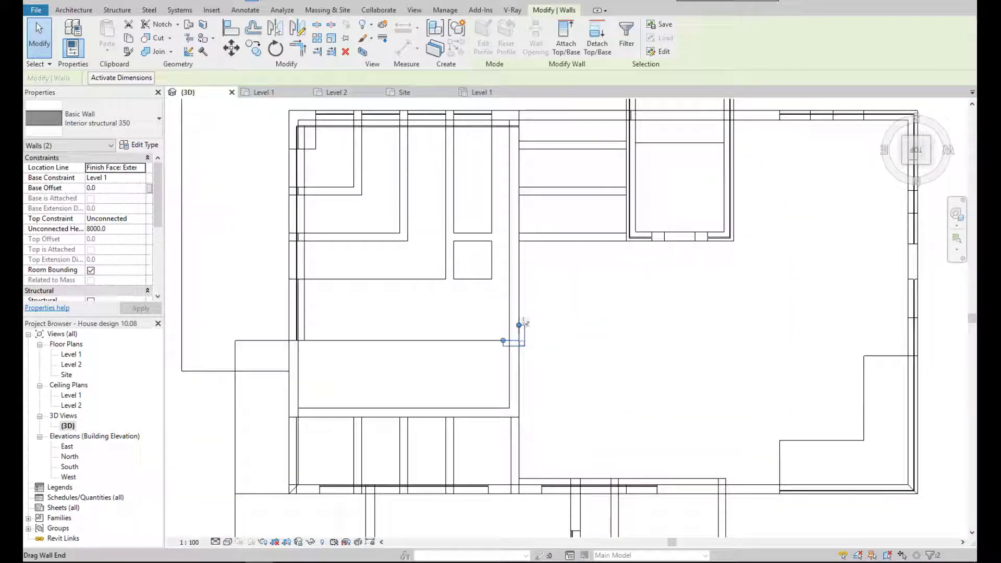
pyautogui.scroll(1, 480, 323)
pyautogui.scroll(1, 480, 322)
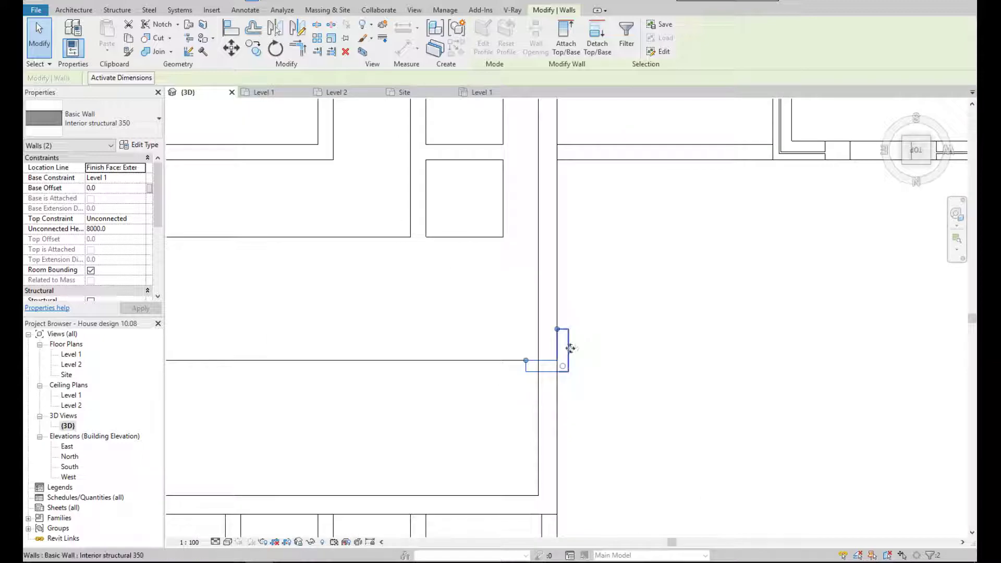
# Step: Move the short Interior structural 350 stub wall against the adjacent wall line
pyautogui.click(554, 391)
pyautogui.click(532, 375)
pyautogui.click(560, 360)
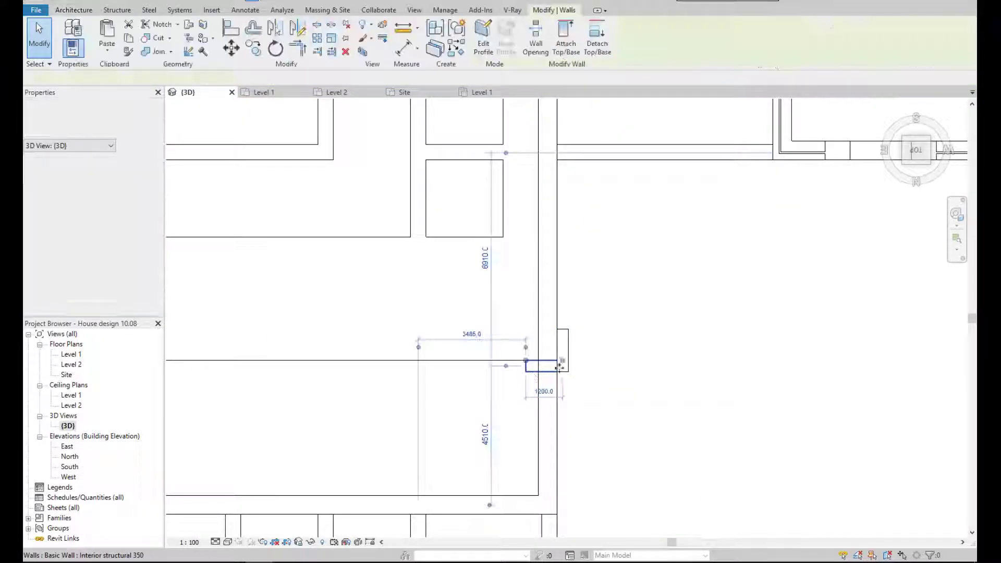
pyautogui.click(230, 48)
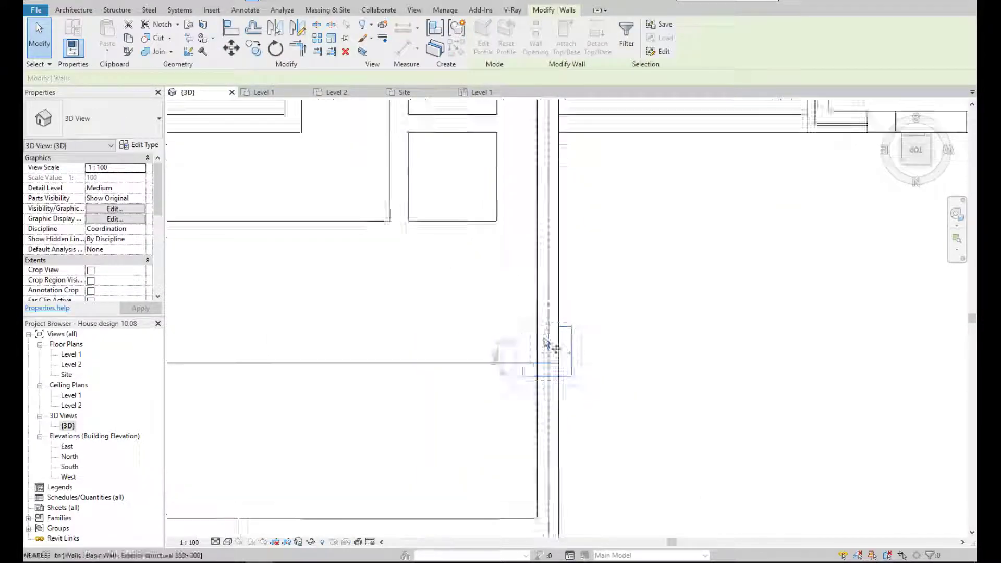
pyautogui.scroll(1, 542, 339)
pyautogui.click(533, 323)
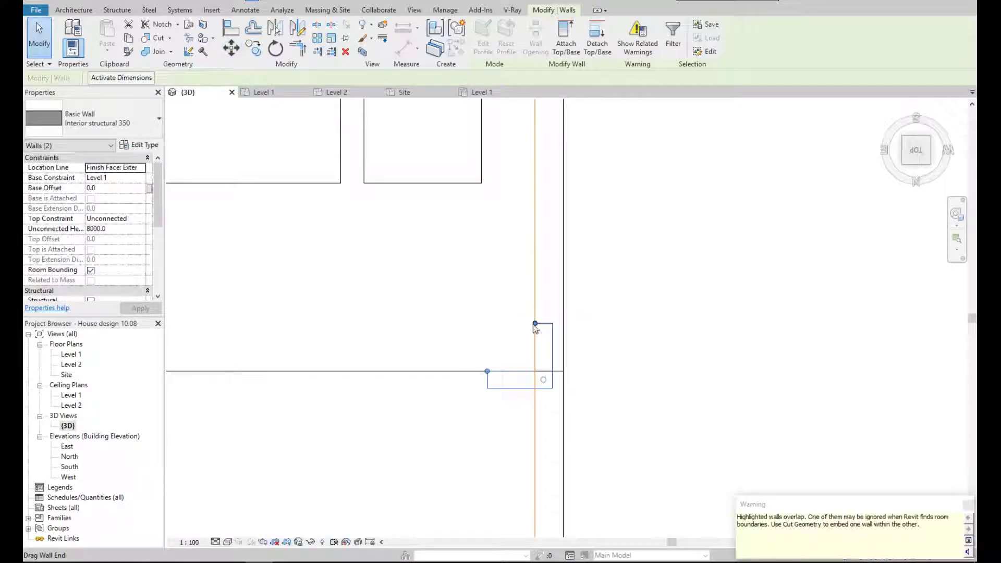
pyautogui.press('Escape')
pyautogui.scroll(-2, 536, 328)
pyautogui.scroll(-2, 536, 331)
pyautogui.scroll(2, 534, 336)
# Step: Change the two Interior structural 350 stub walls' Top Constraint from unconnected to Up to level
pyautogui.scroll(-2, 553, 326)
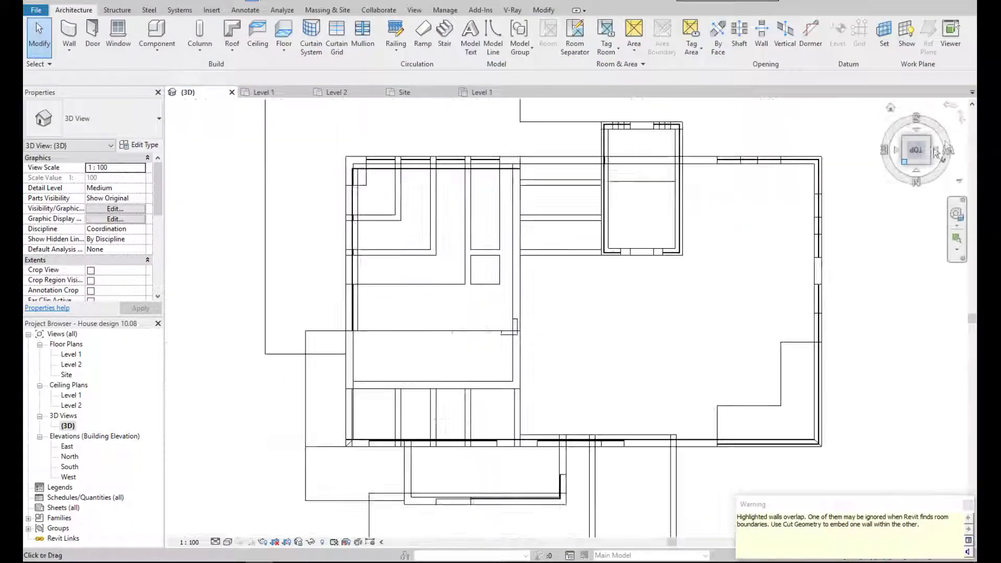
pyautogui.moveTo(919, 159); pyautogui.dragTo(887, 188)
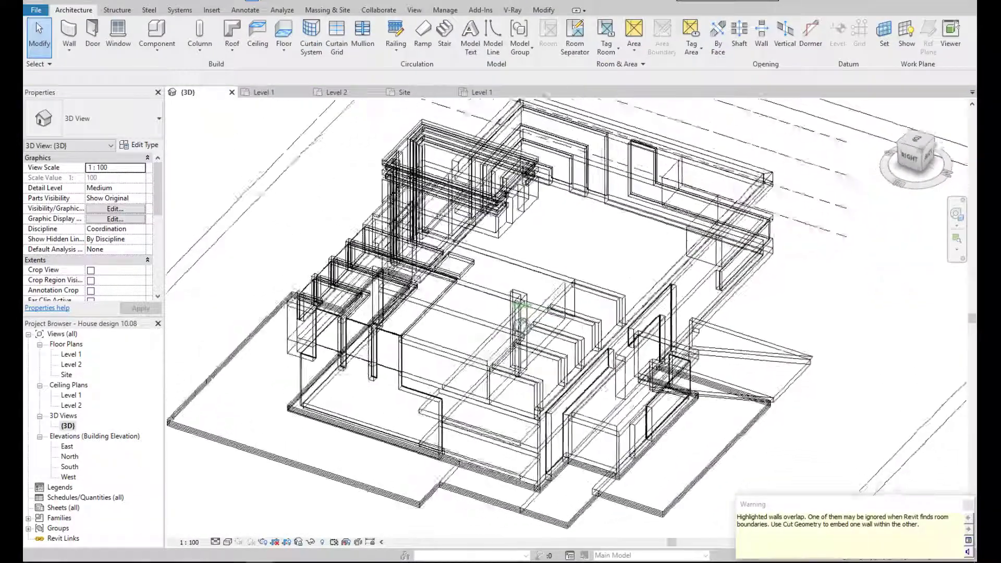
pyautogui.scroll(3, 488, 302)
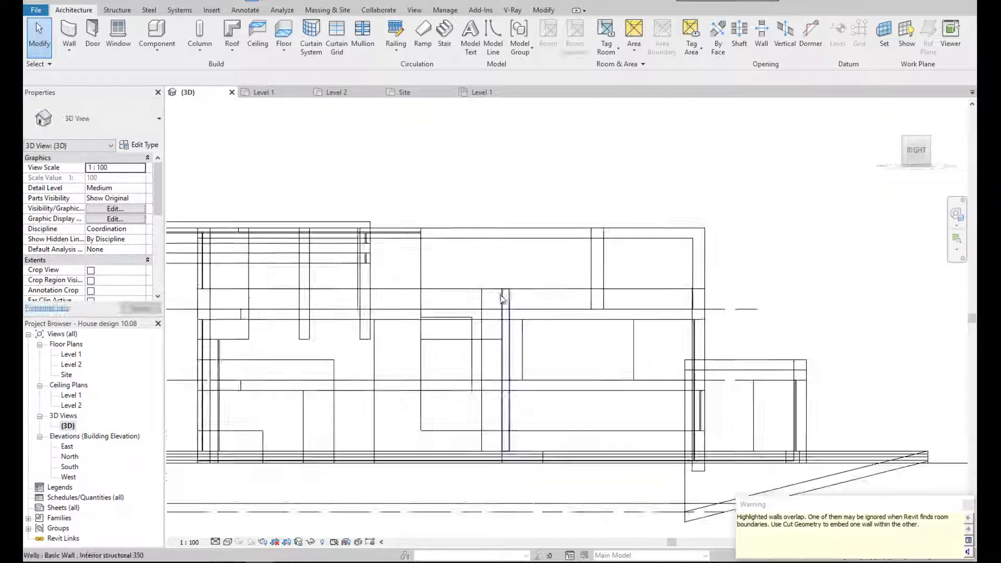
pyautogui.click(482, 300)
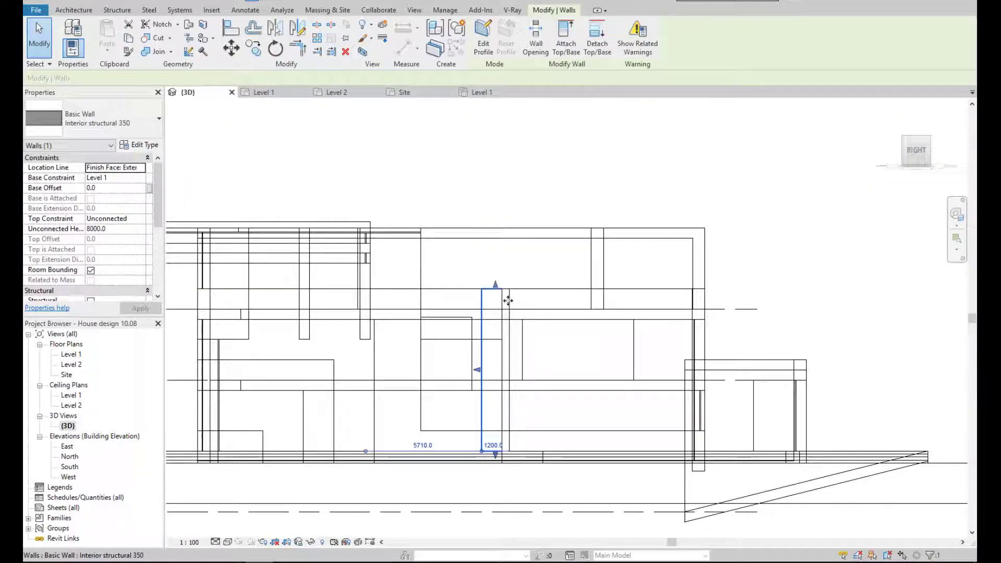
pyautogui.keyDown('shift'); pyautogui.moveTo(820, 216); pyautogui.dragTo(795, 218, button='middle'); pyautogui.keyUp('shift')
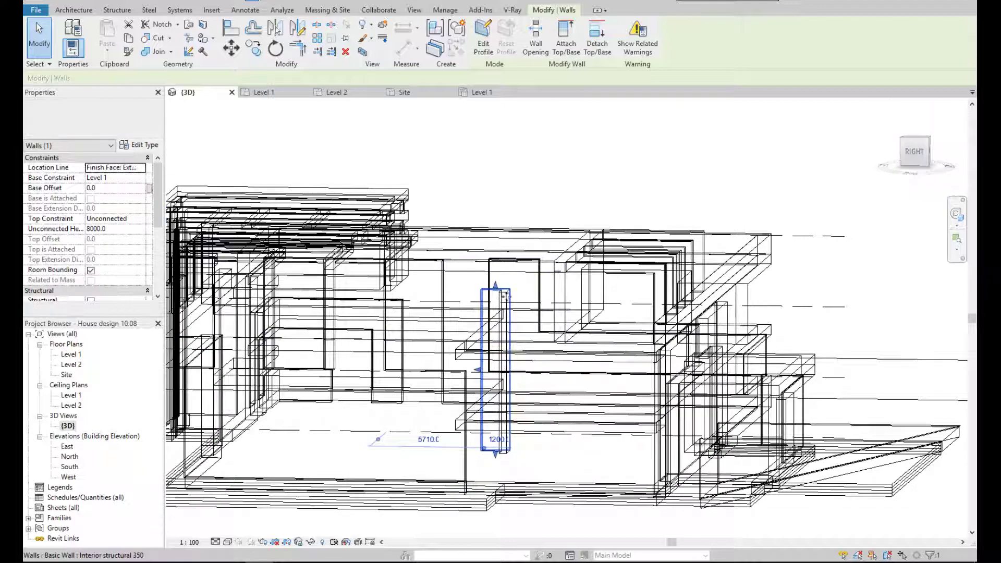
pyautogui.scroll(3, 505, 297)
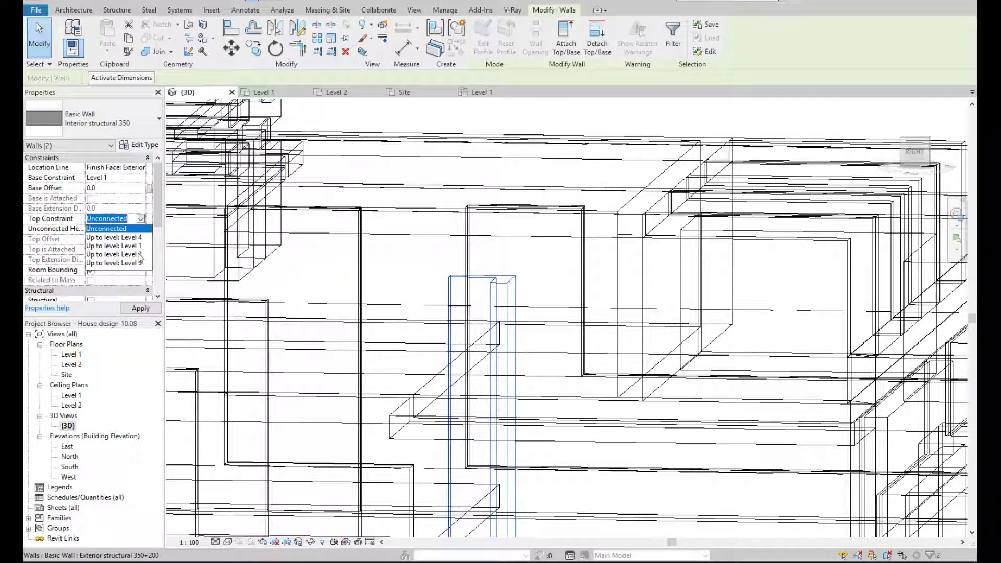
pyautogui.click(137, 254)
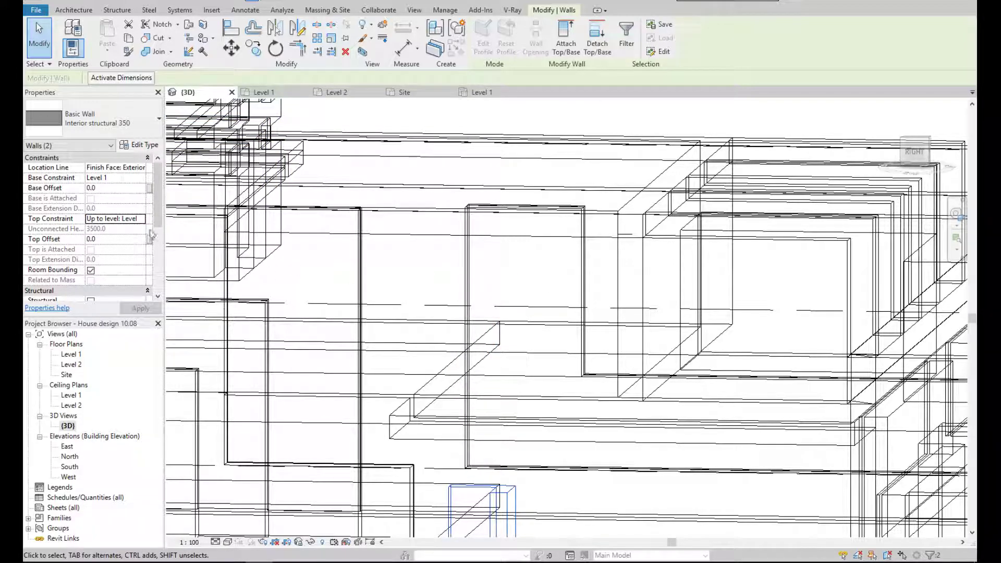
pyautogui.click(549, 270)
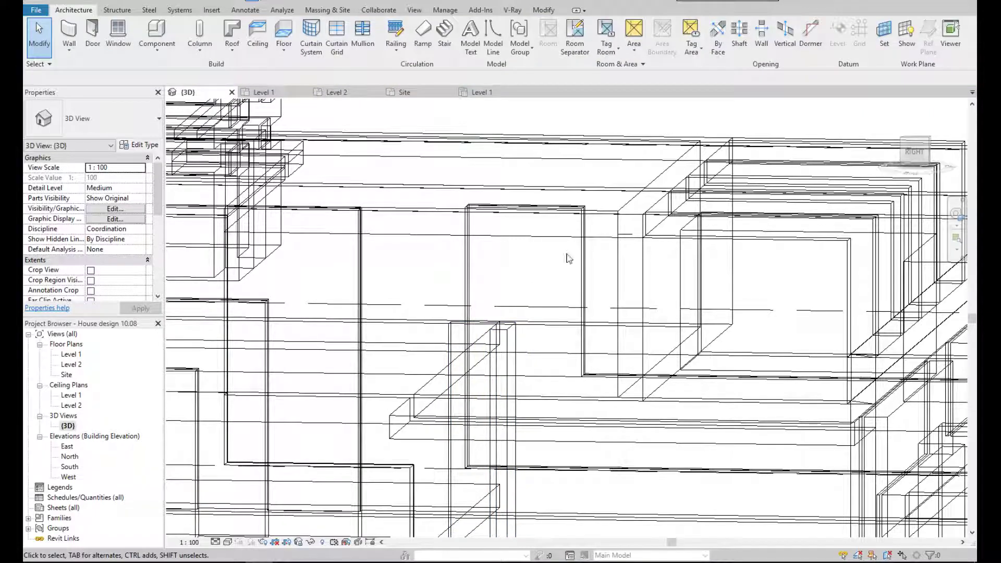
pyautogui.keyDown('shift'); pyautogui.moveTo(568, 259); pyautogui.dragTo(931, 154, button='middle'); pyautogui.keyUp('shift')
pyautogui.click(912, 159)
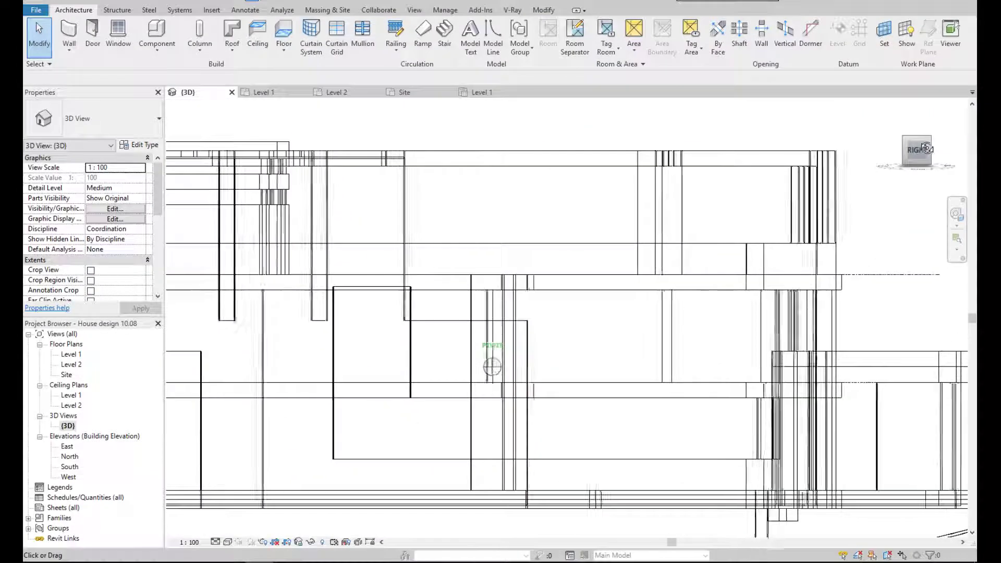
pyautogui.keyDown('shift'); pyautogui.moveTo(573, 313); pyautogui.dragTo(585, 313, button='middle'); pyautogui.keyUp('shift')
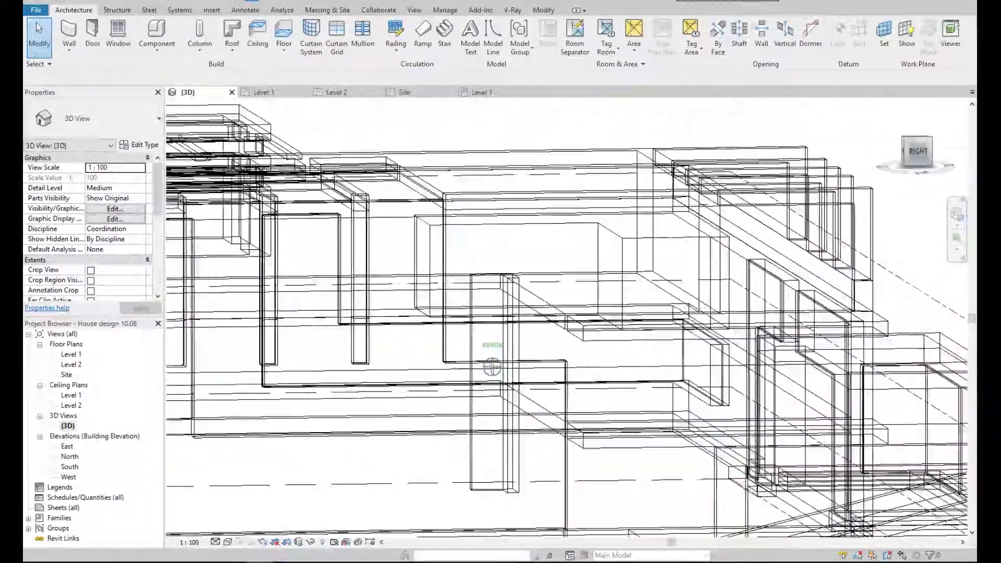
pyautogui.keyDown('shift'); pyautogui.moveTo(492, 366); pyautogui.dragTo(554, 263, button='middle'); pyautogui.keyUp('shift')
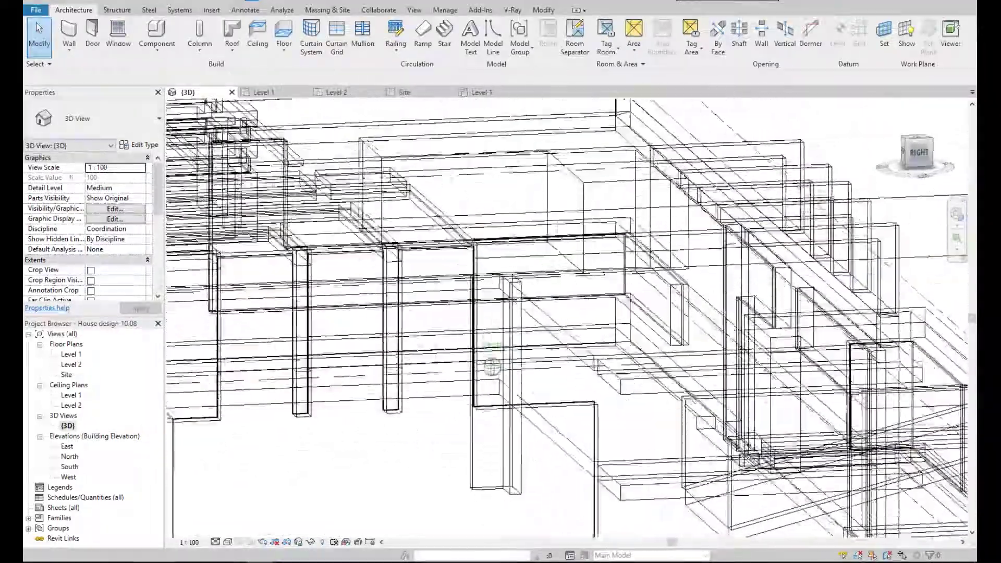
pyautogui.scroll(-3, 554, 263)
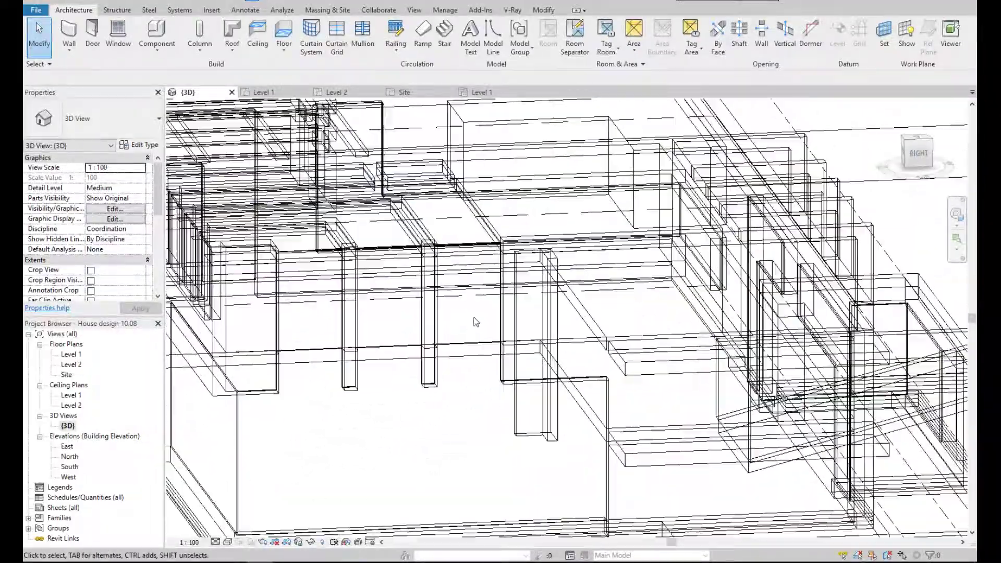
pyautogui.moveTo(925, 162)
pyautogui.mouseDown()
pyautogui.moveTo(918, 198)
pyautogui.moveTo(910, 156)
pyautogui.moveTo(886, 161)
pyautogui.moveTo(914, 187)
pyautogui.moveTo(916, 157)
pyautogui.moveTo(911, 183)
pyautogui.mouseUp()
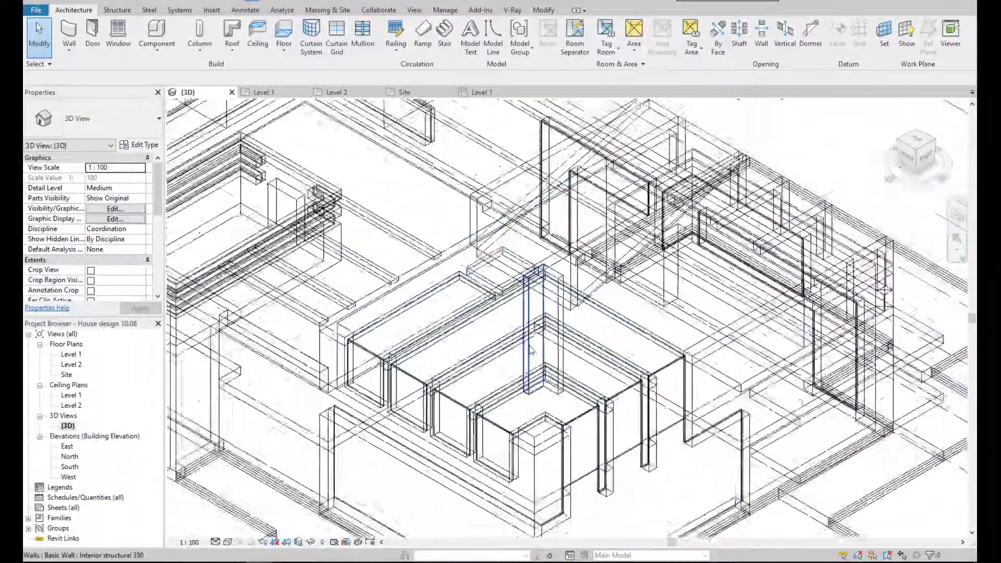
pyautogui.click(532, 334)
pyautogui.click(917, 140)
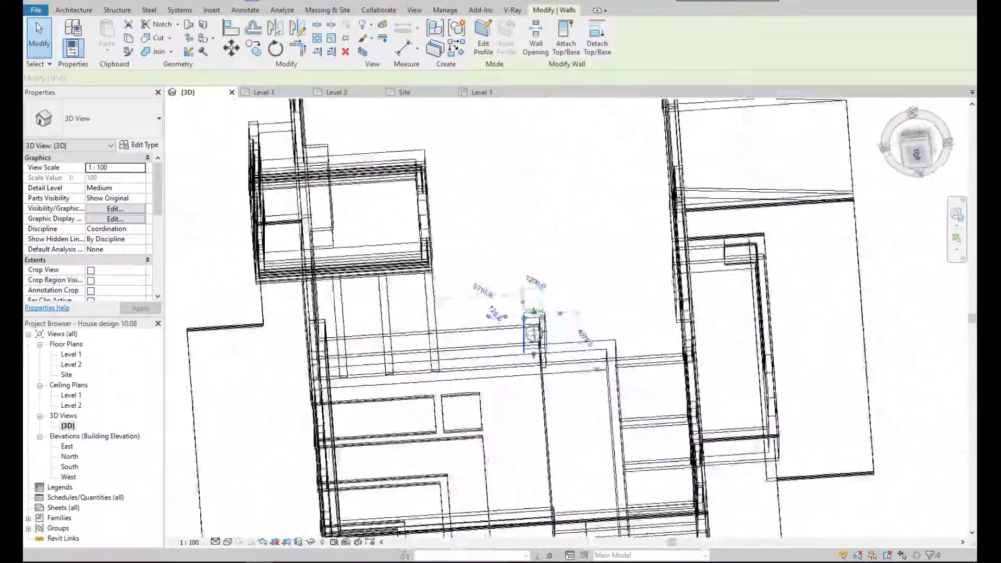
pyautogui.scroll(2, 520, 310)
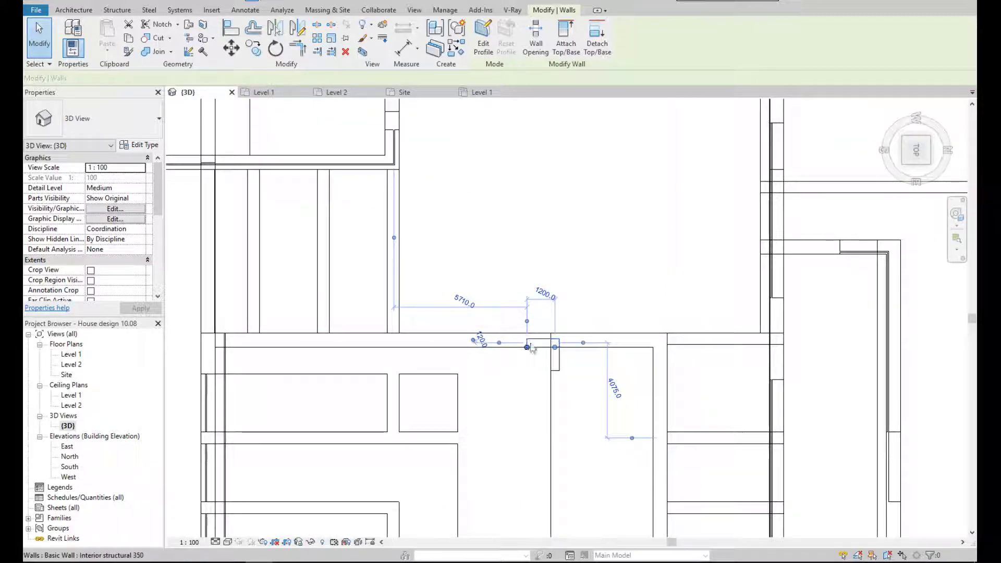
pyautogui.press('r')
pyautogui.press('s')
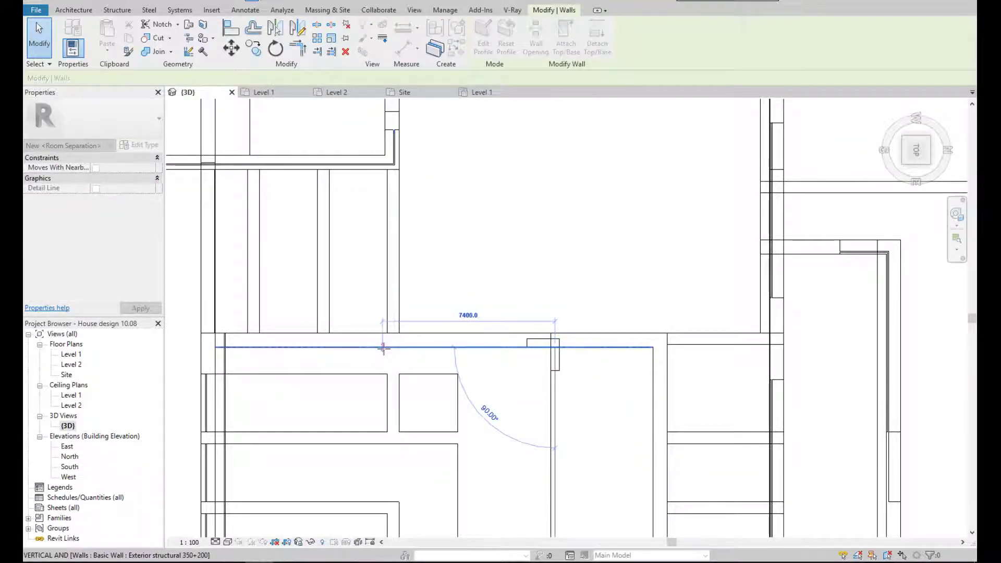
pyautogui.press('Escape')
pyautogui.press('Escape')
# Step: Align the 3D view to top, then review the front walls in the Level 1 plan
pyautogui.scroll(-5, 470, 313)
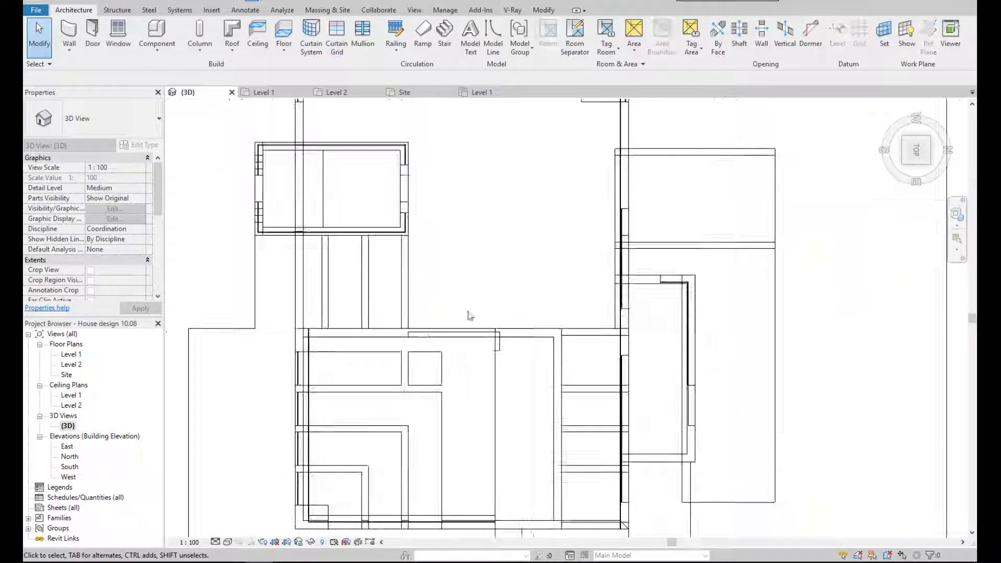
pyautogui.keyDown('shift'); pyautogui.moveTo(469, 313); pyautogui.dragTo(490, 334, button='middle'); pyautogui.keyUp('shift')
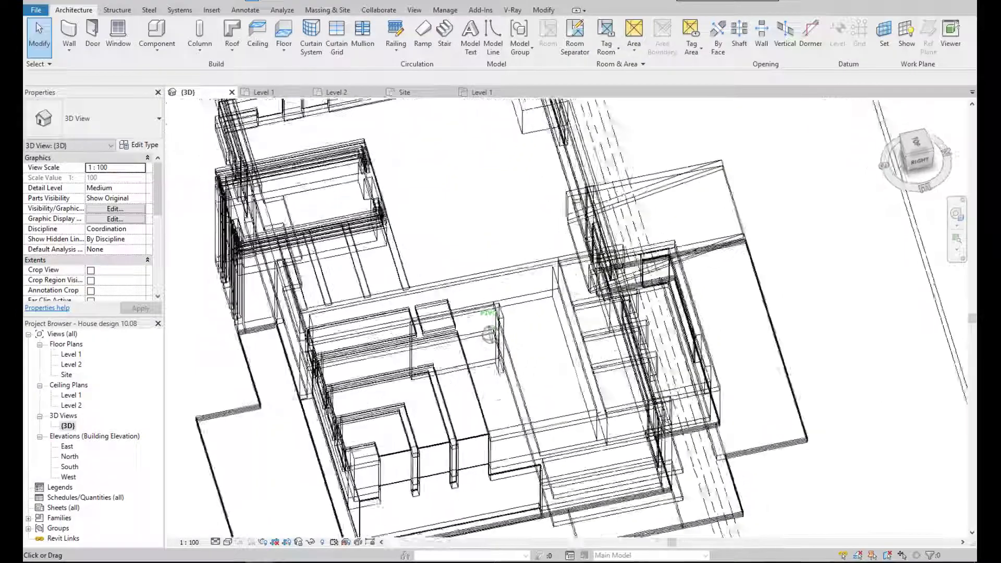
pyautogui.keyDown('shift'); pyautogui.moveTo(490, 334); pyautogui.dragTo(490, 333, button='middle'); pyautogui.keyUp('shift')
pyautogui.click(917, 152)
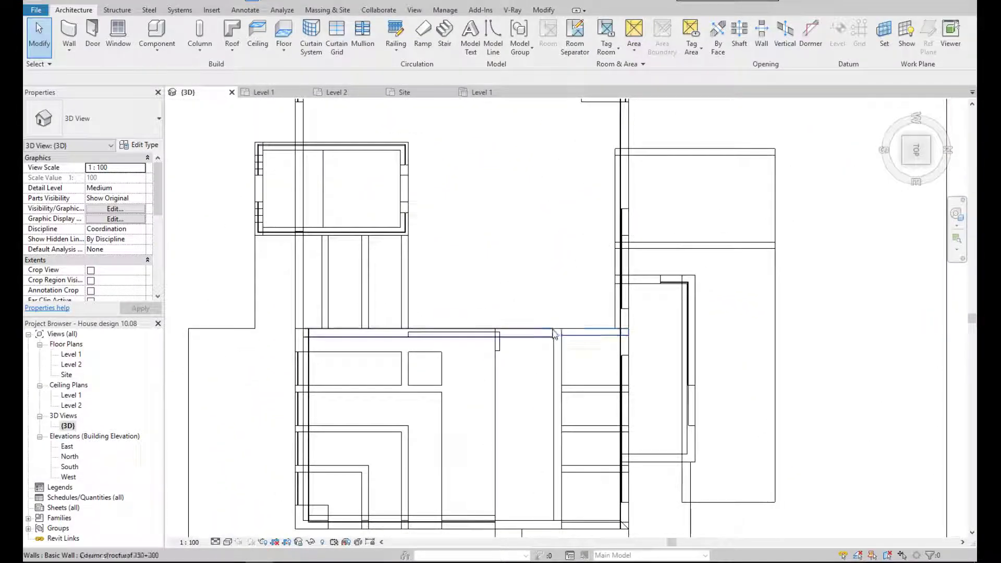
pyautogui.doubleClick(73, 356)
pyautogui.scroll(-3, 459, 347)
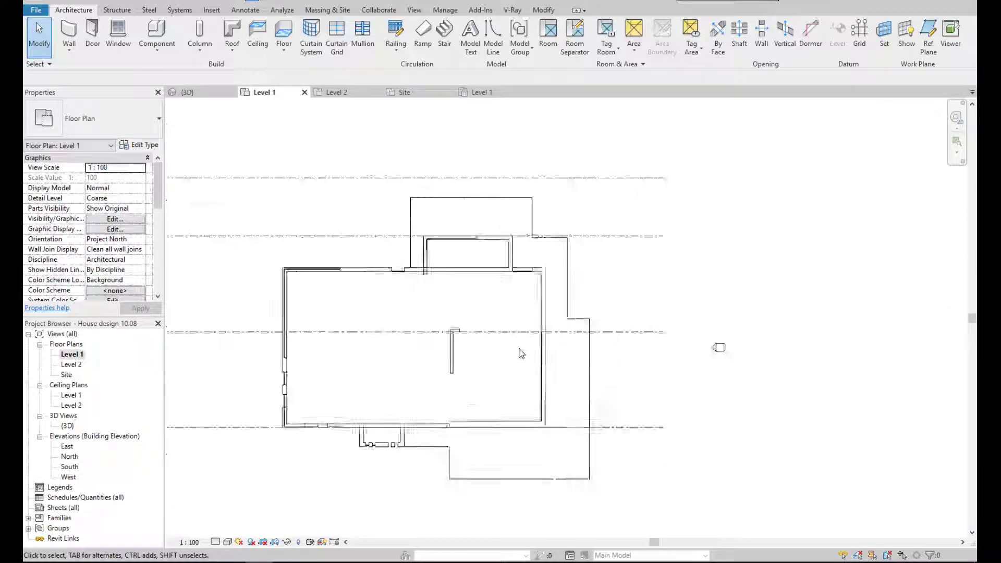
pyautogui.scroll(1, 485, 372)
pyautogui.scroll(2, 451, 396)
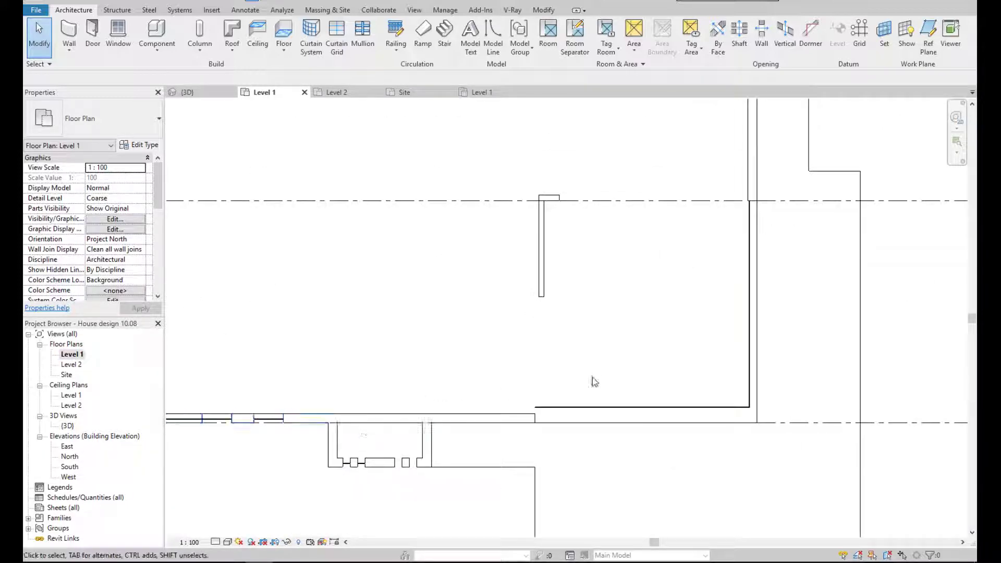
pyautogui.scroll(-1, 594, 382)
pyautogui.moveTo(416, 417); pyautogui.dragTo(524, 400, button='middle')
pyautogui.scroll(2, 566, 398)
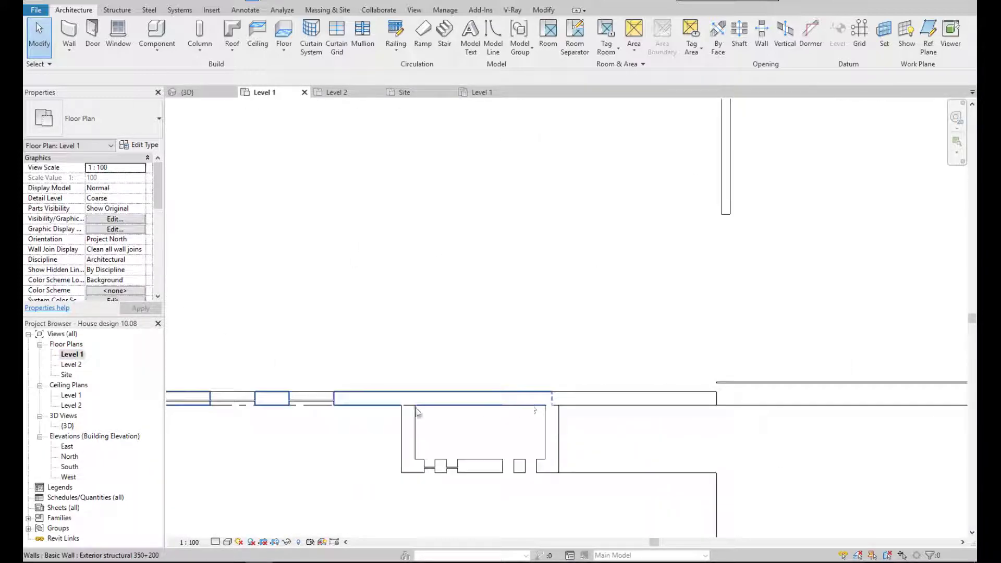
# Step: Back in {3D}, set the visual style to Shaded and orbit to an aerial front view
pyautogui.doubleClick(67, 427)
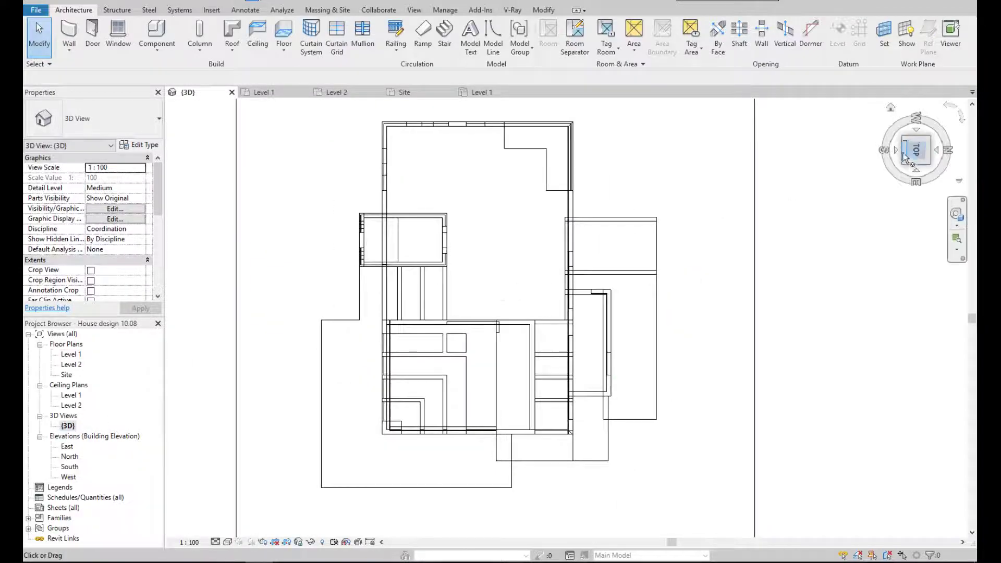
pyautogui.moveTo(906, 158); pyautogui.dragTo(934, 187)
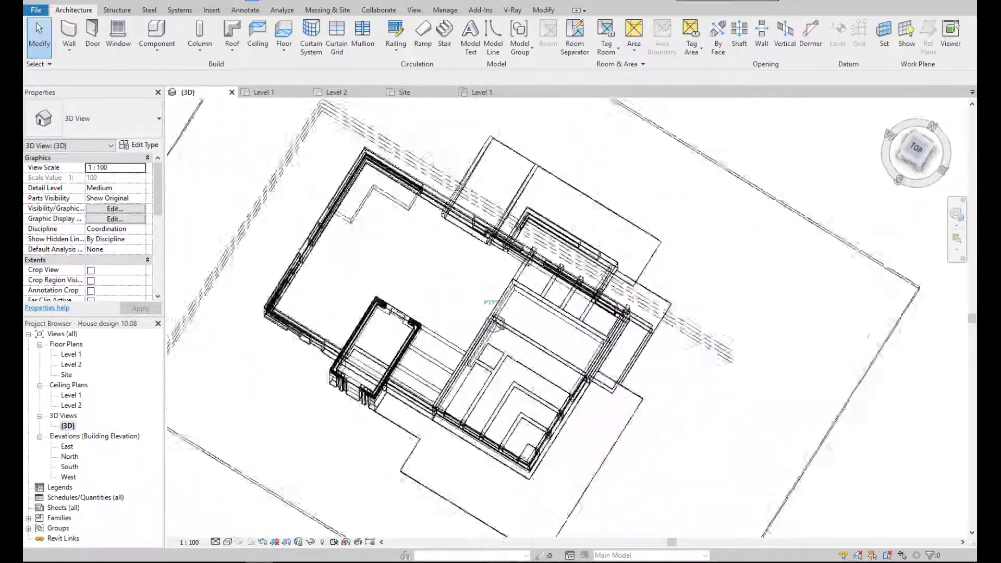
pyautogui.scroll(5, 365, 379)
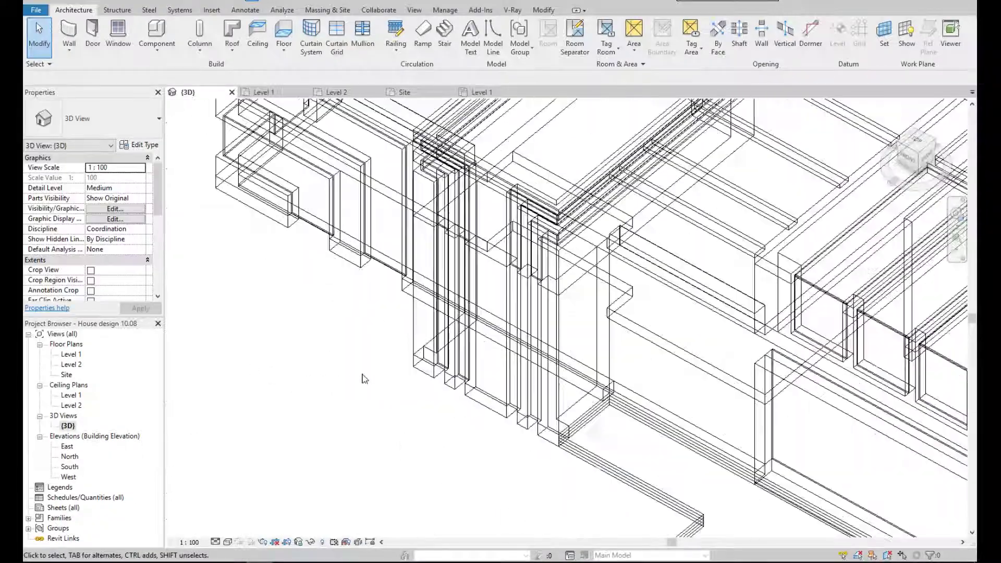
pyautogui.scroll(2, 521, 370)
pyautogui.scroll(-2, 484, 371)
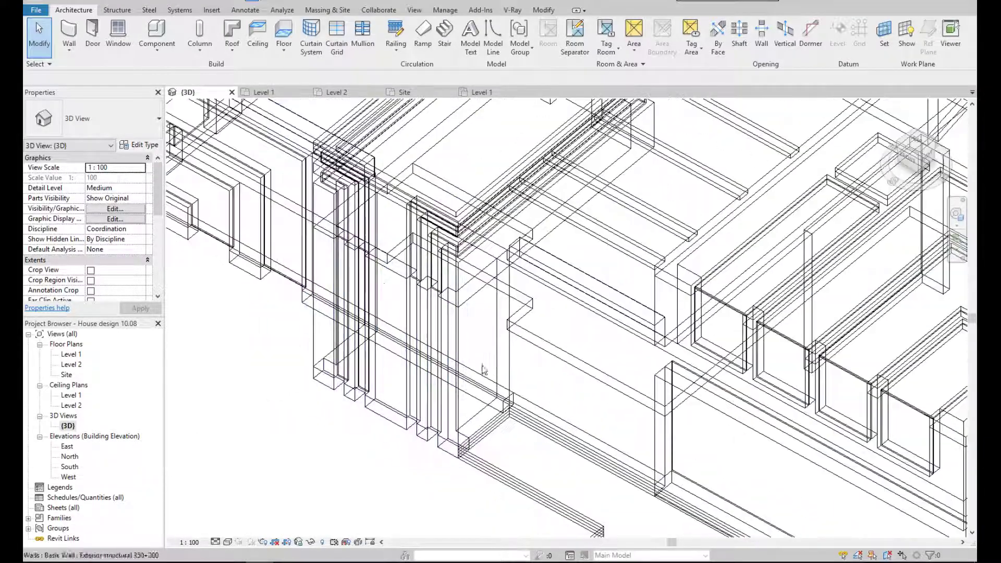
pyautogui.click(228, 542)
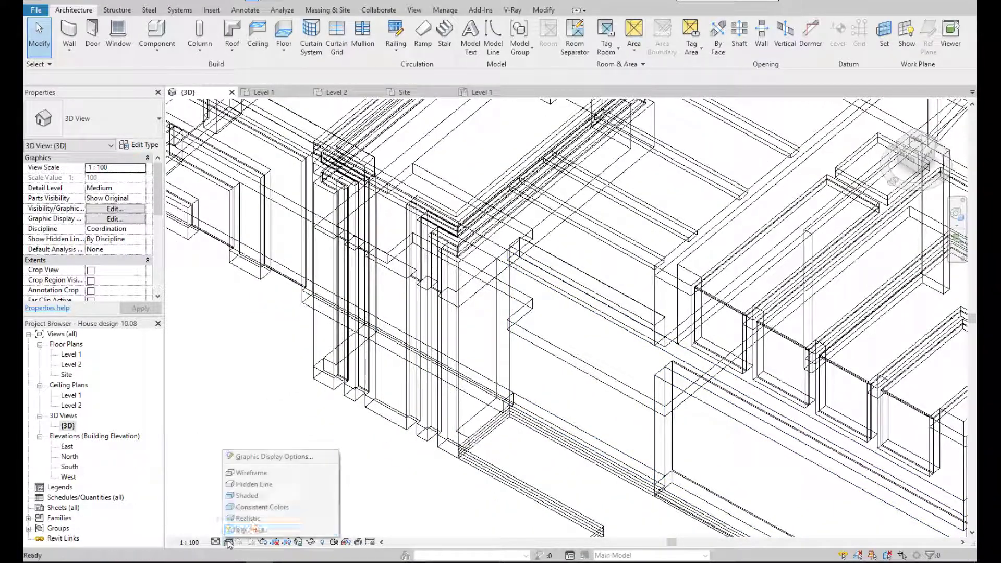
pyautogui.click(247, 495)
pyautogui.scroll(-3, 470, 313)
pyautogui.scroll(3, 503, 277)
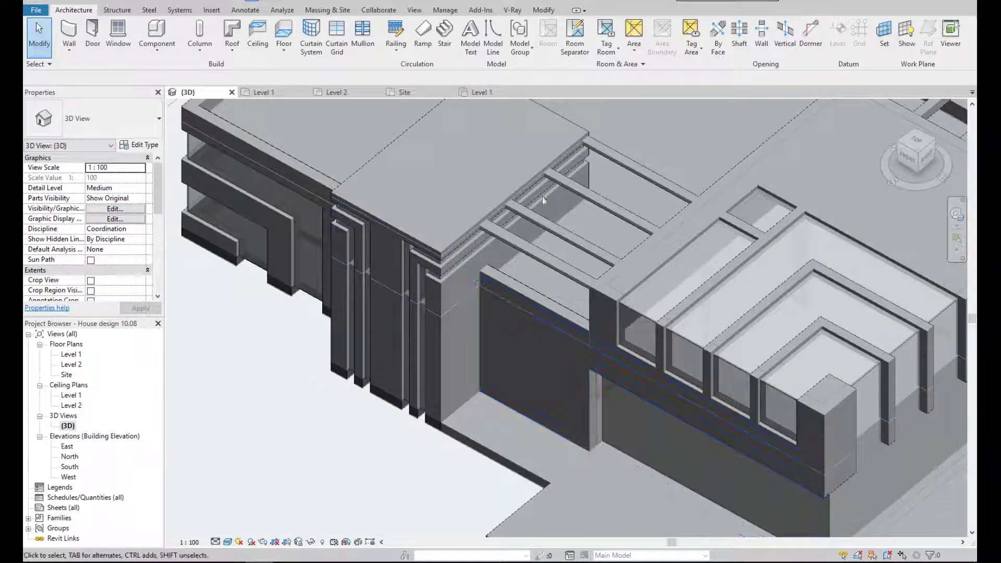
pyautogui.click(912, 163)
pyautogui.moveTo(910, 159); pyautogui.dragTo(918, 172)
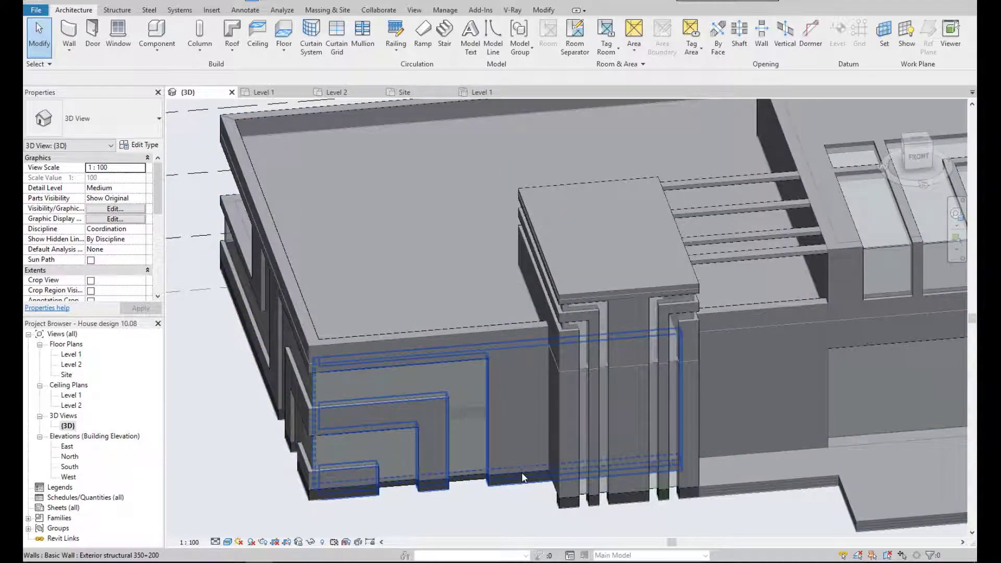
# Step: Drag the front wall profile's right edge to the central tower's left side, removing constraints
pyautogui.doubleClick(536, 348)
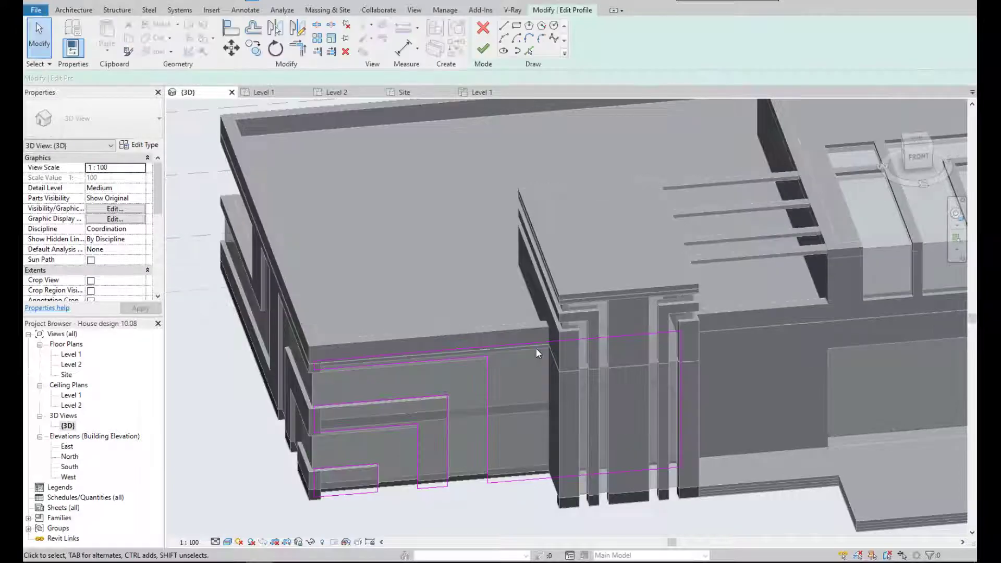
pyautogui.moveTo(910, 157); pyautogui.dragTo(904, 148)
pyautogui.click(913, 155)
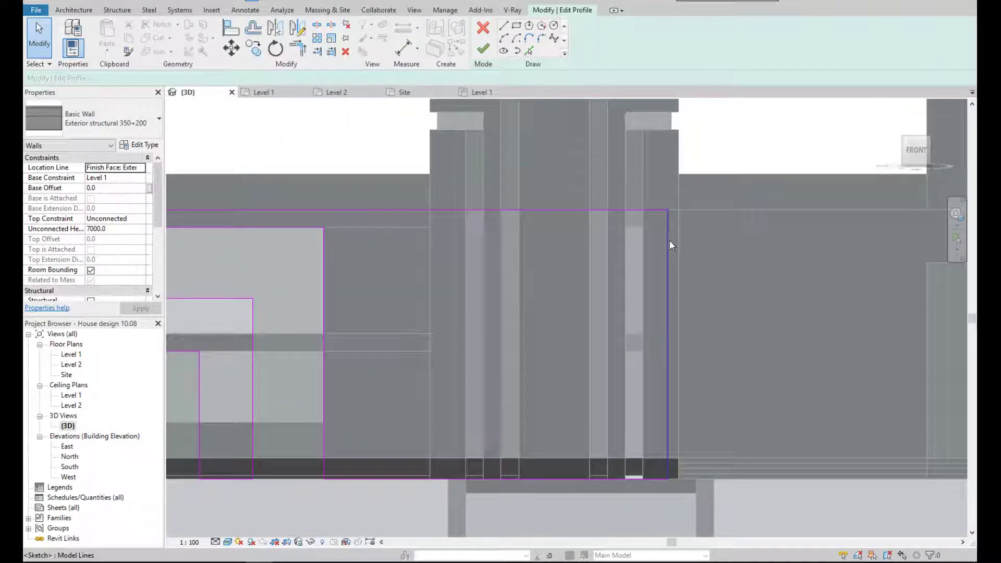
pyautogui.click(668, 244)
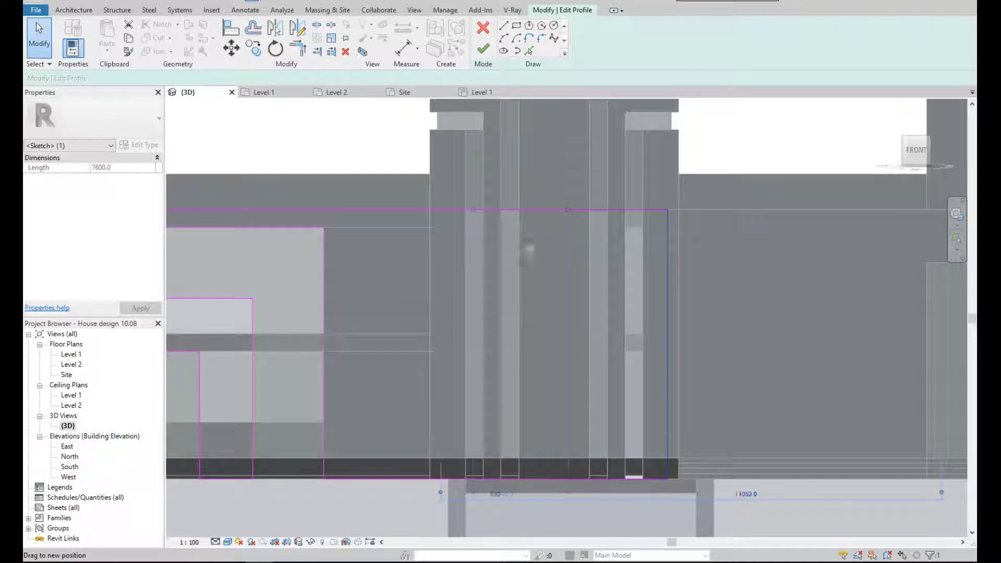
pyautogui.moveTo(449, 258); pyautogui.dragTo(447, 258)
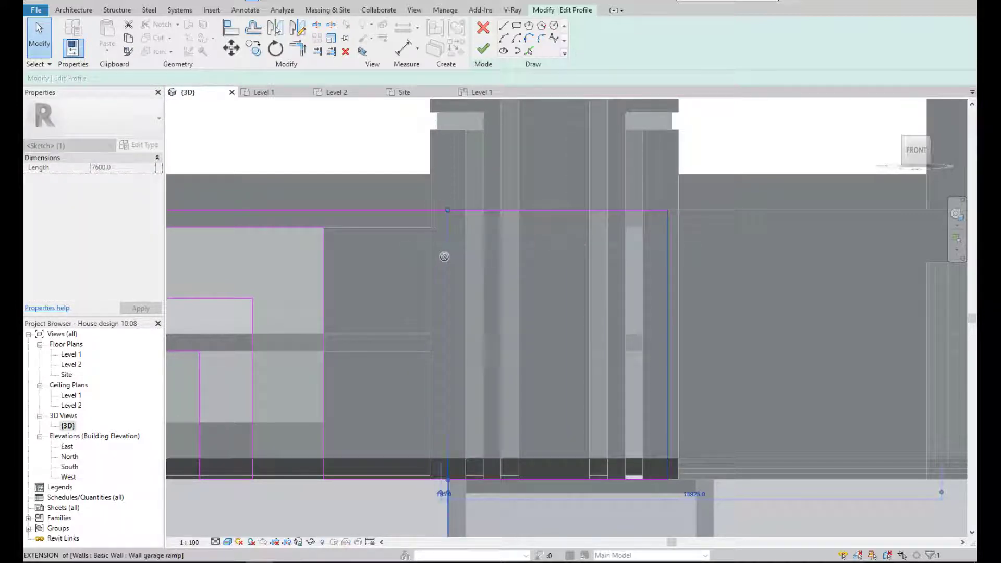
pyautogui.moveTo(443, 256); pyautogui.dragTo(442, 253)
pyautogui.scroll(-2, 476, 376)
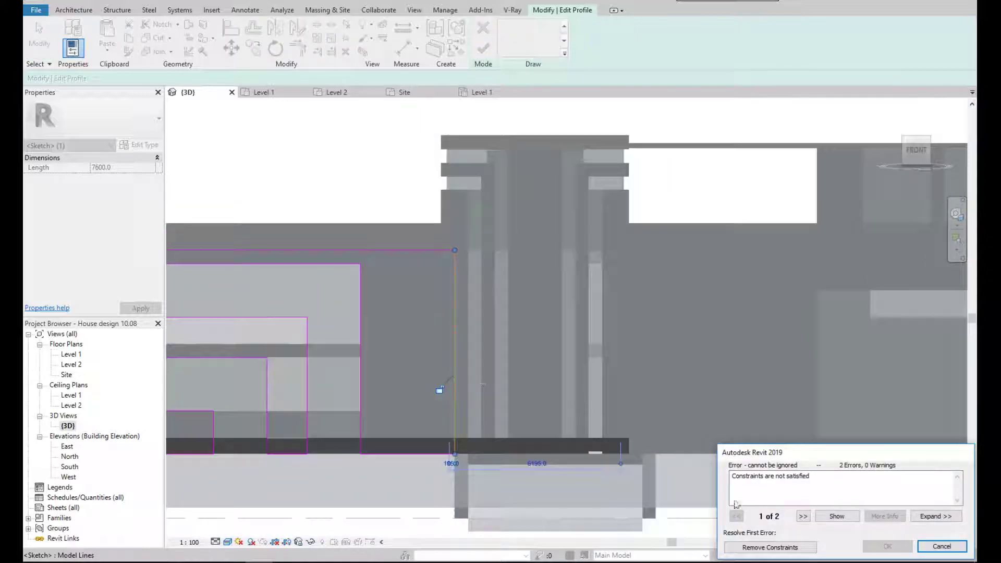
pyautogui.click(769, 547)
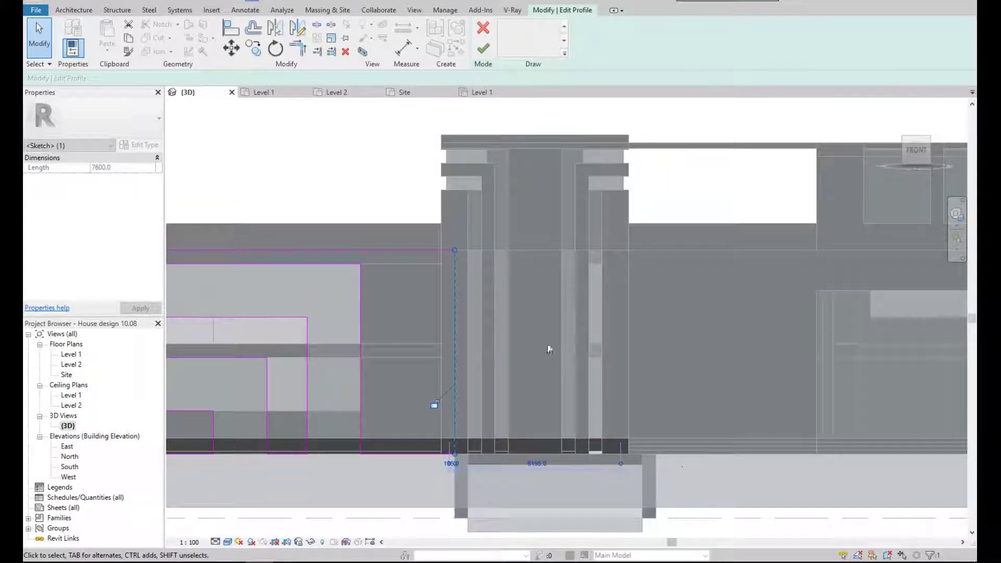
pyautogui.click(483, 48)
pyautogui.press('Escape')
pyautogui.scroll(-2, 449, 276)
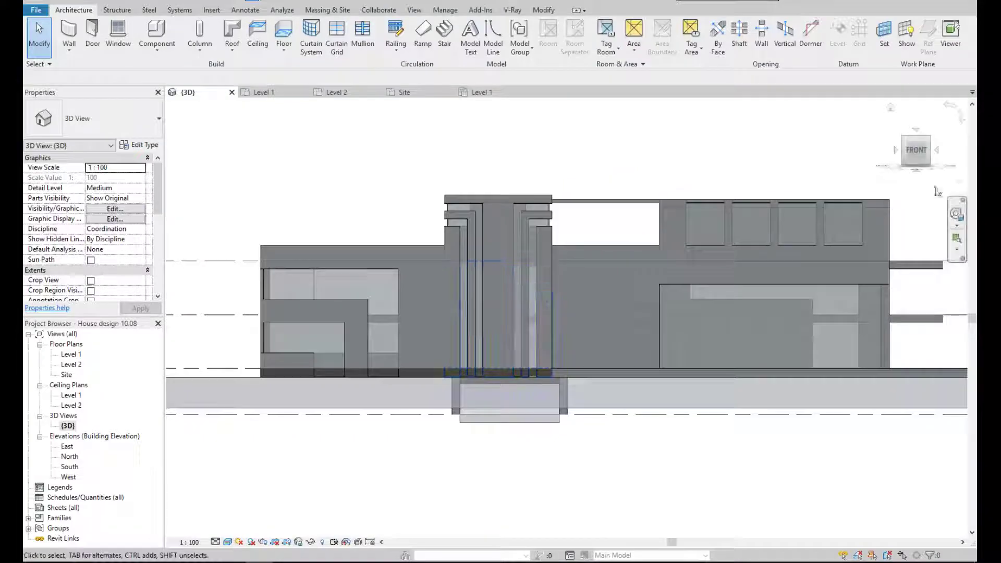
# Step: In the Level 1 plan, add a toposurface point below right of the house
pyautogui.moveTo(932, 163); pyautogui.dragTo(715, 329)
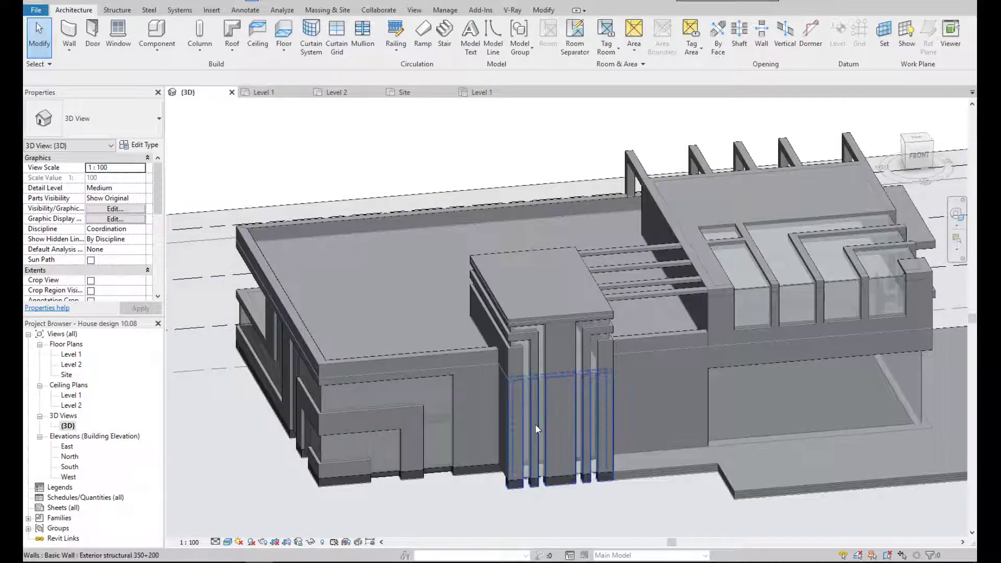
pyautogui.scroll(1, 535, 424)
pyautogui.scroll(-3, 456, 419)
pyautogui.scroll(-2, 470, 403)
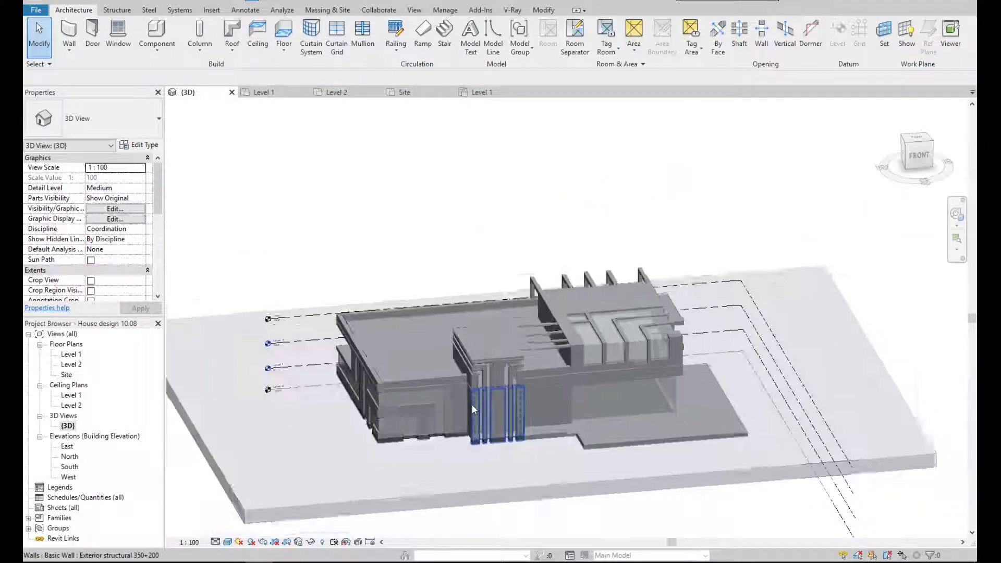
pyautogui.scroll(3, 471, 404)
pyautogui.scroll(2, 466, 410)
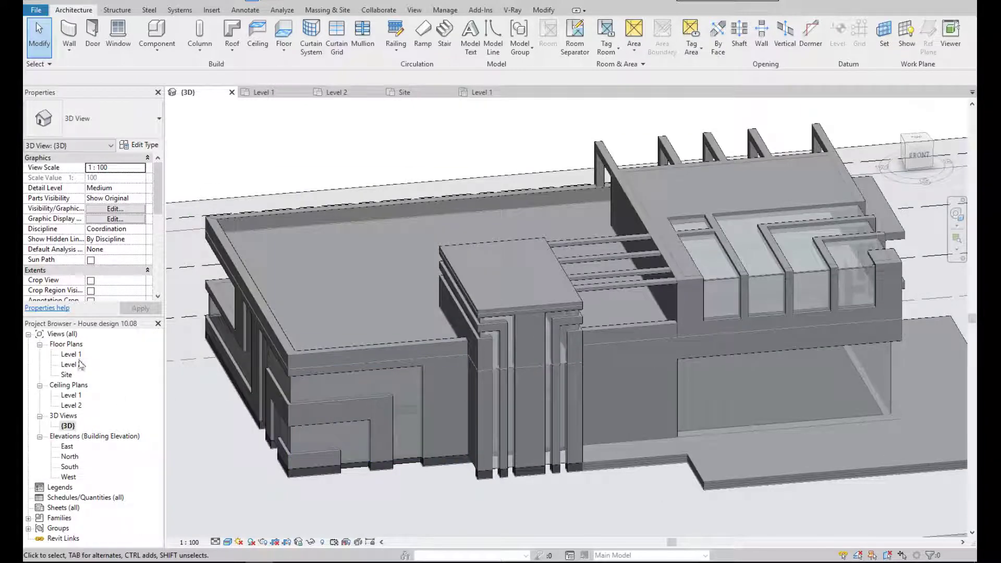
pyautogui.doubleClick(78, 356)
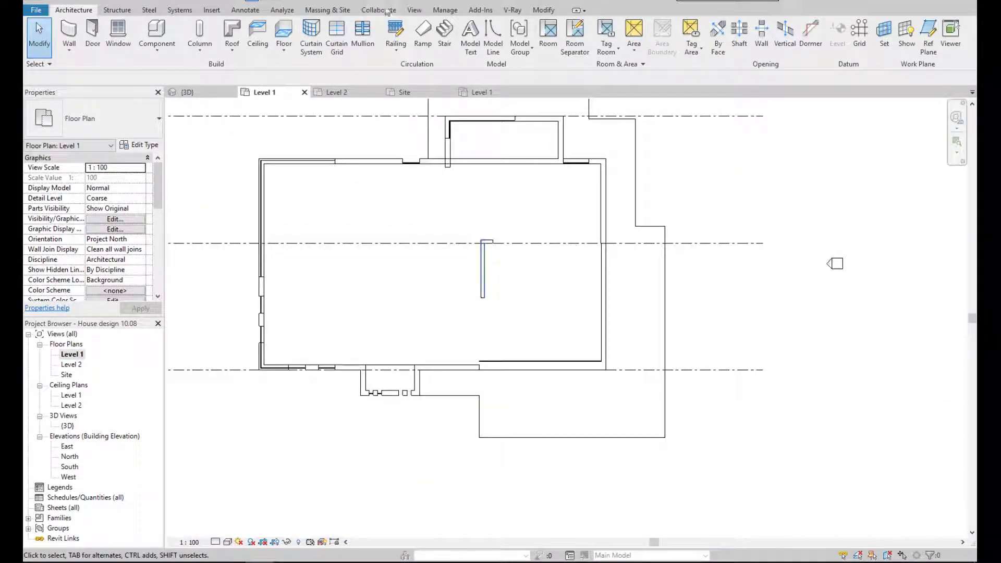
pyautogui.click(320, 10)
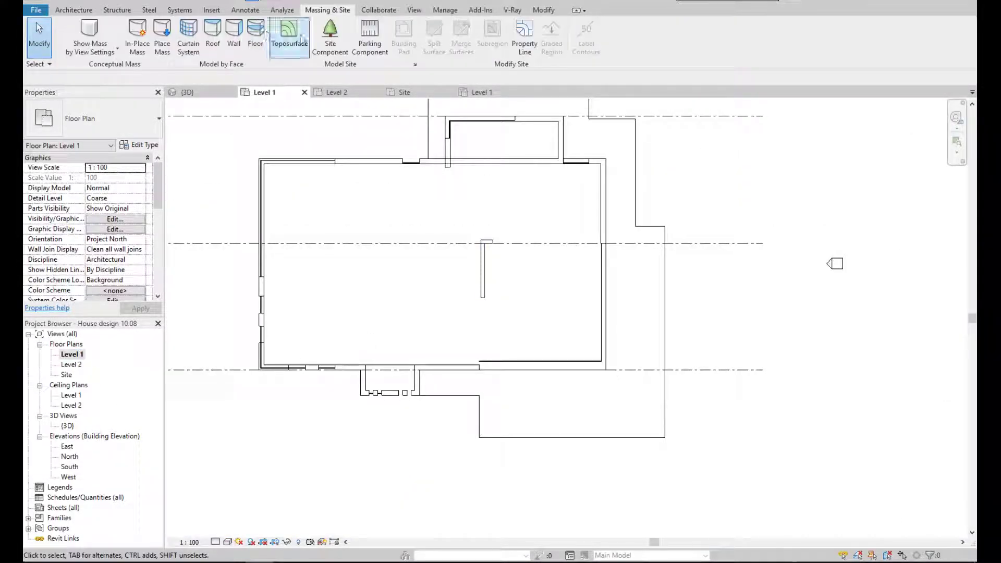
pyautogui.click(302, 39)
pyautogui.scroll(-3, 447, 402)
pyautogui.scroll(-2, 375, 337)
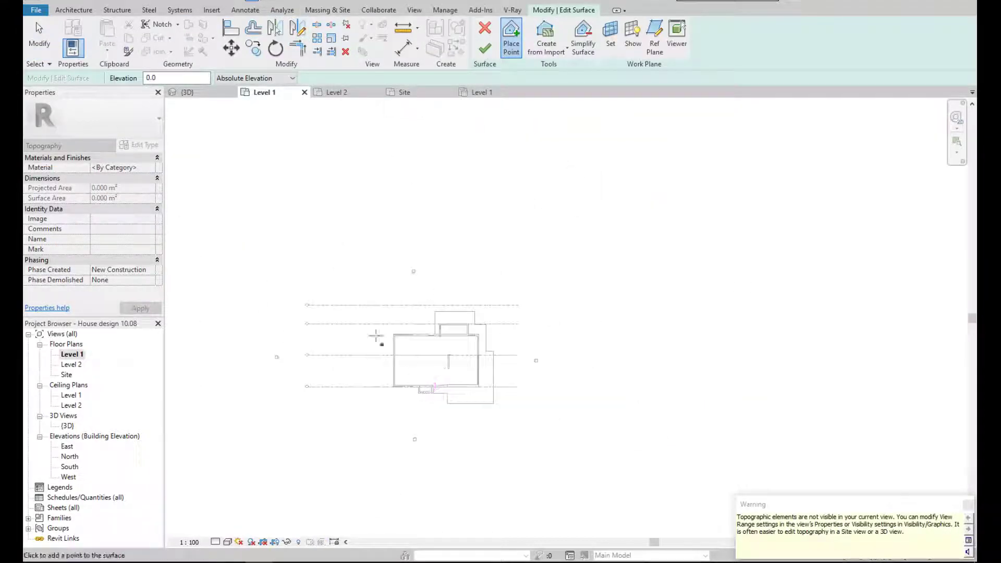
pyautogui.click(317, 284)
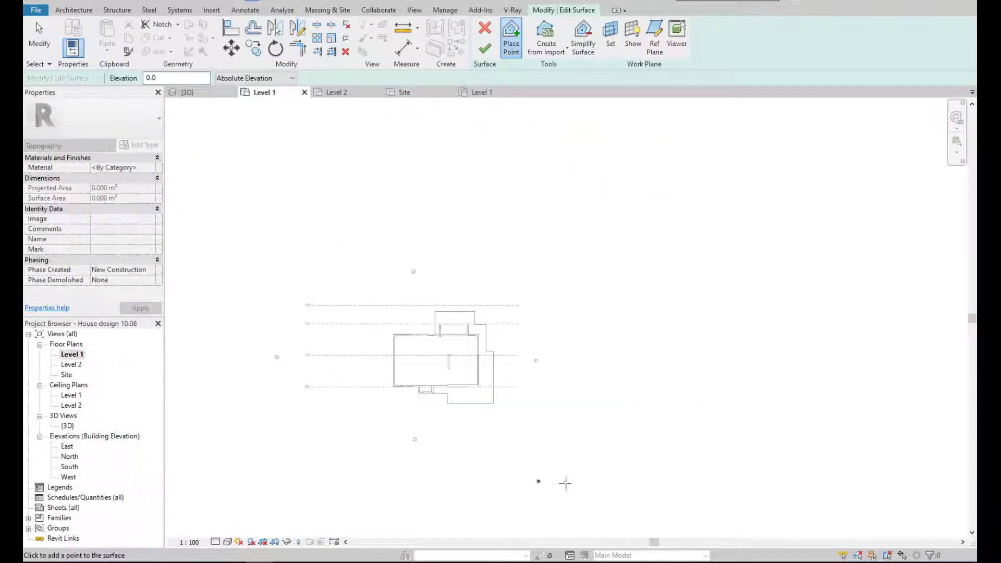
pyautogui.click(486, 50)
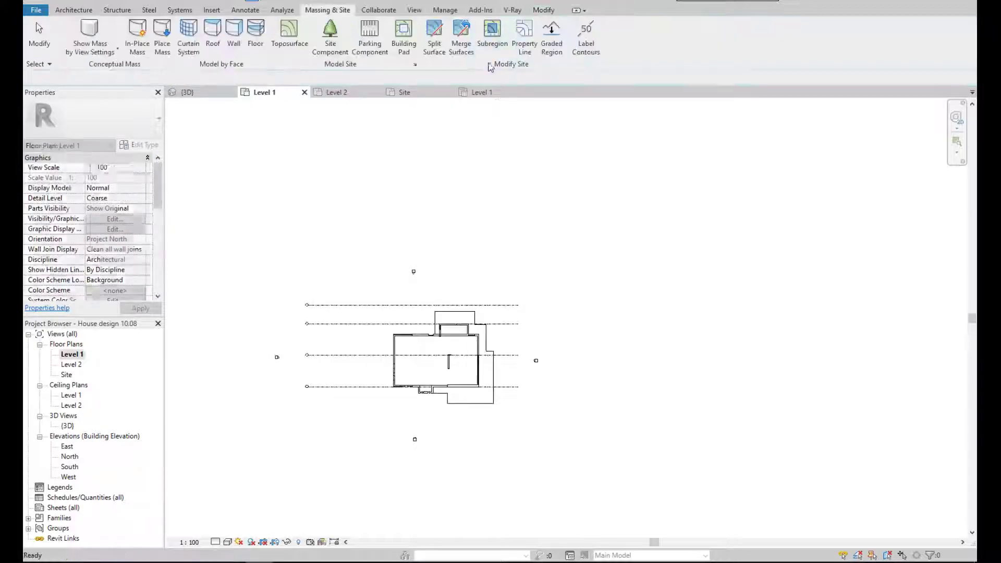
# Step: In 3D, assign the Grass material from AEC Materials > Misc to the toposurface
pyautogui.doubleClick(68, 426)
pyautogui.scroll(-4, 415, 366)
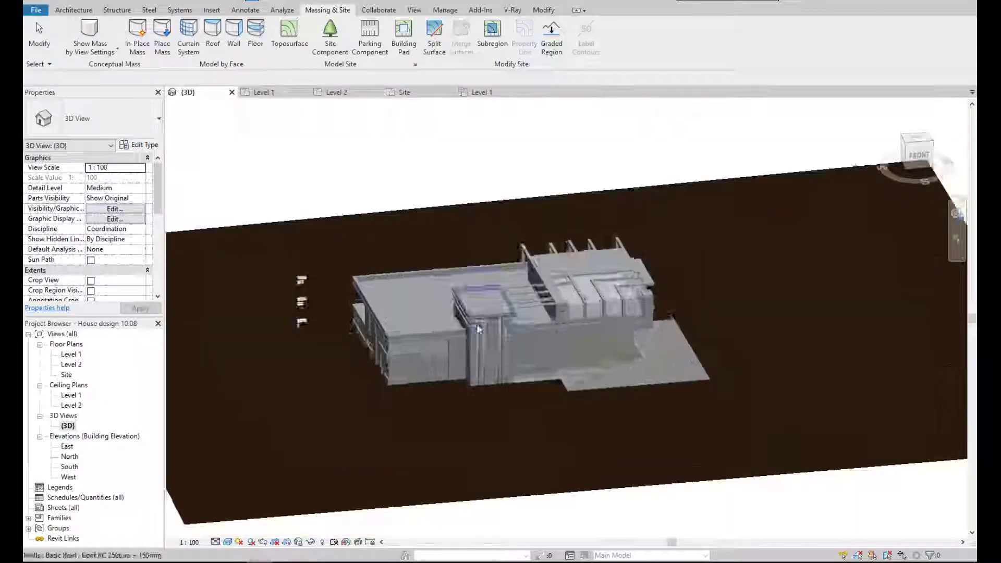
pyautogui.click(598, 465)
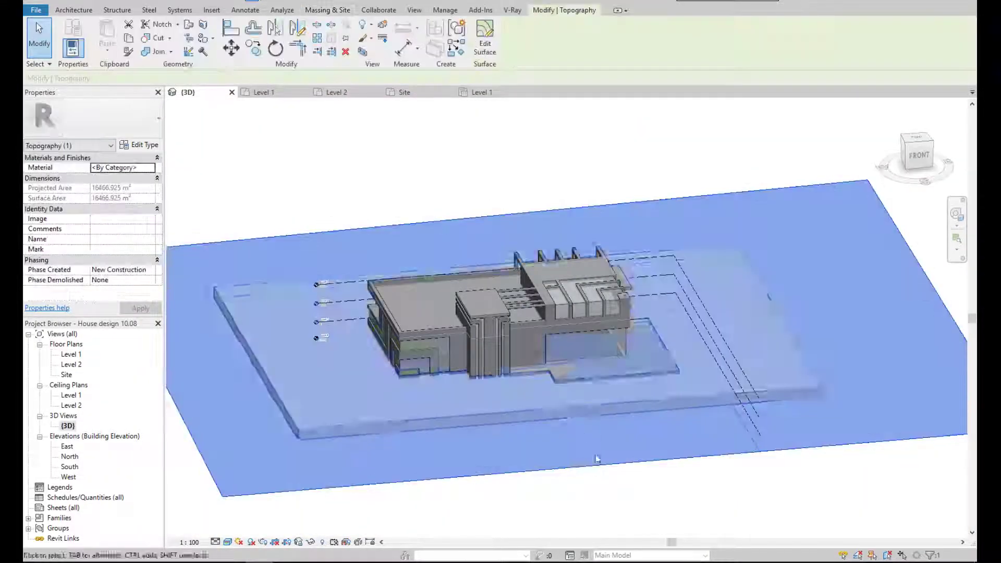
pyautogui.click(152, 168)
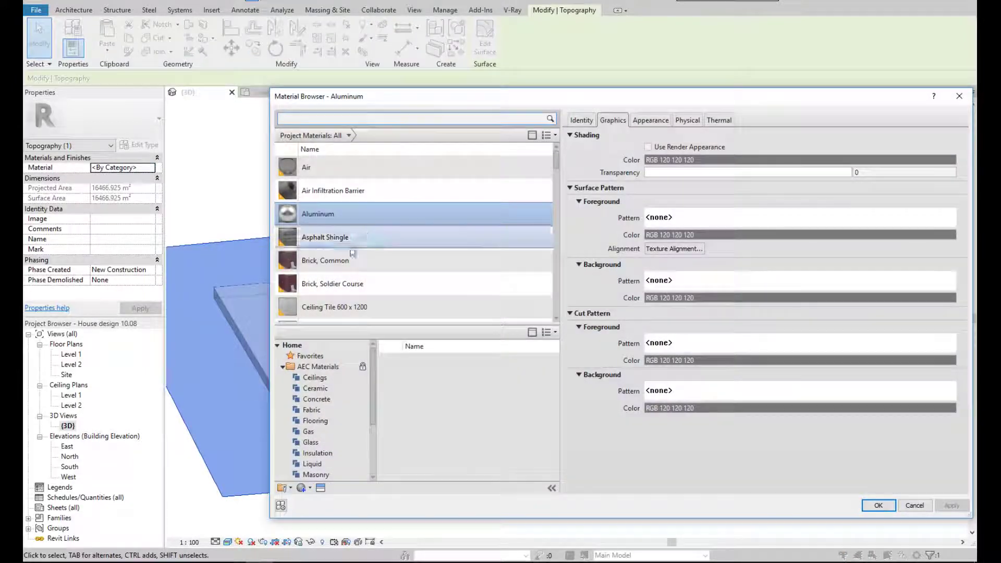
pyautogui.click(332, 409)
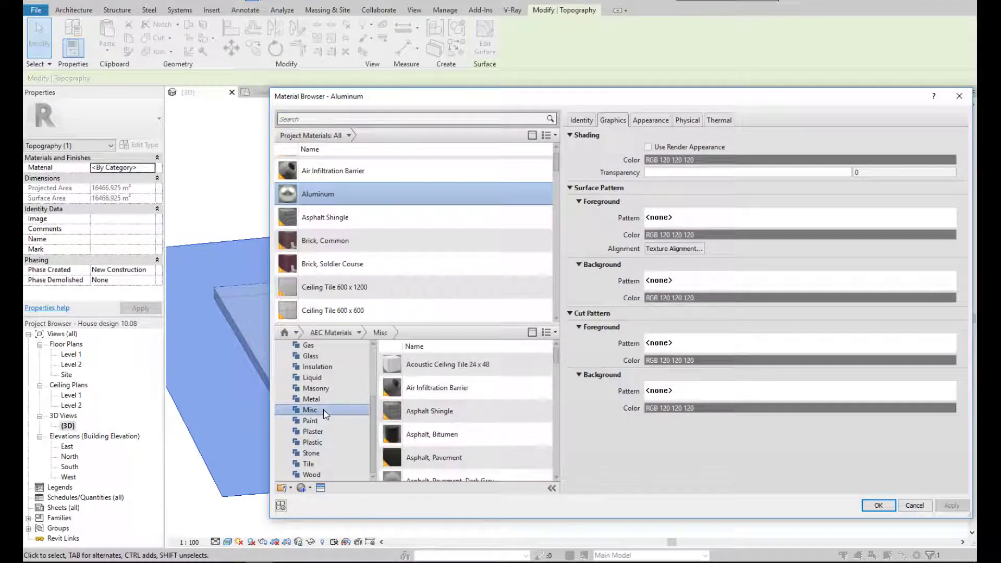
pyautogui.moveTo(557, 355); pyautogui.dragTo(556, 385)
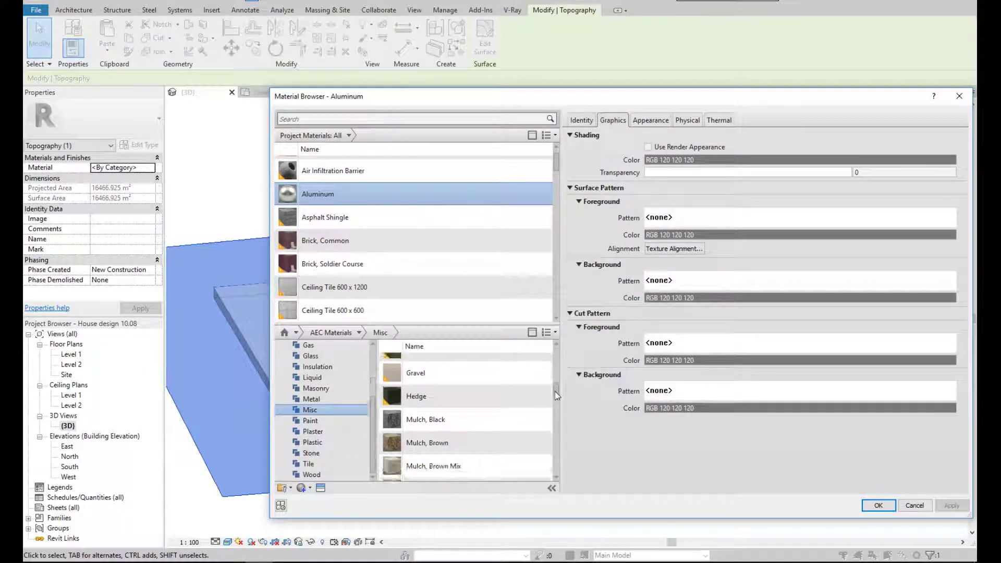
pyautogui.click(535, 413)
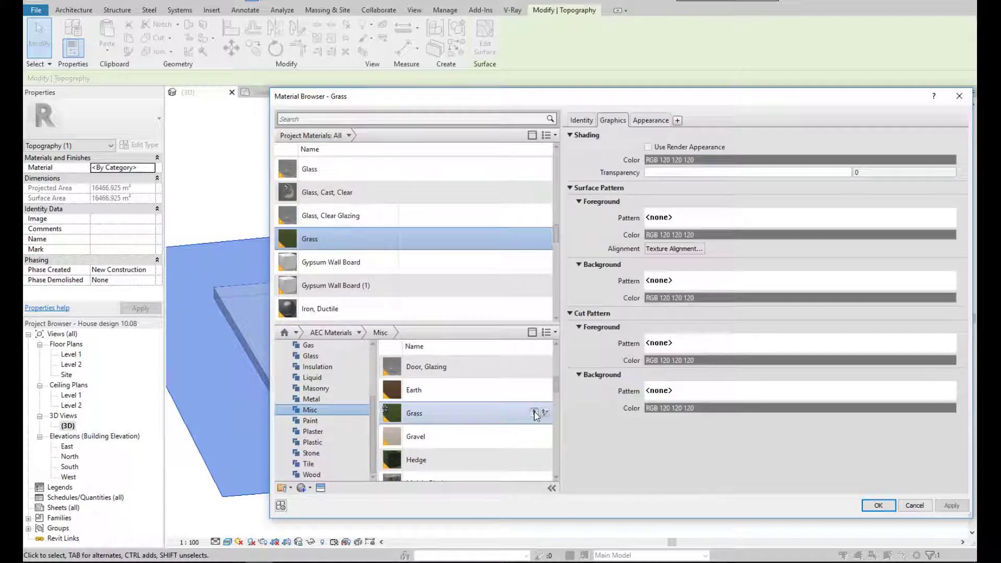
pyautogui.click(531, 413)
pyautogui.click(464, 296)
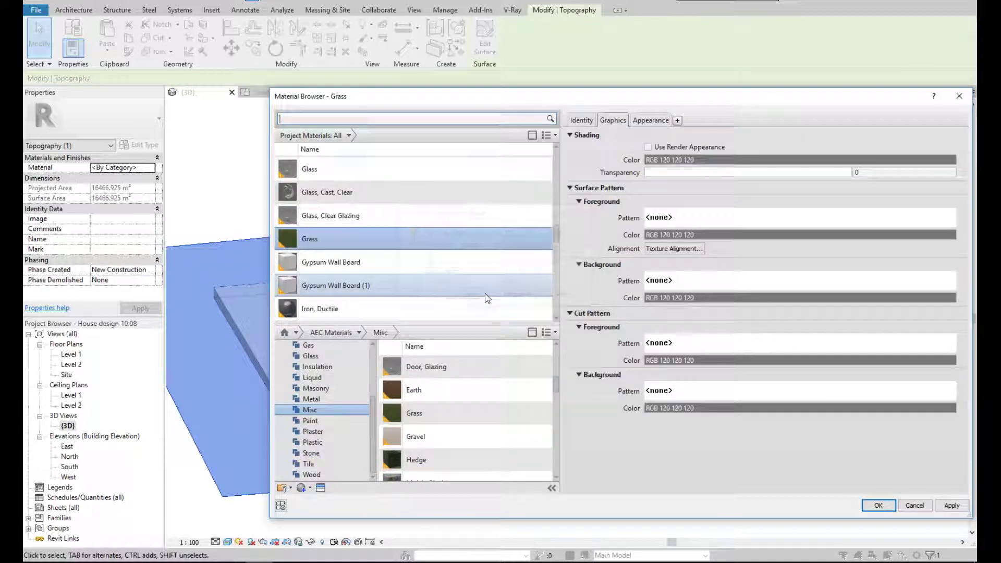
pyautogui.press('Return')
pyautogui.press('Escape')
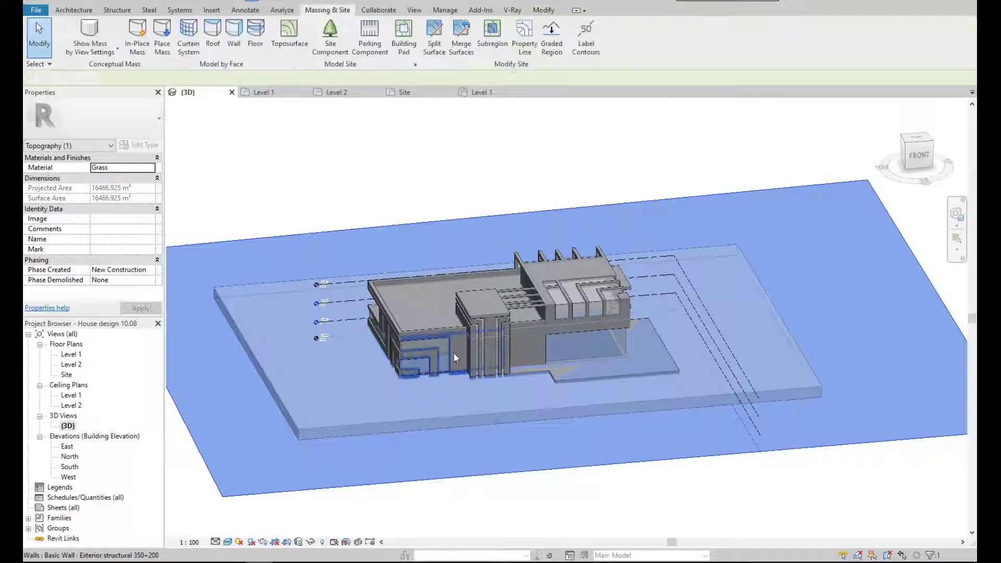
# Step: Edit the toposurface and set its four corner points to elevation -600 in Top view
pyautogui.scroll(3, 536, 409)
pyautogui.scroll(2, 538, 397)
pyautogui.click(919, 155)
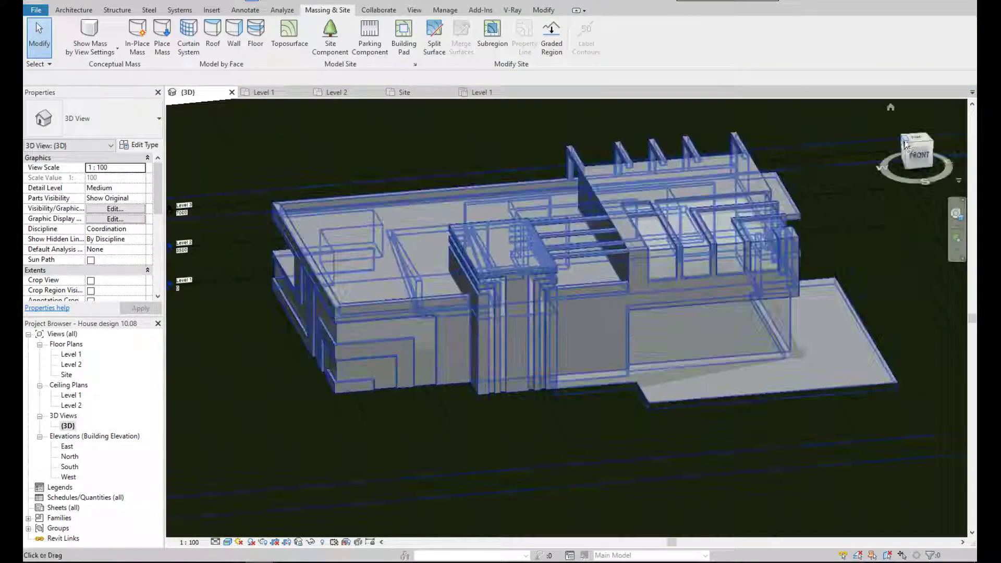
pyautogui.scroll(-3, 476, 330)
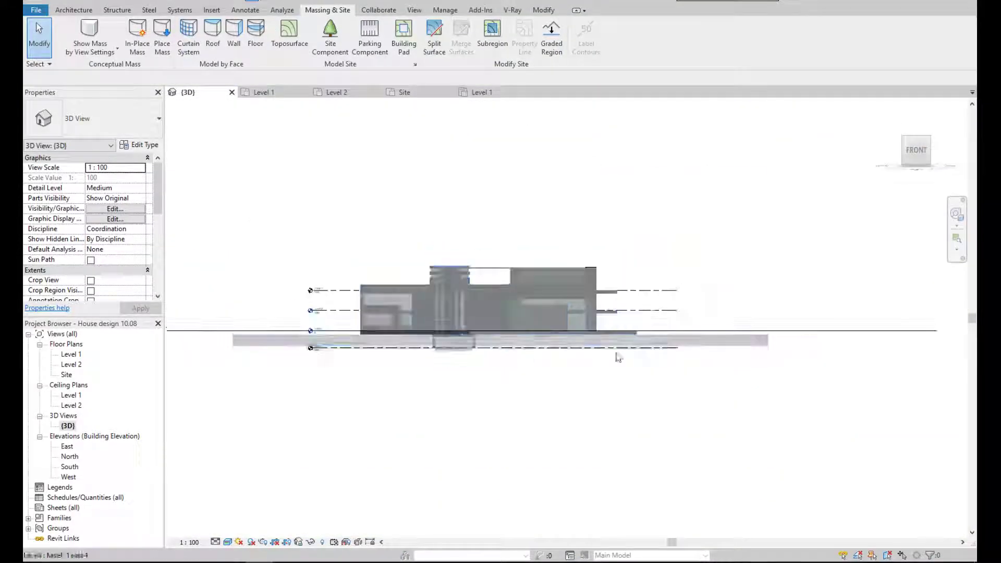
pyautogui.click(788, 332)
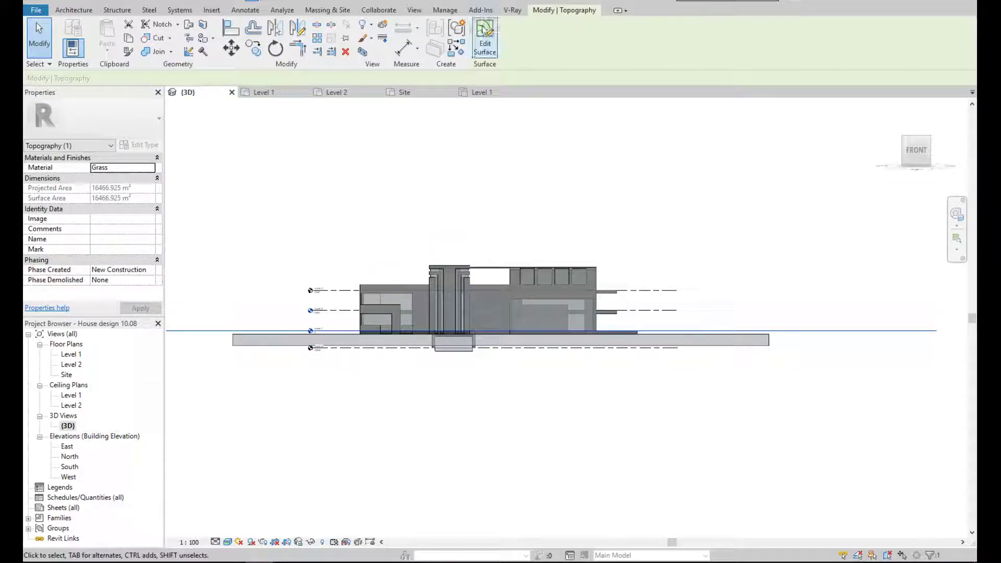
pyautogui.click(485, 37)
pyautogui.click(916, 129)
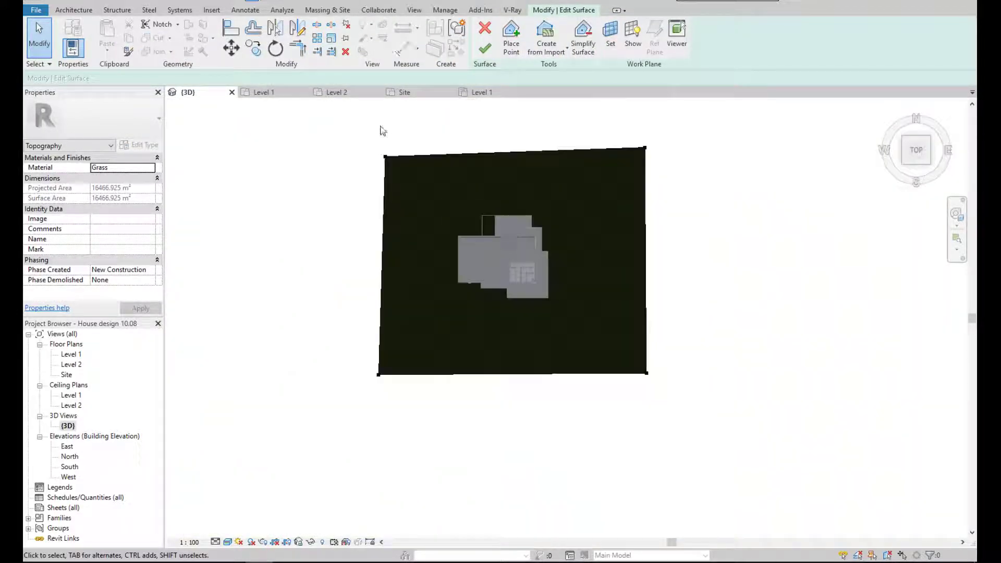
pyautogui.moveTo(335, 117); pyautogui.dragTo(804, 183)
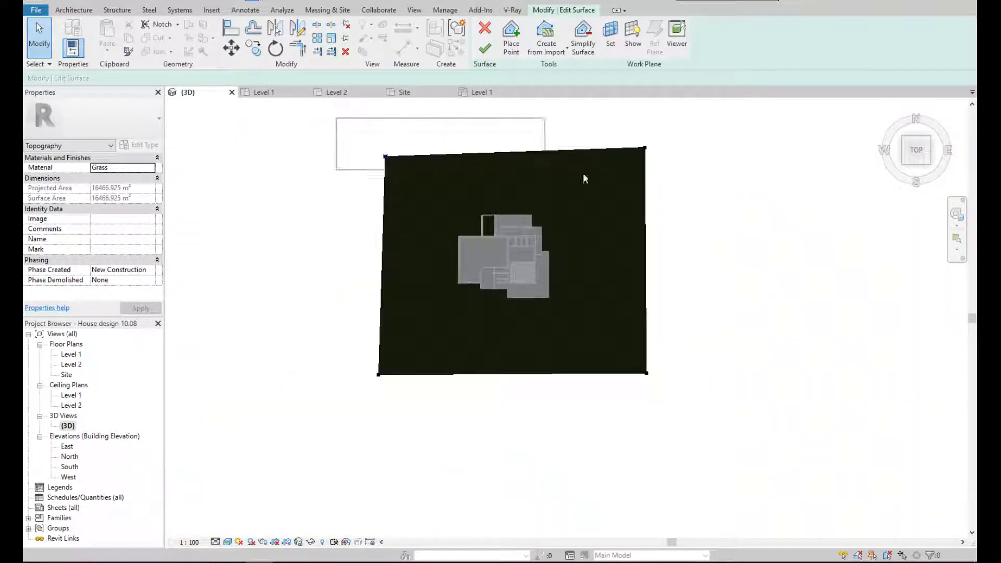
pyautogui.keyDown('ctrl'); pyautogui.moveTo(266, 354); pyautogui.dragTo(784, 439); pyautogui.keyUp('ctrl')
pyautogui.write('-600')
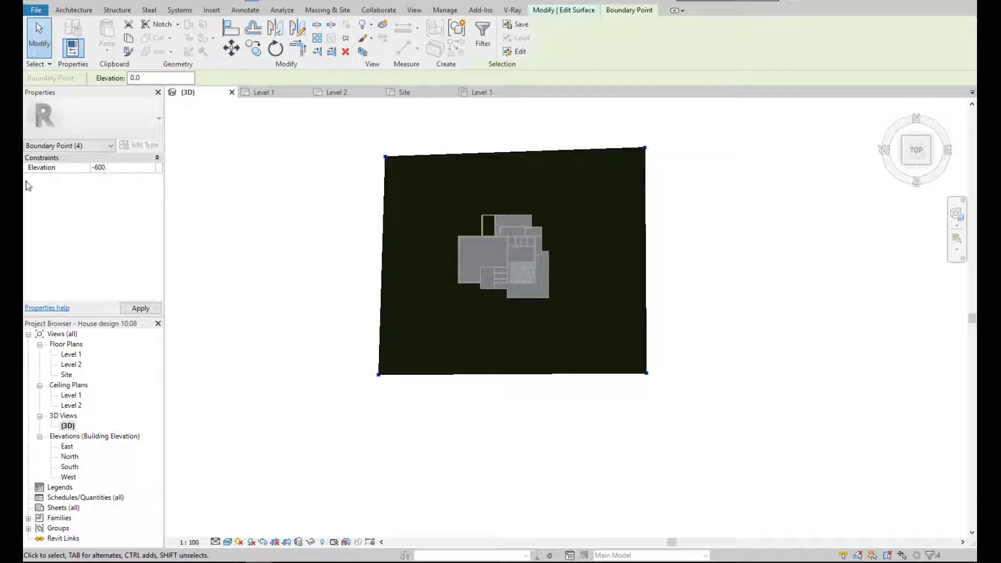
pyautogui.press('Return')
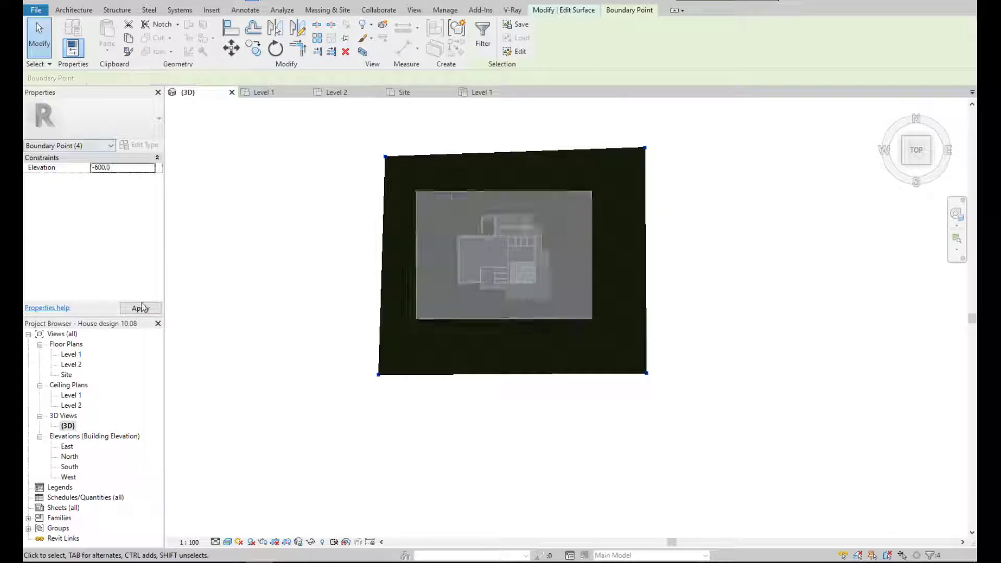
# Step: Orbit and zoom to an angled overview of the lowered grass site
pyautogui.scroll(3, 814, 151)
pyautogui.press('Escape')
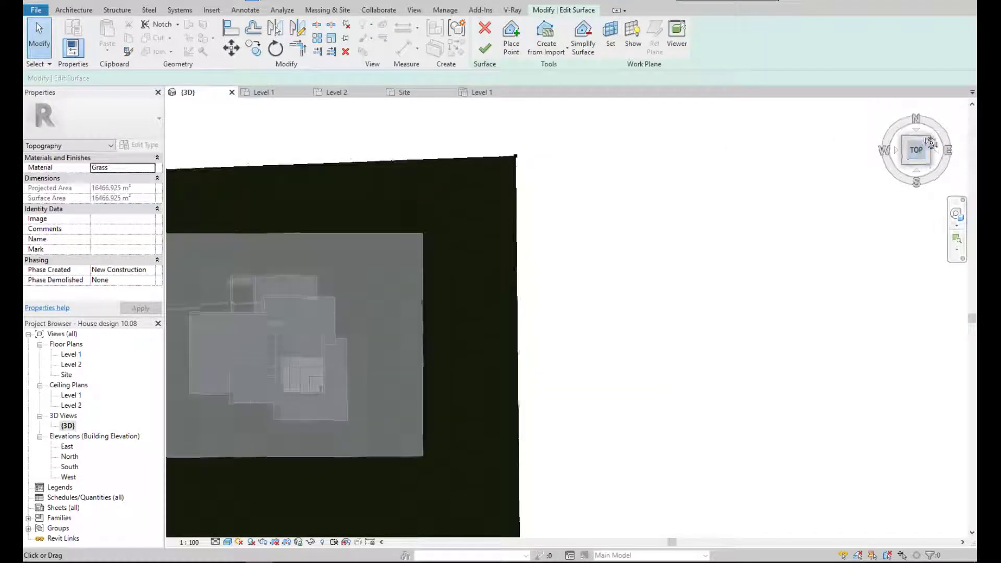
pyautogui.click(906, 165)
pyautogui.scroll(3, 372, 345)
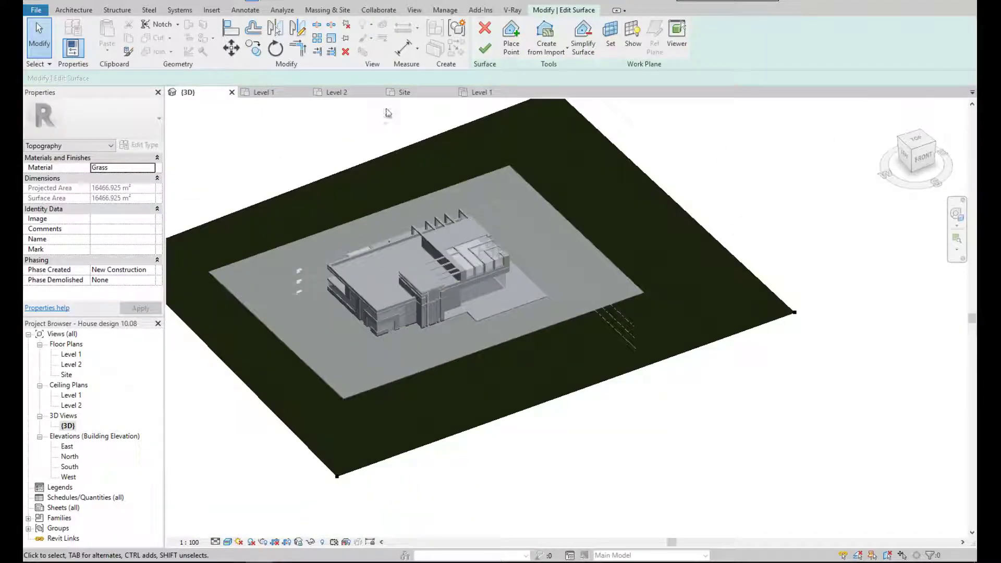
pyautogui.scroll(3, 349, 256)
pyautogui.scroll(2, 381, 247)
pyautogui.scroll(-2, 384, 244)
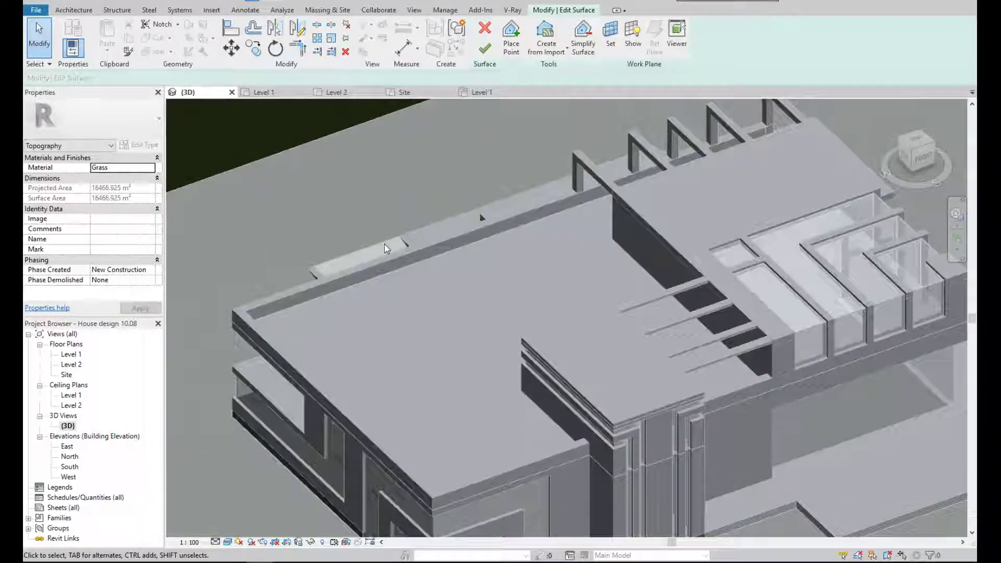
pyautogui.scroll(-3, 384, 244)
pyautogui.moveTo(384, 244)
pyautogui.keyDown('shift'); pyautogui.mouseDown(button='middle')
pyautogui.moveTo(443, 250)
pyautogui.moveTo(458, 386)
pyautogui.mouseUp(button='middle'); pyautogui.keyUp('shift')
pyautogui.scroll(4, 458, 389)
pyautogui.scroll(3, 458, 389)
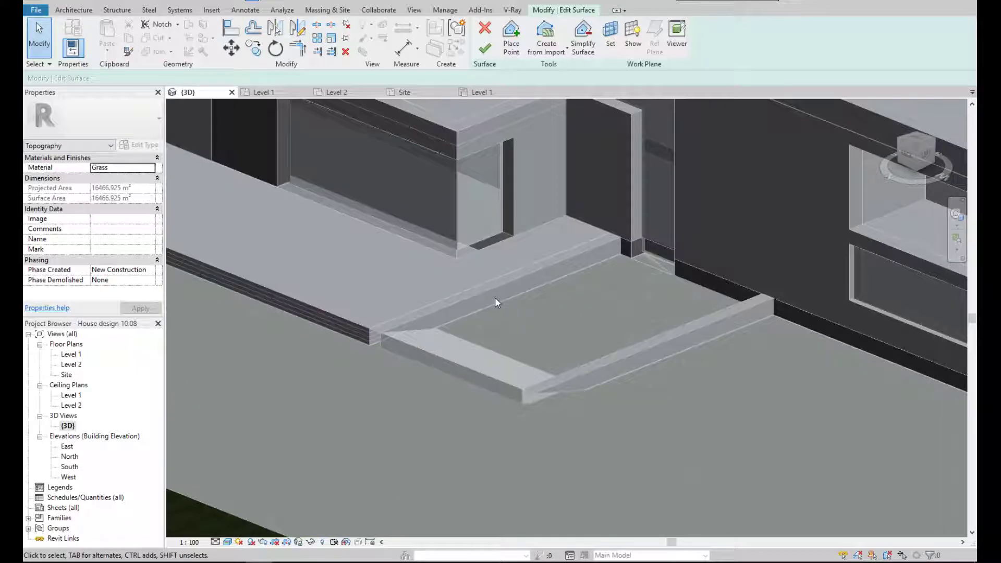
pyautogui.click(87, 12)
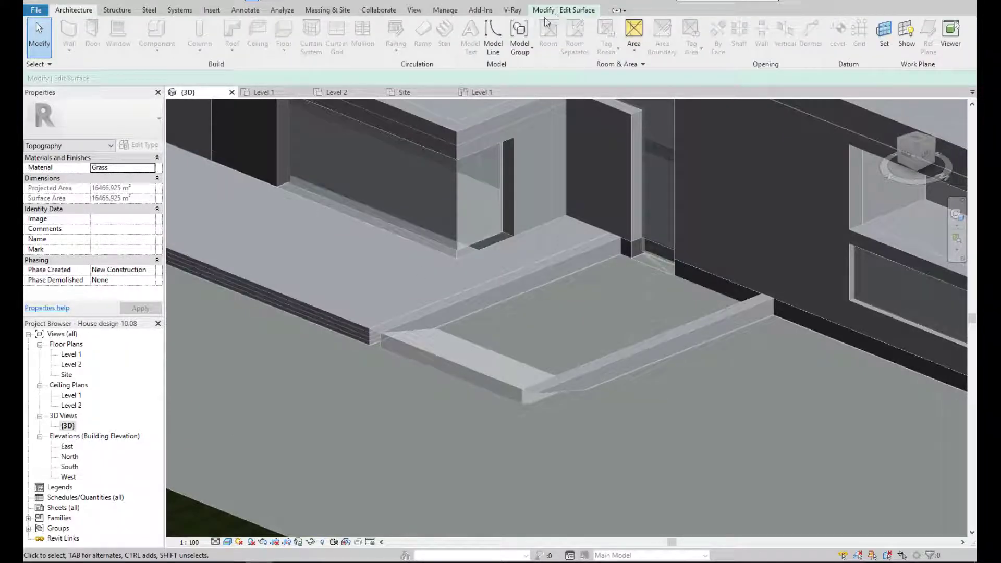
# Step: Finish the toposurface edit
pyautogui.click(548, 10)
pyautogui.click(557, 31)
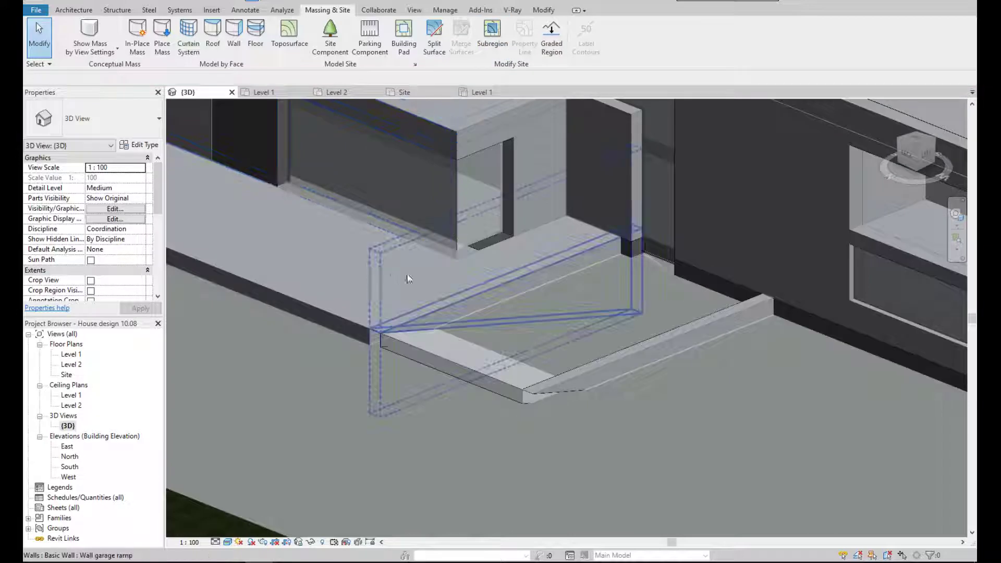
pyautogui.scroll(-5, 408, 279)
pyautogui.keyDown('shift'); pyautogui.moveTo(408, 279); pyautogui.dragTo(393, 268, button='middle'); pyautogui.keyUp('shift')
pyautogui.scroll(5, 411, 258)
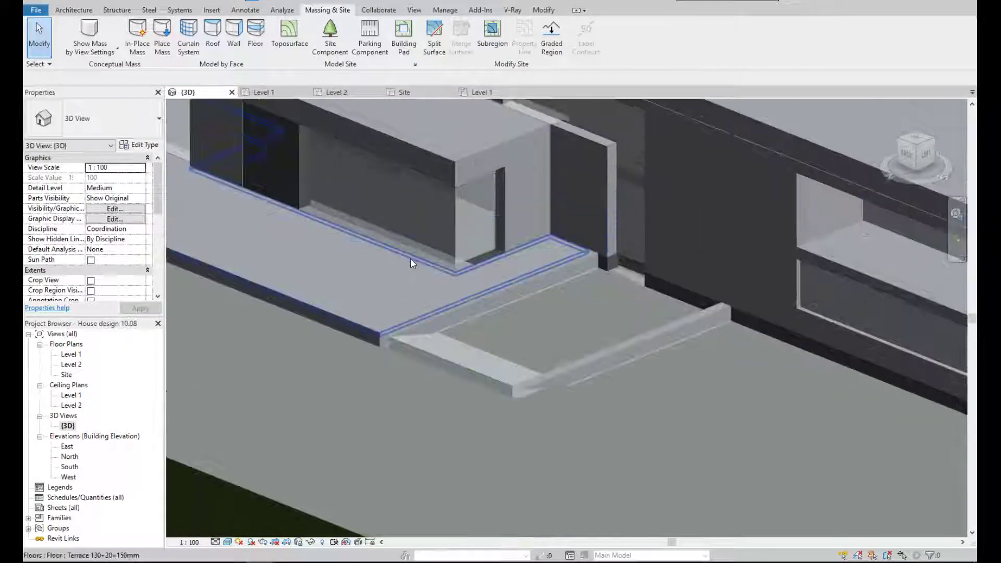
# Step: Create a Roof by Face of type Ramp garage on the sloped garage ramp face
pyautogui.click(72, 10)
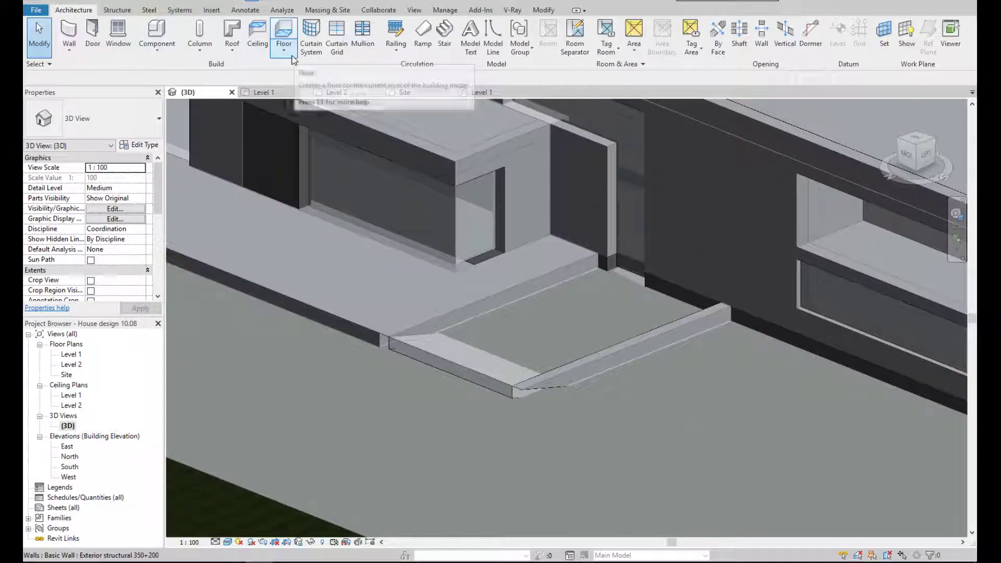
pyautogui.click(244, 56)
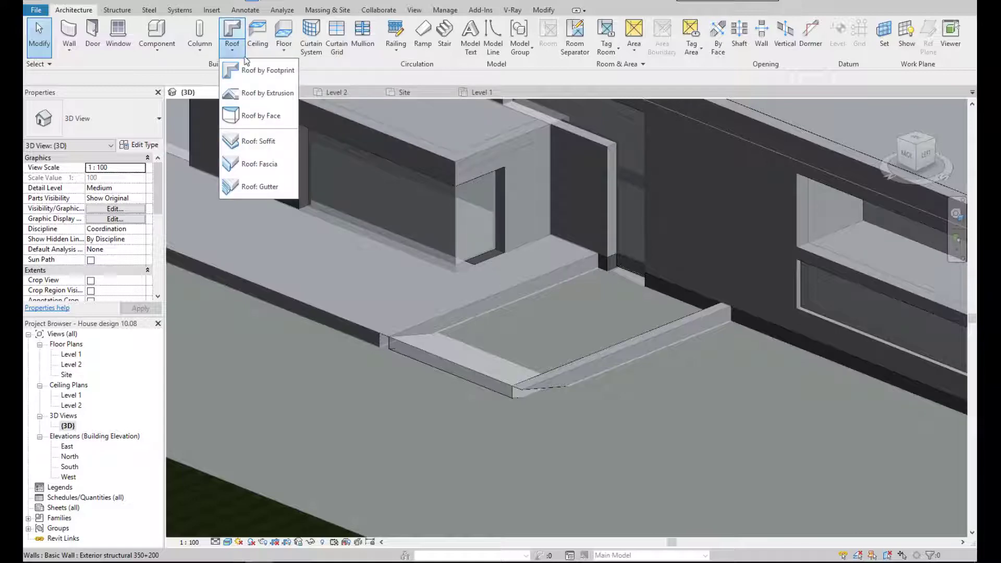
pyautogui.click(271, 113)
pyautogui.click(149, 126)
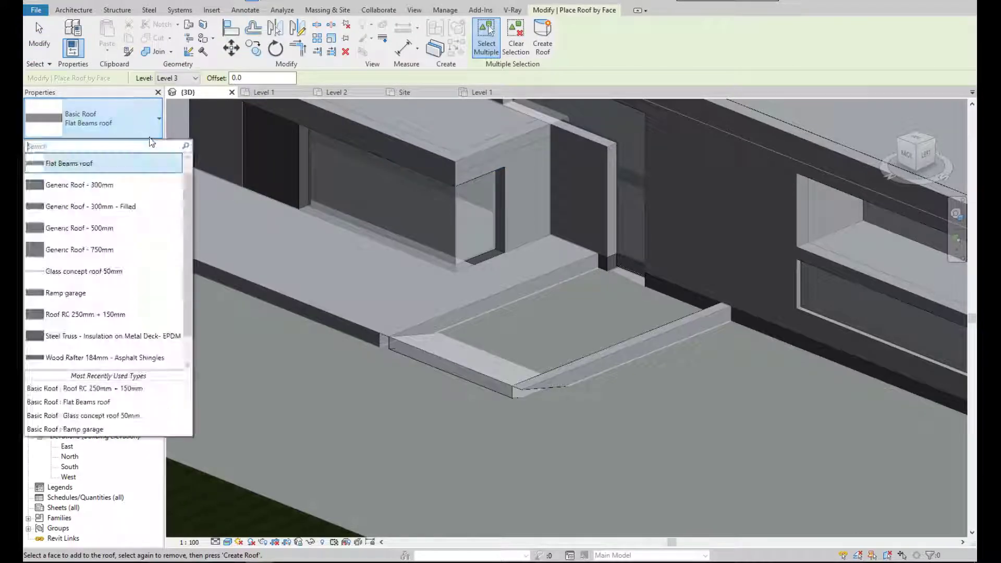
pyautogui.click(78, 291)
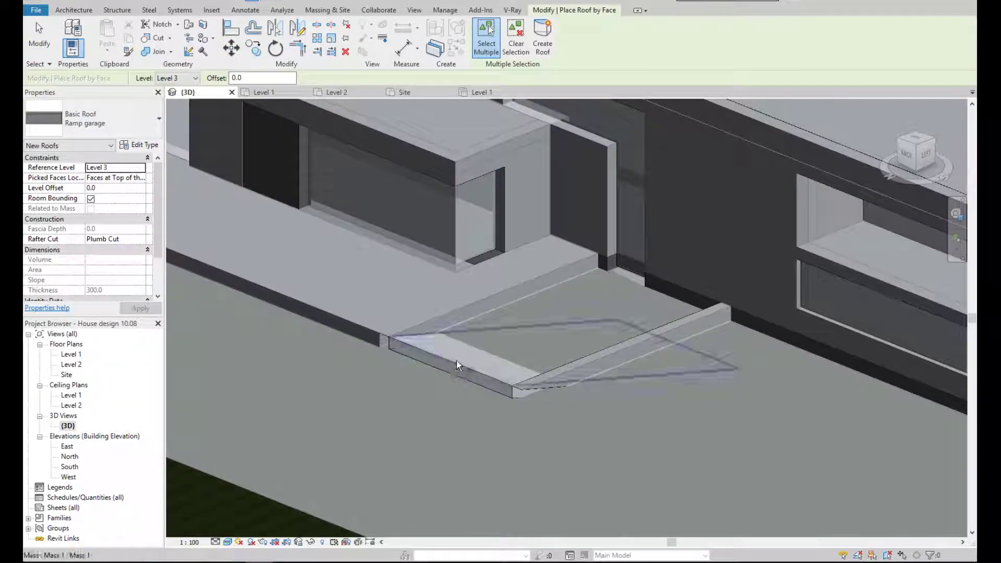
pyautogui.click(456, 359)
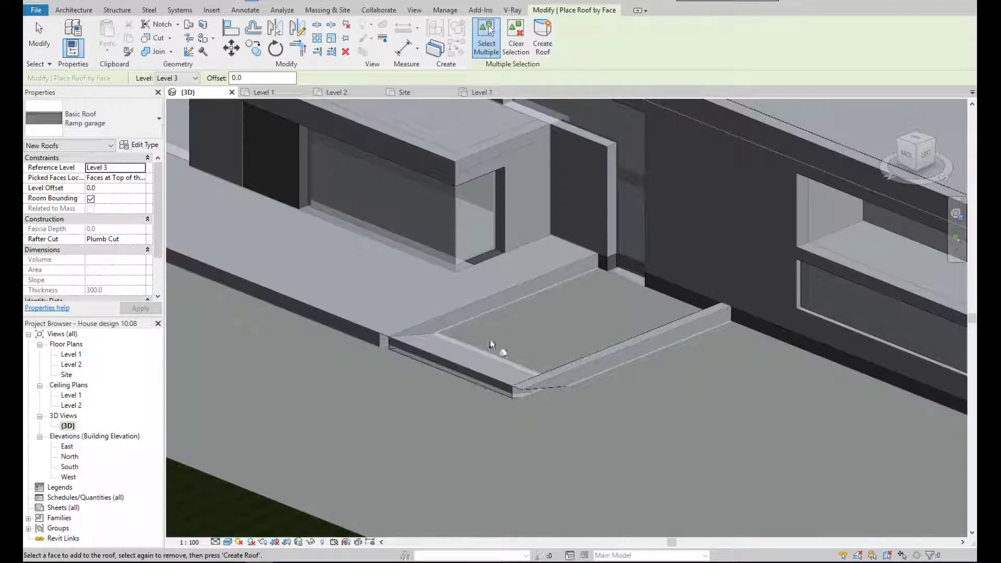
pyautogui.scroll(-2, 475, 350)
pyautogui.scroll(-2, 476, 351)
pyautogui.scroll(2, 751, 340)
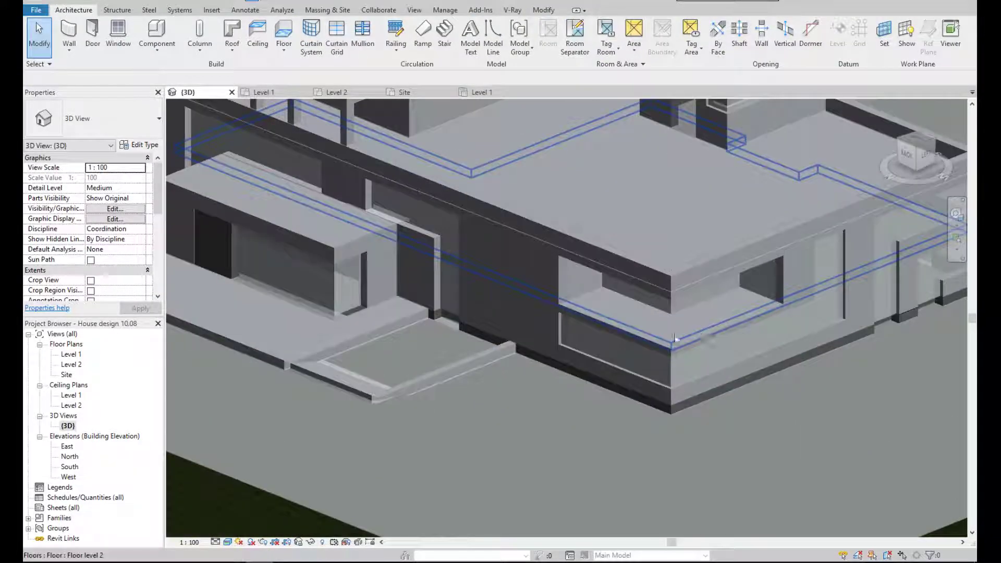
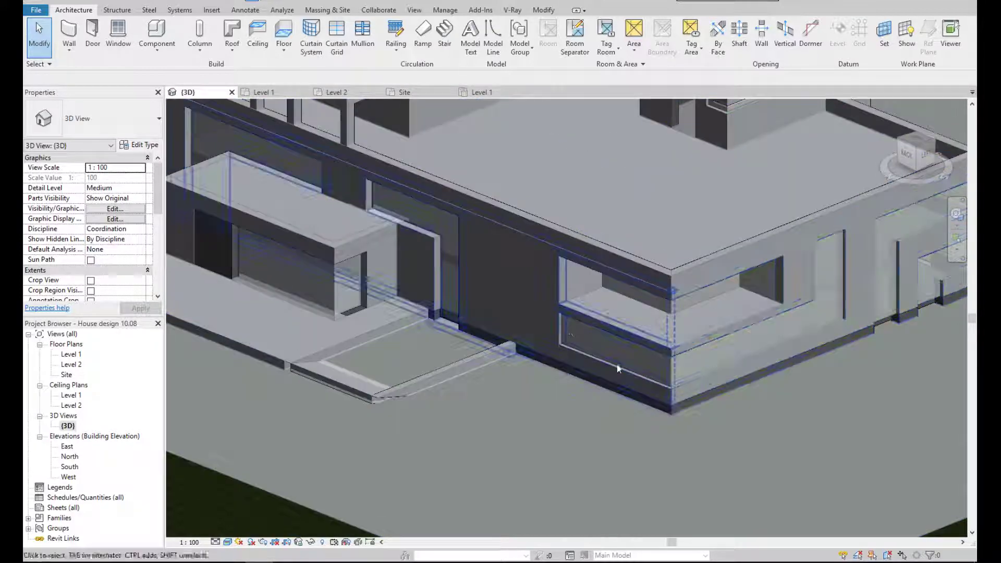
# Step: Orbit and zoom around the house to inspect its roof
pyautogui.scroll(-5, 611, 319)
pyautogui.scroll(3, 614, 316)
pyautogui.scroll(2, 634, 332)
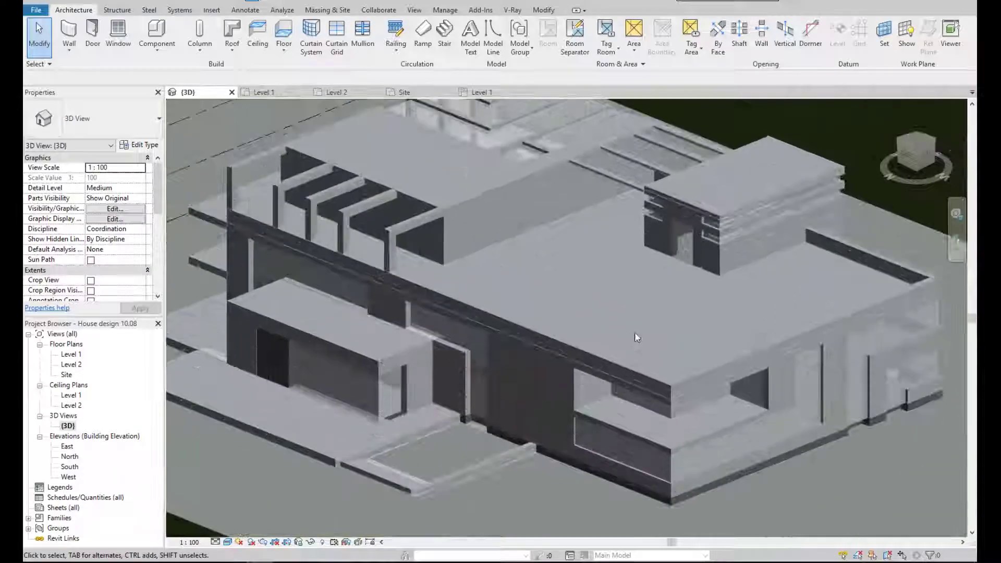
pyautogui.scroll(-2, 634, 332)
pyautogui.keyDown('shift'); pyautogui.moveTo(634, 331); pyautogui.dragTo(730, 368, button='middle'); pyautogui.keyUp('shift')
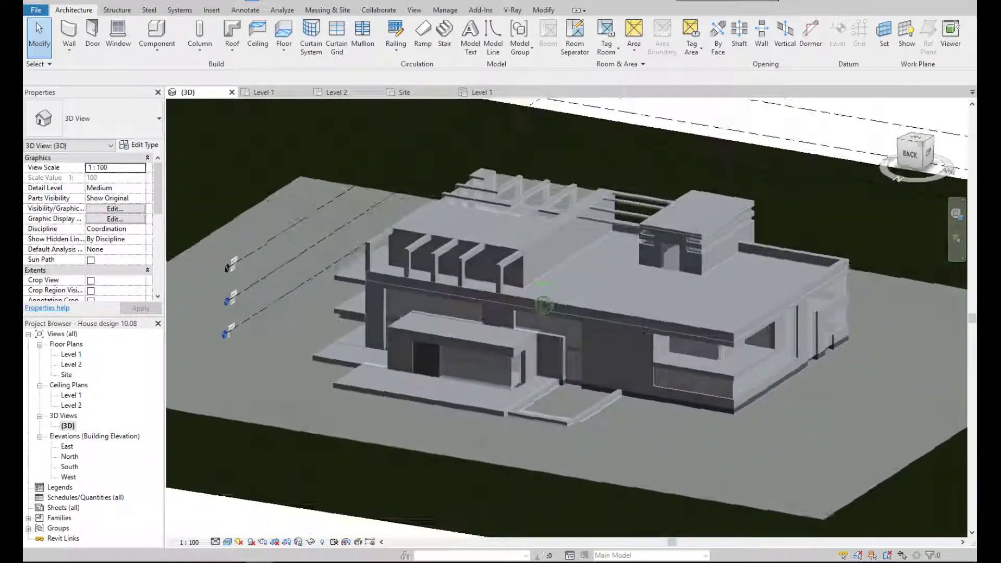
pyautogui.scroll(5, 735, 370)
pyautogui.scroll(-5, 734, 370)
pyautogui.scroll(2, 660, 354)
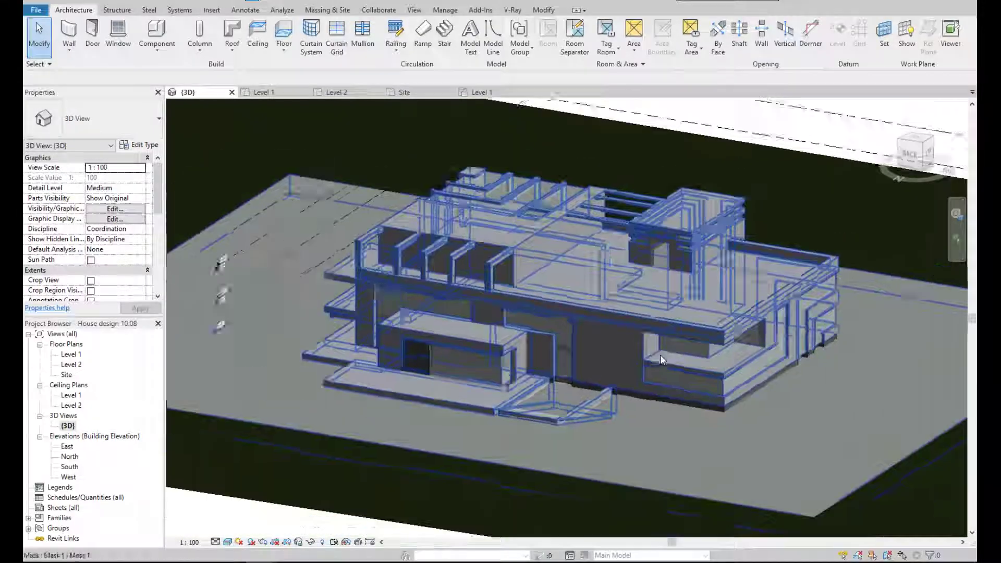
pyautogui.scroll(2, 702, 365)
pyautogui.scroll(-3, 665, 398)
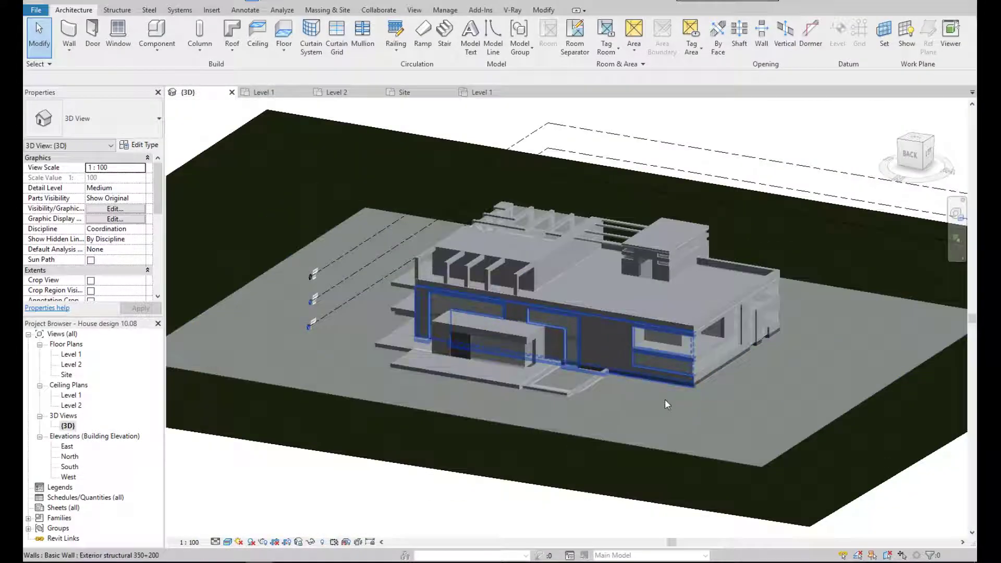
# Step: From the top view, shift the house-and-ground mass to the right of the site
pyautogui.click(653, 449)
pyautogui.click(193, 110)
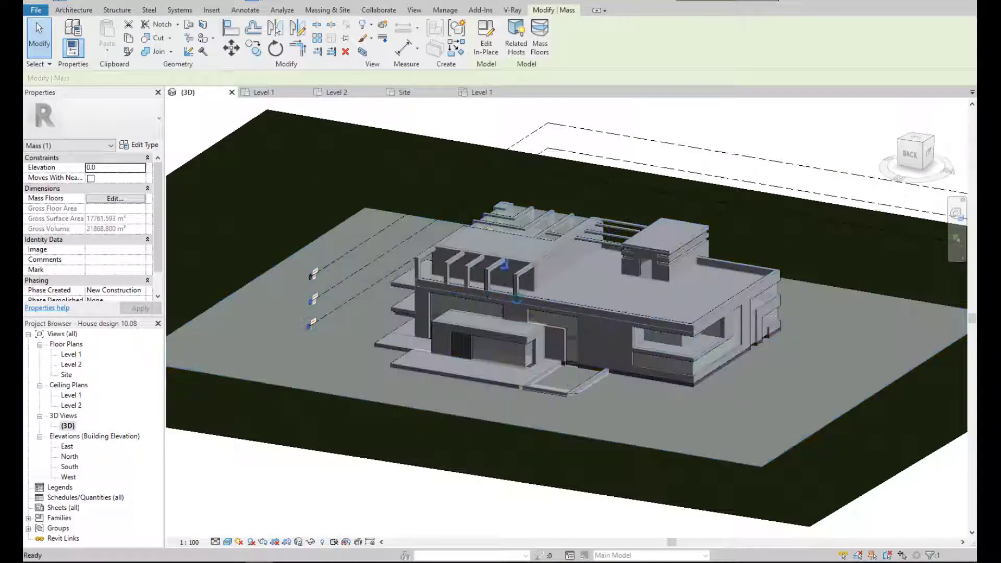
pyautogui.moveTo(496, 308)
pyautogui.keyDown('shift'); pyautogui.mouseDown(button='middle')
pyautogui.moveTo(501, 418)
pyautogui.moveTo(789, 336)
pyautogui.mouseUp(button='middle'); pyautogui.keyUp('shift')
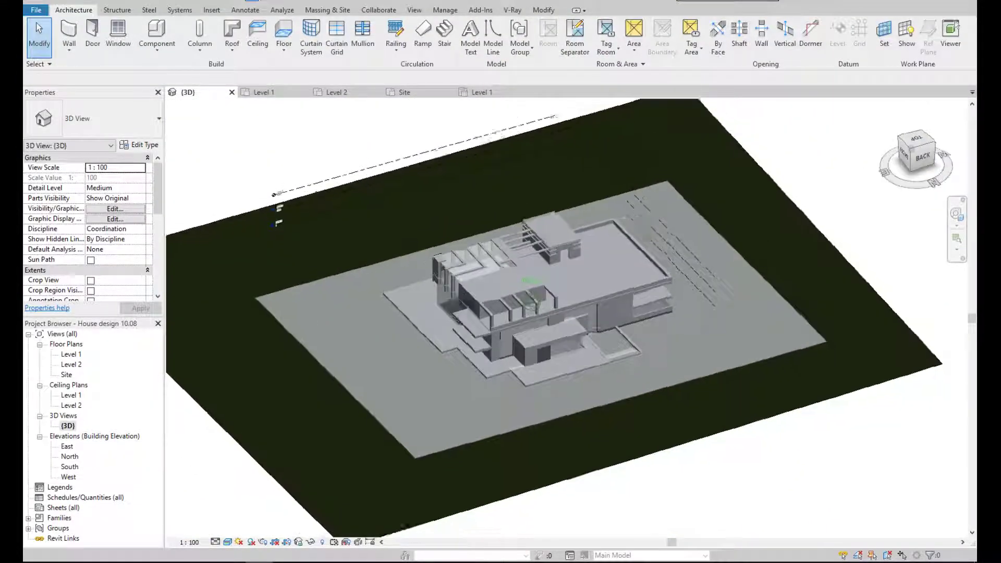
pyautogui.click(787, 343)
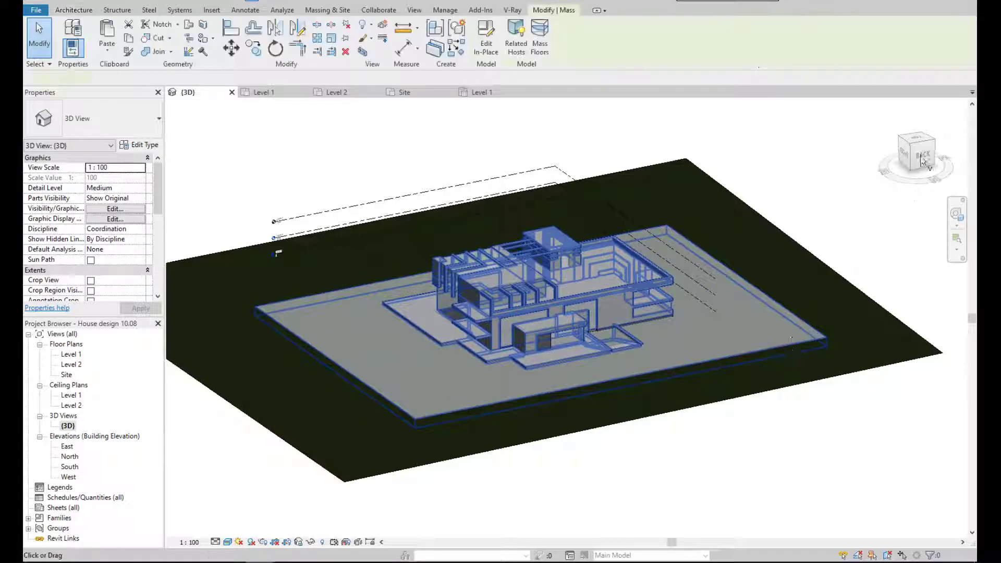
pyautogui.keyDown('shift'); pyautogui.moveTo(787, 343); pyautogui.dragTo(878, 177, button='middle'); pyautogui.keyUp('shift')
pyautogui.click(917, 146)
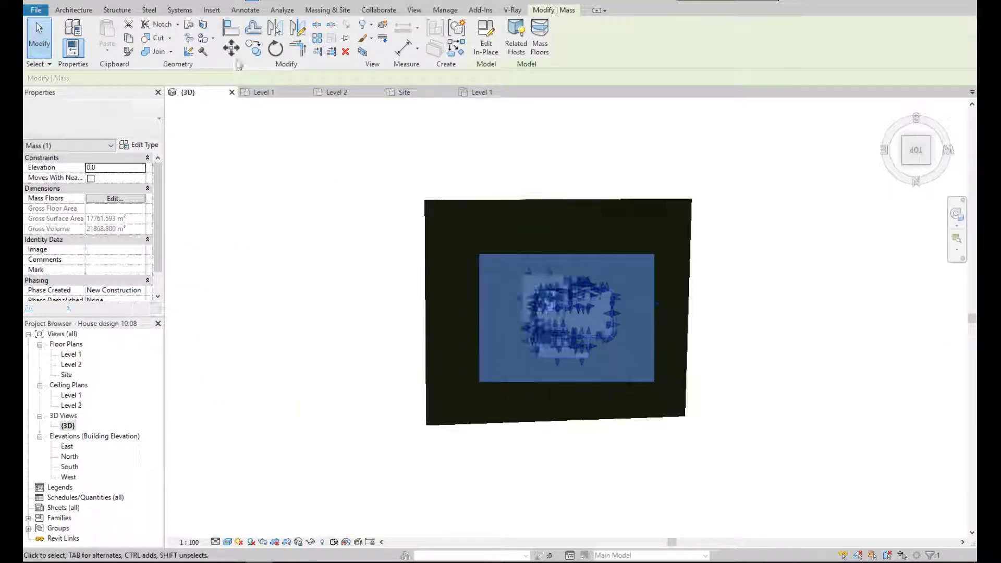
pyautogui.moveTo(453, 342); pyautogui.dragTo(857, 331)
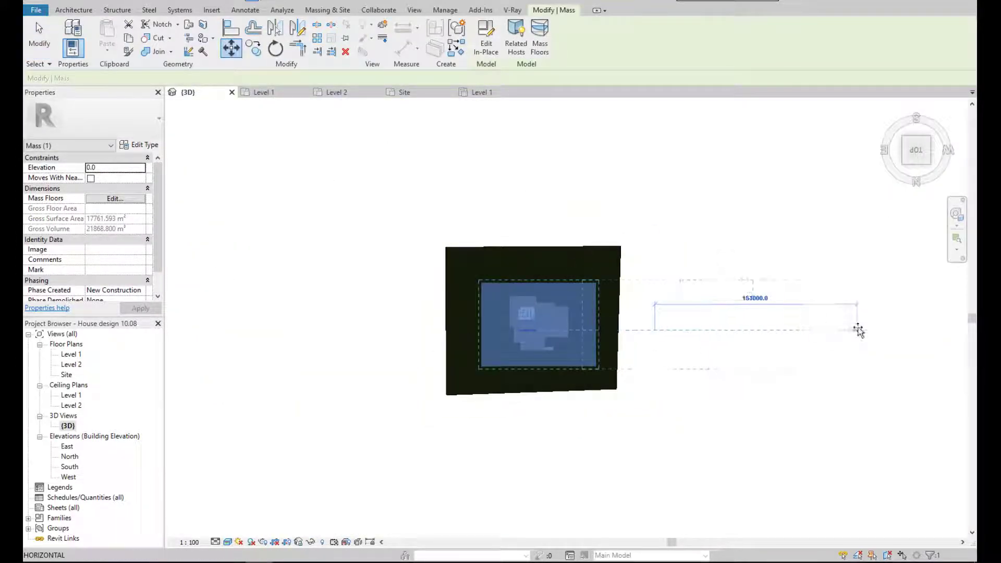
pyautogui.press('Escape')
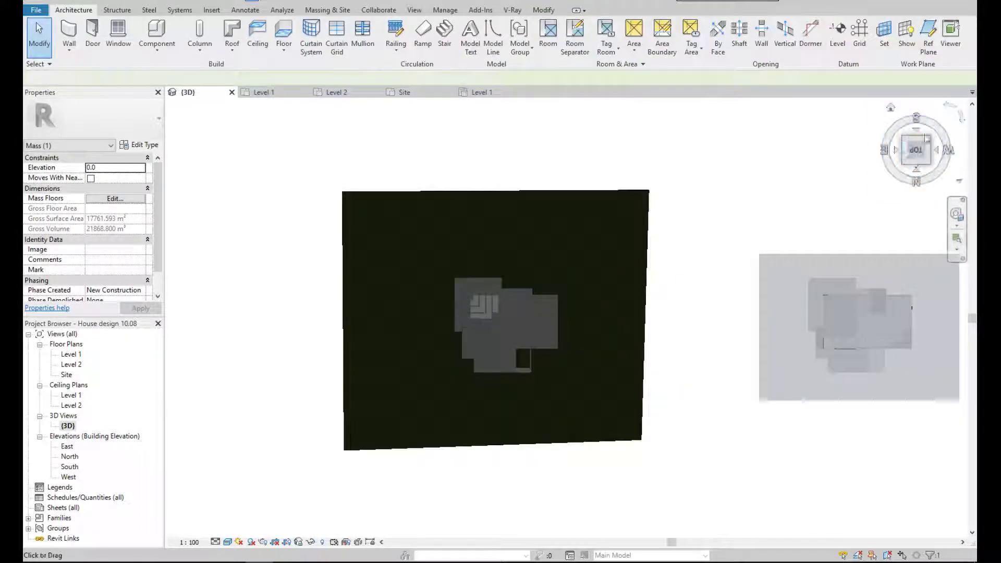
# Step: Return to an angled house view and select the grass topography surface
pyautogui.keyDown('shift'); pyautogui.moveTo(584, 327); pyautogui.dragTo(902, 159, button='middle'); pyautogui.keyUp('shift')
pyautogui.scroll(5, 477, 353)
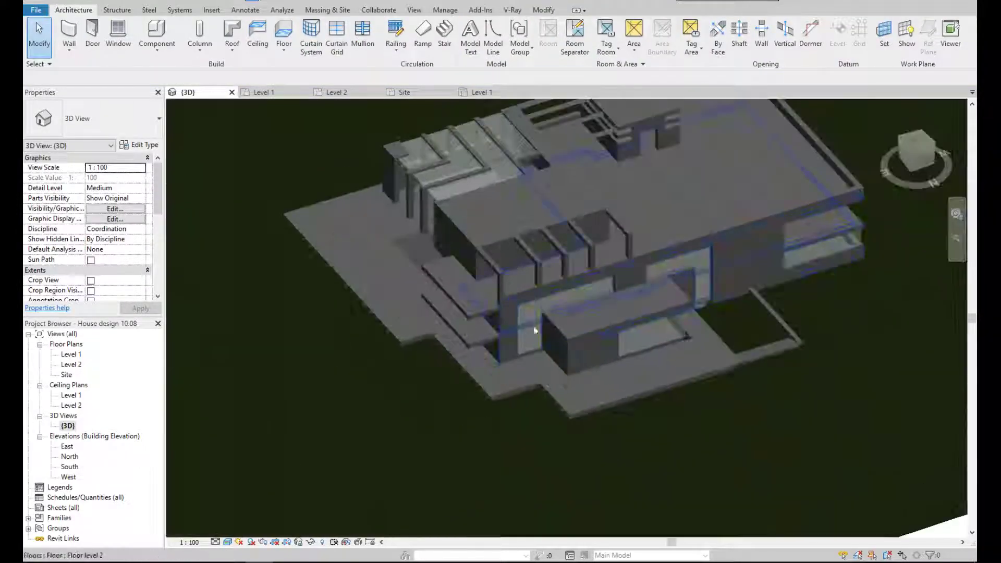
pyautogui.scroll(2, 546, 322)
pyautogui.scroll(-5, 520, 328)
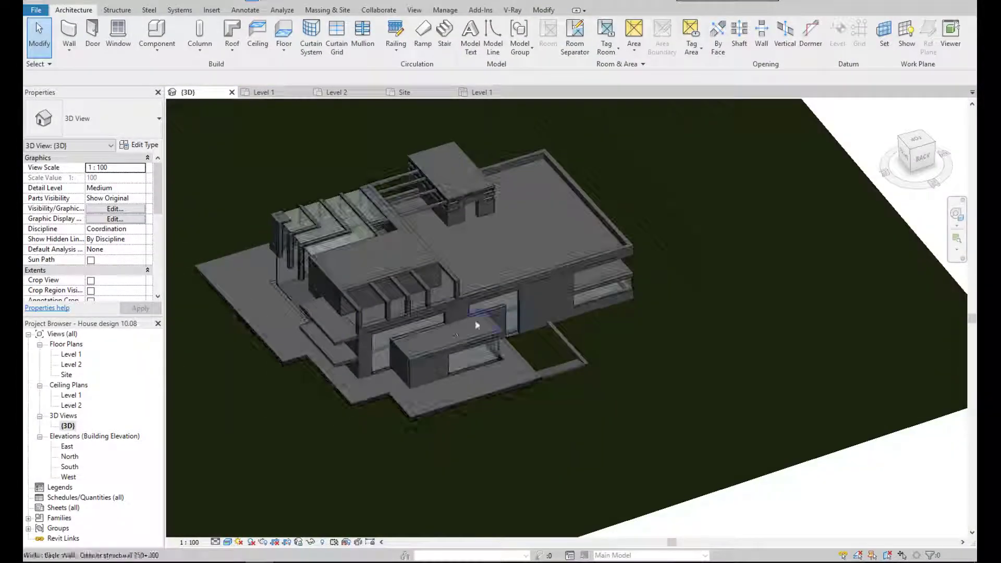
pyautogui.scroll(4, 469, 334)
pyautogui.keyDown('shift'); pyautogui.moveTo(462, 347); pyautogui.dragTo(613, 359, button='middle'); pyautogui.keyUp('shift')
pyautogui.scroll(-3, 612, 359)
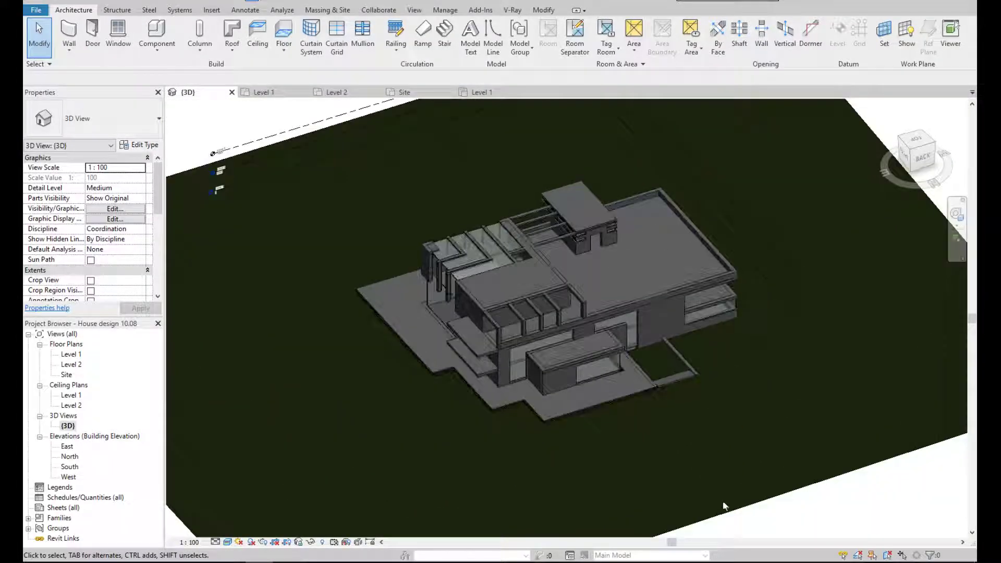
pyautogui.click(675, 377)
pyautogui.scroll(-1, 564, 312)
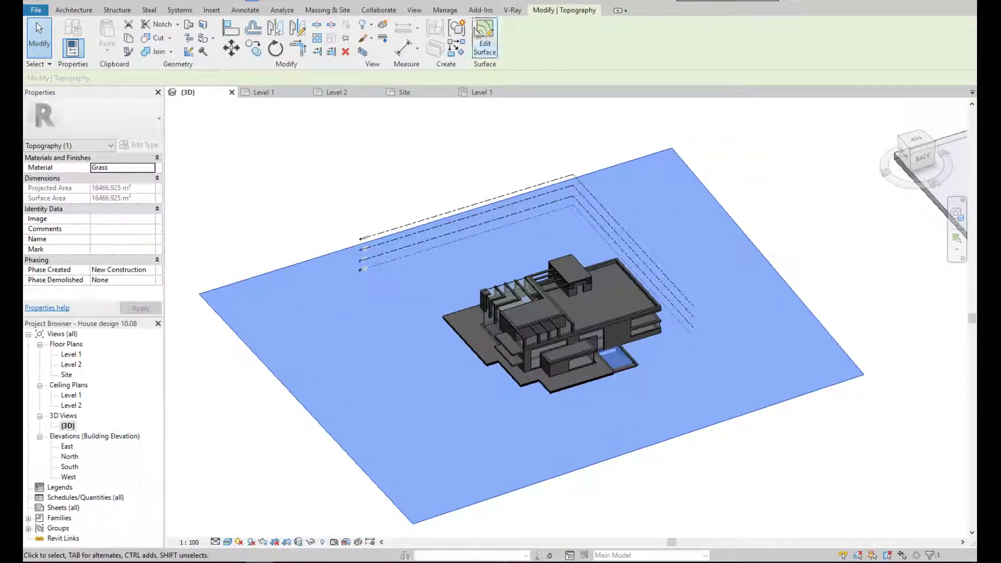
# Step: Try starting a Building Pad from Massing & Site in 3D and dismiss the work plane warning
pyautogui.click(93, 11)
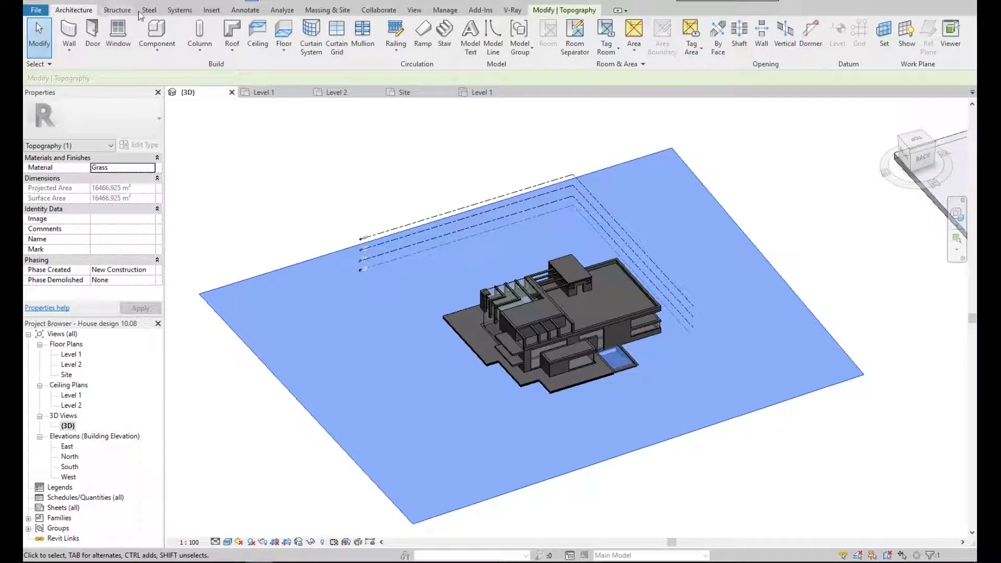
pyautogui.click(554, 10)
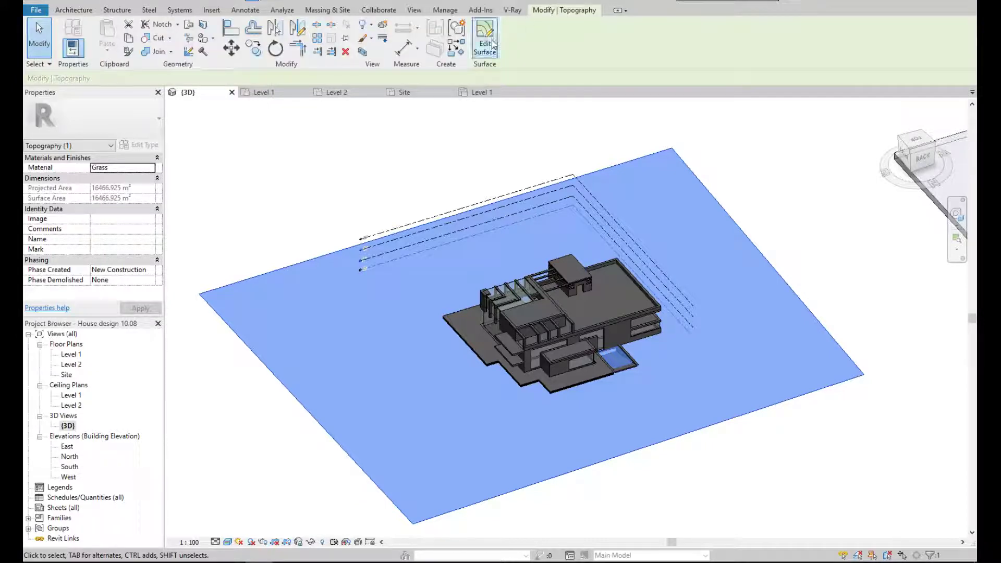
pyautogui.press('Escape')
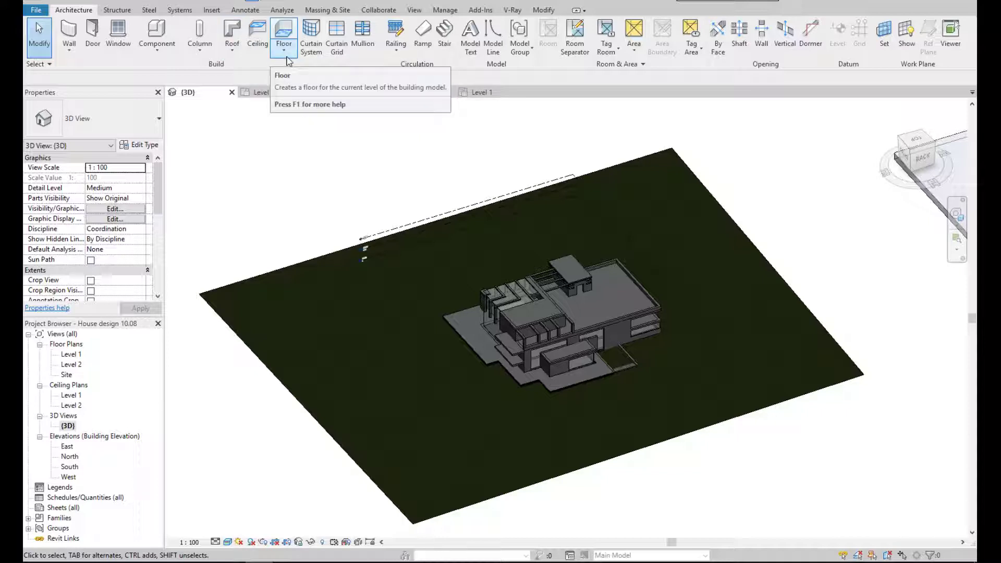
pyautogui.click(118, 10)
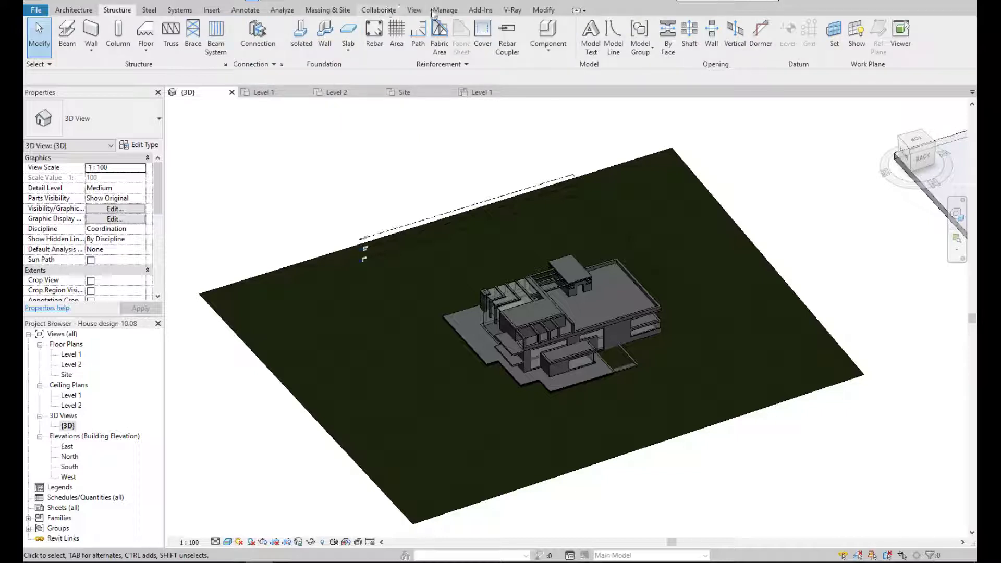
pyautogui.click(309, 10)
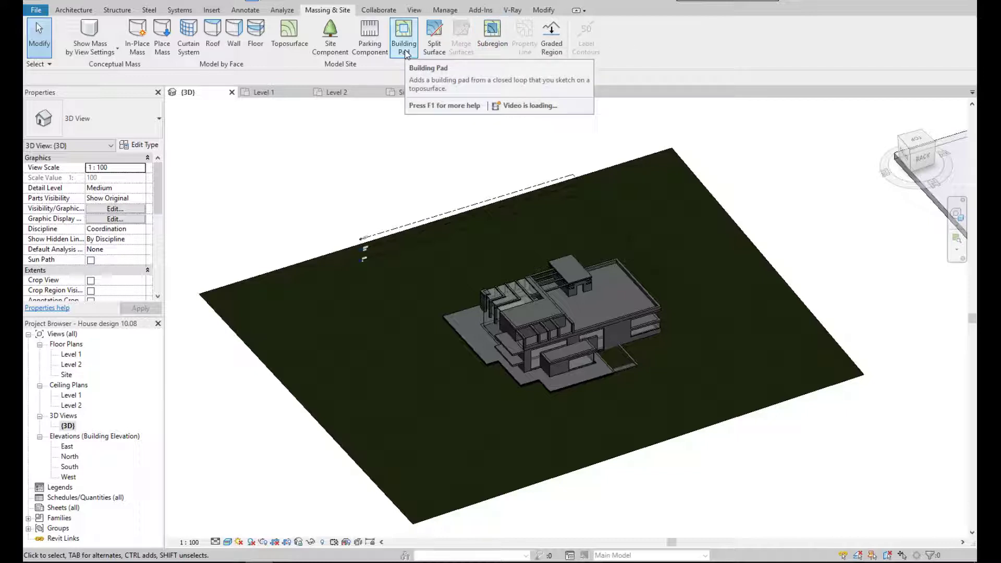
pyautogui.moveTo(403, 39)
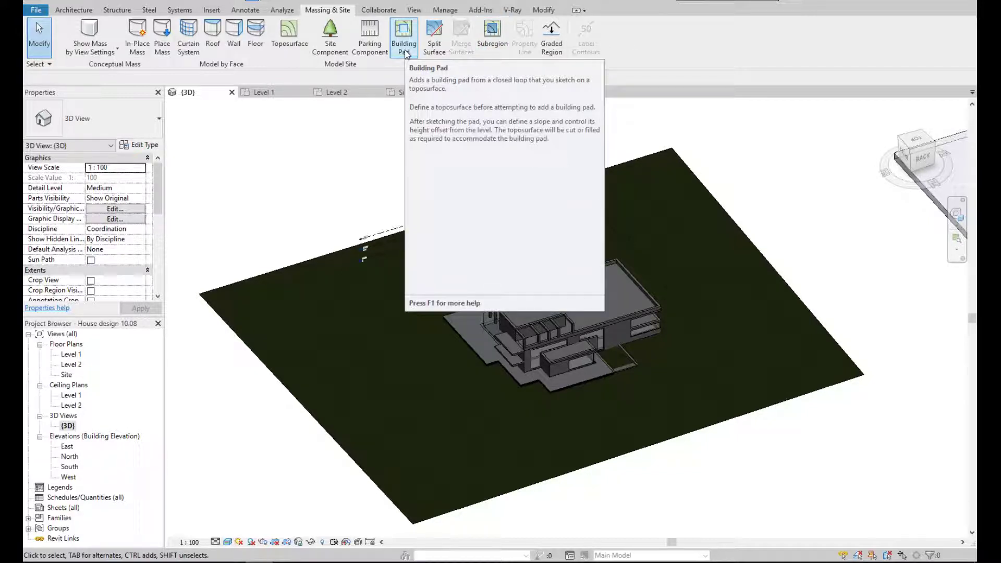
pyautogui.click(406, 52)
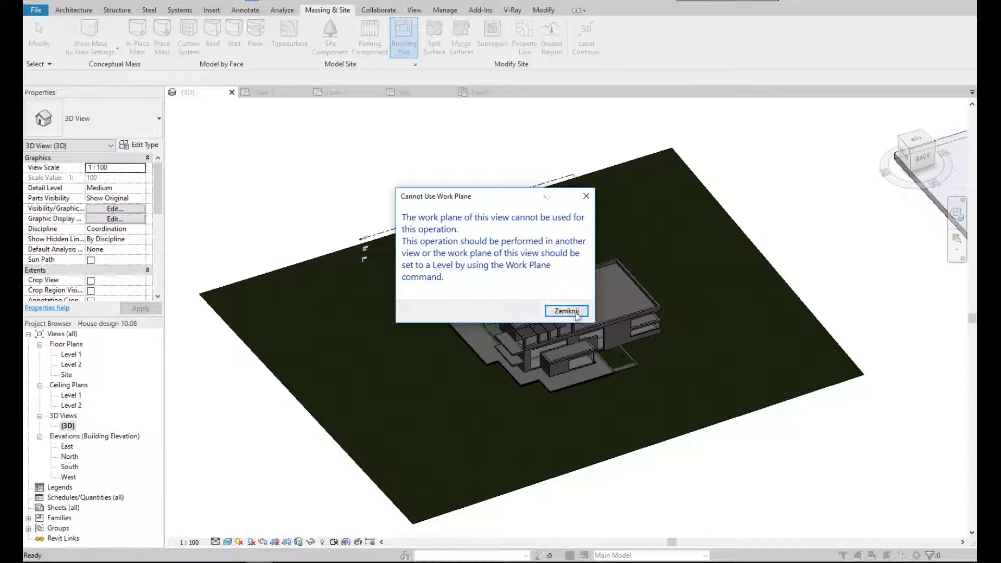
pyautogui.click(566, 311)
# Step: On the Level 1 plan, start a building pad and pick the top and vertical wall edges as its boundary
pyautogui.doubleClick(70, 354)
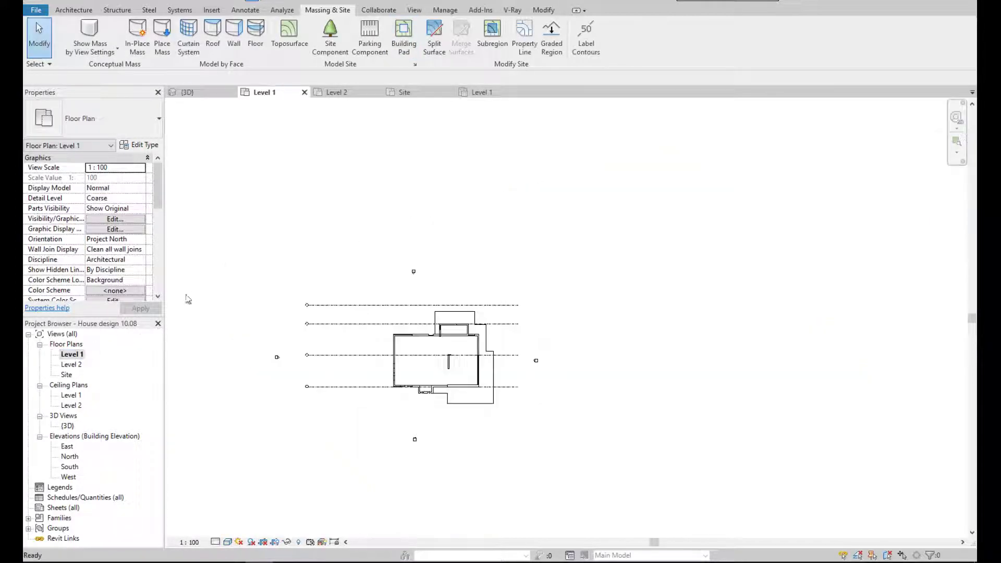
pyautogui.click(404, 36)
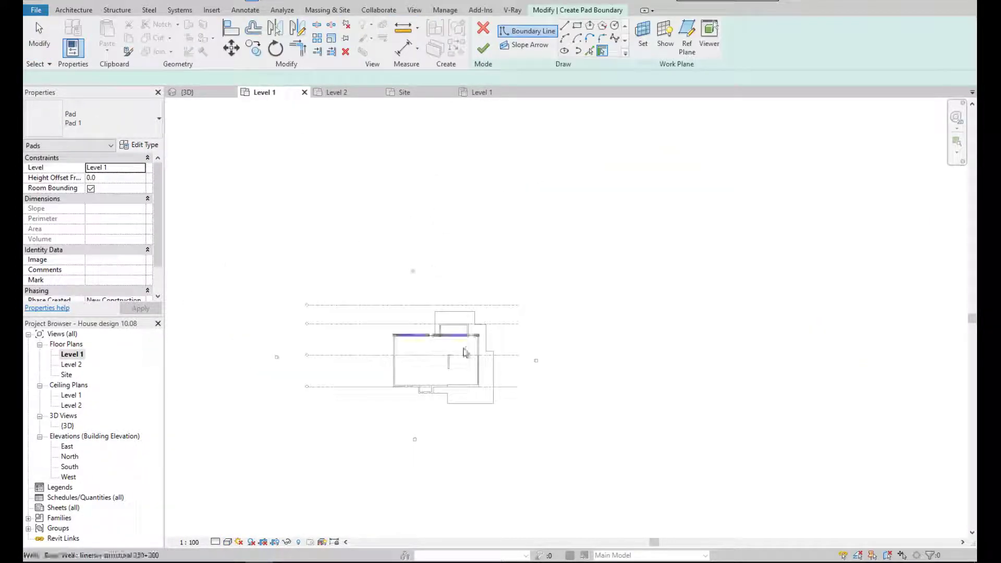
pyautogui.scroll(2, 469, 365)
pyautogui.scroll(2, 496, 382)
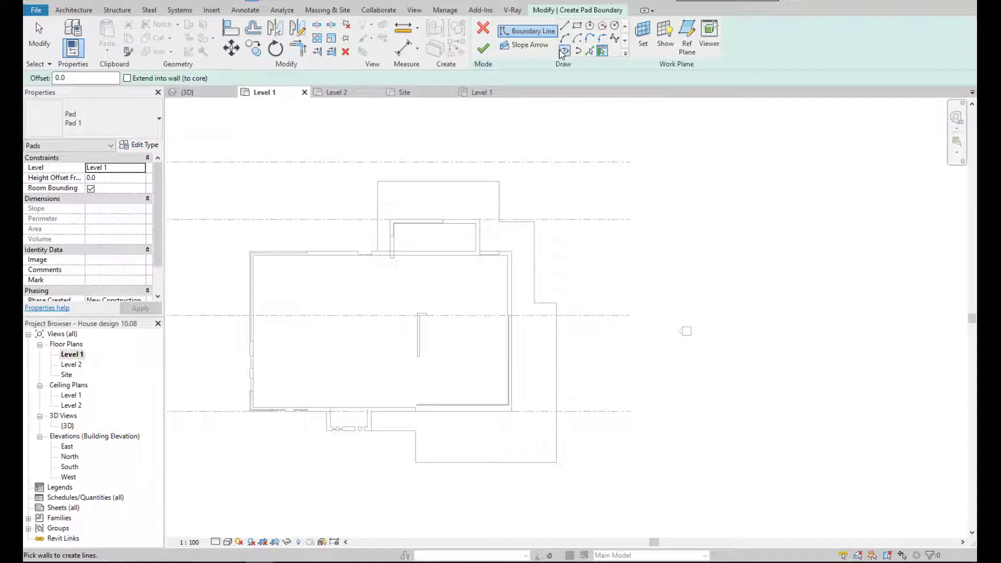
pyautogui.click(589, 51)
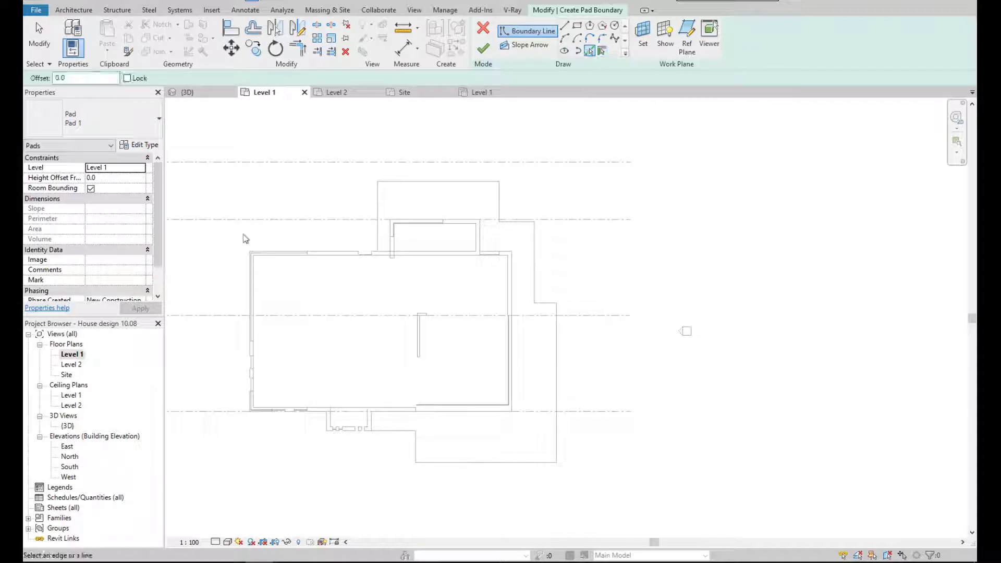
pyautogui.scroll(3, 249, 251)
pyautogui.scroll(2, 271, 256)
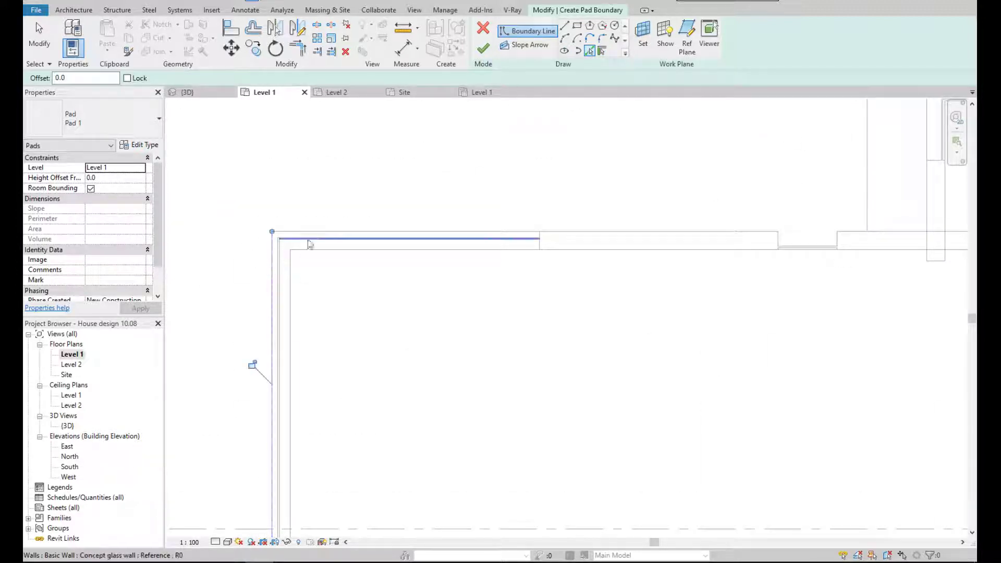
pyautogui.click(331, 231)
pyautogui.scroll(-3, 429, 224)
pyautogui.scroll(1, 436, 226)
pyautogui.scroll(1, 514, 230)
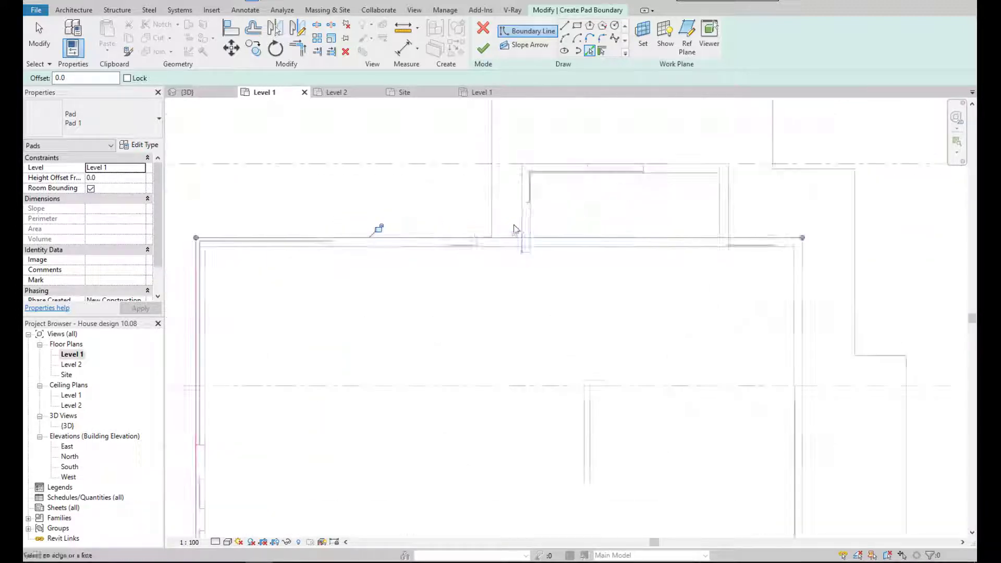
pyautogui.scroll(-2, 440, 248)
pyautogui.scroll(2, 496, 214)
pyautogui.scroll(1, 451, 265)
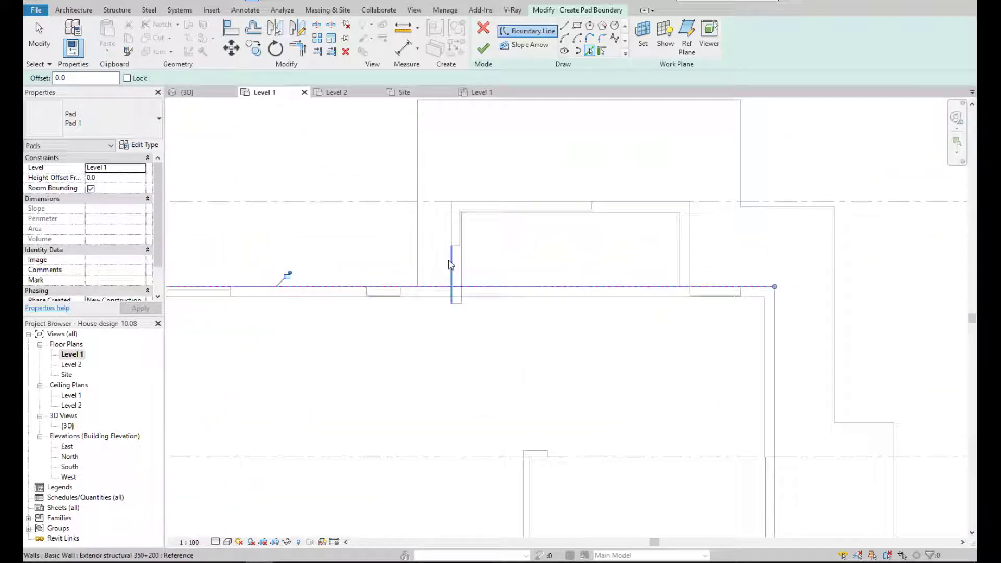
pyautogui.click(452, 265)
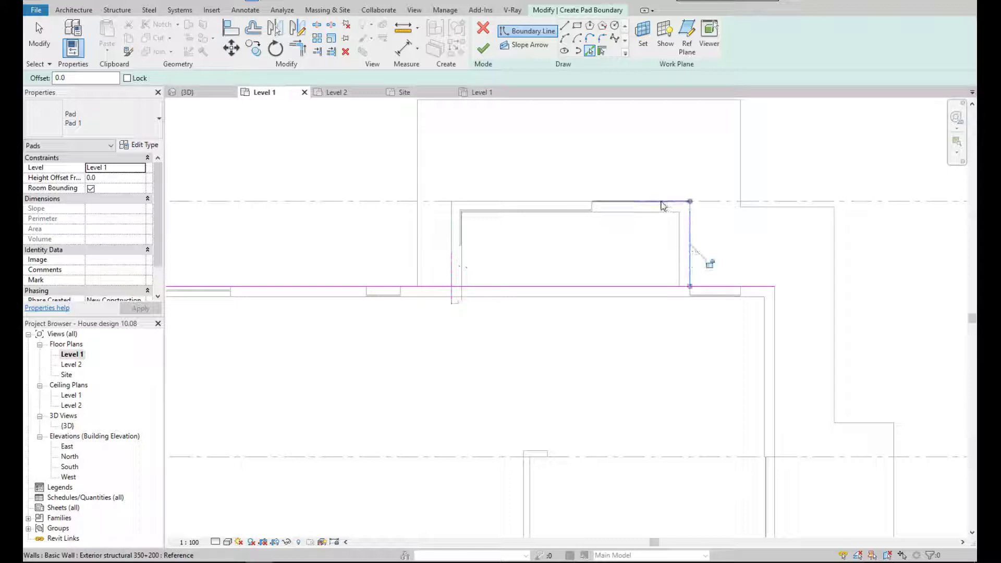
# Step: Trim the pad sketch lines into clean corners with Trim/Extend to Corner (TR)
pyautogui.scroll(-3, 542, 172)
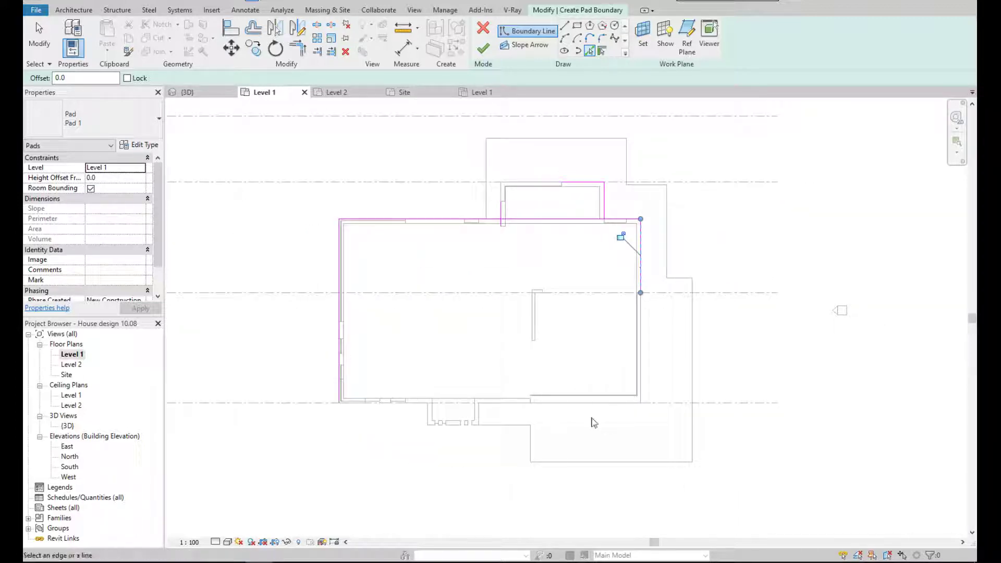
pyautogui.scroll(2, 557, 410)
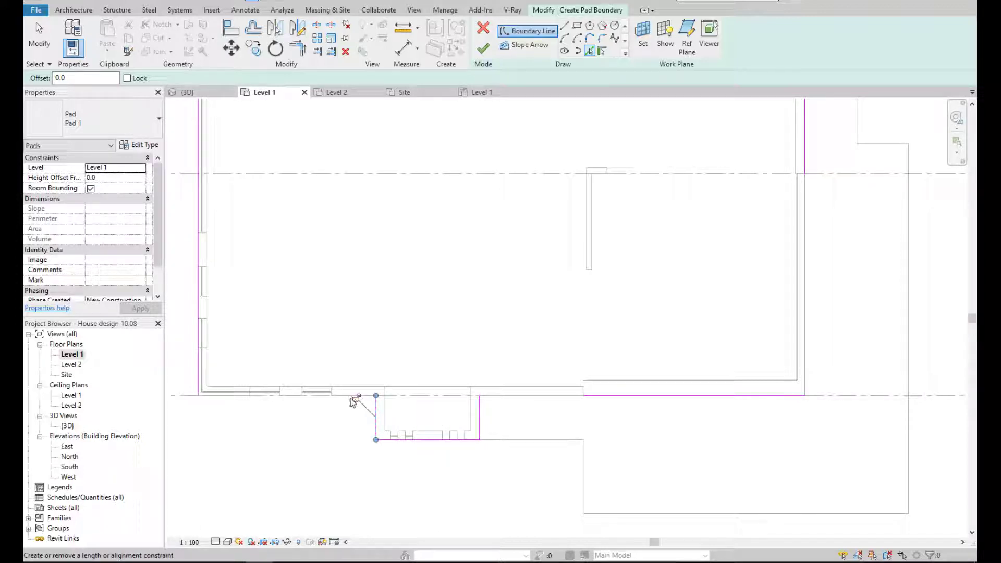
pyautogui.scroll(-2, 347, 397)
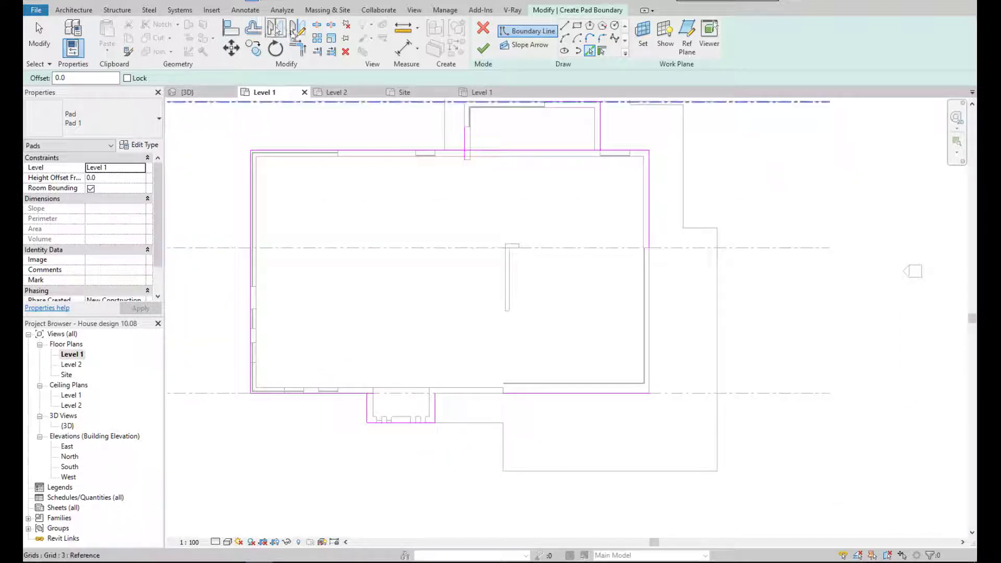
pyautogui.press('t')
pyautogui.press('r')
pyautogui.click(252, 385)
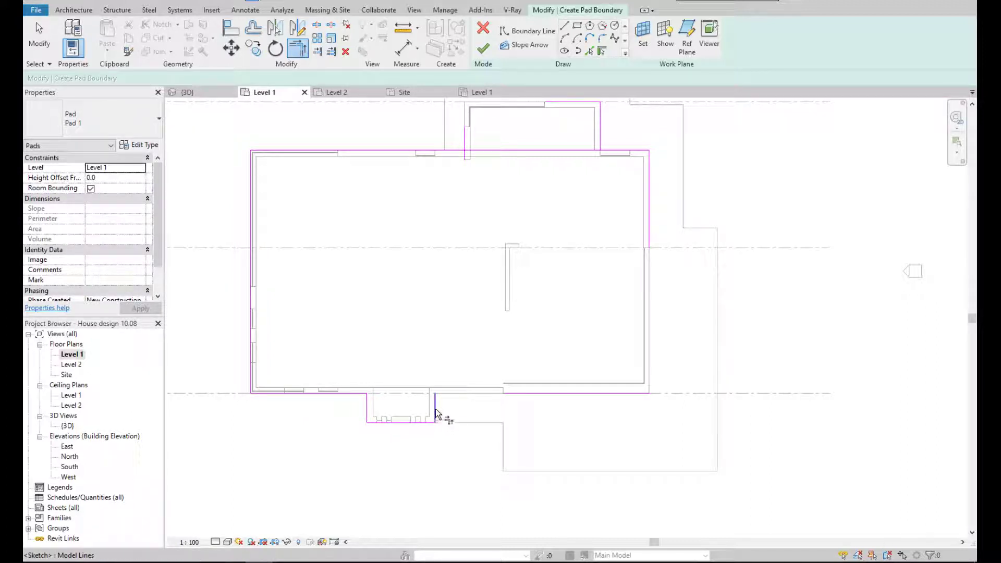
pyautogui.click(650, 216)
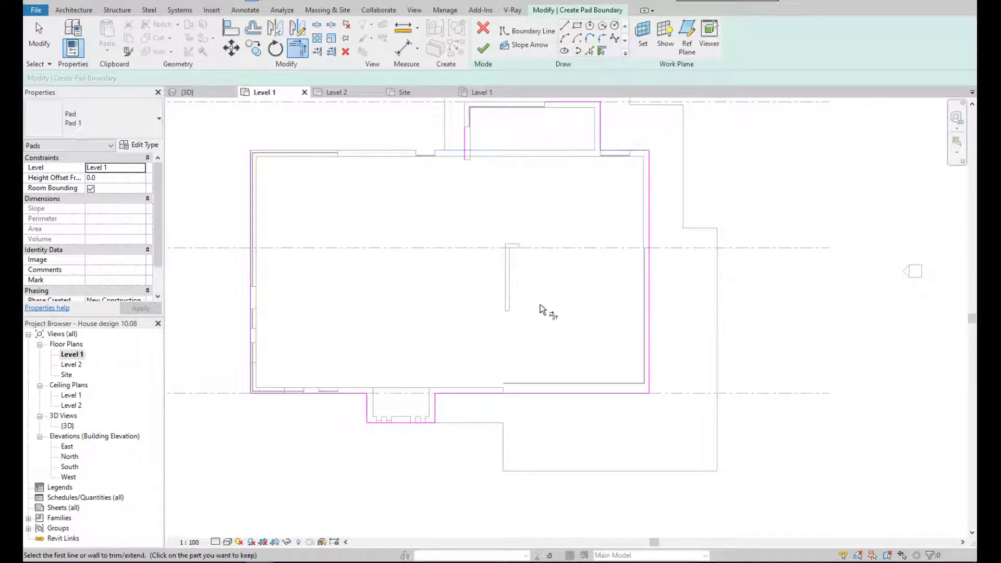
pyautogui.scroll(-3, 543, 311)
pyautogui.scroll(3, 557, 203)
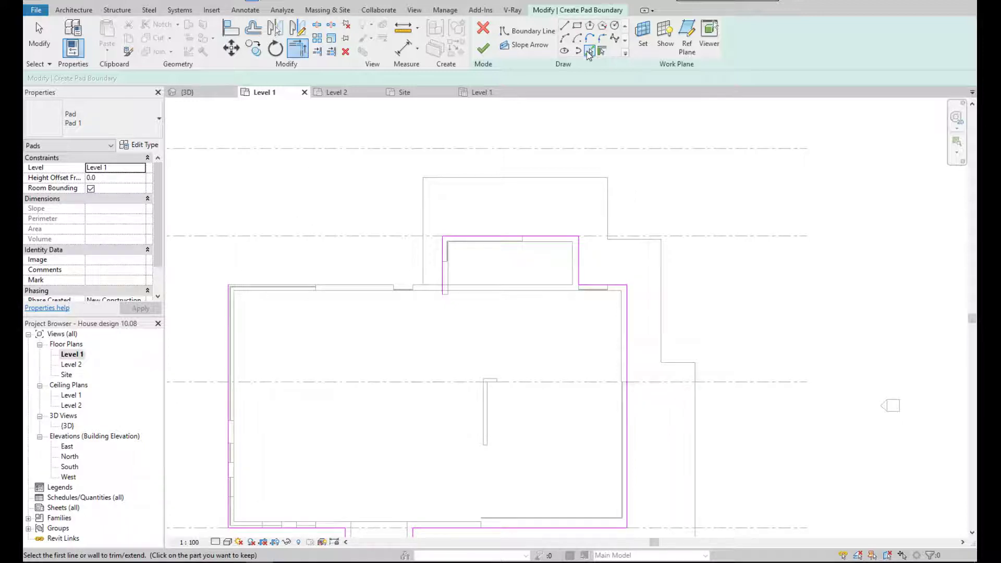
pyautogui.click(276, 286)
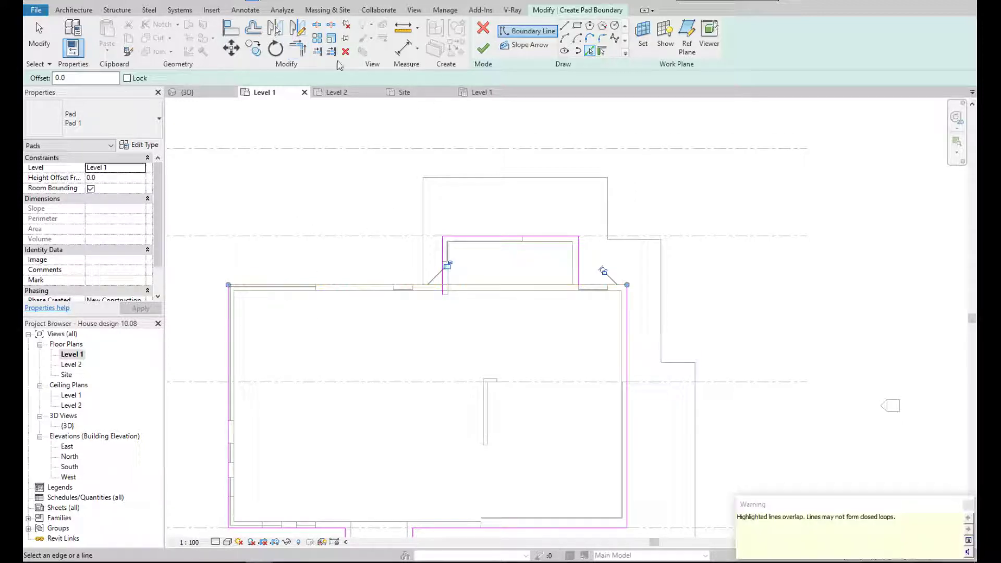
pyautogui.click(298, 49)
pyautogui.click(368, 286)
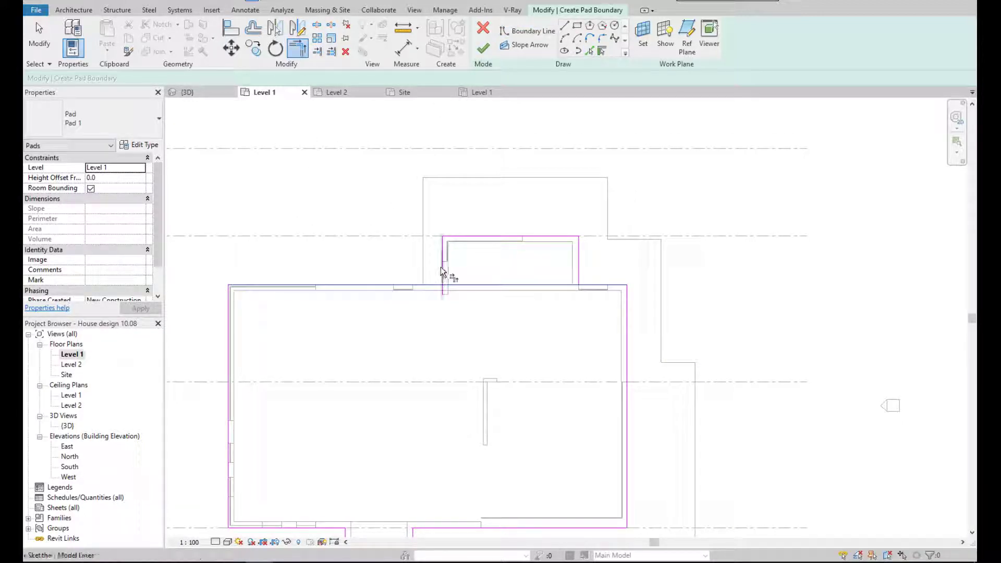
pyautogui.click(228, 312)
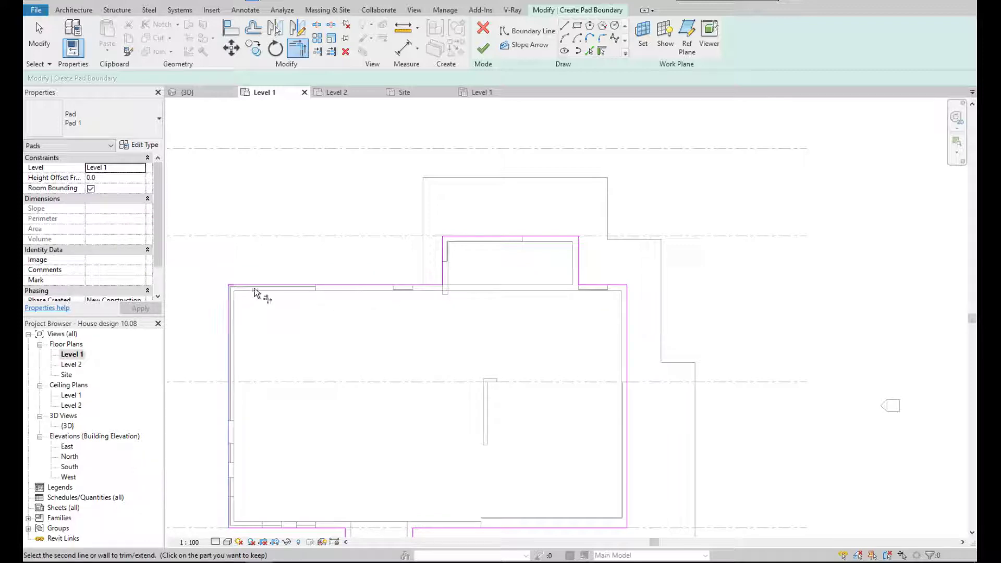
pyautogui.click(339, 282)
pyautogui.scroll(-2, 448, 240)
# Step: Finish the building pad and view the 3D model from the BACK
pyautogui.click(484, 47)
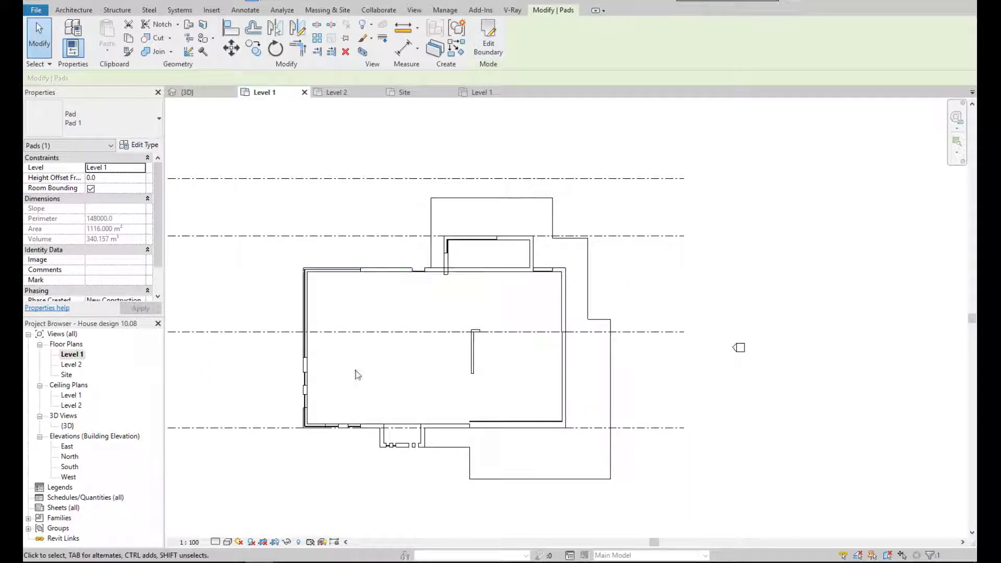
pyautogui.doubleClick(67, 426)
pyautogui.press('Escape')
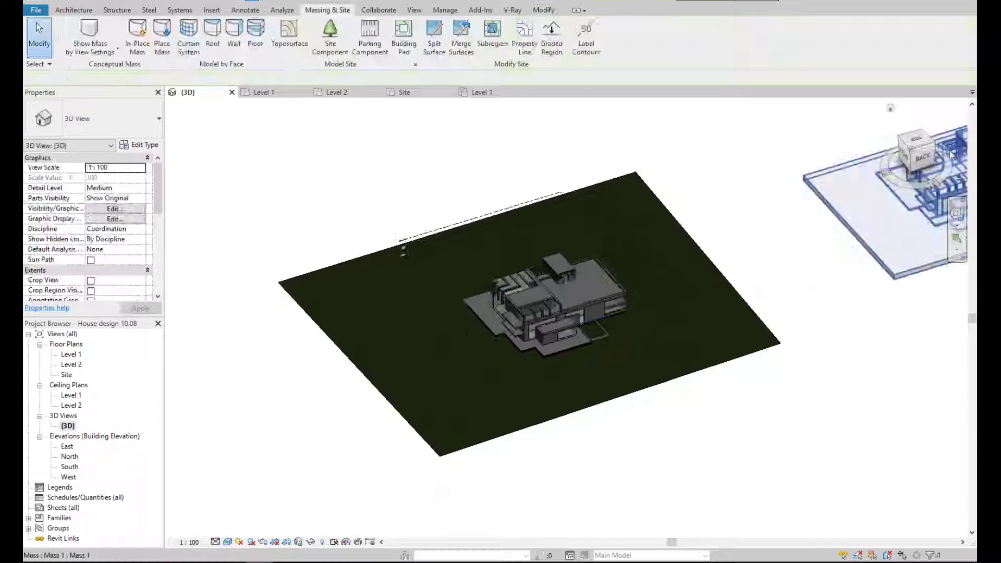
pyautogui.click(920, 151)
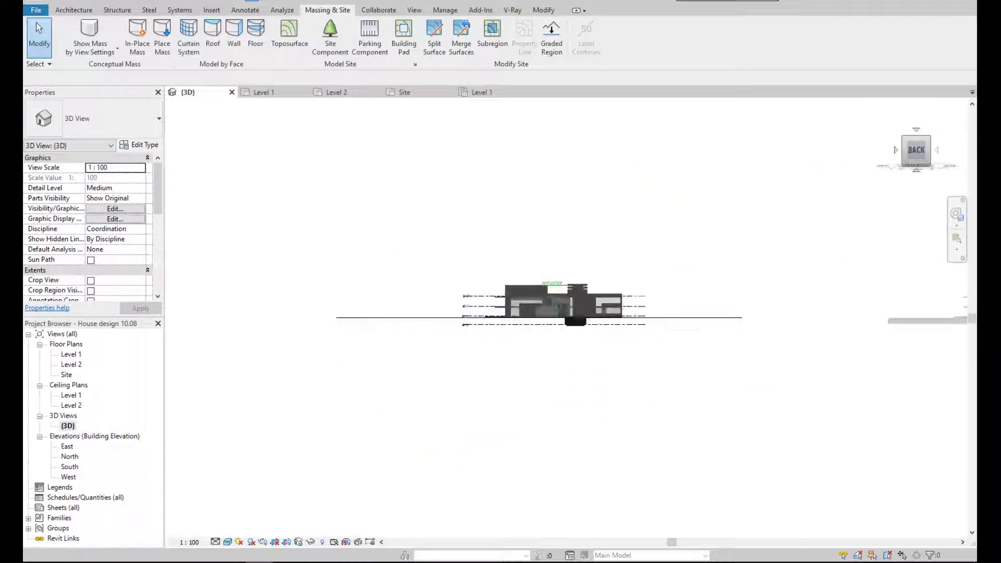
pyautogui.scroll(5, 616, 334)
pyautogui.scroll(2, 600, 324)
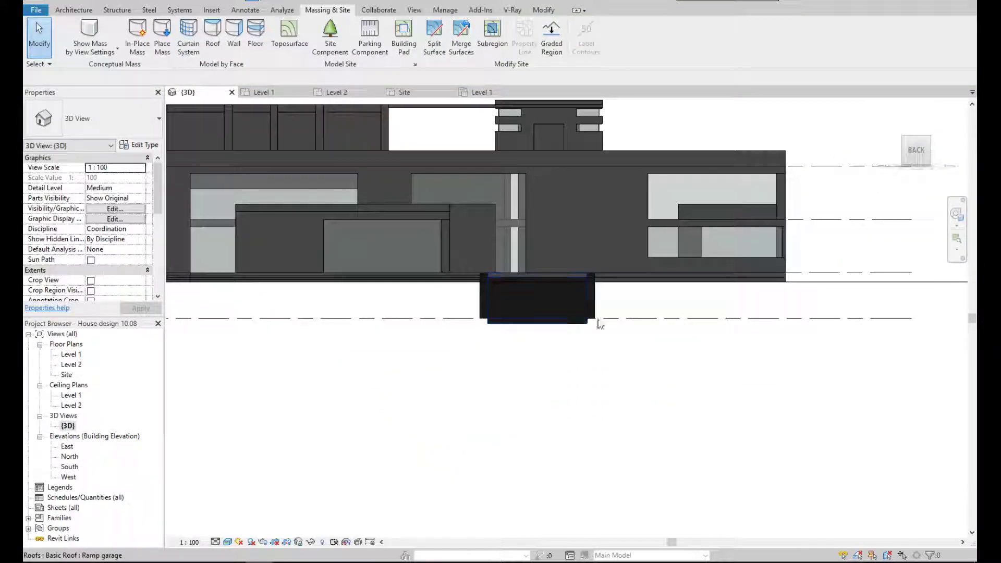
# Step: In the back view, move the building pad down onto the Level 4 line with MV
pyautogui.click(791, 290)
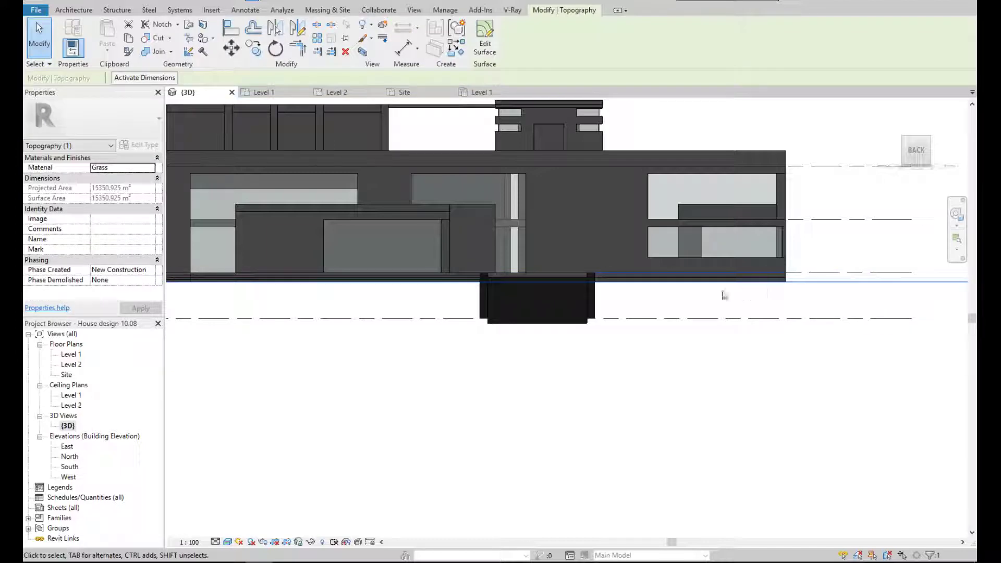
pyautogui.scroll(-3, 722, 290)
pyautogui.moveTo(722, 291)
pyautogui.keyDown('shift'); pyautogui.mouseDown(button='middle')
pyautogui.moveTo(678, 250)
pyautogui.moveTo(535, 329)
pyautogui.mouseUp(button='middle'); pyautogui.keyUp('shift')
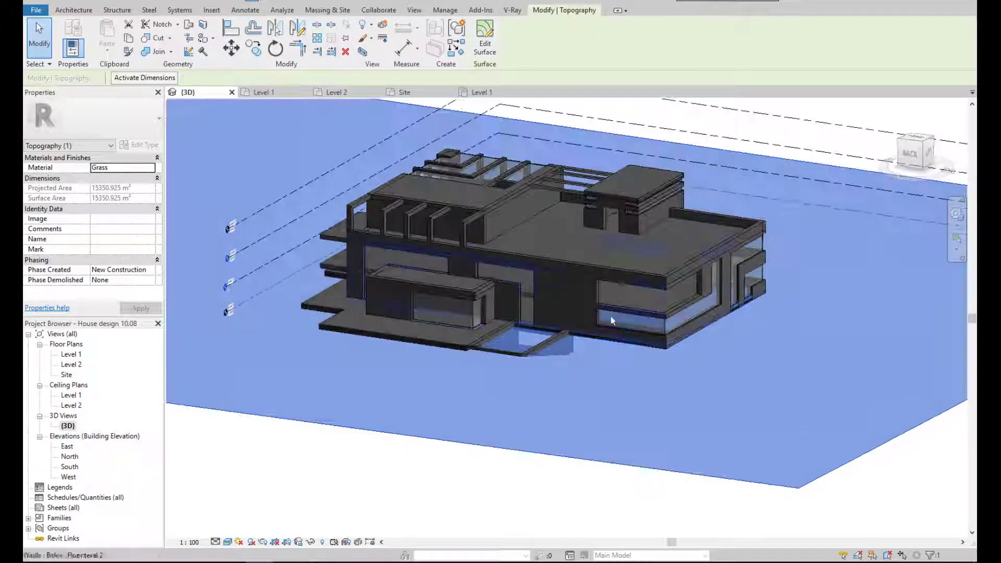
pyautogui.scroll(5, 535, 329)
pyautogui.click(535, 330)
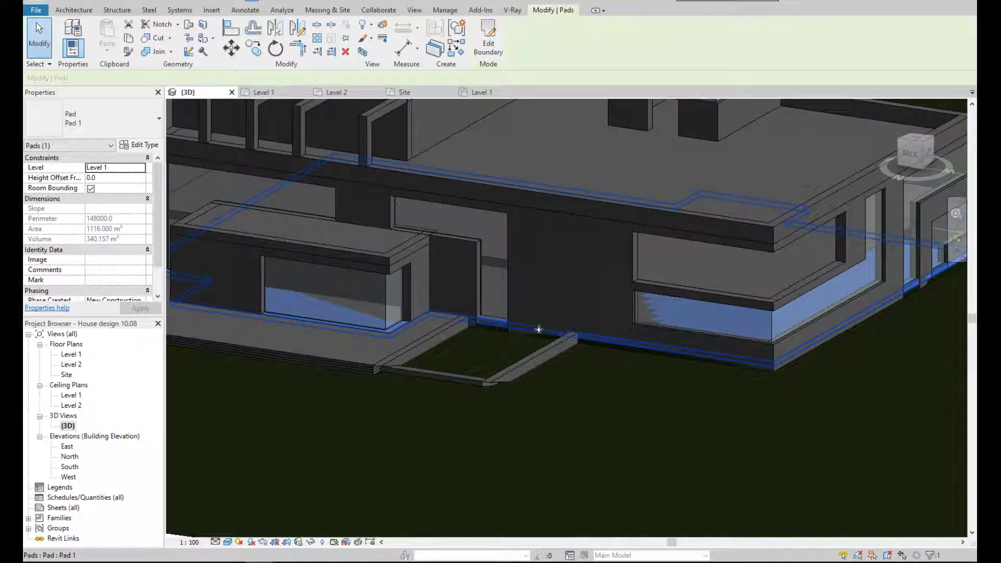
pyautogui.scroll(-4, 539, 329)
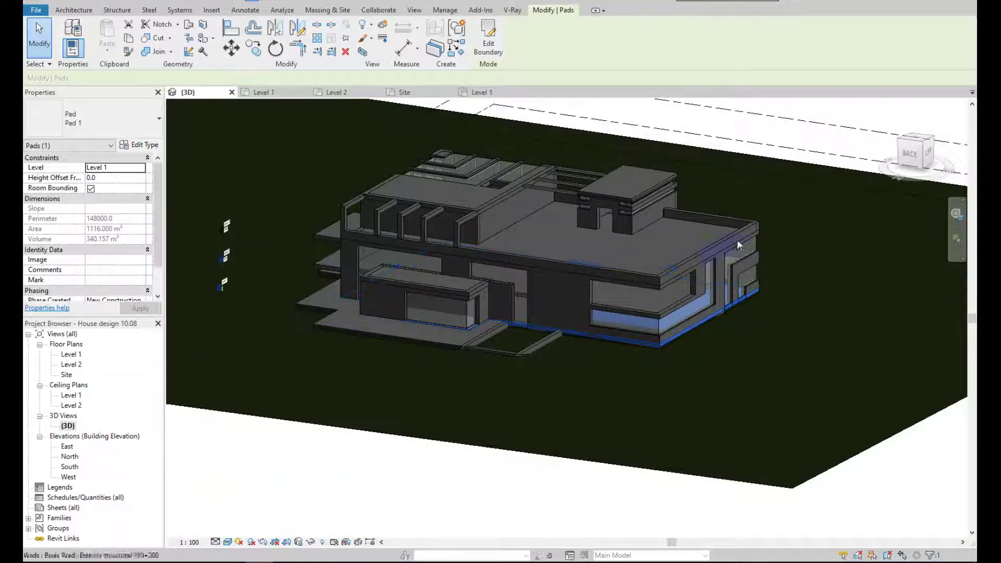
pyautogui.click(910, 154)
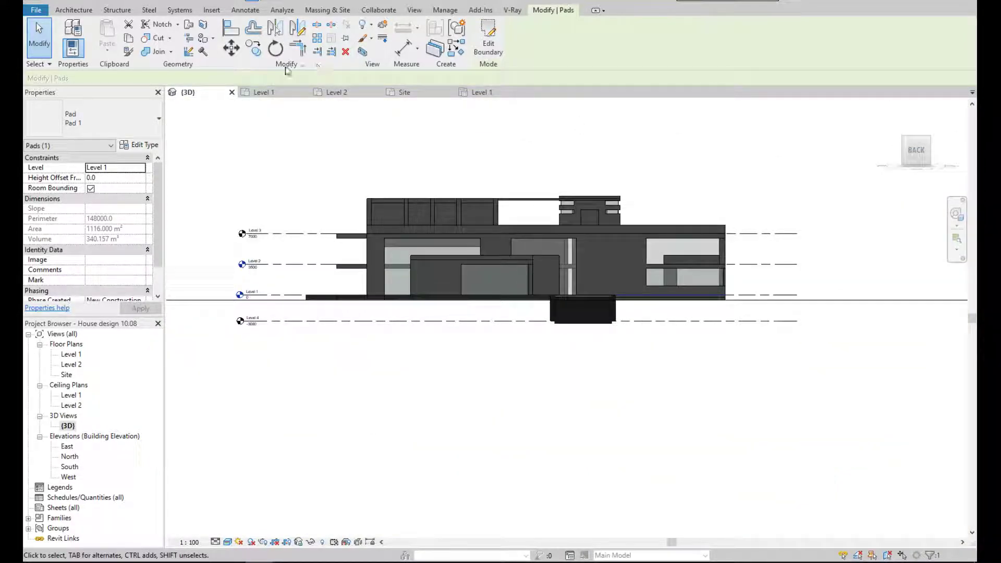
pyautogui.press('m')
pyautogui.press('v')
pyautogui.click(280, 298)
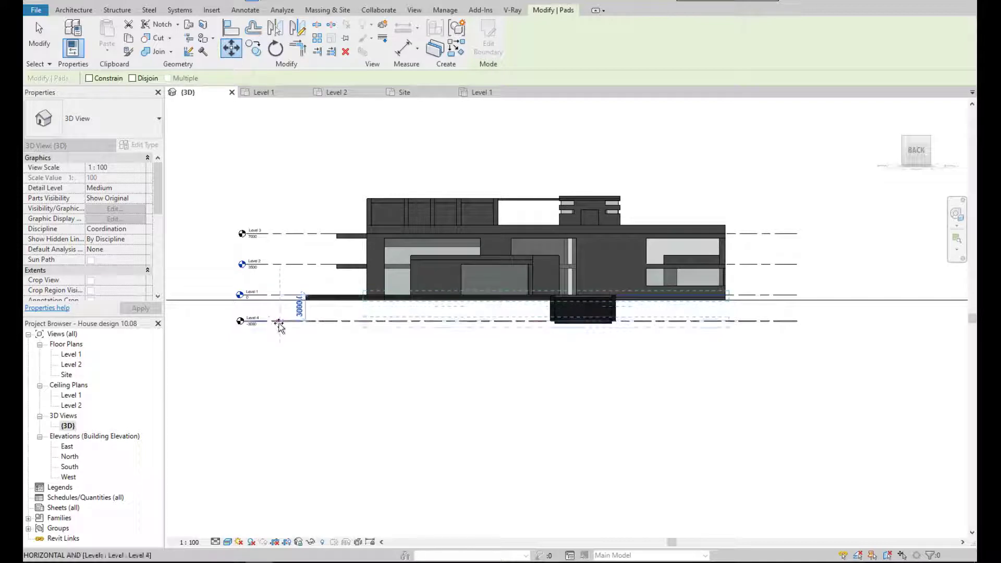
pyautogui.click(280, 326)
pyautogui.press('Escape')
# Step: Tilt the view to see below ground and reselect the lowered building pad
pyautogui.moveTo(913, 157); pyautogui.dragTo(881, 208)
pyautogui.scroll(5, 576, 349)
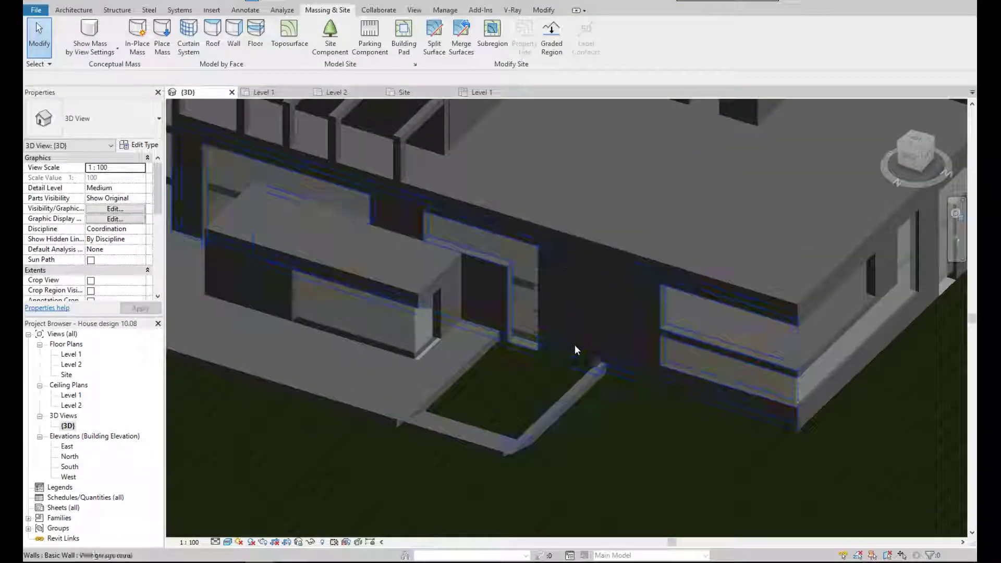
pyautogui.scroll(-5, 577, 350)
pyautogui.click(910, 152)
pyautogui.scroll(2, 578, 296)
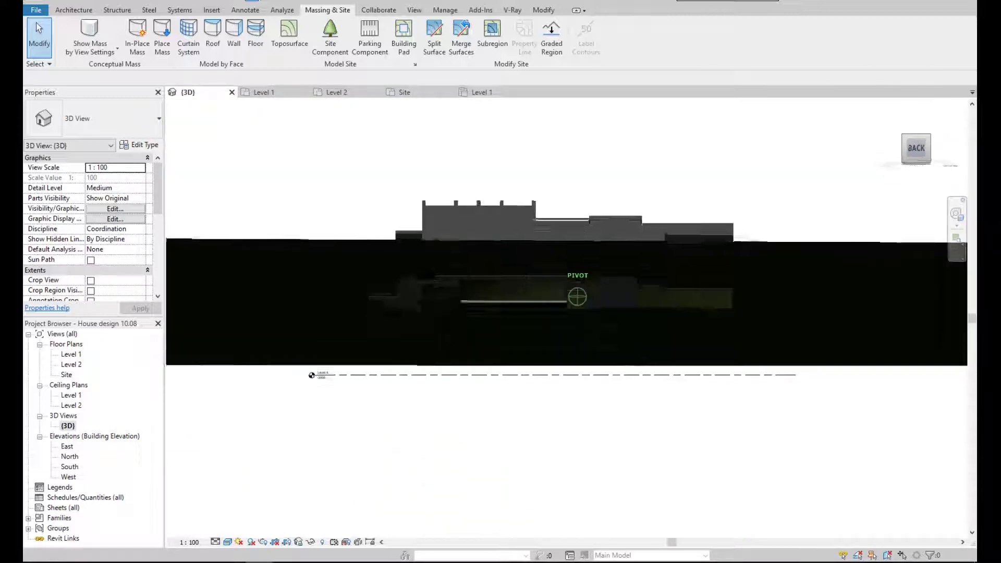
pyautogui.keyDown('shift'); pyautogui.moveTo(653, 284); pyautogui.dragTo(653, 300, button='middle'); pyautogui.keyUp('shift')
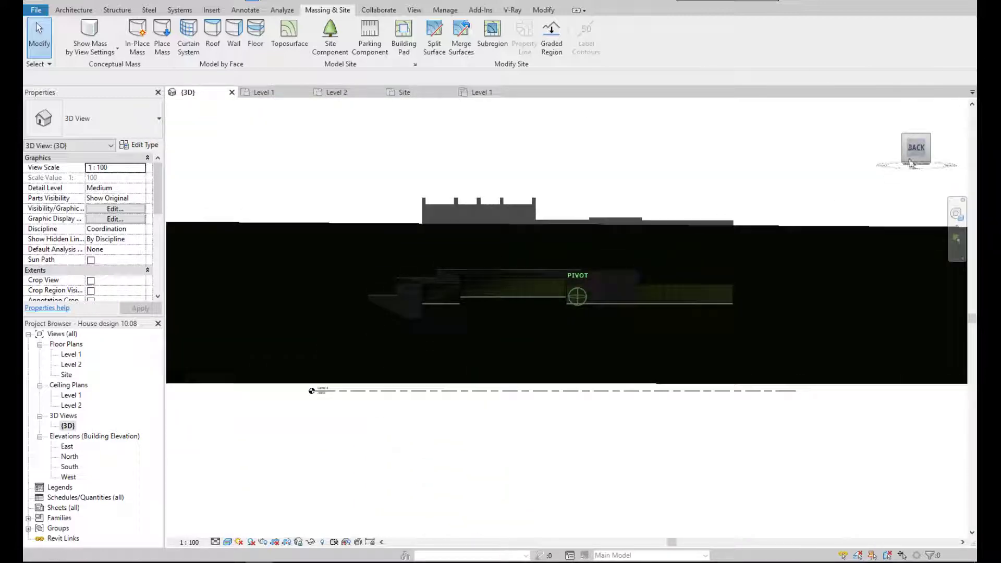
pyautogui.click(647, 313)
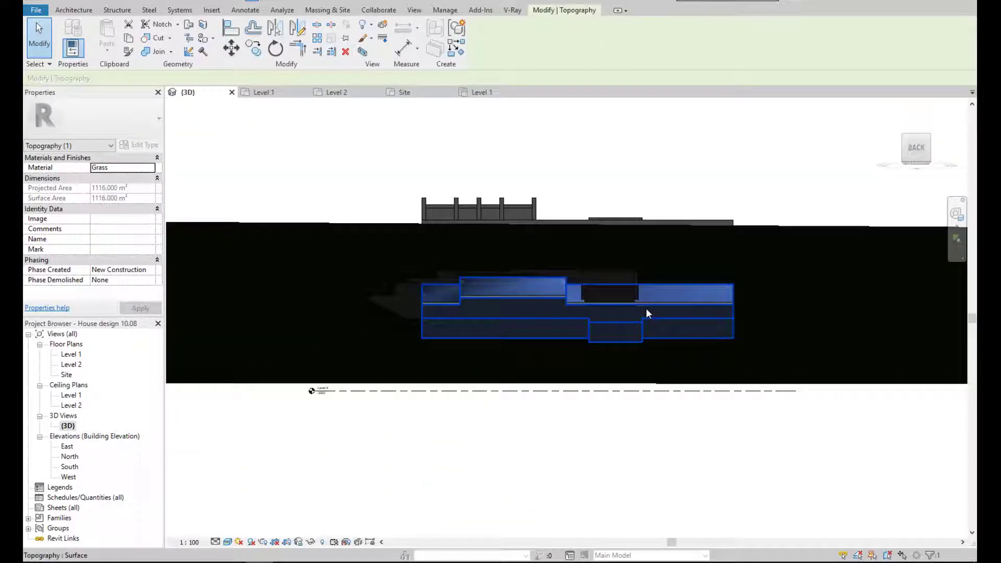
pyautogui.click(670, 212)
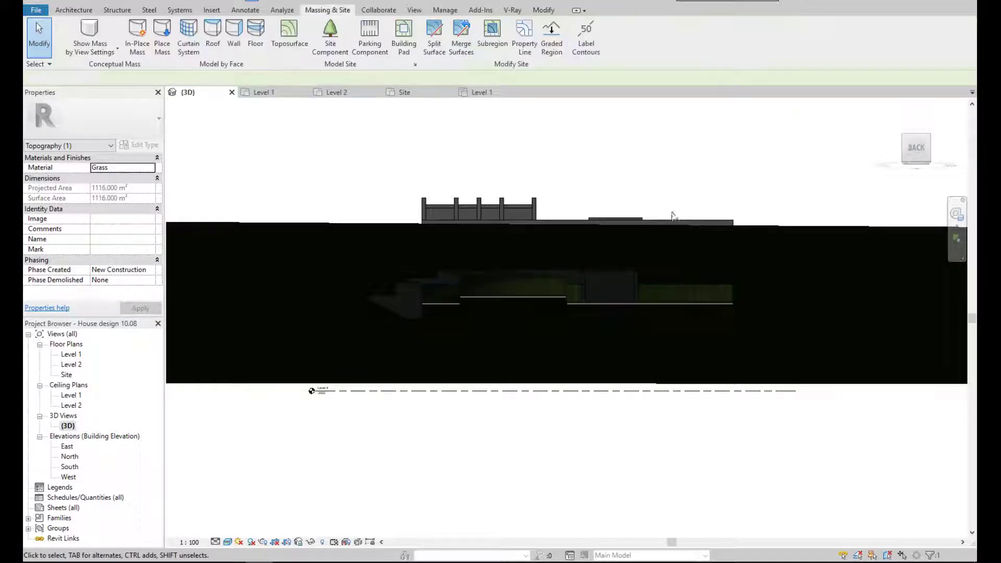
pyautogui.scroll(5, 705, 307)
# Step: Edit the pad boundary from above and draw a new edge line up to the wall corner
pyautogui.click(709, 328)
pyautogui.doubleClick(708, 328)
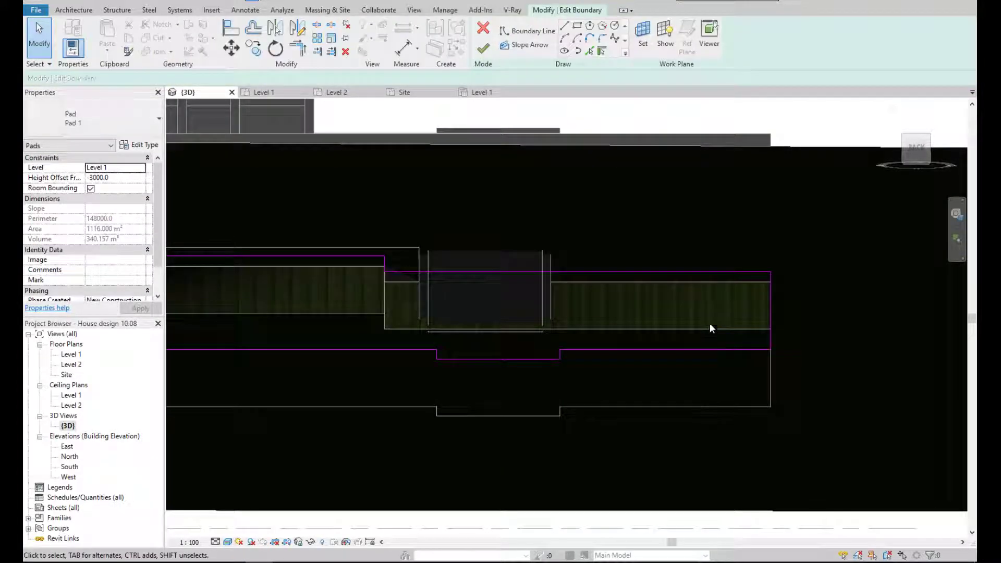
pyautogui.moveTo(916, 156); pyautogui.dragTo(917, 207)
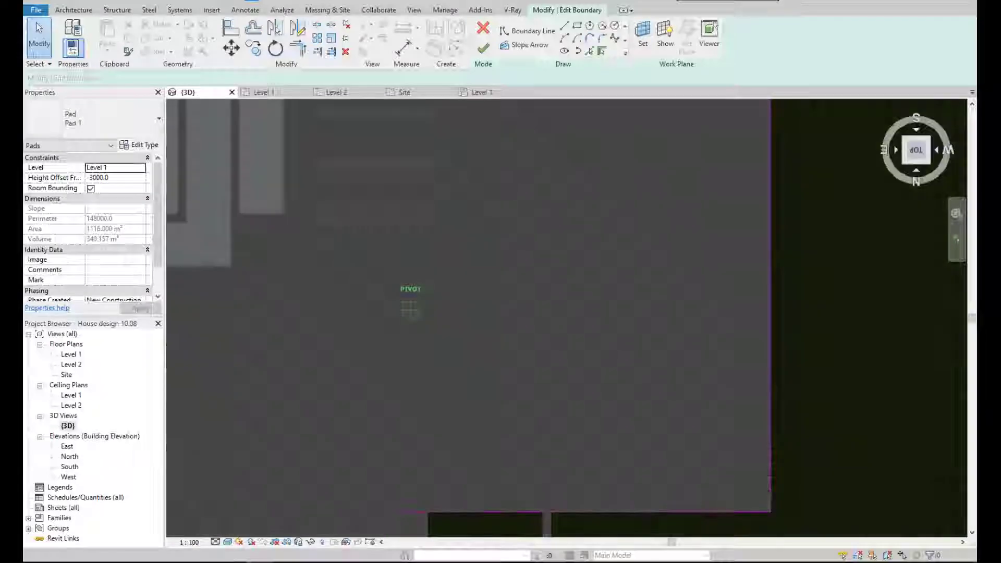
pyautogui.keyDown('shift'); pyautogui.moveTo(411, 289); pyautogui.dragTo(546, 197, button='middle'); pyautogui.keyUp('shift')
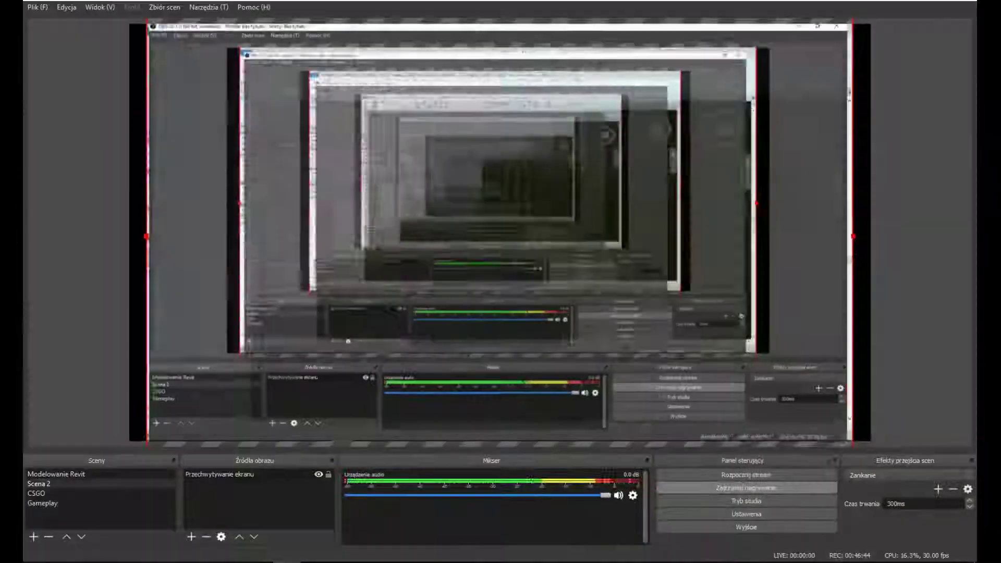
pyautogui.scroll(2, 472, 386)
pyautogui.scroll(2, 472, 386)
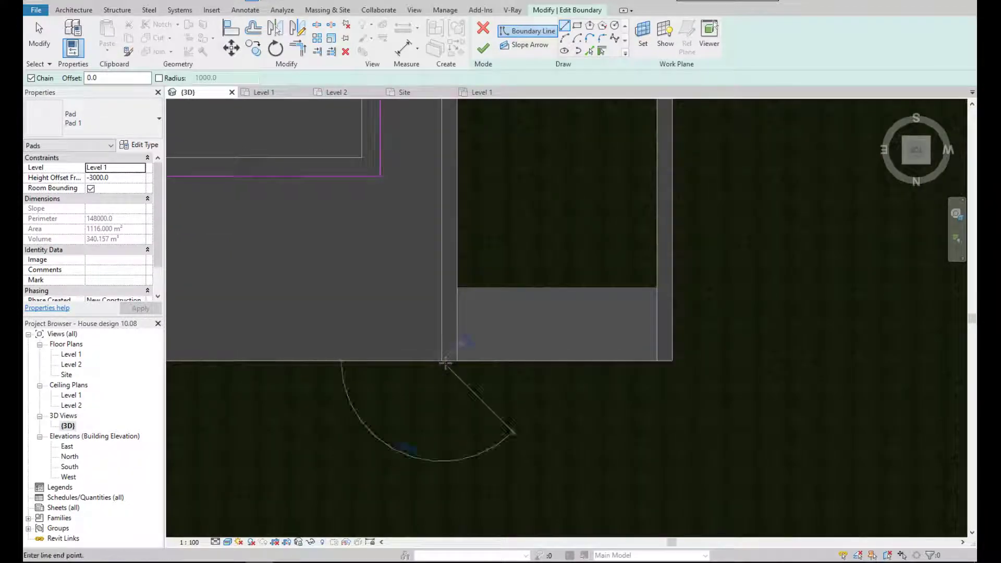
pyautogui.click(443, 362)
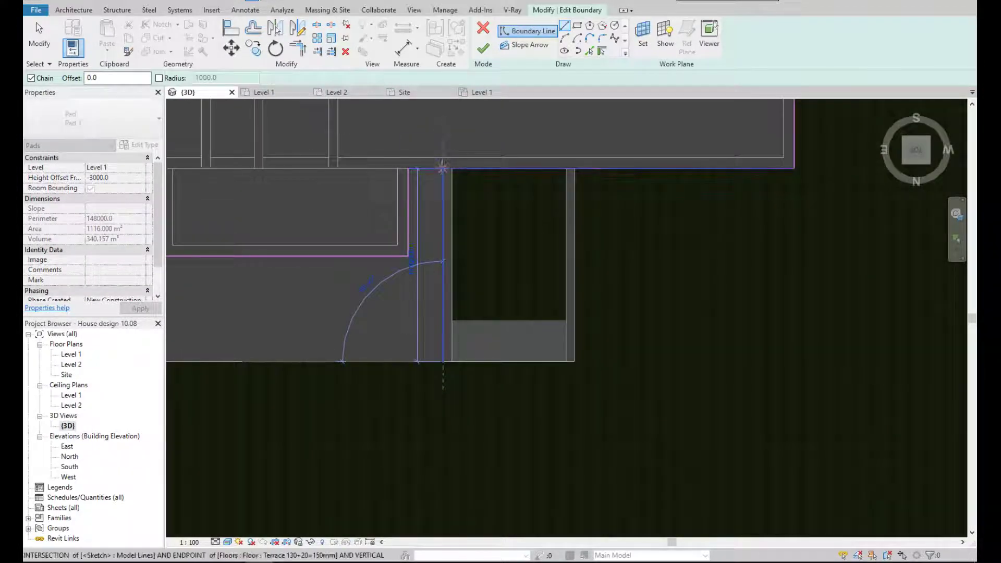
pyautogui.click(443, 167)
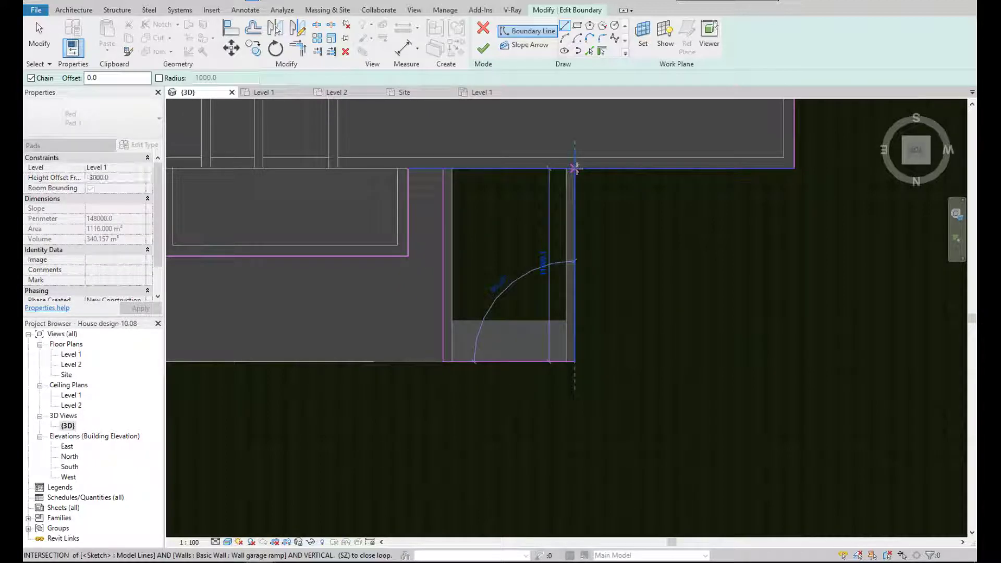
pyautogui.press('Escape')
pyautogui.press('Escape')
# Step: Trim the new edge into a corner, dismiss the join error and finish the boundary
pyautogui.click(443, 201)
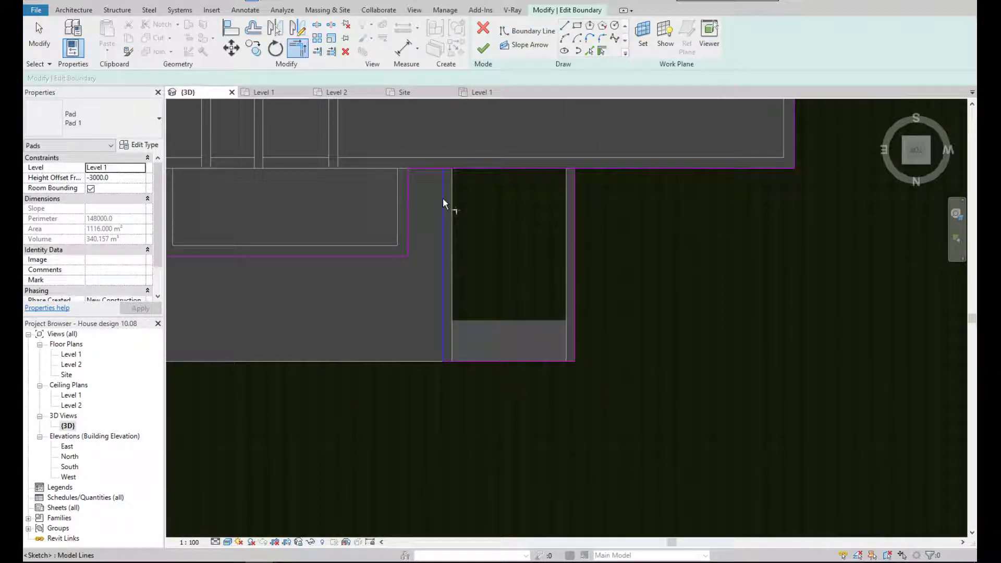
pyautogui.click(438, 168)
pyautogui.click(759, 548)
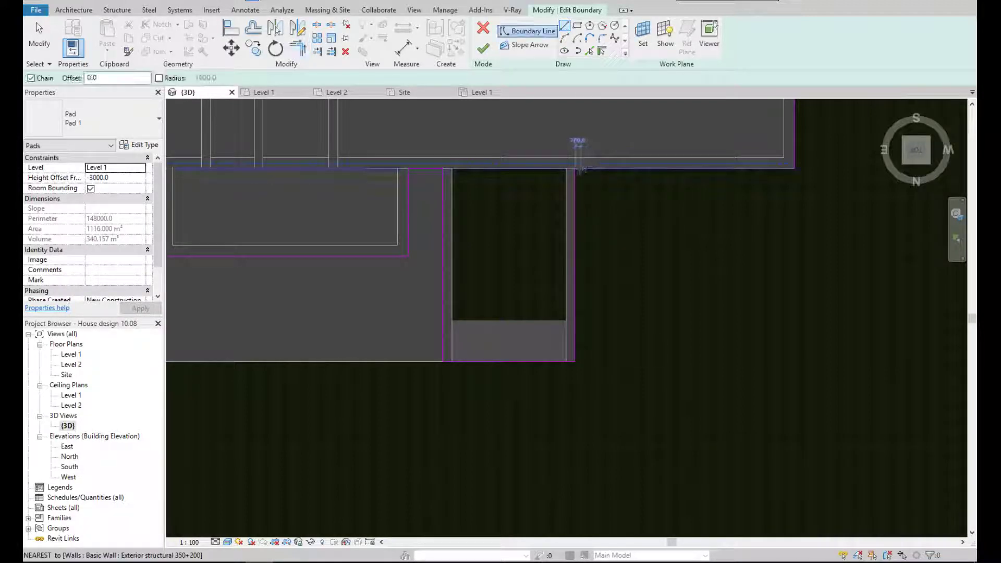
pyautogui.click(484, 49)
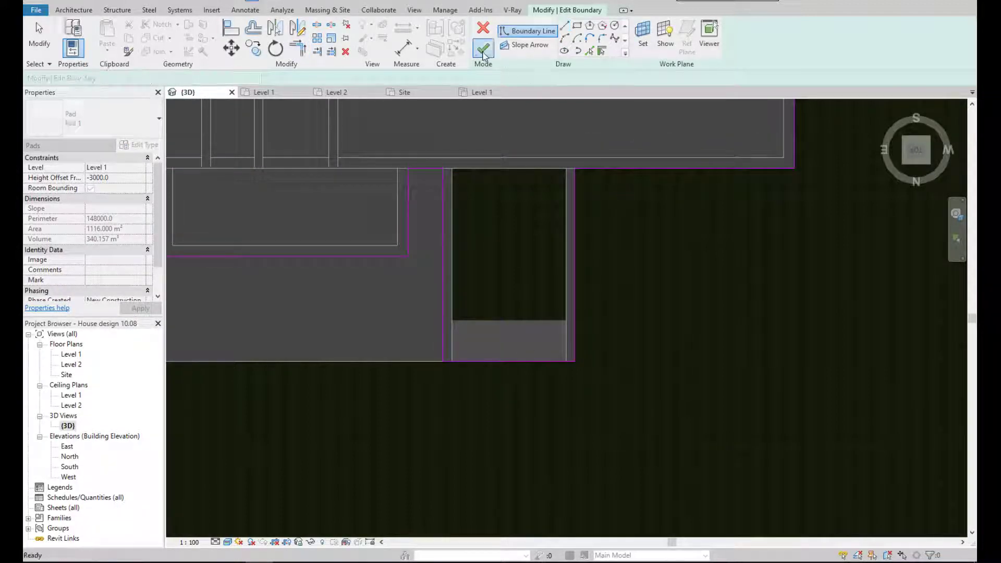
# Step: Orbit around the house and select the sloped garage ramp roof
pyautogui.scroll(-5, 765, 270)
pyautogui.moveTo(913, 148); pyautogui.dragTo(897, 173)
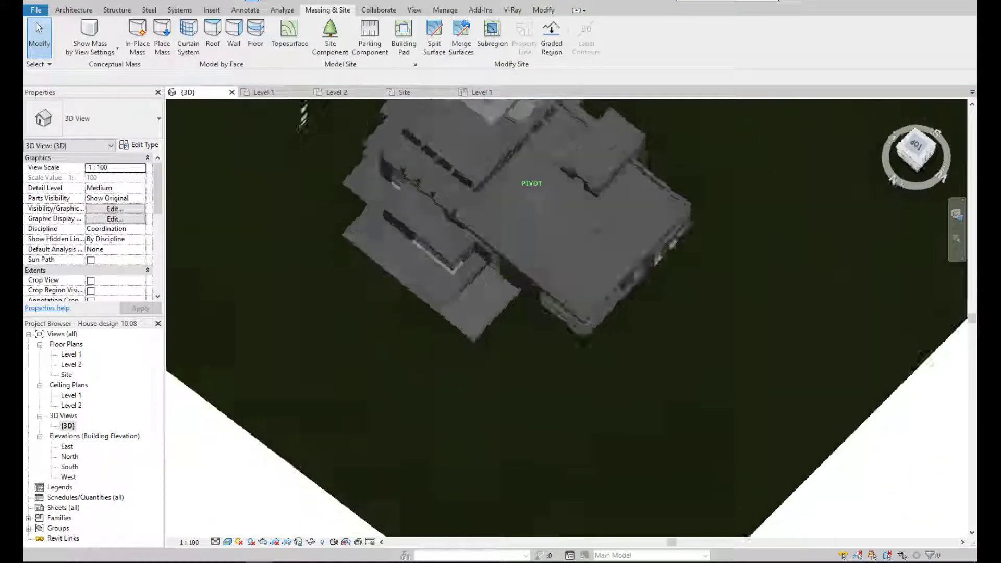
pyautogui.keyDown('shift'); pyautogui.moveTo(531, 183); pyautogui.dragTo(437, 255, button='middle'); pyautogui.keyUp('shift')
pyautogui.scroll(5, 437, 255)
pyautogui.scroll(3, 456, 293)
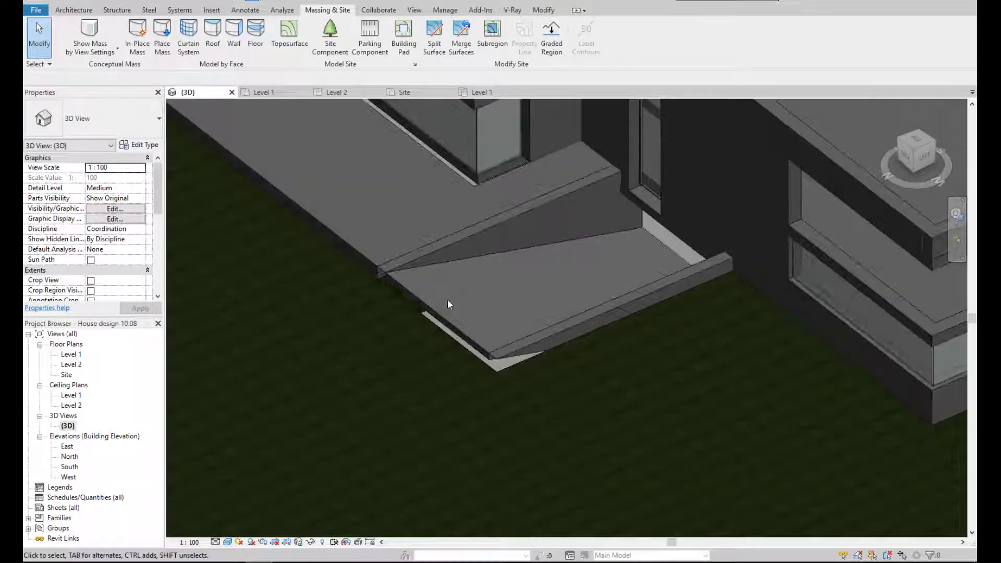
pyautogui.moveTo(448, 304)
pyautogui.keyDown('shift'); pyautogui.mouseDown(button='middle')
pyautogui.moveTo(465, 349)
pyautogui.moveTo(519, 312)
pyautogui.mouseUp(button='middle'); pyautogui.keyUp('shift')
pyautogui.click(465, 349)
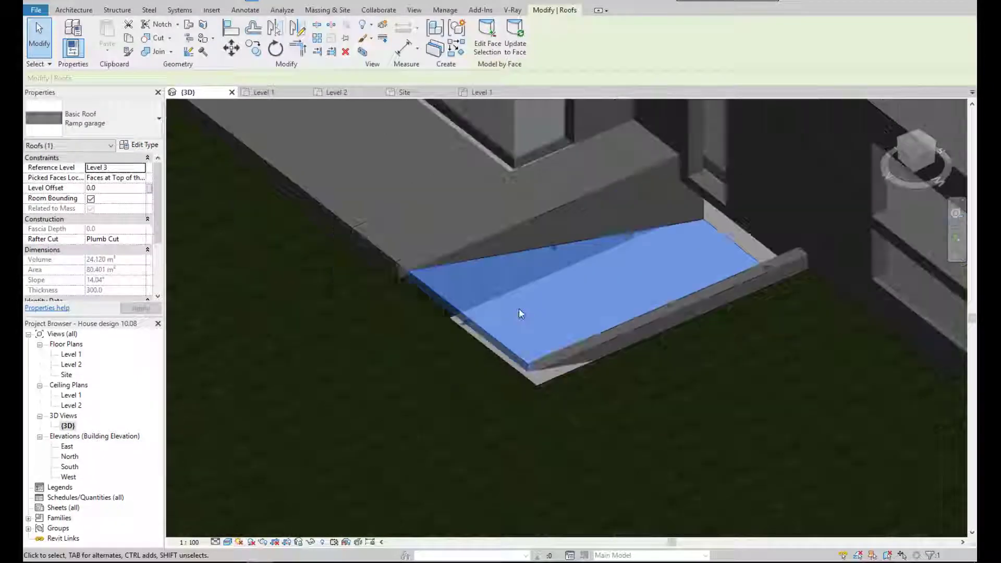
# Step: From the LEFT view, drag the ramp roof's end to lengthen it to about 81 m²
pyautogui.click(923, 157)
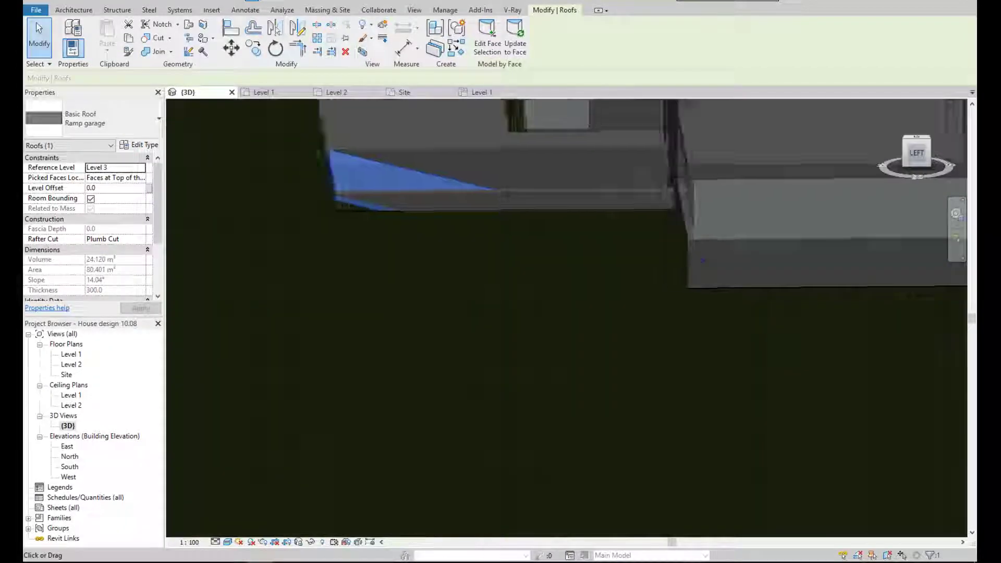
pyautogui.moveTo(521, 313)
pyautogui.keyDown('shift'); pyautogui.mouseDown(button='middle')
pyautogui.moveTo(600, 324)
pyautogui.moveTo(417, 313)
pyautogui.mouseUp(button='middle'); pyautogui.keyUp('shift')
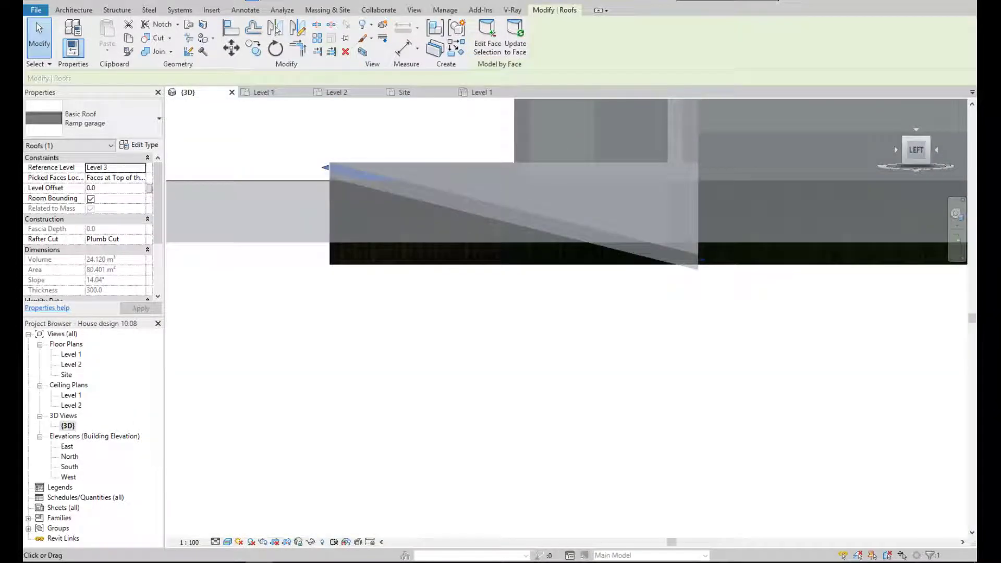
pyautogui.scroll(2, 570, 201)
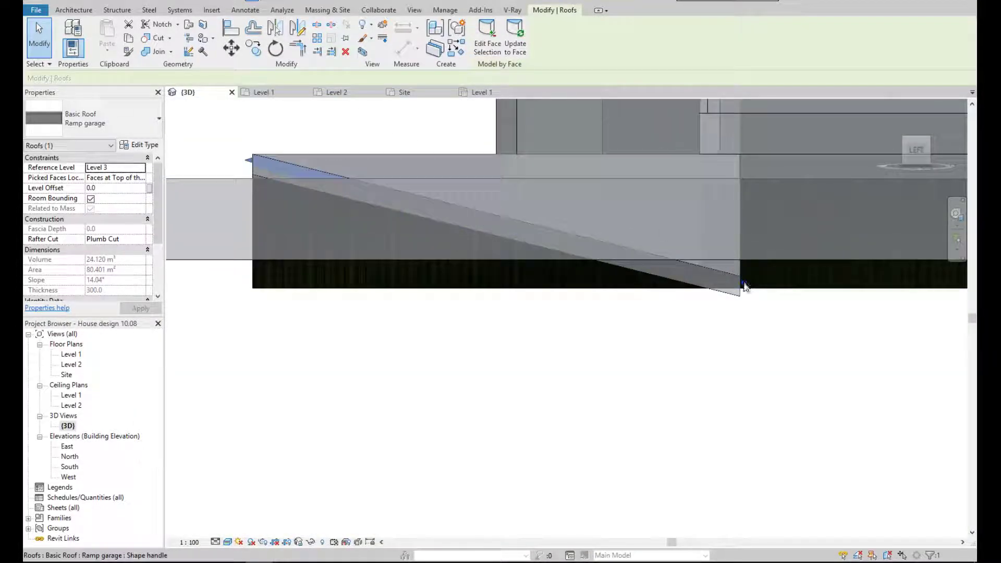
pyautogui.moveTo(745, 286); pyautogui.dragTo(743, 265)
pyautogui.scroll(-2, 409, 242)
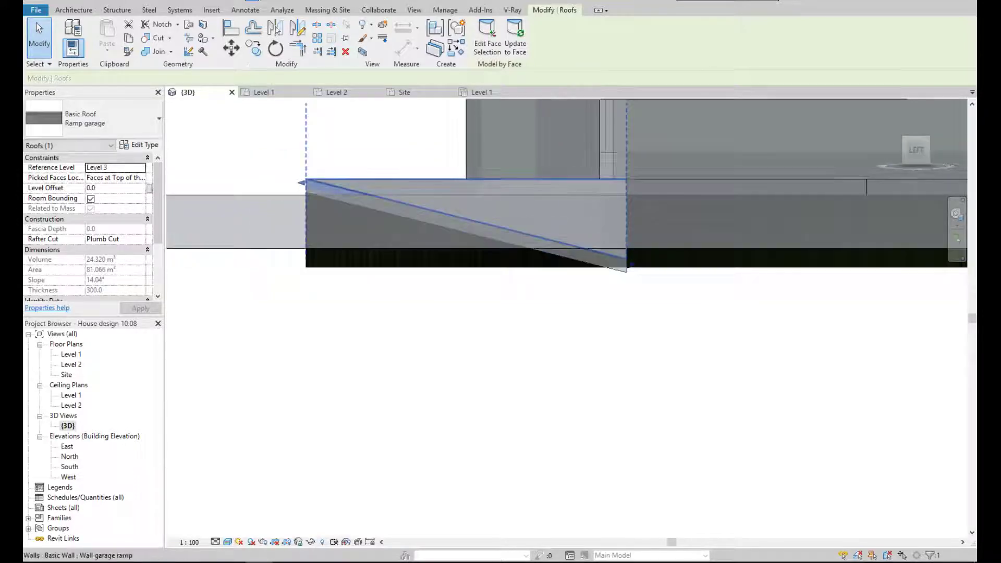
pyautogui.press('Escape')
pyautogui.scroll(2, 532, 235)
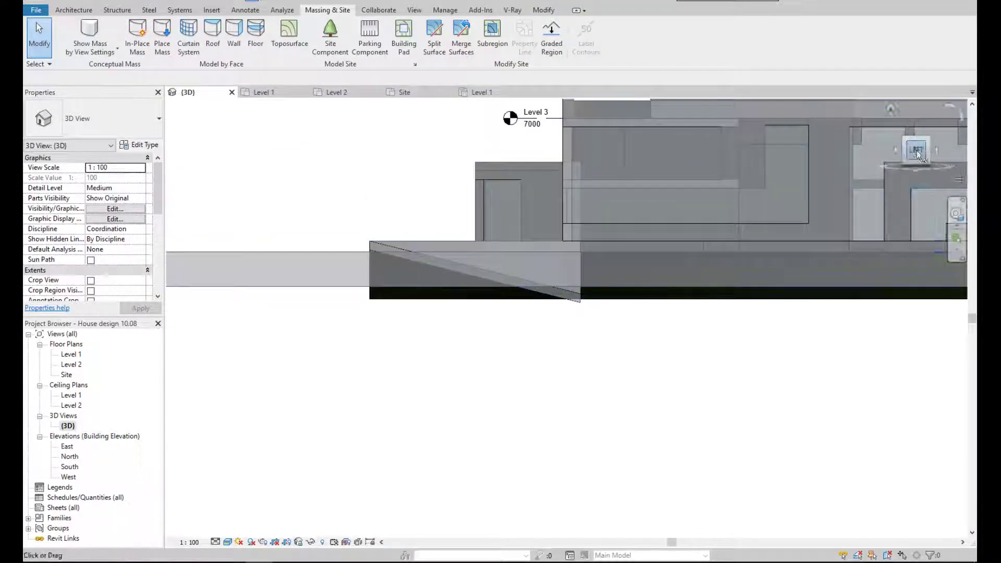
pyautogui.scroll(3, 532, 234)
pyautogui.scroll(-3, 487, 280)
# Step: From the TOP view, relocate the mass block clear of the site, then zoom back to the house
pyautogui.click(449, 338)
pyautogui.scroll(-2, 449, 338)
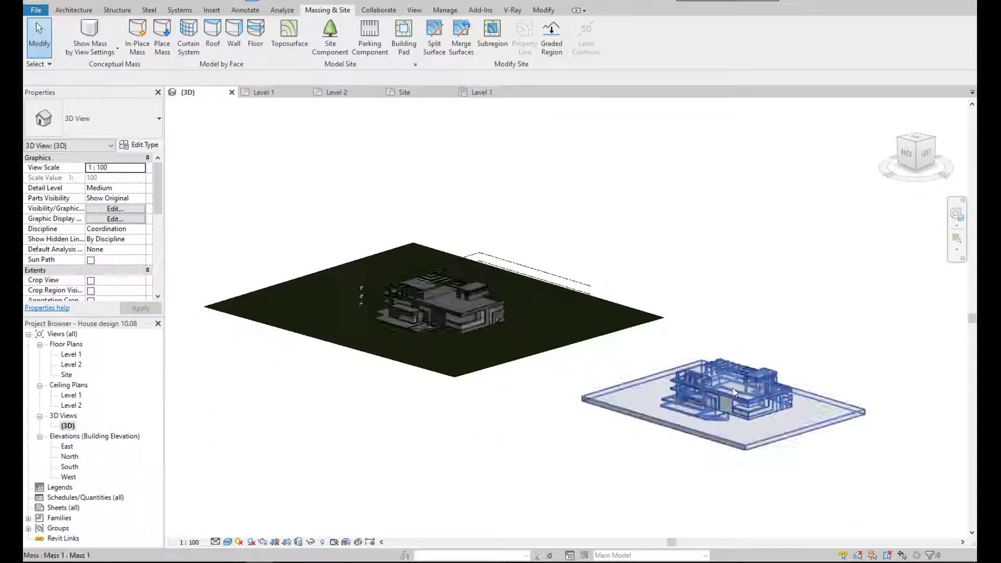
pyautogui.click(917, 137)
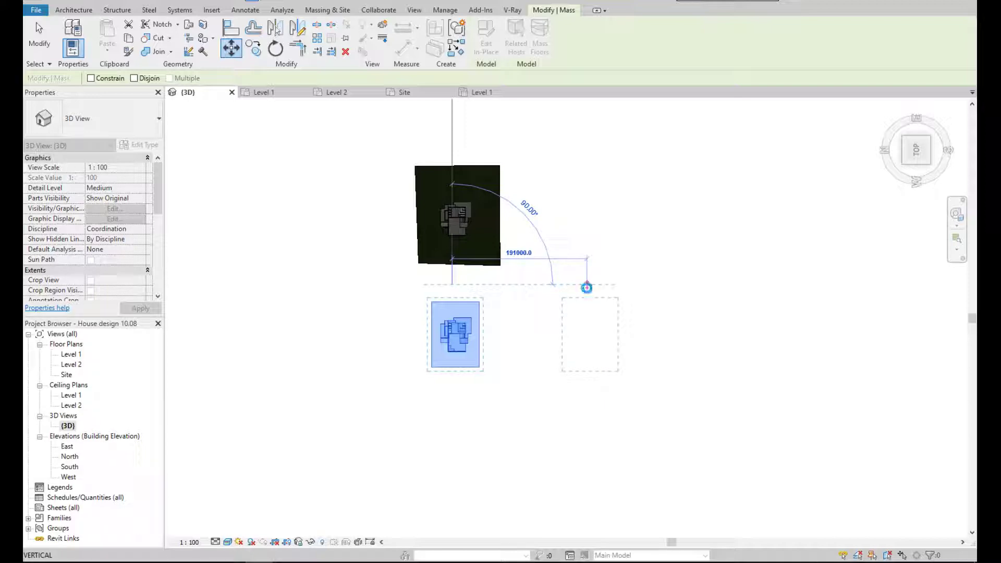
pyautogui.click(587, 289)
pyautogui.press('Escape')
pyautogui.keyDown('shift'); pyautogui.moveTo(470, 313); pyautogui.dragTo(334, 379, button='middle'); pyautogui.keyUp('shift')
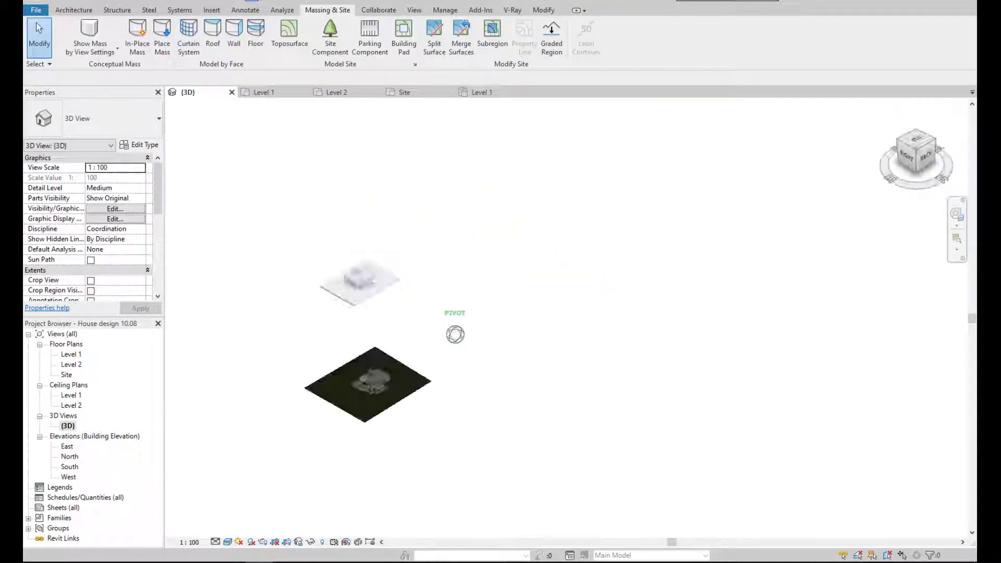
pyautogui.scroll(2, 350, 390)
pyautogui.scroll(4, 632, 324)
pyautogui.scroll(2, 671, 335)
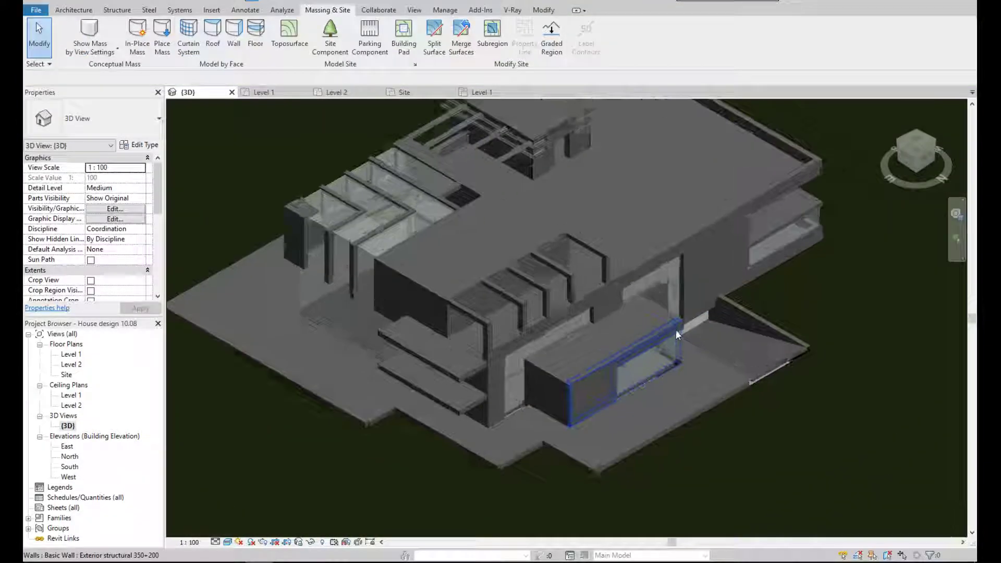
pyautogui.scroll(2, 671, 383)
pyautogui.scroll(2, 708, 335)
pyautogui.scroll(2, 680, 323)
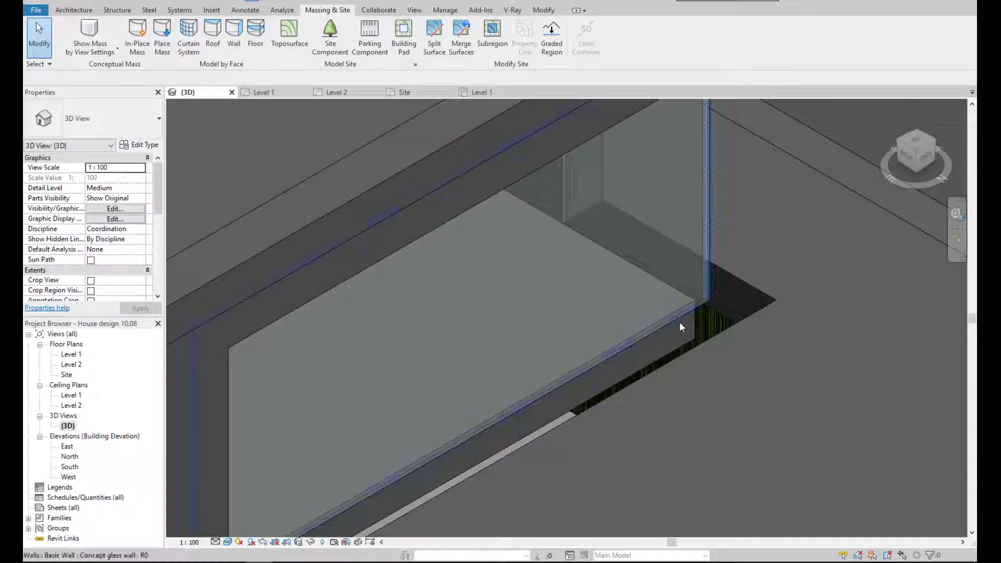
# Step: Open the floor's boundary sketch and view it from the top in Wireframe
pyautogui.doubleClick(678, 345)
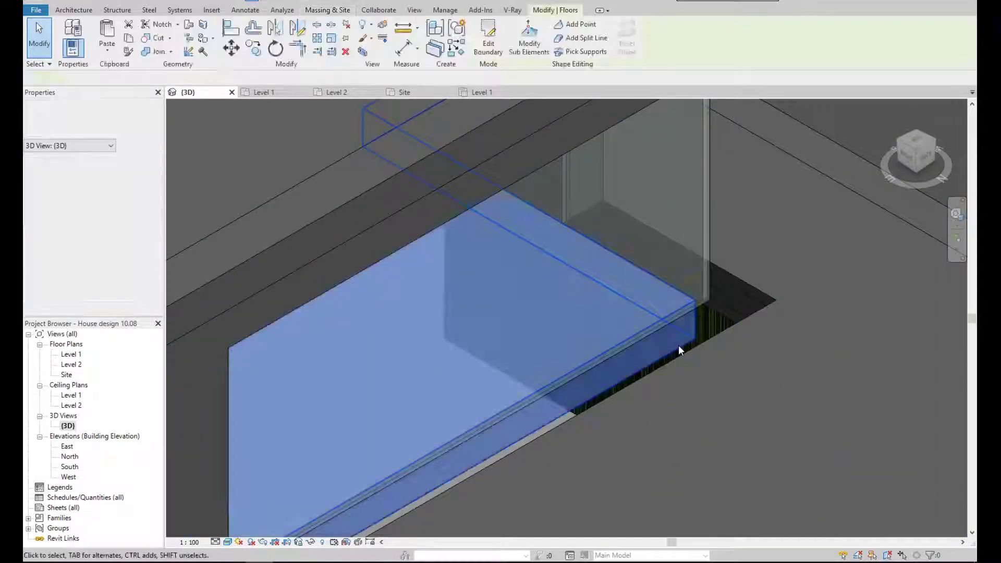
pyautogui.click(917, 143)
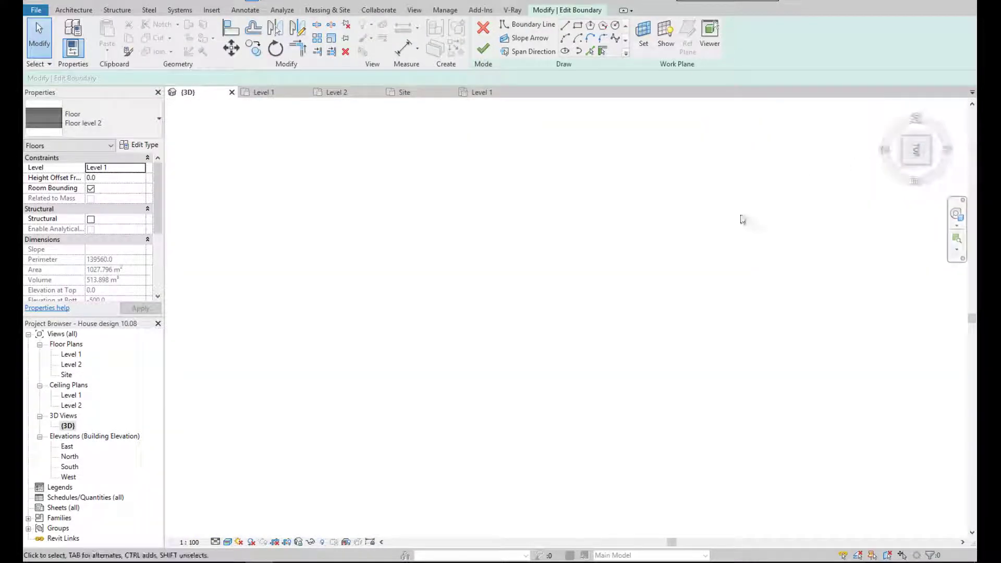
pyautogui.scroll(2, 678, 355)
pyautogui.scroll(2, 610, 370)
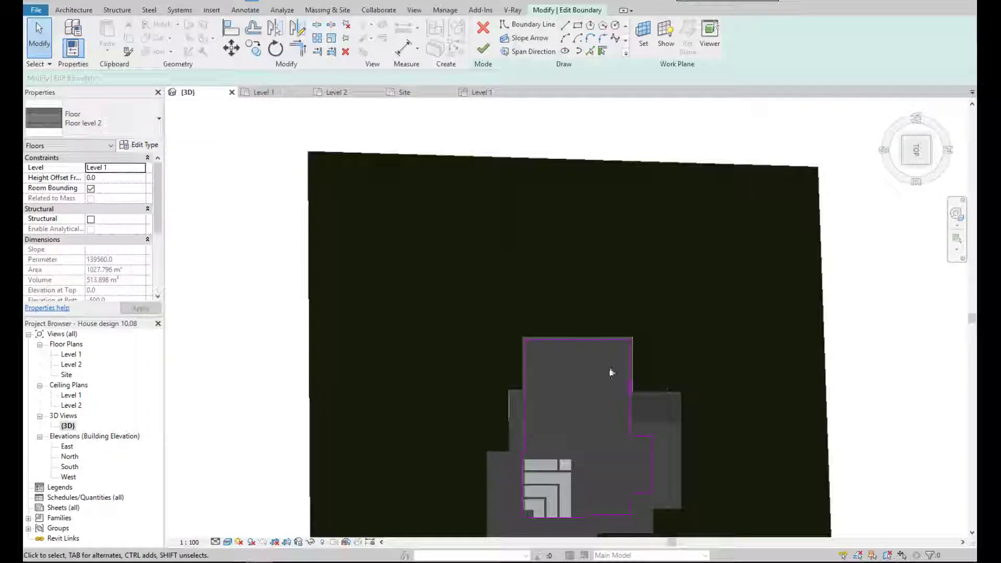
pyautogui.scroll(2, 579, 407)
pyautogui.scroll(4, 570, 445)
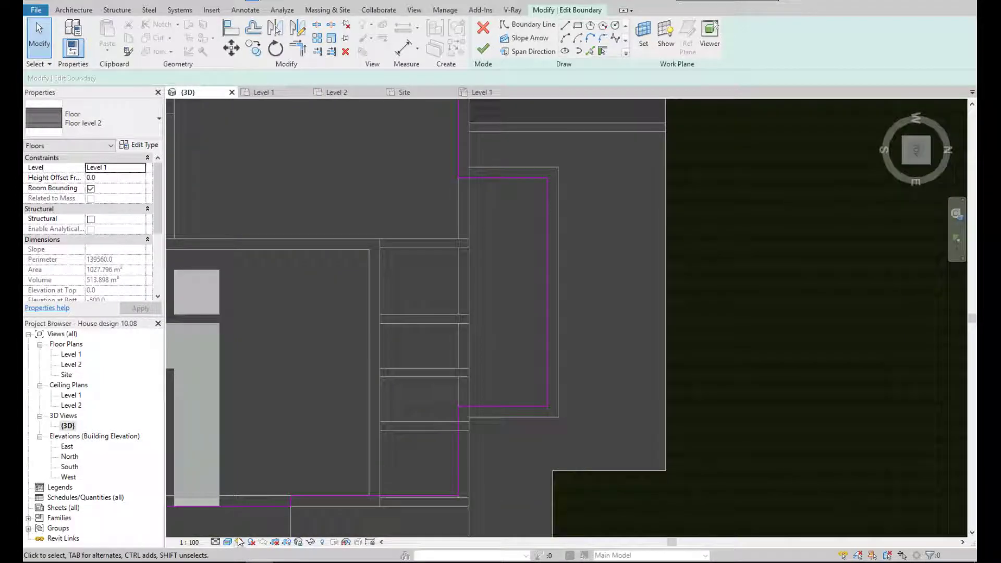
pyautogui.click(228, 542)
pyautogui.click(264, 477)
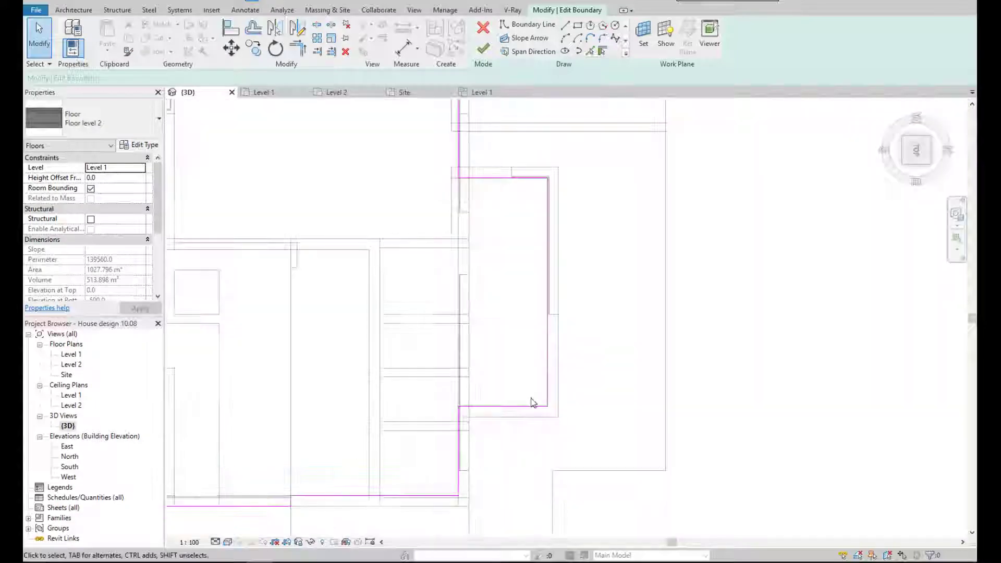
pyautogui.scroll(2, 532, 400)
pyautogui.scroll(-2, 553, 339)
pyautogui.scroll(3, 548, 219)
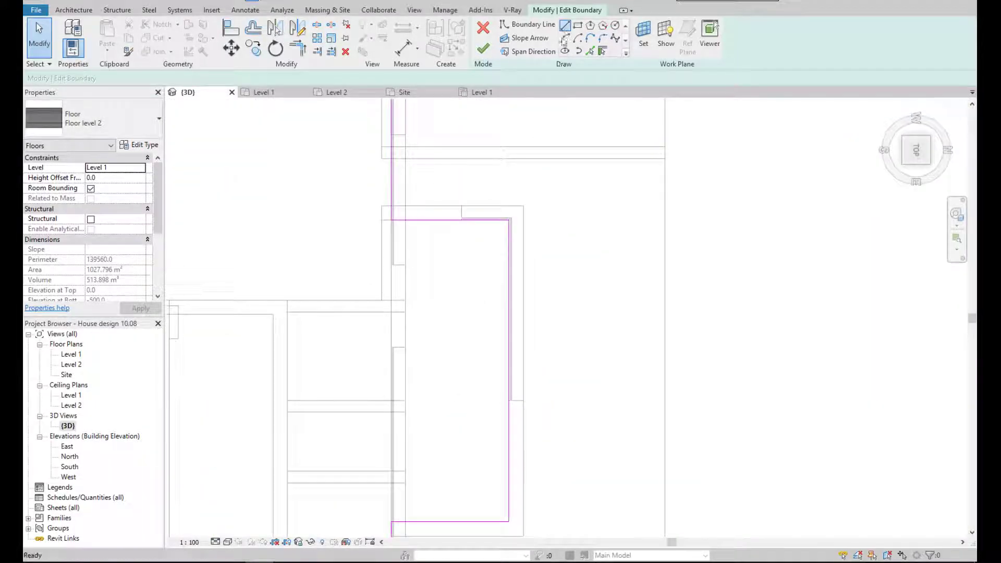
pyautogui.scroll(2, 520, 405)
pyautogui.scroll(2, 552, 402)
# Step: Add a vertical boundary line to the corner and finish, enlarging the floor to about 1034 m²
pyautogui.click(505, 394)
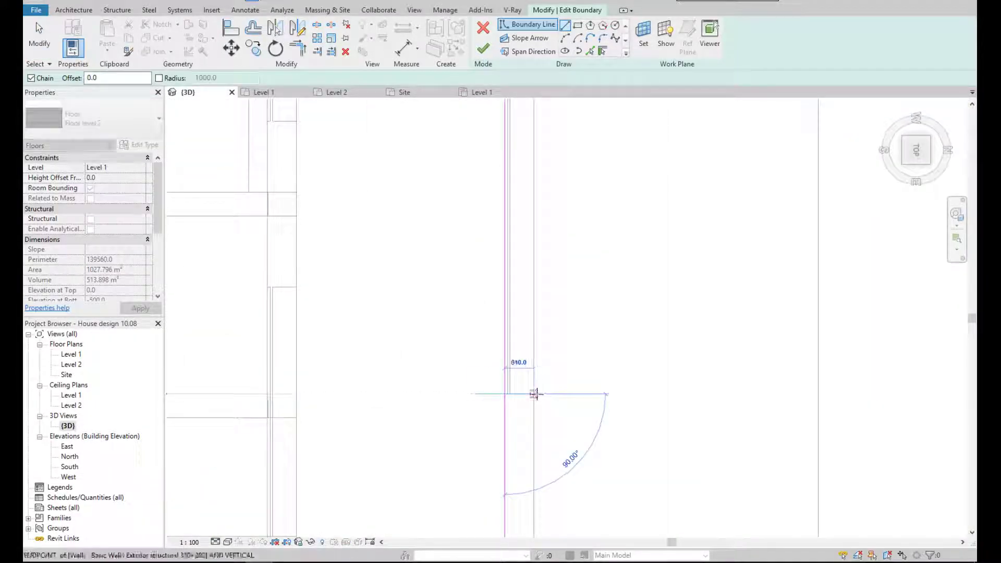
pyautogui.scroll(-2, 535, 395)
pyautogui.scroll(-1, 545, 365)
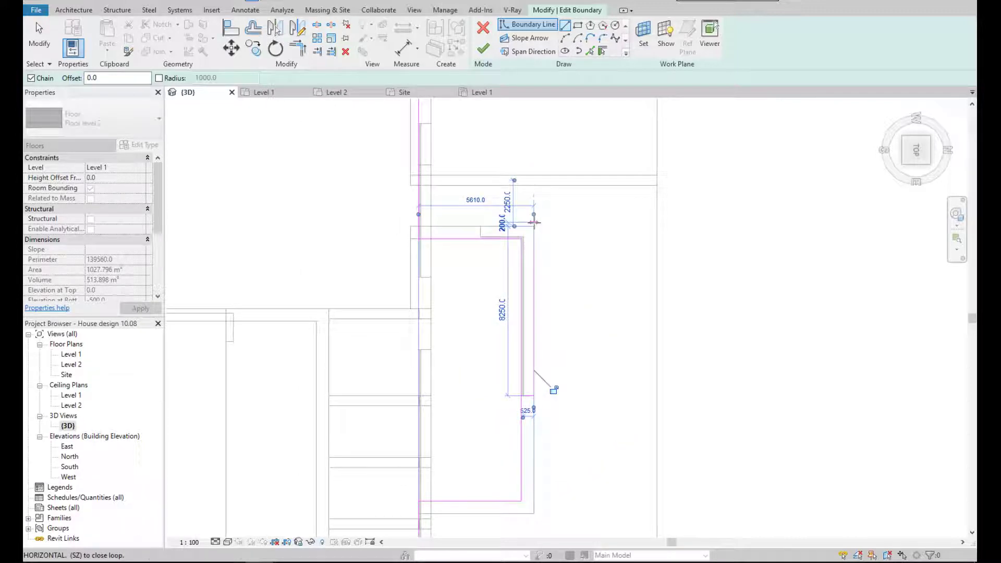
pyautogui.click(533, 223)
pyautogui.scroll(2, 526, 224)
pyautogui.scroll(1, 477, 232)
pyautogui.scroll(2, 474, 261)
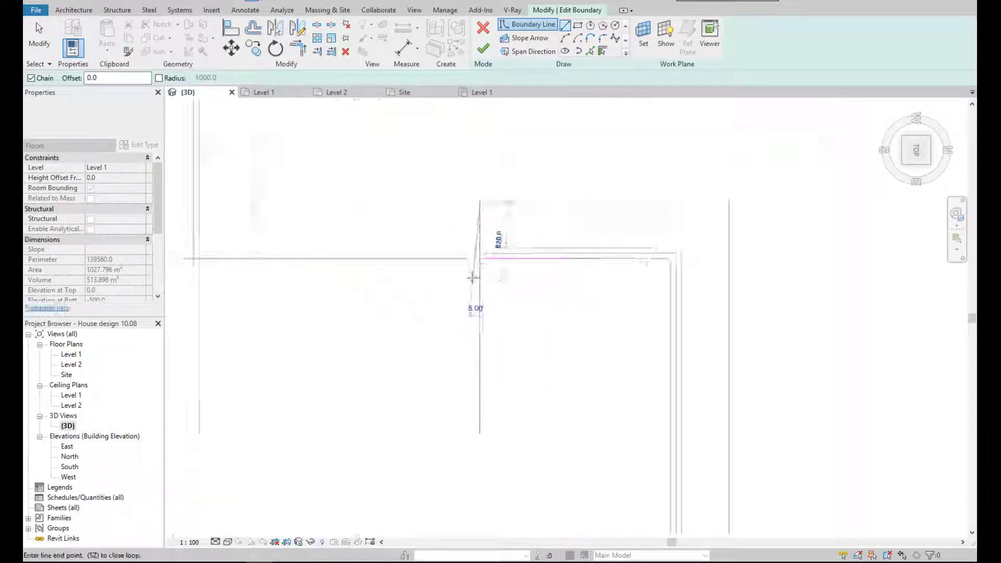
pyautogui.scroll(-2, 474, 260)
pyautogui.scroll(-1, 485, 247)
pyautogui.press('Escape')
pyautogui.press('Escape')
pyautogui.scroll(2, 482, 246)
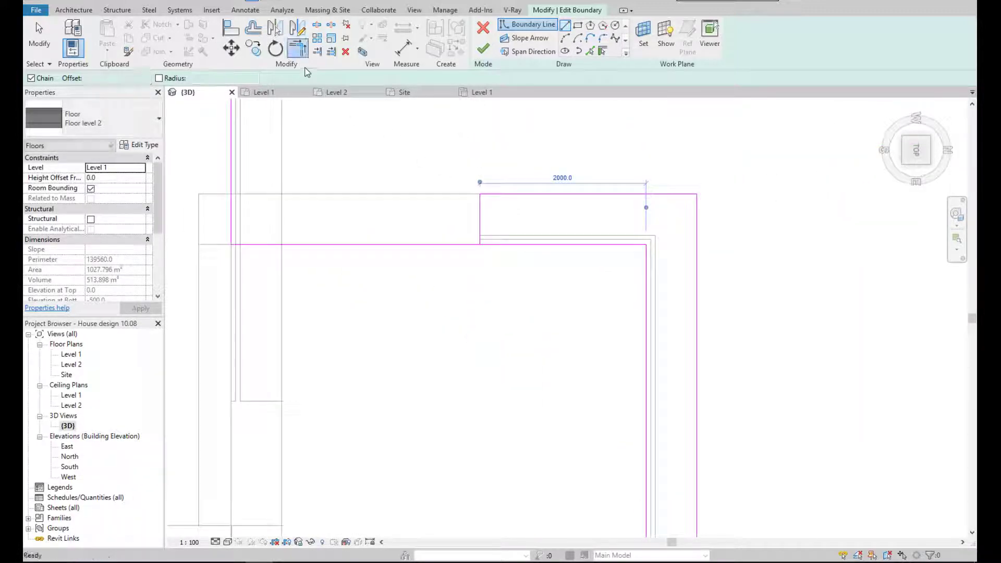
pyautogui.press('Escape')
pyautogui.scroll(-1, 480, 222)
pyautogui.scroll(-2, 522, 313)
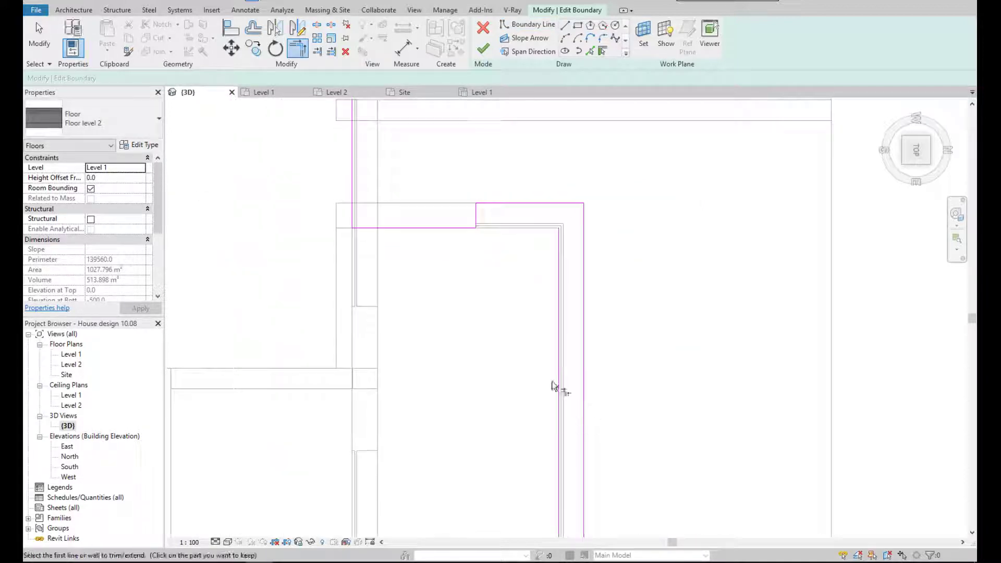
pyautogui.scroll(-2, 553, 433)
pyautogui.scroll(-3, 566, 285)
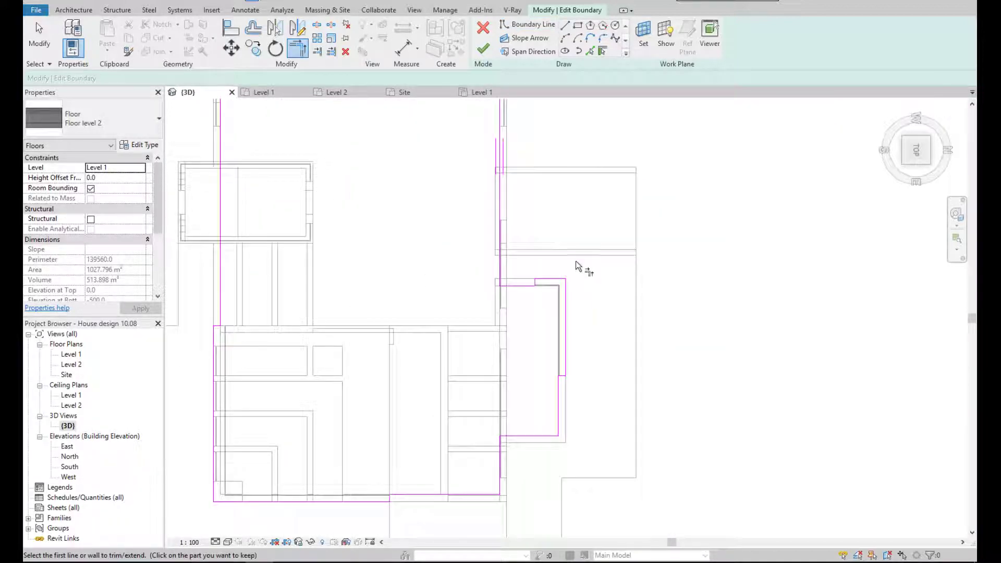
pyautogui.click(483, 52)
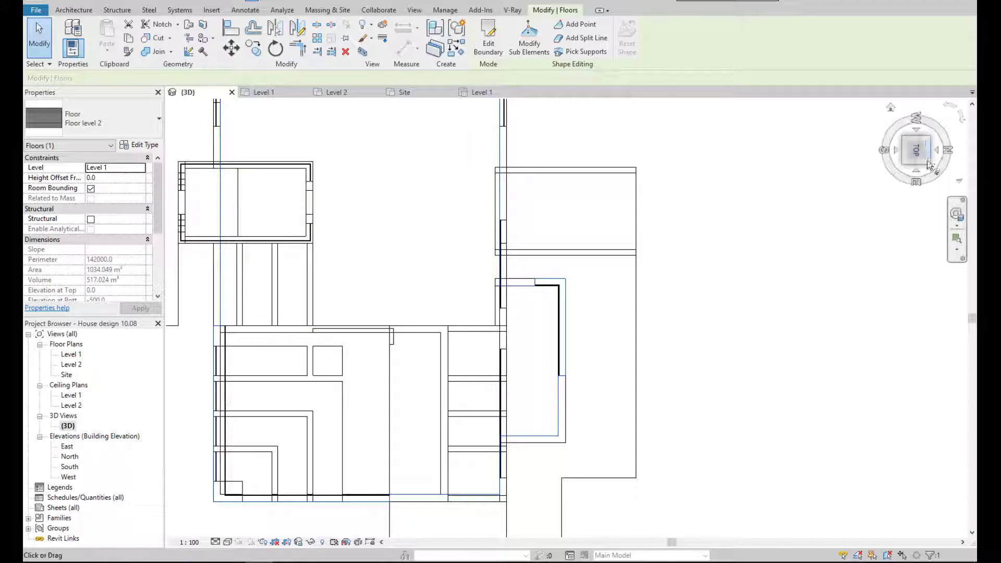
# Step: Return the house to shaded display and clear the floor selection
pyautogui.moveTo(916, 152)
pyautogui.mouseDown()
pyautogui.moveTo(887, 145)
pyautogui.moveTo(494, 257)
pyautogui.moveTo(320, 393)
pyautogui.mouseUp()
pyautogui.scroll(4, 308, 488)
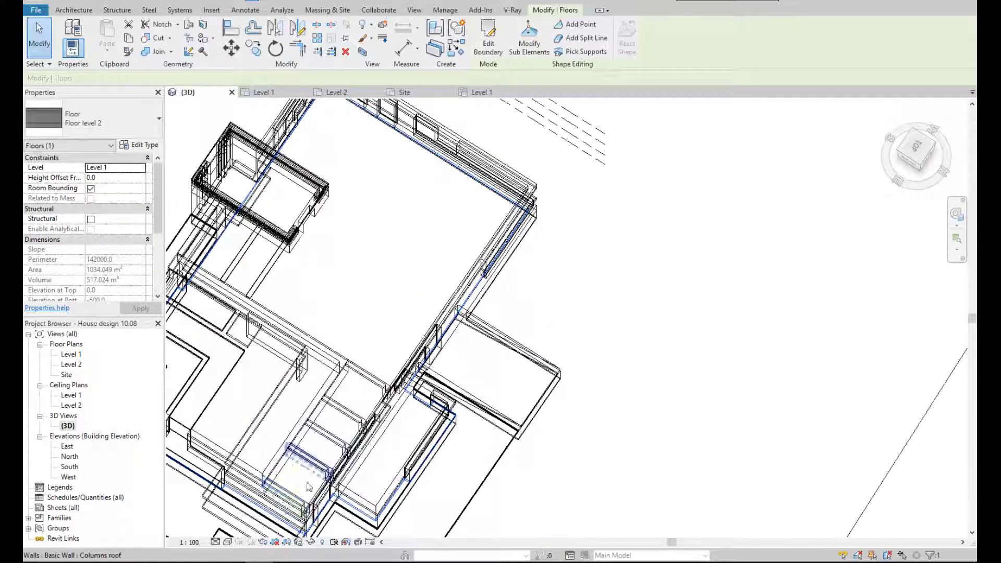
pyautogui.click(228, 542)
pyautogui.click(255, 519)
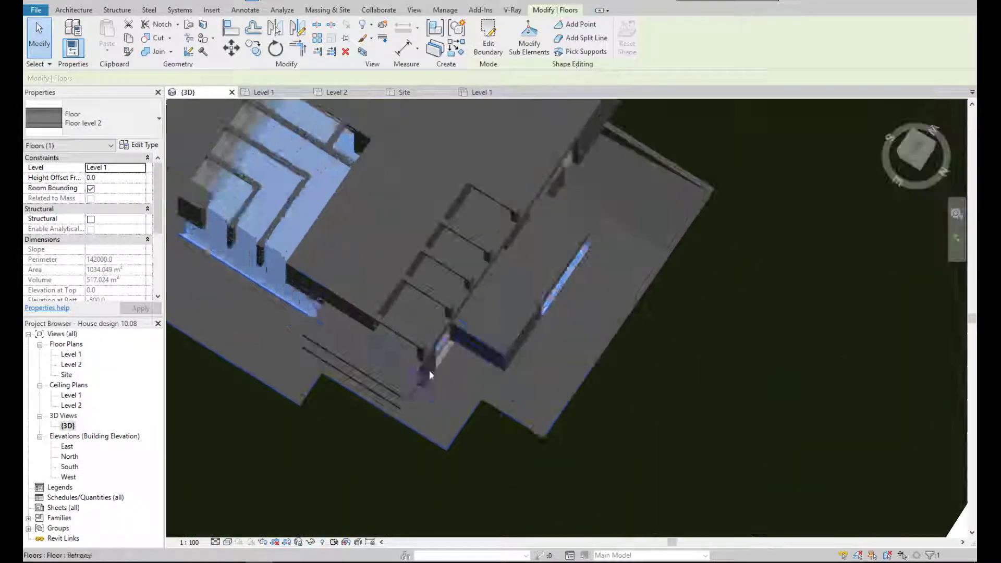
pyautogui.press('Escape')
# Step: Orbit and zoom in for a close look at the upper roof and its row of beams
pyautogui.moveTo(916, 154); pyautogui.dragTo(634, 274)
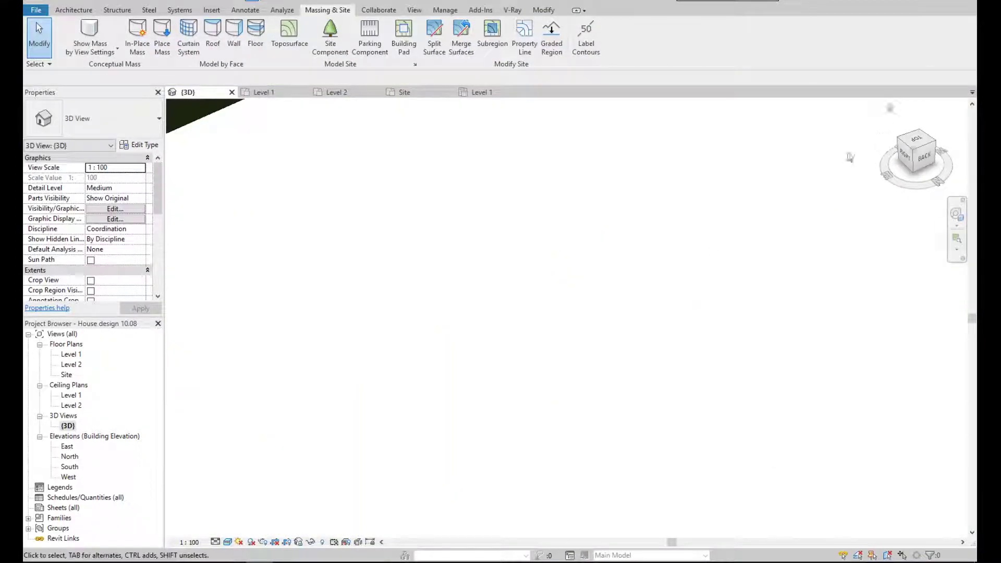
pyautogui.scroll(3, 453, 389)
pyautogui.scroll(-4, 423, 195)
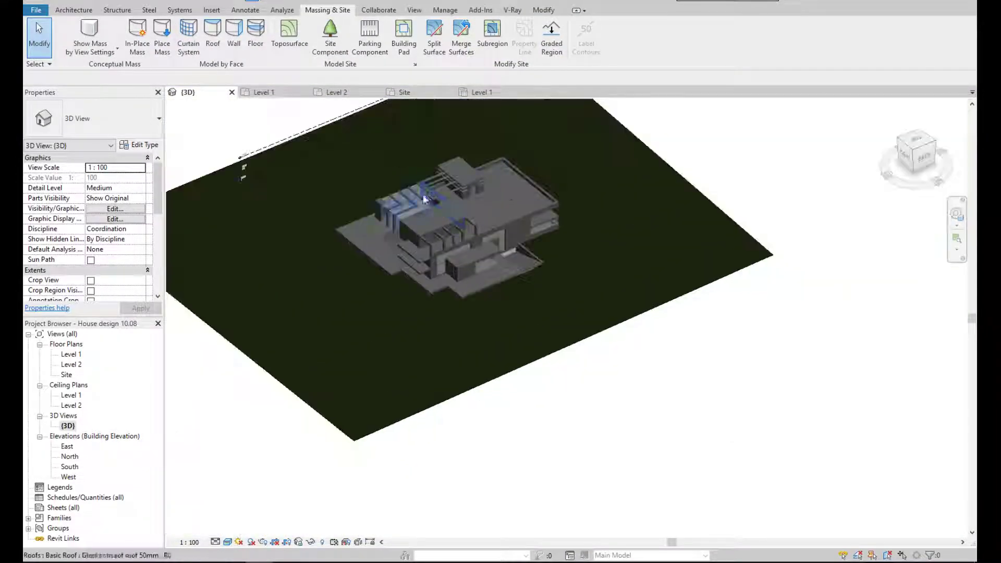
pyautogui.scroll(5, 515, 338)
pyautogui.scroll(2, 560, 342)
pyautogui.scroll(-3, 519, 291)
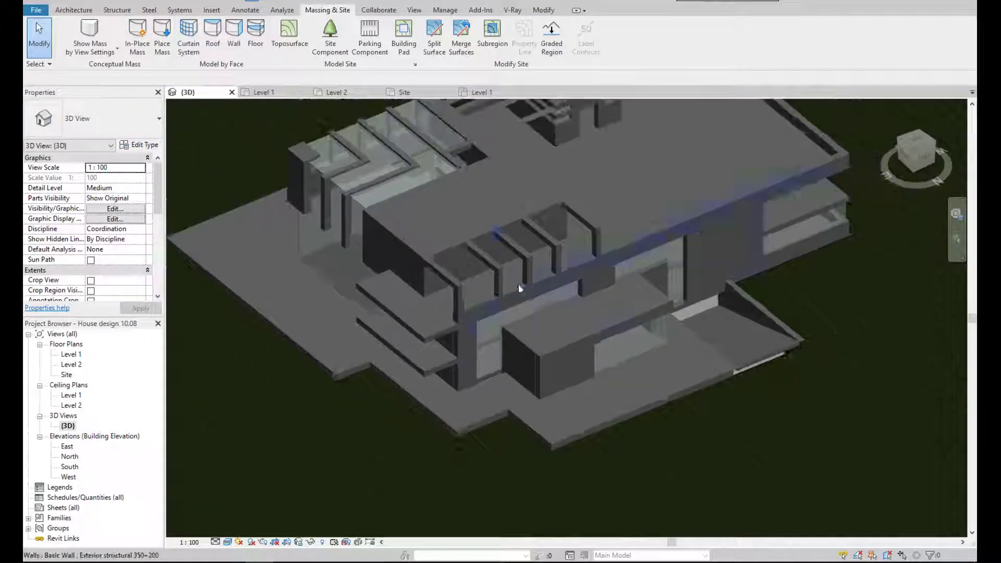
pyautogui.scroll(5, 499, 213)
pyautogui.click(74, 10)
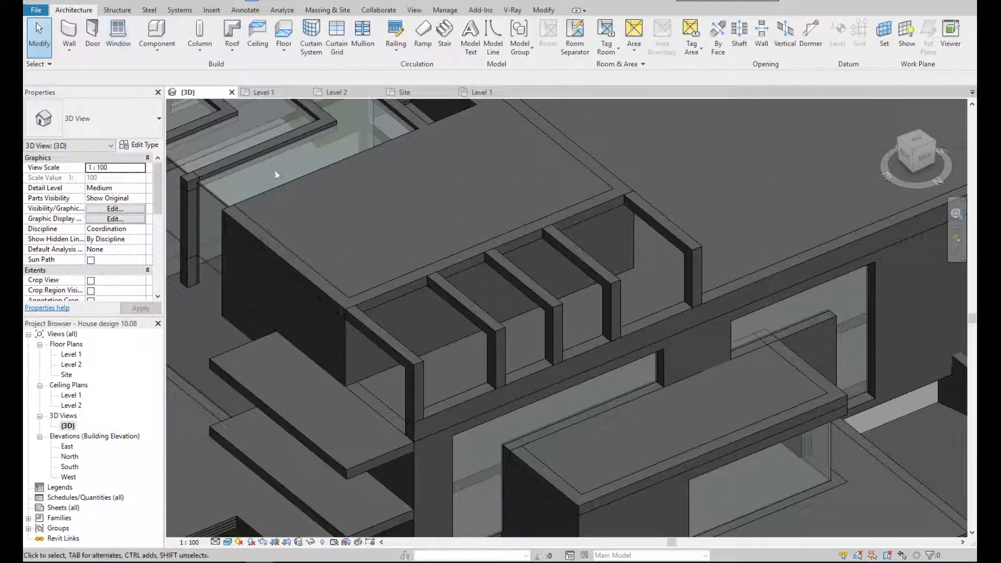
# Step: Set the work plane to a picked wall face, then try Roof by Extrusion, which is refused
pyautogui.click(886, 37)
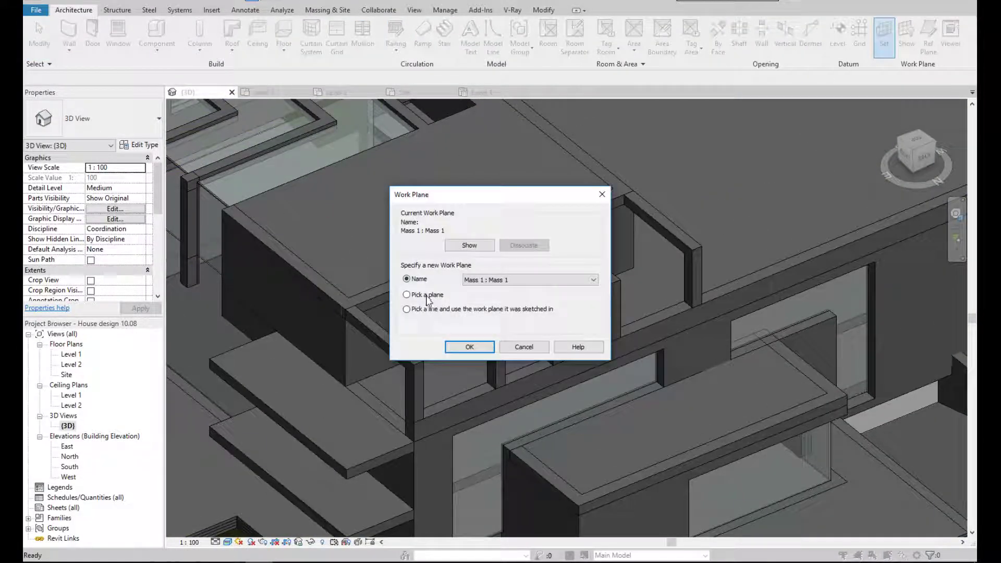
pyautogui.click(479, 348)
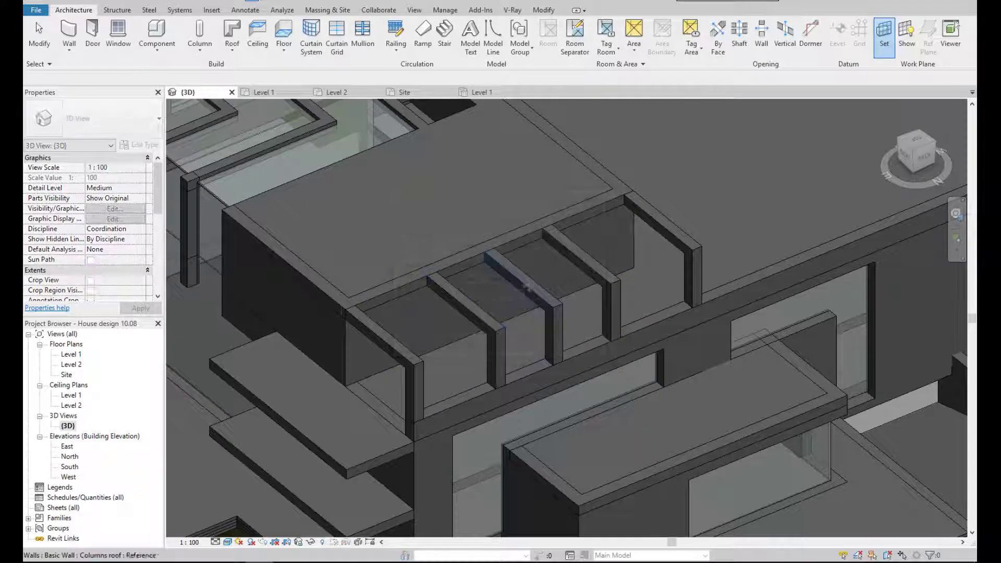
pyautogui.click(531, 285)
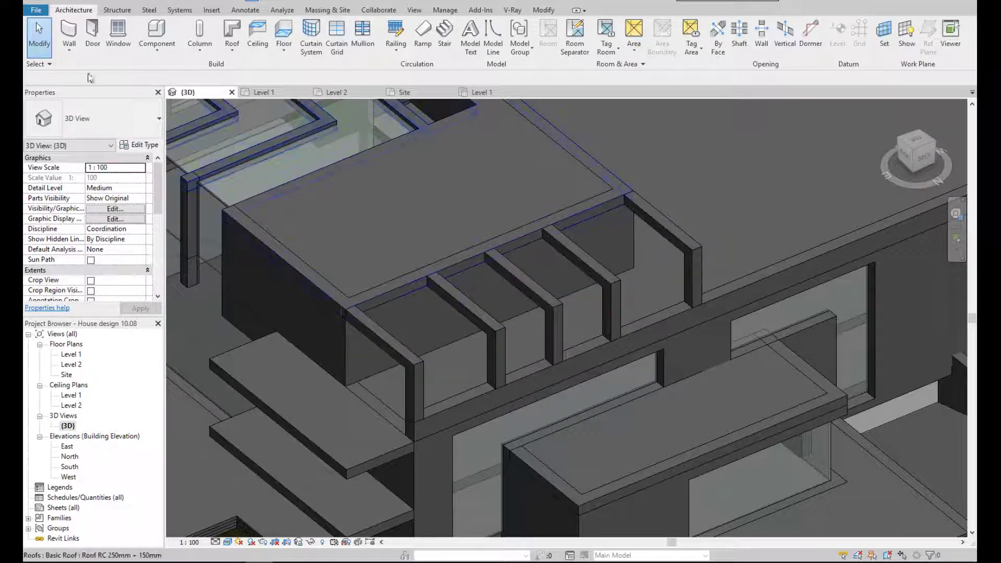
pyautogui.click(232, 46)
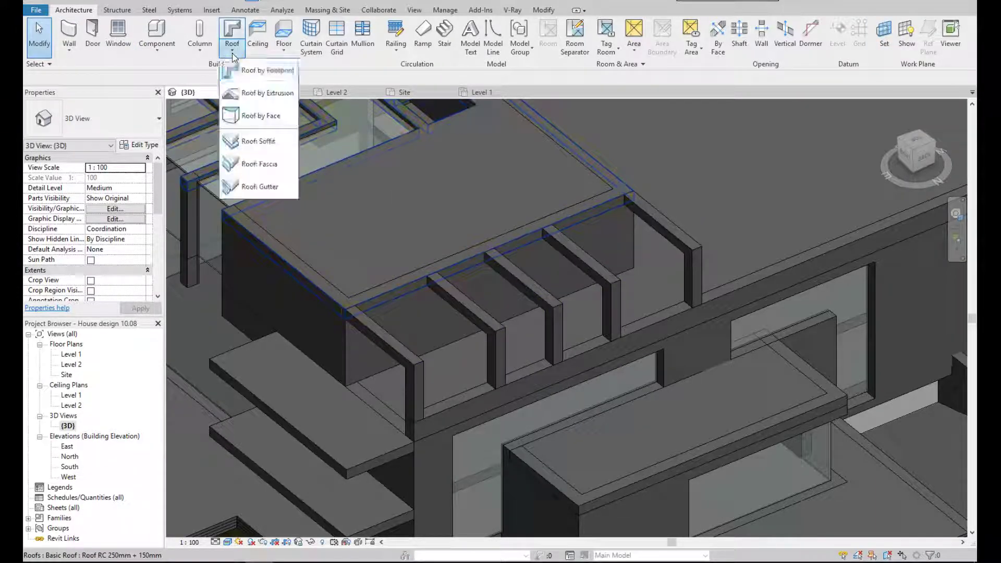
pyautogui.click(280, 79)
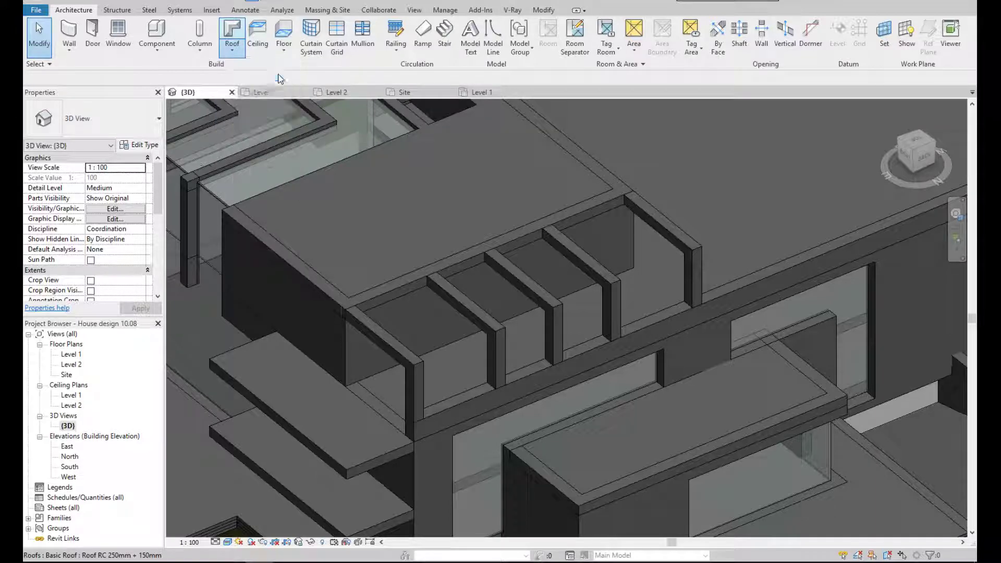
pyautogui.click(567, 312)
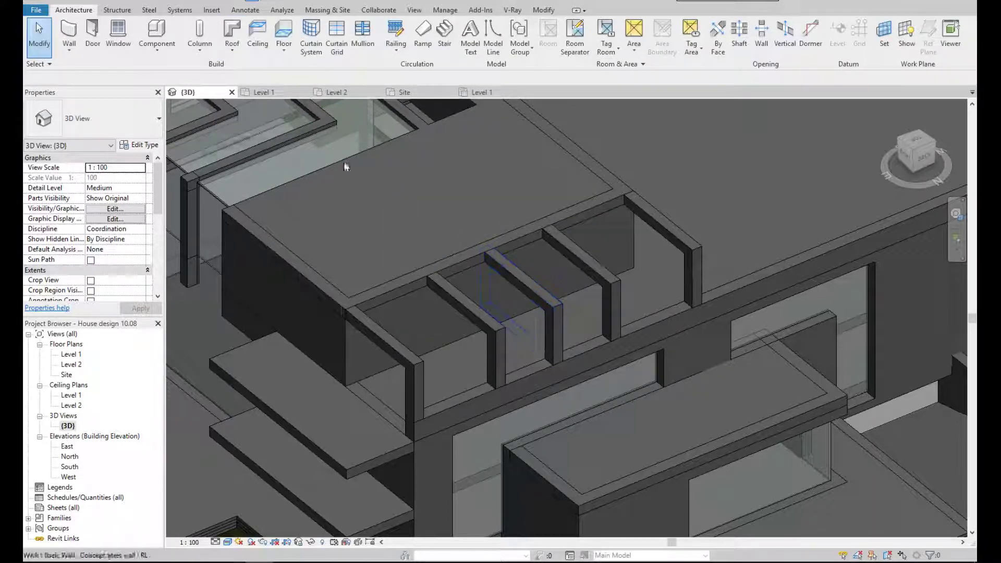
# Step: View the house from the top and retry an extruded roof and an architectural floor, both refused
pyautogui.click(918, 140)
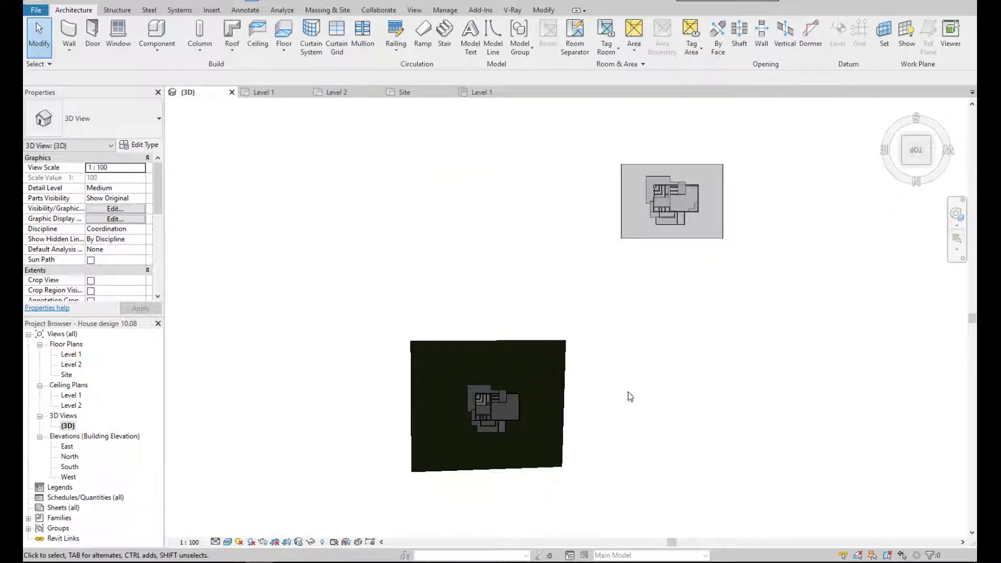
pyautogui.scroll(3, 446, 415)
pyautogui.scroll(2, 439, 412)
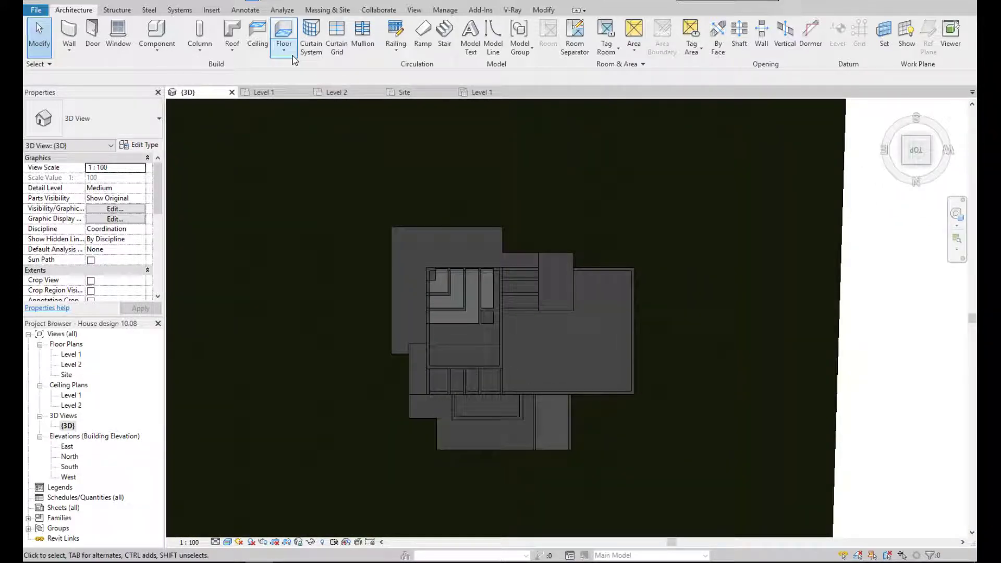
pyautogui.click(232, 48)
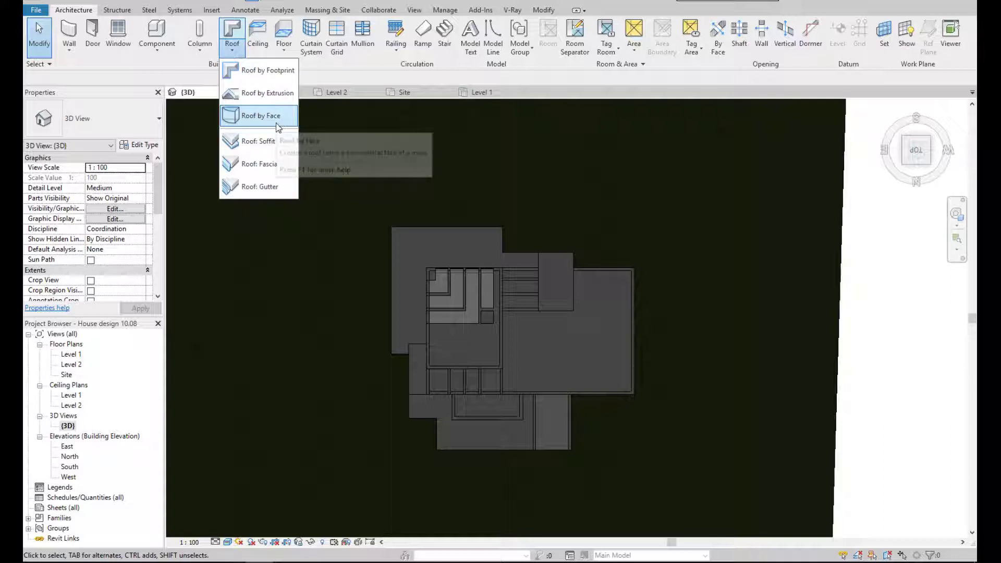
pyautogui.click(266, 93)
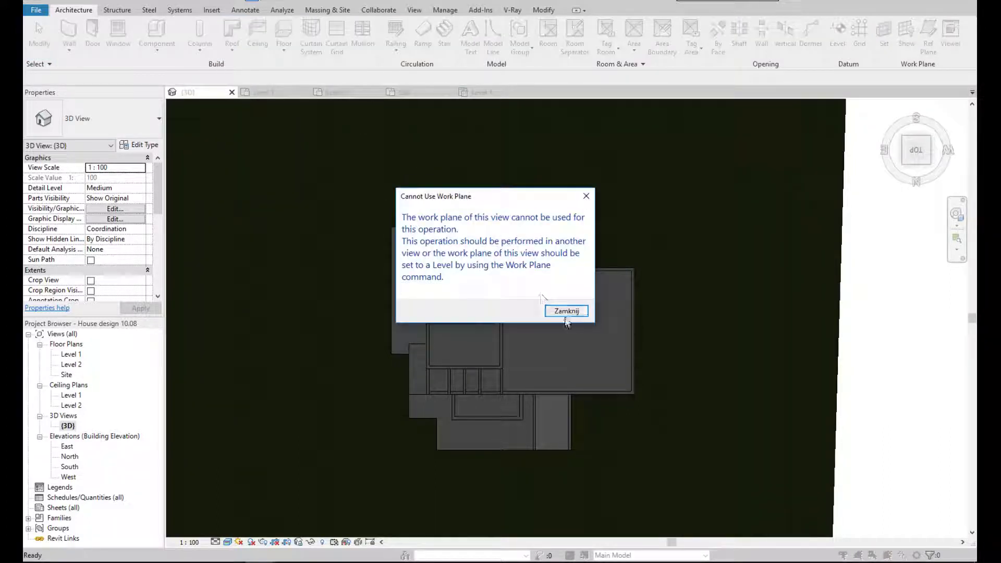
pyautogui.click(566, 314)
pyautogui.click(284, 36)
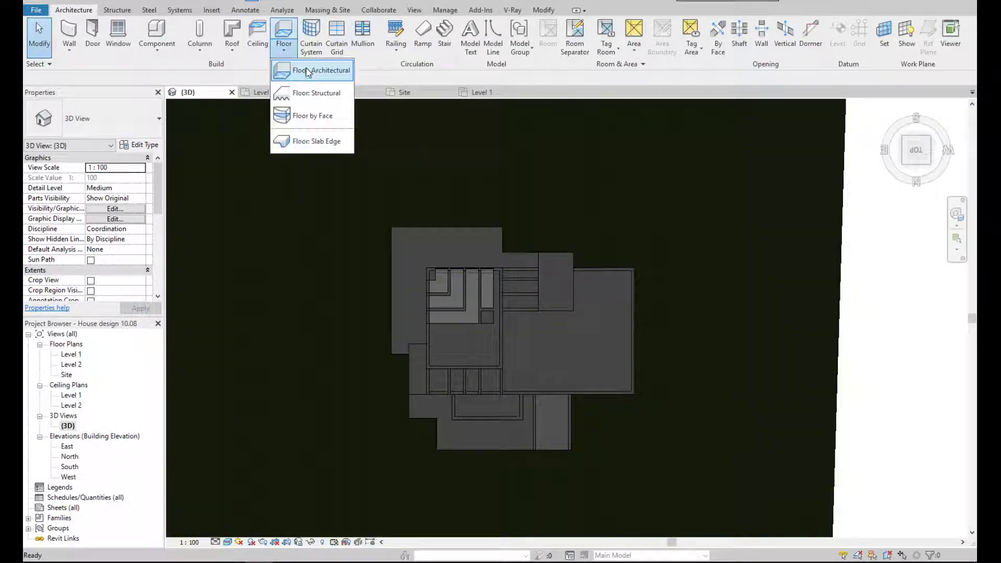
pyautogui.click(308, 72)
pyautogui.click(567, 313)
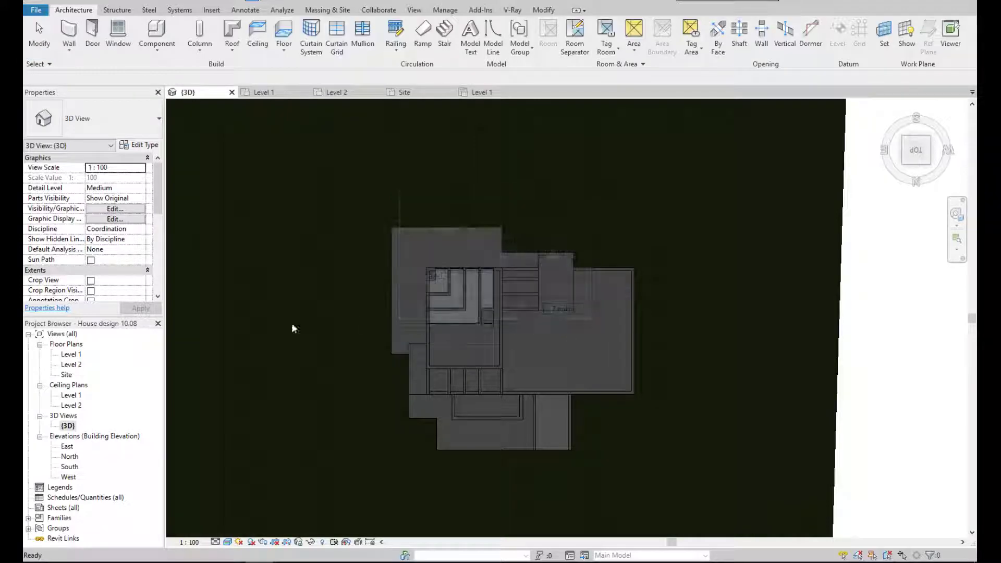
# Step: Open the Level 2 floor plan and start a Roof by Footprint
pyautogui.doubleClick(71, 365)
pyautogui.scroll(-3, 304, 369)
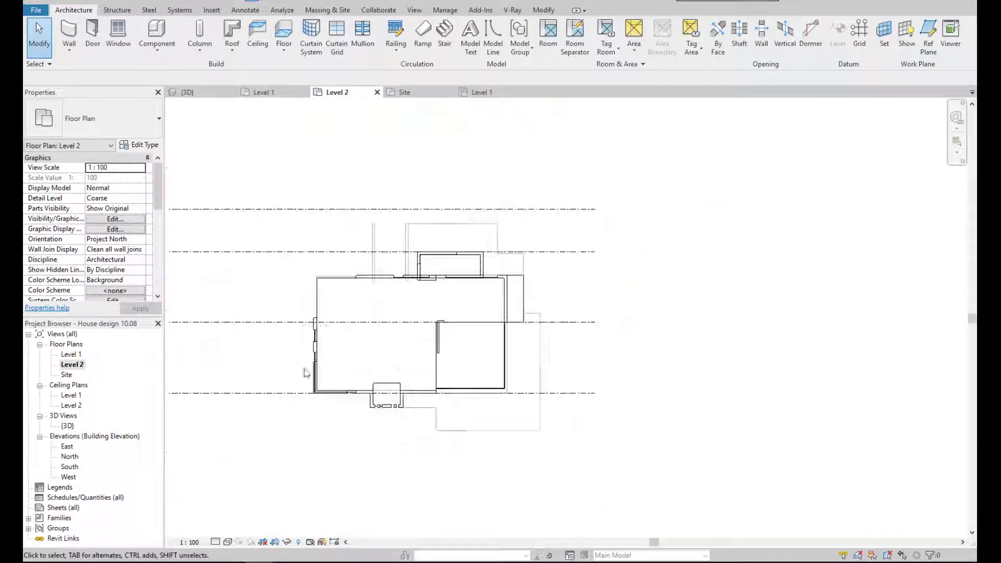
pyautogui.scroll(3, 292, 374)
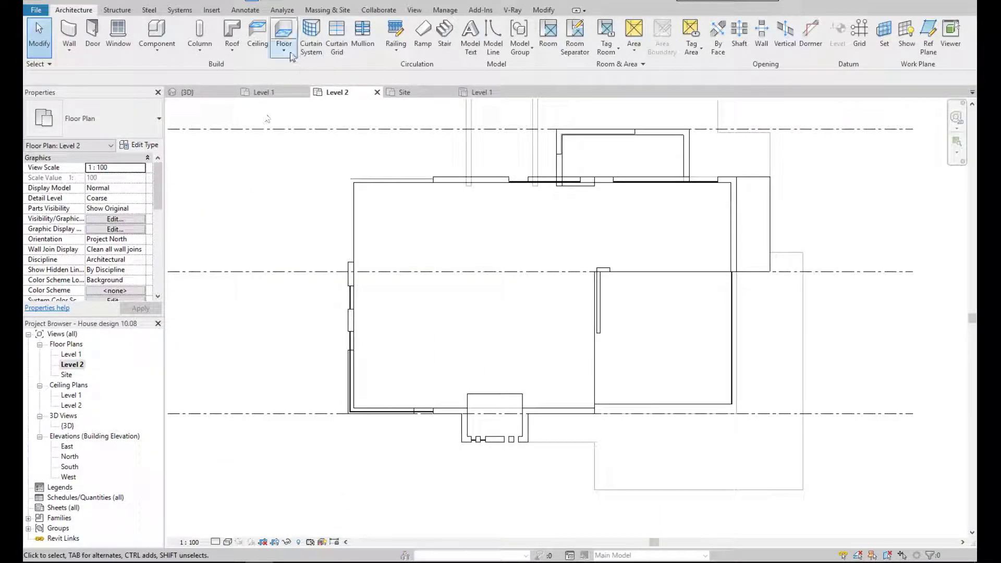
pyautogui.click(242, 56)
pyautogui.click(291, 79)
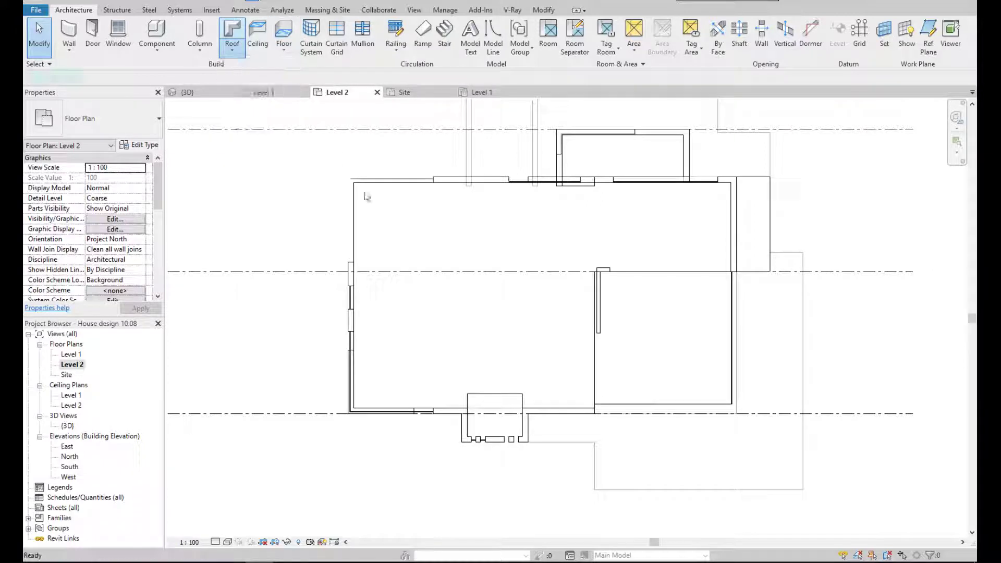
# Step: Sketch a rectangular roof footprint about 3200 by 3500 beside the upper wall corner
pyautogui.scroll(2, 642, 209)
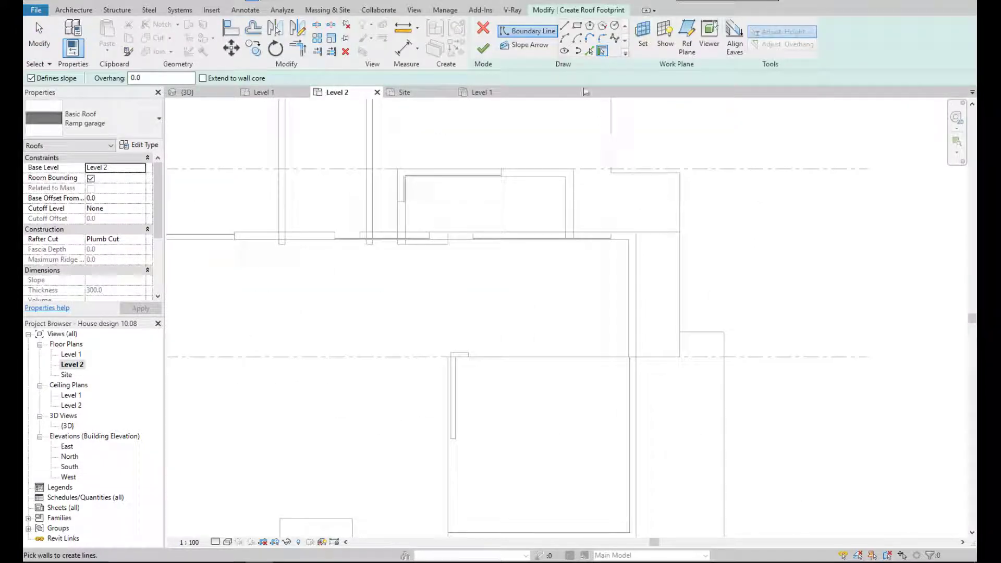
pyautogui.click(577, 27)
pyautogui.scroll(3, 633, 232)
pyautogui.scroll(2, 637, 233)
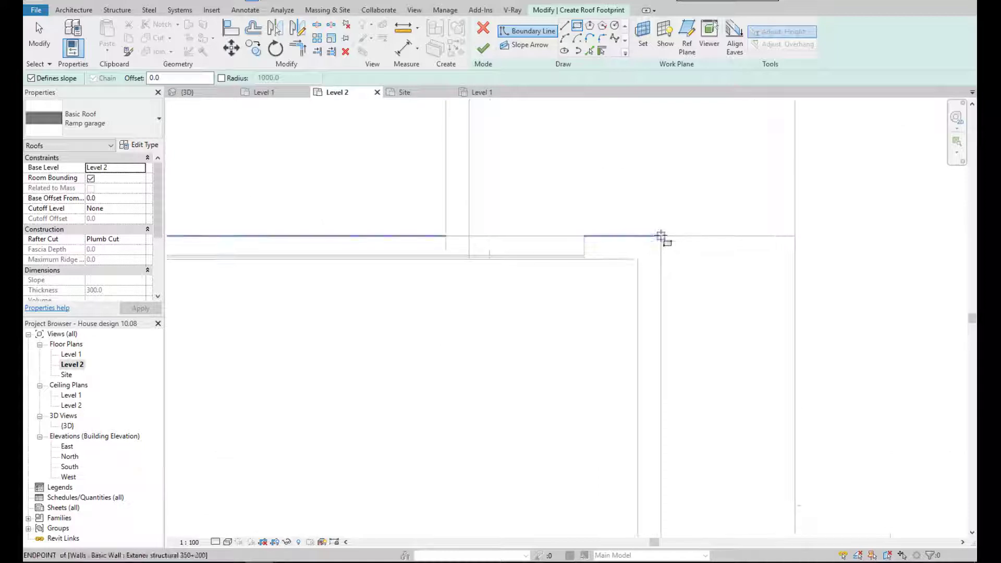
pyautogui.click(660, 235)
pyautogui.scroll(-2, 658, 234)
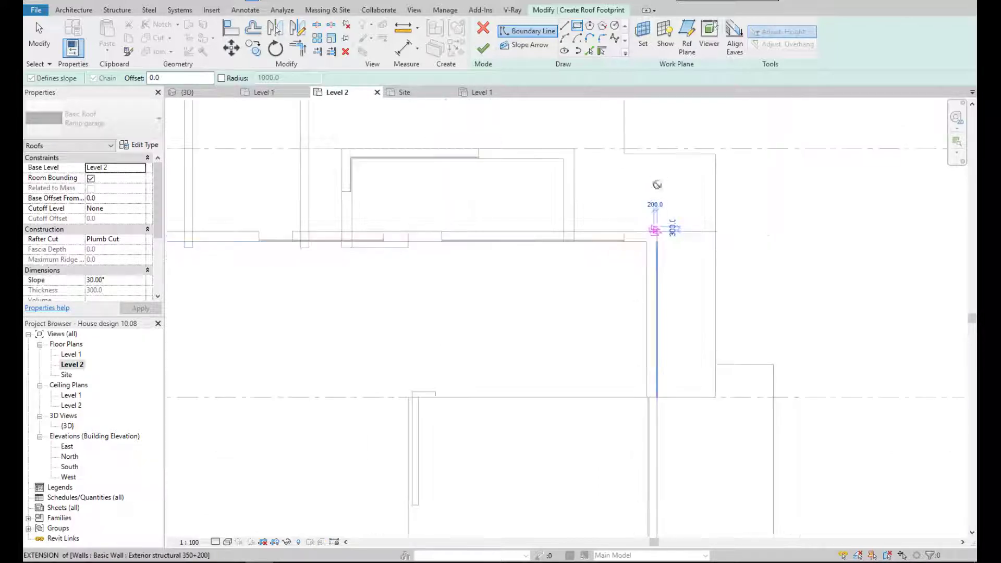
pyautogui.click(603, 172)
pyautogui.scroll(2, 626, 178)
pyautogui.press('Escape')
pyautogui.click(556, 219)
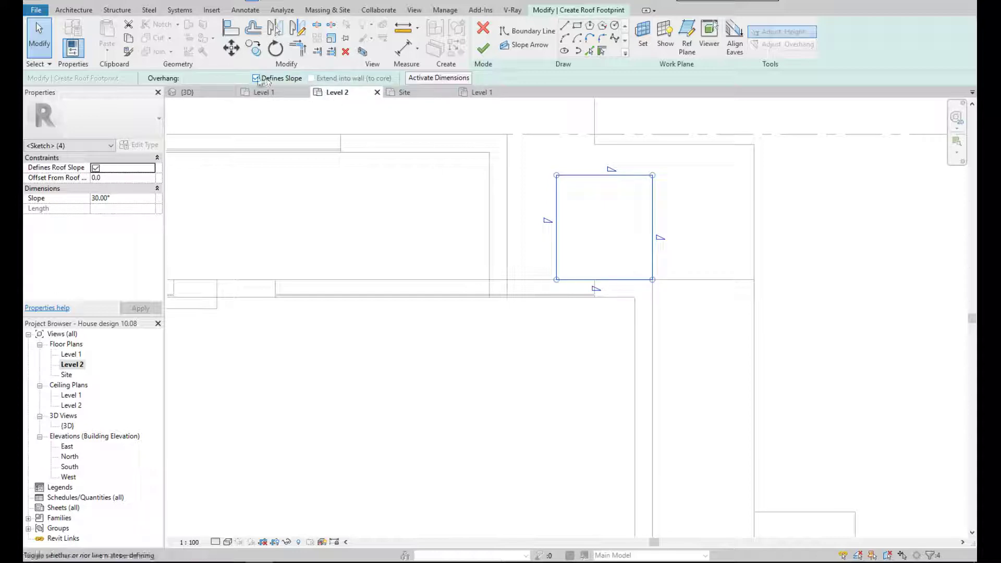
# Step: Finish the footprint roof and make it Glass concept roof 50mm
pyautogui.click(486, 53)
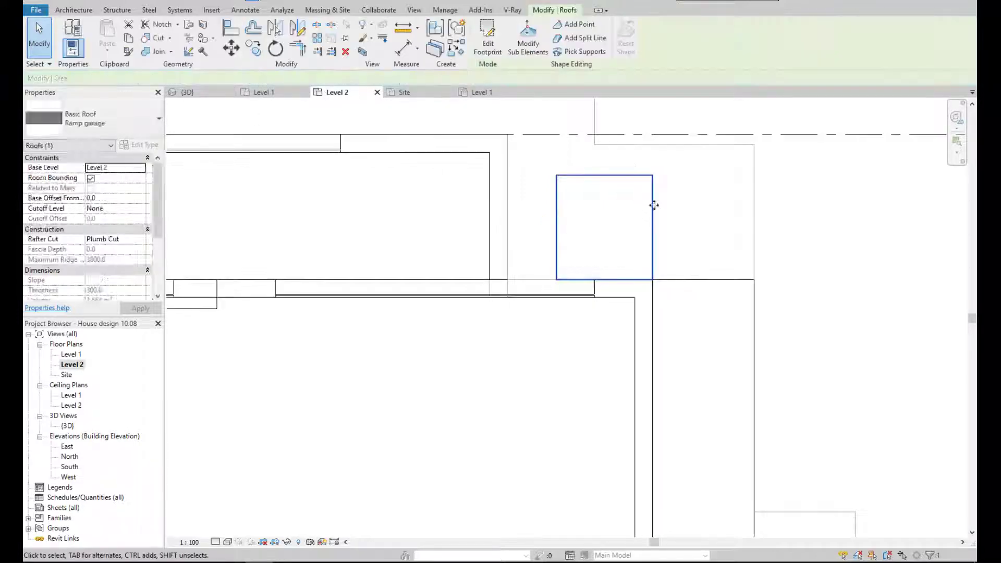
pyautogui.click(130, 119)
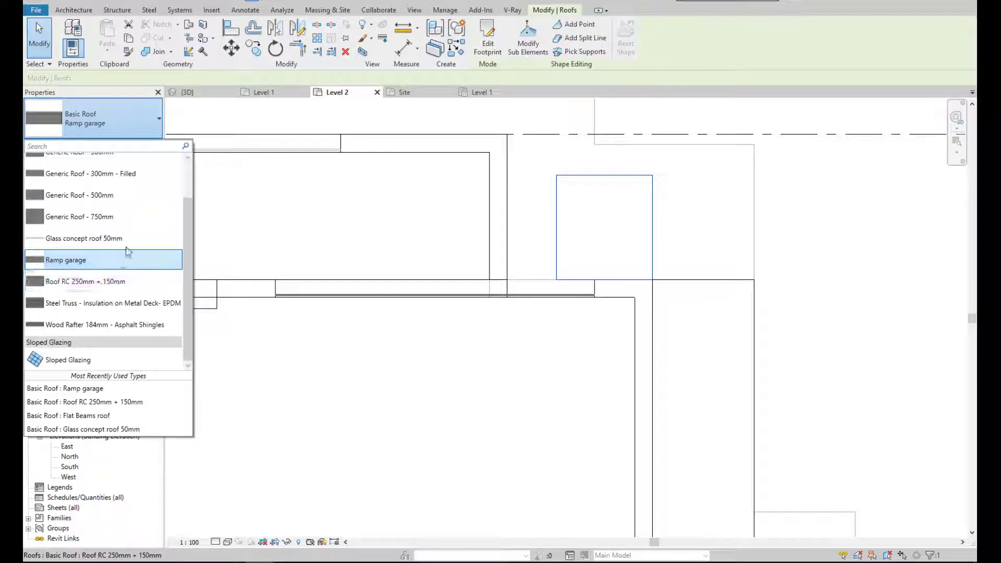
pyautogui.click(105, 238)
# Step: In the {3D} view, change the glass roof's Base Level to Level 3
pyautogui.doubleClick(67, 425)
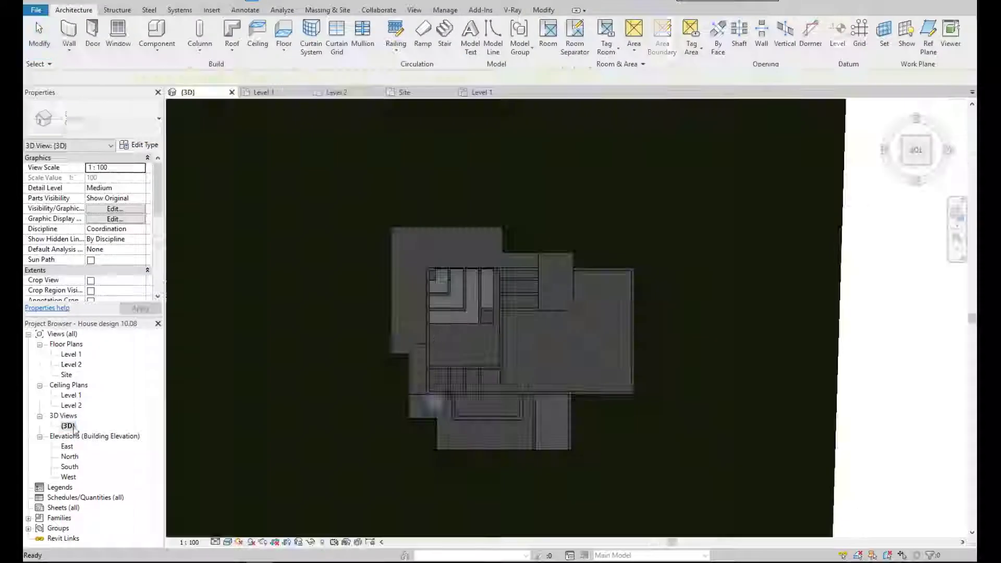
pyautogui.click(916, 150)
pyautogui.scroll(3, 522, 328)
pyautogui.click(926, 157)
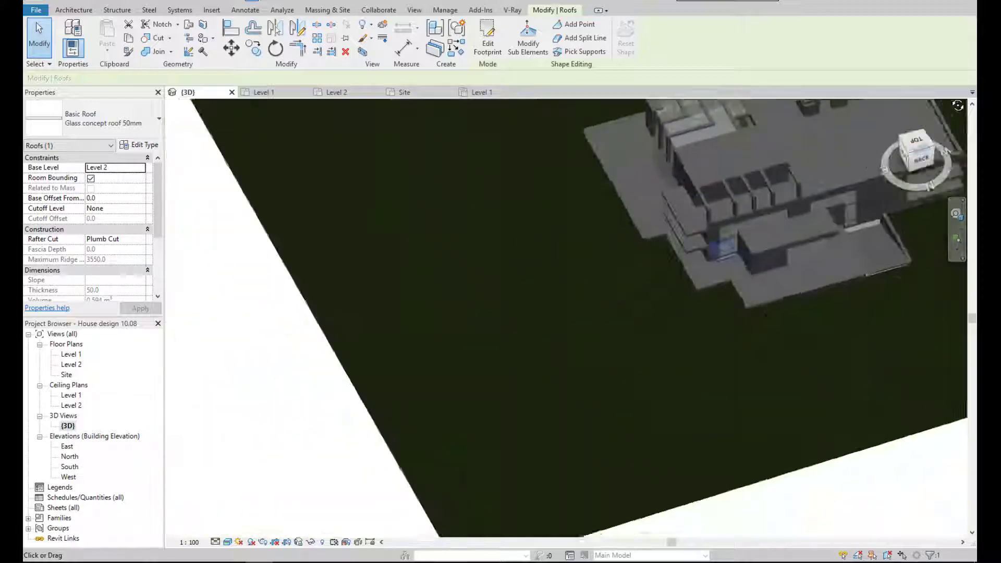
pyautogui.scroll(-3, 492, 261)
pyautogui.scroll(5, 524, 270)
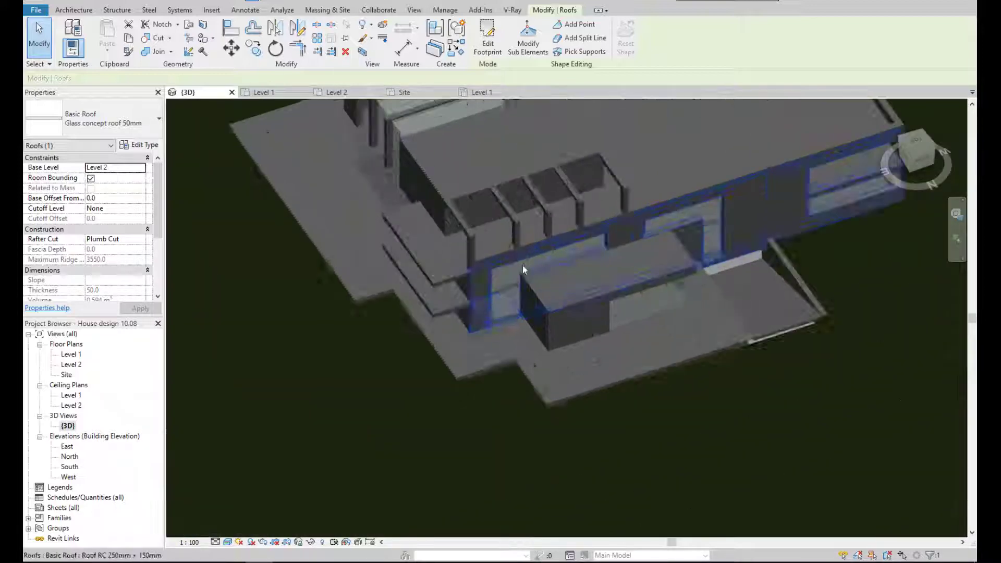
pyautogui.click(141, 168)
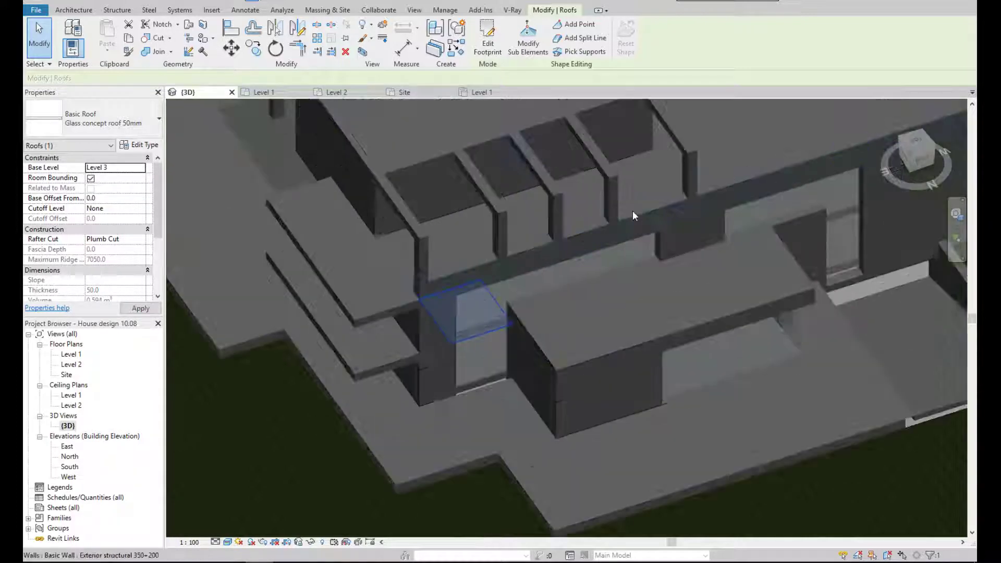
pyautogui.click(920, 157)
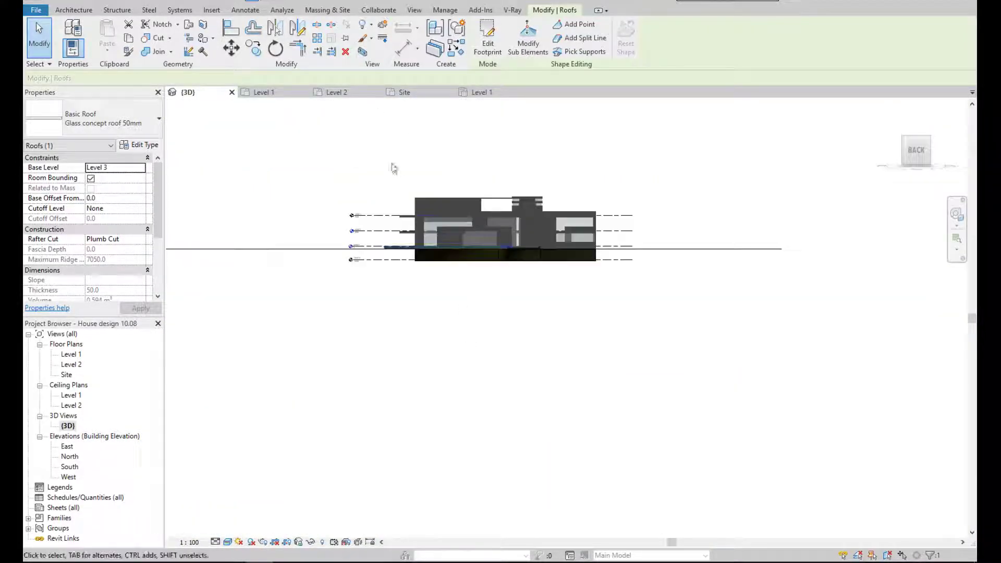
# Step: Copy the Level 3 line 4000 upward in the back elevation to create Level 5 at 11000
pyautogui.scroll(3, 418, 209)
pyautogui.scroll(3, 430, 238)
pyautogui.press('Escape')
pyautogui.scroll(-3, 366, 282)
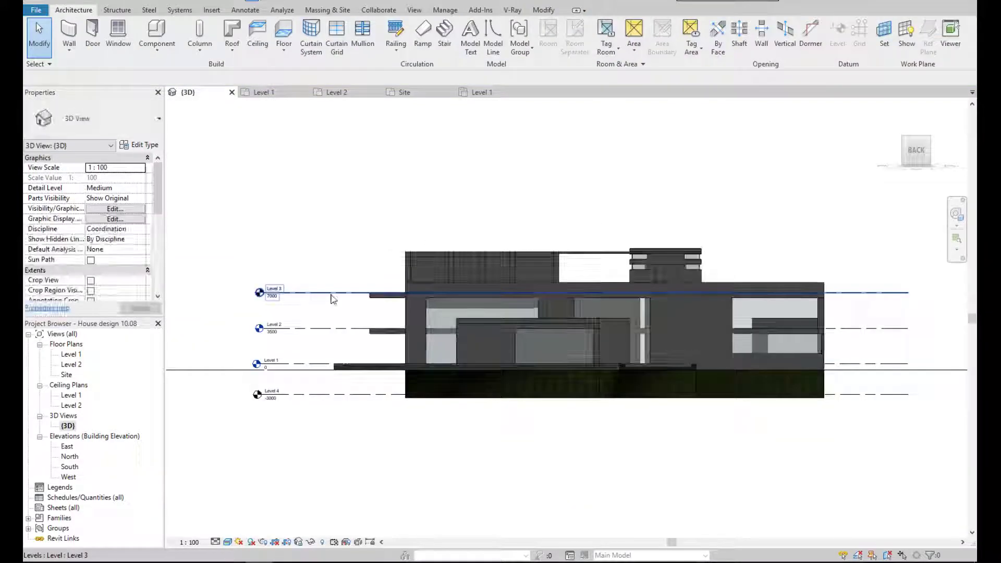
pyautogui.click(332, 293)
pyautogui.click(253, 49)
pyautogui.scroll(3, 365, 266)
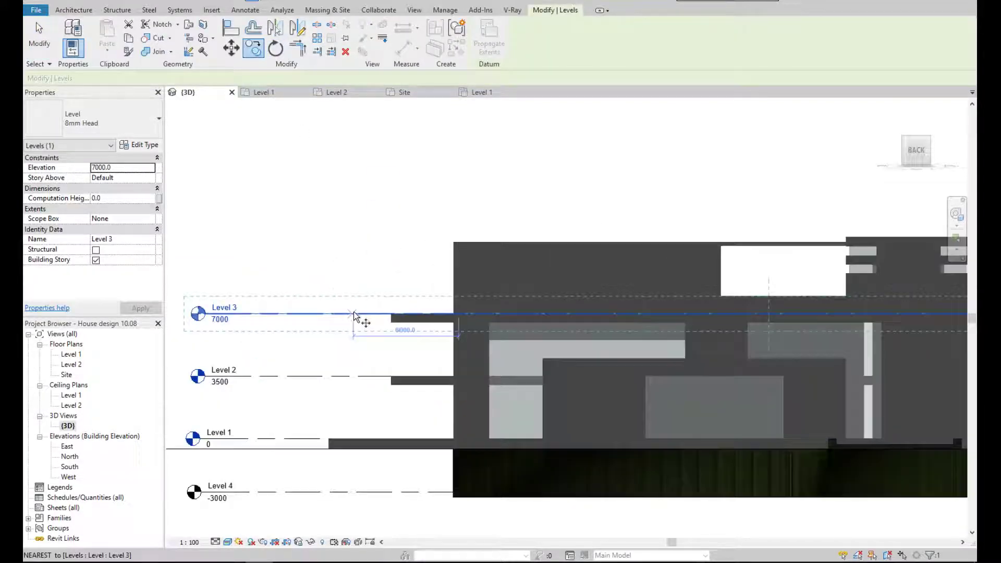
pyautogui.click(359, 244)
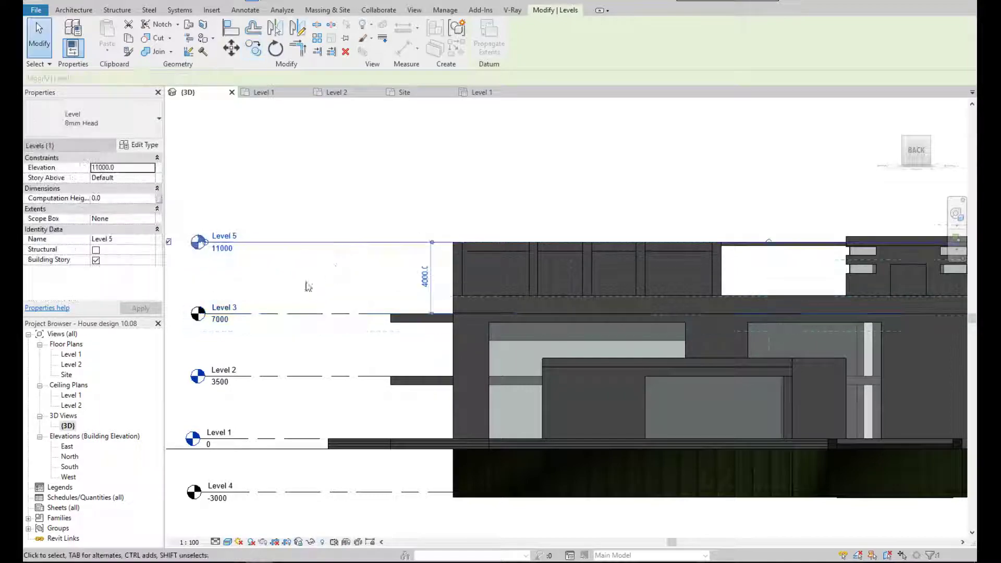
pyautogui.press('Escape')
pyautogui.scroll(-5, 365, 261)
pyautogui.moveTo(918, 154); pyautogui.dragTo(959, 158)
# Step: Select the glass roof, inspect it from the back, and start then cancel a Move (MV)
pyautogui.scroll(2, 596, 351)
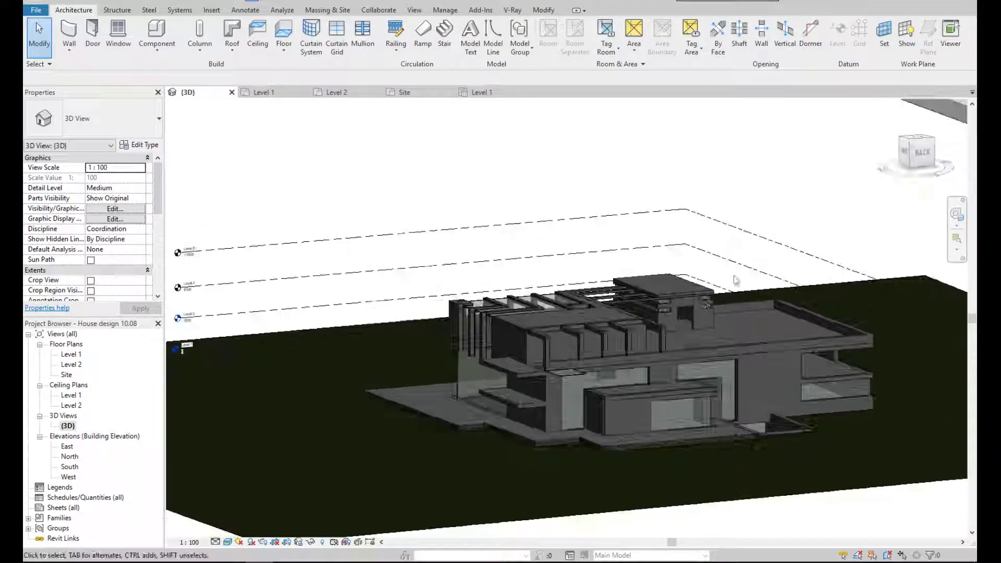
pyautogui.scroll(3, 596, 351)
pyautogui.scroll(1, 559, 420)
pyautogui.click(558, 421)
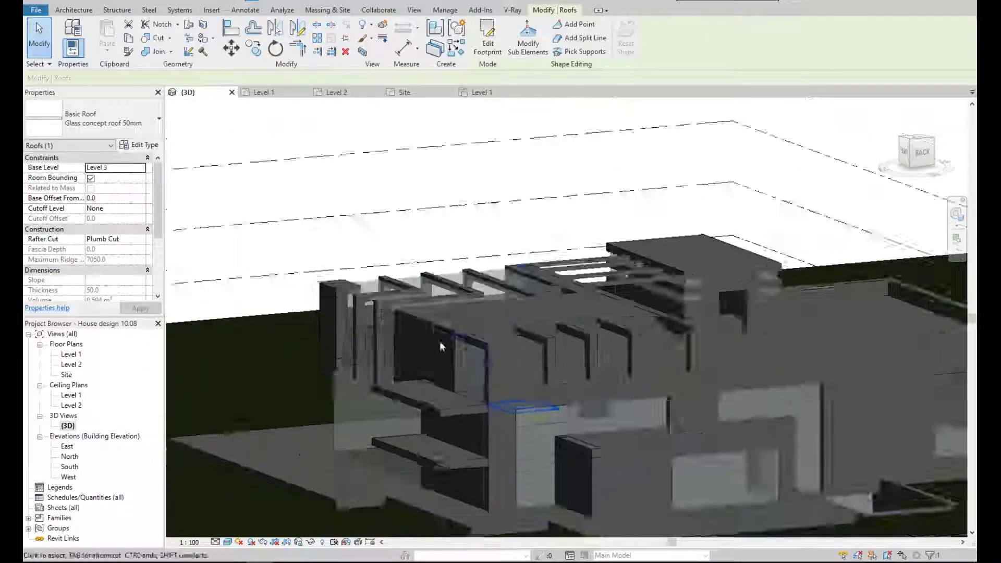
pyautogui.scroll(-5, 439, 341)
pyautogui.click(918, 151)
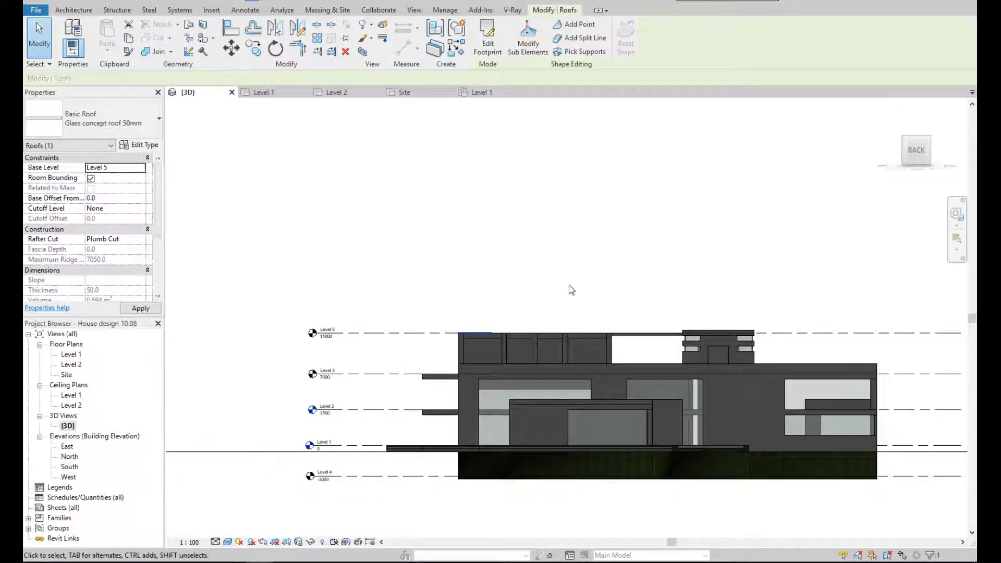
pyautogui.click(941, 168)
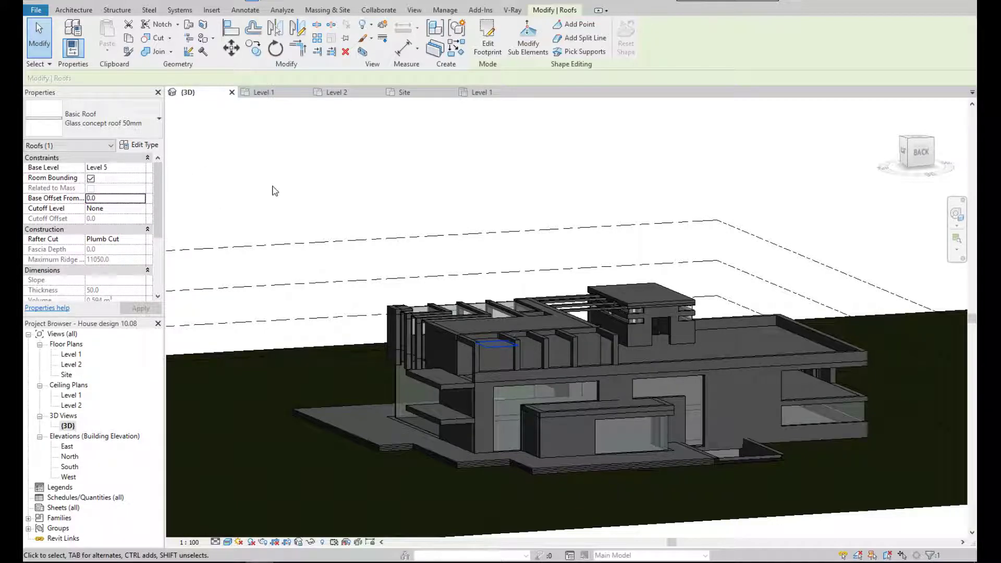
pyautogui.press('m')
pyautogui.press('v')
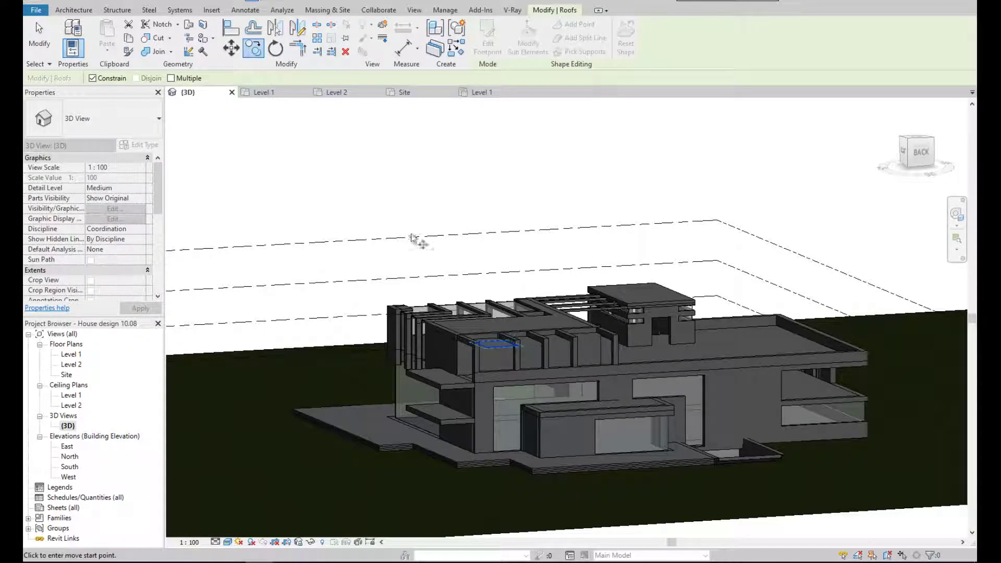
pyautogui.scroll(2, 397, 276)
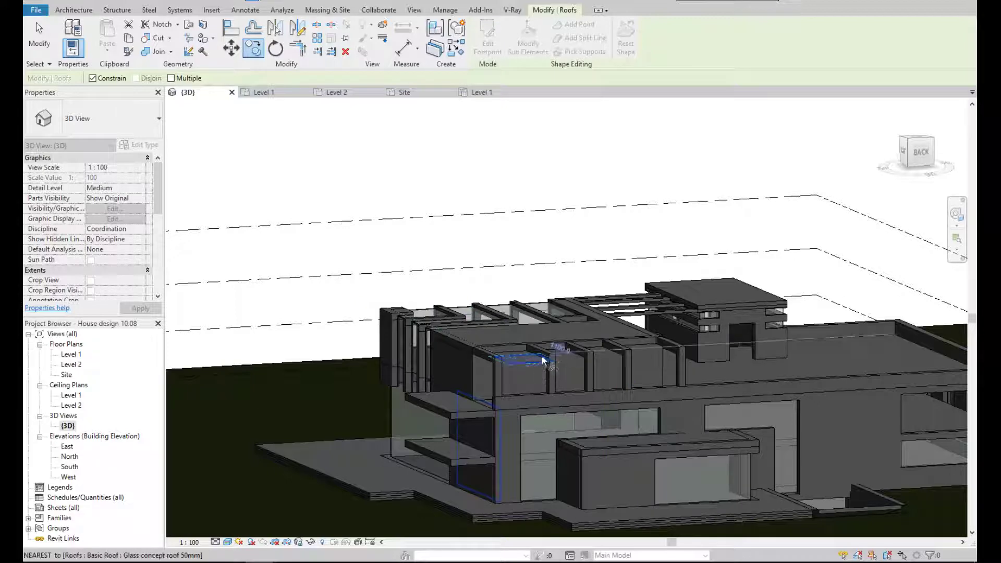
pyautogui.press('Escape')
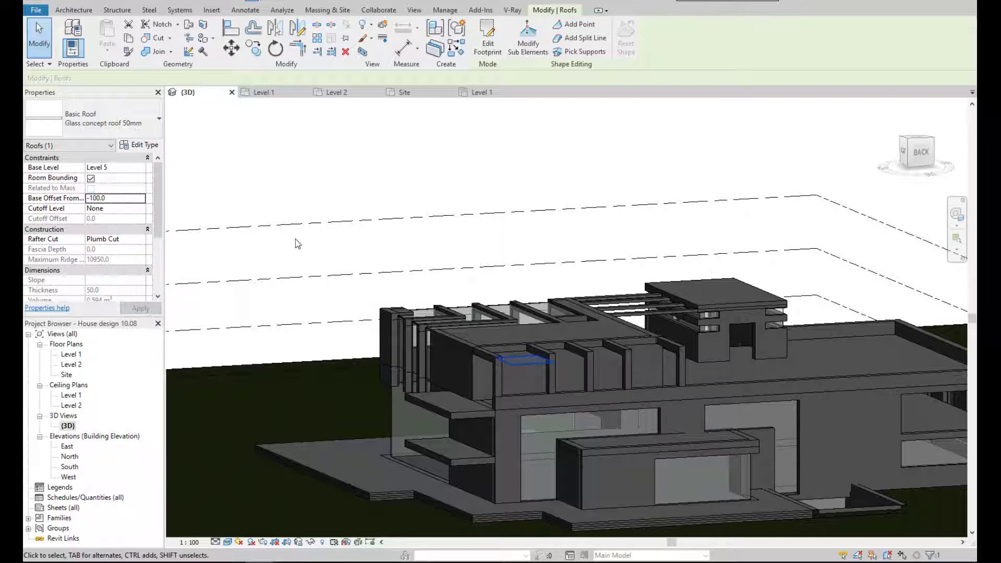
# Step: View the house from the top in Hidden Line display
pyautogui.click(921, 139)
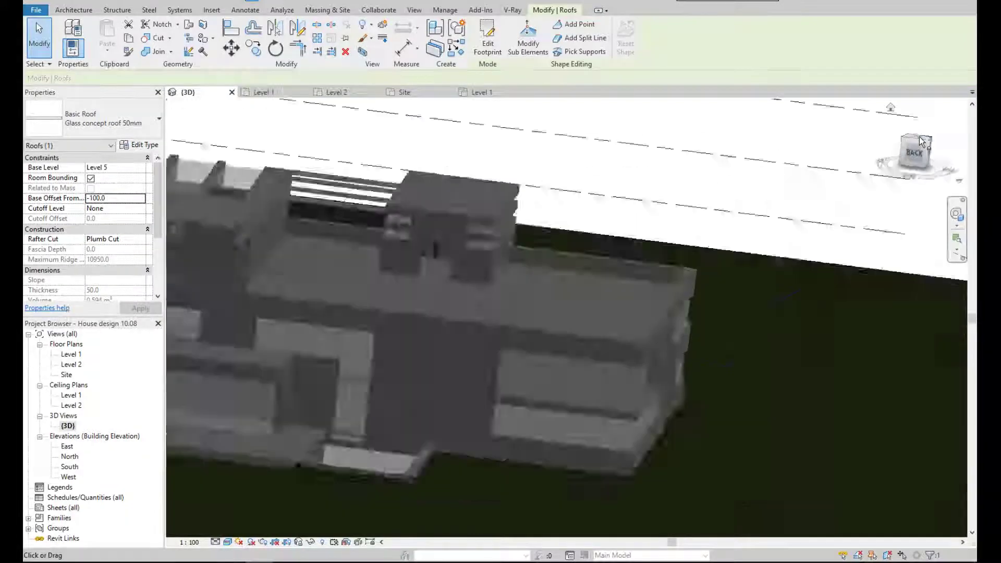
pyautogui.scroll(-5, 525, 246)
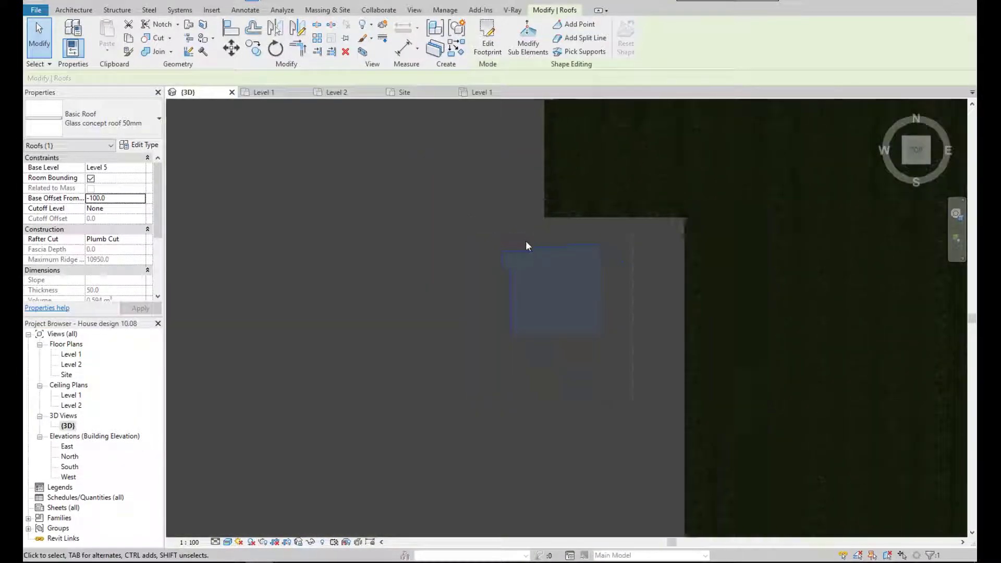
pyautogui.scroll(-2, 530, 324)
pyautogui.scroll(-3, 530, 380)
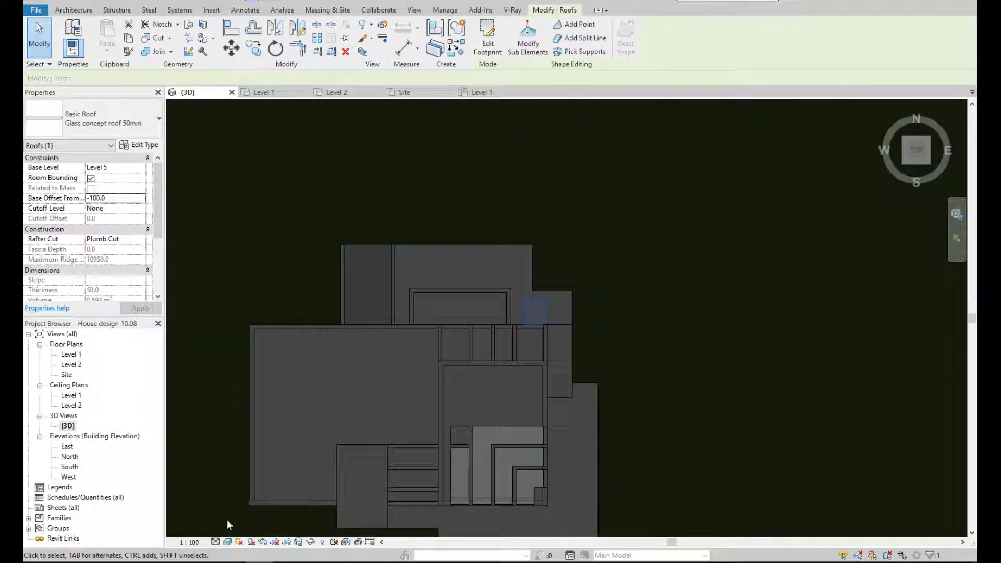
pyautogui.click(227, 542)
pyautogui.click(245, 483)
pyautogui.scroll(3, 568, 334)
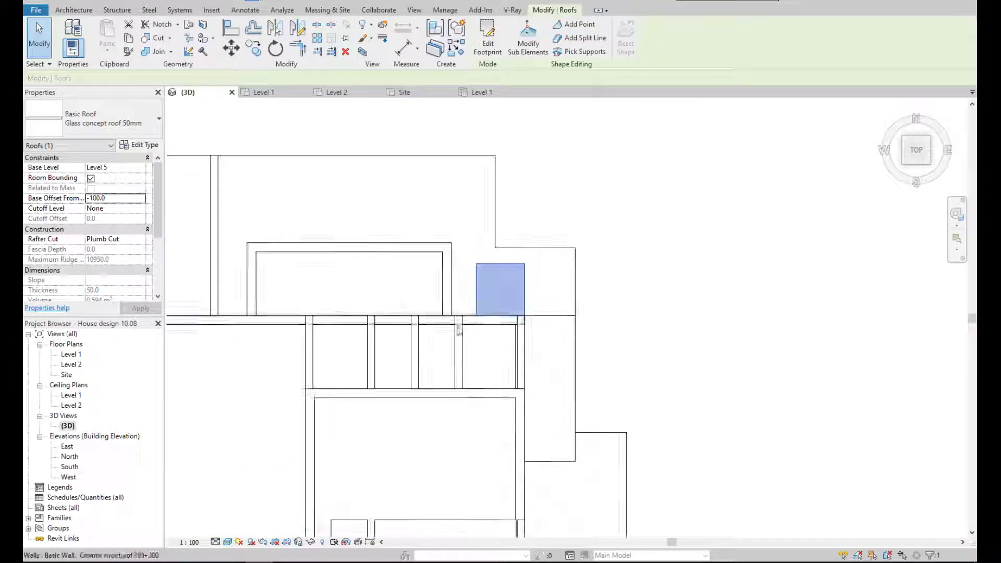
pyautogui.scroll(3, 459, 330)
# Step: Edit the glass roof sketch, moving its bottom, top, left and right edges onto the walls
pyautogui.doubleClick(510, 285)
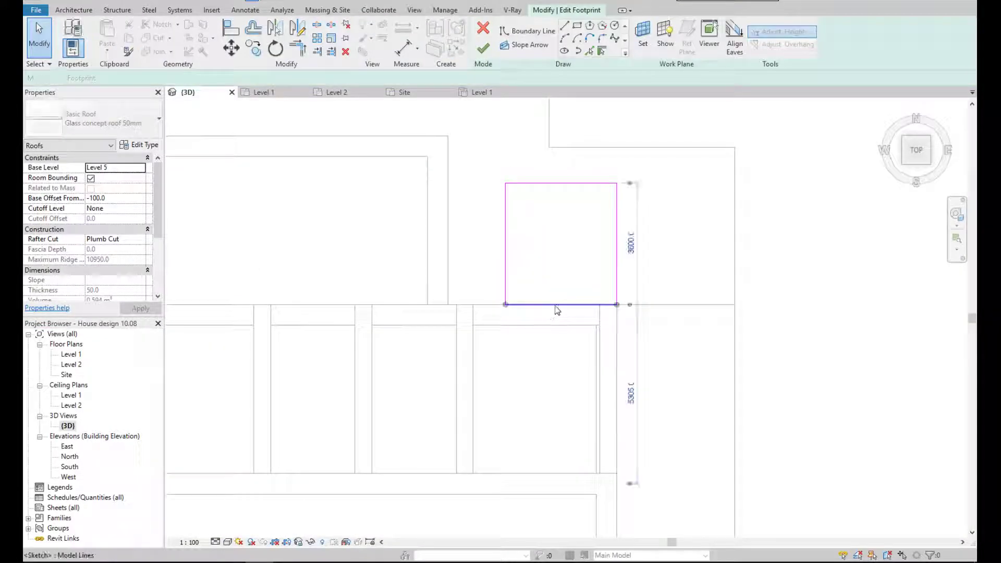
pyautogui.moveTo(556, 307); pyautogui.dragTo(570, 474)
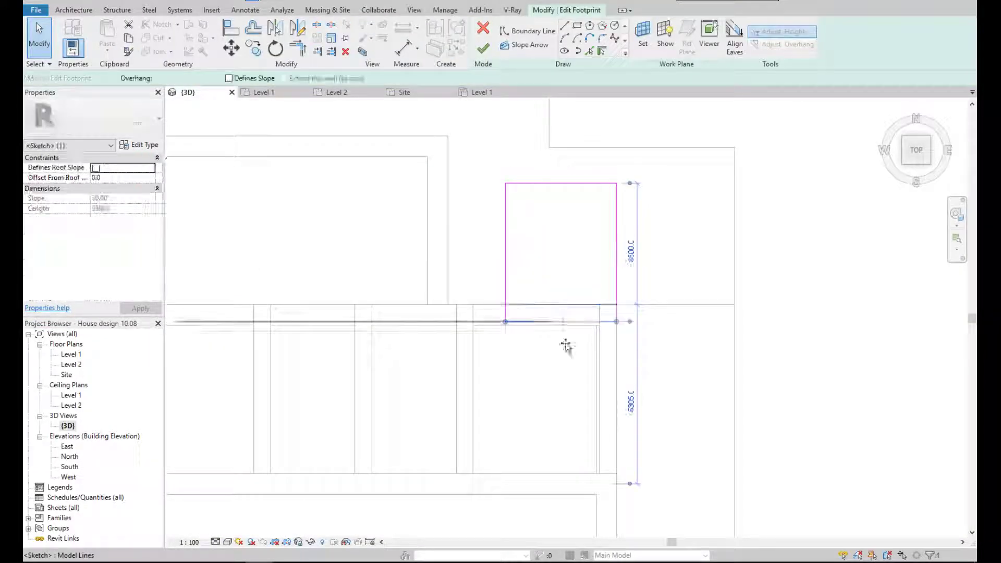
pyautogui.click(562, 184)
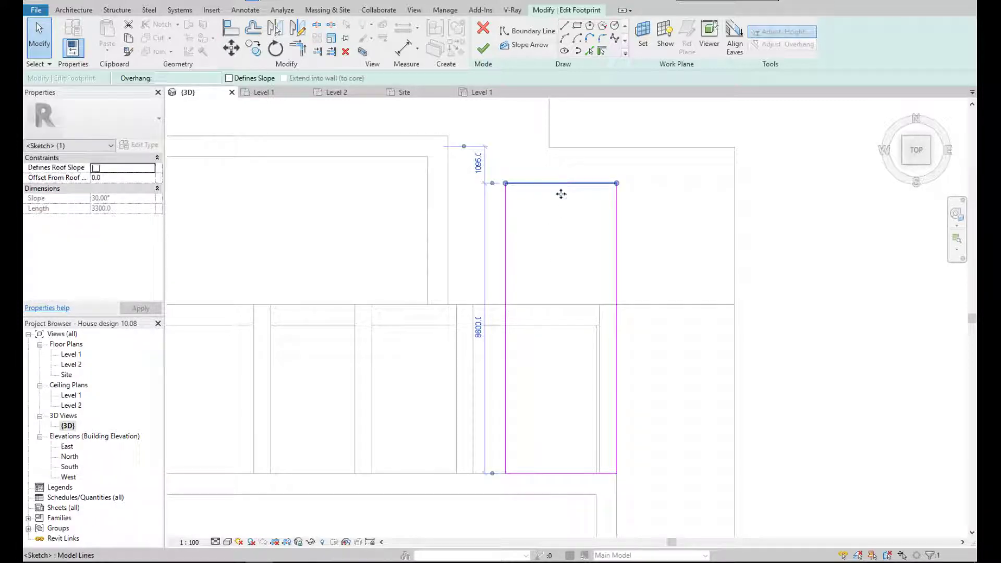
pyautogui.moveTo(558, 295); pyautogui.dragTo(557, 305)
pyautogui.click(503, 387)
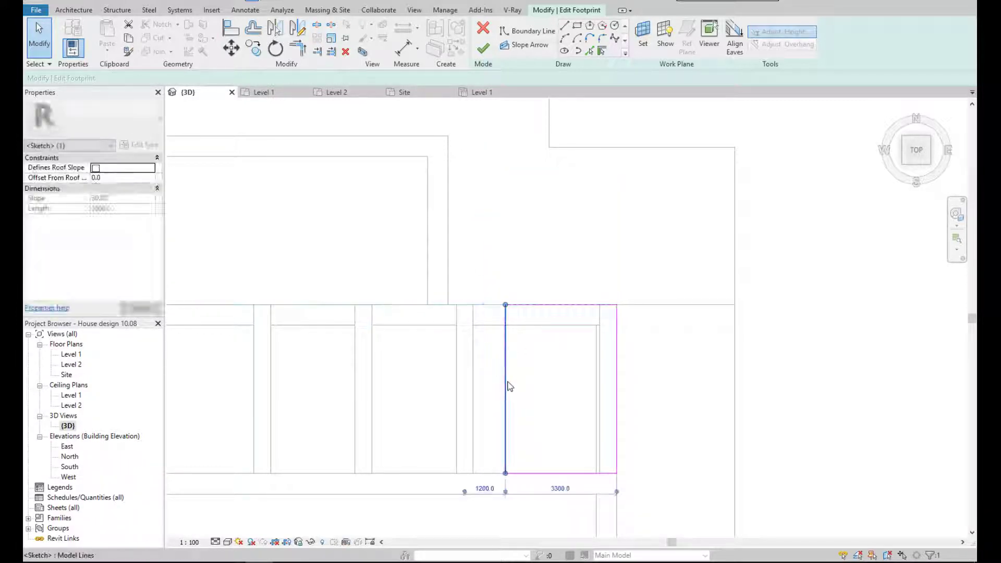
pyautogui.moveTo(497, 391); pyautogui.dragTo(477, 391)
pyautogui.click(492, 409)
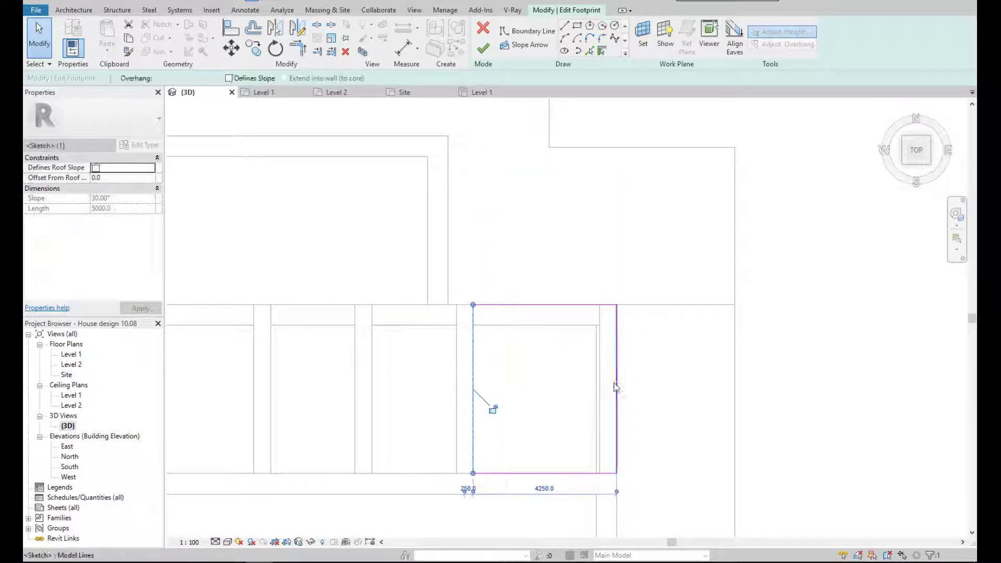
pyautogui.moveTo(617, 380); pyautogui.dragTo(596, 383)
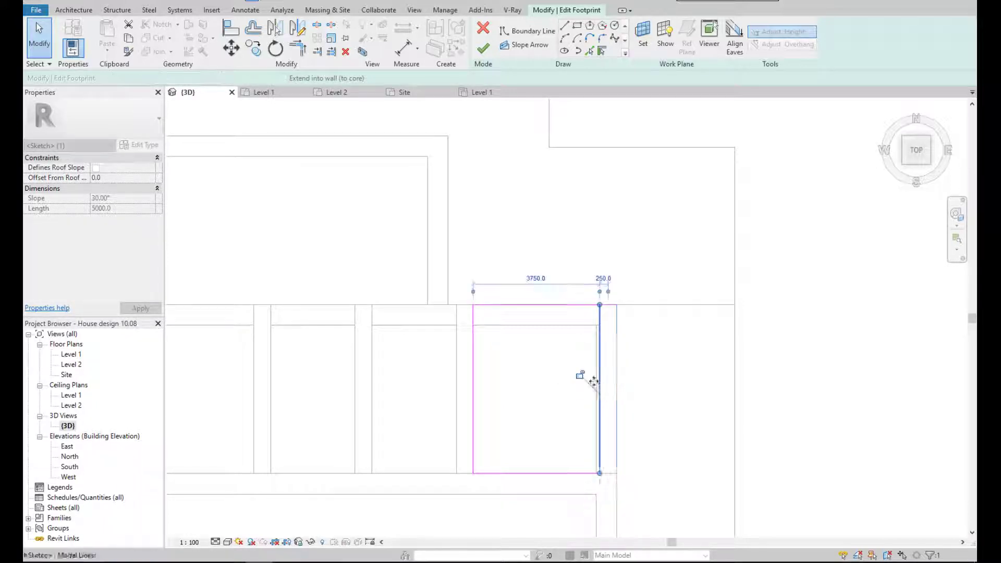
pyautogui.scroll(-3, 573, 386)
pyautogui.scroll(3, 552, 384)
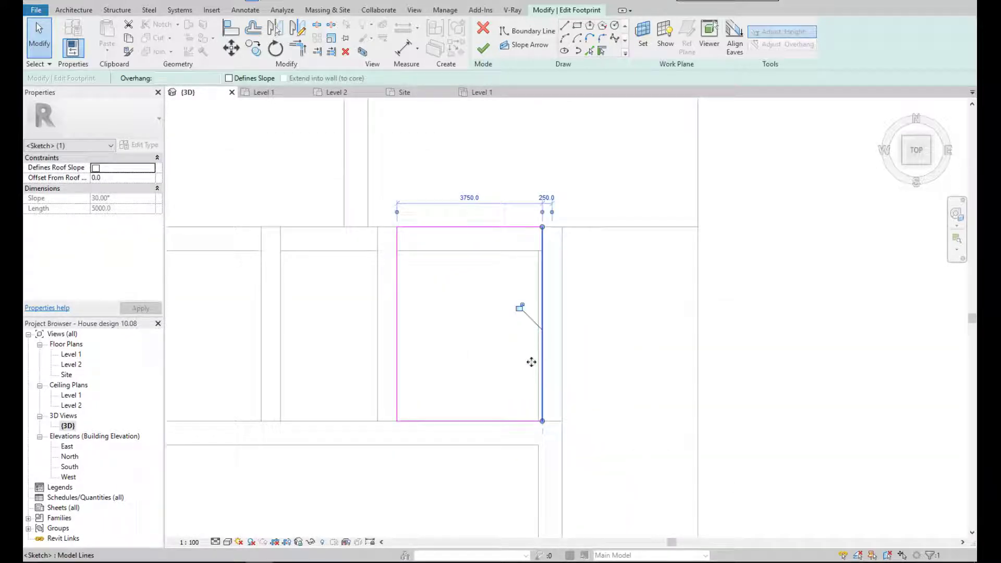
pyautogui.moveTo(531, 362); pyautogui.dragTo(527, 362)
pyautogui.scroll(2, 510, 353)
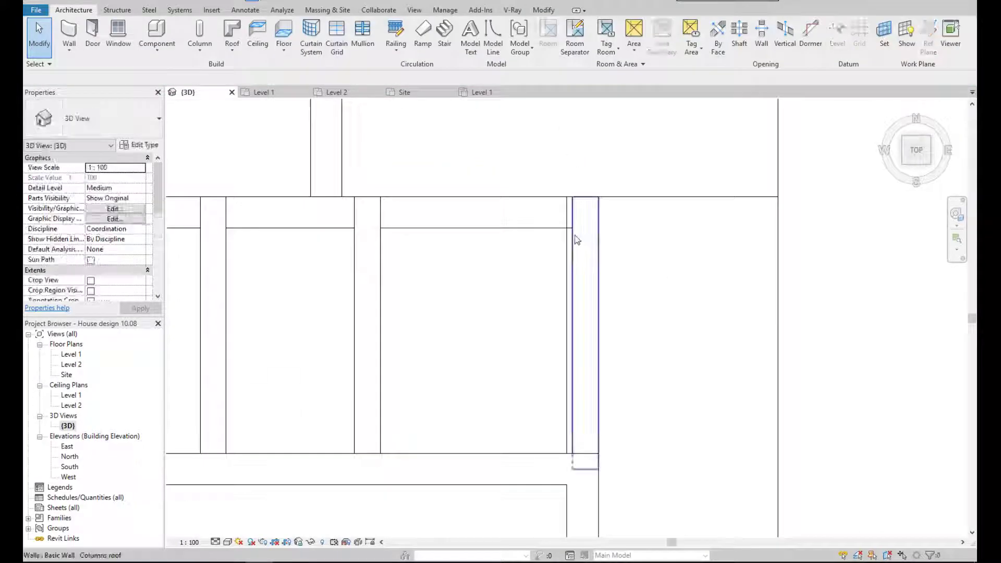
# Step: Finish the roof sketch and inspect the middle wall's type layer structure
pyautogui.click(576, 239)
pyautogui.click(562, 239)
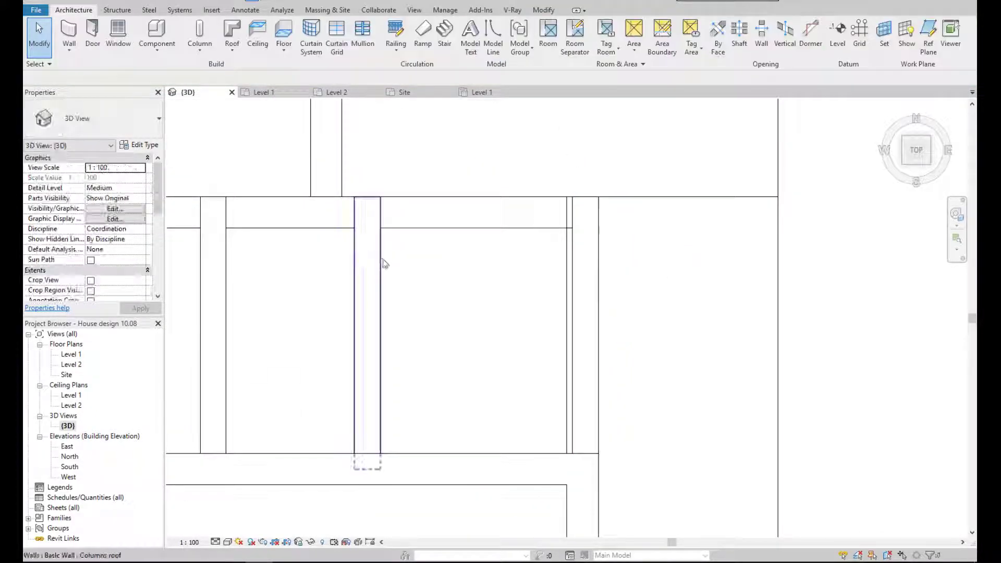
pyautogui.click(379, 262)
pyautogui.click(146, 146)
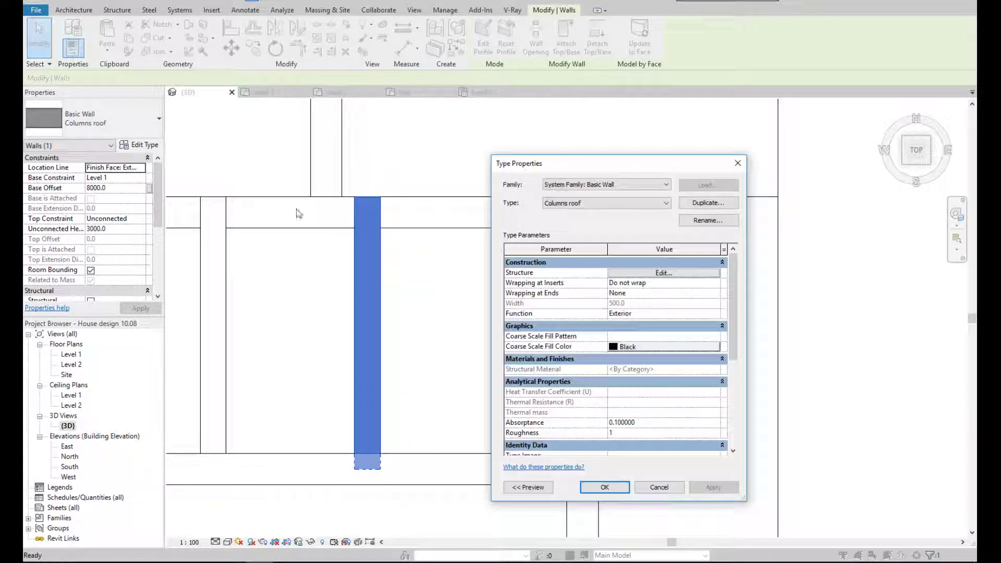
pyautogui.click(663, 273)
pyautogui.press('Escape')
pyautogui.press('Escape')
pyautogui.scroll(-2, 468, 266)
pyautogui.press('Escape')
pyautogui.scroll(2, 464, 317)
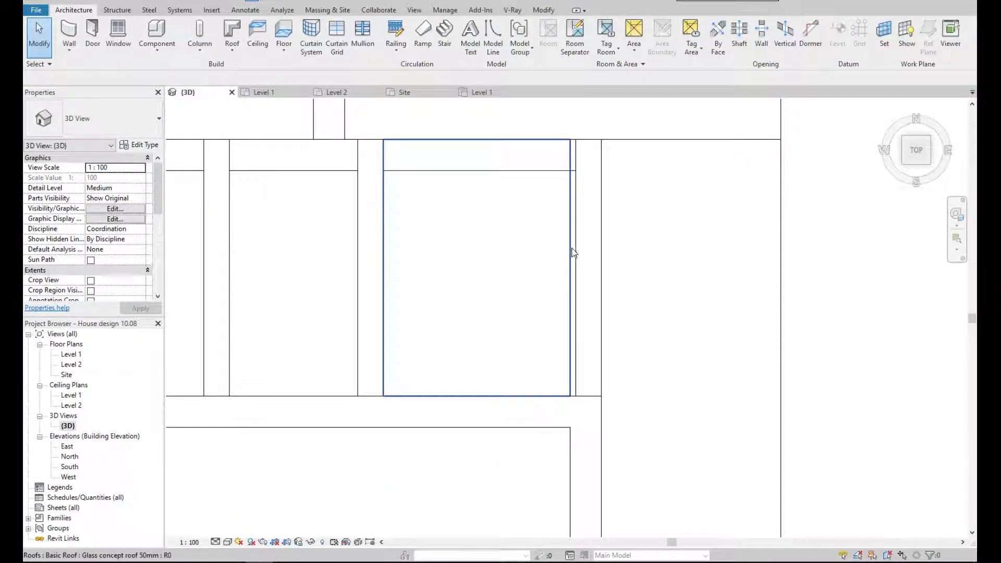
# Step: Extend the glass roof's right sketch boundary out to the wall and finish the edit
pyautogui.click(574, 252)
pyautogui.doubleClick(573, 252)
pyautogui.click(571, 254)
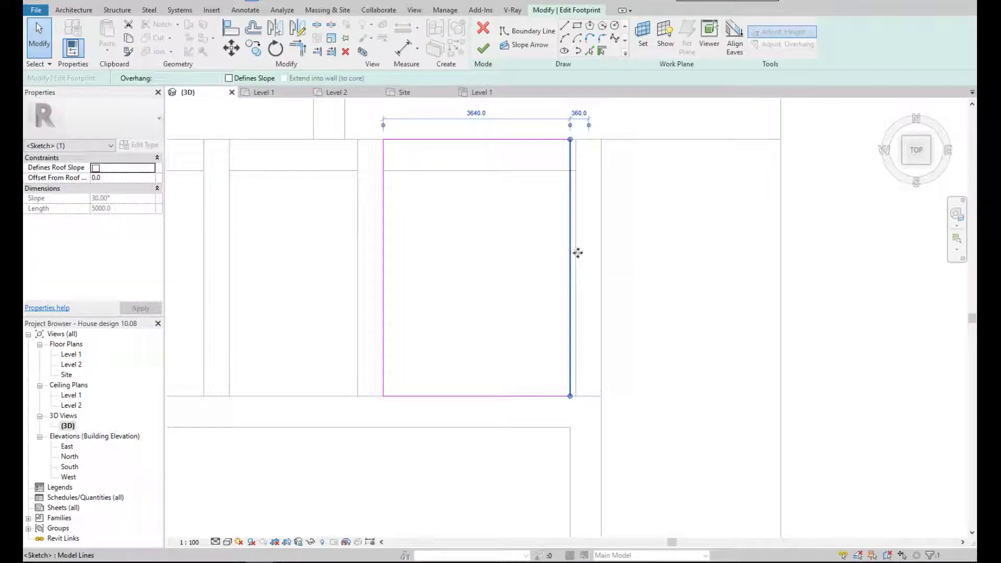
pyautogui.moveTo(572, 253); pyautogui.dragTo(579, 252)
pyautogui.scroll(-3, 556, 284)
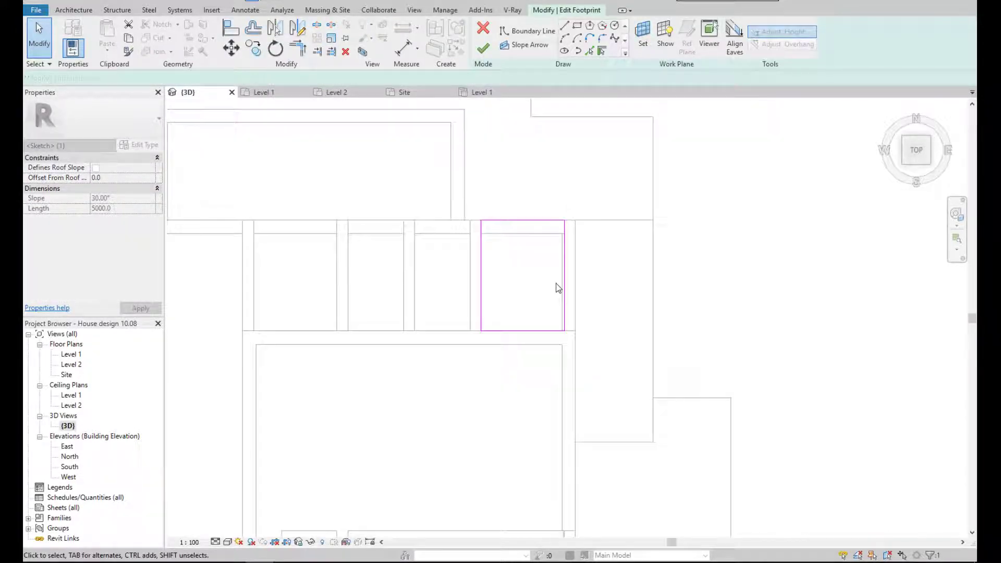
pyautogui.click(484, 48)
pyautogui.press('Escape')
pyautogui.moveTo(548, 273)
pyautogui.keyDown('shift'); pyautogui.mouseDown(button='middle')
pyautogui.moveTo(574, 250)
pyautogui.moveTo(542, 184)
pyautogui.mouseUp(button='middle'); pyautogui.keyUp('shift')
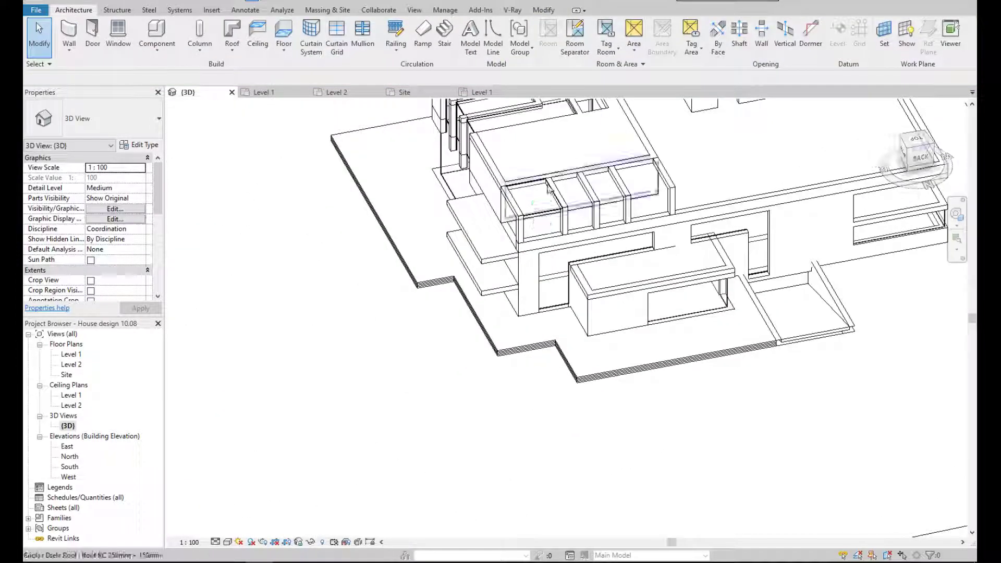
pyautogui.scroll(5, 541, 183)
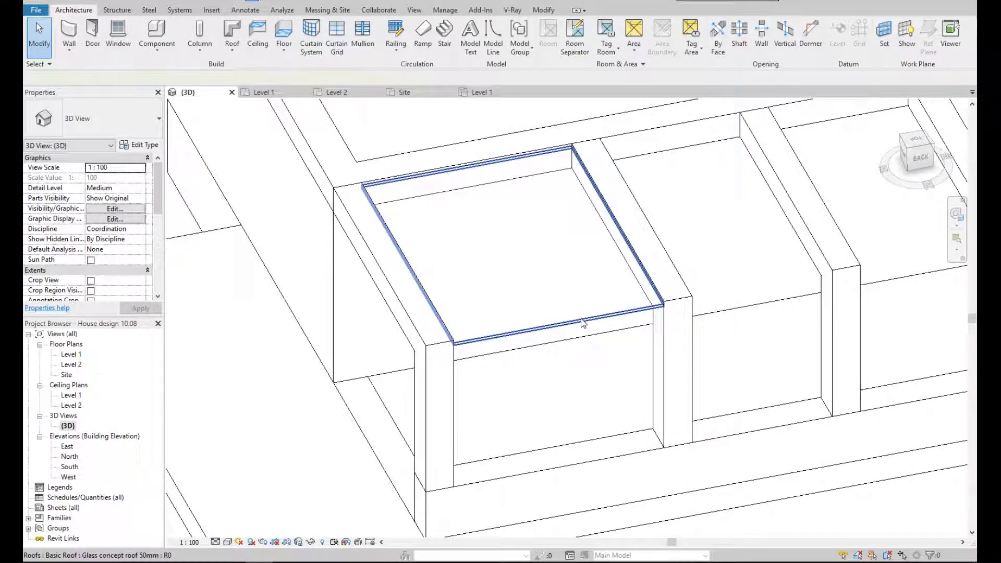
pyautogui.click(581, 318)
pyautogui.scroll(-5, 580, 318)
pyautogui.keyDown('shift'); pyautogui.moveTo(580, 319); pyautogui.dragTo(704, 251, button='middle'); pyautogui.keyUp('shift')
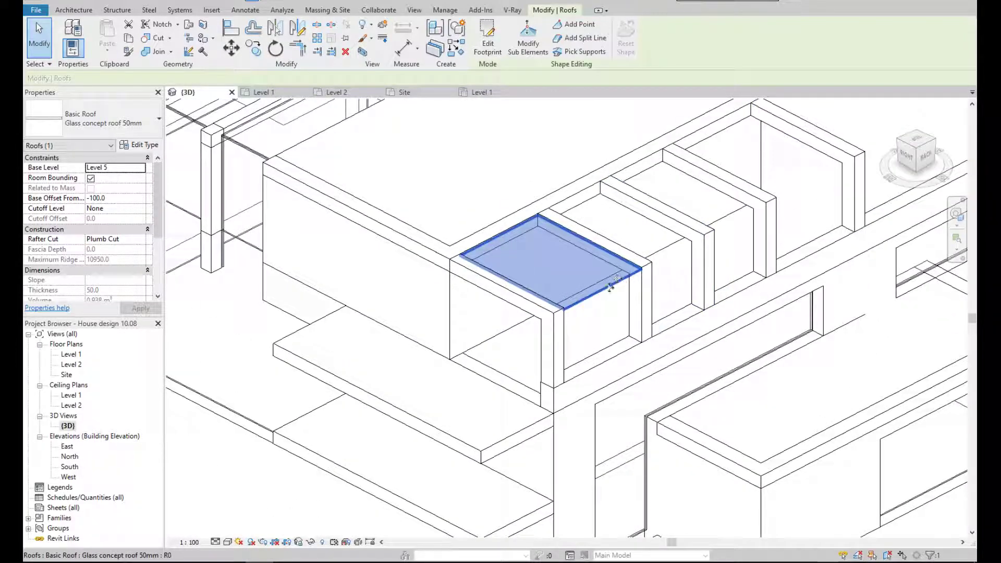
pyautogui.scroll(-4, 600, 334)
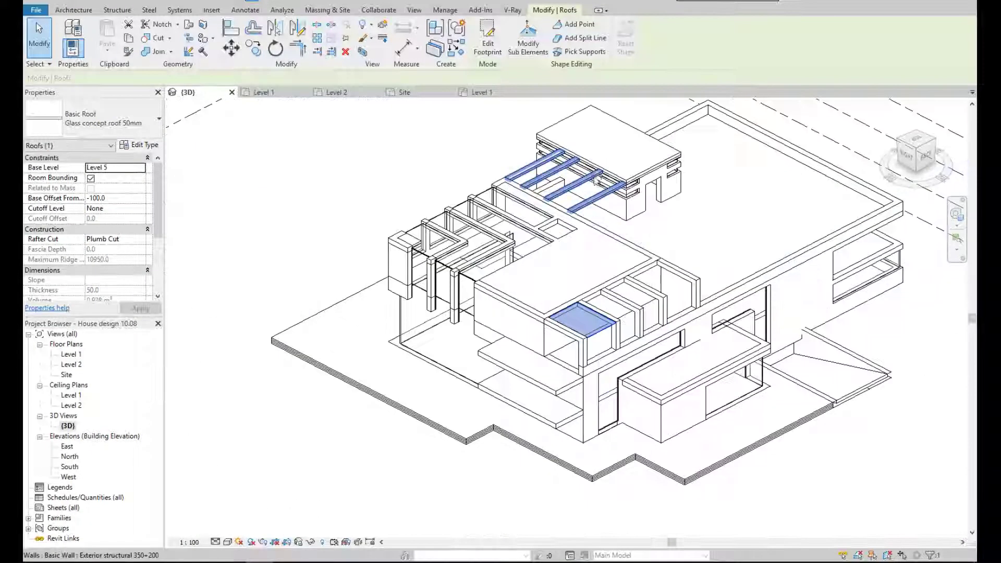
pyautogui.scroll(4, 584, 219)
pyautogui.click(578, 204)
pyautogui.press('Escape')
pyautogui.scroll(-4, 579, 204)
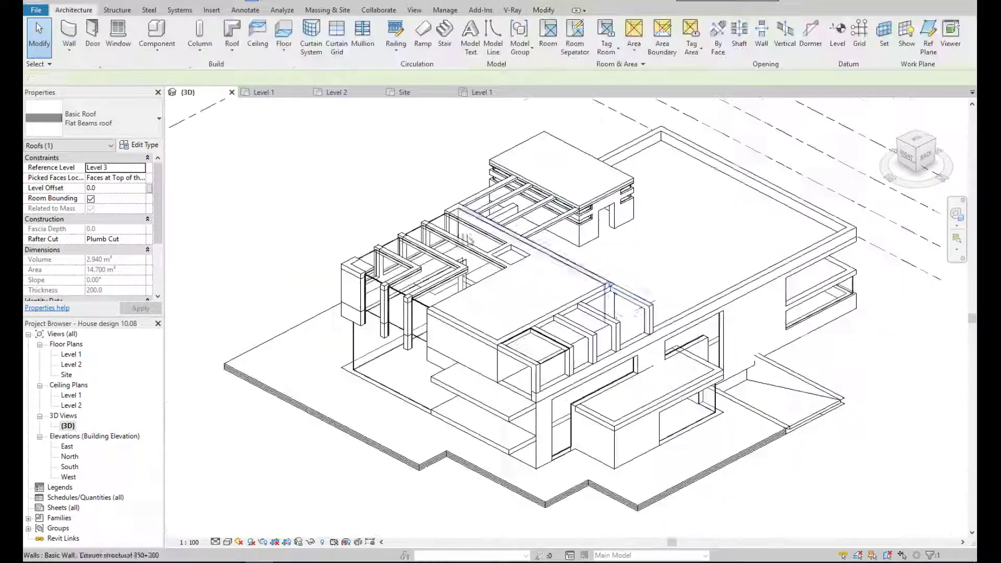
pyautogui.scroll(5, 579, 305)
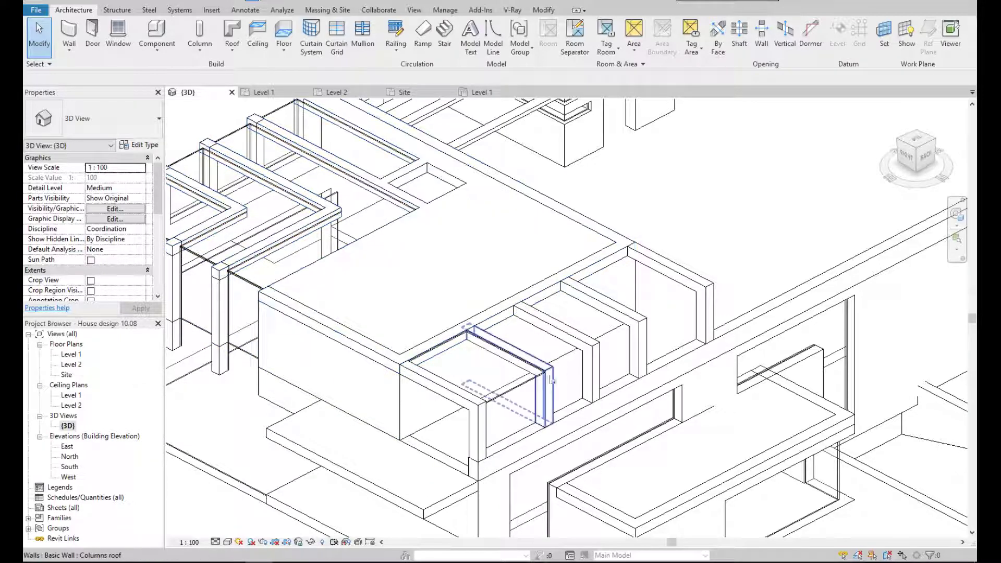
pyautogui.scroll(-3, 521, 384)
pyautogui.scroll(3, 533, 385)
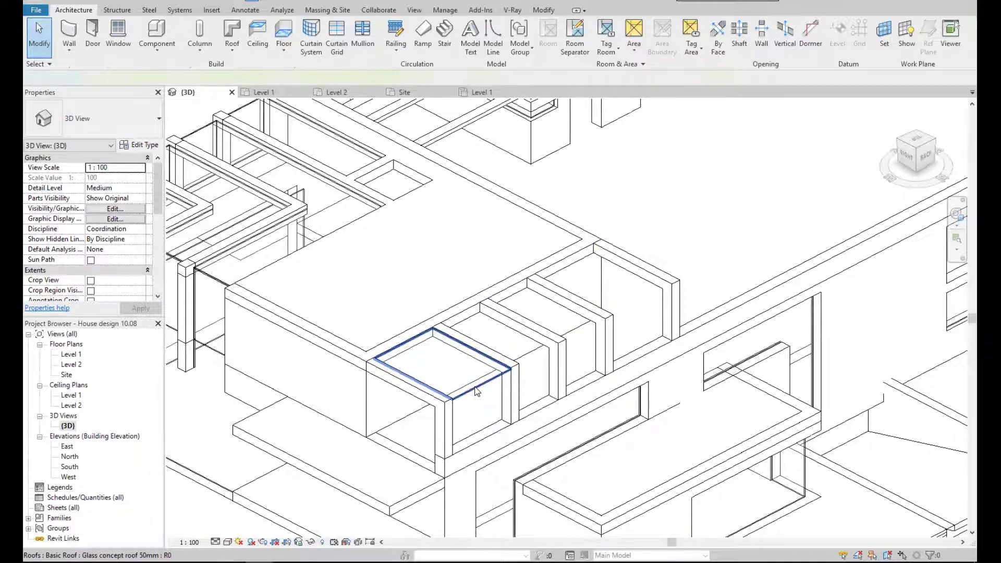
# Step: From a Top view, move the small glass roof's bottom sketch edge up and finish the footprint
pyautogui.doubleClick(476, 391)
pyautogui.click(916, 145)
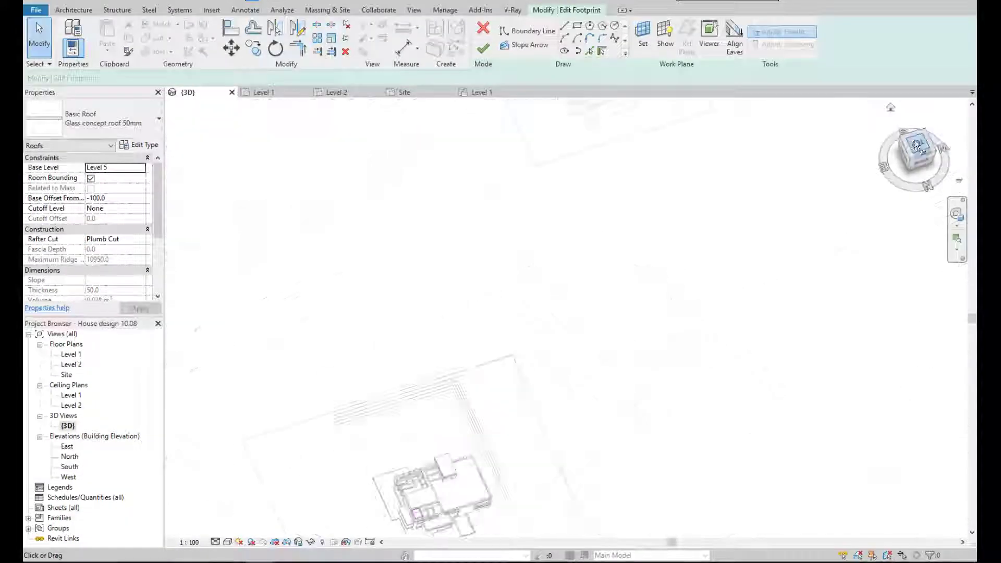
pyautogui.scroll(3, 447, 423)
pyautogui.scroll(4, 444, 419)
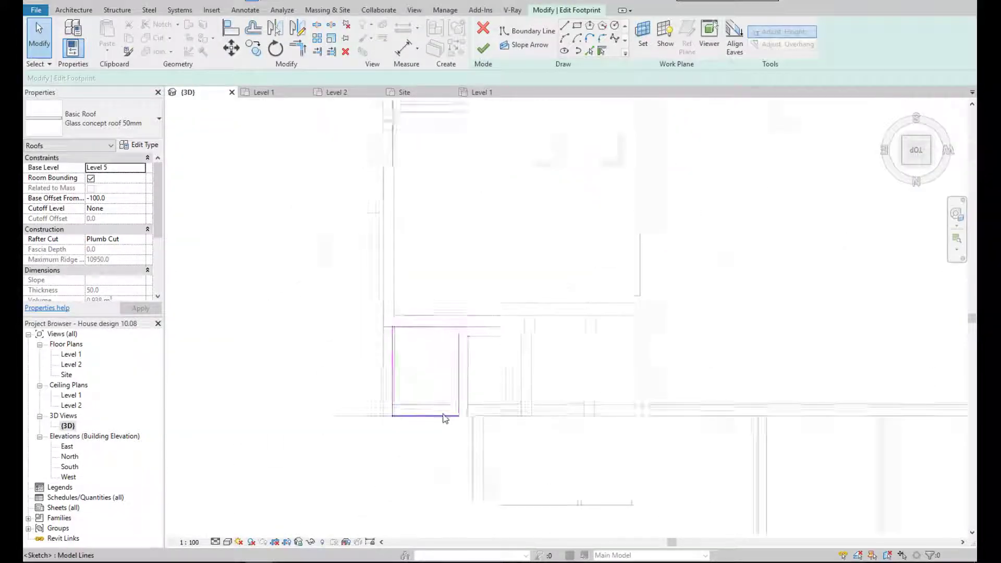
pyautogui.scroll(4, 444, 418)
pyautogui.click(380, 421)
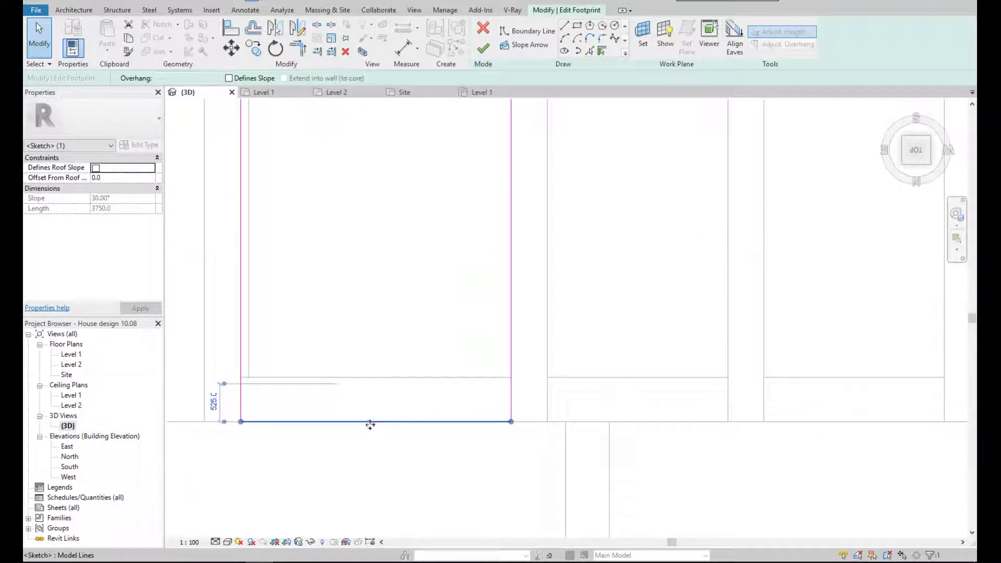
pyautogui.moveTo(370, 425); pyautogui.dragTo(371, 379)
pyautogui.scroll(-4, 409, 433)
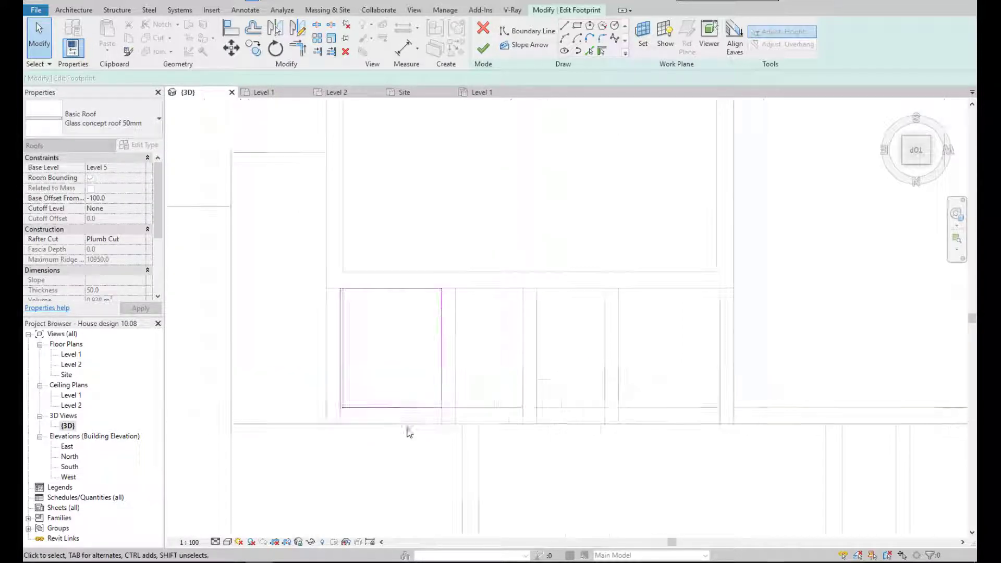
pyautogui.scroll(2, 374, 359)
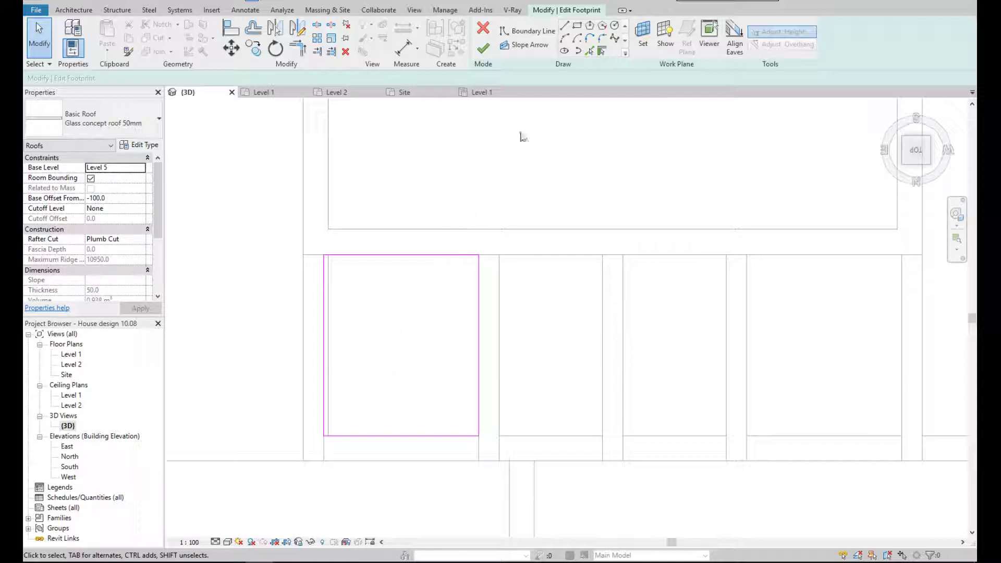
pyautogui.click(484, 49)
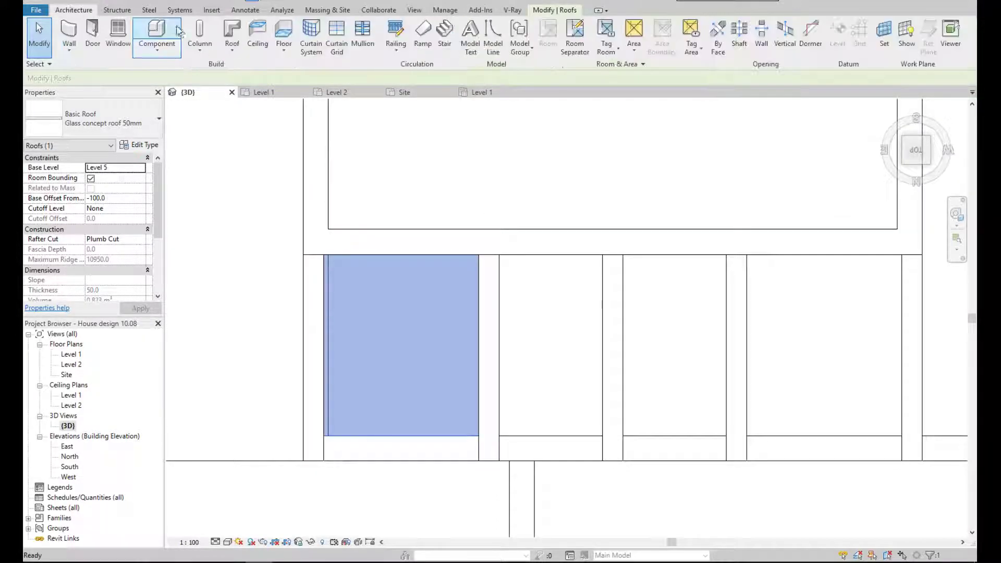
# Step: Try Roof by Extrusion, dismiss the work plane warning, and open the Level 2 ceiling plan
pyautogui.click(234, 54)
pyautogui.click(266, 89)
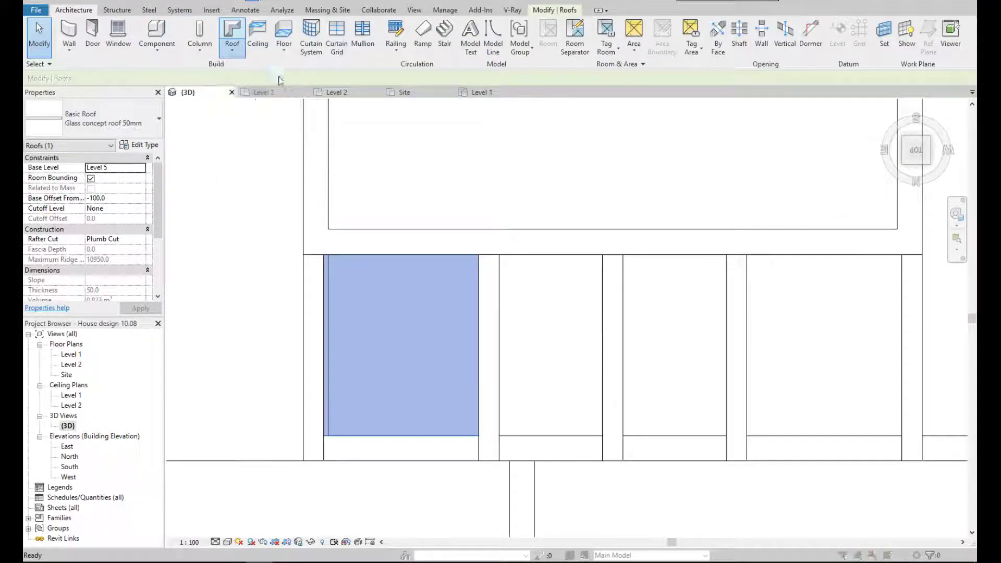
pyautogui.click(567, 311)
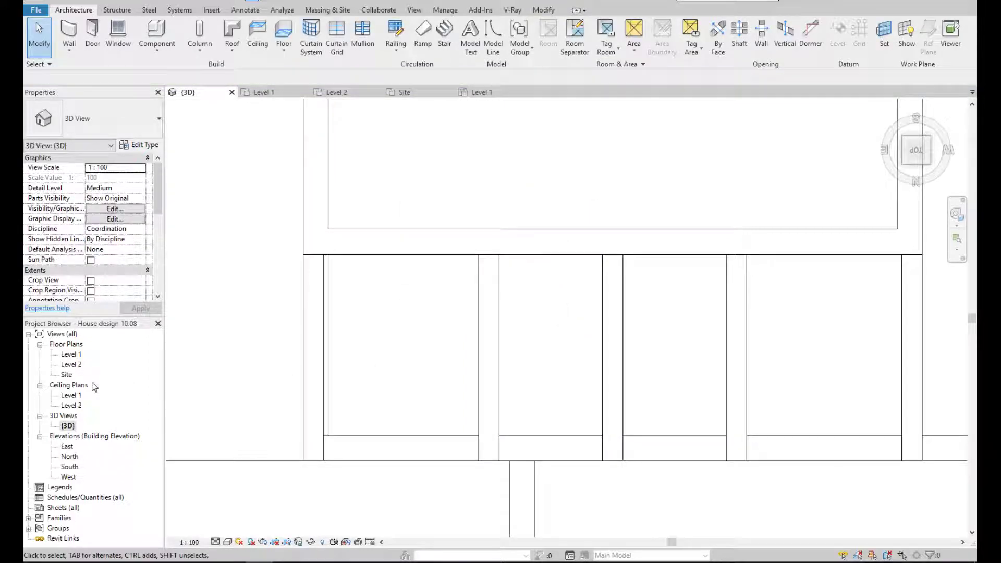
pyautogui.doubleClick(73, 405)
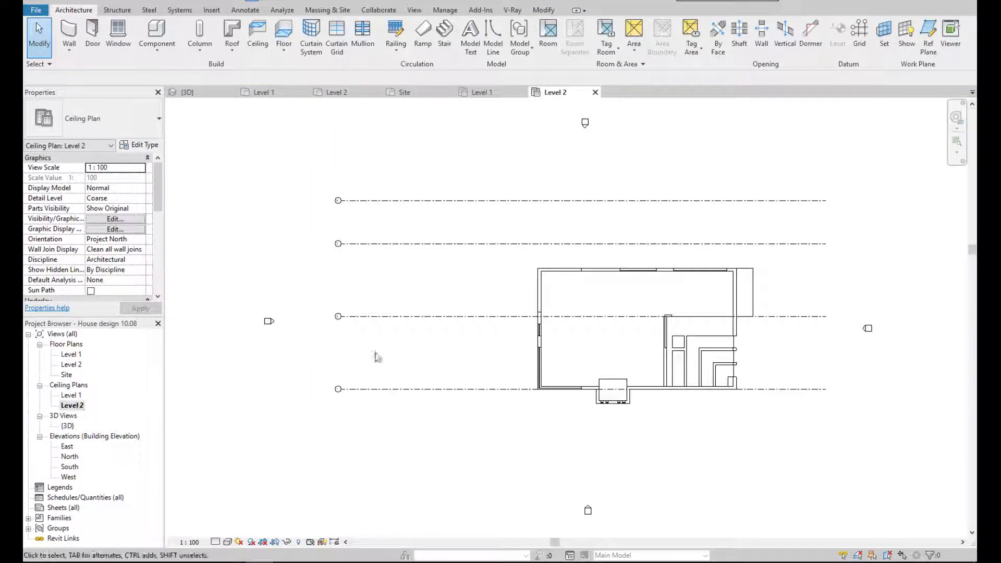
pyautogui.scroll(3, 588, 358)
pyautogui.scroll(2, 624, 357)
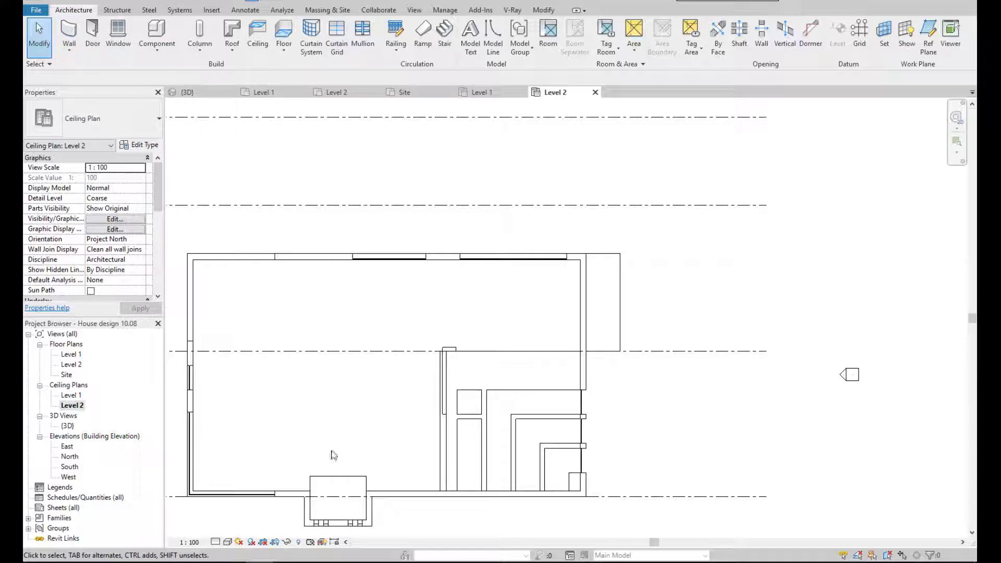
pyautogui.doubleClick(67, 425)
# Step: Orbit around the house and switch its visual style from wireframe to shaded
pyautogui.moveTo(432, 321)
pyautogui.keyDown('shift'); pyautogui.mouseDown(button='middle')
pyautogui.moveTo(592, 208)
pyautogui.moveTo(869, 192)
pyautogui.mouseUp(button='middle'); pyautogui.keyUp('shift')
pyautogui.scroll(-3, 567, 432)
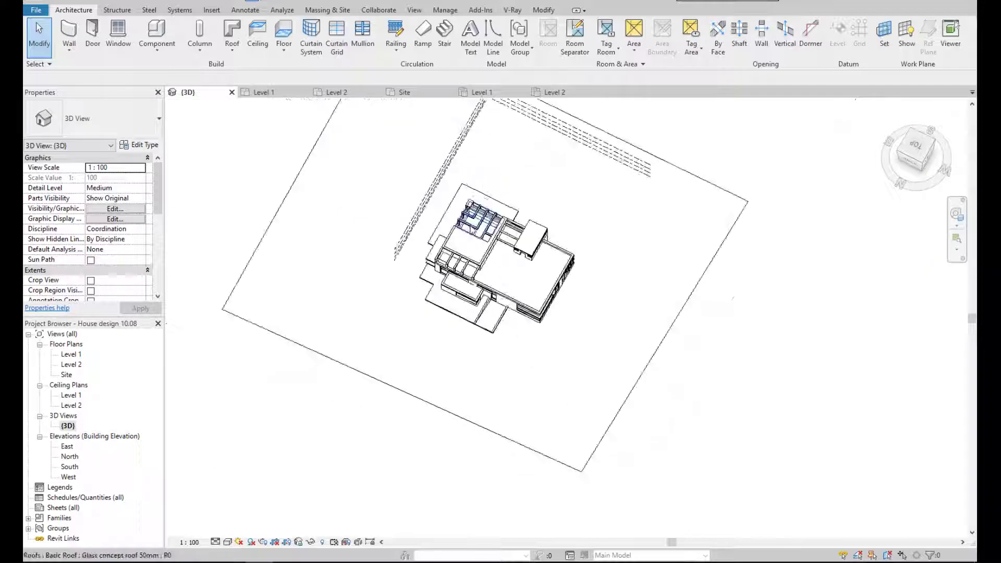
pyautogui.scroll(1, 508, 305)
pyautogui.moveTo(509, 305)
pyautogui.keyDown('shift'); pyautogui.mouseDown(button='middle')
pyautogui.moveTo(585, 335)
pyautogui.moveTo(500, 126)
pyautogui.mouseUp(button='middle'); pyautogui.keyUp('shift')
pyautogui.scroll(2, 585, 336)
pyautogui.scroll(3, 522, 156)
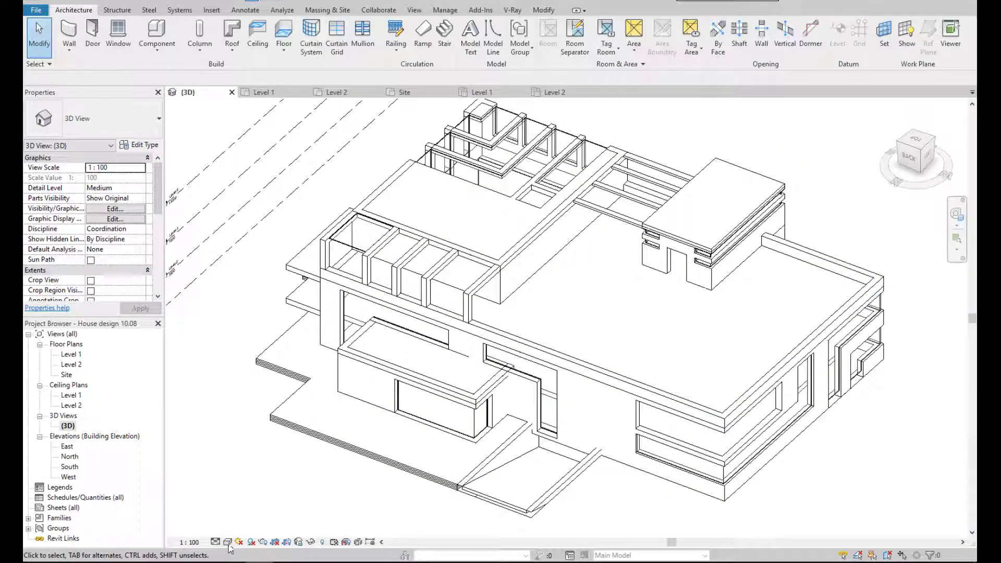
pyautogui.click(228, 543)
pyautogui.click(250, 518)
pyautogui.scroll(-2, 436, 461)
pyautogui.scroll(5, 584, 455)
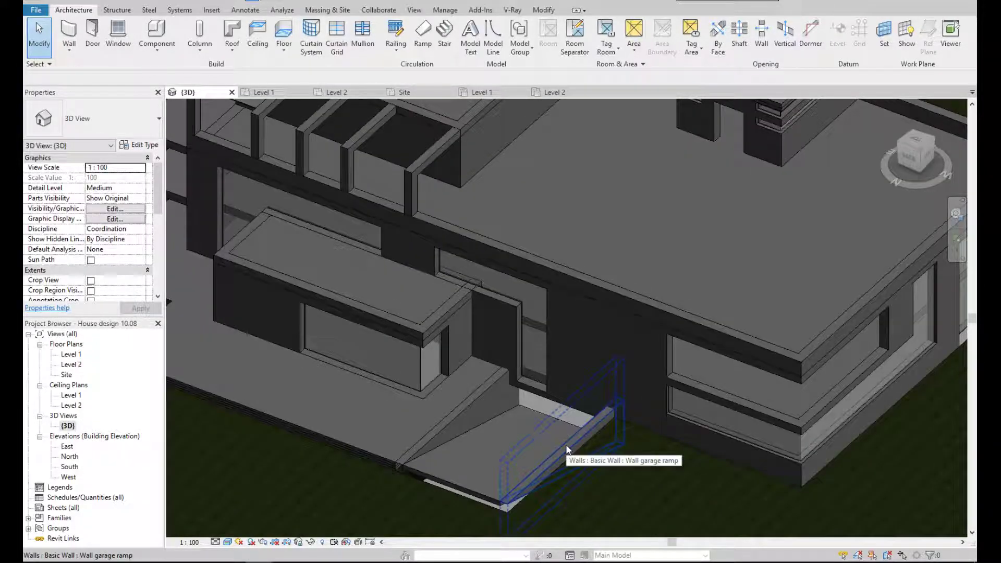
pyautogui.scroll(-1, 542, 396)
pyautogui.scroll(-2, 493, 316)
pyautogui.scroll(-2, 517, 287)
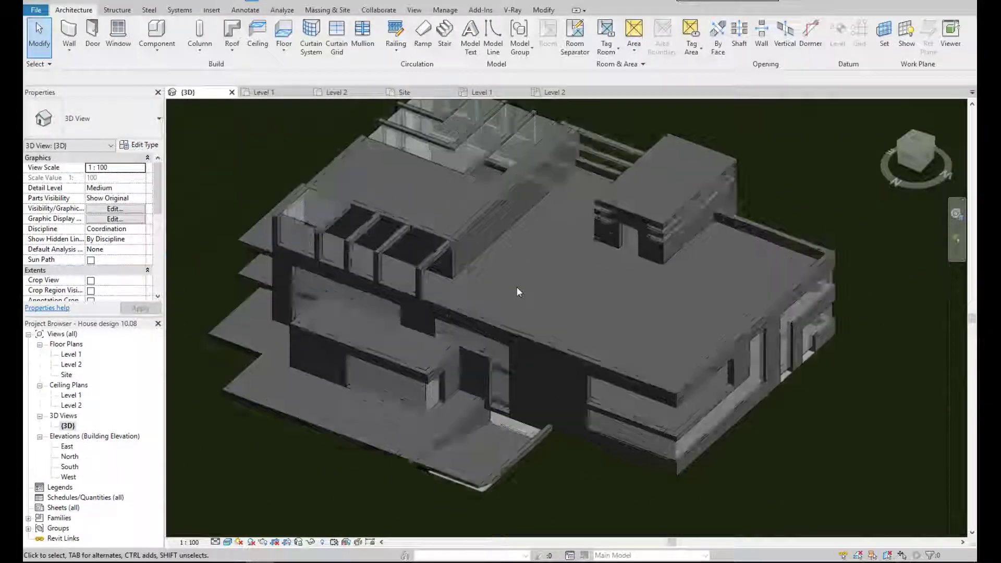
# Step: On the Level 1 plan, start an architectural wall using the Interior structural 350 type
pyautogui.doubleClick(73, 355)
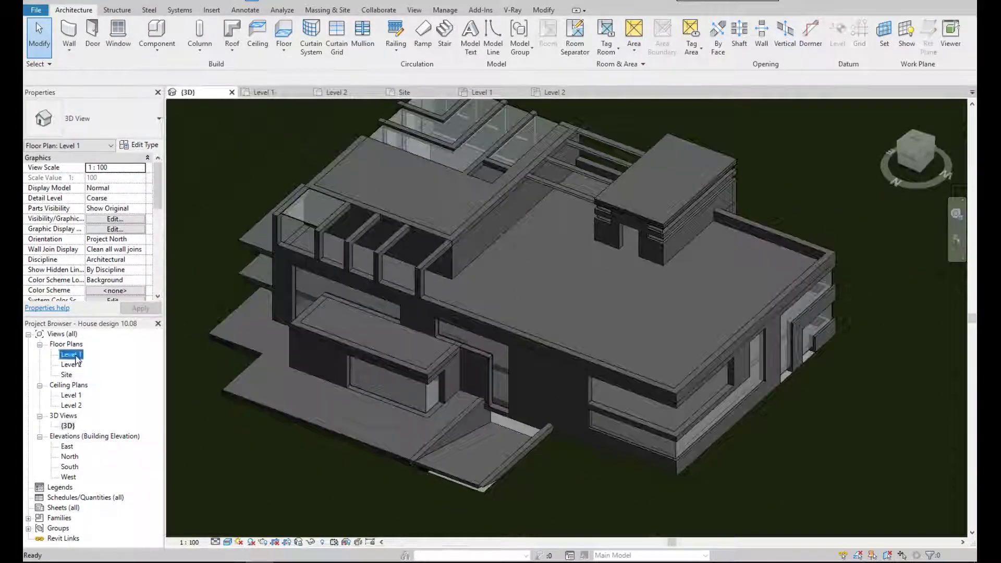
pyautogui.scroll(2, 454, 339)
pyautogui.scroll(2, 527, 328)
pyautogui.scroll(-2, 526, 328)
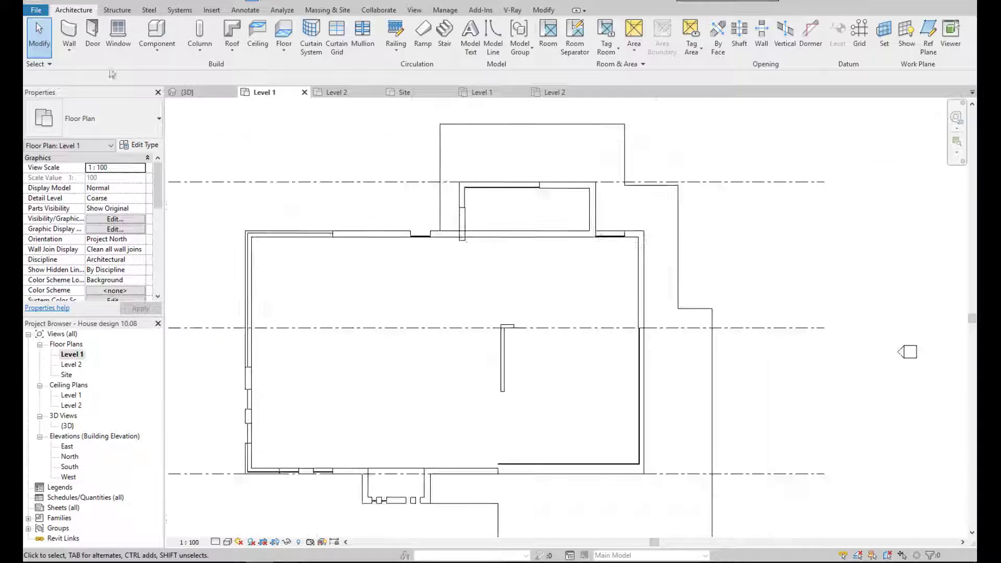
pyautogui.click(71, 51)
pyautogui.click(90, 68)
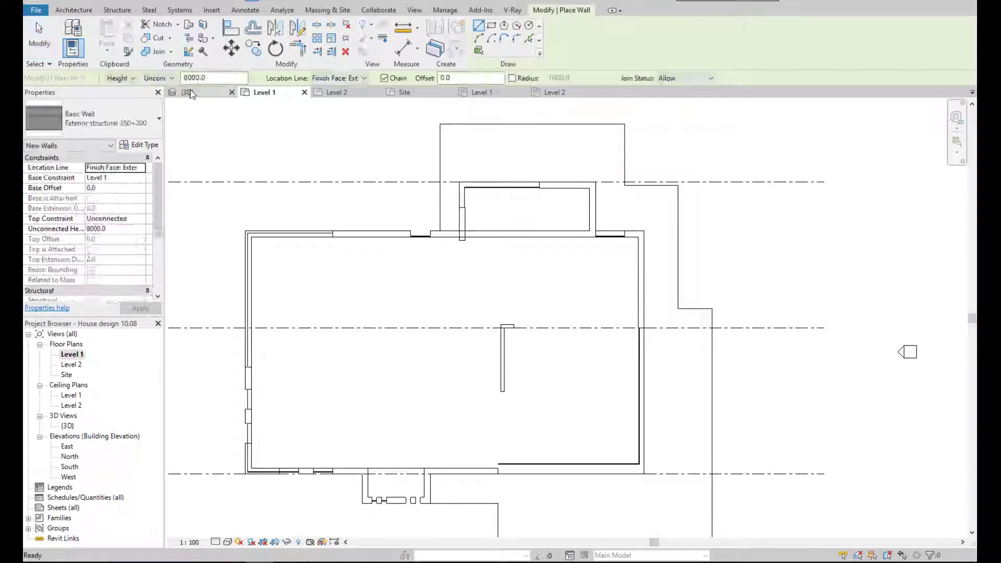
pyautogui.click(154, 121)
pyautogui.scroll(-3, 134, 251)
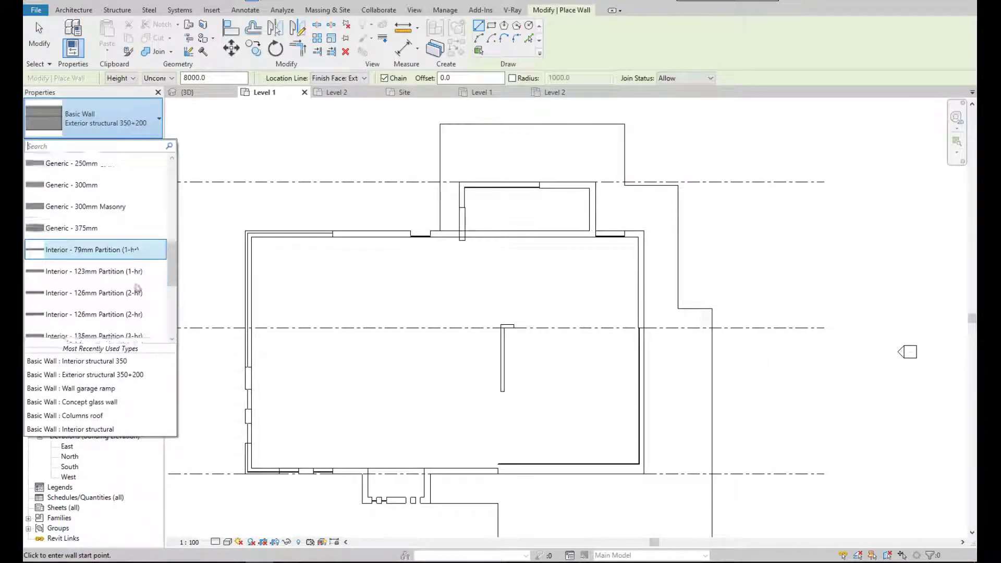
pyautogui.scroll(-3, 135, 283)
pyautogui.click(83, 188)
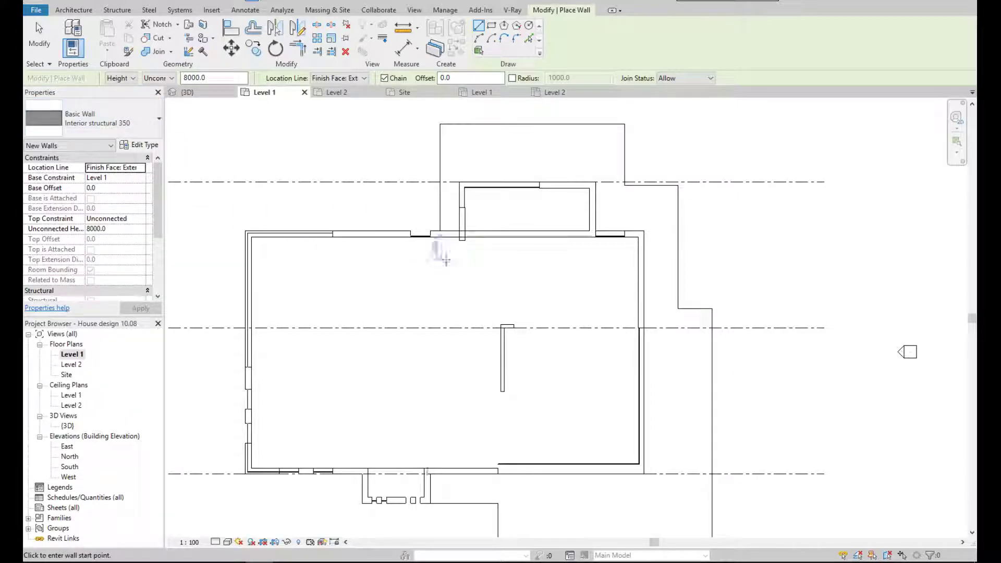
pyautogui.scroll(3, 446, 261)
pyautogui.scroll(3, 462, 234)
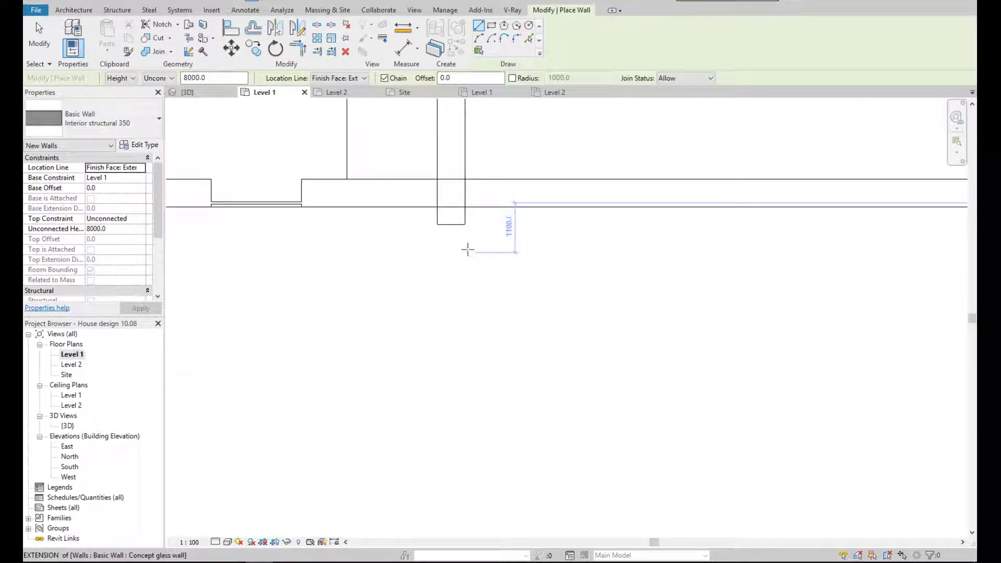
# Step: Draw the new wall from the north wall down to near the south wall
pyautogui.click(465, 223)
pyautogui.scroll(-3, 463, 272)
pyautogui.scroll(-2, 466, 279)
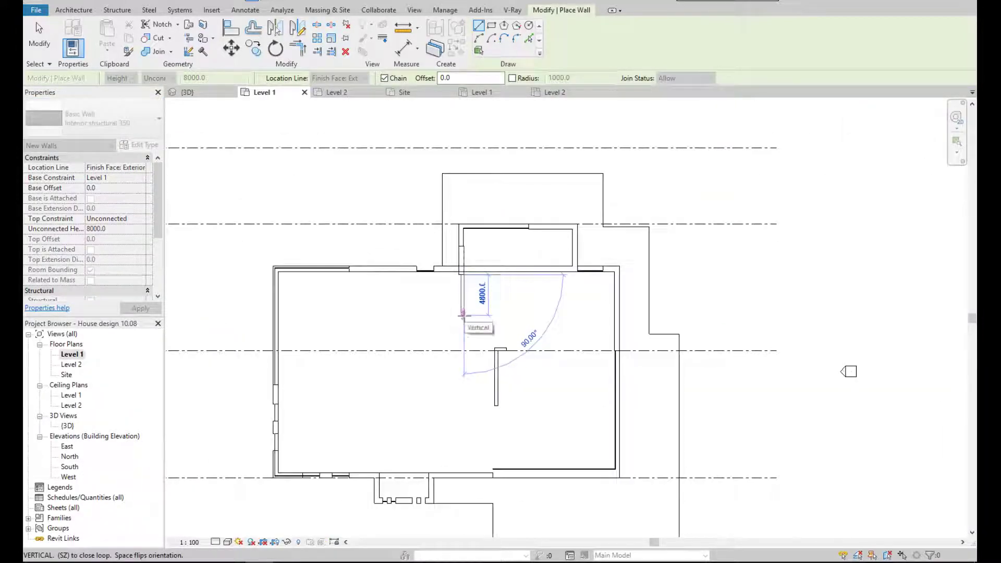
pyautogui.scroll(2, 463, 315)
pyautogui.scroll(-1, 462, 315)
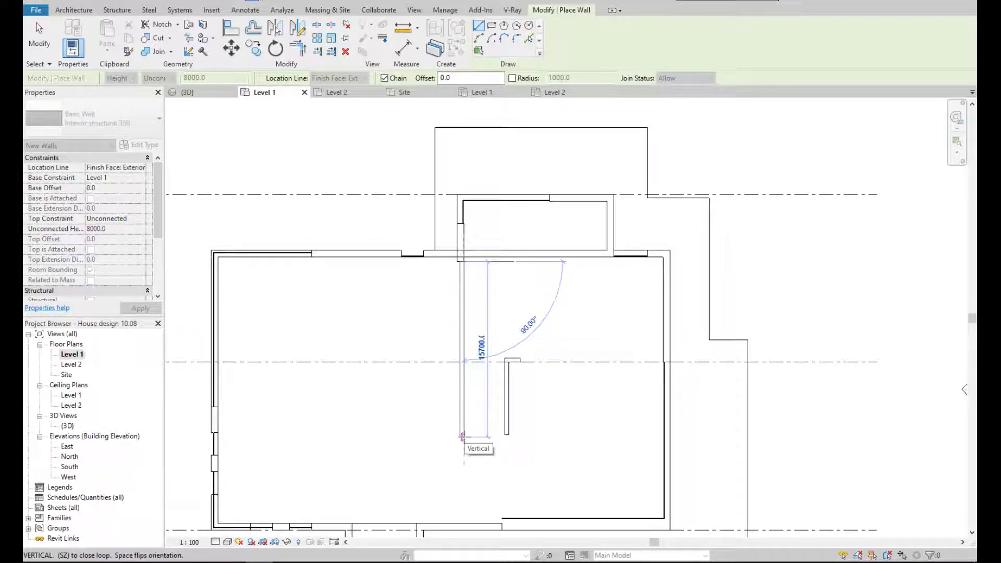
pyautogui.scroll(-2, 462, 437)
pyautogui.click(463, 477)
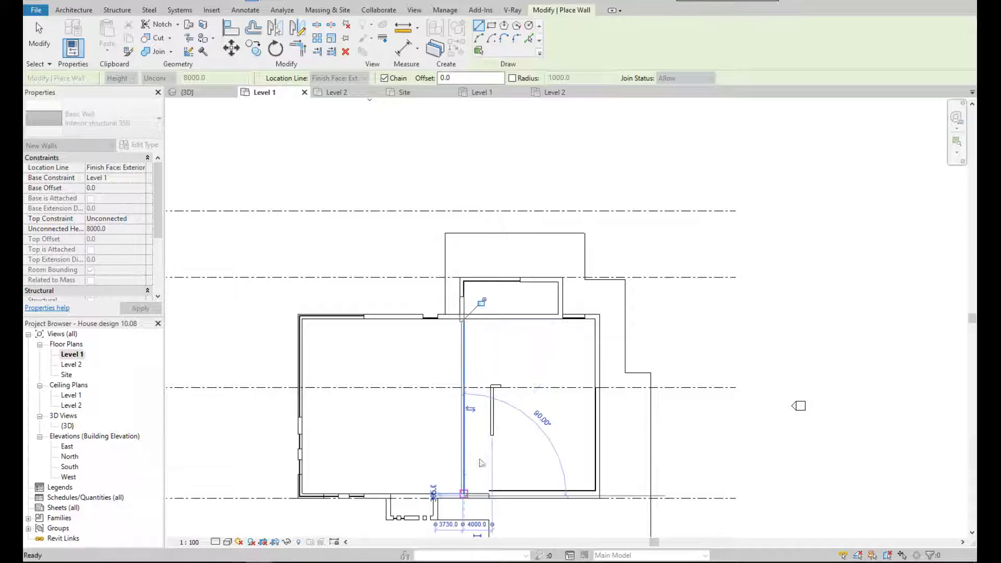
pyautogui.press('Escape')
pyautogui.press('Escape')
# Step: Start the Structural Wall tool, then cancel it without placing a wall
pyautogui.scroll(2, 495, 410)
pyautogui.scroll(1, 485, 375)
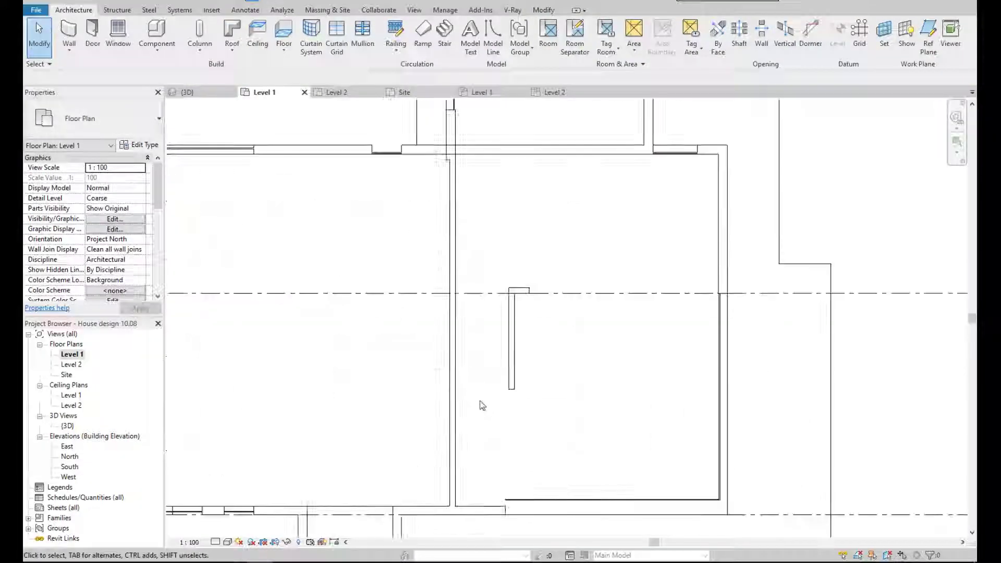
pyautogui.click(76, 55)
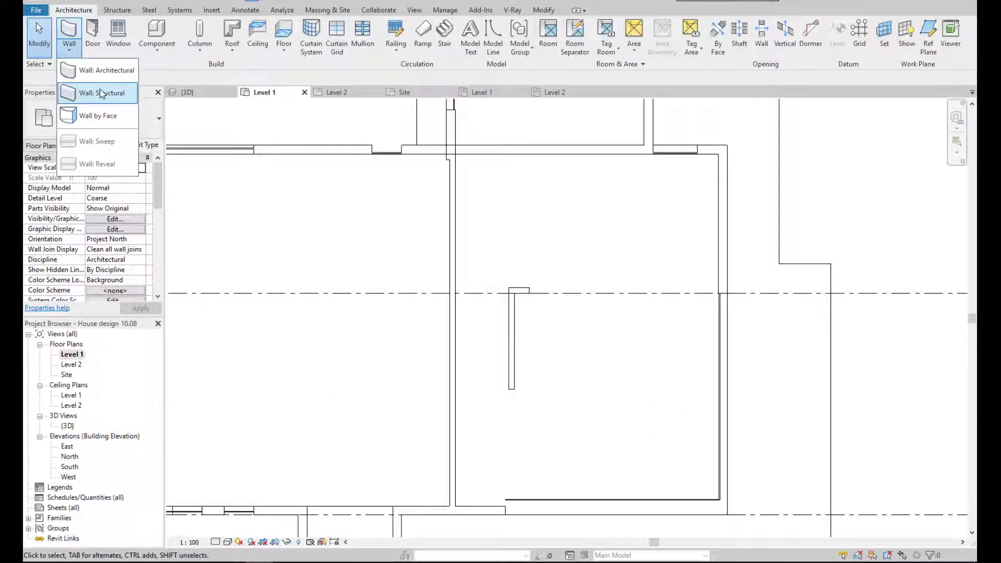
pyautogui.click(99, 92)
pyautogui.scroll(-1, 533, 280)
pyautogui.scroll(1, 446, 282)
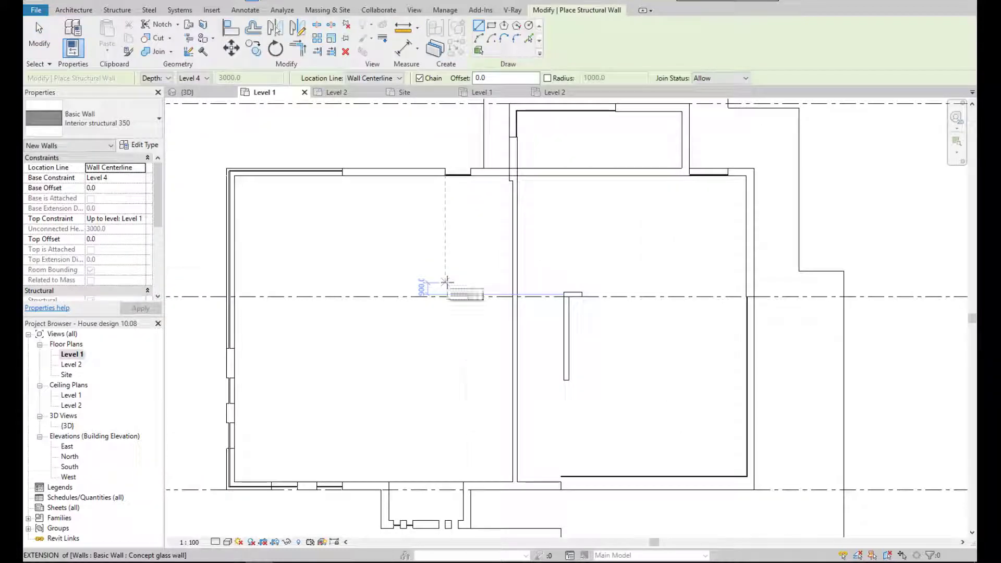
pyautogui.scroll(1, 592, 368)
pyautogui.scroll(1, 552, 418)
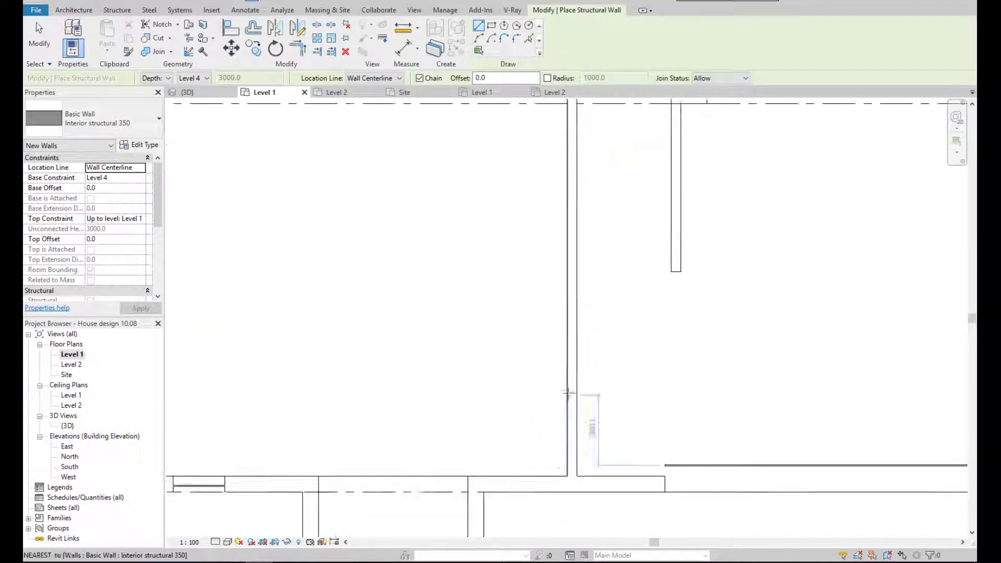
pyautogui.scroll(-1, 566, 389)
pyautogui.scroll(2, 481, 466)
pyautogui.press('Escape')
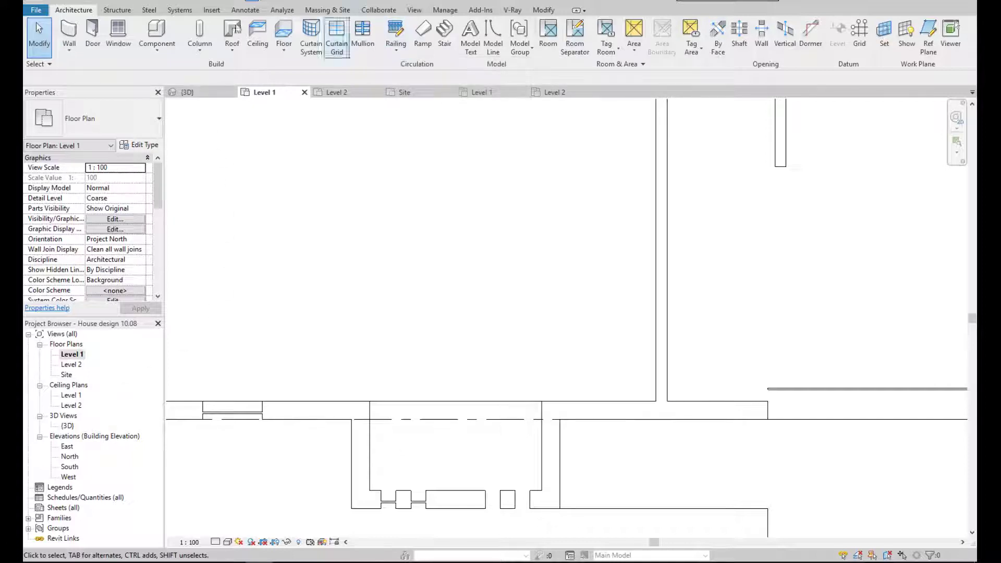
# Step: Browse the Structure and Steel tabs, then return to the Architecture tab
pyautogui.click(119, 13)
pyautogui.click(149, 14)
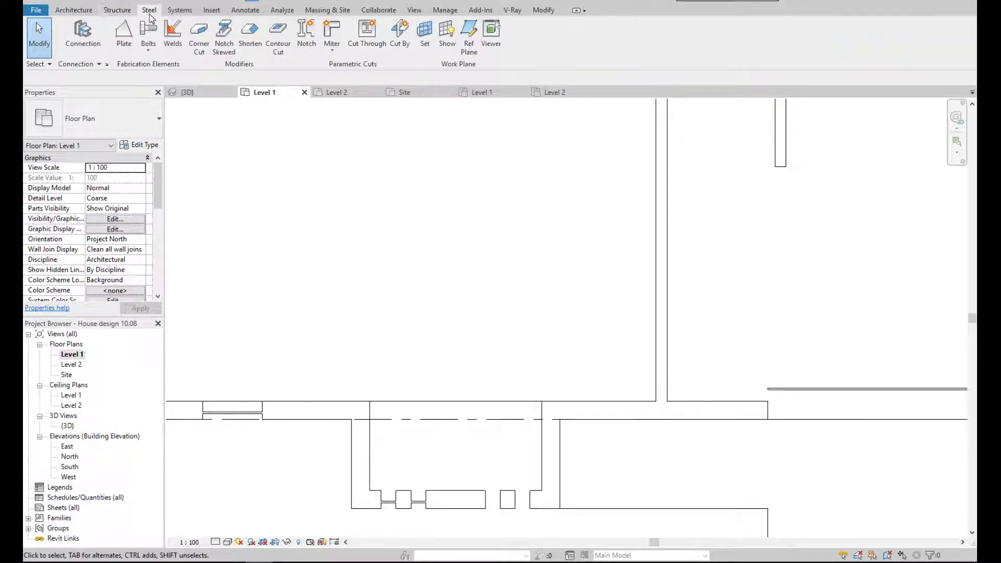
pyautogui.click(79, 10)
pyautogui.click(117, 11)
pyautogui.click(76, 12)
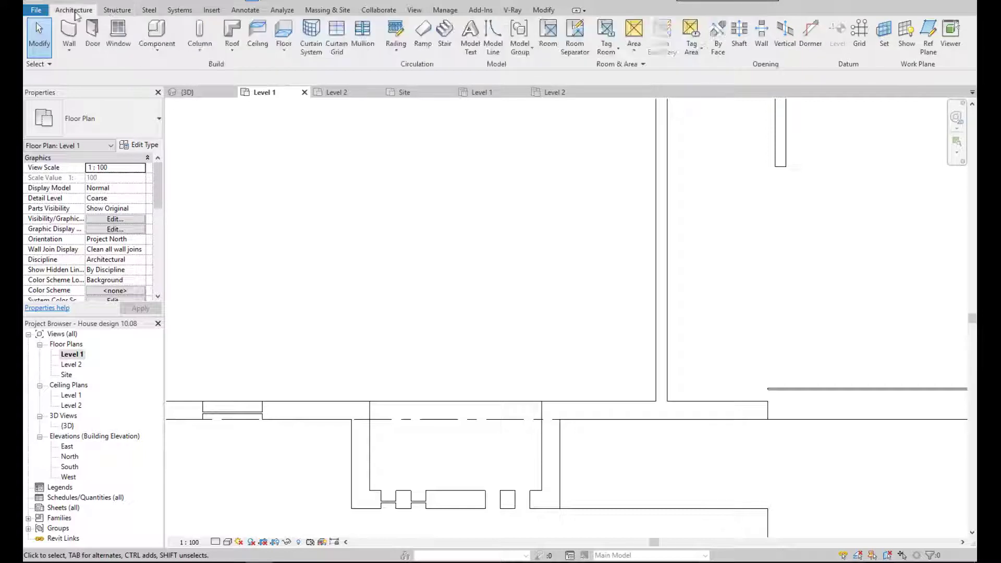
# Step: Start a Cast-In-Place Monolithic Stair in Sketch Run mode
pyautogui.click(452, 43)
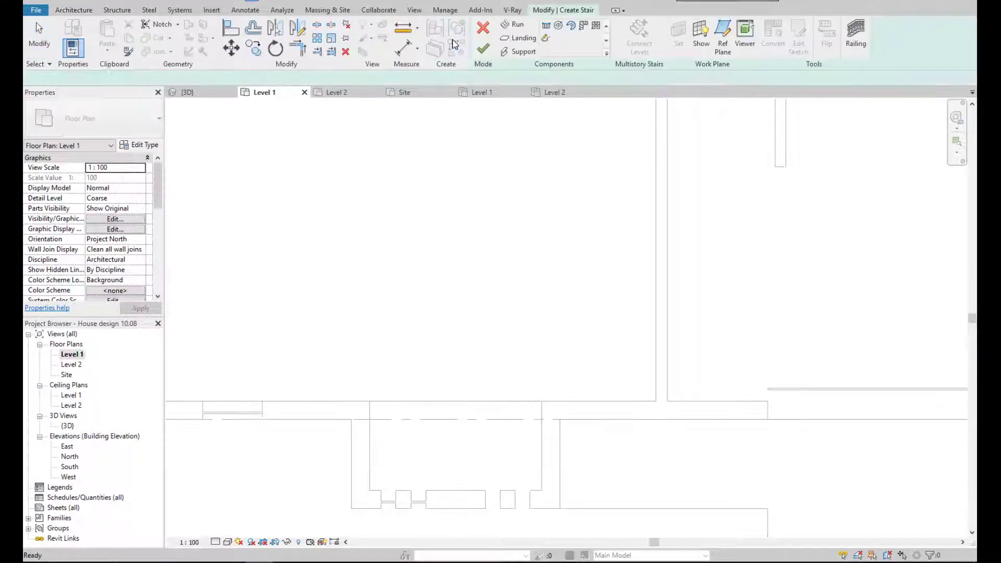
pyautogui.click(148, 127)
pyautogui.click(136, 201)
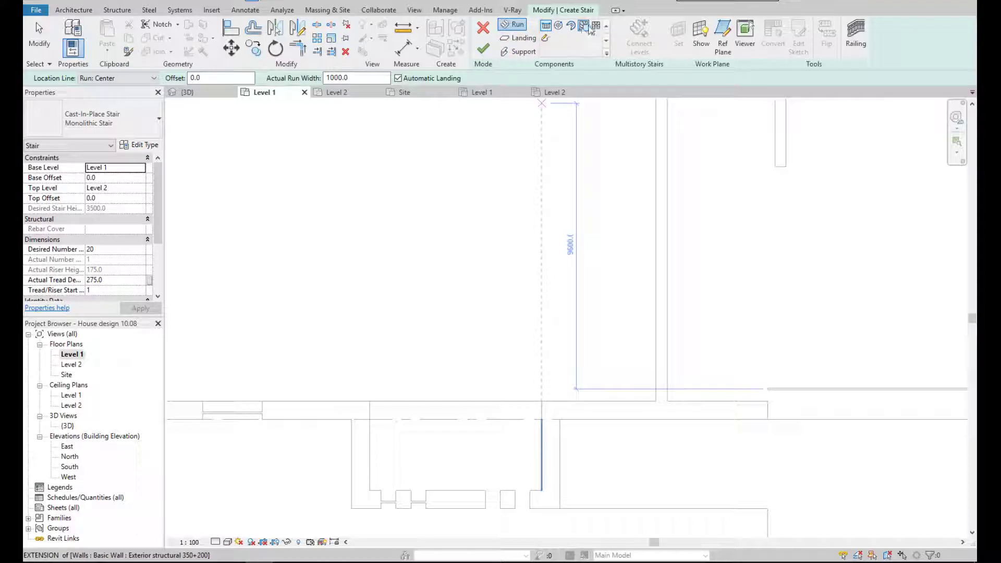
pyautogui.click(545, 37)
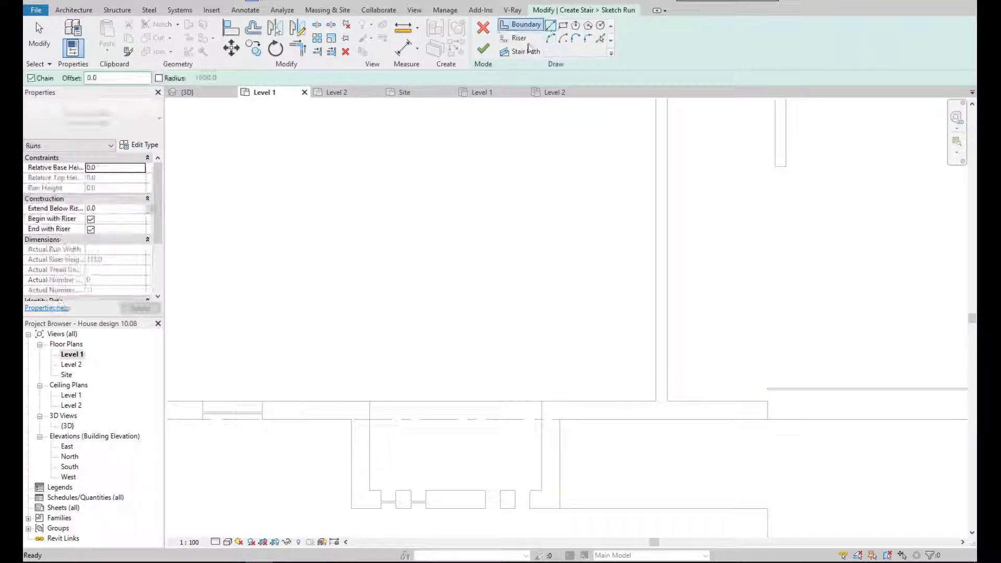
pyautogui.scroll(-2, 386, 245)
pyautogui.scroll(4, 368, 398)
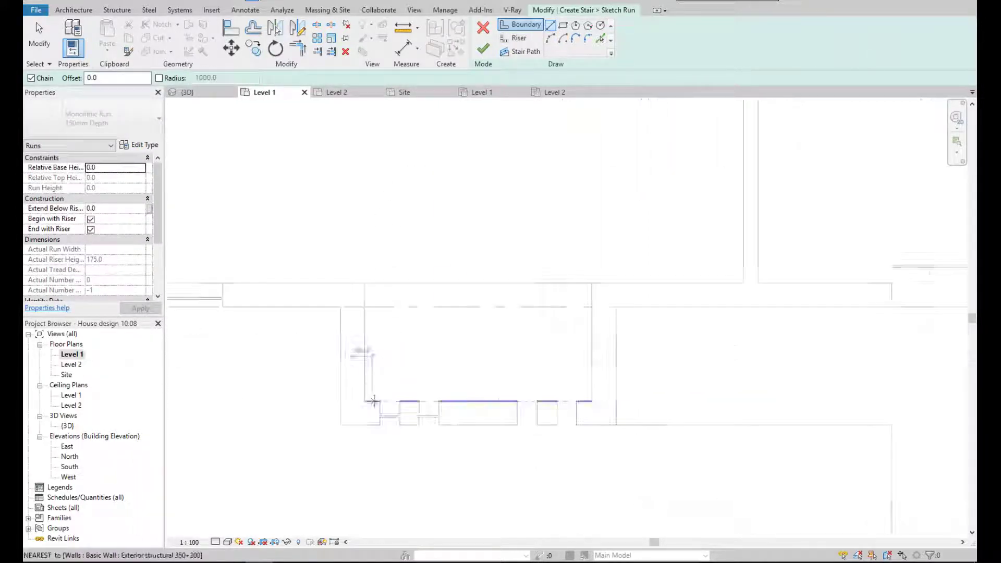
# Step: Draw the left and right vertical boundary lines of the stair run
pyautogui.click(365, 402)
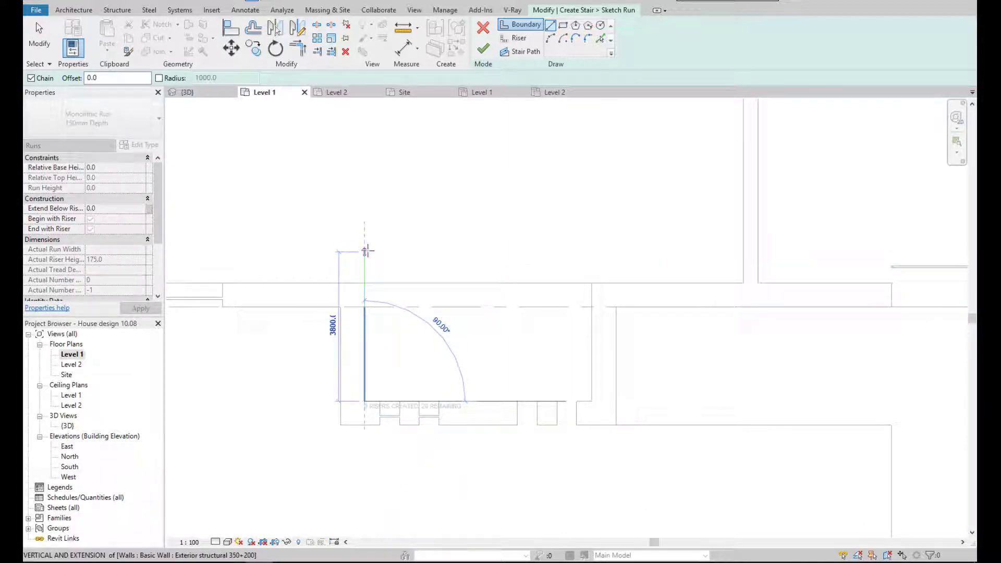
pyautogui.click(365, 258)
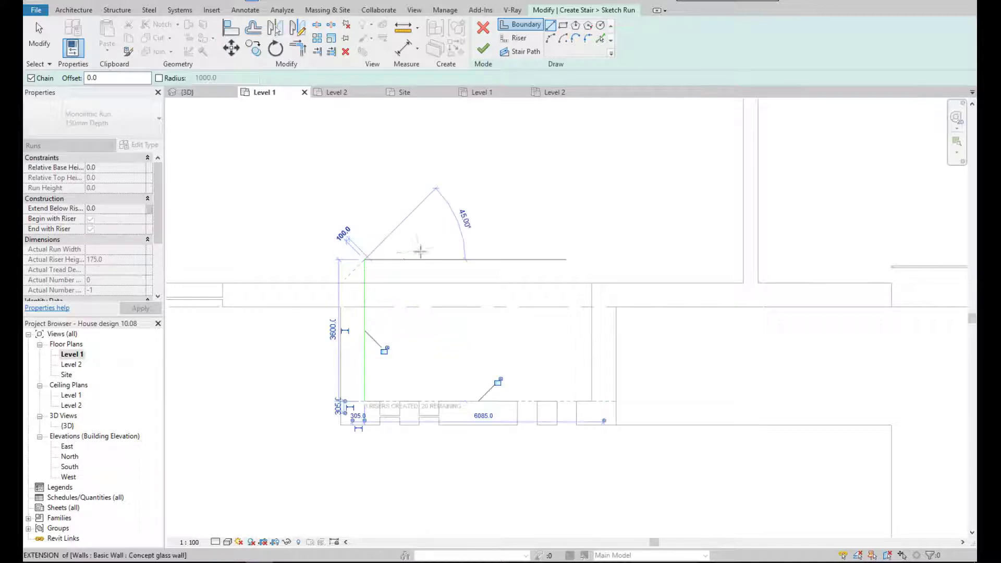
pyautogui.press('Escape')
pyautogui.click(592, 401)
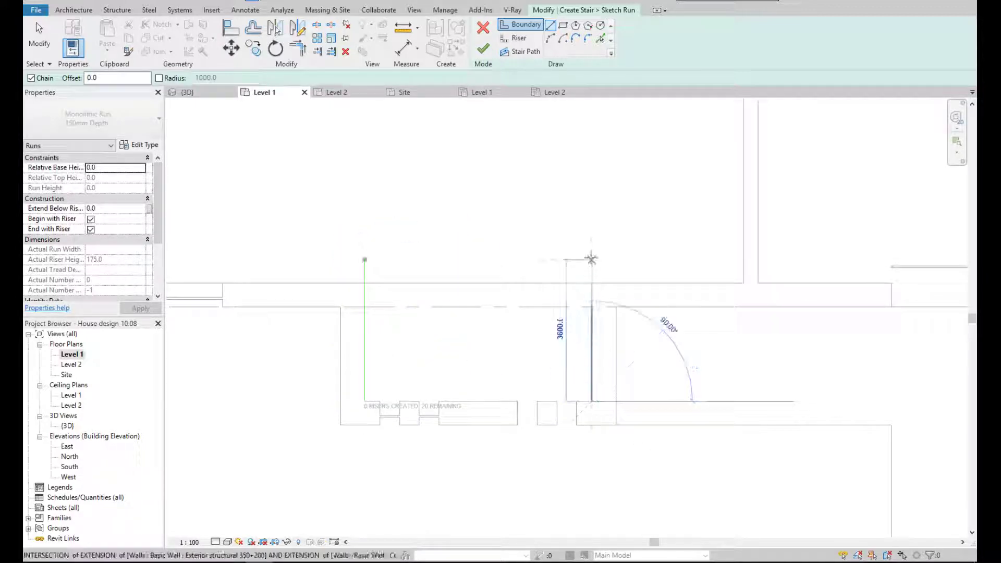
pyautogui.click(591, 258)
pyautogui.scroll(1, 545, 368)
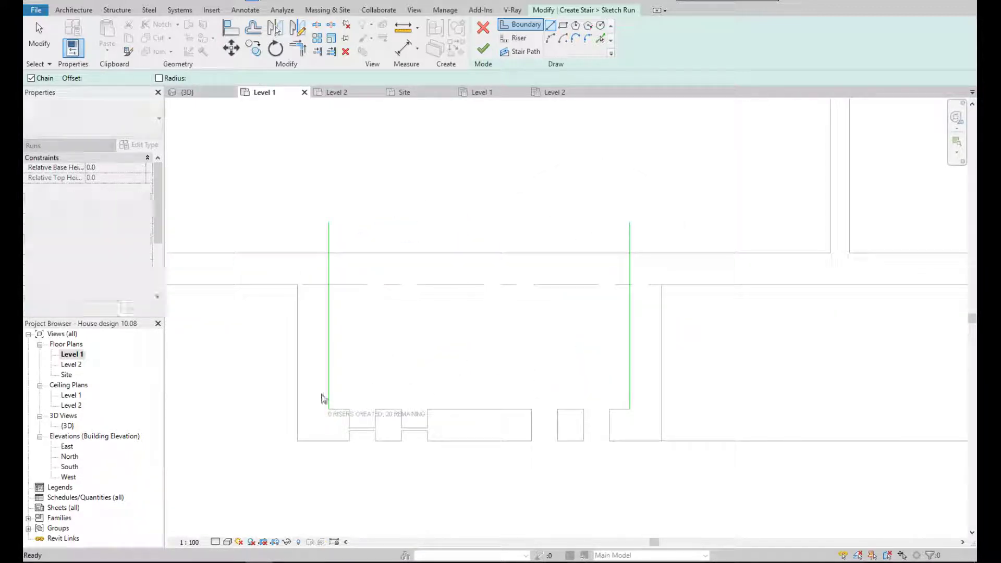
pyautogui.press('Escape')
pyautogui.press('Escape')
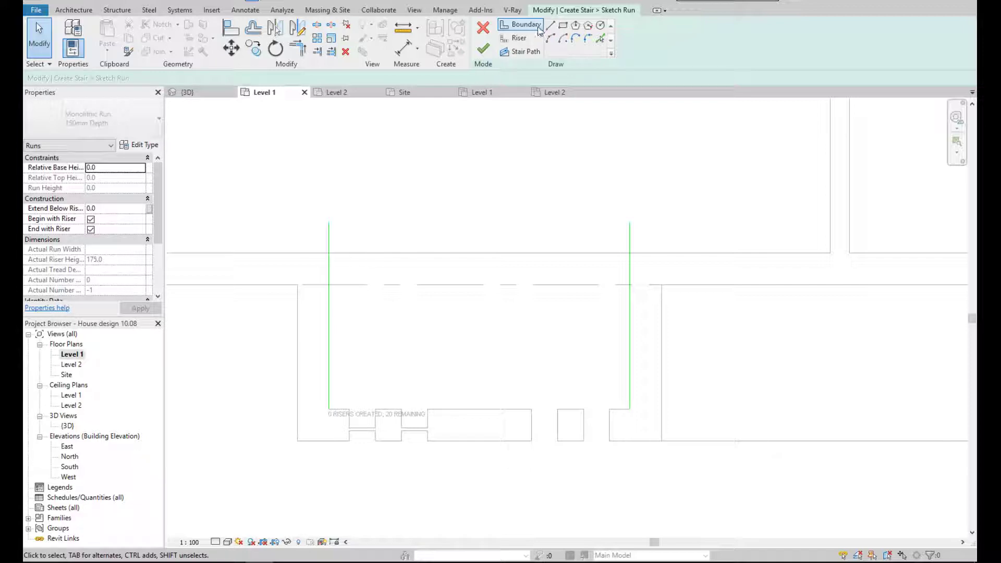
# Step: Draw the bottom boundary line joining the left and right boundary ends
pyautogui.click(539, 31)
pyautogui.click(329, 410)
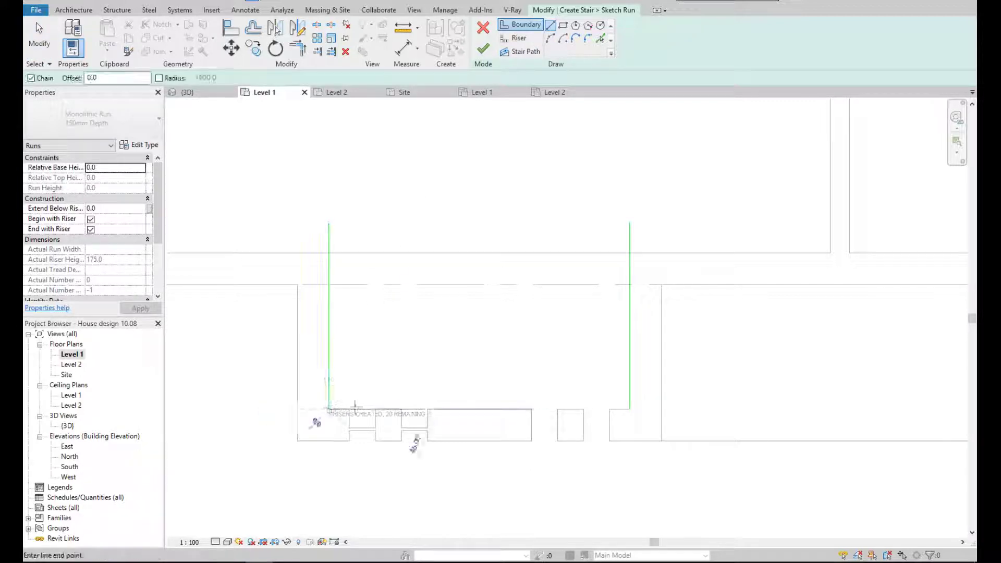
pyautogui.click(630, 410)
pyautogui.scroll(1, 467, 409)
pyautogui.scroll(1, 462, 401)
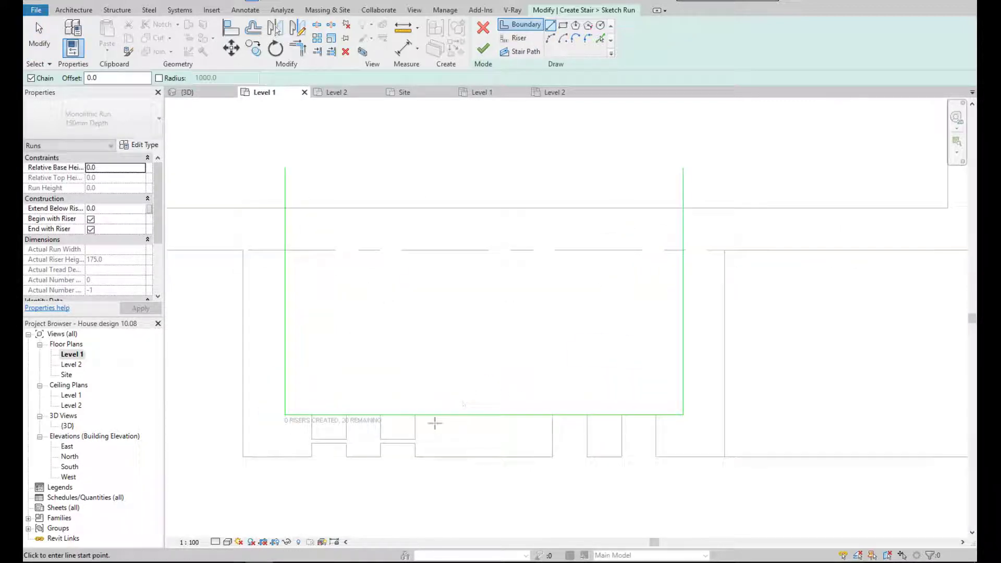
pyautogui.scroll(1, 400, 412)
pyautogui.press('Escape')
pyautogui.press('Escape')
# Step: Check the bottom boundary line, then set the left boundary line's length to 3900
pyautogui.click(407, 416)
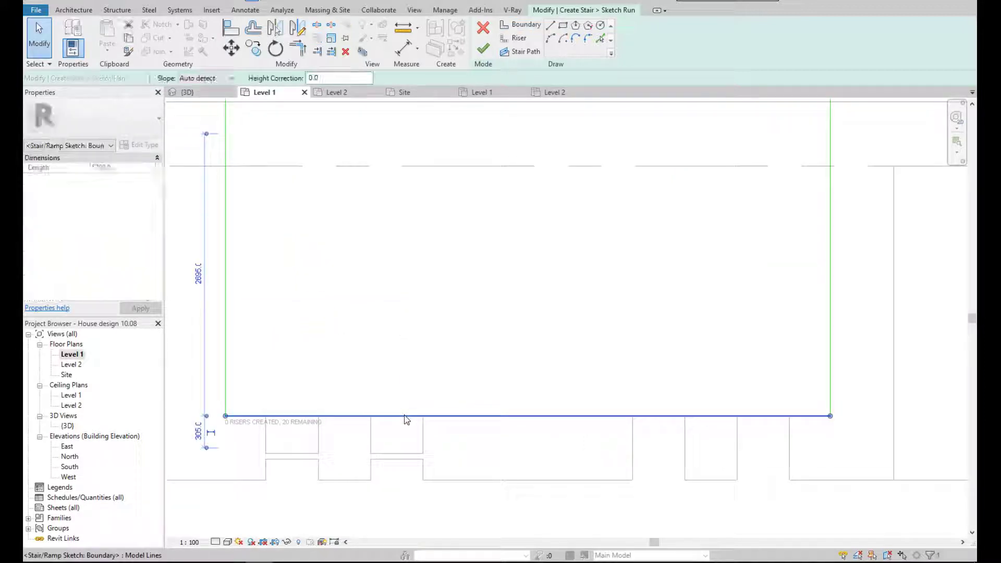
pyautogui.scroll(-2, 444, 442)
pyautogui.scroll(1, 444, 449)
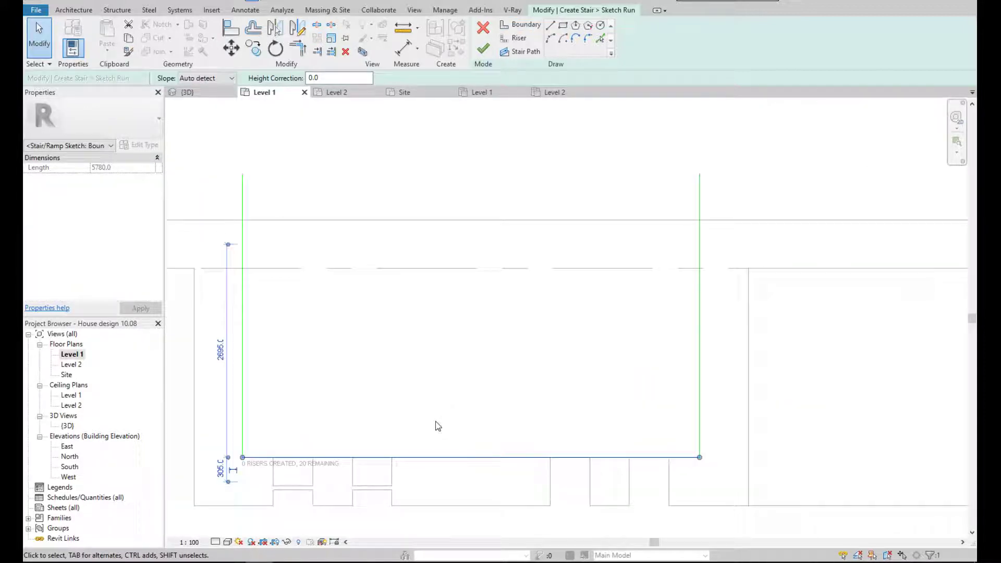
pyautogui.click(438, 426)
pyautogui.scroll(-2, 438, 417)
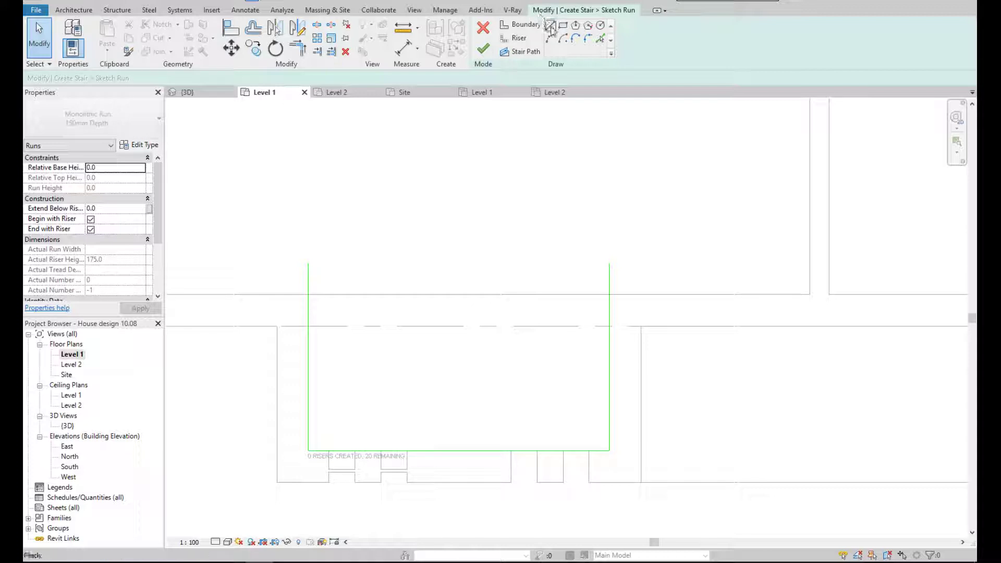
pyautogui.click(307, 347)
pyautogui.write('3900')
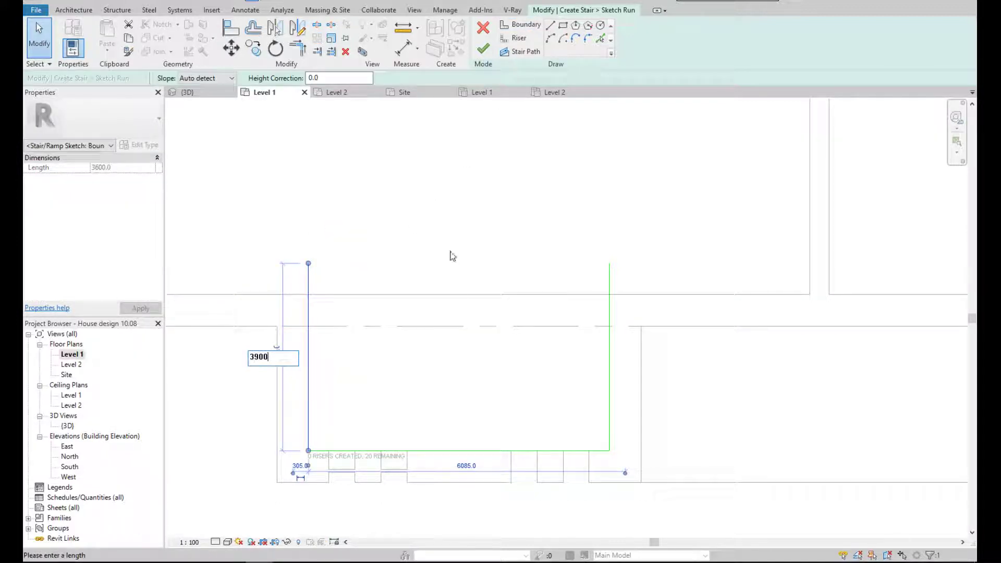
pyautogui.click(443, 266)
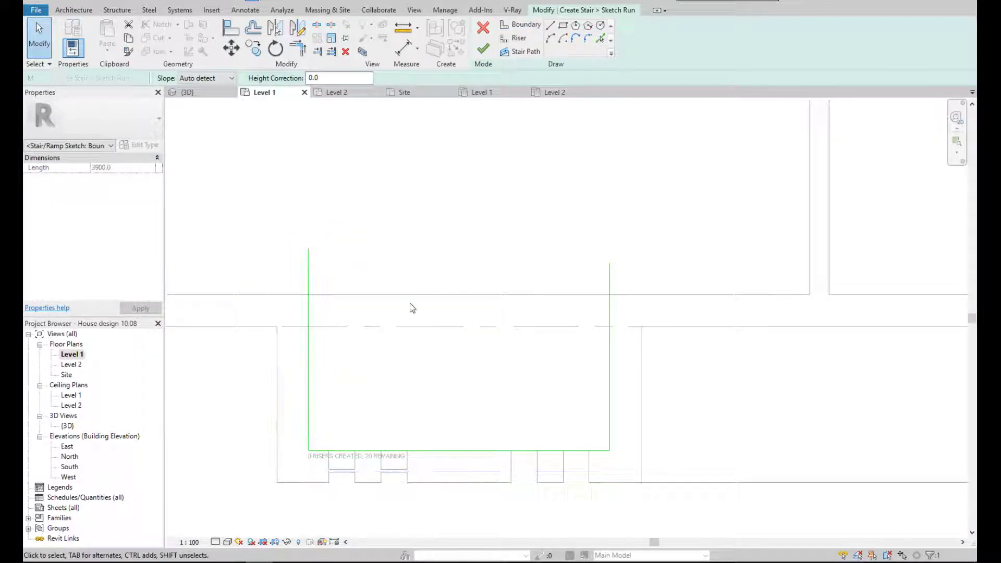
# Step: Draw a roughly 2000-long first riser at the top, plus a boundary line down from its end
pyautogui.click(518, 39)
pyautogui.click(309, 248)
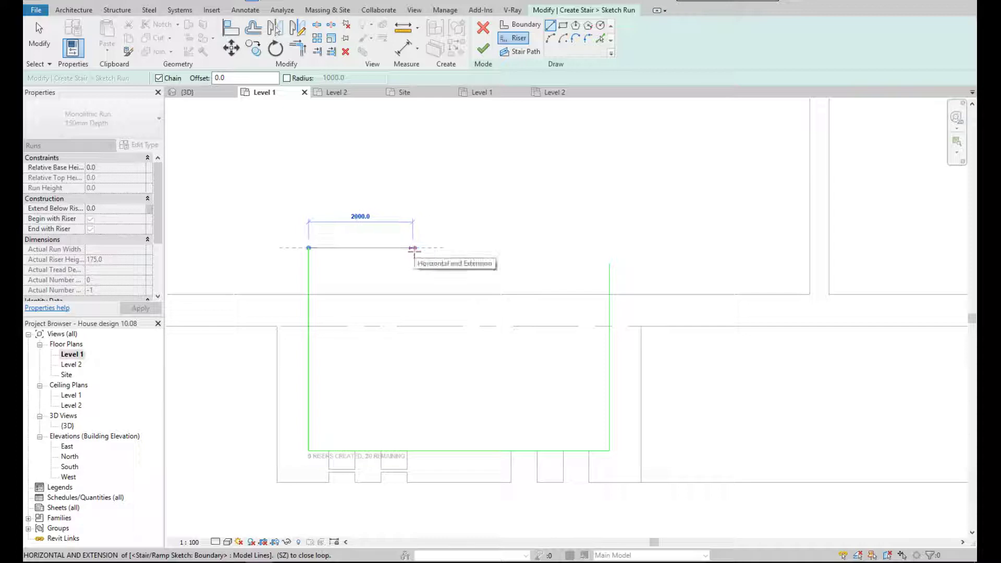
pyautogui.click(413, 248)
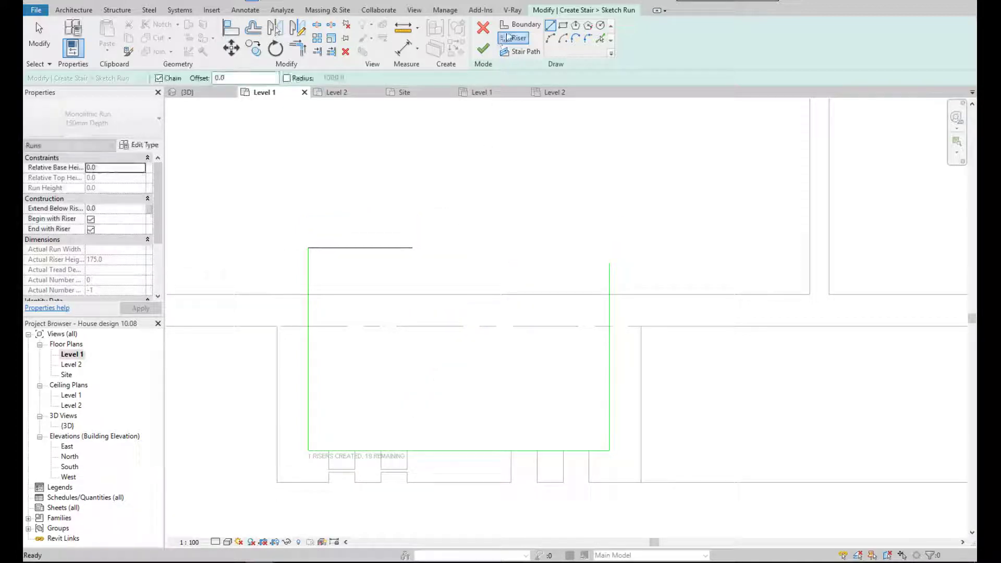
pyautogui.click(520, 24)
pyautogui.click(413, 248)
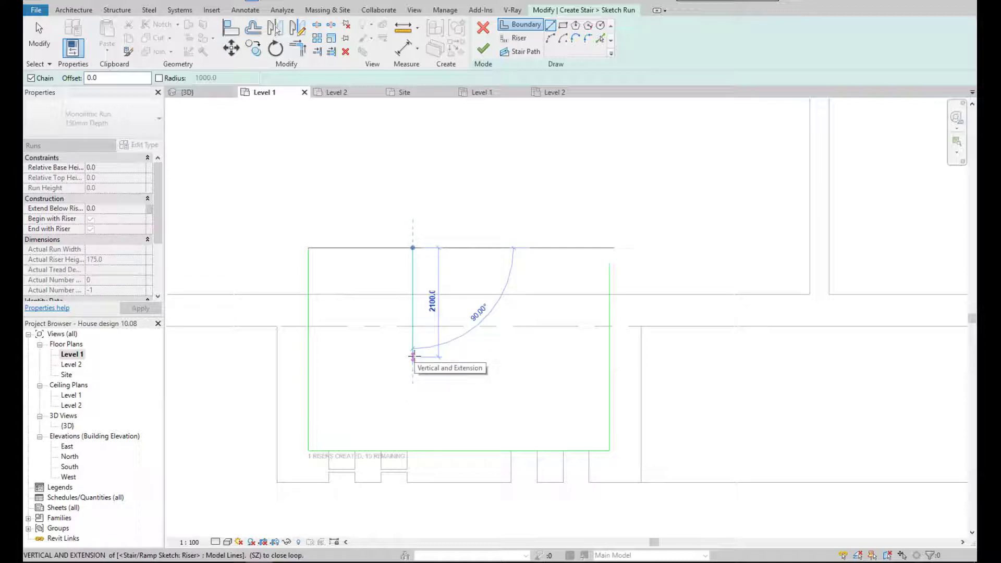
pyautogui.click(413, 357)
pyautogui.press('Escape')
pyautogui.press('Escape')
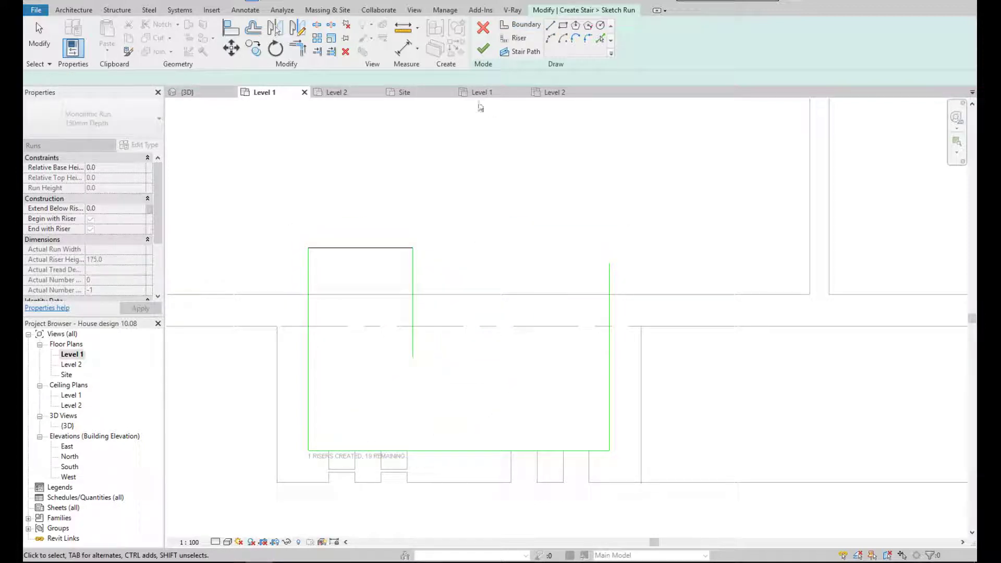